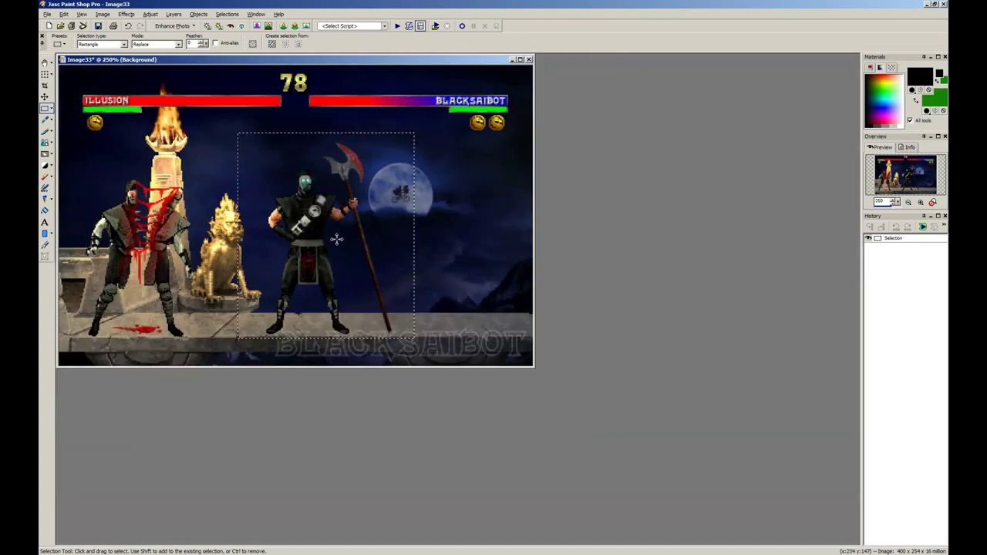
Step: Examine both fighters and the pillar behind the sliced fighter in the match screenshot at pixel level
scroll(313, 254, up, 3)
scroll(323, 253, up, 4)
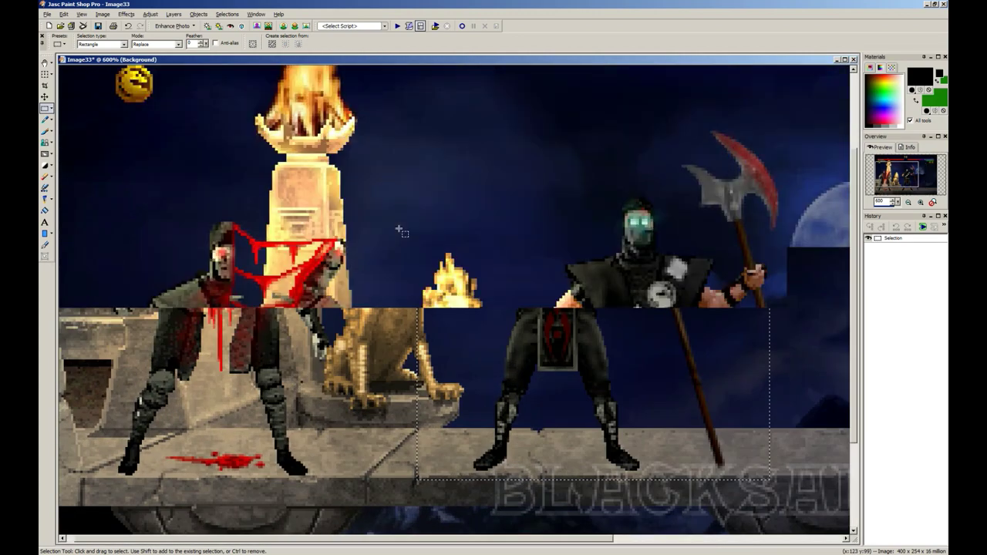
scroll(324, 253, down, 4)
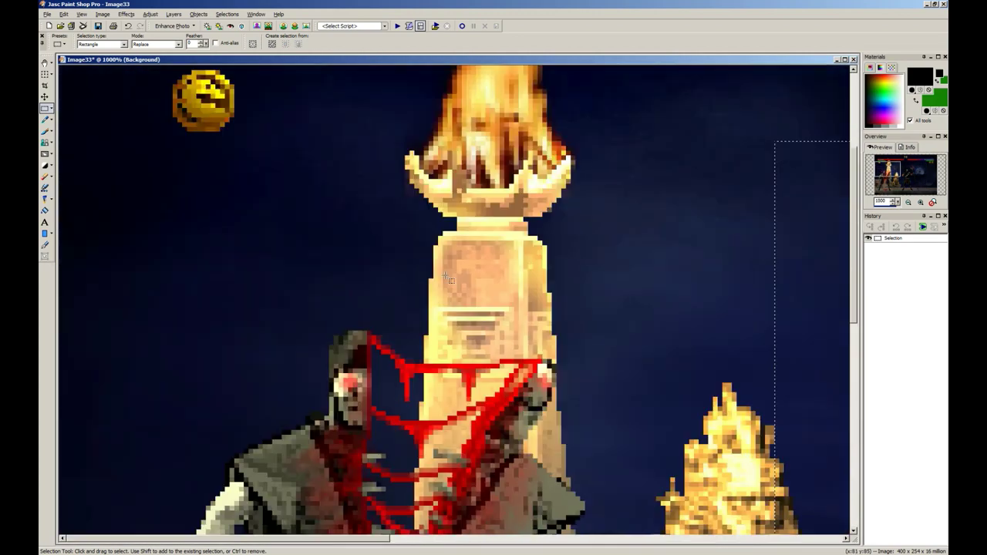
scroll(249, 279, up, 4)
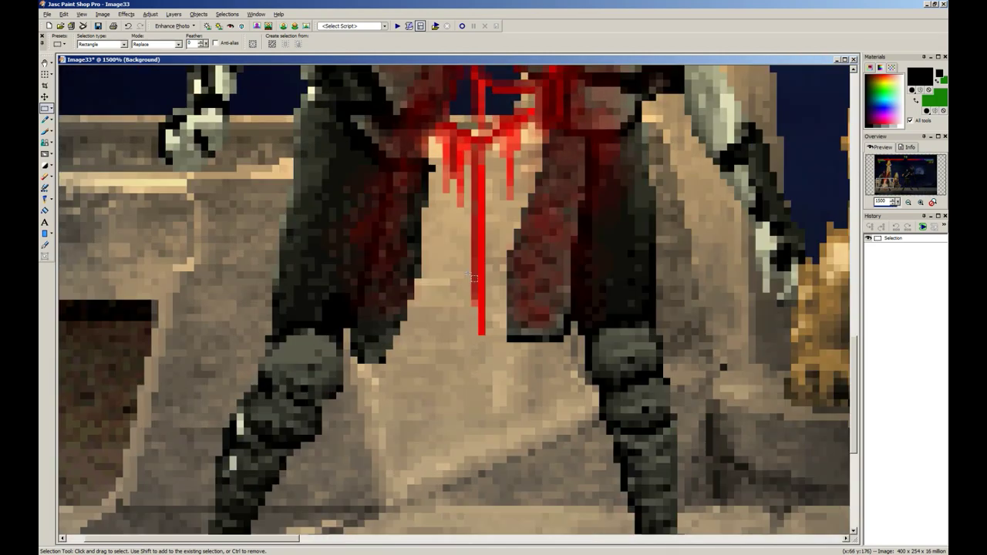
scroll(319, 187, down, 4)
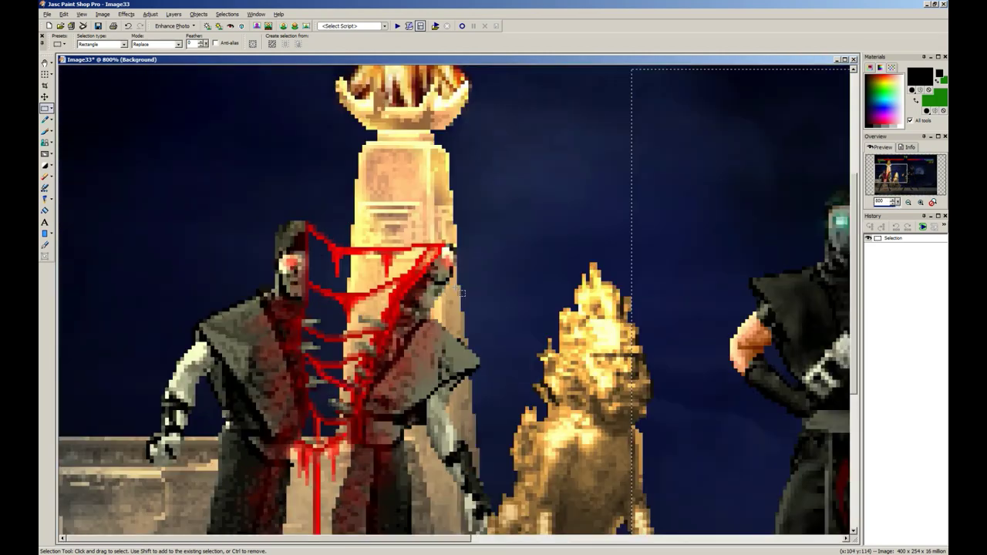
scroll(410, 303, up, 2)
scroll(411, 303, up, 1)
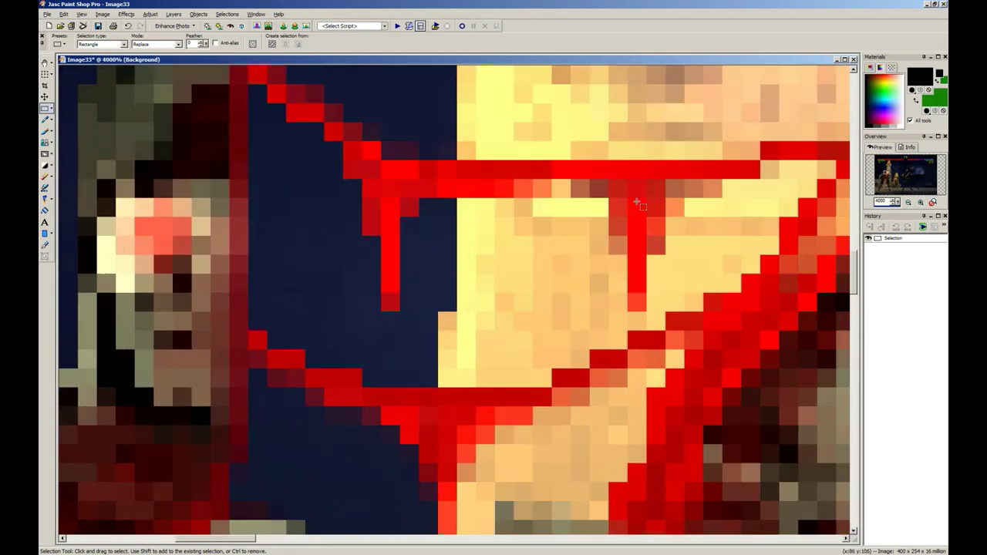
click(549, 276)
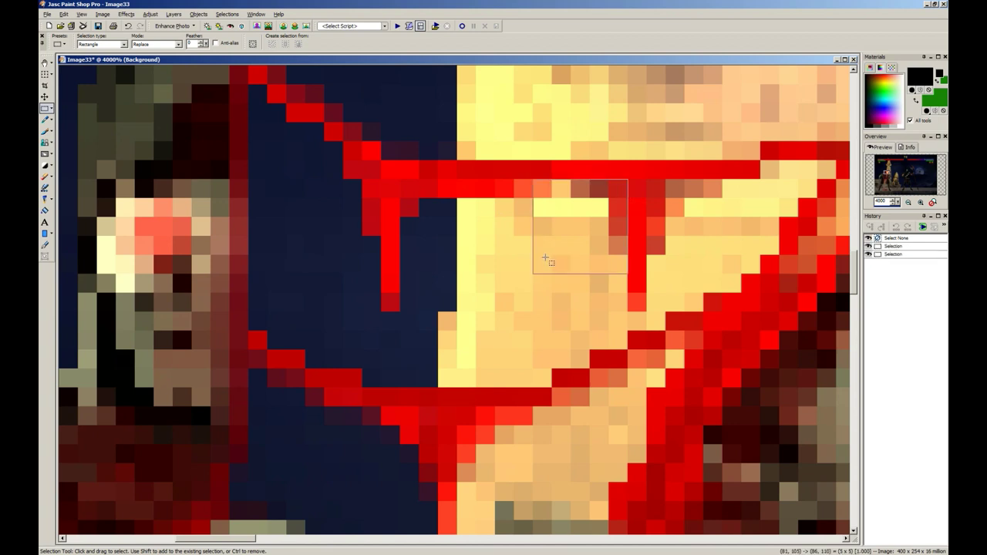
drag(545, 257, 548, 256)
right_click(574, 243)
click(628, 186)
scroll(443, 264, down, 1)
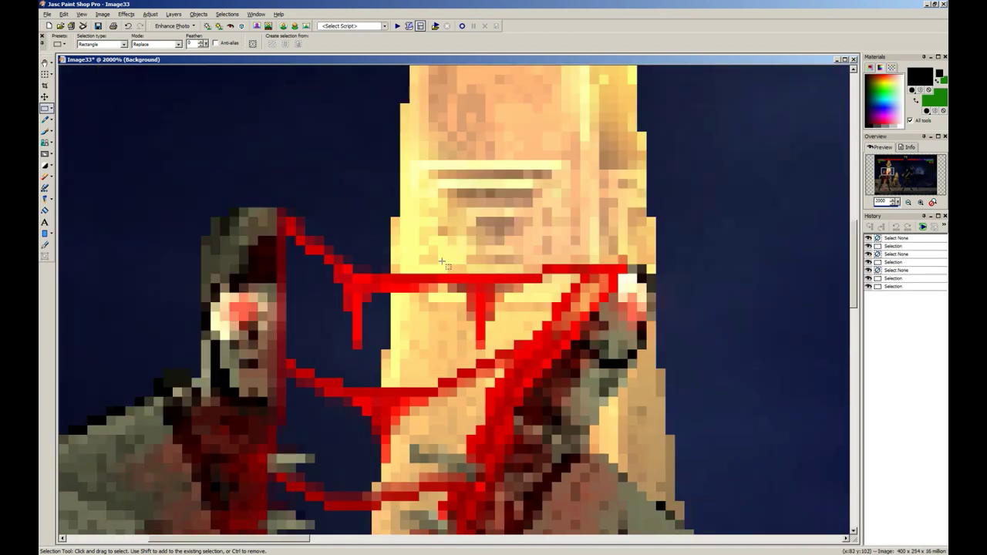
drag(528, 323, 527, 323)
click(526, 320)
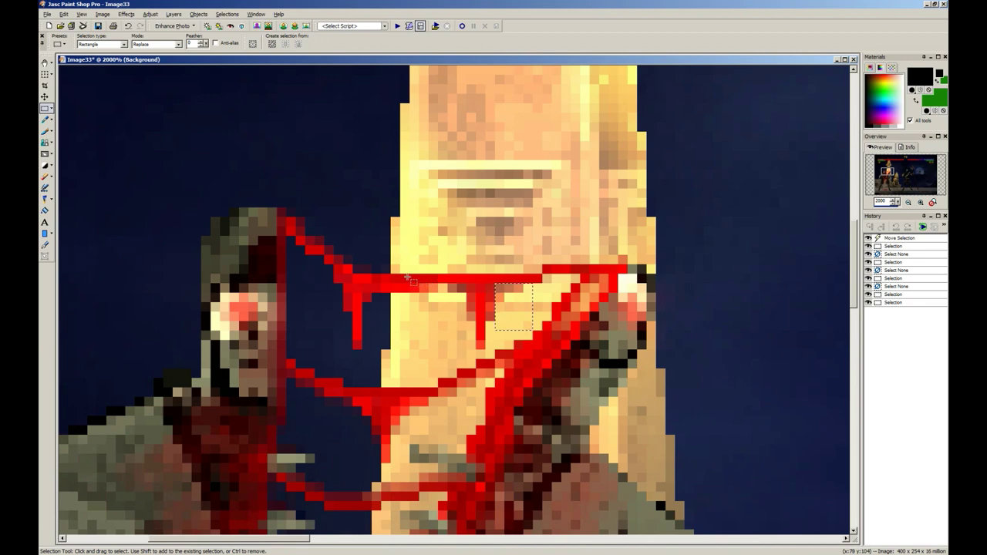
click(406, 277)
Step: Select the axe-holding fighter with a rectangular selection, copy it and paste it as a new image
scroll(328, 251, down, 2)
scroll(329, 254, down, 2)
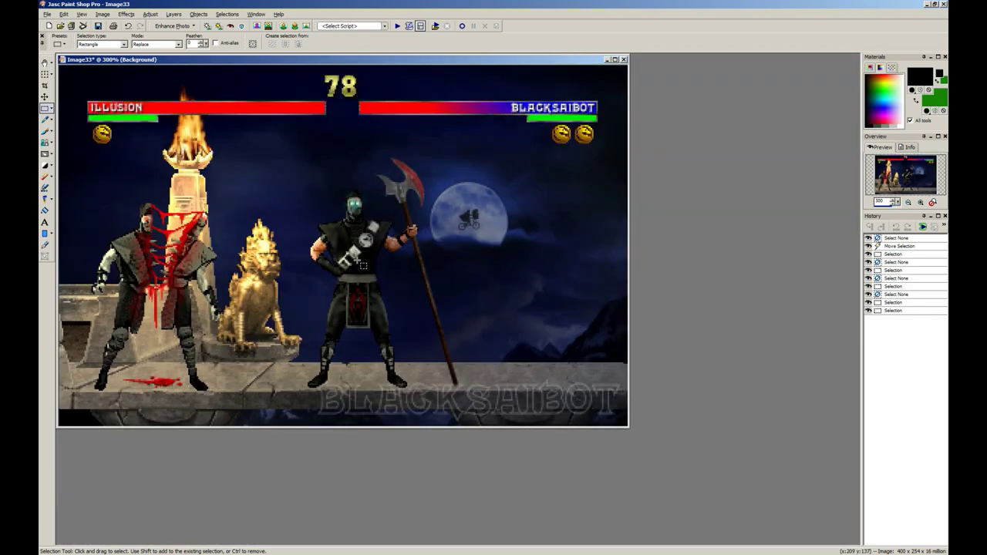
drag(468, 392, 285, 145)
scroll(378, 212, down, 2)
key(ctrl+c)
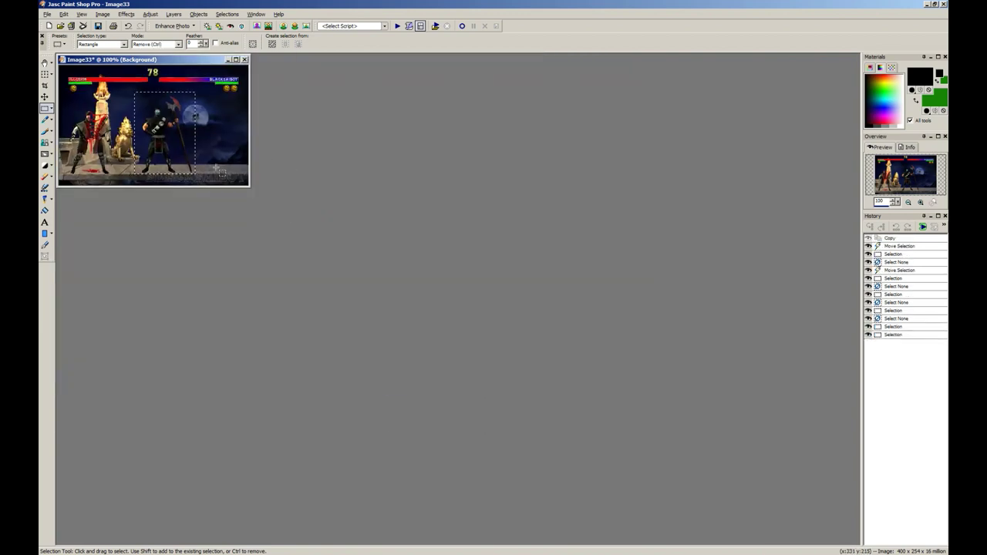
key(ctrl+v)
scroll(217, 153, up, 1)
scroll(233, 90, down, 3)
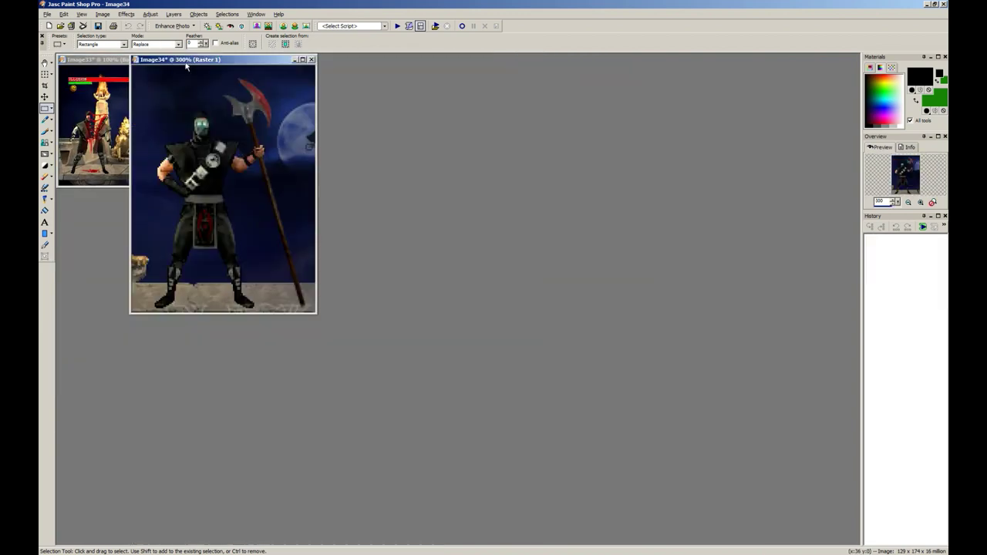
drag(187, 62, 114, 114)
Step: Try a freehand selection along the edge of the fighter's bent elbow in the pasted image
scroll(209, 166, up, 3)
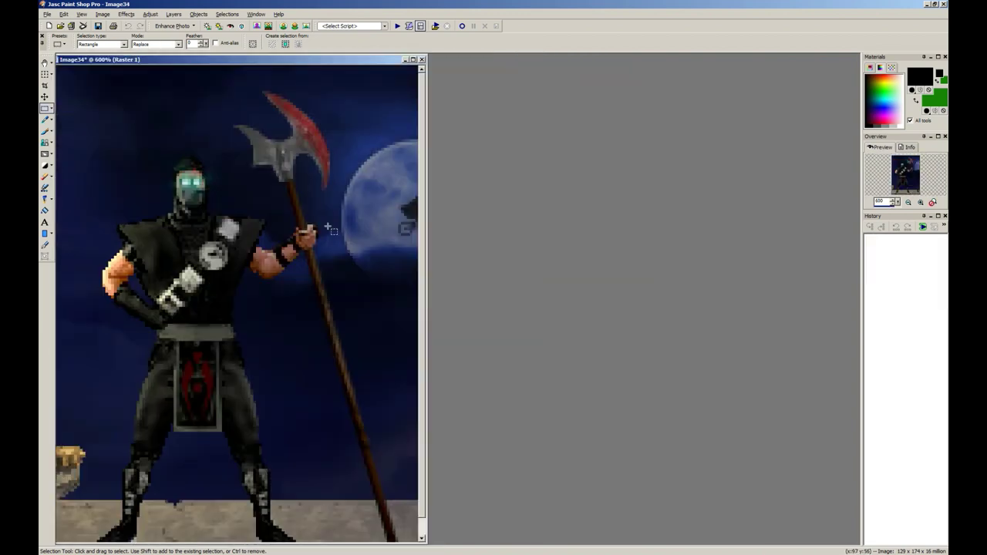
click(45, 108)
click(76, 118)
scroll(405, 227, up, 8)
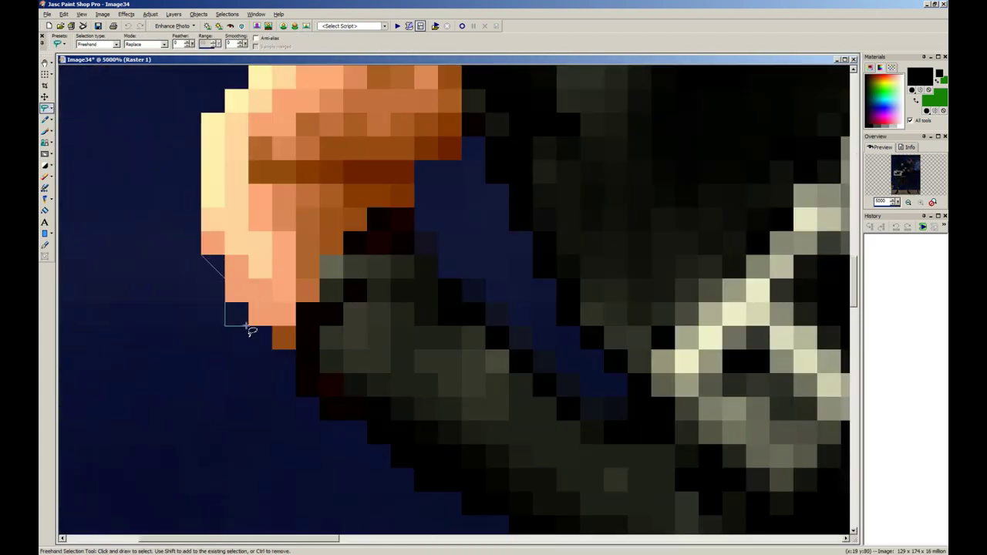
drag(247, 325, 248, 326)
right_click(248, 326)
Step: Examine the fighter's arm, mask and axe in the pasted image up close and at full figure
scroll(541, 346, down, 3)
scroll(599, 288, up, 2)
scroll(462, 220, down, 2)
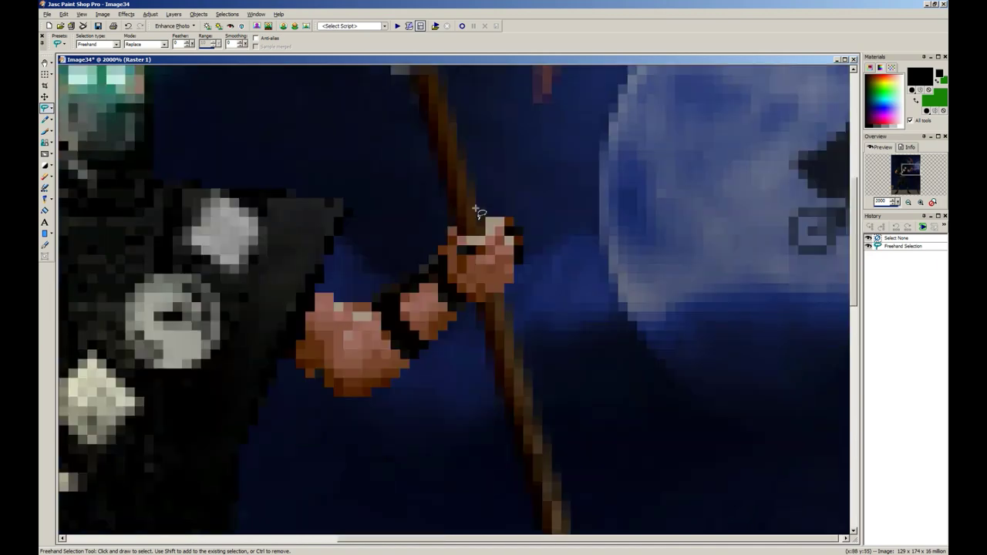
scroll(494, 151, up, 2)
scroll(456, 203, down, 3)
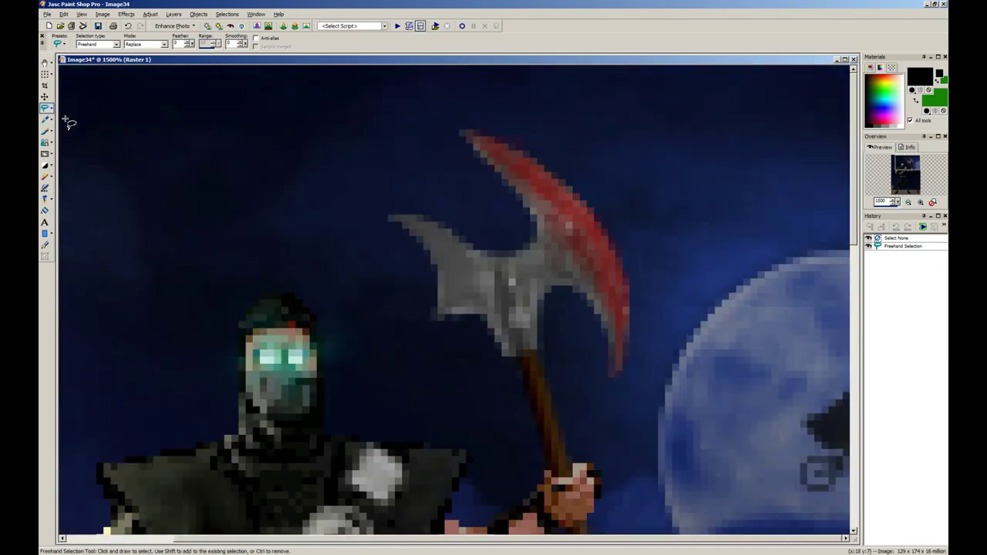
scroll(584, 264, down, 4)
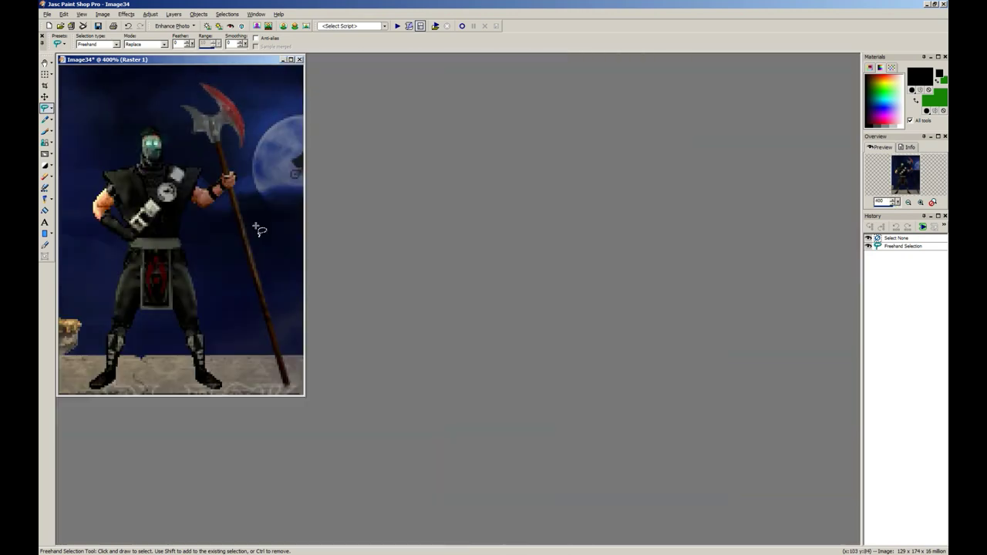
scroll(316, 288, up, 2)
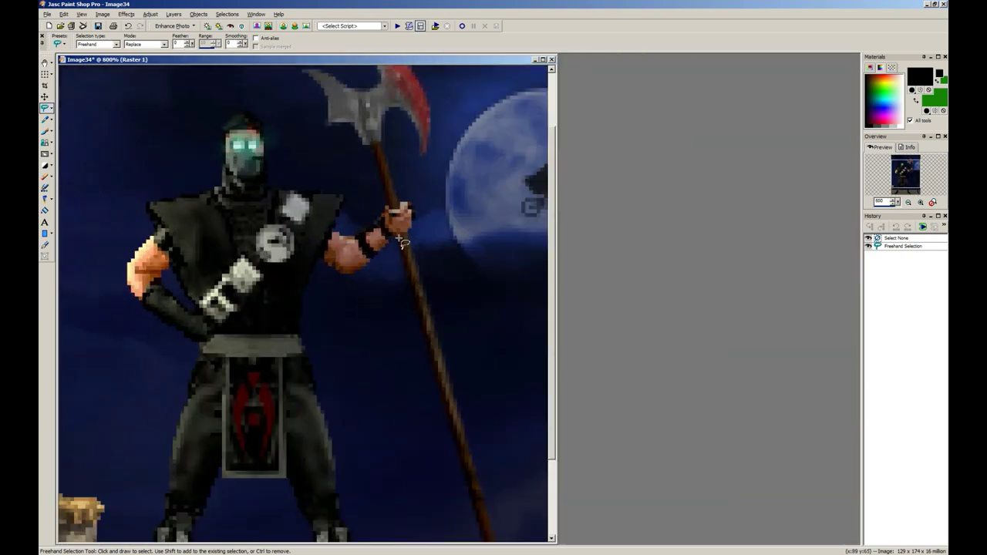
scroll(402, 244, down, 5)
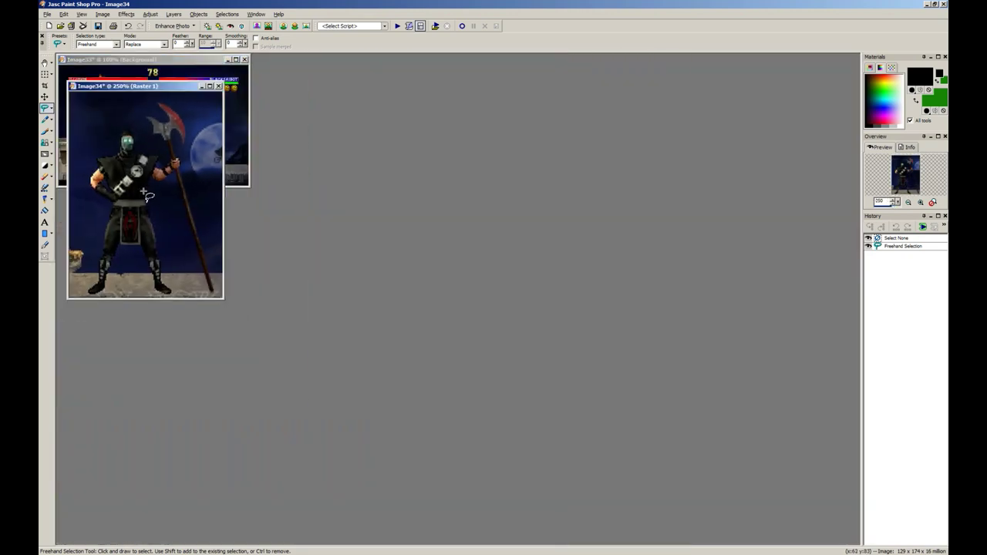
scroll(205, 187, up, 2)
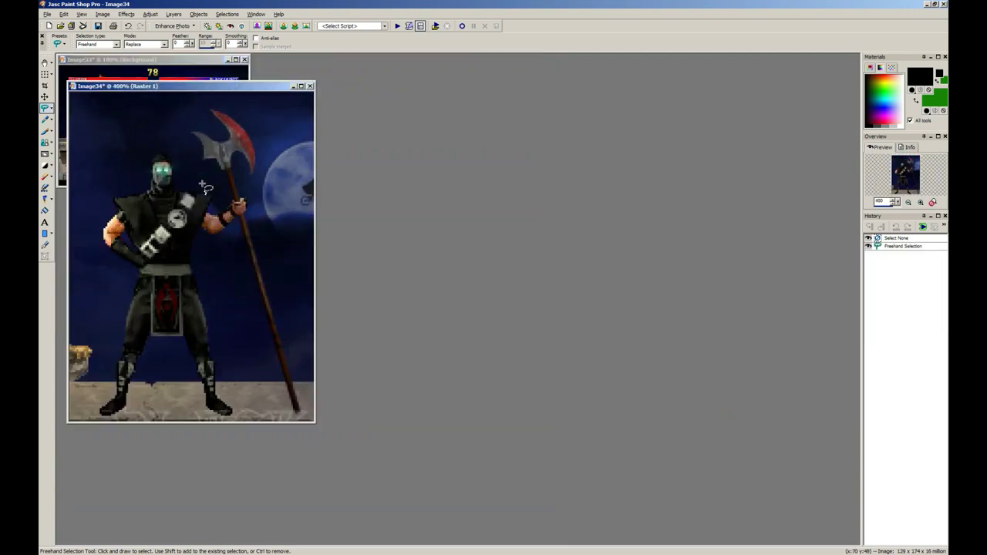
scroll(202, 184, up, 2)
scroll(226, 200, down, 3)
drag(155, 57, 143, 137)
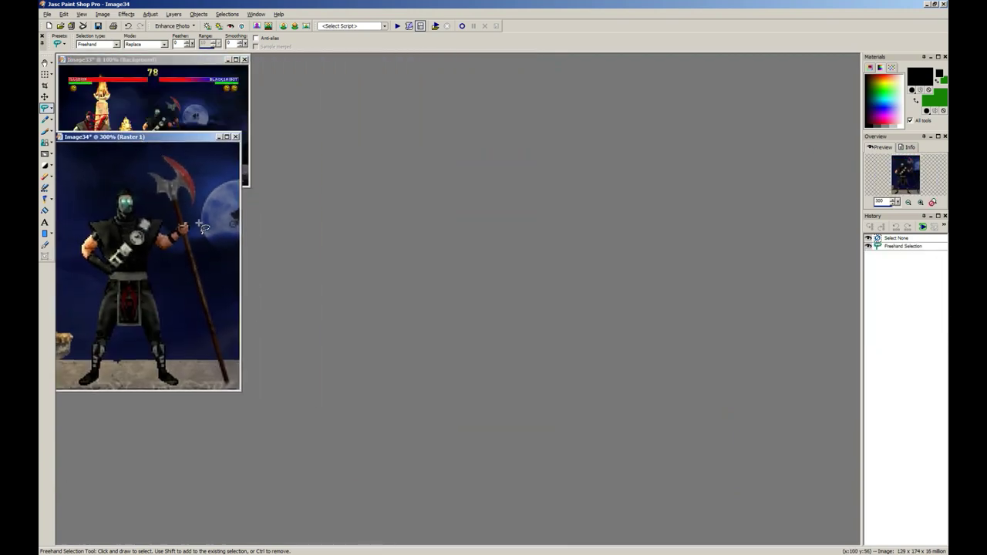
scroll(202, 228, up, 7)
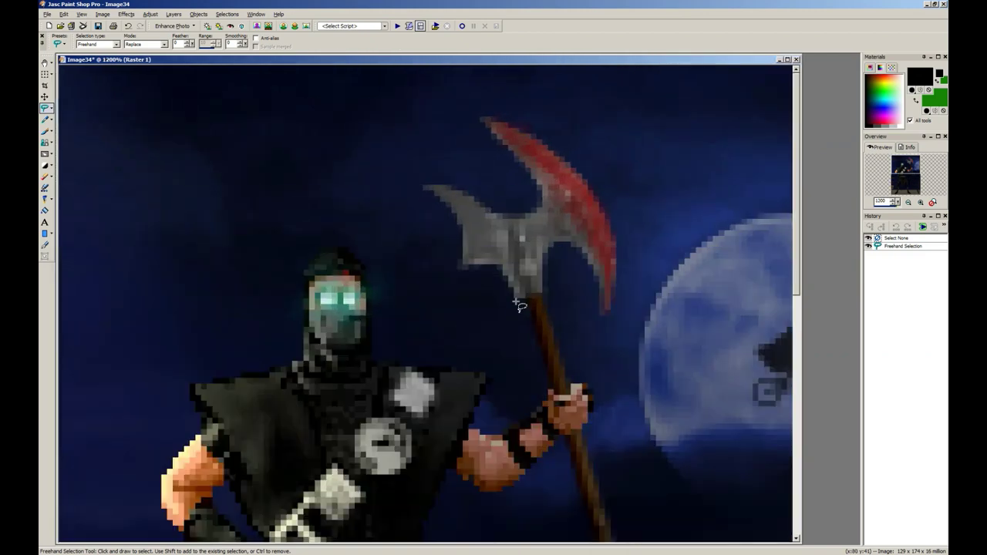
scroll(542, 221, down, 2)
scroll(234, 117, down, 6)
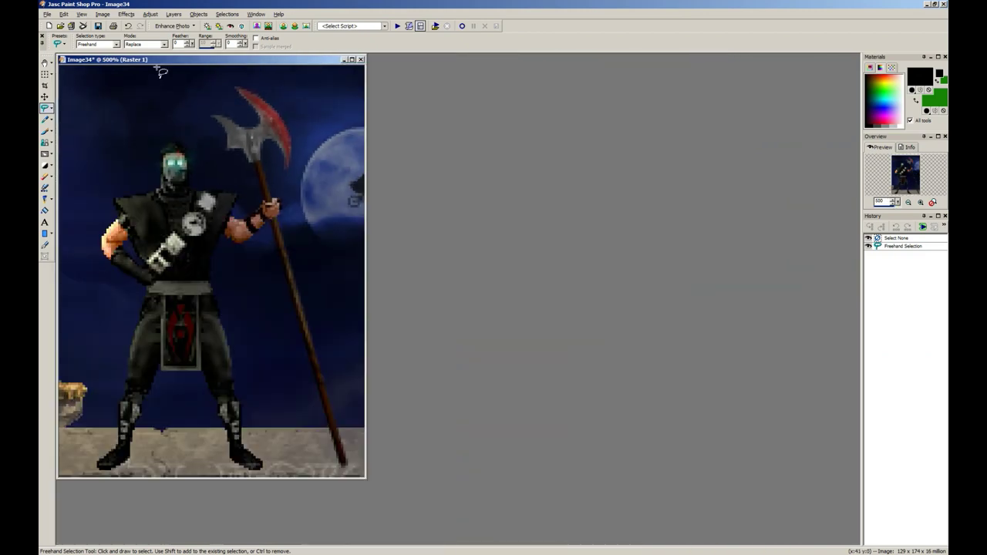
Step: Move the fighter image aside and close the original match screenshot
drag(151, 59, 166, 164)
click(202, 108)
scroll(233, 105, up, 2)
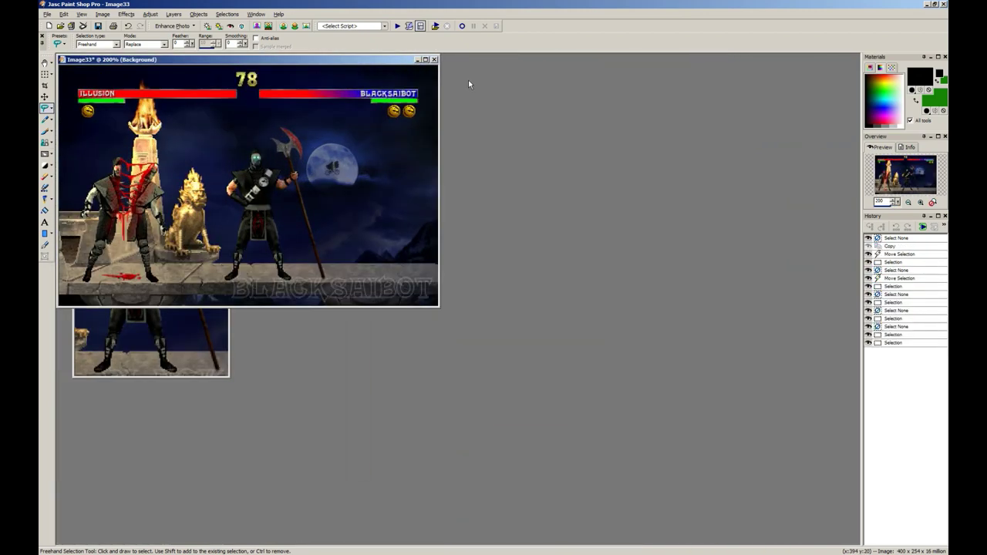
click(434, 60)
Step: Create a new 400 x 255 pixel raster image and flood fill its background with green
key(ctrl+n)
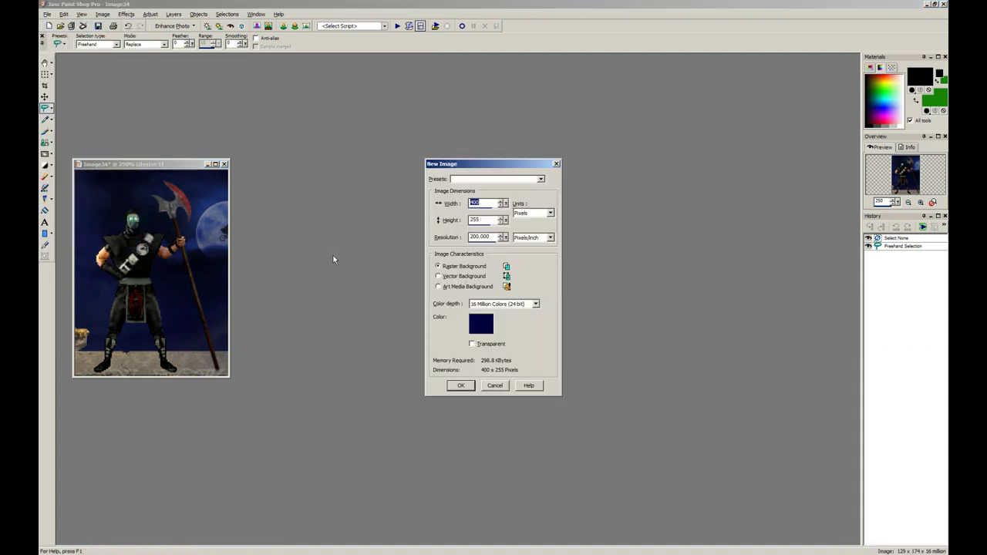
key(Tab)
click(463, 386)
drag(264, 150, 361, 169)
key(f)
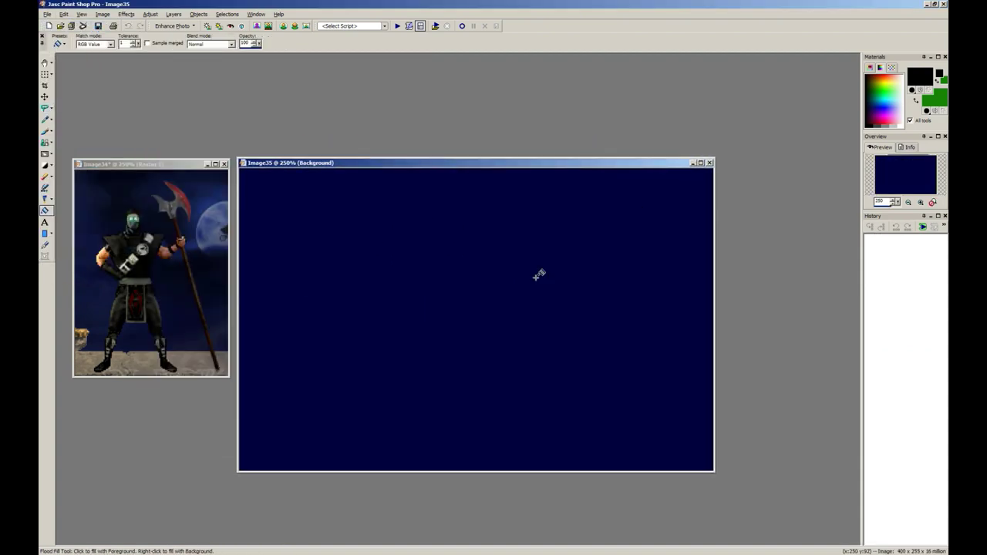
click(525, 268)
Step: Copy the fighter image, paste it as a selection into the green canvas's upper-left corner, and deselect it
key(s)
click(128, 234)
key(ctrl+c)
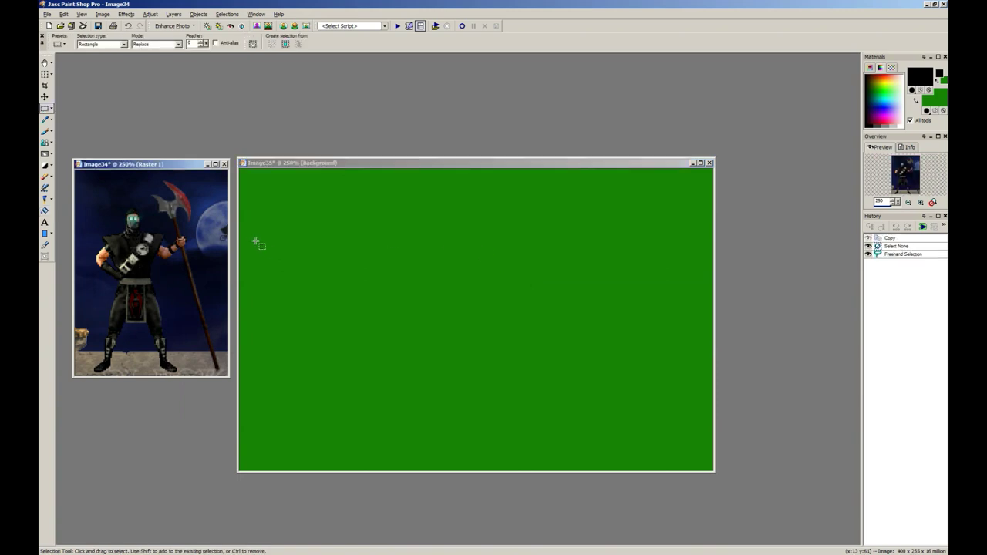
click(259, 243)
key(ctrl+e)
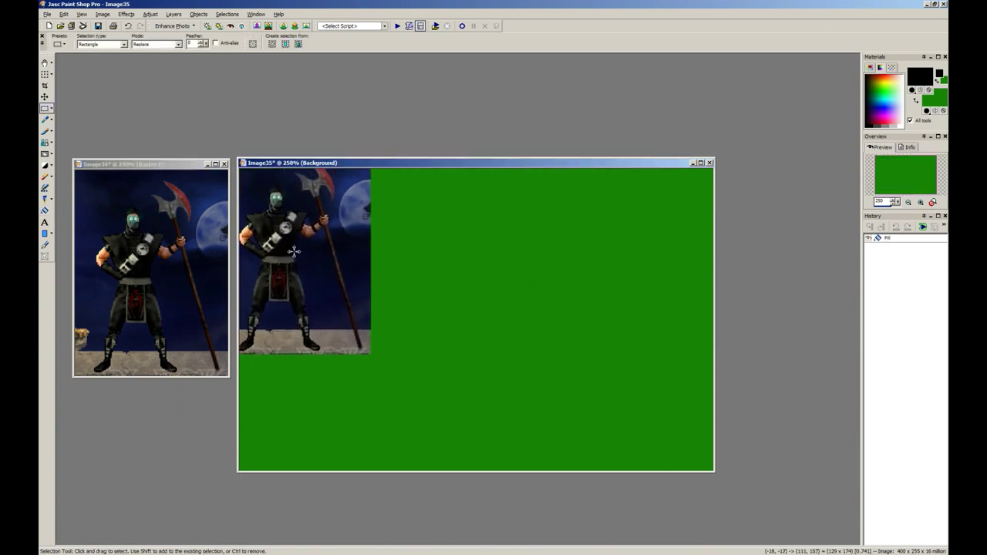
click(294, 263)
key(ctrl+d)
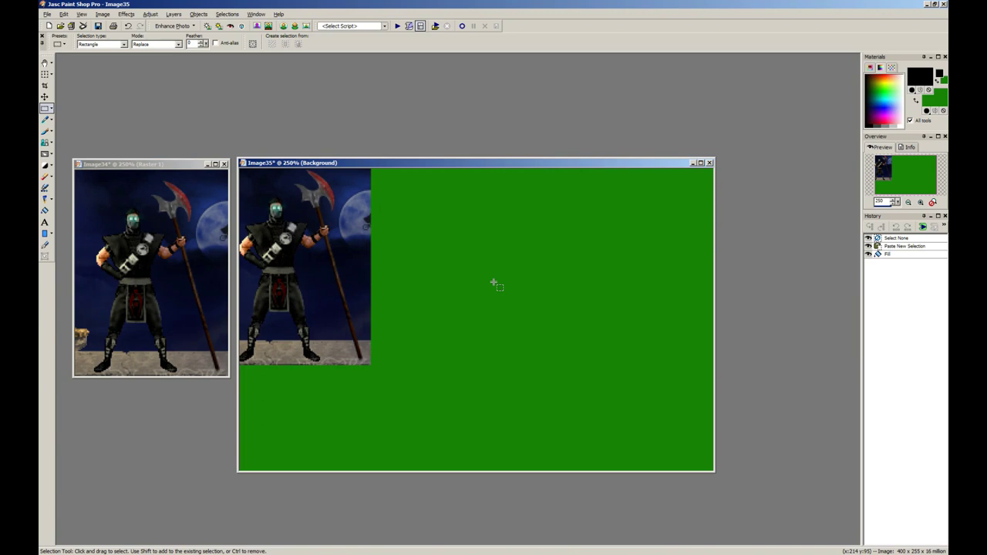
Step: Add a new raster layer with default settings to the green canvas
key(alt+l)
key(Return)
key(Return)
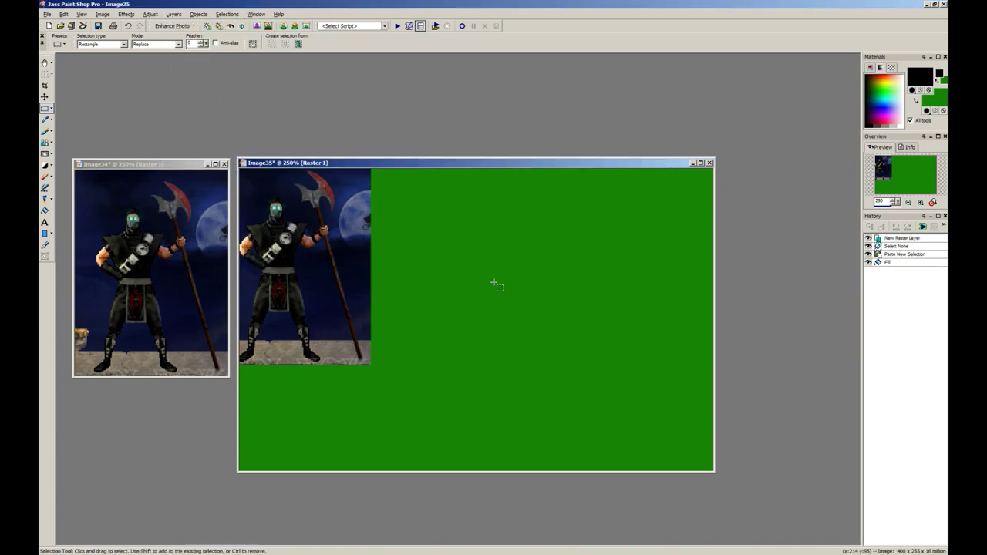
Step: Close the separate fighter image without saving and reposition the green canvas window
click(225, 165)
key(n)
drag(300, 164, 232, 106)
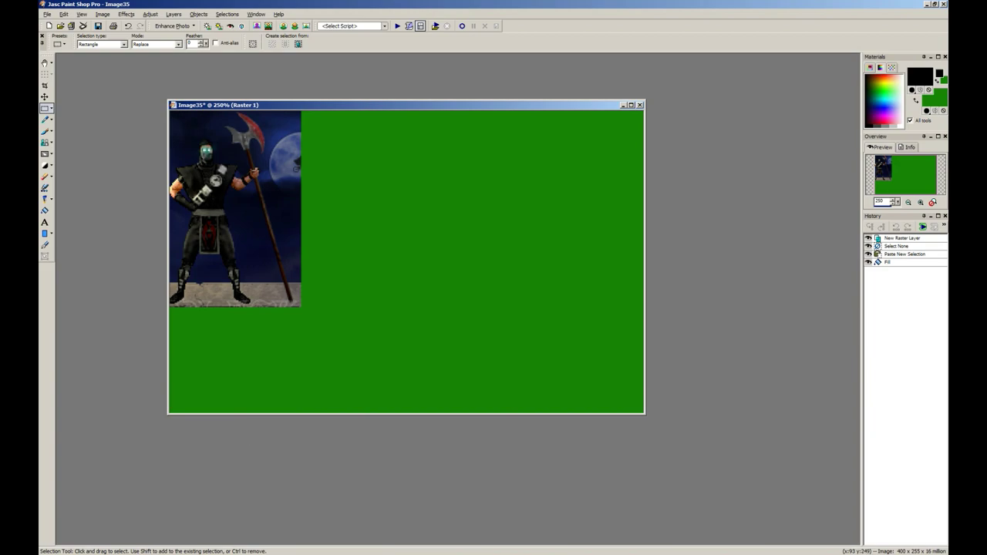
Step: Switch to the browser and review the Illusion vs. Blacksaibot artwork page and the MKWarehouse sprite pages
click(139, 544)
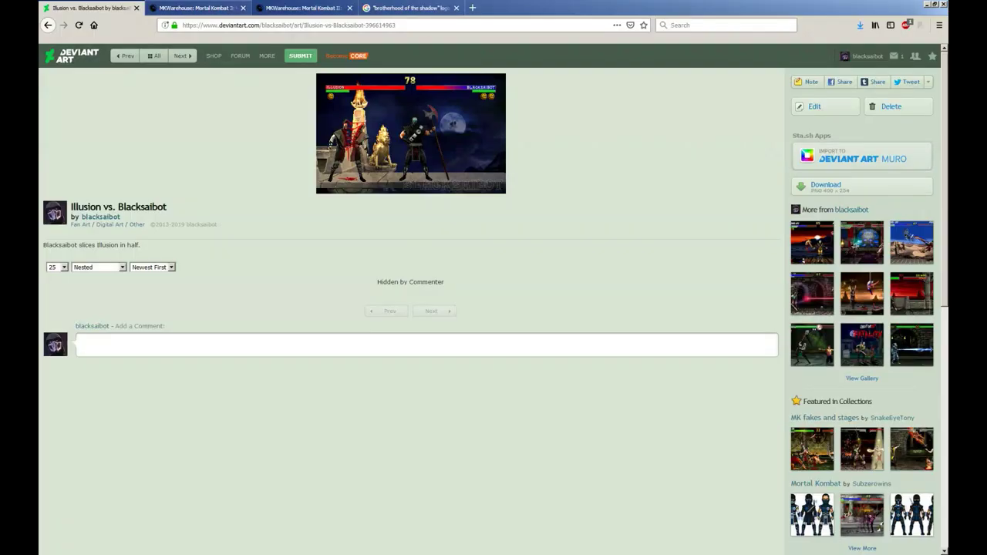
click(185, 8)
click(116, 8)
key(alt+Tab)
key(alt+Tab)
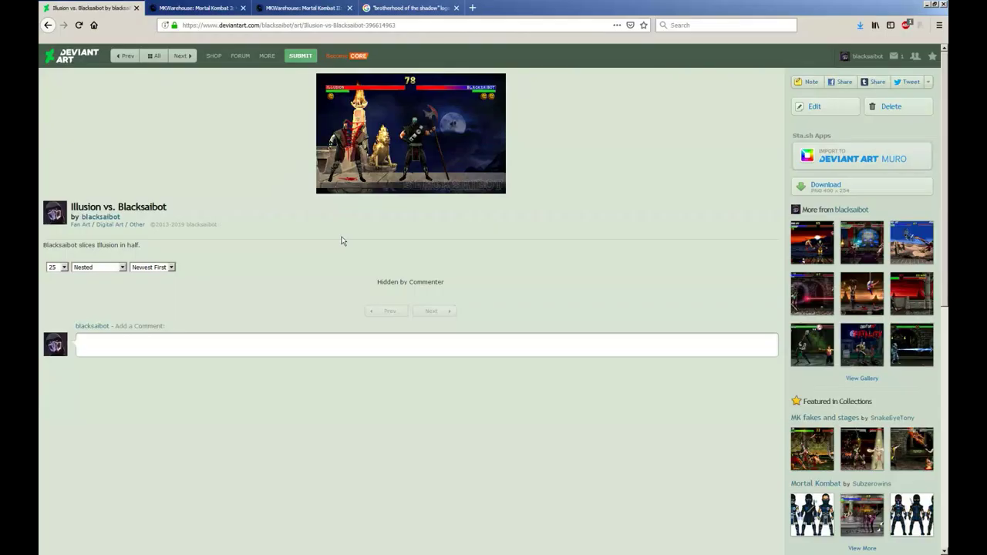
click(202, 8)
click(301, 7)
key(alt+Tab)
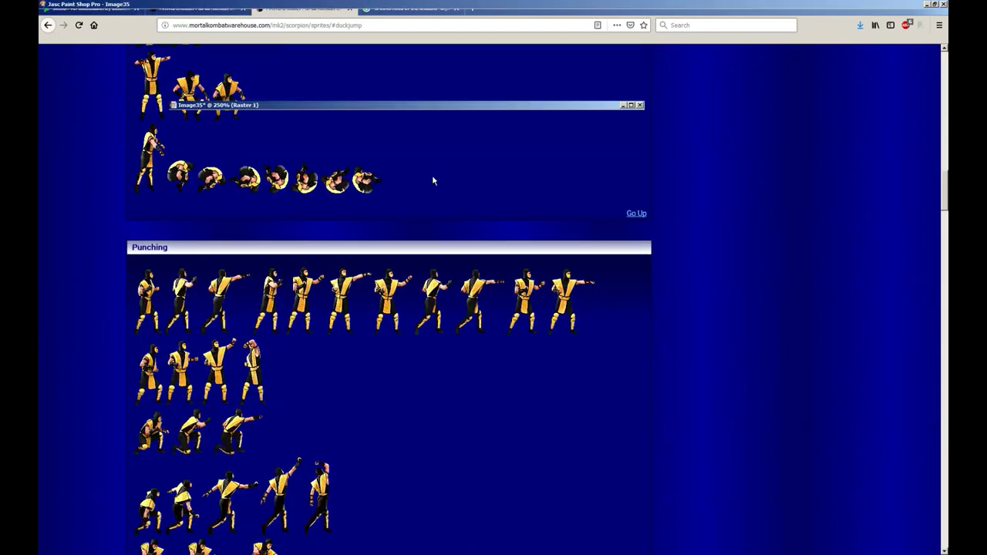
drag(314, 334, 243, 159)
click(387, 273)
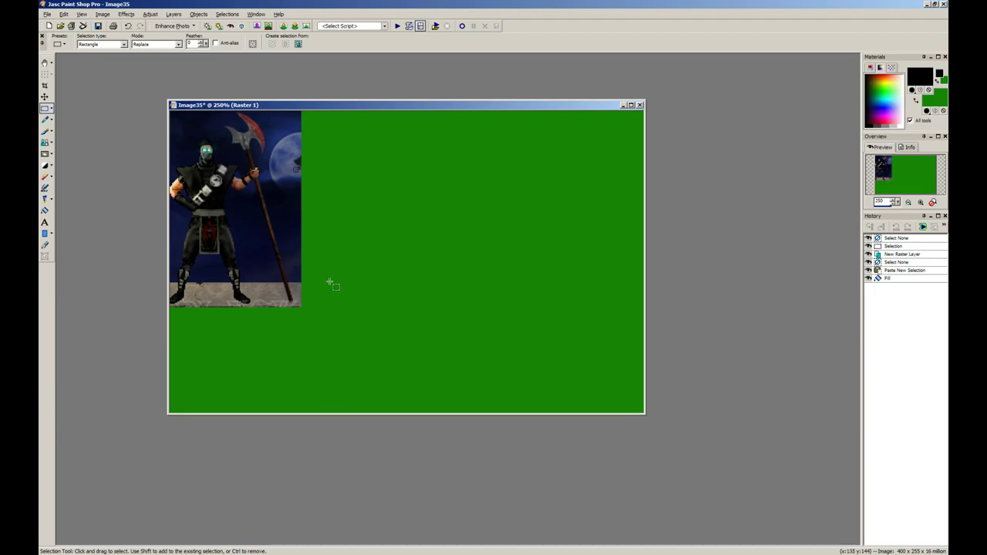
Step: Switch to the browser and view the Brotherhood of Shadow logo image
key(alt+Tab)
click(400, 8)
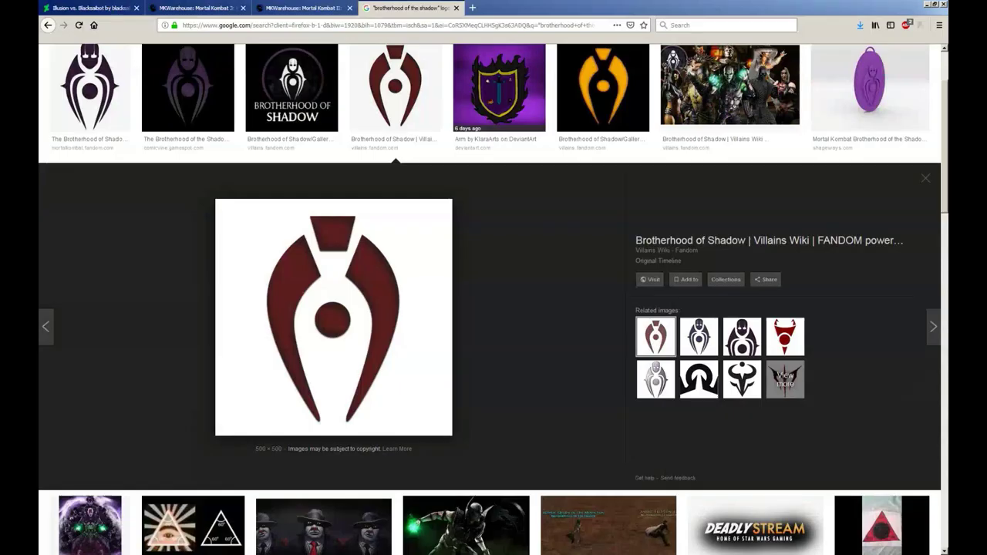
Step: Switch back to Paint Shop Pro and examine the reference fighter's legs and the loincloth panel carrying the red logo
click(198, 9)
key(alt+Tab)
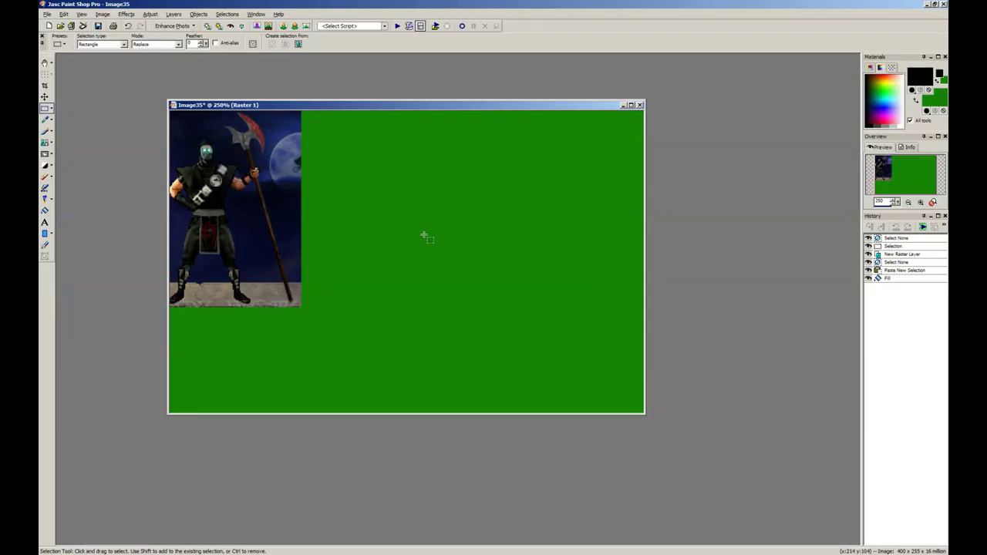
scroll(208, 288, up, 4)
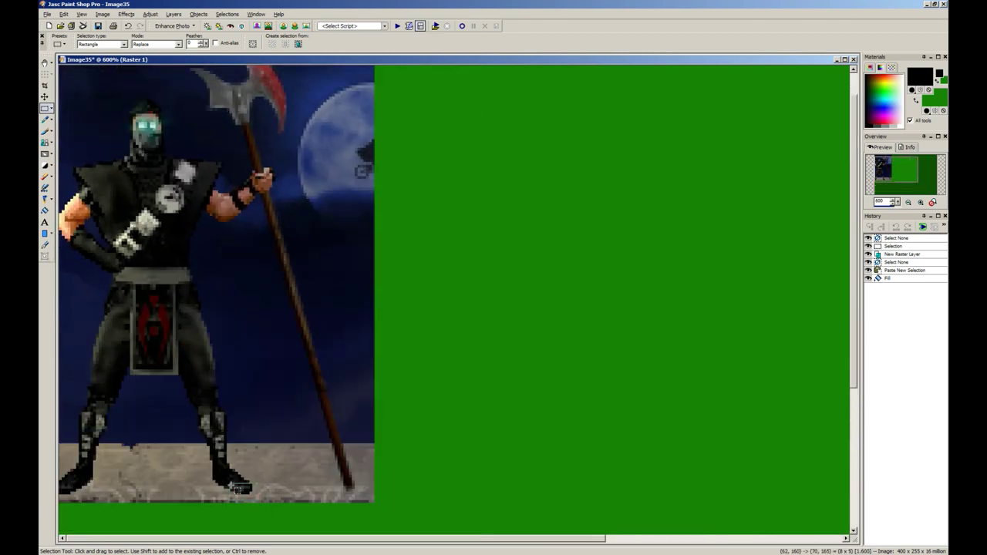
drag(236, 487, 48, 284)
click(165, 278)
drag(177, 279, 136, 374)
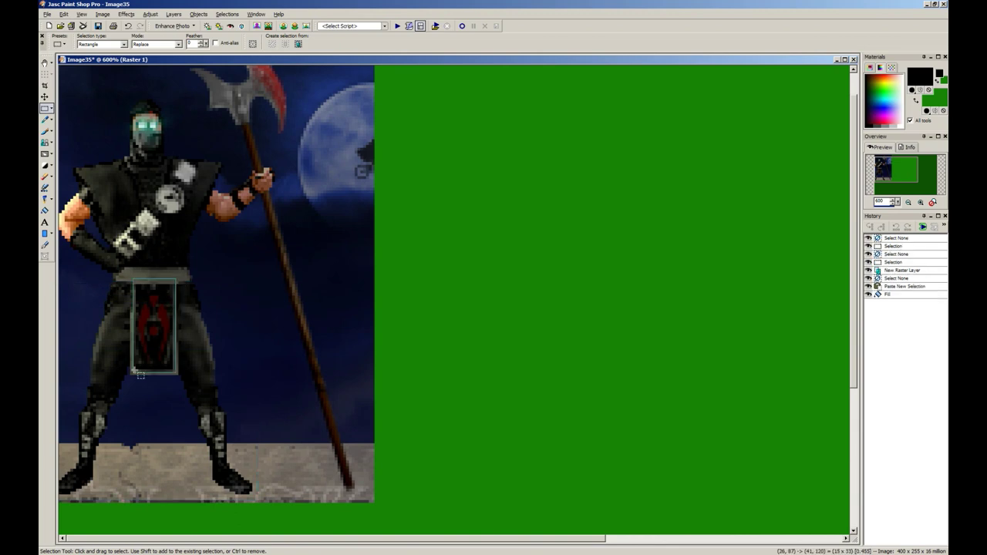
click(152, 415)
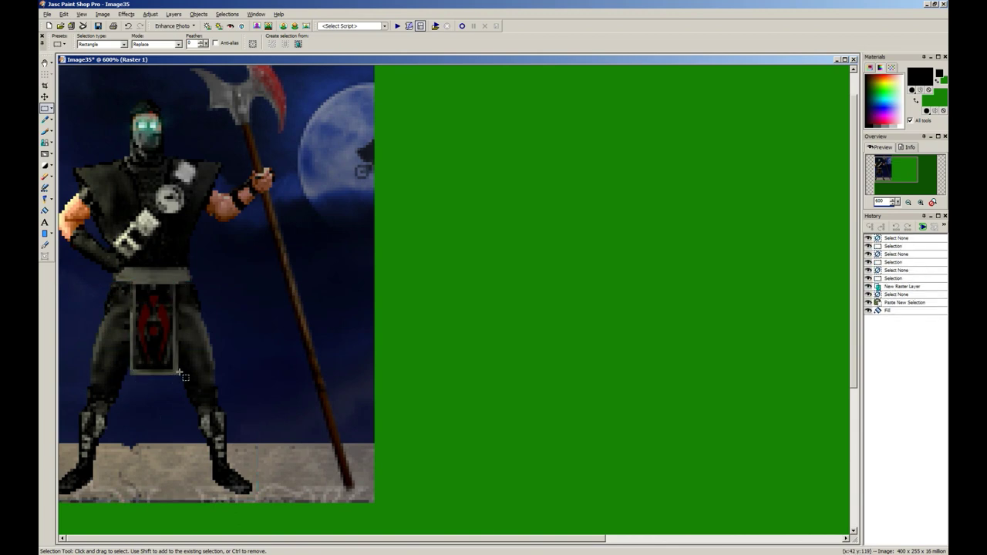
drag(132, 288, 131, 288)
click(241, 321)
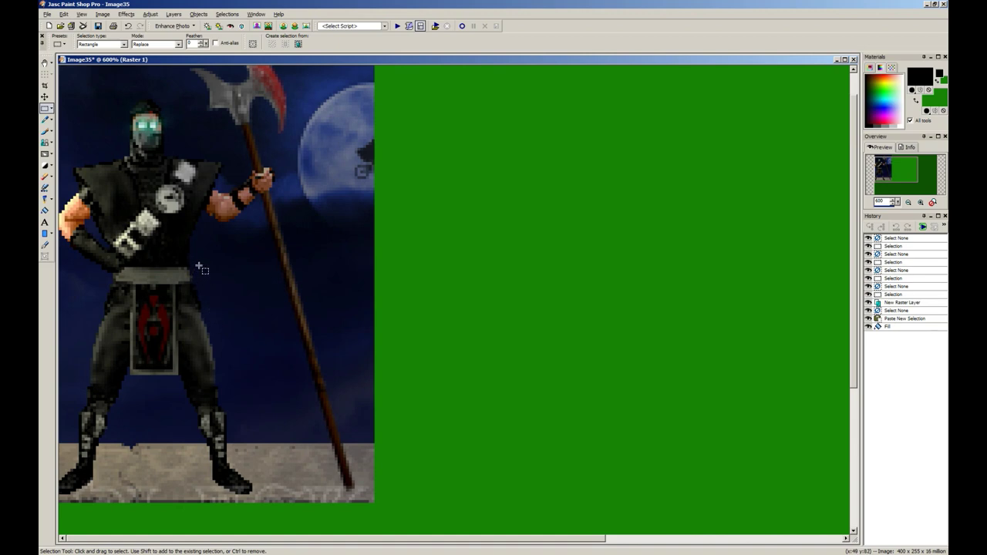
Step: Examine the reference fighter's grey belt and the torso armour with its diagonal strap
drag(106, 281, 106, 286)
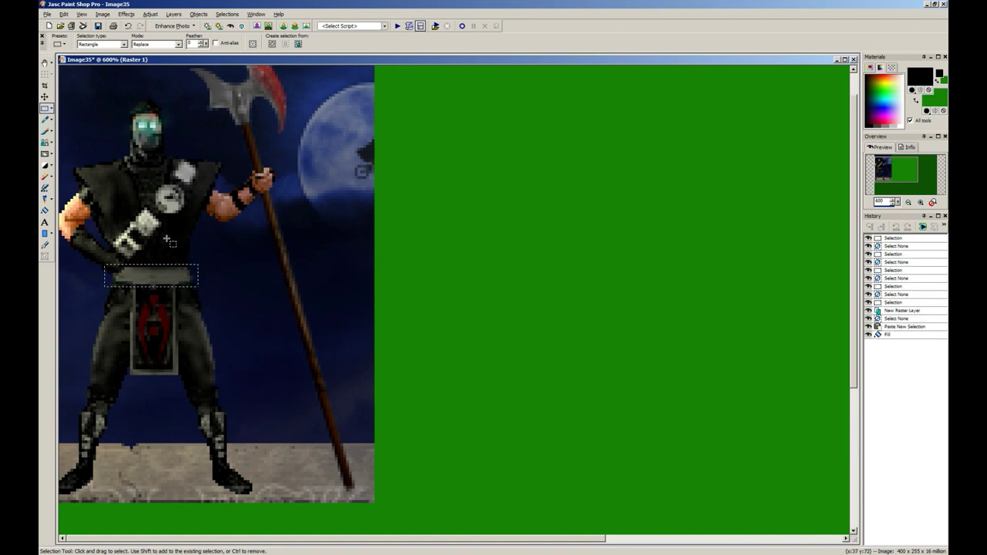
click(175, 239)
drag(198, 154, 108, 271)
click(224, 183)
scroll(223, 183, up, 1)
scroll(220, 193, down, 3)
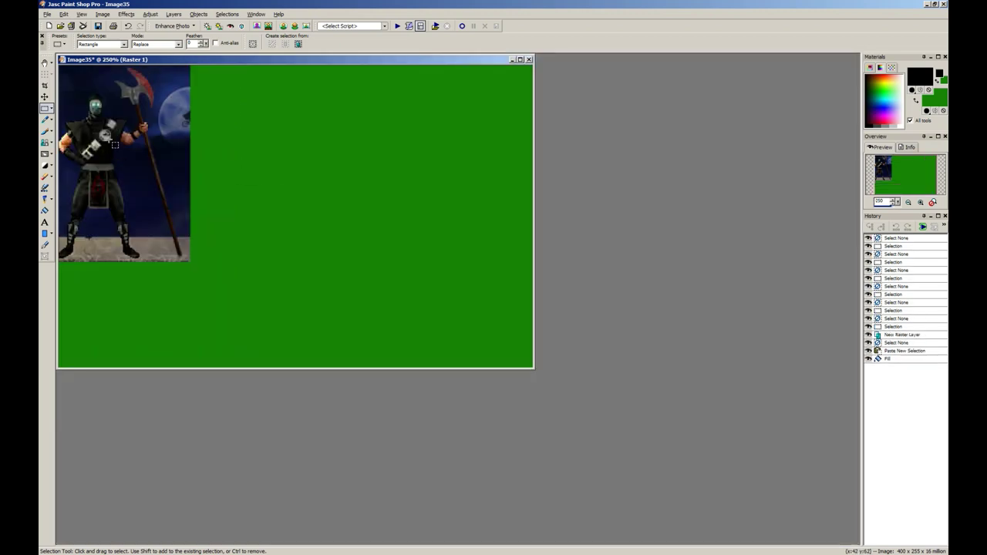
Step: Examine the reference fighter's head up close, including the glowing eyes, mask and hood edges
scroll(212, 224, up, 4)
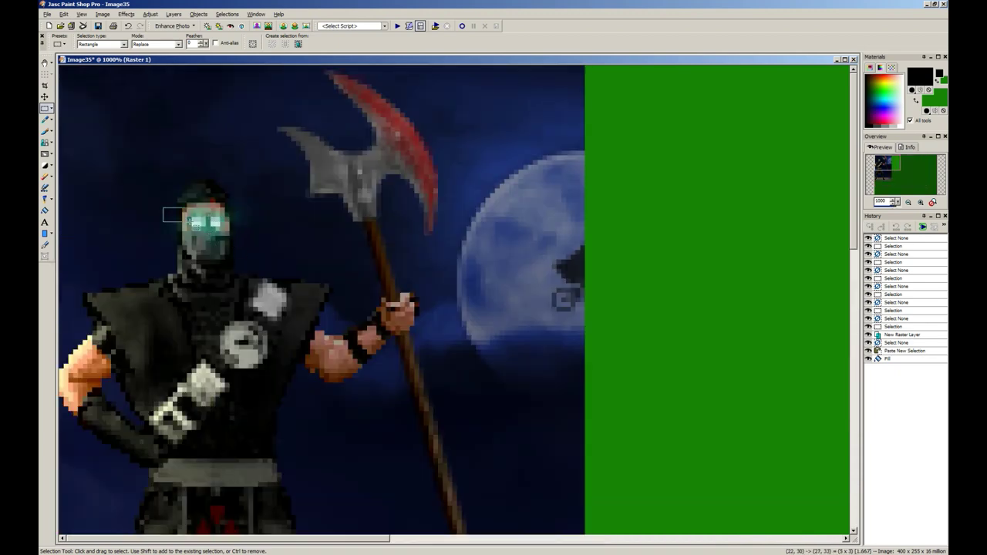
drag(188, 220, 248, 253)
click(291, 256)
scroll(290, 256, up, 3)
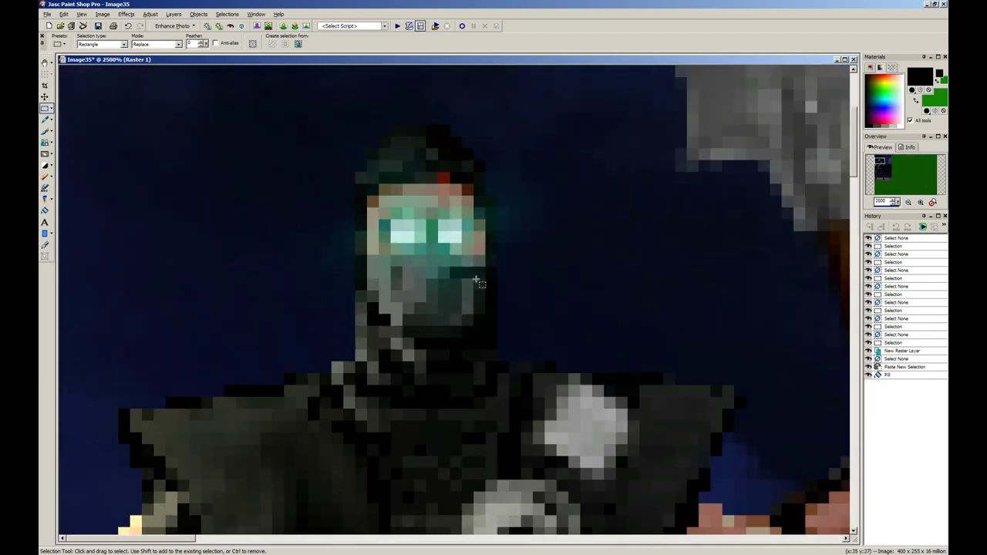
drag(541, 241, 537, 248)
mouse_move(491, 275)
mouse_down()
mouse_move(564, 182)
mouse_move(490, 285)
mouse_move(502, 315)
mouse_move(498, 366)
mouse_up()
click(587, 177)
drag(355, 339, 310, 152)
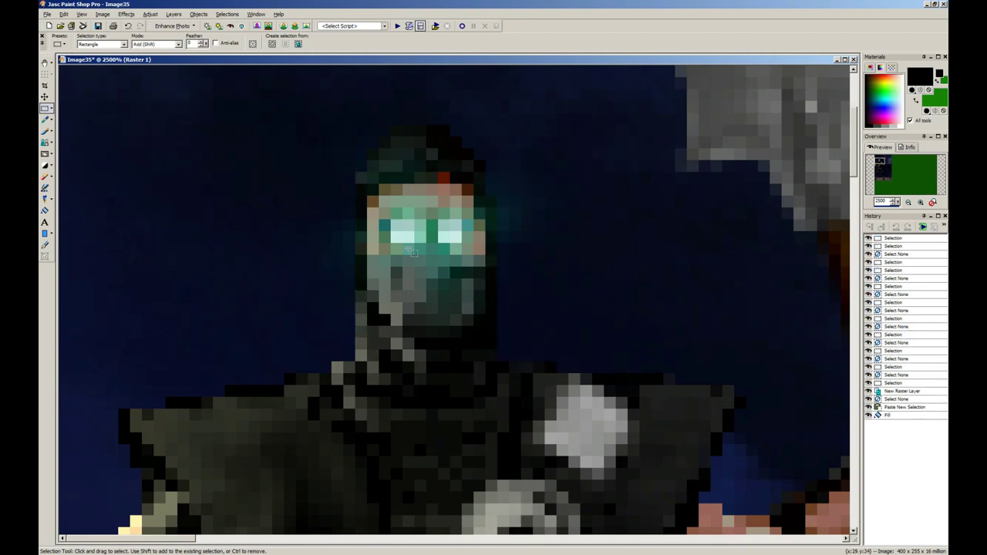
click(412, 251)
drag(346, 279, 290, 314)
click(501, 309)
Step: Examine the reference fighter's arms and upper body as a whole
scroll(463, 296, down, 10)
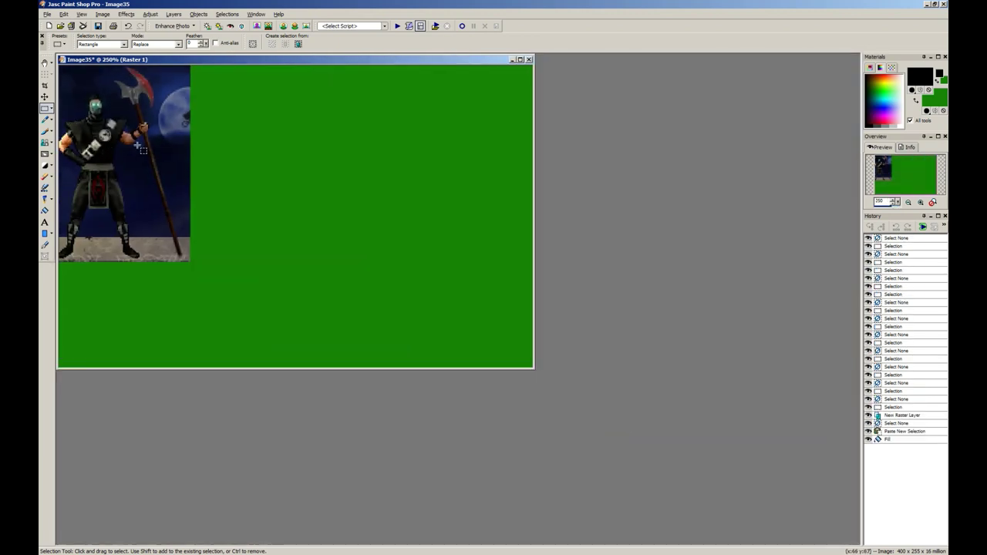
scroll(142, 148, up, 2)
drag(226, 151, 62, 229)
click(165, 289)
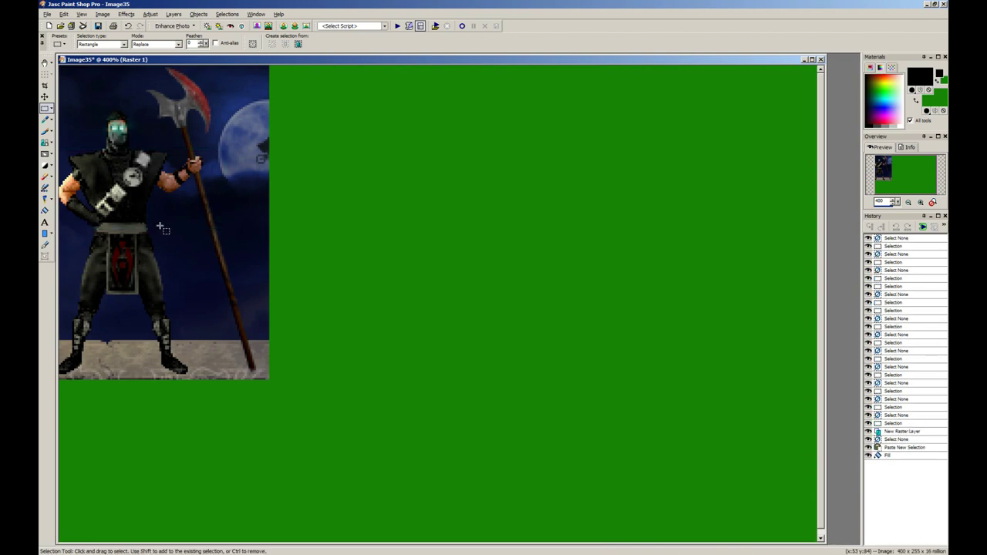
Step: Switch to the browser and look through the MKWarehouse Kung Lao and Scorpion sprite sheets for a base pose
key(alt+Tab)
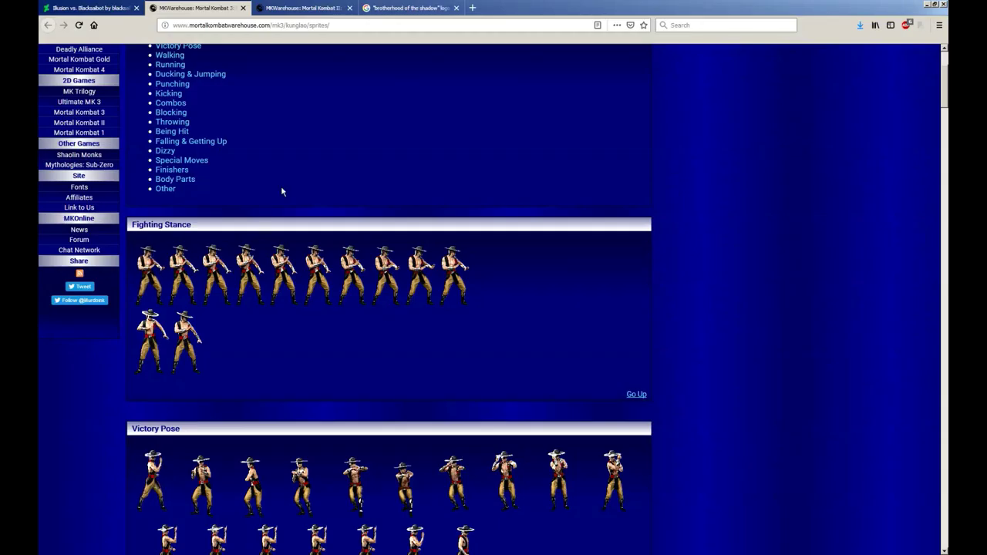
key(ctrl+Tab)
scroll(403, 304, up, 2)
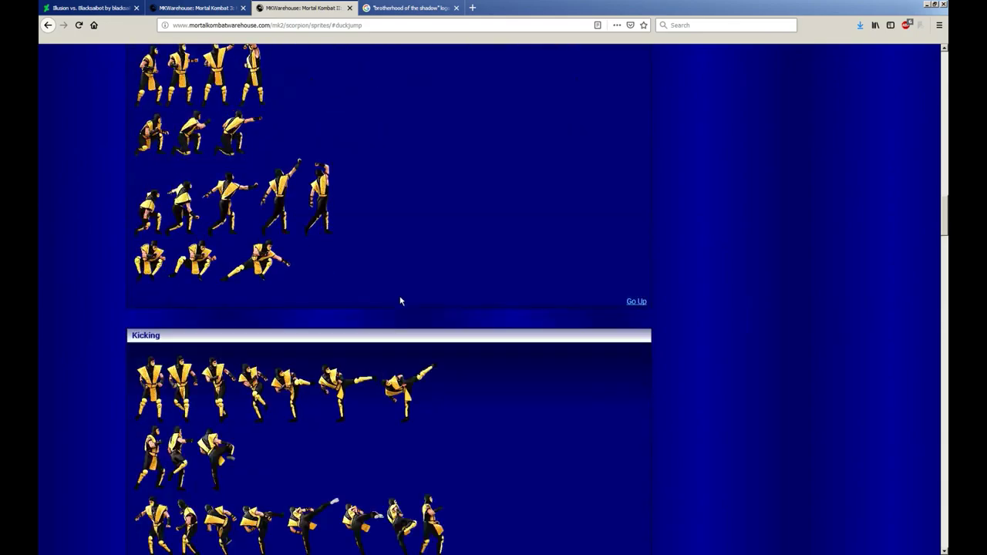
scroll(339, 281, down, 1)
key(alt+Tab)
key(alt+Tab)
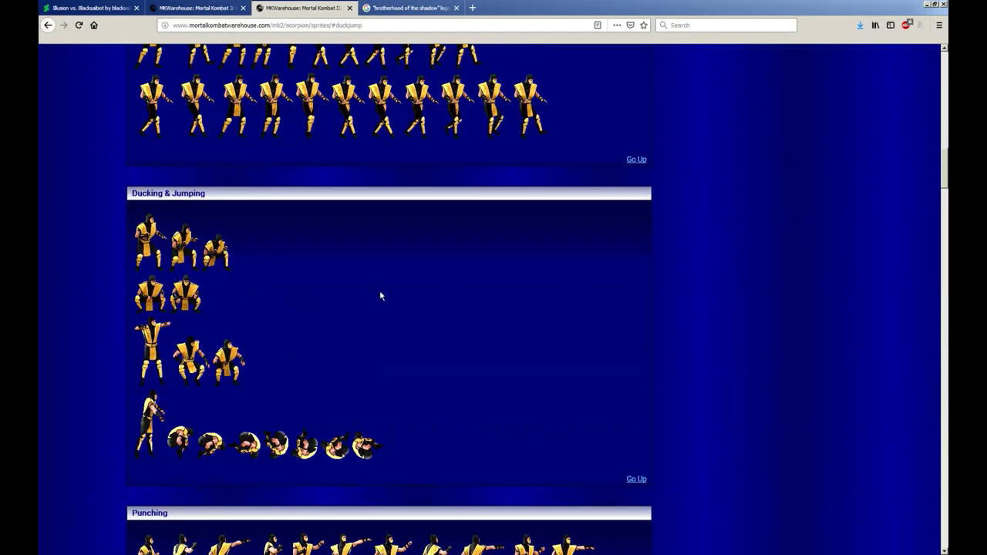
scroll(382, 290, up, 9)
scroll(319, 308, down, 3)
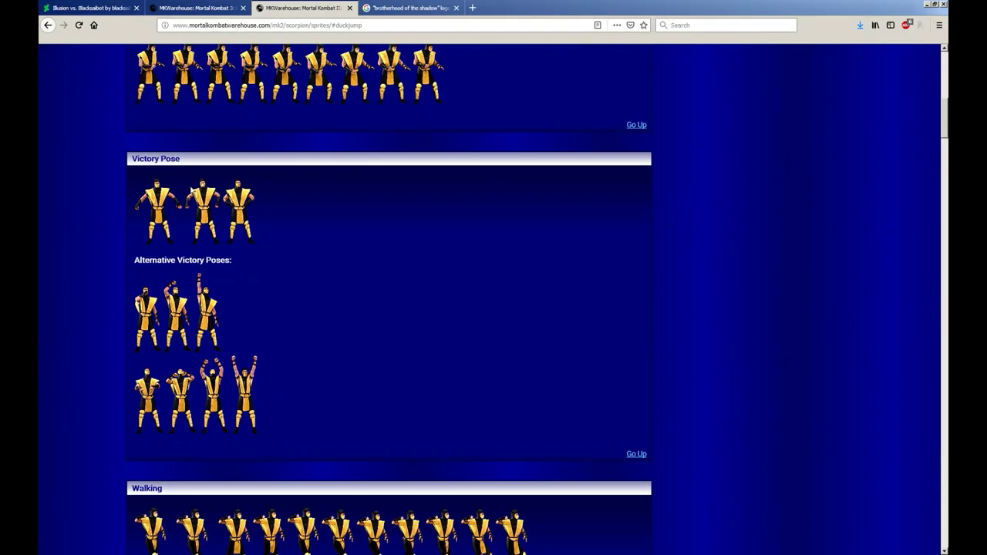
Step: Bring the hands-on-hips Scorpion sprite into Paint Shop Pro as a new image and select all but its black background with the Magic Wand
key(alt+Tab)
key(alt+Tab)
key(alt+Tab)
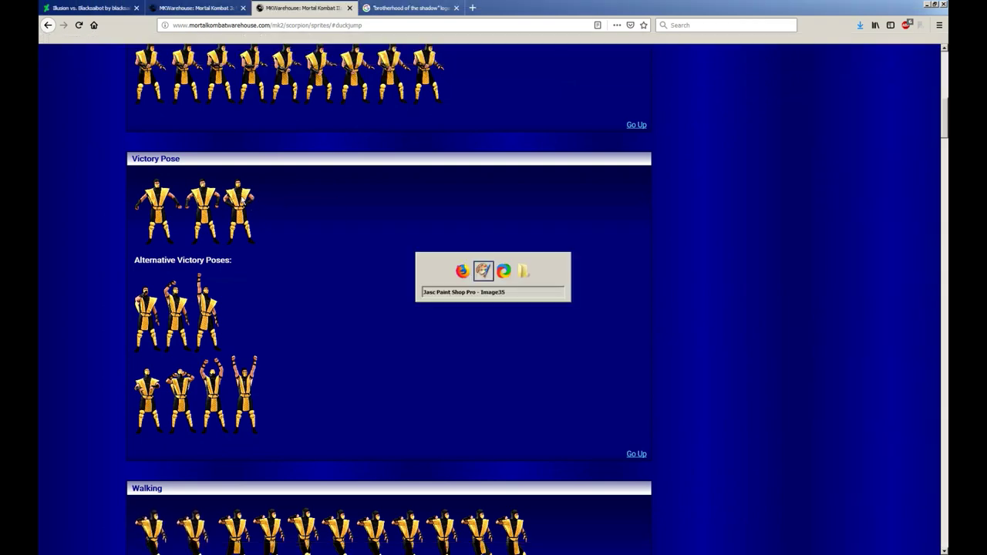
click(45, 109)
click(81, 130)
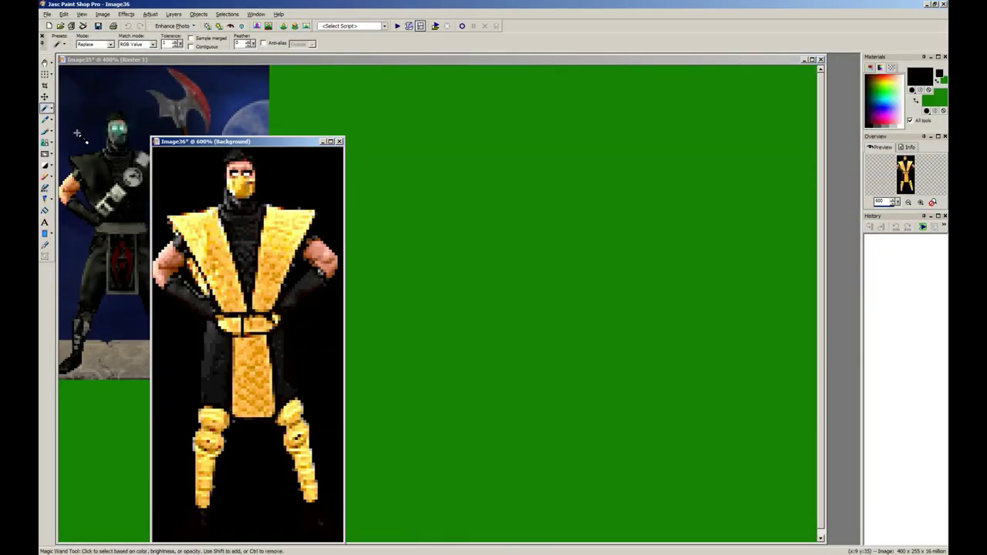
key(ctrl+a)
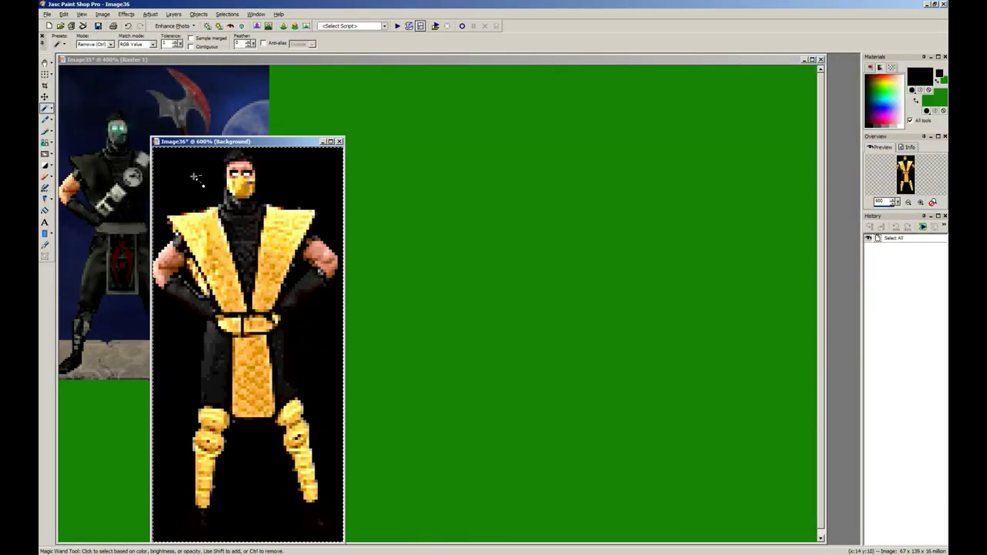
ctrl+click(195, 177)
scroll(301, 277, down, 1)
scroll(300, 278, up, 3)
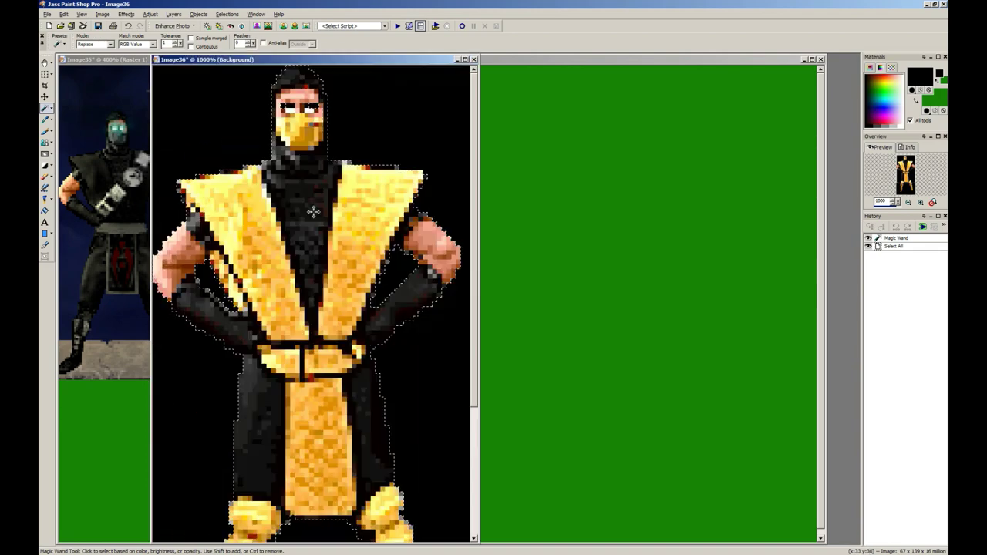
Step: Add the unselected black areas above both of the Scorpion sprite's eyes to the selection with a rectangular selection
scroll(313, 212, up, 5)
key(s)
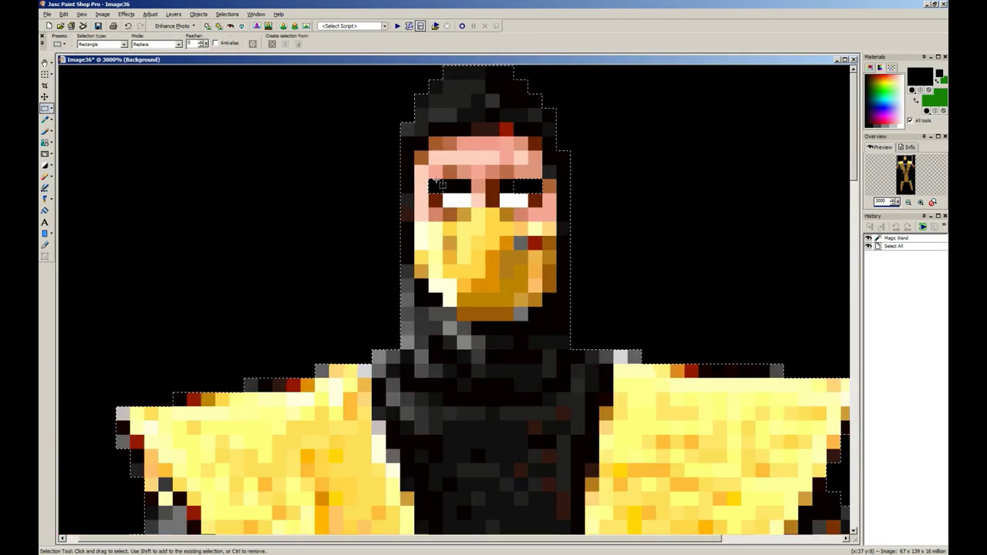
drag(438, 185, 547, 191)
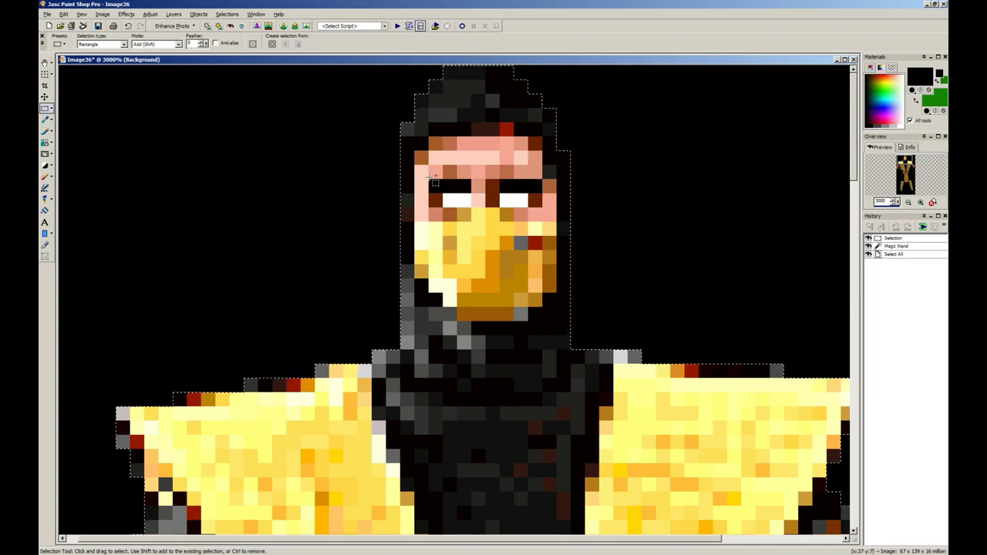
drag(434, 182, 569, 187)
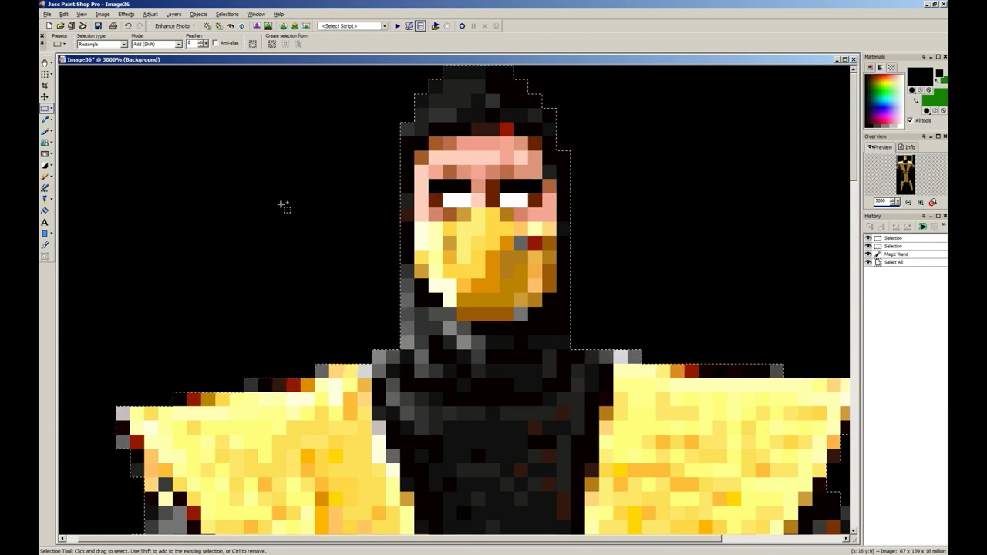
Step: Copy the selected Scorpion sprite onto the green canvas beside the reference fighter and reposition the canvas window
scroll(302, 206, down, 10)
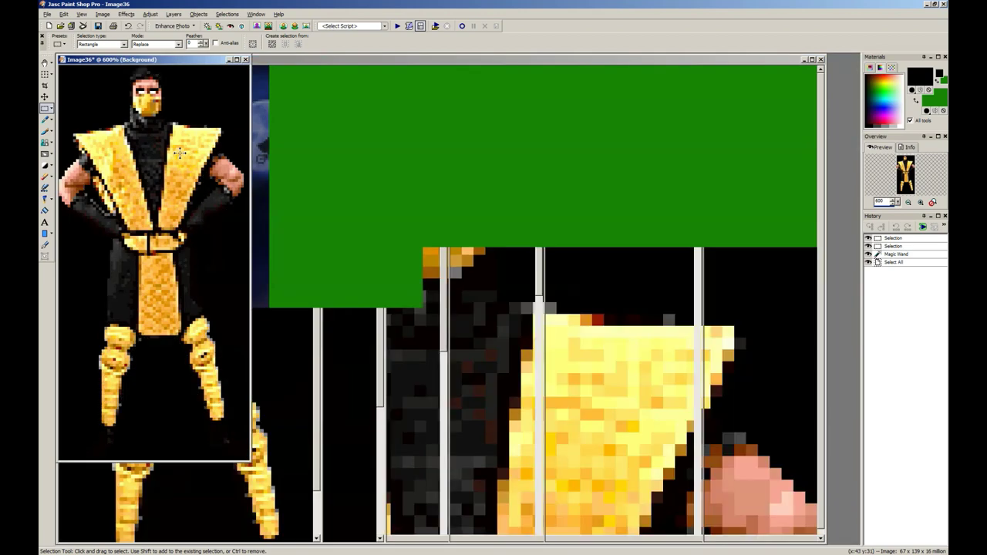
key(ctrl+c)
click(296, 216)
scroll(313, 221, down, 2)
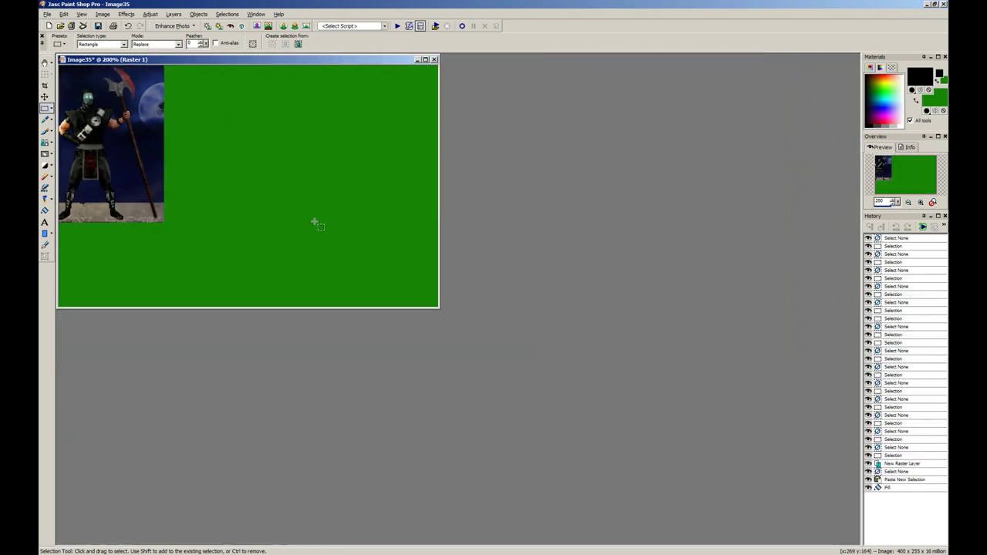
key(ctrl+e)
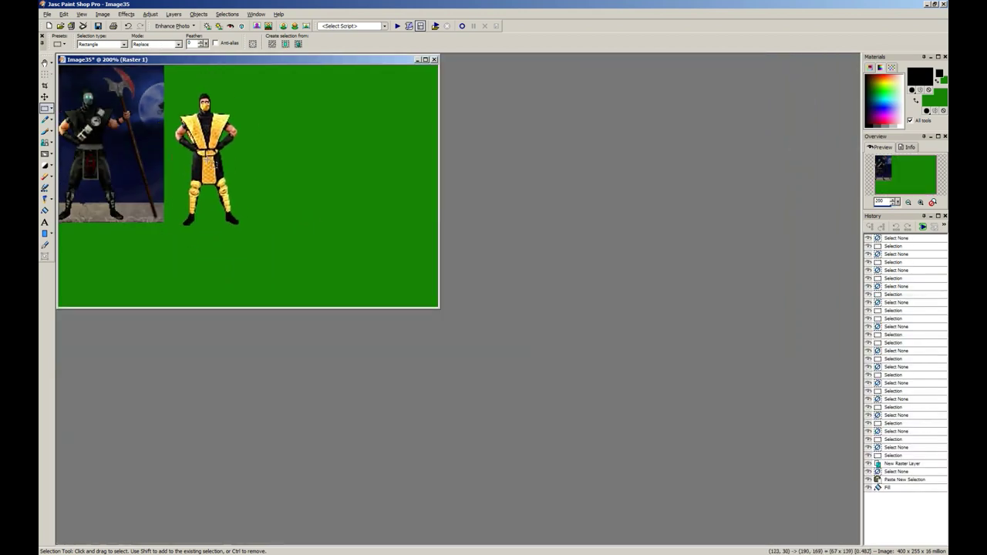
click(218, 153)
drag(209, 64, 398, 131)
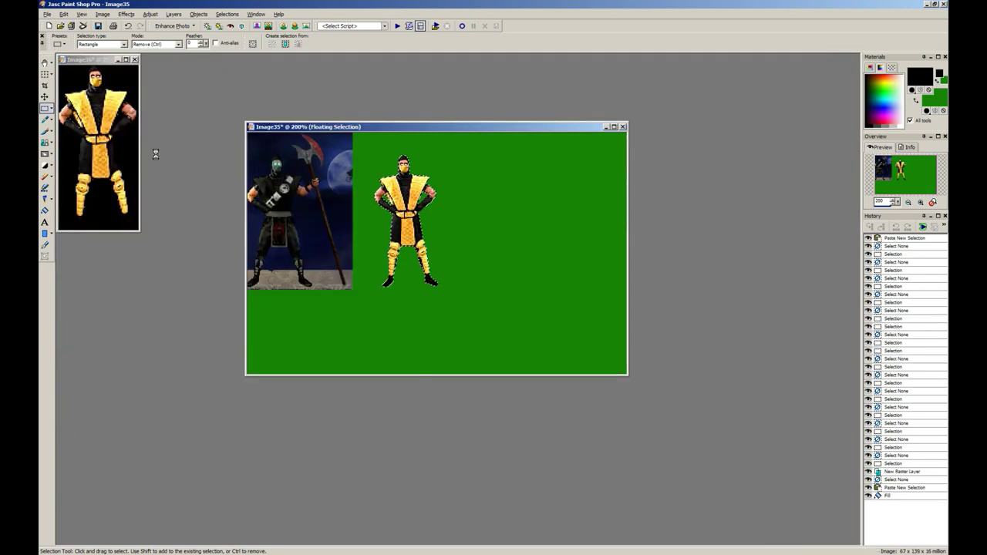
key(ctrl+v)
key(ctrl+v)
key(ctrl+v)
key(ctrl+v)
key(ctrl+v)
key(ctrl+v)
key(ctrl+v)
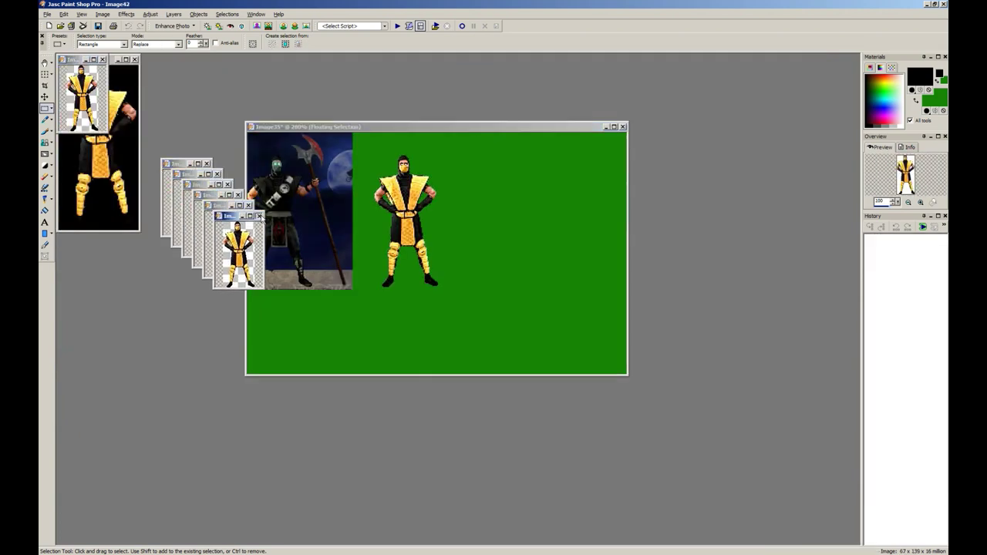
click(259, 216)
key(n)
click(248, 206)
key(n)
click(238, 195)
key(n)
click(227, 185)
key(n)
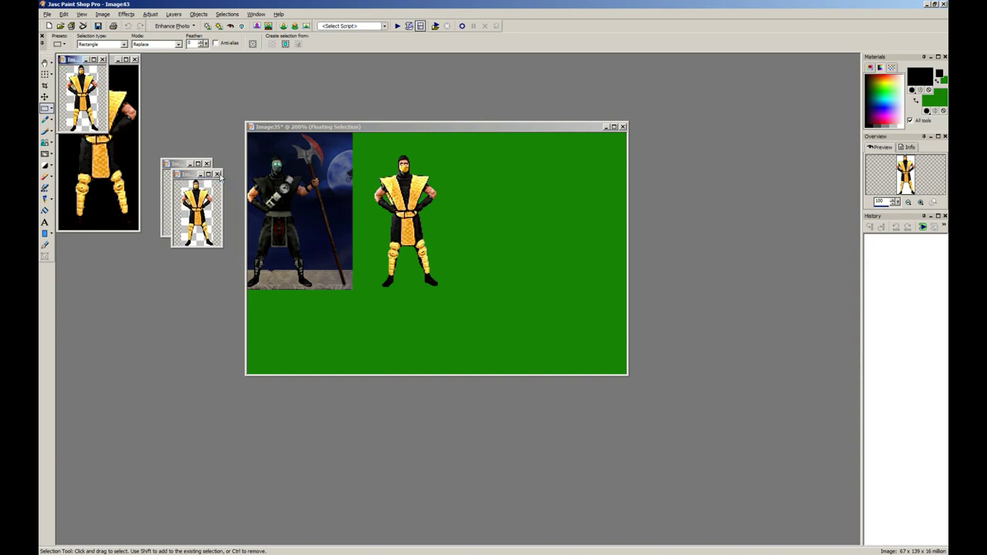
click(218, 175)
key(n)
click(206, 164)
key(n)
click(103, 60)
key(n)
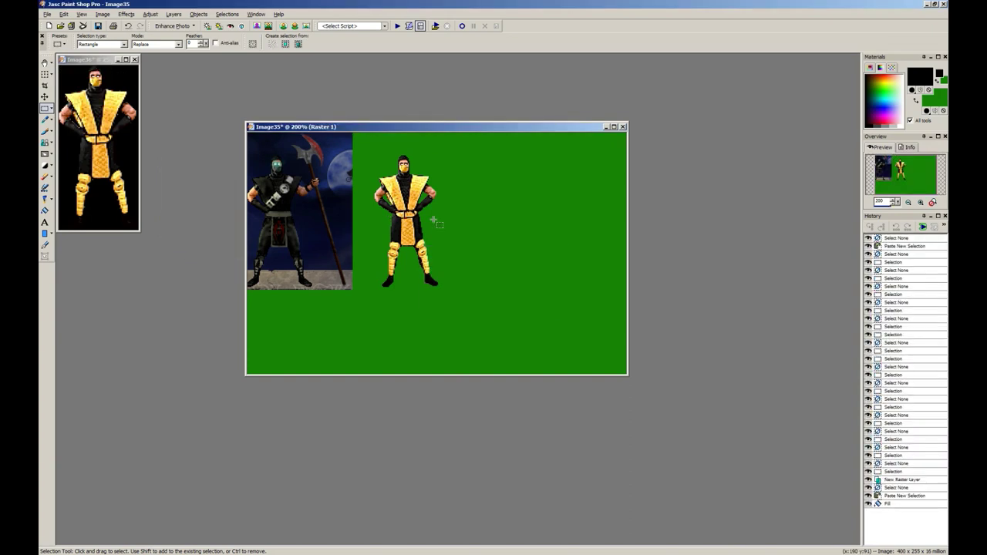
scroll(462, 224, up, 1)
key(ctrl+e)
click(568, 262)
key(ctrl+e)
click(505, 248)
key(ctrl+e)
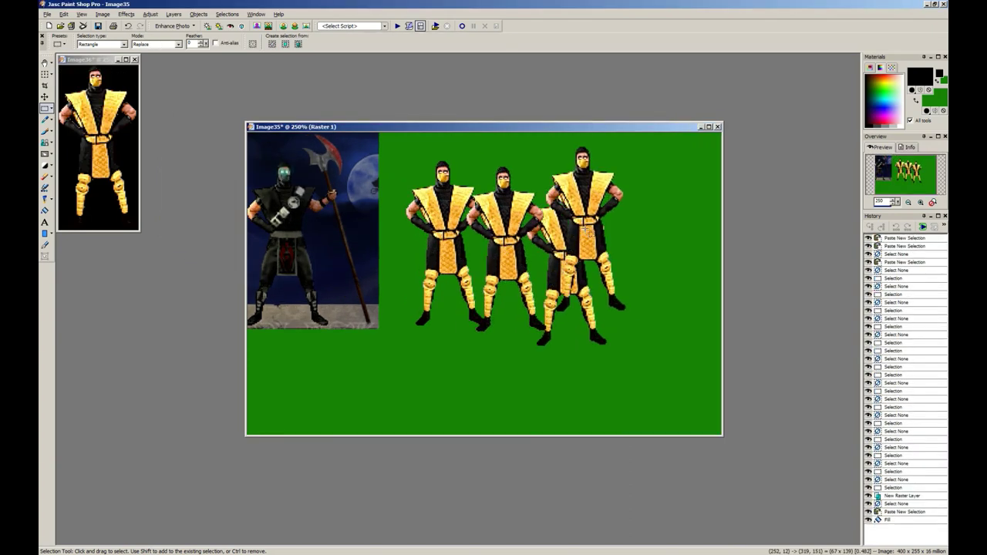
key(ctrl+z)
key(ctrl+z)
key(ctrl+z)
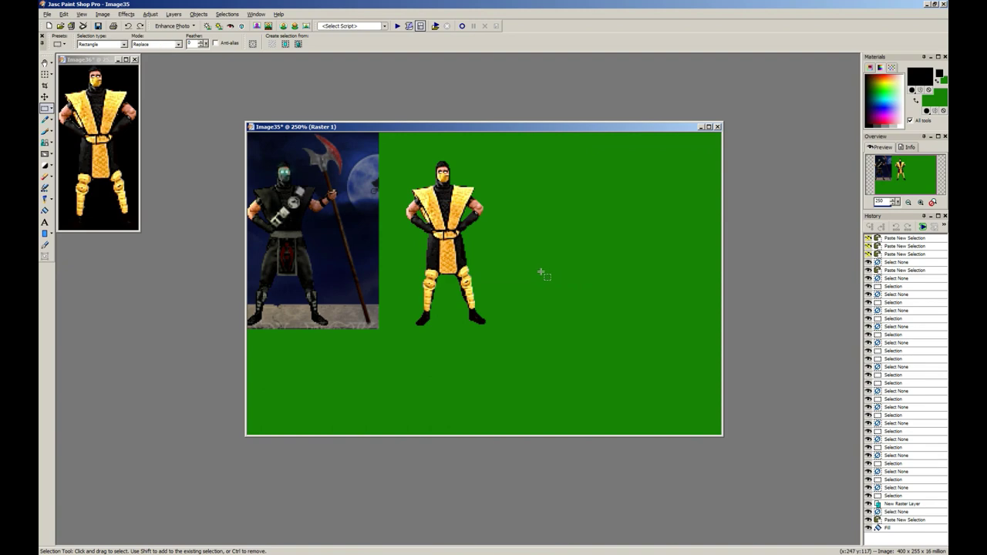
Step: Close the Scorpion source image, then freehand-select the canvas sprite's hand-on-hip arm on the viewer's right and cut it away
click(134, 60)
scroll(347, 242, up, 3)
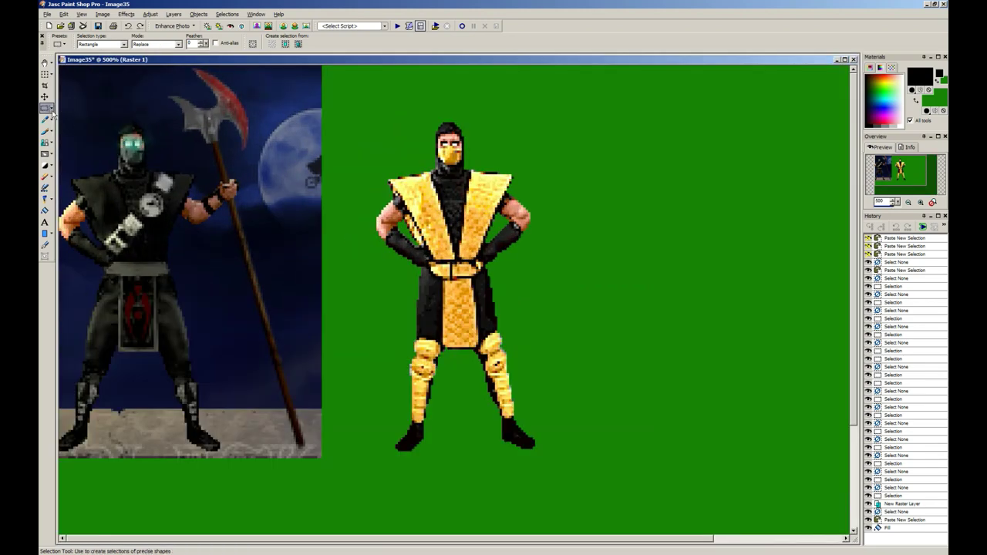
click(51, 108)
click(78, 121)
scroll(354, 262, up, 3)
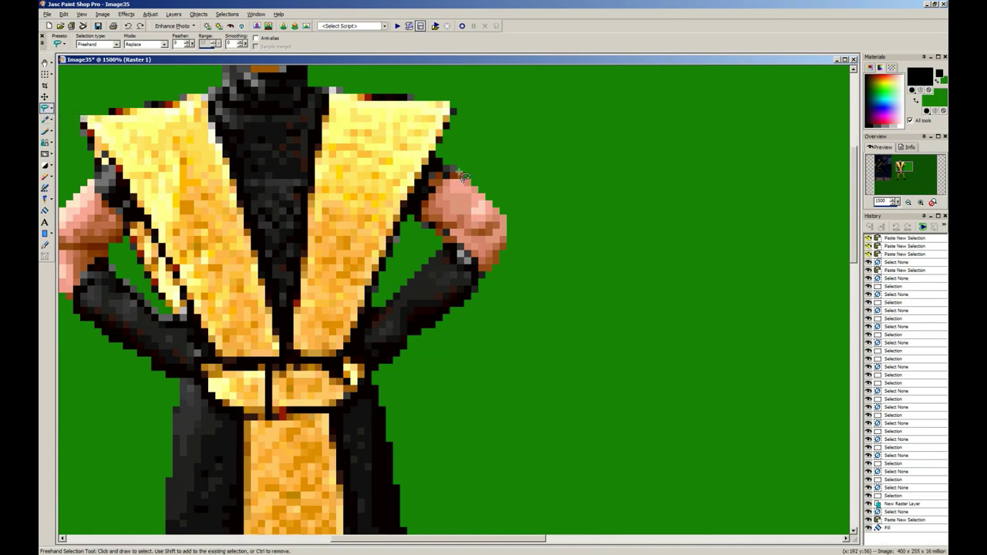
drag(430, 186, 418, 221)
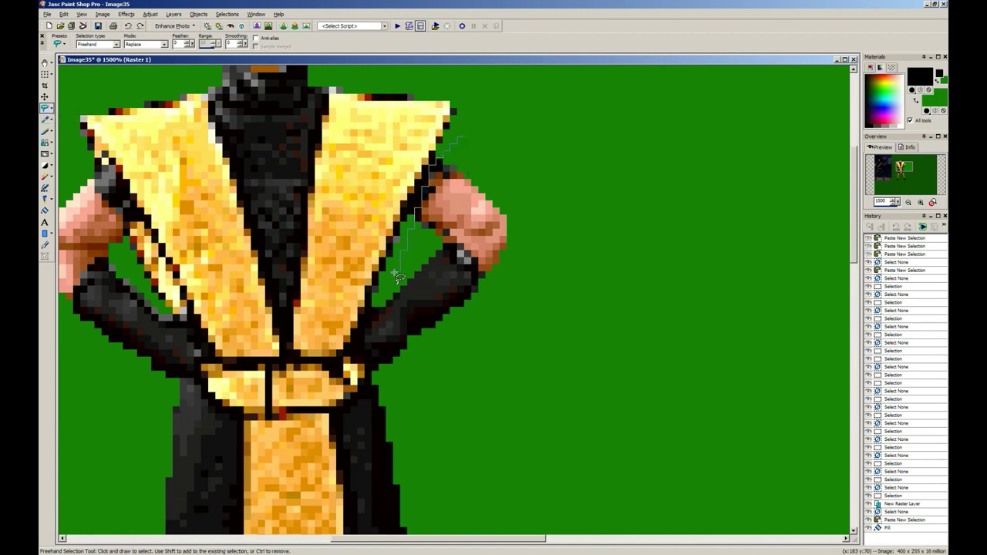
mouse_move(621, 267)
mouse_down()
mouse_move(584, 143)
mouse_move(460, 139)
mouse_up()
key(ctrl+x)
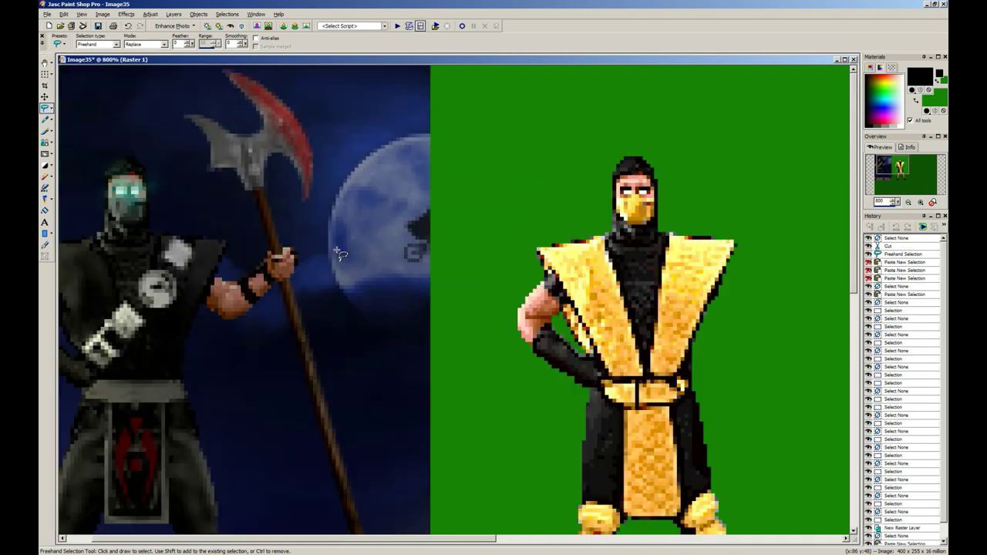
Step: Find a Scorpion pose with a raised, bent forearm on the MKWarehouse sprite sheet and paste it into Paint Shop Pro as a new image
scroll(339, 255, down, 4)
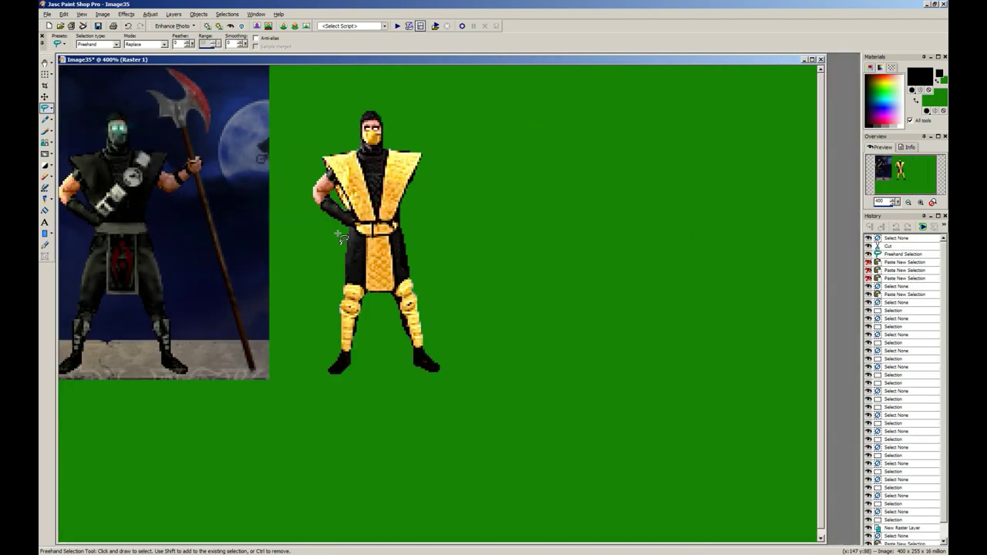
drag(211, 65, 337, 164)
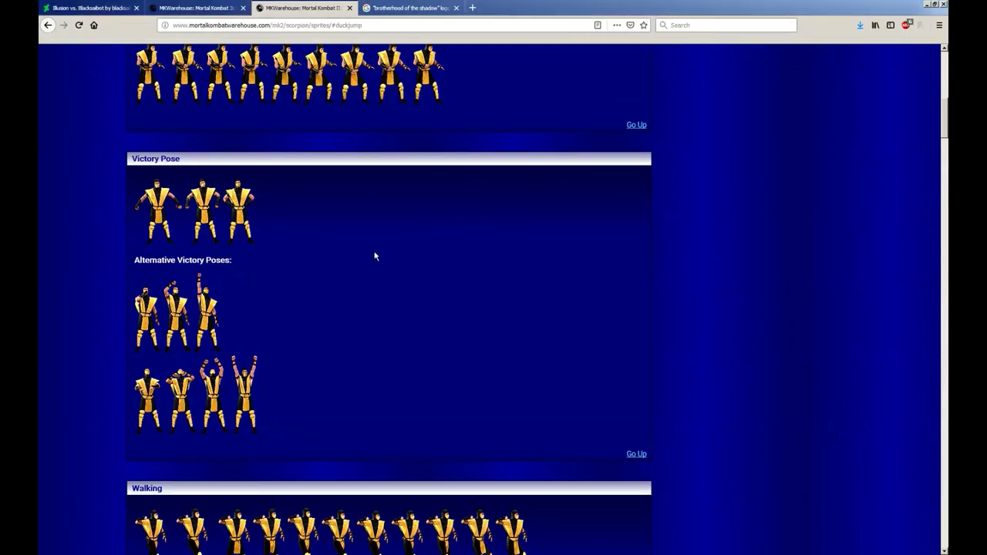
scroll(394, 311, down, 3)
scroll(394, 311, down, 8)
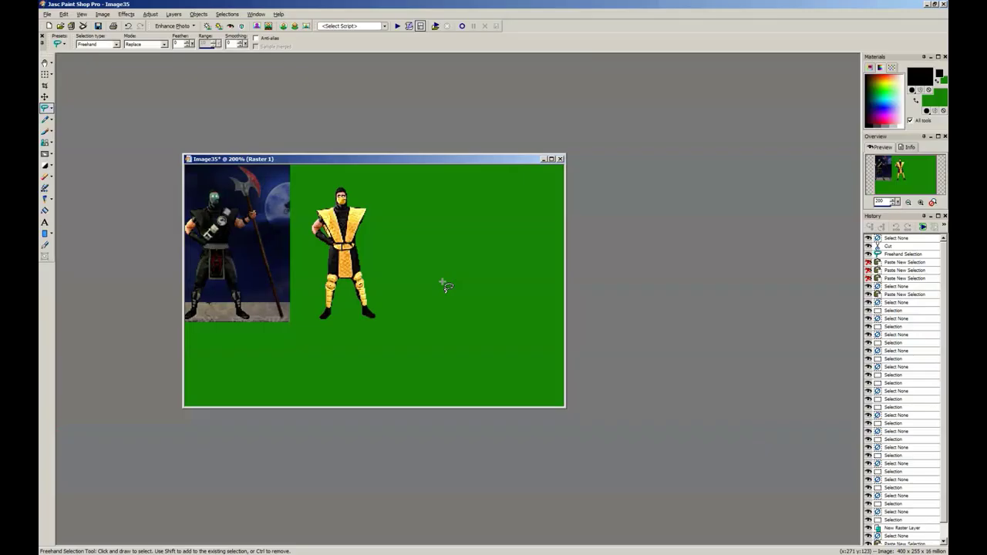
key(ctrl+v)
Step: Freehand-select the new Scorpion pose's raised forearm, exclude its black background with the Magic Wand, and copy it onto the green canvas
scroll(279, 229, up, 5)
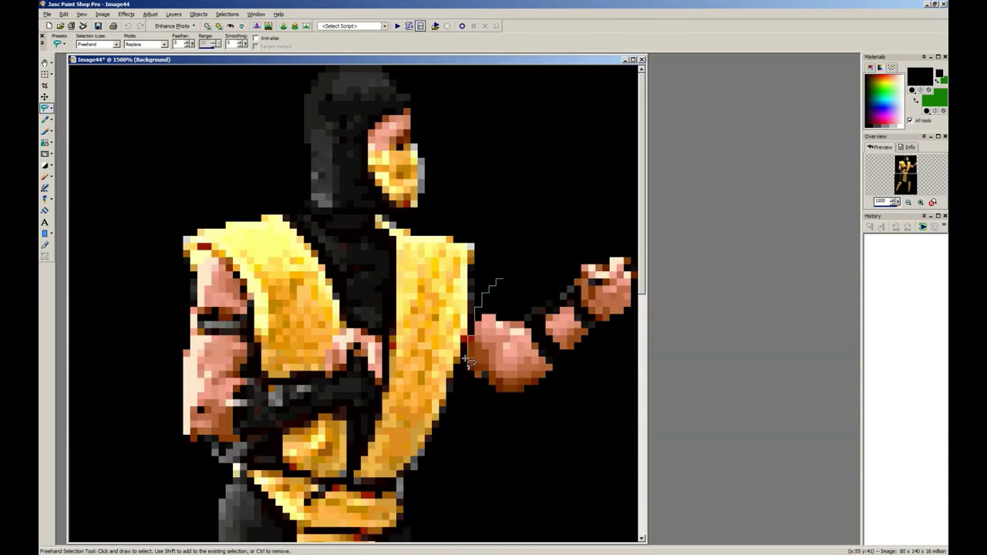
drag(537, 236, 539, 231)
drag(45, 108, 85, 129)
ctrl+click(484, 298)
ctrl+click(572, 347)
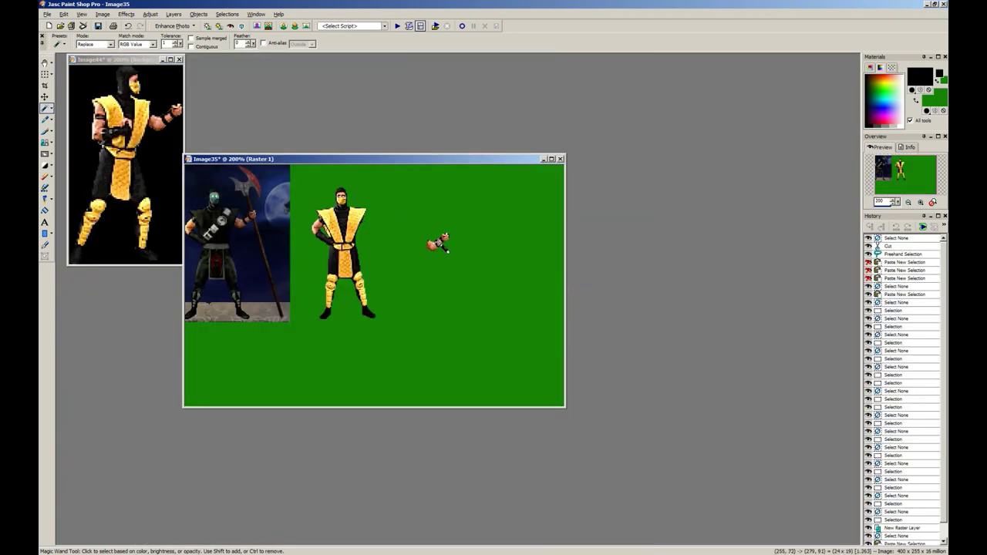
Step: Select the one-armed Scorpion body with a rectangular selection and move it across to join the raised arm at the shoulder
key(s)
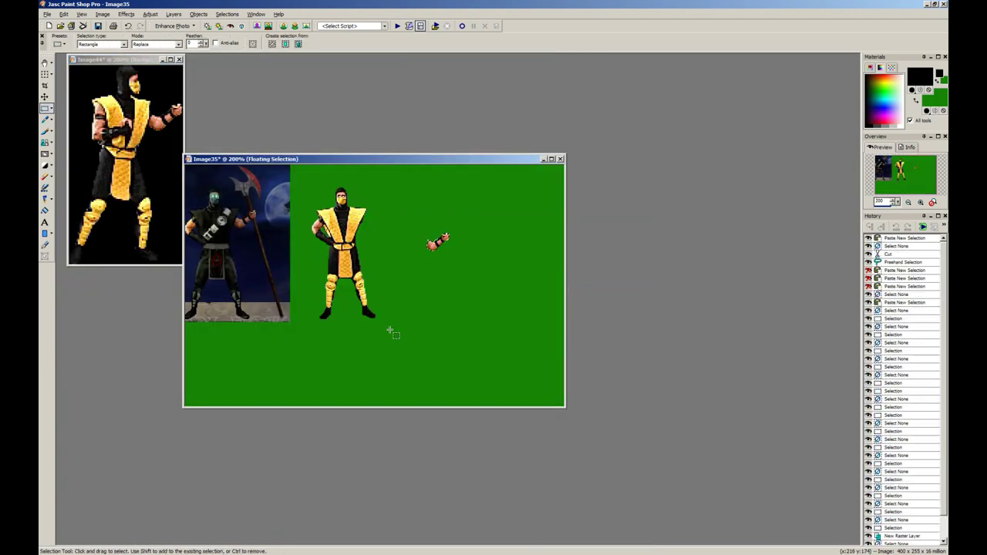
drag(308, 185, 390, 328)
key(ctrl+d)
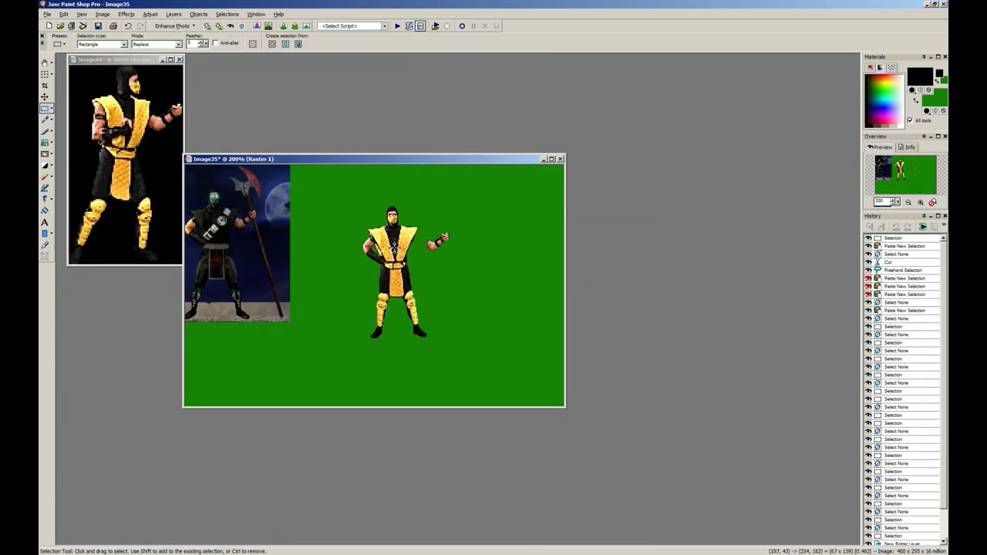
drag(394, 249, 408, 252)
Step: Examine how the attached arm fits the Scorpion body and compare the pose with the reference fighter
scroll(409, 252, up, 8)
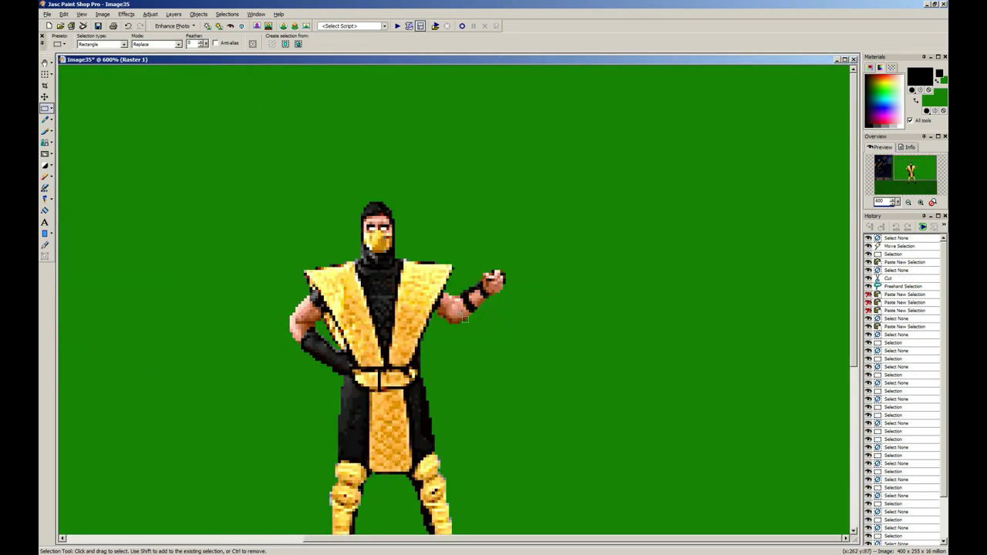
scroll(464, 318, up, 6)
scroll(439, 300, down, 3)
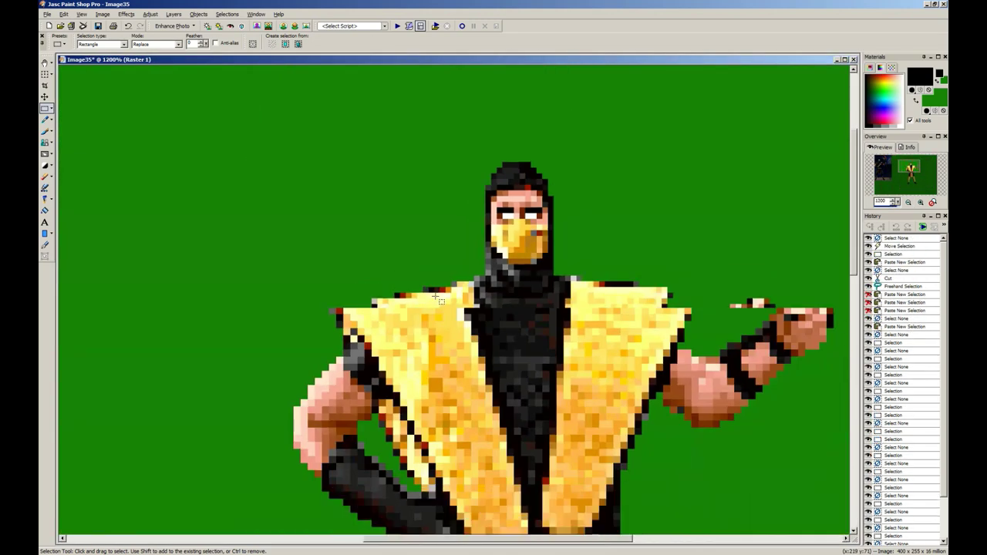
scroll(440, 300, down, 8)
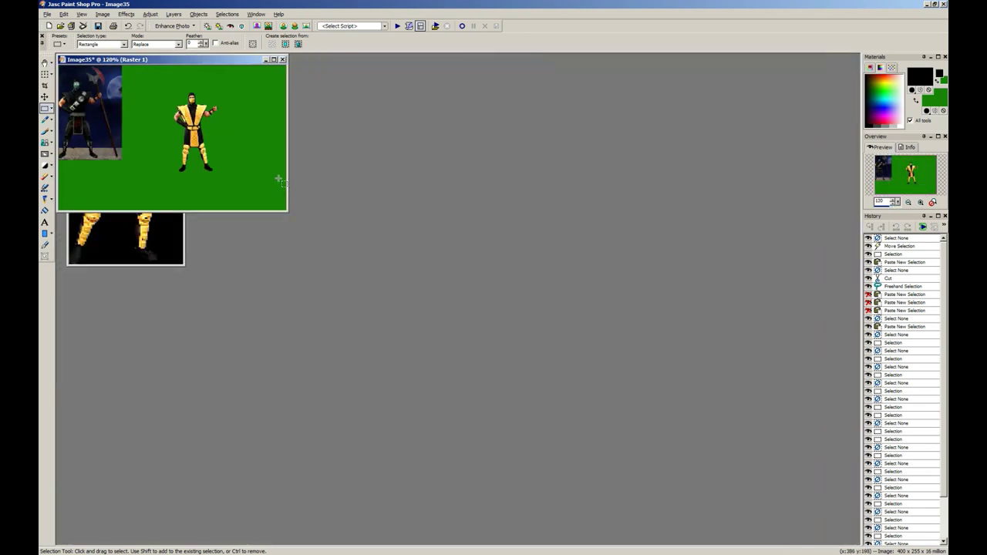
scroll(279, 180, down, 1)
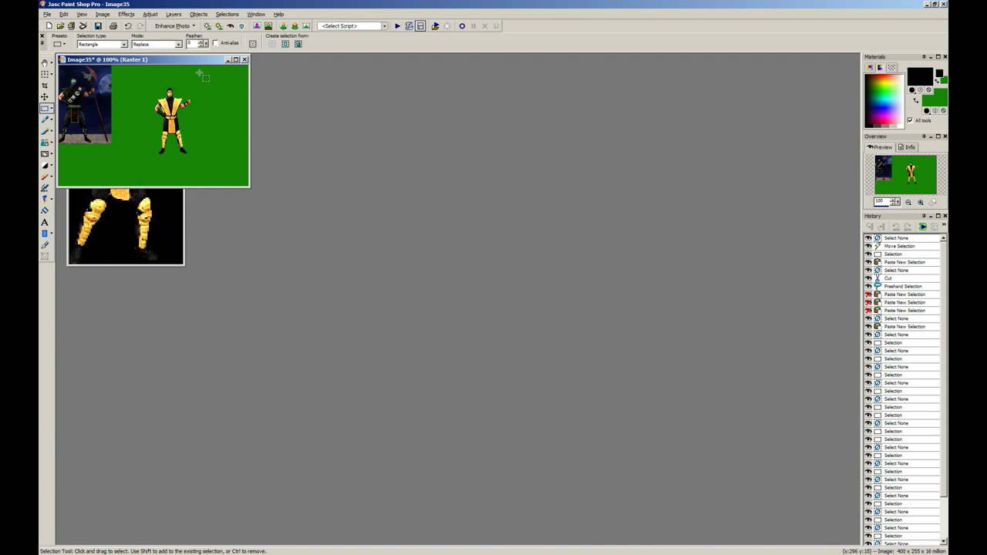
drag(197, 60, 368, 168)
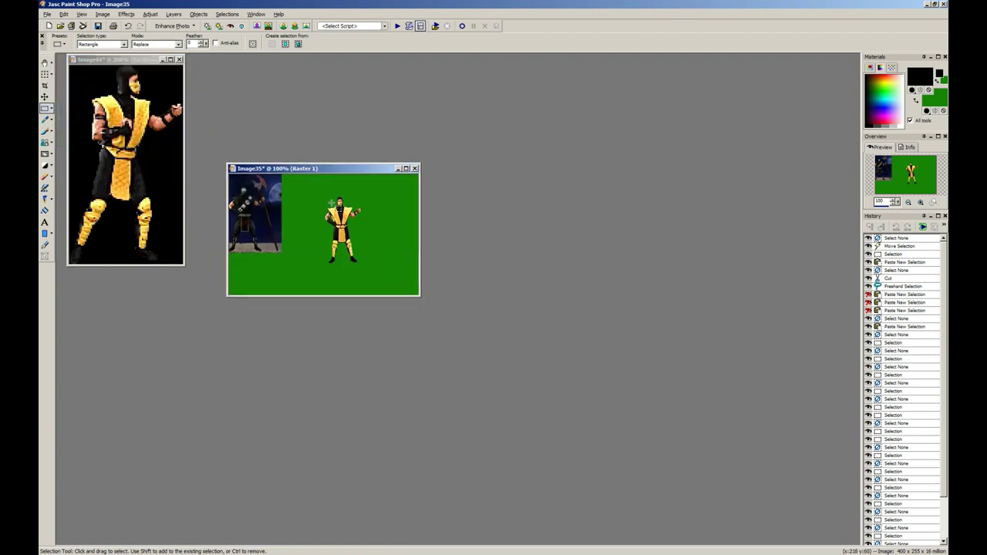
scroll(323, 200, up, 4)
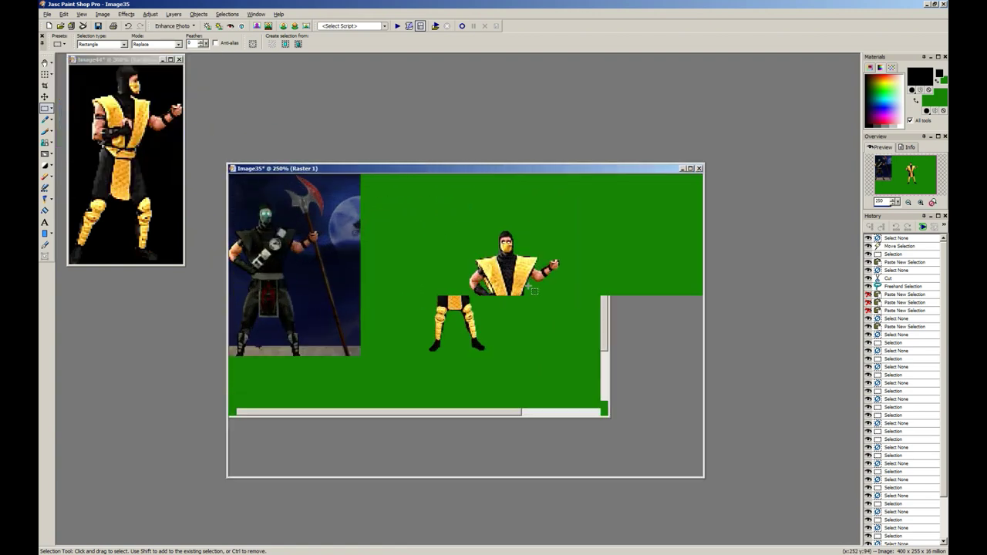
scroll(513, 275, up, 2)
scroll(494, 278, down, 1)
scroll(480, 275, up, 3)
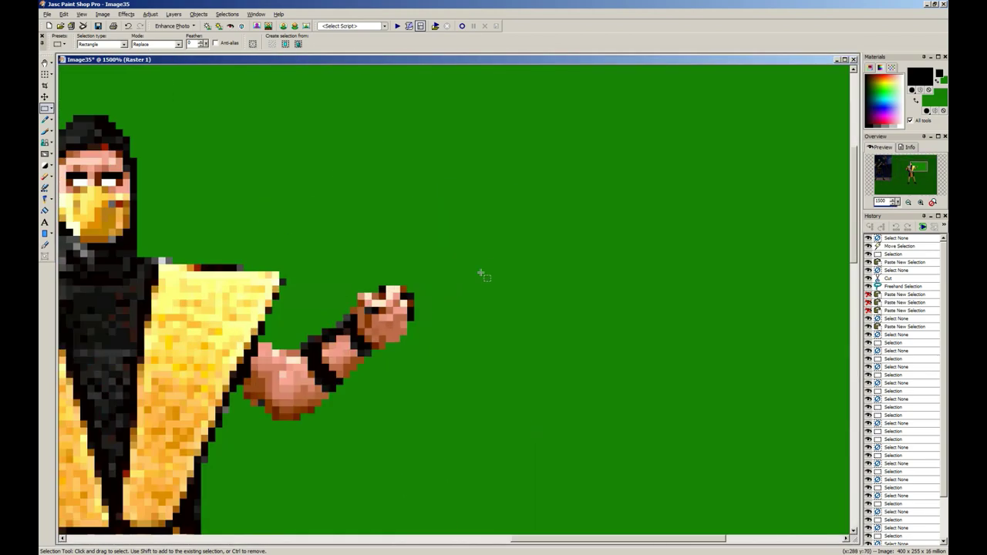
scroll(485, 284, down, 1)
scroll(484, 284, down, 5)
scroll(451, 271, up, 2)
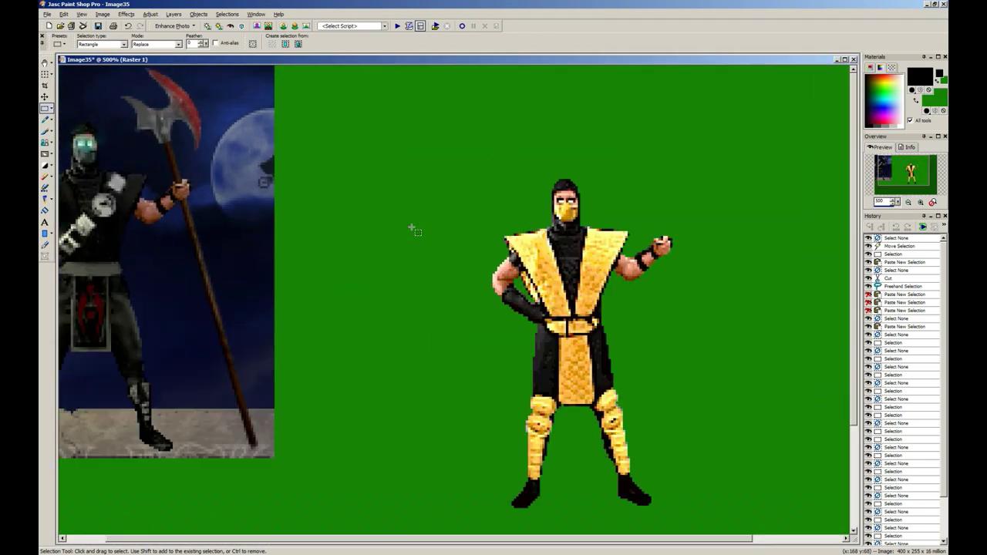
scroll(412, 227, down, 3)
Step: Reposition the green canvas window and close the Scorpion image that supplied the arm
drag(183, 59, 274, 188)
click(179, 61)
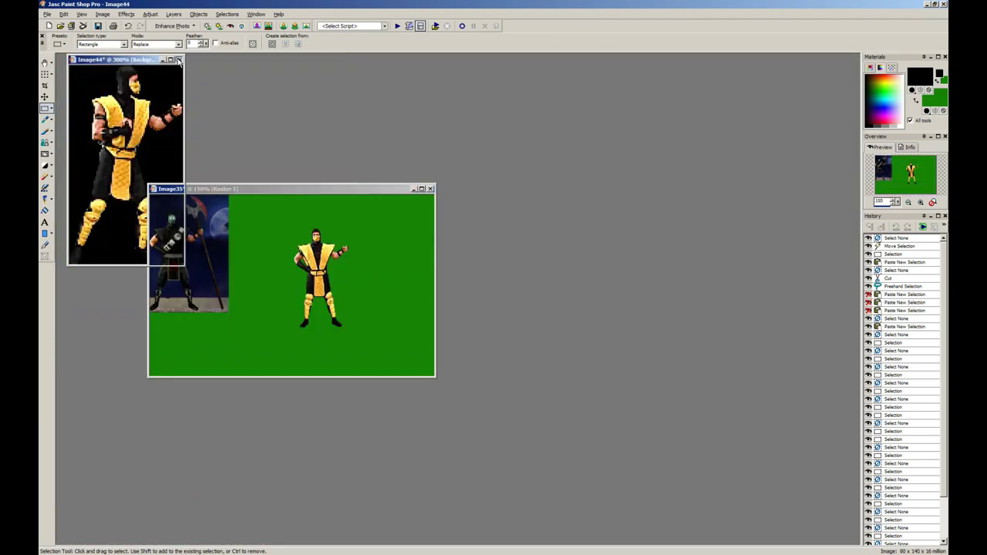
click(494, 301)
Step: Cut away the Scorpion sprite's leg on the viewer's left, from below the belt to the foot, with a freehand selection
scroll(408, 297, up, 3)
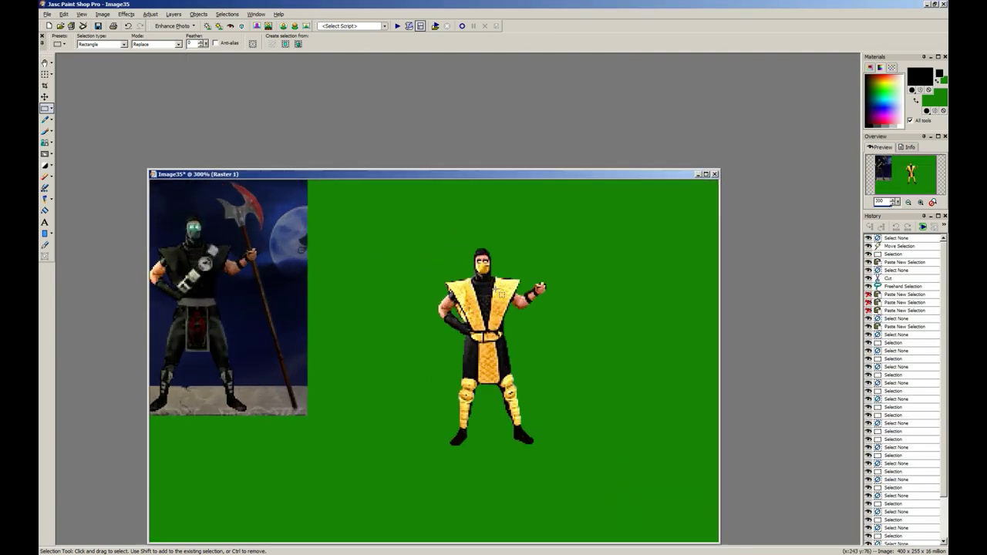
click(51, 108)
click(77, 117)
scroll(457, 357, up, 1)
scroll(252, 282, up, 1)
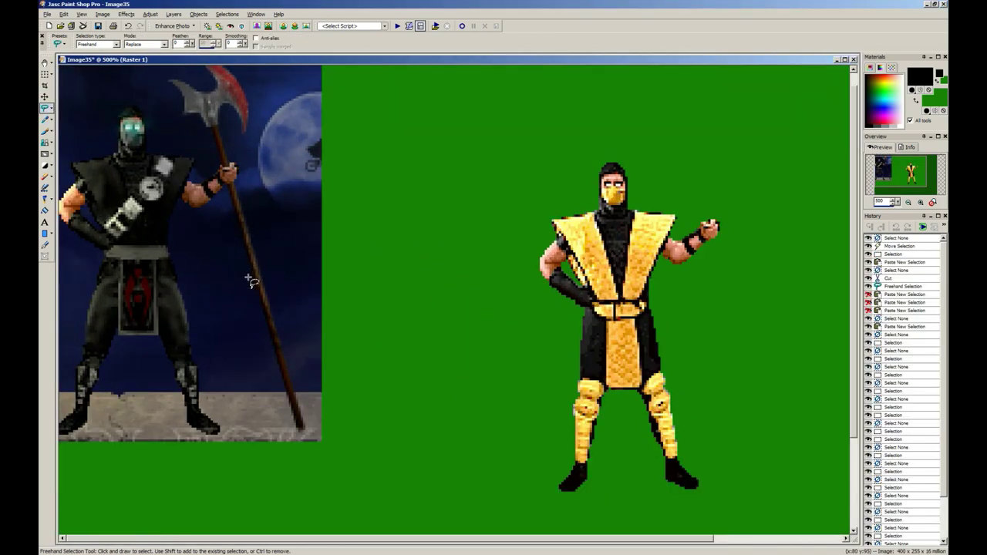
scroll(613, 316, up, 5)
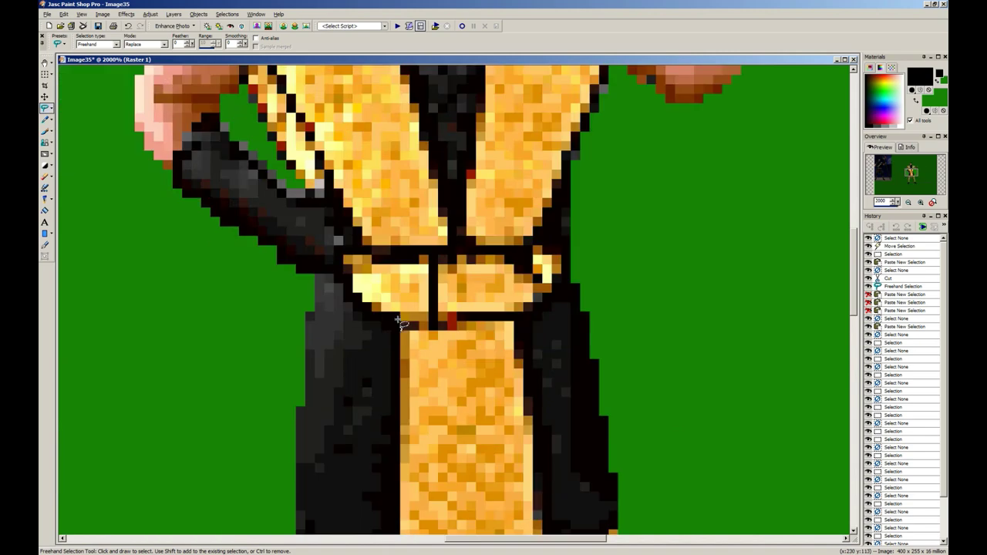
mouse_move(368, 312)
mouse_down()
mouse_move(339, 276)
mouse_move(262, 535)
mouse_move(404, 271)
mouse_move(415, 220)
mouse_up()
scroll(414, 215, down, 3)
mouse_move(504, 239)
mouse_down()
mouse_move(473, 239)
mouse_move(532, 286)
mouse_up()
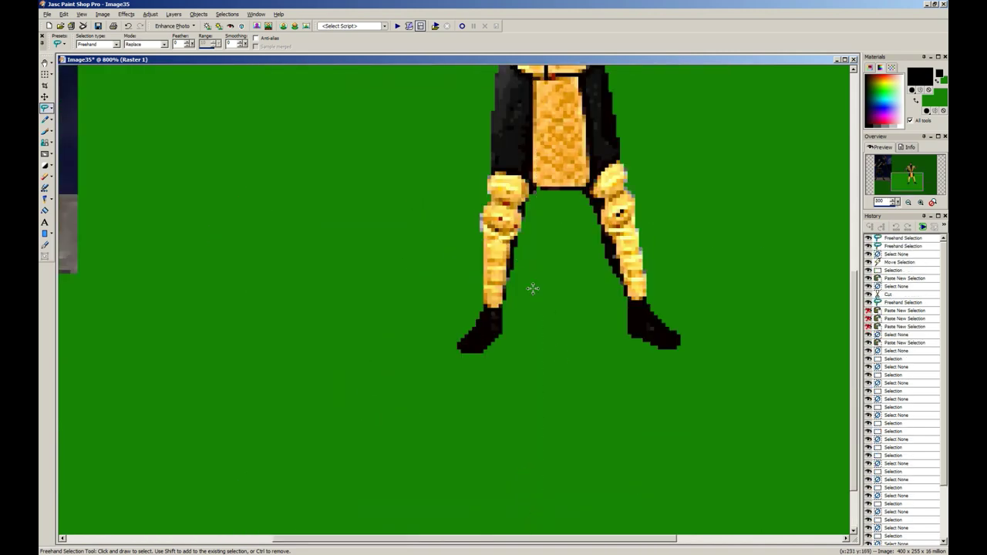
key(ctrl+x)
scroll(531, 286, down, 3)
key(ctrl+d)
Step: Cut away the remaining leg and the yellow loincloth below the belt using a rectangular selection
scroll(482, 328, up, 5)
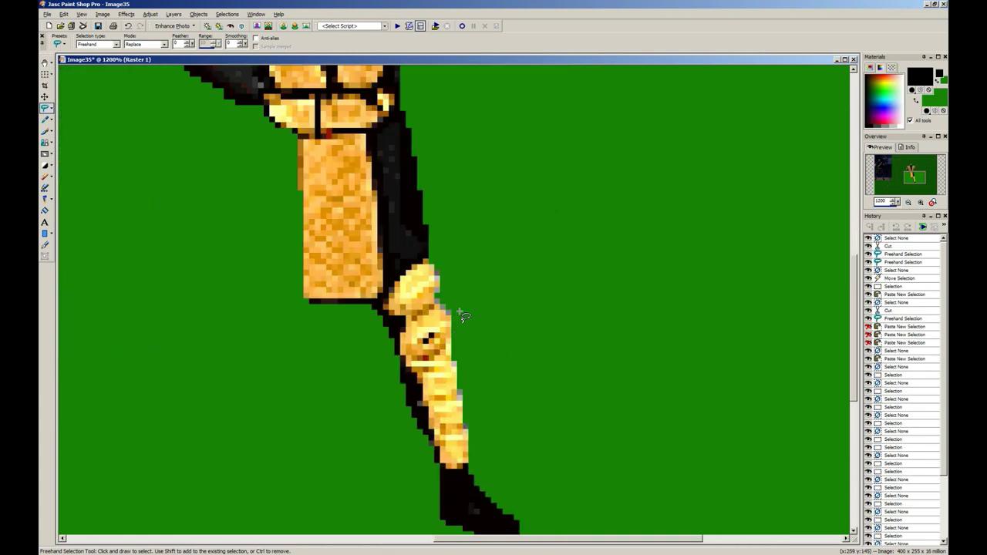
scroll(456, 289, down, 1)
key(s)
drag(306, 180, 379, 266)
key(ctrl+x)
key(ctrl+d)
scroll(430, 196, down, 4)
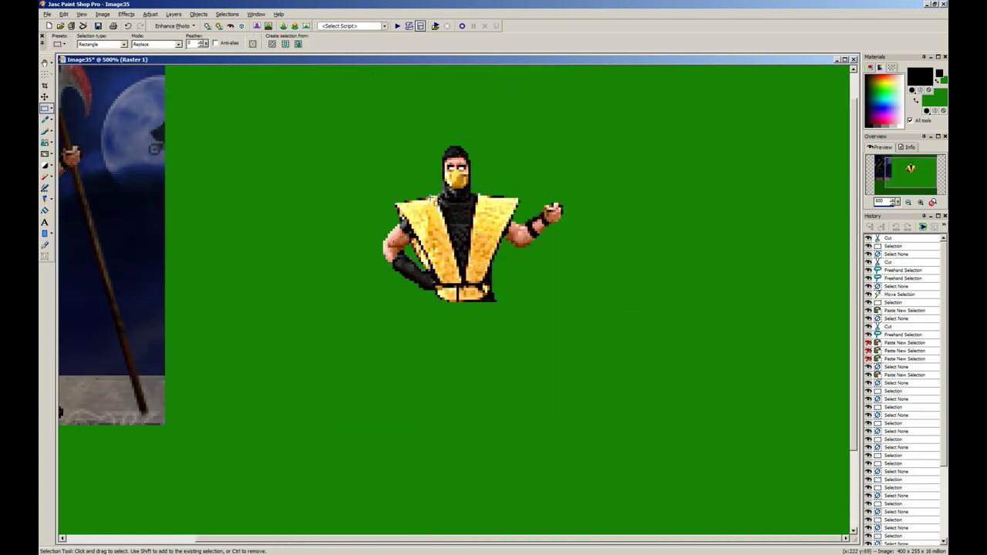
Step: Trim the leftover black pixels beside and beneath the Scorpion torso's belt with rectangular selections
scroll(509, 375, up, 4)
drag(475, 400, 553, 446)
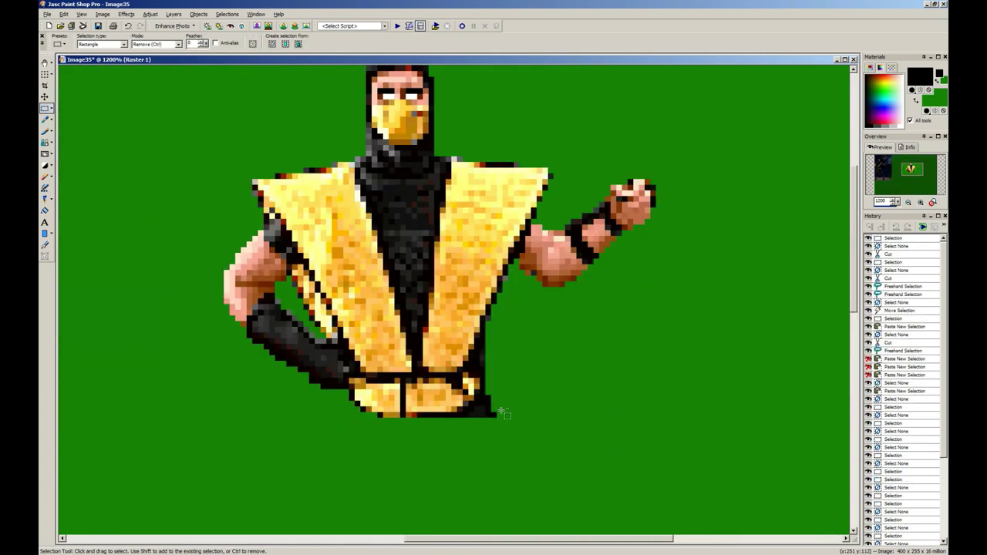
key(ctrl+x)
mouse_move(371, 412)
mouse_down()
mouse_move(401, 426)
mouse_move(678, 463)
mouse_up()
key(ctrl+x)
key(ctrl+d)
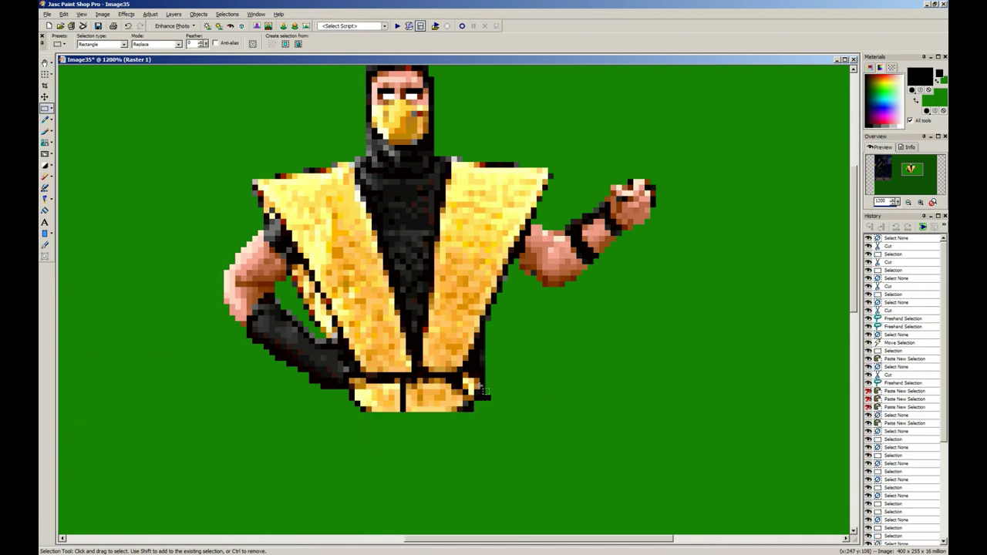
Step: Paste the Kung Lao stance sprite as a new image and inspect its trousers and boots
scroll(511, 341, down, 3)
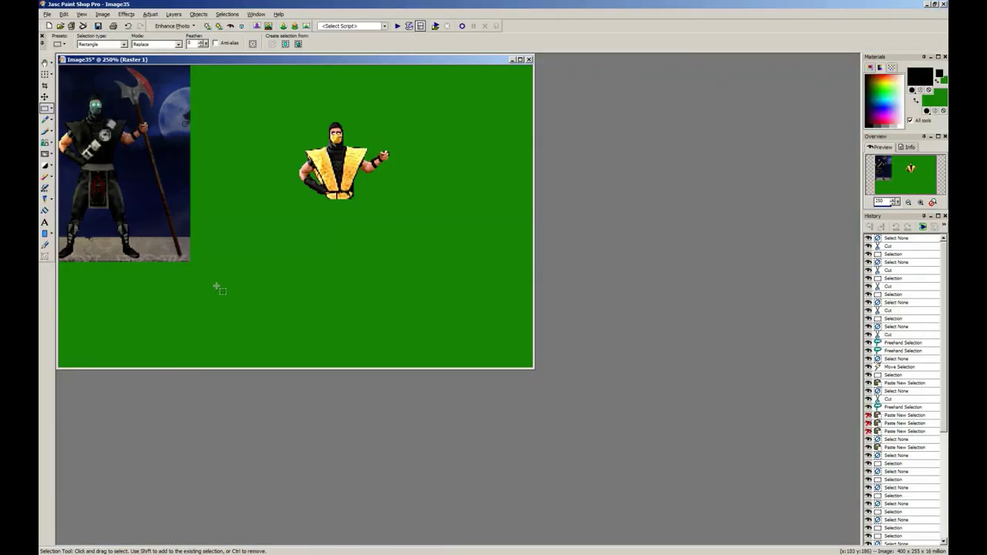
key(ctrl+v)
scroll(228, 262, up, 4)
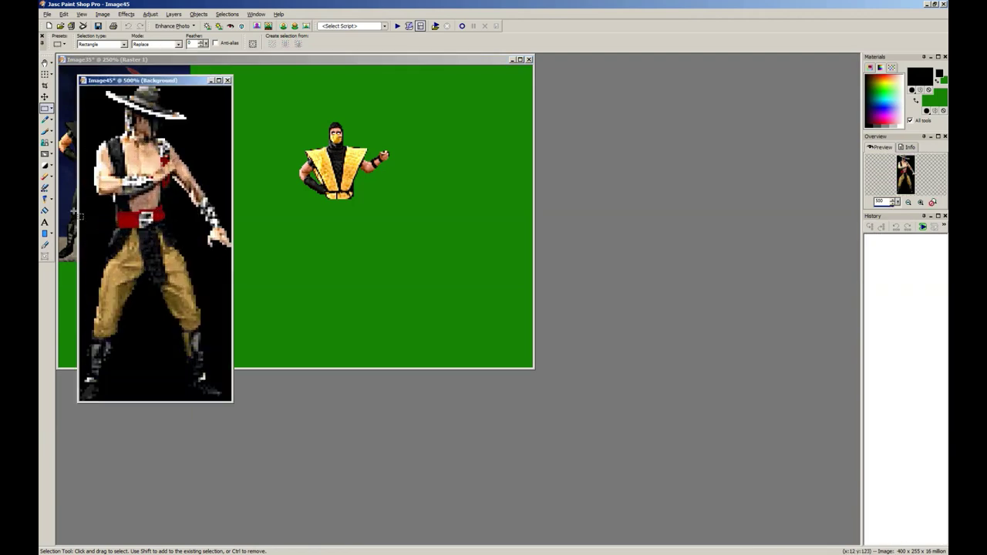
scroll(191, 329, up, 4)
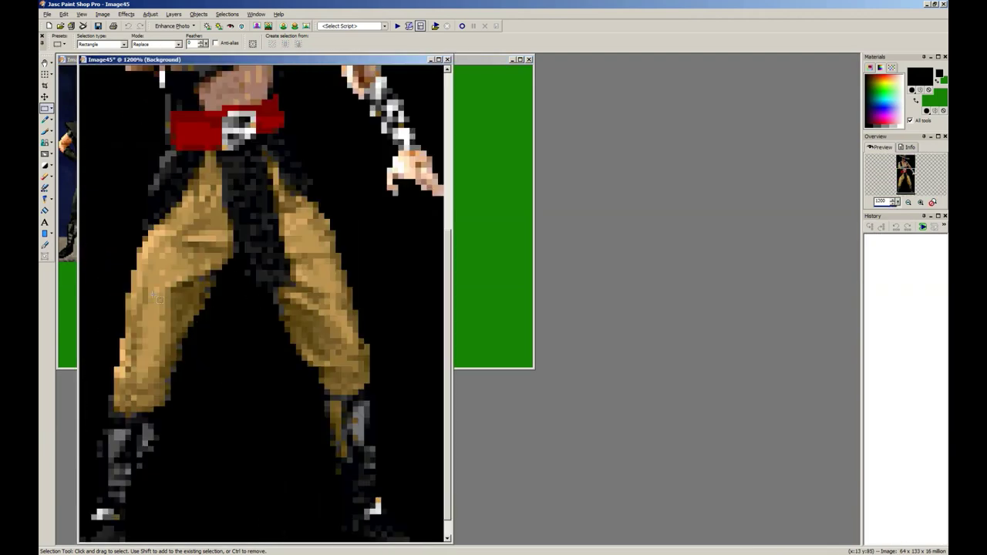
scroll(154, 296, down, 4)
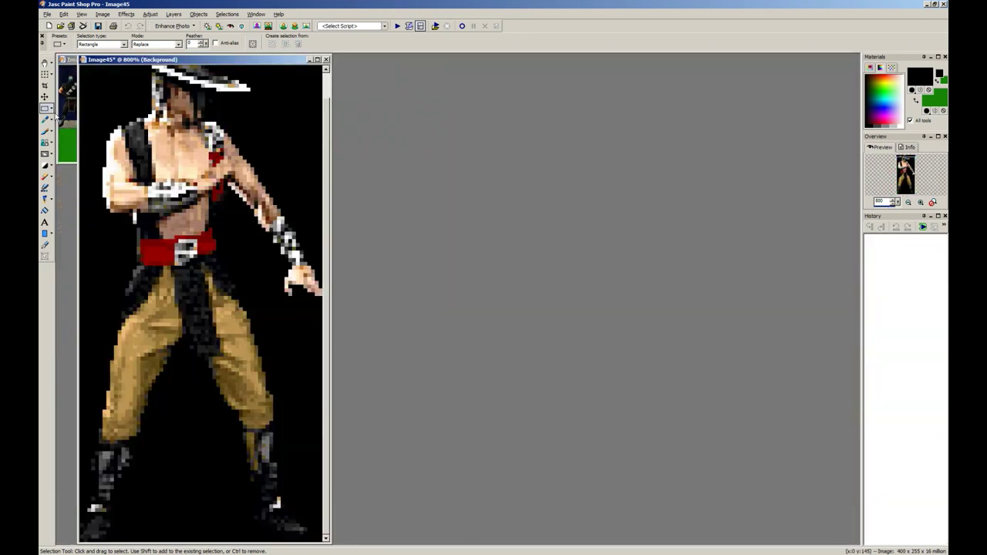
Step: Freehand-select Kung Lao's leg on the viewer's left, exclude its black background with the Magic Wand, and copy the selection
click(52, 109)
click(77, 120)
scroll(248, 245, up, 2)
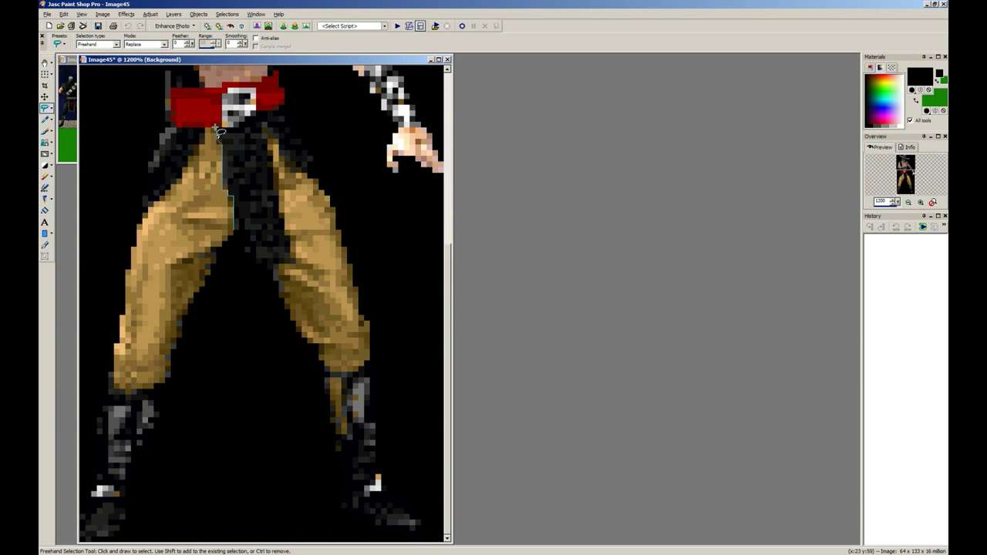
mouse_move(195, 164)
mouse_down()
mouse_move(80, 320)
mouse_move(239, 533)
mouse_move(230, 231)
mouse_up()
click(49, 109)
click(85, 129)
ctrl+click(245, 420)
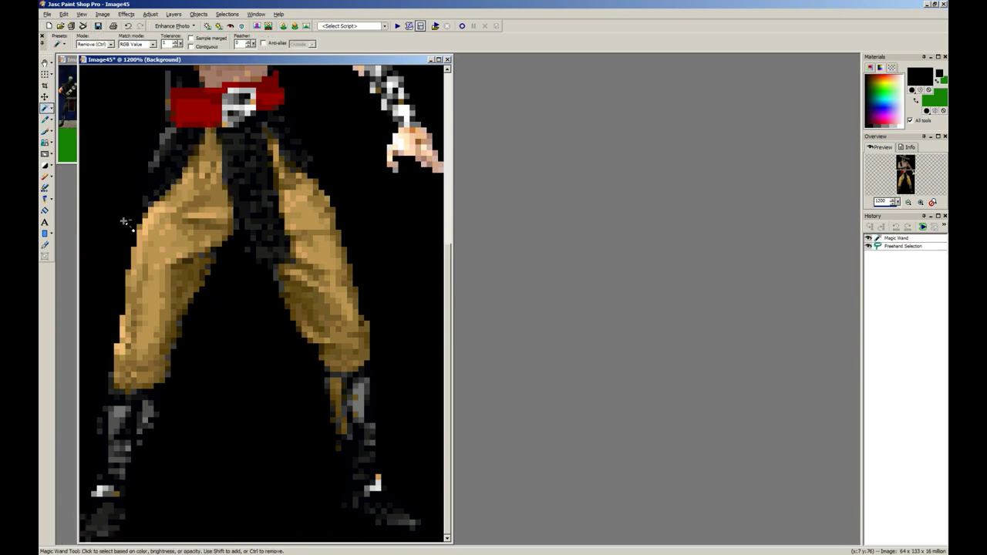
scroll(244, 420, down, 2)
key(ctrl+c)
key(ctrl+c)
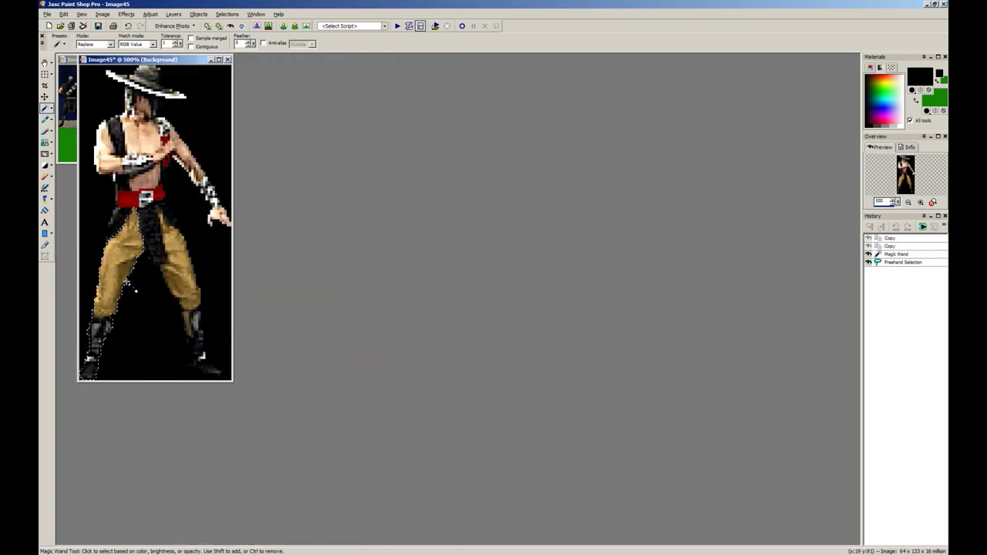
Step: Turn the selected leg grey using Colorize with hue 154 and saturation 0
scroll(171, 449, up, 3)
scroll(172, 451, down, 5)
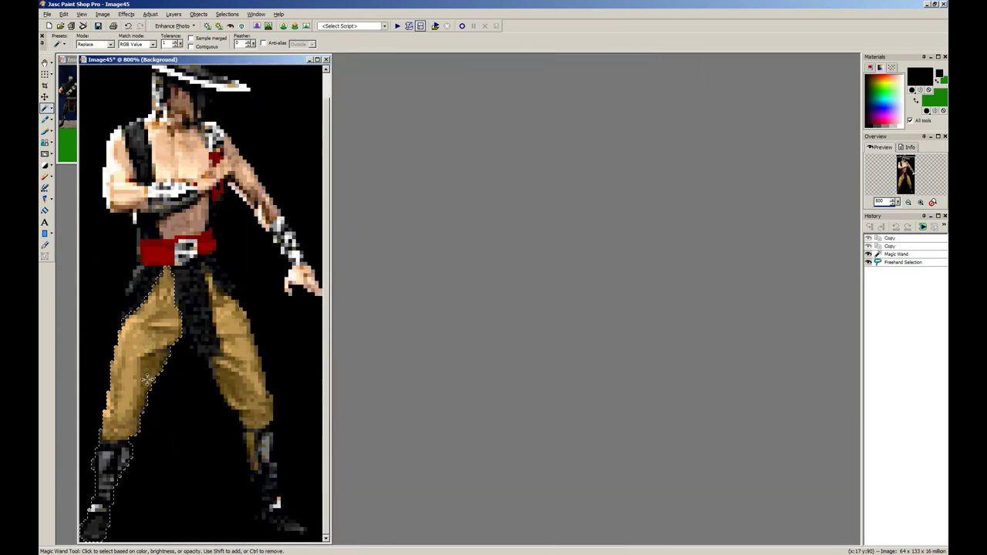
key(shift+l)
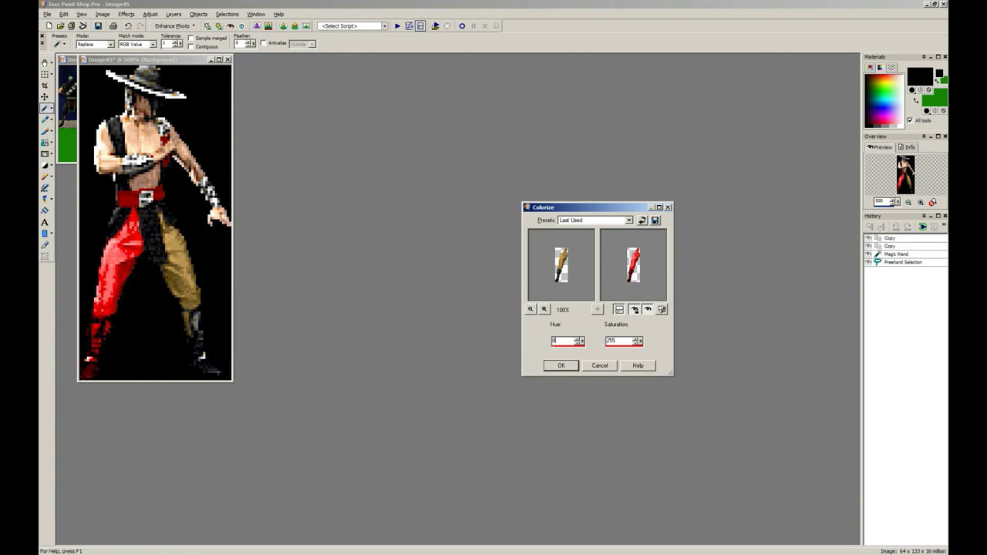
text(0)
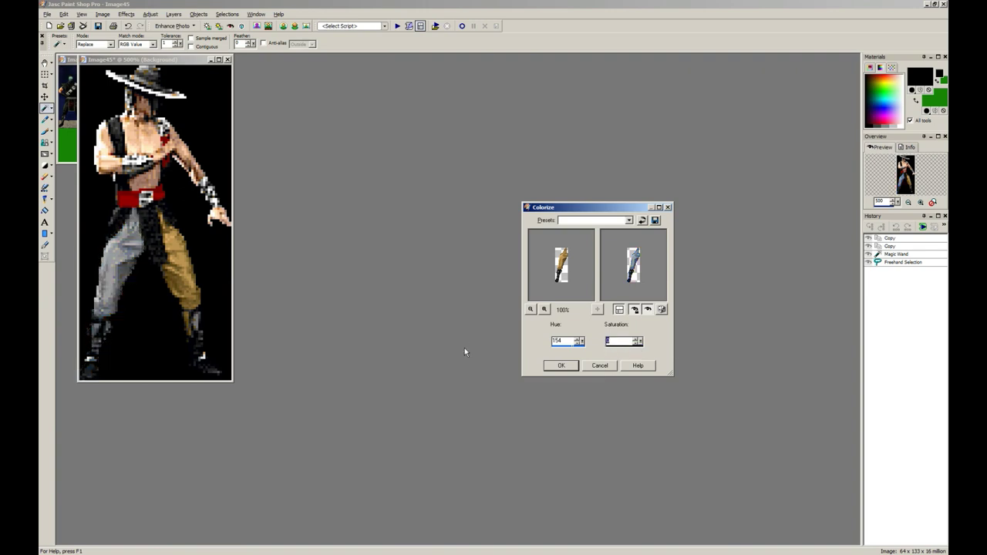
text(0)
key(Return)
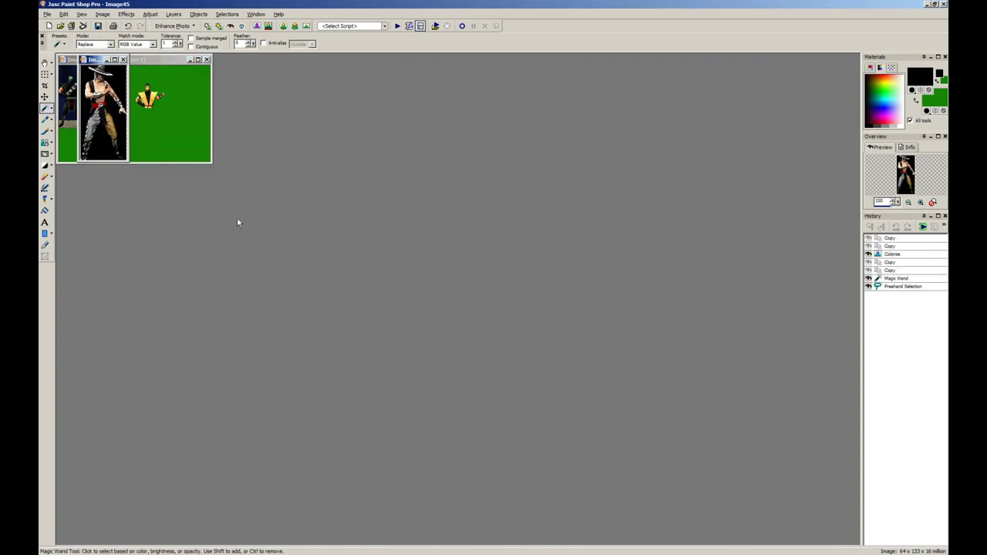
Step: Paste the copied grey leg as a selection onto the green canvas, below the Scorpion torso's belt
scroll(223, 185, up, 2)
scroll(117, 273, up, 2)
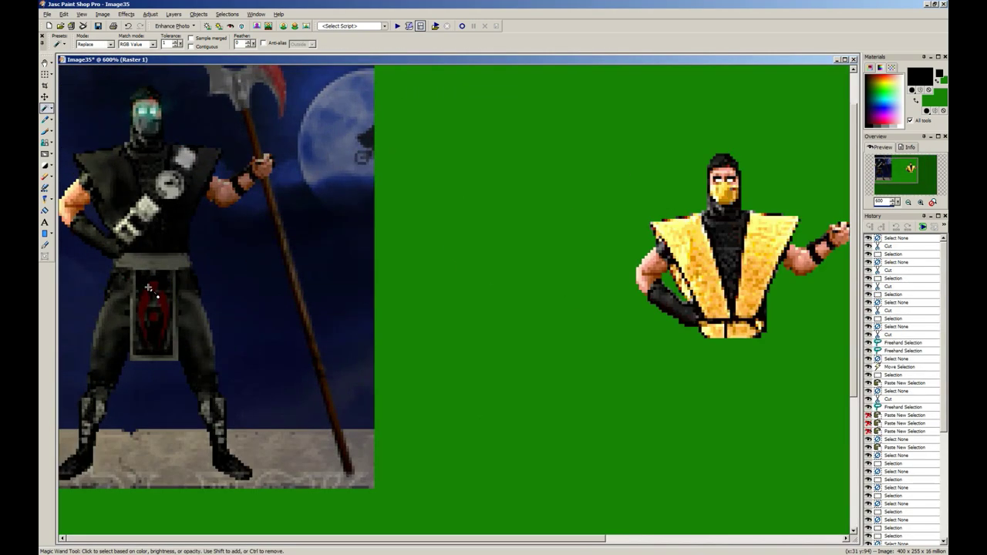
key(s)
scroll(227, 424, down, 2)
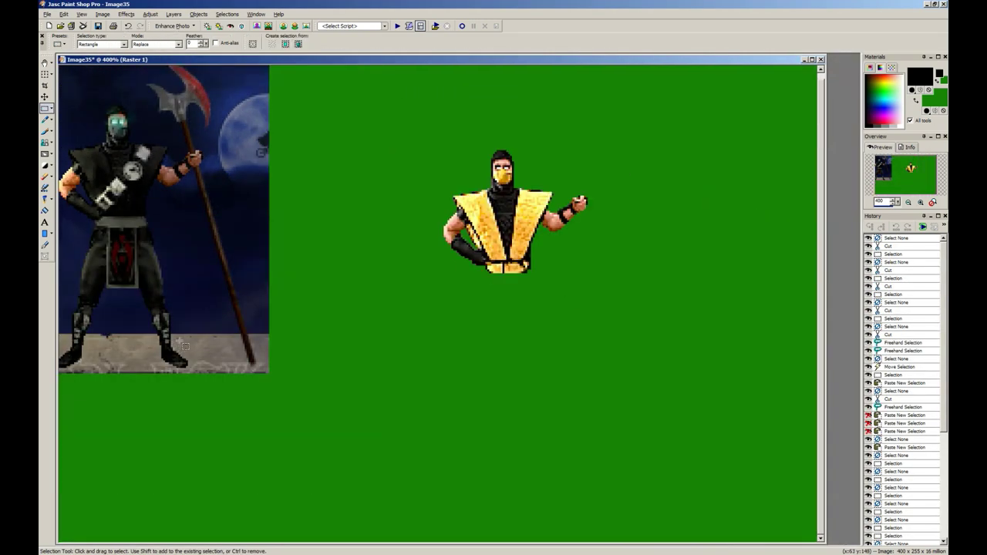
key(ctrl+e)
click(469, 356)
Step: Try placing a mirrored second copy of the leg beside the first one
key(ctrl+e)
click(540, 343)
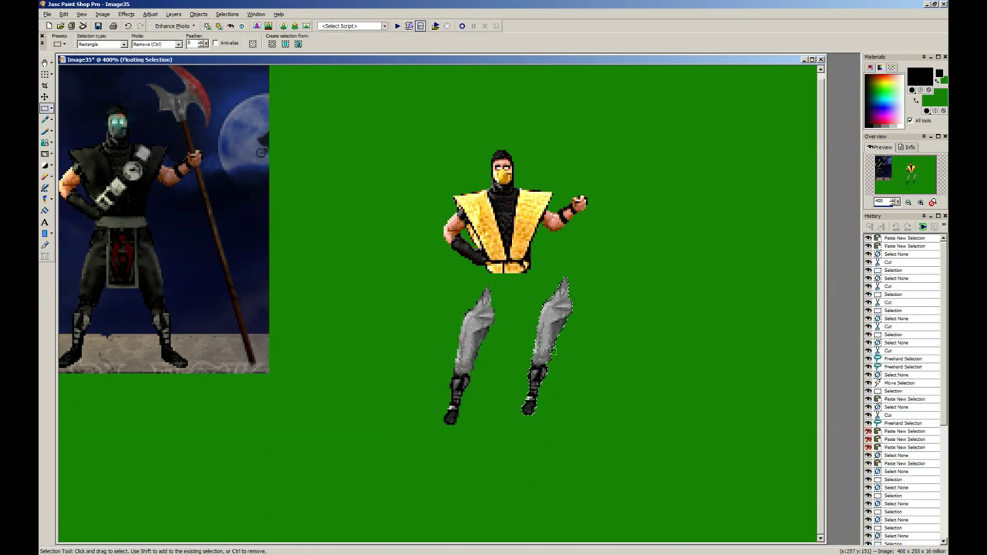
key(ctrl+m)
drag(540, 313, 401, 428)
key(ctrl+x)
click(529, 343)
Step: Select the grey trouser part of the leg above the boot and exclude its green background with the Magic Wand
scroll(493, 346, up, 5)
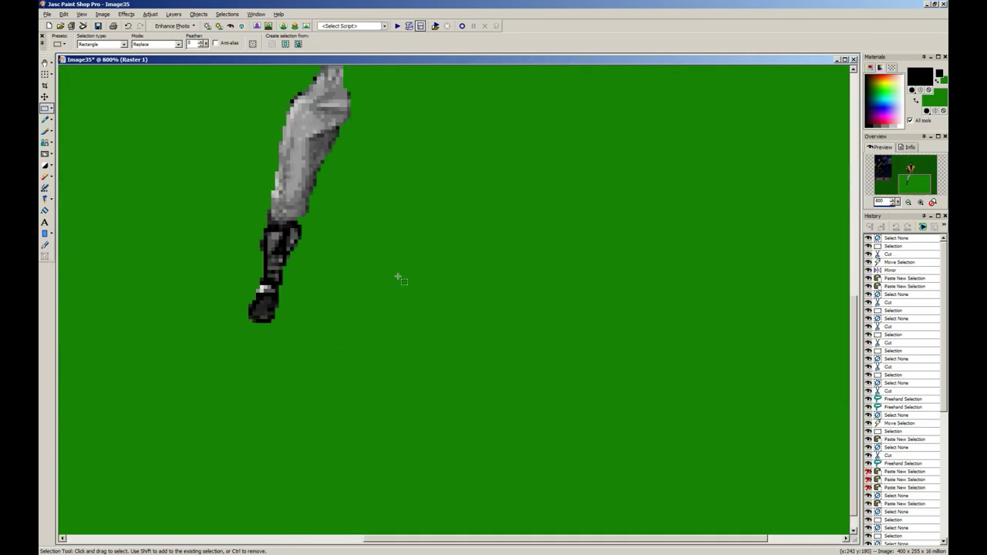
drag(749, 161, 561, 386)
click(52, 109)
click(73, 131)
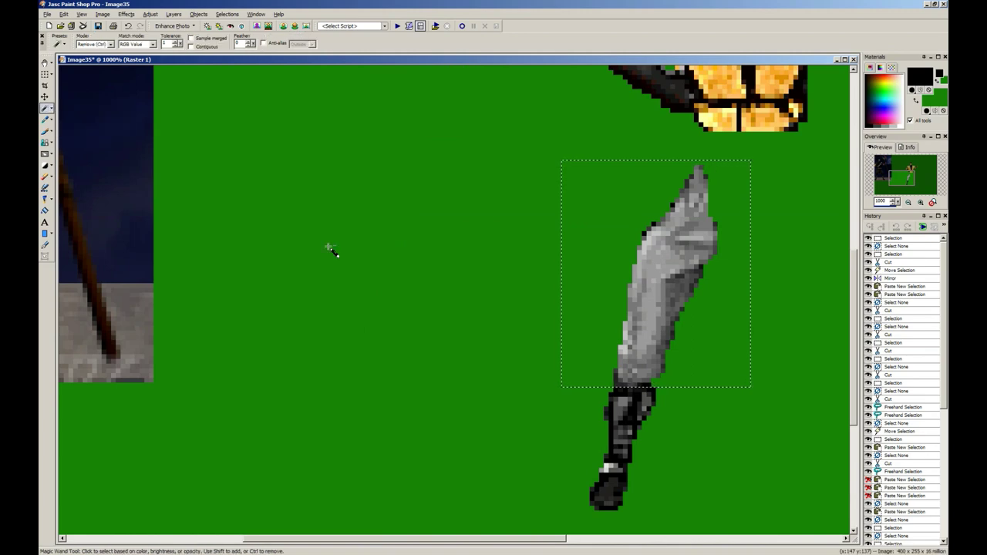
click(332, 248)
Step: Compare the pasted grey leg with the reference fighter's trousers and the Kung Lao source sprite
scroll(422, 302, down, 4)
scroll(281, 282, up, 4)
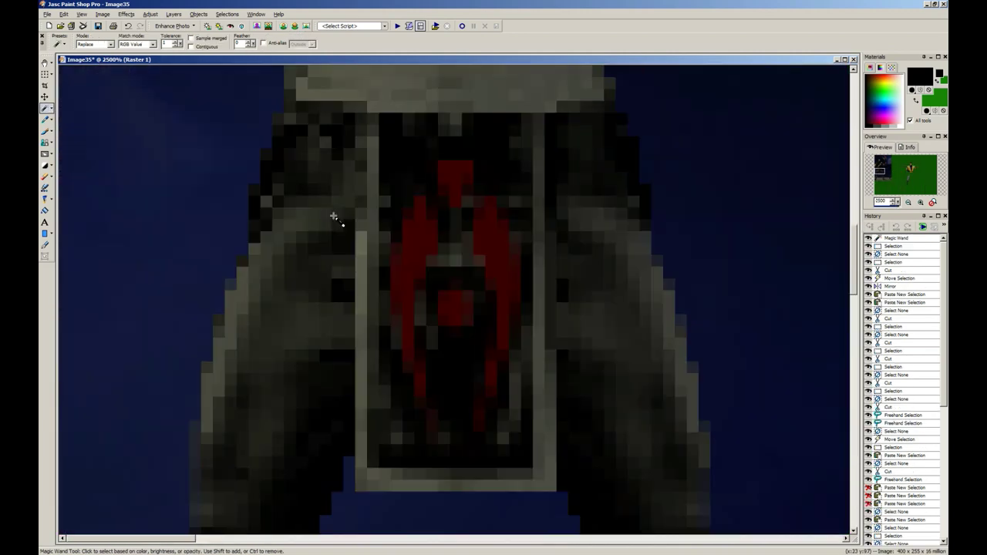
scroll(279, 199, down, 15)
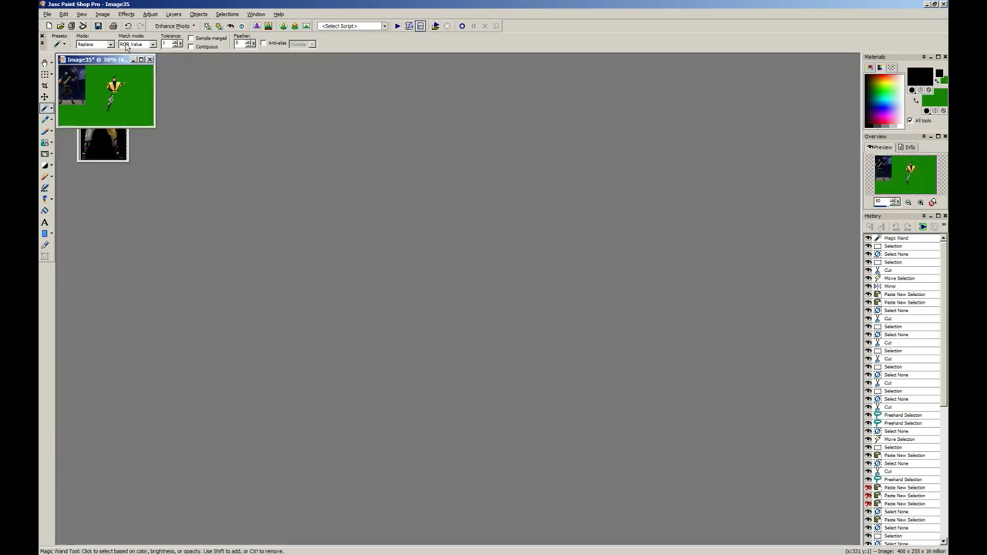
drag(116, 59, 311, 86)
right_click(75, 139)
scroll(123, 136, up, 3)
click(123, 136)
scroll(163, 268, up, 4)
scroll(167, 268, up, 2)
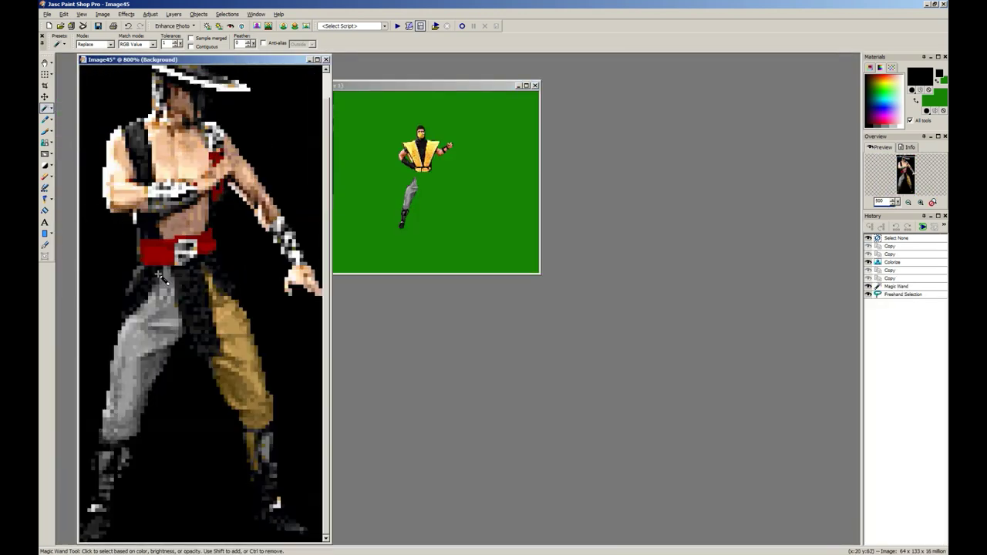
click(359, 204)
scroll(540, 296, up, 2)
scroll(539, 296, up, 1)
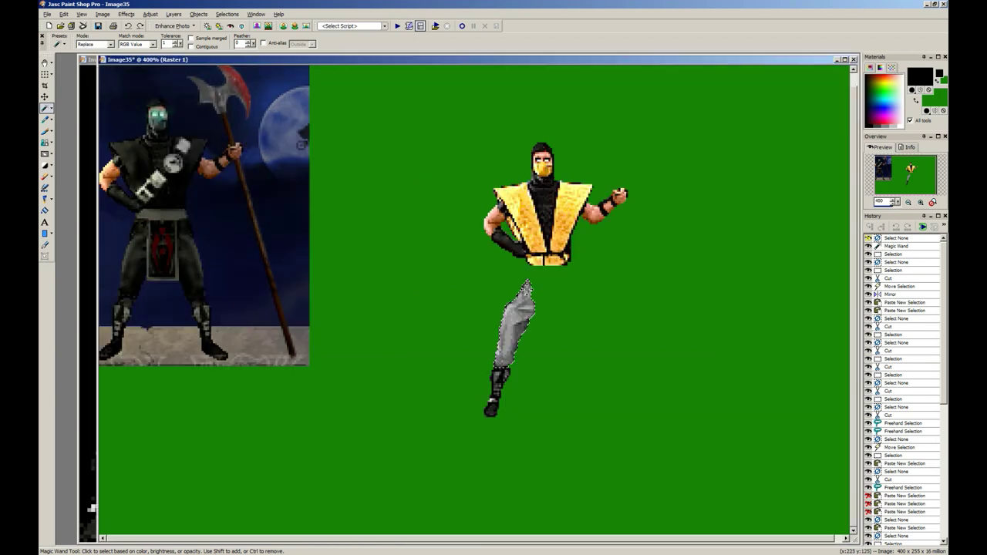
Step: Try moving the selected trouser piece up to the torso's belt
key(s)
scroll(480, 332, up, 3)
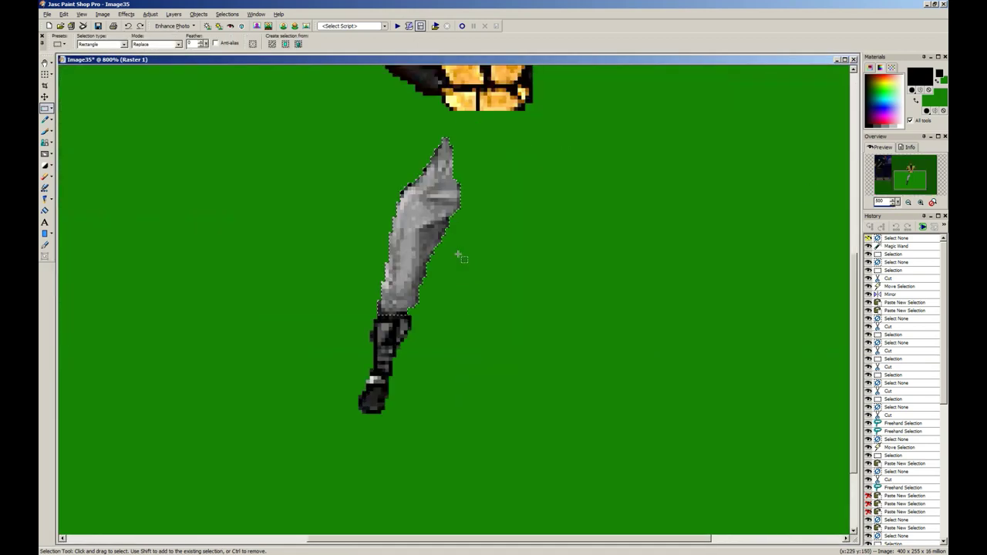
drag(427, 225, 458, 197)
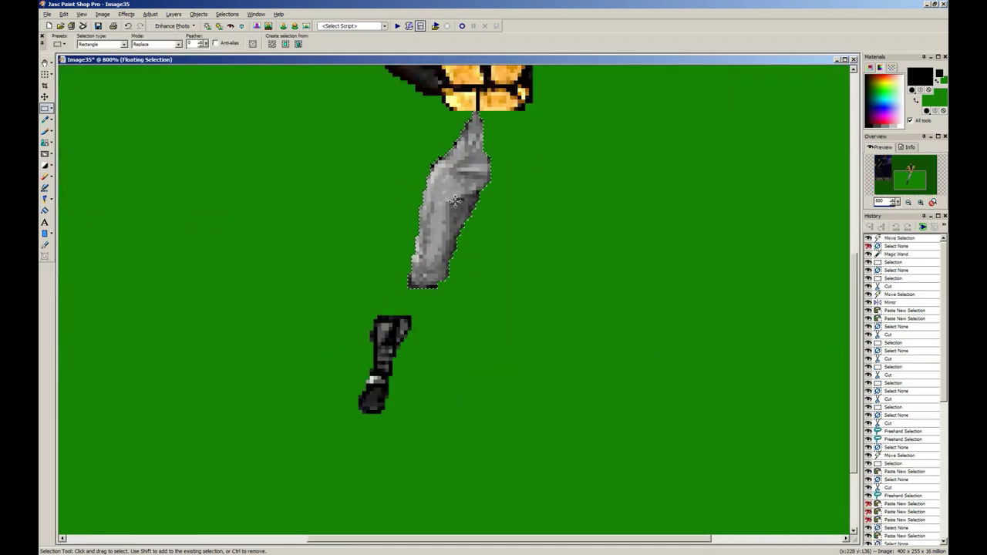
key(ctrl+z)
scroll(412, 201, up, 2)
scroll(442, 247, down, 2)
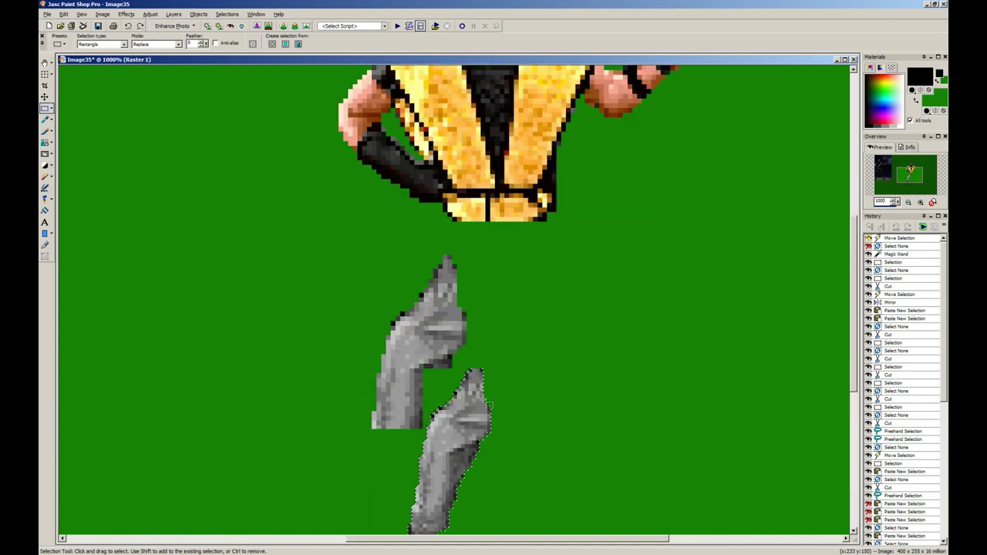
scroll(443, 249, down, 2)
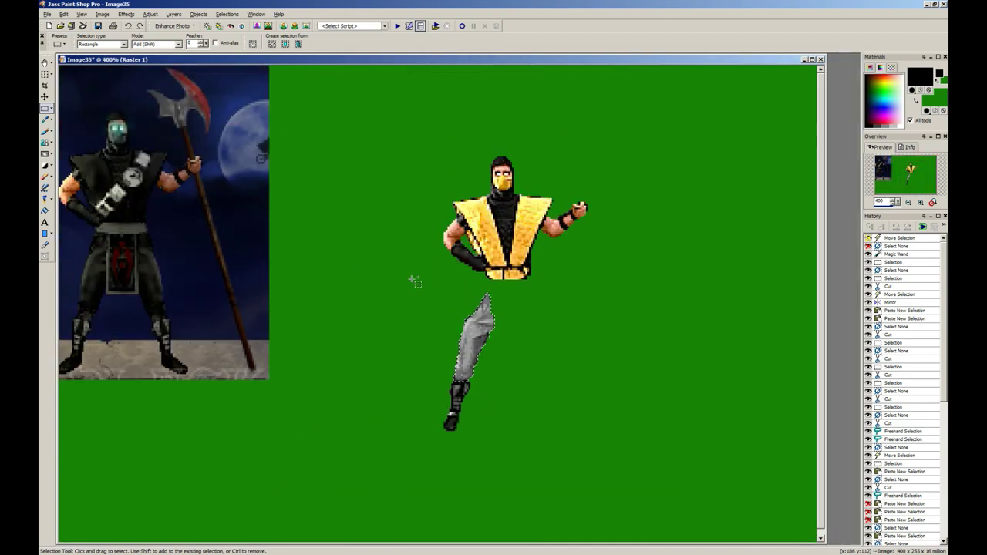
key(shift+b)
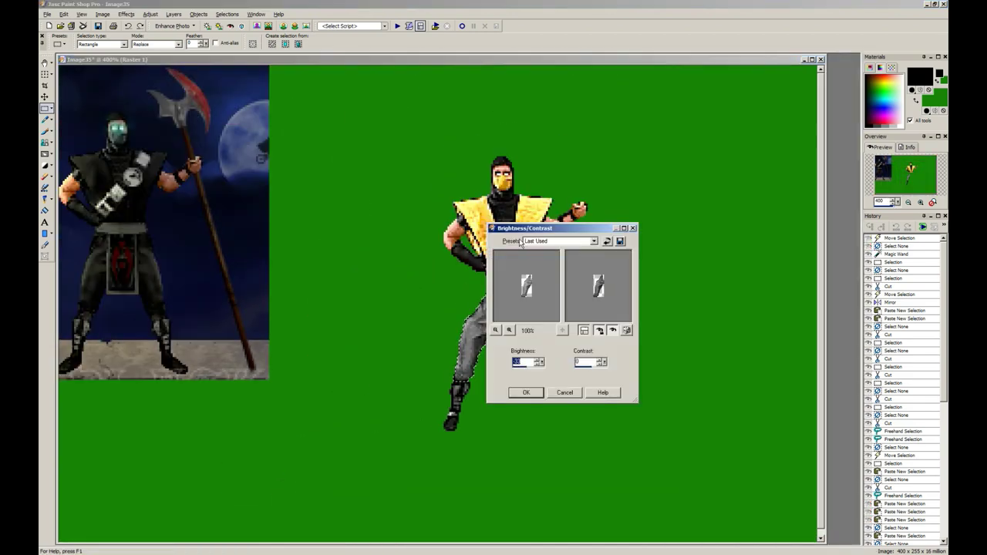
drag(573, 227, 617, 260)
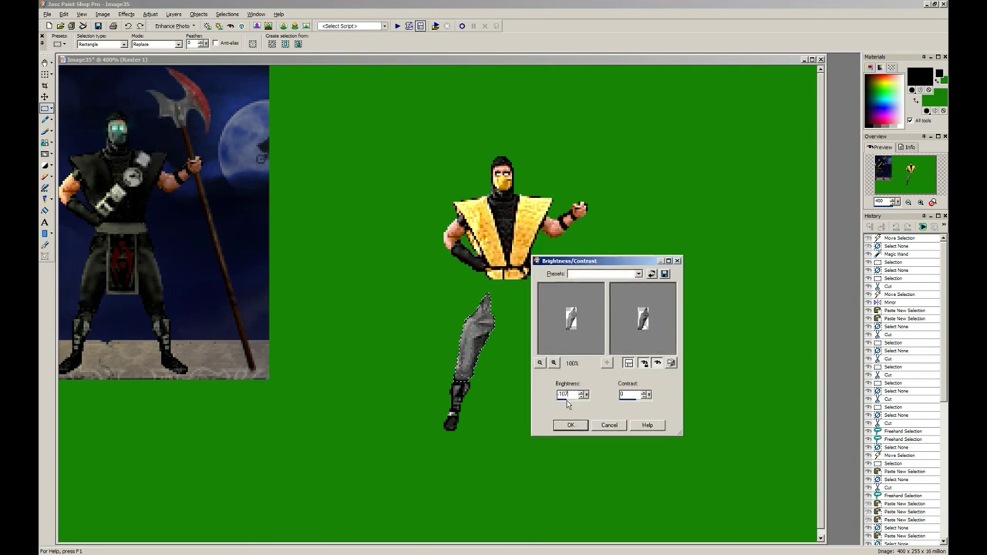
drag(567, 400, 564, 401)
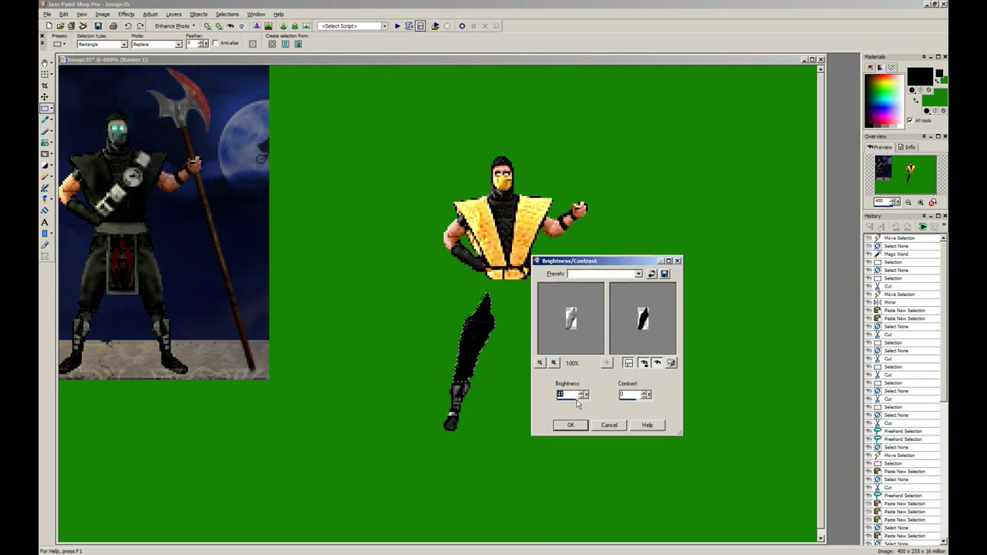
text(107)
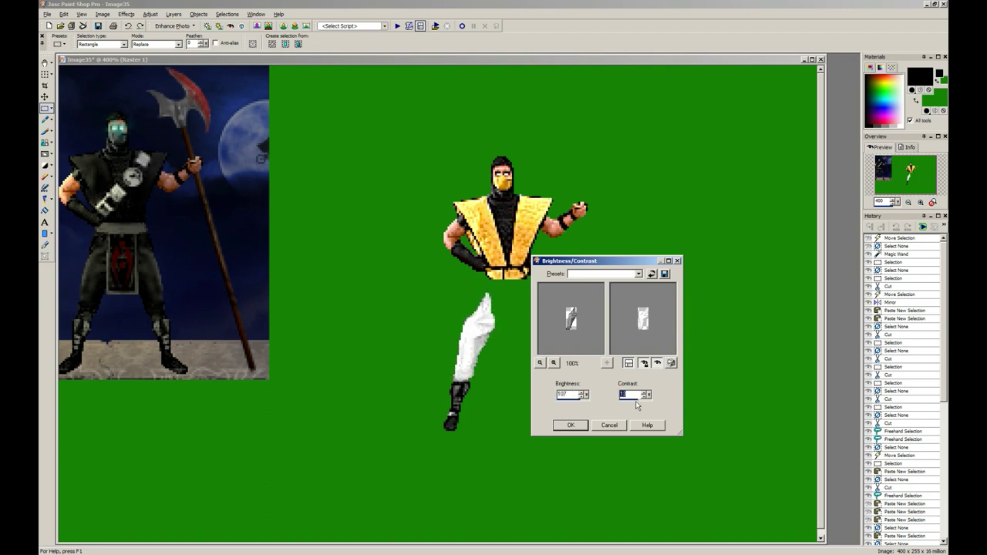
click(609, 425)
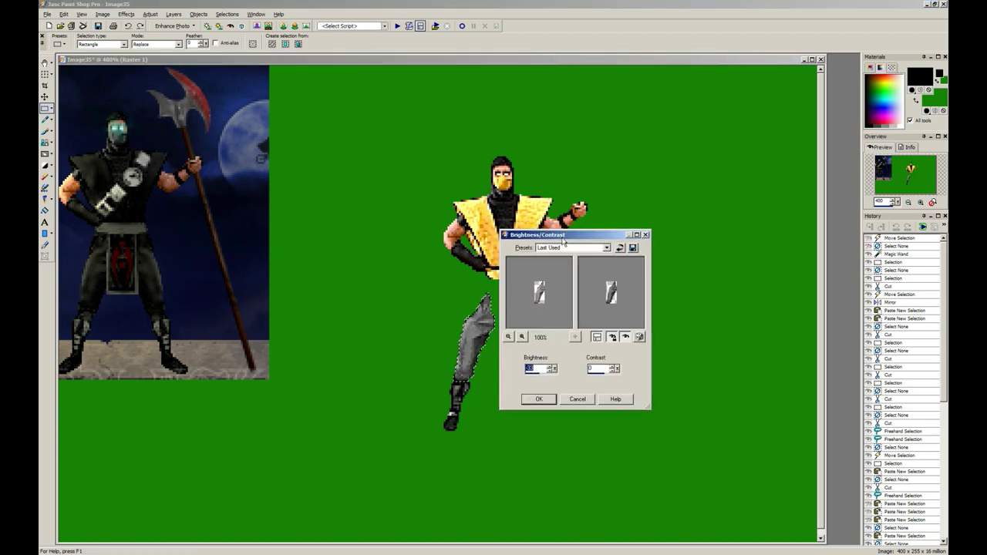
Step: Darken the selected trousers using Brightness/Contrast with brightness -55 and contrast 0
drag(563, 241, 622, 271)
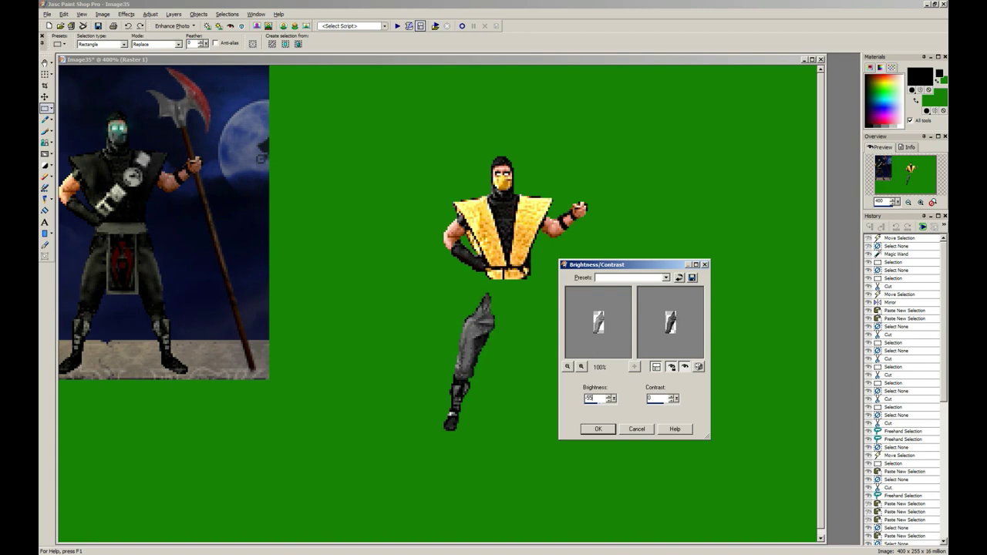
key(Return)
scroll(535, 295, up, 1)
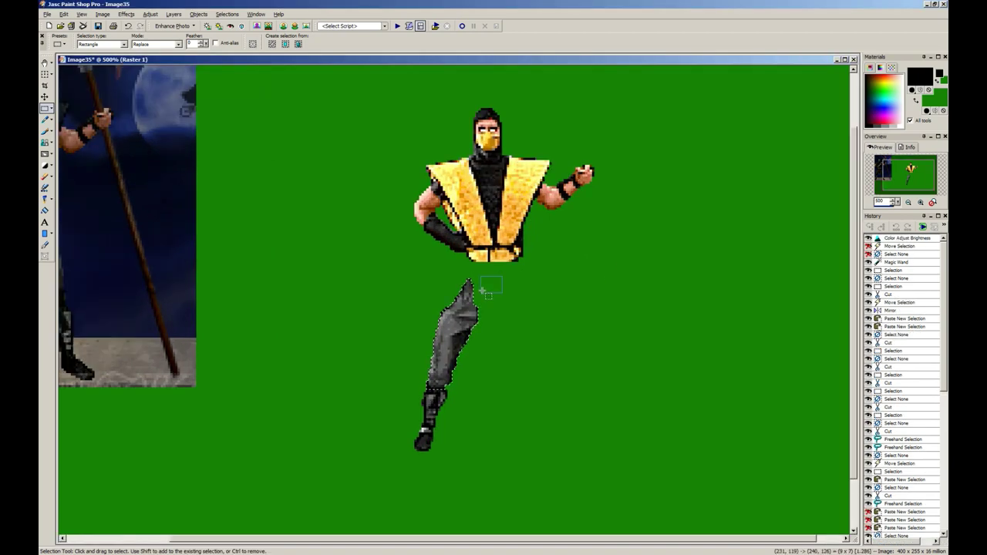
Step: Try selecting the leg with a rectangle and shifting it slightly down and to the side
drag(499, 276, 346, 456)
mouse_move(451, 335)
mouse_down()
mouse_move(467, 320)
mouse_move(443, 344)
mouse_up()
key(ctrl+z)
key(ctrl+z)
scroll(388, 367, up, 1)
scroll(390, 368, up, 1)
Step: Darken the selected trousers with black Paint Brush strokes at size 22 and opacity 20
key(b)
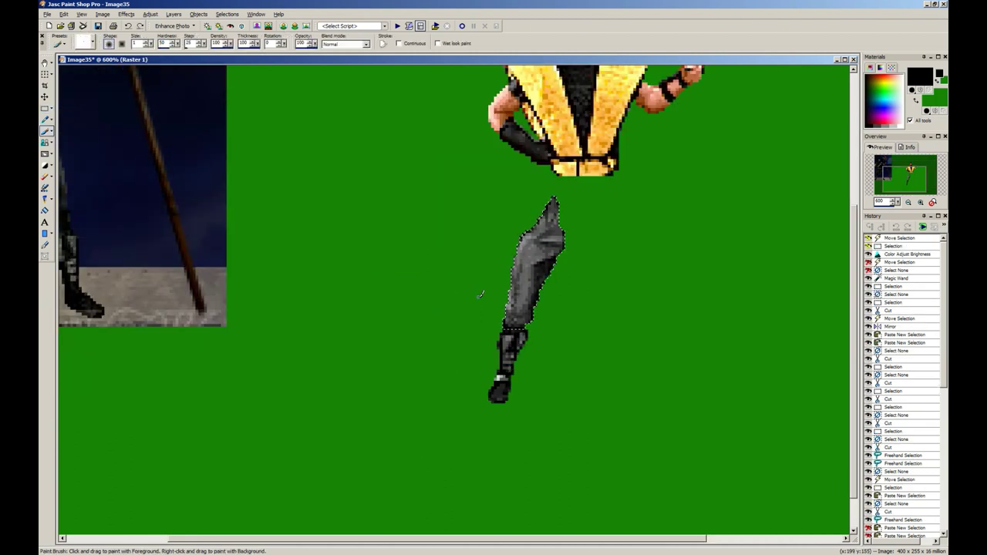
drag(140, 45, 118, 42)
text(22)
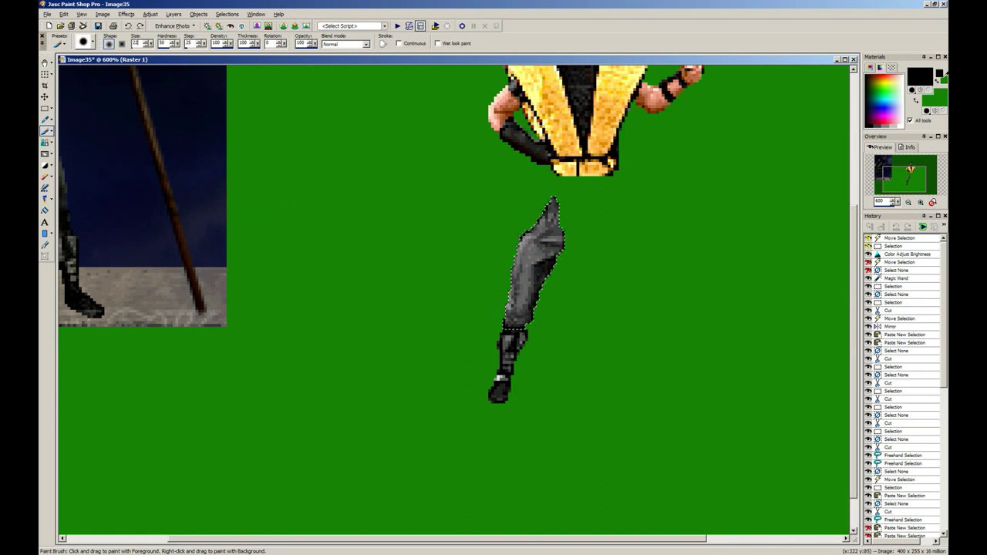
drag(571, 213, 515, 282)
key(ctrl+z)
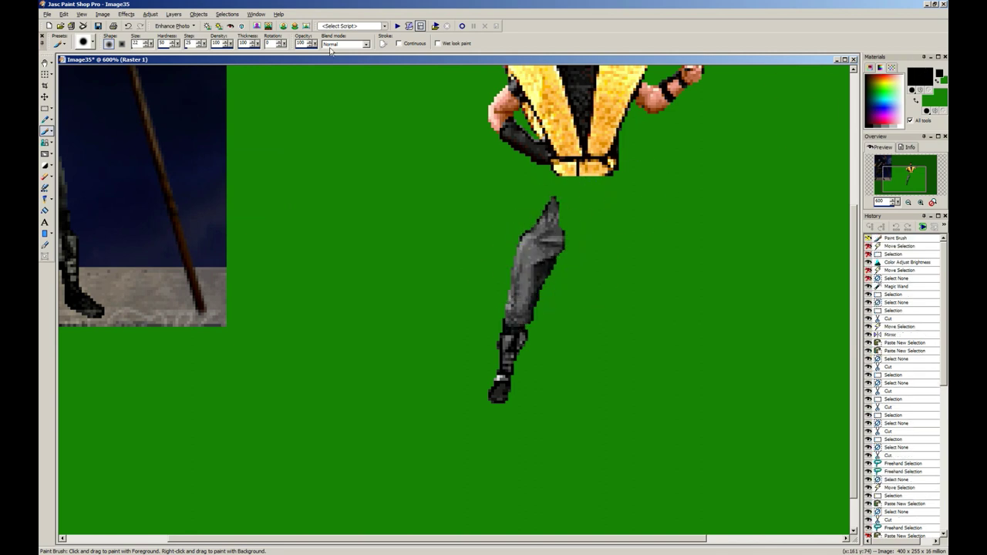
drag(305, 44, 274, 52)
mouse_move(580, 218)
mouse_down()
mouse_move(514, 293)
mouse_move(515, 313)
mouse_move(524, 286)
mouse_move(515, 315)
mouse_up()
scroll(539, 297, down, 2)
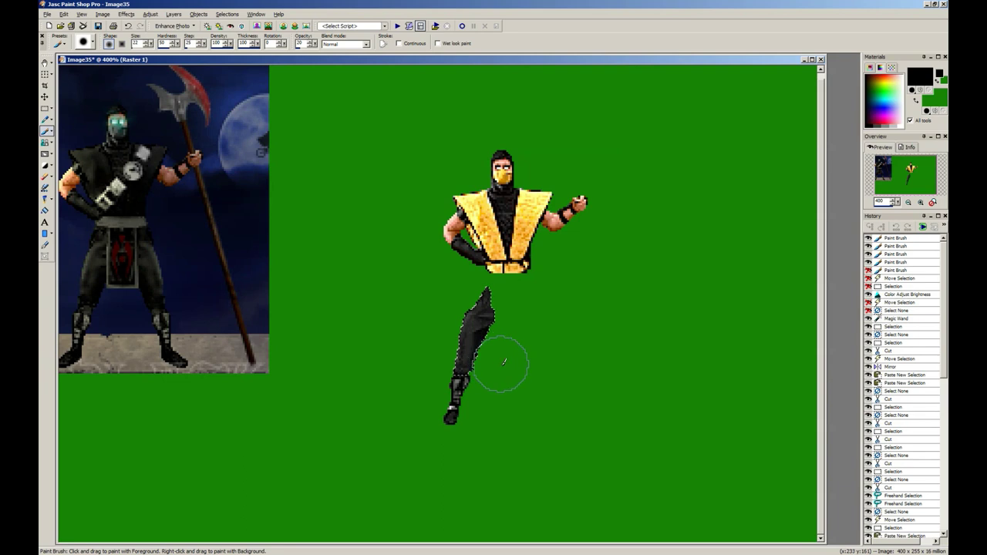
Step: Smooth the shading of the darkened trousers with the Soften Brush
click(51, 154)
click(77, 196)
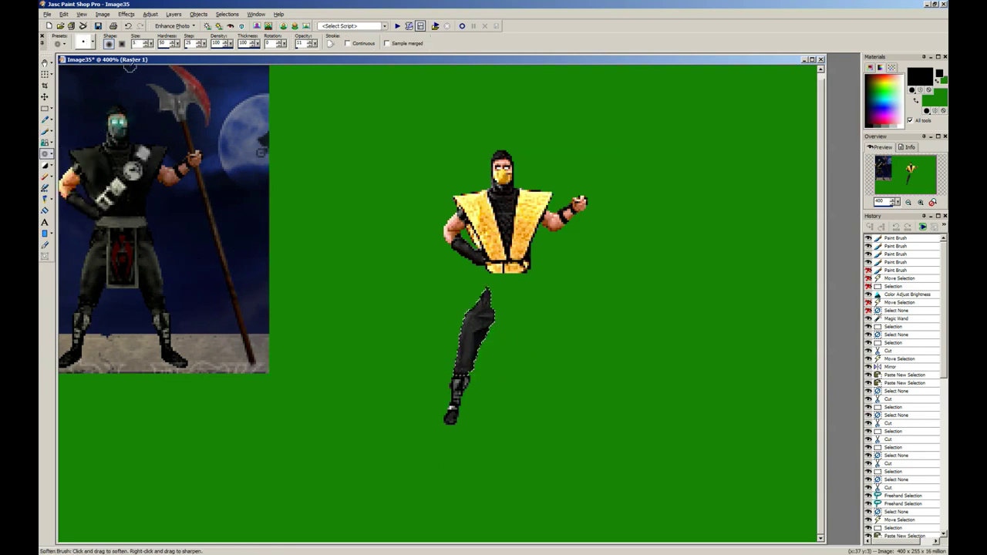
scroll(487, 351, up, 3)
scroll(406, 357, up, 1)
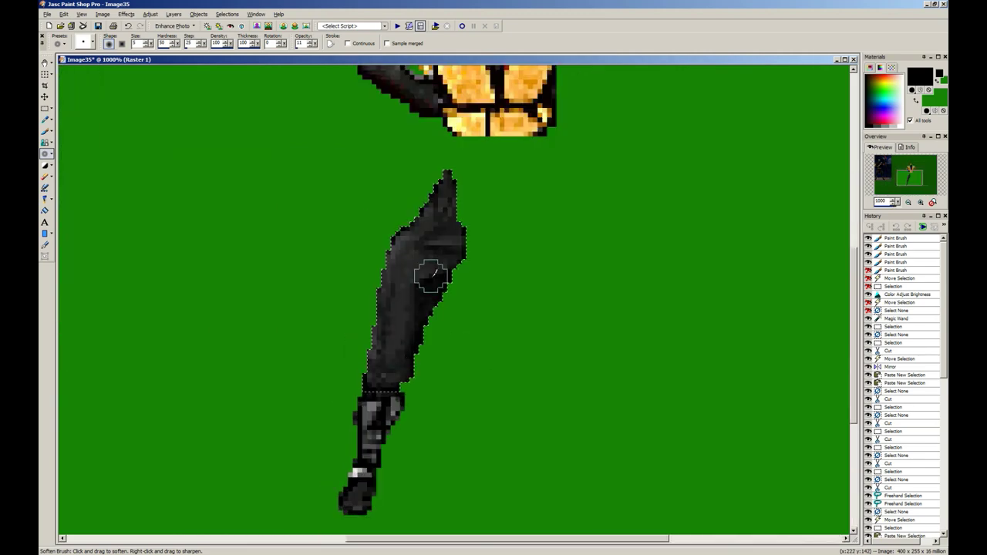
mouse_move(429, 275)
mouse_down()
mouse_move(439, 227)
mouse_move(414, 290)
mouse_move(489, 156)
mouse_move(387, 287)
mouse_move(517, 142)
mouse_move(400, 279)
mouse_move(403, 136)
mouse_up()
Step: Undo the soften strokes that blended green into the trousers' upper outer edge
scroll(436, 256, up, 4)
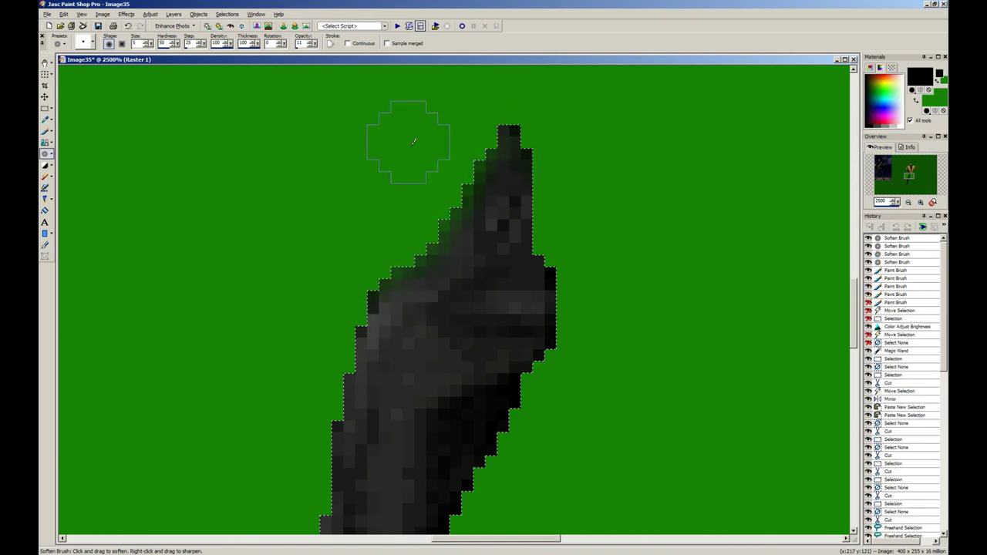
scroll(404, 289, up, 2)
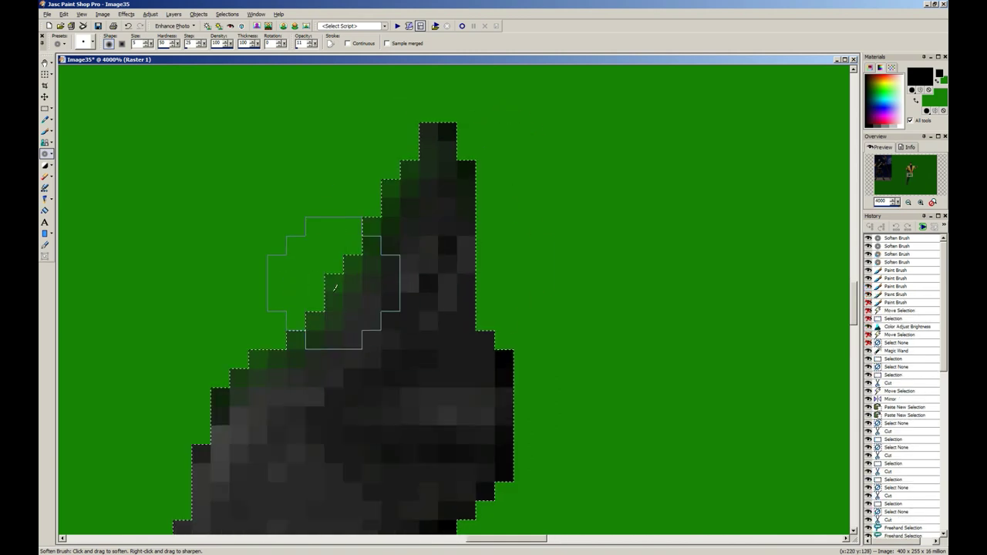
key(ctrl)
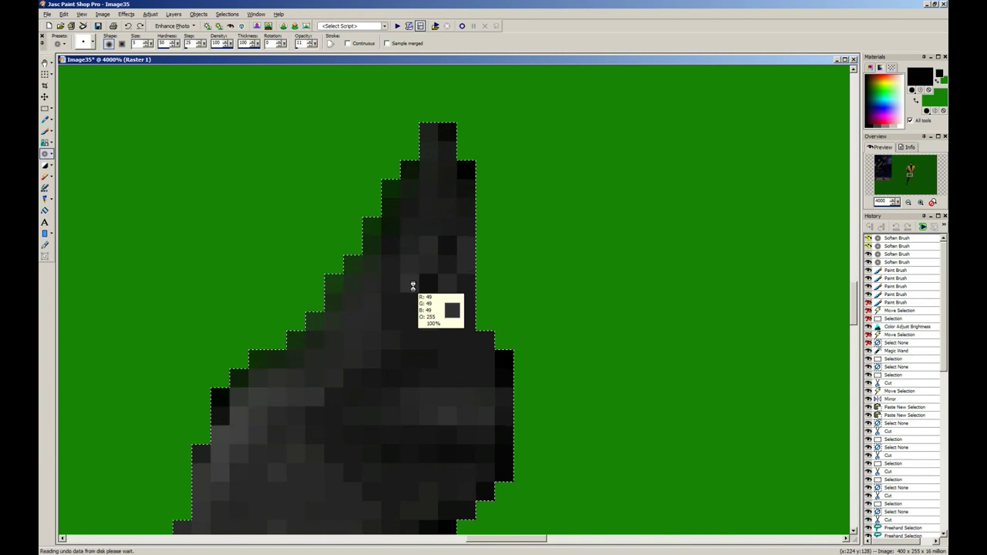
scroll(482, 341, down, 3)
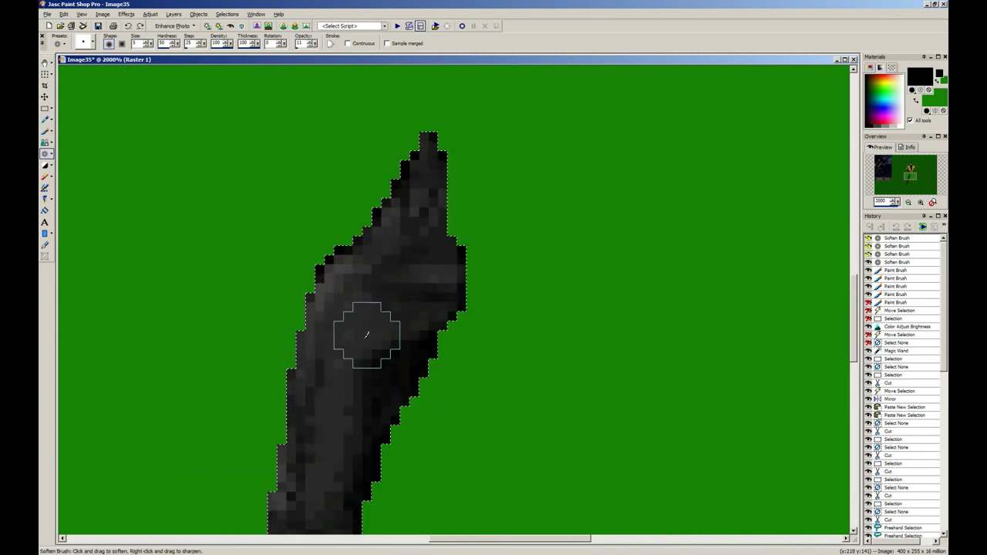
Step: Soften the dark fold in the middle of the trousers, away from the edges
click(377, 353)
click(374, 349)
click(377, 344)
Step: Set the Soften Brush opacity to 22 and smooth the shading of the upper trousers and the fold beside the knee
double_click(301, 43)
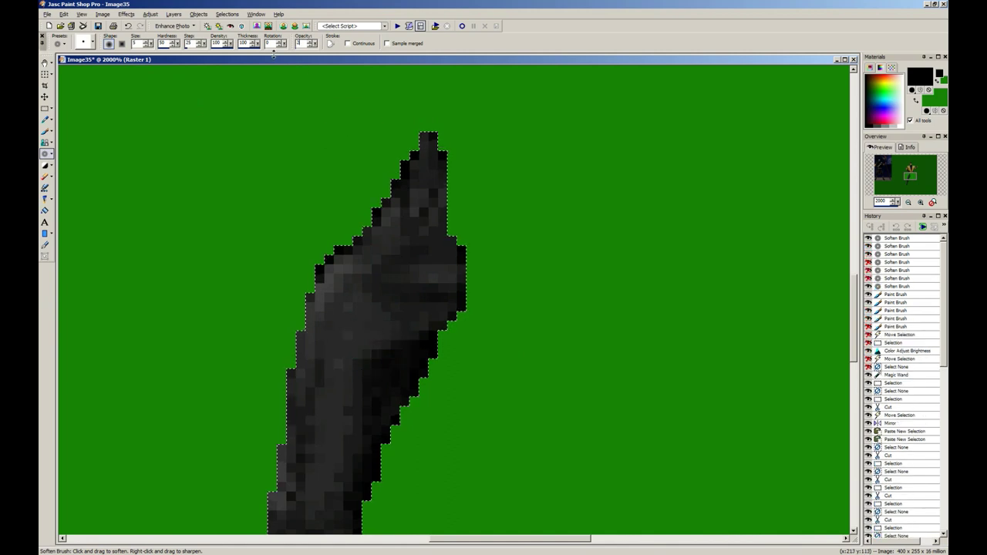
text(22)
mouse_move(419, 296)
mouse_down()
mouse_move(380, 332)
mouse_move(417, 299)
mouse_up()
mouse_move(421, 263)
mouse_down()
mouse_move(348, 326)
mouse_move(362, 302)
mouse_up()
click(360, 361)
scroll(407, 350, down, 1)
mouse_move(447, 296)
mouse_down()
mouse_move(406, 385)
mouse_move(403, 363)
mouse_up()
click(412, 320)
Step: Undo the last soften stroke and soften the dark shading along the middle of the trouser leg
scroll(412, 319, up, 3)
scroll(433, 332, down, 1)
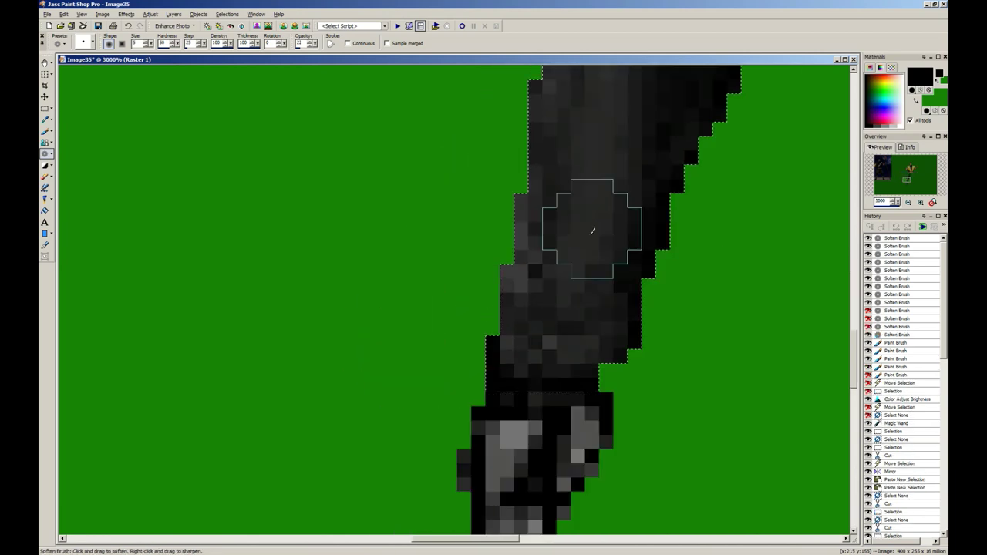
scroll(592, 209, down, 1)
key(ctrl+z)
drag(505, 187, 464, 229)
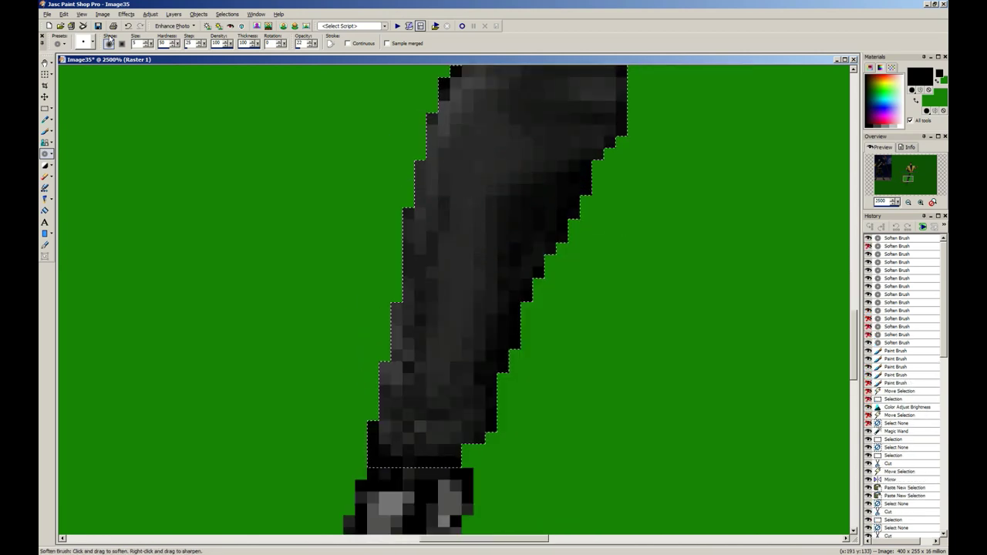
Step: Reduce the Soften Brush to size 2 and smooth the lower leg and the inner shadow line
drag(138, 44, 45, 41)
text(2)
mouse_move(443, 253)
mouse_down()
mouse_move(414, 372)
mouse_move(402, 372)
mouse_move(403, 420)
mouse_move(433, 429)
mouse_up()
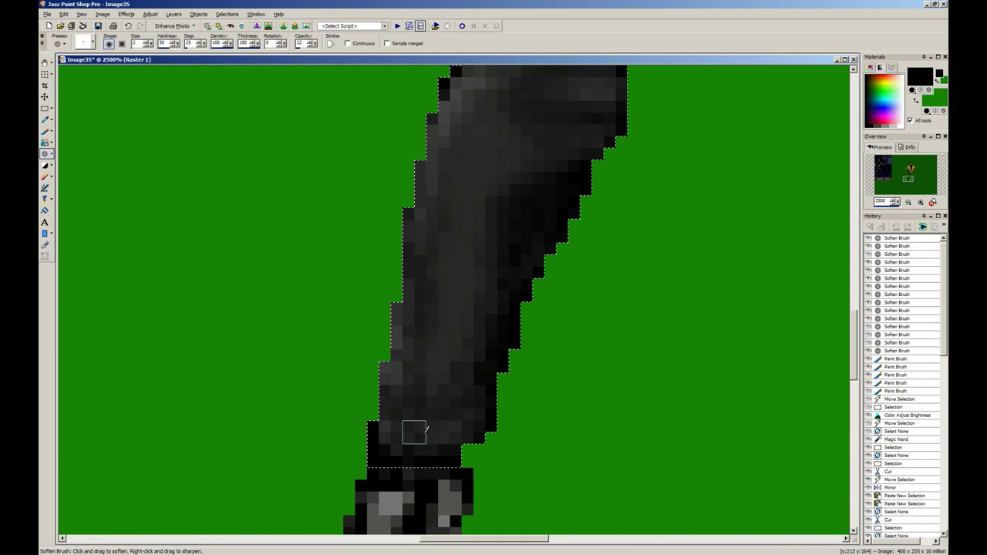
drag(504, 211, 495, 248)
drag(490, 256, 472, 292)
Step: Colorize the selected trousers with saturation 0 to neutralise their tint
scroll(471, 295, down, 1)
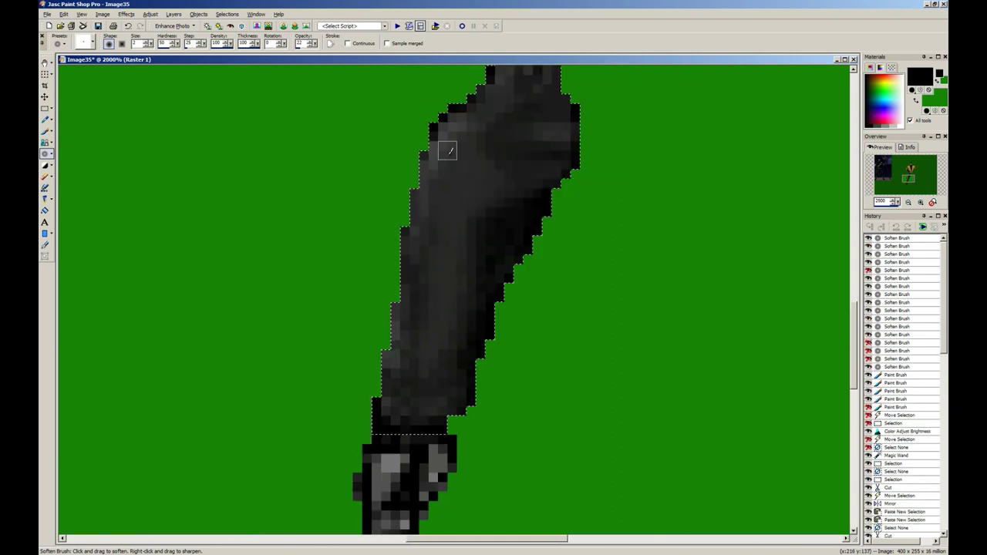
key(shift+l)
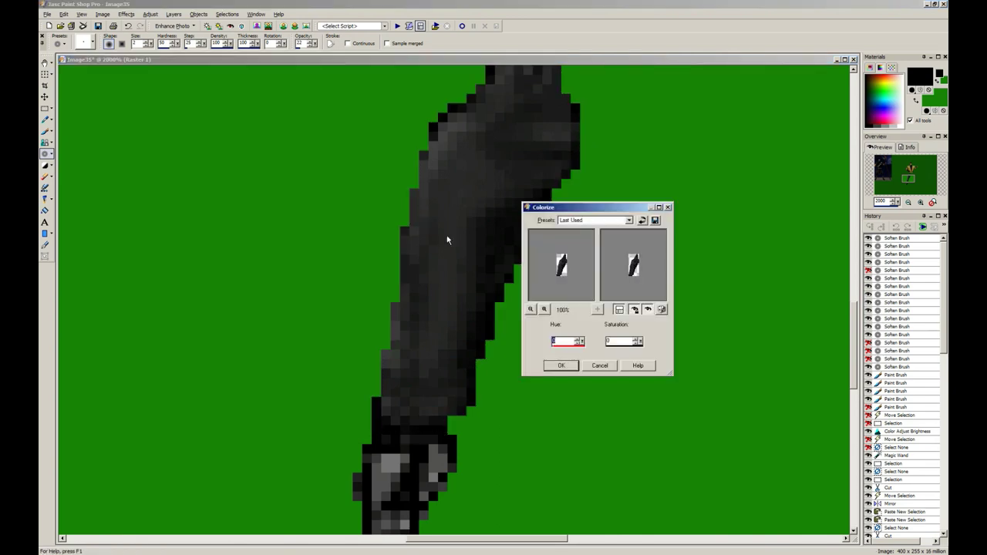
key(Return)
Step: Try to soften the trousers' upper outer edge and colorize the selection again with saturation 0
mouse_move(476, 141)
mouse_down()
mouse_move(466, 113)
mouse_move(430, 148)
mouse_up()
key(shift+l)
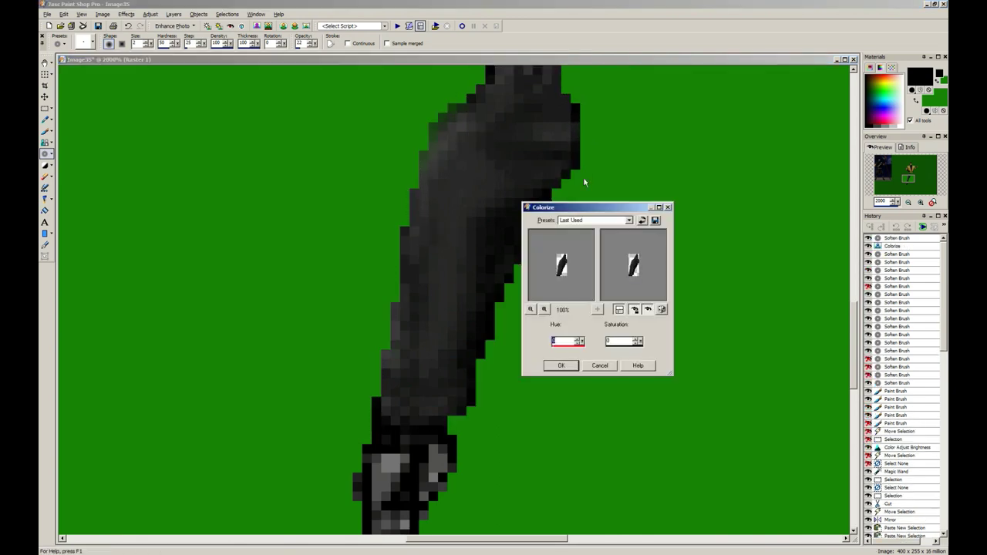
key(Return)
scroll(230, 281, up, 1)
scroll(188, 306, up, 1)
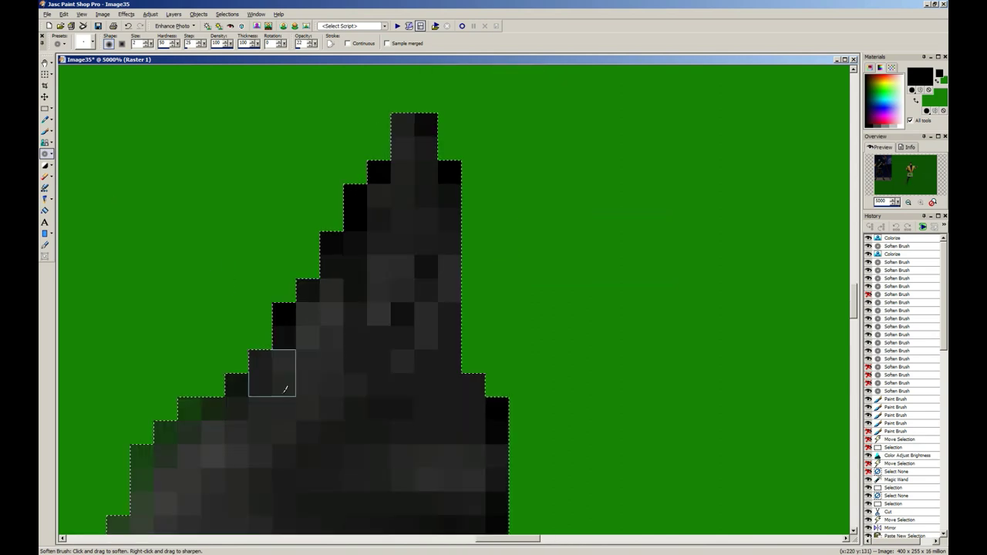
scroll(282, 395, down, 2)
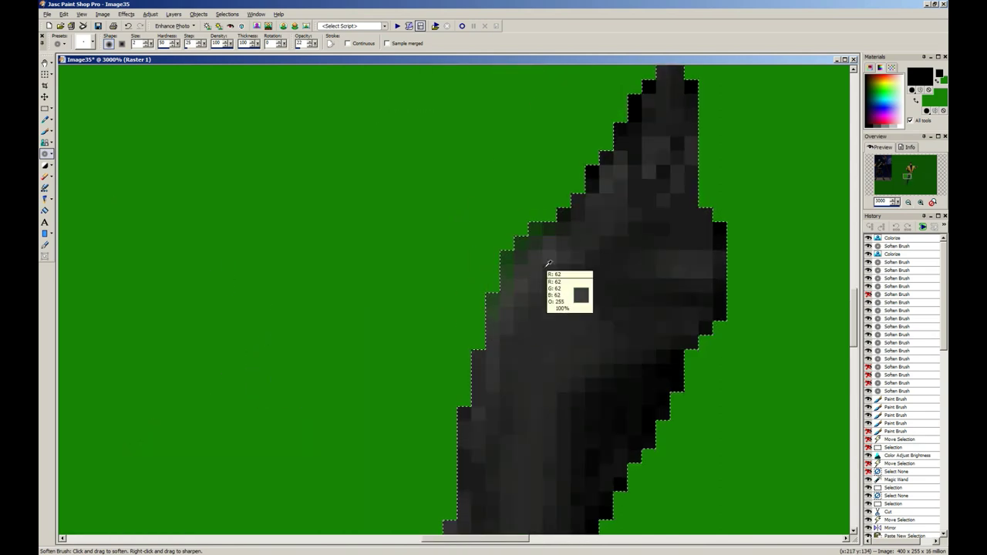
scroll(555, 339, down, 1)
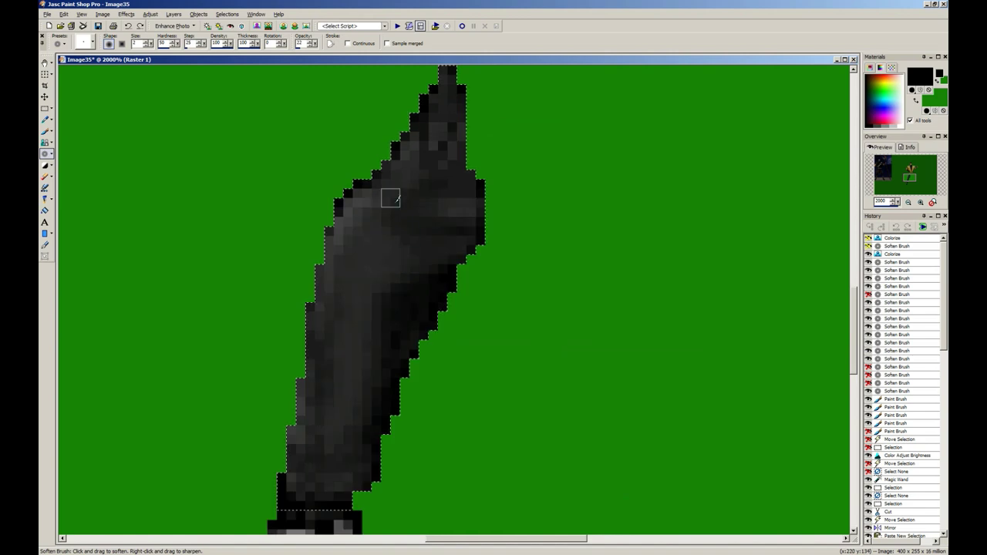
Step: Soften the remaining rough pixels on the lower and upper trousers, staying inside the outline, and clear the selection
drag(342, 417, 333, 377)
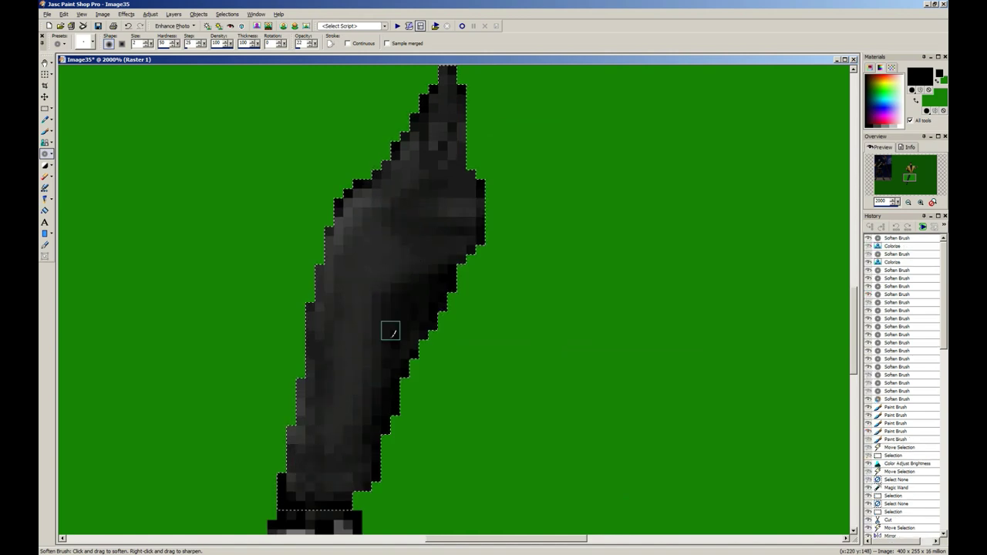
mouse_move(437, 149)
mouse_down()
mouse_move(430, 132)
mouse_move(447, 199)
mouse_up()
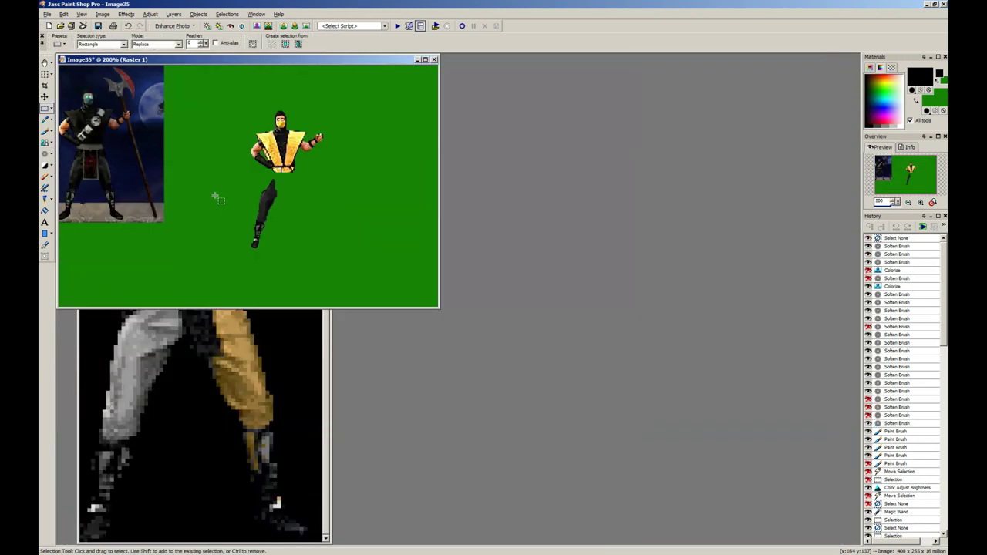
Step: Try to paste another copy of Kung Lao's grey leg beside the darkened leg on the green canvas
scroll(215, 196, down, 5)
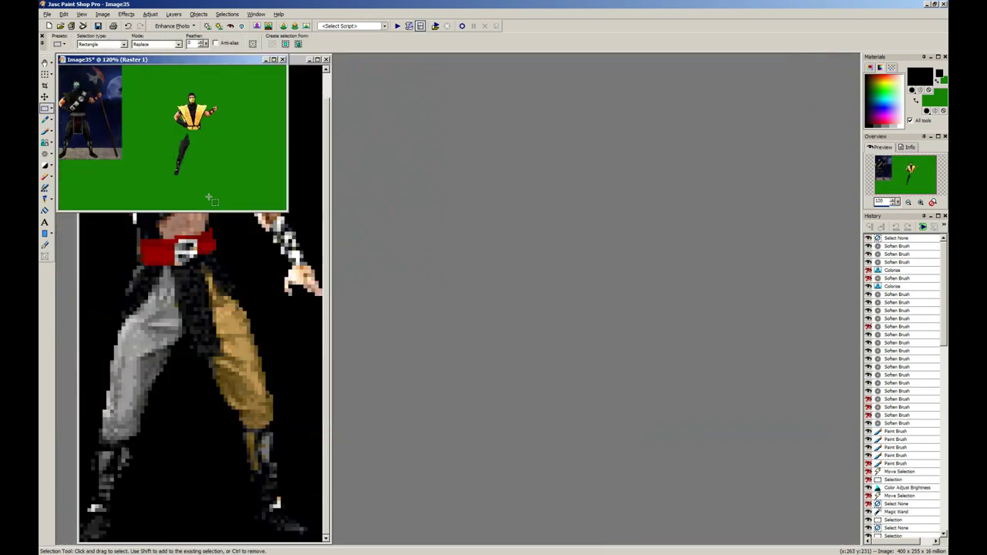
drag(128, 61, 387, 254)
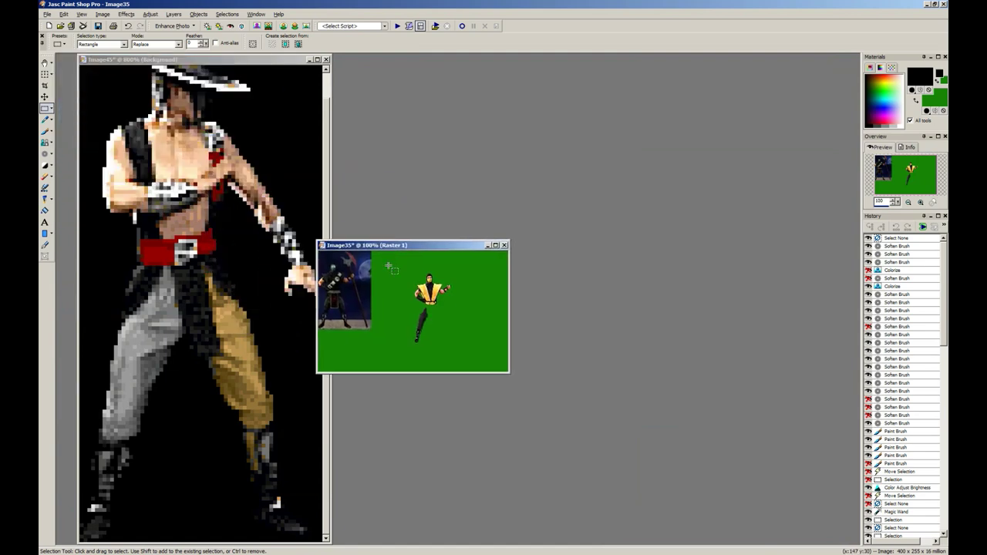
click(207, 339)
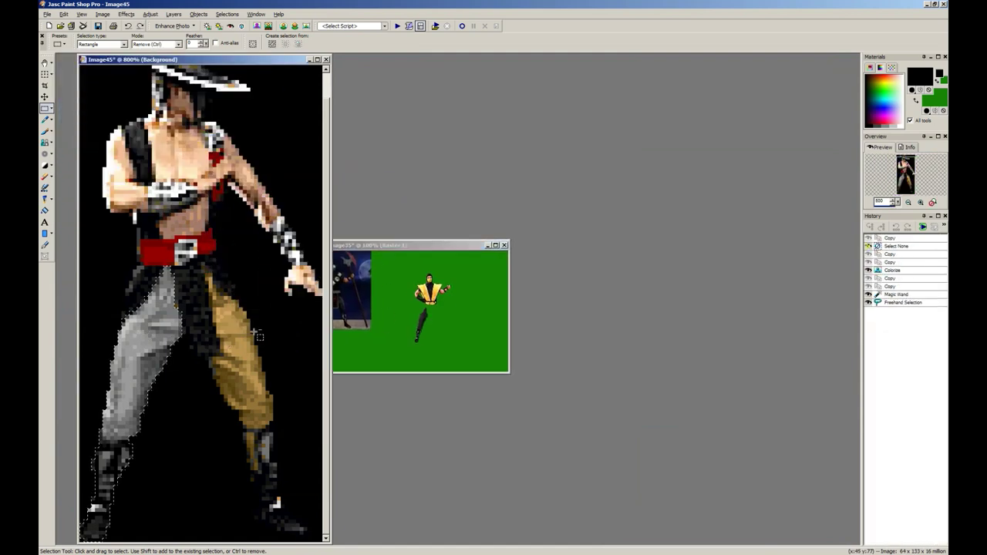
click(436, 339)
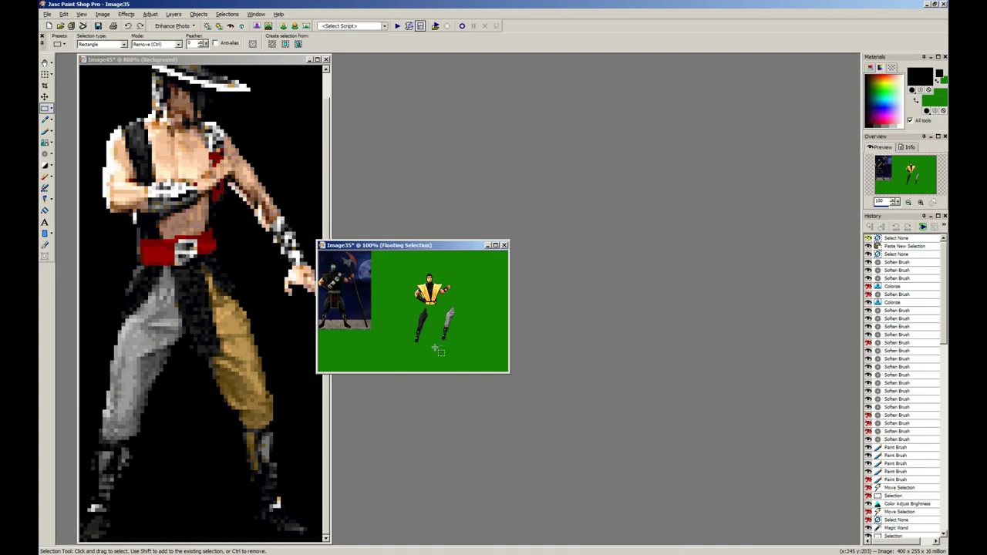
scroll(434, 346, up, 2)
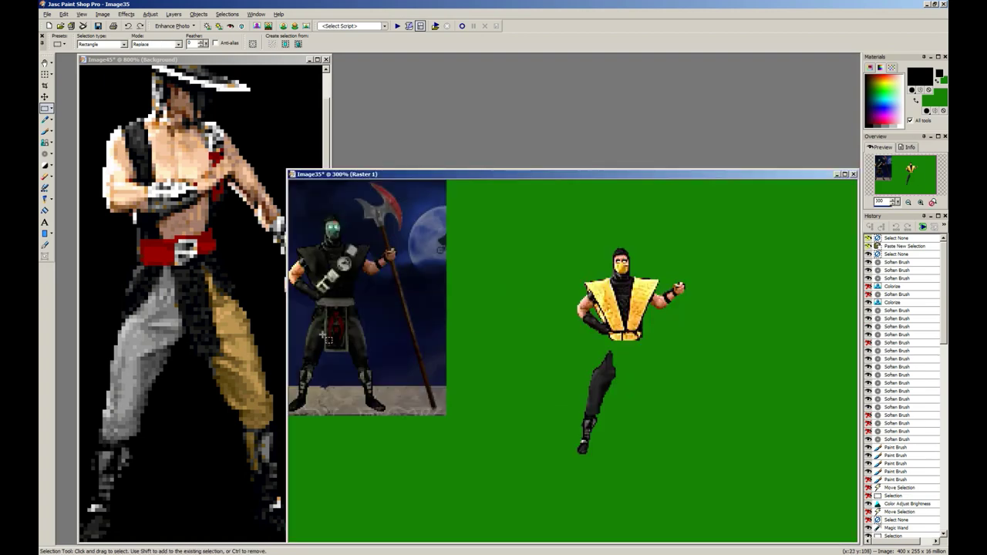
scroll(323, 334, up, 3)
scroll(100, 238, down, 3)
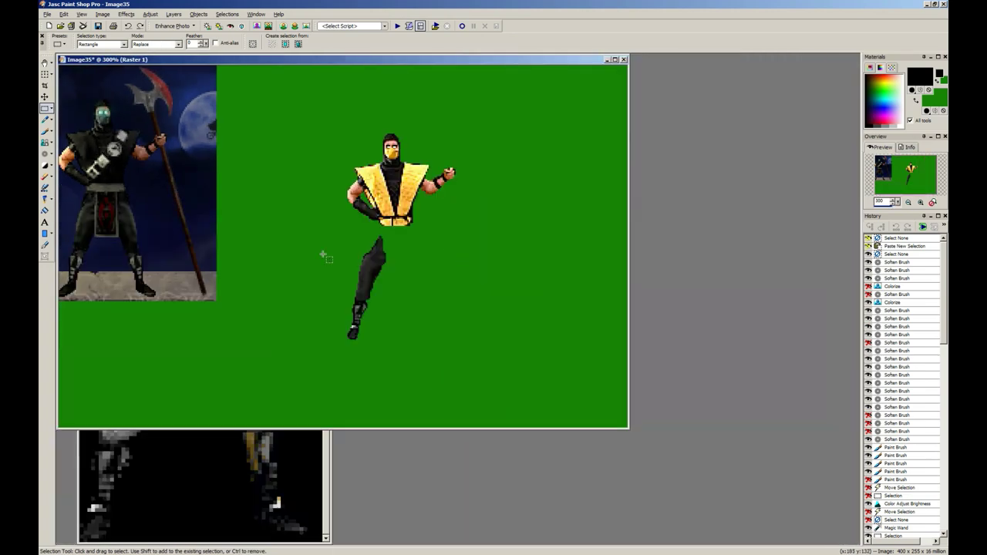
Step: Select the whole darkened leg and move it up against the underside of Scorpion's belt
drag(411, 226, 322, 346)
scroll(414, 289, up, 1)
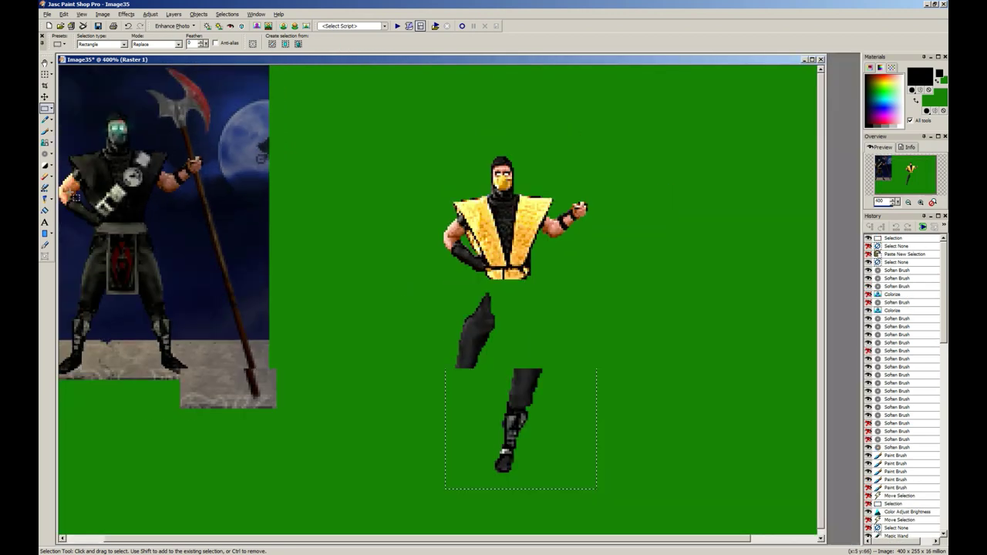
click(48, 108)
click(77, 117)
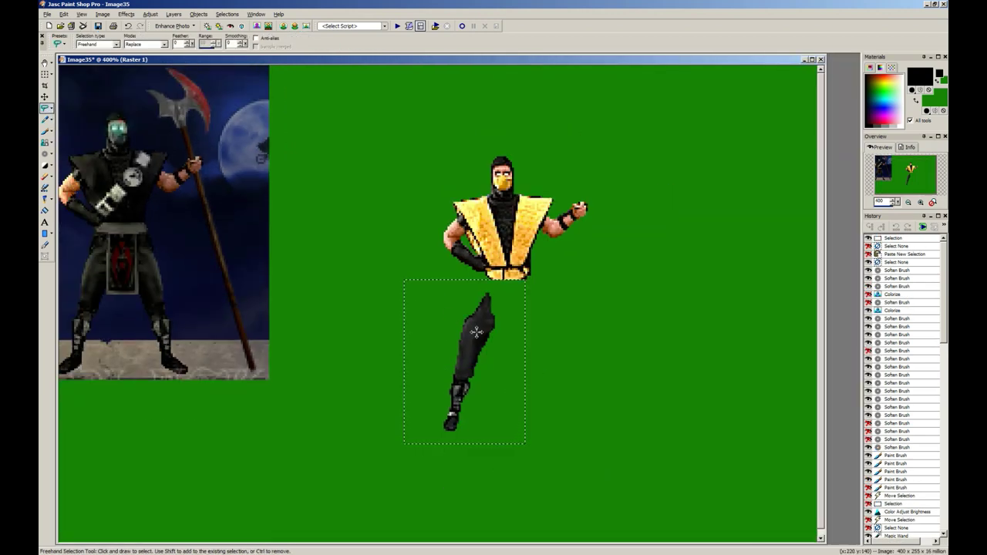
drag(476, 331, 491, 316)
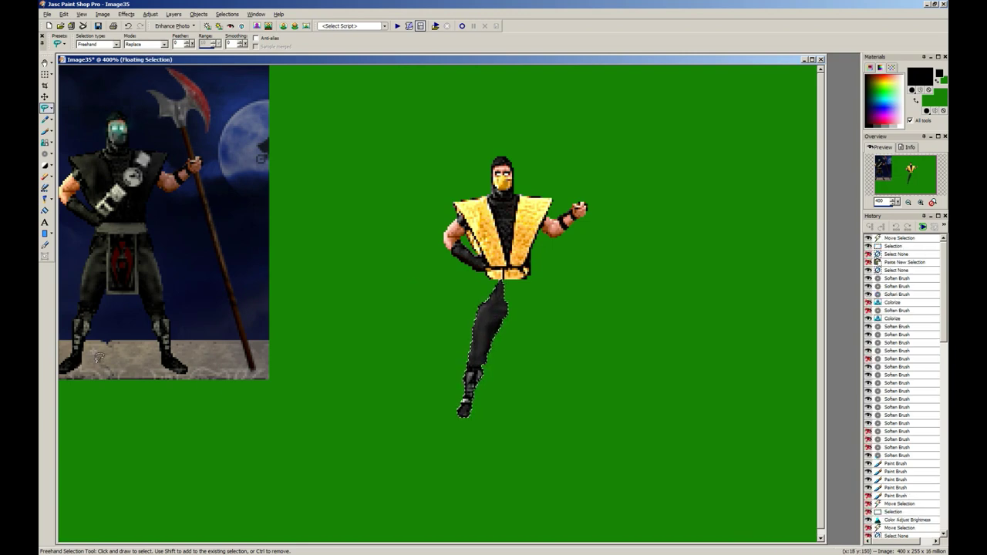
Step: Darken the white ankle band of the boot with black Paint Brush strokes at size 3 and opacity 20
scroll(448, 385, up, 7)
key(b)
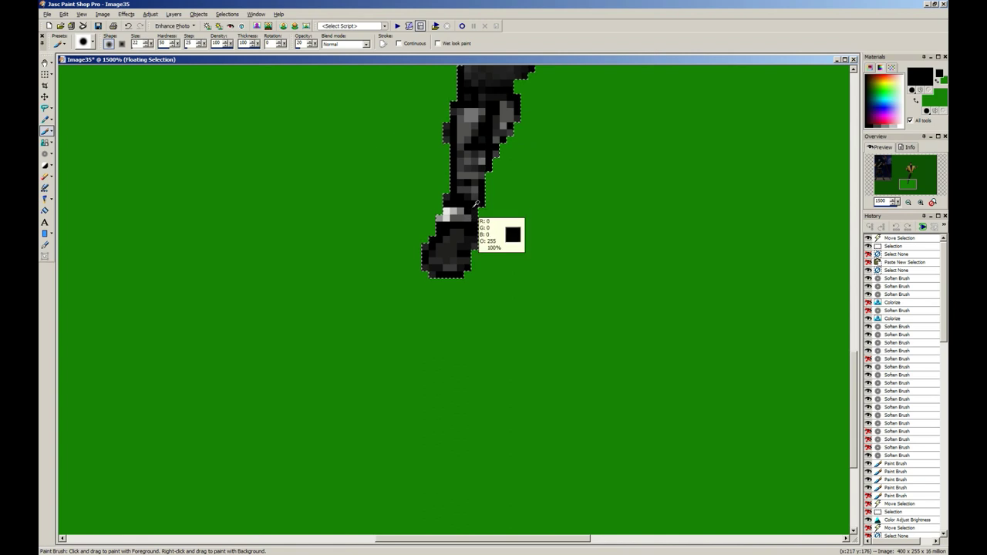
double_click(136, 44)
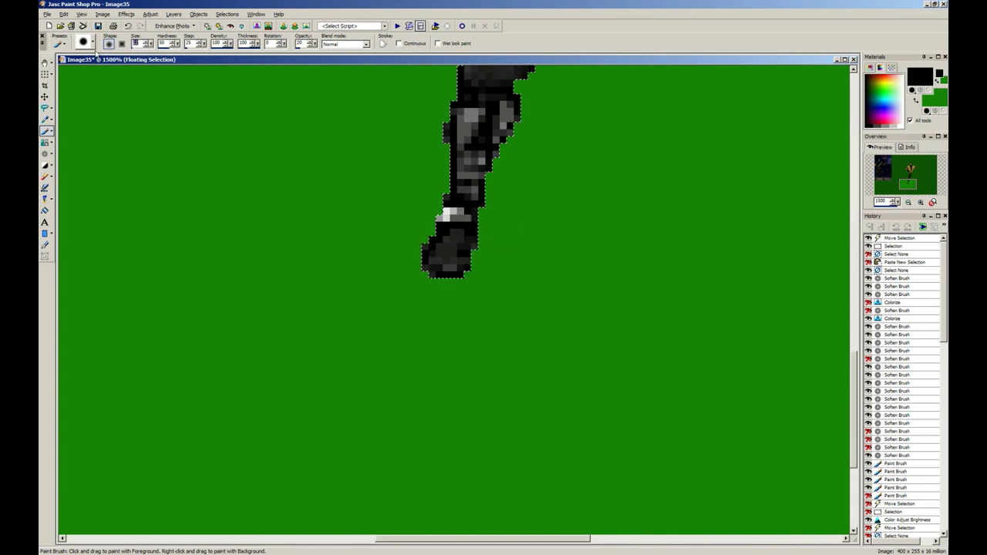
text(3)
drag(467, 214, 441, 216)
drag(441, 216, 463, 217)
drag(462, 216, 443, 217)
drag(455, 216, 433, 211)
mouse_move(433, 212)
mouse_down()
mouse_move(458, 213)
mouse_move(437, 215)
mouse_up()
drag(438, 215, 457, 216)
drag(456, 216, 435, 217)
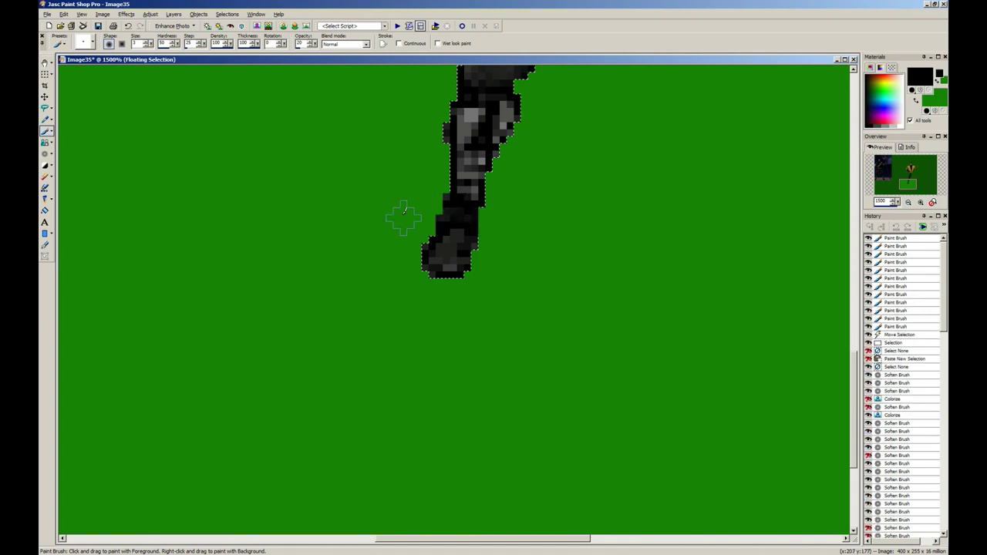
Step: Copy the finished leg with its boot and clear the selection
key(s)
scroll(446, 253, down, 6)
scroll(405, 274, down, 2)
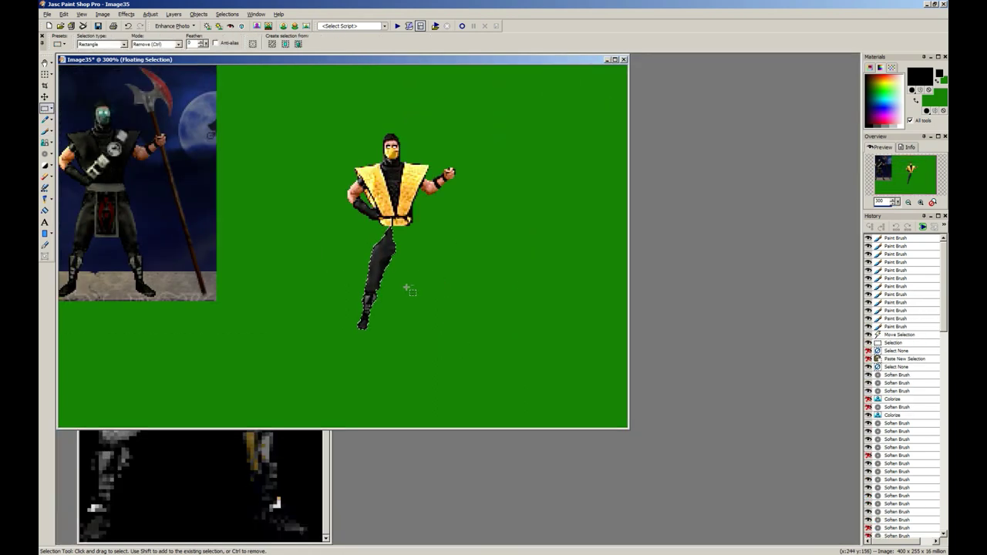
key(ctrl+c)
key(ctrl+d)
Step: Paste the copied leg as a new selection beside the original and mirror it
scroll(418, 282, up, 1)
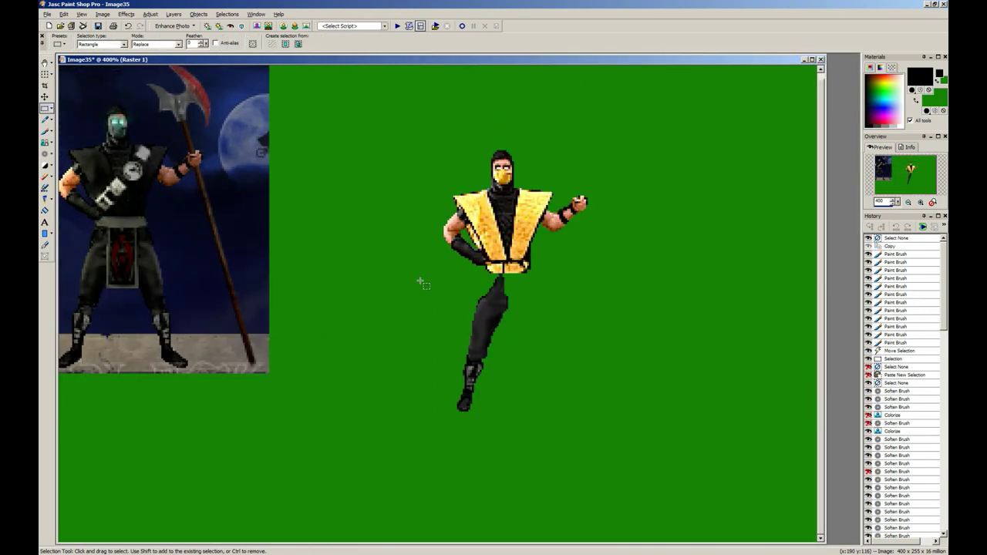
key(ctrl+e)
click(528, 352)
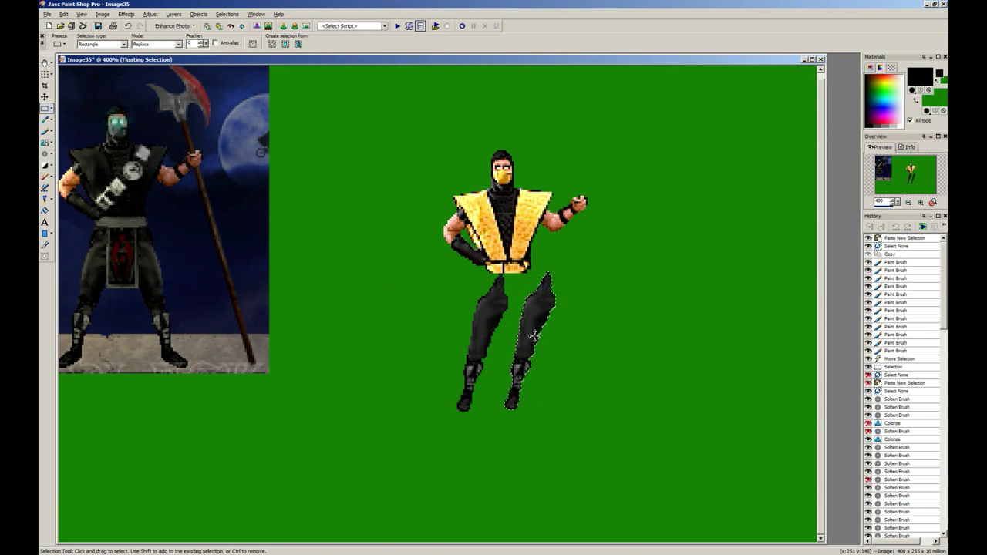
key(ctrl+m)
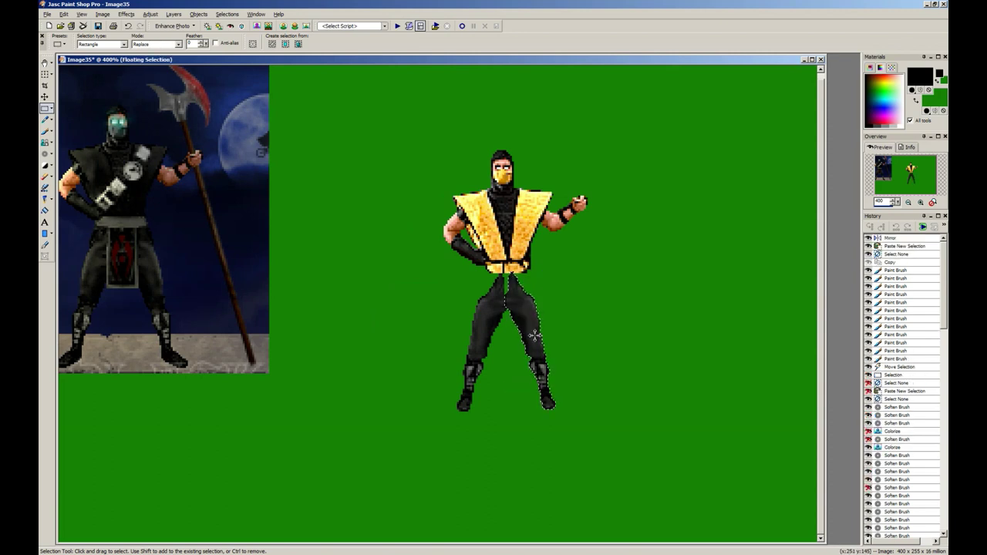
Step: Move the mirrored leg clear of the original, then select the original leg and shift it slightly towards the body's centre
drag(530, 327, 599, 319)
key(Left)
key(Left)
drag(516, 273, 383, 445)
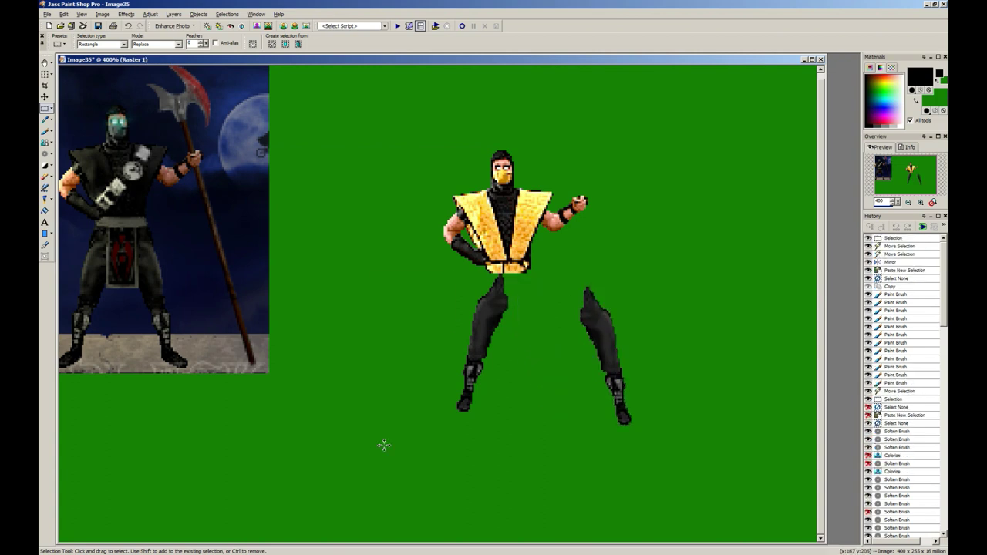
drag(484, 333, 488, 332)
Step: Move the mirrored leg back against the original so the thighs meet beneath the belt, and clear the selection
drag(706, 470, 706, 471)
key(ctrl+z)
key(ctrl+z)
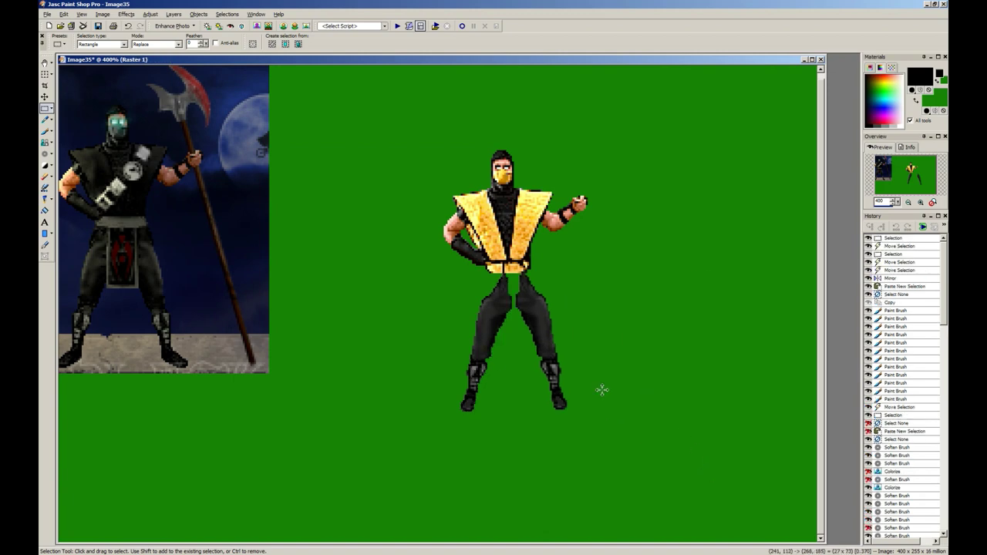
scroll(571, 373, down, 4)
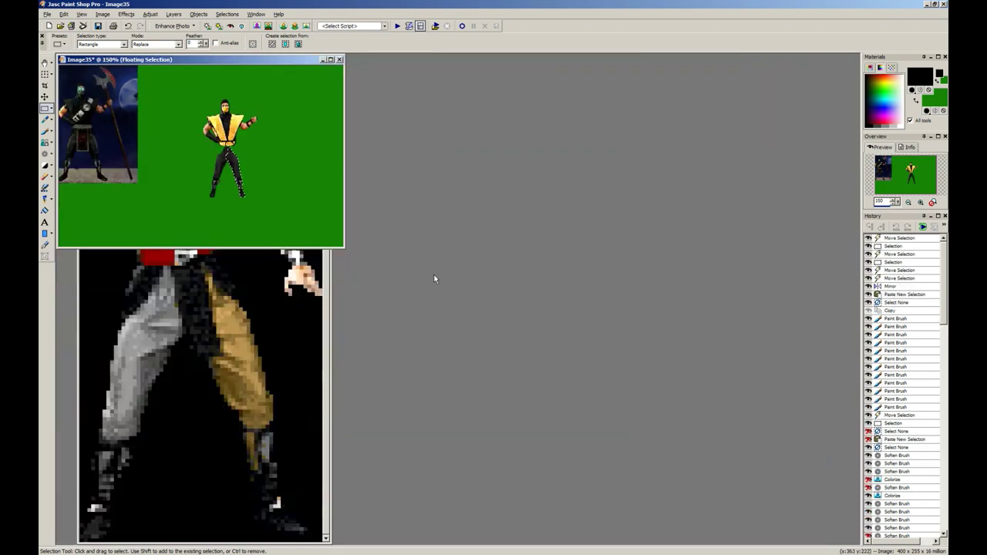
right_click(286, 194)
scroll(281, 187, down, 1)
scroll(258, 174, up, 3)
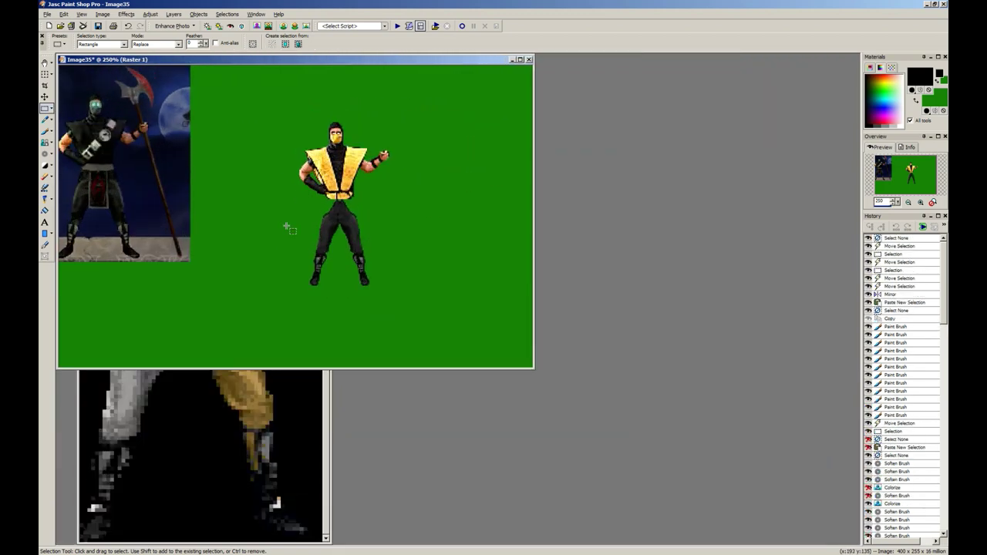
Step: Outline the green gap between the belt and the thigh on the bent-arm side with a freehand selection and fill it black
scroll(286, 224, up, 3)
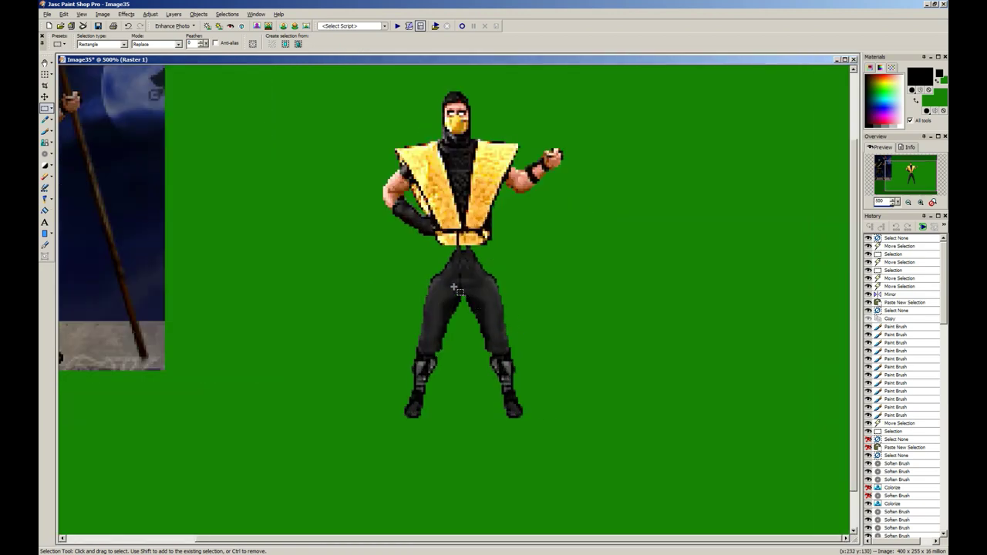
click(50, 109)
click(85, 117)
scroll(398, 369, up, 4)
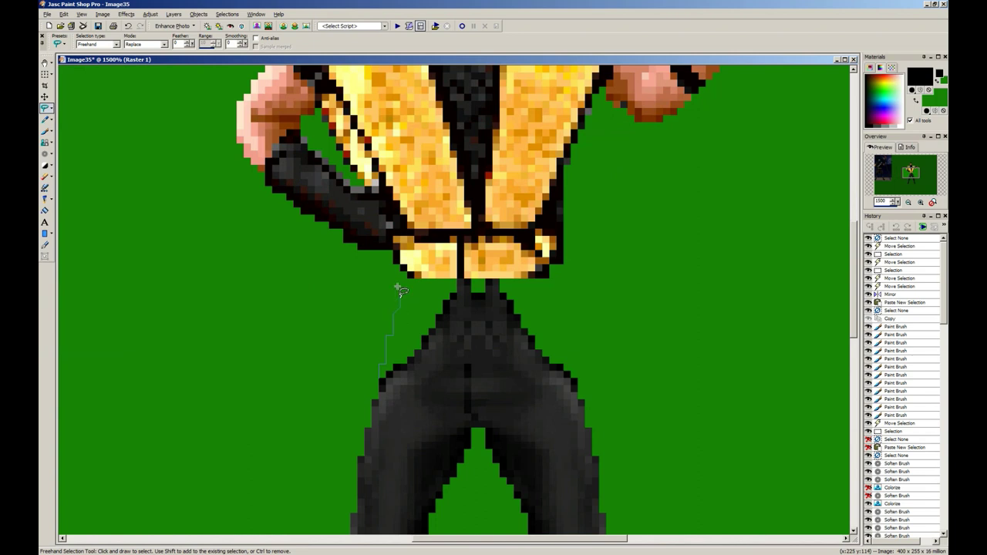
drag(397, 286, 397, 279)
right_click(396, 278)
click(404, 276)
mouse_move(393, 320)
mouse_down()
mouse_move(386, 295)
mouse_move(380, 368)
mouse_up()
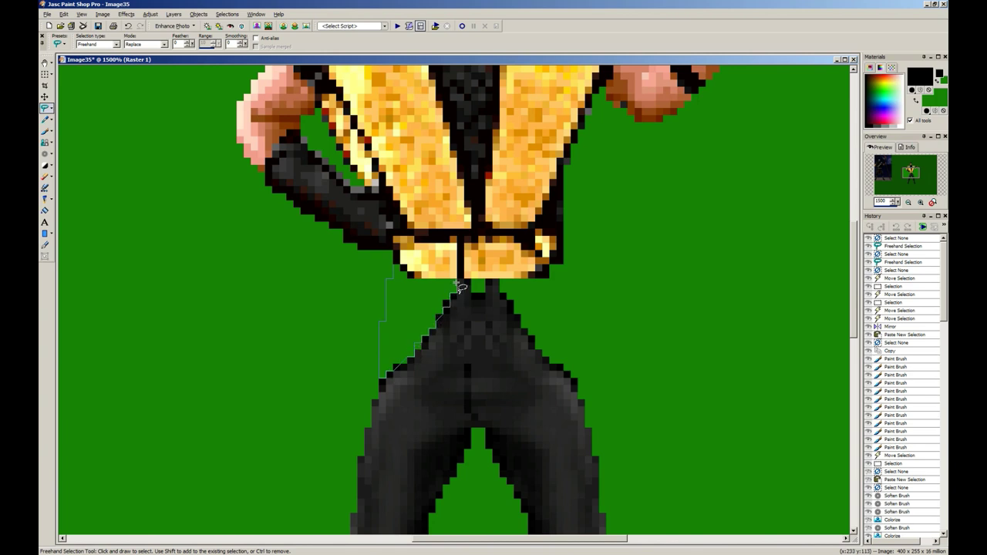
drag(408, 275, 402, 271)
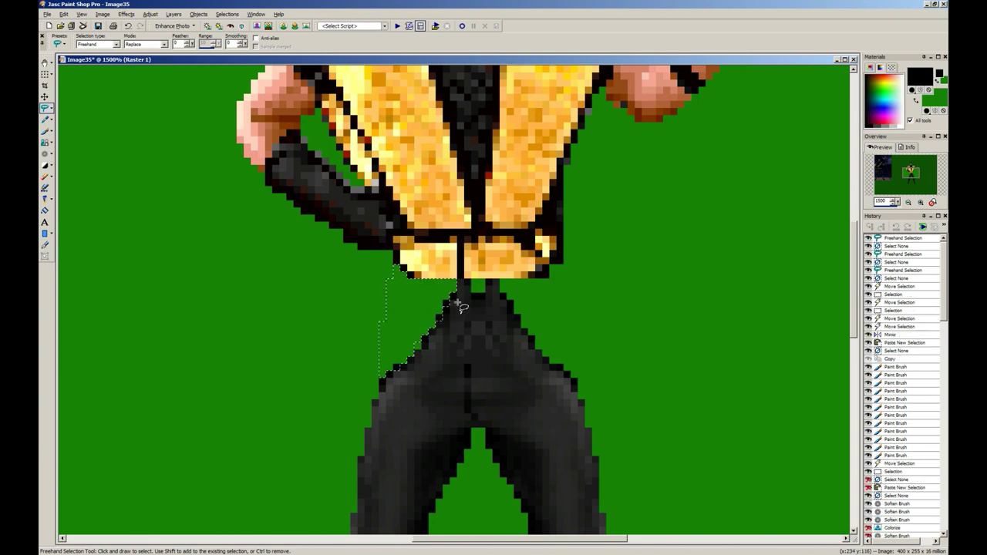
mouse_move(447, 308)
shift+mouse_down()
mouse_move(416, 358)
mouse_move(390, 364)
shift+mouse_up()
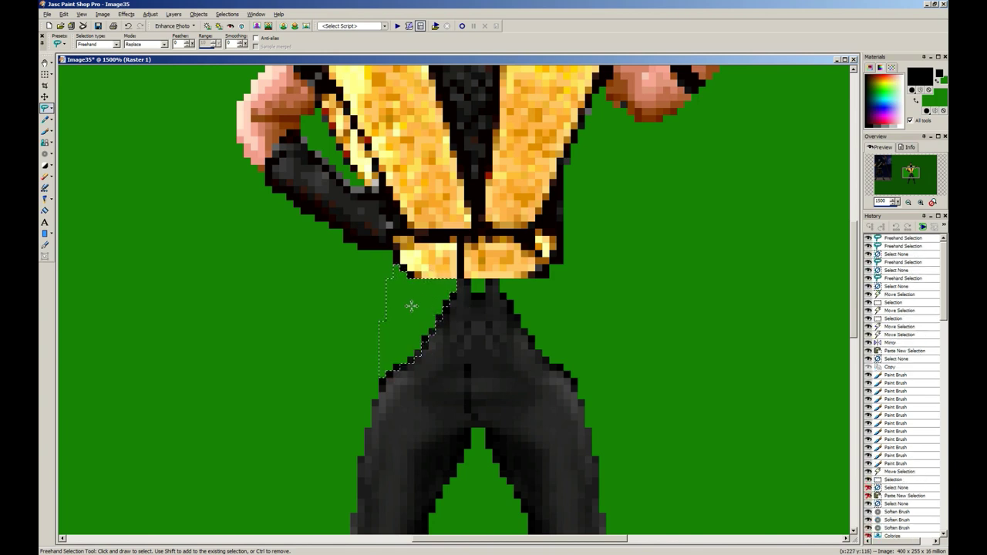
key(f)
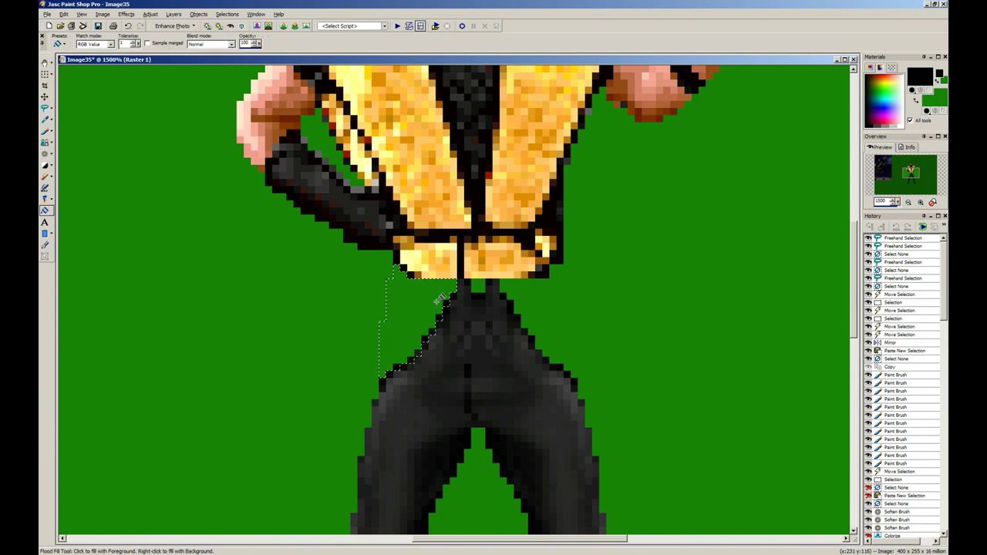
click(421, 317)
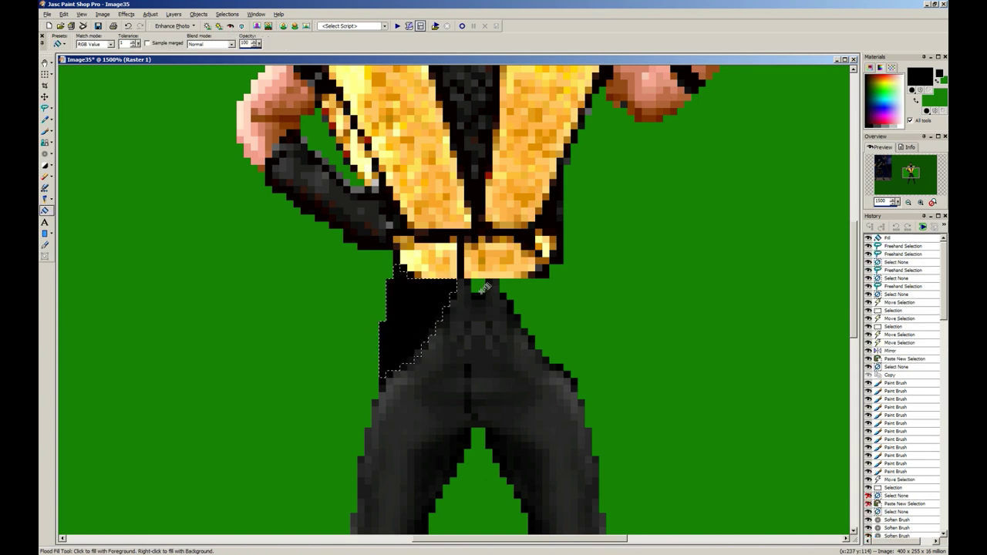
Step: Select the area around the black hip patch with a rectangle and exclude the green background with the Magic Wand
scroll(484, 287, down, 4)
key(s)
scroll(440, 301, up, 3)
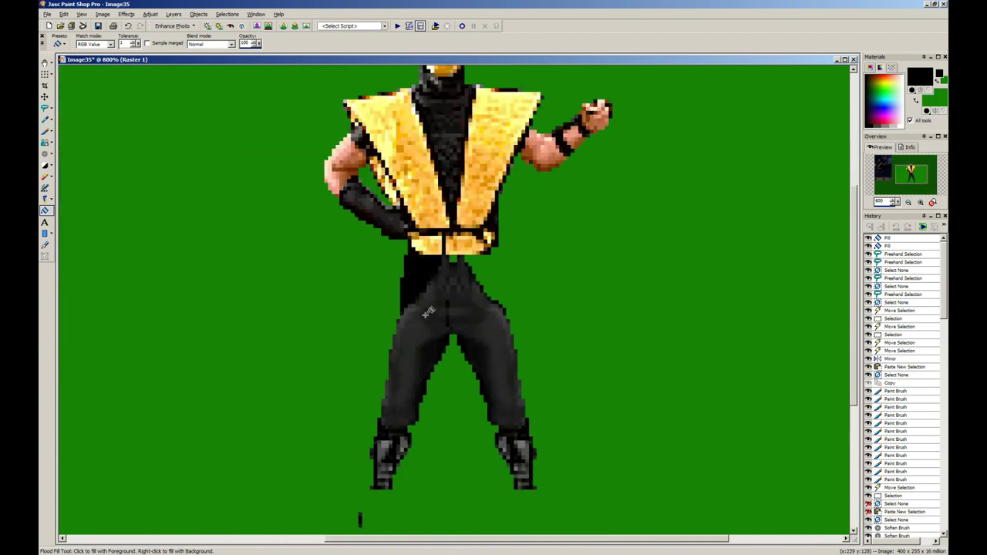
mouse_move(425, 310)
mouse_down()
mouse_move(486, 192)
mouse_move(509, 179)
mouse_up()
click(51, 108)
click(77, 127)
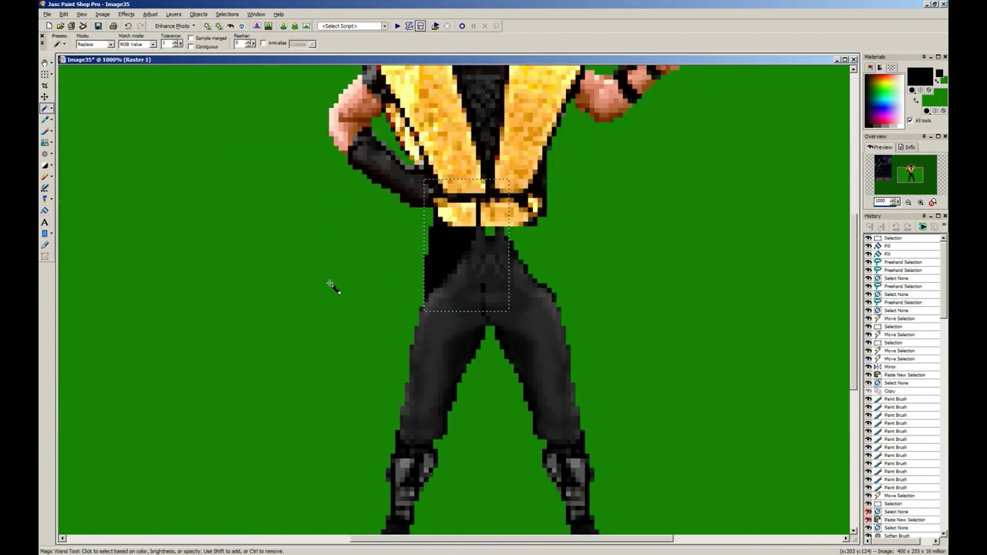
ctrl+click(409, 227)
Step: Paint dark grey sampled from the trousers over the black hip patch with a size 5 Paint Brush at 20 opacity
scroll(419, 223, up, 1)
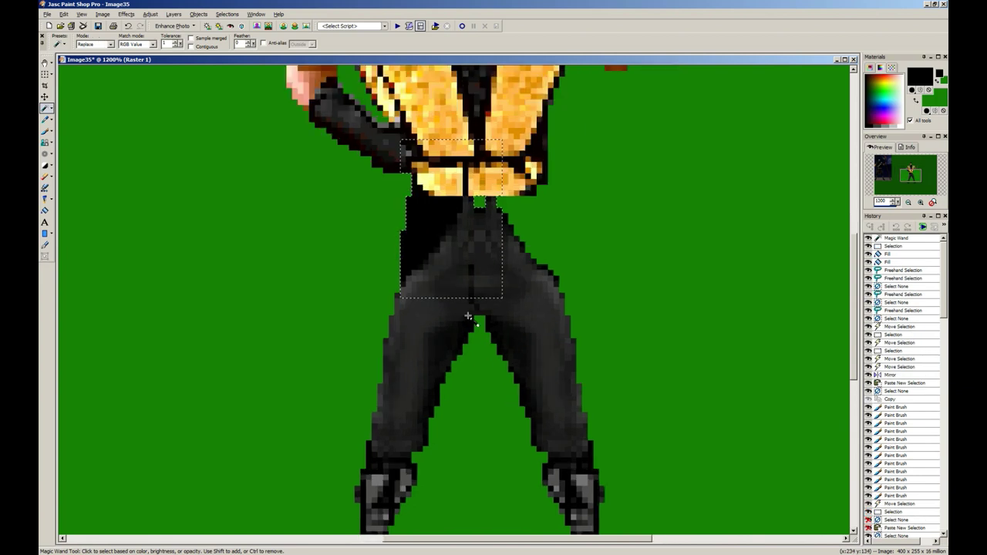
key(b)
click(151, 41)
click(151, 41)
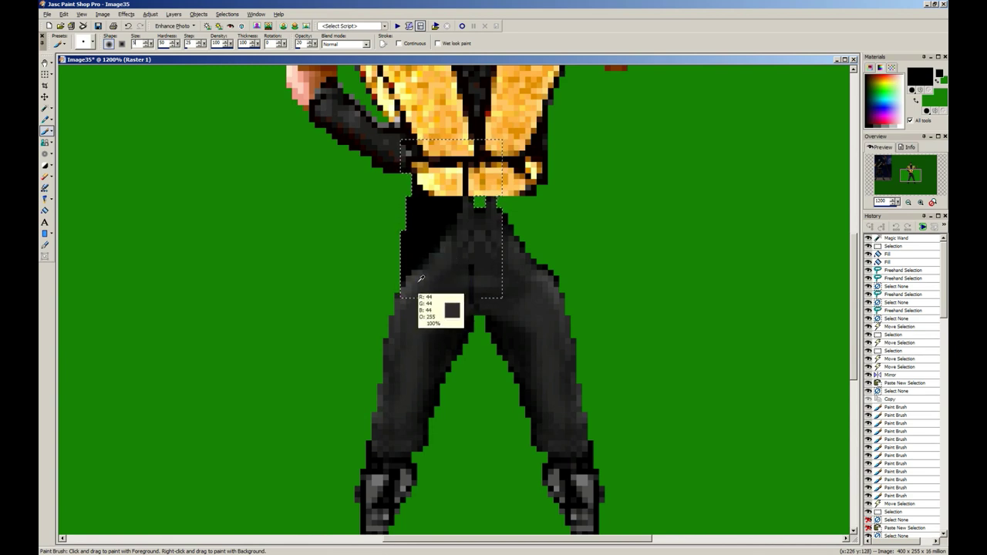
ctrl+click(420, 283)
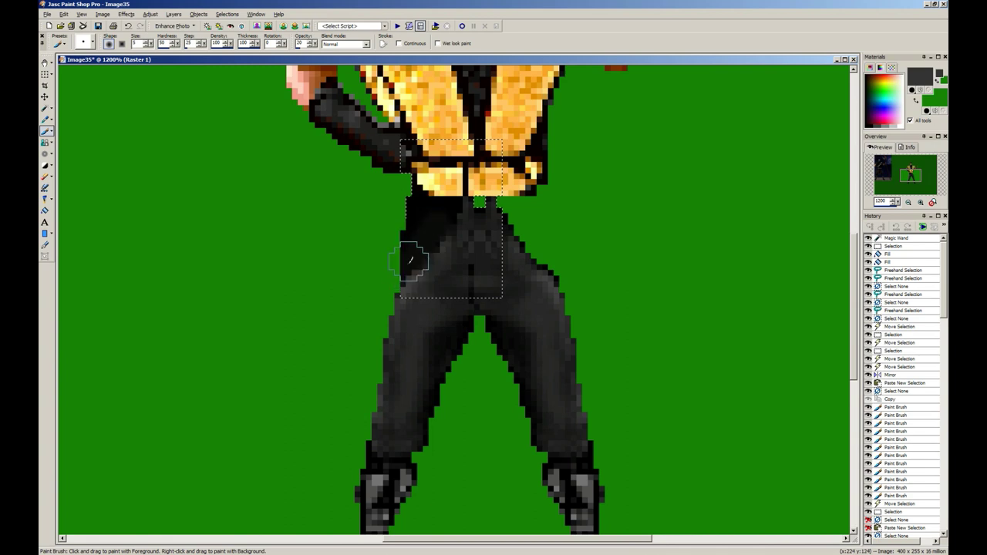
click(410, 259)
click(414, 249)
click(435, 240)
click(430, 233)
click(424, 231)
click(426, 222)
click(423, 216)
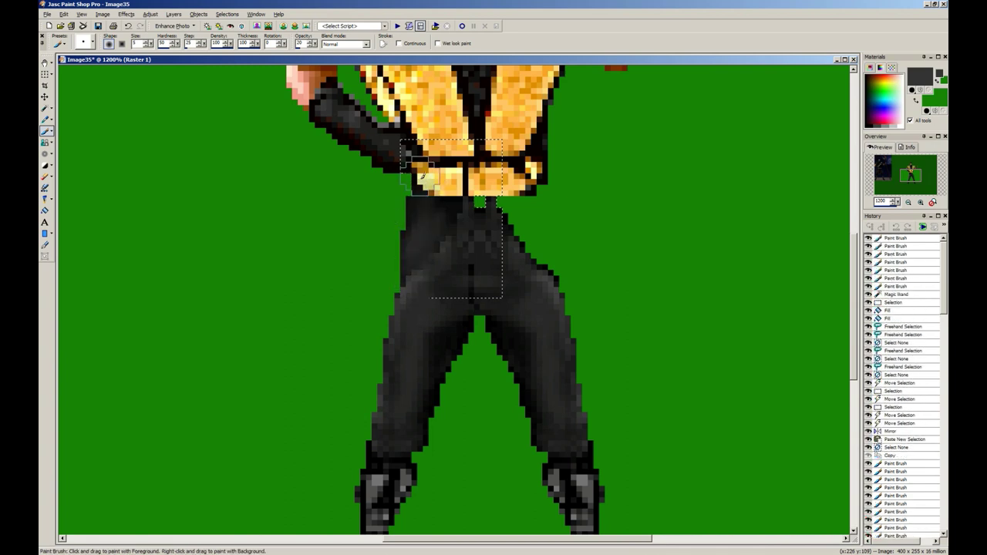
Step: Undo the full-opacity brush stroke beneath the belt
key(ctrl+z)
key(ctrl+z)
key(ctrl+z)
key(ctrl+z)
key(ctrl+z)
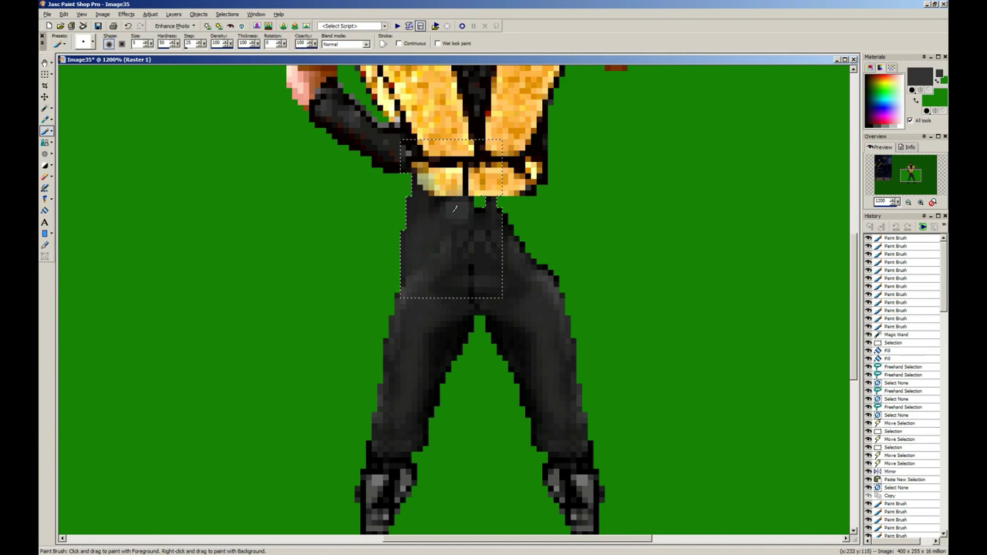
key(ctrl+z)
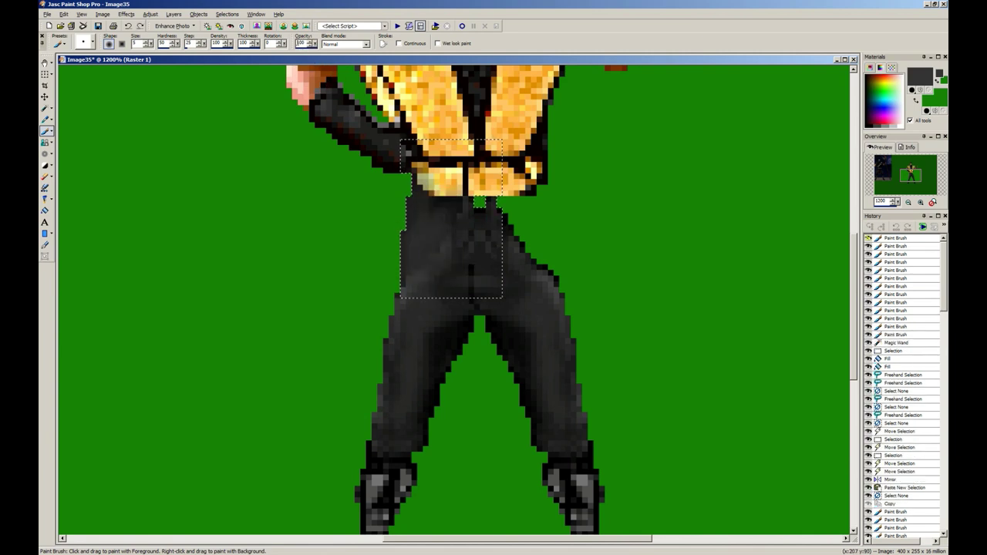
Step: Blend the outer edge of the hip into the thigh at 20 opacity using a darker grey sampled from the trousers
drag(444, 253, 404, 266)
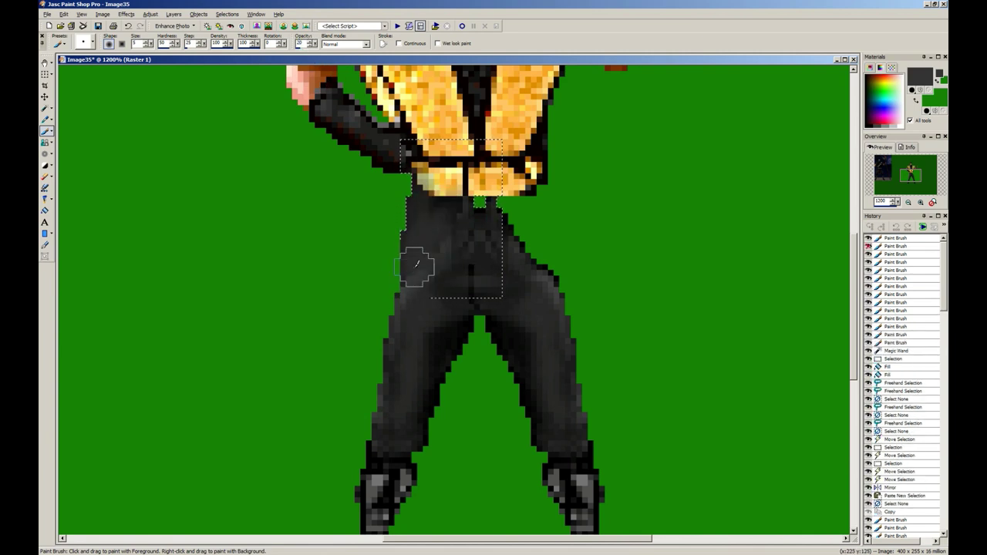
ctrl+click(404, 285)
drag(420, 186, 410, 250)
mouse_move(398, 295)
mouse_down()
mouse_move(446, 225)
mouse_move(430, 178)
mouse_move(410, 232)
mouse_up()
Step: Select the whole fighter and move it slightly farther from the reference picture
scroll(377, 288, down, 3)
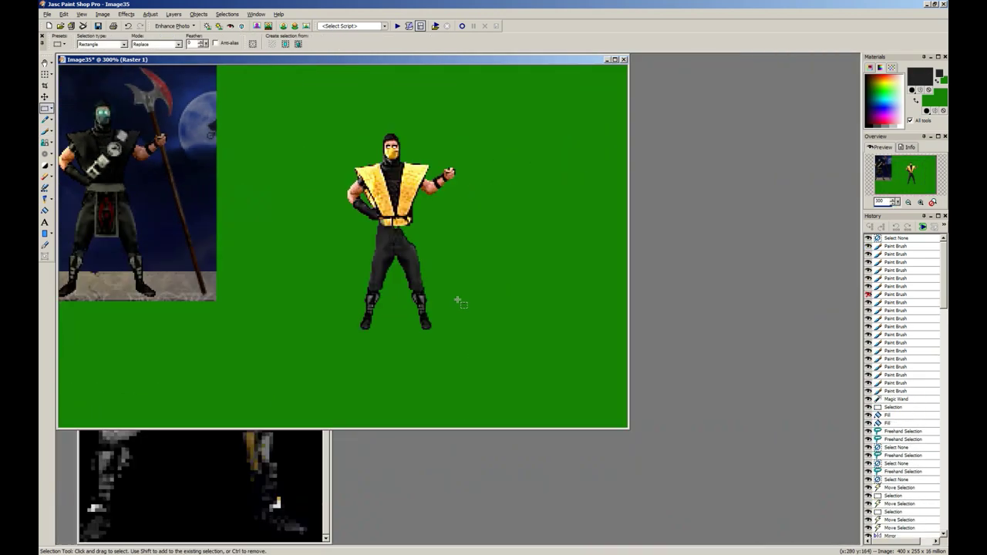
scroll(457, 300, down, 3)
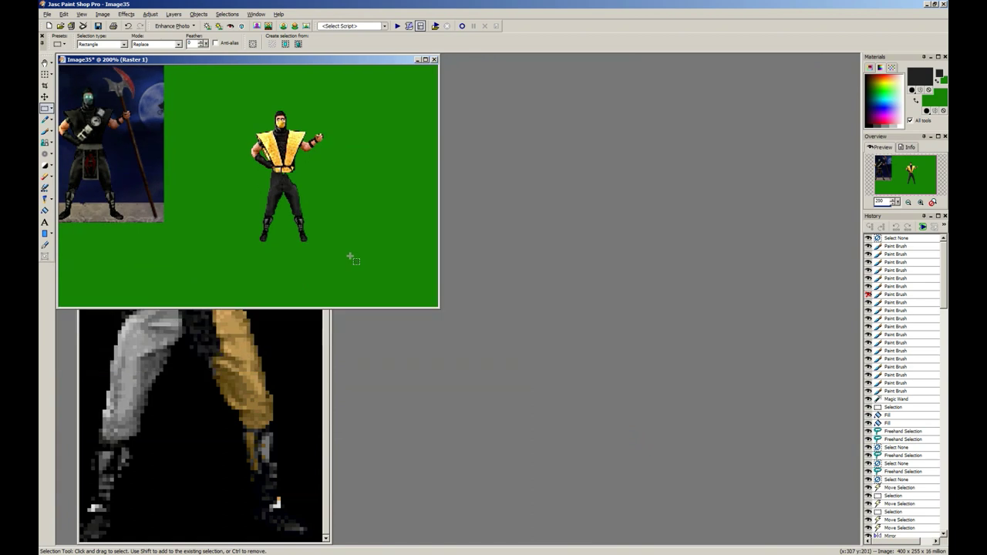
scroll(339, 255, up, 2)
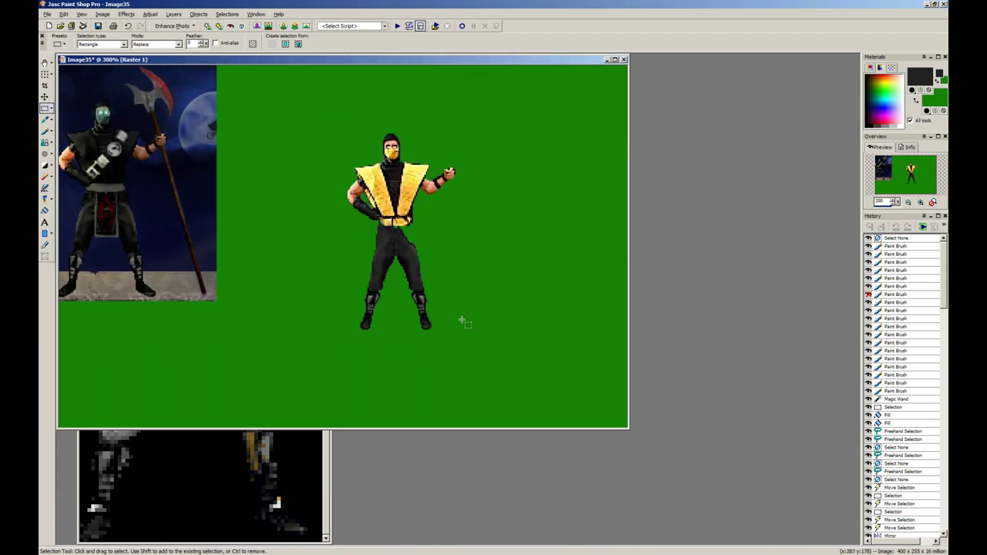
mouse_move(493, 368)
mouse_down()
mouse_move(291, 256)
mouse_move(279, 237)
mouse_up()
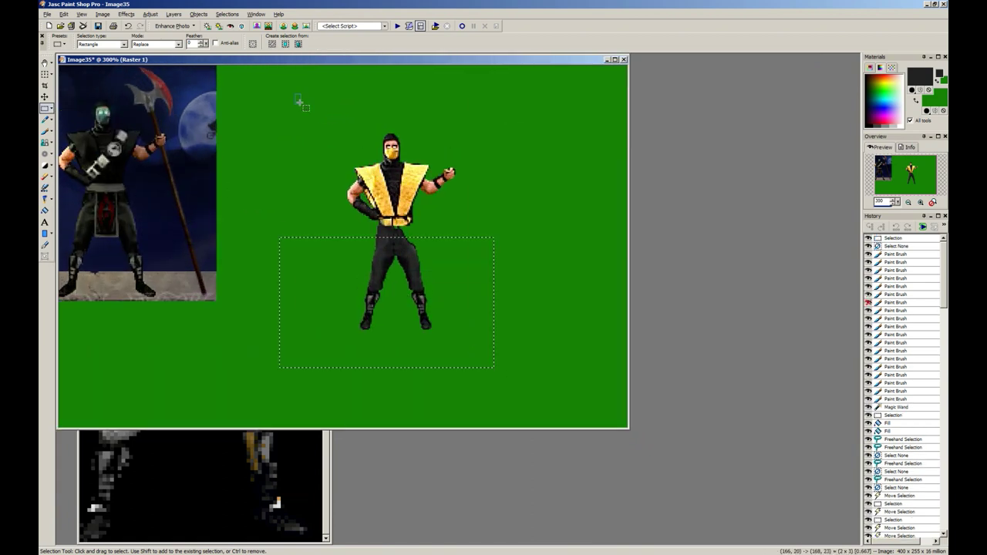
drag(299, 99, 471, 337)
mouse_move(463, 317)
mouse_down()
mouse_move(270, 286)
mouse_move(355, 284)
mouse_move(480, 331)
mouse_up()
Step: Select the loincloth panel on the reference fighter and copy it
scroll(334, 313, up, 4)
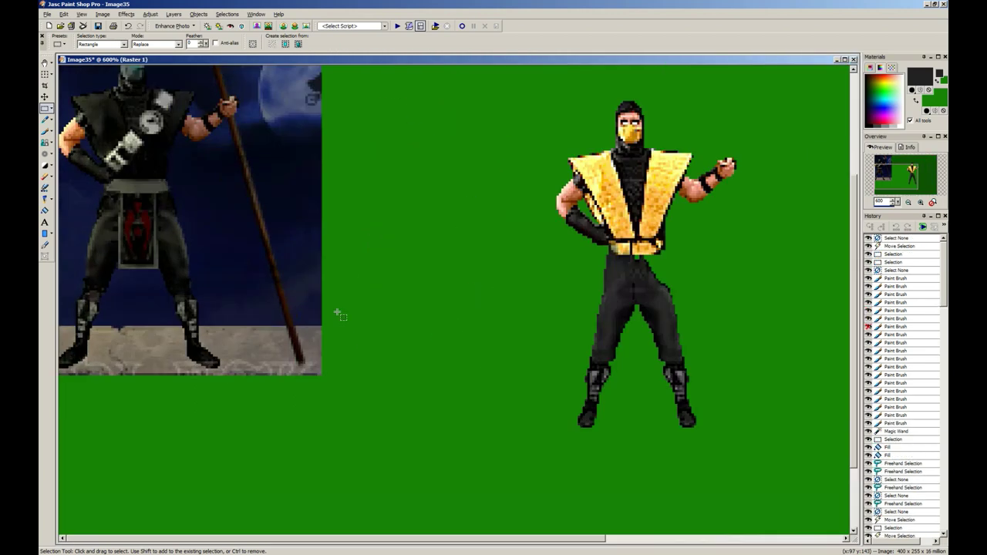
scroll(337, 228, down, 5)
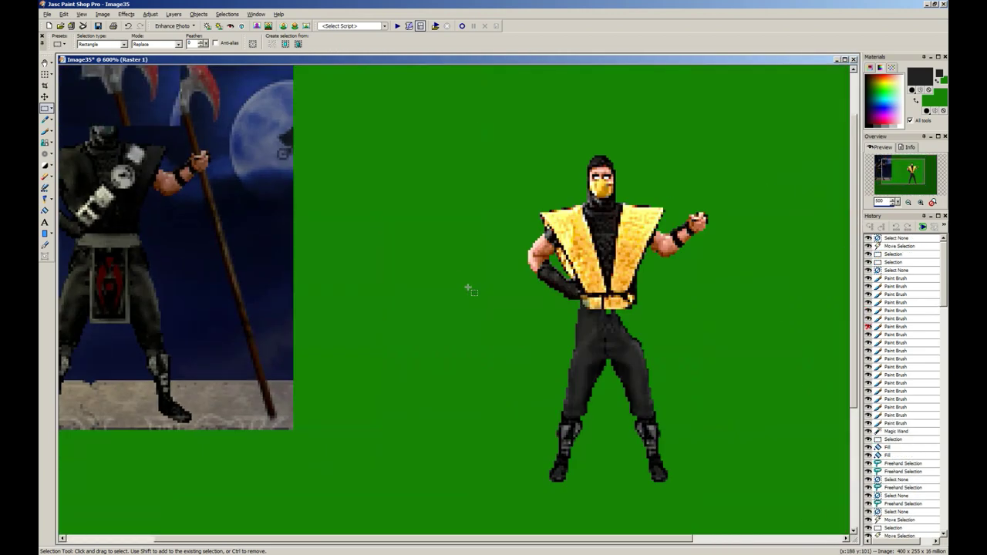
scroll(287, 277, up, 5)
drag(298, 411, 204, 234)
key(ctrl+c)
scroll(308, 262, down, 5)
scroll(401, 285, up, 4)
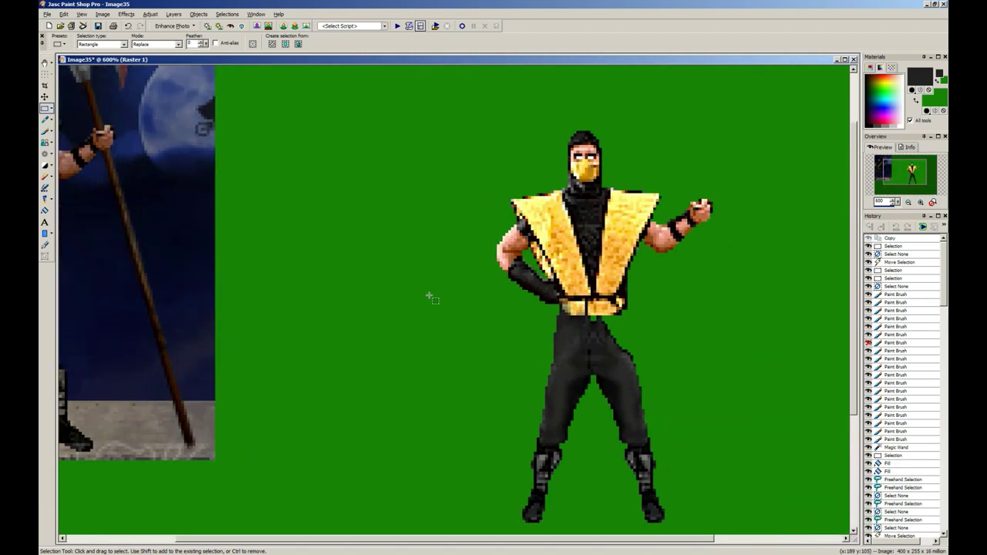
key(ctrl+e)
click(545, 302)
Step: Try to outline the reference fighter's loincloth up close with a rectangular selection
scroll(327, 306, down, 3)
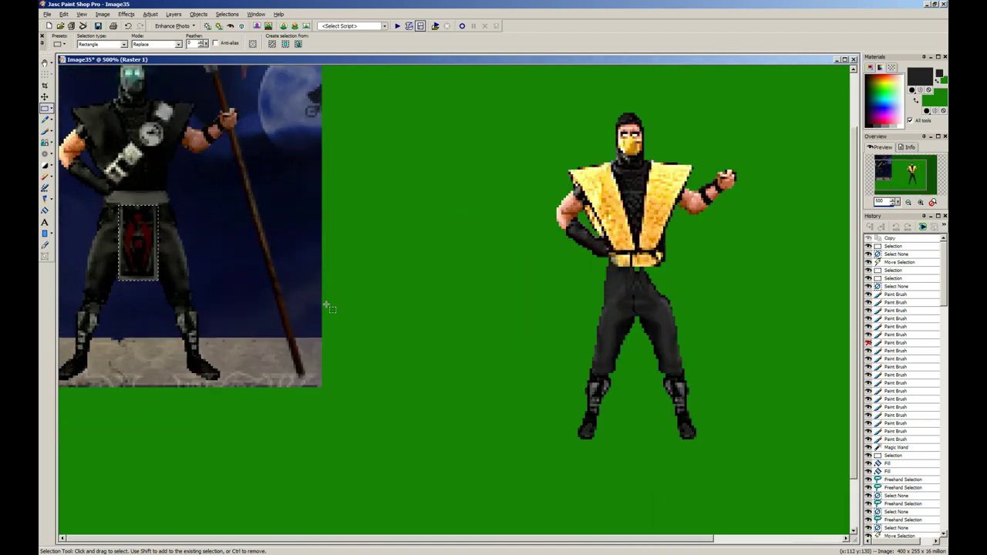
scroll(337, 304, up, 4)
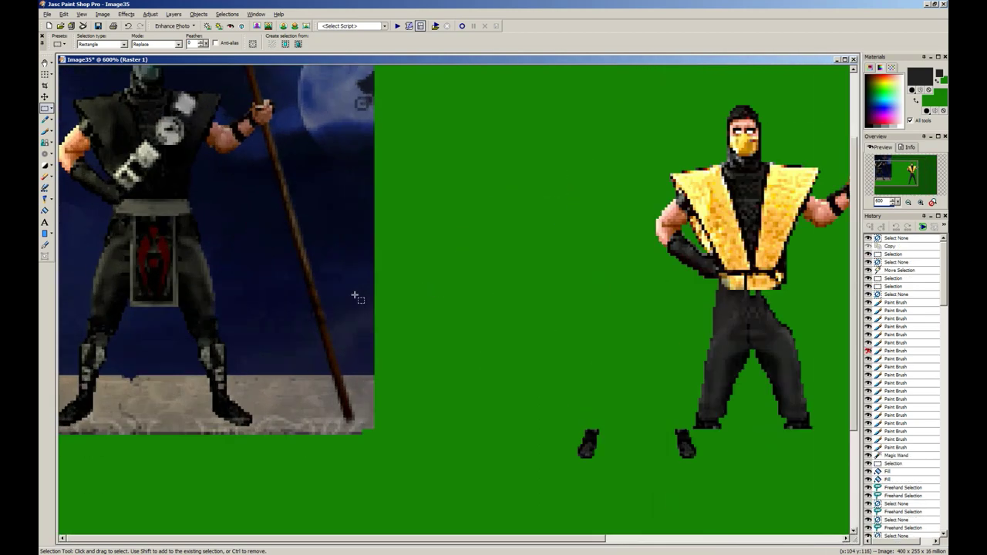
scroll(352, 301, up, 1)
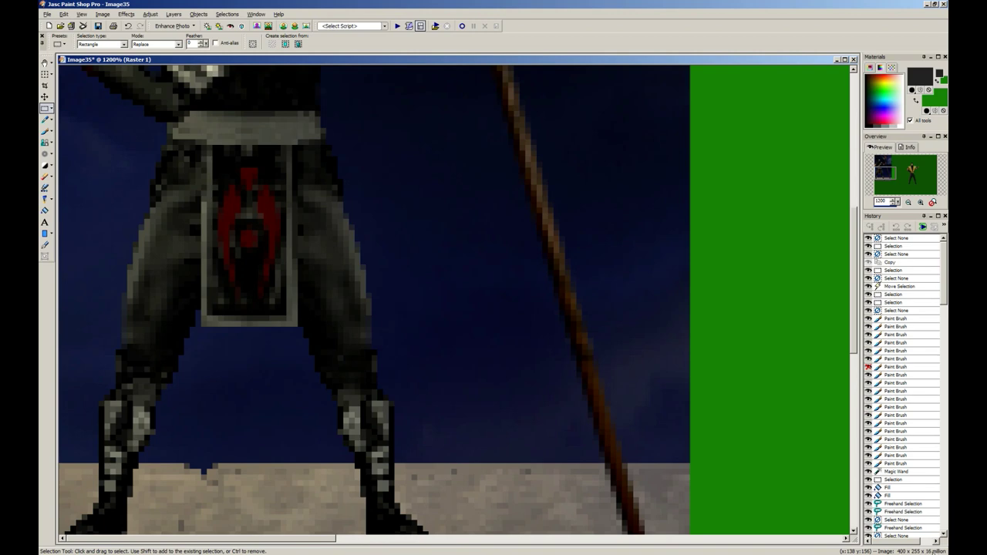
scroll(505, 320, down, 3)
scroll(348, 293, up, 2)
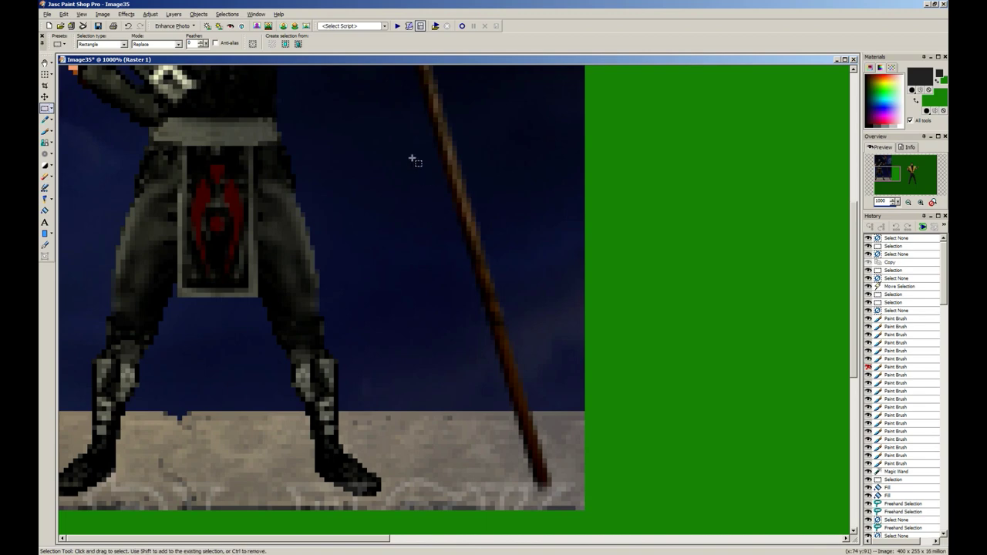
drag(414, 160, 702, 423)
click(231, 203)
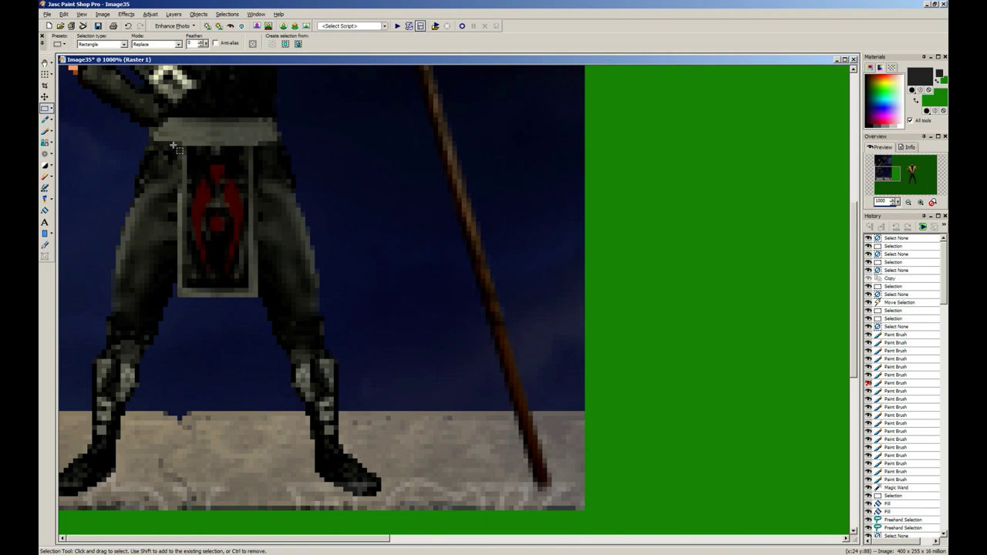
mouse_move(174, 144)
mouse_down()
mouse_move(256, 258)
mouse_move(262, 295)
mouse_move(179, 148)
mouse_up()
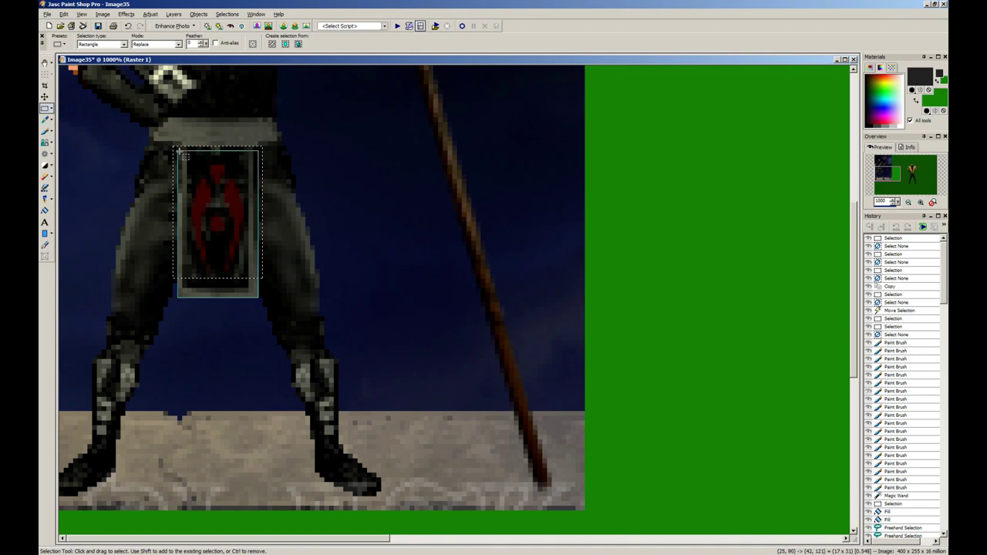
drag(180, 148, 179, 148)
right_click(179, 148)
Step: Frame the reference loincloth with a rectangular selection and shift only the selection outline onto the green area between the figures
scroll(488, 255, down, 4)
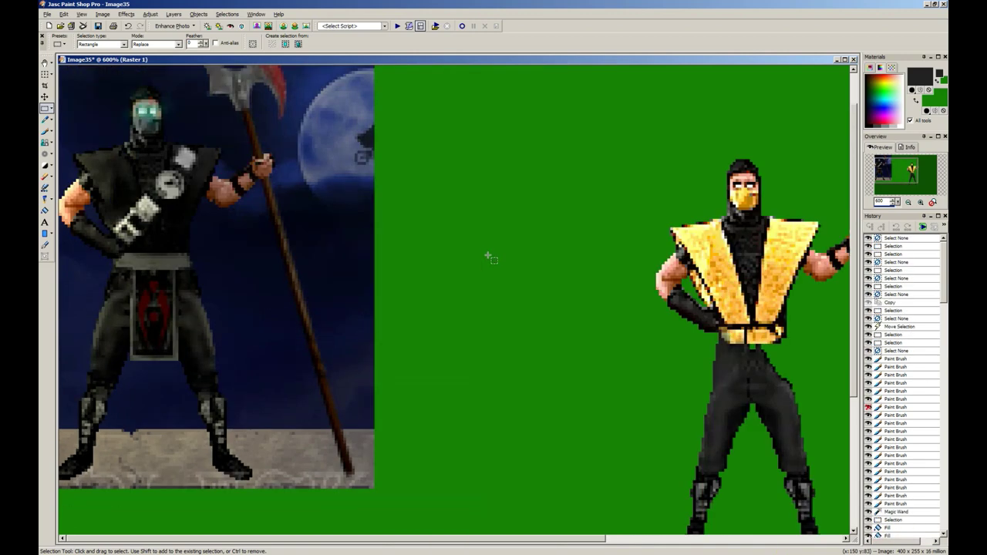
scroll(518, 315, up, 2)
scroll(245, 284, down, 2)
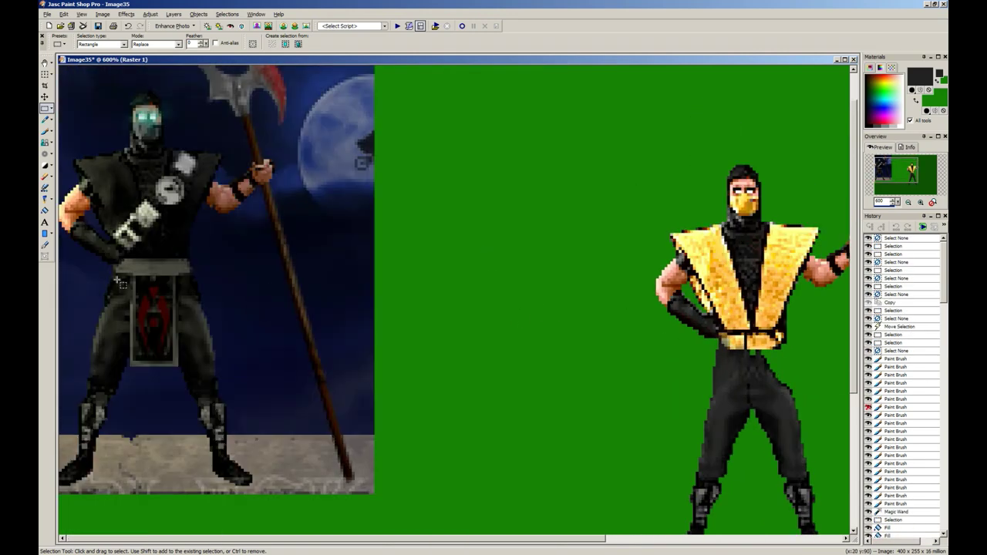
drag(131, 279, 178, 353)
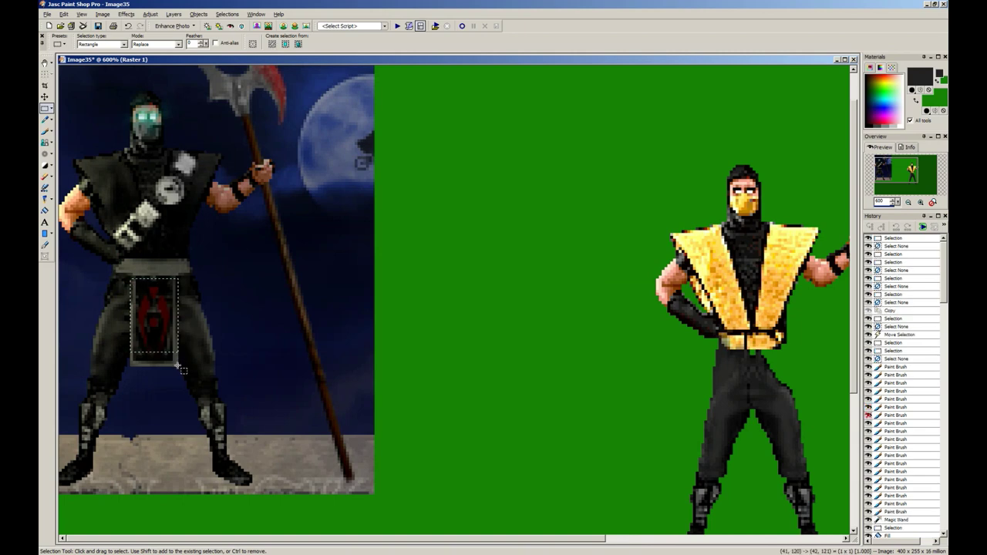
drag(143, 286, 546, 345)
Step: Fill the loincloth-sized selection with the dark trouser grey and clear the selection
key(f)
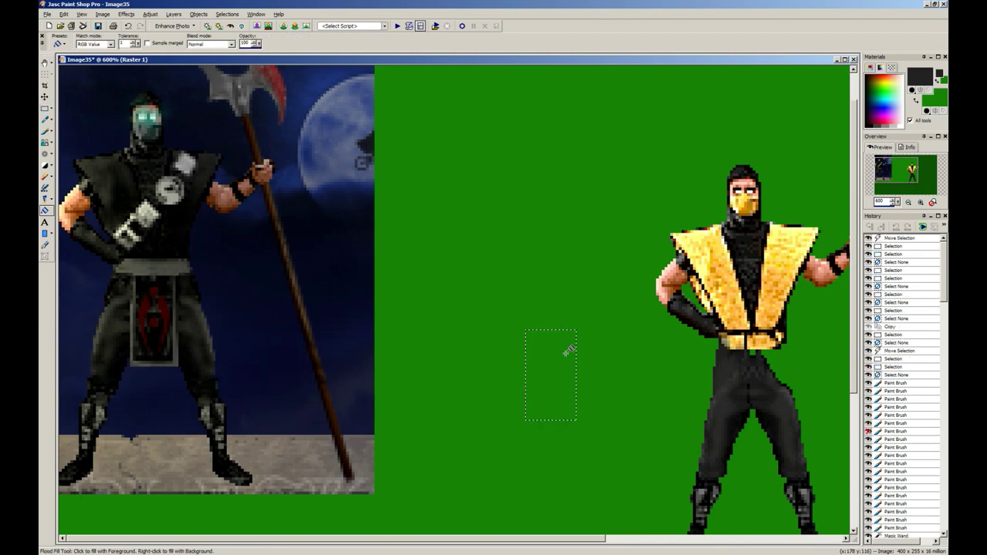
click(566, 354)
key(s)
key(f)
click(555, 358)
key(s)
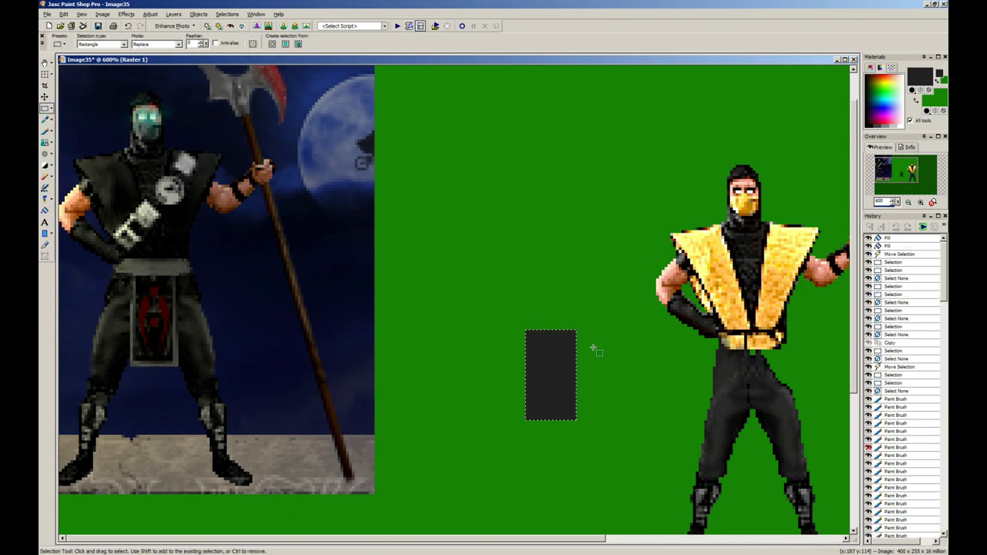
key(ctrl+d)
Step: Sample the border grey from the reference loincloth and fill a narrow frame along the dark rectangle's two sides and lower edge
key(b)
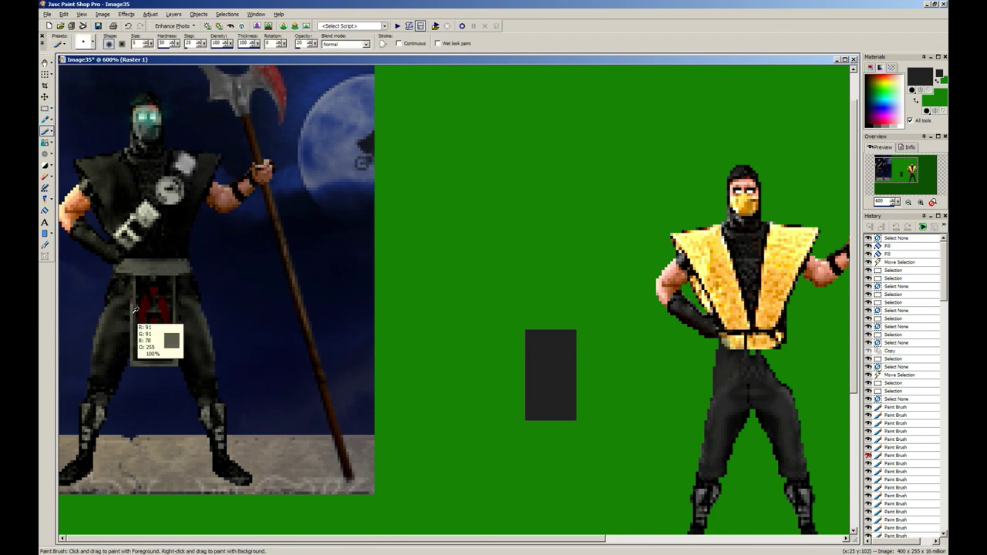
ctrl+click(135, 309)
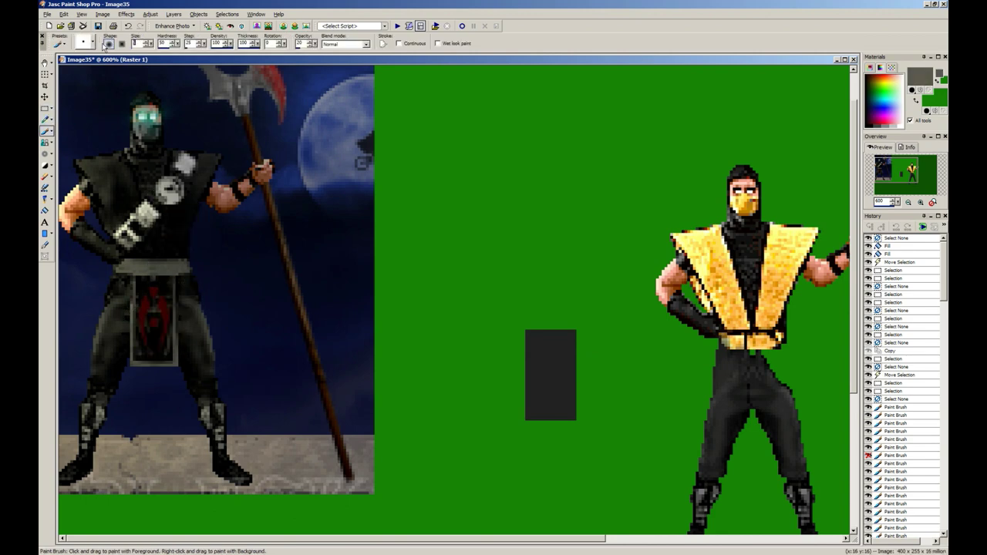
click(44, 108)
scroll(566, 375, up, 2)
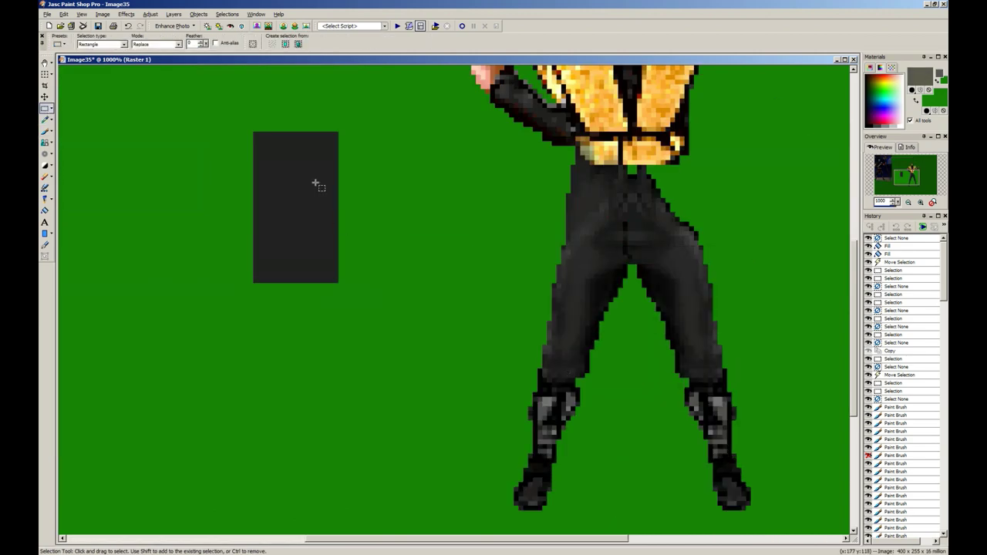
drag(254, 132, 336, 281)
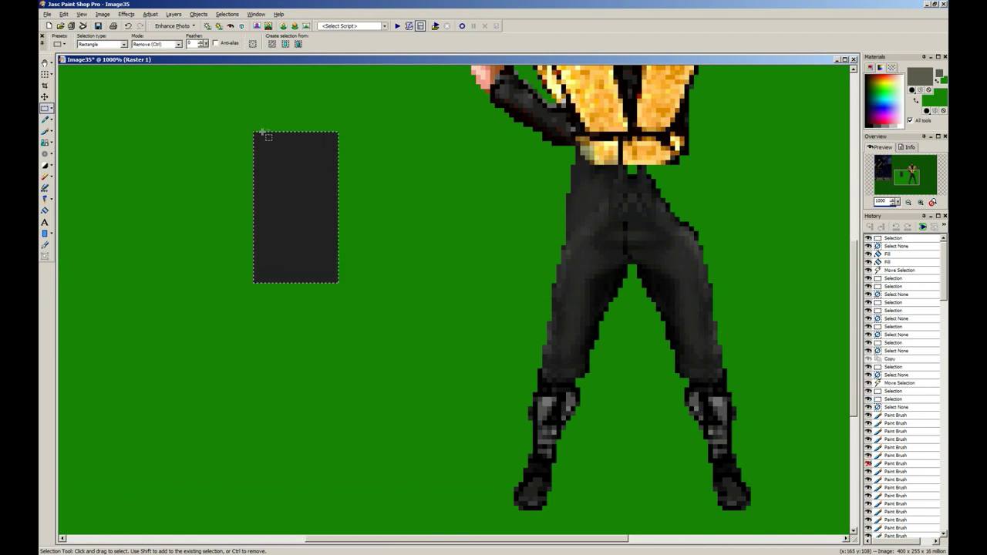
drag(263, 132, 329, 272)
key(f)
click(336, 204)
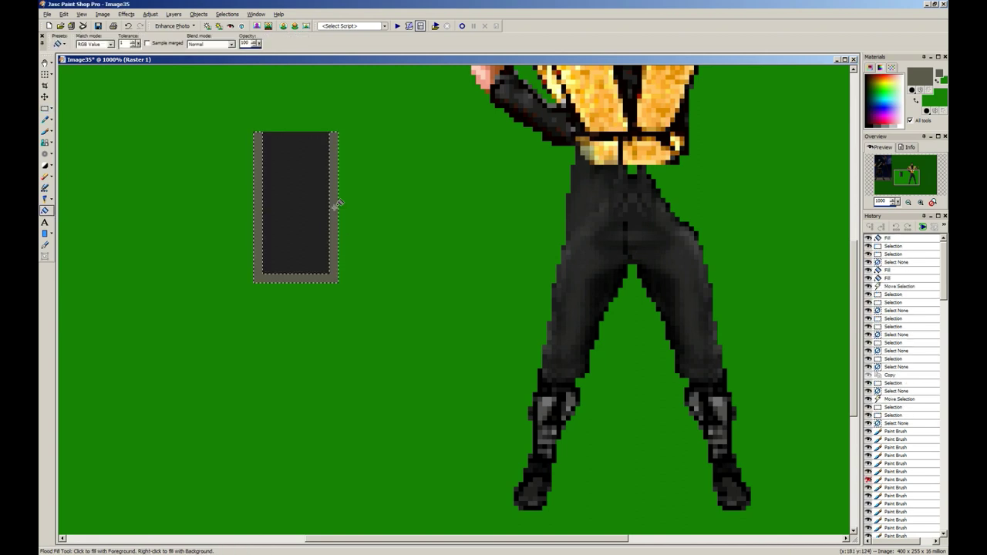
Step: Shade the loincloth's grey border with soft dark brush strokes along its sides and lower edge, and clear the selection
key(s)
key(ctrl+d)
drag(260, 133, 329, 275)
key(b)
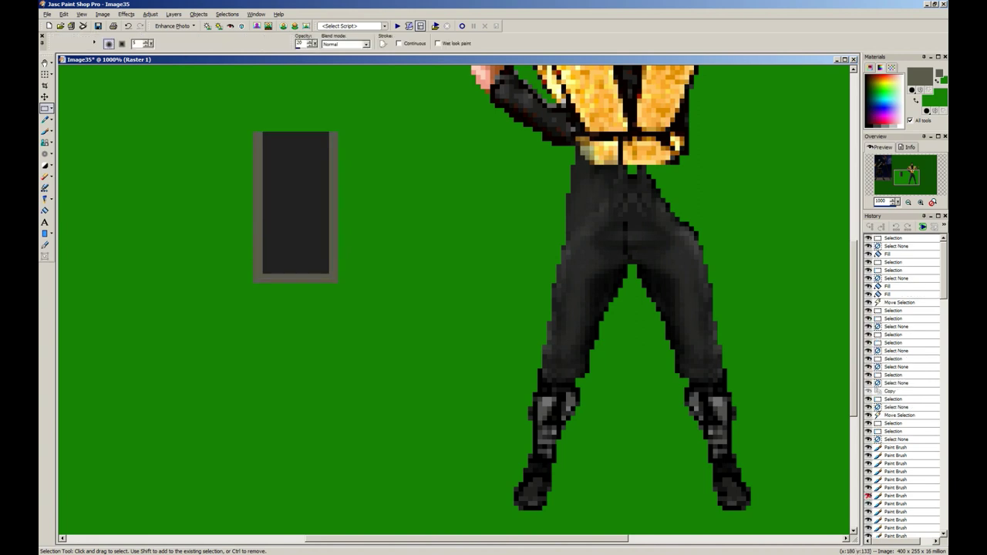
drag(258, 127, 261, 202)
key(ctrl+z)
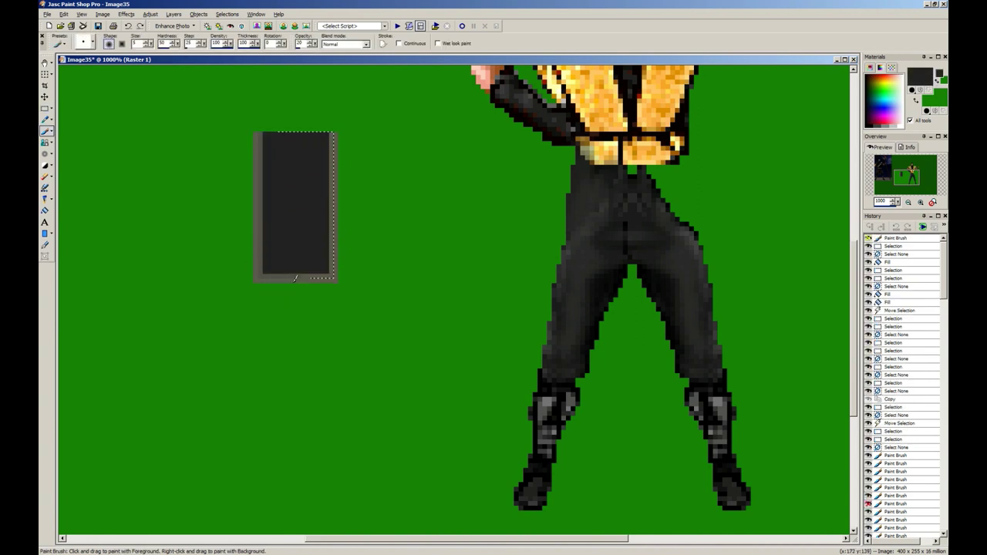
mouse_move(294, 279)
mouse_down()
mouse_move(330, 120)
mouse_move(328, 270)
mouse_move(260, 144)
mouse_move(256, 120)
mouse_up()
drag(256, 120, 260, 263)
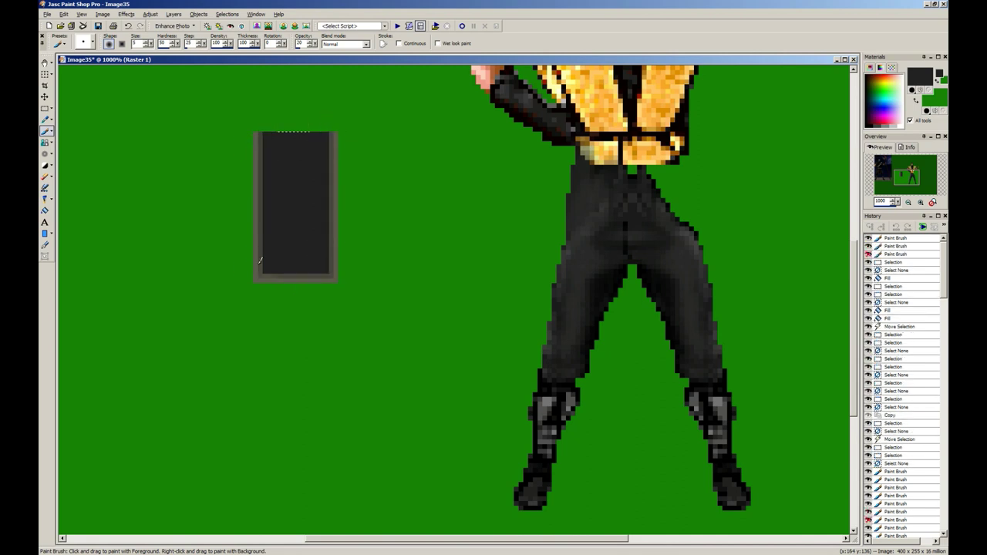
mouse_move(336, 208)
mouse_down()
mouse_move(336, 133)
mouse_move(341, 202)
mouse_up()
drag(274, 160, 270, 127)
drag(270, 127, 268, 268)
key(s)
click(409, 302)
Step: Fill the centre of the new loincloth panel with black
scroll(437, 312, down, 8)
scroll(286, 249, down, 2)
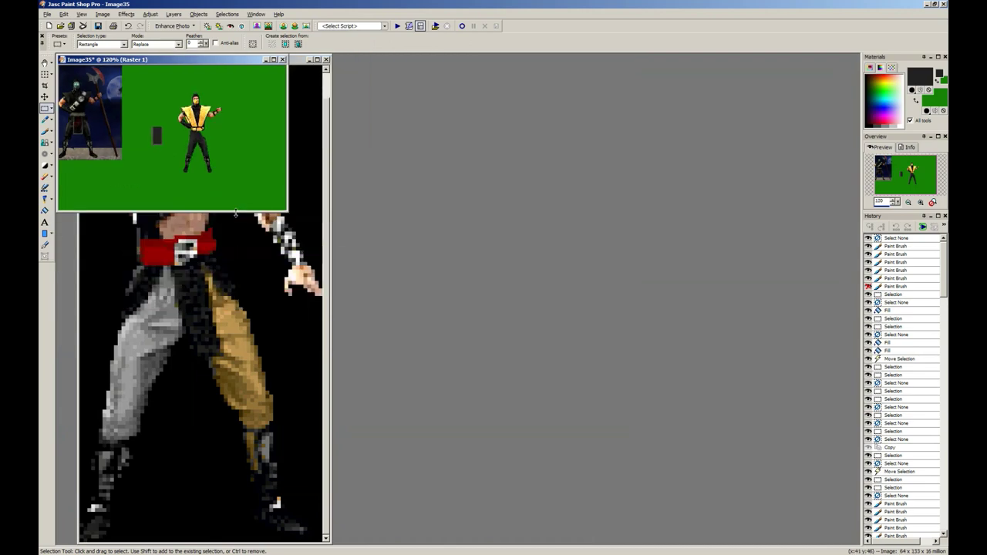
scroll(210, 195, up, 7)
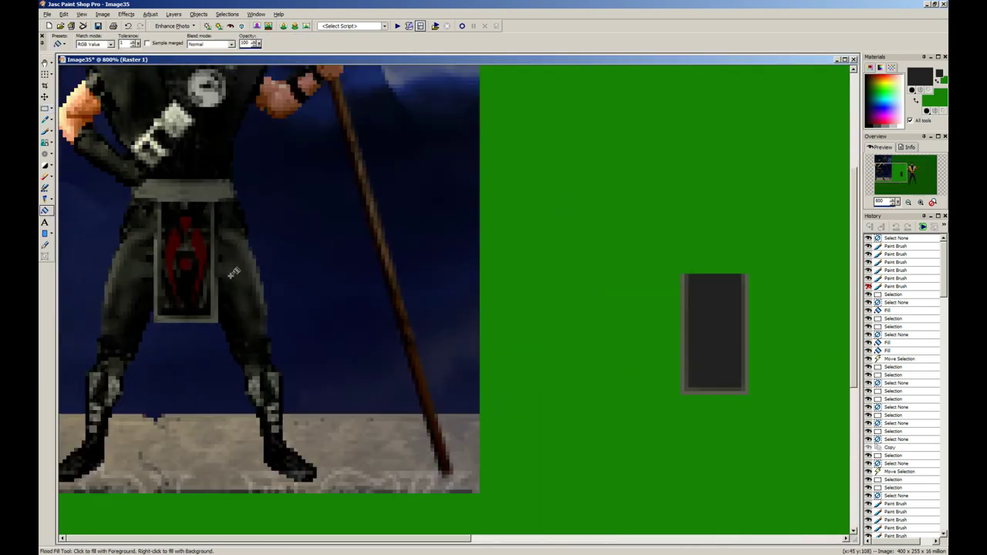
key(f)
click(731, 335)
key(s)
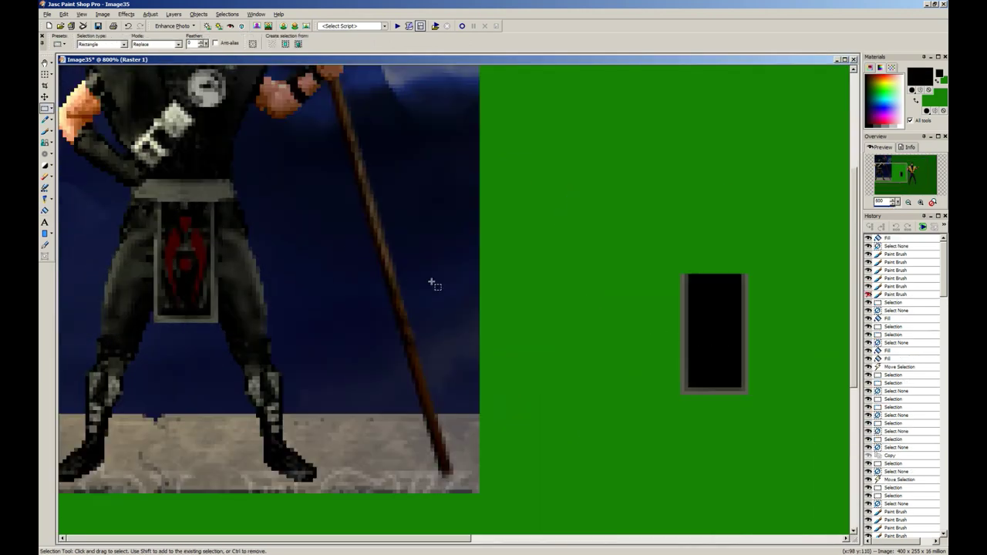
Step: Select the finished loincloth and place it over the yellow fighter's trousers, directly below the belt
scroll(439, 273, down, 5)
drag(197, 157, 241, 217)
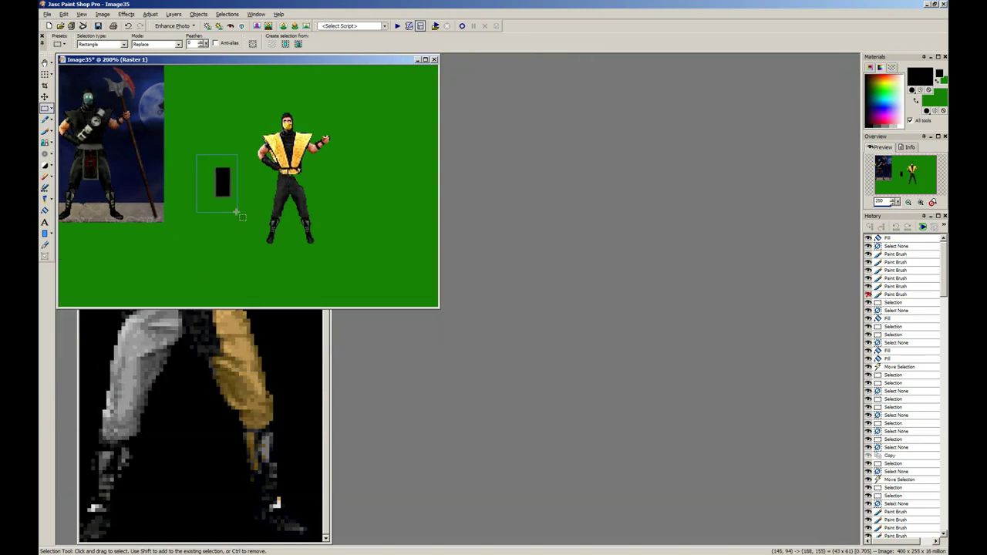
scroll(398, 267, up, 5)
mouse_move(534, 377)
mouse_down()
mouse_move(746, 422)
mouse_move(792, 411)
mouse_up()
key(ctrl+d)
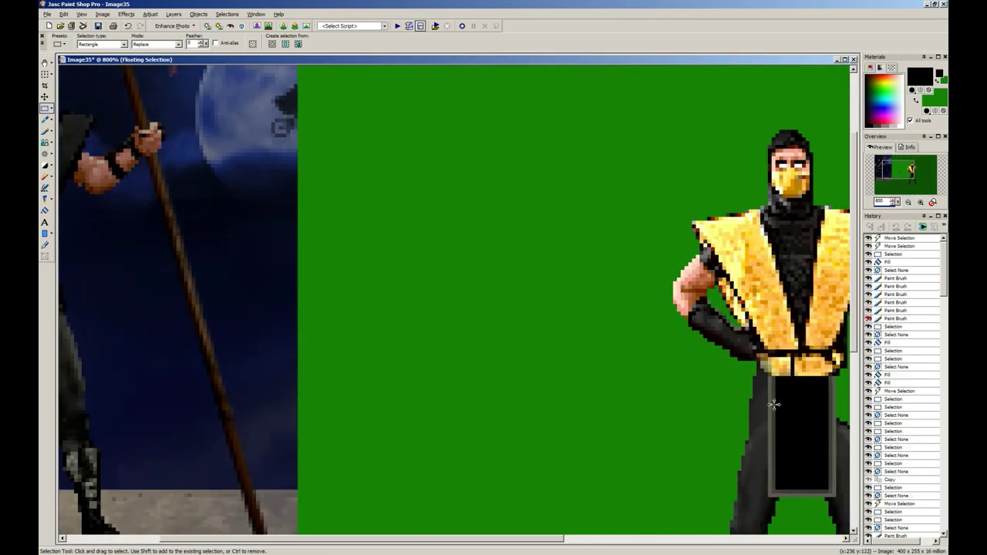
Step: Frame the loincloth on the fighter and shift it aside onto the green area between the figures
scroll(594, 361, down, 3)
scroll(368, 256, up, 1)
scroll(359, 253, down, 1)
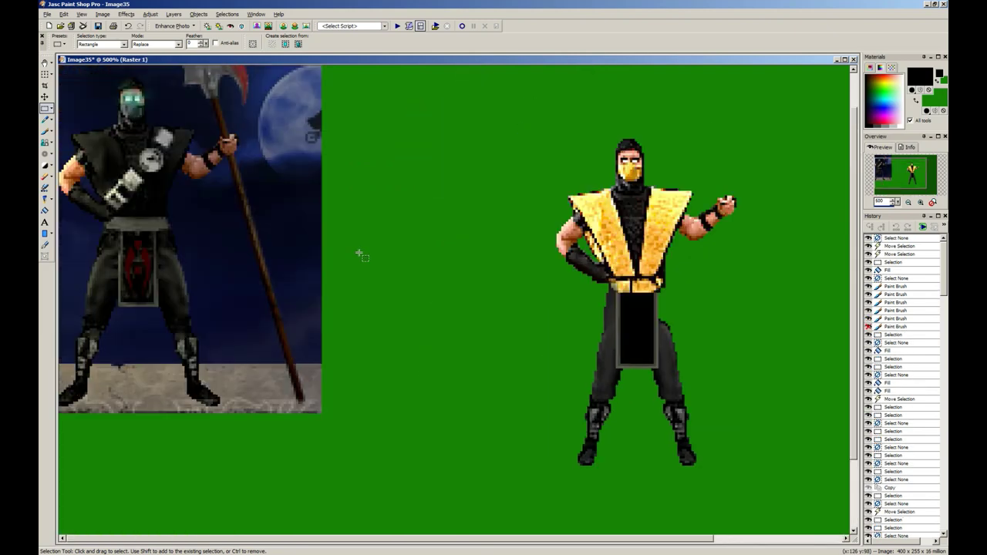
scroll(476, 322, down, 5)
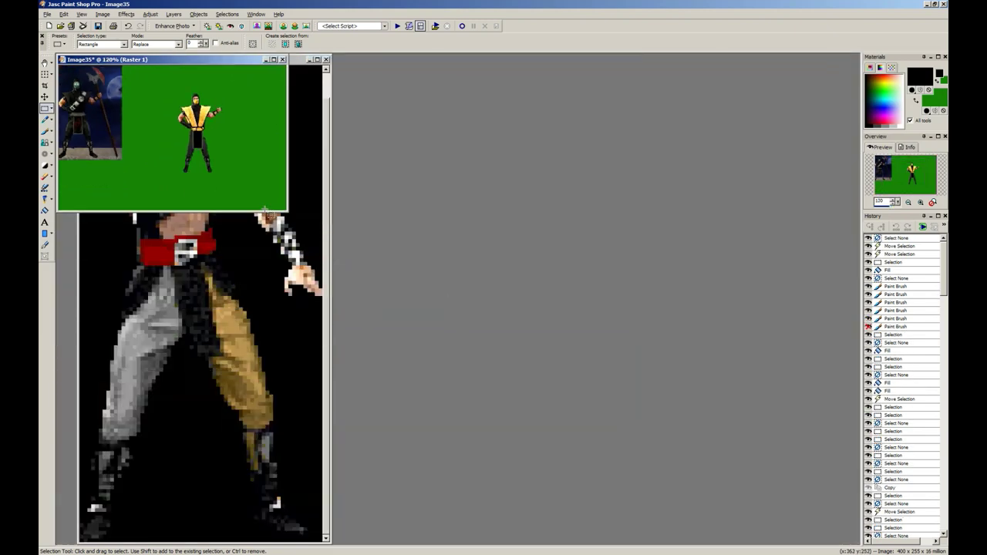
scroll(238, 197, up, 4)
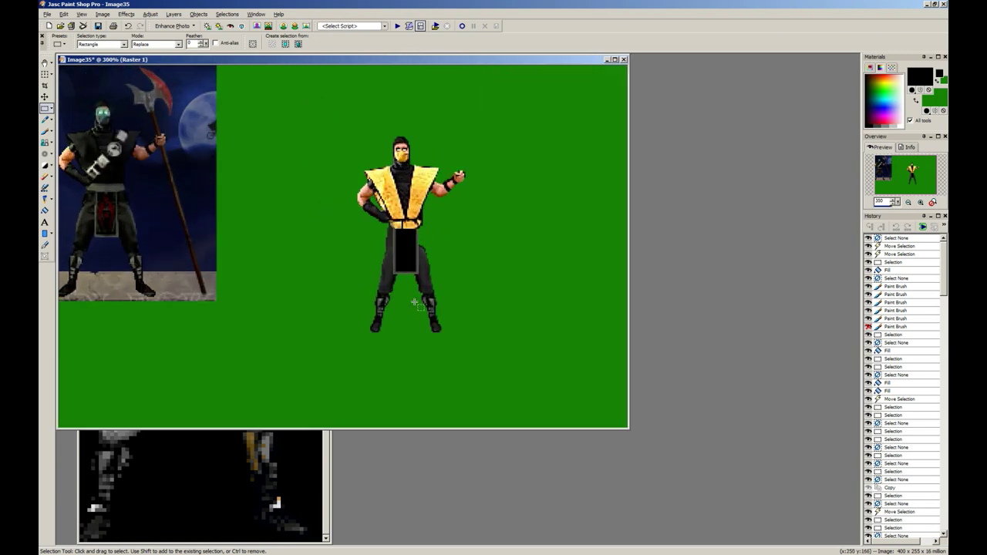
scroll(414, 302, up, 3)
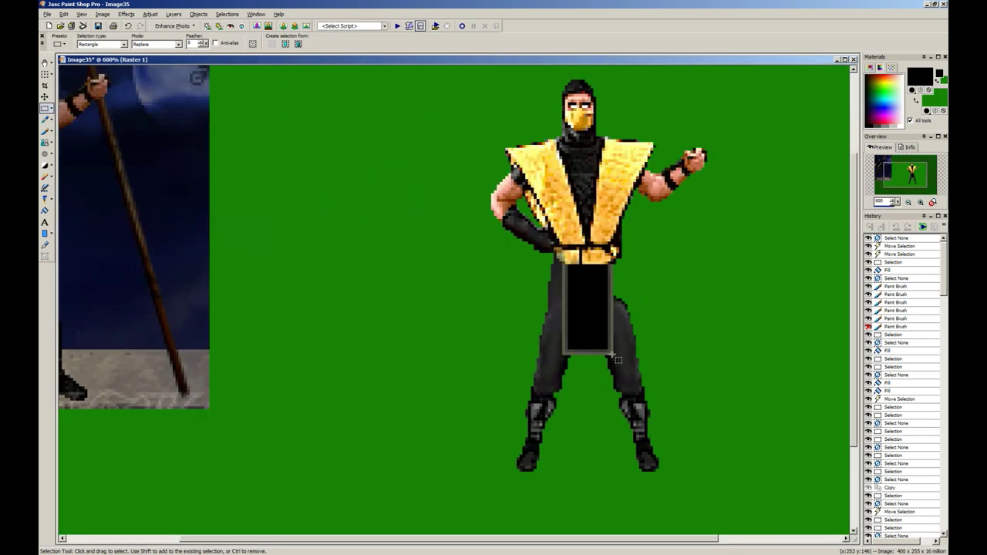
drag(613, 355, 562, 265)
drag(578, 303, 306, 310)
Step: Try to shorten the fighter's legs by raising them slightly, and put the loincloth back below the belt
mouse_move(707, 482)
mouse_down()
mouse_move(458, 334)
mouse_move(431, 292)
mouse_up()
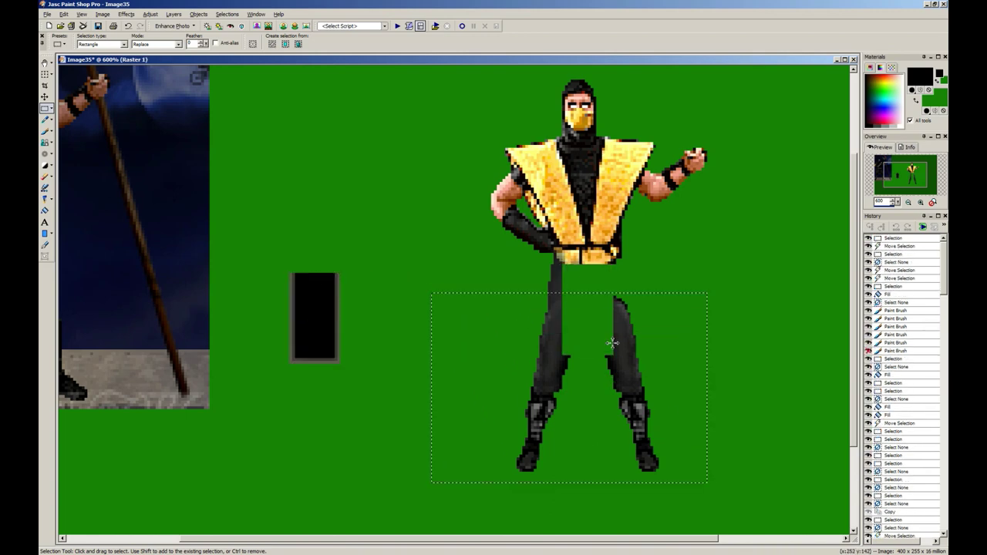
drag(611, 342, 611, 332)
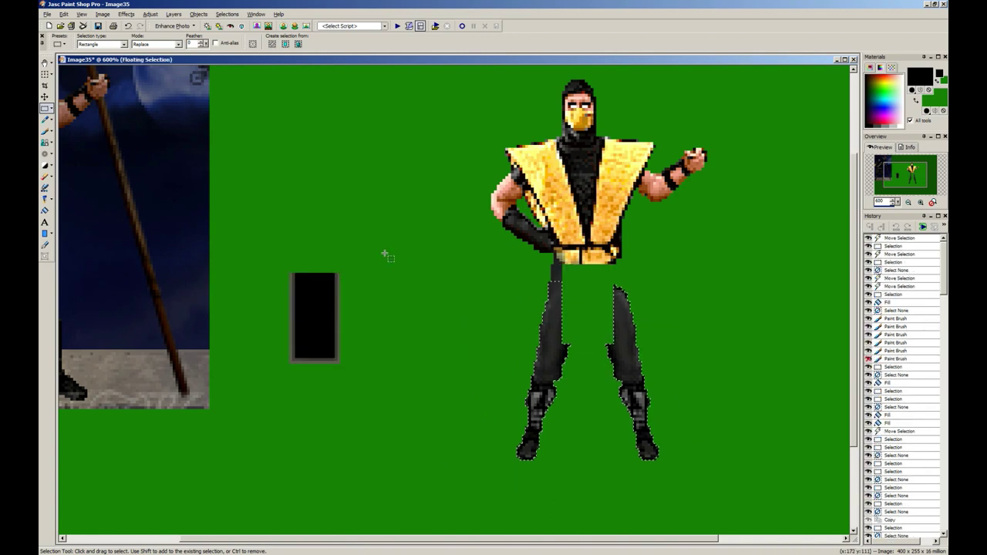
drag(325, 341, 590, 340)
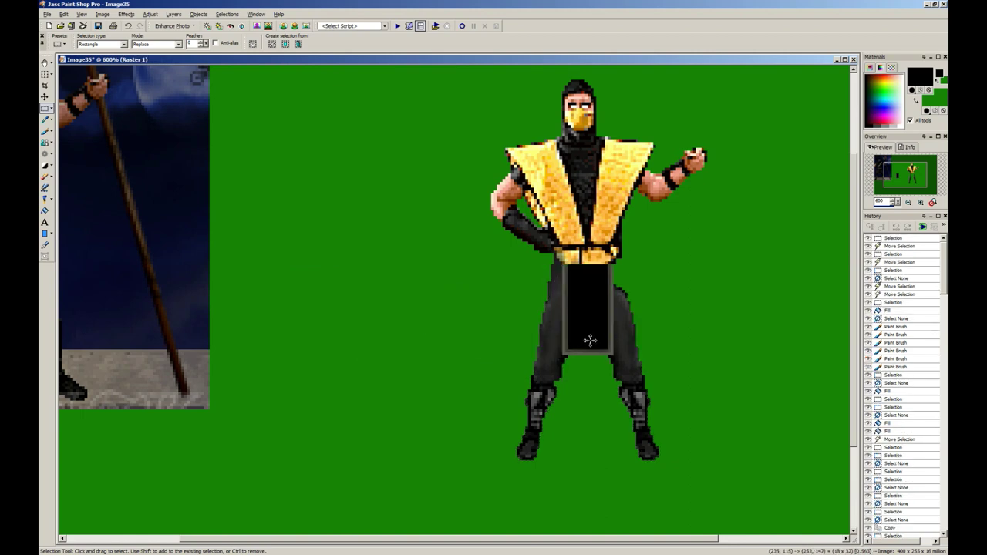
click(397, 293)
Step: Undo the leg shortening and the loincloth moves, and clear the selection
scroll(397, 293, down, 5)
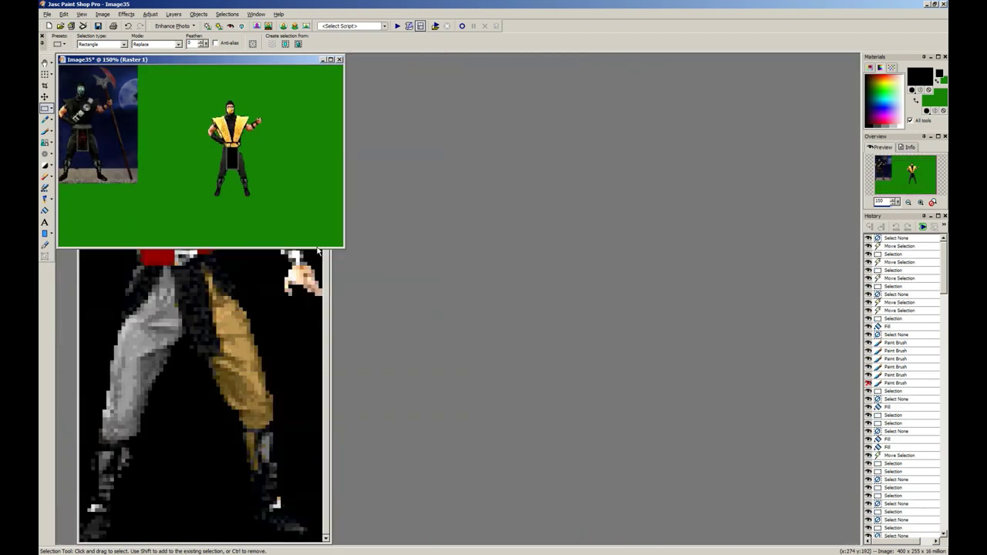
scroll(303, 241, up, 2)
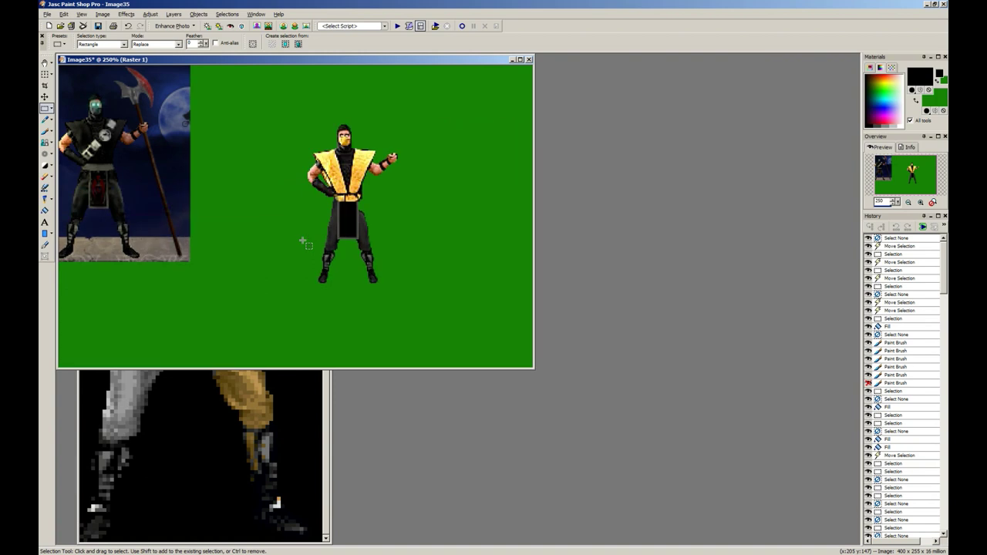
key(ctrl+z)
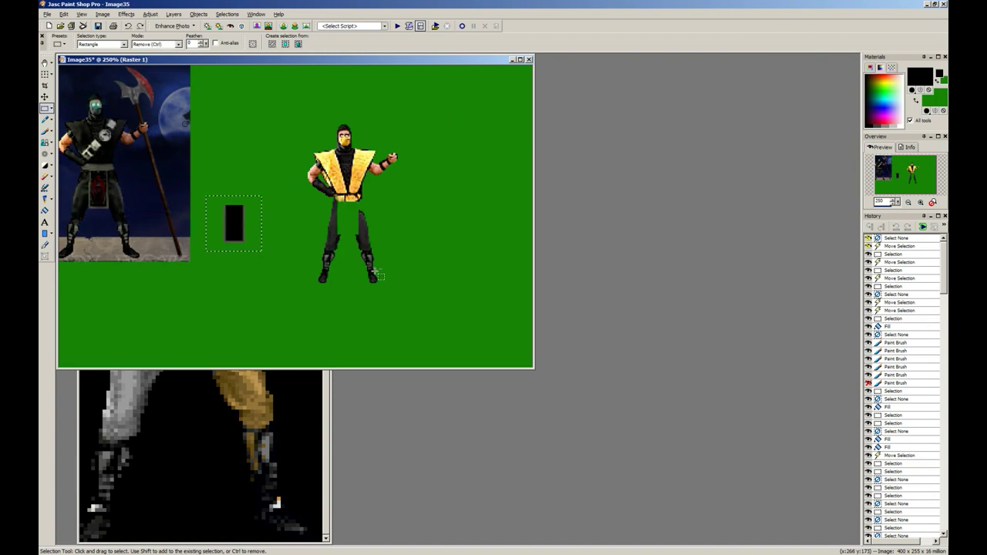
key(ctrl+z)
key(ctrl+z)
click(419, 282)
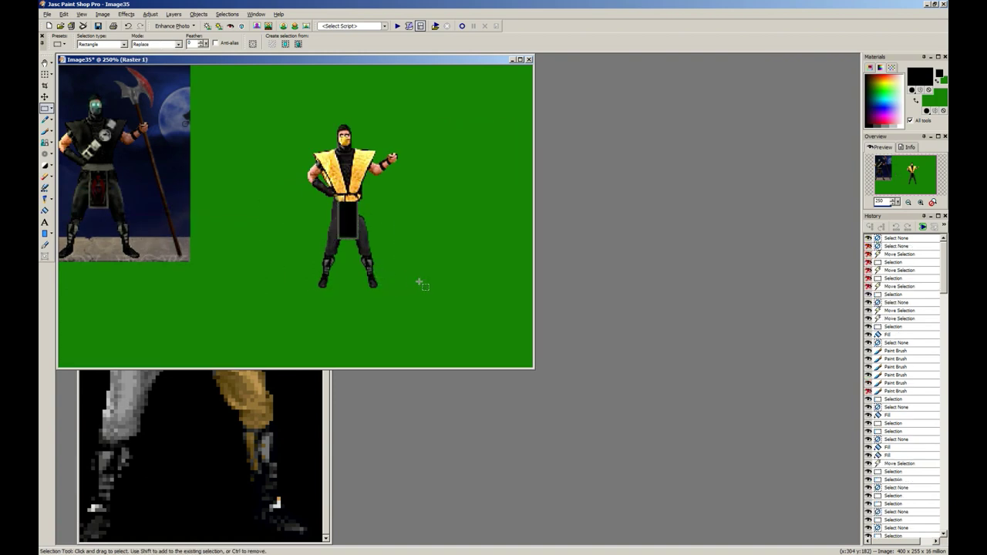
Step: Frame the loincloth on the yellow fighter and move it onto the empty green area beyond the raised arm
scroll(419, 282, up, 2)
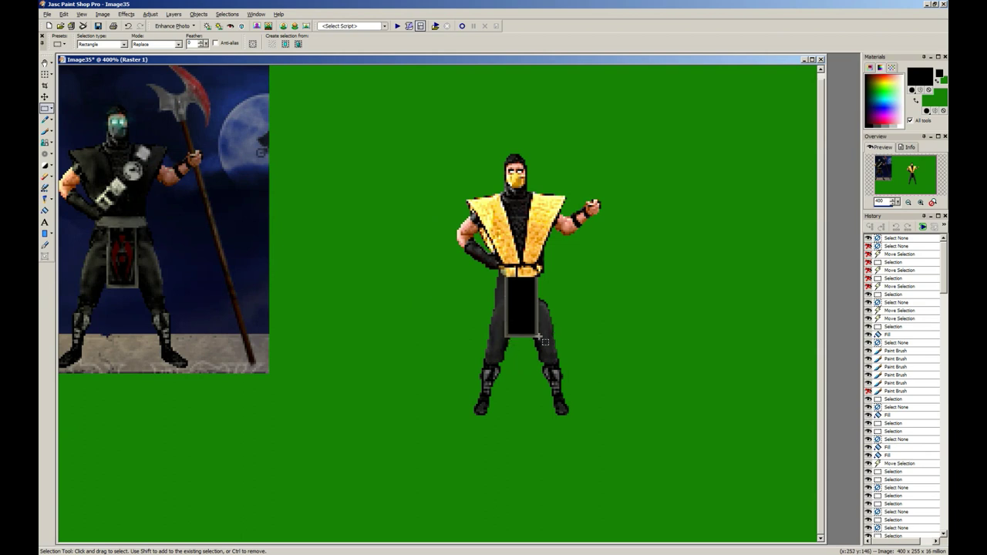
drag(678, 453, 383, 129)
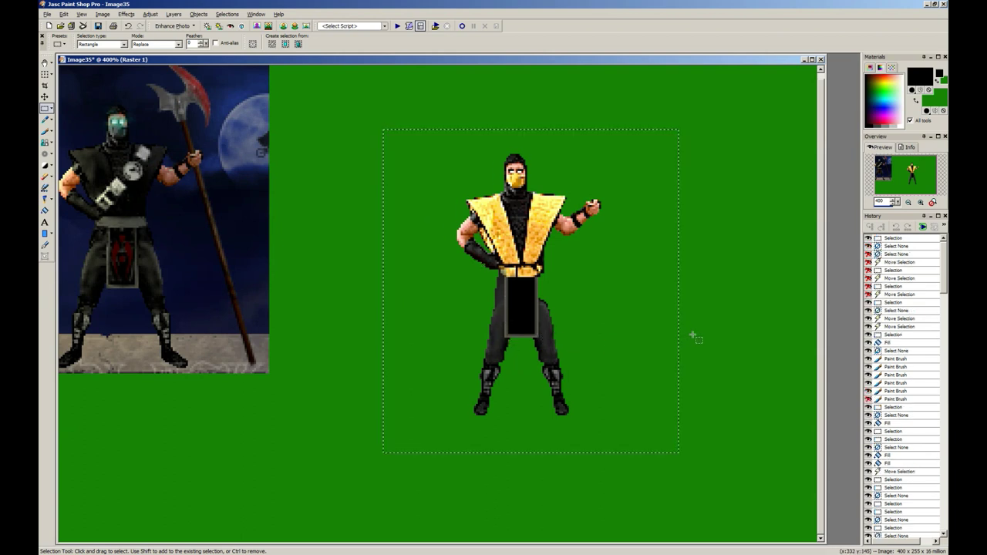
scroll(628, 318, up, 2)
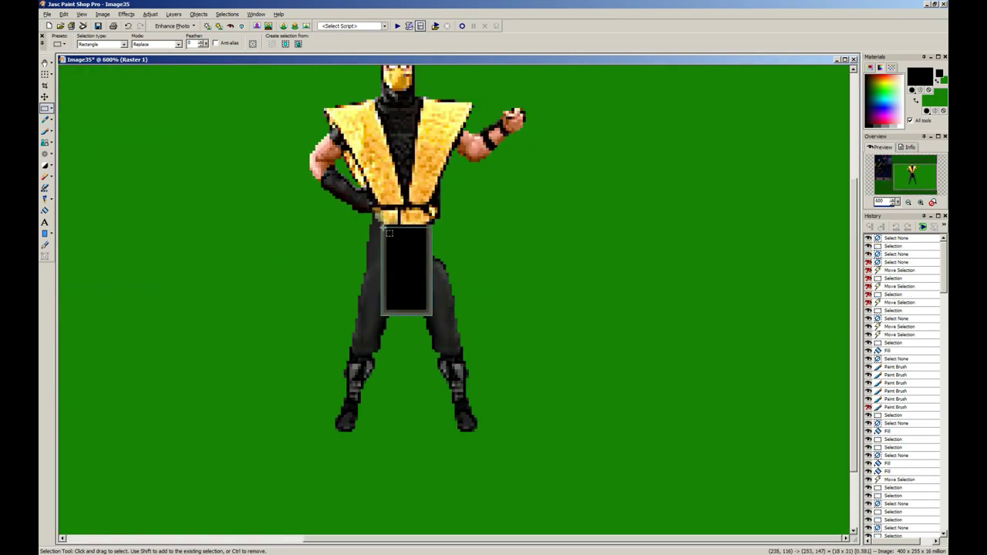
drag(403, 245, 777, 295)
Step: Select the fighter's leg on the raised-arm side and cut it out of the sprite
drag(590, 463, 260, 239)
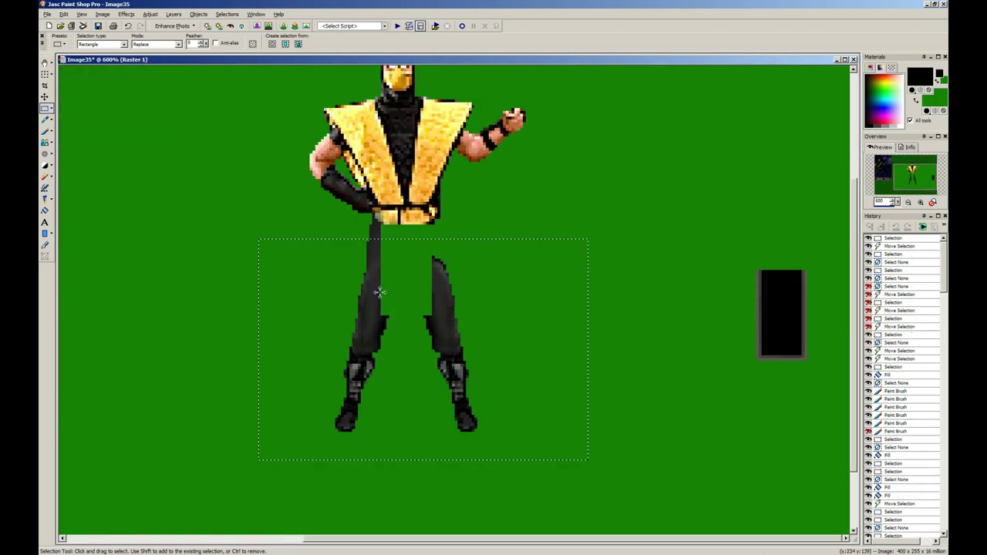
click(409, 236)
drag(416, 249, 588, 475)
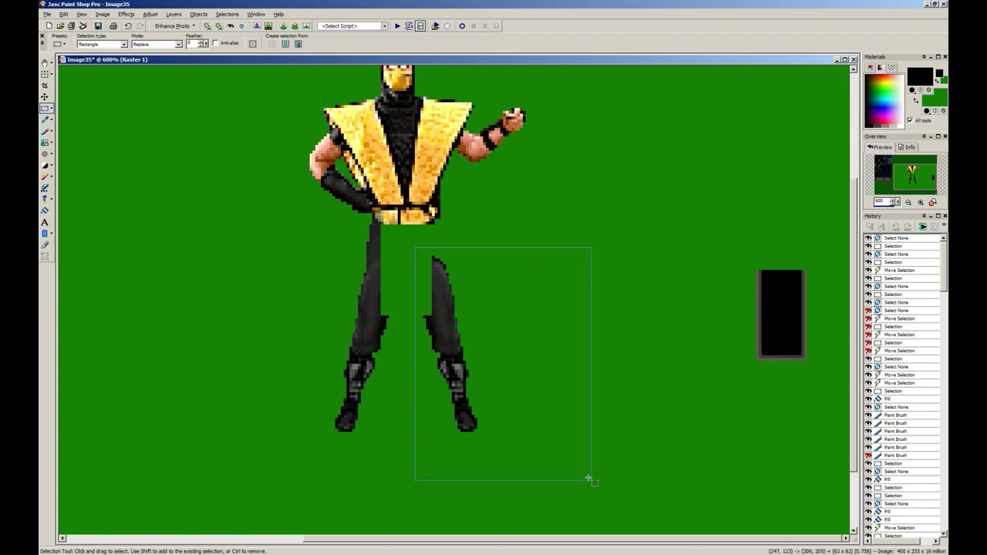
key(ctrl+x)
key(ctrl+x)
key(Return)
click(396, 386)
Step: Try to raise the remaining leg slightly using a rectangular selection
mouse_move(414, 428)
mouse_down()
mouse_move(352, 417)
mouse_move(355, 424)
mouse_up()
click(481, 468)
drag(485, 464, 276, 251)
drag(404, 326, 394, 299)
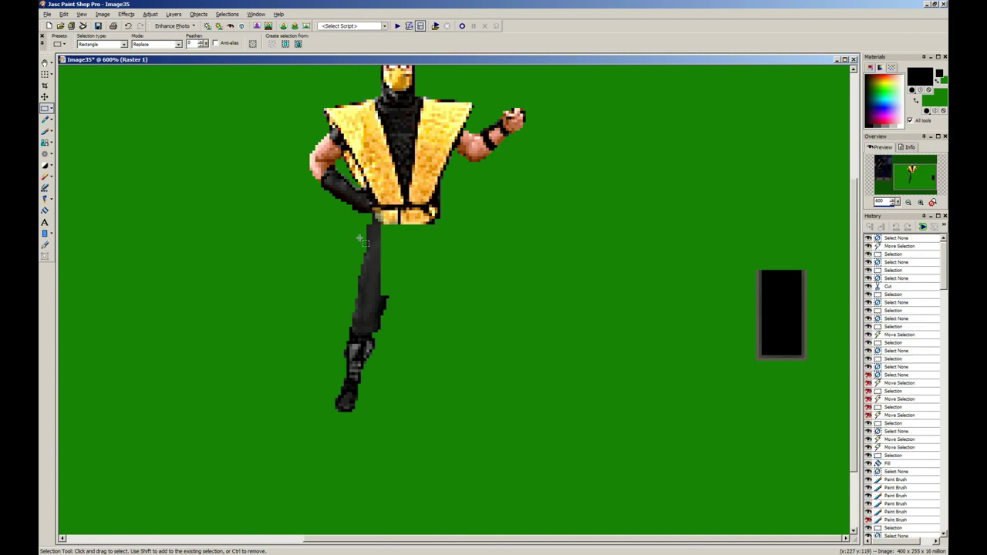
Step: Undo the leg's move, outline the remaining leg with a freehand selection and raise it slightly toward the belt
click(50, 109)
click(62, 120)
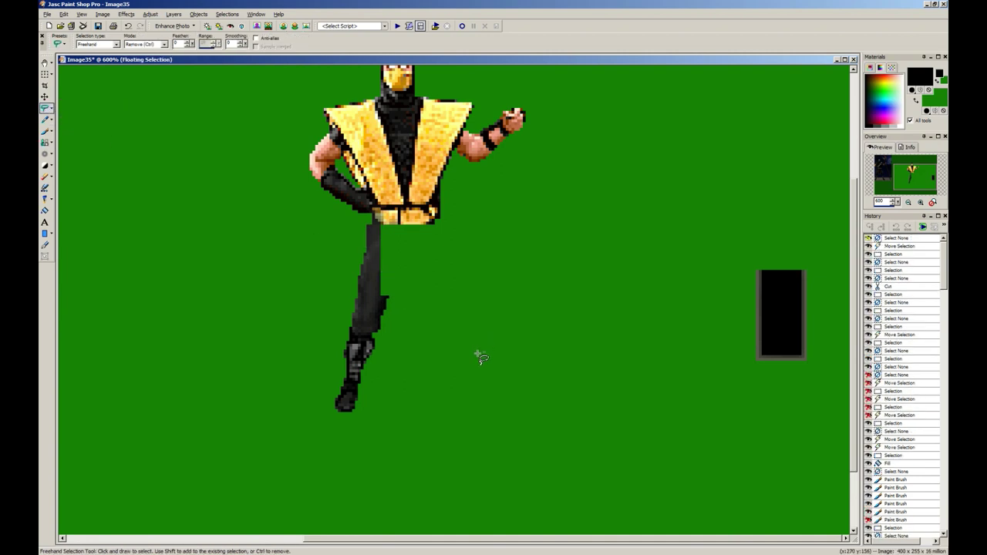
key(ctrl+z)
click(628, 486)
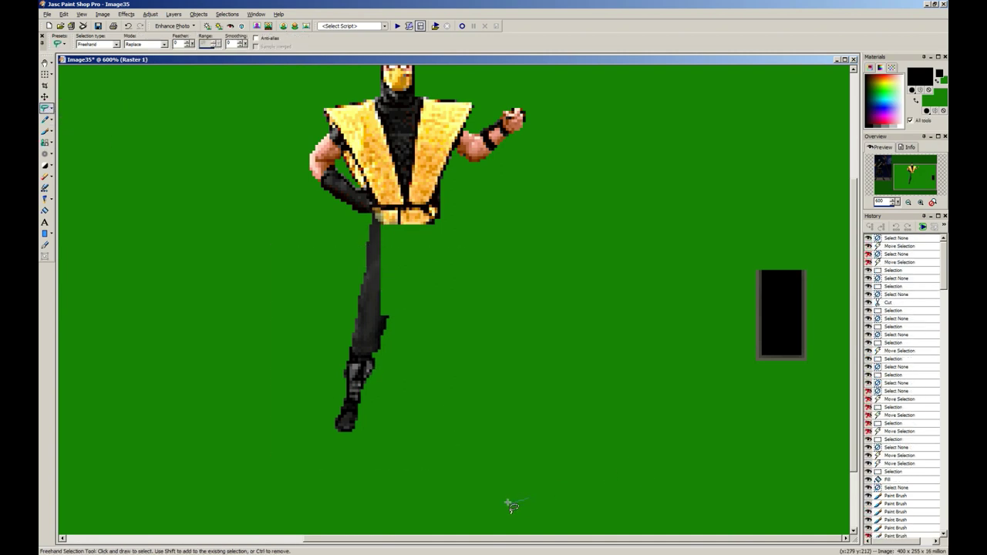
mouse_move(507, 506)
mouse_down()
mouse_move(328, 278)
mouse_move(447, 263)
mouse_up()
drag(380, 262, 377, 228)
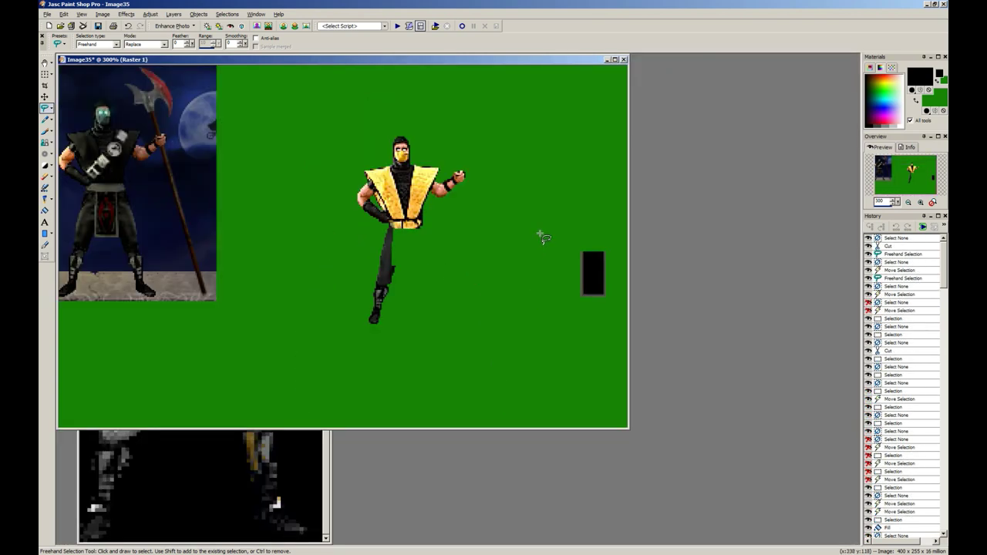
Step: Move the loincloth back onto the fighter, directly below the belt and beside the remaining leg
key(s)
drag(568, 240, 435, 295)
right_click(482, 311)
Step: Fill the green gap between the remaining leg and the loincloth with dark grey sampled from the trousers
scroll(419, 277, up, 7)
key(f)
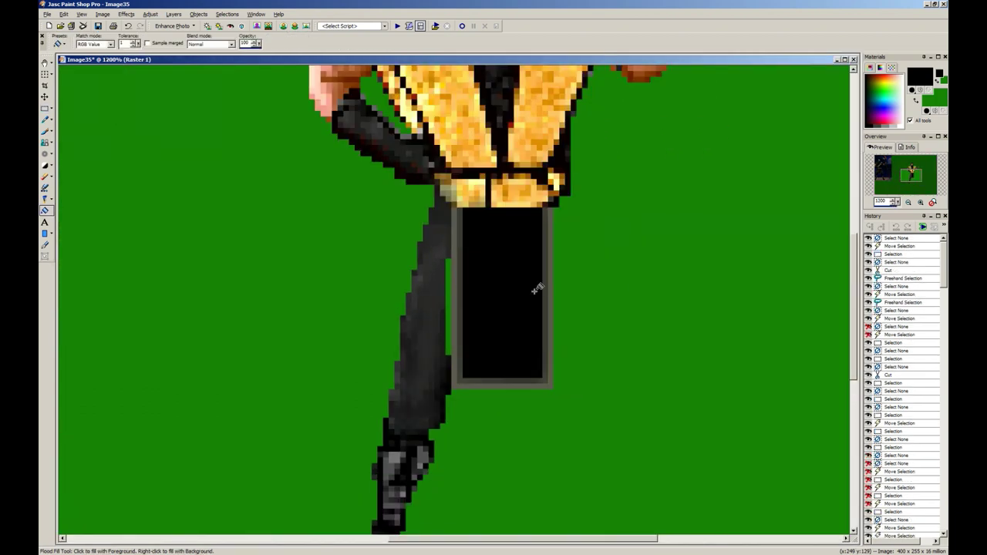
ctrl+click(445, 279)
click(447, 287)
key(s)
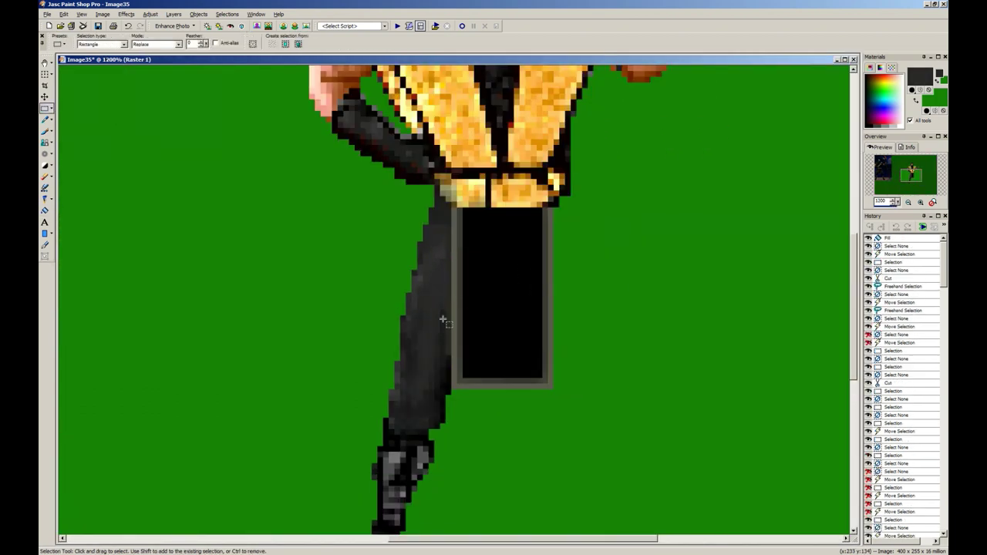
Step: Copy a narrow strip of the trouser leg and paste it along the leg's edge beside the loincloth
drag(442, 311, 443, 354)
key(ctrl+c)
key(ctrl+e)
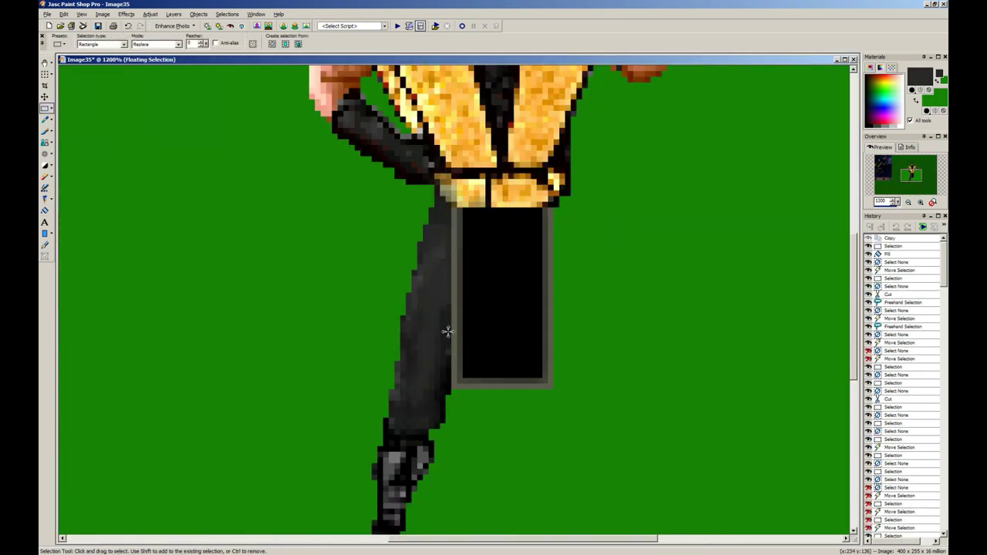
click(448, 316)
right_click(448, 316)
key(ctrl+e)
click(448, 317)
right_click(494, 316)
scroll(457, 297, down, 9)
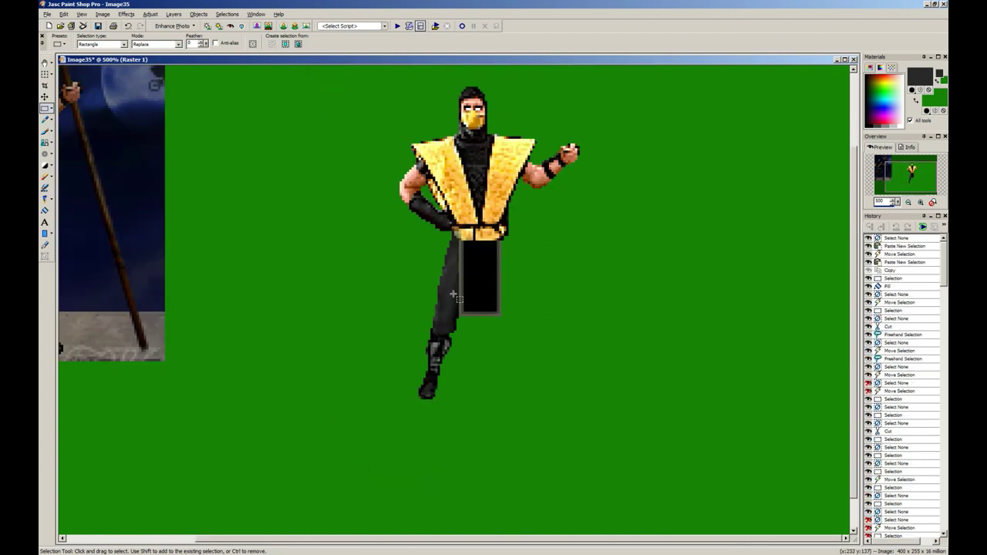
scroll(167, 99, down, 1)
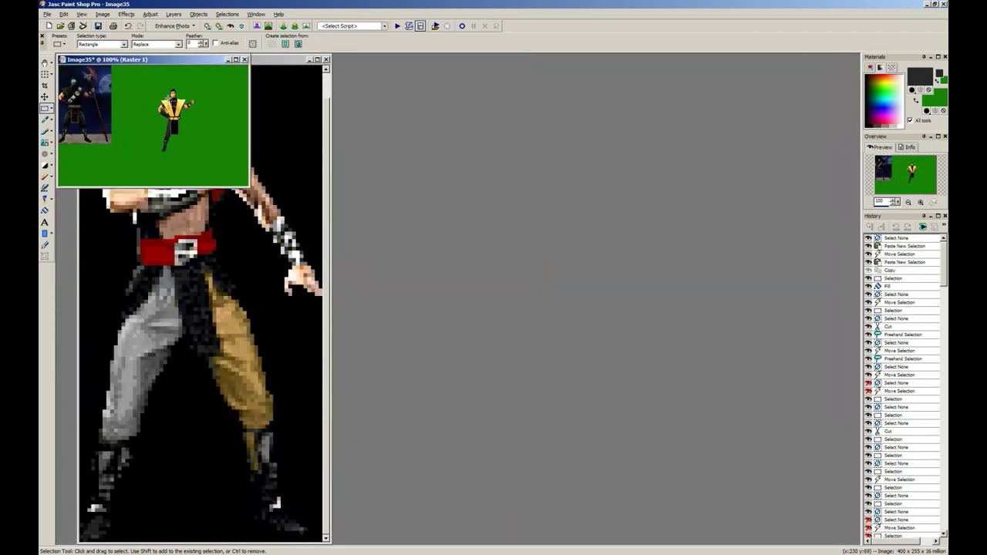
scroll(217, 172, up, 2)
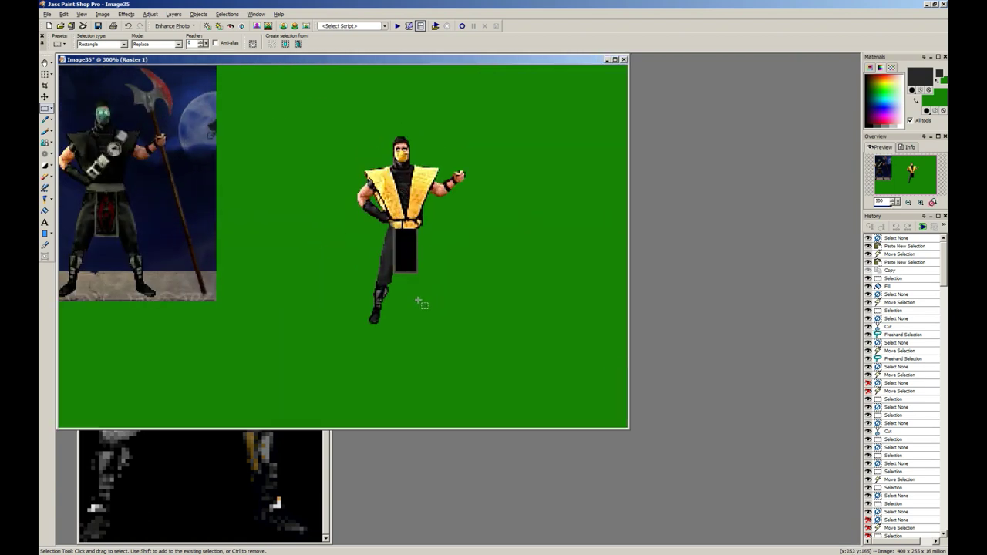
scroll(425, 324, up, 5)
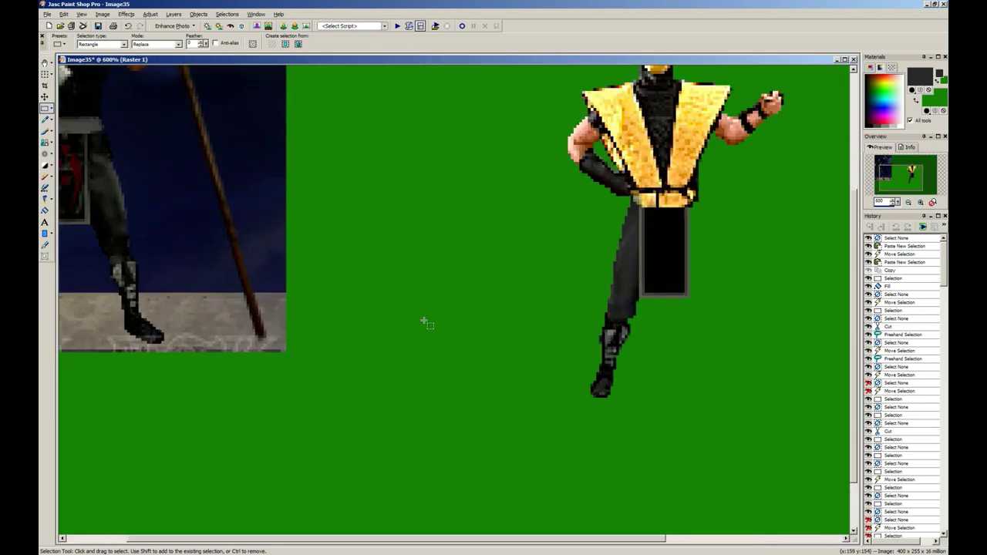
Step: Try to mirror the boot's shin section horizontally beneath the trouser leg
drag(481, 289, 369, 368)
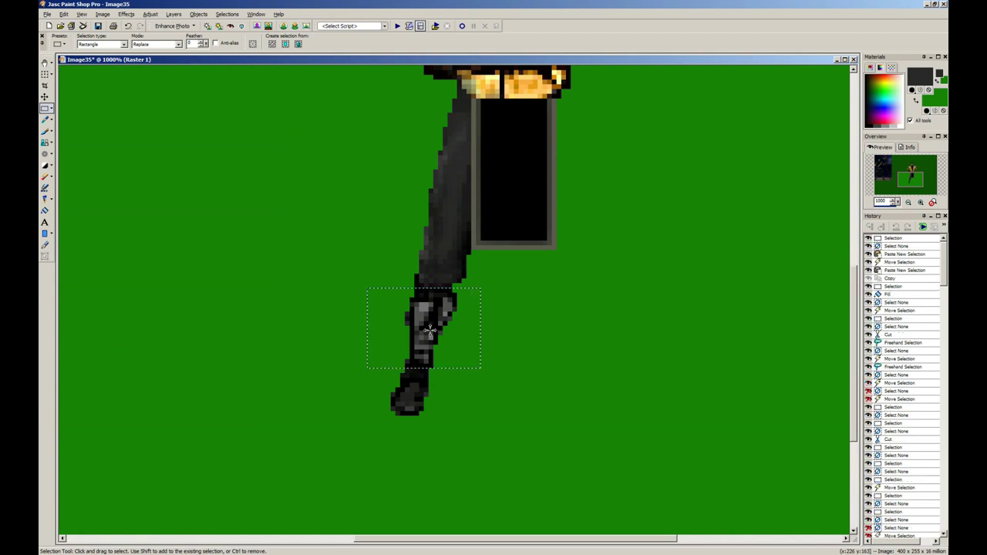
drag(430, 329, 435, 324)
key(ctrl+m)
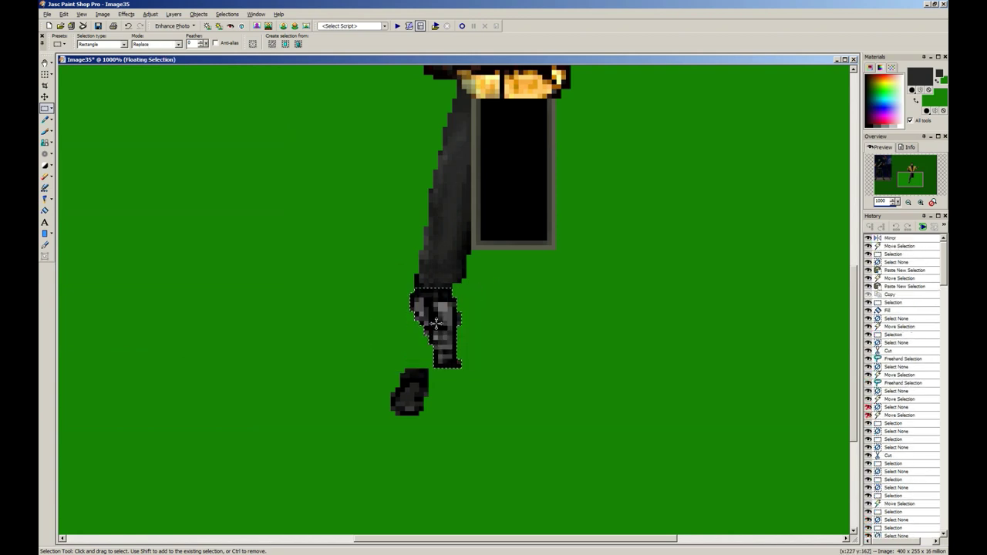
key(ctrl+z)
Step: Reselect the boot's shin section with a rectangle and shift it slightly sideways
click(476, 305)
drag(485, 295, 372, 368)
drag(434, 332, 431, 332)
scroll(430, 332, down, 7)
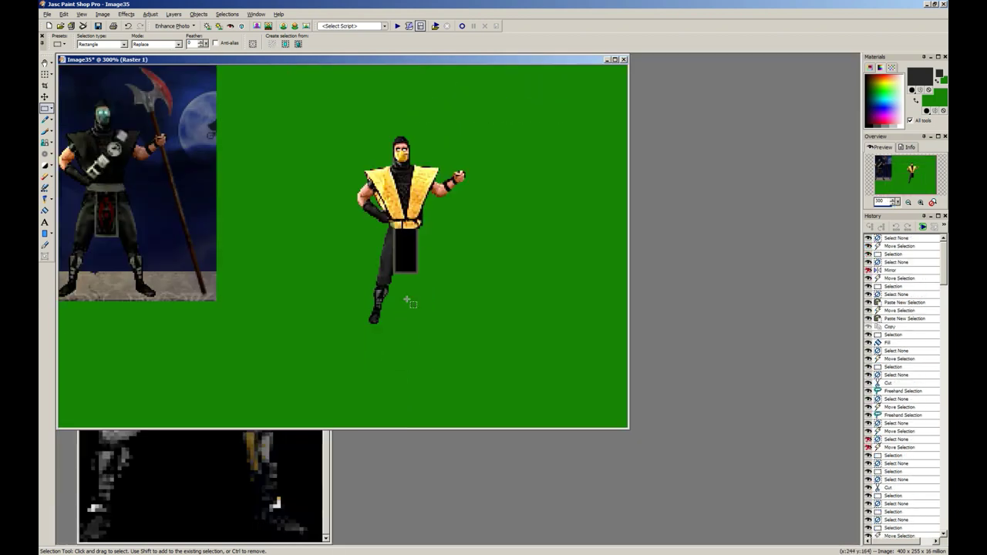
Step: Copy the first second-row Kung Lao fighting-stance sprite from the Mortal Kombat Warehouse page in the browser and paste it into Paint Shop Pro as a new image
key(alt+Tab)
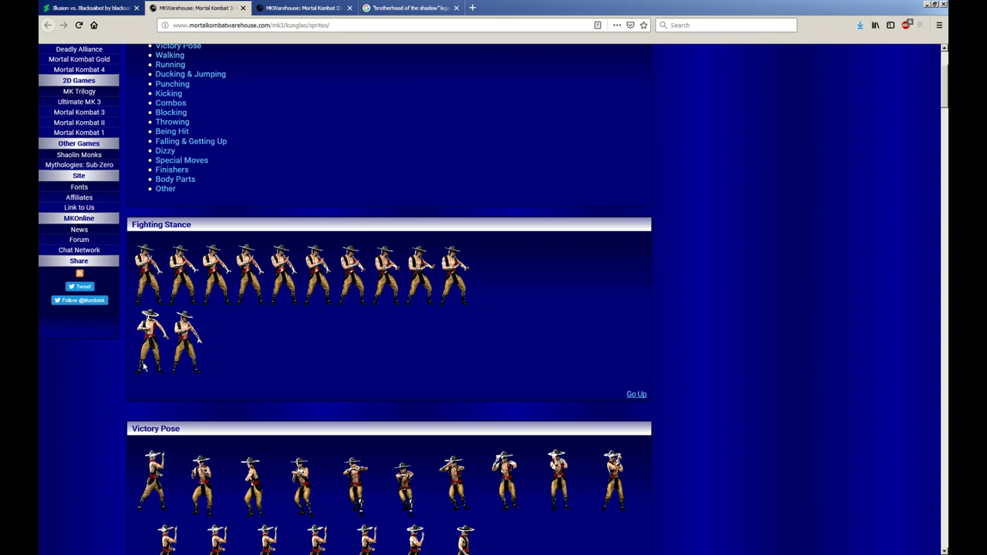
right_click(145, 330)
click(229, 346)
key(alt+Tab)
key(ctrl+v)
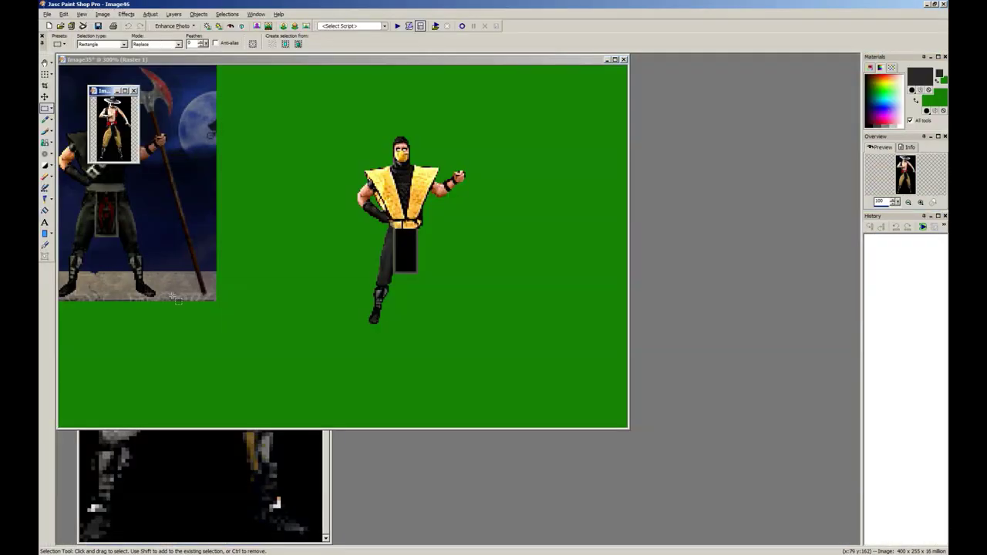
Step: Select only the boot below the sprite's bent-arm-side trouser leg, excluding the black background, colorize it grey and copy it
scroll(212, 420, up, 6)
drag(199, 387, 90, 542)
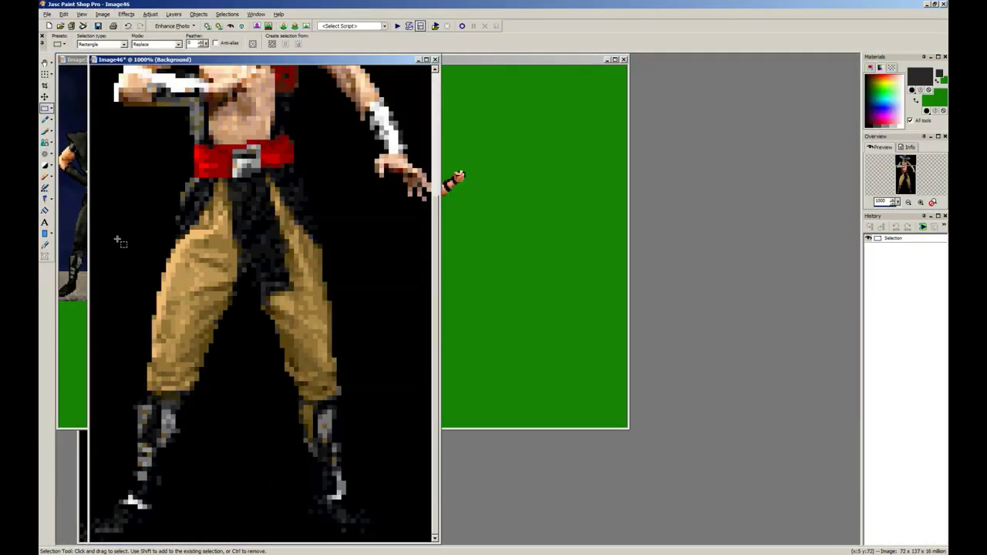
click(83, 129)
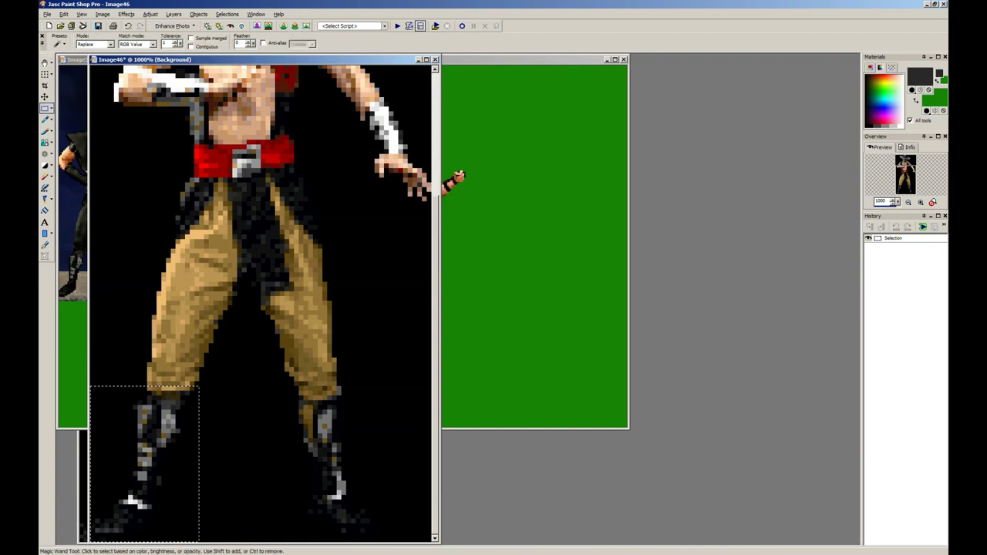
ctrl+click(163, 461)
key(s)
drag(198, 392, 140, 317)
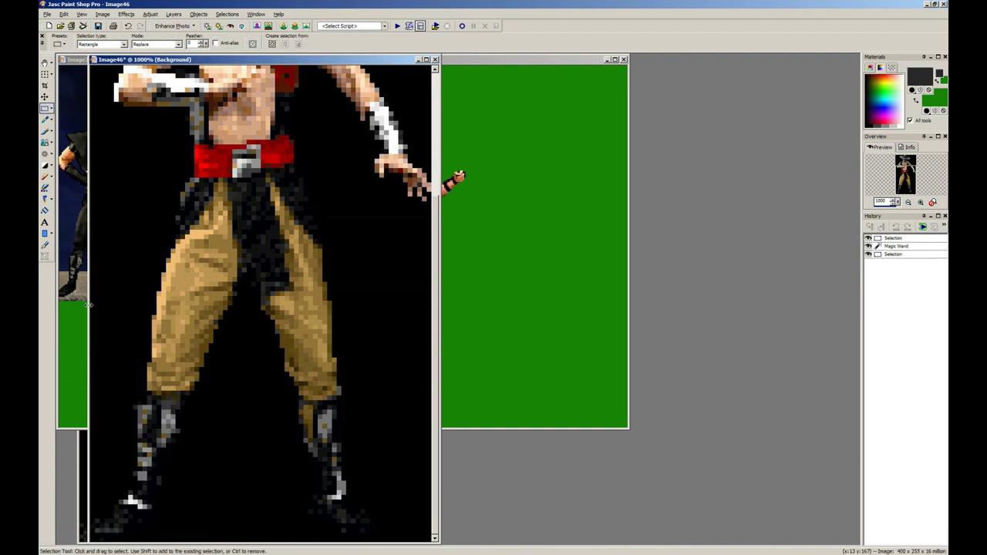
key(shift+l)
key(Return)
key(ctrl+c)
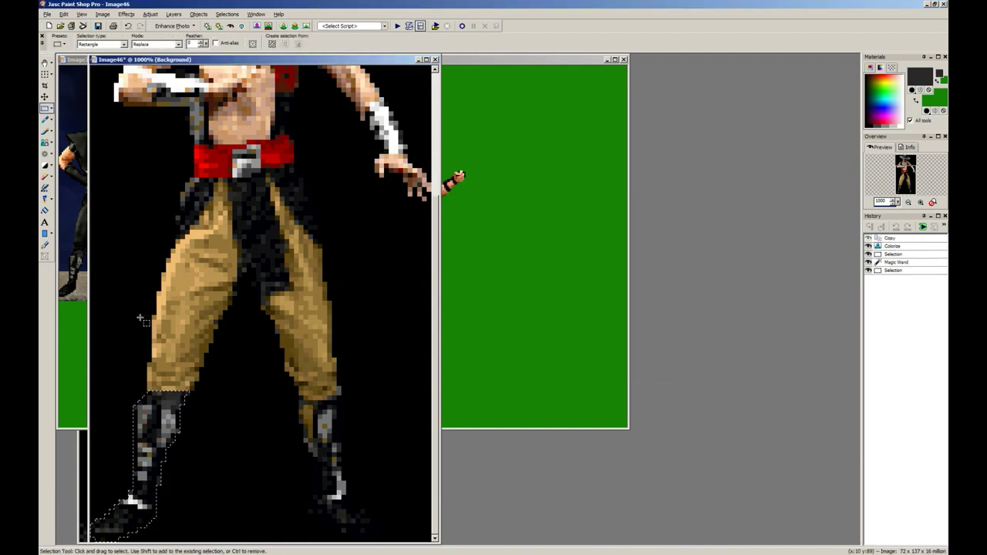
Step: Delete the fighter's old boot and paste the copied grey boot directly under the trouser leg
click(469, 363)
scroll(448, 358, up, 5)
drag(450, 324, 300, 172)
key(Delete)
key(ctrl+e)
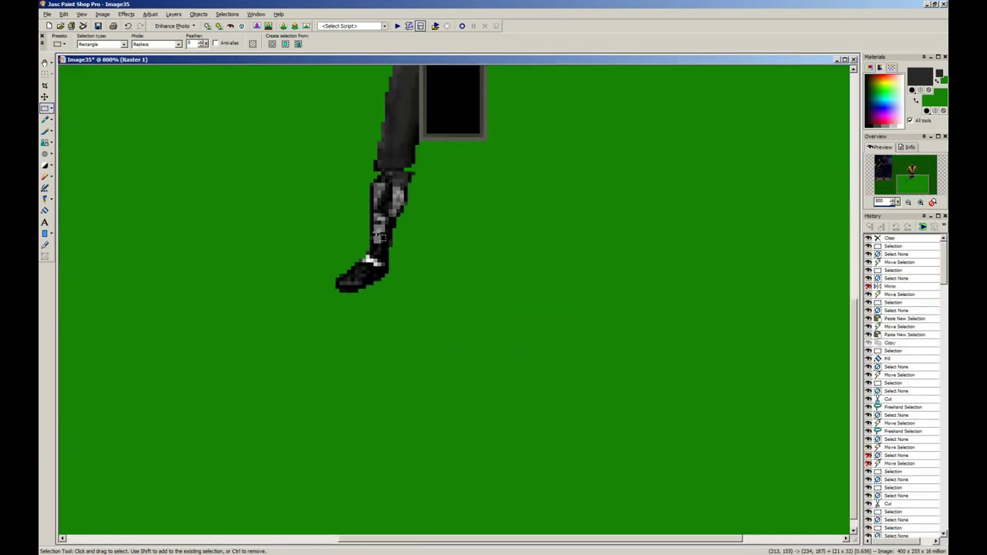
click(374, 226)
click(558, 299)
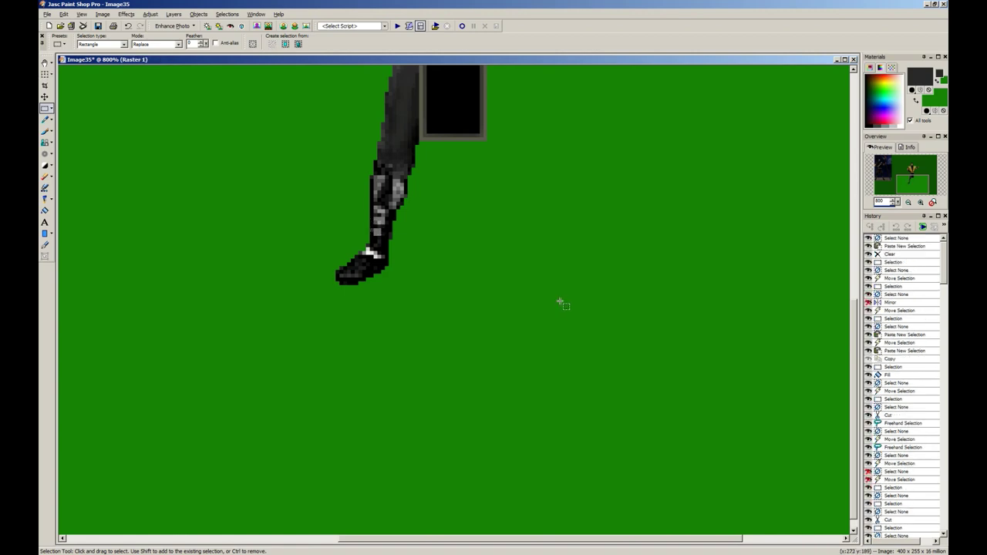
Step: Paint over the white ankle pixels with black sampled from the boot, and close the newly pasted Kung Lao sprite image
scroll(528, 285, down, 6)
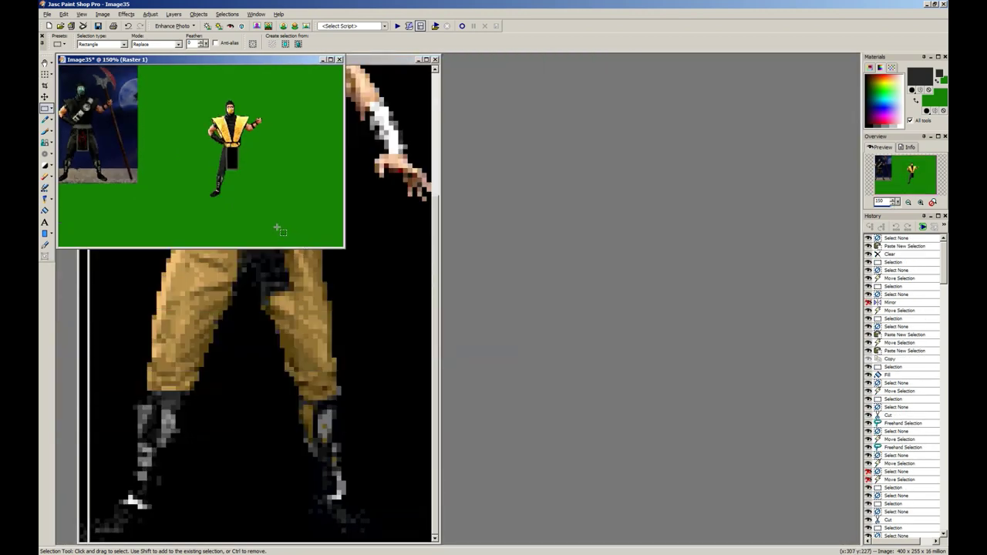
scroll(277, 227, up, 3)
click(50, 109)
click(81, 120)
scroll(525, 337, up, 3)
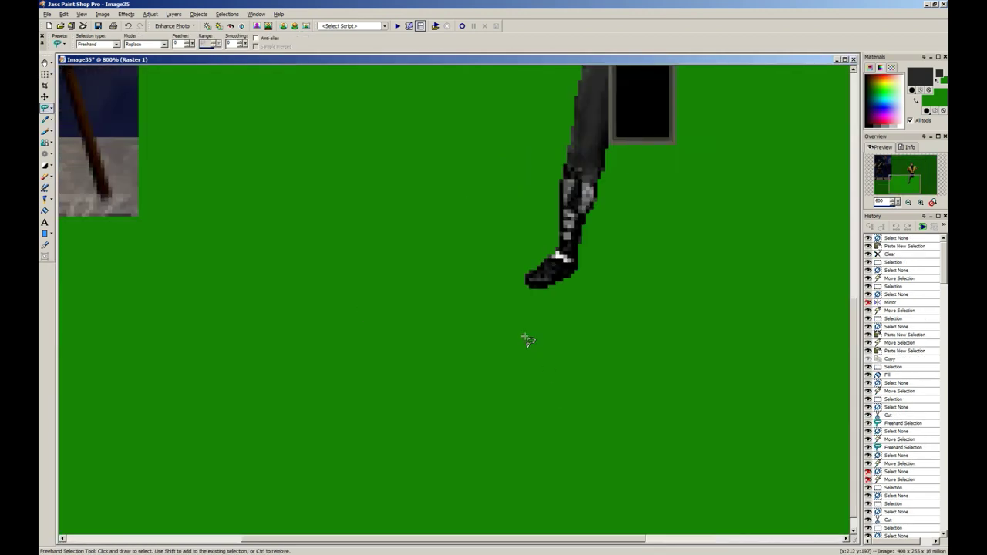
scroll(527, 339, up, 3)
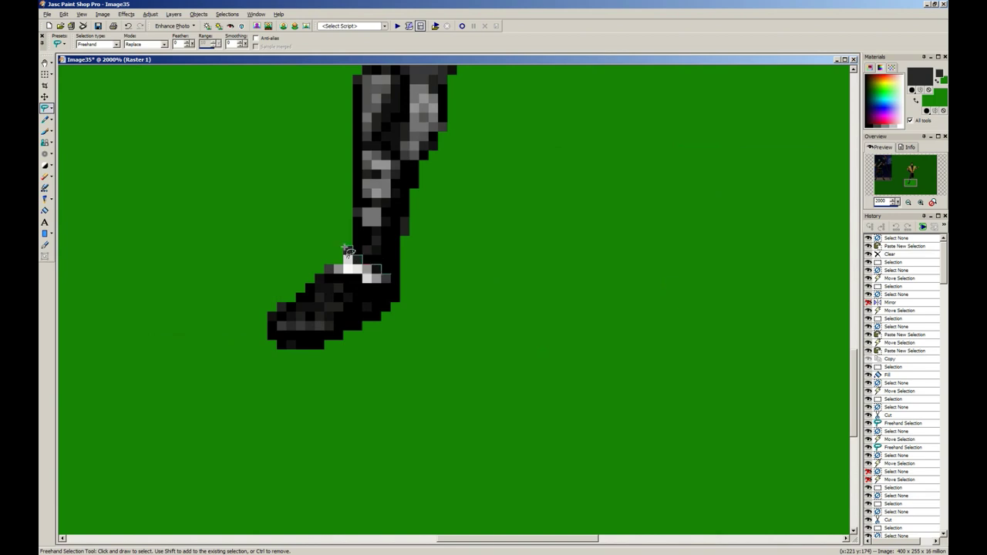
key(b)
mouse_move(350, 277)
mouse_down()
mouse_move(366, 282)
mouse_move(339, 258)
mouse_up()
ctrl+click(387, 289)
click(349, 278)
click(358, 286)
click(357, 270)
click(339, 266)
click(348, 259)
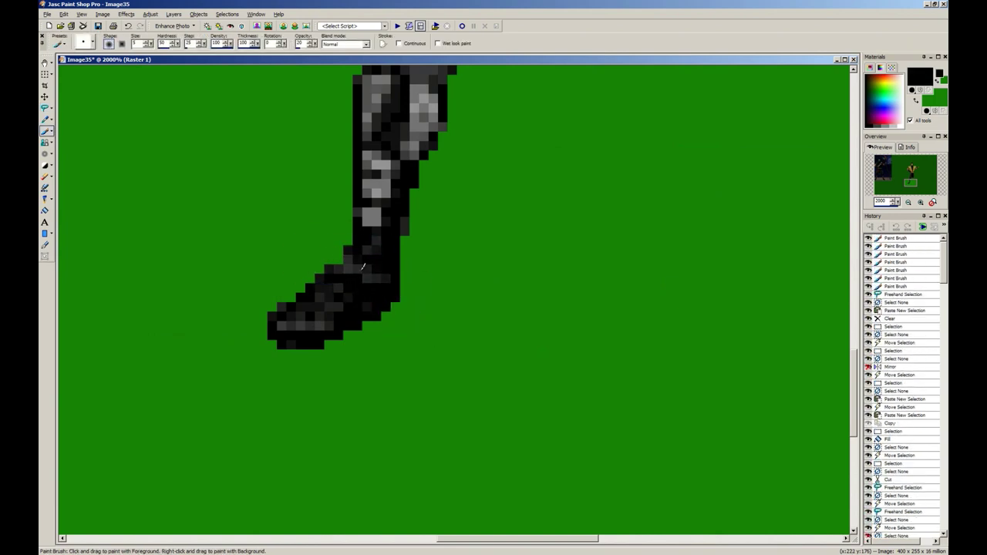
click(349, 269)
click(351, 270)
key(s)
click(505, 301)
scroll(505, 302, down, 10)
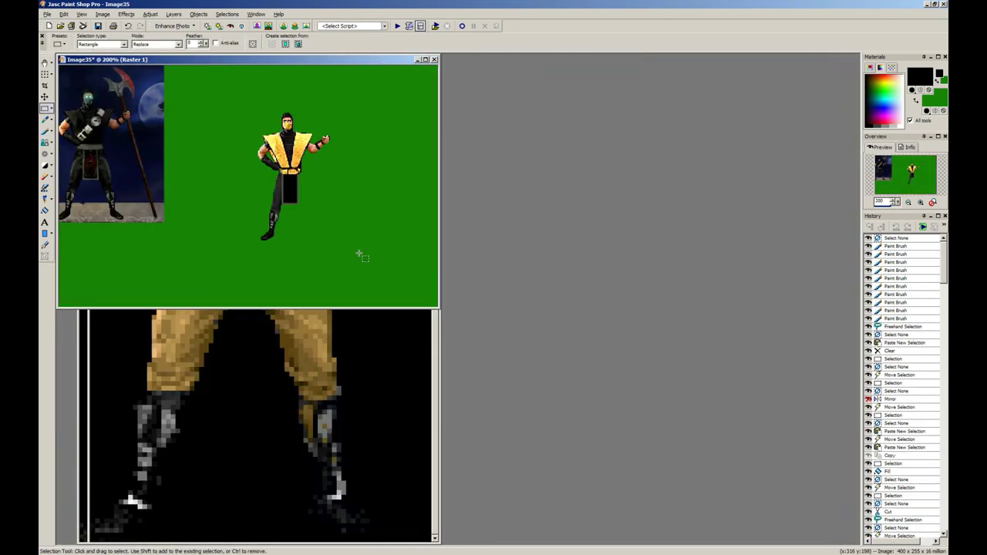
click(436, 59)
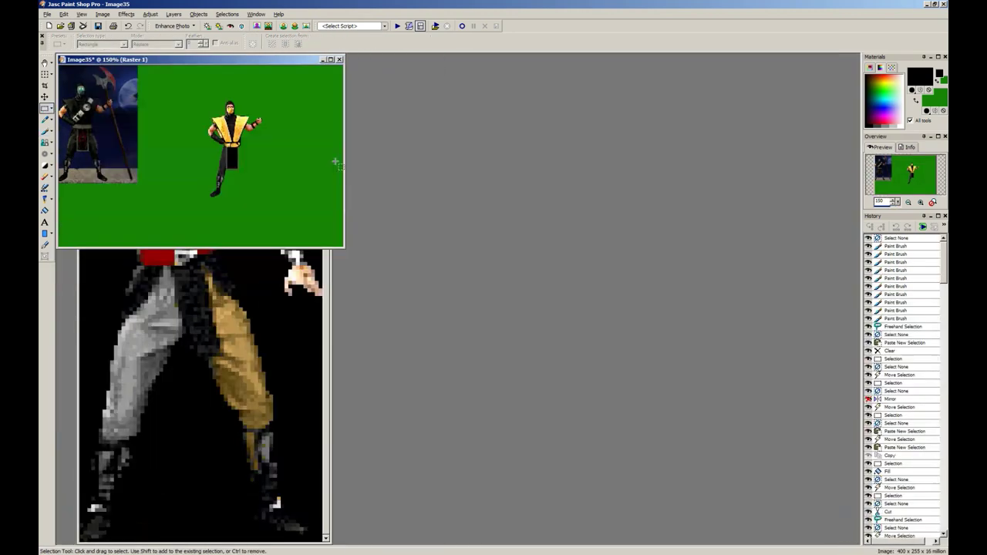
Step: Copy the finished leg and boot, mirror the copy horizontally and place it on the opposite side of the loincloth
scroll(283, 222, up, 2)
scroll(284, 222, down, 1)
scroll(310, 243, up, 4)
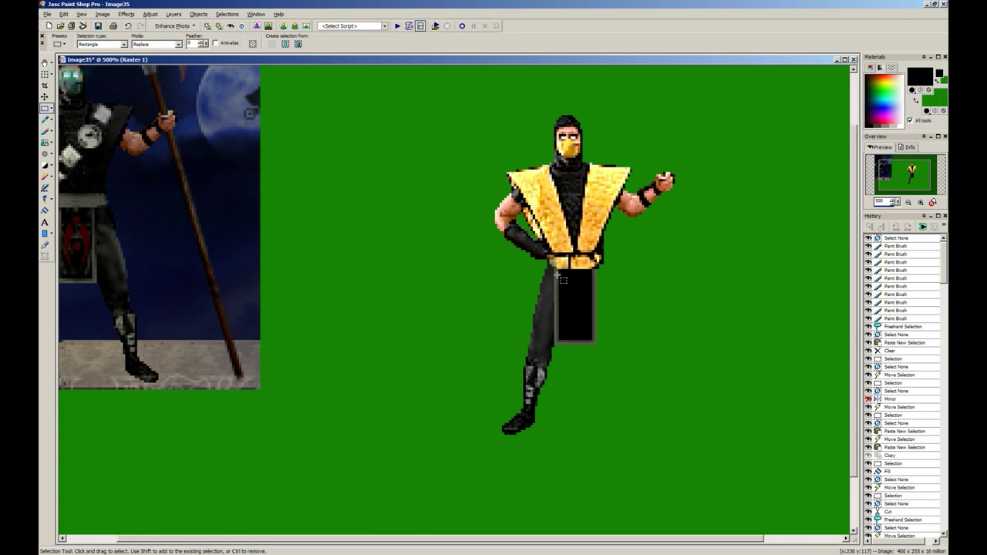
drag(563, 280, 469, 463)
key(ctrl+c)
key(ctrl+e)
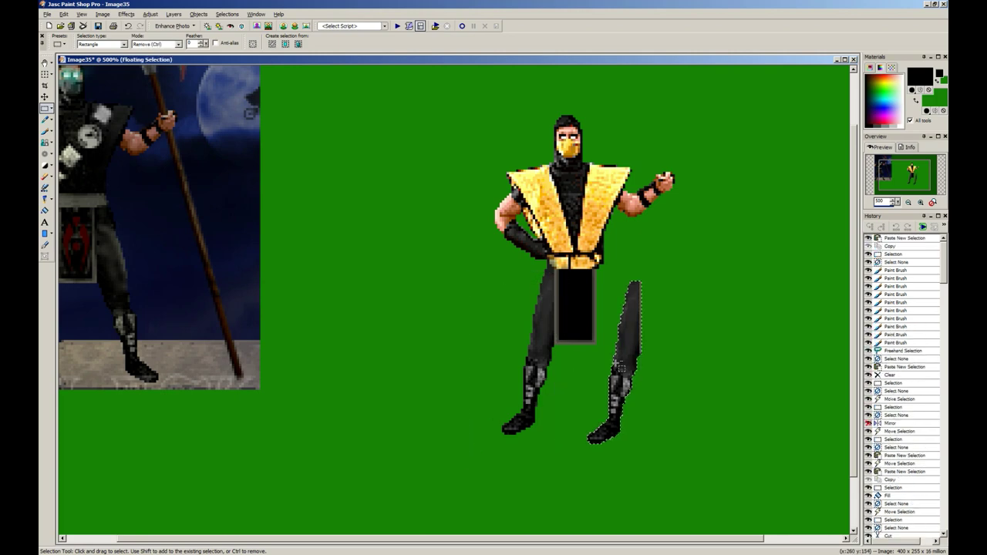
key(ctrl+m)
key(ctrl+x)
key(ctrl+e)
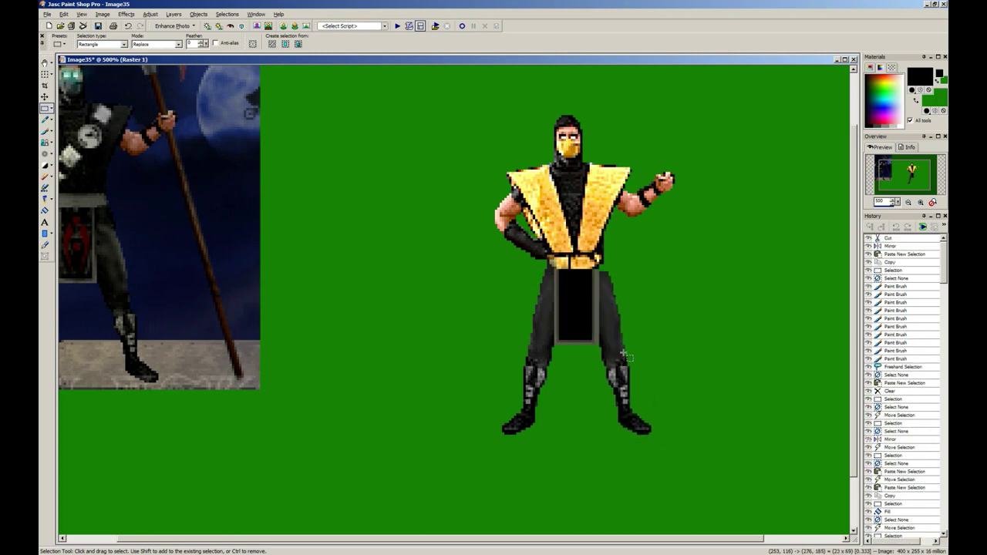
click(620, 350)
key(ctrl+d)
Step: Paint the green gap between the belt and the mirrored leg with dark grey sampled from the trousers, touching up the leg's upper edge
scroll(618, 298, up, 2)
scroll(360, 269, up, 2)
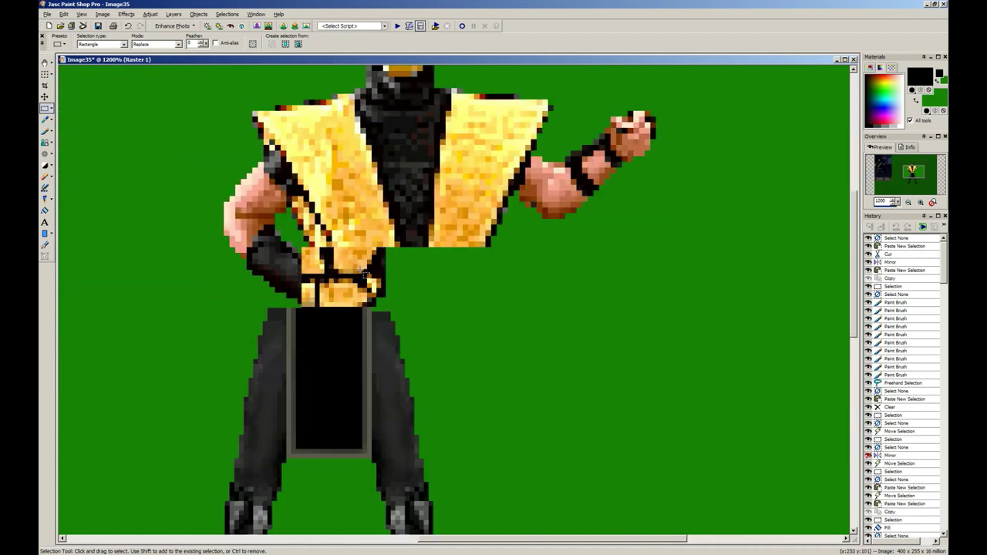
drag(482, 348, 488, 349)
key(b)
ctrl+click(480, 356)
key(ctrl+z)
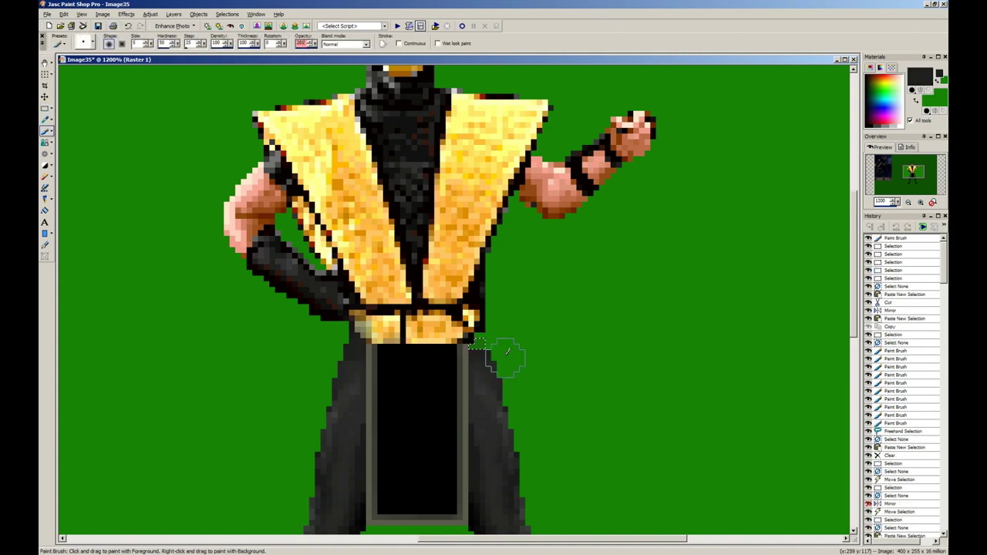
key(s)
scroll(518, 334, up, 2)
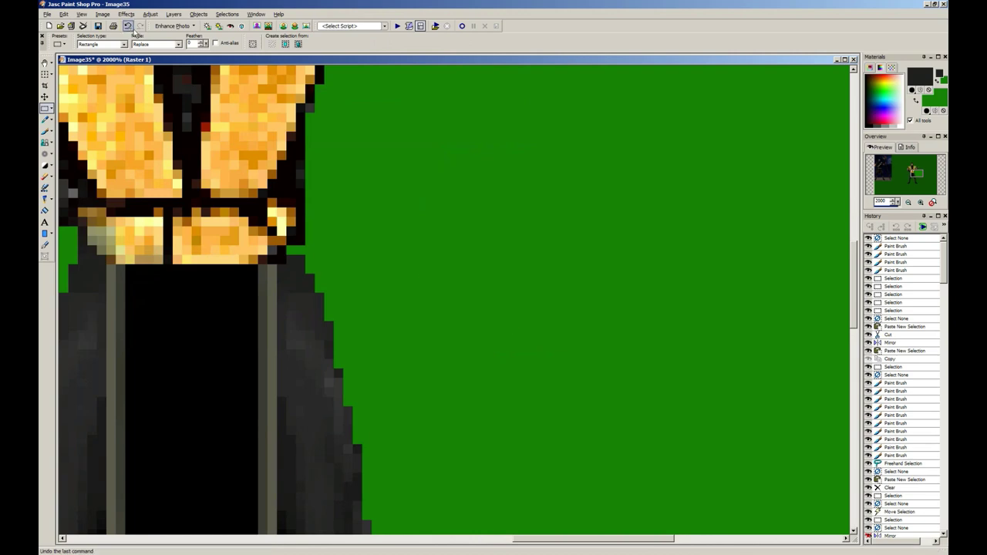
key(b)
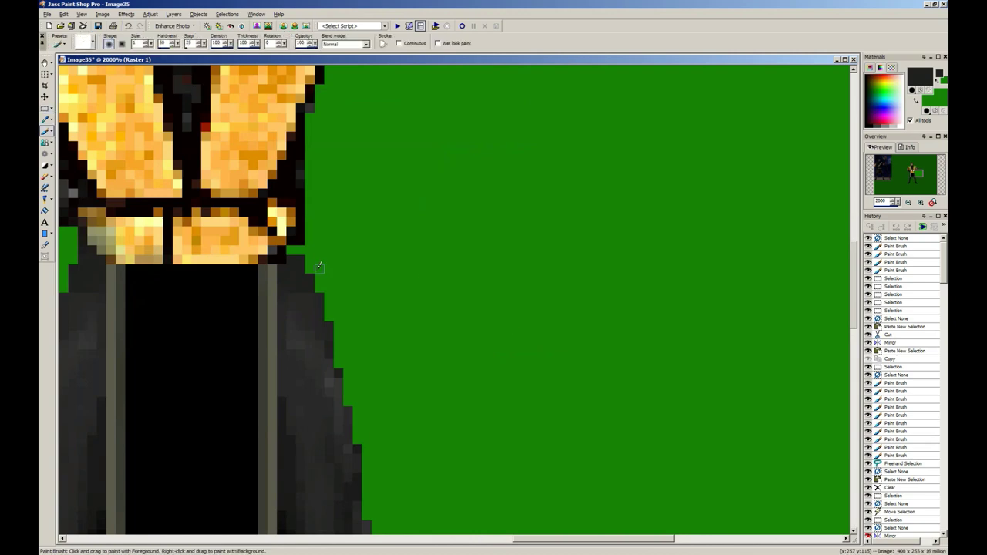
key(s)
scroll(293, 247, down, 10)
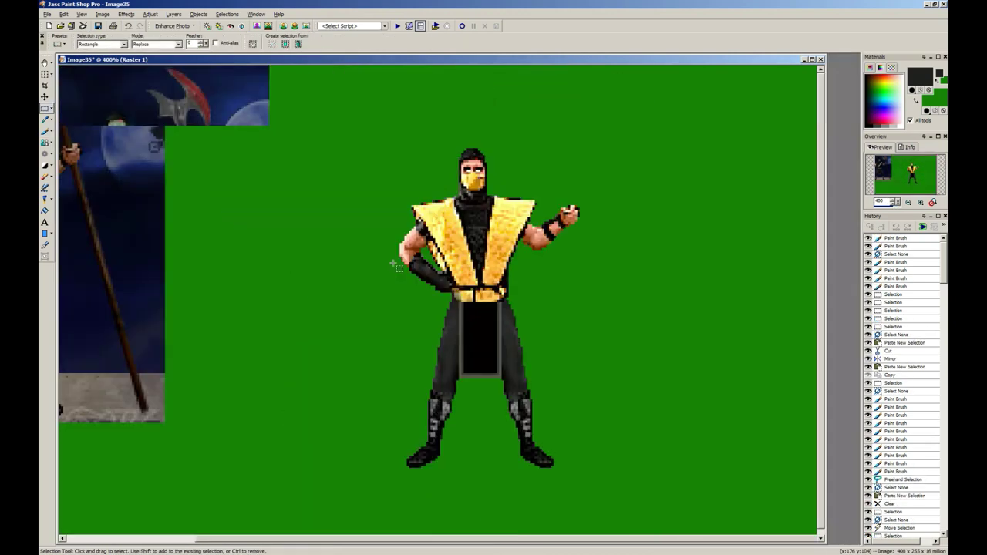
scroll(334, 223, down, 2)
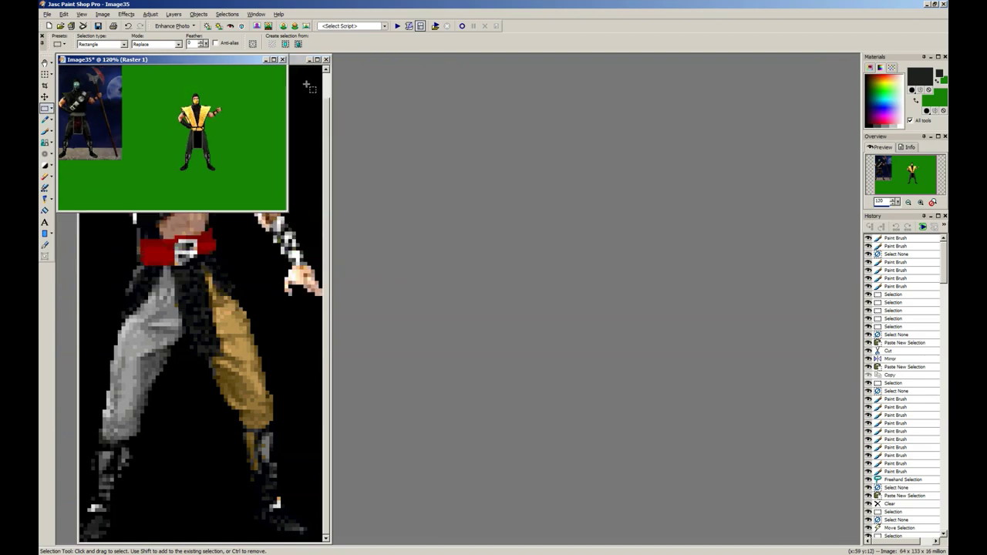
Step: Close the remaining partly recoloured source sprite image without saving it
click(326, 59)
key(n)
scroll(238, 152, up, 3)
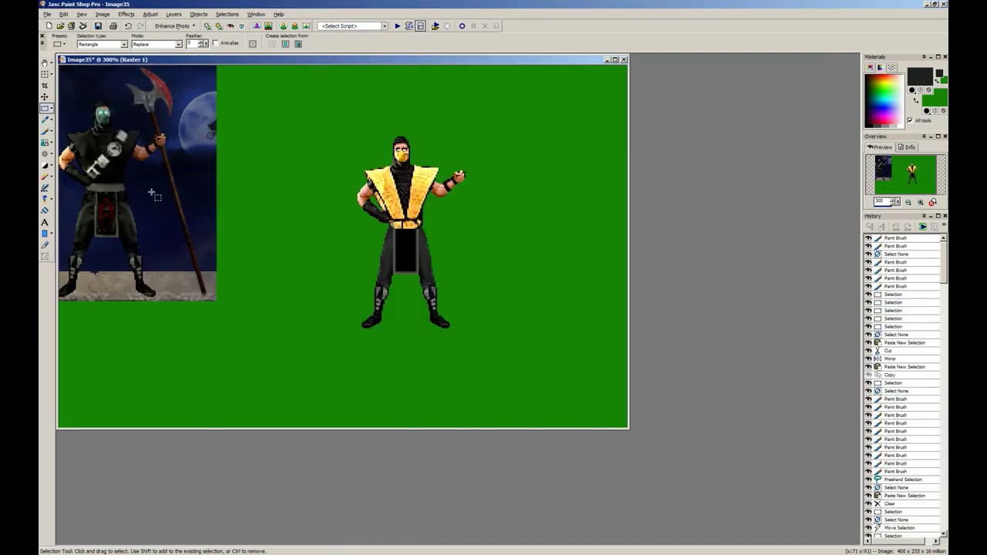
scroll(108, 228, up, 2)
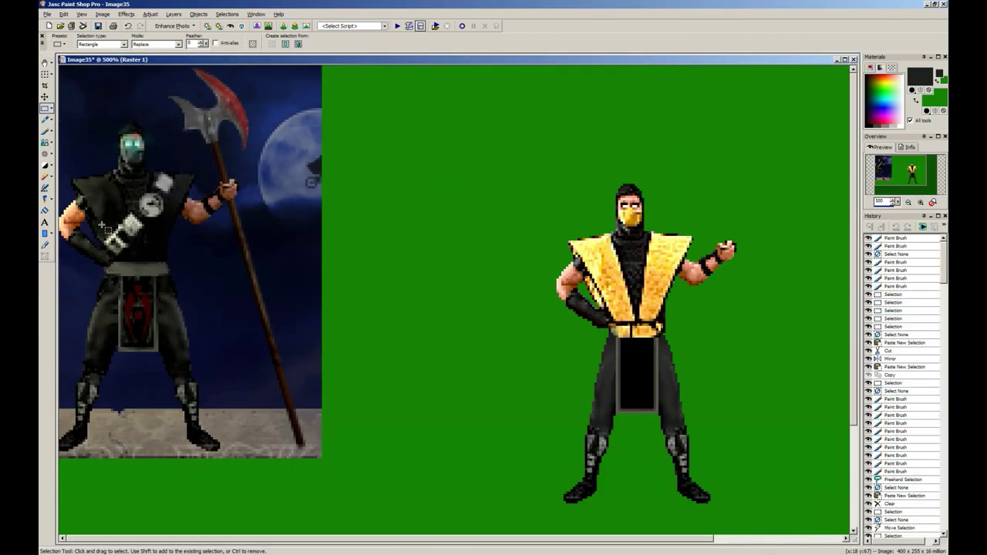
Step: Select only both dark trouser legs beside the loincloth, excluding the green background and the boots
scroll(617, 378, up, 1)
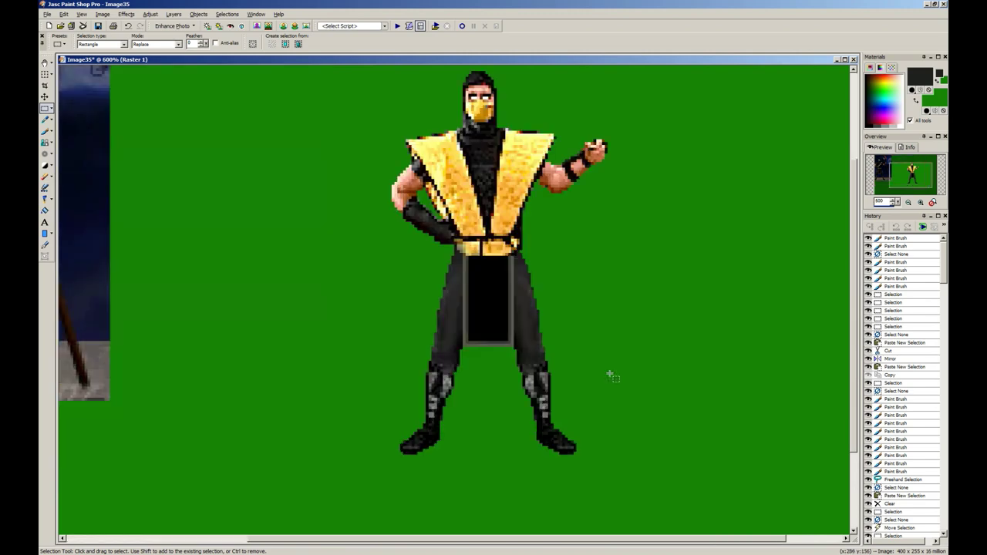
drag(464, 255, 385, 423)
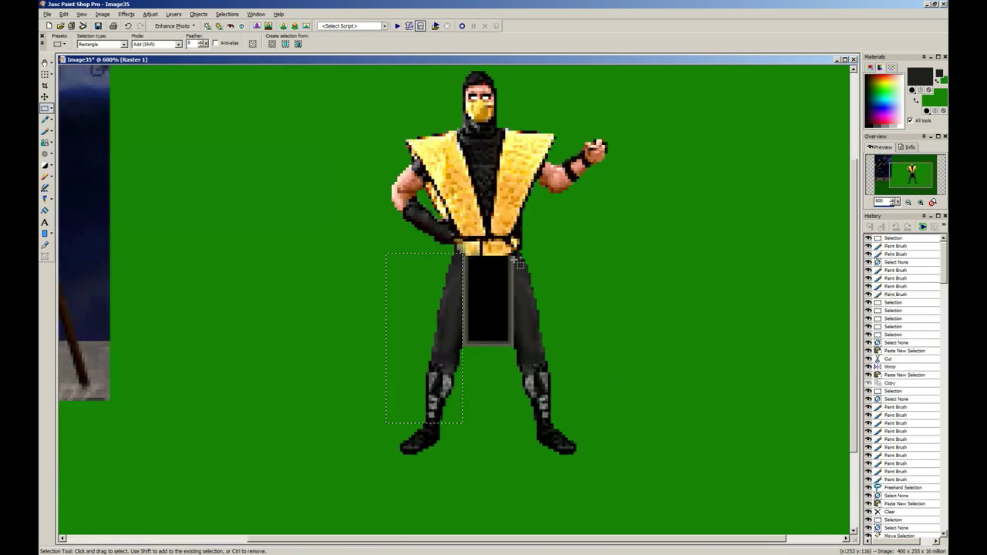
drag(586, 401, 514, 254)
click(46, 108)
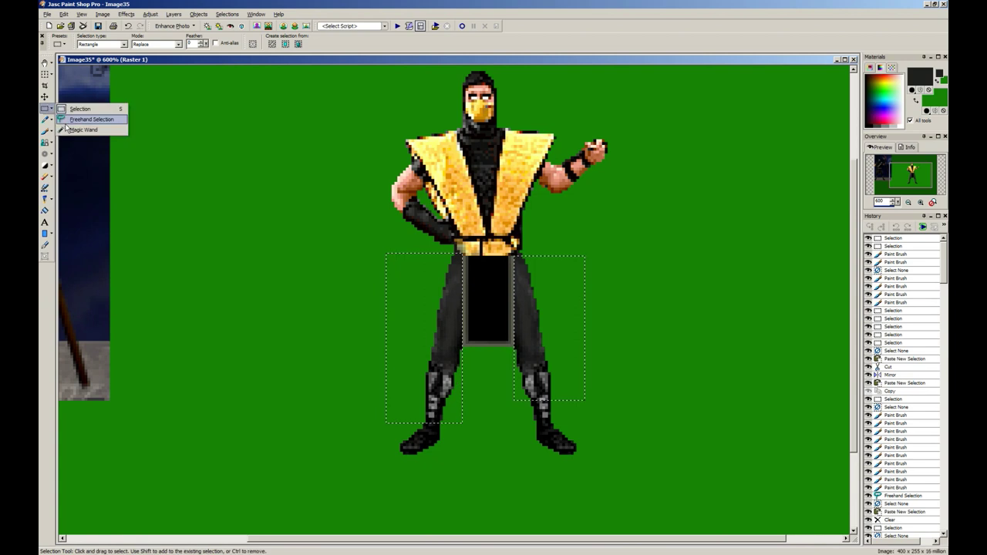
click(77, 128)
ctrl+click(378, 270)
scroll(492, 331, down, 2)
scroll(494, 329, up, 1)
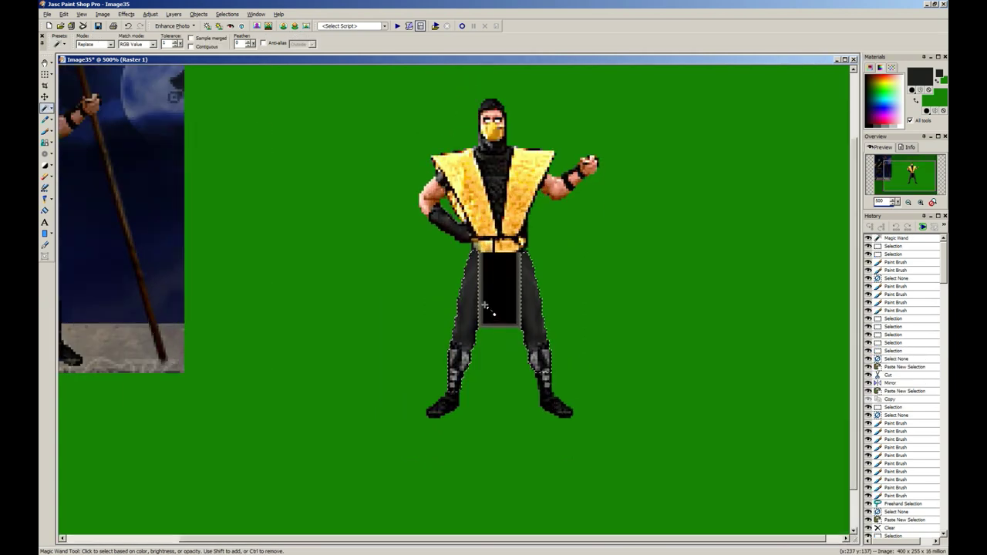
key(b)
key(s)
drag(438, 342, 704, 446)
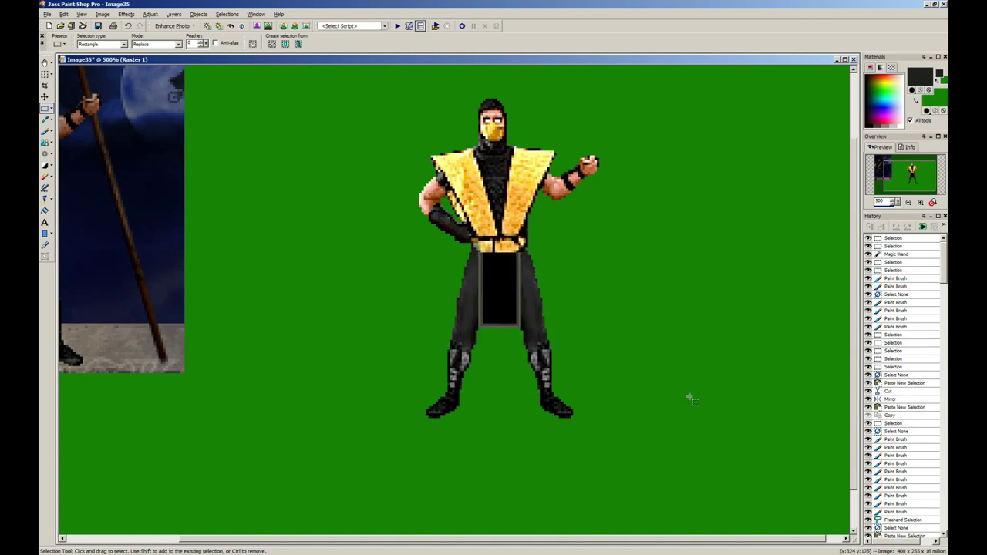
Step: Darken the selected trouser legs by applying Brightness/Contrast twice with brightness -10 and contrast 0, and clear the selection
key(shift+b)
text(-1)
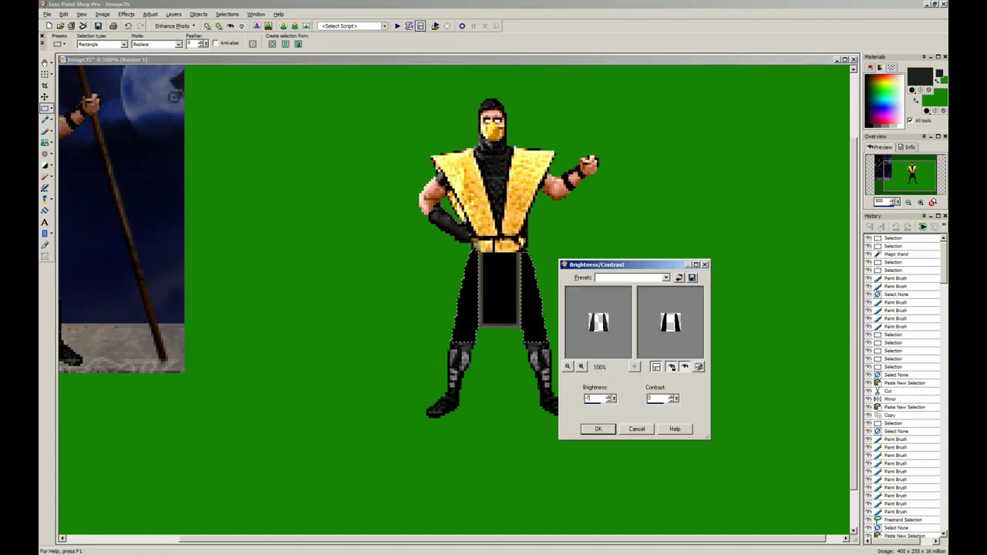
text(0)
key(Return)
key(shift+b)
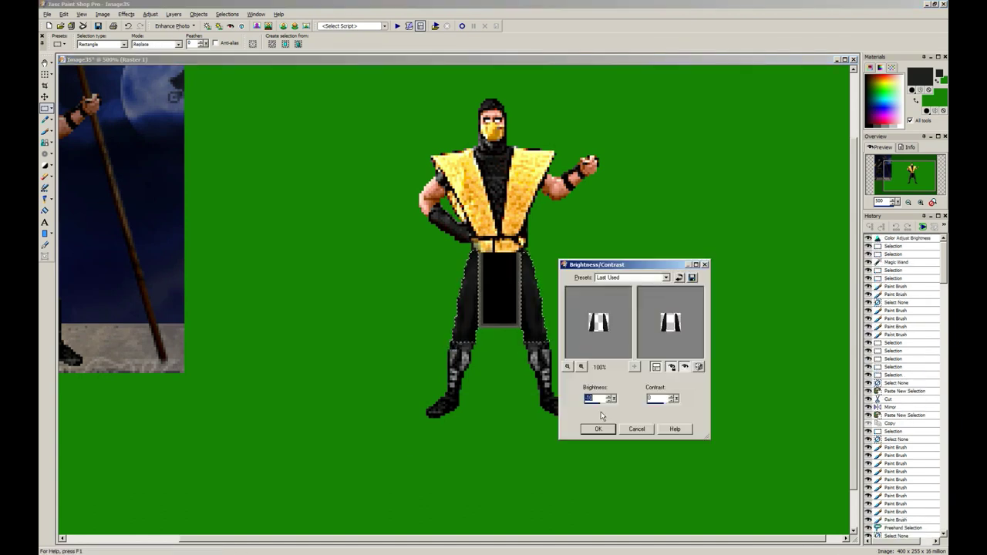
click(598, 428)
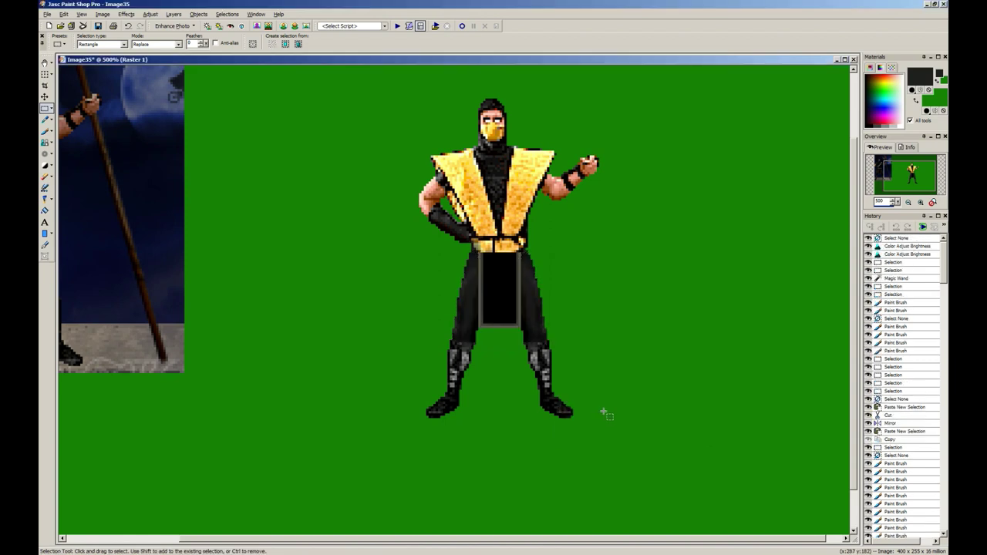
Step: Compare the assembled sprite with the reference fighter at actual size and in close-up
scroll(300, 221, down, 4)
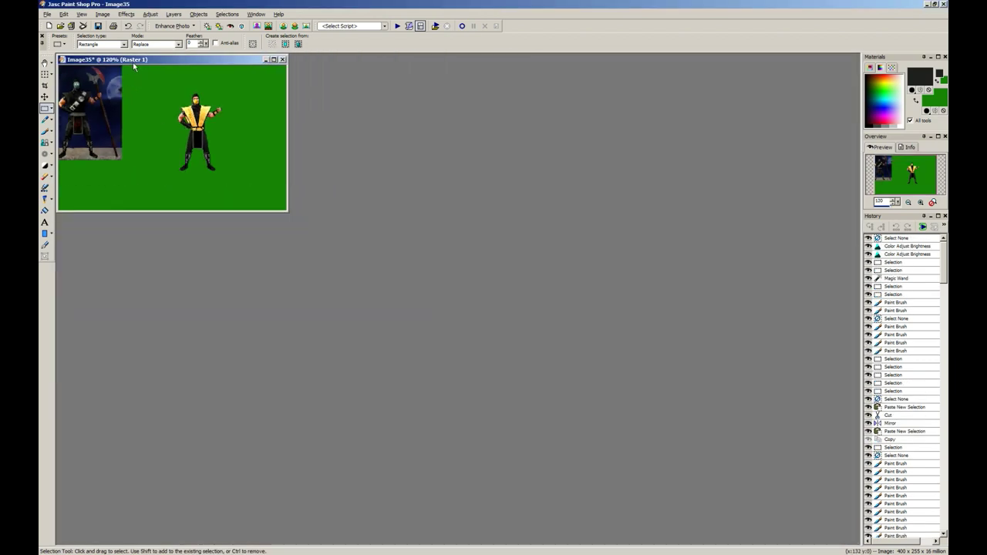
scroll(232, 231, down, 1)
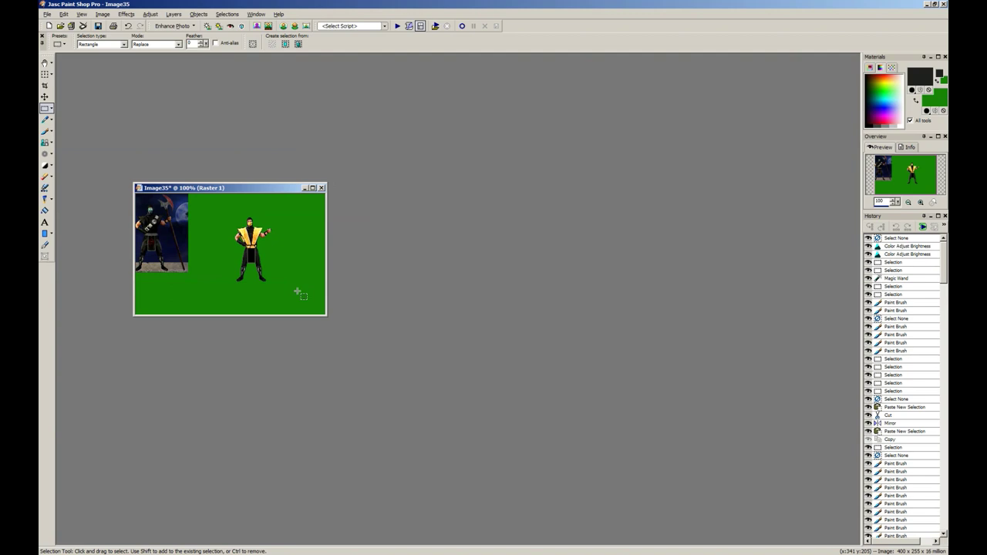
scroll(296, 303, up, 5)
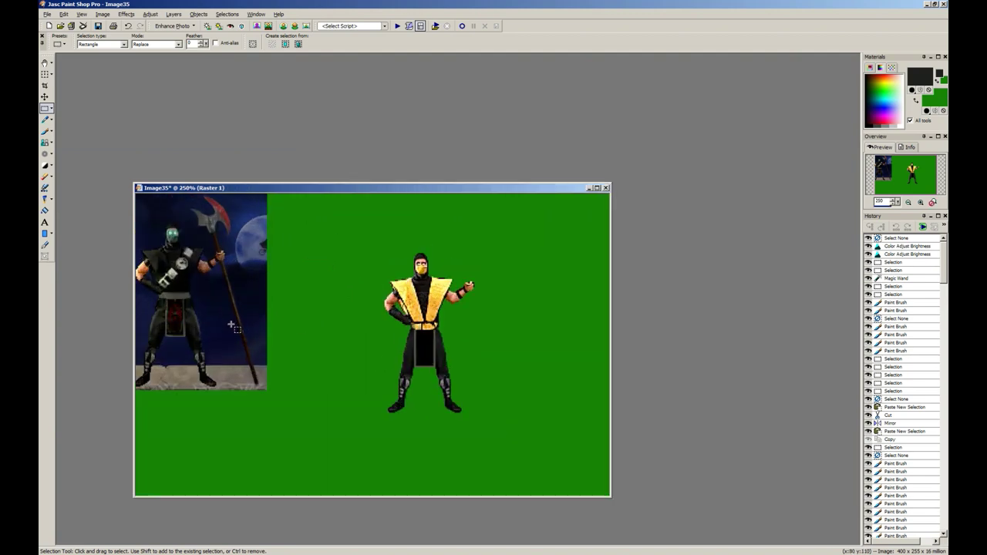
drag(90, 263, 166, 346)
right_click(166, 347)
drag(744, 484, 466, 182)
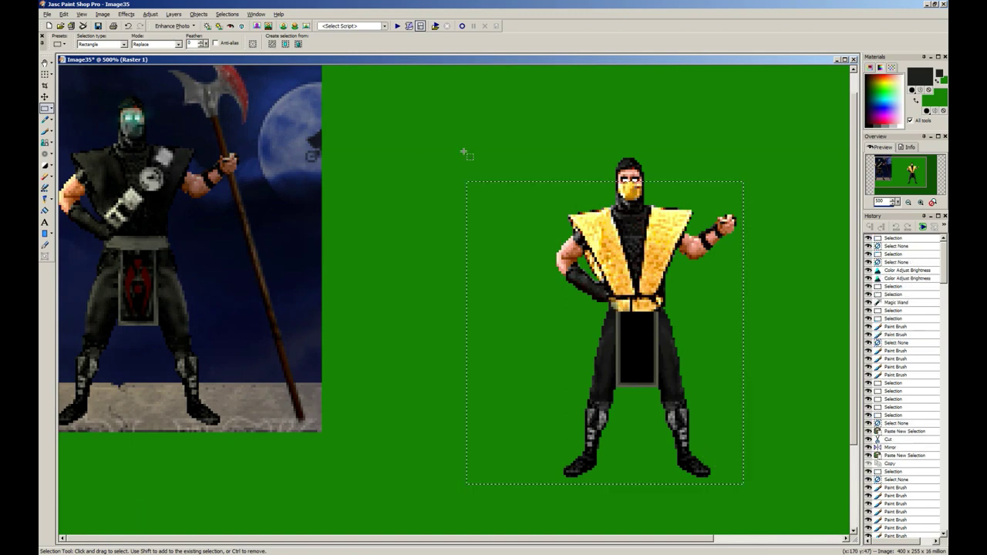
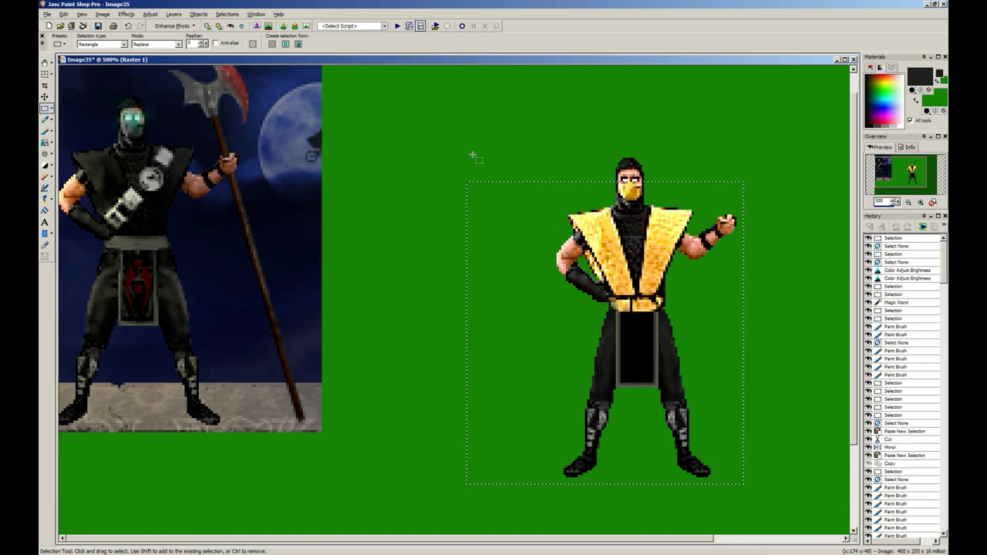
key(ctrl+d)
click(51, 109)
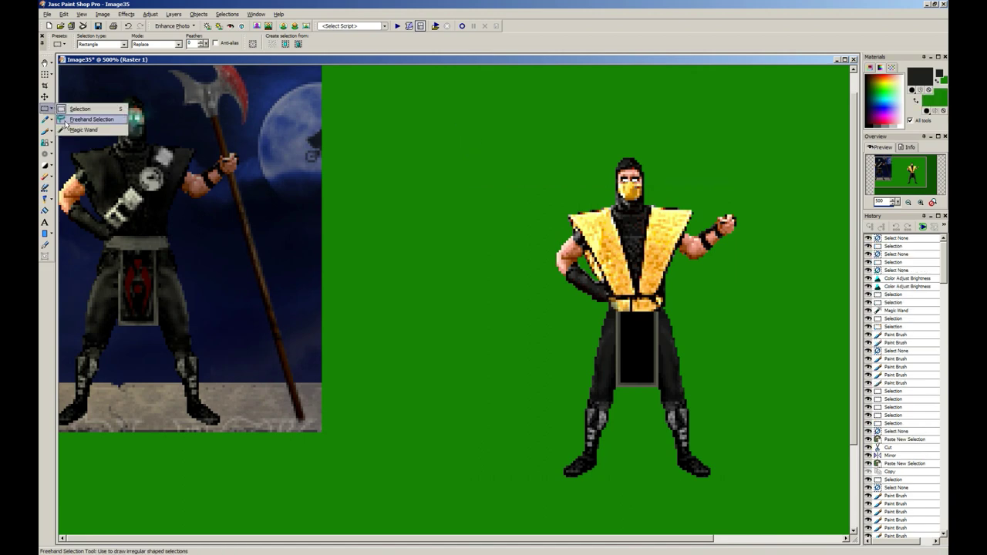
click(77, 119)
scroll(539, 290, up, 3)
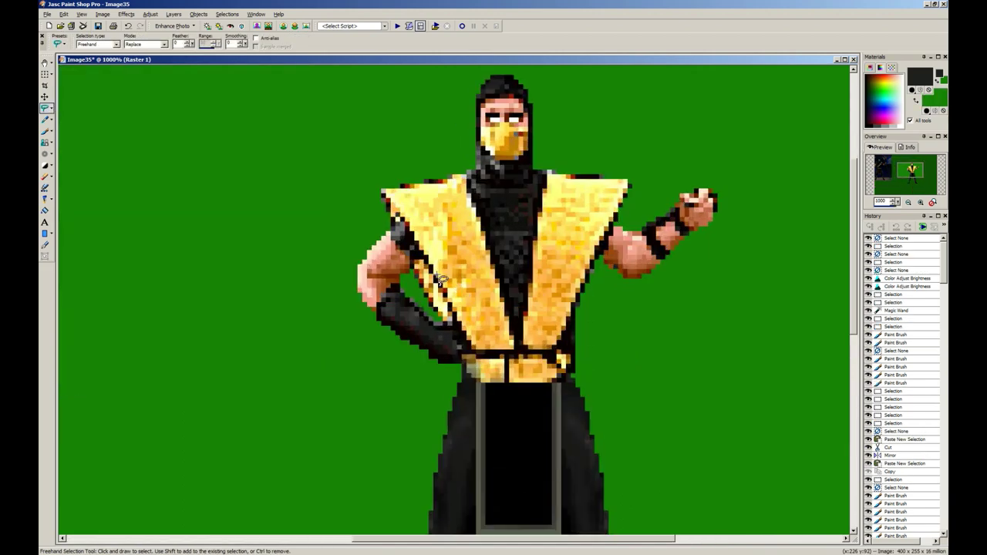
scroll(667, 195, down, 2)
Step: Copy the fighter's upper body from head to belt and paste it as a separate piece on the empty green canvas
key(s)
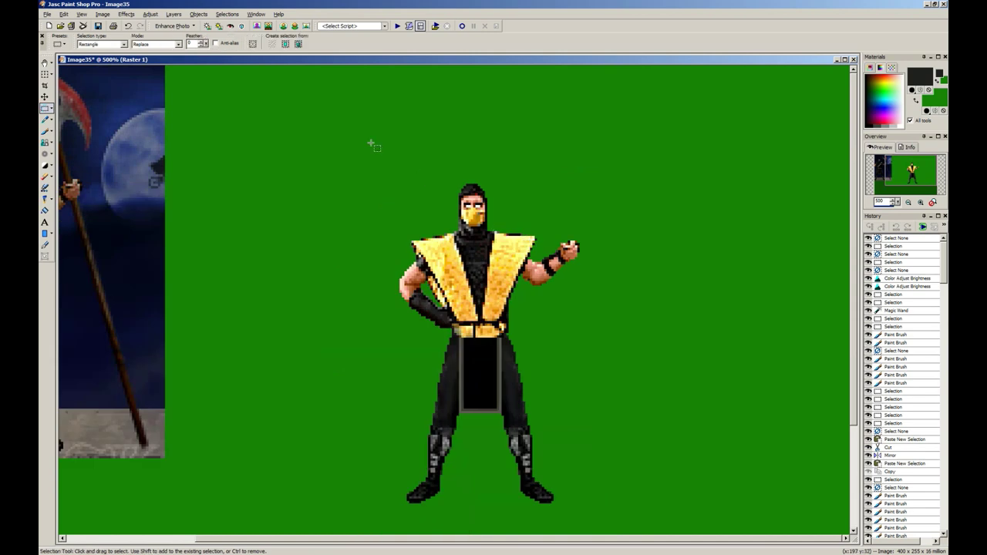
mouse_move(352, 146)
mouse_down()
mouse_move(656, 361)
mouse_move(657, 338)
mouse_up()
key(ctrl+c)
scroll(583, 295, down, 2)
key(ctrl+e)
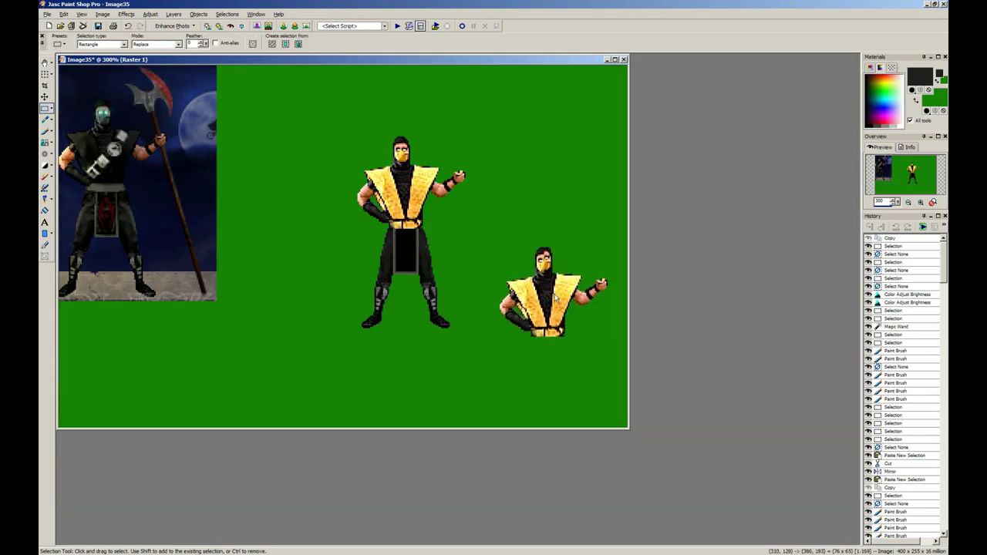
click(549, 208)
Step: Move the full fighter closer to the reference picture and reposition the copied upper body beside it
drag(468, 130, 350, 335)
drag(397, 243, 329, 233)
click(528, 269)
drag(442, 126, 627, 287)
mouse_move(567, 241)
mouse_down()
mouse_move(545, 219)
mouse_move(360, 208)
mouse_move(510, 299)
mouse_up()
click(323, 206)
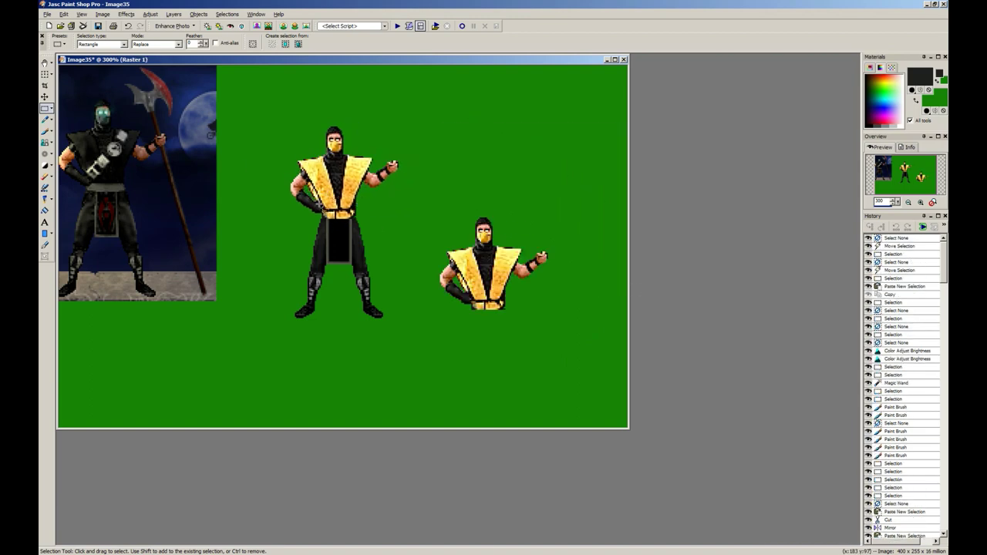
Step: Outline the bent arm on the copied upper body with a freehand selection and cut it away
click(51, 108)
click(91, 120)
scroll(551, 360, up, 8)
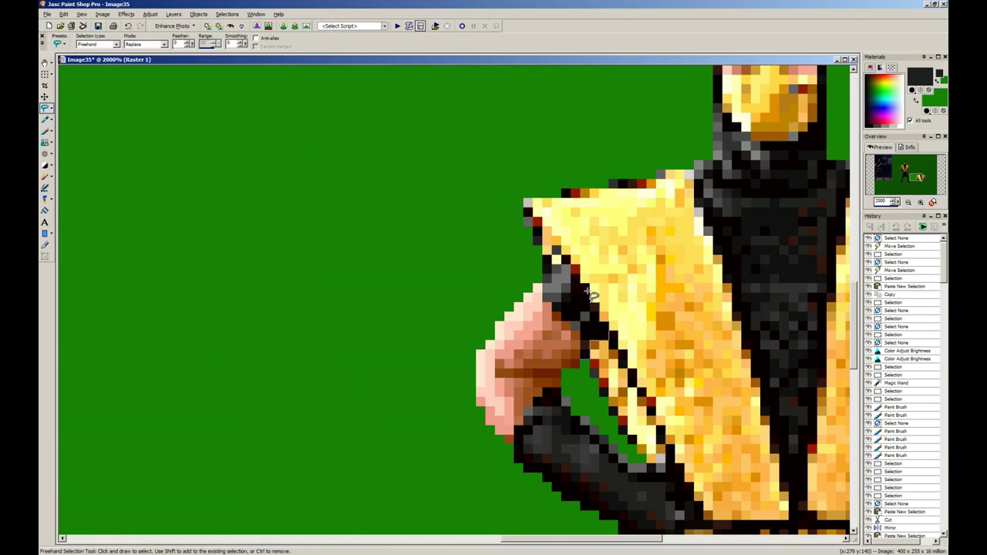
mouse_move(558, 259)
mouse_down()
mouse_move(413, 315)
mouse_move(431, 486)
mouse_move(566, 454)
mouse_up()
scroll(563, 448, down, 1)
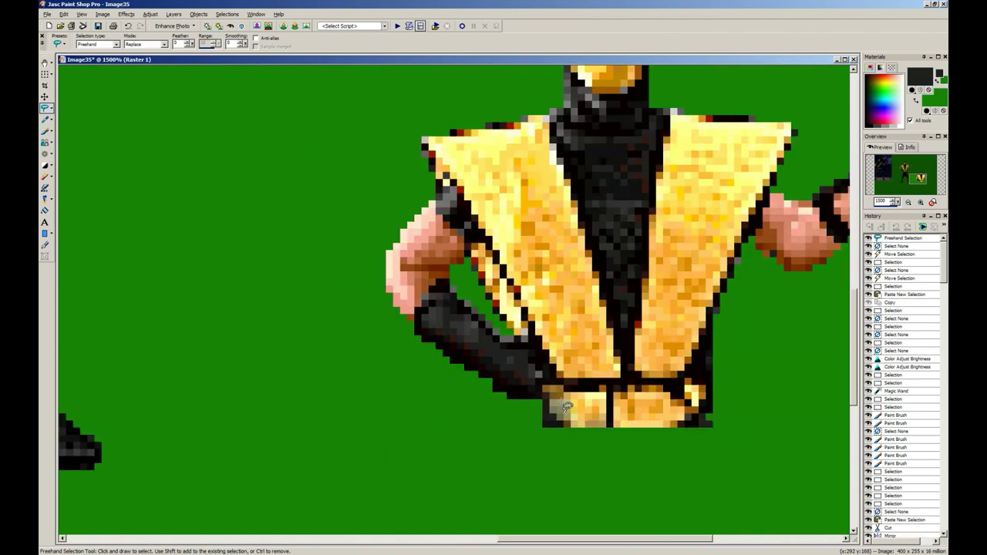
drag(531, 346, 550, 370)
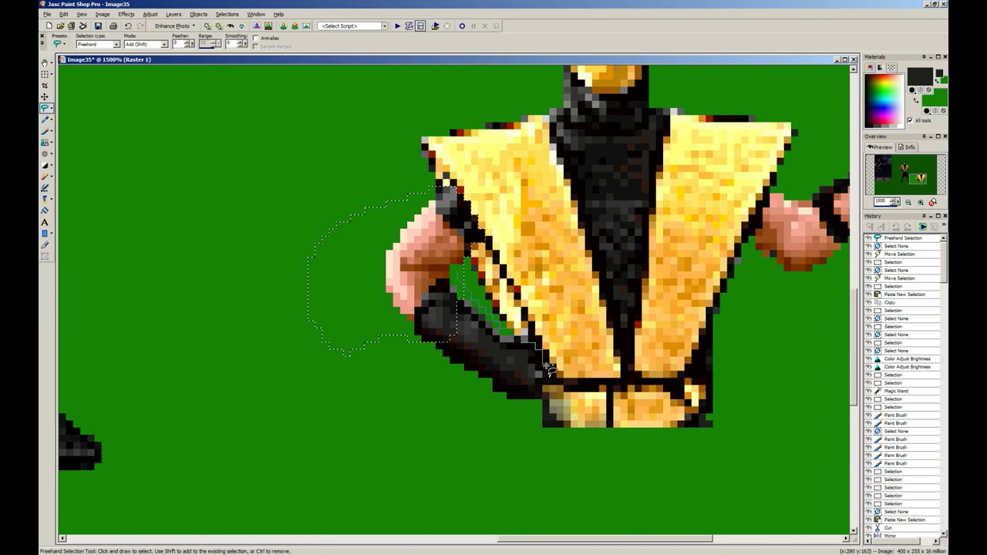
drag(541, 411, 543, 412)
key(ctrl+x)
key(ctrl+d)
scroll(564, 263, down, 3)
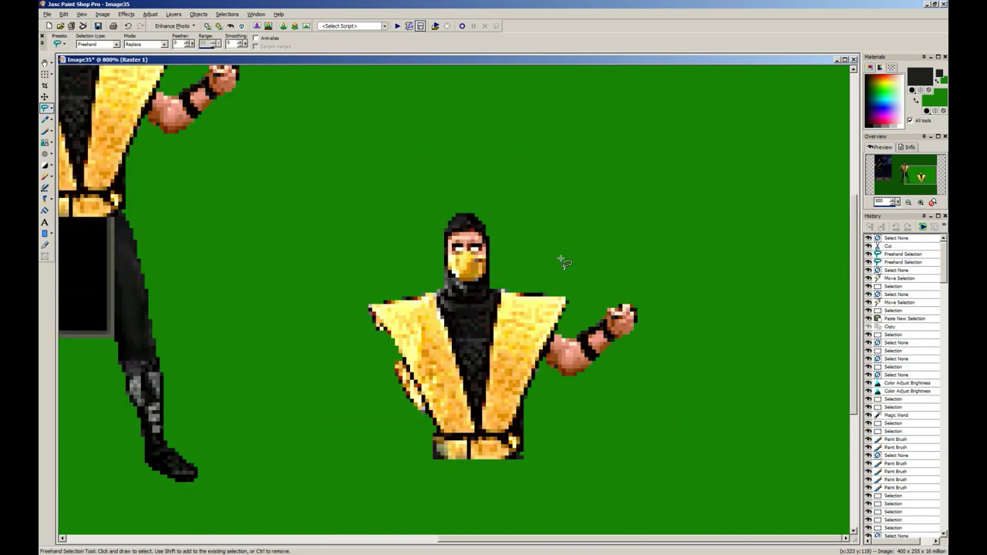
Step: Cut the raised arm from the copied upper body and clear the leftover skin pixel at the vest's edge
scroll(540, 266, up, 4)
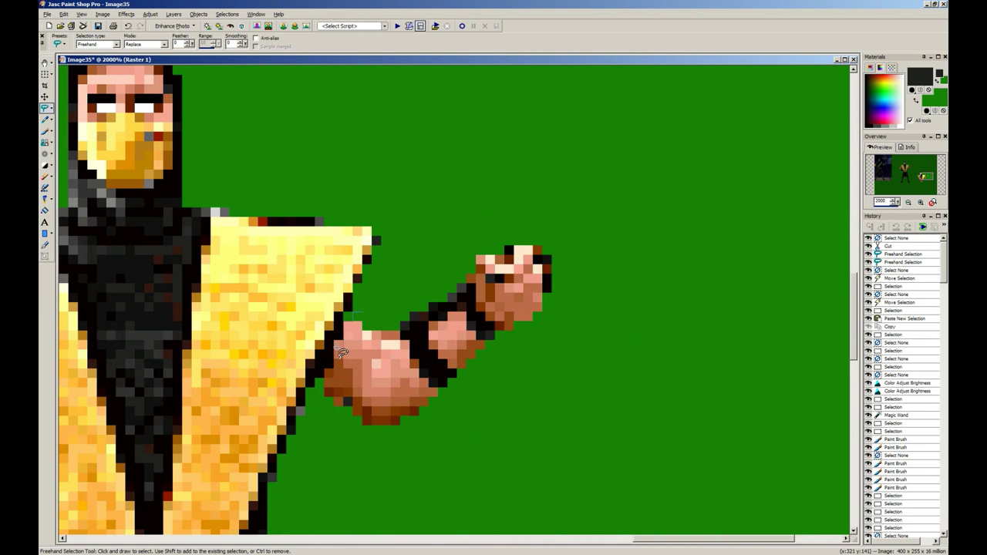
mouse_move(342, 352)
mouse_down()
mouse_move(653, 275)
mouse_move(559, 151)
mouse_up()
key(ctrl+x)
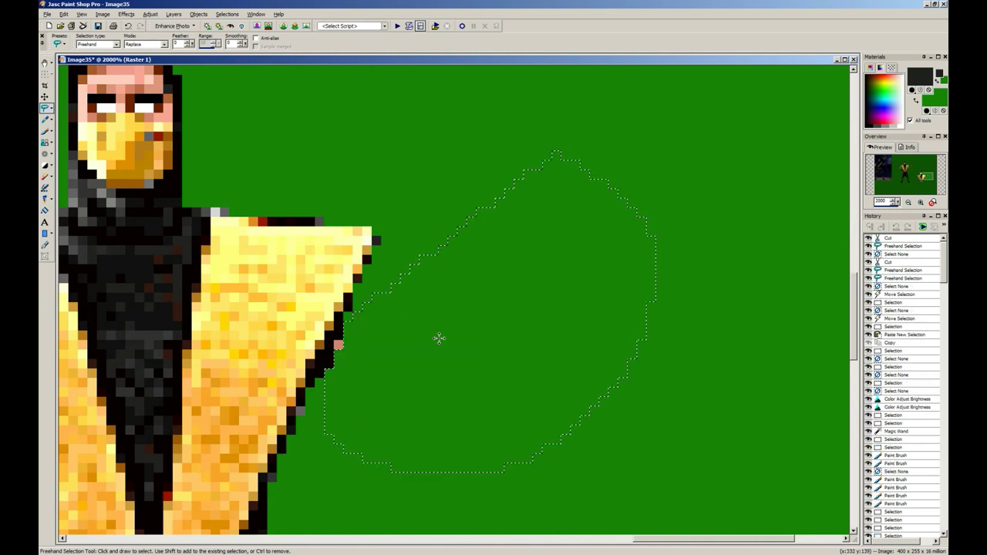
key(ctrl+d)
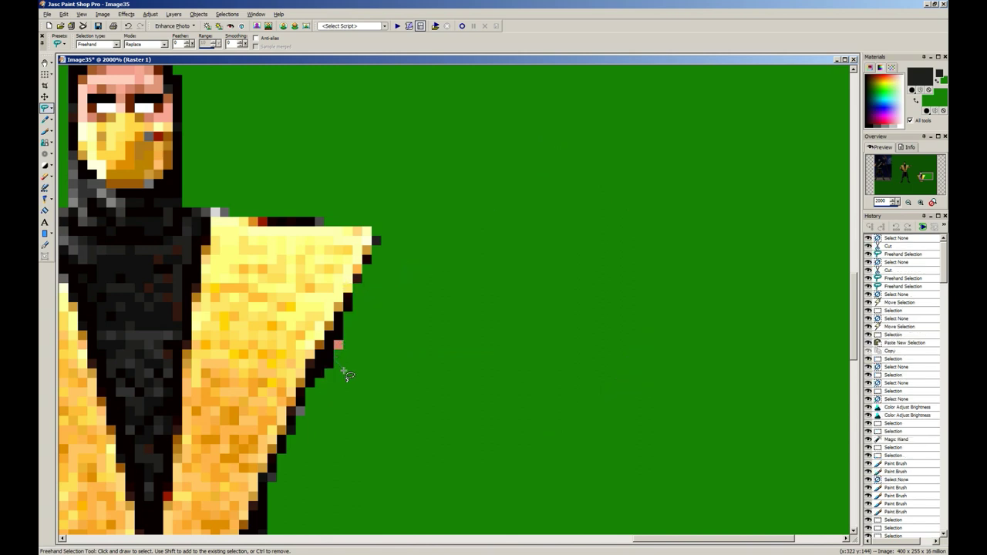
drag(344, 371, 363, 375)
key(Delete)
scroll(271, 231, up, 1)
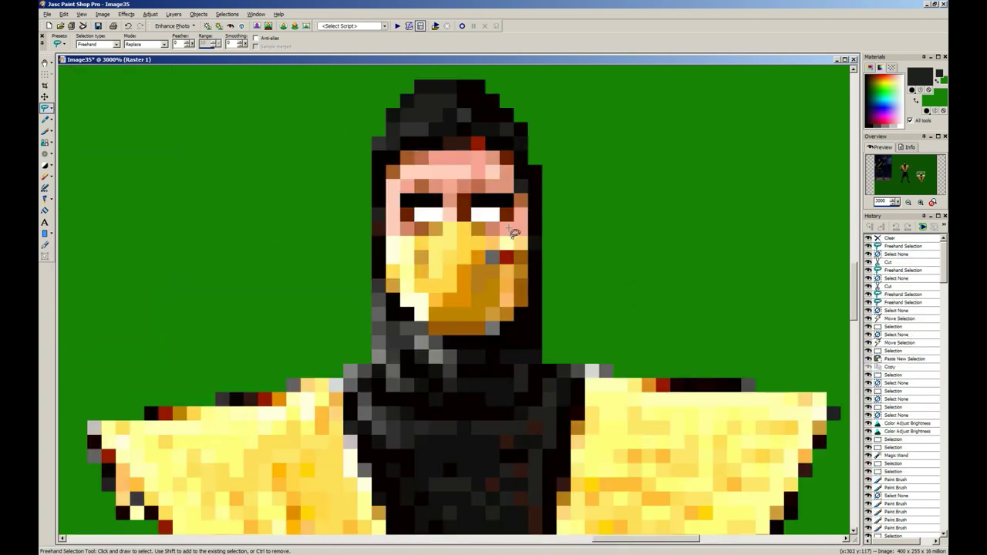
drag(523, 206, 525, 197)
click(525, 198)
key(ctrl+d)
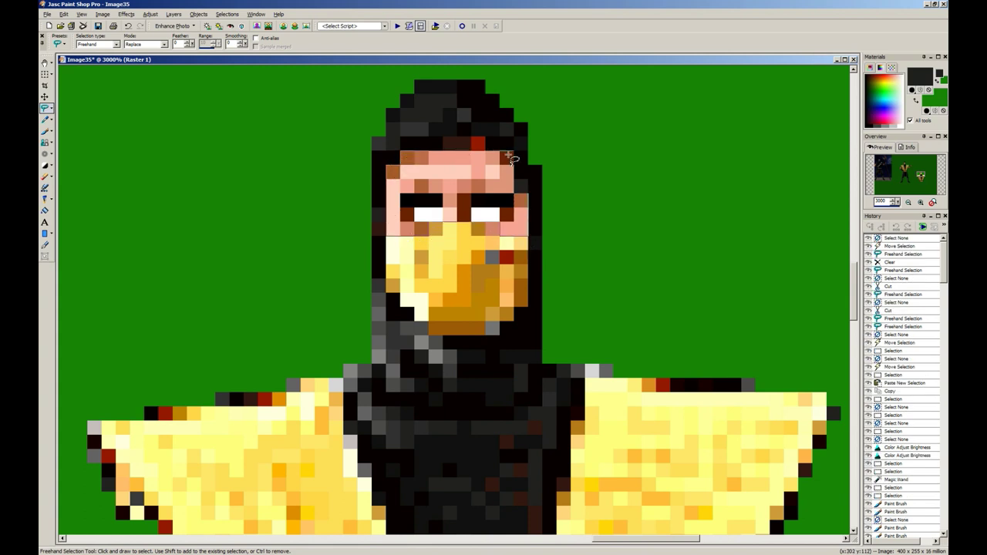
Step: Cut the exposed face out of the copied hood, including the leftover pink pixel beside the mask
drag(521, 196, 520, 194)
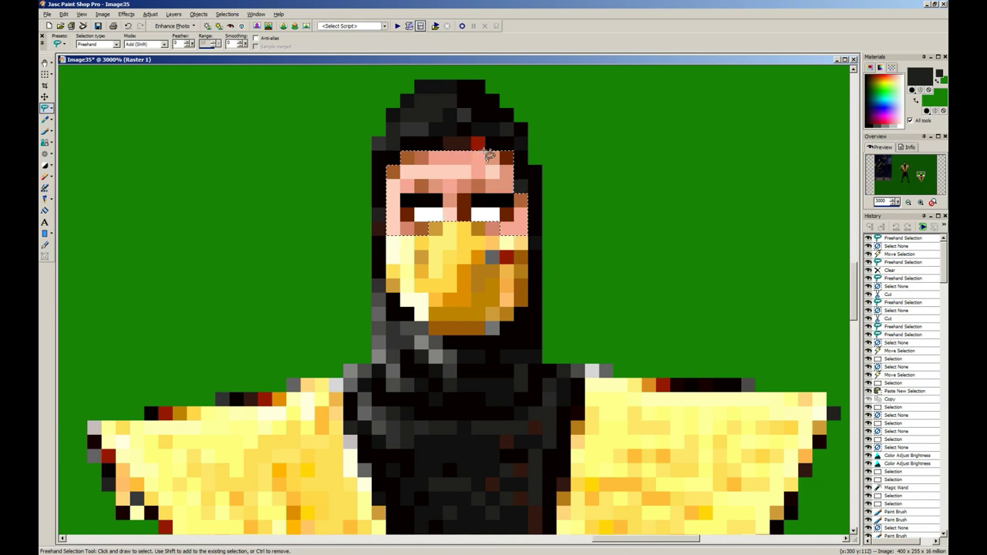
drag(445, 140, 446, 148)
key(ctrl+x)
key(ctrl+d)
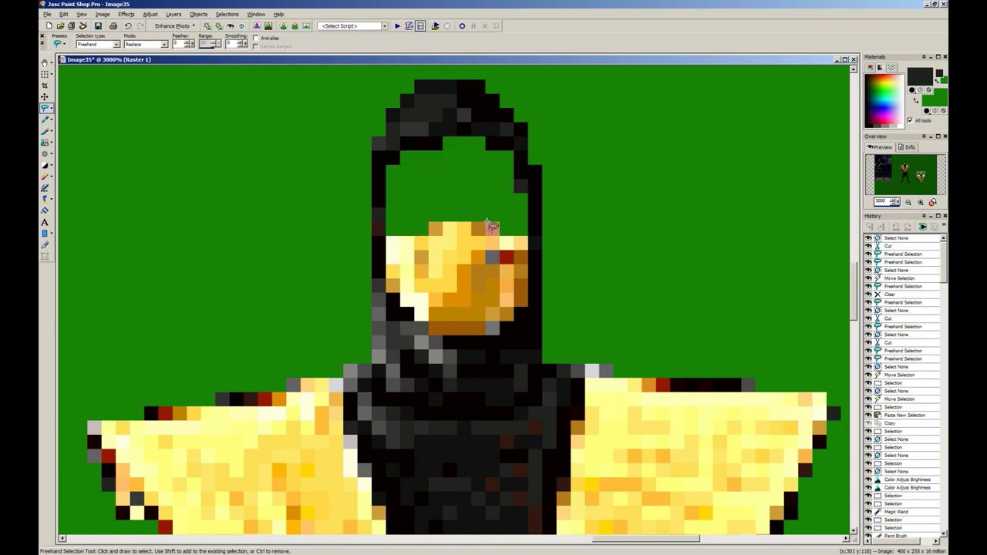
key(ctrl+x)
key(ctrl+z)
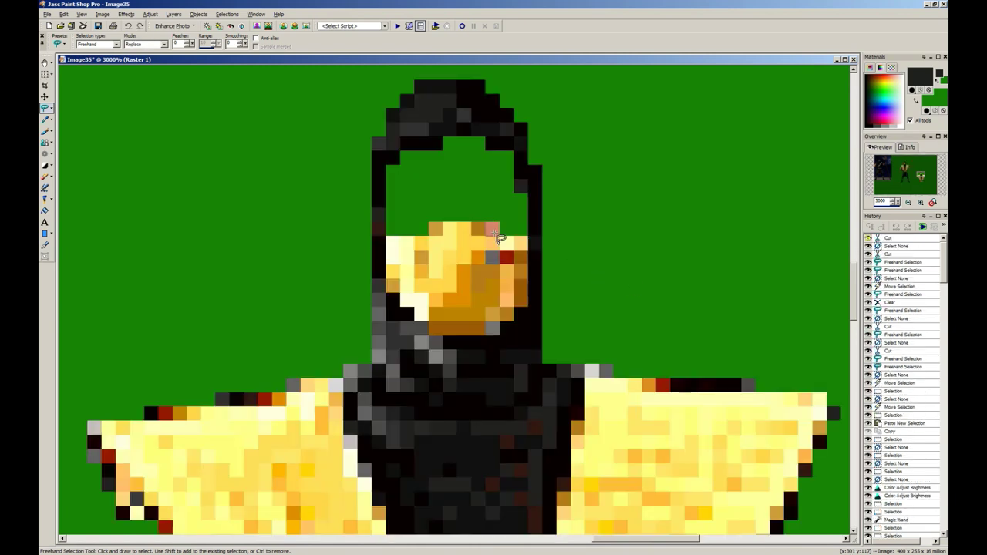
drag(496, 233, 498, 234)
key(ctrl+x)
key(ctrl+d)
Step: Cut the yellow mask out of the copied hood and paste it as a separate piece on the green canvas
drag(519, 313, 506, 328)
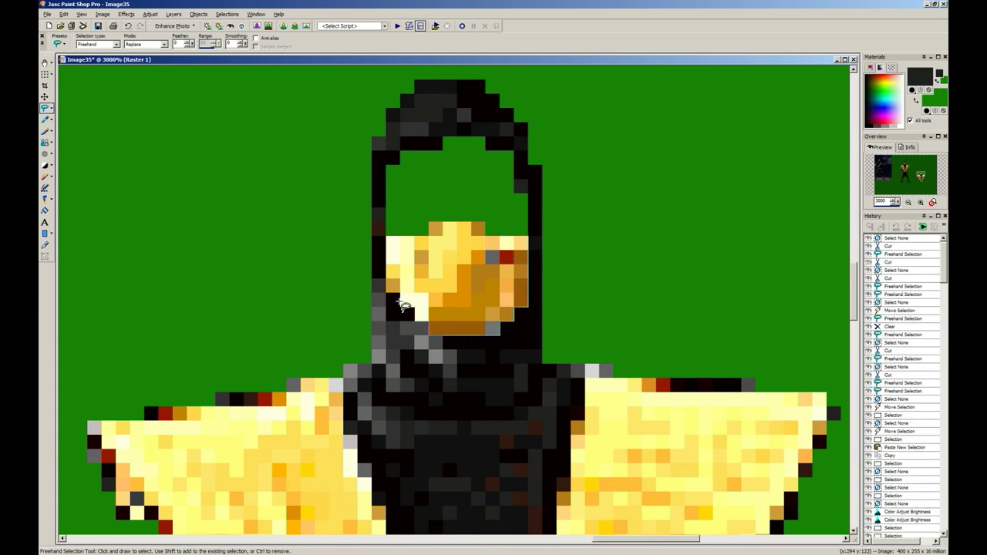
drag(485, 209, 526, 236)
scroll(512, 257, down, 4)
scroll(345, 313, down, 1)
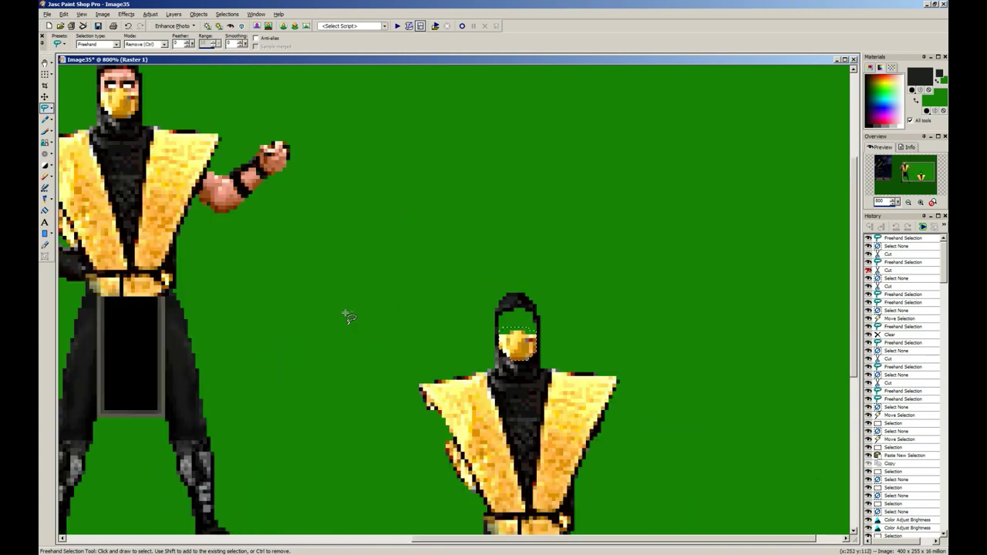
key(ctrl+x)
key(ctrl+e)
scroll(446, 285, down, 1)
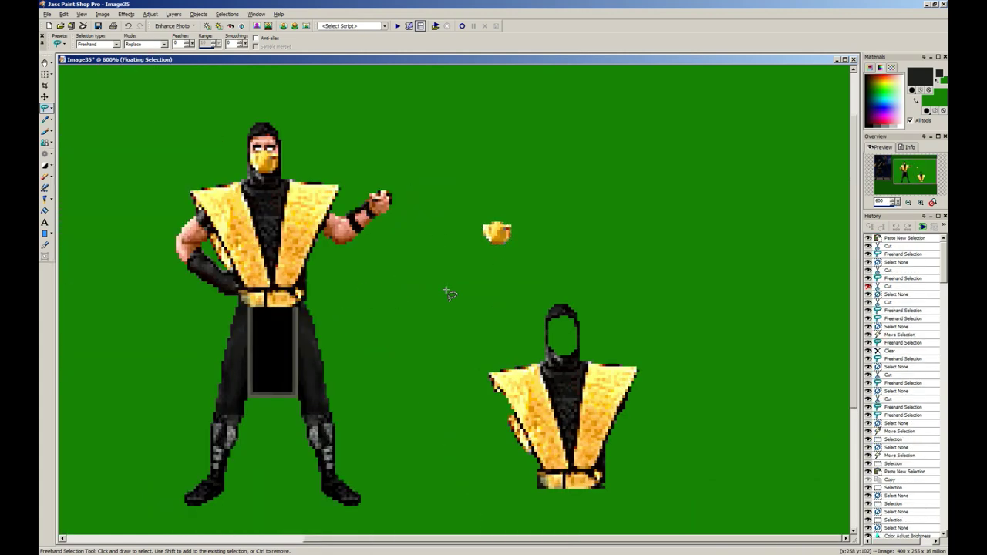
key(ctrl+d)
scroll(386, 274, down, 2)
scroll(156, 198, up, 1)
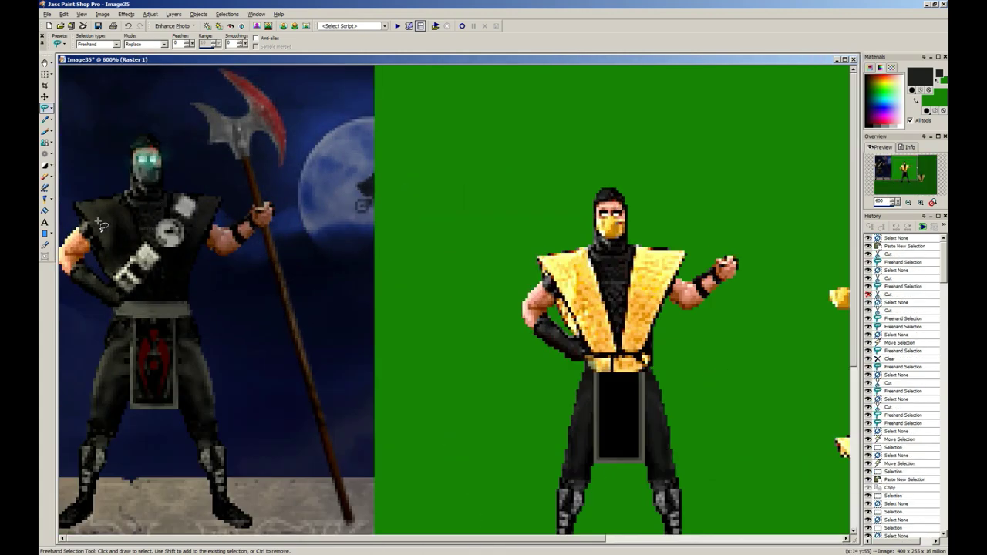
scroll(724, 419, up, 2)
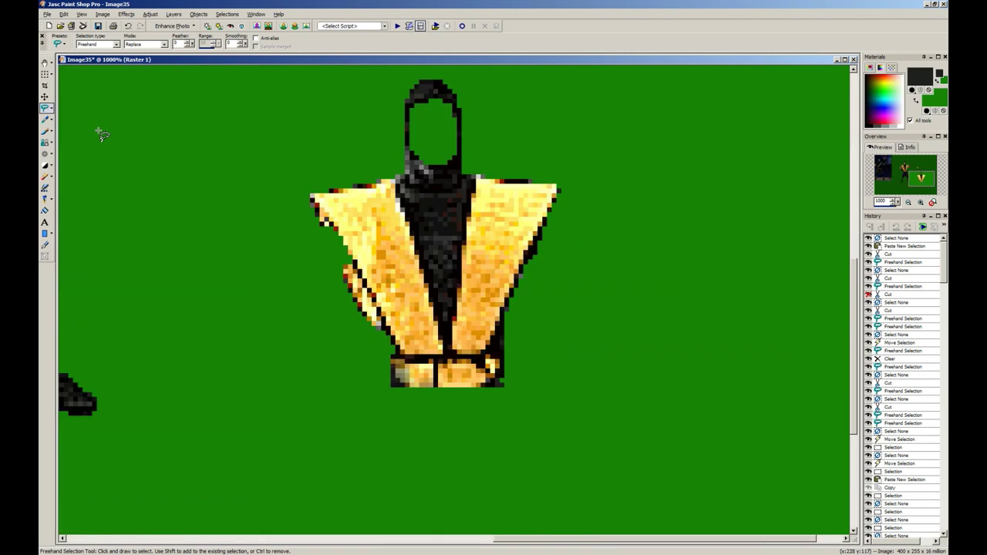
Step: Cut the copied upper body from the green canvas with a rectangular selection and paste it as a new image
click(48, 108)
click(81, 125)
scroll(478, 249, up, 1)
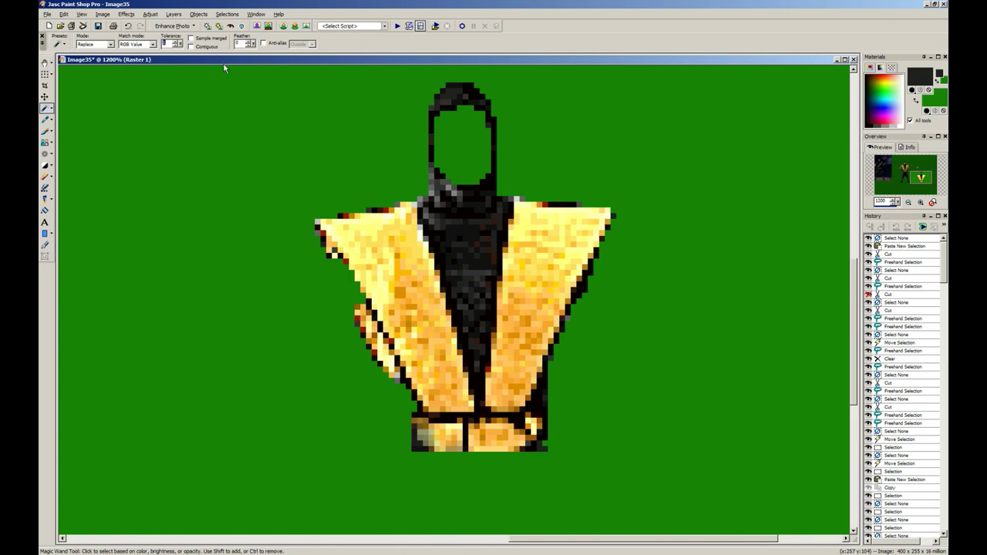
scroll(224, 68, down, 1)
key(s)
drag(191, 112, 617, 473)
key(ctrl+x)
key(ctrl+v)
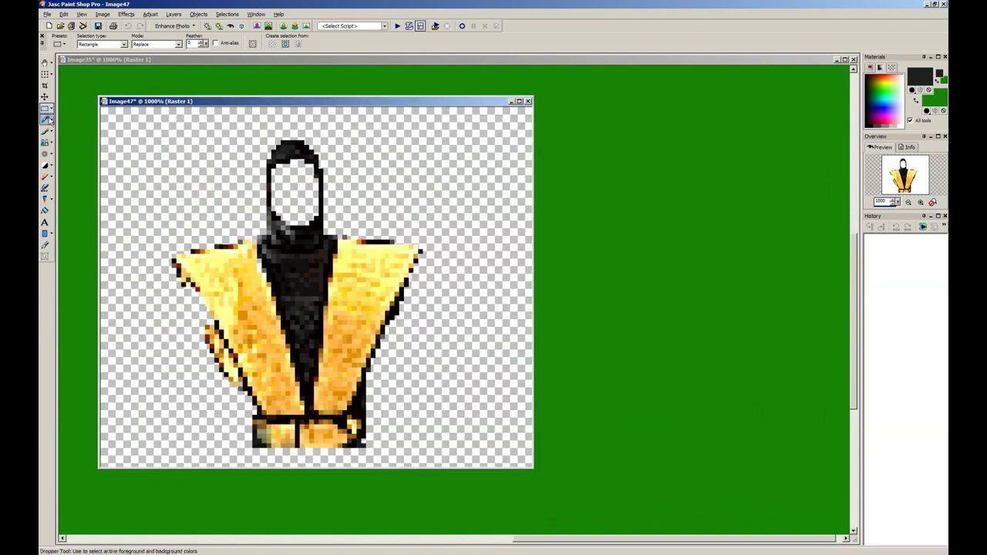
Step: Select the black hood and shirt areas with the Magic Wand at tolerance 22 and cut them away from the yellow vest
click(50, 108)
click(65, 129)
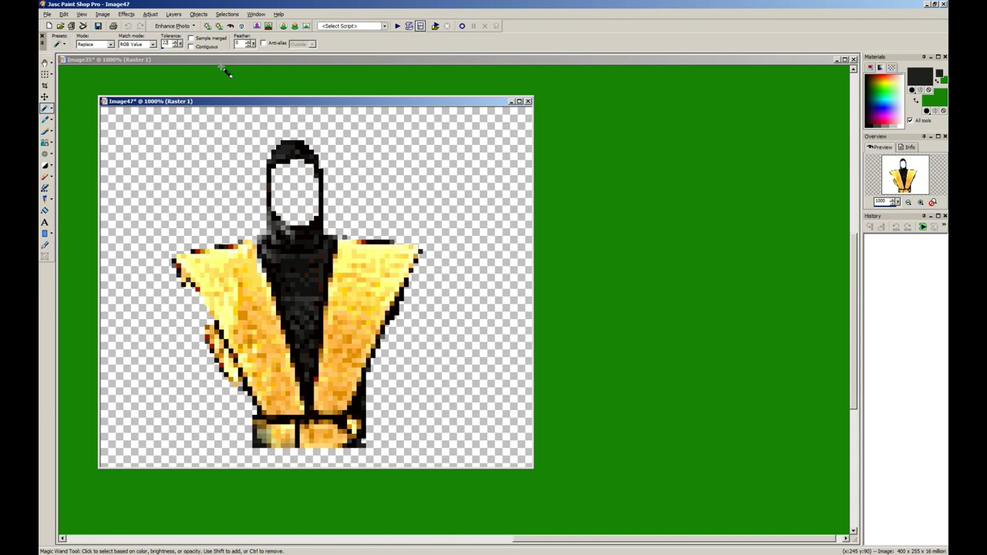
click(285, 266)
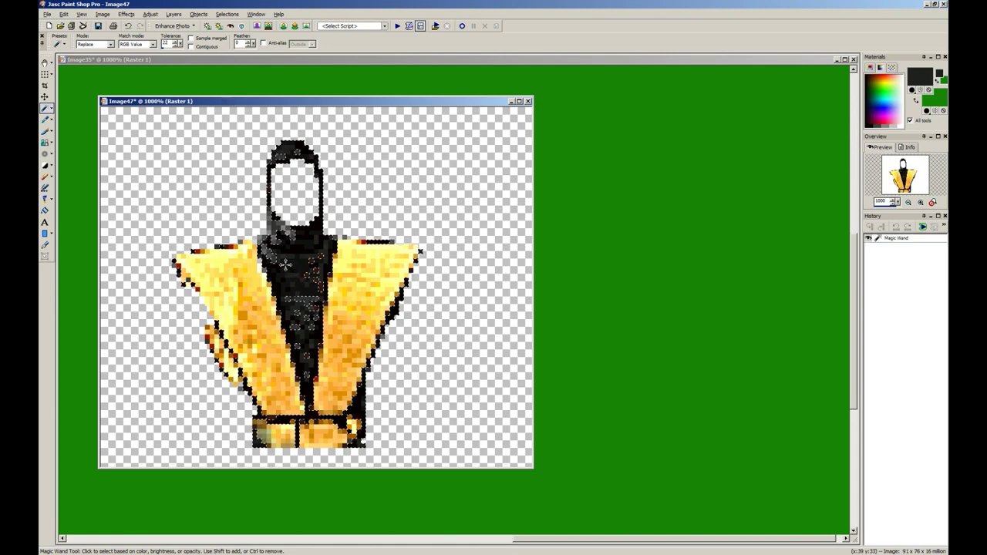
key(ctrl+x)
key(ctrl+d)
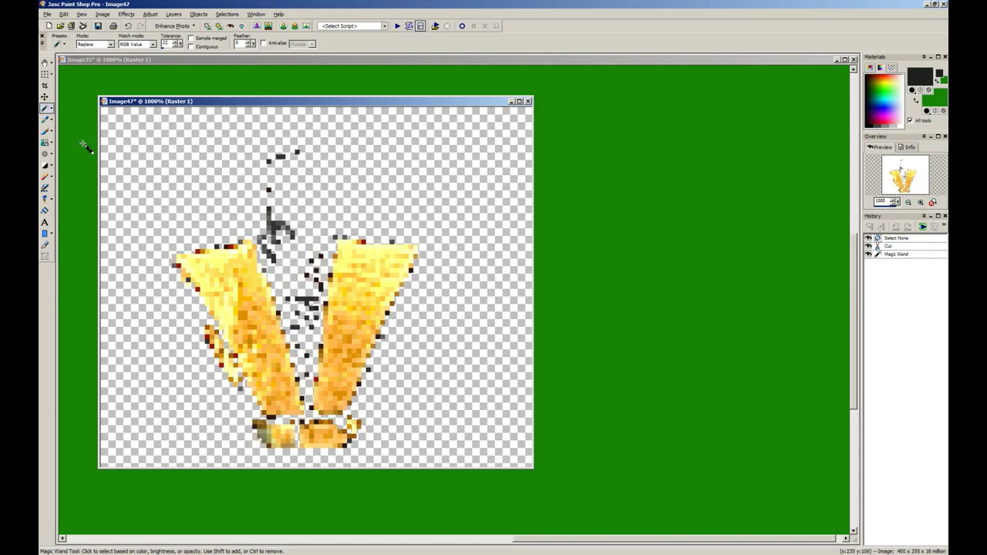
Step: Outline the leftover dark pixels around the hood and between the vest halves with freehand selections and cut them out
click(50, 108)
click(64, 118)
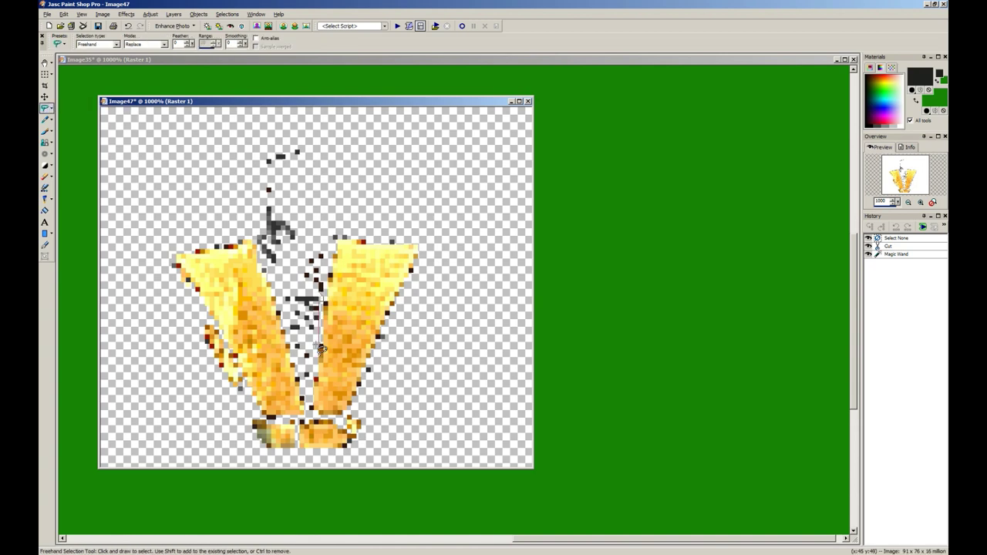
mouse_move(287, 334)
mouse_down()
mouse_move(261, 253)
mouse_move(352, 158)
mouse_move(318, 301)
mouse_up()
key(ctrl+x)
key(ctrl+d)
key(ctrl+d)
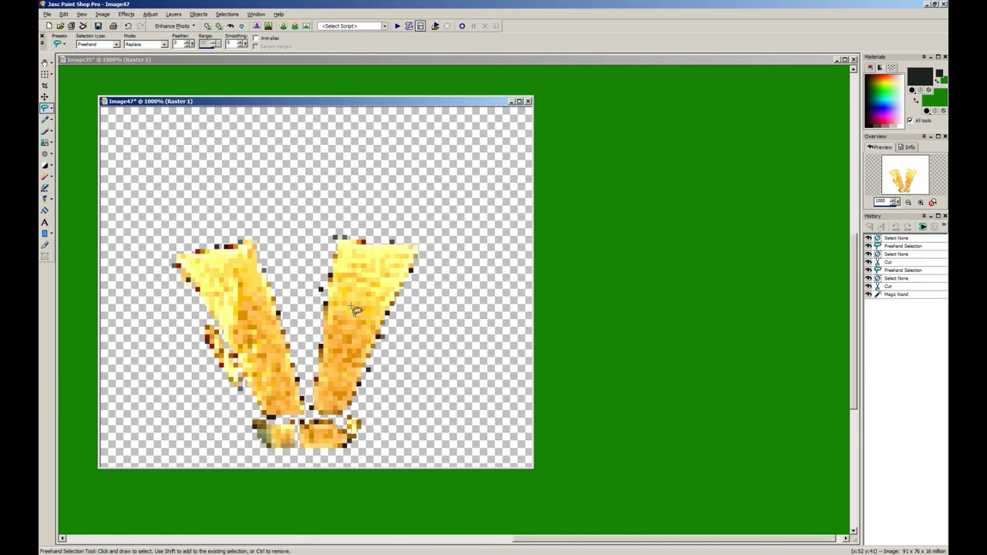
Step: Colorize the yellow vest with the last used grey settings, then darken it with three brightness adjustments of -50 and one of -20
key(shift+l)
key(Return)
key(shift+b)
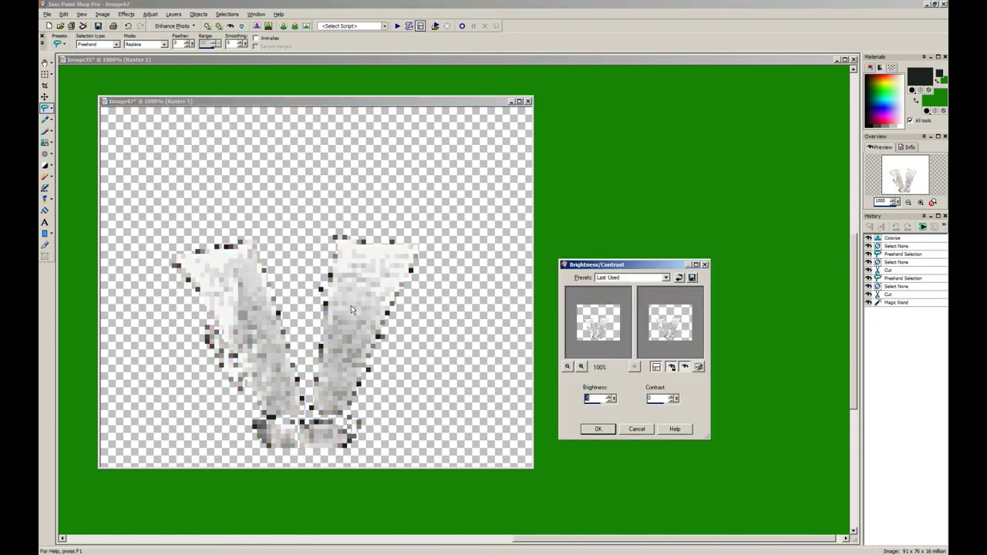
text(-50)
key(Return)
key(ctrl+y)
key(ctrl+y)
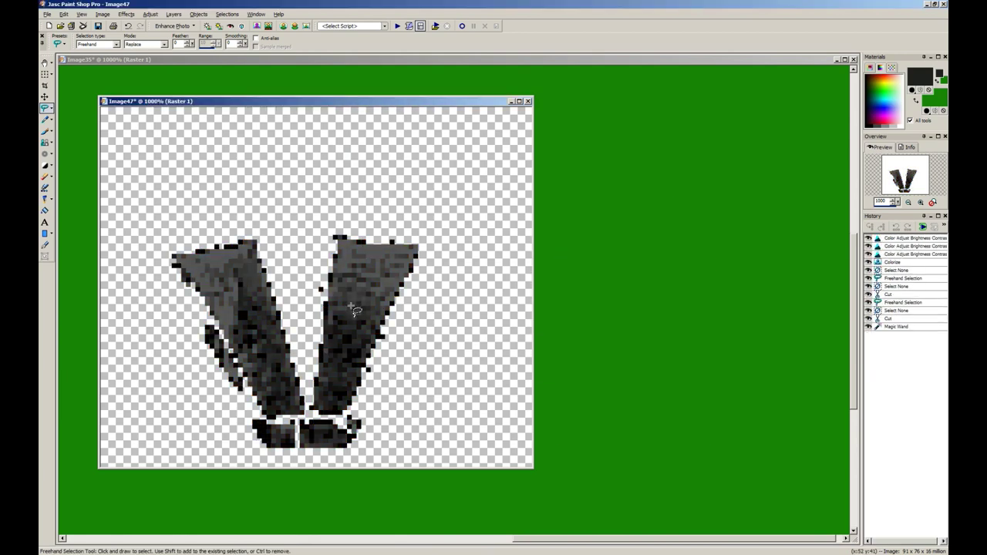
key(ctrl+y)
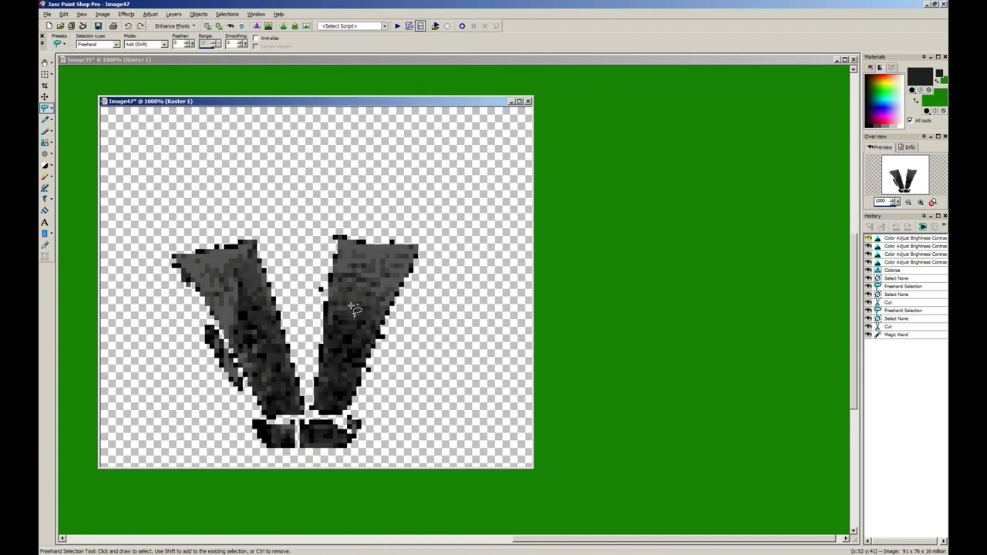
key(shift+b)
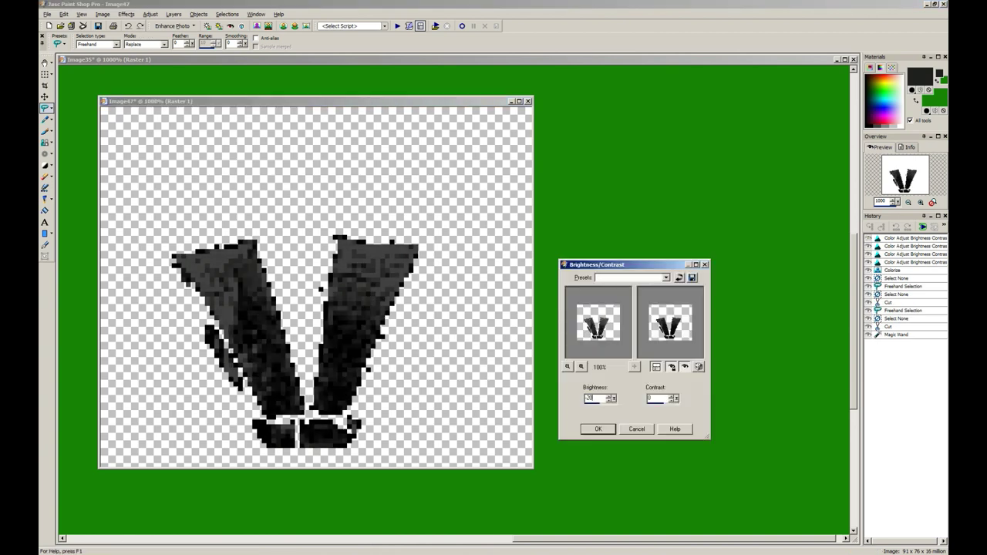
key(Return)
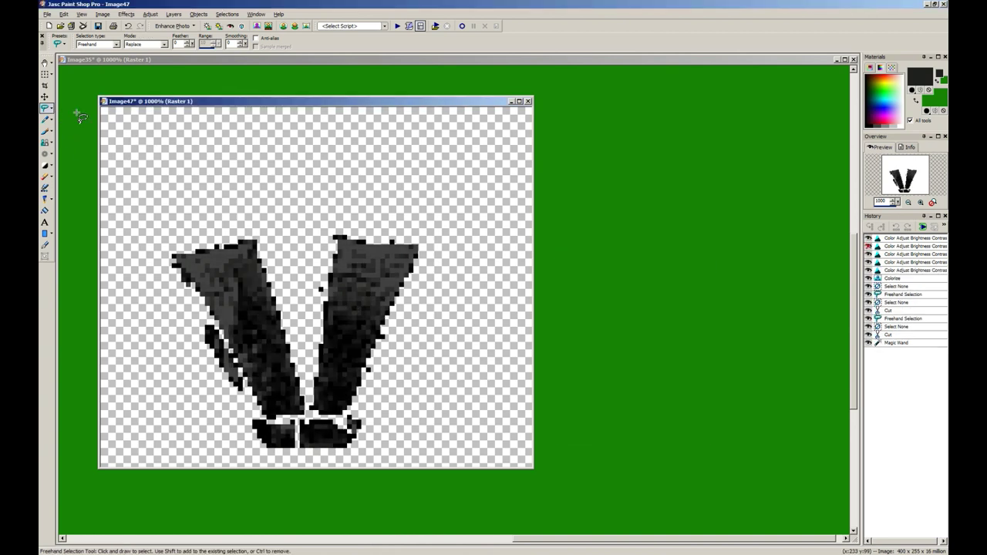
Step: Try two further brightness reductions on the dark vest and undo both
key(shift+b)
key(Return)
key(shift+b)
key(Return)
key(ctrl+z)
key(ctrl+z)
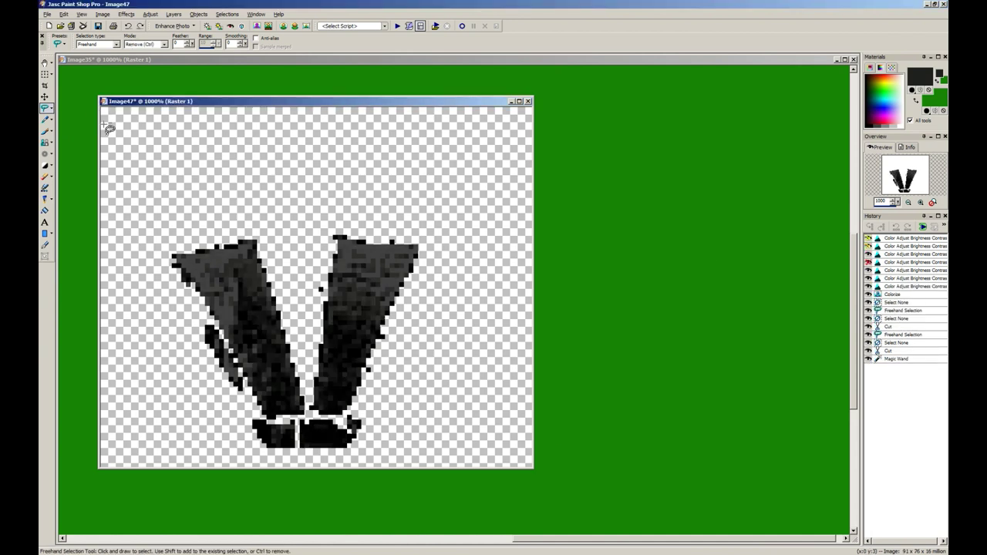
Step: Select only the vest pixels by selecting the whole image and removing the transparent background with the Magic Wand
click(50, 109)
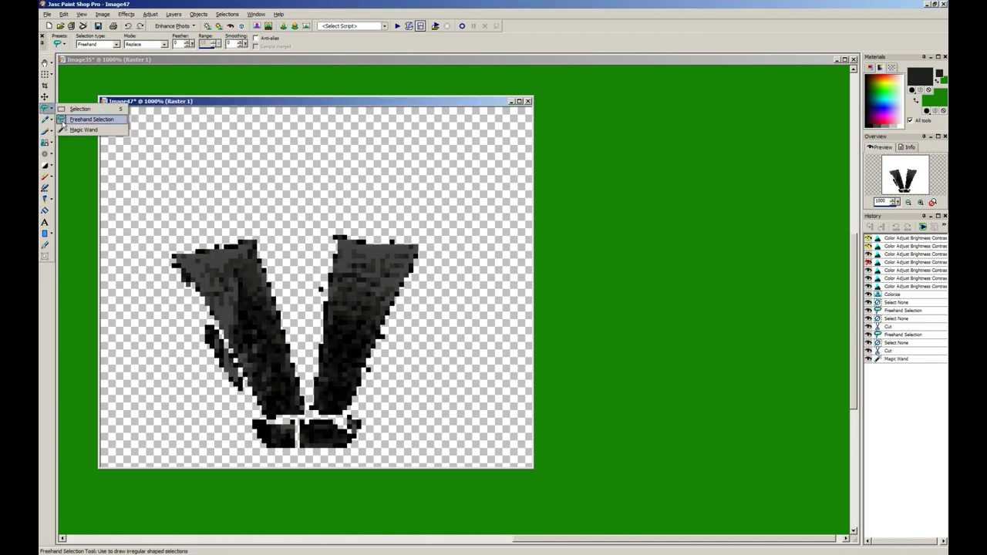
click(68, 129)
key(ctrl+a)
ctrl+click(282, 202)
Step: Set up the Paint Brush at size 12 and 20 opacity, with black sampled from the vest as its colour
key(b)
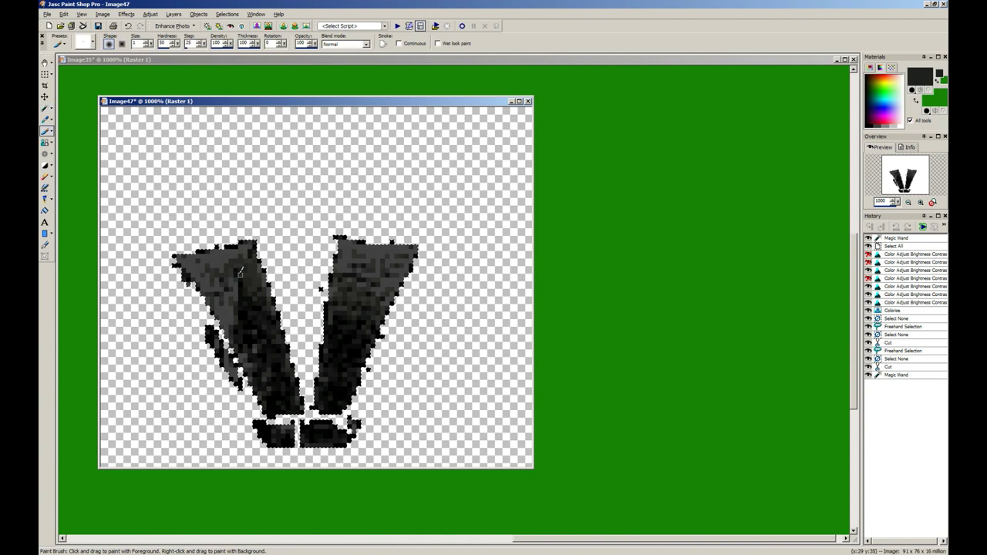
click(137, 44)
text(2)
mouse_move(176, 244)
mouse_down()
mouse_move(242, 303)
mouse_move(253, 335)
mouse_up()
key(ctrl+z)
ctrl+click(271, 403)
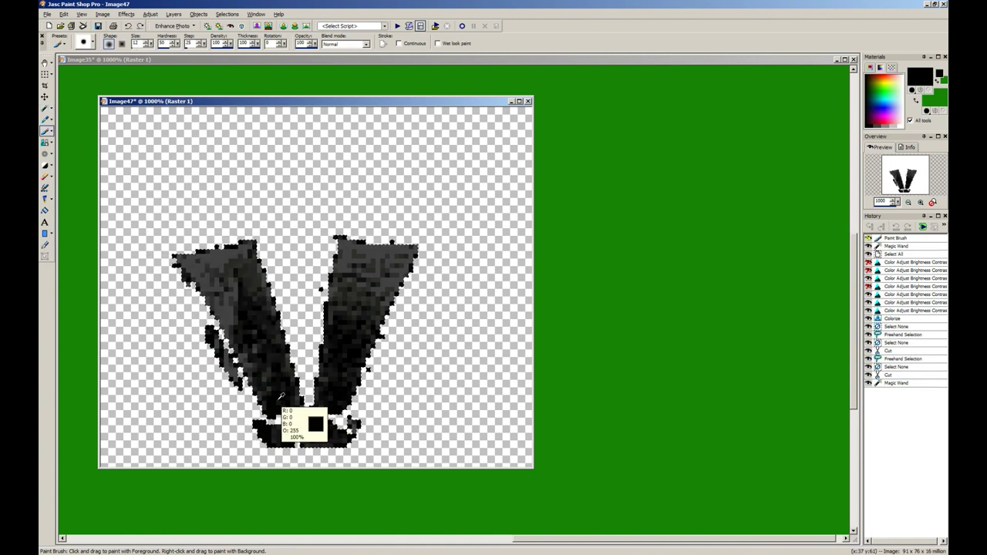
double_click(301, 44)
text(20)
Step: Dab translucent black over the lighter shoulders and sides of both vest halves to darken them
click(210, 245)
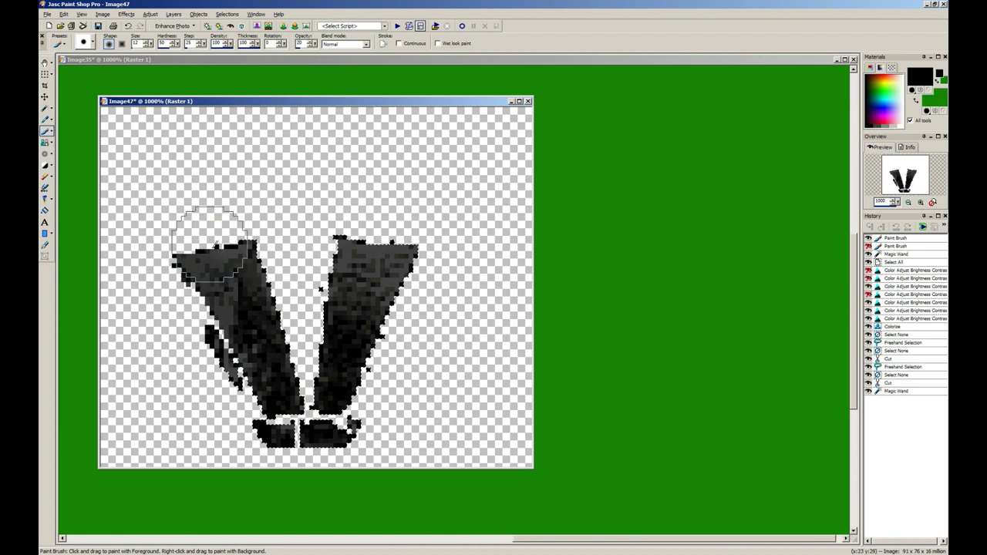
click(217, 305)
click(219, 330)
click(237, 230)
click(348, 276)
click(422, 241)
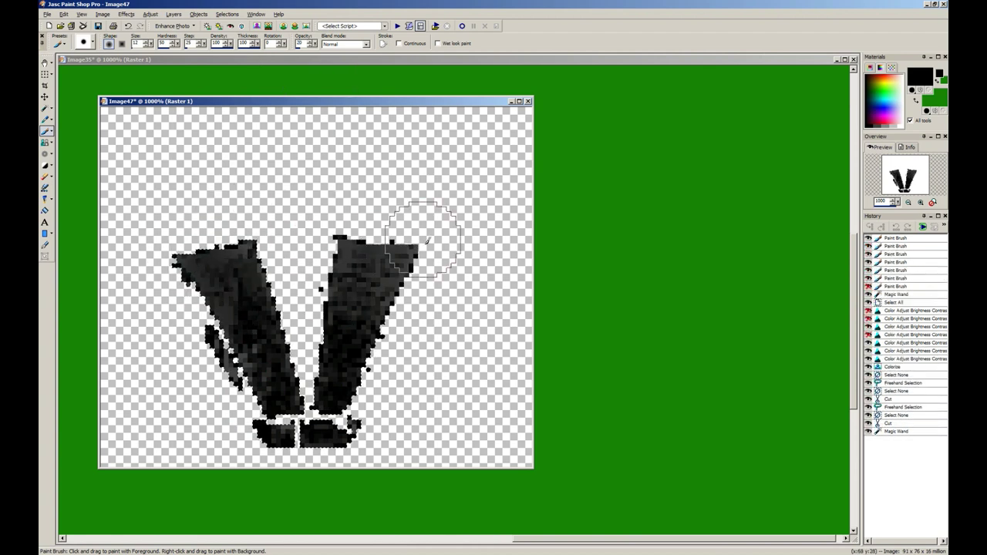
click(389, 320)
click(261, 357)
click(256, 352)
click(252, 344)
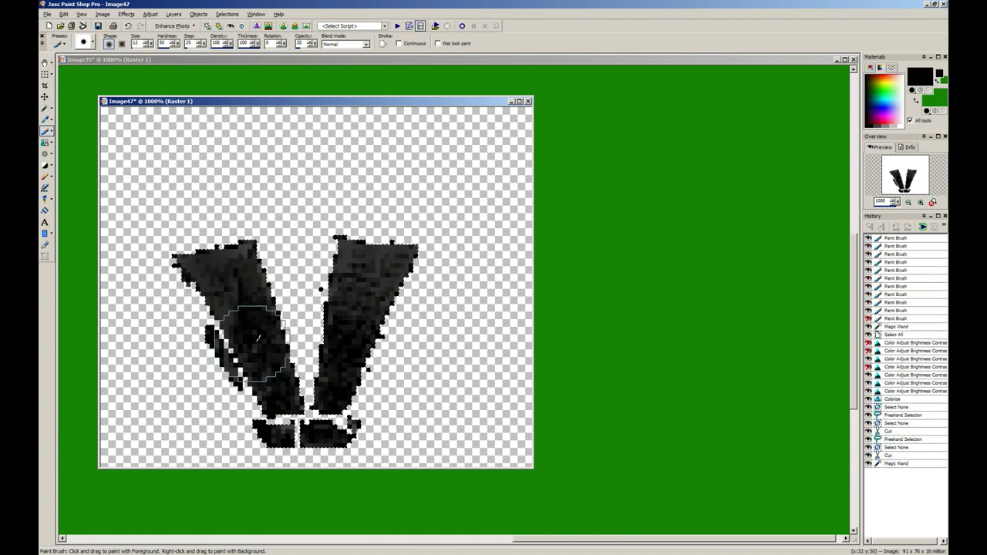
Step: Clear the selection, copy the darkened vest, and switch back to the green sprite canvas
scroll(257, 337, up, 1)
key(ctrl+d)
key(s)
key(ctrl+c)
scroll(255, 296, down, 5)
click(255, 296)
key(ctrl+e)
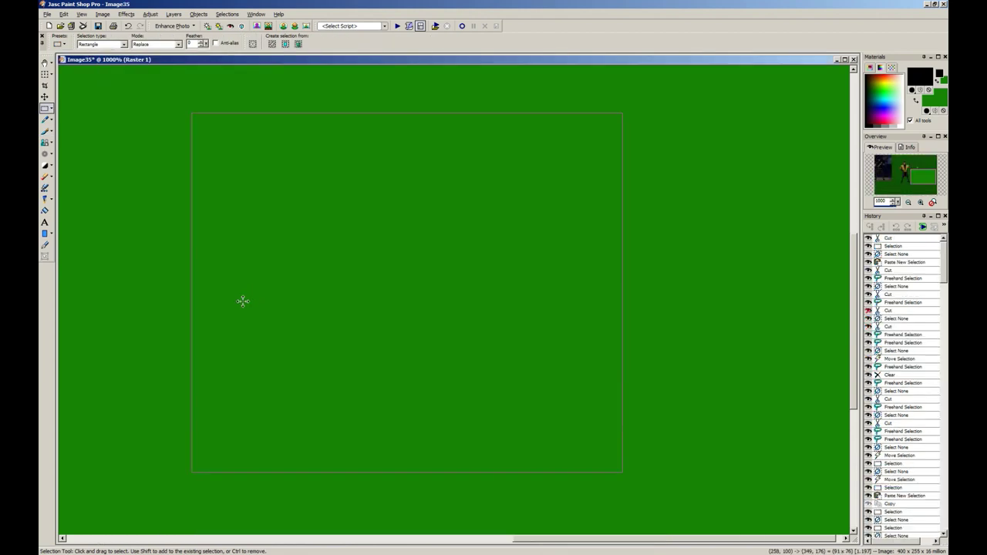
Step: Paste the dark vest as a floating selection, align it exactly over the fighter's yellow vest, and deselect it
click(243, 301)
scroll(346, 300, down, 3)
scroll(472, 290, down, 2)
key(ctrl+d)
scroll(473, 262, up, 2)
key(ctrl+e)
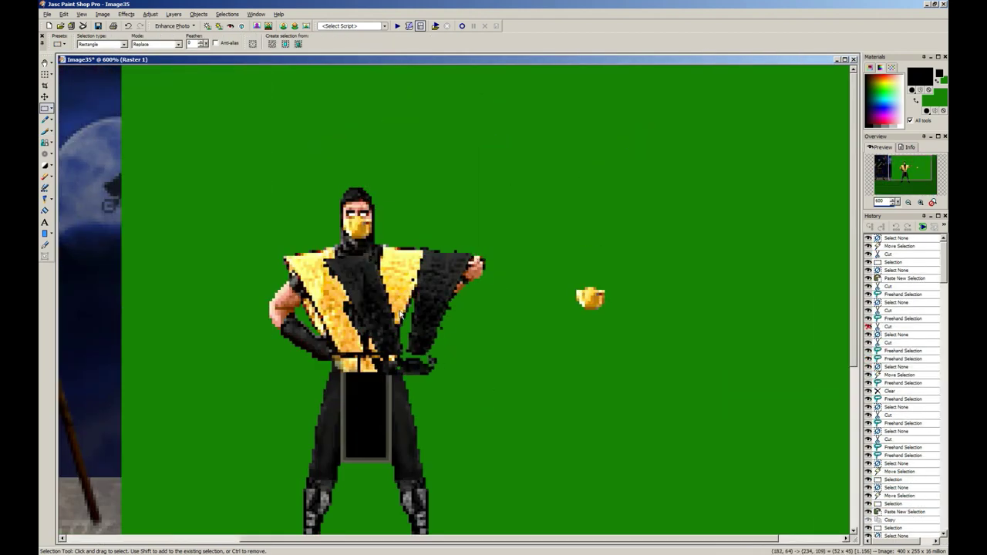
drag(400, 312, 363, 309)
scroll(401, 300, up, 2)
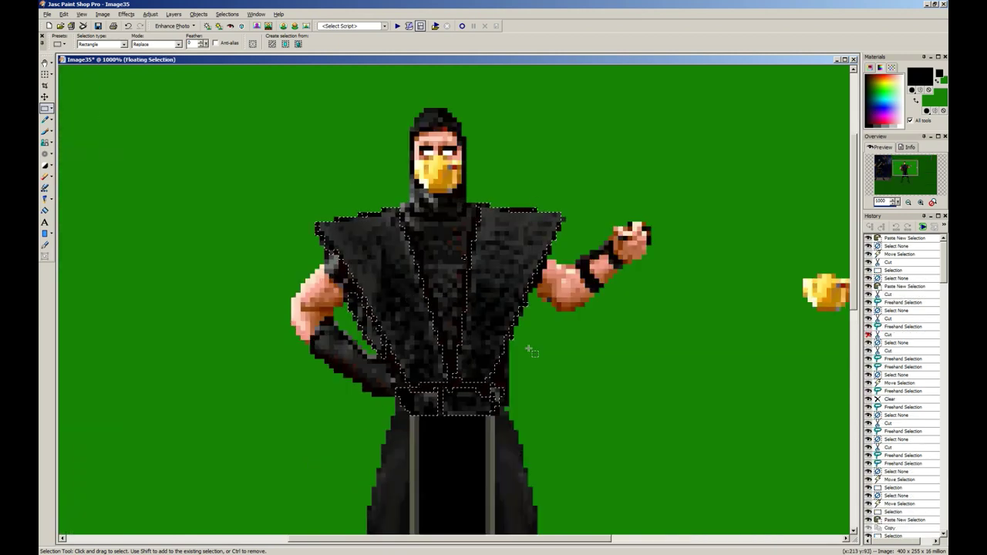
key(ctrl+d)
Step: Outline the fighter's vest and gloved forearm with a freehand selection excluding bare skin, and colorize them with the last used settings
scroll(480, 297, up, 2)
drag(417, 151, 297, 396)
key(ctrl+d)
click(52, 108)
click(66, 119)
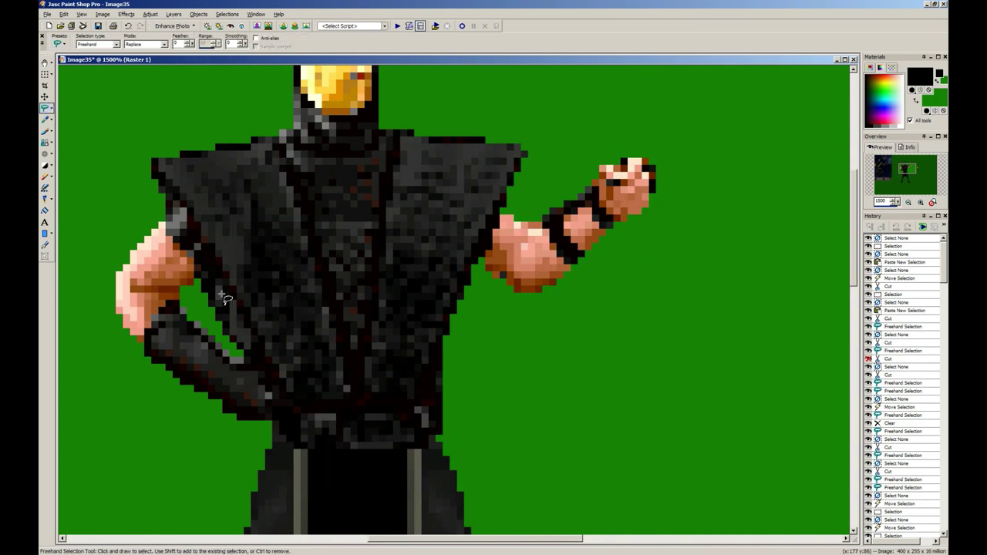
mouse_move(143, 424)
mouse_down()
mouse_move(192, 437)
mouse_move(491, 417)
mouse_up()
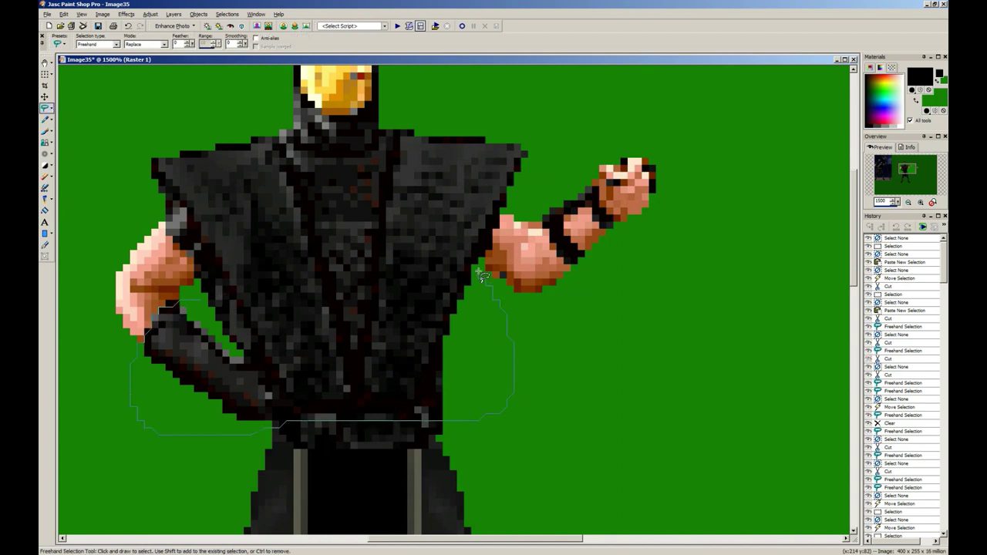
mouse_move(482, 276)
mouse_down()
mouse_move(501, 116)
mouse_move(425, 112)
mouse_move(317, 147)
mouse_move(260, 131)
mouse_move(171, 202)
mouse_up()
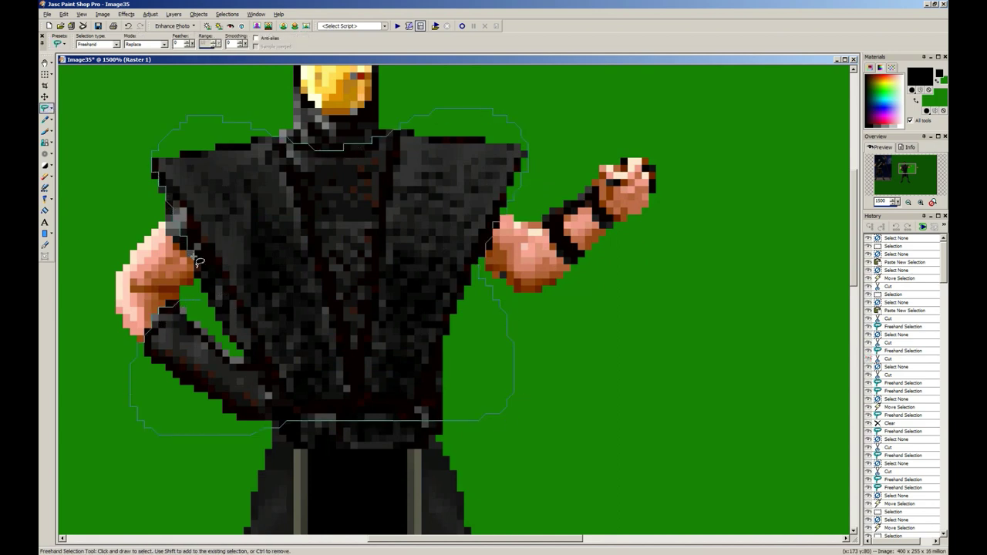
drag(198, 262, 199, 264)
key(shift+l)
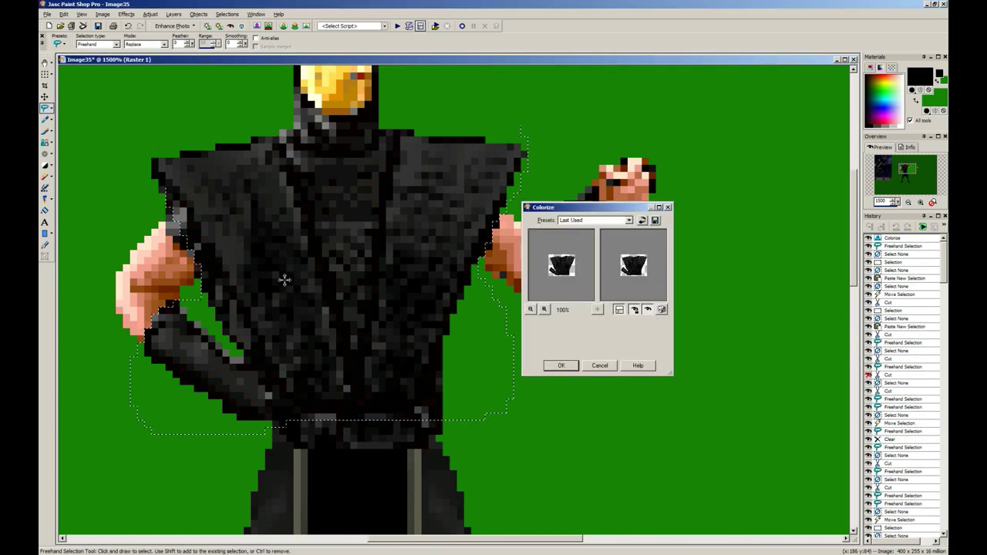
key(Return)
click(586, 384)
Step: Compare the recoloured fighter's vest with the reference figure's clothing
scroll(463, 316, down, 5)
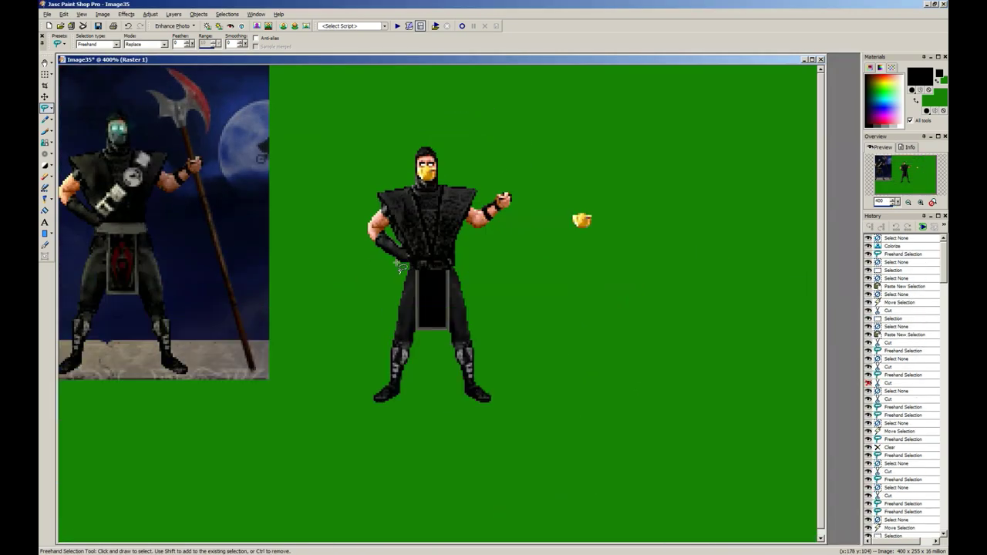
scroll(399, 266, down, 2)
scroll(282, 189, up, 3)
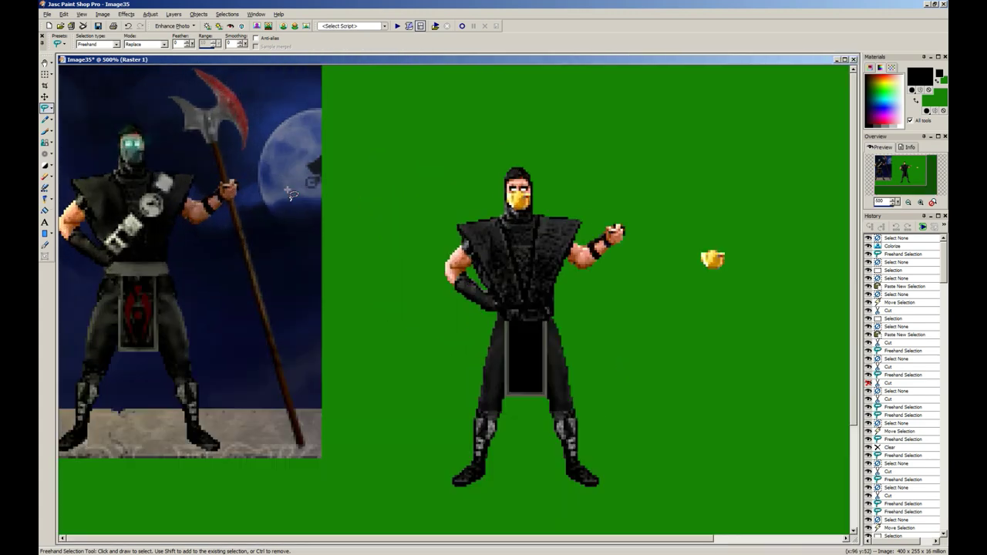
scroll(270, 318, up, 5)
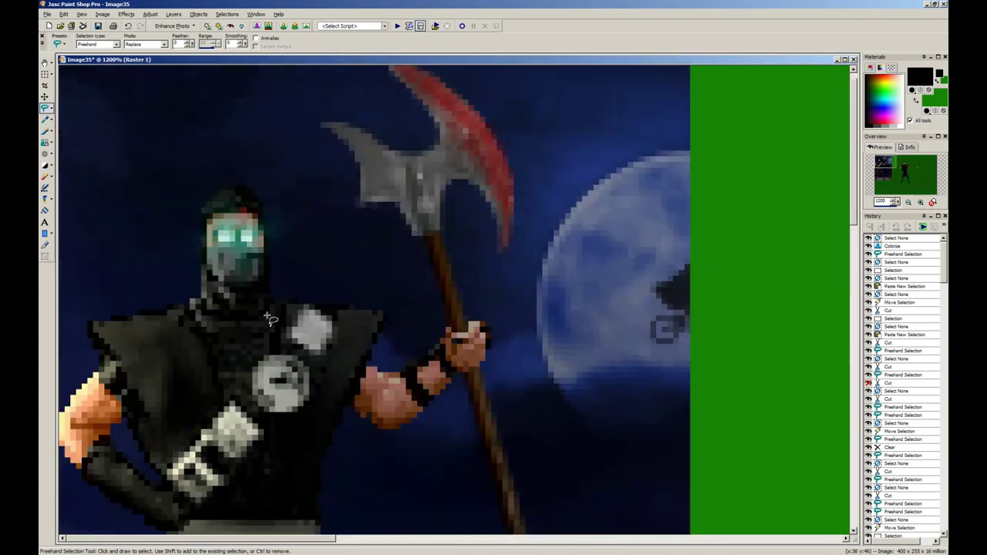
scroll(171, 356, down, 5)
scroll(634, 310, up, 5)
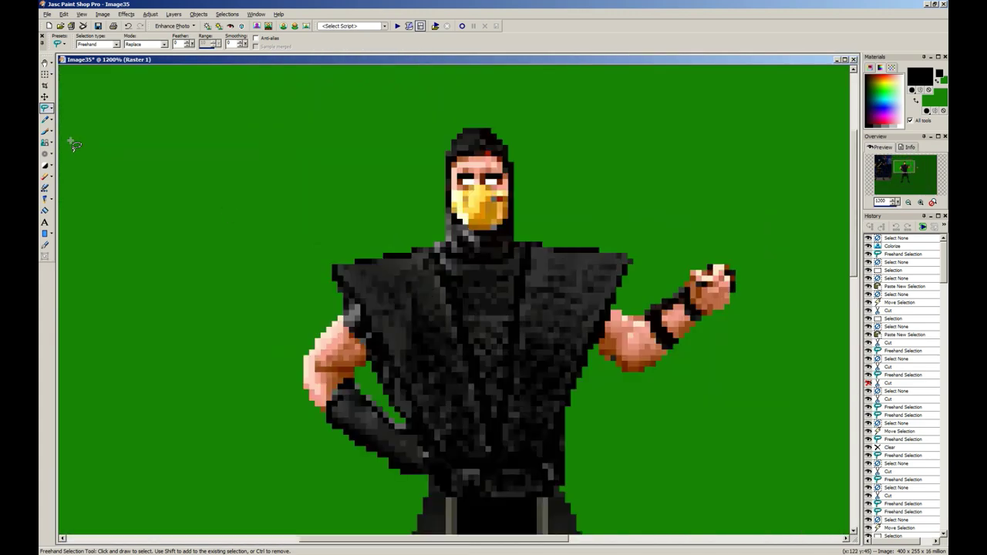
Step: Activate the Soften Brush with size 4 and 11 opacity
click(46, 153)
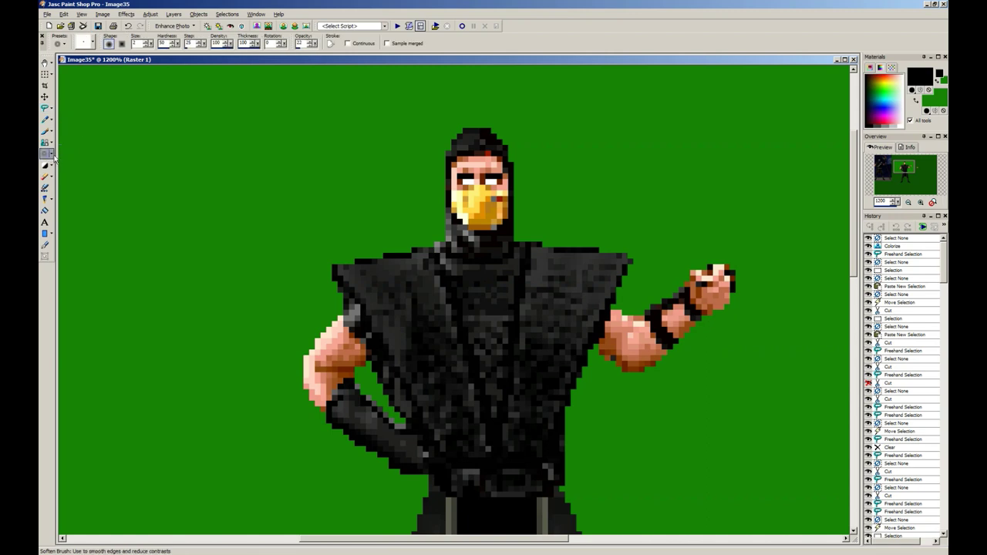
click(54, 156)
click(77, 193)
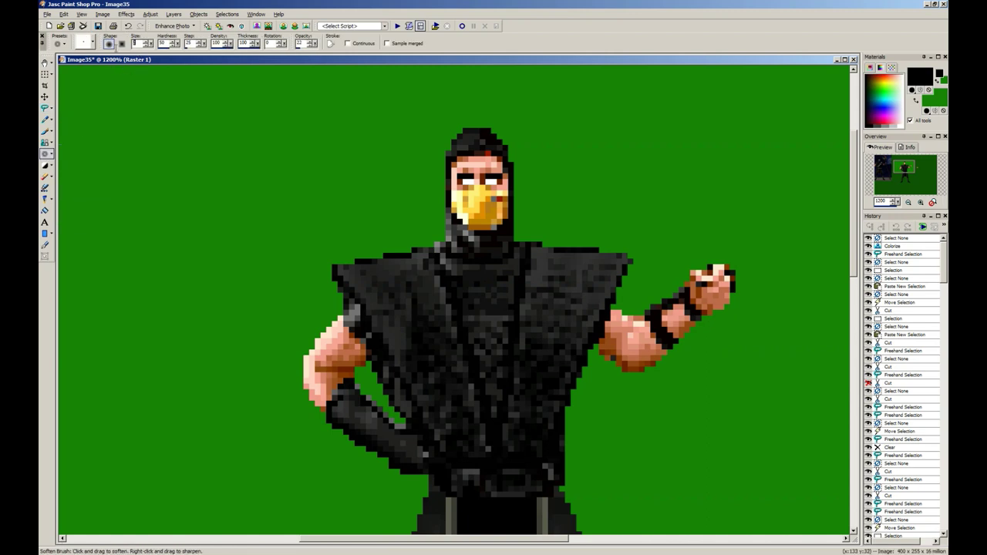
Step: Try softening the vest's texture on the bent-arm side and undo the brush strokes
mouse_move(386, 297)
mouse_down()
mouse_move(411, 343)
mouse_move(402, 296)
mouse_up()
click(441, 393)
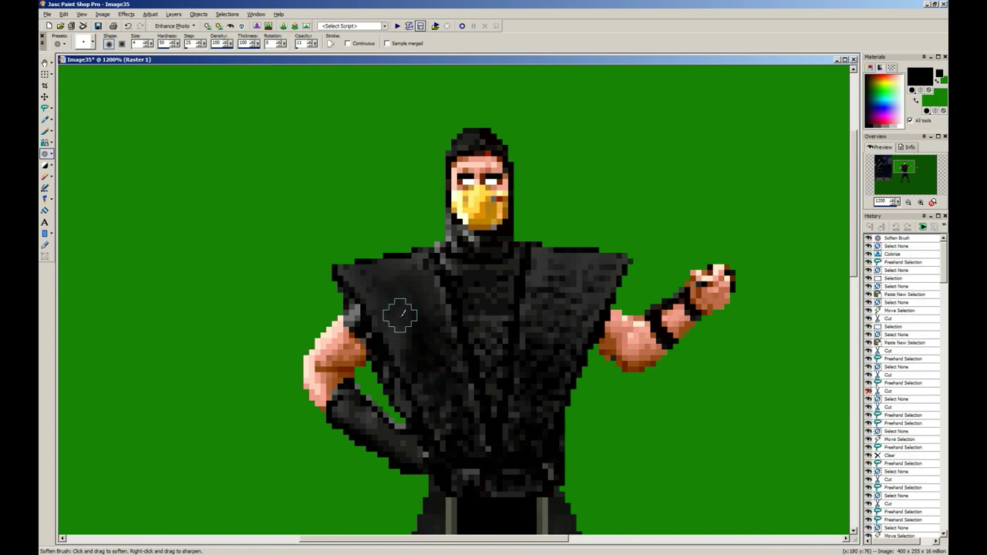
drag(388, 304, 424, 322)
key(ctrl+z)
key(ctrl+z)
key(ctrl+z)
key(ctrl+alt+z)
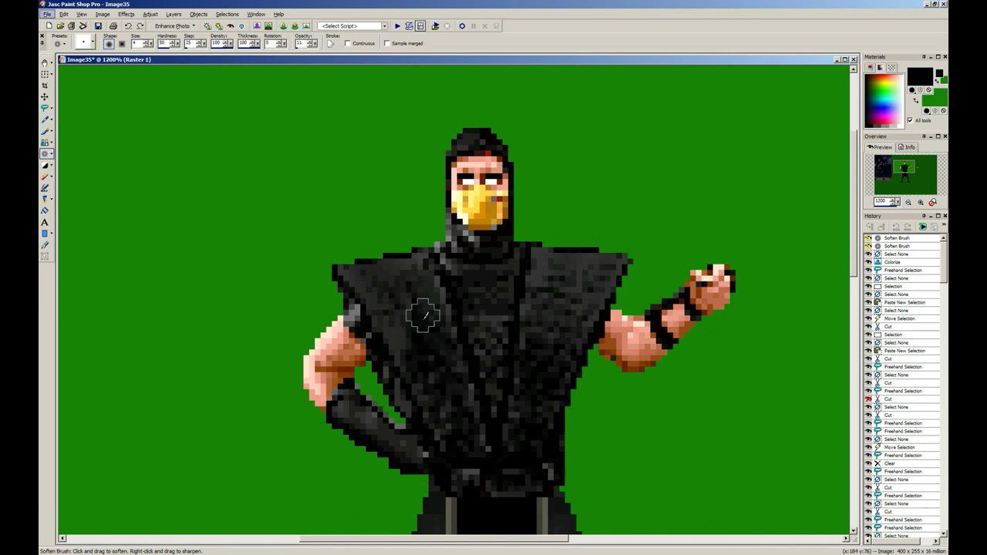
Step: Soften the vest's texture on the bent-arm side, raising the Soften Brush opacity to 22
drag(394, 281, 366, 281)
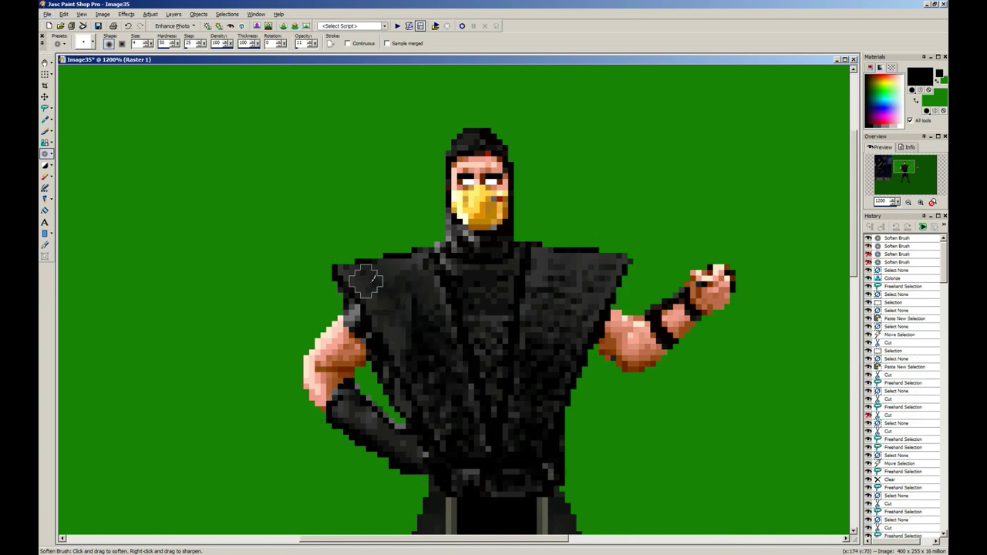
click(420, 348)
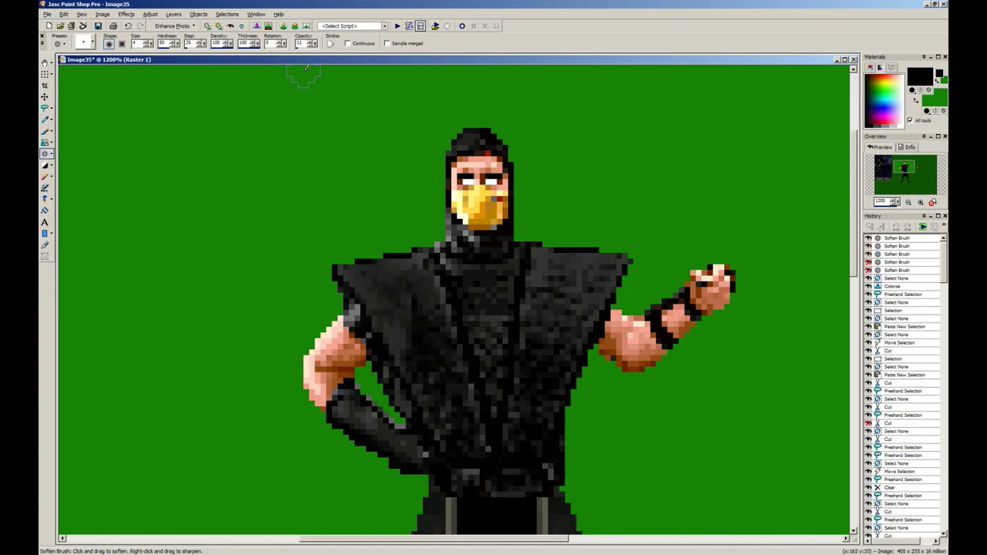
click(422, 346)
click(435, 327)
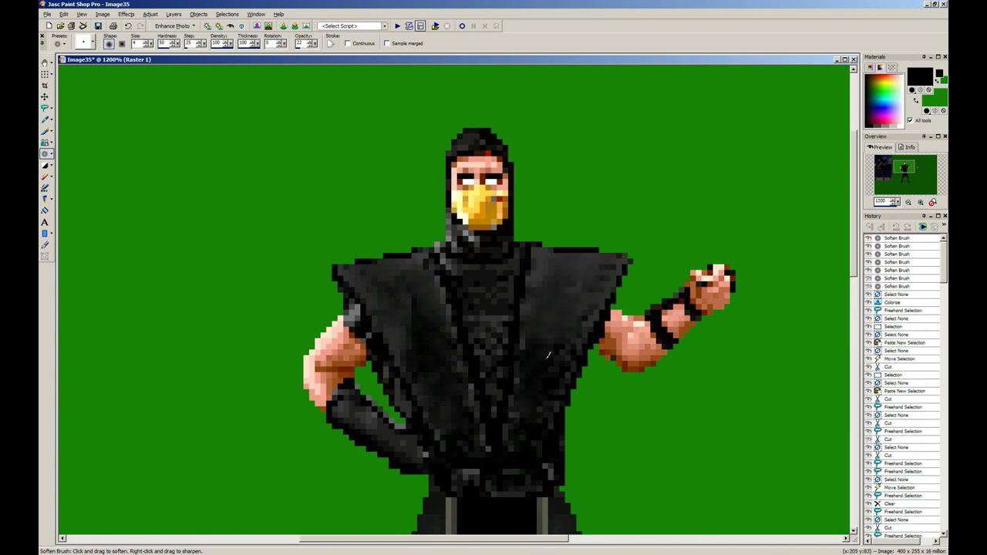
Step: Soften the vest's raised-arm shoulder panel, lower torso and bent-arm panel with the Soften Brush at 22 opacity
click(591, 275)
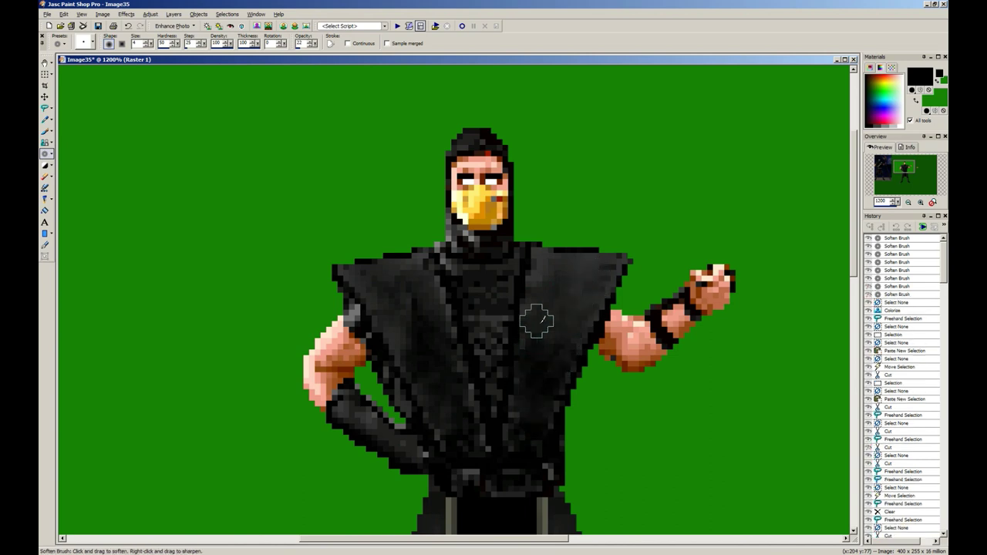
click(586, 280)
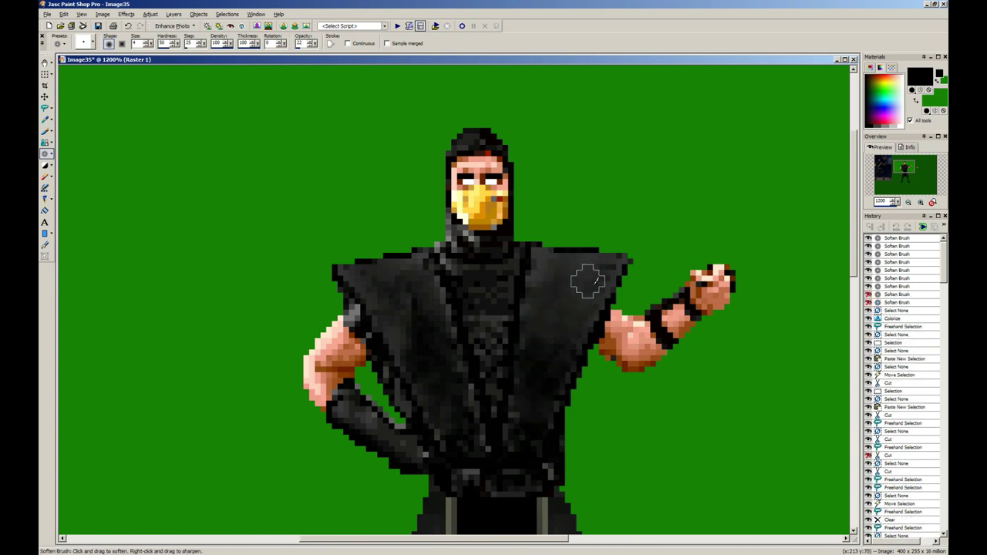
click(485, 446)
click(428, 292)
click(434, 418)
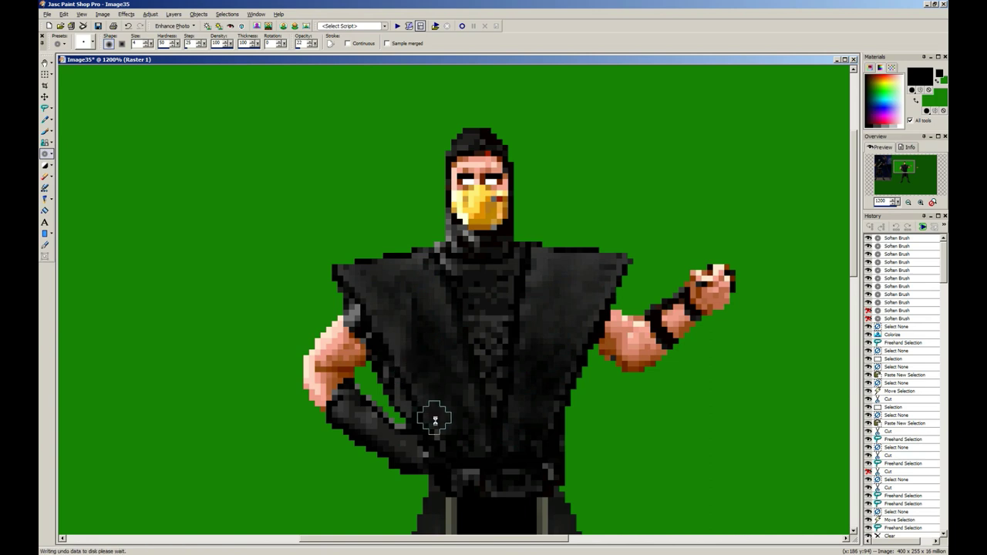
click(451, 372)
click(401, 273)
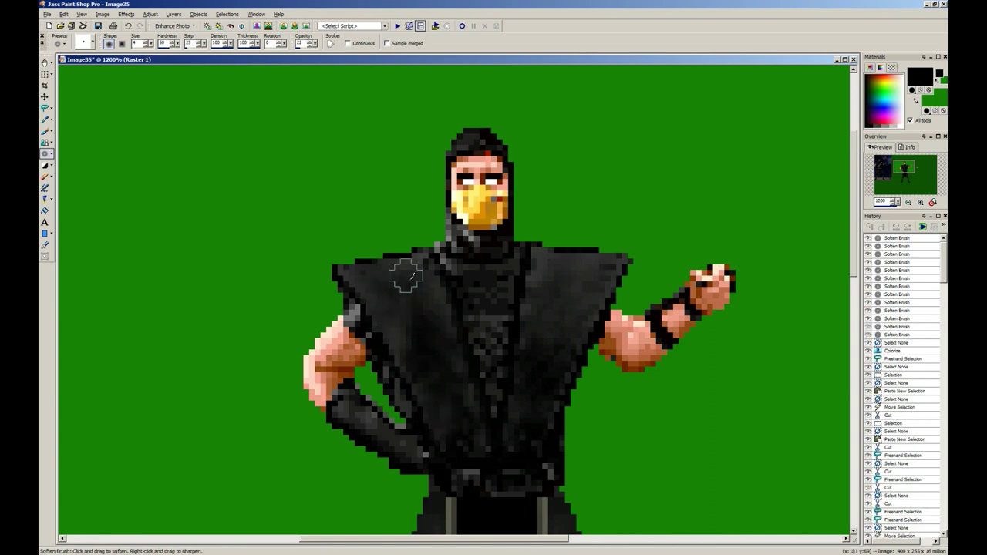
Step: Move the image window clear of the other image and compare the fighter's softened vest with the reference figure
scroll(486, 401, down, 4)
scroll(414, 294, down, 4)
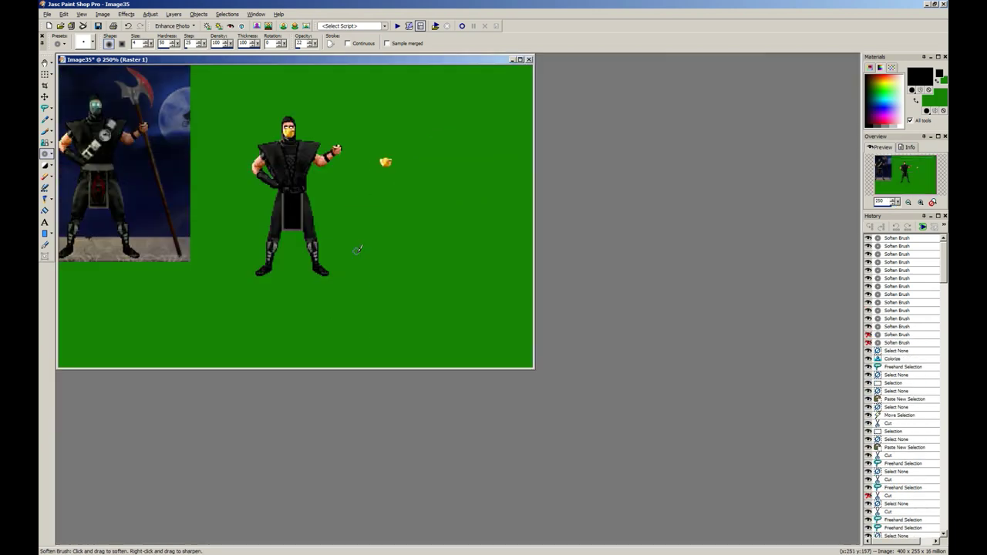
key(s)
scroll(208, 183, down, 2)
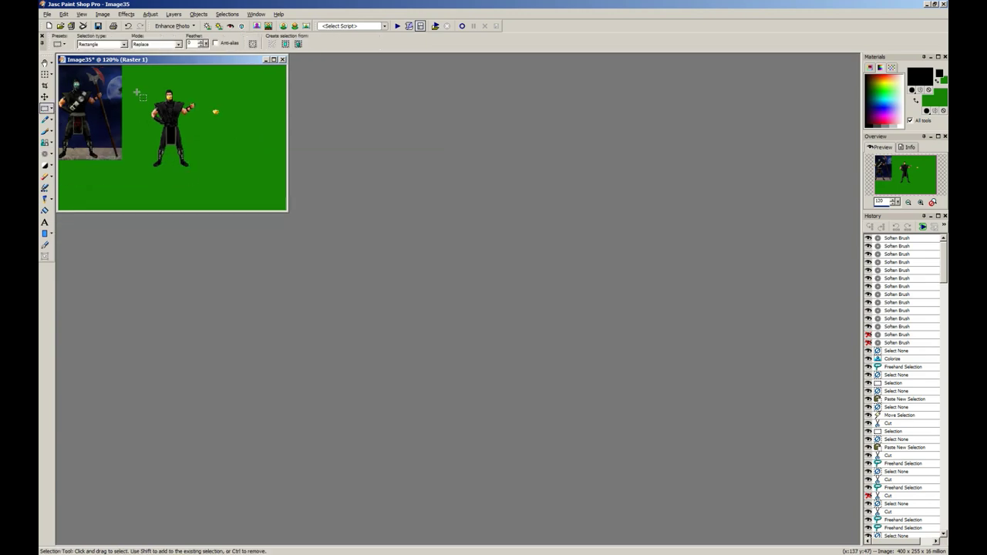
drag(119, 62, 311, 342)
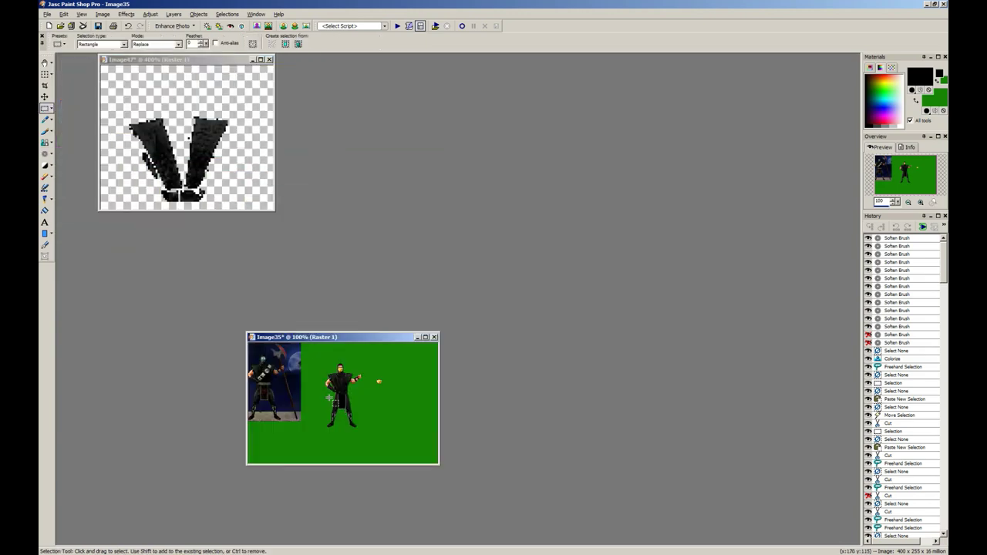
scroll(329, 397, up, 8)
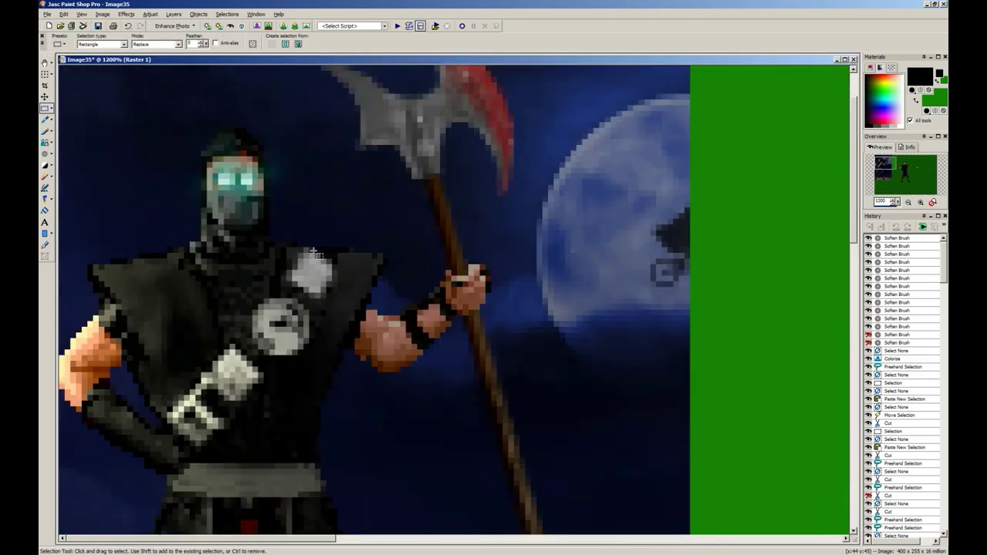
scroll(428, 335, down, 5)
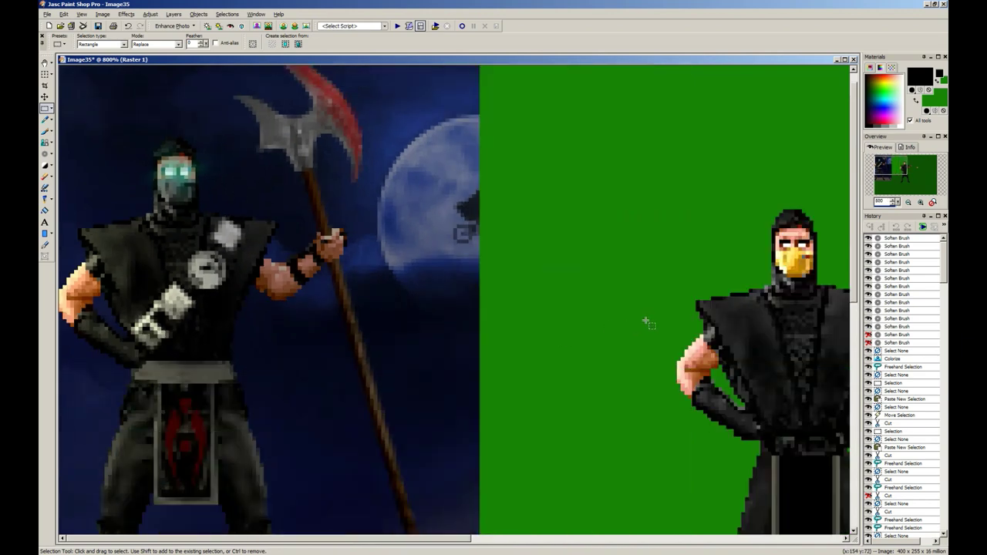
scroll(497, 326, up, 5)
Step: Reactivate the Soften Brush
click(44, 153)
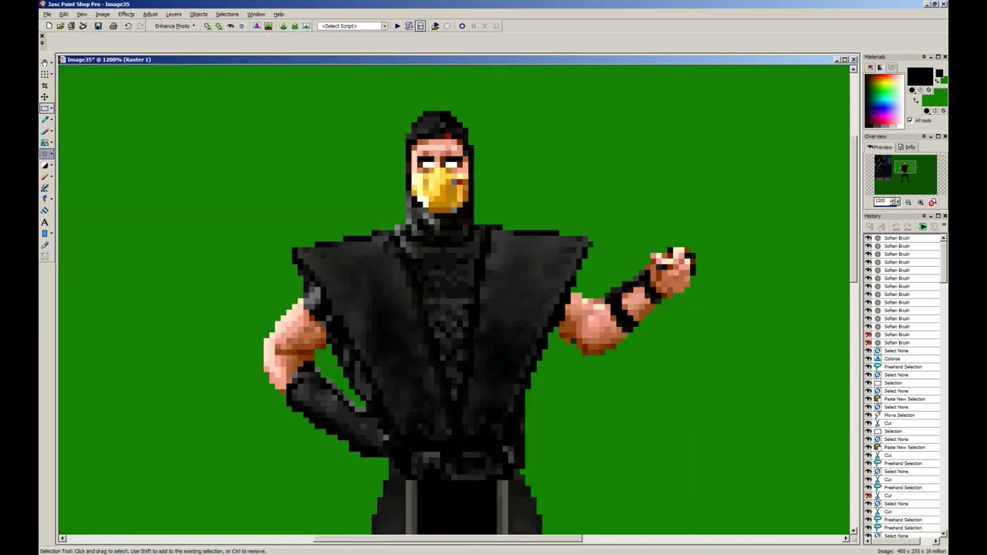
Step: Soften the shading along the centre of the character's black vest
mouse_move(445, 297)
mouse_down()
mouse_move(457, 383)
mouse_move(464, 270)
mouse_move(417, 250)
mouse_move(468, 281)
mouse_move(443, 327)
mouse_move(439, 311)
mouse_move(457, 405)
mouse_move(468, 298)
mouse_move(462, 331)
mouse_up()
scroll(462, 332, down, 4)
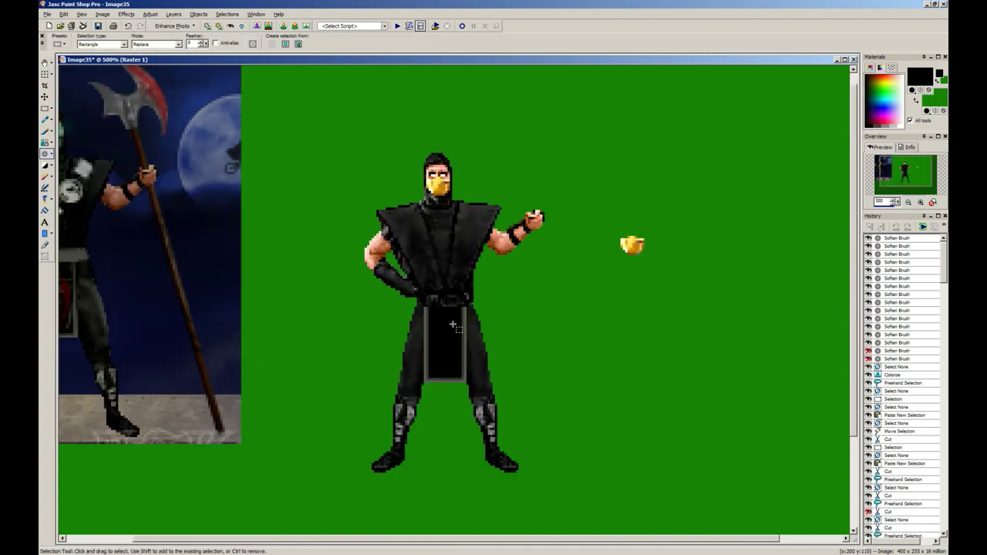
key(s)
Step: Cut away the light gray pixels along the inner edge of the bent forearm with a freehand selection, and deselect
click(51, 108)
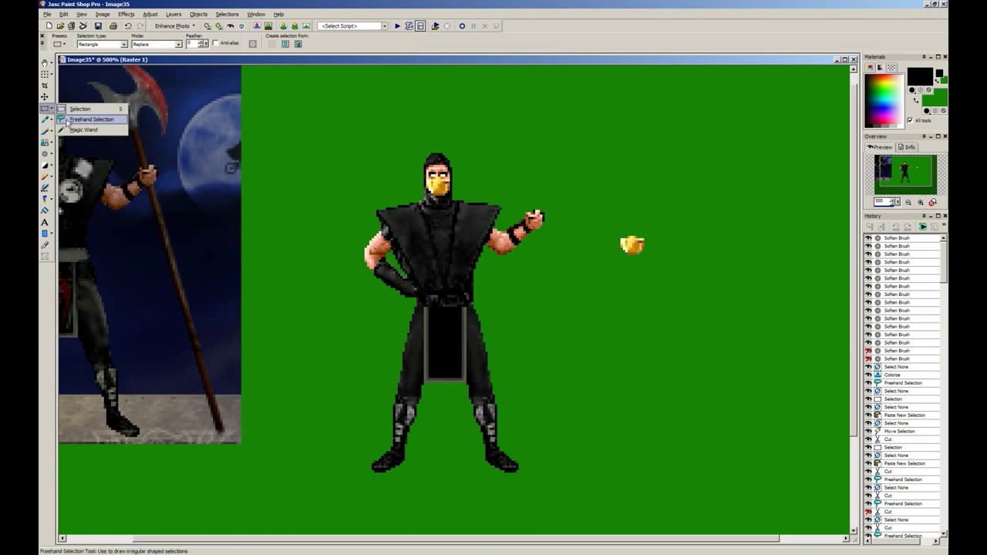
click(81, 117)
scroll(256, 150, down, 5)
scroll(198, 139, down, 1)
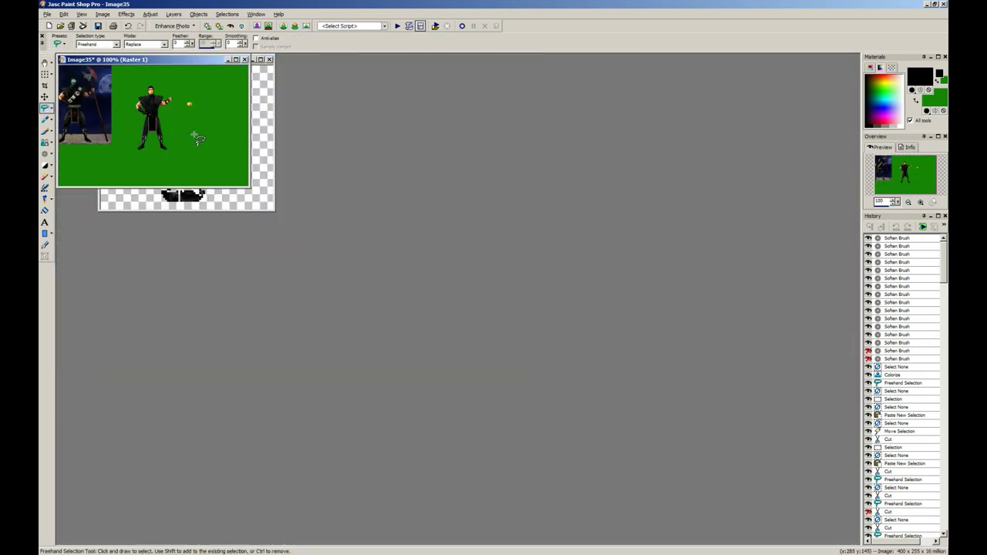
scroll(200, 147, up, 10)
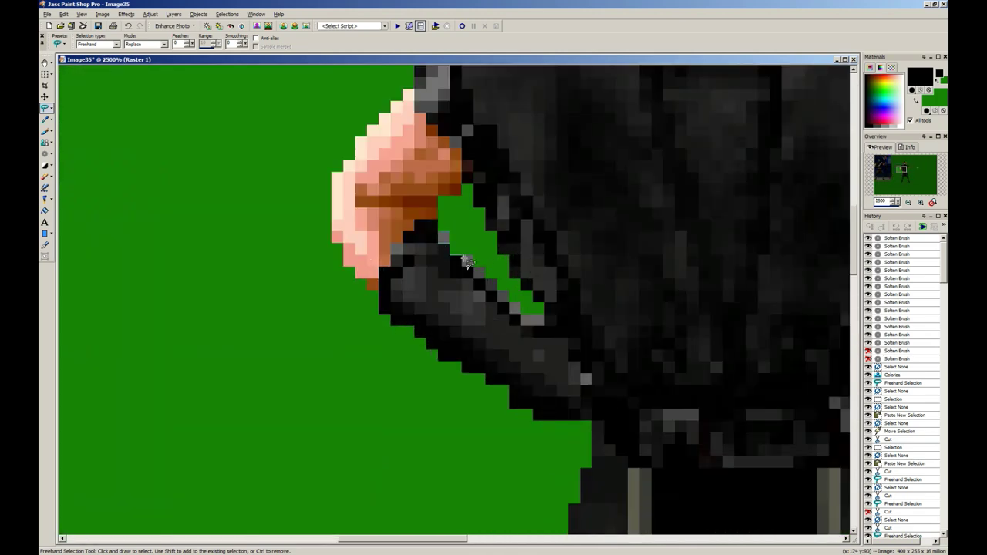
drag(468, 262, 486, 284)
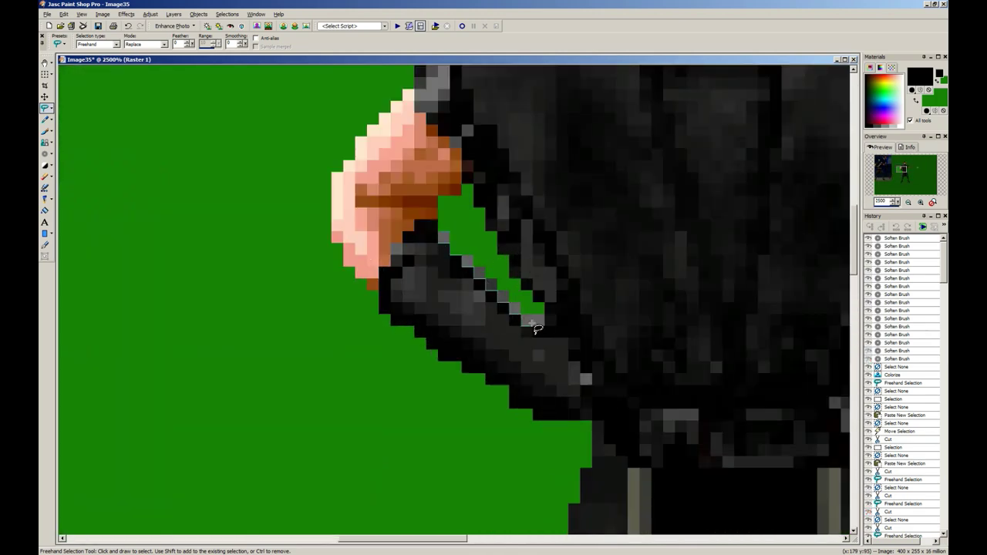
drag(545, 311, 480, 245)
key(ctrl+x)
key(ctrl+d)
scroll(530, 234, down, 3)
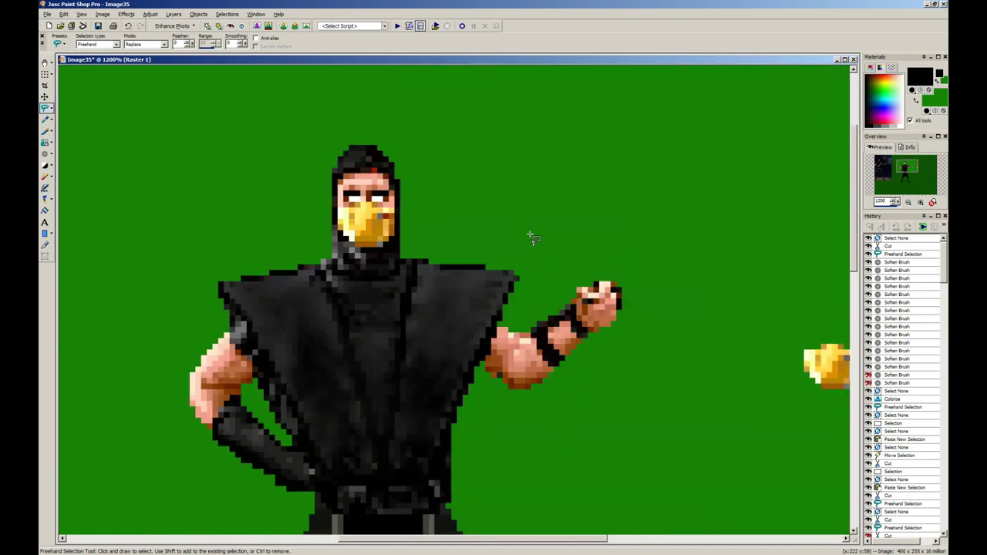
Step: Cut the spare yellow mask piece beside the character and paste it as a new selection over the lower face
scroll(394, 275, down, 3)
drag(751, 303, 674, 214)
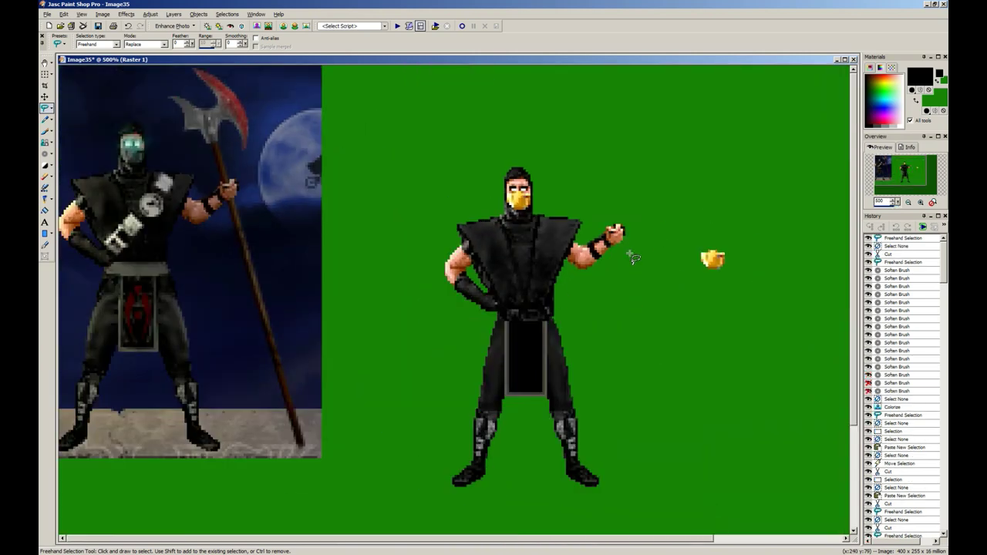
key(ctrl+x)
scroll(609, 263, up, 3)
scroll(270, 278, down, 2)
scroll(259, 253, up, 3)
scroll(199, 266, down, 4)
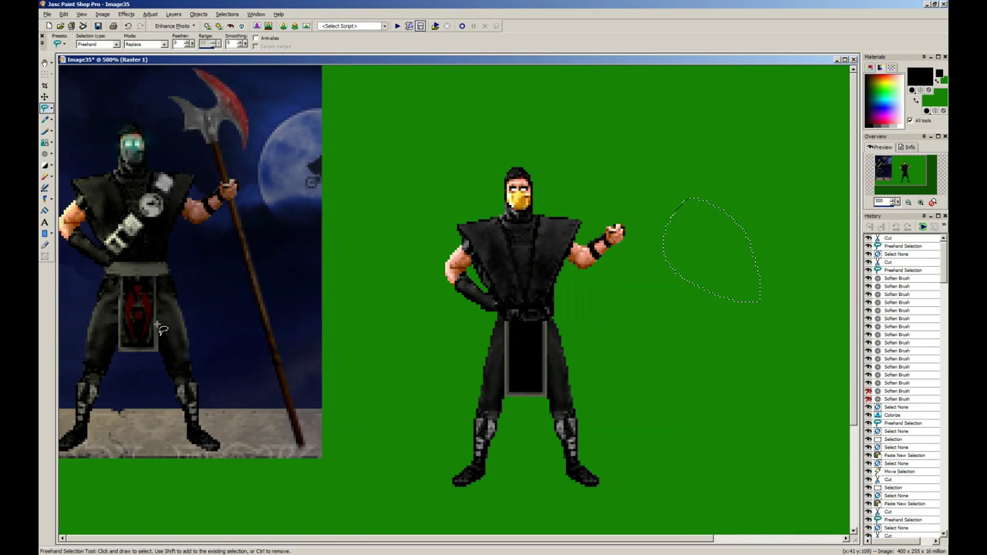
scroll(162, 330, up, 3)
key(ctrl+e)
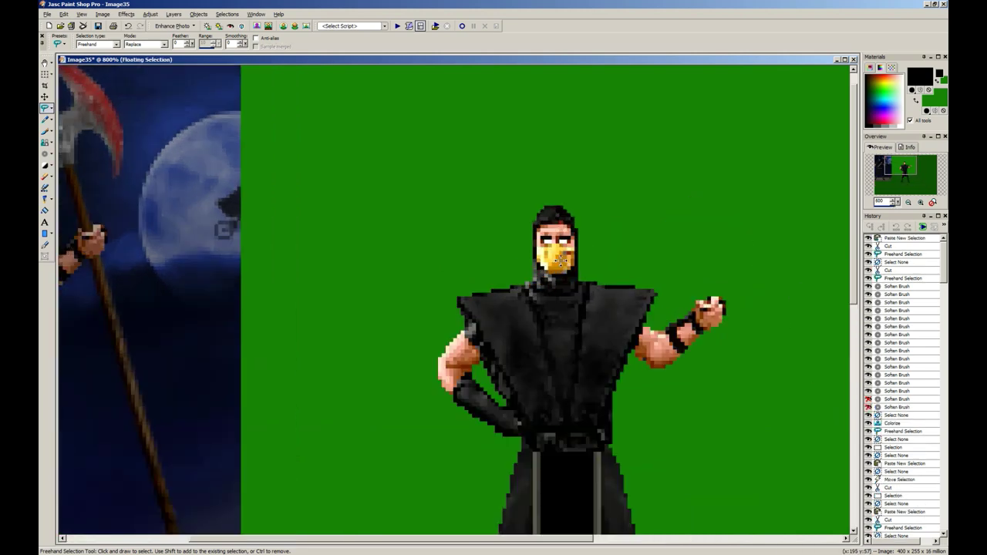
Step: Adjust the pasted mask's brightness twice and colorize it to neutral gray
key(shift+b)
key(shift+b)
key(shift+l)
key(Return)
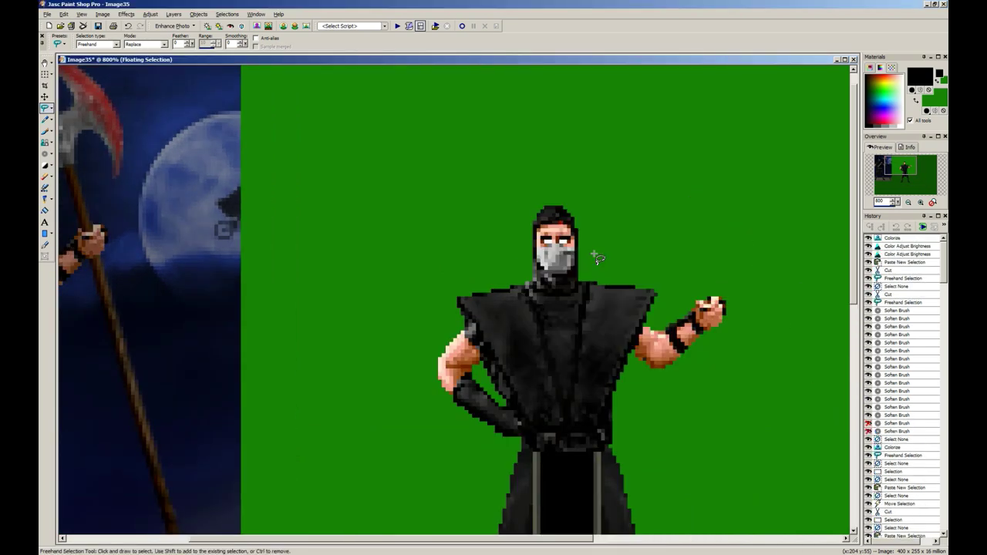
Step: Darken the gray mask with black paint brush dabs at 20 opacity, and deselect it
scroll(598, 257, up, 1)
key(b)
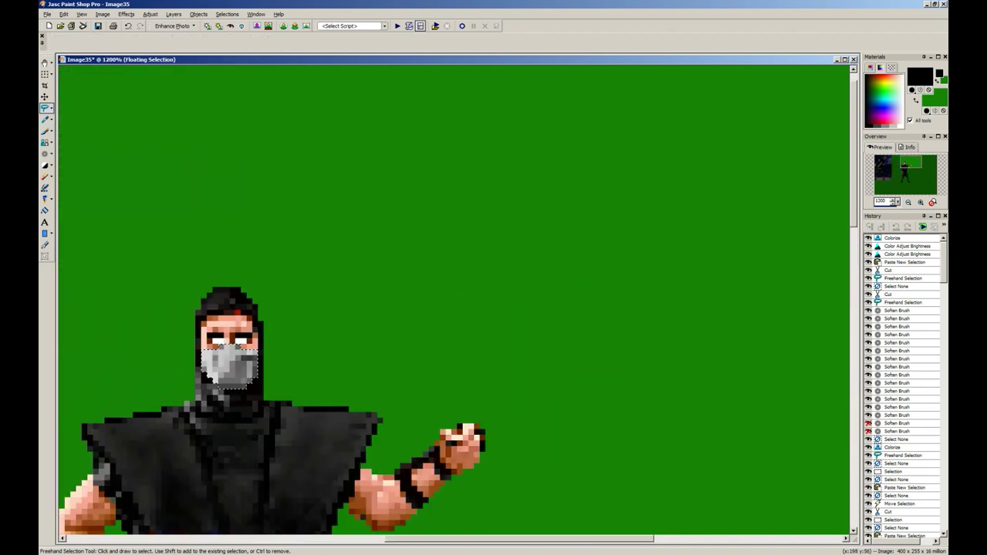
click(235, 359)
click(224, 361)
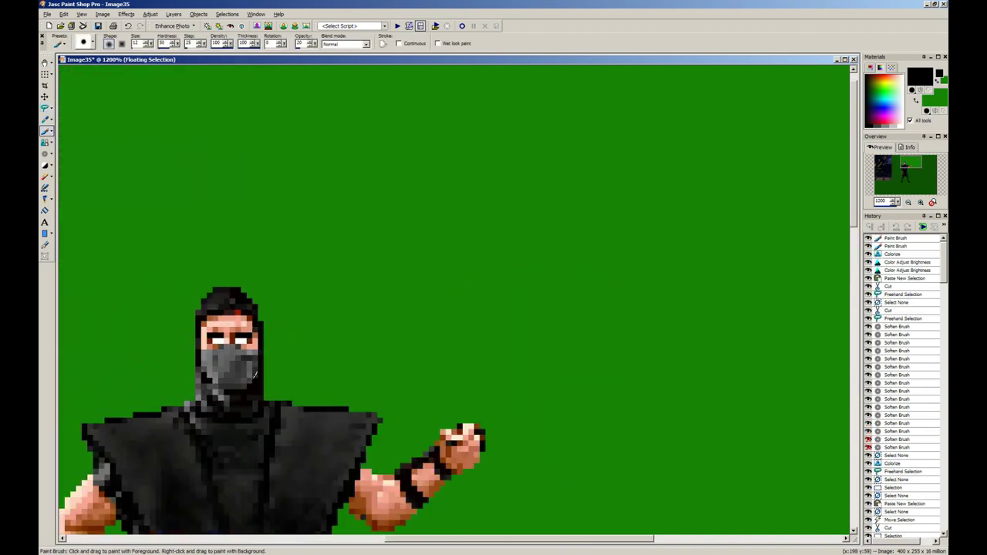
click(235, 366)
click(236, 367)
scroll(279, 399, down, 5)
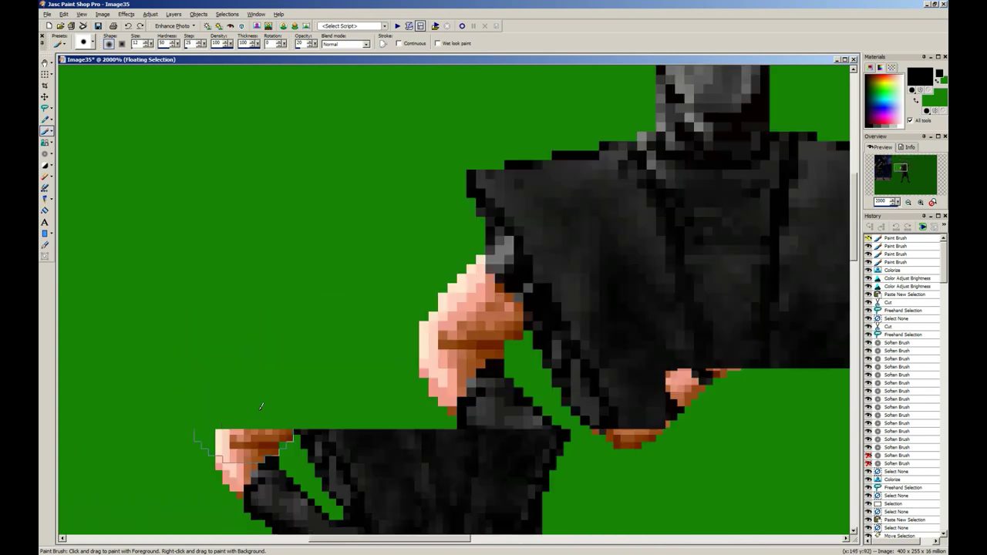
key(s)
key(ctrl+d)
scroll(414, 262, down, 2)
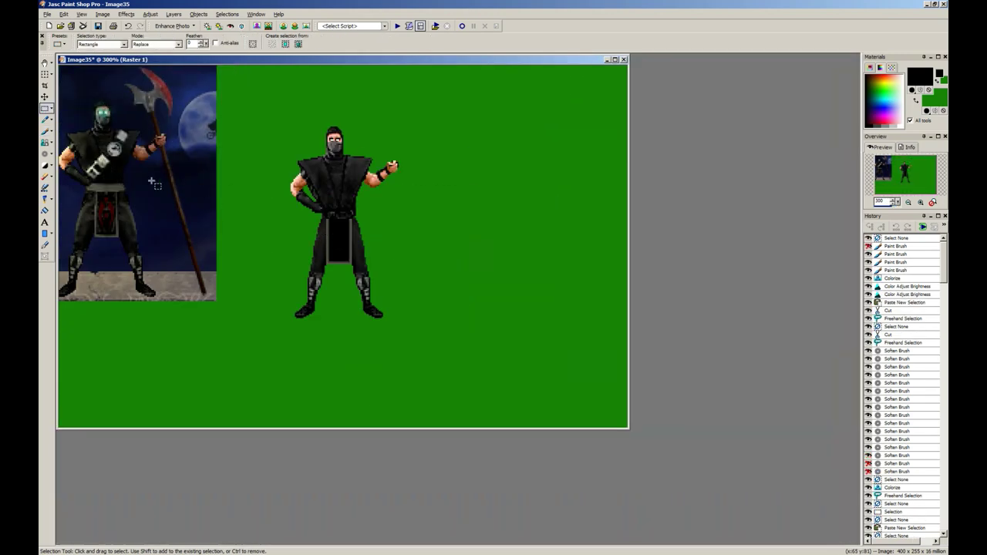
Step: Select the light gray patch on the side of the hood and neck, down to the collar, with a freehand selection
click(51, 109)
click(85, 120)
scroll(432, 293, up, 6)
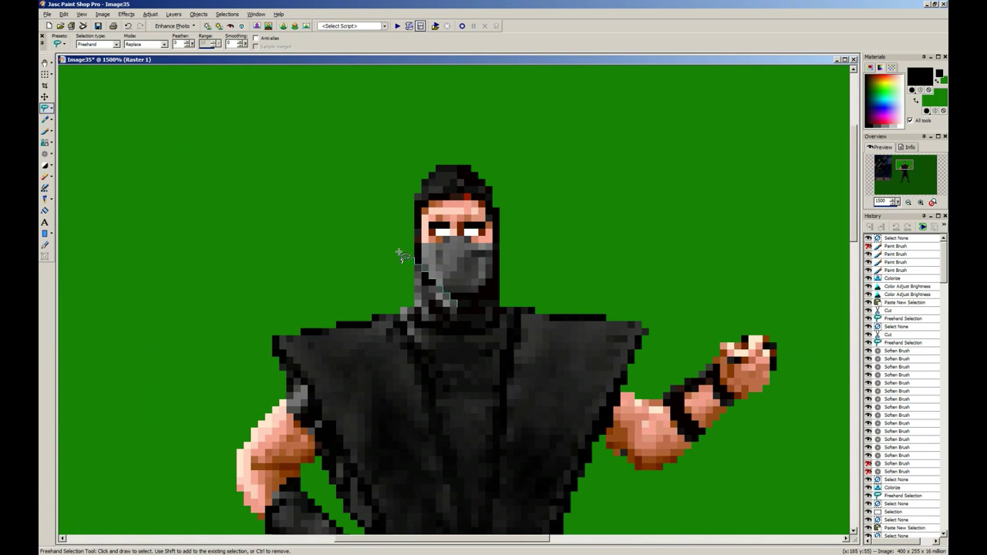
mouse_move(401, 256)
mouse_down()
mouse_move(387, 283)
mouse_move(408, 337)
mouse_move(418, 347)
mouse_move(447, 327)
mouse_up()
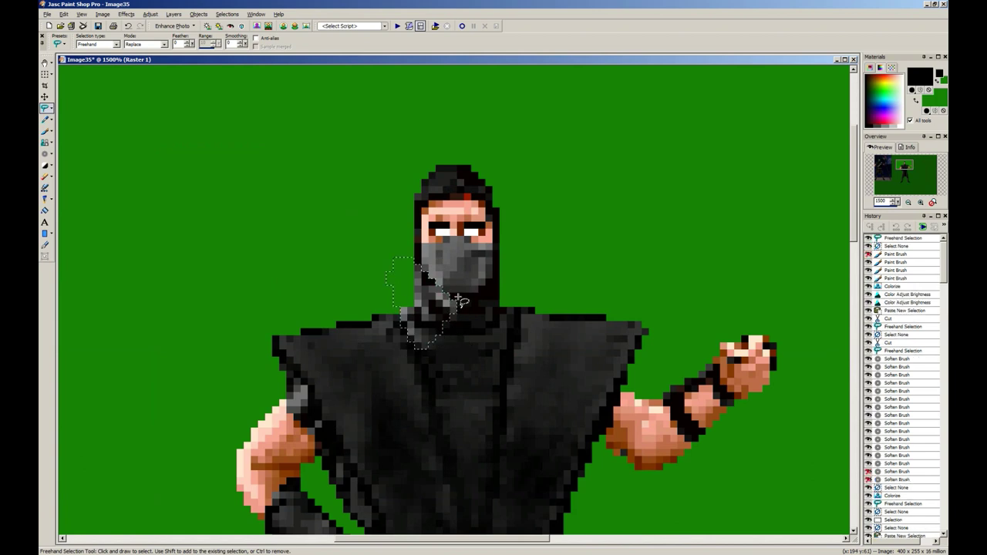
key(b)
click(51, 108)
click(71, 130)
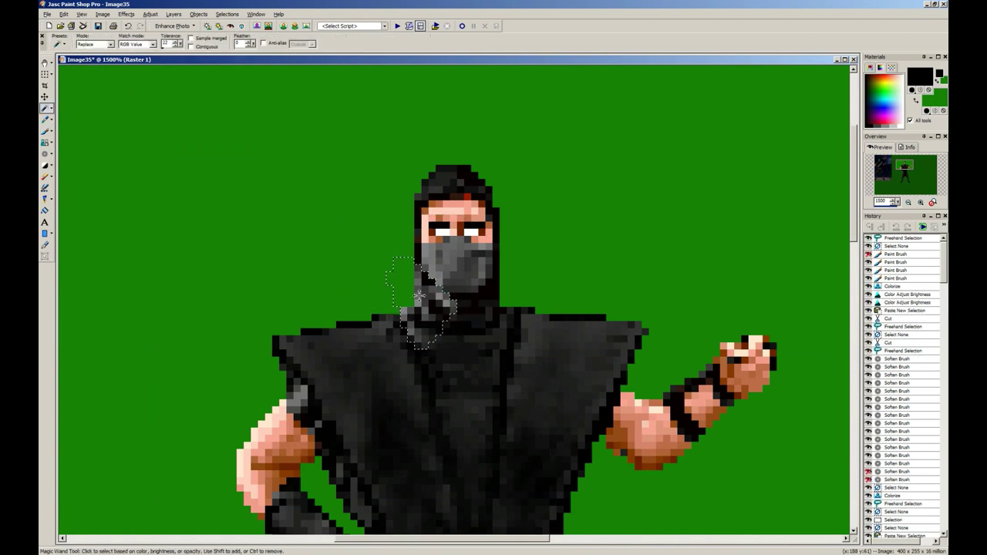
key(ctrl+d)
scroll(452, 306, up, 2)
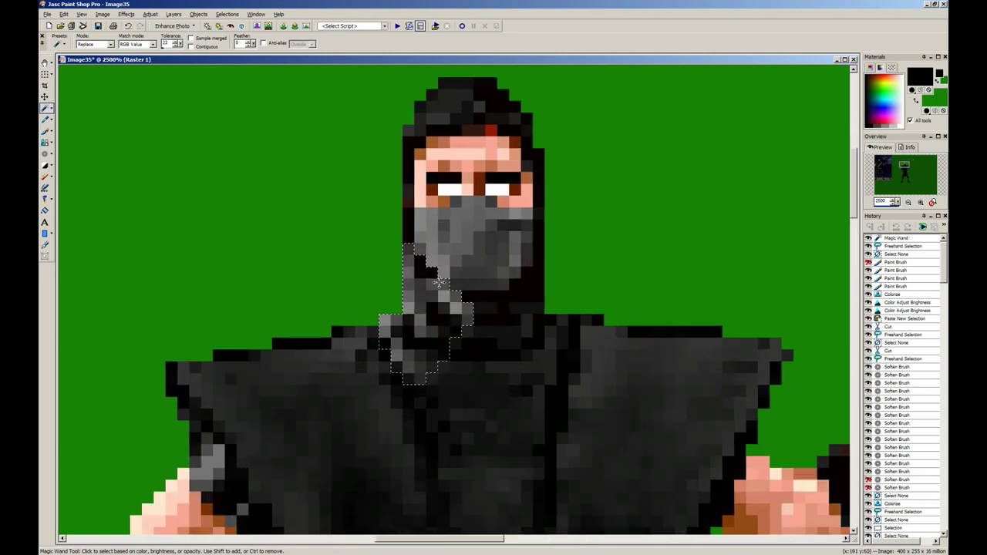
key(ctrl+z)
key(b)
click(403, 293)
click(403, 303)
click(398, 295)
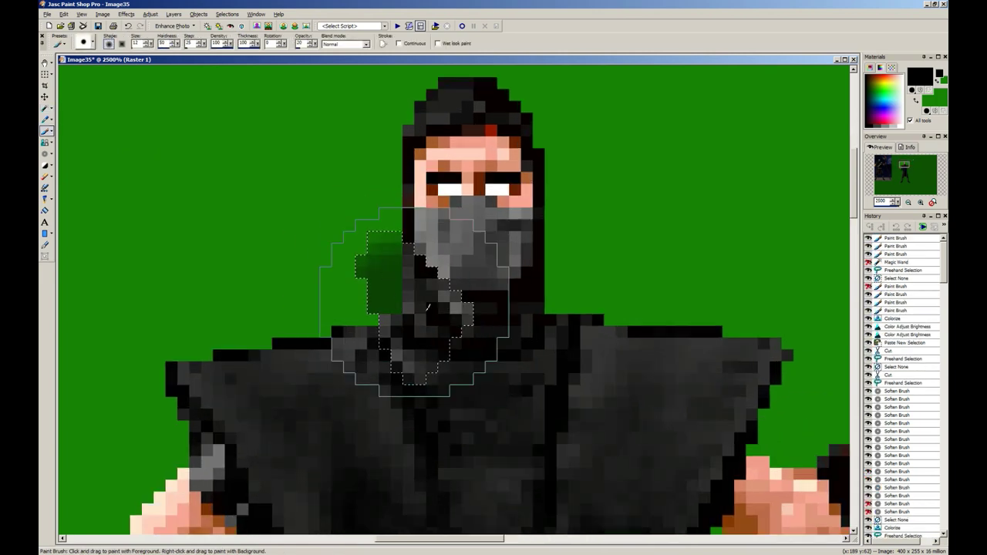
key(ctrl+z)
key(ctrl+z)
key(ctrl+z)
Step: Remove the green background from the neck selection with the Magic Wand and darken the patch with black brush dabs
click(46, 110)
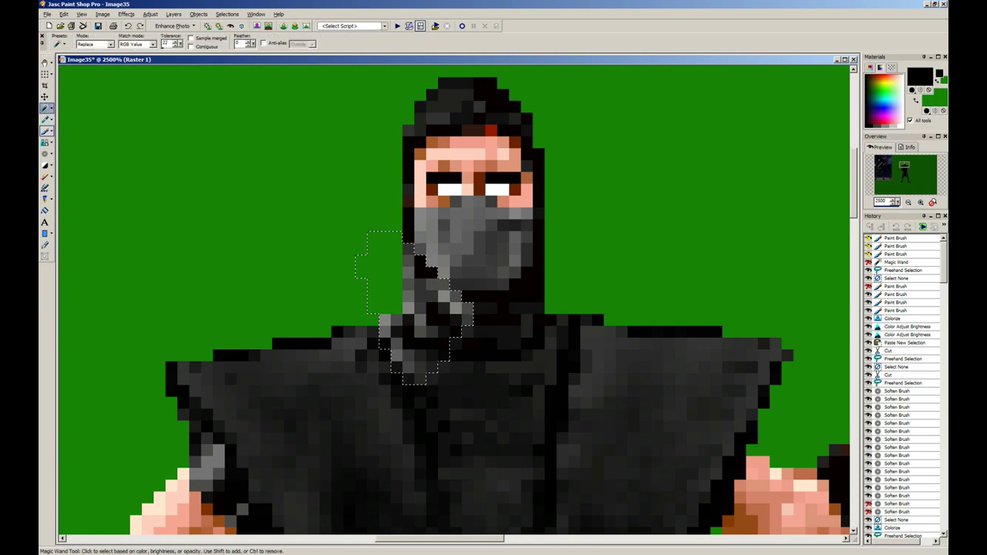
ctrl+click(342, 286)
key(b)
click(421, 336)
click(399, 325)
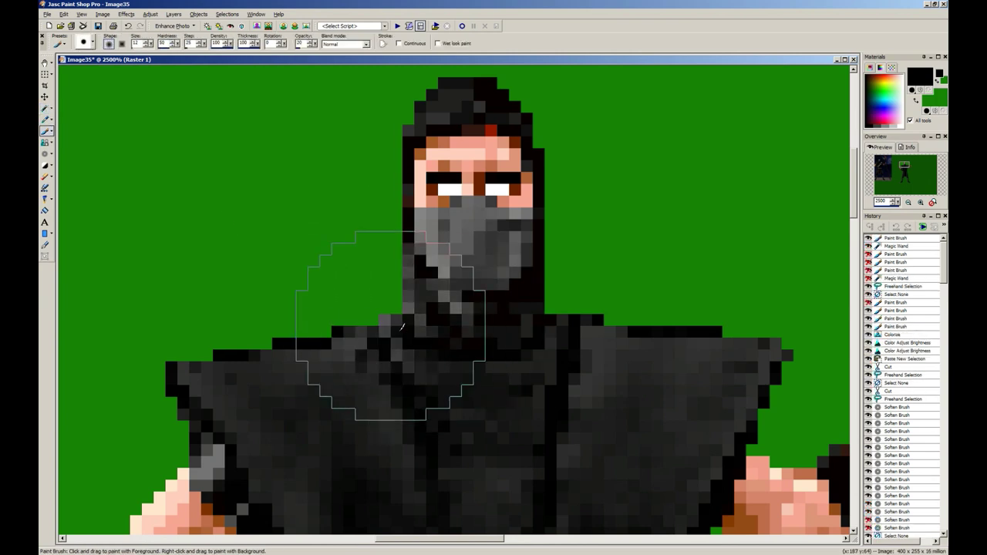
click(397, 314)
click(432, 303)
click(475, 329)
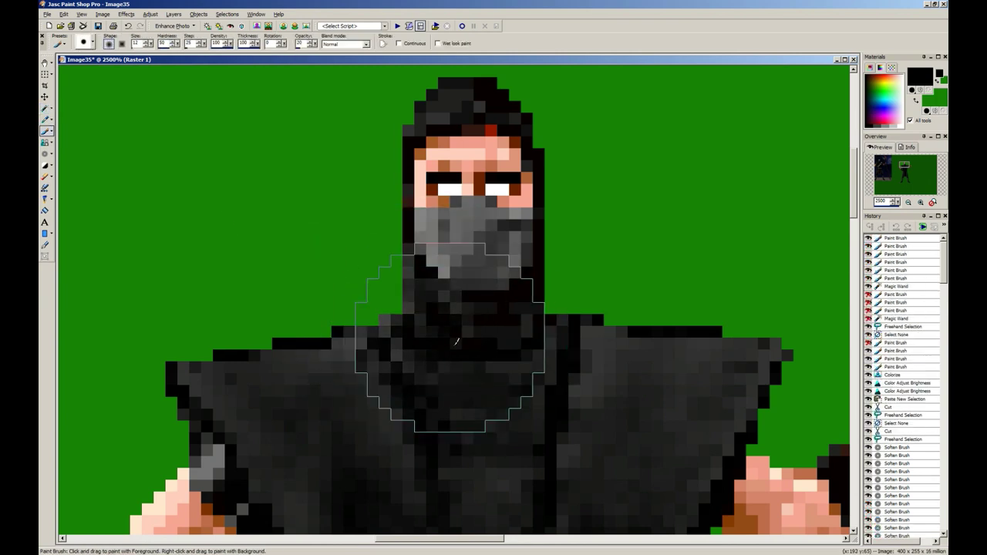
scroll(471, 316, down, 3)
key(s)
scroll(471, 316, down, 6)
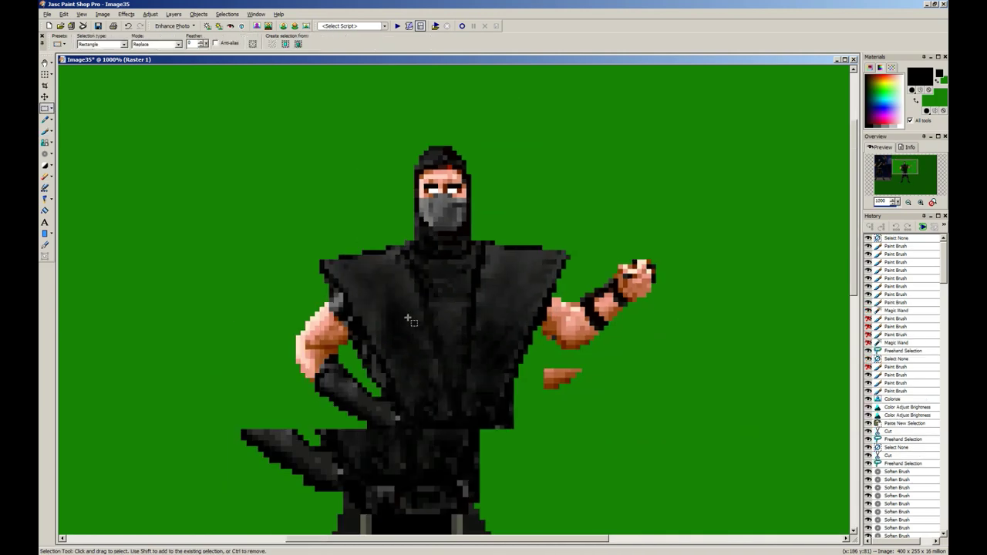
scroll(234, 188, down, 1)
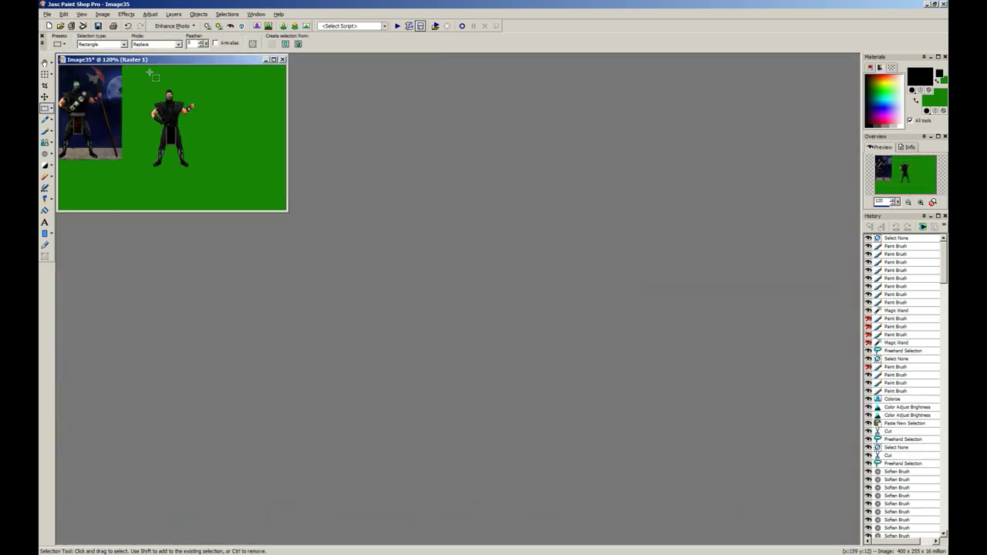
scroll(150, 69, down, 1)
drag(150, 62, 288, 277)
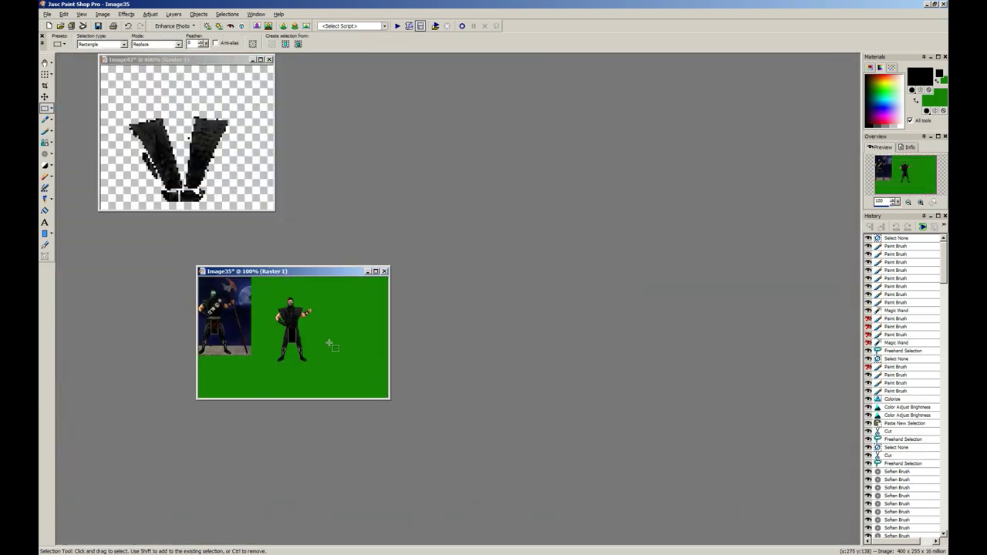
scroll(329, 344, up, 2)
scroll(375, 334, up, 3)
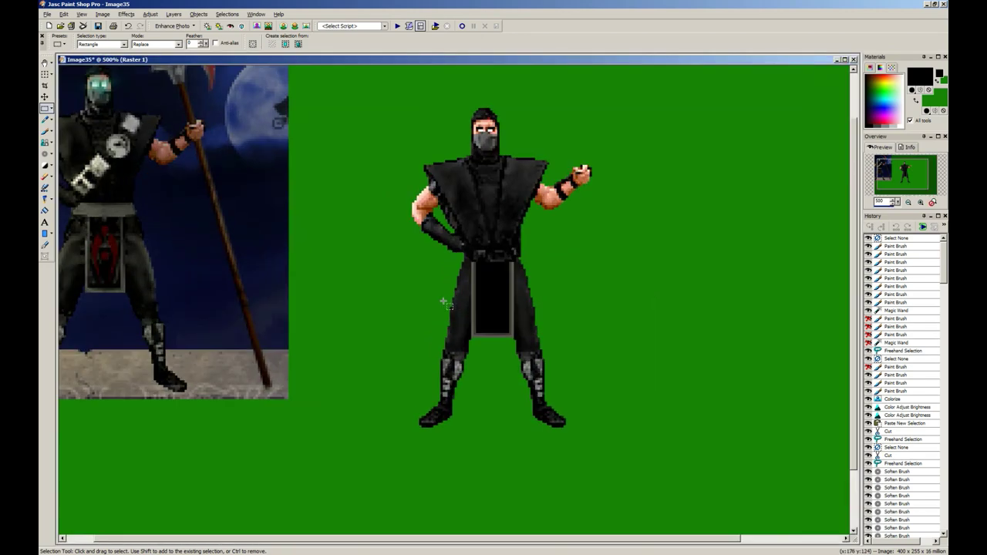
Step: Select the black area inside the hanging cloth panel's gray border, clone dark fabric texture over it with a size 8 brush, and deselect
scroll(444, 302, up, 4)
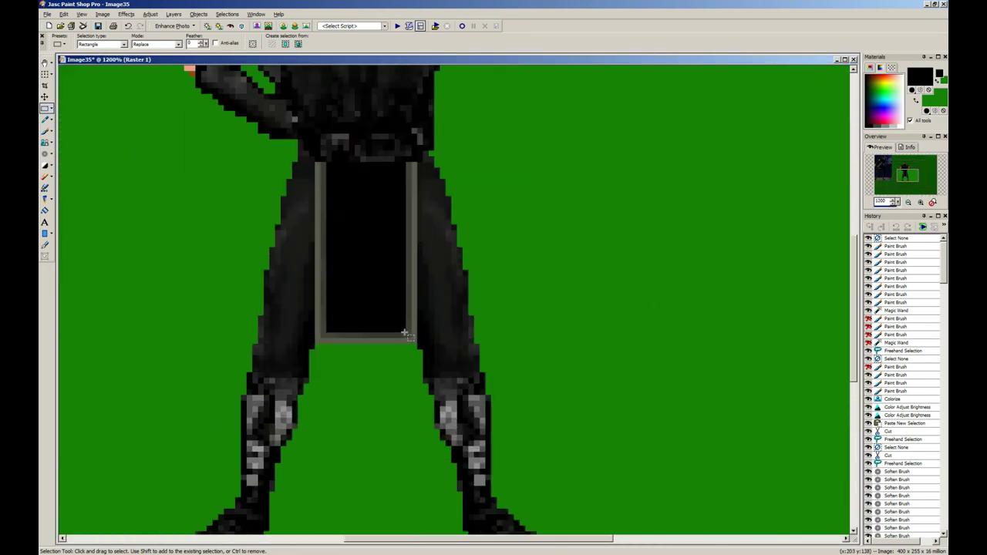
scroll(395, 247, down, 2)
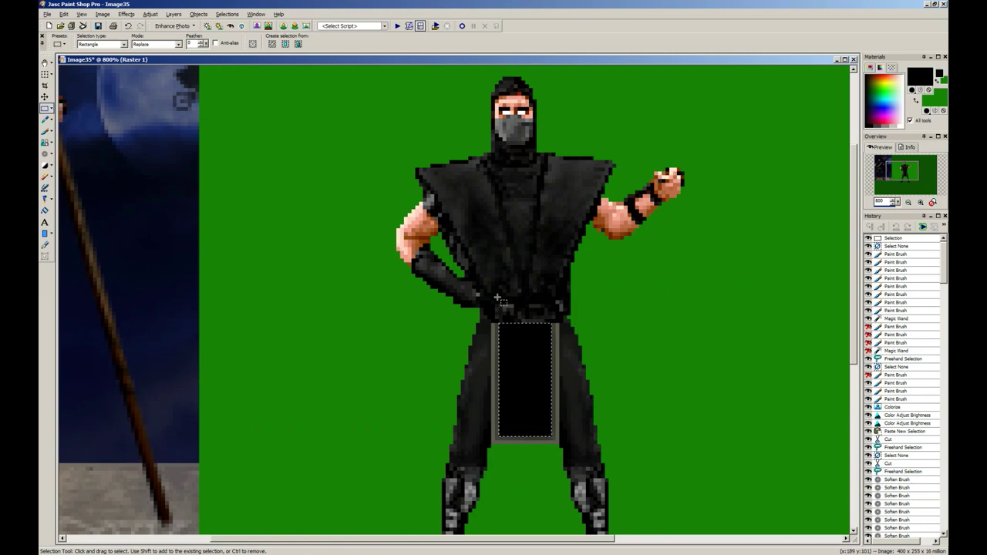
key(c)
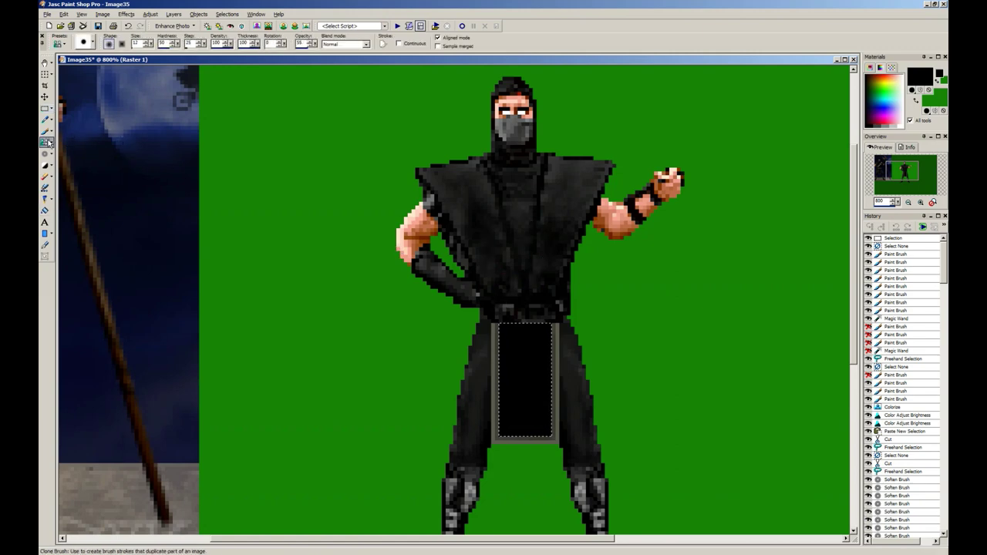
click(51, 144)
click(74, 144)
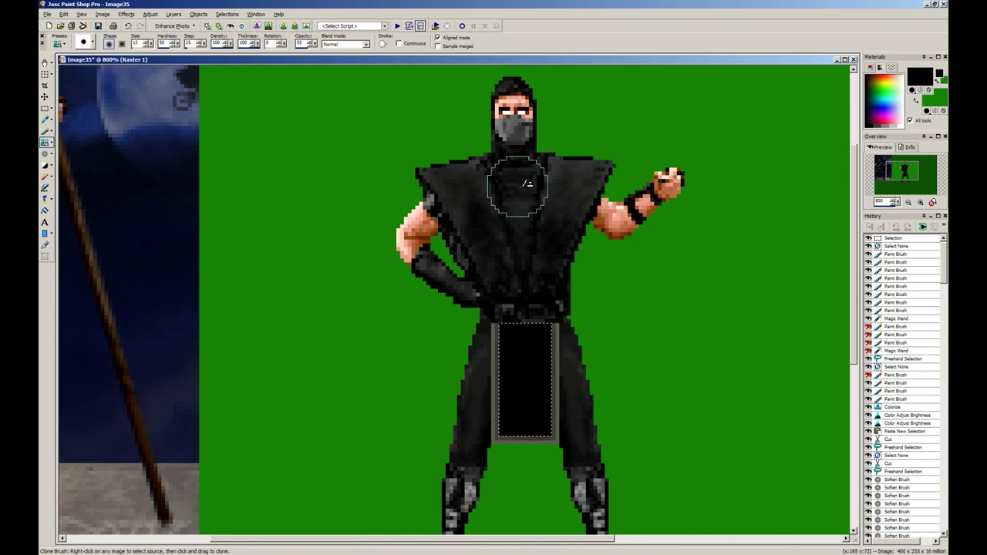
mouse_move(550, 339)
mouse_down()
mouse_move(540, 445)
mouse_move(550, 324)
mouse_up()
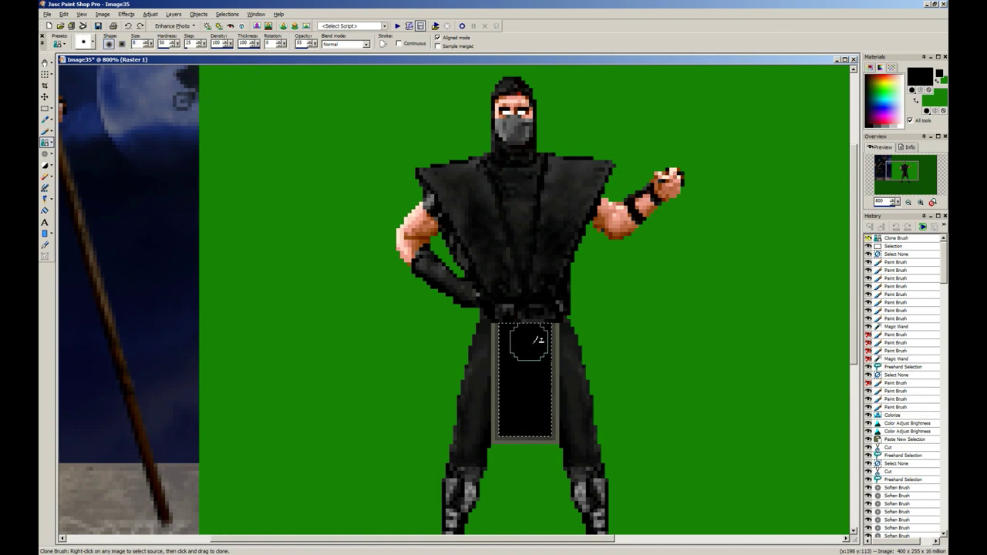
drag(525, 423, 524, 348)
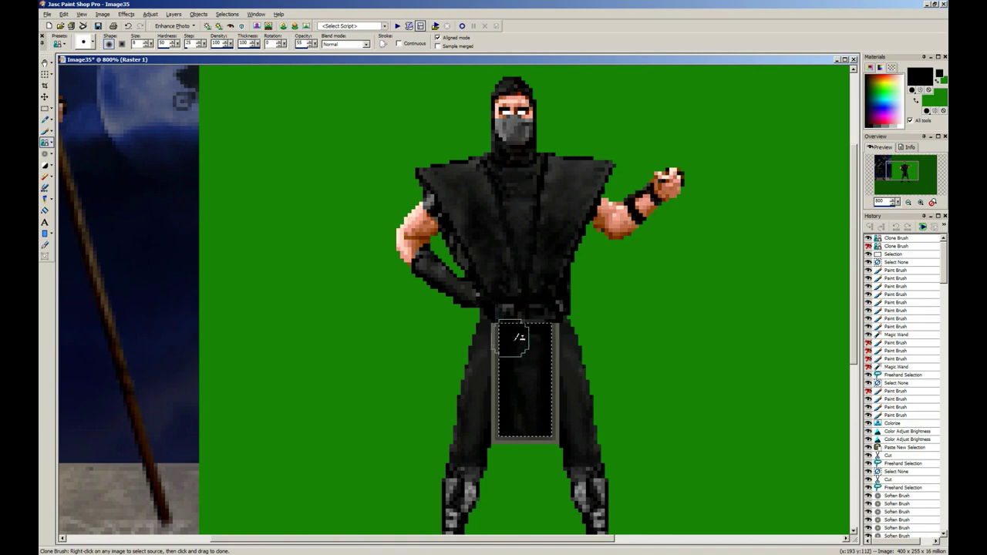
drag(513, 417, 517, 401)
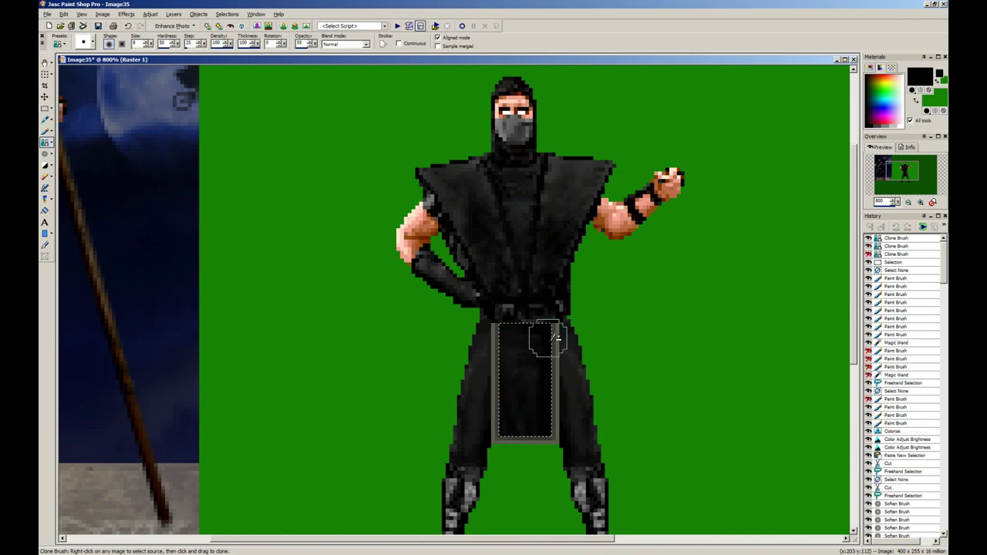
drag(553, 337, 547, 441)
drag(513, 395, 520, 370)
key(s)
right_click(639, 367)
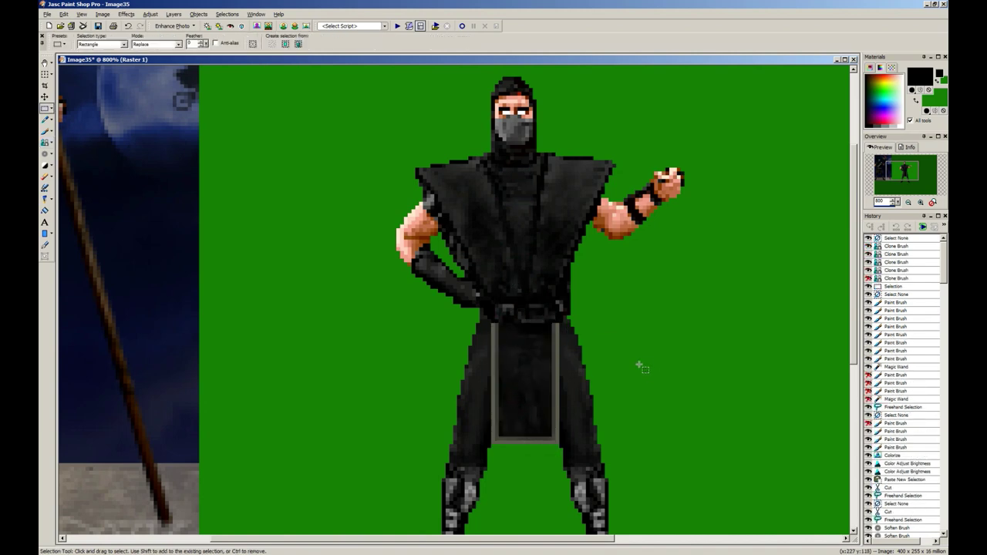
Step: Select the sprite's whole hanging cloth panel with its gray border, copy it, and paste it as a new image
scroll(466, 274, down, 4)
scroll(277, 233, up, 4)
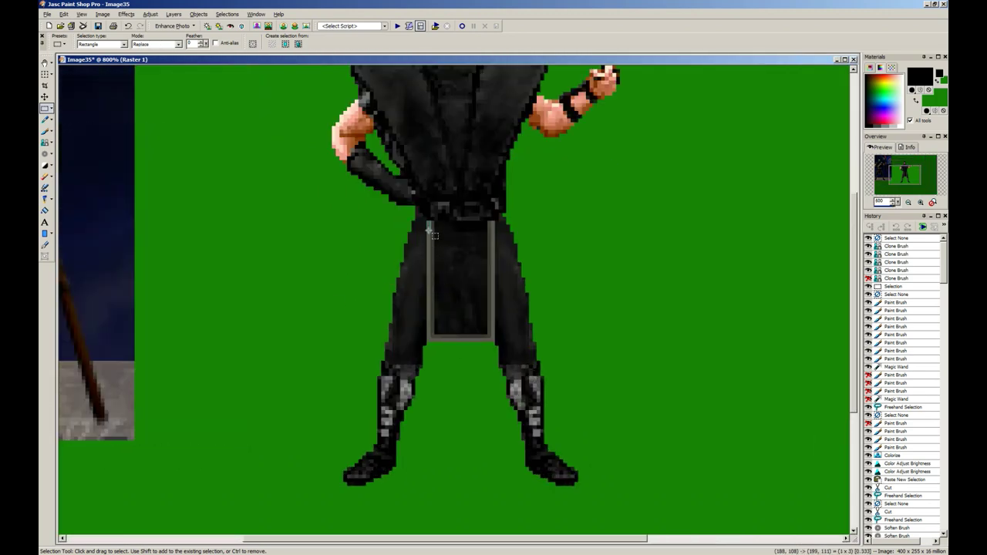
drag(429, 231, 438, 236)
right_click(447, 267)
scroll(358, 246, up, 3)
scroll(267, 314, down, 1)
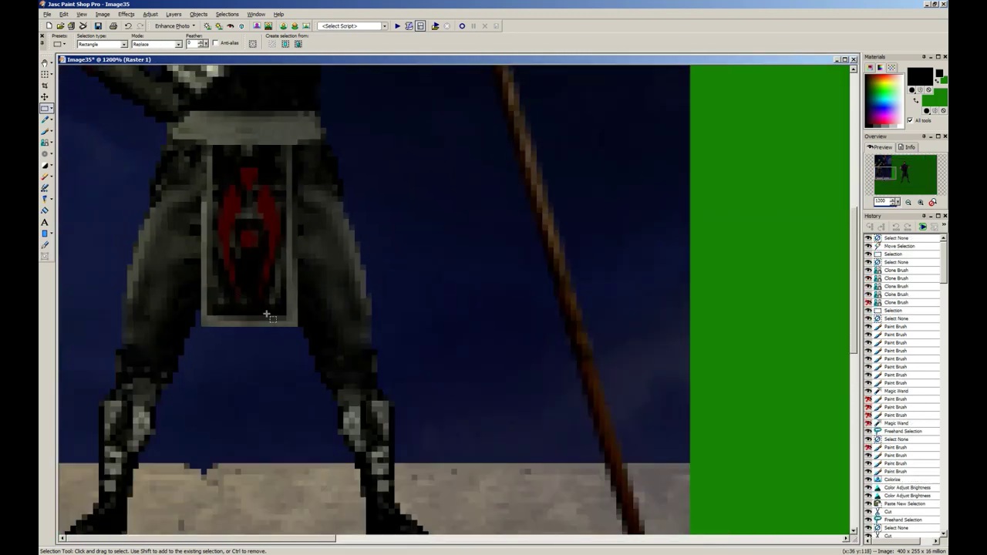
scroll(197, 250, down, 1)
scroll(670, 298, right, 5)
drag(562, 248, 650, 396)
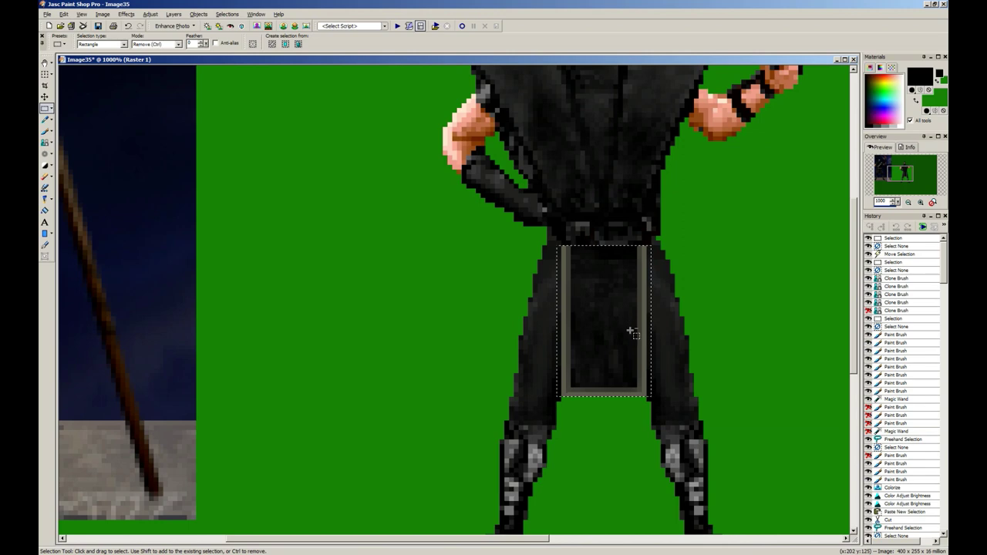
key(ctrl+c)
key(ctrl+v)
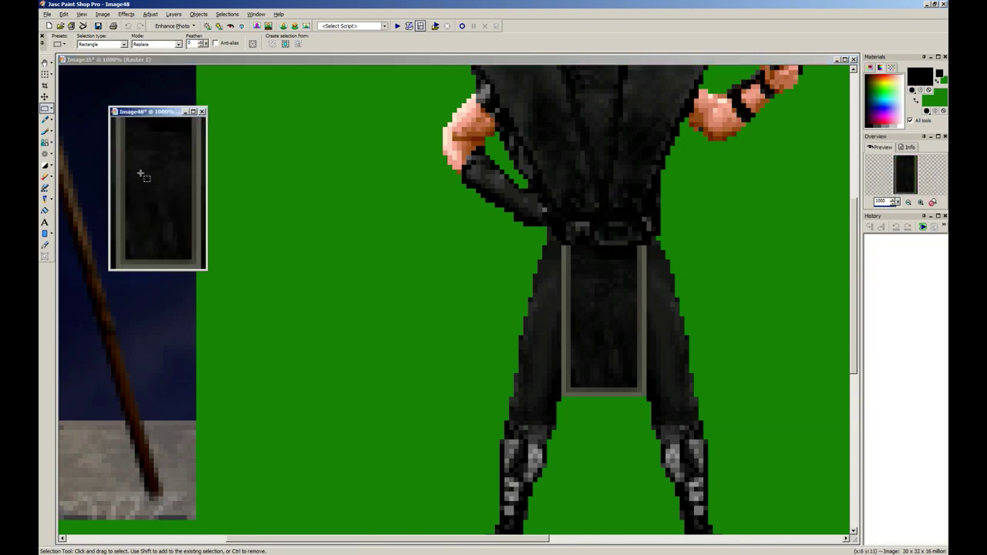
Step: Resize the pasted panel image at 100 percent, using percent units and a locked aspect ratio
key(shift+s)
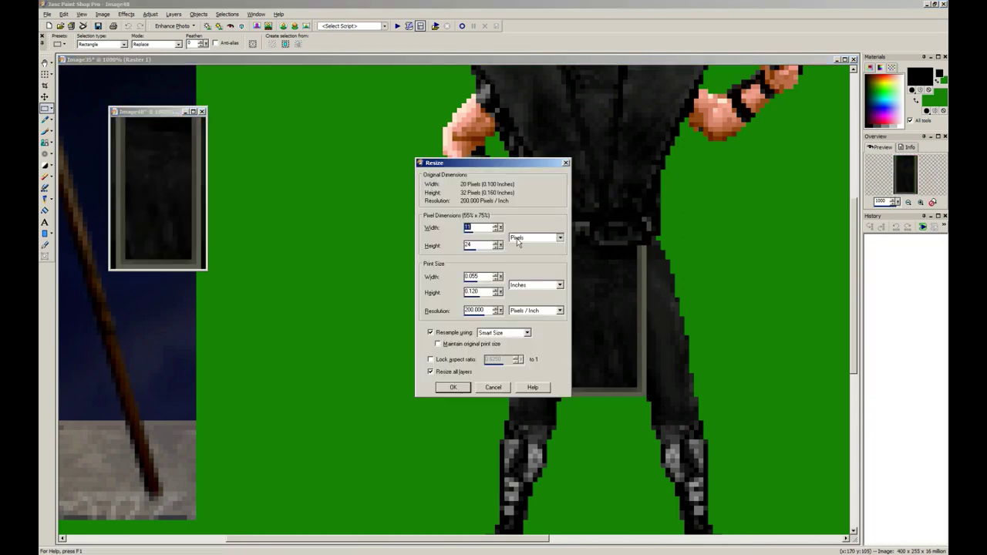
click(517, 242)
click(522, 255)
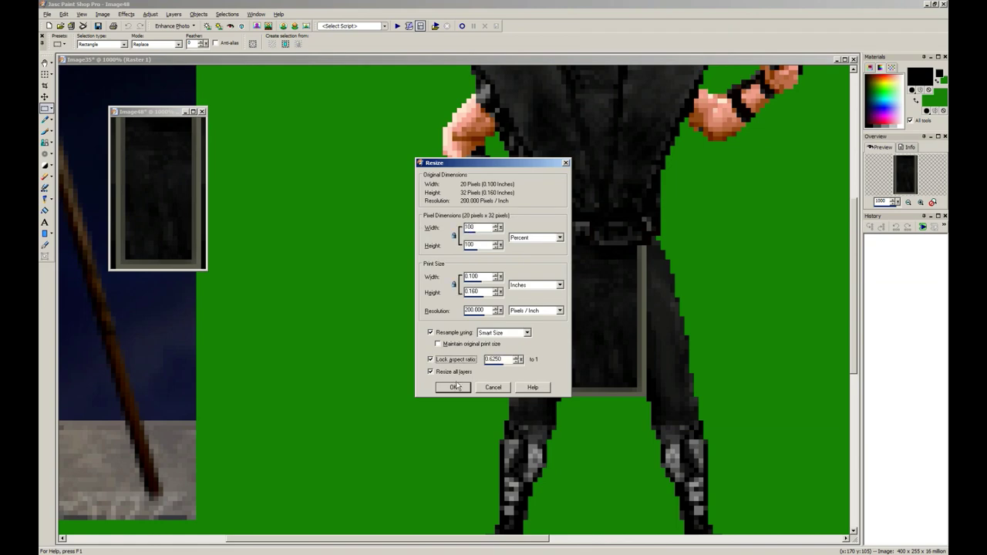
click(454, 387)
scroll(217, 216, up, 2)
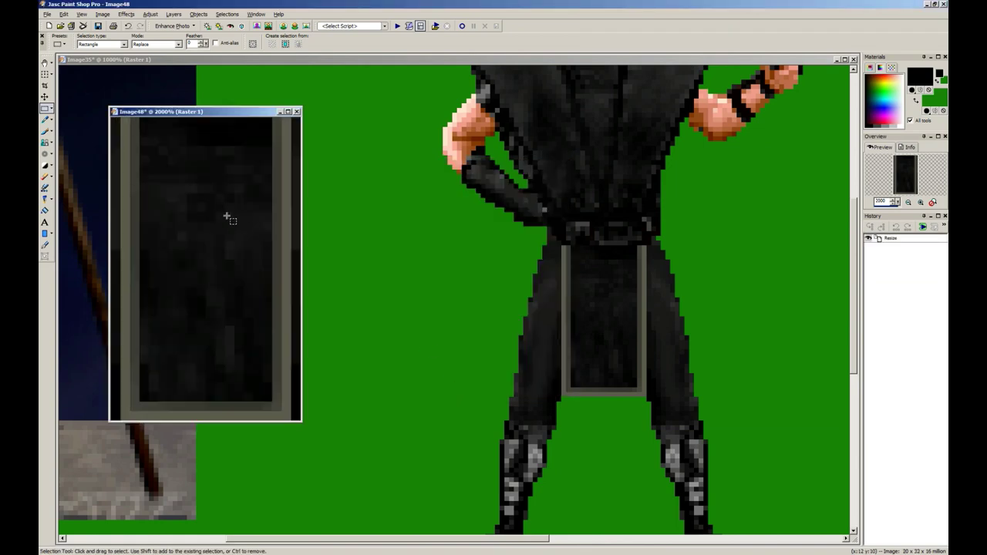
Step: Enlarge the panel image to 200 percent, and shrink it back by 50 percent with Smart Size resampling
key(shift+s)
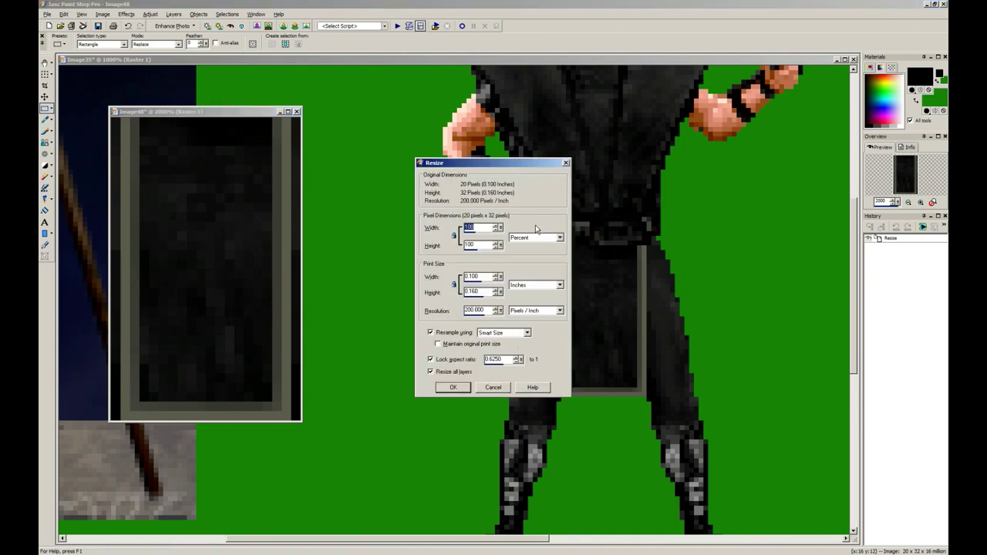
text(5)
key(Return)
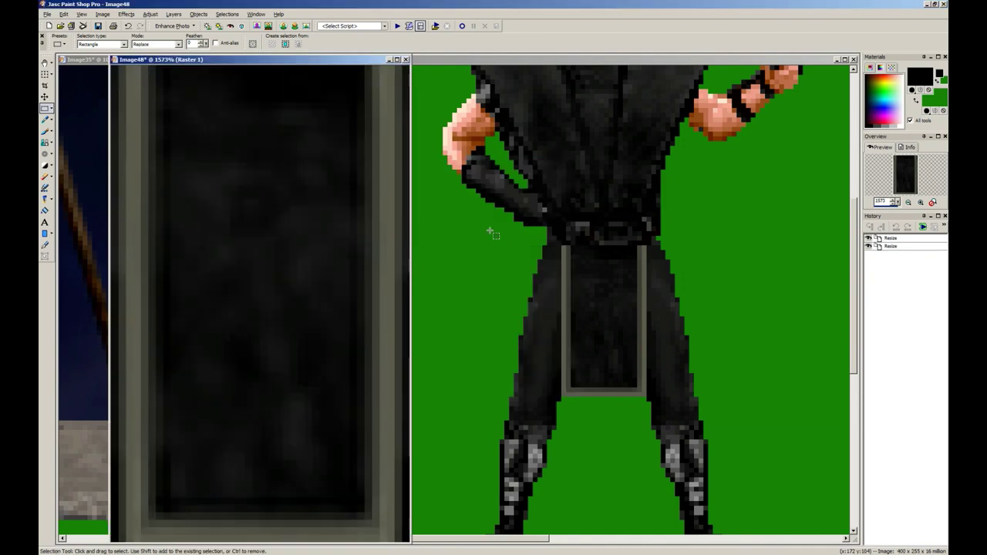
key(shift+s)
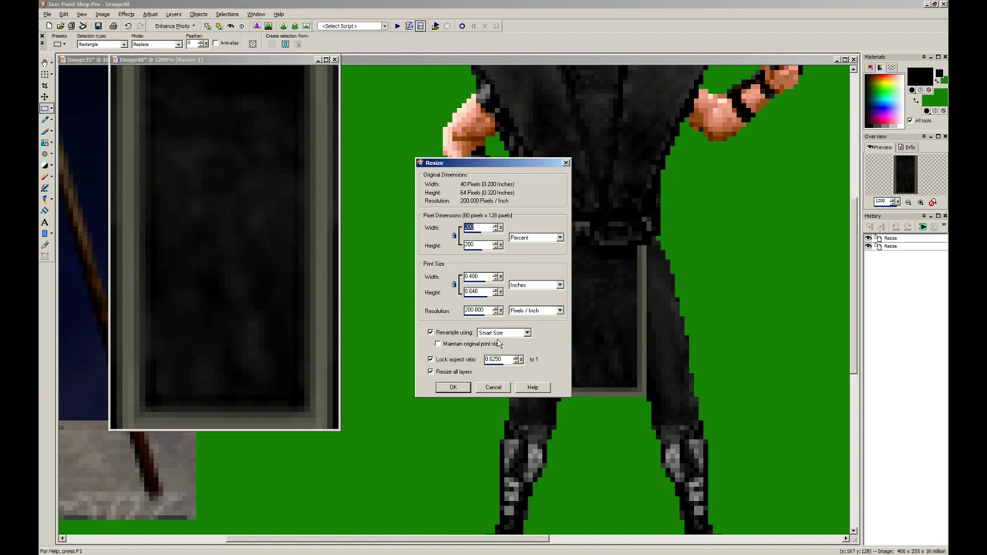
click(518, 238)
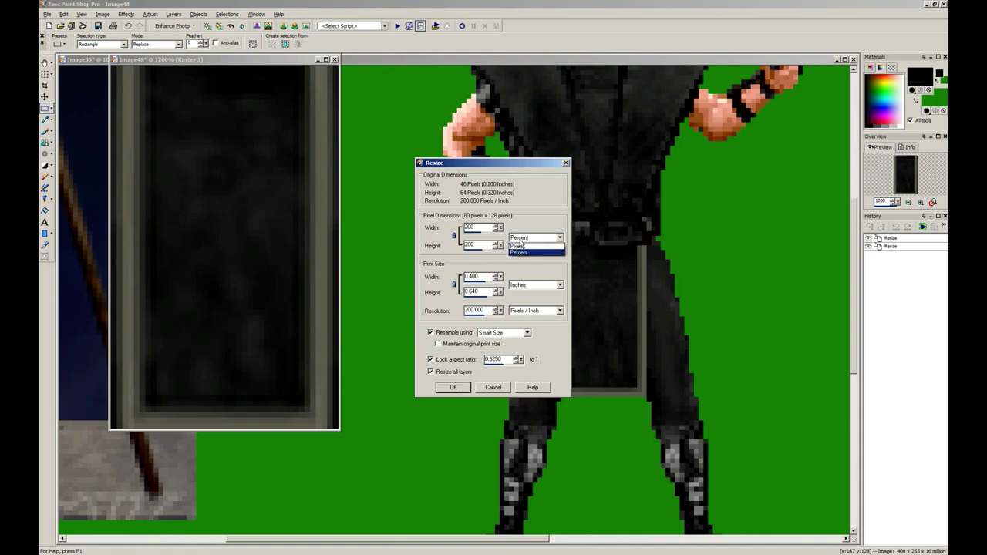
click(519, 253)
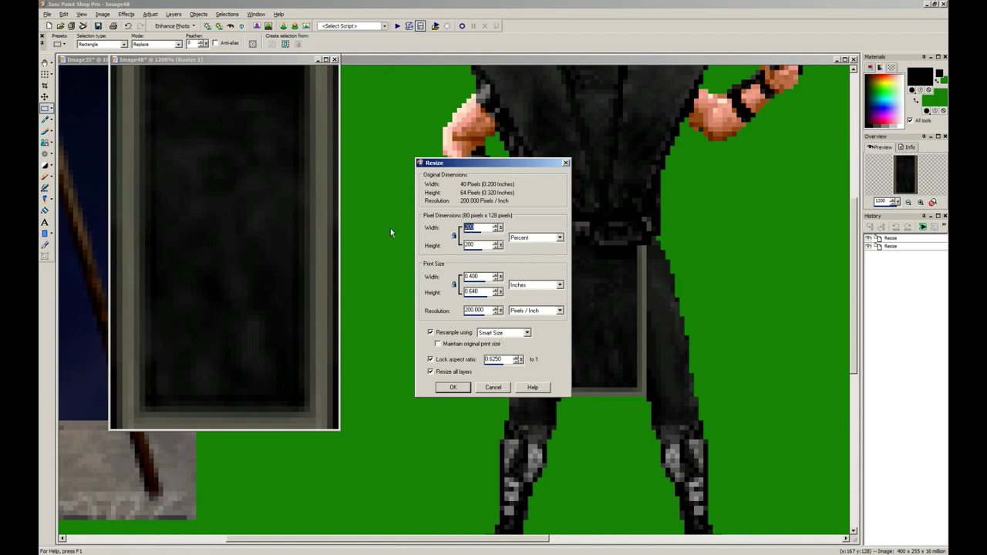
text(50)
click(465, 389)
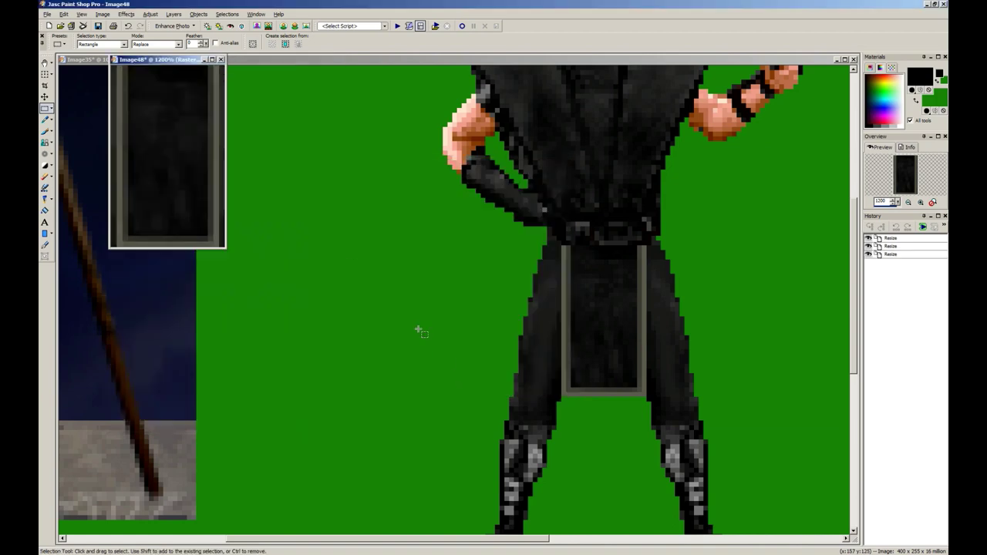
Step: Copy the resampled panel, paste it as a selection over the original panel on the sprite, and deselect
key(alt+a)
key(s)
key(s)
key(ctrl+c)
click(259, 197)
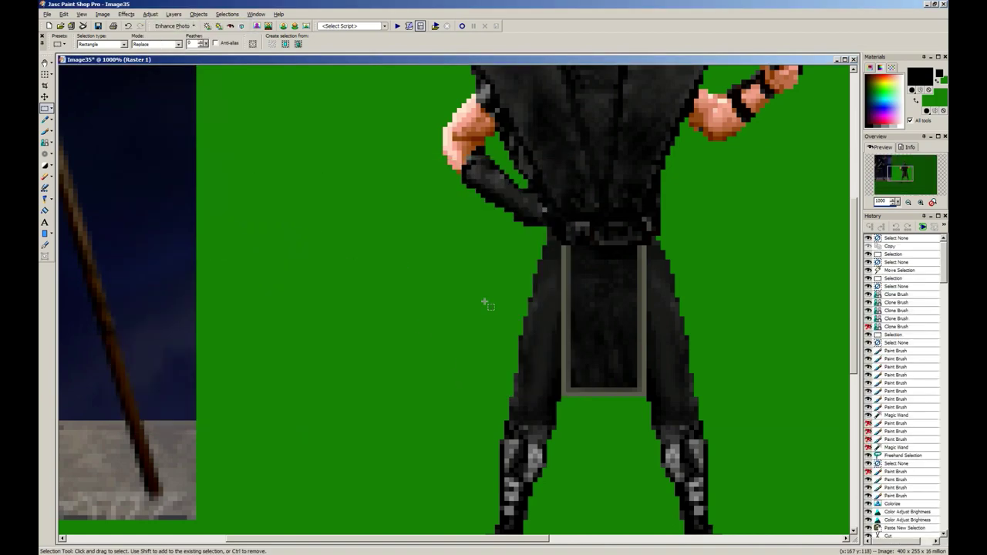
key(ctrl+e)
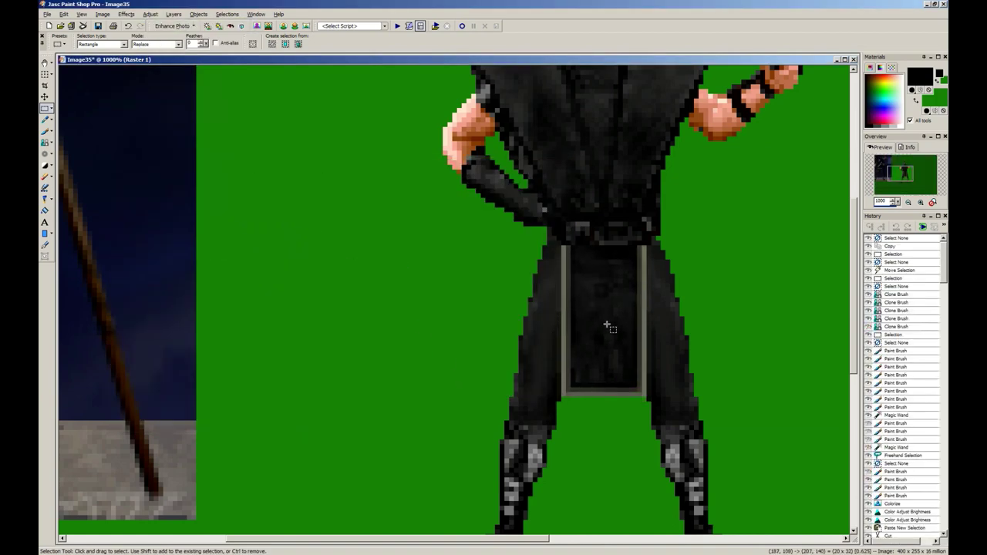
click(608, 329)
click(451, 335)
Step: Select the gray border strips around the hanging cloth panel with combined rectangular selections
scroll(440, 295, down, 7)
scroll(314, 267, down, 3)
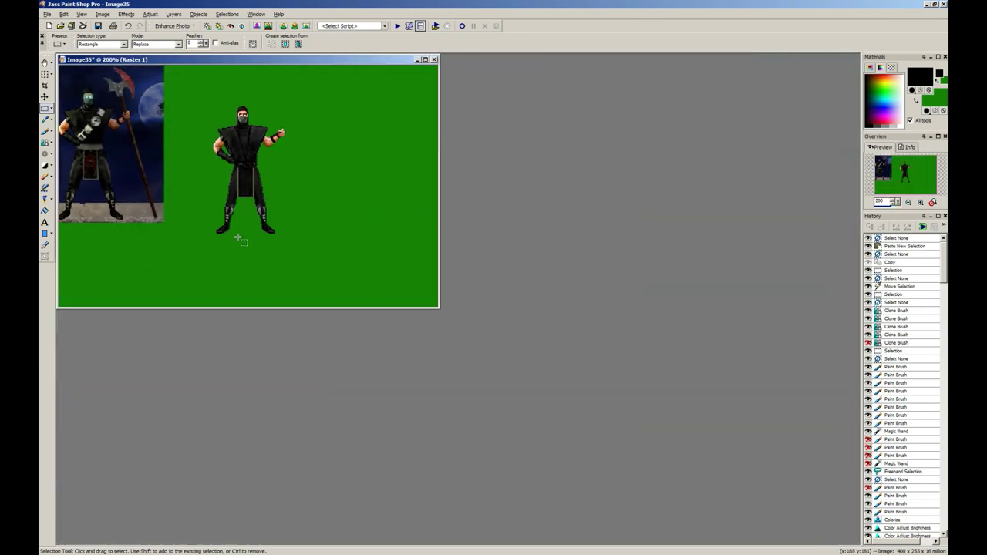
scroll(195, 215, up, 1)
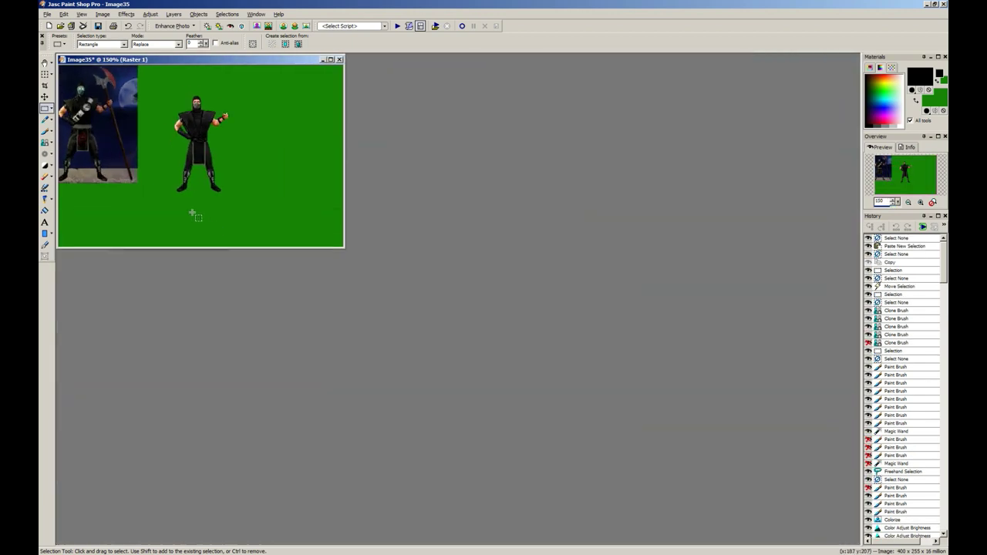
scroll(166, 166, down, 2)
drag(125, 59, 353, 330)
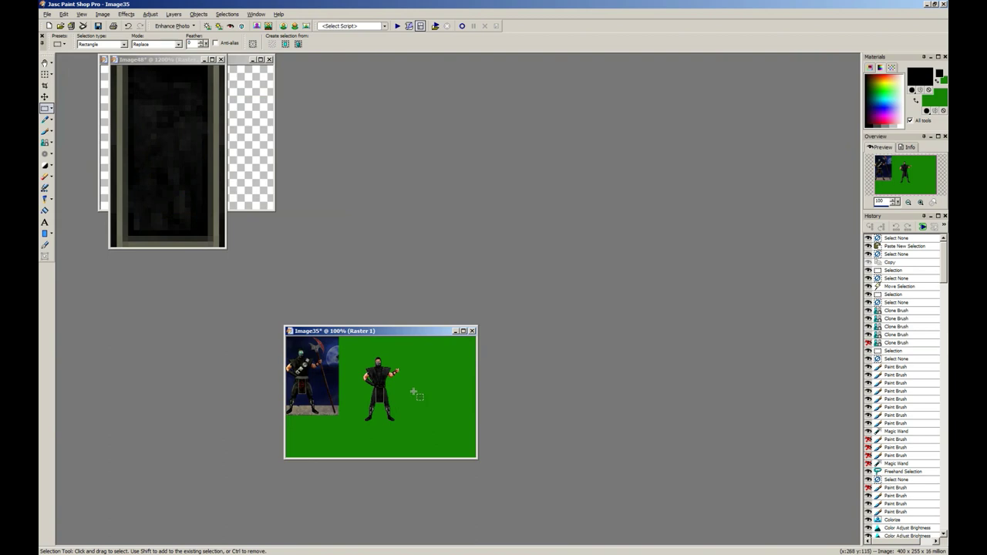
scroll(414, 393, up, 11)
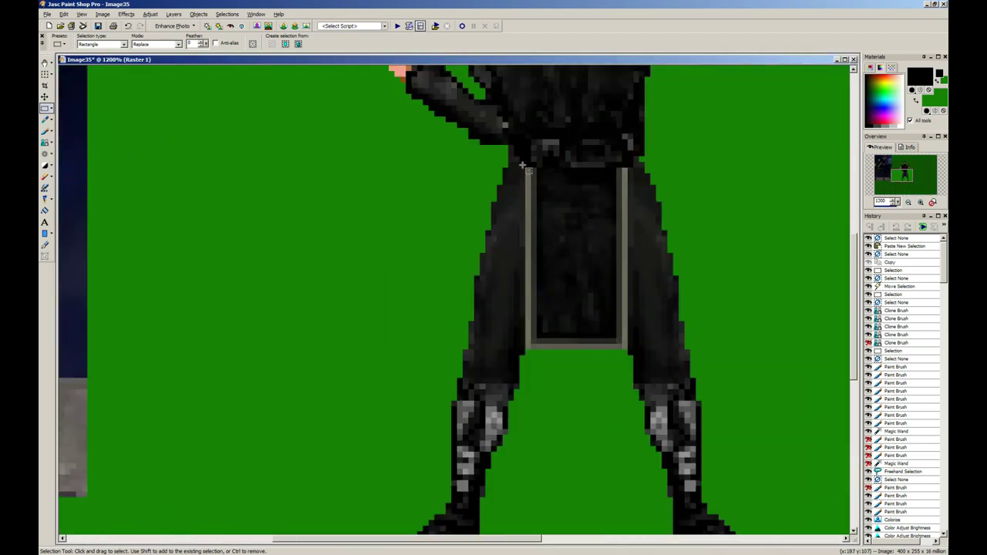
drag(526, 167, 618, 169)
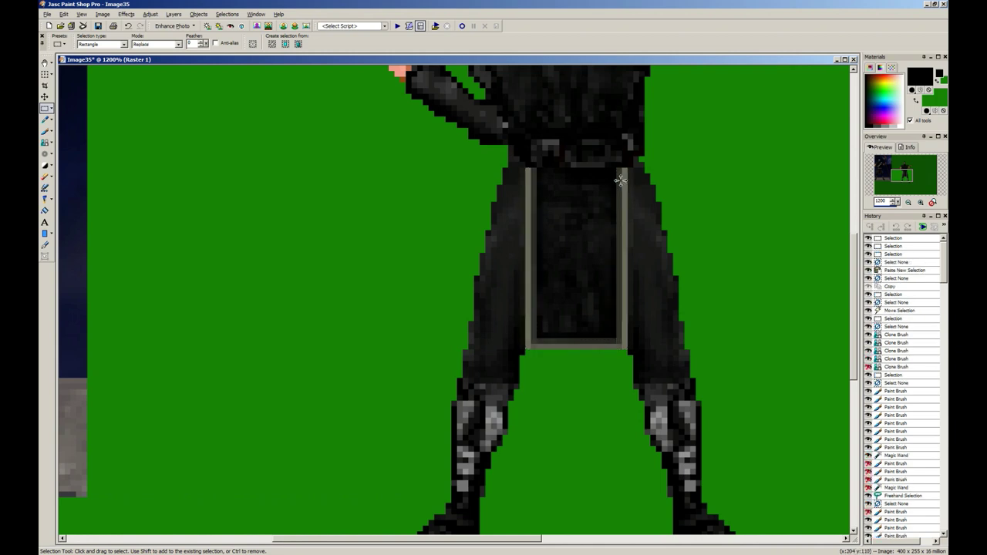
Step: Try a brightness adjustment on the selected panel border
key(shift+b)
key(Return)
scroll(455, 248, down, 1)
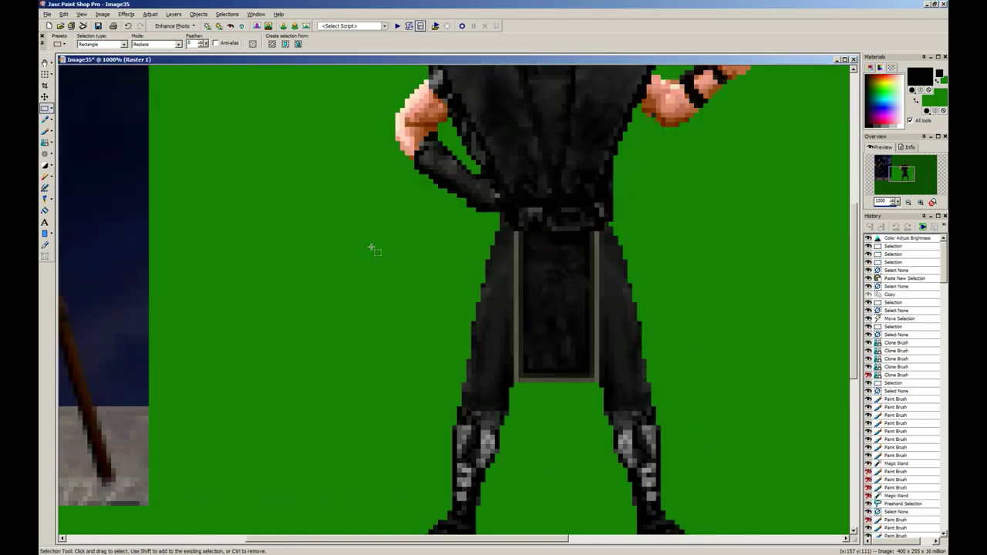
scroll(275, 297, up, 1)
scroll(171, 299, down, 1)
Step: Paint the selected panel border with gray sampled from the reference character's border, using a size 12 brush at 20 opacity
key(b)
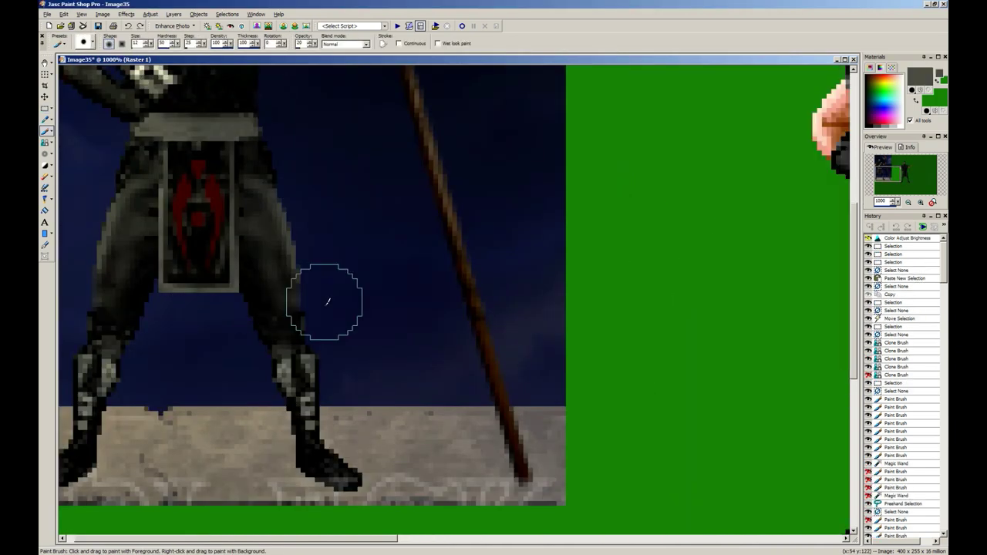
scroll(326, 298, down, 4)
drag(594, 321, 591, 257)
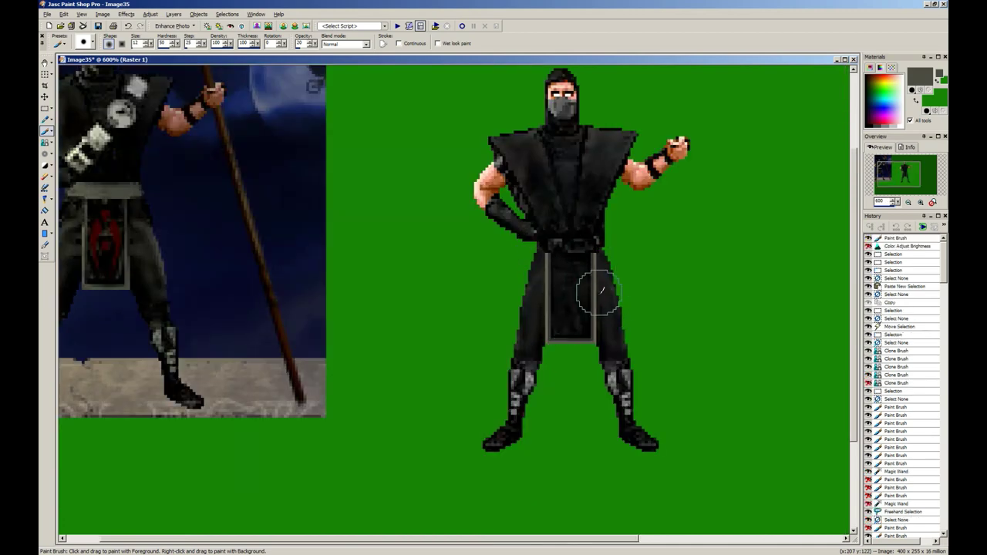
drag(597, 337, 549, 257)
mouse_move(550, 344)
mouse_down()
mouse_move(568, 246)
mouse_move(555, 347)
mouse_up()
ctrl+click(84, 258)
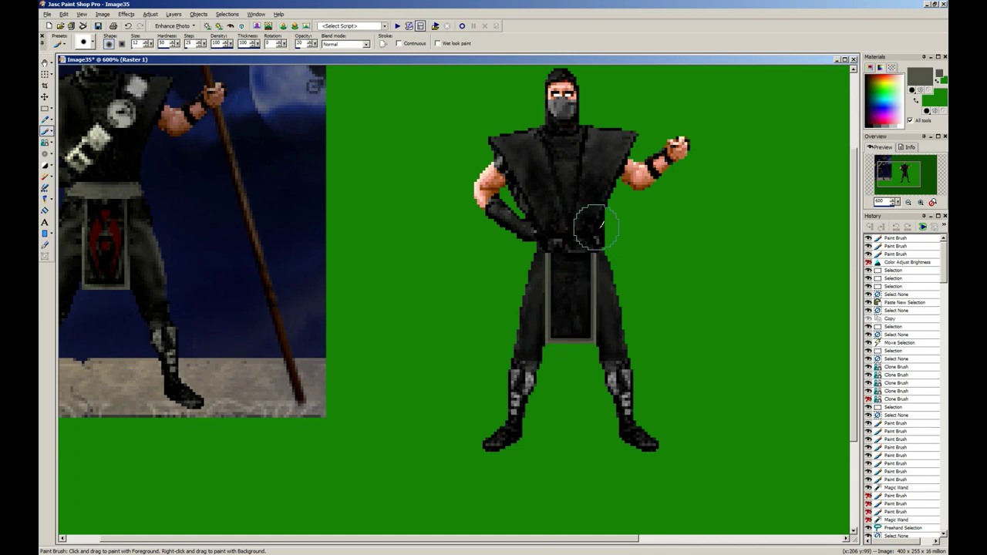
drag(597, 227, 597, 227)
Step: Sample the gray of the sprite's mask, brush it over the selected panel border, and deselect
ctrl+click(563, 105)
mouse_move(546, 246)
mouse_down()
mouse_move(562, 339)
mouse_move(603, 345)
mouse_up()
mouse_move(603, 344)
mouse_down()
mouse_move(597, 310)
mouse_move(591, 345)
mouse_move(528, 329)
mouse_move(517, 307)
mouse_up()
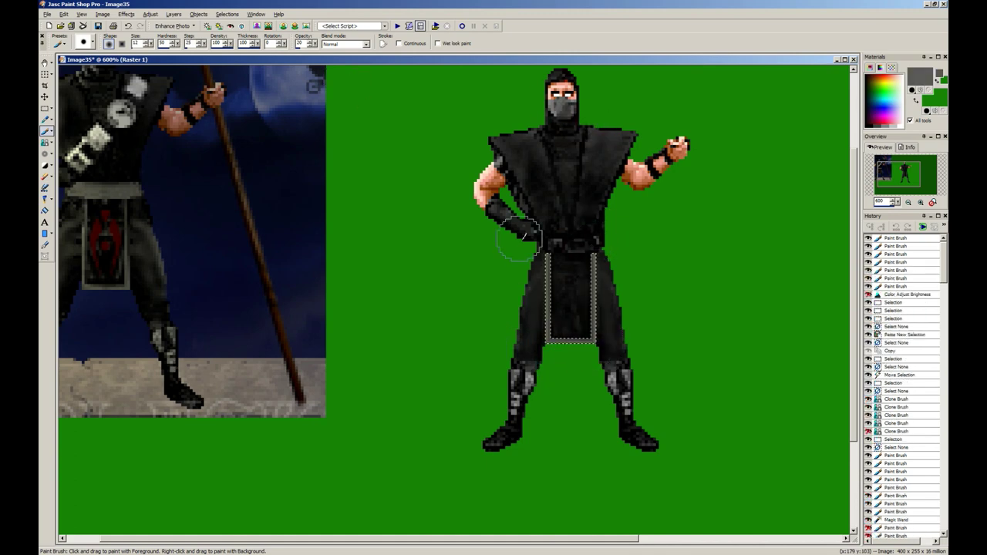
click(559, 271)
key(s)
right_click(649, 319)
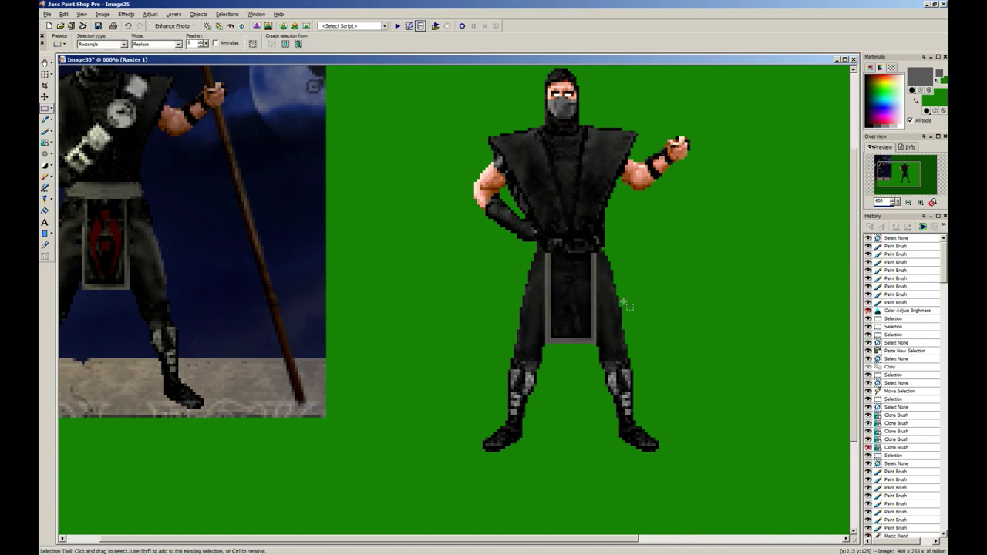
Step: Select the sprite's full belt area above the hanging cloth panel with a rectangular selection
scroll(624, 303, down, 4)
scroll(409, 276, down, 3)
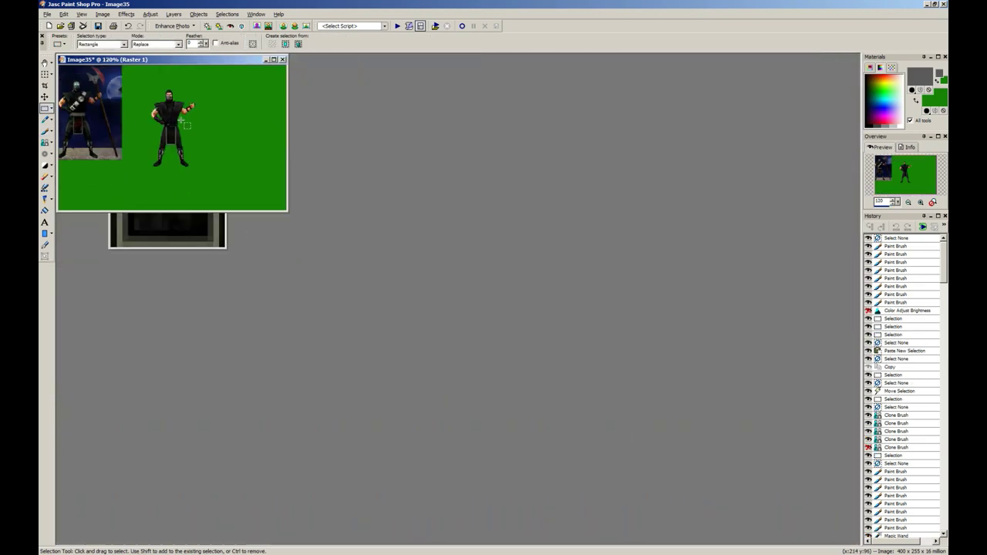
scroll(154, 61, down, 1)
drag(153, 61, 361, 336)
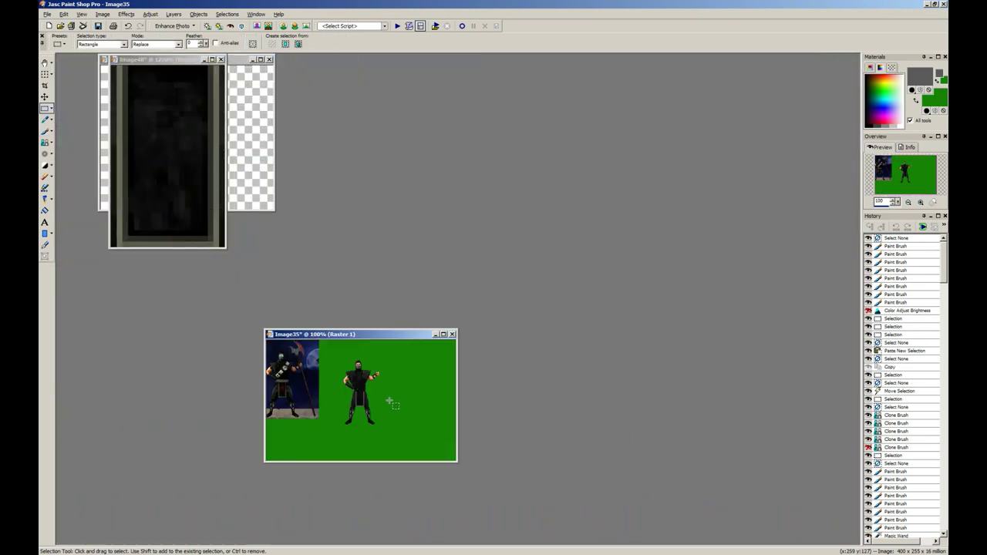
scroll(398, 393, up, 3)
key(b)
scroll(463, 362, up, 4)
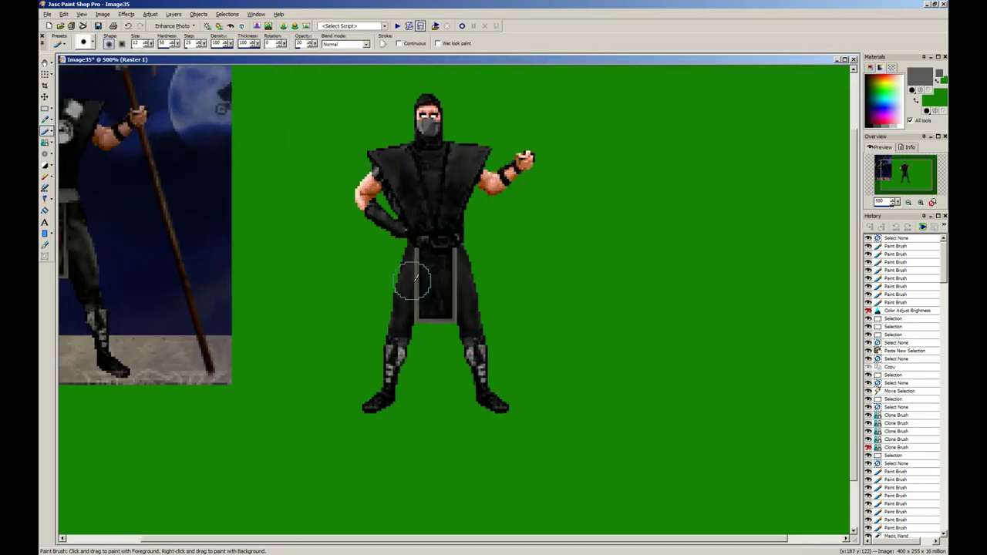
key(s)
scroll(458, 229, up, 4)
drag(468, 290, 305, 251)
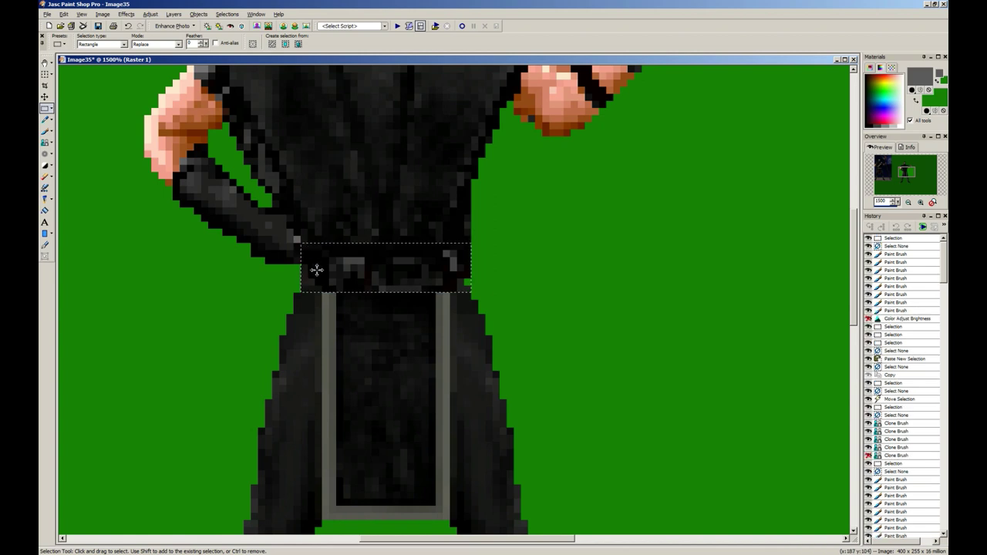
Step: Cover the selected belt with solid gray using repeated size 12 paint brush strokes at 20 opacity
key(b)
mouse_move(566, 274)
mouse_down()
mouse_move(197, 264)
mouse_move(524, 269)
mouse_up()
drag(518, 270, 266, 265)
mouse_move(274, 265)
mouse_down()
mouse_move(494, 267)
mouse_move(266, 265)
mouse_up()
mouse_move(270, 266)
mouse_down()
mouse_move(678, 266)
mouse_move(266, 266)
mouse_up()
mouse_move(270, 267)
mouse_down()
mouse_move(615, 270)
mouse_move(266, 266)
mouse_up()
mouse_move(270, 265)
mouse_down()
mouse_move(569, 258)
mouse_move(266, 262)
mouse_up()
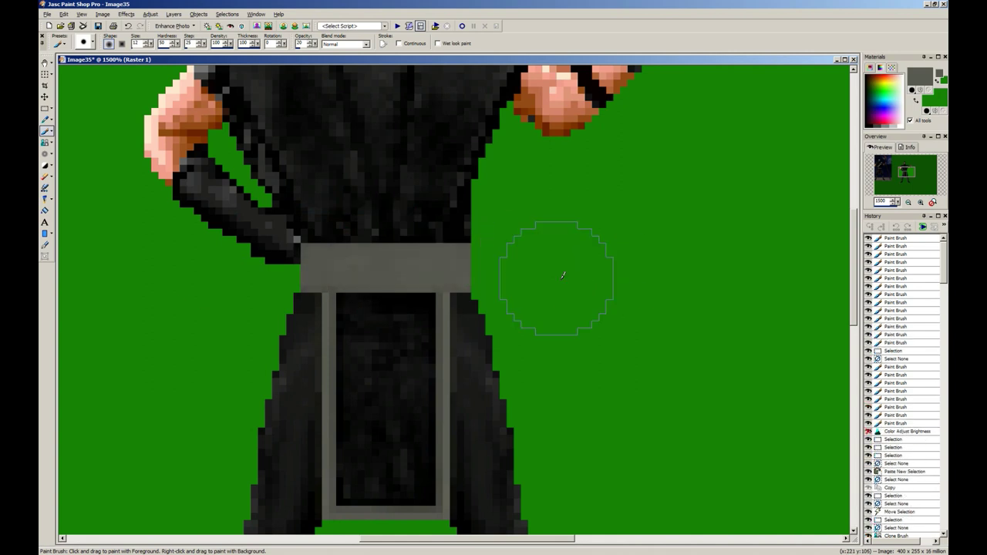
Step: Shade the upper part of the gray belt with the Burn brush at size 12 and 10 opacity
key(s)
click(44, 153)
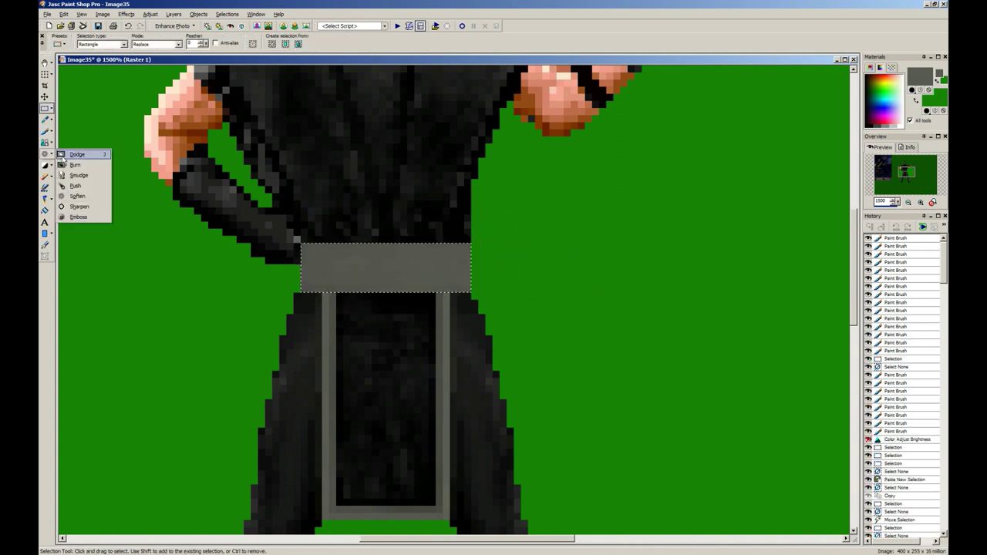
click(95, 166)
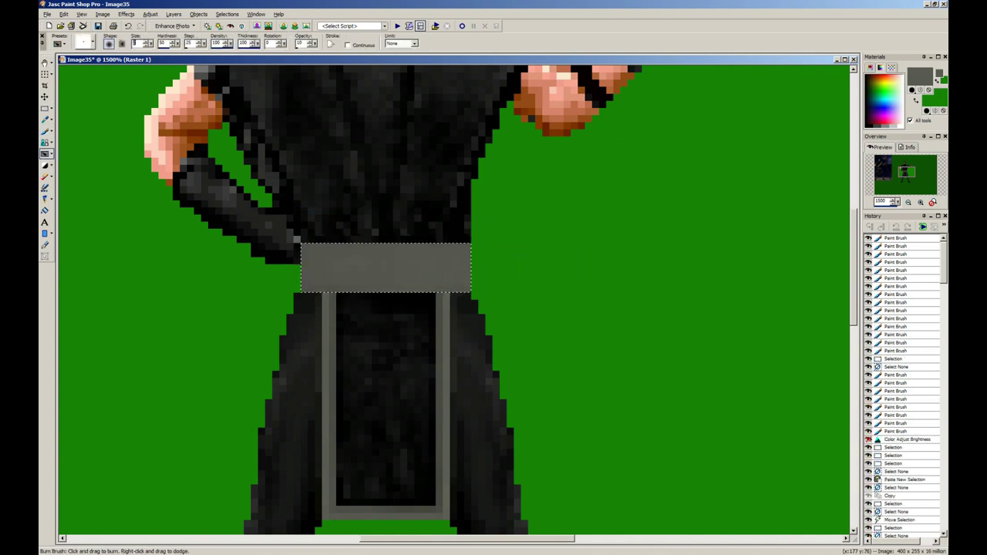
text(12)
mouse_move(441, 227)
mouse_down()
mouse_move(330, 220)
mouse_move(444, 225)
mouse_up()
drag(359, 230, 232, 225)
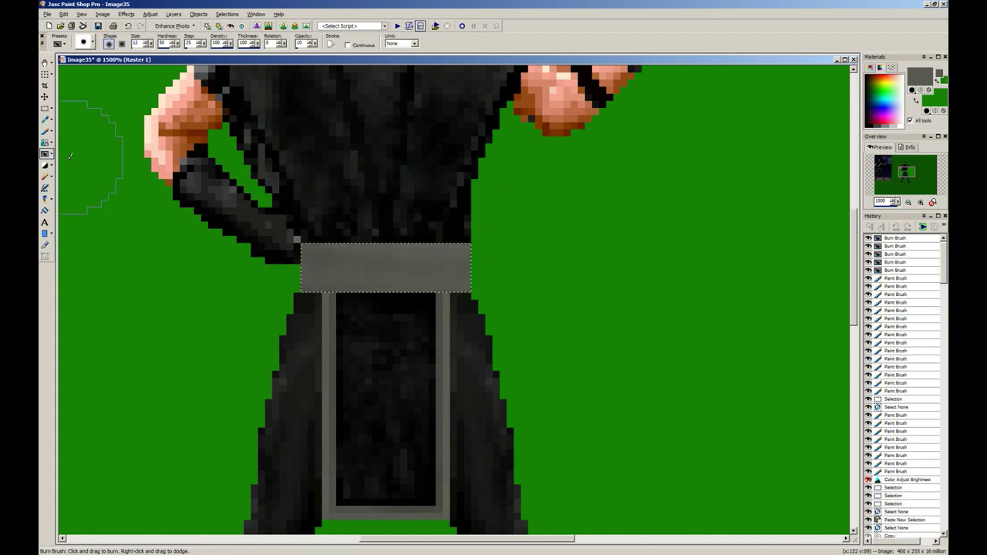
Step: Deepen the shadow along the belt's top edge with more Burn brush strokes, reducing the brush size to 5
drag(308, 229, 366, 229)
mouse_move(370, 229)
mouse_down()
mouse_move(462, 229)
mouse_move(351, 229)
mouse_up()
drag(501, 222, 455, 220)
mouse_move(451, 219)
mouse_down()
mouse_move(411, 207)
mouse_move(366, 238)
mouse_up()
mouse_move(361, 239)
mouse_down()
mouse_move(431, 233)
mouse_move(290, 239)
mouse_move(510, 232)
mouse_move(204, 225)
mouse_up()
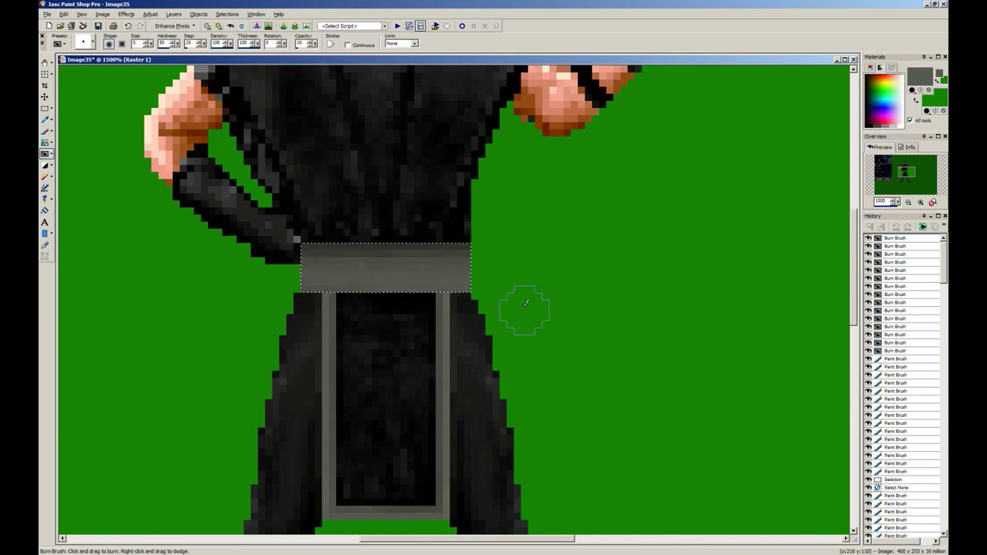
Step: Darken both ends of the gray belt with Burn brush strokes at size 5 and 10 opacity, and clear the selection
mouse_move(525, 304)
mouse_down()
mouse_move(290, 296)
mouse_move(496, 231)
mouse_move(469, 250)
mouse_move(489, 307)
mouse_move(482, 242)
mouse_up()
mouse_move(482, 242)
mouse_down()
mouse_move(475, 287)
mouse_move(468, 245)
mouse_up()
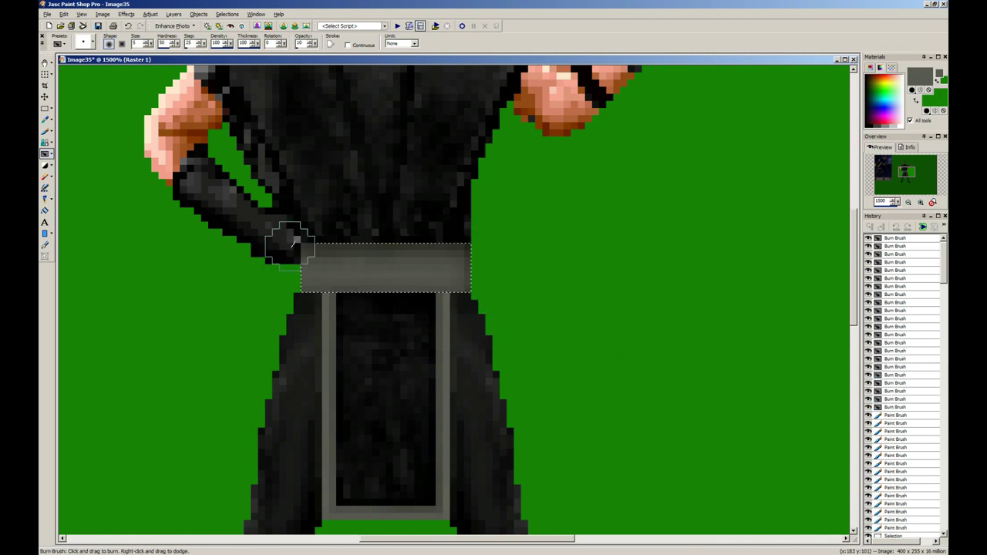
mouse_move(289, 242)
mouse_down()
mouse_move(311, 304)
mouse_move(297, 225)
mouse_up()
drag(298, 225, 306, 297)
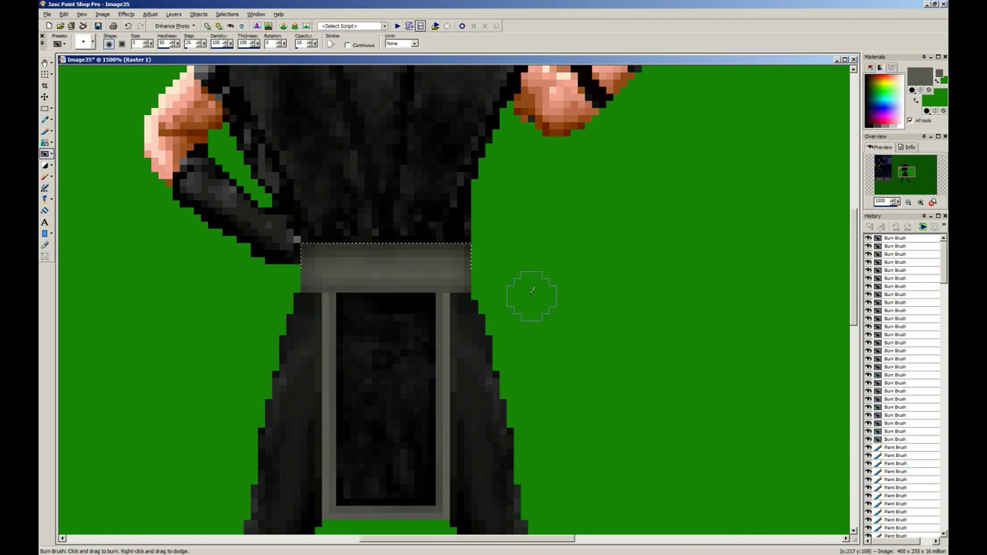
key(ctrl+d)
scroll(502, 304, down, 4)
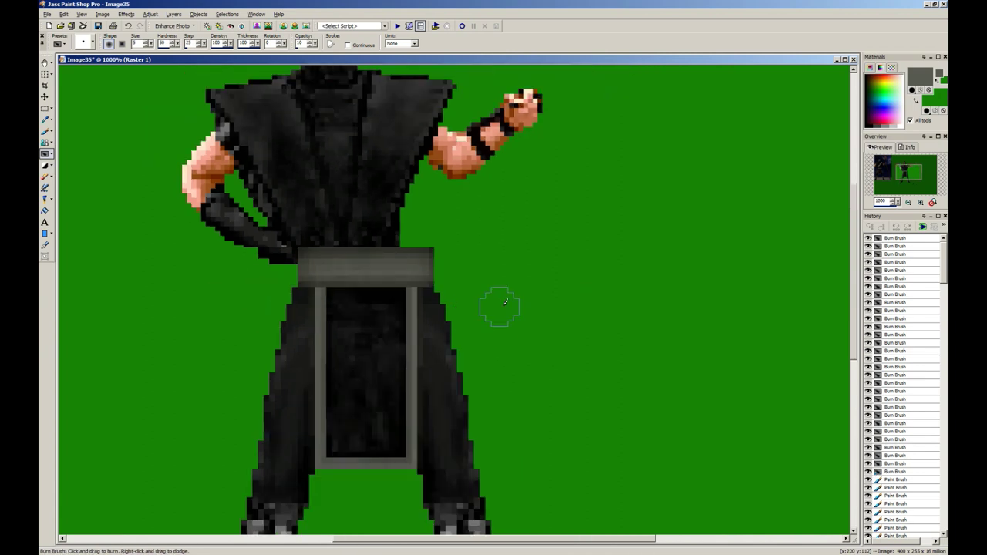
Step: Reselect the belt and shade around its outer edges with the Burn brush at size 3, and clear the selection
key(s)
scroll(388, 304, up, 2)
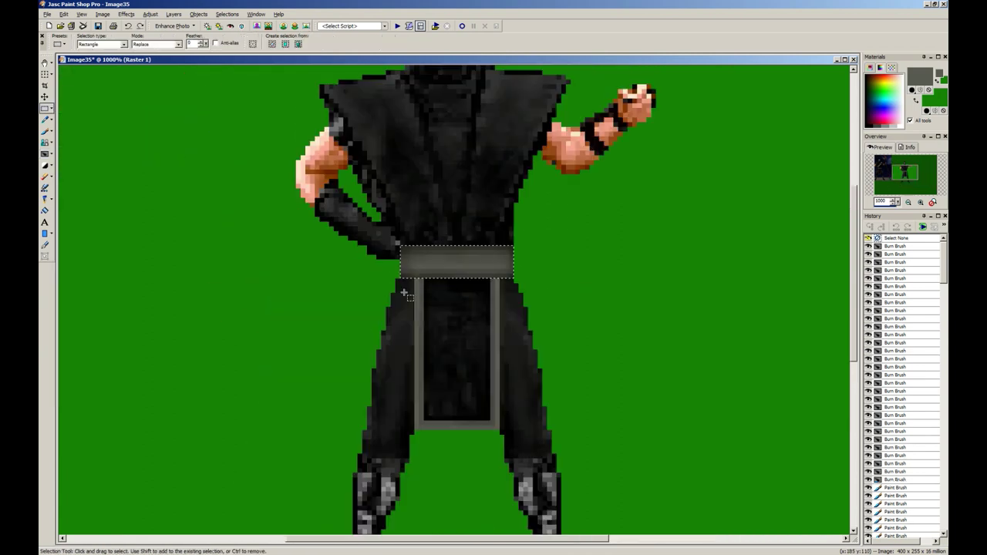
key(b)
click(419, 293)
click(45, 153)
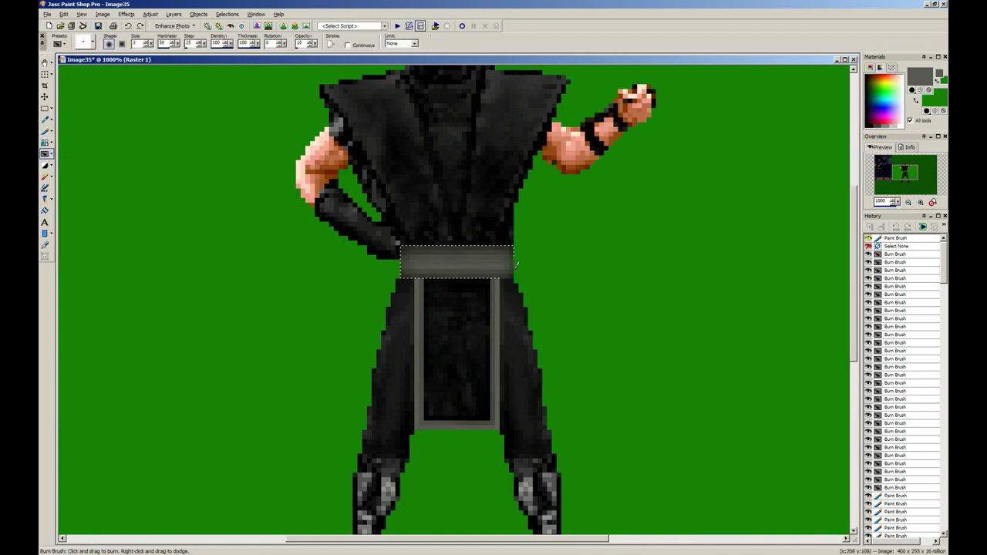
mouse_move(516, 264)
mouse_down()
mouse_move(532, 265)
mouse_move(515, 272)
mouse_move(492, 243)
mouse_up()
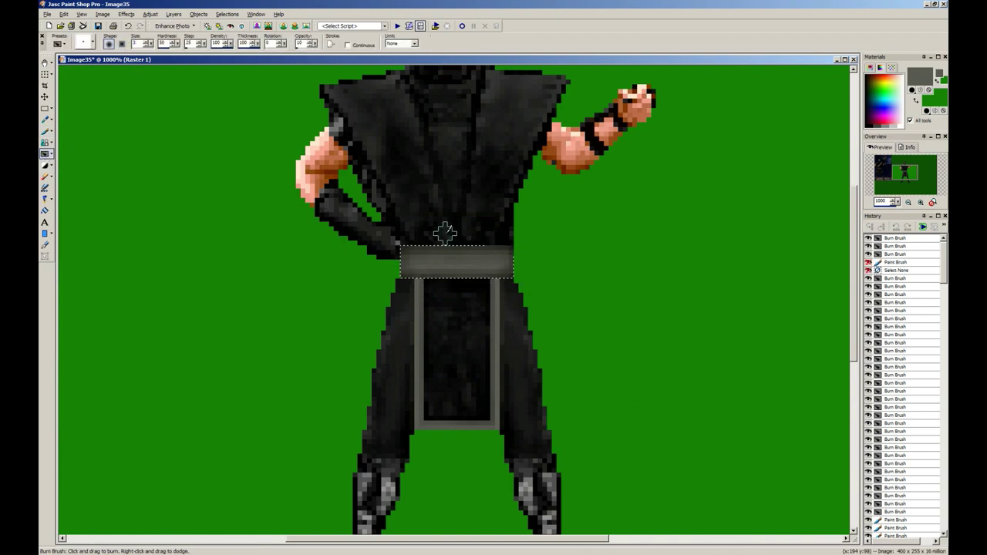
click(398, 251)
click(433, 283)
click(512, 279)
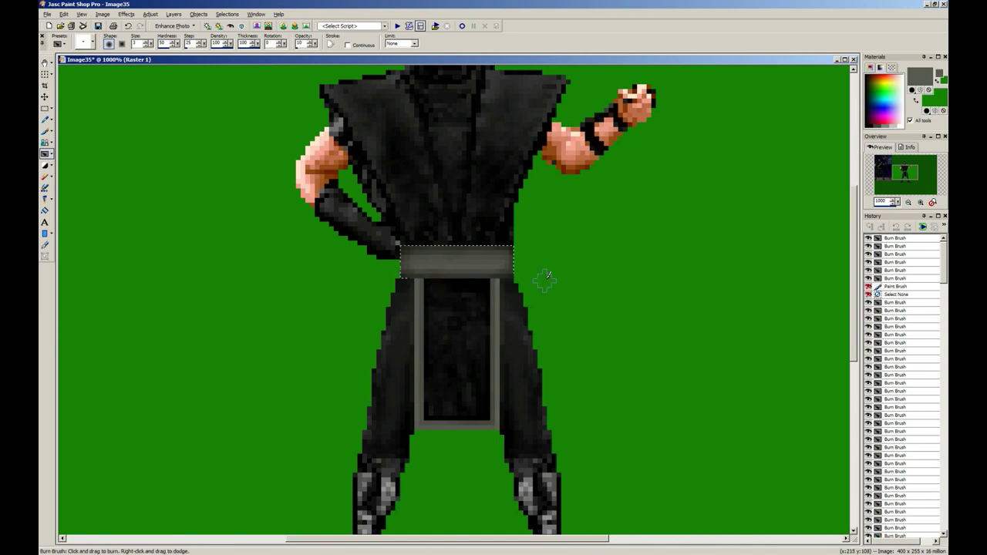
click(387, 275)
key(ctrl+d)
Step: Examine the shaded belt at 100% zoom beside the reference character and inspect the sprite's upper body up close
key(s)
scroll(436, 305, down, 7)
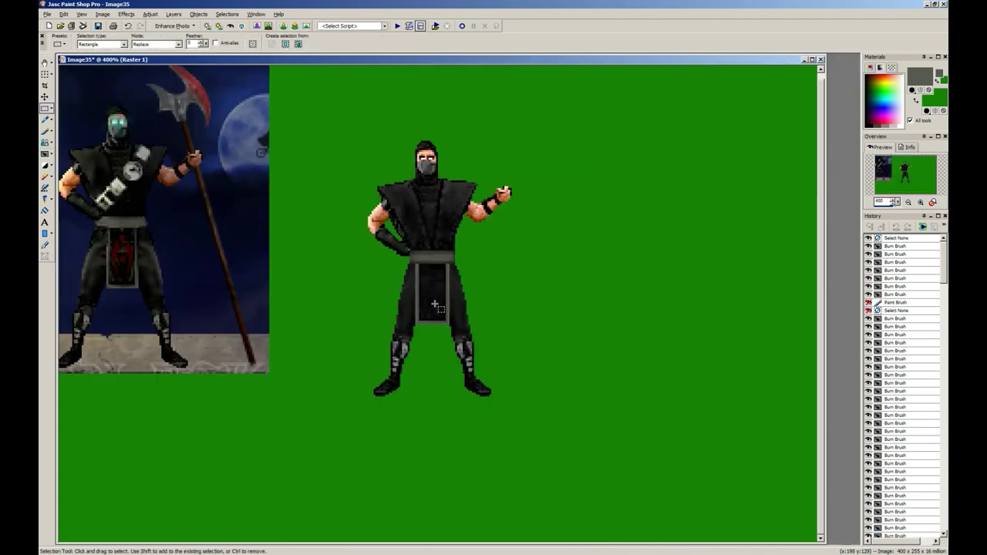
scroll(380, 266, down, 2)
scroll(124, 70, down, 2)
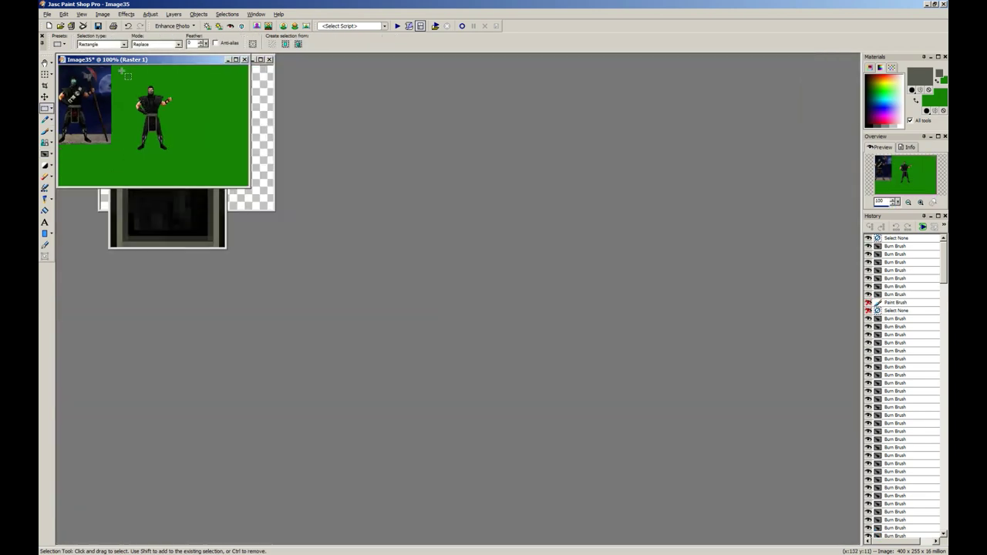
scroll(152, 102, up, 2)
drag(227, 148, 362, 257)
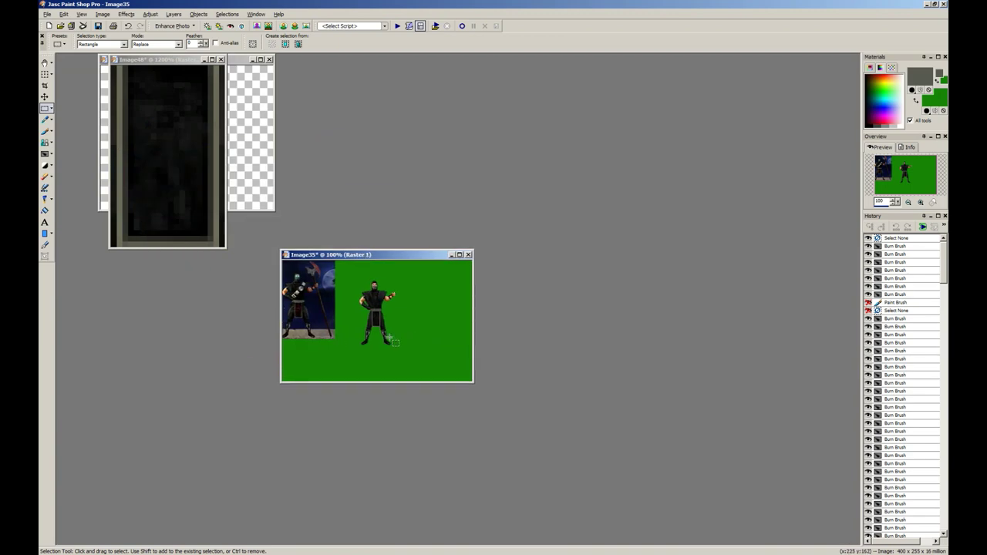
scroll(396, 332, up, 9)
key(b)
scroll(542, 361, up, 2)
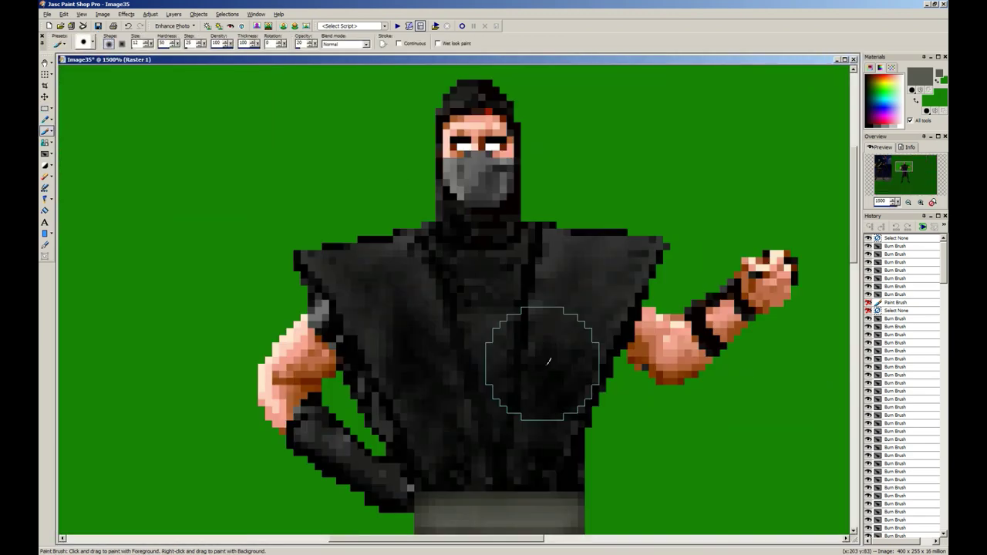
scroll(542, 361, down, 1)
scroll(516, 383, up, 1)
scroll(369, 395, down, 1)
Step: Select the upper parts of both vertical border strips on the cloth panel, excluding the black cloth between them
key(s)
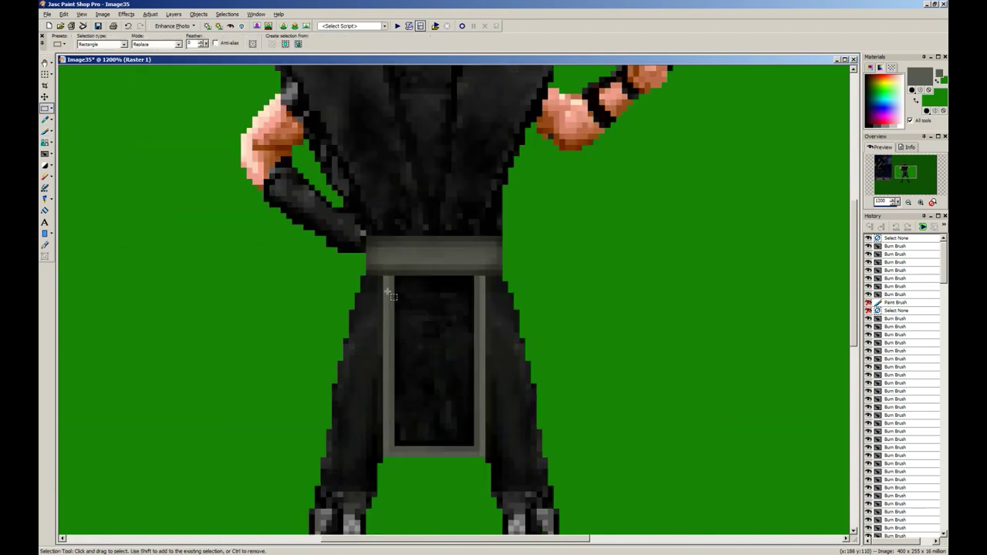
drag(398, 307, 400, 354)
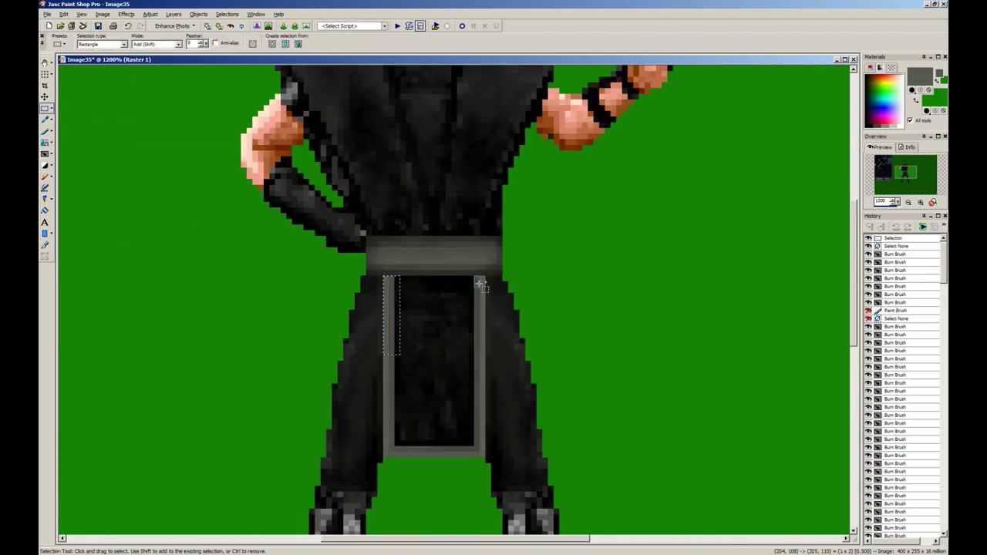
drag(479, 284, 486, 357)
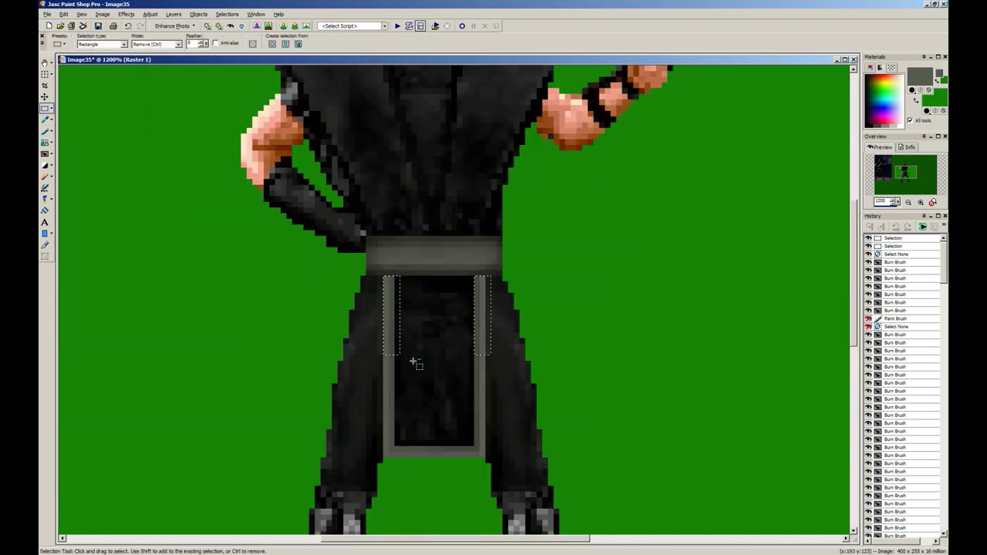
key(b)
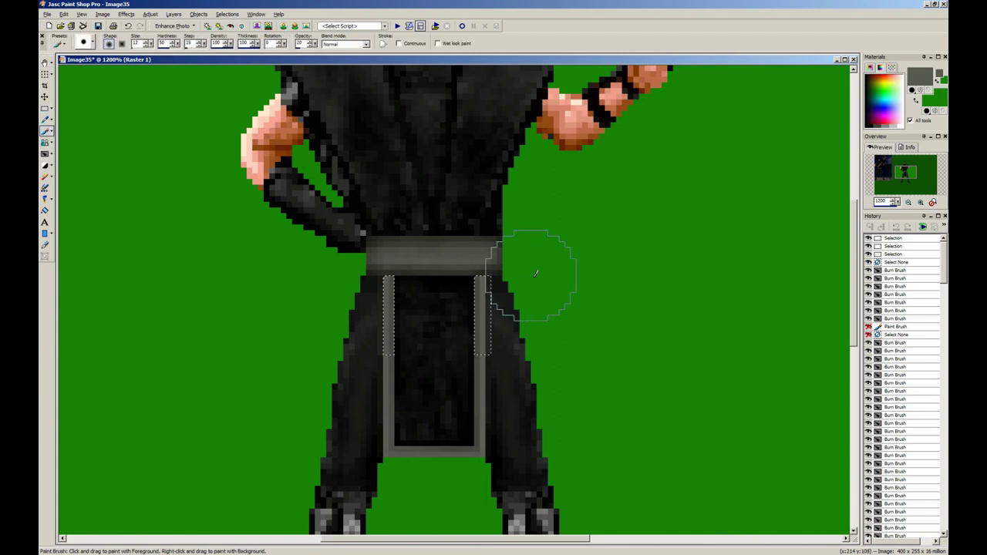
Step: Lighten the selected border strips with the Dodge brush at 22 opacity, and clear the selection
key(j)
mouse_move(529, 275)
mouse_down()
mouse_move(373, 273)
mouse_move(511, 278)
mouse_move(358, 283)
mouse_up()
text(22)
mouse_move(357, 284)
mouse_down()
mouse_move(524, 273)
mouse_move(346, 267)
mouse_up()
key(s)
click(553, 362)
Step: Compare the sprite's belt and cloth panel border with the reference character at 100% zoom
scroll(553, 361, down, 5)
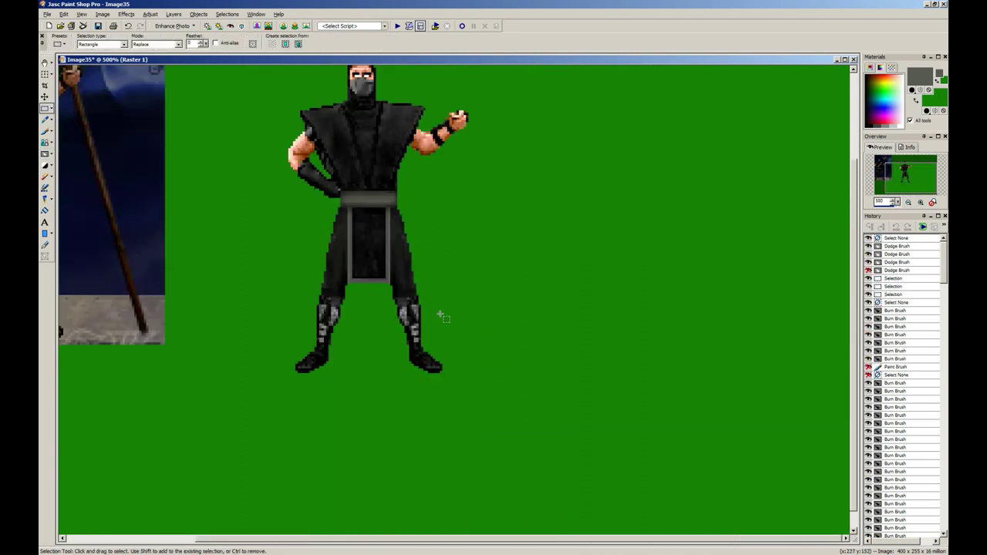
scroll(442, 317, down, 5)
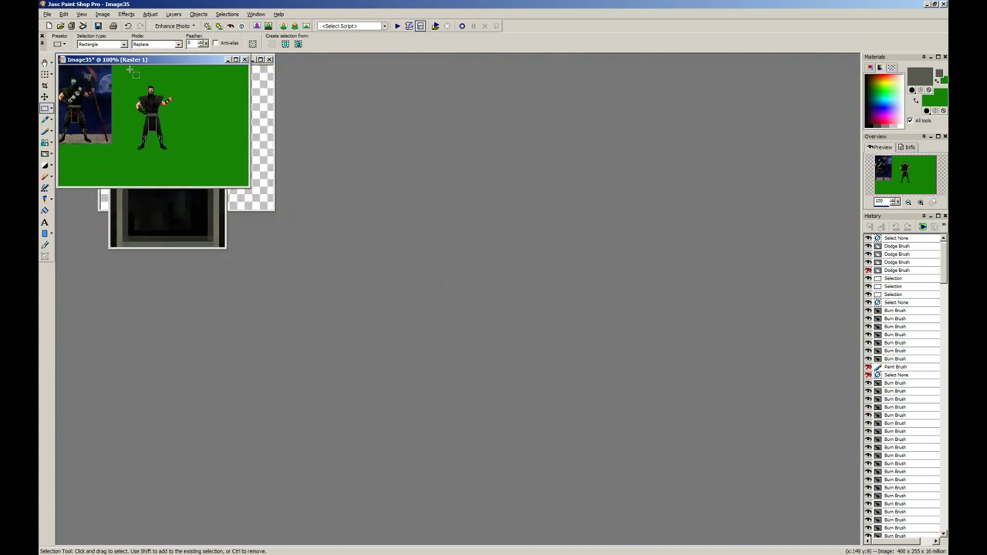
drag(130, 69, 307, 294)
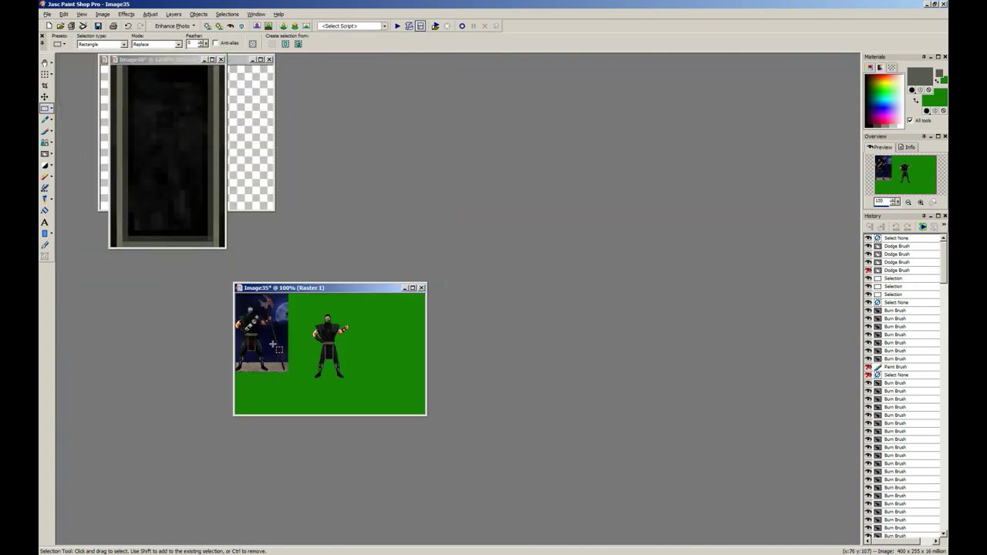
drag(260, 330, 237, 340)
right_click(239, 340)
drag(313, 335, 339, 345)
right_click(360, 352)
scroll(367, 357, up, 10)
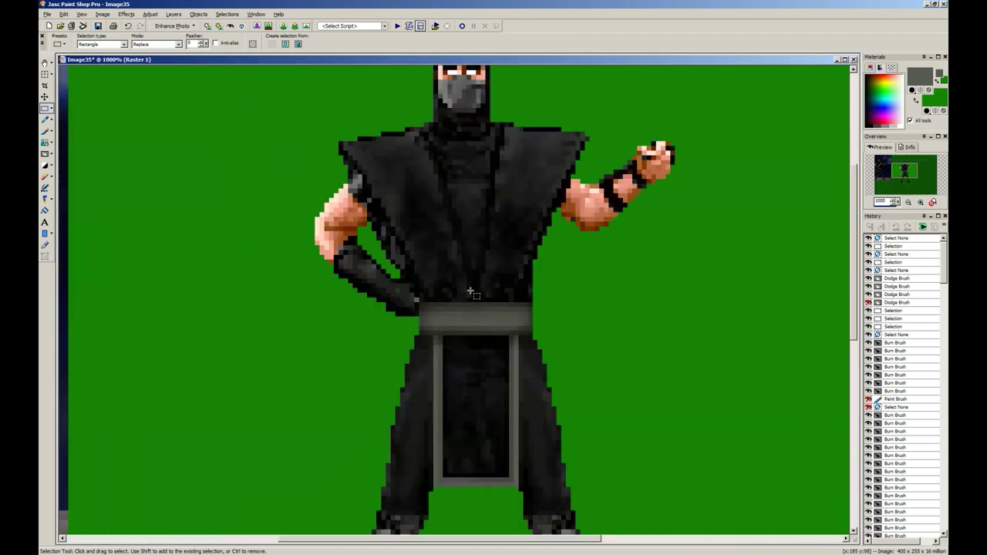
Step: Select the belt's right and left ends in turn and lighten each with the Dodge brush at 22 opacity
drag(513, 333, 535, 339)
key(j)
click(539, 314)
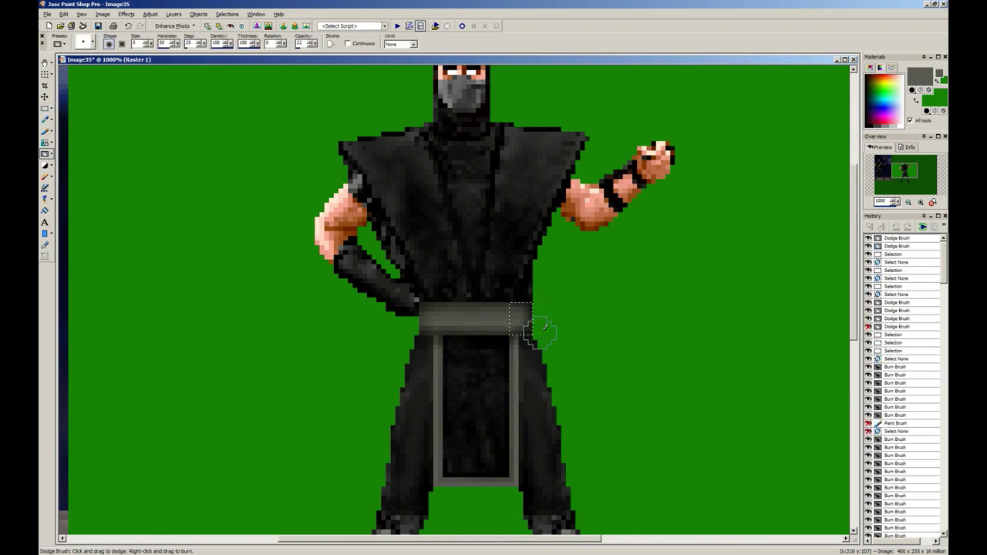
key(s)
mouse_move(419, 303)
mouse_down()
mouse_move(444, 333)
mouse_move(411, 343)
mouse_move(411, 302)
mouse_up()
key(j)
key(s)
click(454, 385)
Step: Copy a 7 by 7 pixel section from the belt's left end and paste it back onto the belt
scroll(453, 385, down, 10)
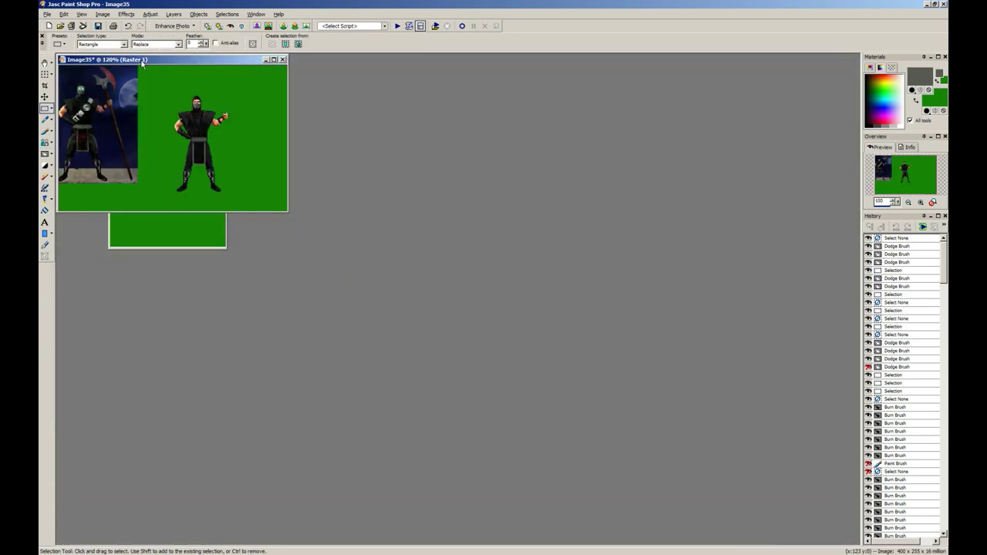
drag(142, 64, 384, 303)
scroll(434, 379, up, 10)
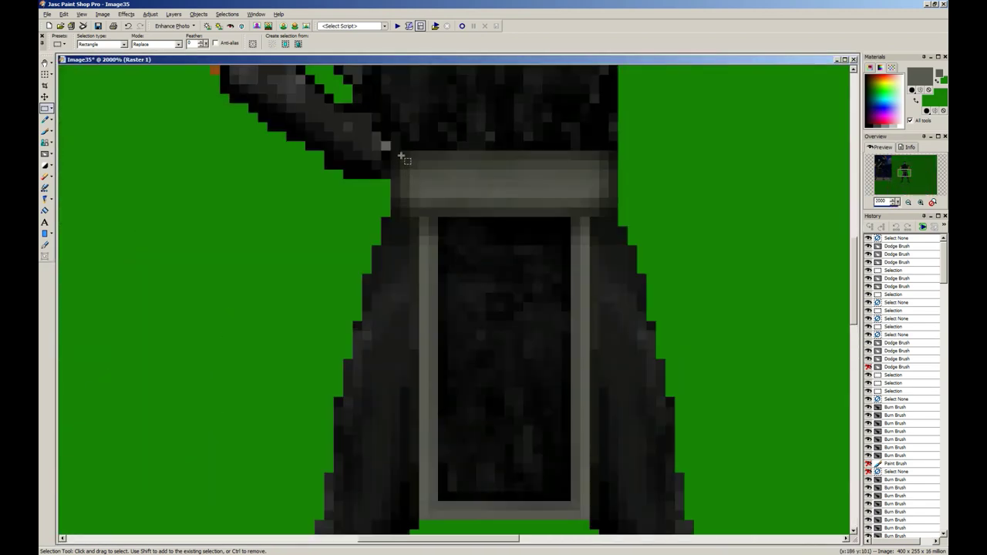
drag(401, 156, 456, 214)
key(ctrl+c)
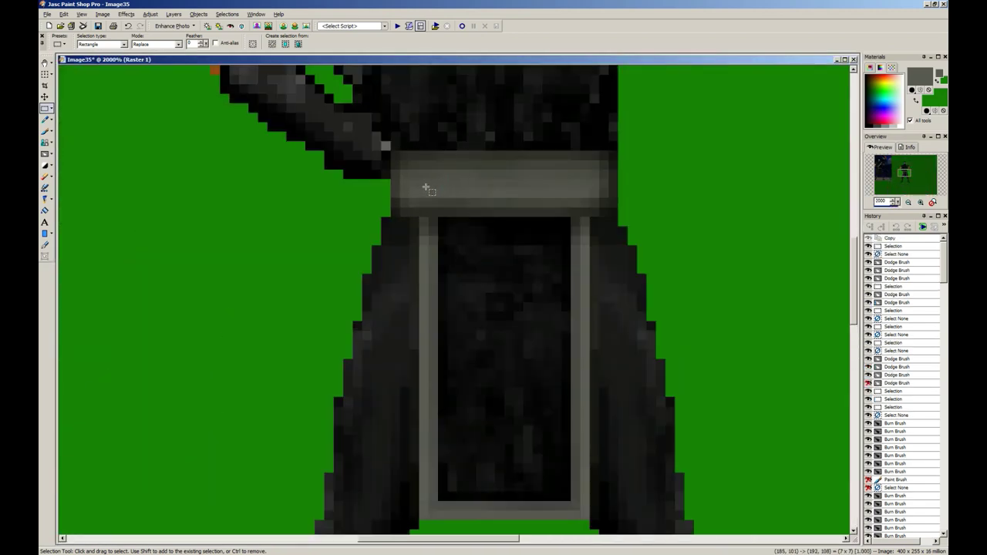
key(ctrl+e)
click(462, 188)
right_click(522, 214)
Step: Select the whole bordered cloth panel below the belt with a rectangular selection
scroll(483, 280, down, 9)
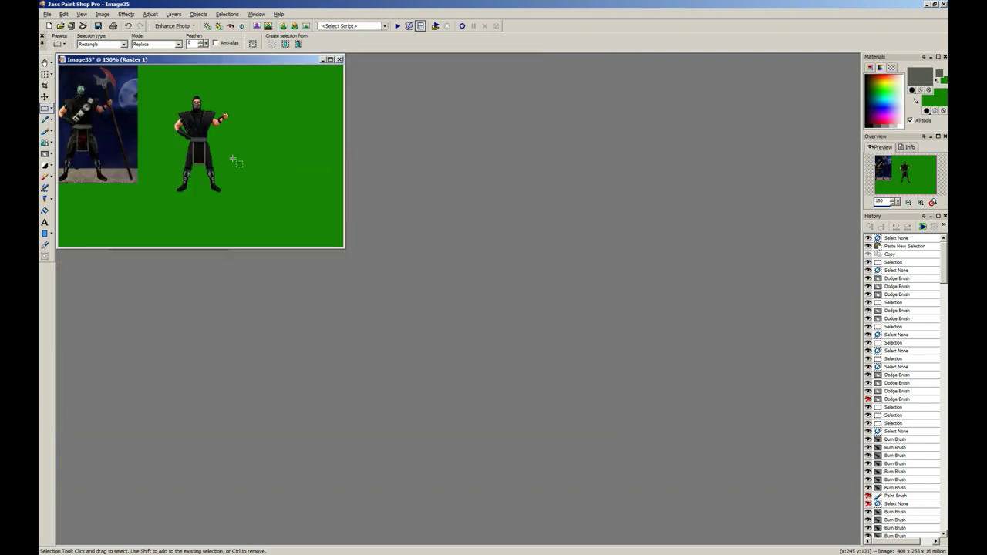
scroll(230, 156, down, 2)
drag(120, 60, 384, 274)
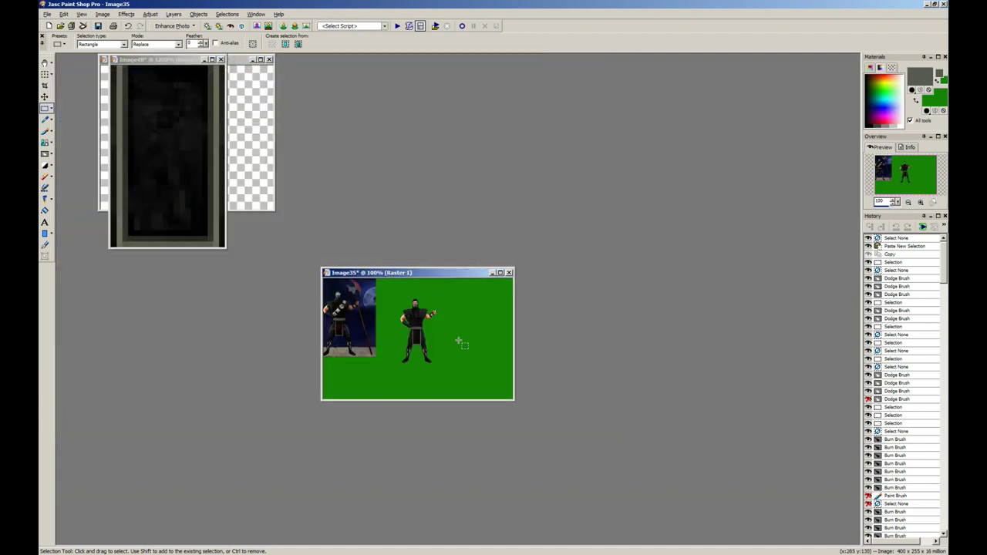
scroll(466, 339, up, 8)
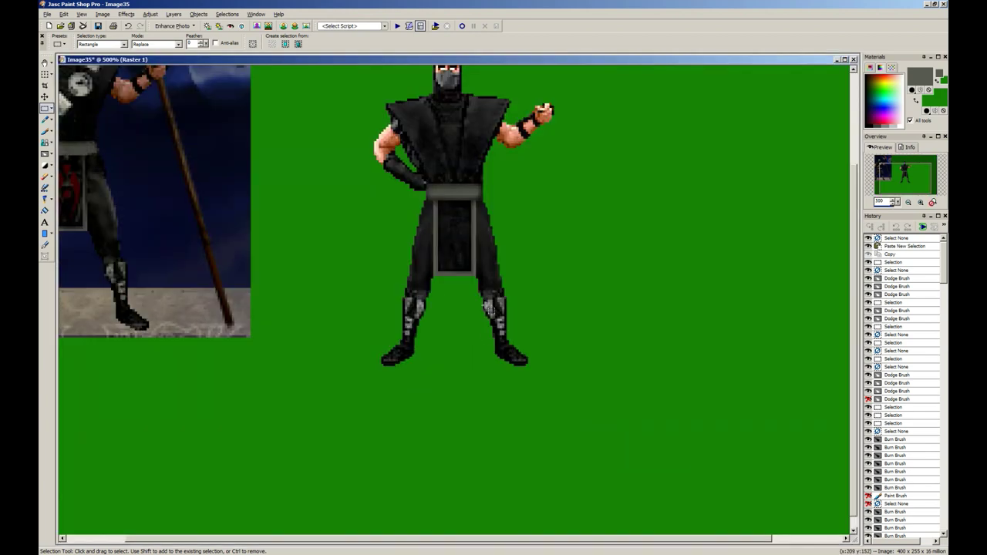
drag(401, 245, 334, 125)
Step: Lighten the left and right sides of the cloth panel with a size 22 Dodge brush, and clear the selection
key(j)
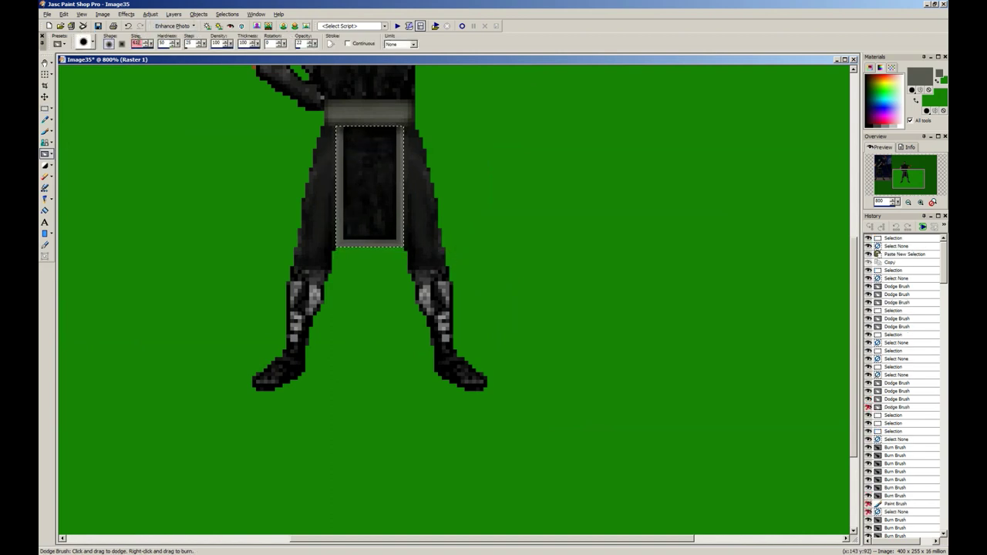
text(22)
mouse_move(329, 148)
mouse_down()
mouse_move(332, 273)
mouse_move(458, 266)
mouse_move(341, 266)
mouse_up()
drag(434, 112, 436, 291)
key(s)
click(360, 324)
Step: Review the lightened cloth panel at 100% and 200% zoom next to the reference character
scroll(359, 324, down, 6)
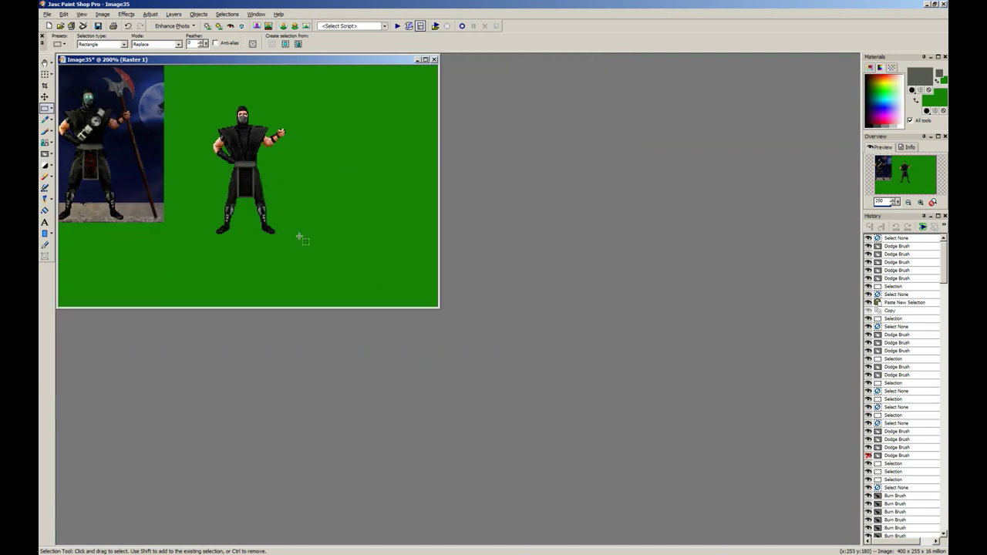
scroll(299, 237, down, 2)
scroll(175, 114, down, 1)
drag(141, 61, 357, 261)
drag(428, 380, 399, 345)
click(441, 340)
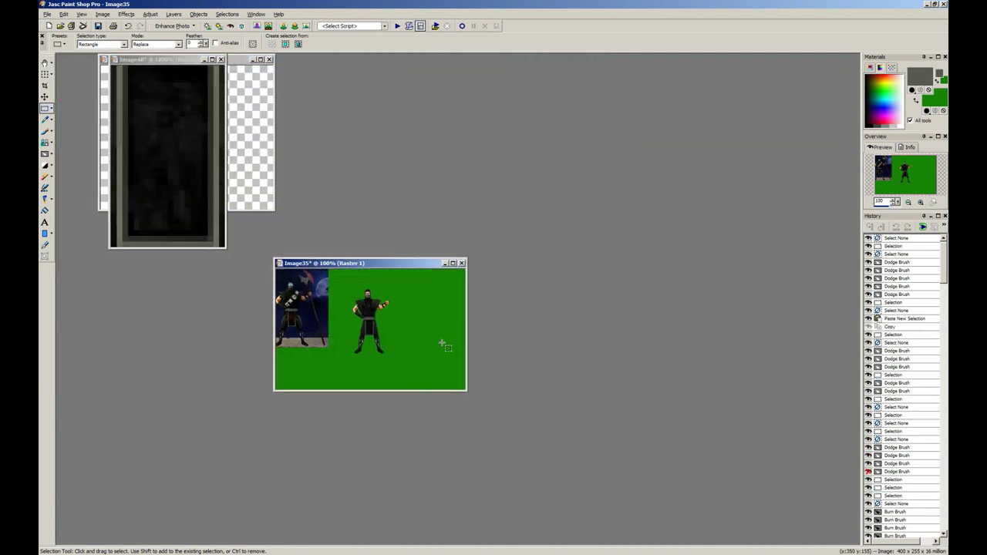
scroll(406, 341, up, 3)
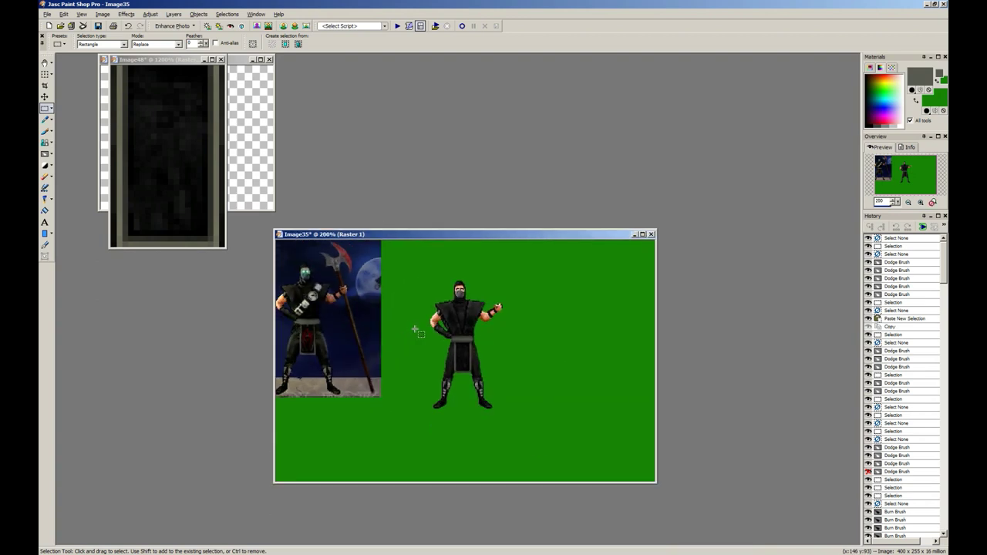
Step: Sample the dark clothing color and paint over the light pixels where the glove meets the belt, using size 1 and 44 opacity
scroll(416, 330, up, 6)
key(b)
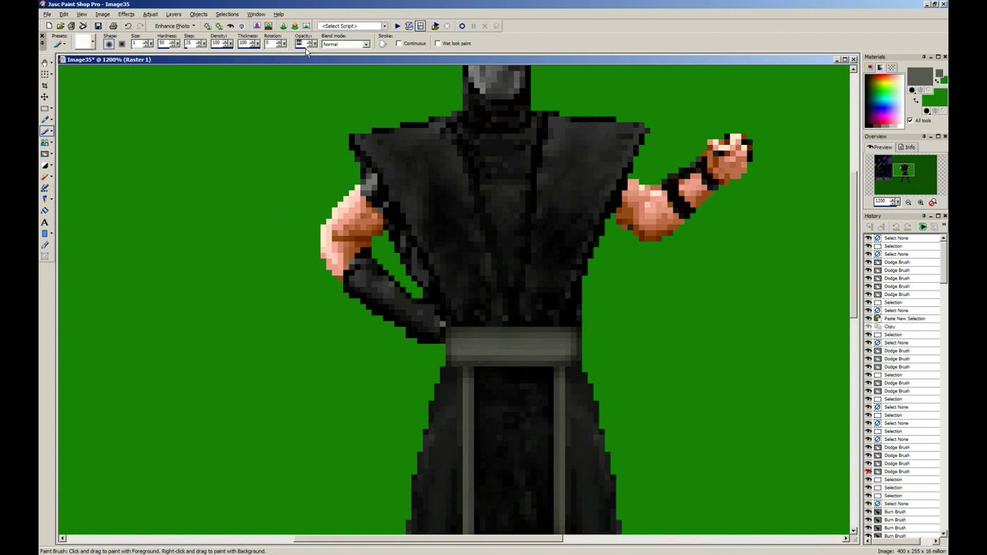
ctrl+click(448, 313)
click(448, 318)
click(442, 324)
click(453, 317)
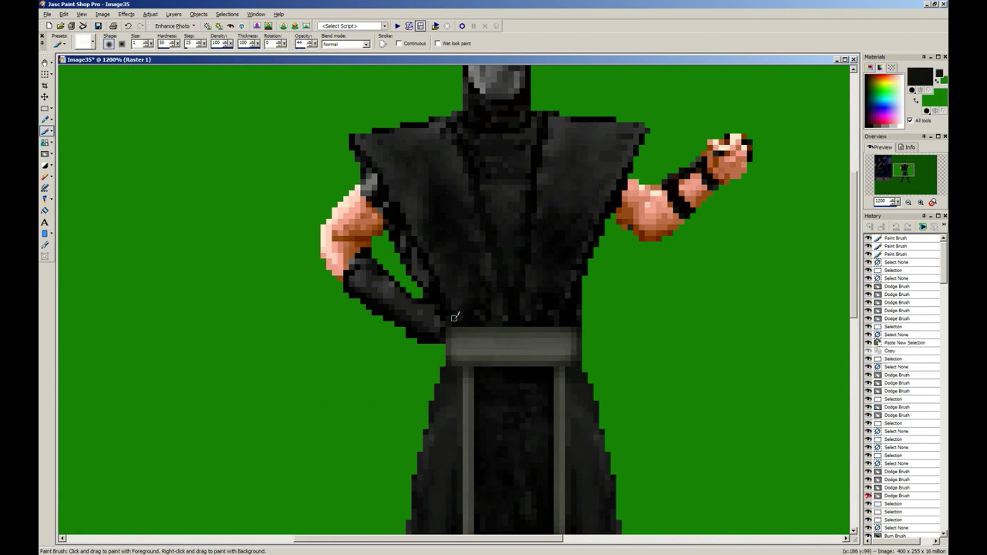
click(444, 323)
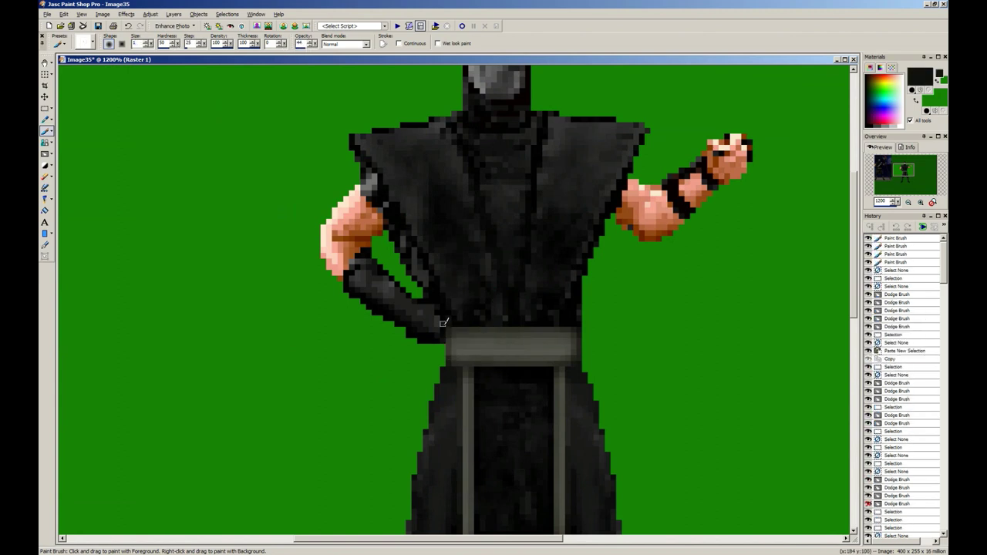
Step: Darken stray light pixels along the torso edge beside the bent arm and on that arm's glove with the size 1 brush
click(411, 259)
click(409, 248)
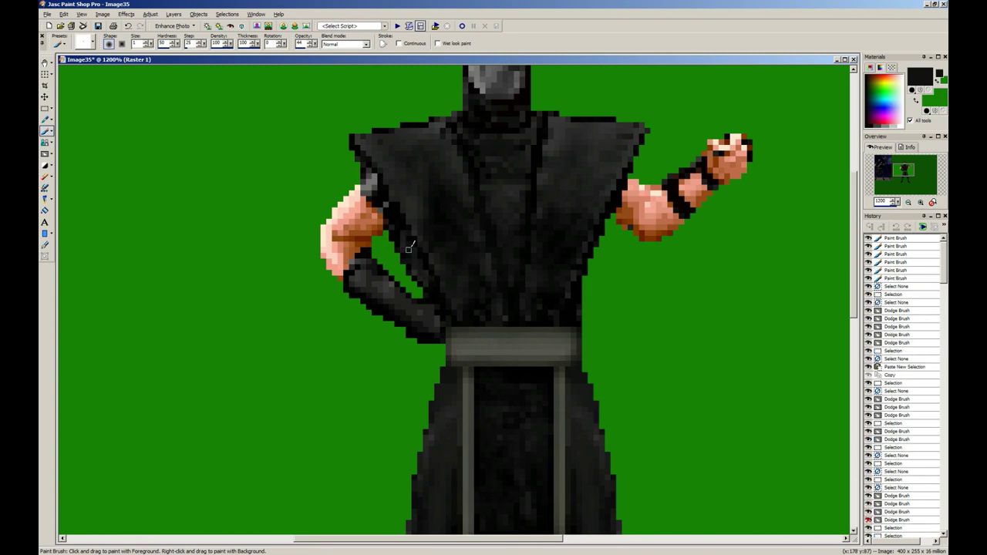
click(409, 239)
click(414, 253)
click(425, 277)
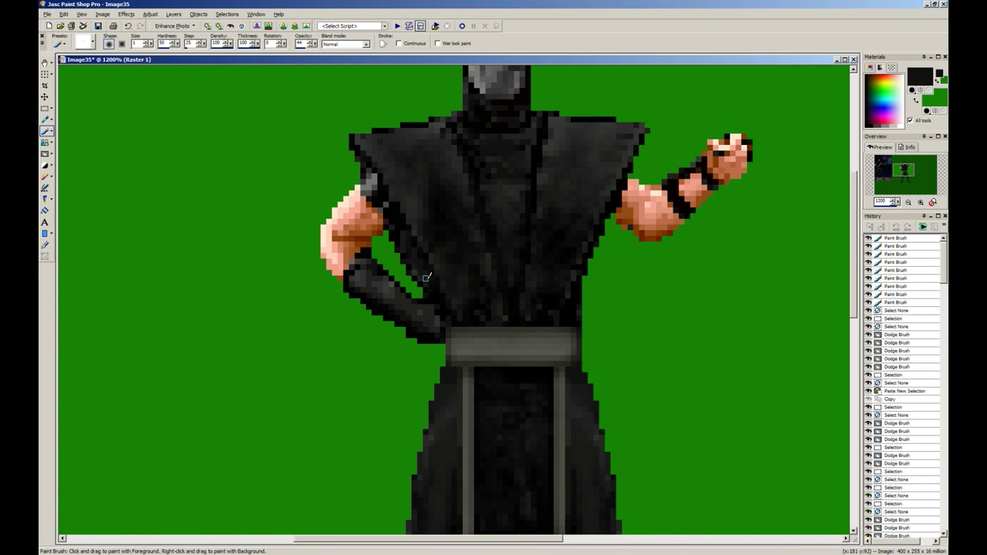
click(399, 277)
click(423, 306)
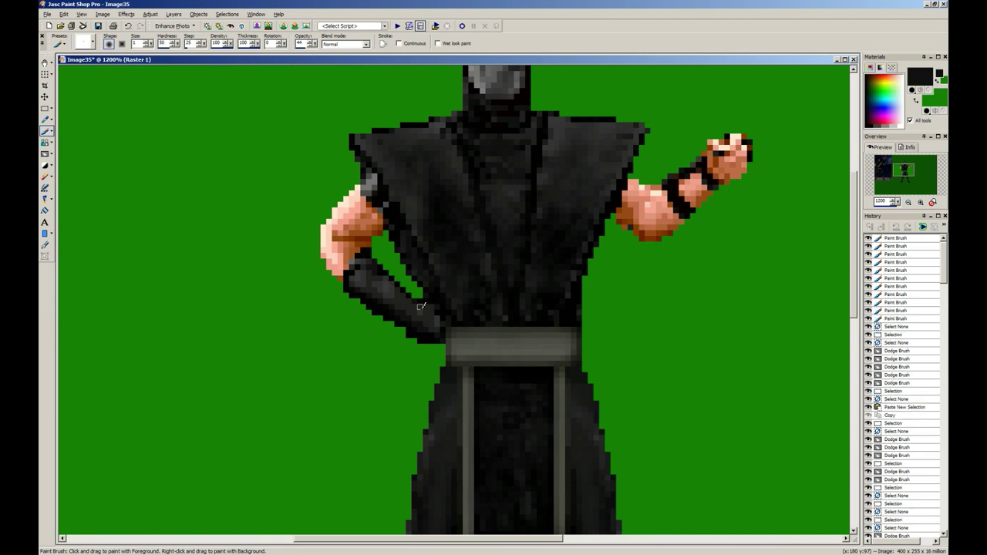
click(422, 312)
click(437, 318)
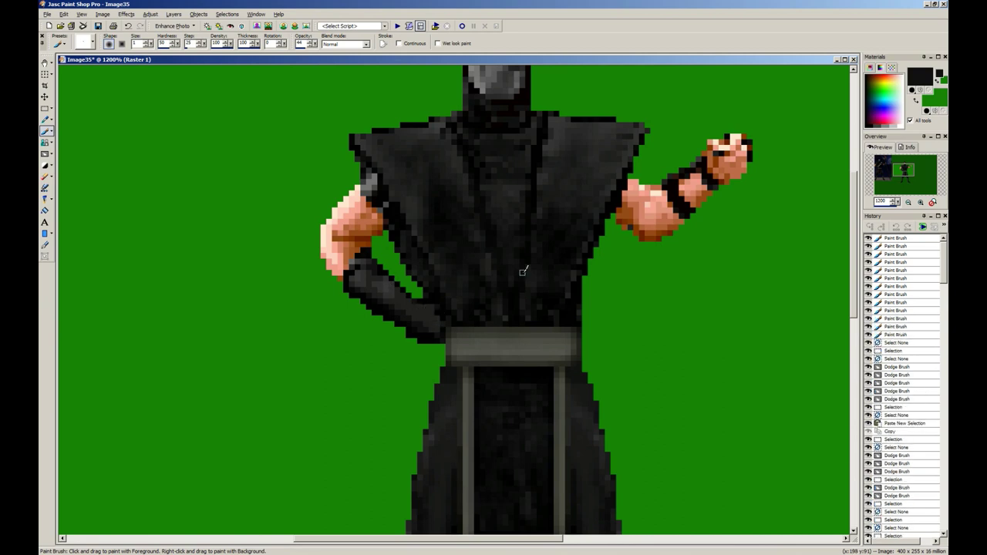
Step: Review the retouched sprite at 100% and 400% zoom next to the reference character
scroll(372, 242, down, 8)
key(s)
scroll(299, 218, down, 2)
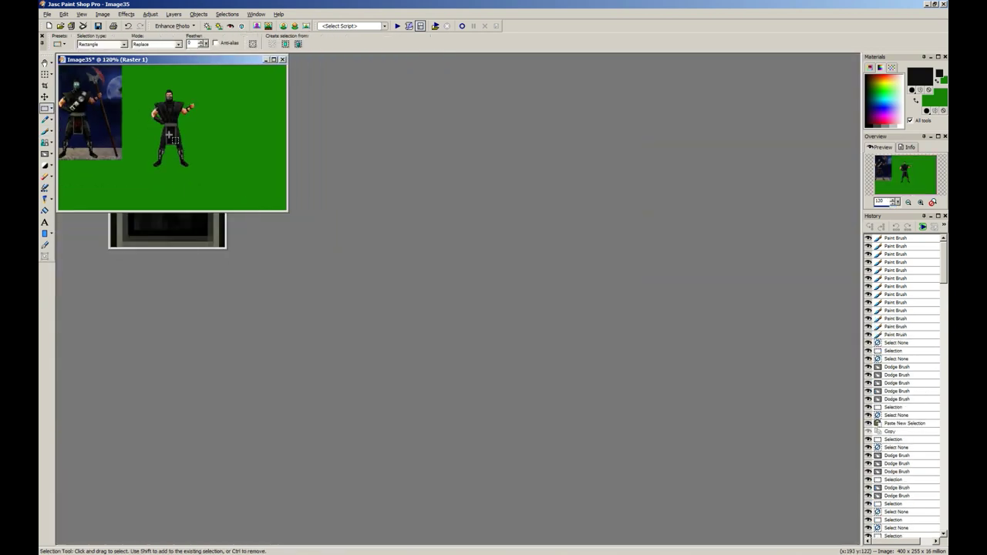
scroll(114, 74, down, 1)
drag(143, 91, 177, 154)
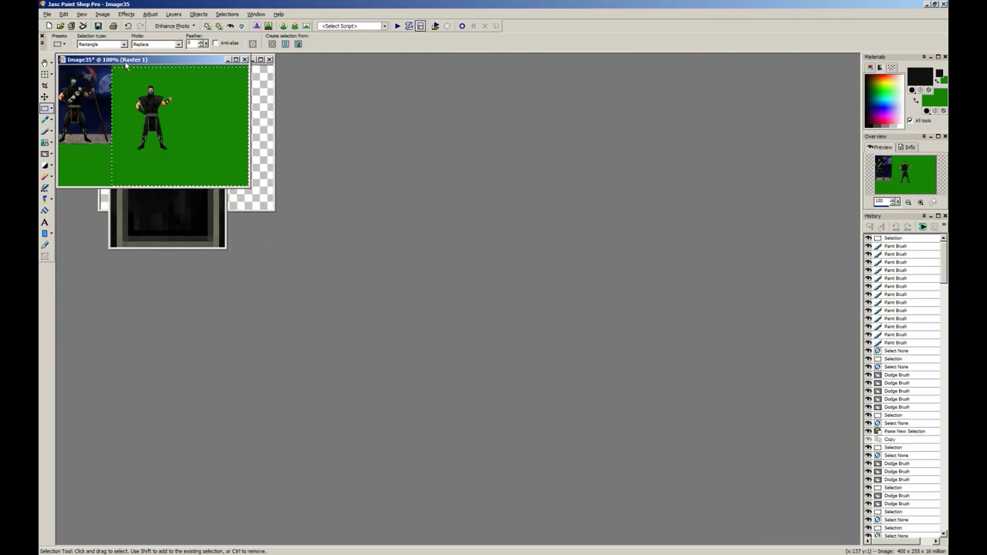
drag(126, 63, 264, 240)
click(221, 278)
scroll(238, 280, up, 5)
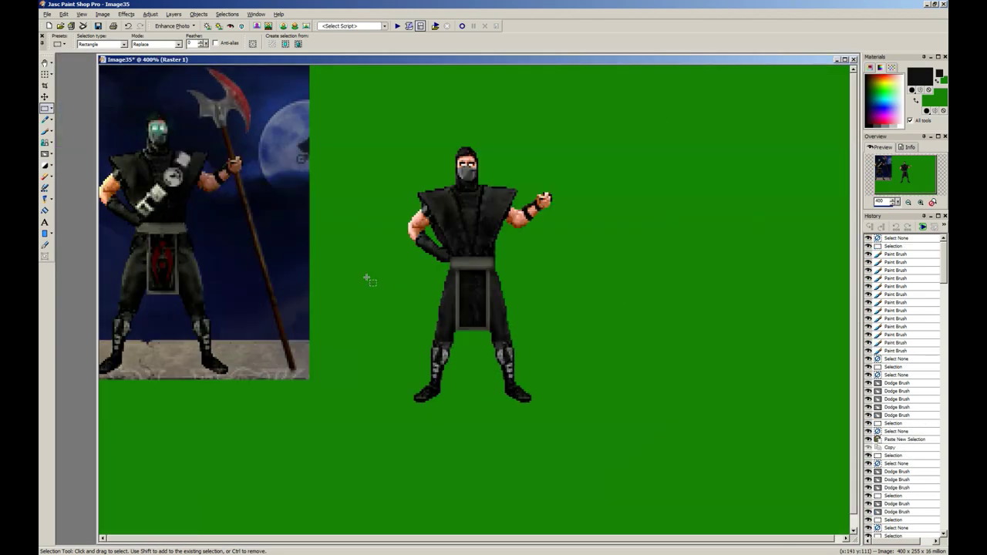
scroll(416, 273, up, 4)
scroll(431, 244, down, 4)
Step: Select the ninja's outline by framing the sprite with a rectangular selection and removing the green background using the Magic Wand
drag(291, 116, 621, 442)
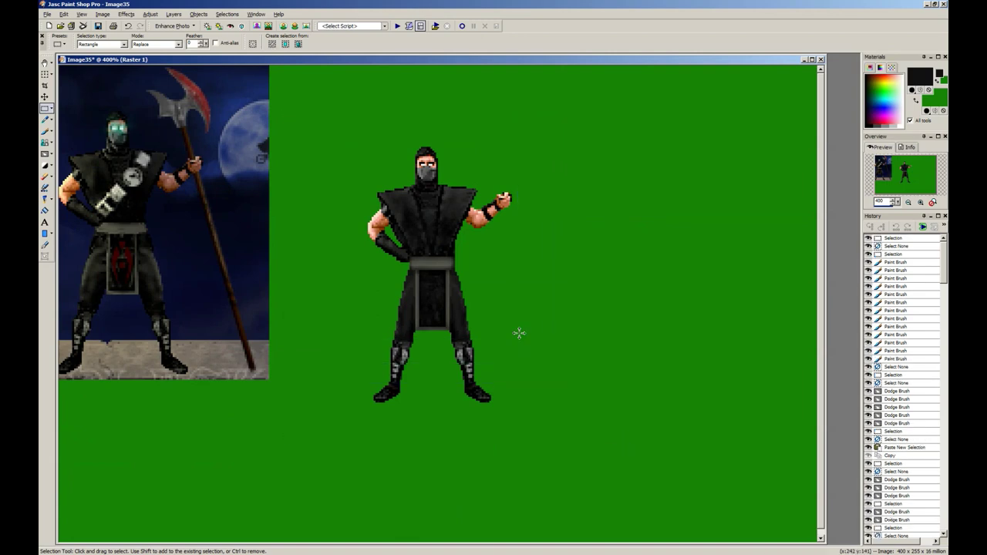
click(51, 109)
click(77, 131)
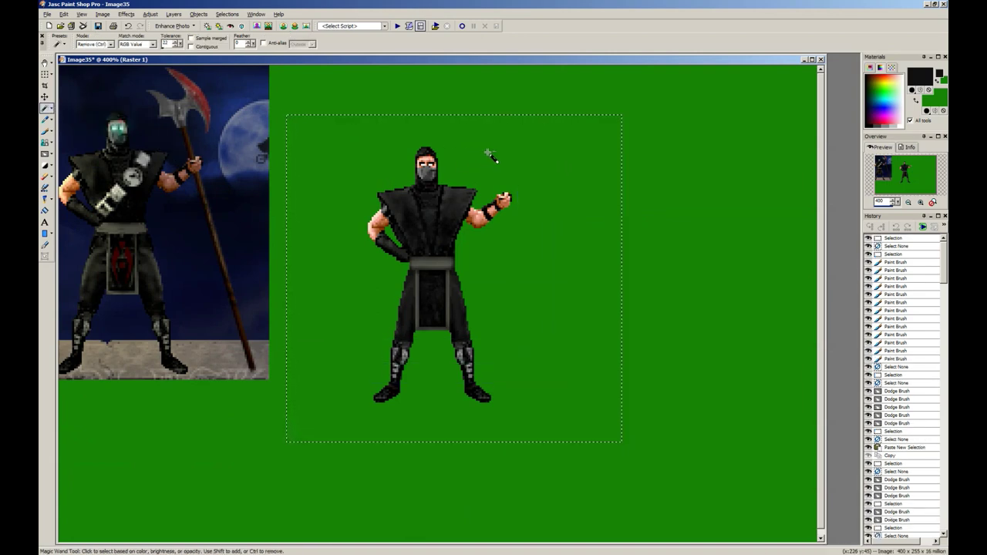
ctrl+click(491, 155)
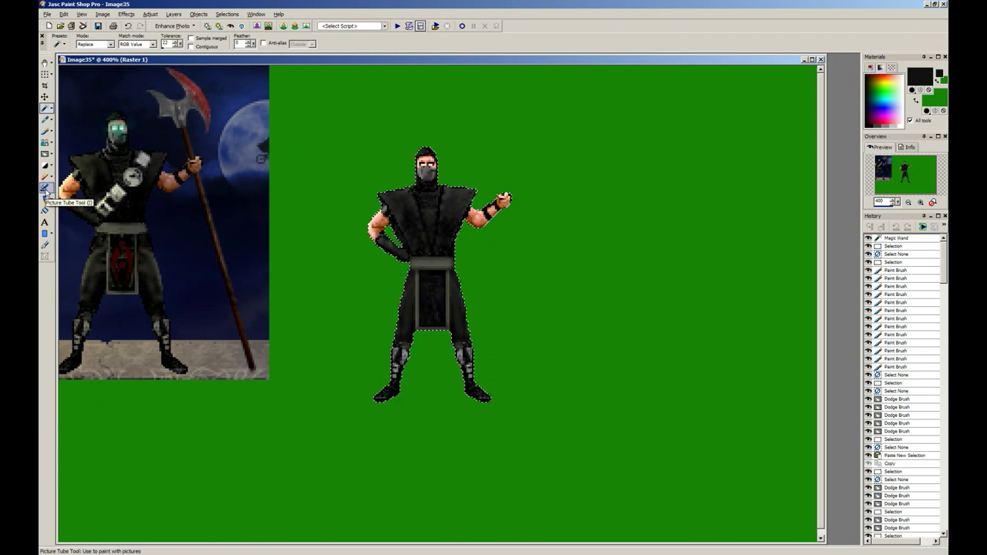
Step: Try the Butterflies picture tube inside the ninja selection, and undo it
click(46, 189)
click(90, 47)
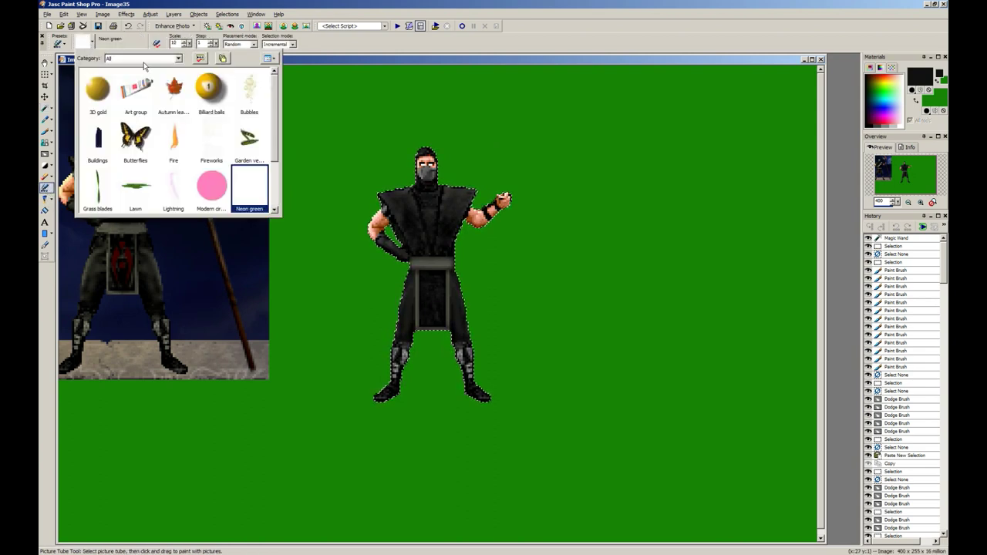
click(256, 184)
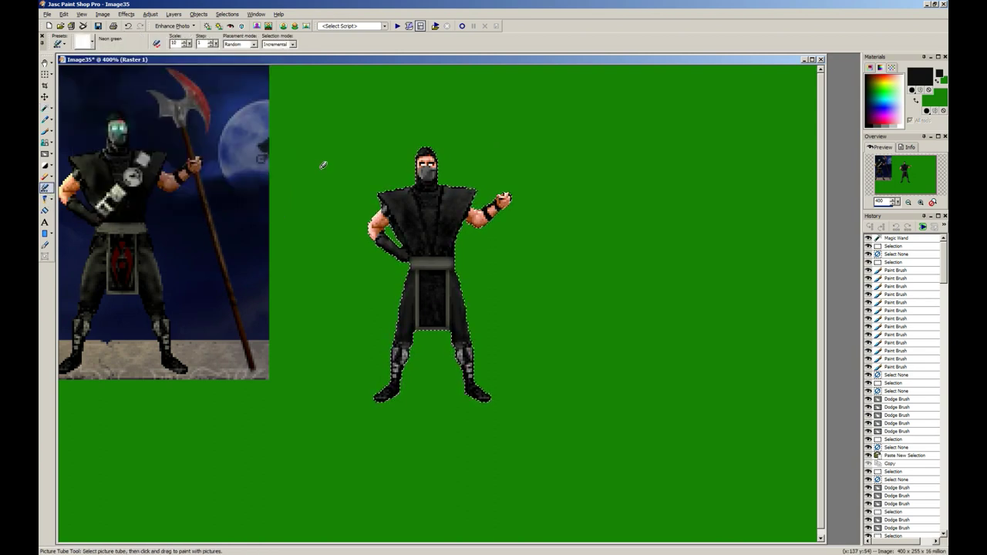
click(91, 47)
click(134, 132)
click(401, 212)
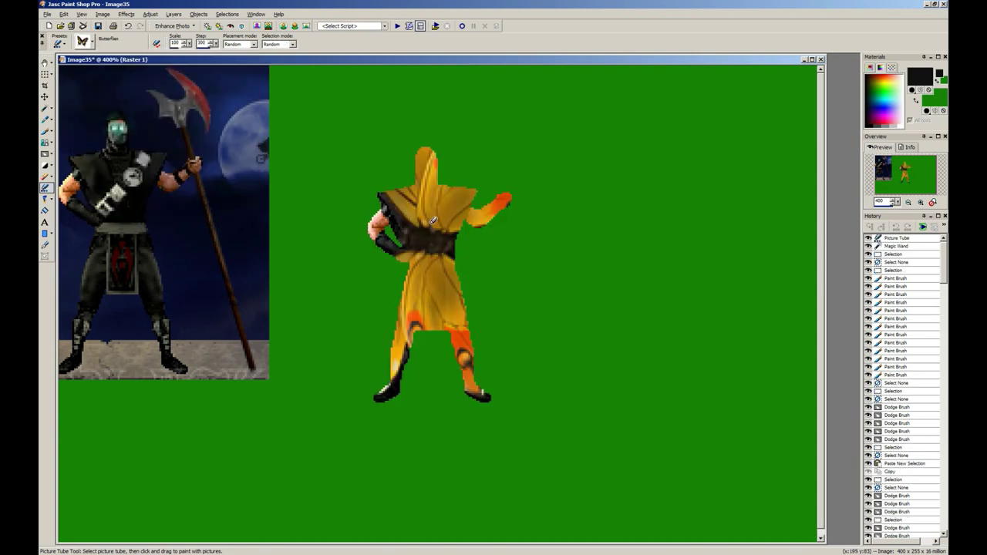
key(ctrl+z)
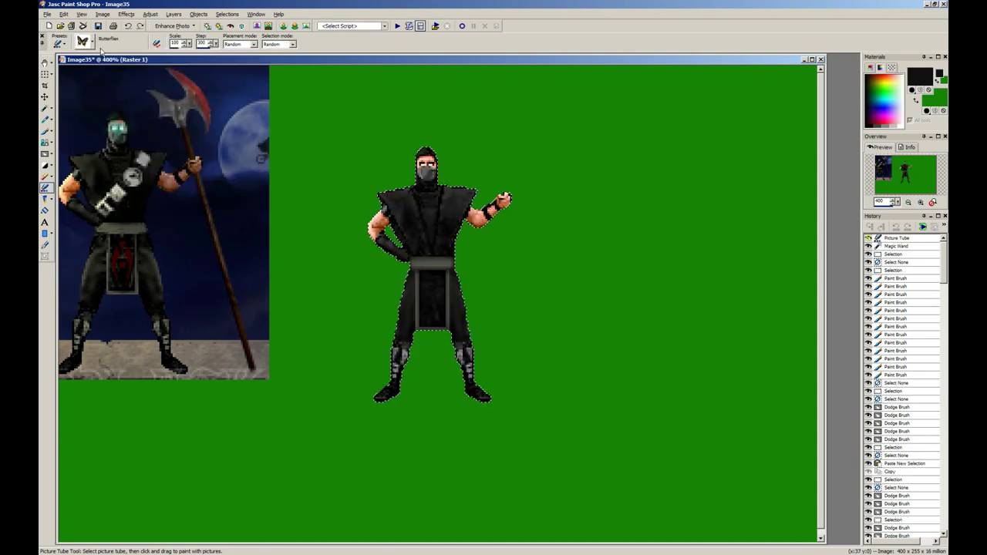
Step: Choose the Neon green picture tube and add a new raster layer with the default settings
click(91, 47)
click(247, 192)
scroll(445, 240, up, 3)
scroll(455, 309, up, 2)
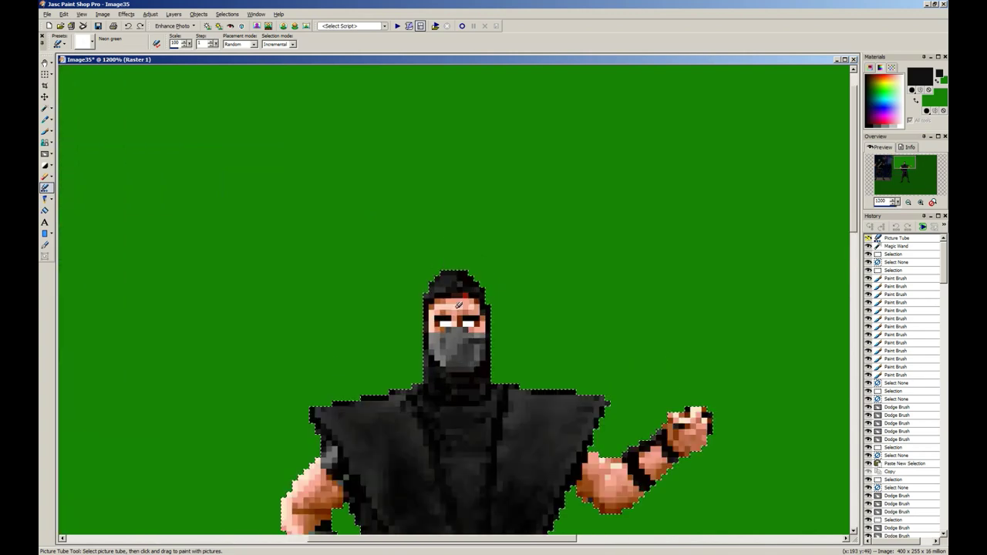
key(alt+l)
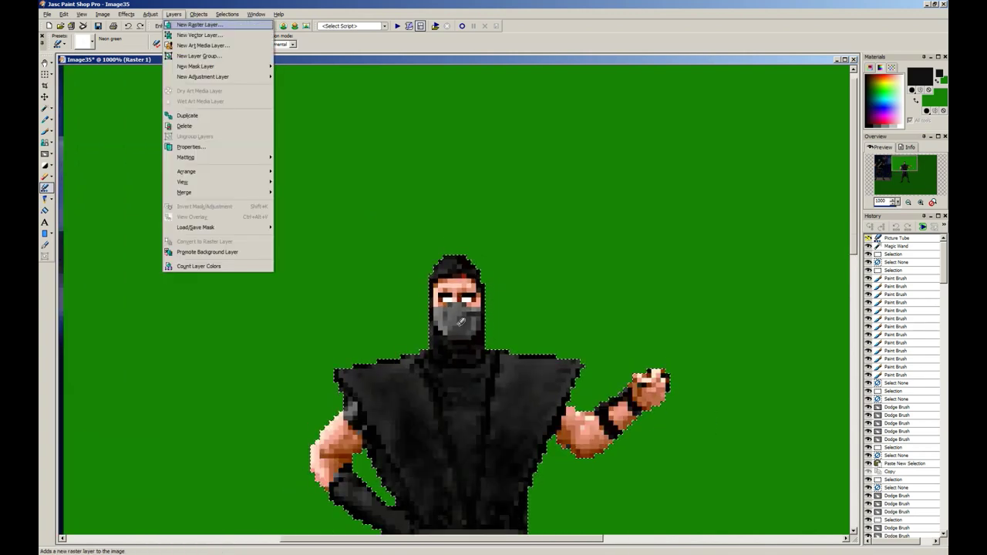
key(Return)
key(Return)
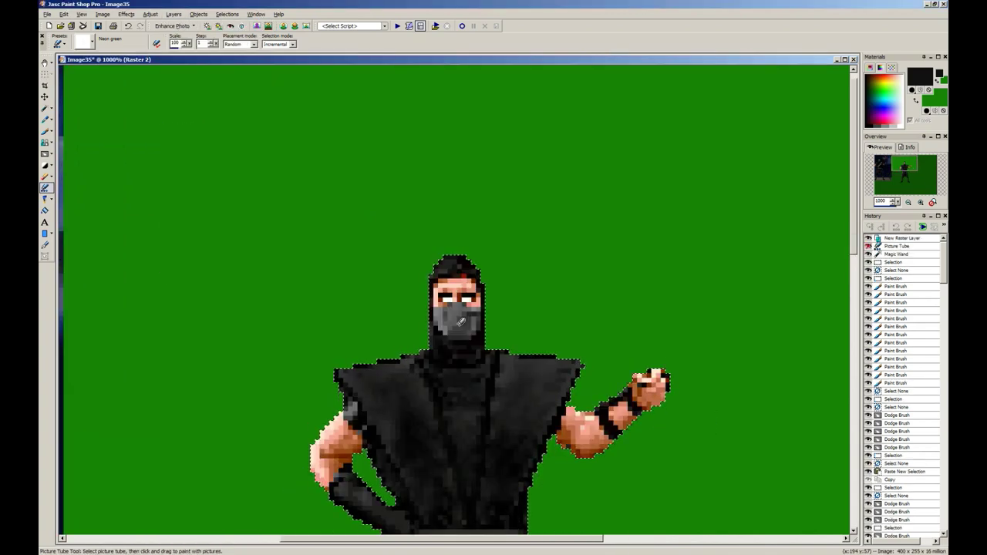
Step: Try the Neon green picture tube at scale 100 over the ninja's face, and undo it
scroll(459, 321, up, 2)
click(459, 240)
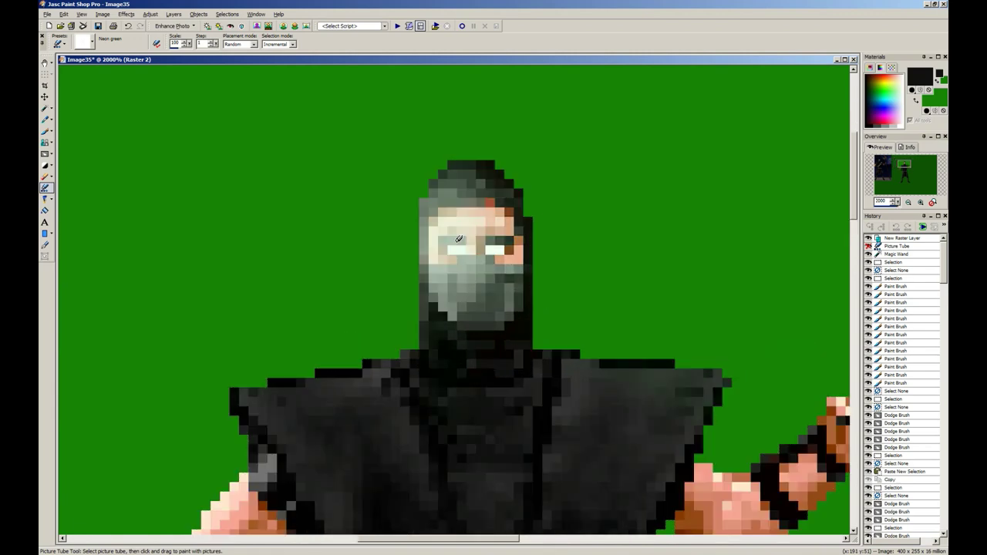
key(ctrl+z)
scroll(330, 243, down, 5)
scroll(330, 243, down, 3)
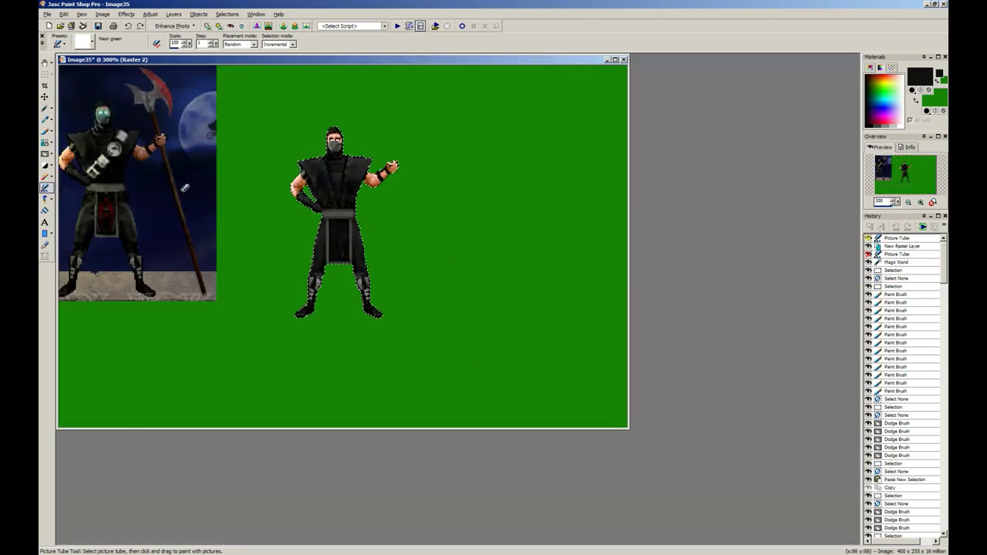
Step: Clear the selection, try a Neon green picture tube streak across the reference picture, and undo it
key(ctrl+d)
key(s)
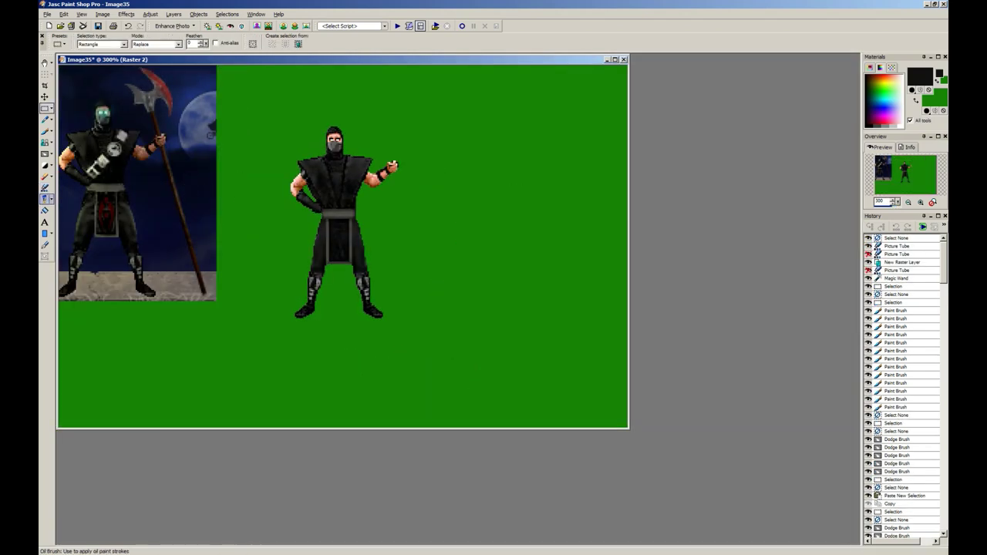
click(44, 187)
click(155, 214)
click(155, 213)
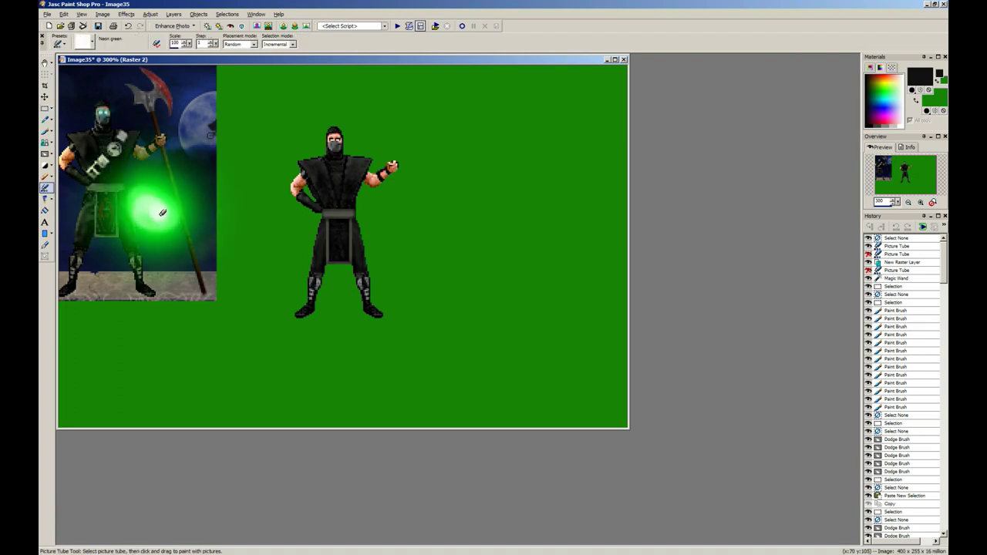
click(152, 212)
click(153, 211)
click(158, 210)
drag(158, 210, 308, 108)
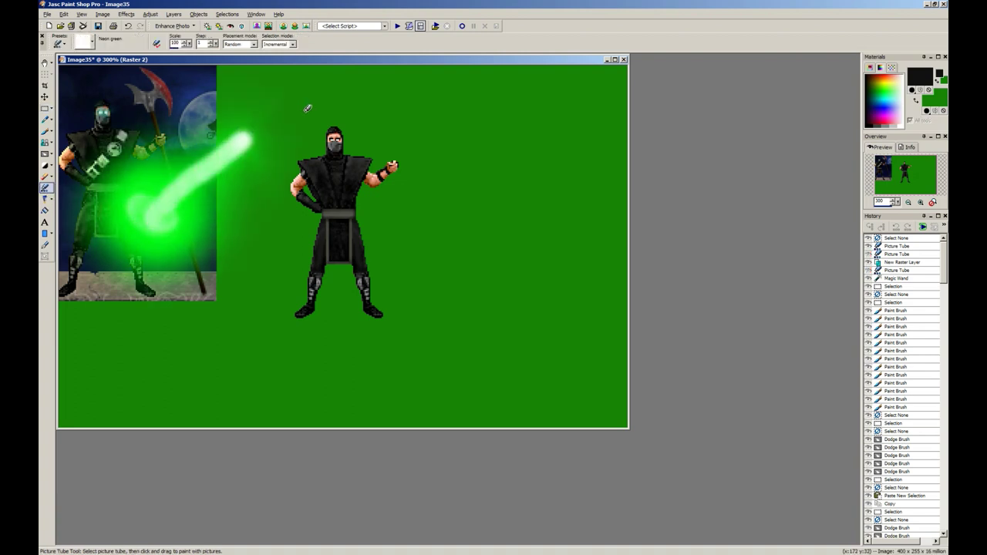
key(ctrl+z)
Step: Try the Neon green picture tube at scale 10 on the ninja sprite, and undo it
scroll(312, 184, up, 2)
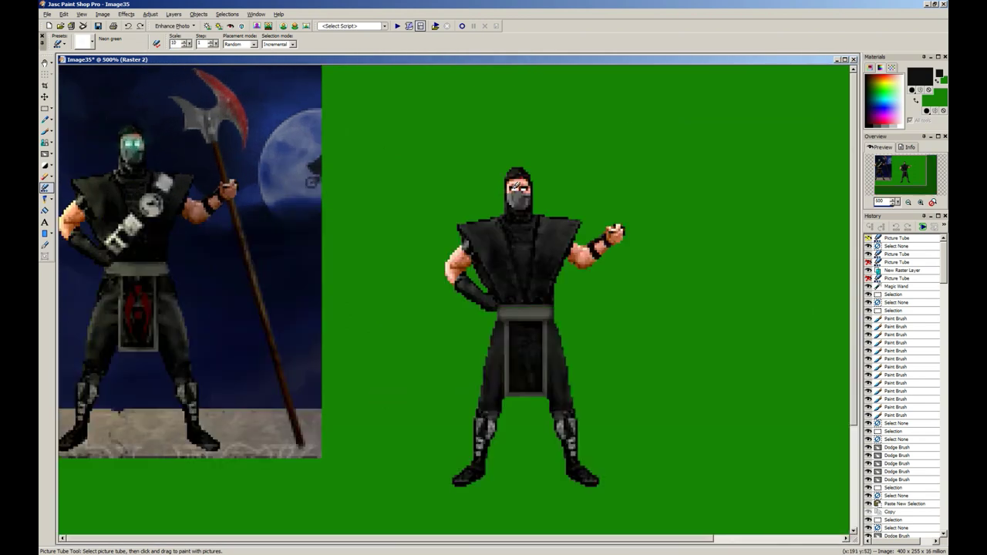
scroll(514, 185, up, 3)
scroll(375, 144, down, 4)
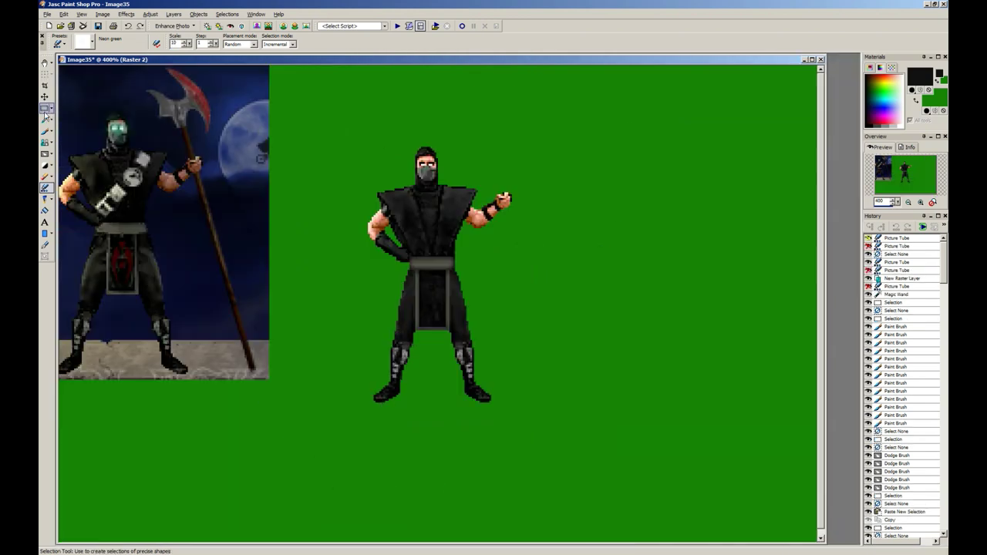
Step: Merge the extra raster layer down into the sprite layer and clear the rectangular selection around the ninja
key(s)
drag(321, 120, 567, 397)
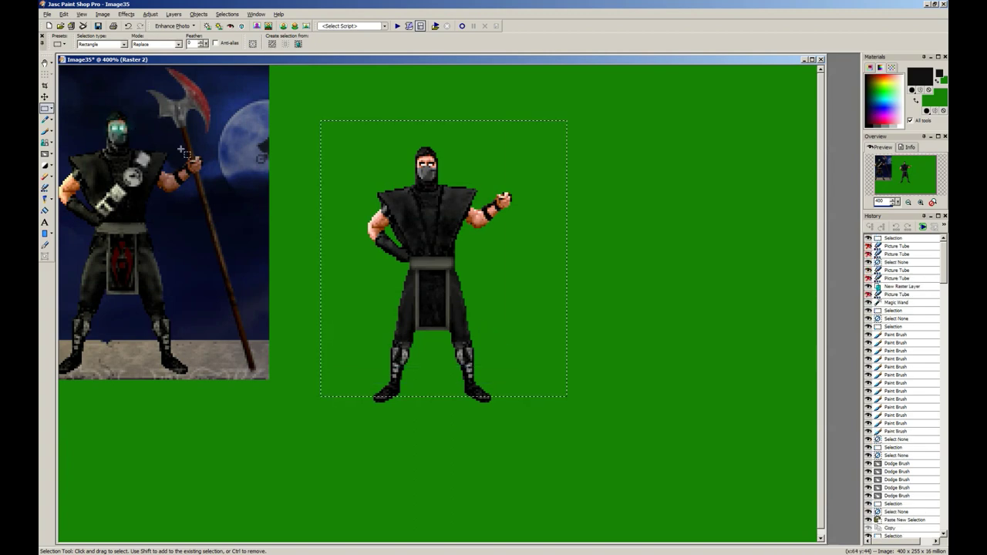
click(332, 205)
key(alt+l)
key(m)
key(d)
key(ctrl+d)
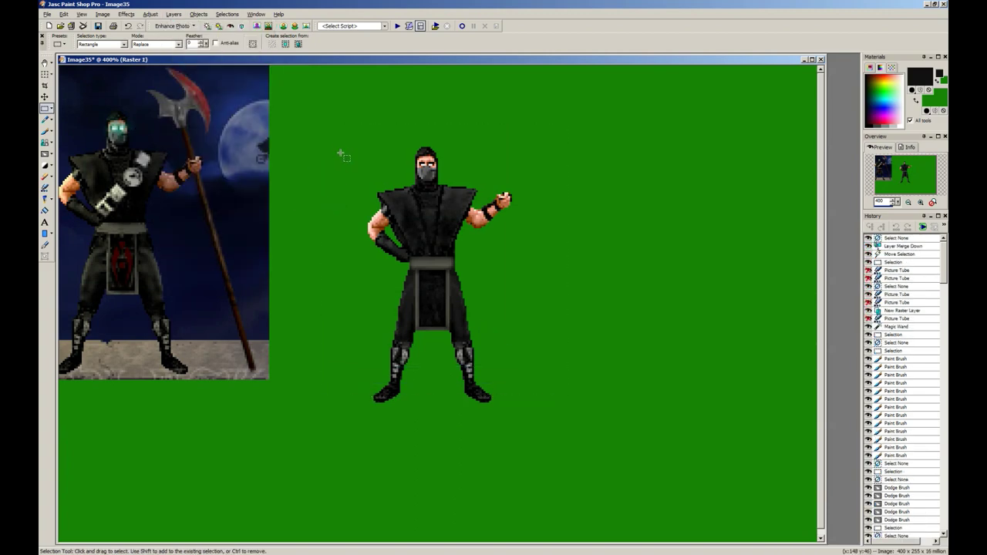
Step: Isolate the ninja's outline from a rectangular selection using the Magic Wand at tolerance 22, and add a new raster layer
drag(325, 106, 588, 437)
click(51, 108)
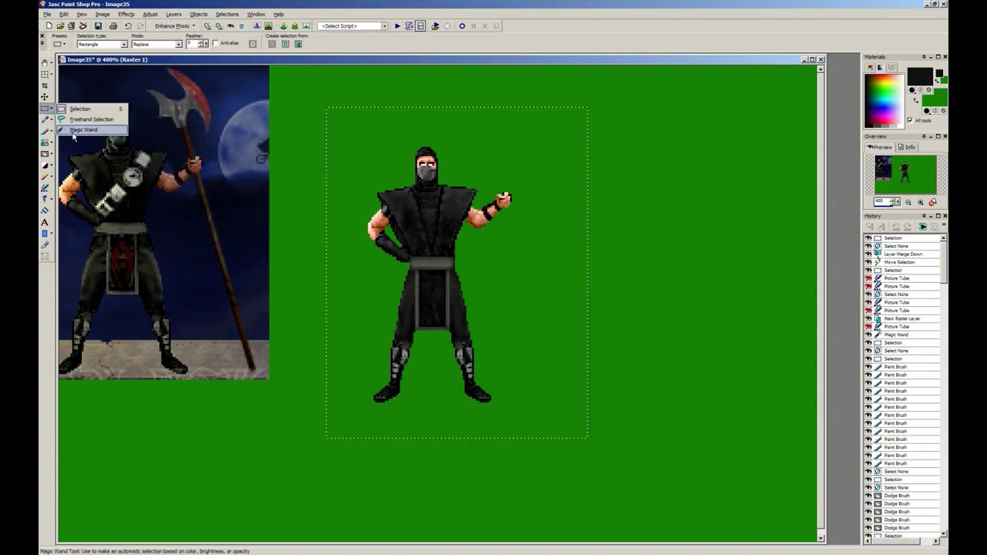
click(81, 130)
click(319, 149)
scroll(413, 323, up, 5)
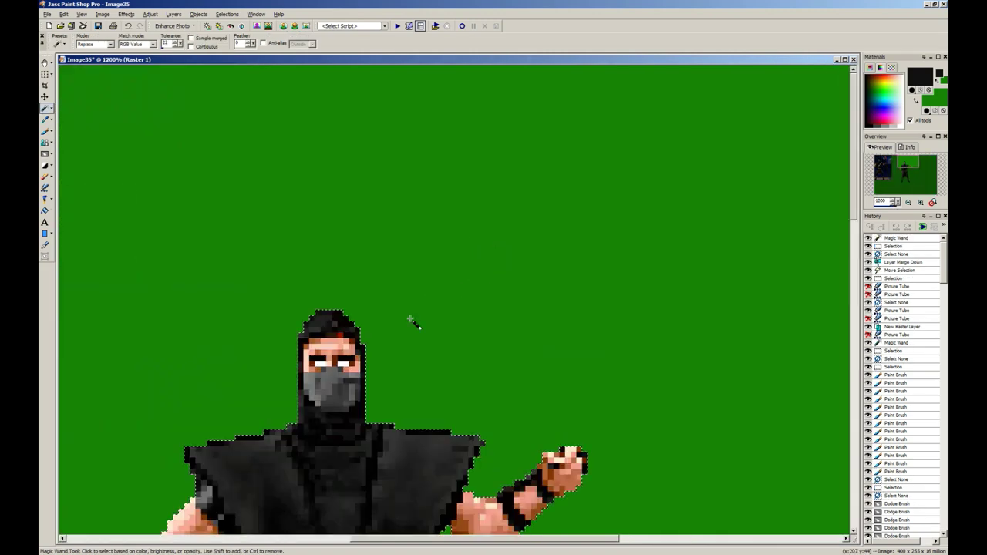
key(alt+l)
key(Return)
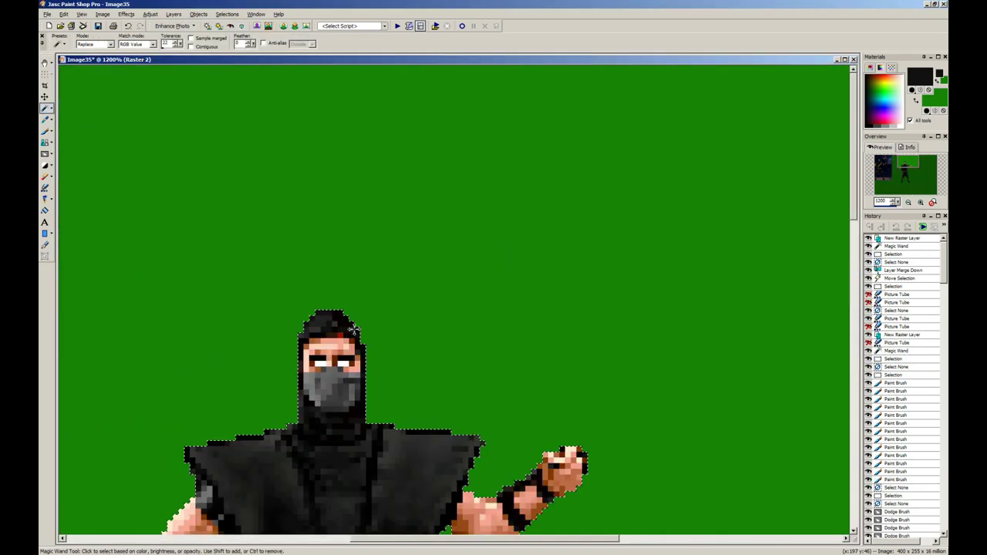
key(alt+l)
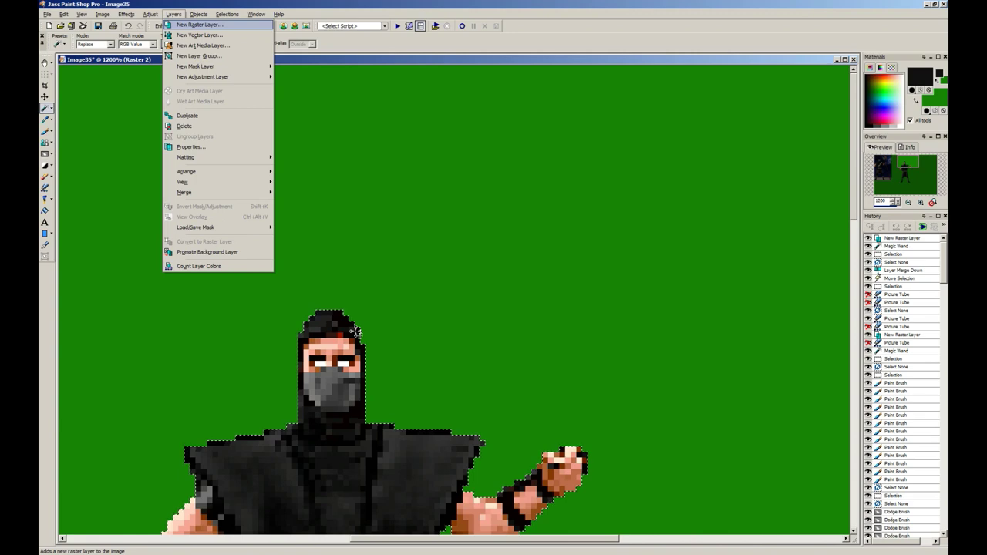
key(Escape)
scroll(357, 332, down, 5)
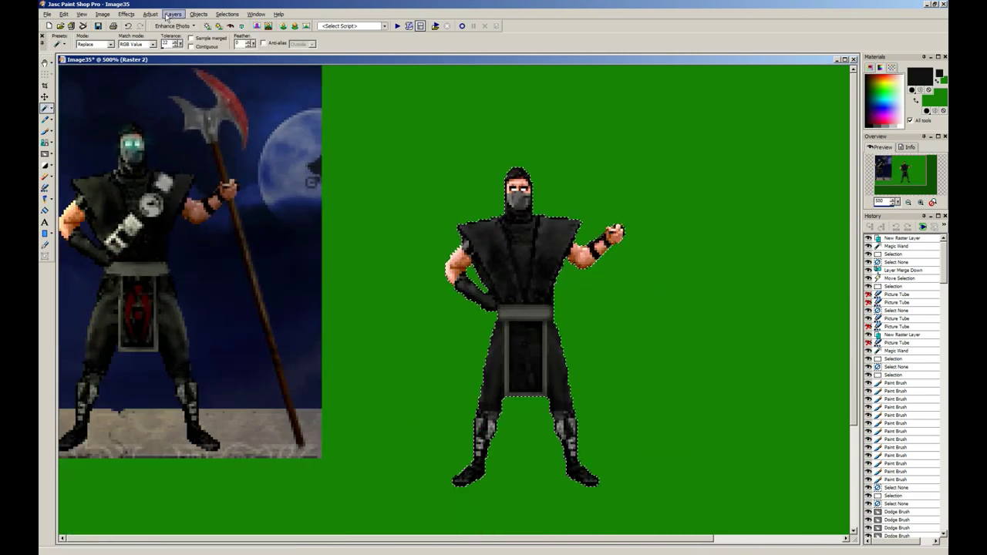
click(168, 17)
click(173, 26)
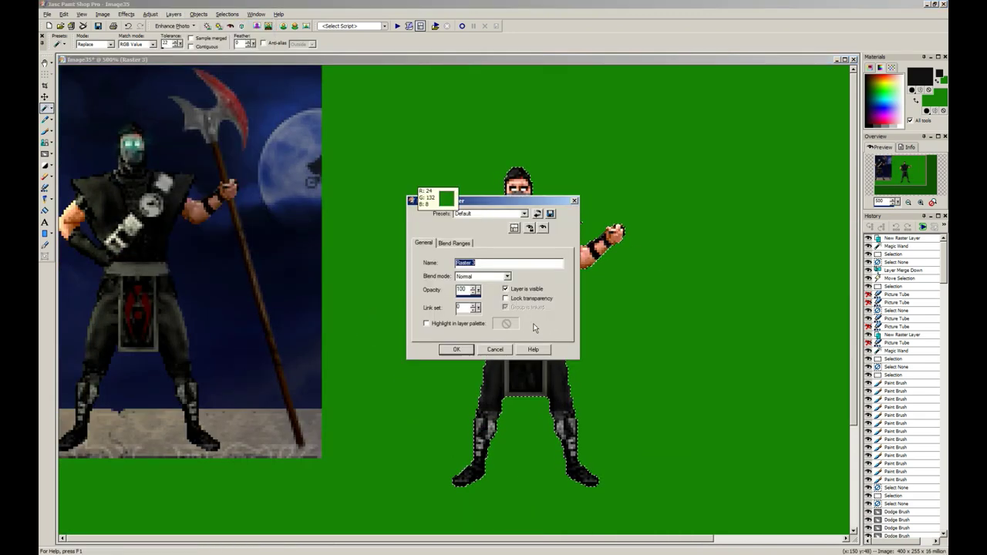
click(495, 350)
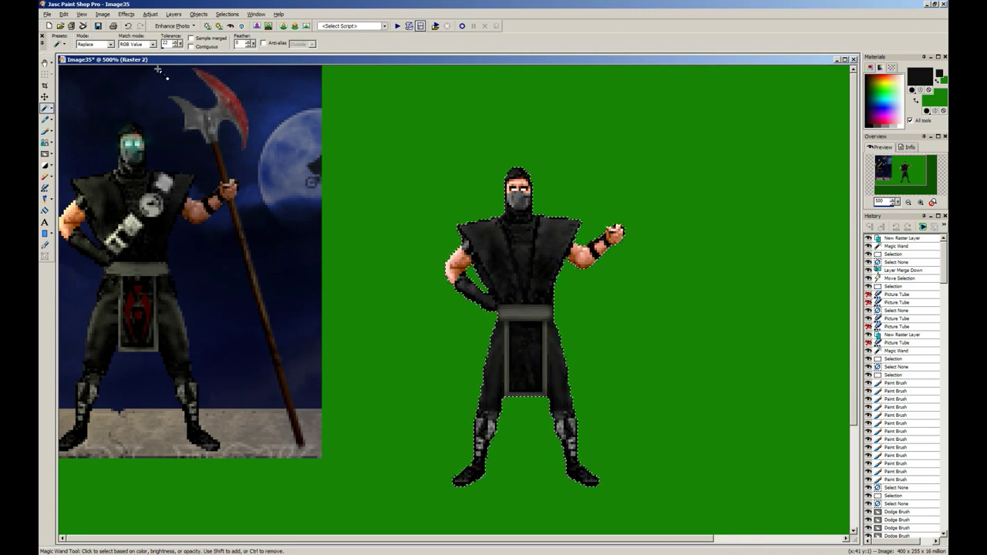
Step: Stamp the Neon green picture tube at scale 10 repeatedly over the ninja's left-hand eye to build up a glow
scroll(491, 269, up, 2)
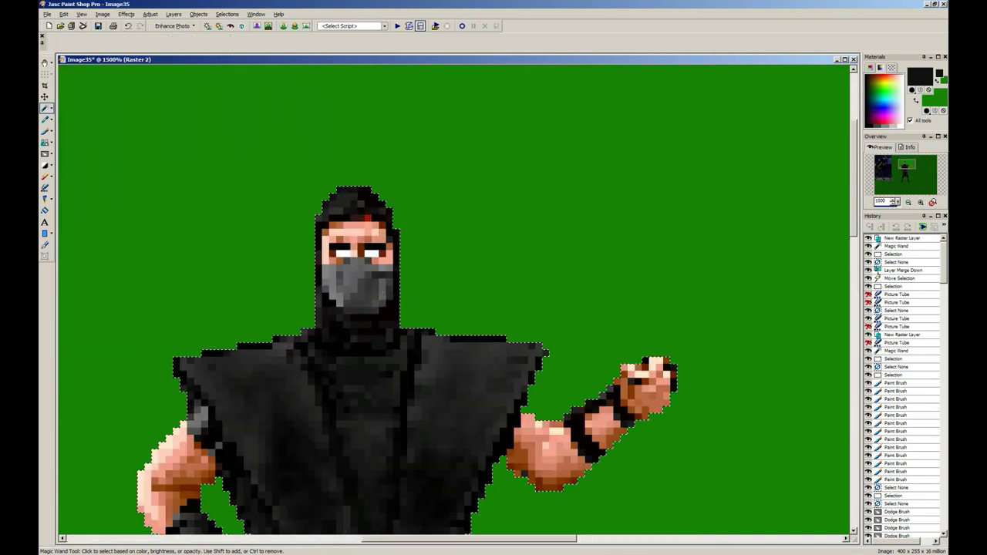
click(44, 154)
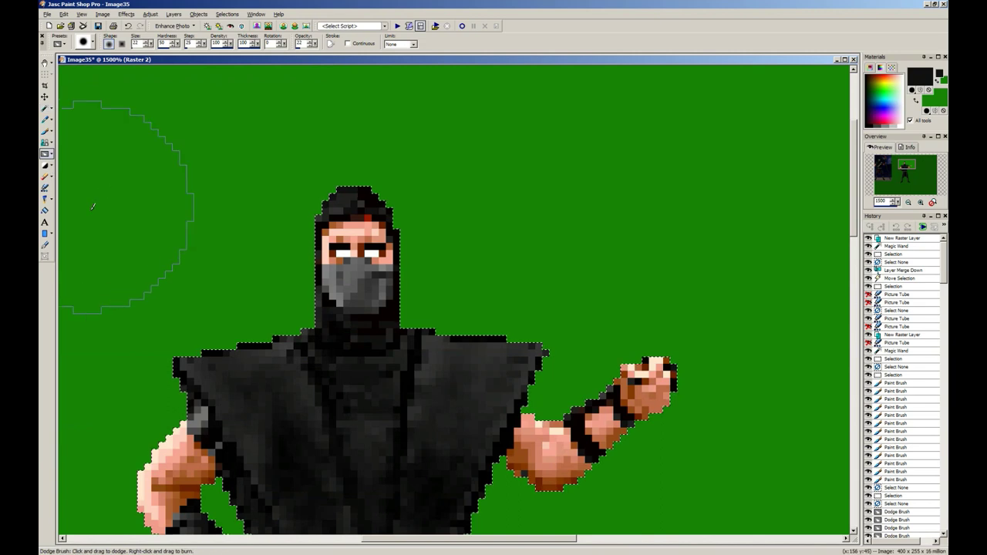
click(47, 187)
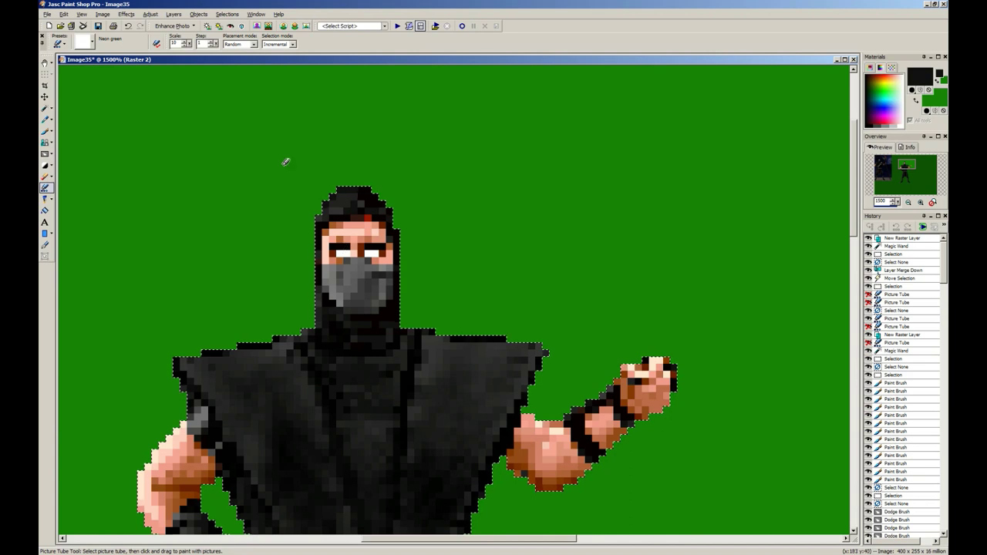
click(348, 251)
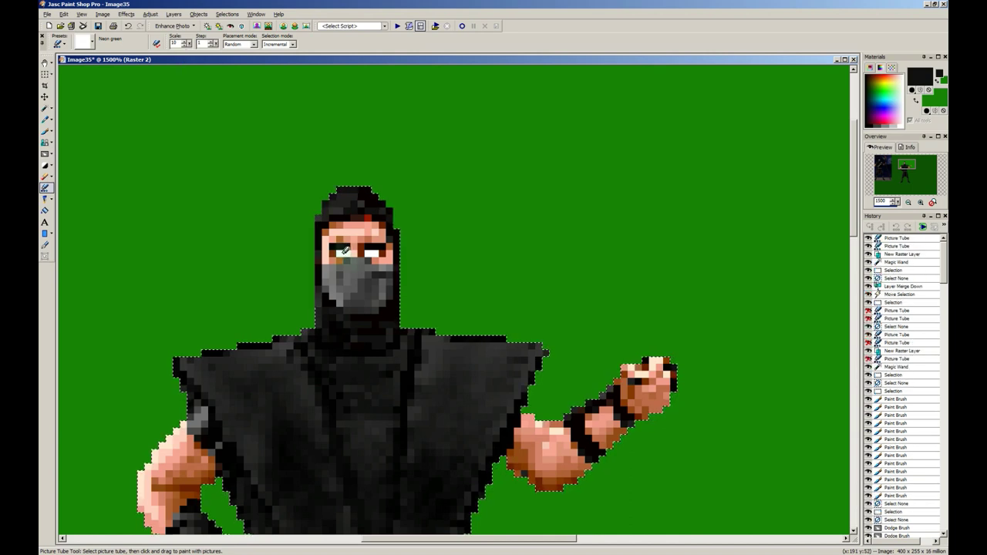
click(347, 252)
click(344, 253)
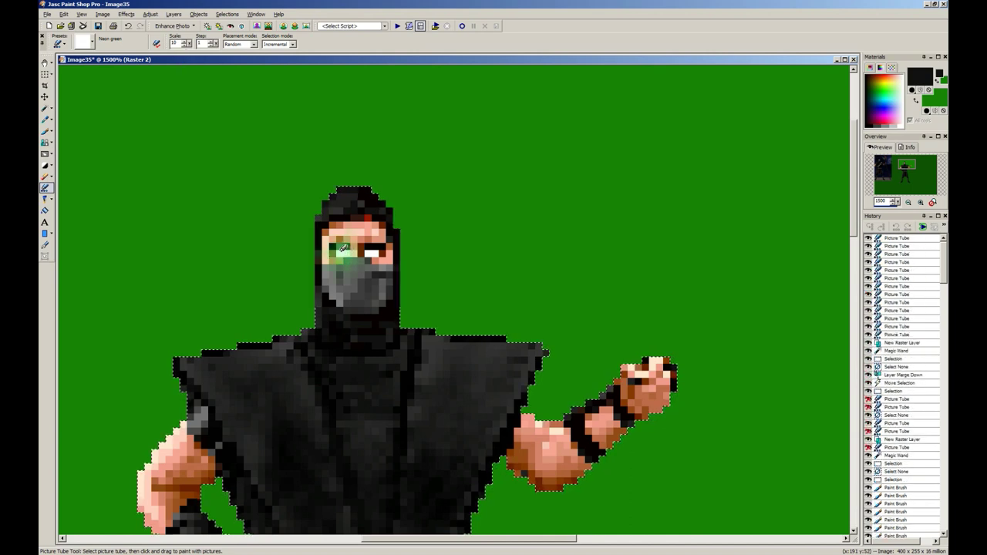
click(345, 252)
click(350, 251)
Step: Stamp the Neon green glow across the nose bridge and the ninja's right-hand eye, then touch up the left-hand eye
click(361, 251)
click(370, 249)
click(373, 249)
click(375, 249)
click(374, 249)
click(375, 249)
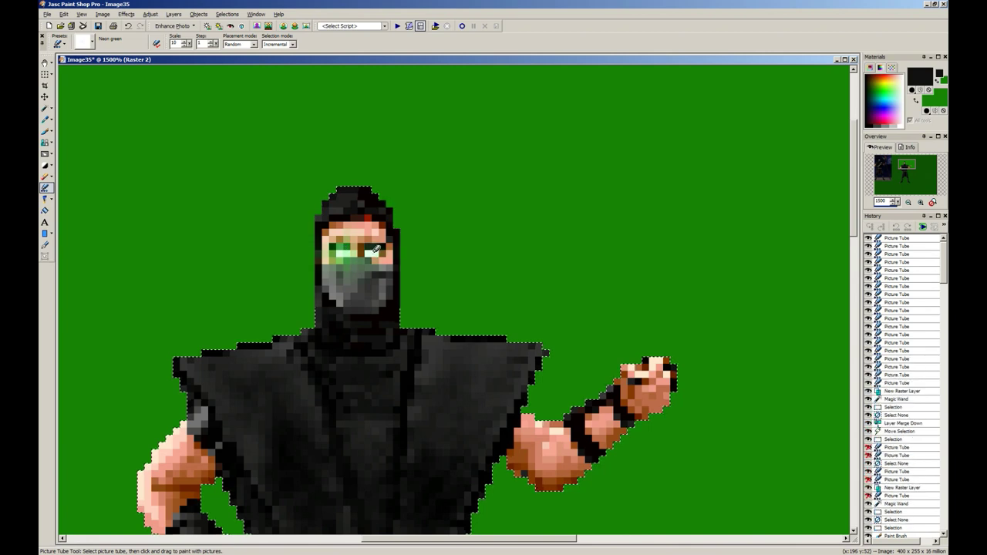
click(374, 249)
click(376, 249)
click(376, 249)
click(376, 248)
click(376, 248)
click(377, 248)
click(377, 248)
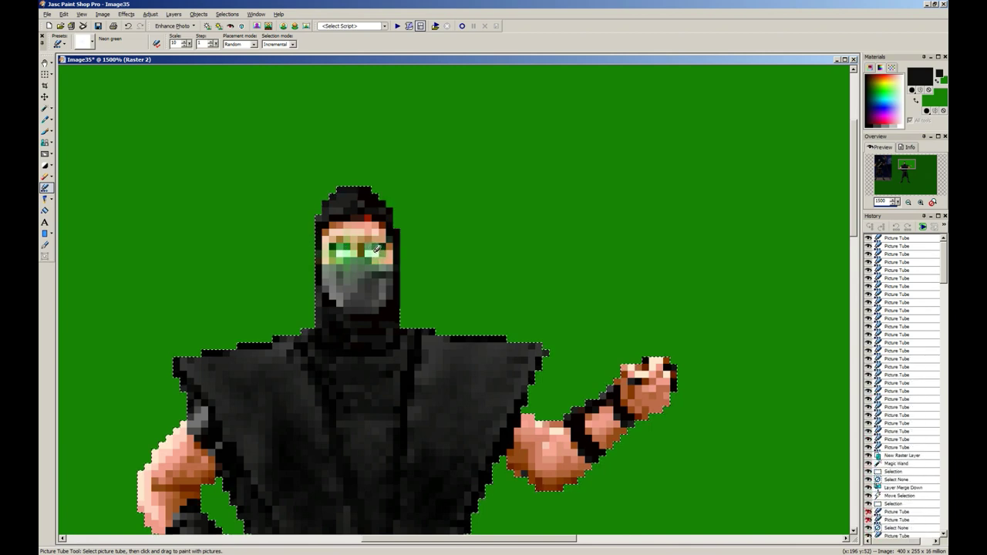
click(376, 249)
click(373, 250)
click(366, 251)
click(342, 251)
click(344, 251)
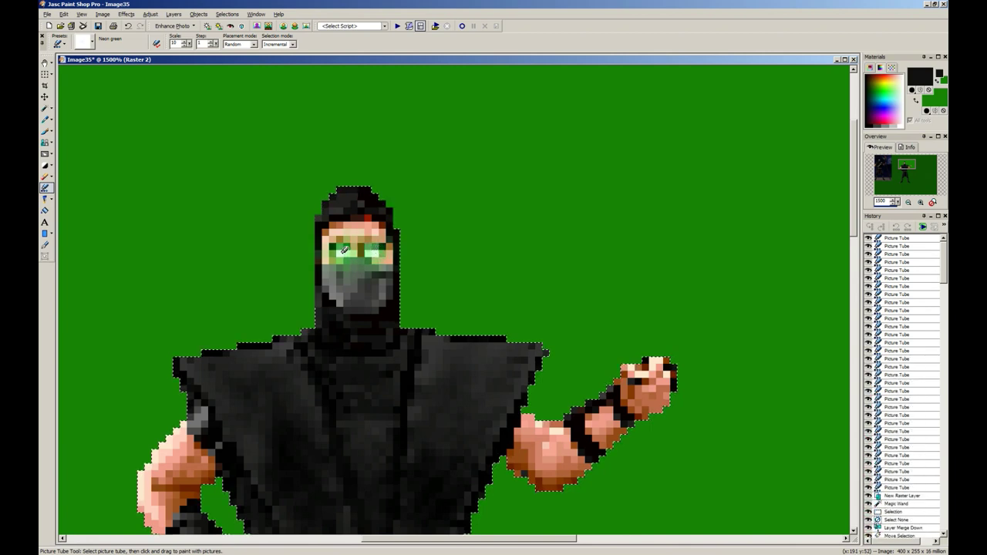
Step: Colorize the eye glow layer with hue 130 and saturation 200, and apply two brightness adjustments to it
key(shift+l)
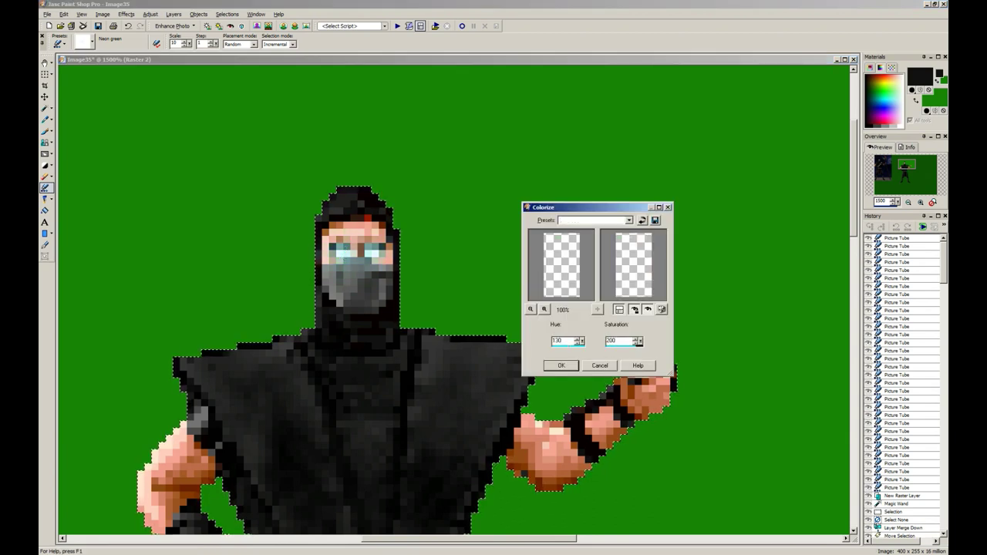
click(559, 365)
key(shift+b)
key(Return)
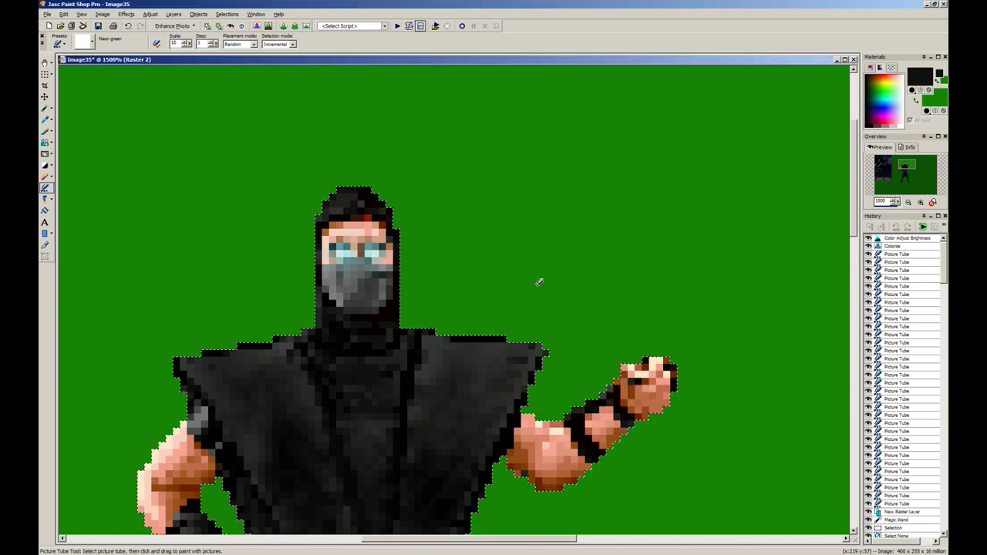
key(shift+b)
key(Return)
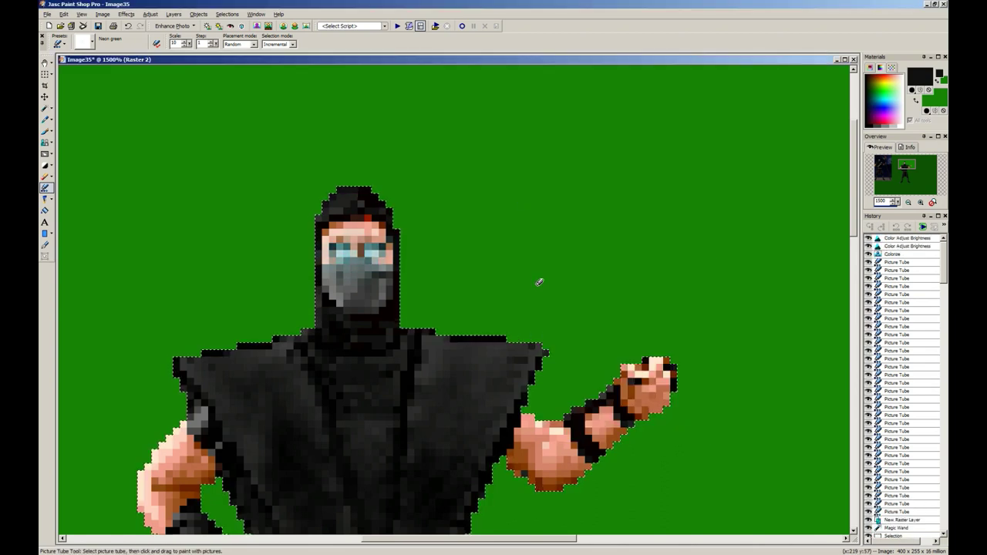
Step: Colorize the eye glow again to a more vivid cyan, and clear the selection around the ninja
key(s)
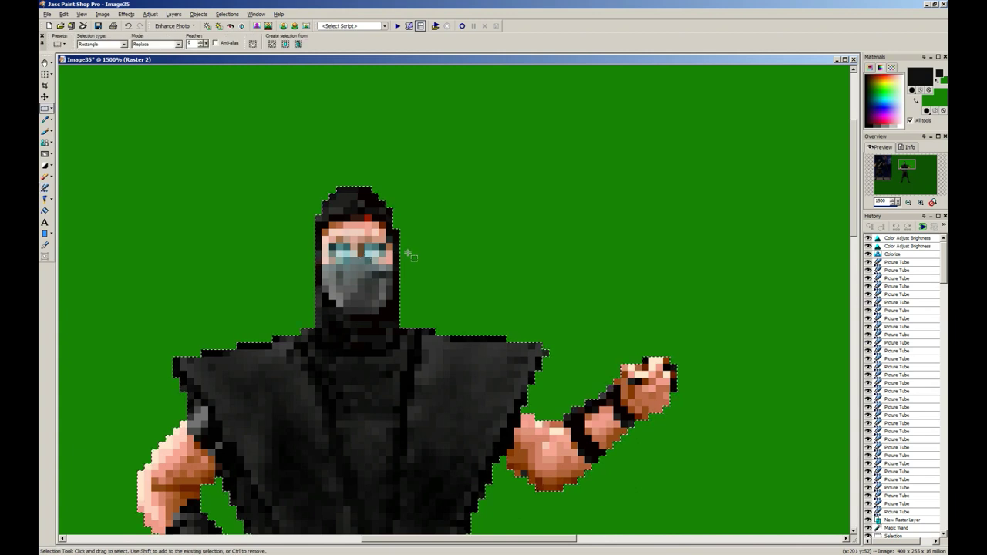
key(shift+b)
key(Return)
key(ctrl+d)
key(shift+l)
key(Return)
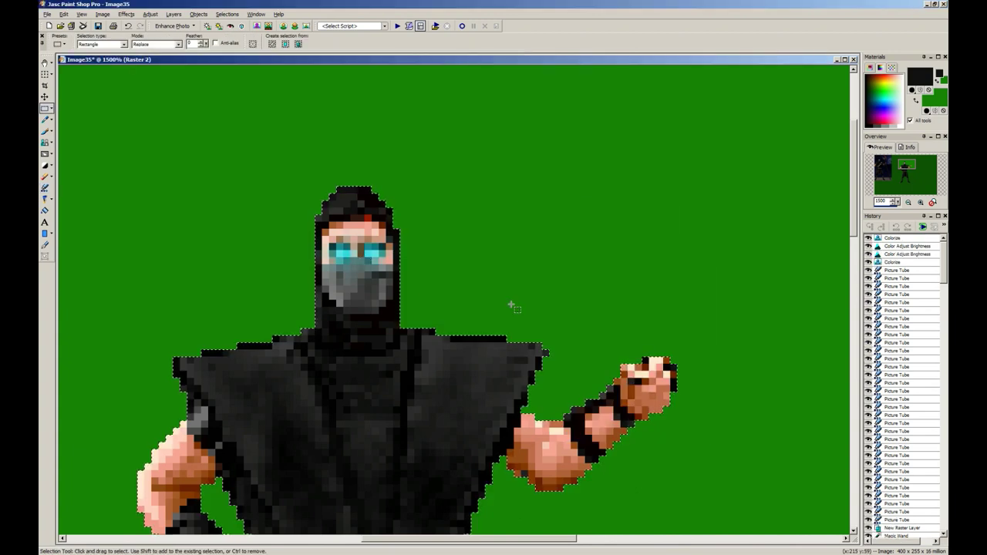
scroll(511, 307, down, 9)
key(ctrl+d)
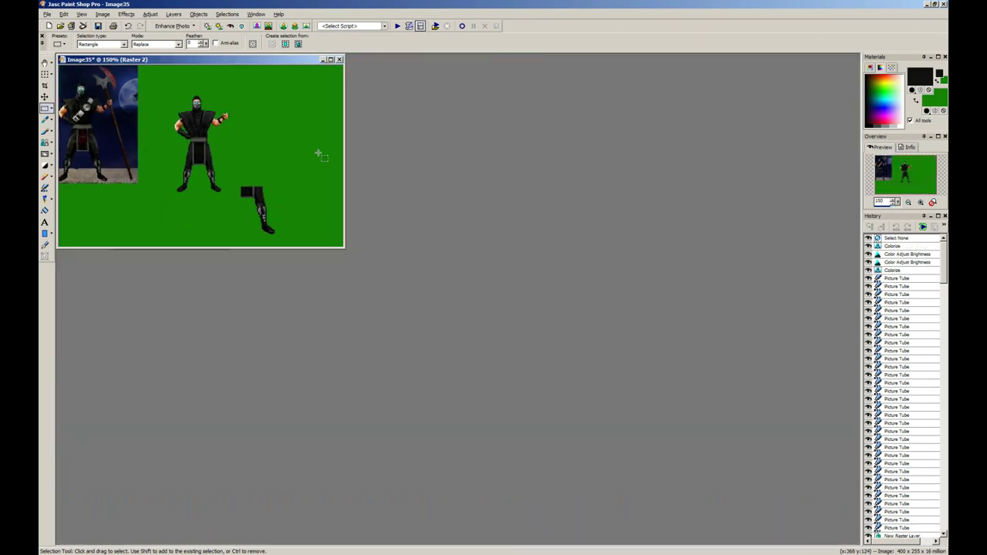
Step: Paint white highlights in the centre of both glowing eyes with a size 1 Paint Brush at 44 opacity
scroll(229, 142, up, 6)
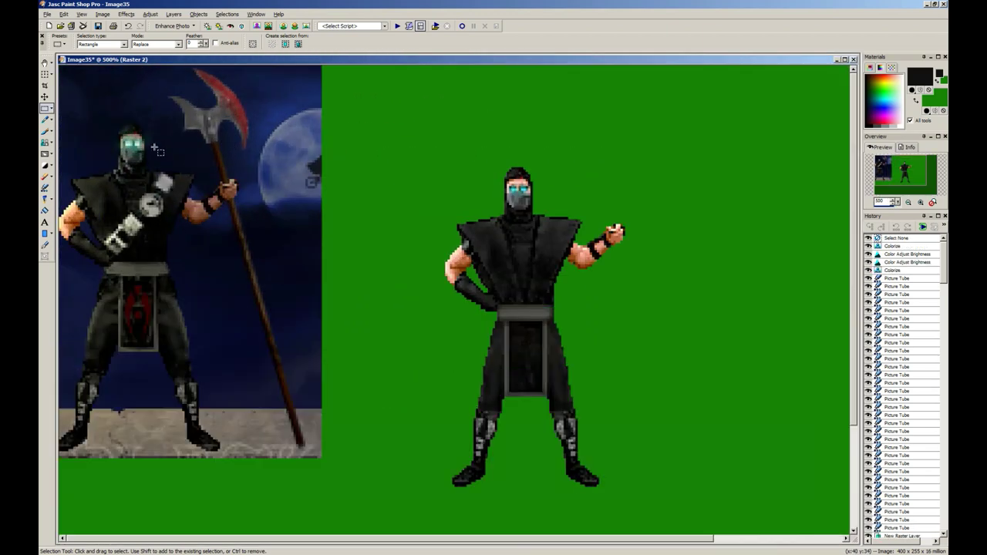
scroll(565, 259, up, 3)
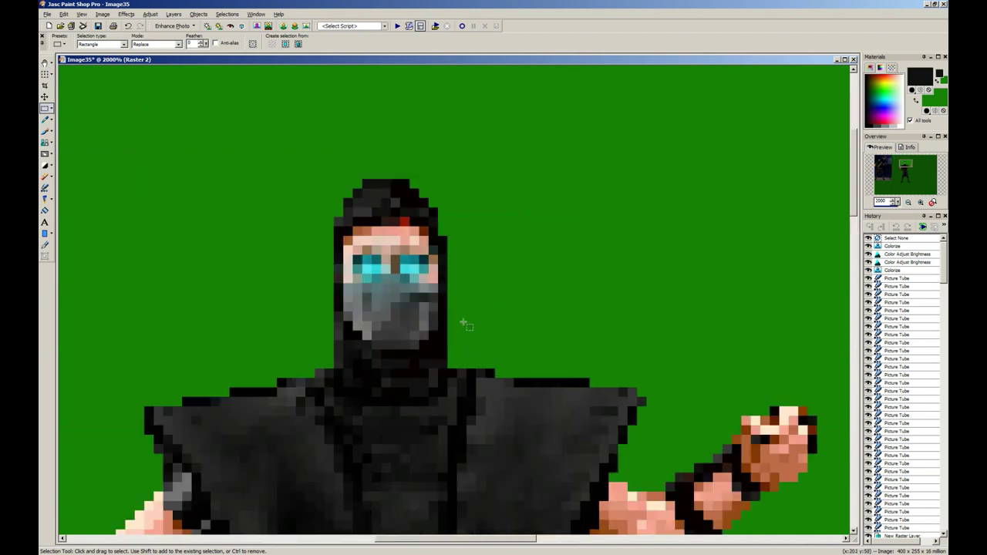
click(45, 131)
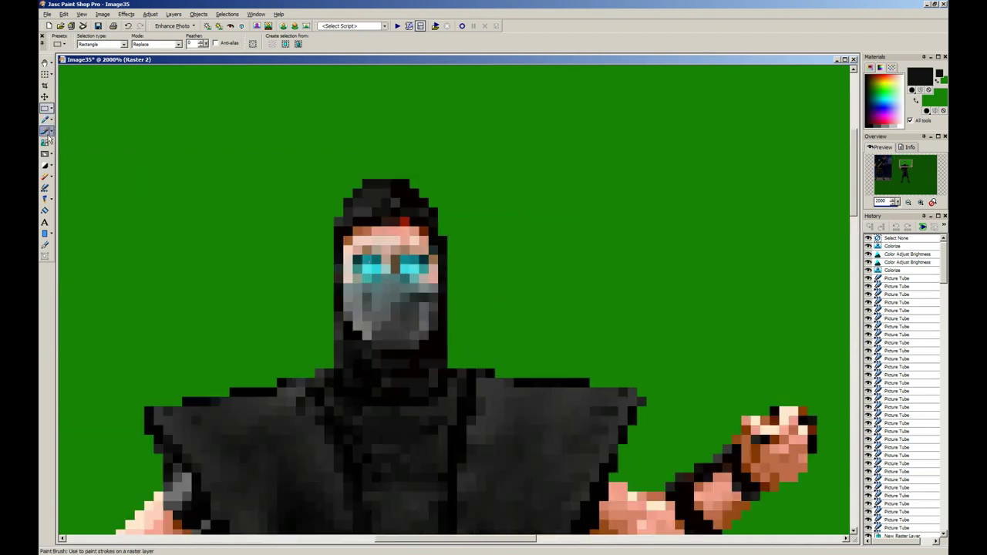
right_click(926, 81)
click(939, 92)
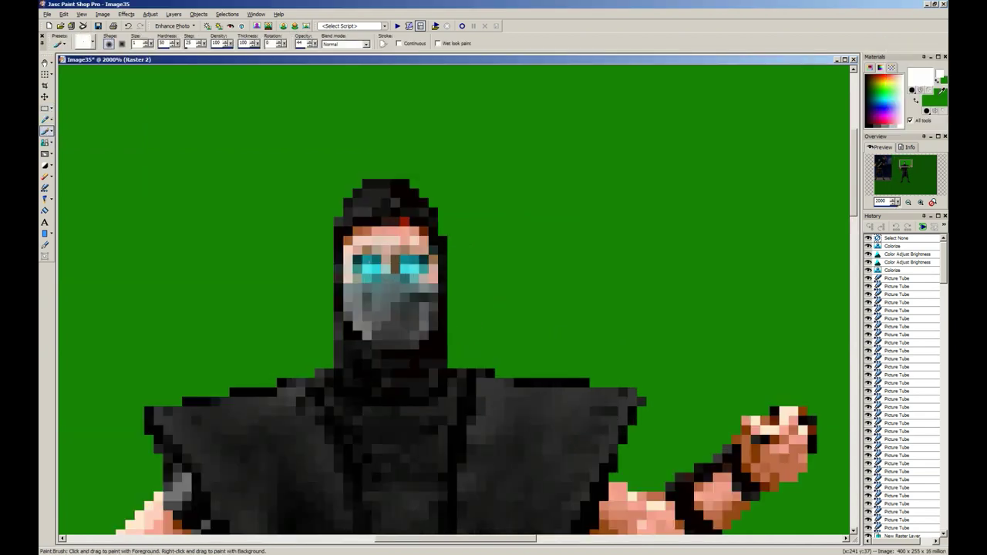
click(371, 261)
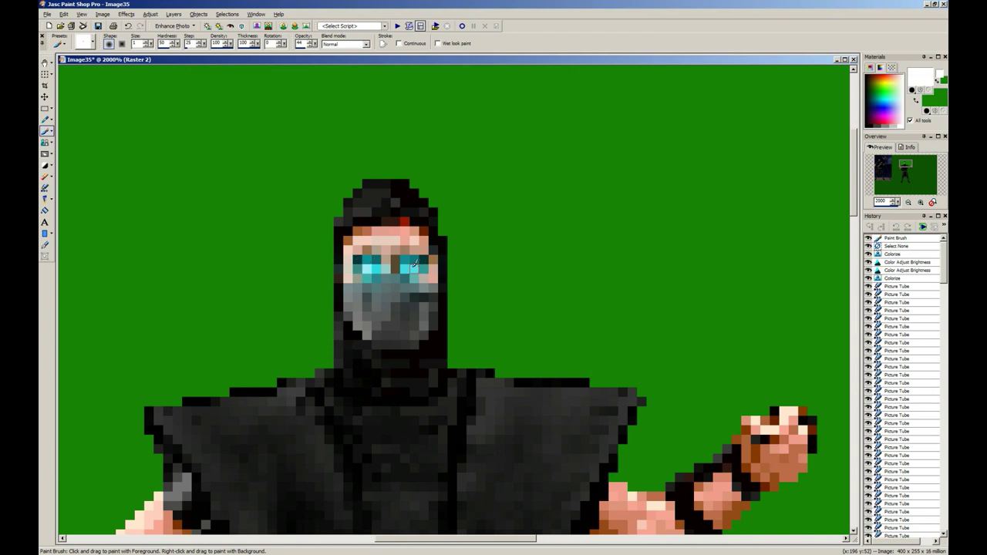
click(415, 264)
click(364, 264)
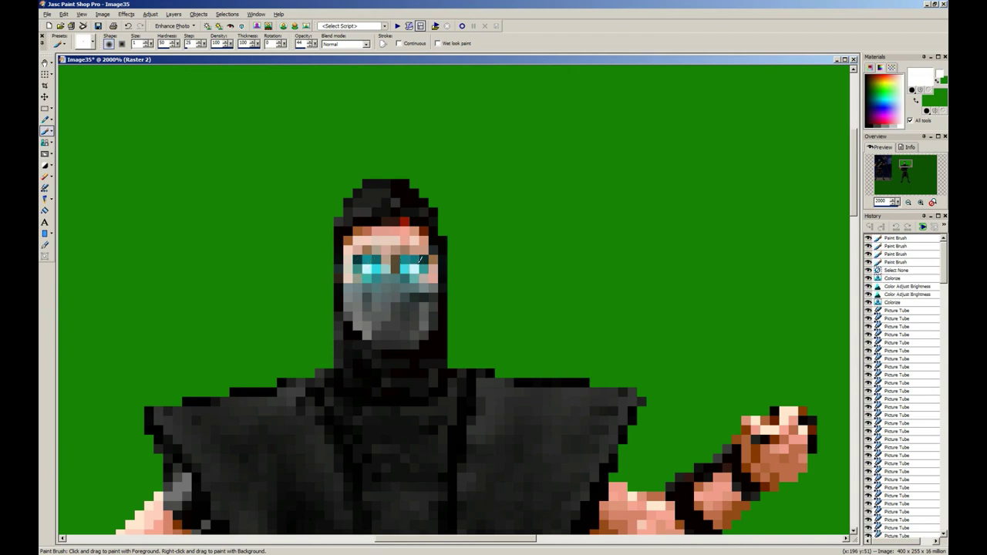
click(418, 263)
Step: Examine the ninja's glowing eyes up close and at small size beside the reference character
scroll(431, 231, down, 9)
key(s)
scroll(286, 192, down, 1)
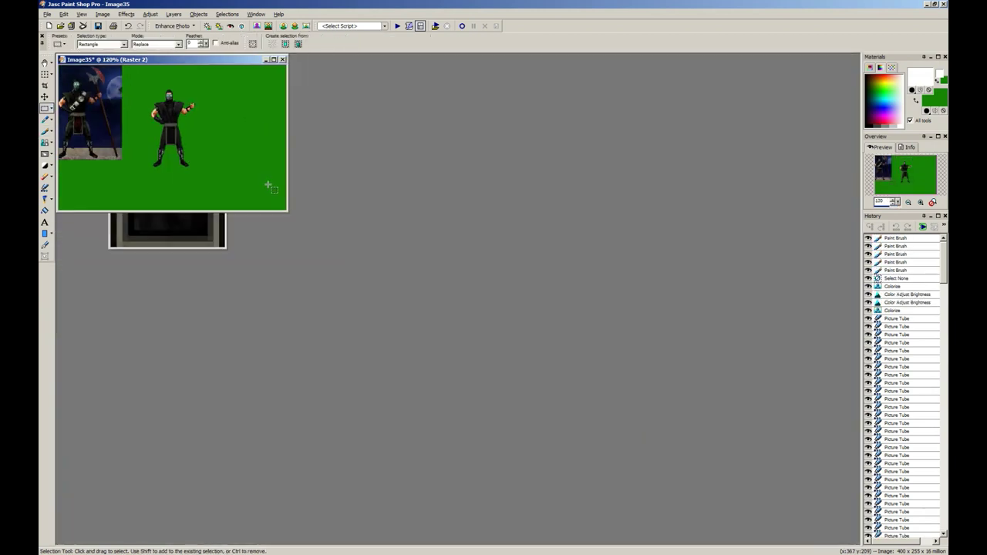
scroll(258, 180, up, 10)
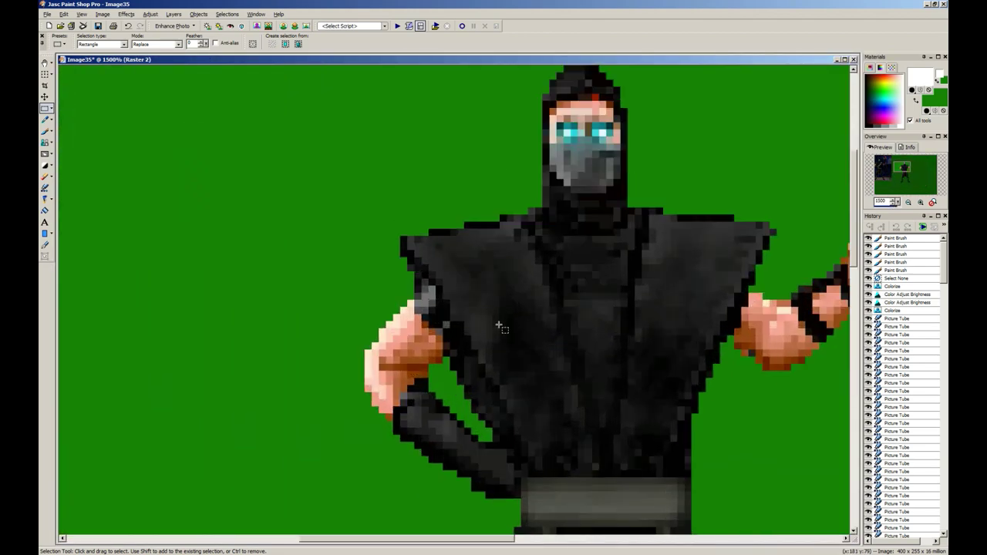
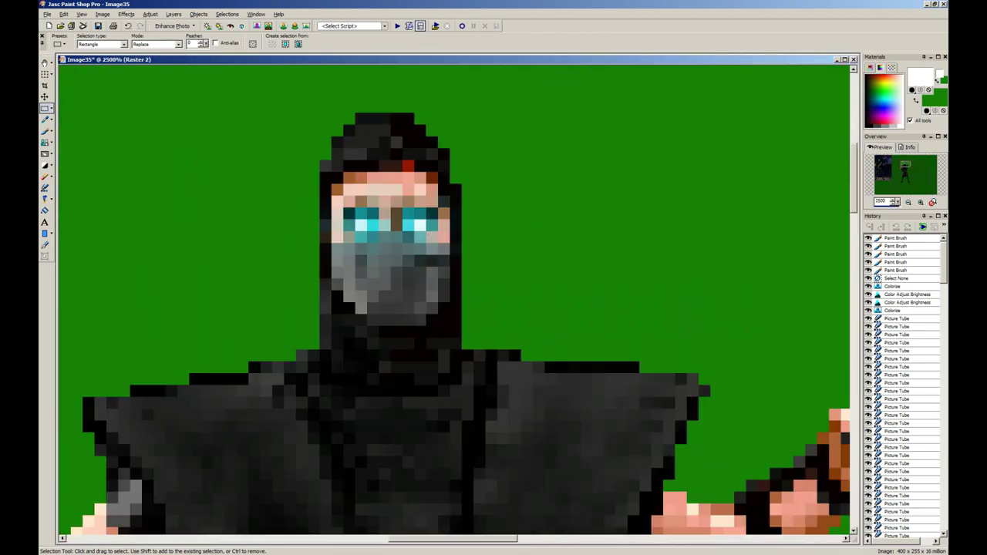
scroll(368, 215, down, 5)
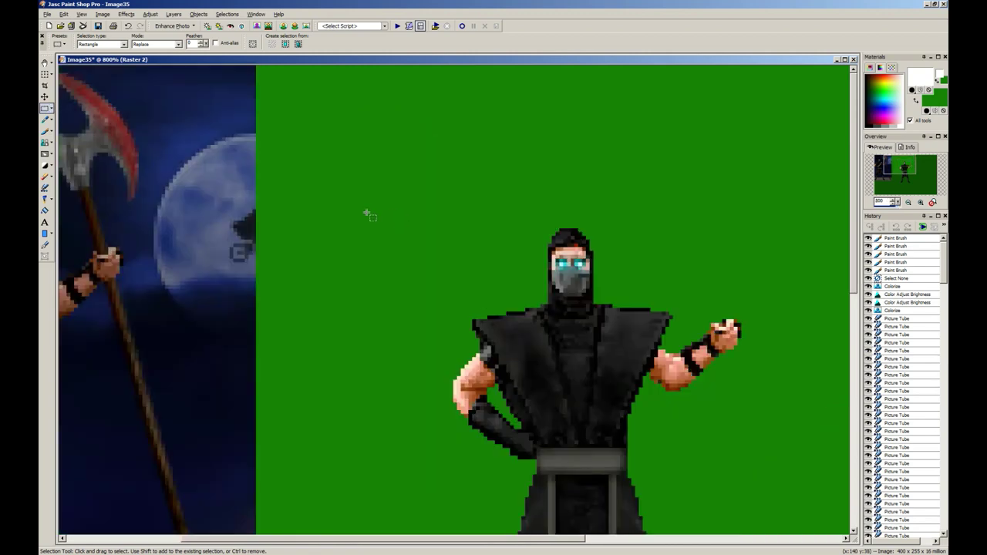
scroll(368, 215, down, 7)
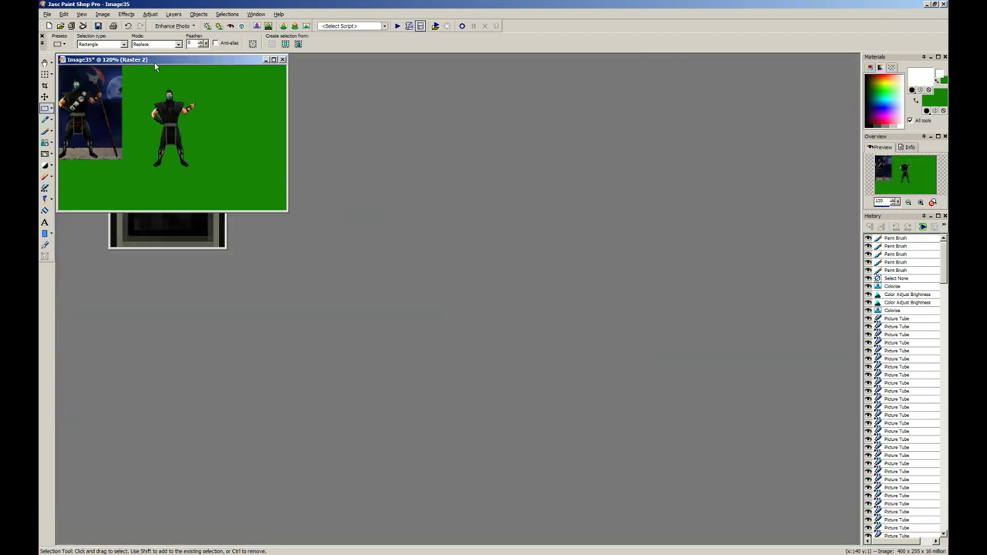
drag(154, 63, 242, 212)
scroll(281, 265, down, 1)
Step: Copy the glow around the left-hand eye with a rectangular selection and paste it as a new selection over the right-hand eye
scroll(282, 264, up, 14)
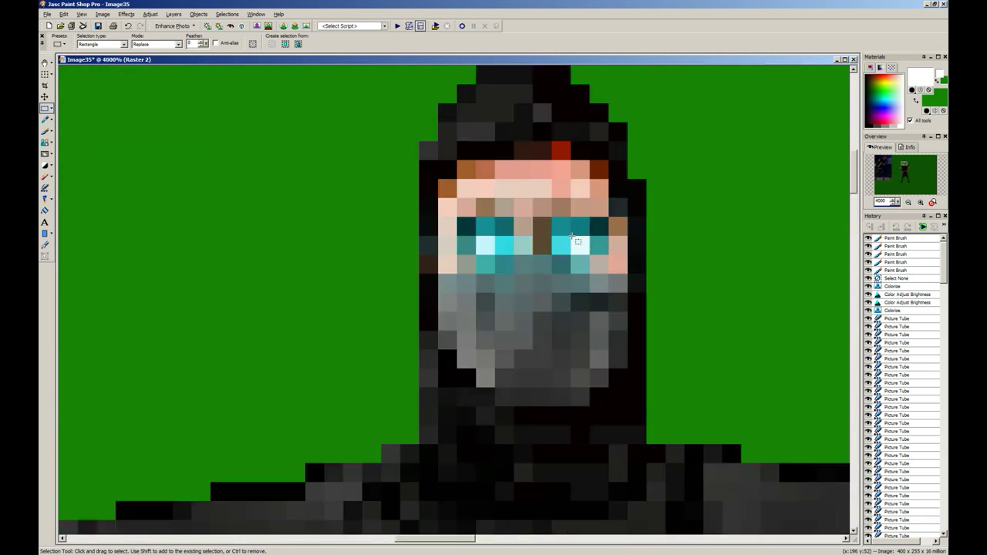
drag(533, 182, 422, 327)
key(ctrl+c)
key(ctrl+e)
click(582, 256)
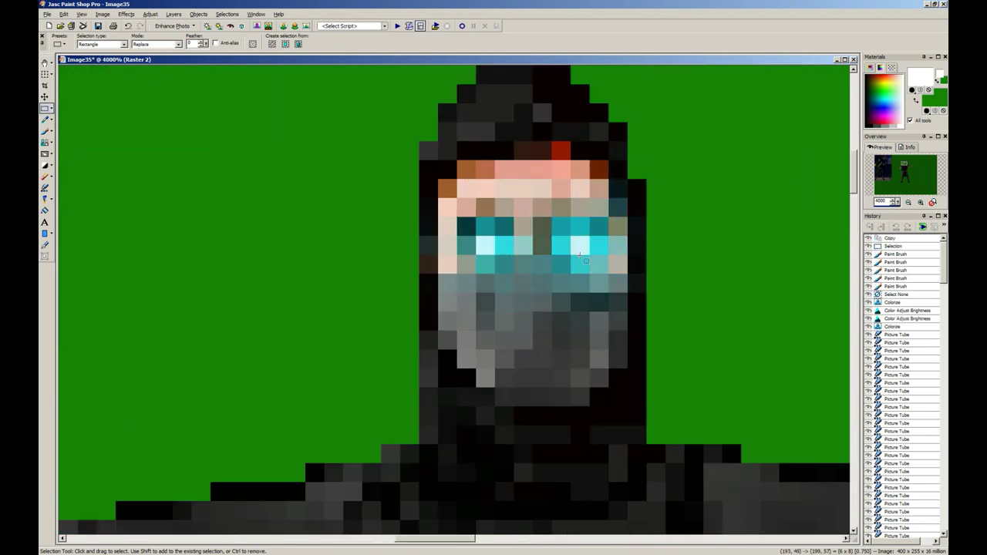
Step: Clear the selection around the pasted glow, check the whole sprite, and undo the deselection
key(ctrl+d)
scroll(461, 255, down, 8)
scroll(458, 255, down, 4)
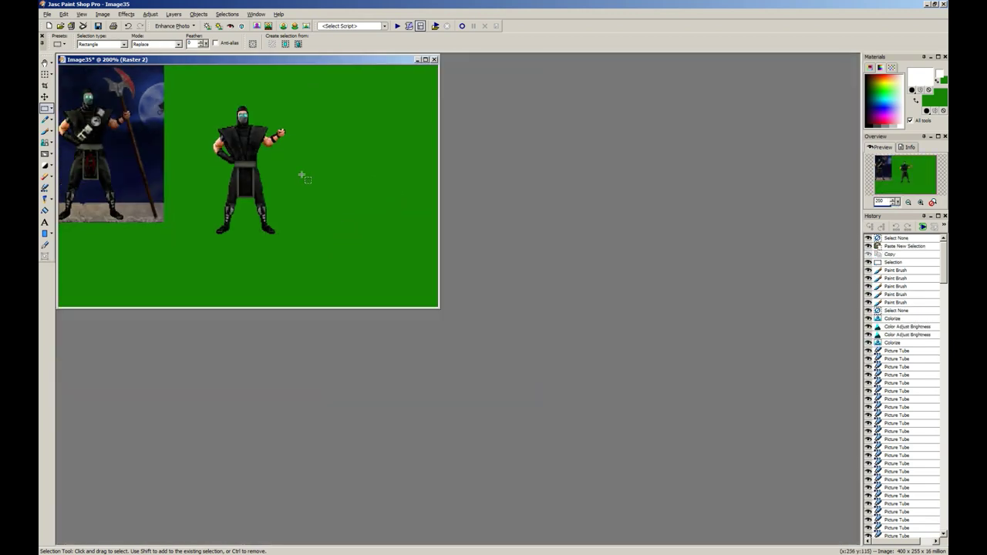
scroll(229, 152, up, 9)
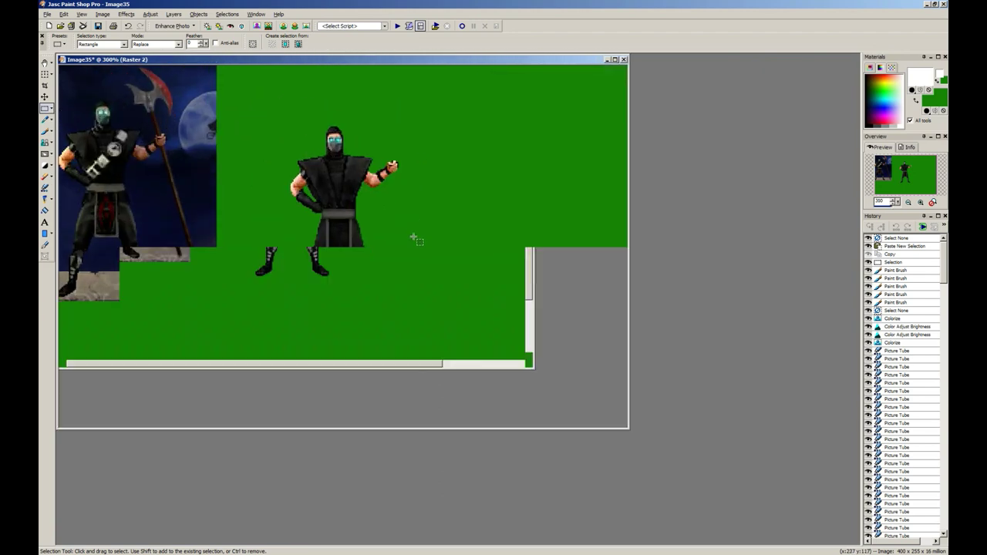
key(ctrl+z)
Step: Erase the middle of the pasted glow over the right-hand eye with a size 3 Eraser, and clear the selection
key(x)
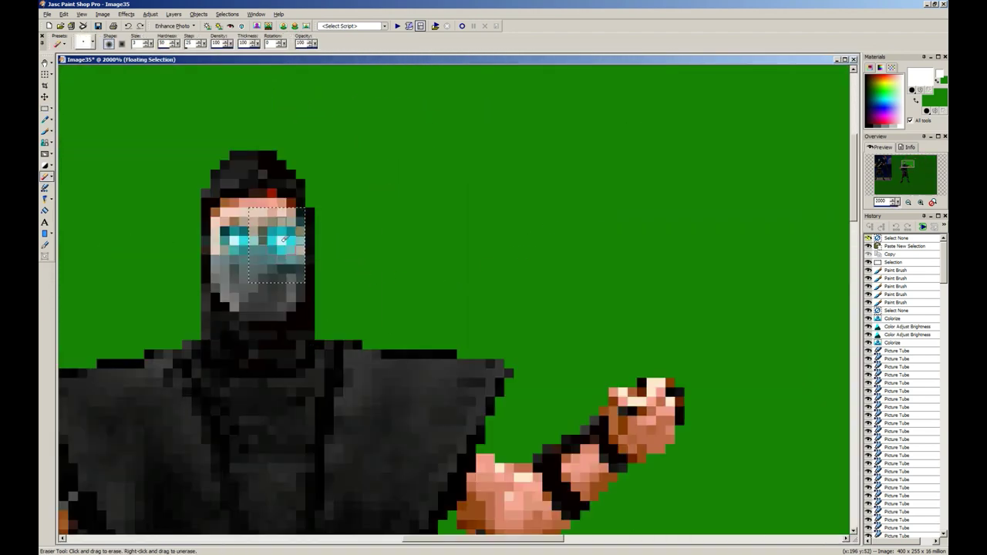
click(281, 240)
click(452, 282)
click(283, 240)
click(283, 240)
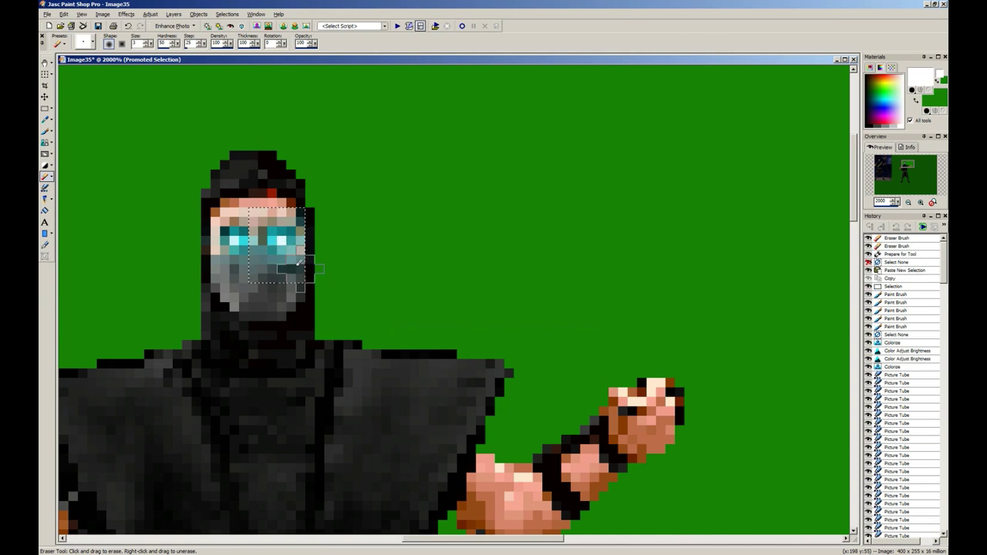
key(s)
key(ctrl+d)
Step: Check the whole sprite at small size and merge the pasted eye glow down into the layer below it
scroll(411, 243, down, 6)
scroll(281, 193, down, 2)
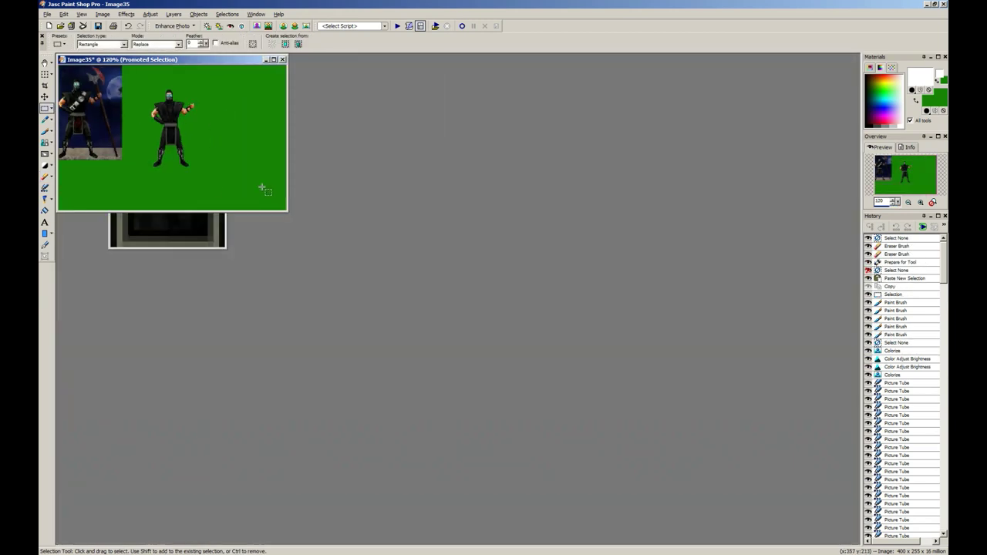
scroll(254, 185, down, 1)
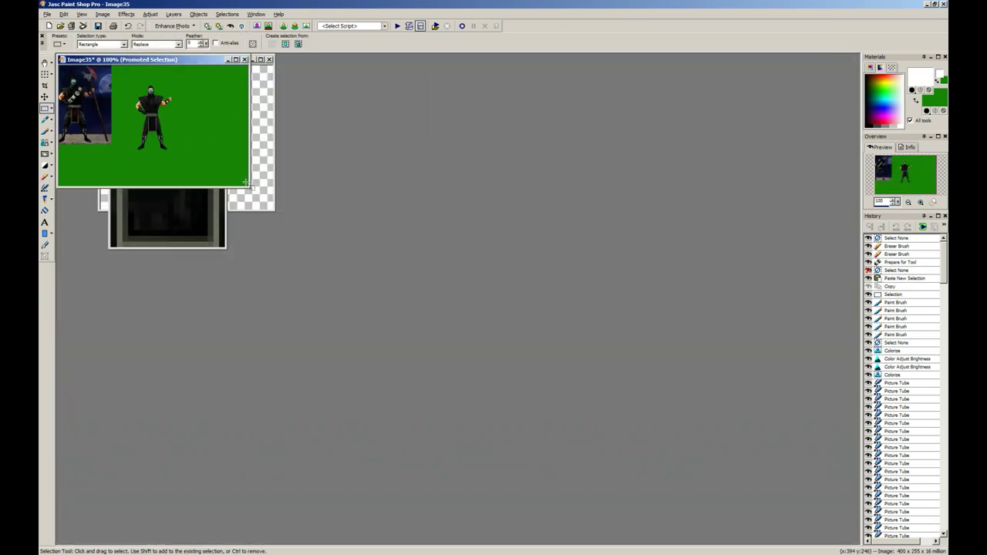
key(alt+l)
key(m)
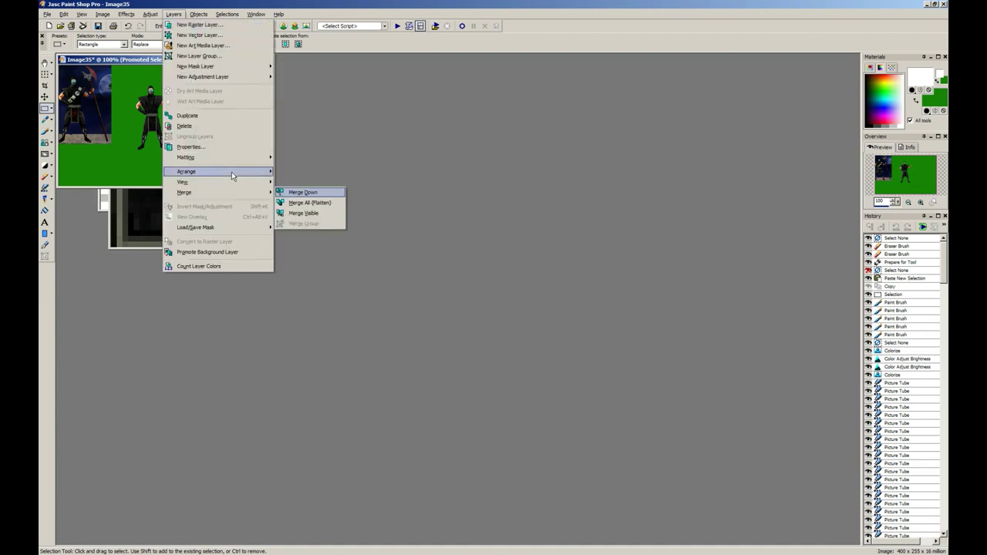
key(d)
Step: Try to move the eye glow layer one position down in the layer stack
scroll(232, 171, up, 3)
key(alt+l)
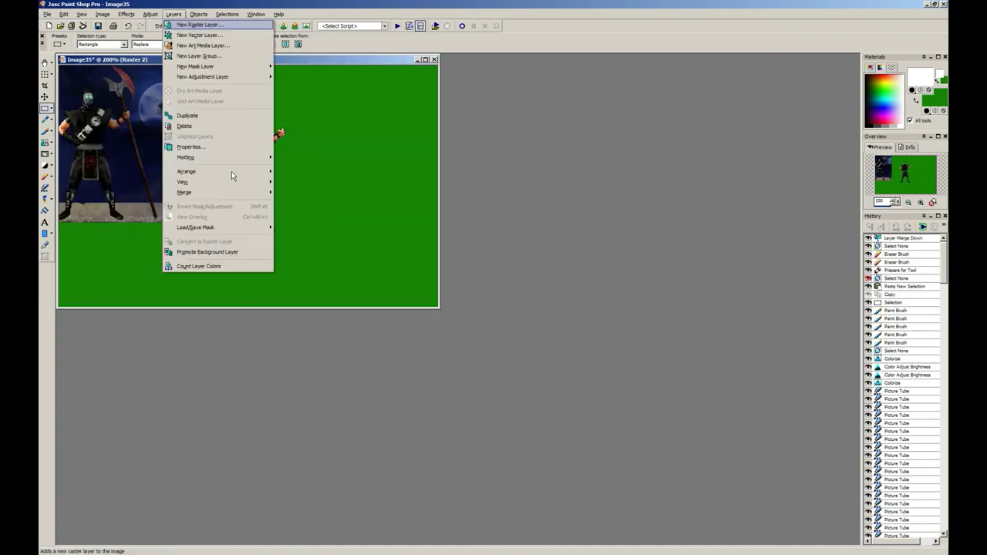
key(a)
key(d)
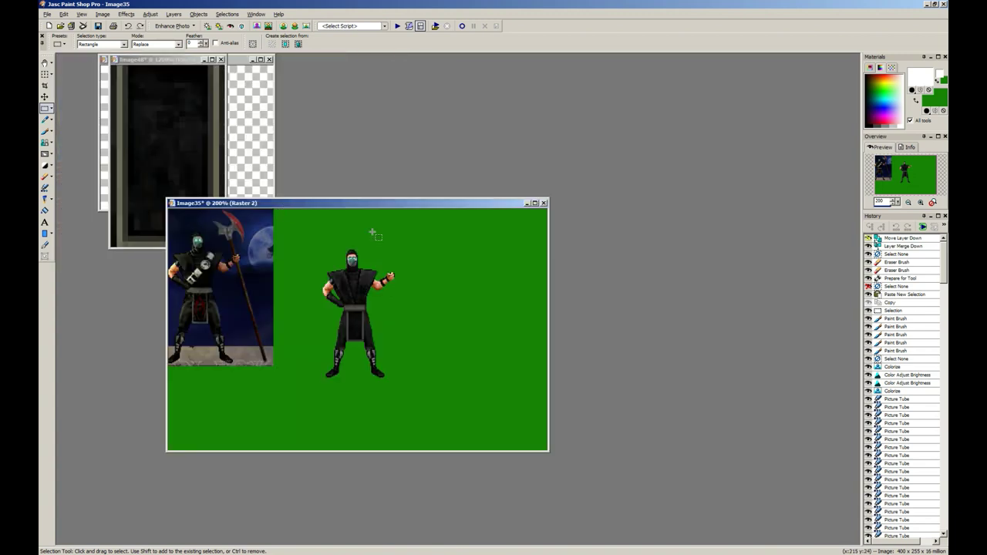
Step: Cut the eye glow from its layer and merge the emptied layer into the one below
key(ctrl+x)
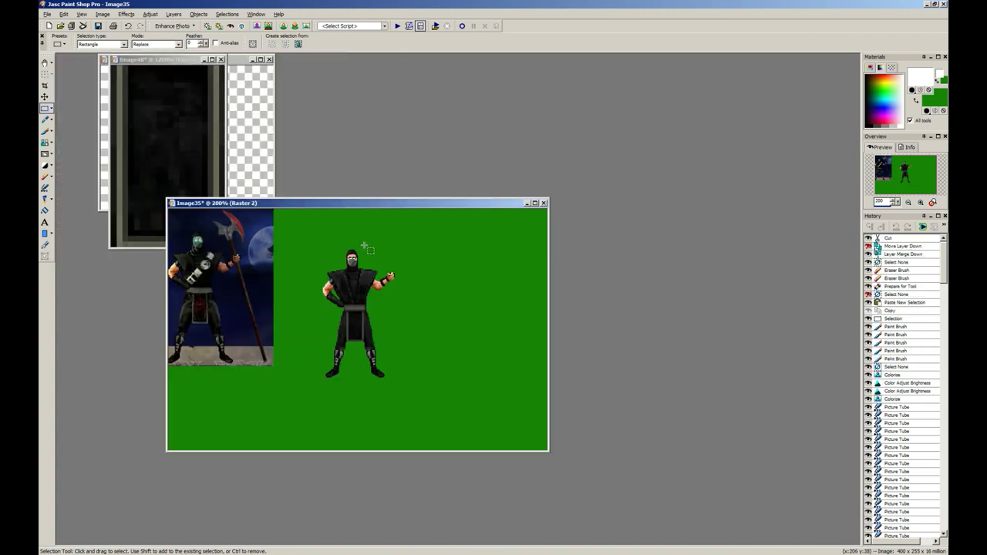
key(alt+l)
key(m)
key(Return)
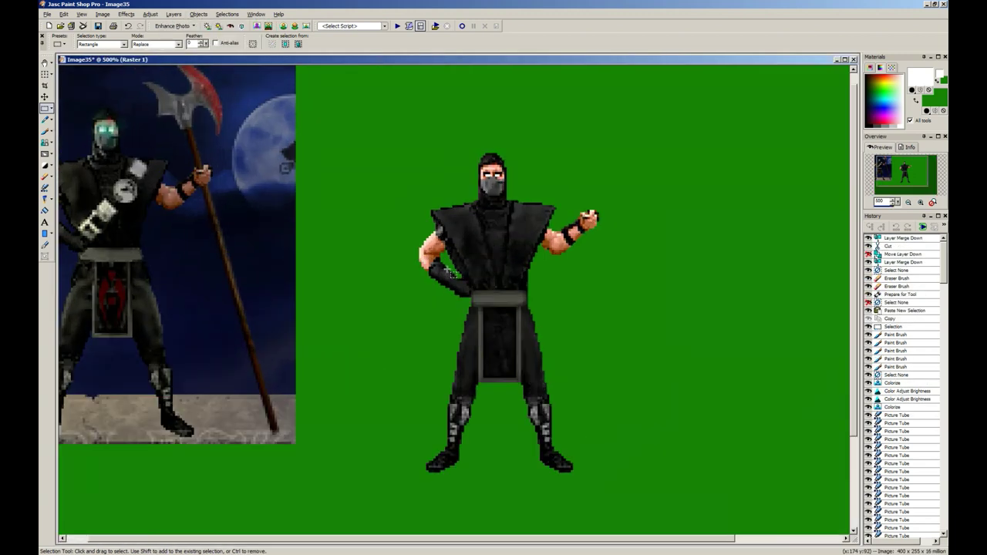
Step: Paste the cut glow as a new selection over the ninja's eyes and deselect it
scroll(373, 248, up, 3)
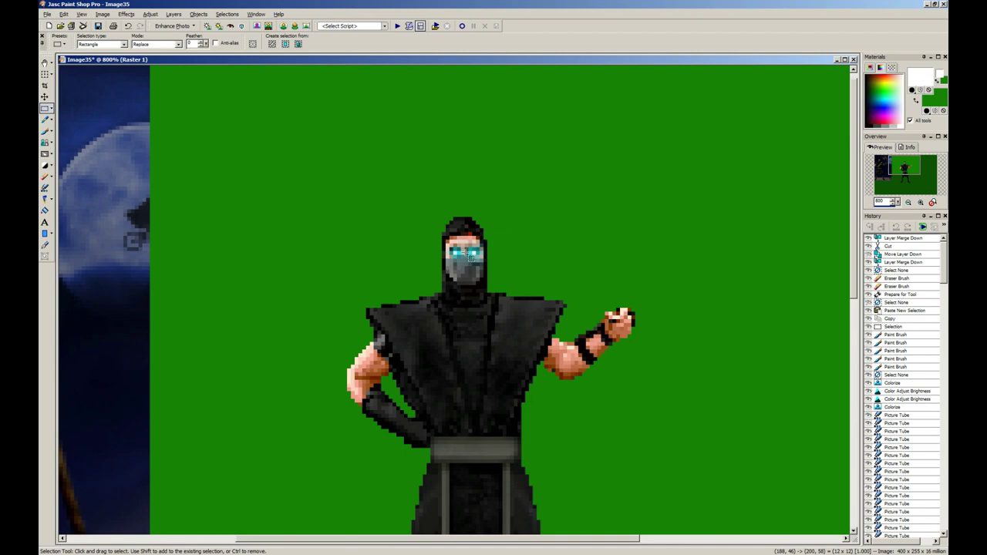
scroll(351, 178, down, 3)
scroll(351, 177, down, 4)
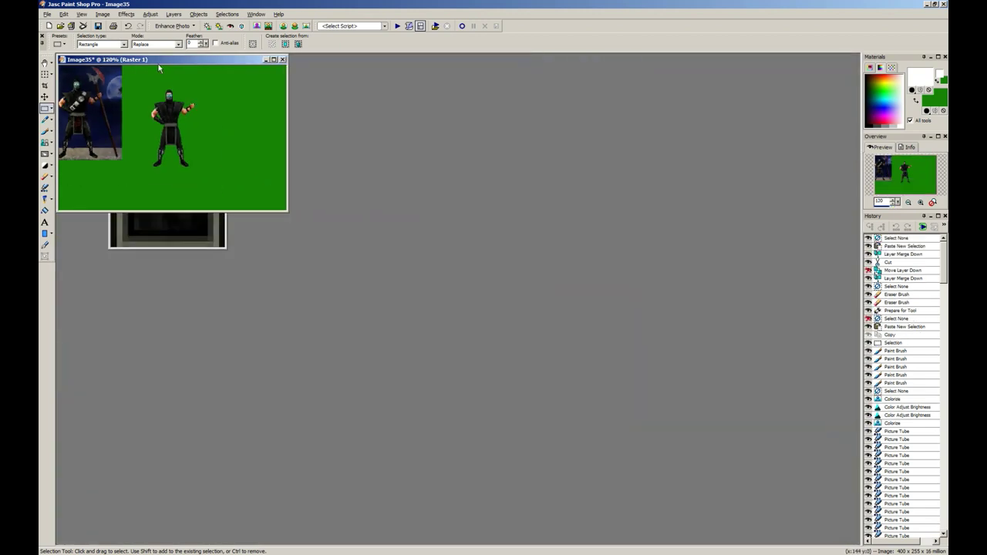
drag(274, 282, 364, 373)
right_click(394, 364)
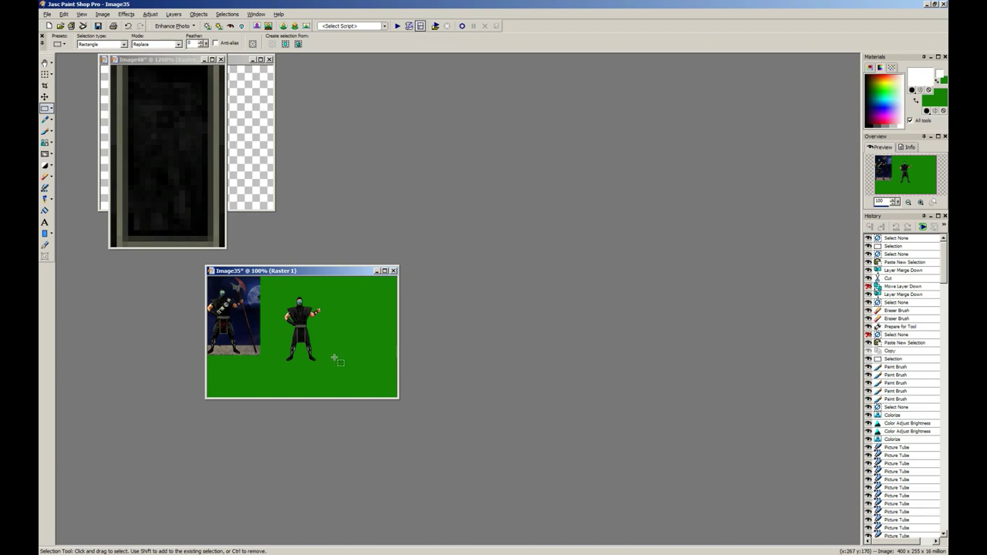
Step: Select the whole ninja with a rectangular selection, move it slightly down and to the left, and clear the selection
scroll(337, 360, up, 5)
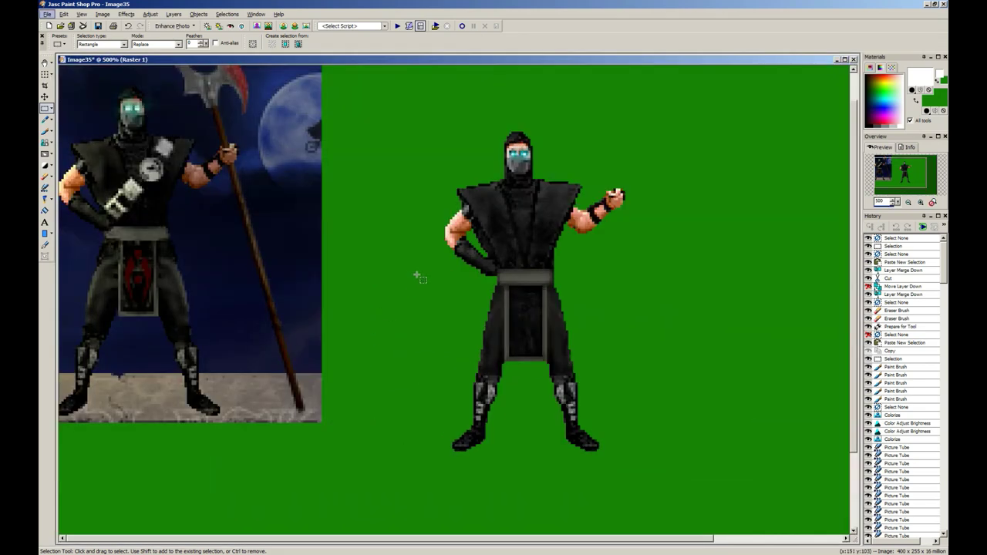
key(alt+f)
key(Escape)
key(m)
drag(369, 95, 741, 479)
mouse_move(557, 299)
mouse_down()
mouse_move(543, 338)
mouse_move(520, 301)
mouse_up()
key(ctrl+d)
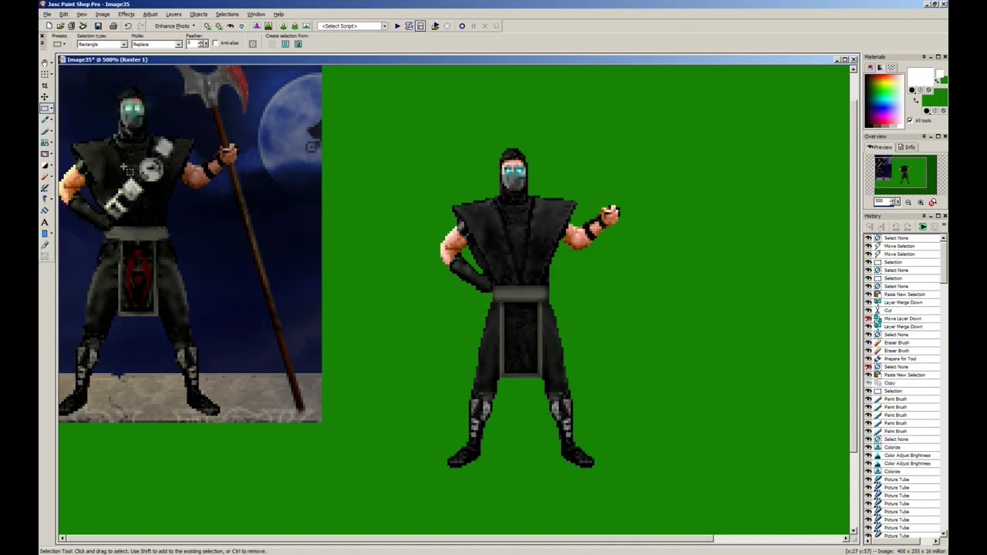
Step: Compare the ninja with the reference scythe and set up the Freehand Selection tool with the Point to point selection type
click(51, 108)
click(77, 117)
scroll(562, 272, up, 1)
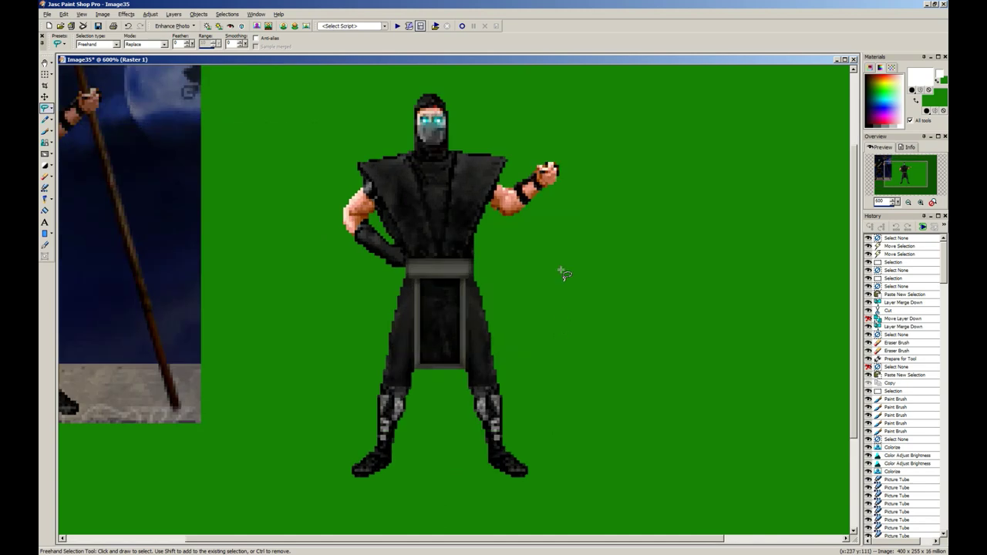
scroll(285, 224, down, 1)
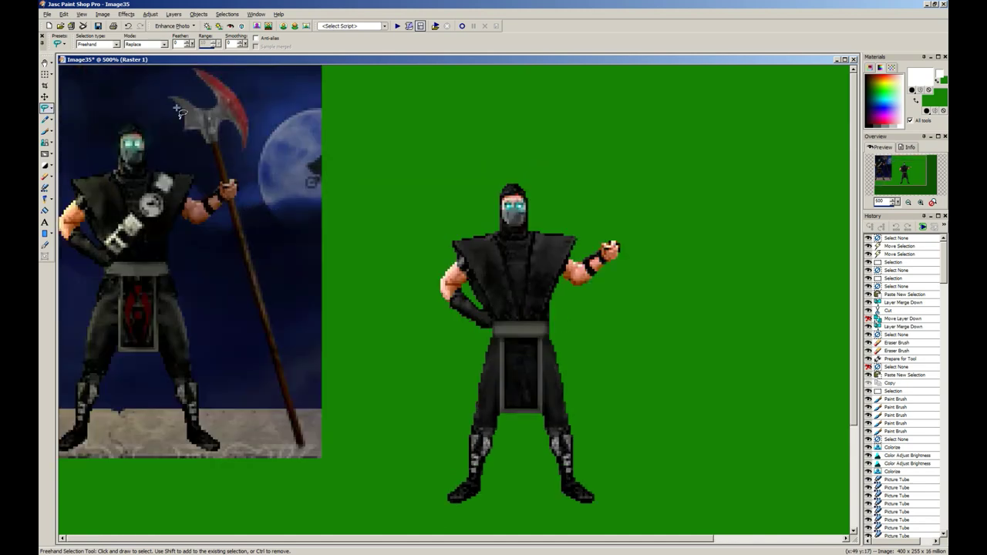
scroll(363, 286, down, 2)
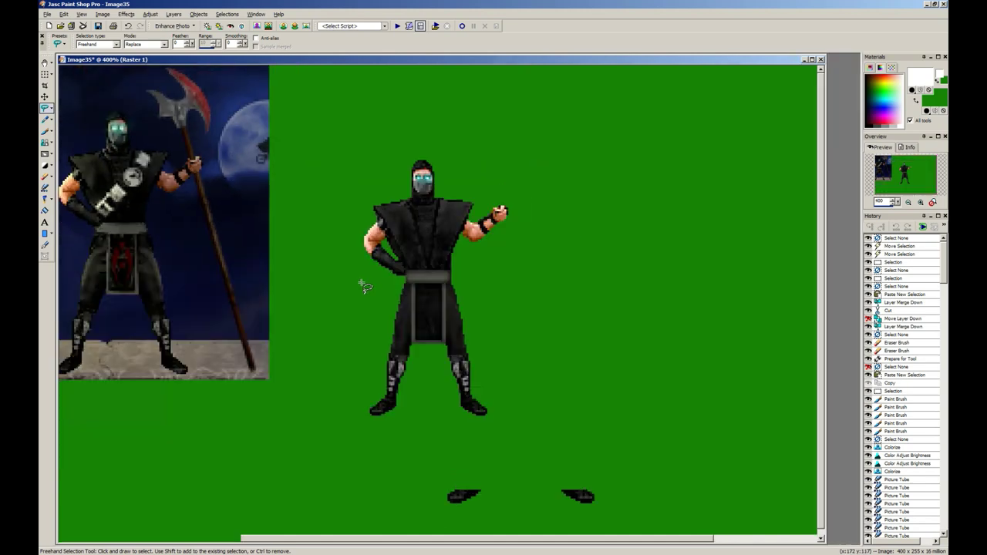
scroll(403, 246, up, 2)
scroll(554, 297, up, 1)
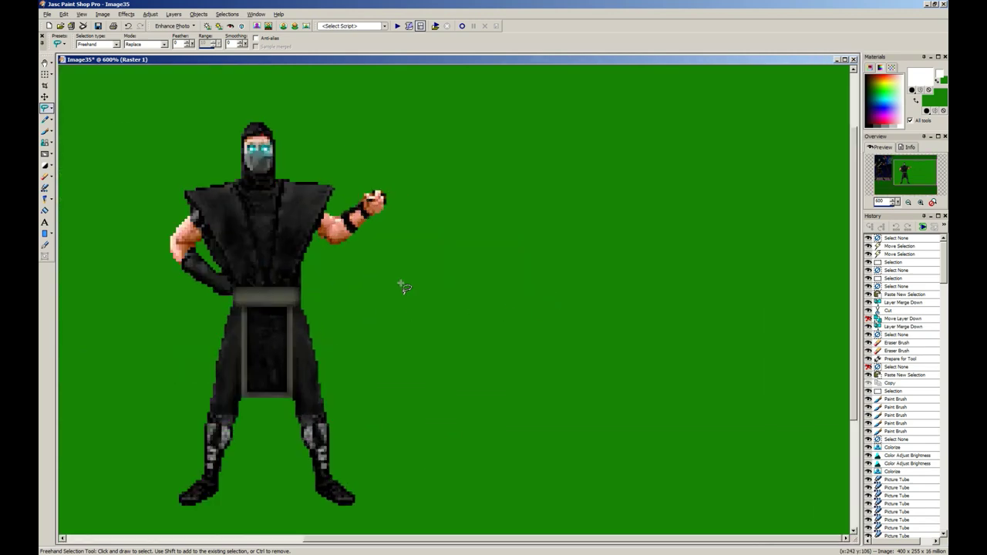
click(97, 44)
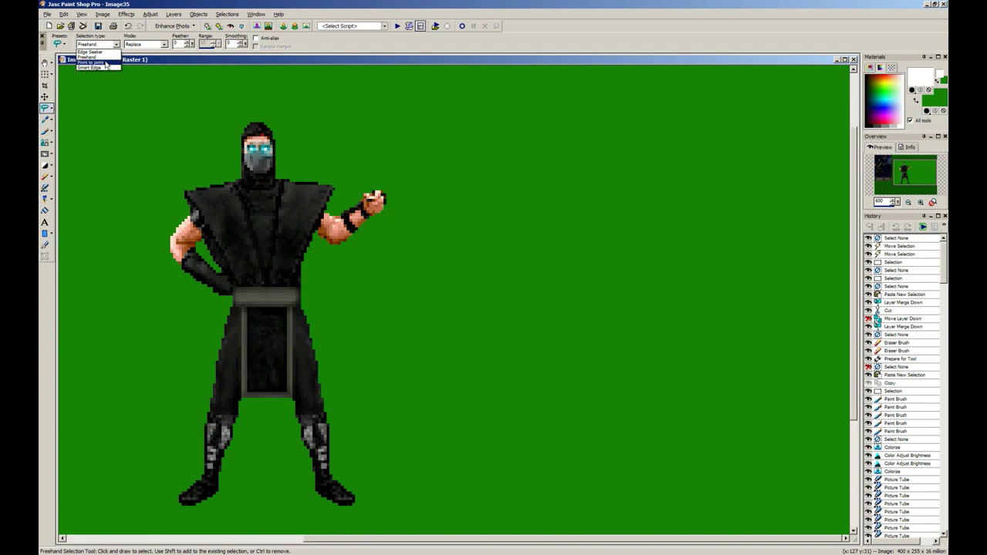
click(106, 63)
Step: Try outlining a long, narrow staff selection through the ninja's raised fist, and discard it
click(376, 219)
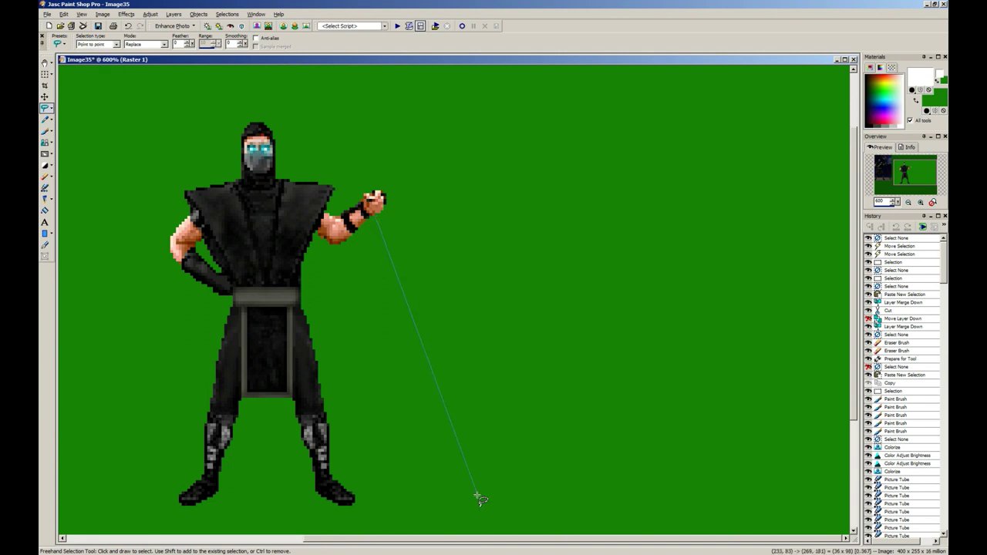
click(432, 500)
click(439, 498)
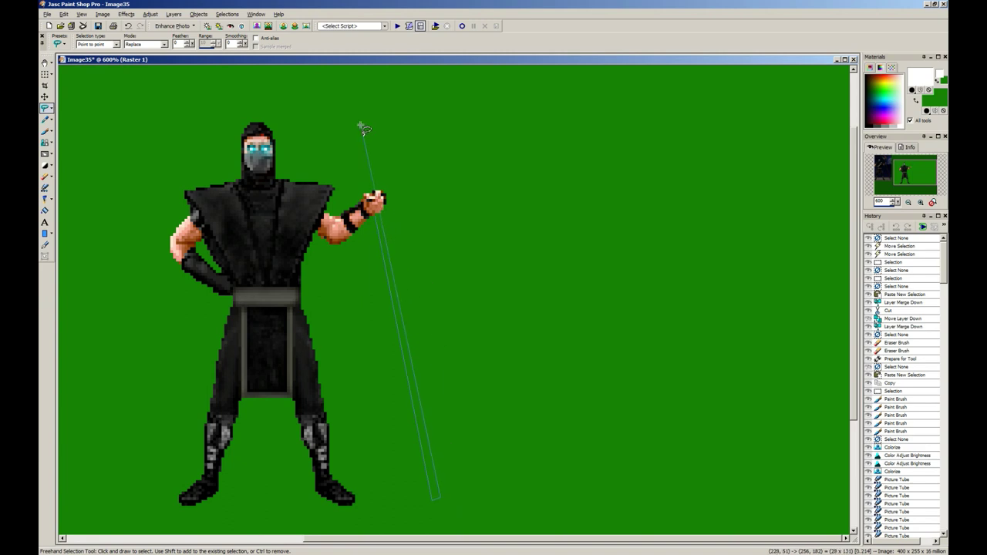
scroll(358, 116, up, 2)
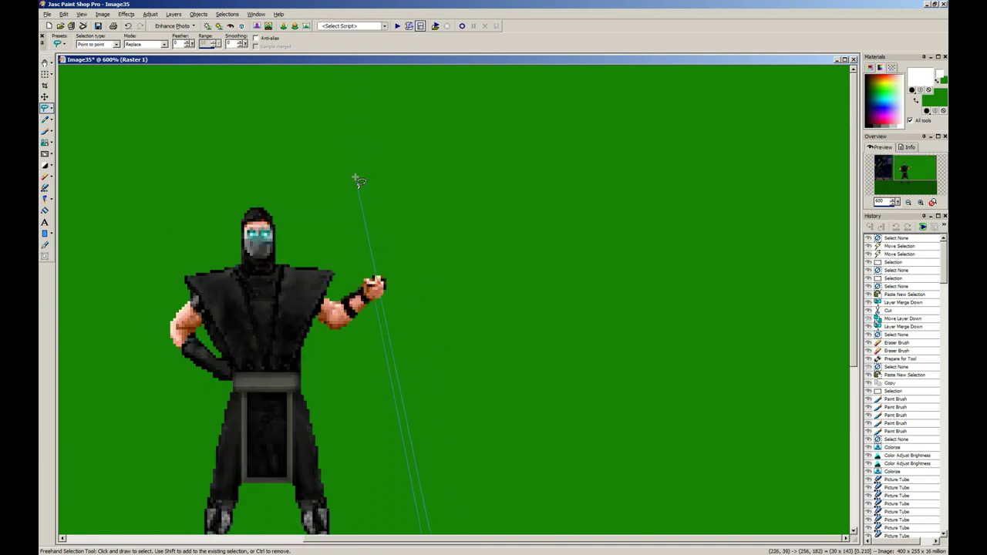
click(354, 181)
double_click(347, 180)
scroll(443, 339, down, 1)
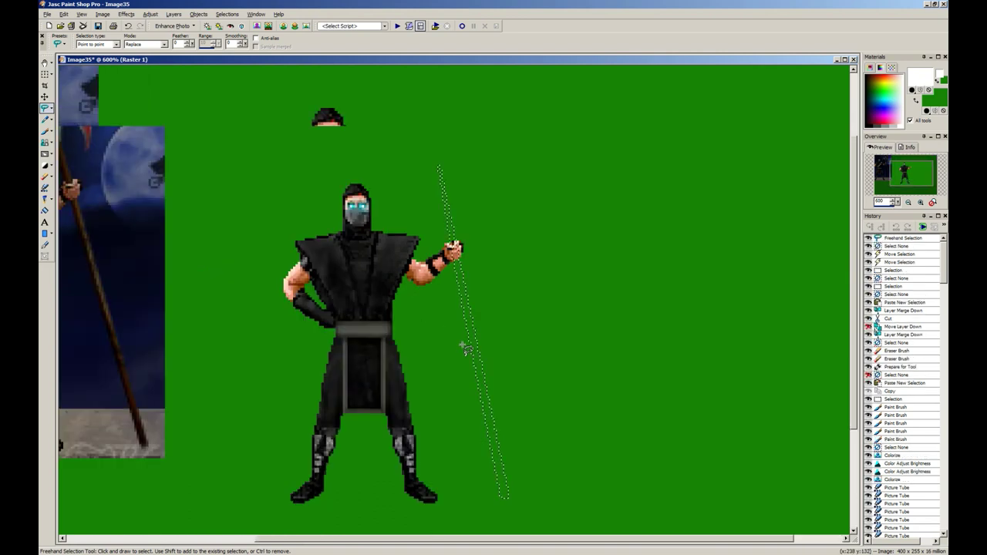
scroll(465, 348, up, 1)
right_click(506, 253)
click(409, 107)
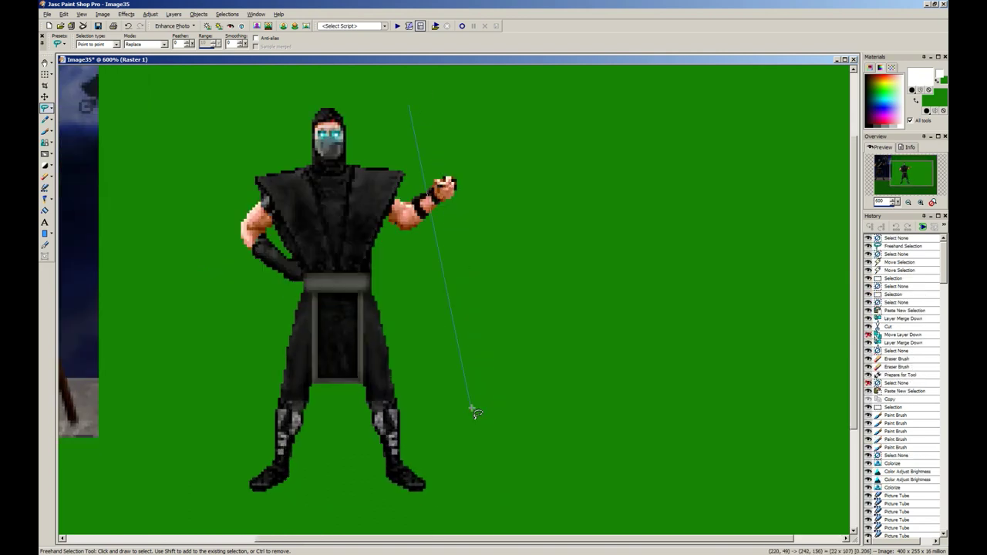
right_click(476, 407)
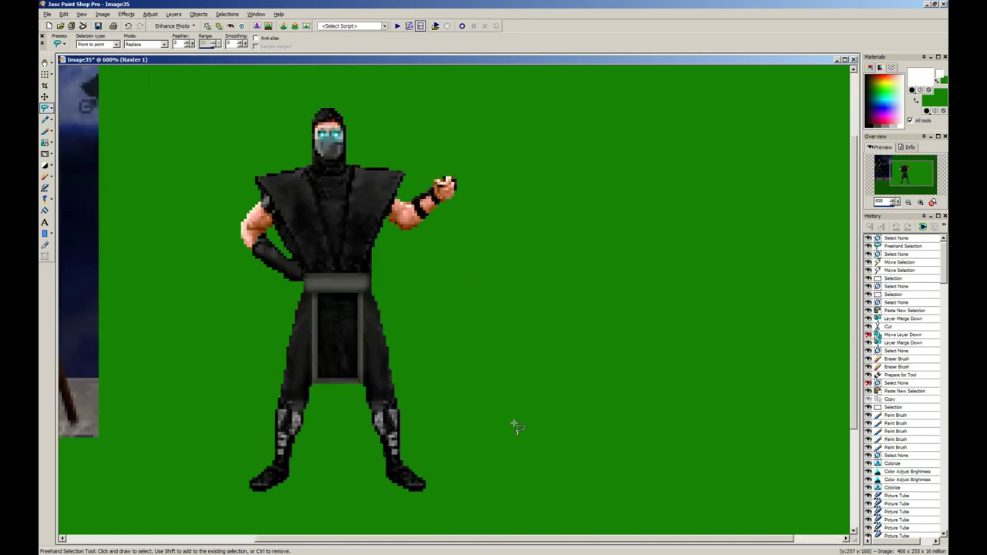
Step: Outline a more slanted staff-shaped selection through the raised fist, running from head height to foot level
click(414, 112)
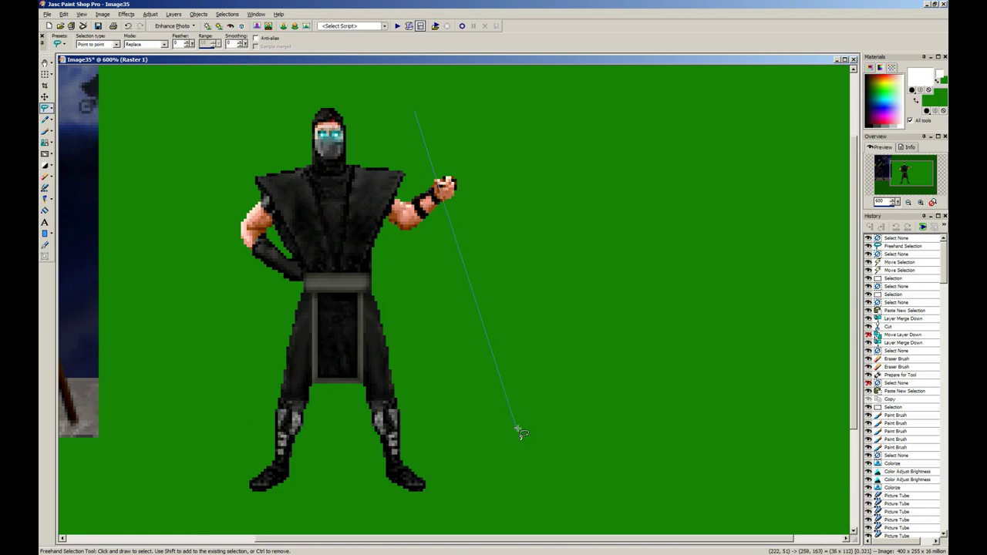
click(548, 494)
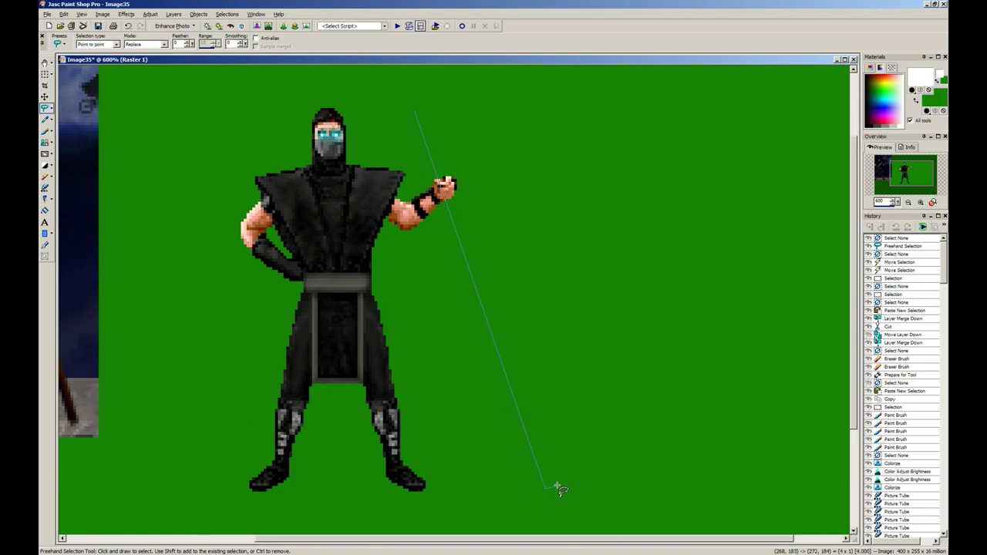
click(556, 486)
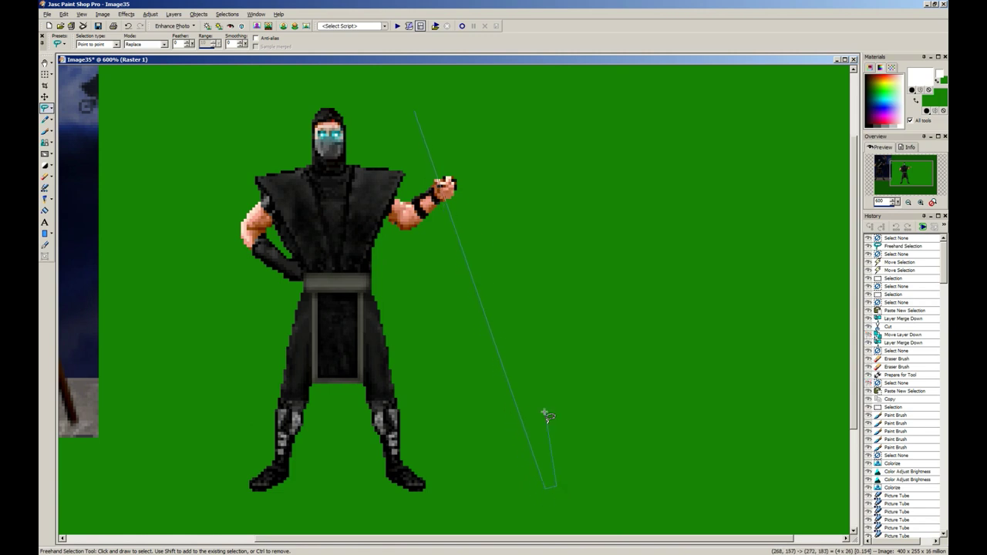
double_click(416, 108)
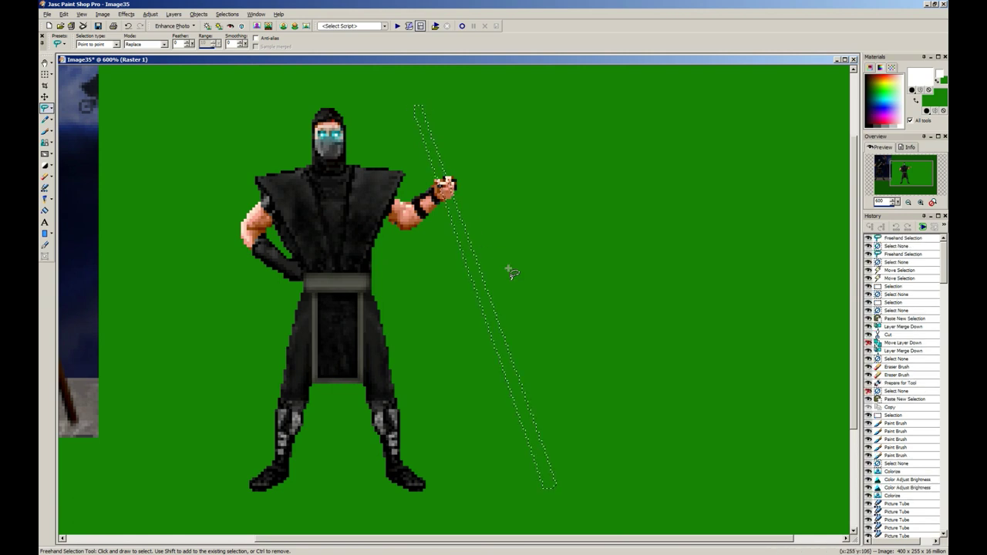
Step: Copy the area inside the staff selection, paste it as a new image, and close that image
scroll(505, 270, down, 5)
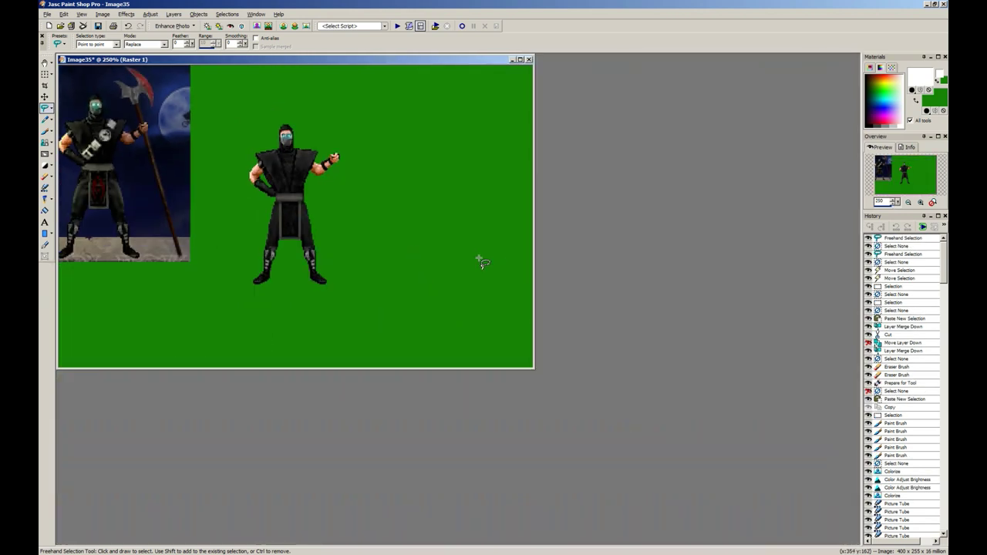
key(ctrl+c)
key(ctrl+v)
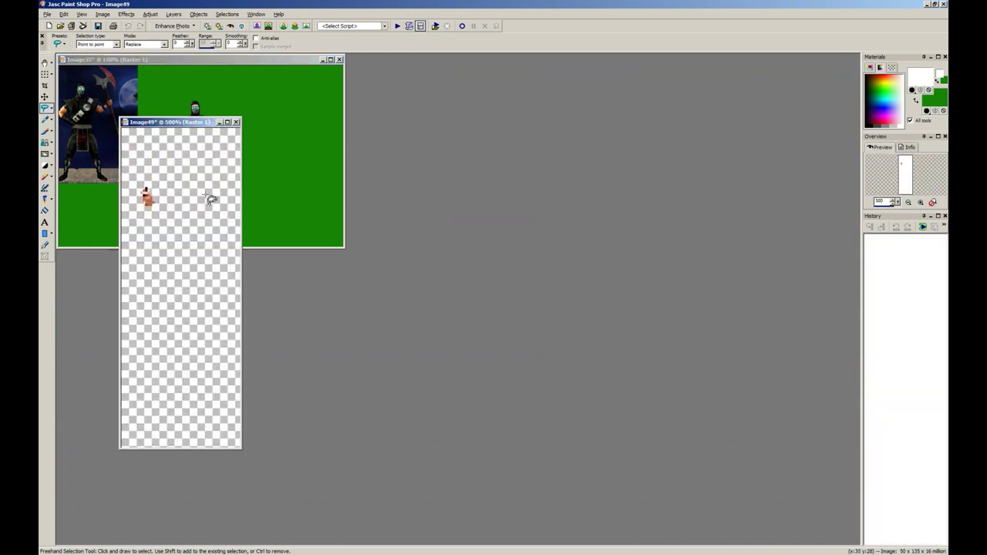
click(237, 123)
scroll(304, 221, up, 4)
key(b)
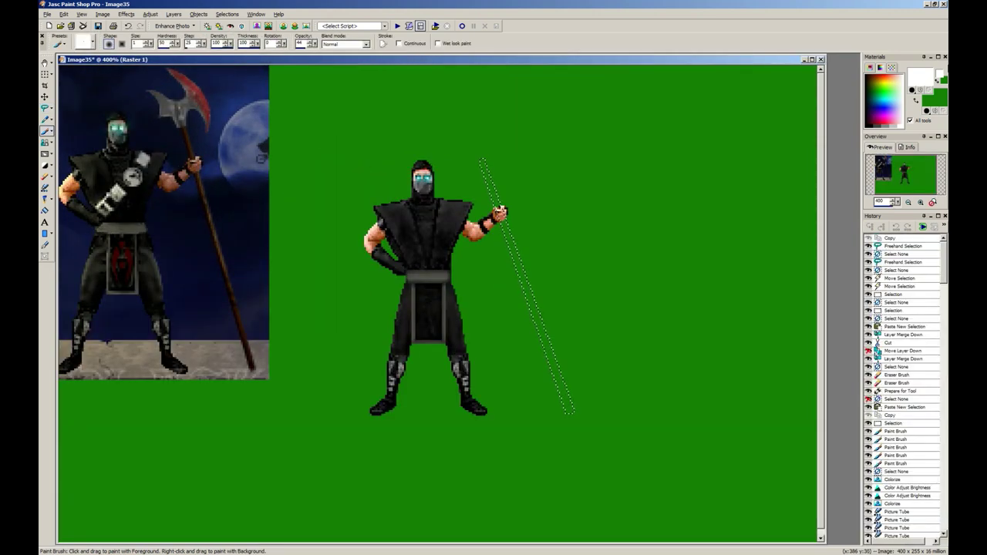
click(940, 98)
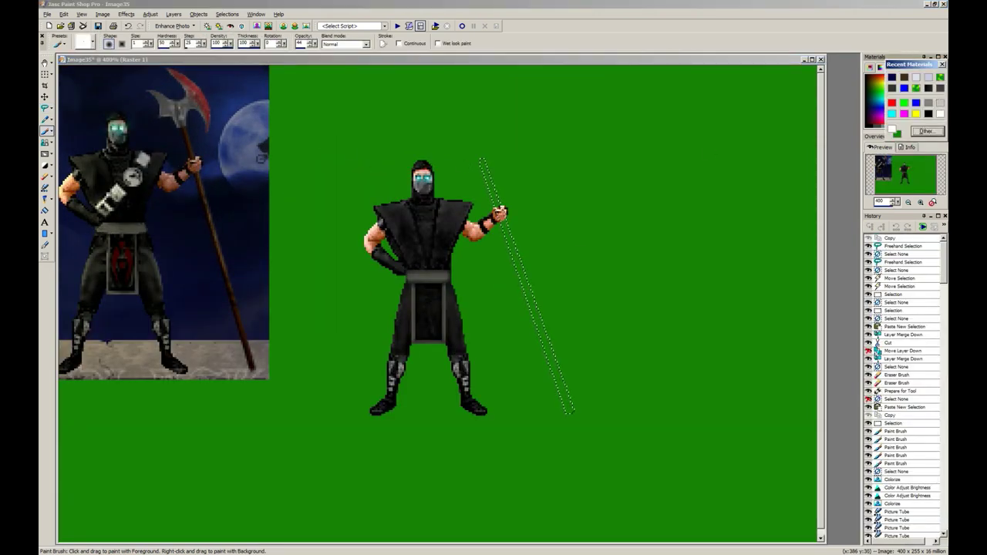
Step: Drop the old staff selection and outline a narrow point-to-point selection from just below the raised fist down to foot level
click(52, 110)
click(87, 120)
scroll(444, 270, up, 2)
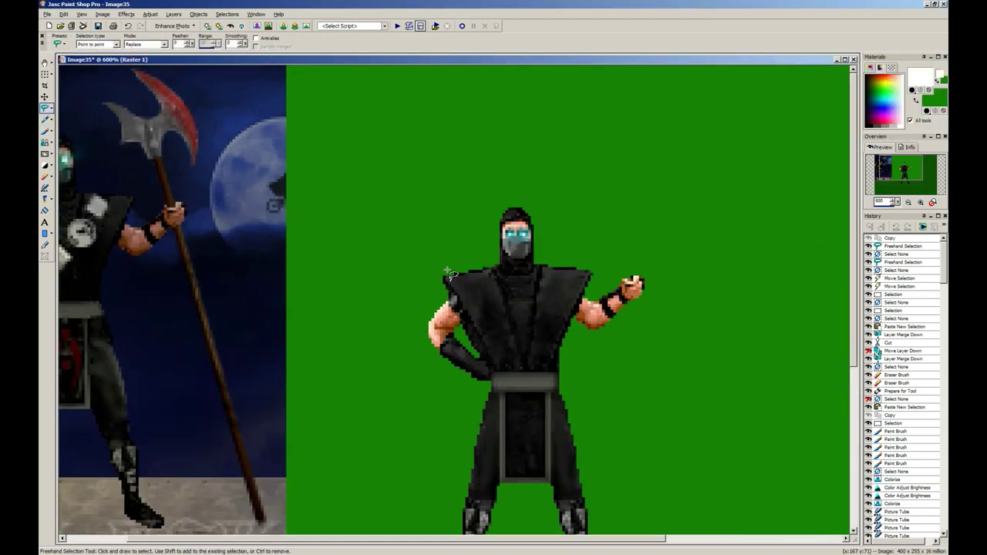
scroll(478, 282, down, 1)
scroll(517, 293, up, 1)
scroll(555, 232, down, 2)
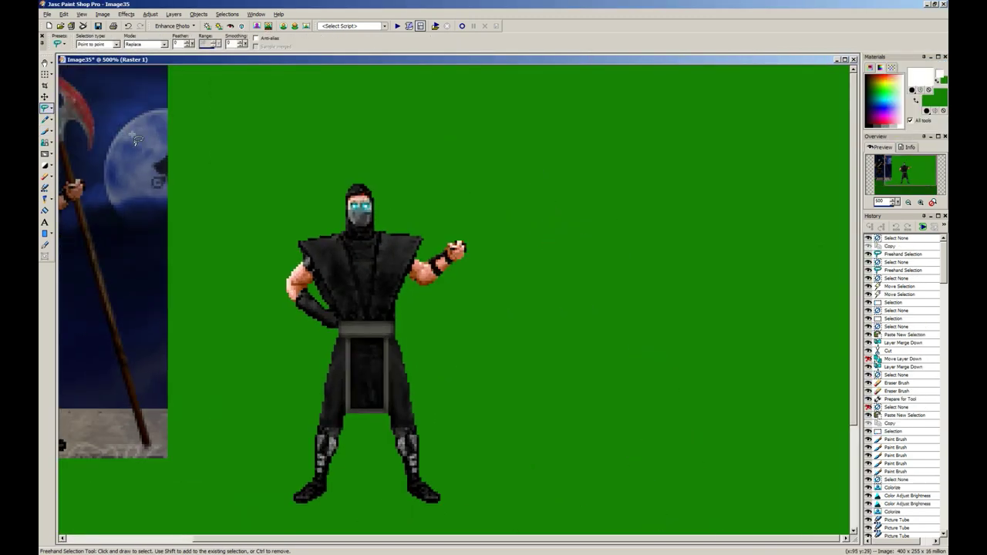
scroll(480, 268, up, 2)
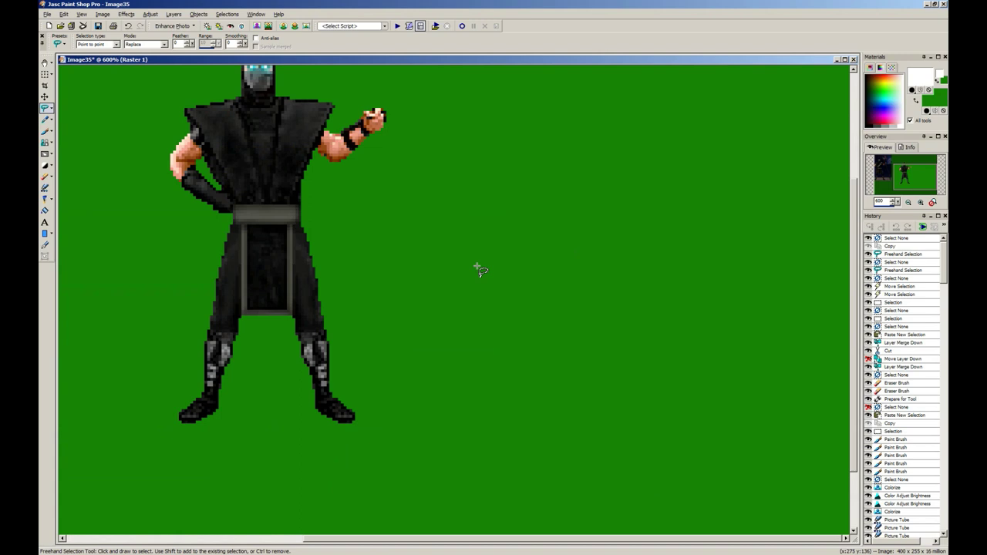
click(375, 133)
click(447, 417)
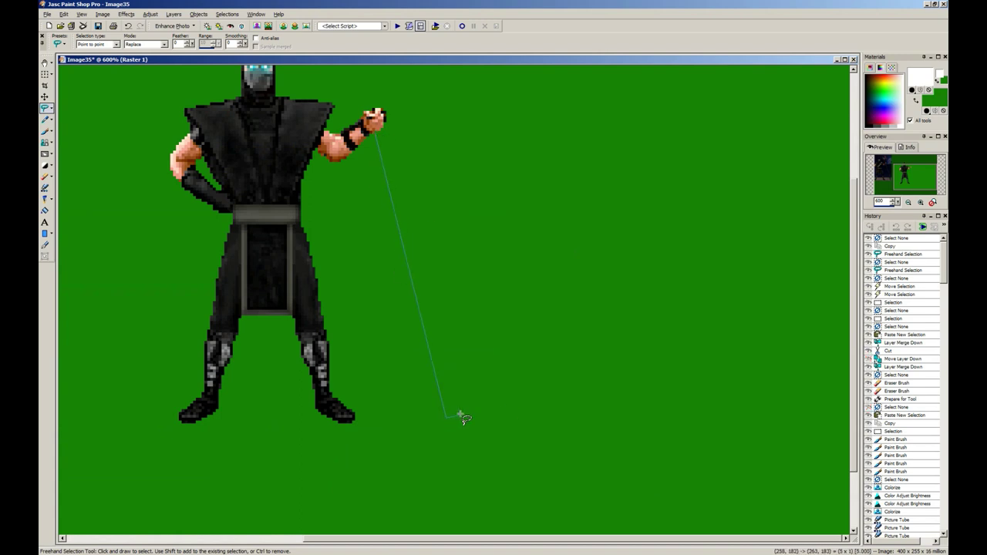
click(460, 416)
double_click(380, 137)
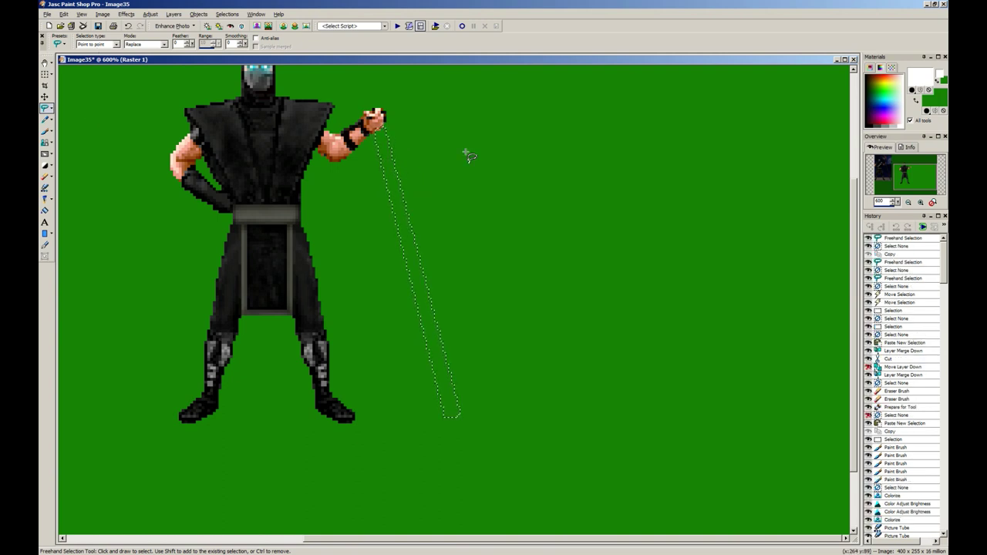
Step: Subtract the area overlapping the fist and a strip along the outer edge to make the staff selection thinner
ctrl+click(398, 125)
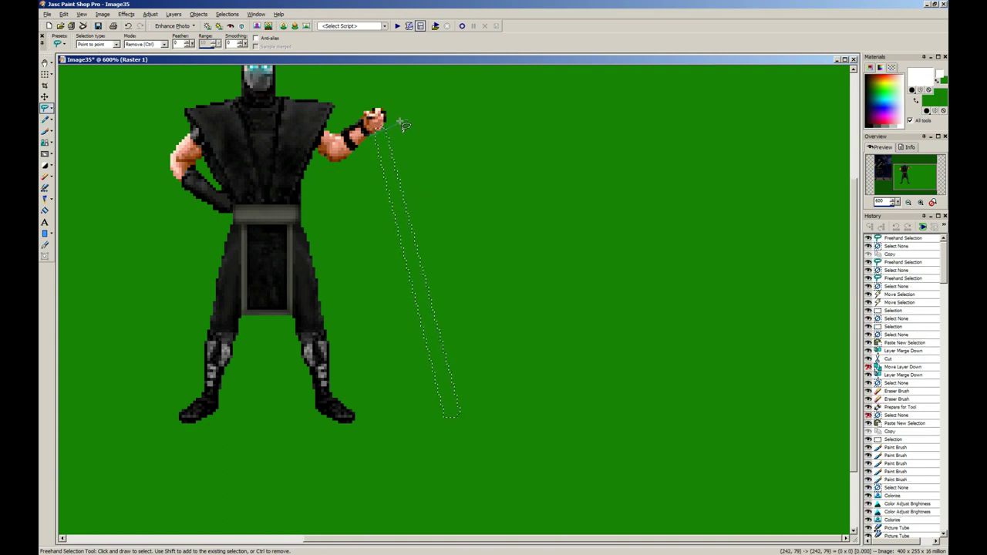
ctrl+double_click(343, 99)
ctrl+click(385, 128)
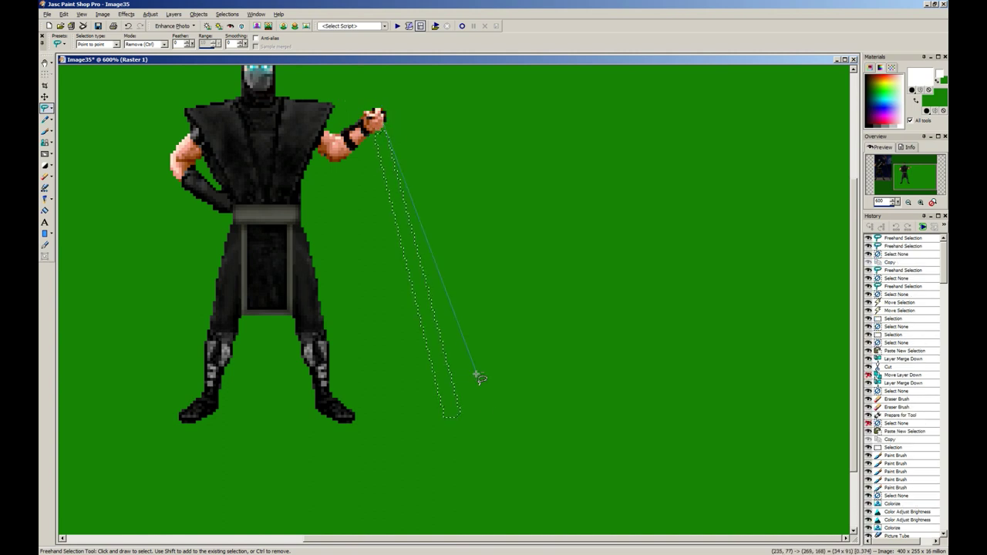
click(463, 456)
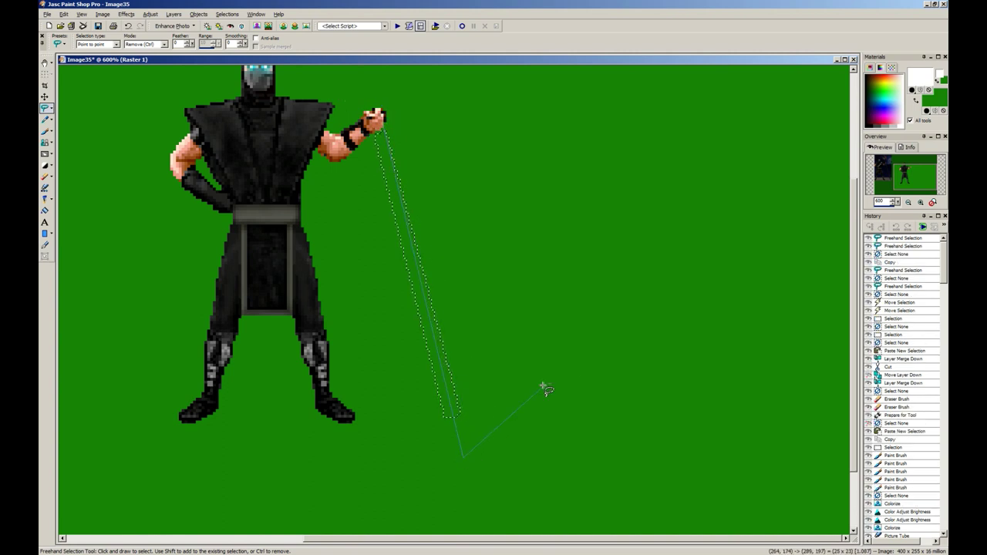
click(576, 368)
ctrl+double_click(401, 101)
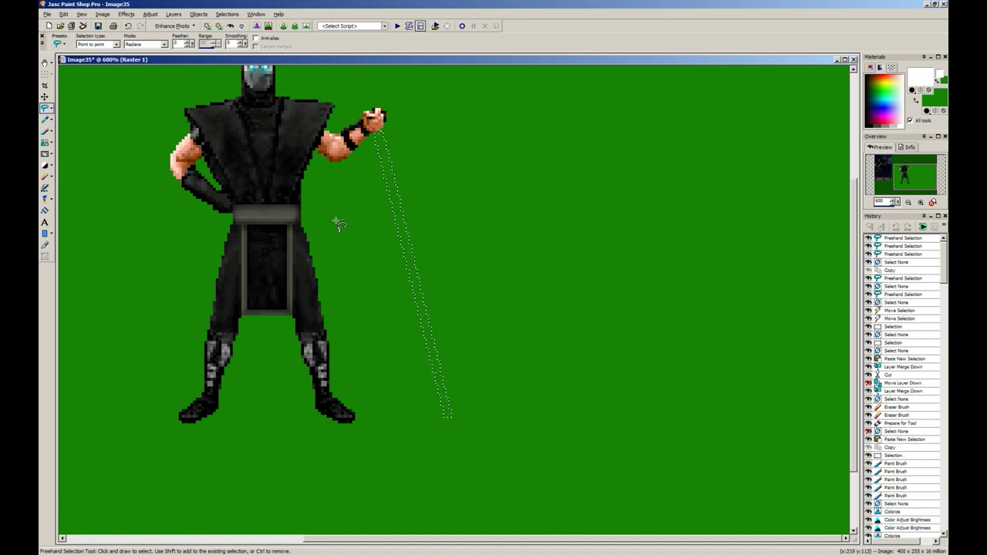
Step: Choose a dark brown foreground colour and flood-fill the staff selection with it
key(s)
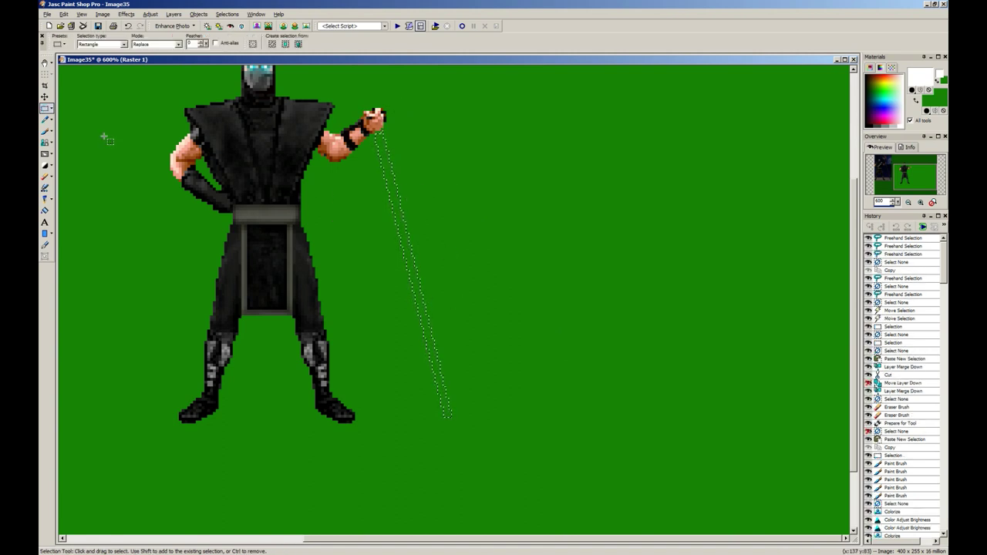
scroll(430, 237, down, 2)
scroll(443, 243, down, 1)
key(f)
scroll(694, 192, up, 2)
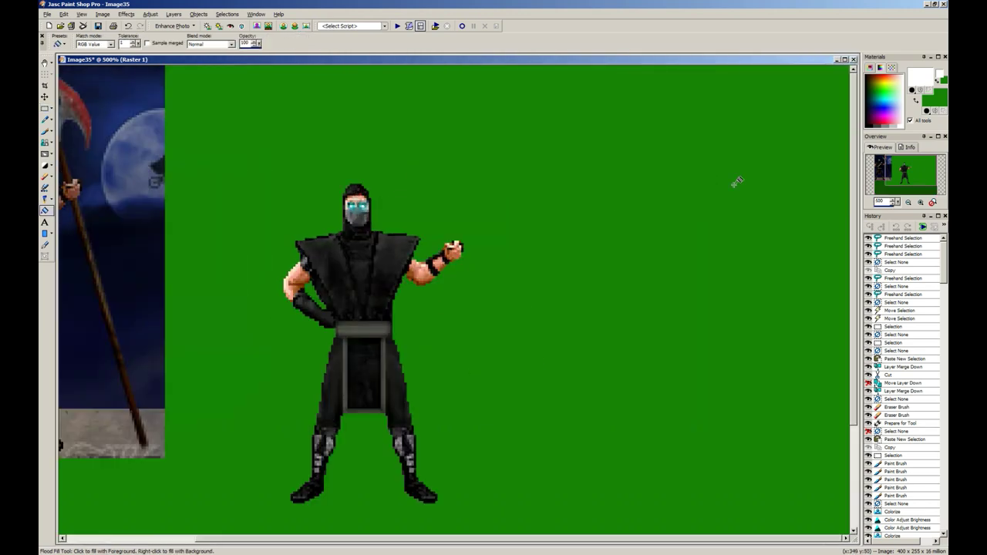
click(879, 78)
click(879, 75)
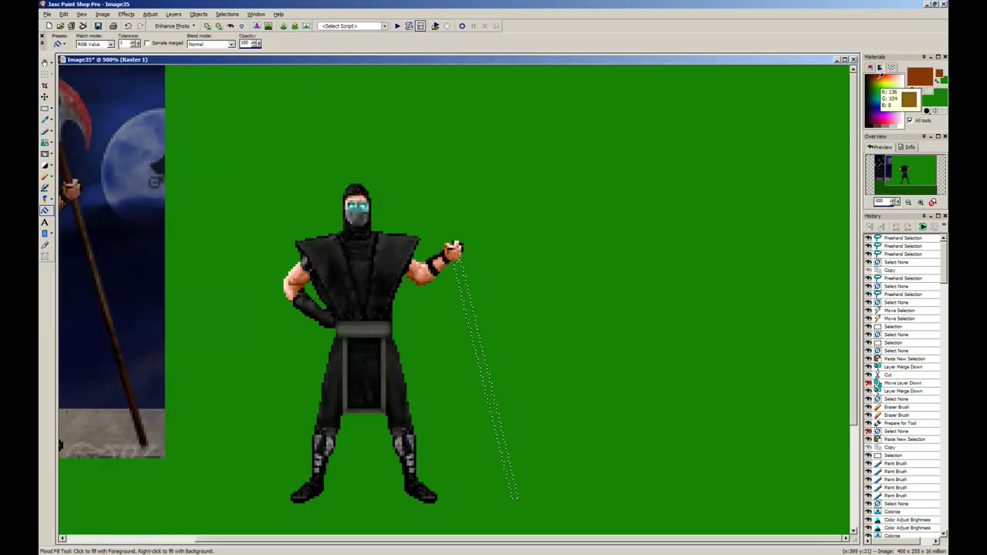
click(879, 77)
click(877, 77)
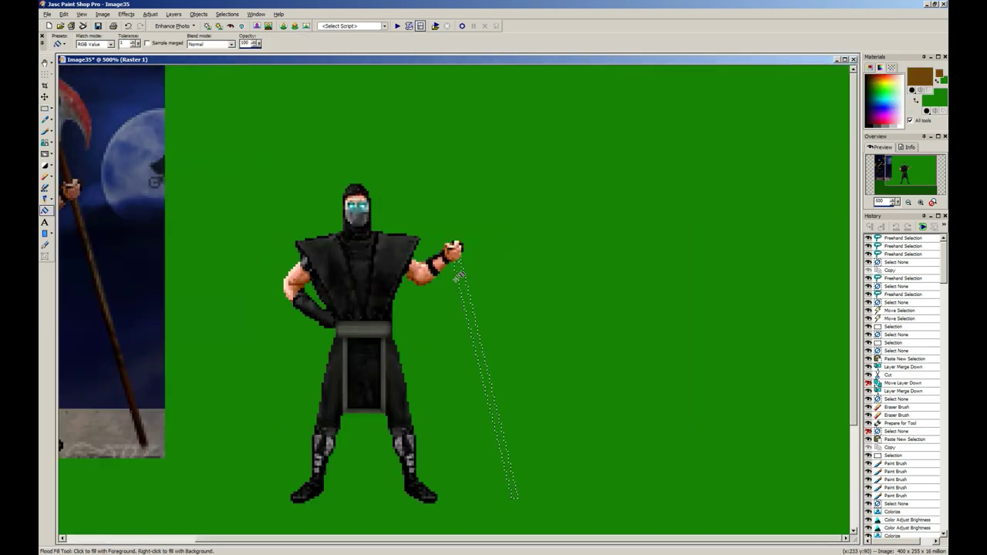
click(462, 272)
key(s)
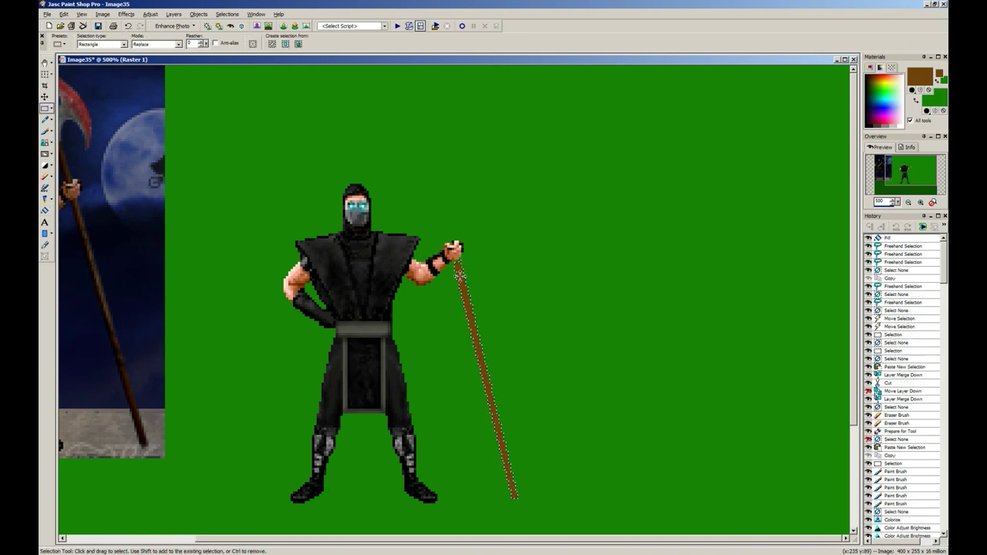
Step: Compare the brown staff with the length, angle and shading of the reference character's scythe handle
scroll(463, 271, down, 3)
scroll(333, 218, up, 2)
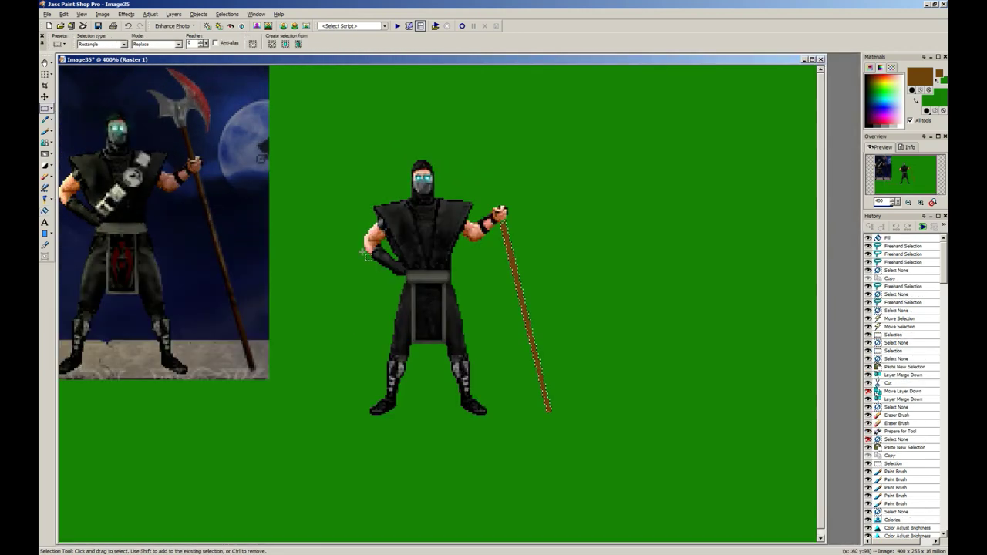
scroll(364, 253, up, 6)
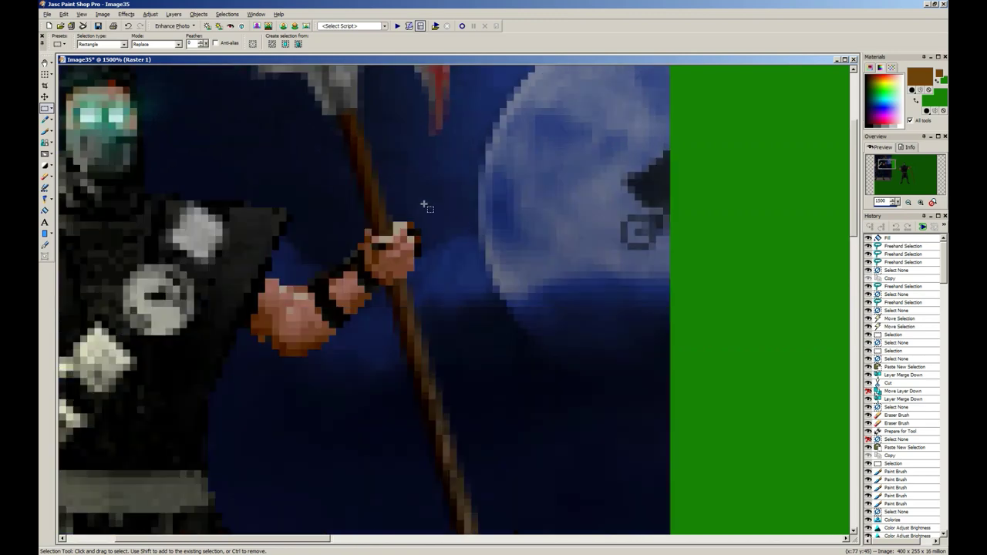
scroll(401, 205, down, 6)
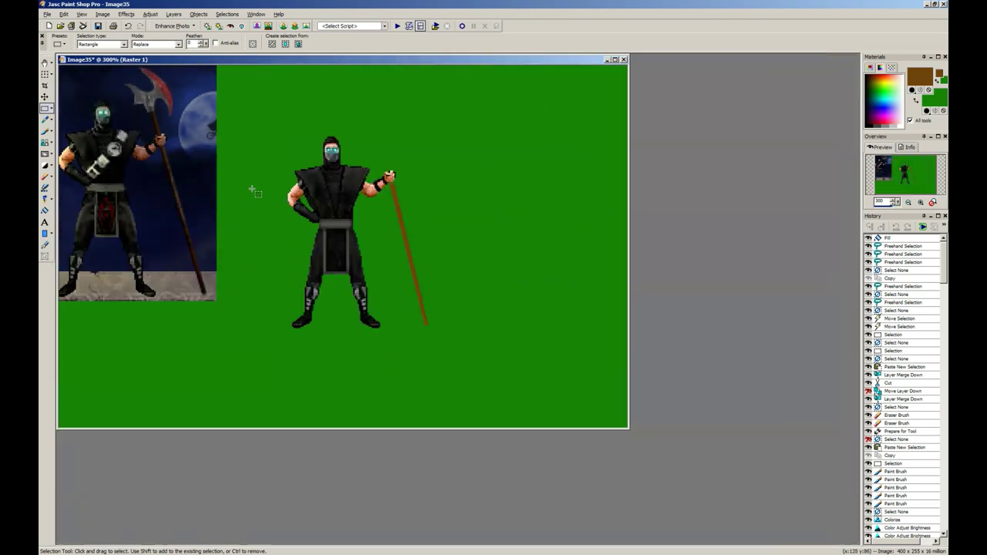
scroll(253, 191, up, 5)
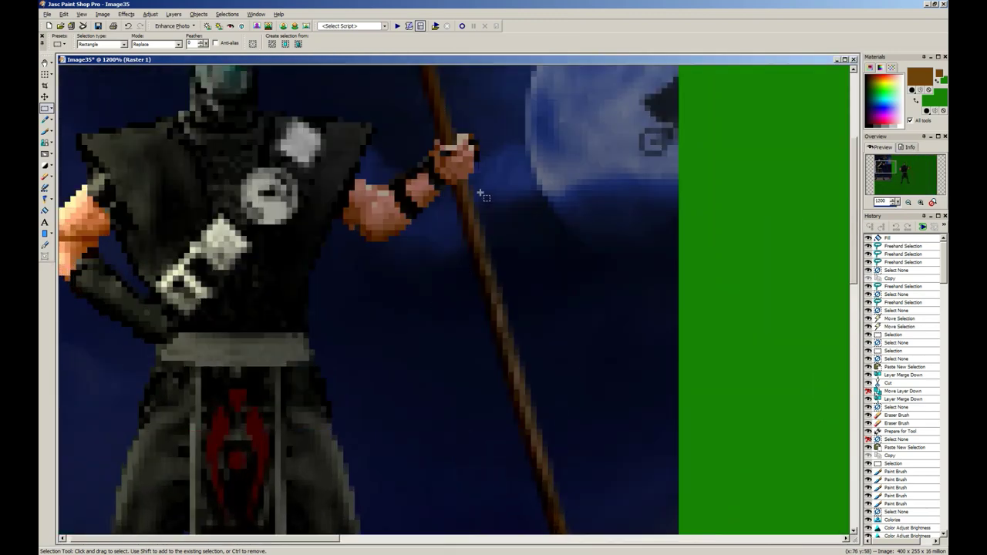
scroll(560, 484, up, 1)
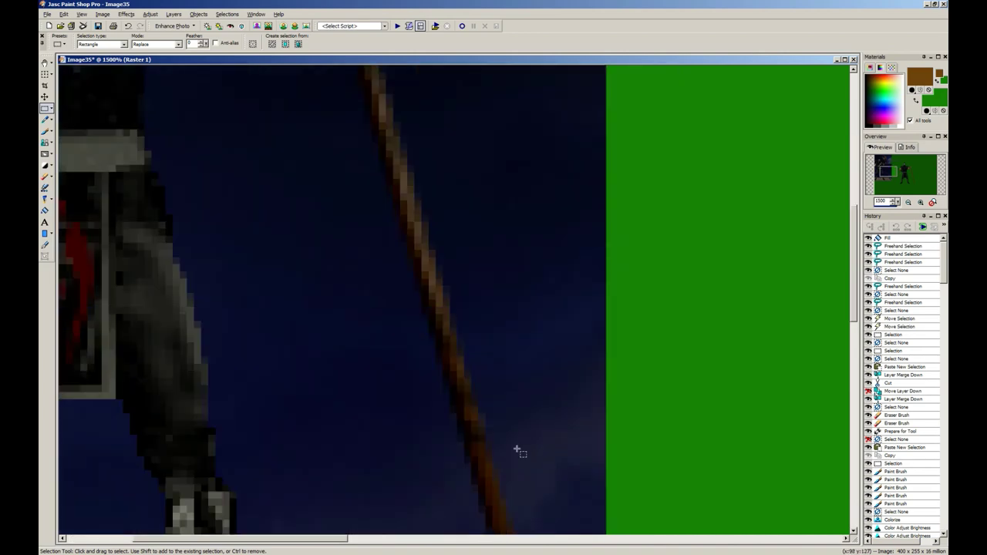
scroll(436, 254, up, 1)
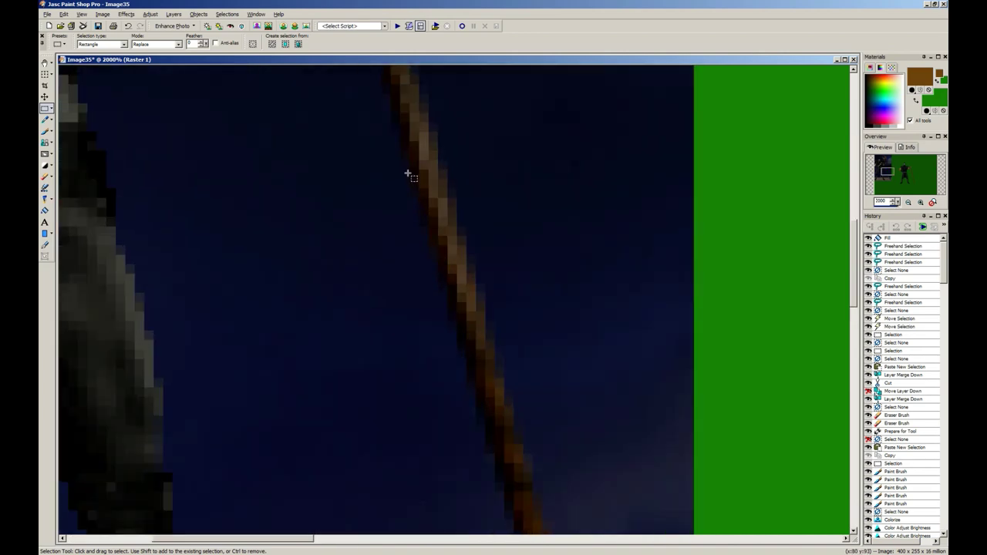
scroll(409, 174, down, 10)
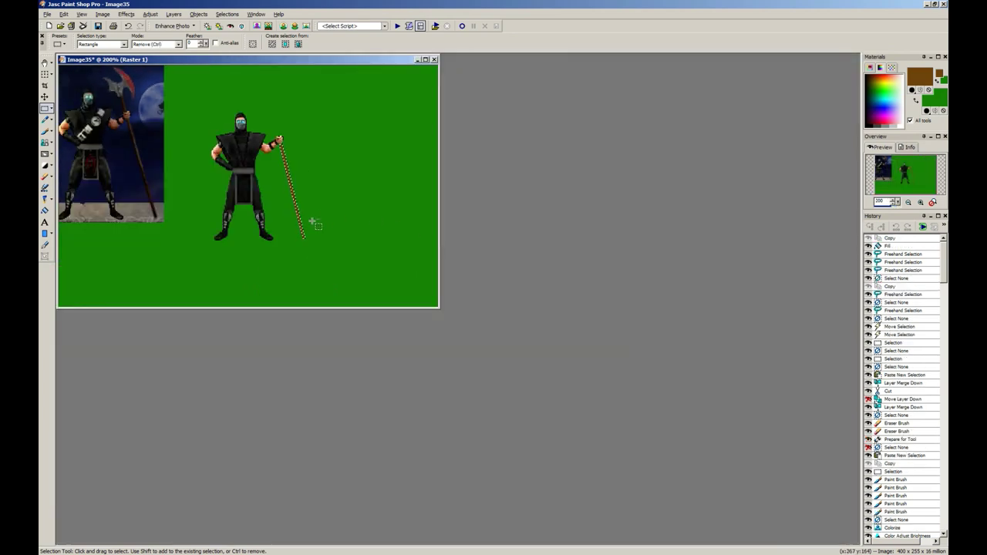
scroll(313, 223, up, 3)
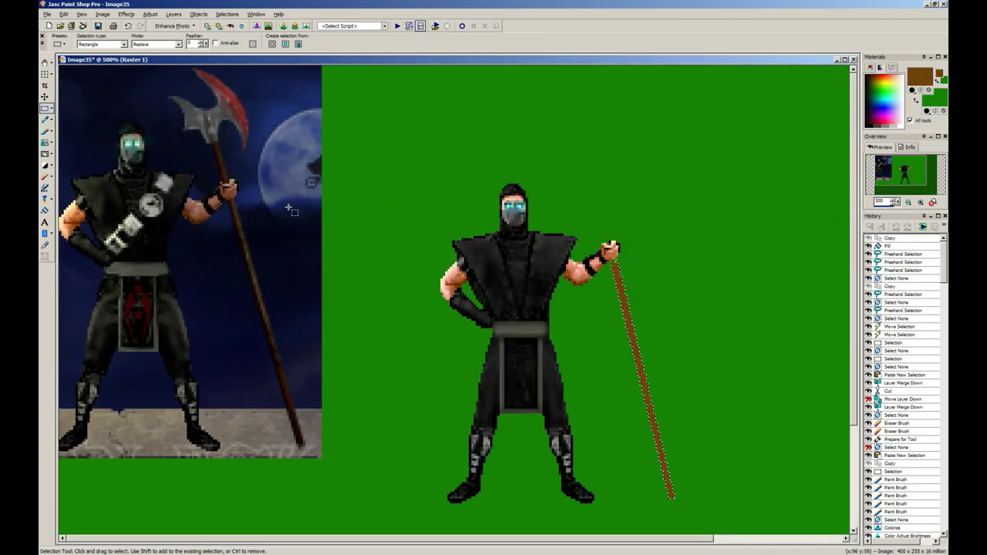
scroll(293, 202, down, 2)
scroll(293, 201, up, 5)
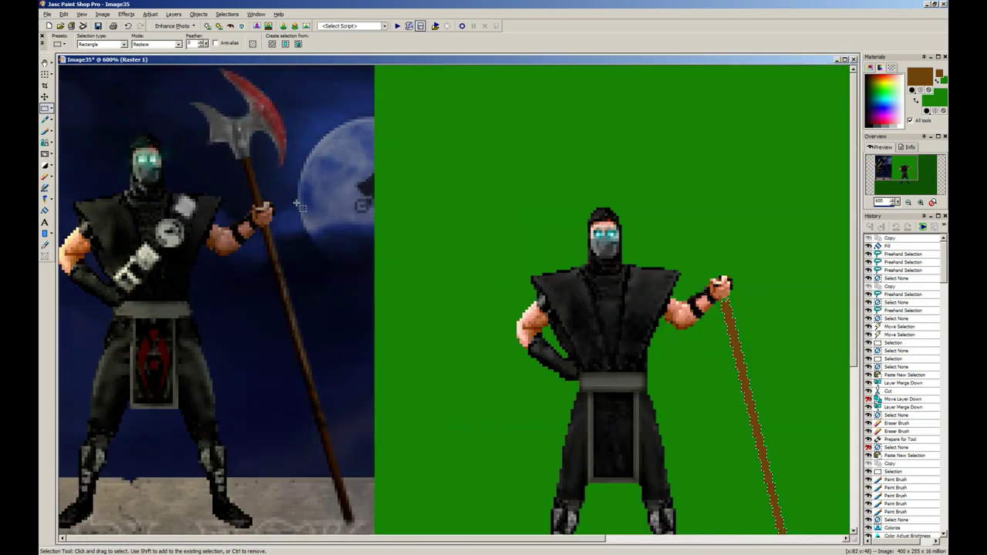
scroll(445, 409, down, 5)
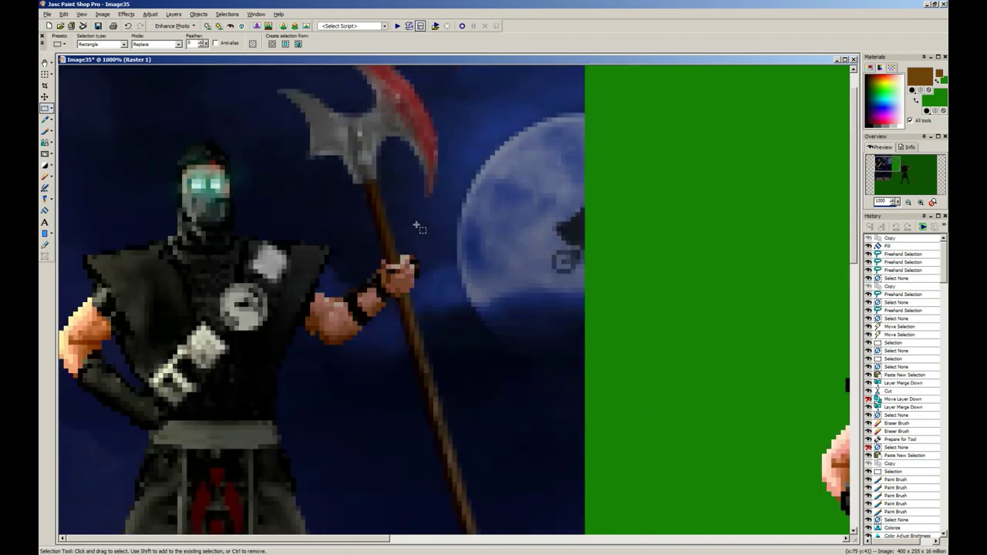
Step: Copy the brown staff into a new image, move that image aside, and return to the sprite image with nothing selected
key(ctrl+c)
key(ctrl+v)
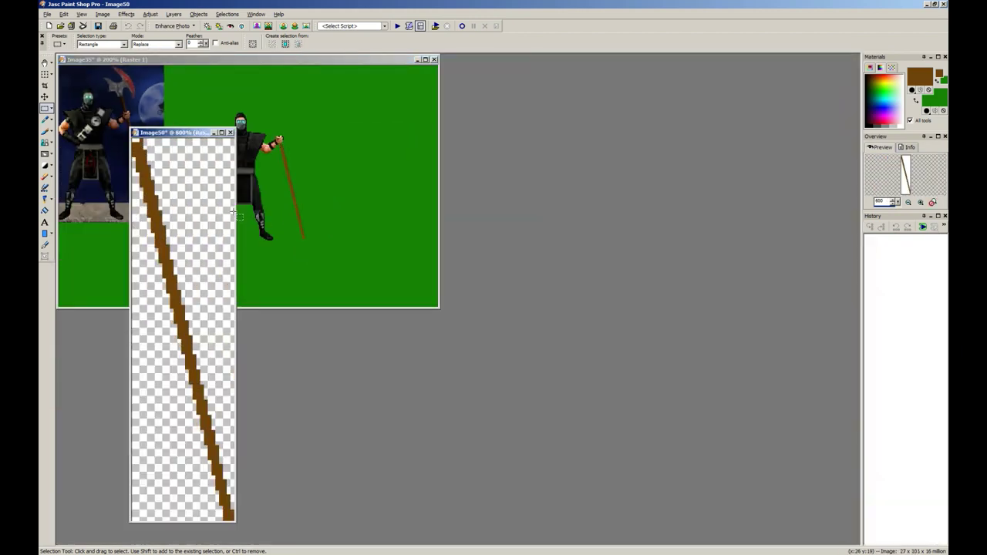
drag(169, 137, 481, 128)
click(370, 198)
scroll(436, 260, up, 2)
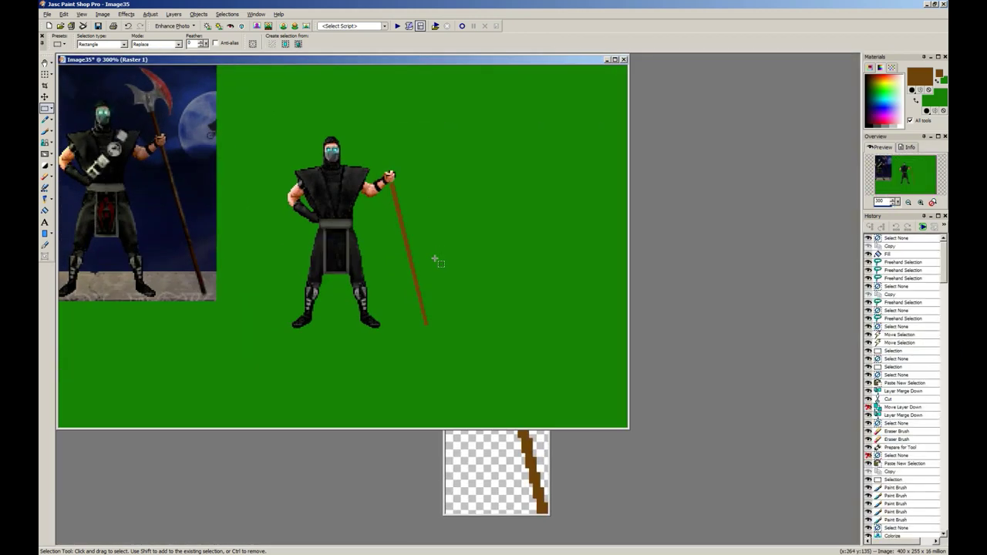
Step: Cut the short staff and paste it twice end to end beside the ninja as one longer diagonal staff, shifted slightly upward
key(ctrl+x)
key(ctrl+e)
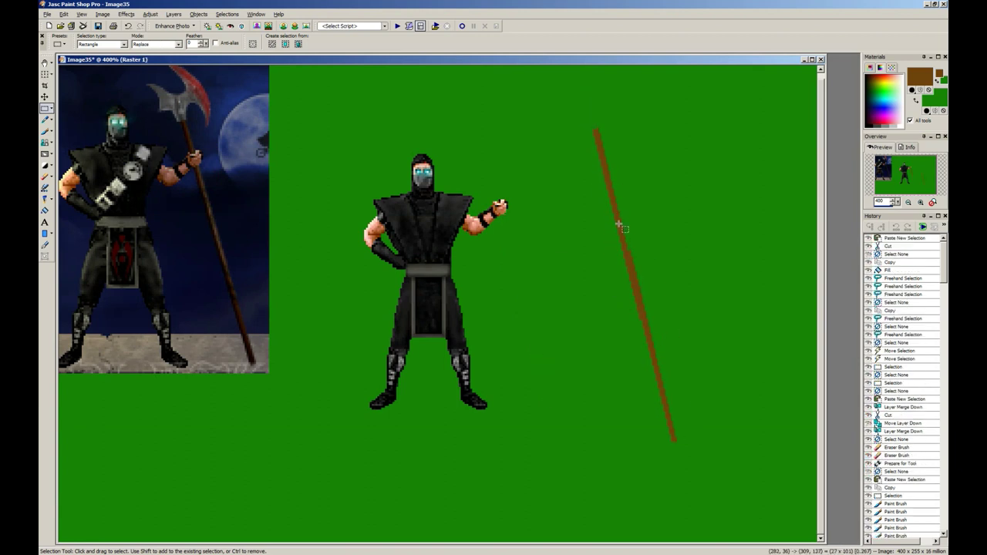
click(620, 224)
drag(569, 115, 729, 451)
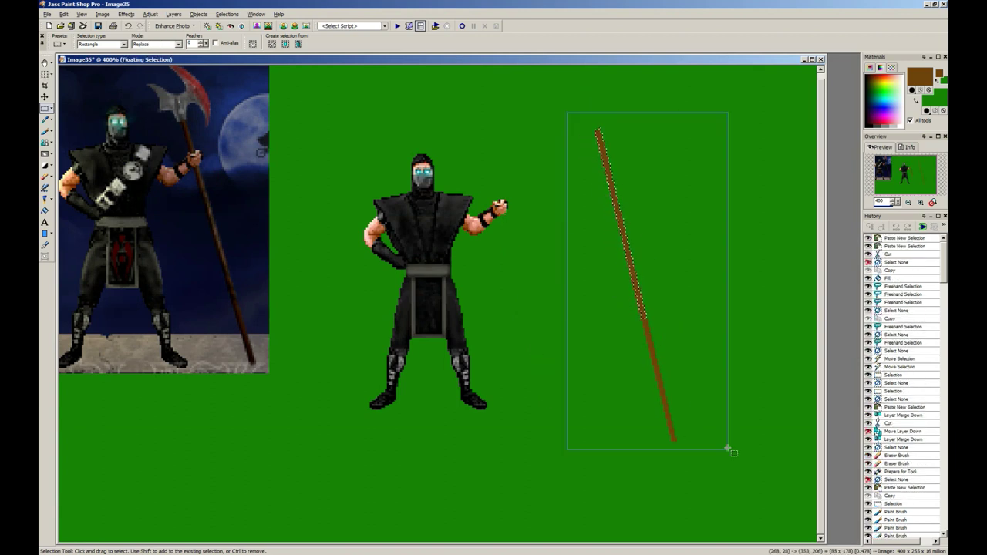
mouse_move(685, 406)
mouse_down()
mouse_move(584, 392)
mouse_move(560, 374)
mouse_move(687, 394)
mouse_up()
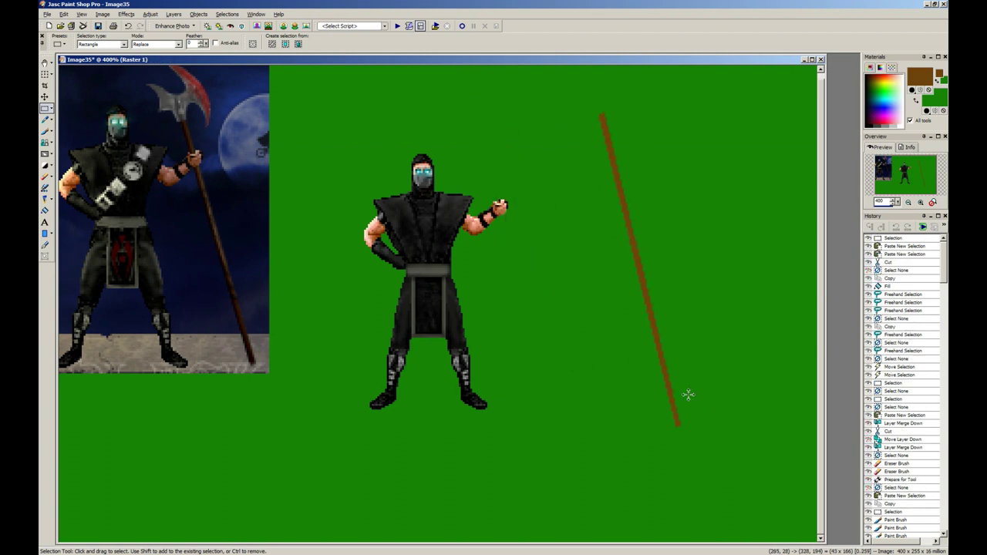
Step: Select the long staff without its lowest tip, cut it, and paste it back as a floating selection beside the ninja
drag(576, 96, 640, 137)
right_click(632, 139)
scroll(532, 148, down, 1)
drag(432, 90, 593, 332)
mouse_move(504, 222)
mouse_down()
mouse_move(271, 214)
mouse_move(209, 226)
mouse_move(509, 228)
mouse_up()
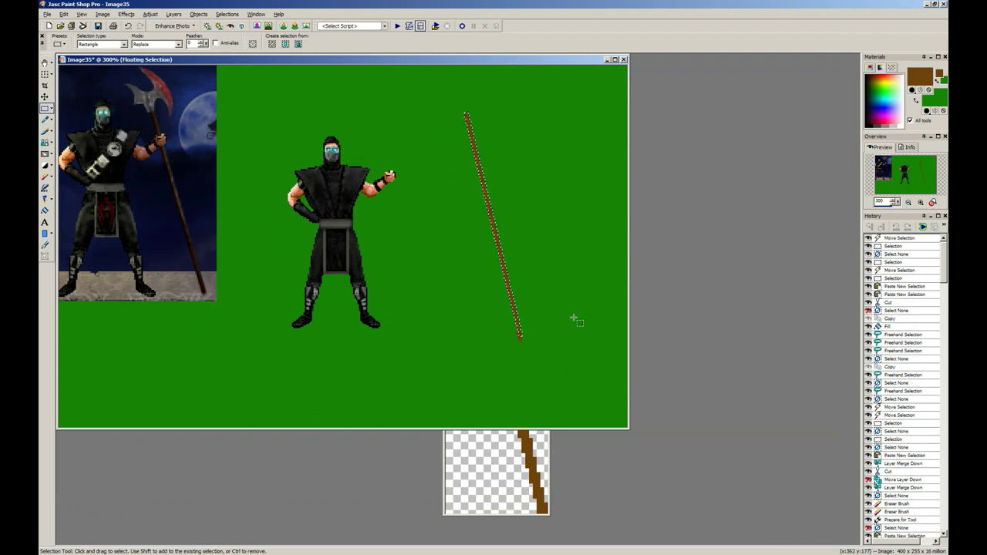
key(ctrl+x)
key(ctrl+e)
click(480, 208)
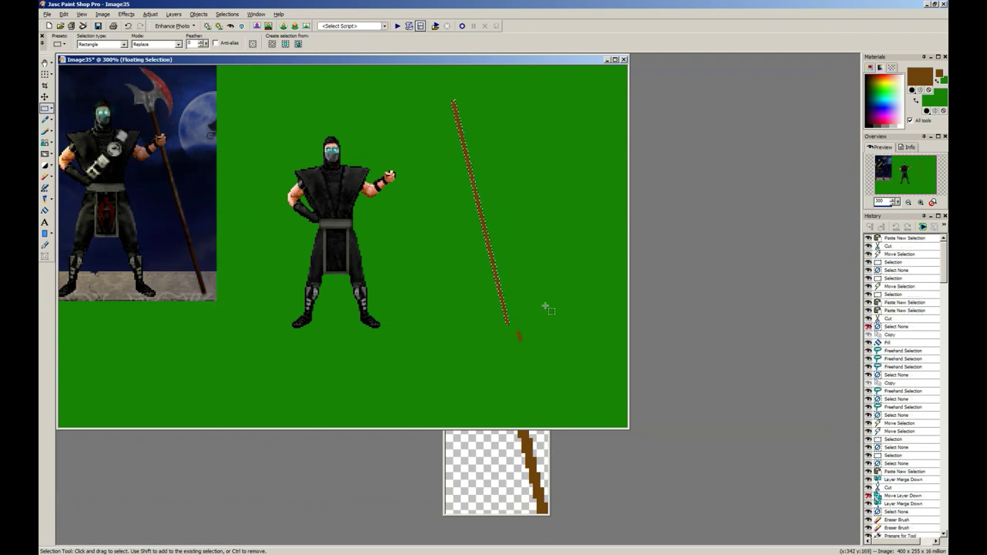
Step: Cut the lengthened staff from the sprite image and paste it as a new image
key(ctrl+x)
scroll(495, 197, down, 2)
key(ctrl+v)
click(545, 122)
click(545, 125)
key(n)
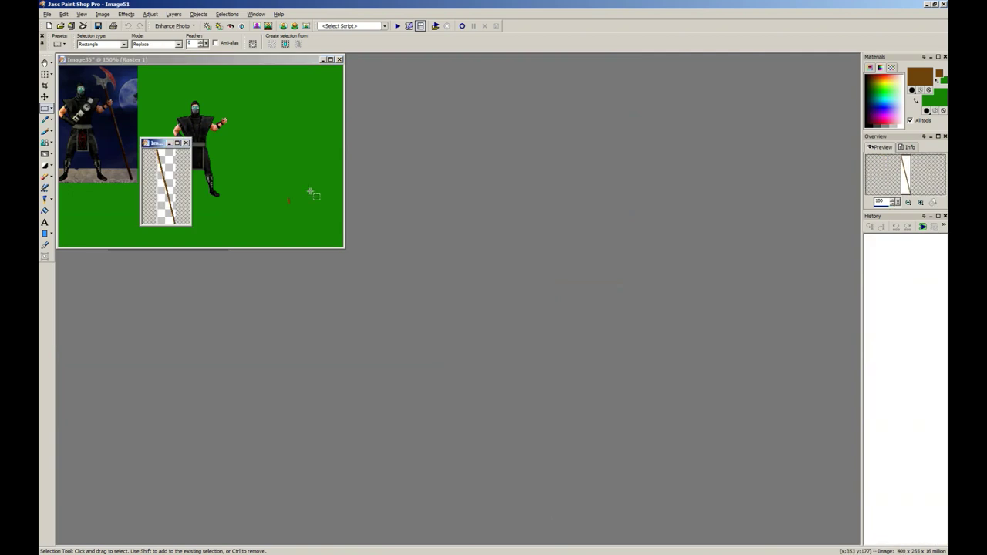
Step: Resize the new staff image to 400 percent with the aspect ratio locked
scroll(226, 205, up, 3)
key(shift+s)
click(540, 240)
click(540, 240)
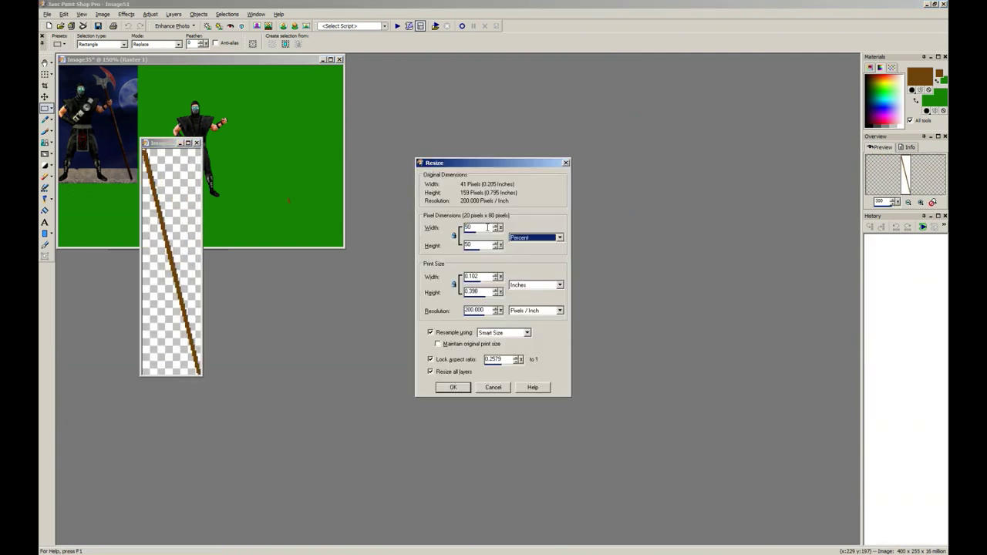
drag(488, 228, 393, 229)
text(400)
key(Return)
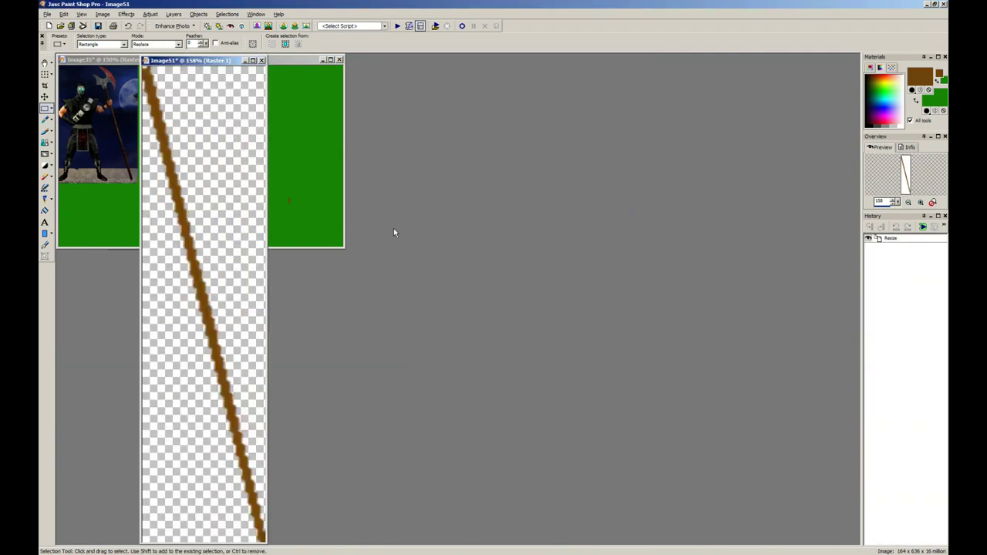
scroll(175, 155, up, 5)
scroll(185, 159, down, 1)
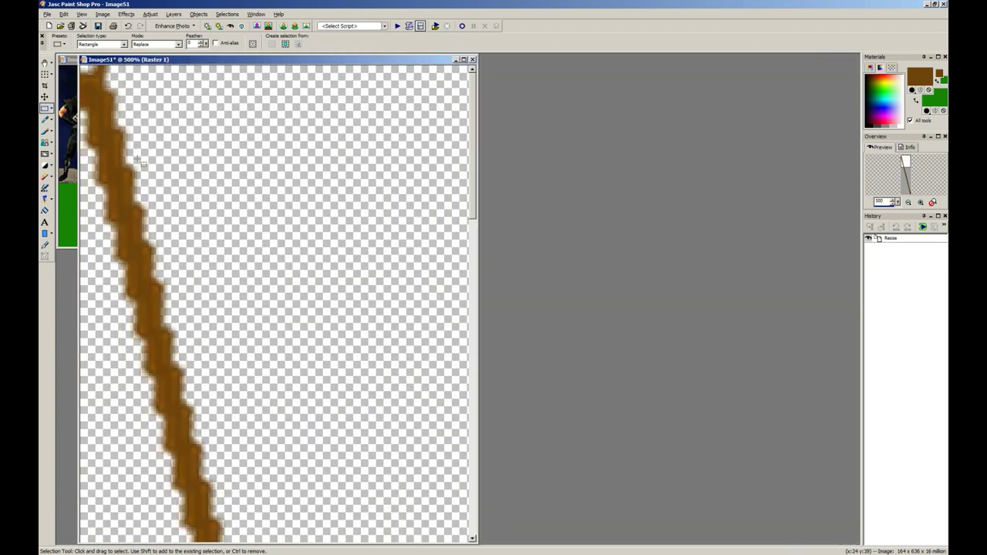
Step: Undo the last resize and enlarge the staff image to 400 percent using Pixel Resize resampling
key(ctrl+z)
scroll(108, 152, up, 3)
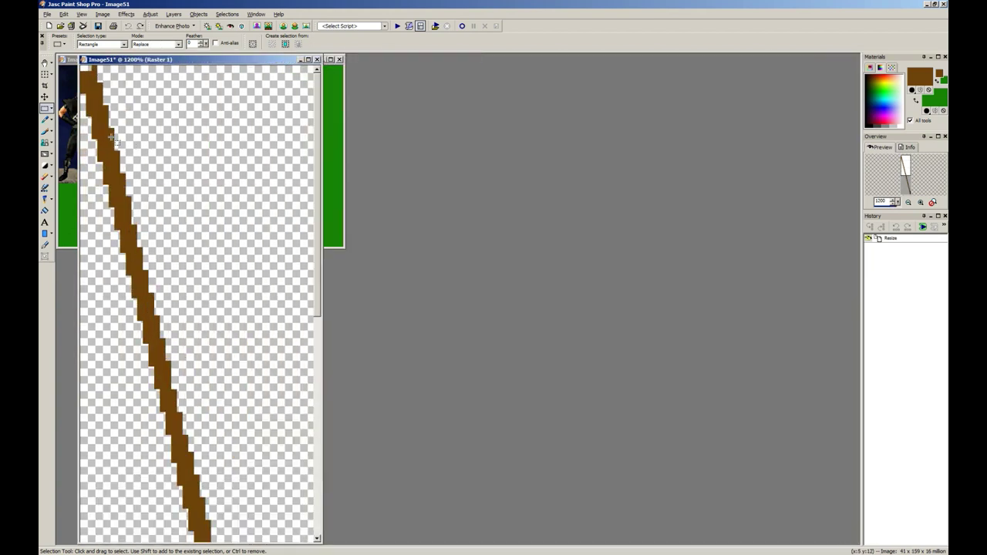
key(shift+s)
click(526, 332)
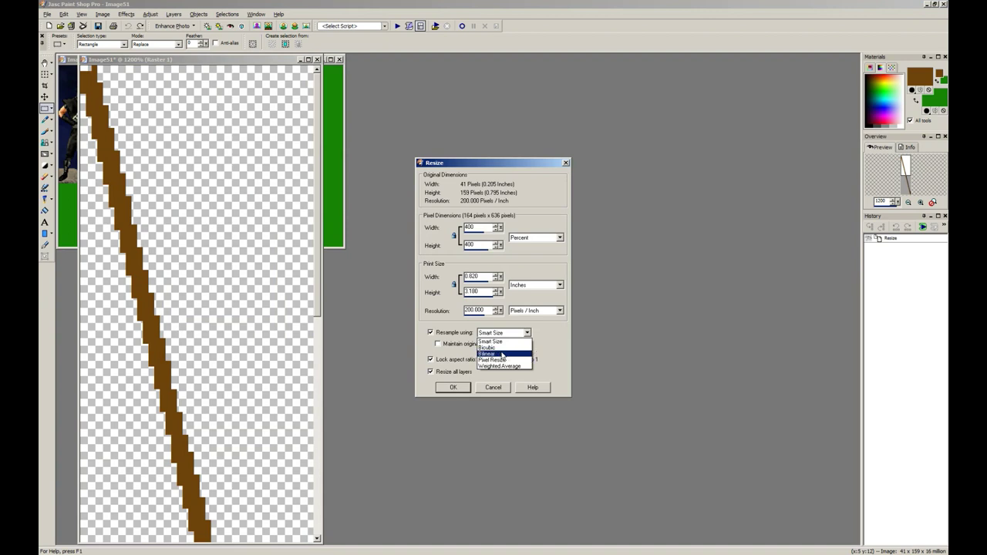
click(497, 359)
click(454, 387)
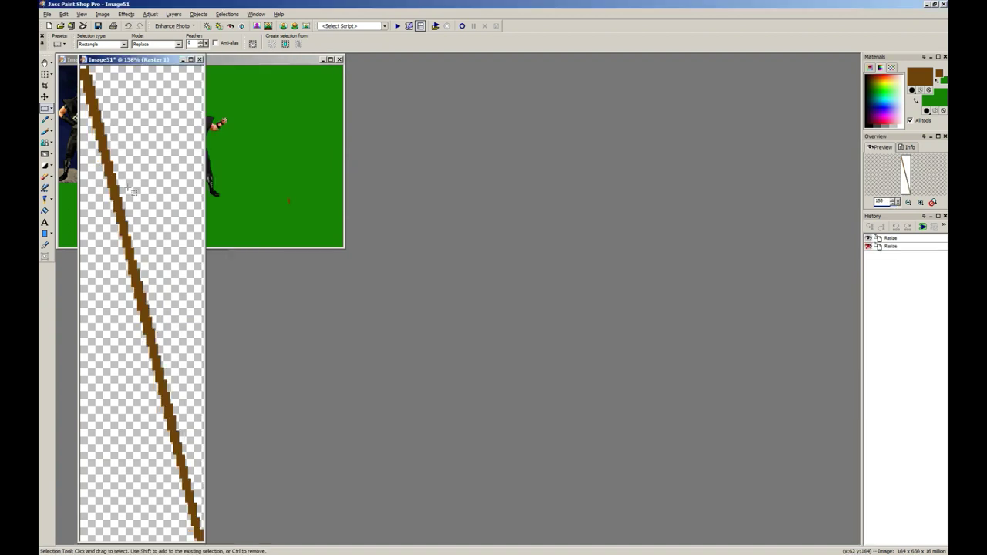
scroll(133, 192, up, 5)
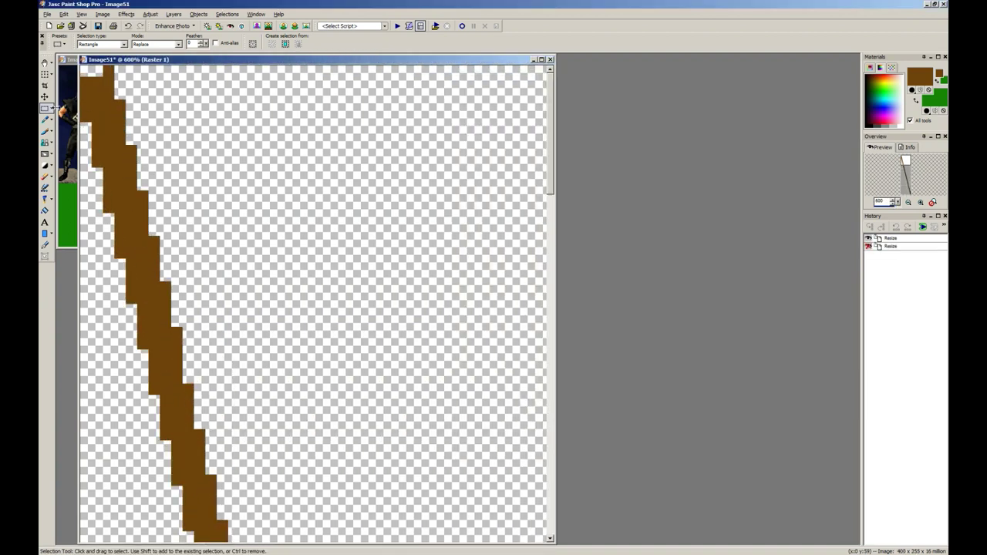
Step: Outline the whole enlarged staff with a point-to-point freehand selection running straight along its jagged edges
click(52, 109)
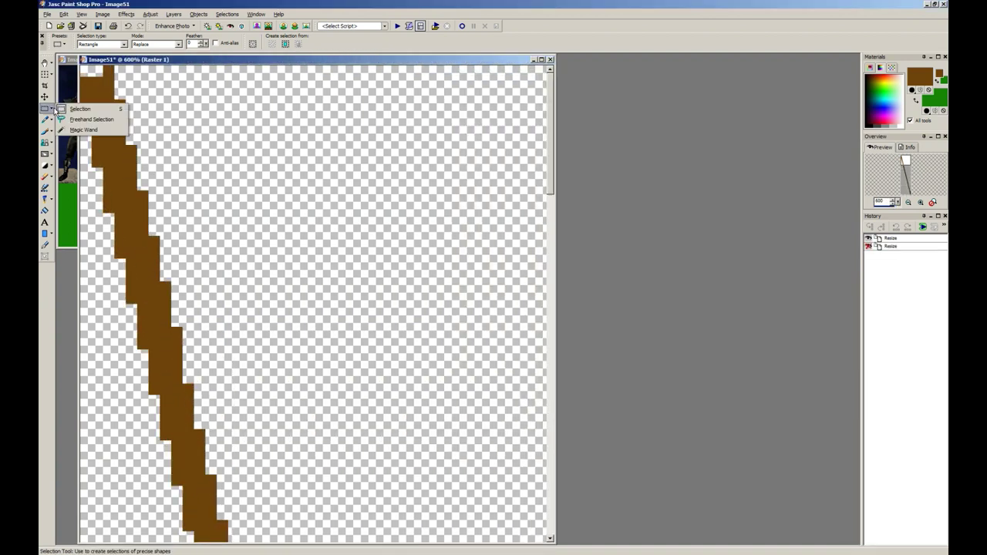
click(91, 119)
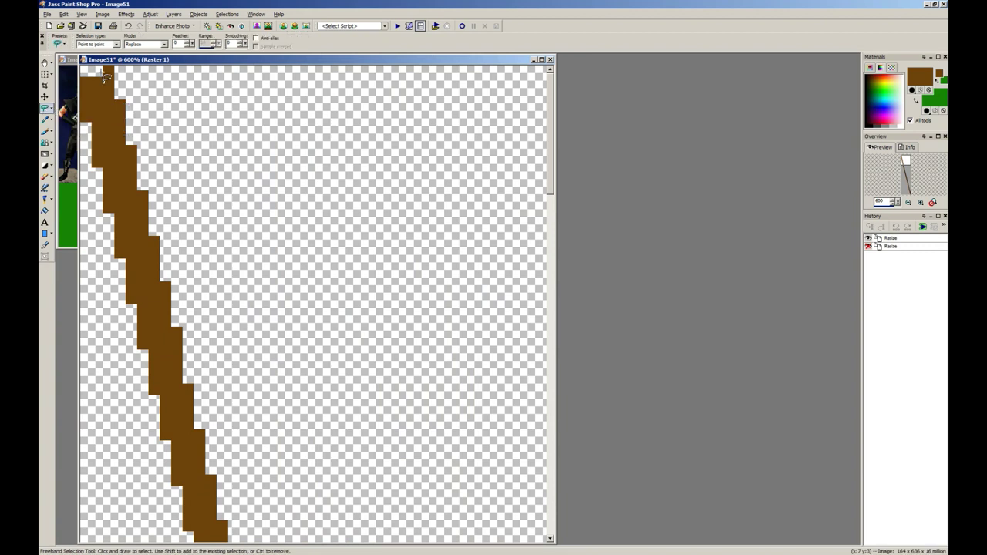
click(85, 128)
scroll(231, 270, down, 10)
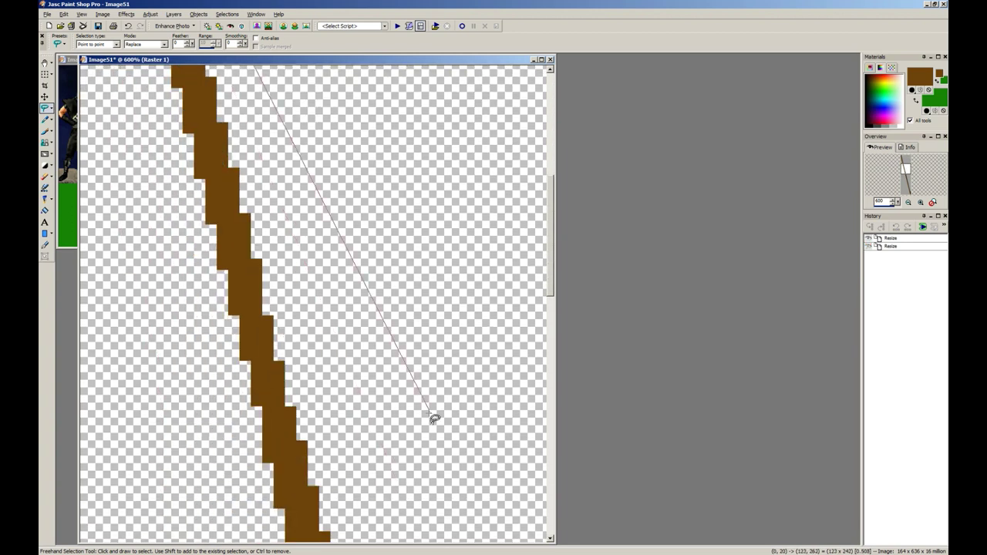
scroll(434, 417, down, 12)
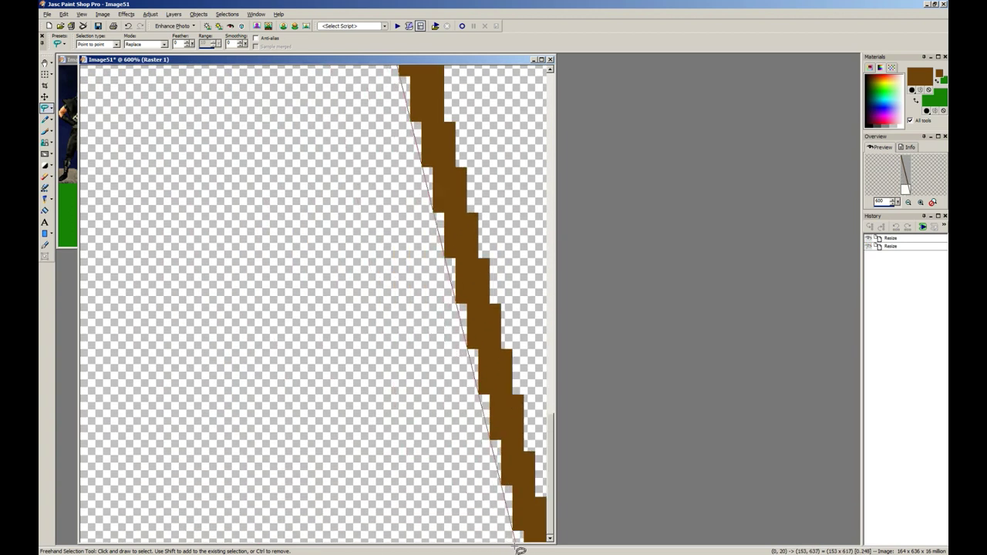
click(521, 551)
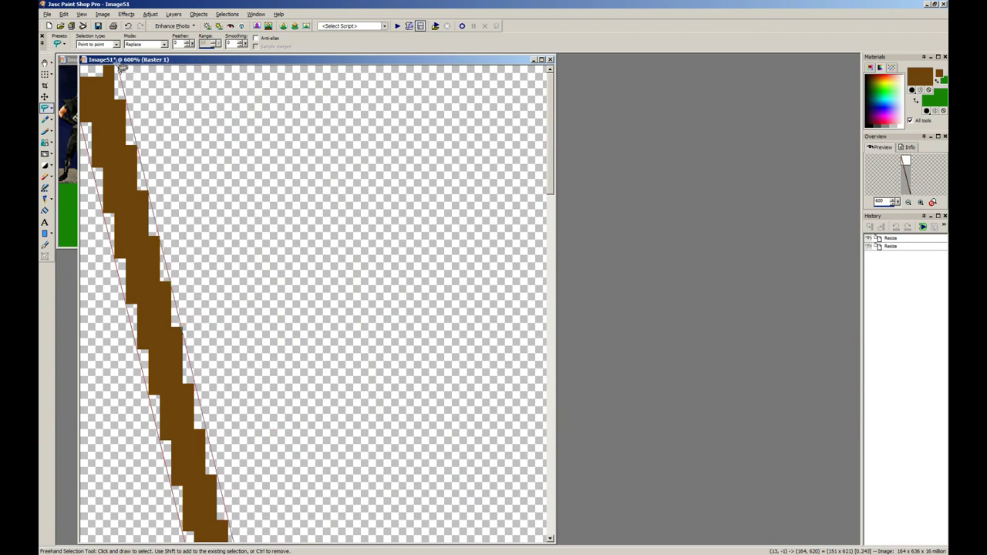
right_click(80, 64)
click(88, 62)
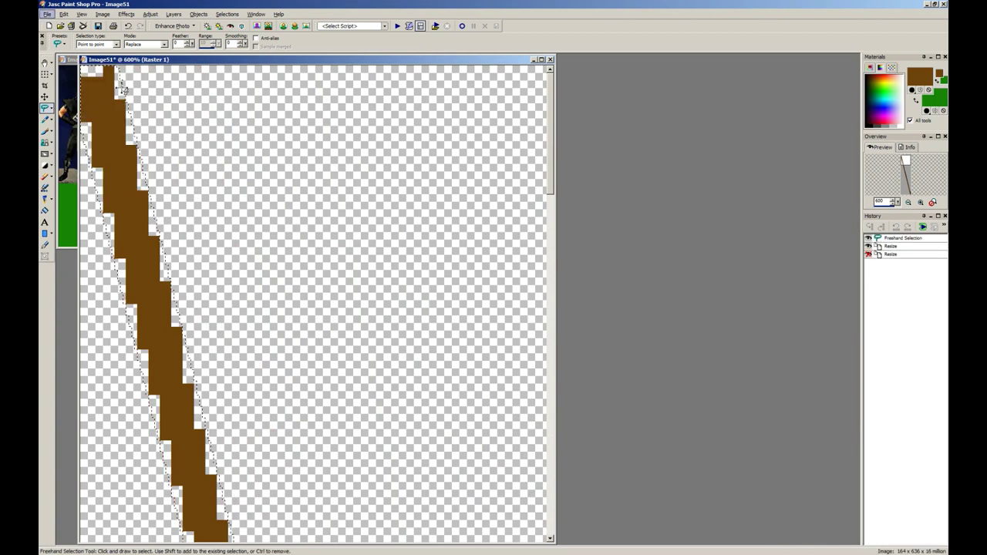
Step: Fill the selected staff outline with brown using a size 500 Paint Brush at 100 percent opacity, and clear the selection
scroll(154, 209, down, 2)
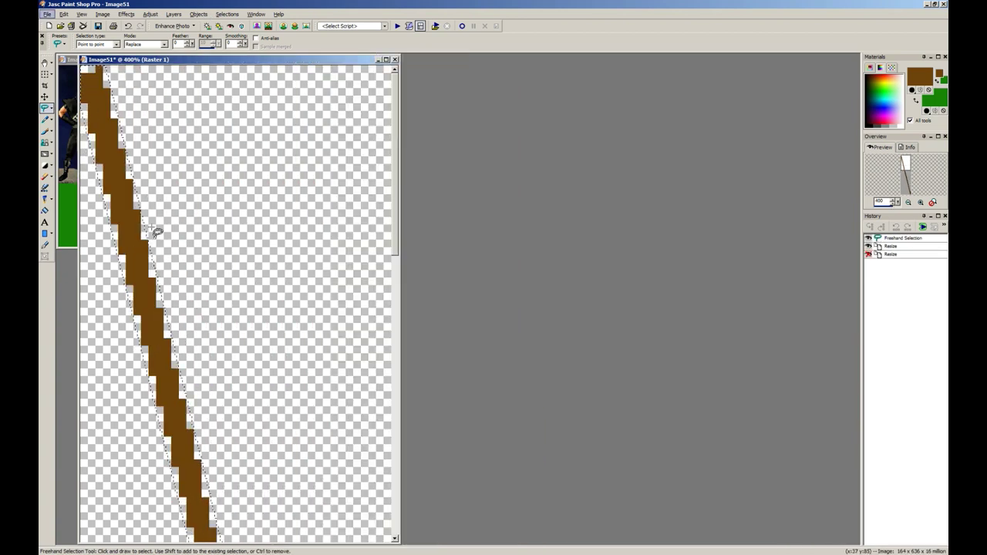
key(b)
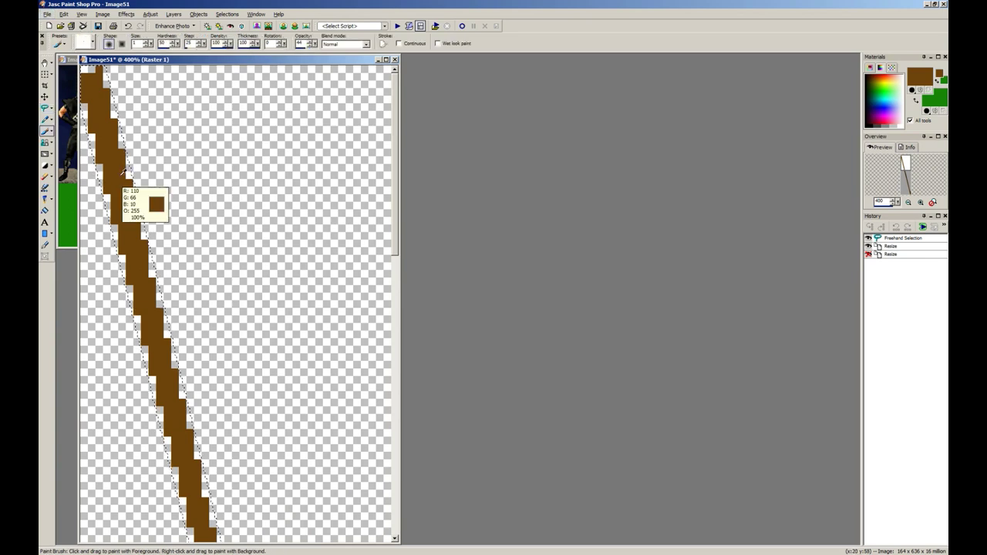
drag(138, 48, 171, 58)
drag(307, 47, 310, 52)
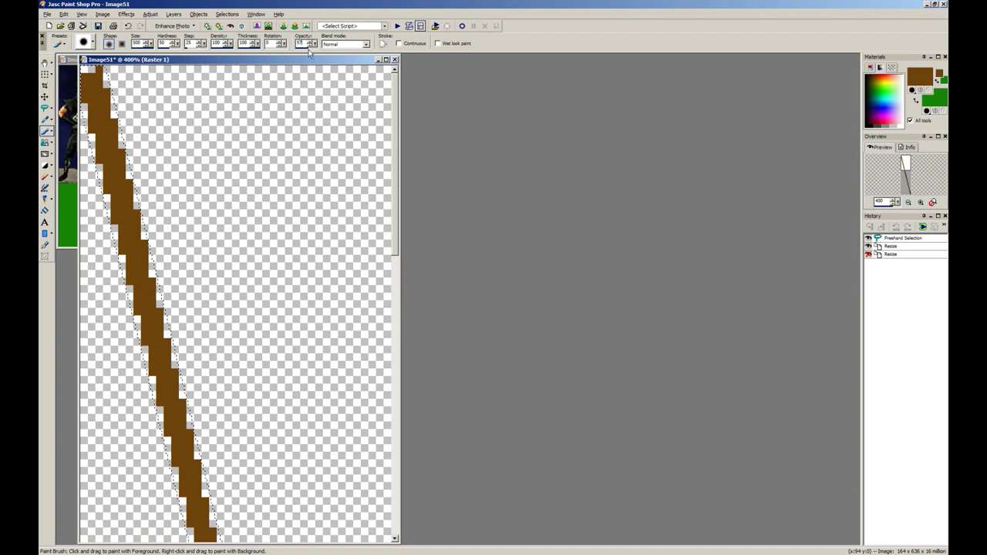
drag(241, 62, 279, 71)
scroll(280, 73, down, 4)
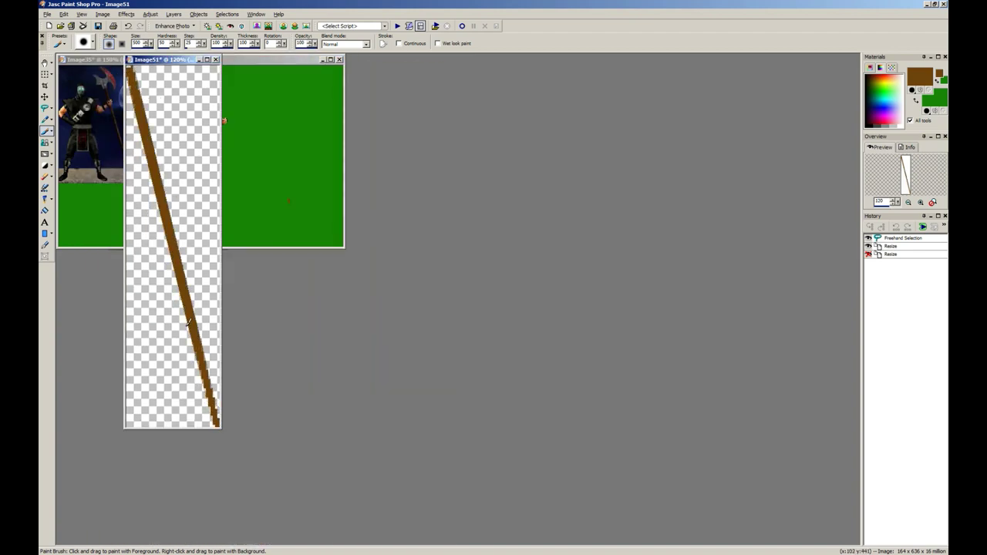
click(217, 335)
scroll(227, 337, up, 6)
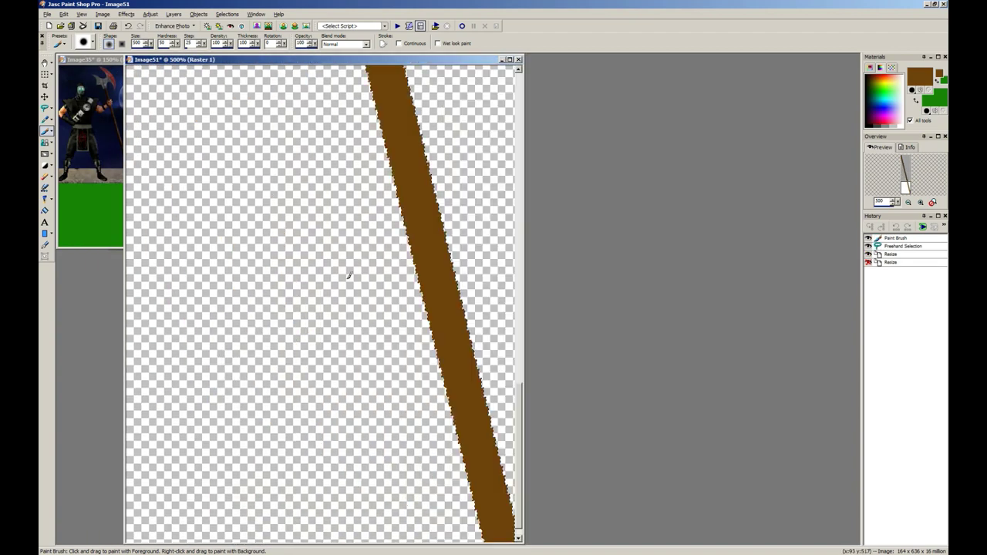
scroll(451, 201, down, 6)
key(ctrl+d)
key(s)
scroll(104, 68, up, 1)
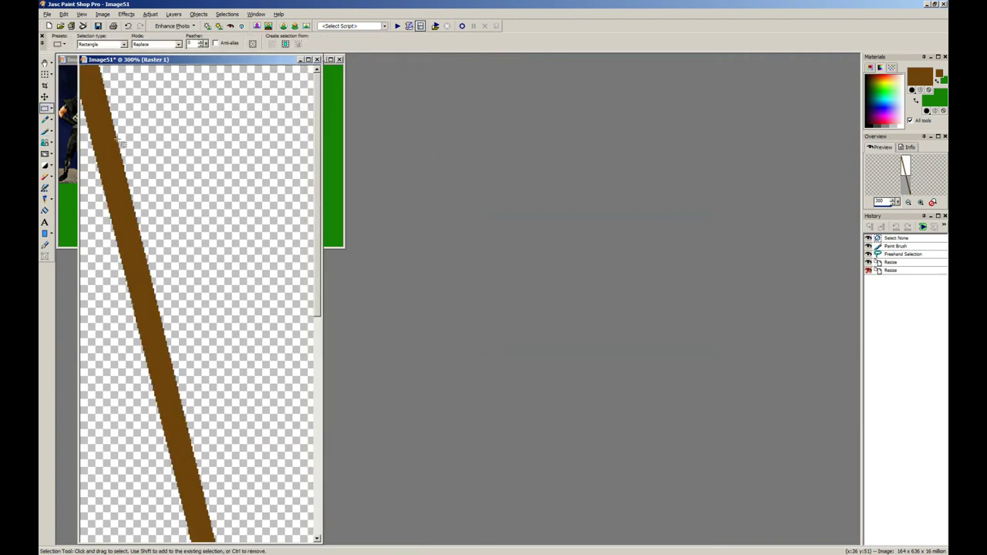
Step: Try reducing the smoothed staff image to 25 percent with Pixel Resize resampling
scroll(103, 68, down, 5)
drag(103, 60, 314, 110)
key(shift+s)
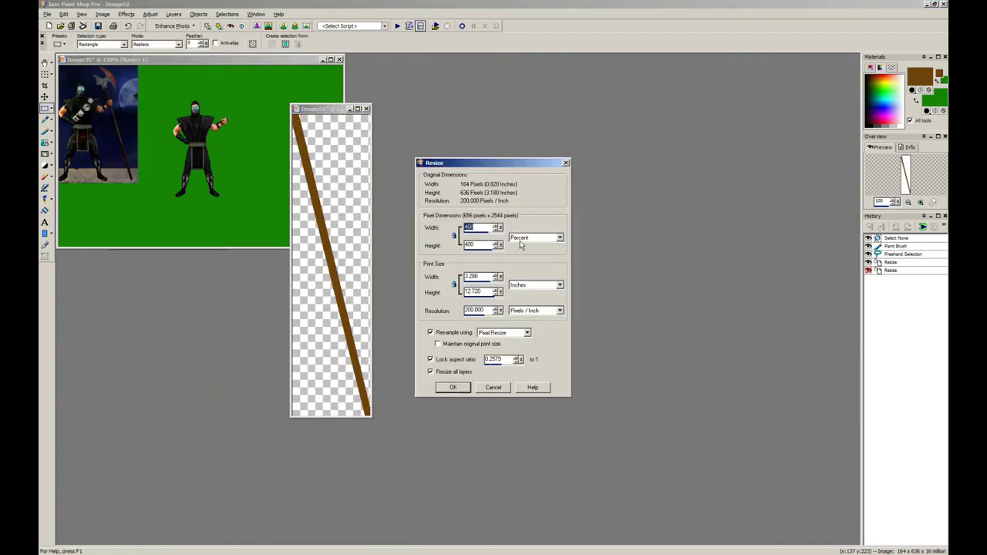
click(522, 239)
click(520, 240)
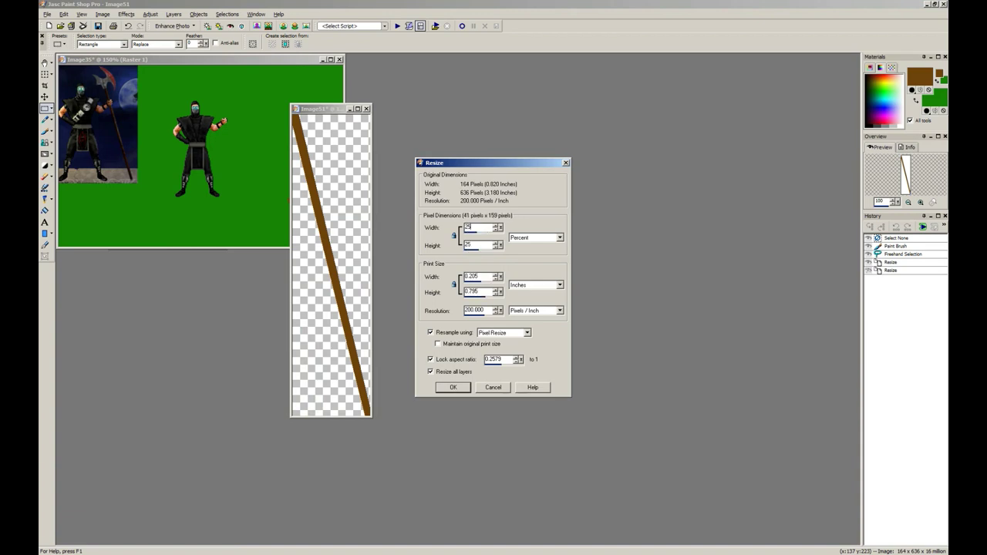
key(Return)
scroll(392, 224, up, 4)
Step: Copy the reduced staff and paste it as a floating selection over the ninja's raised hand
key(ctrl+c)
click(238, 195)
scroll(237, 195, up, 2)
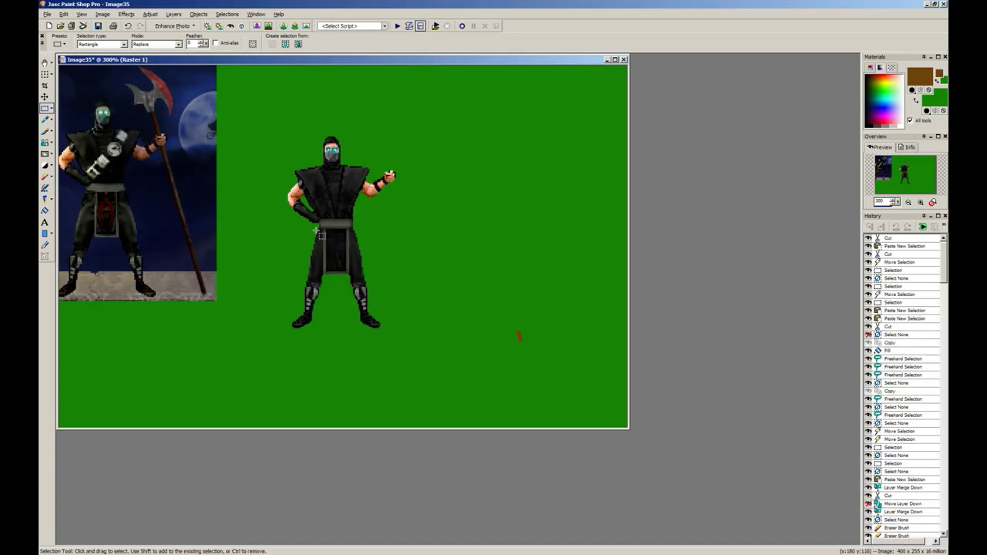
key(ctrl+e)
click(399, 229)
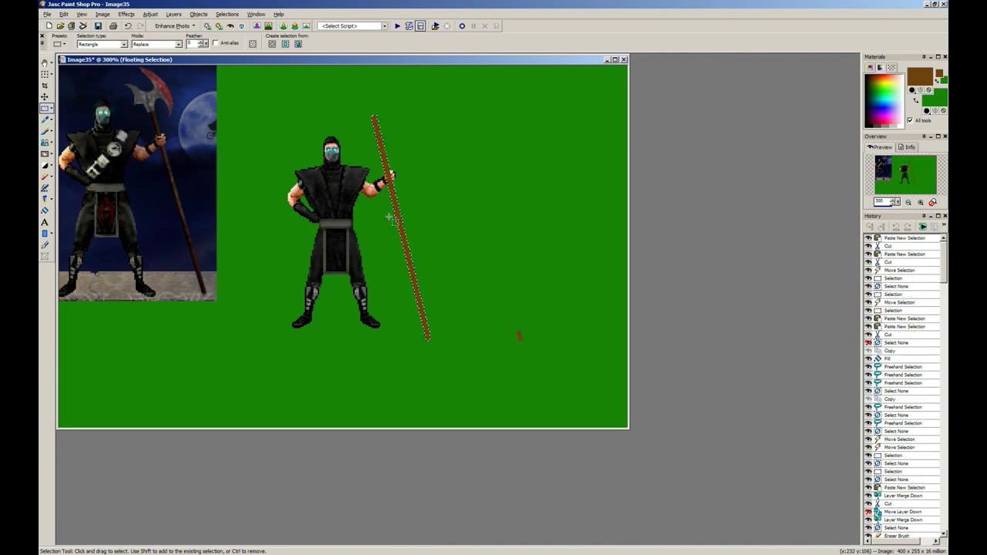
Step: Undo the staff paste in the sprite image and the 25 percent reduction of the staff image
key(ctrl+z)
scroll(390, 217, down, 2)
click(365, 202)
key(ctrl+z)
Step: Resize the staff image to 25 percent using Smart Size resampling and apply Sharpen to it
key(shift+s)
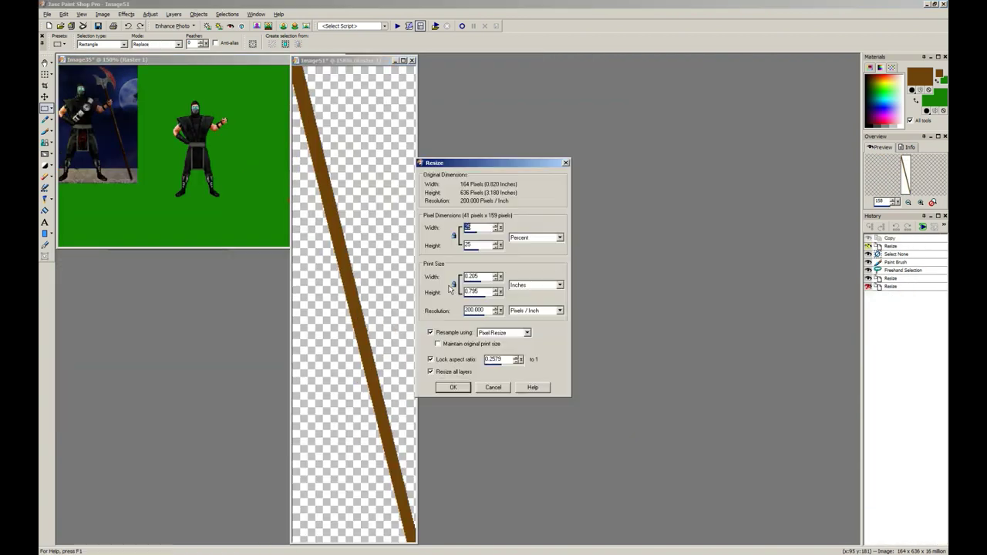
click(491, 332)
click(493, 340)
key(Return)
scroll(364, 206, up, 4)
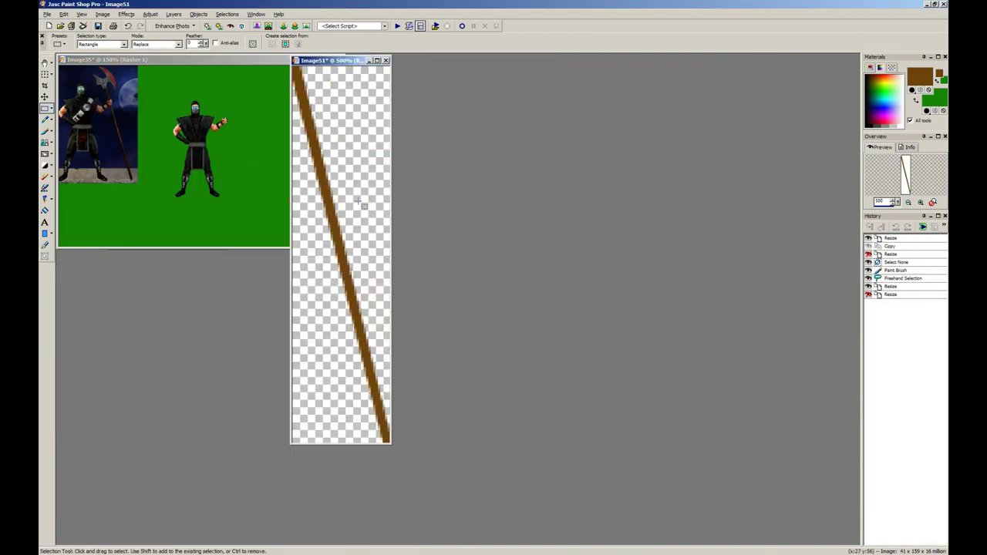
click(149, 14)
mouse_move(172, 144)
click(283, 144)
Step: Copy the sharpened staff and paste it into the sprite image as a new selection beside the ninja
scroll(324, 146, up, 3)
key(ctrl+c)
click(257, 163)
scroll(257, 163, up, 4)
key(ctrl+e)
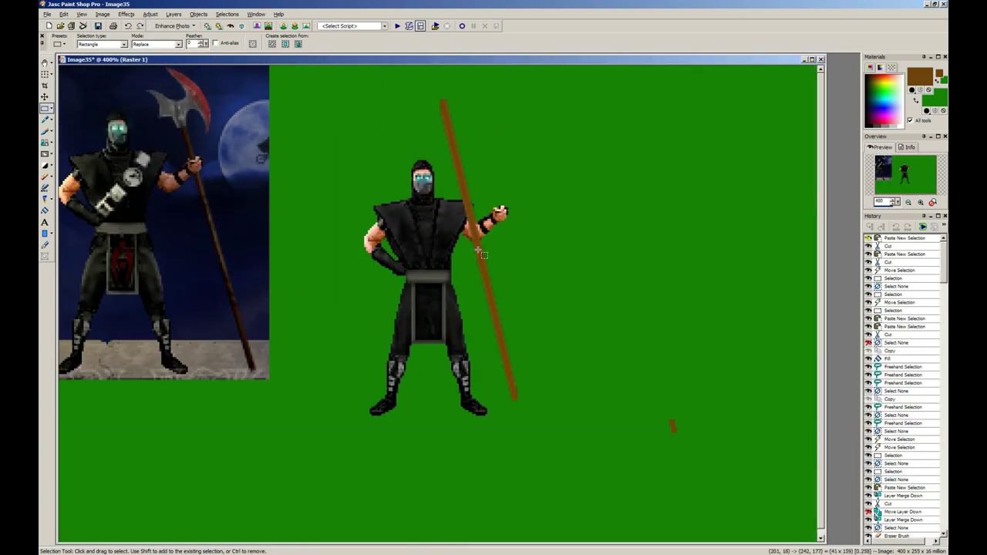
click(516, 275)
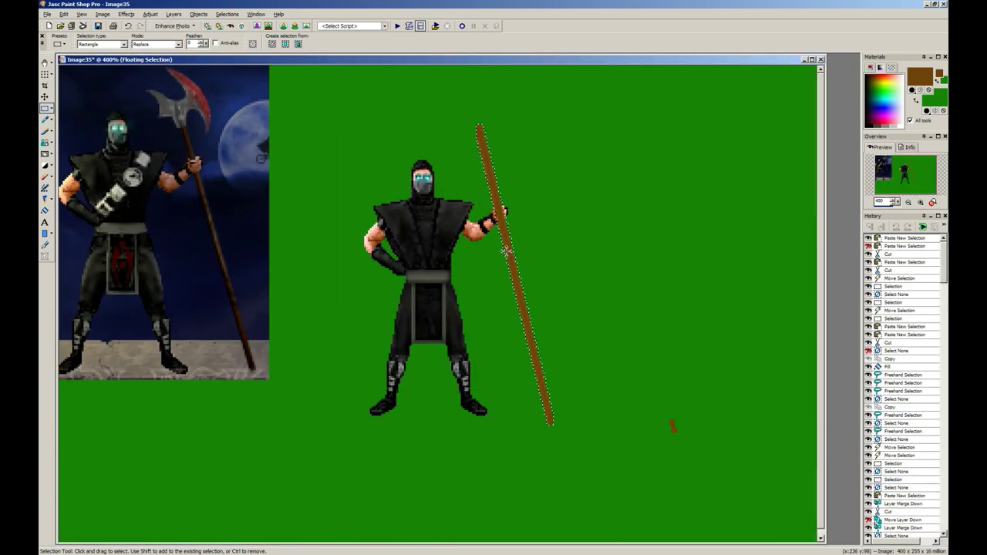
scroll(485, 185, down, 3)
Step: Undo the sharpening and the 25 percent reduction in the staff image, and switch to the Magic Wand
click(418, 202)
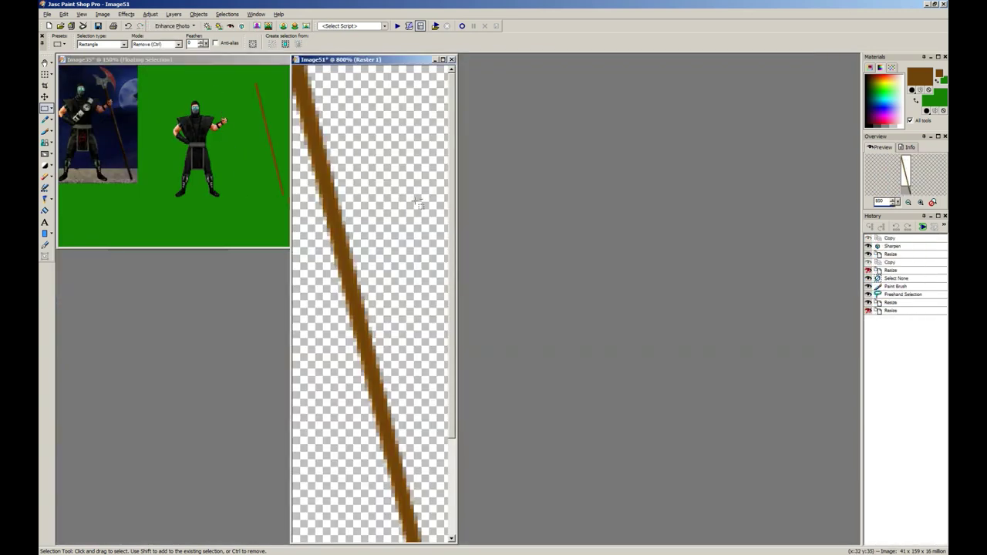
click(358, 147)
scroll(354, 171, down, 4)
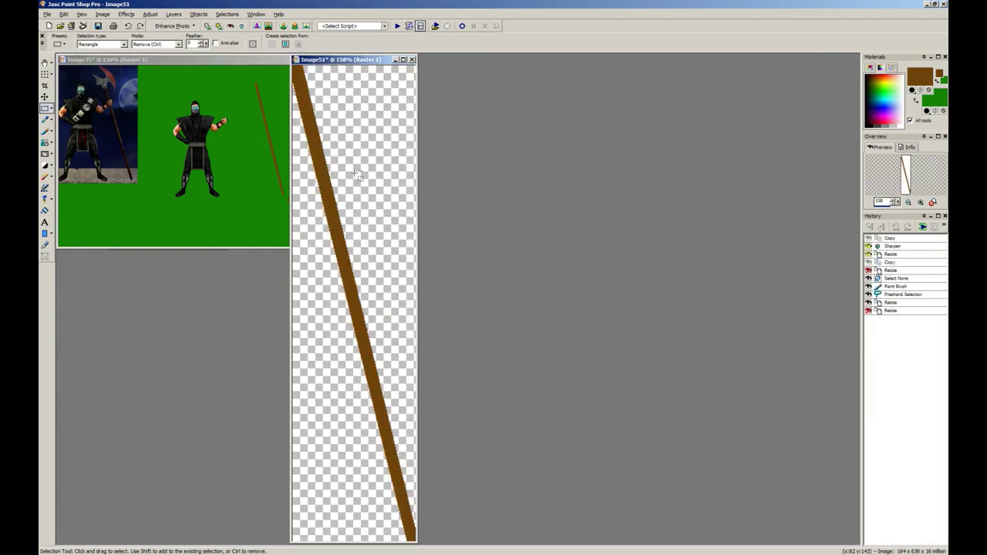
click(52, 109)
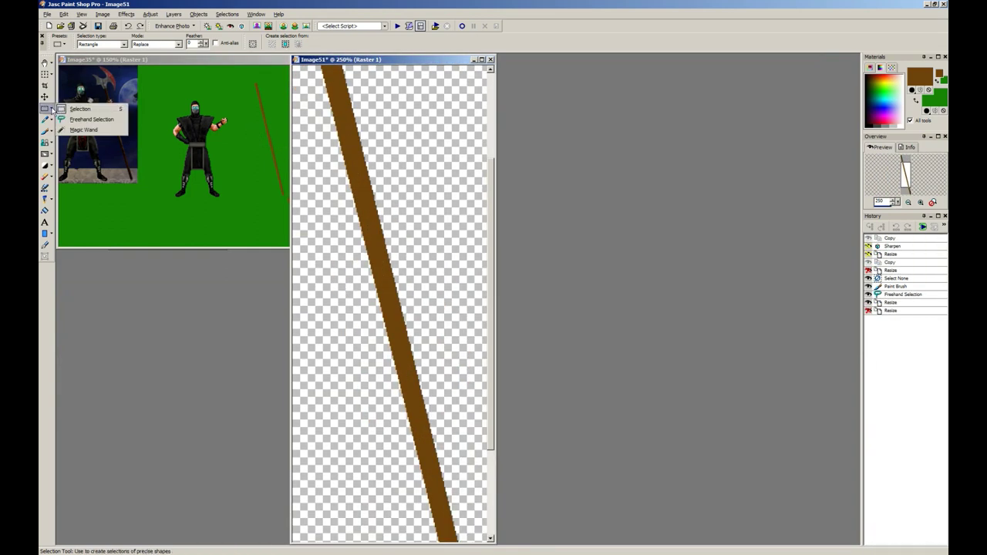
click(83, 129)
Step: Try reducing the staff image to 25 percent using Weighted Average resampling
key(shift+s)
click(512, 332)
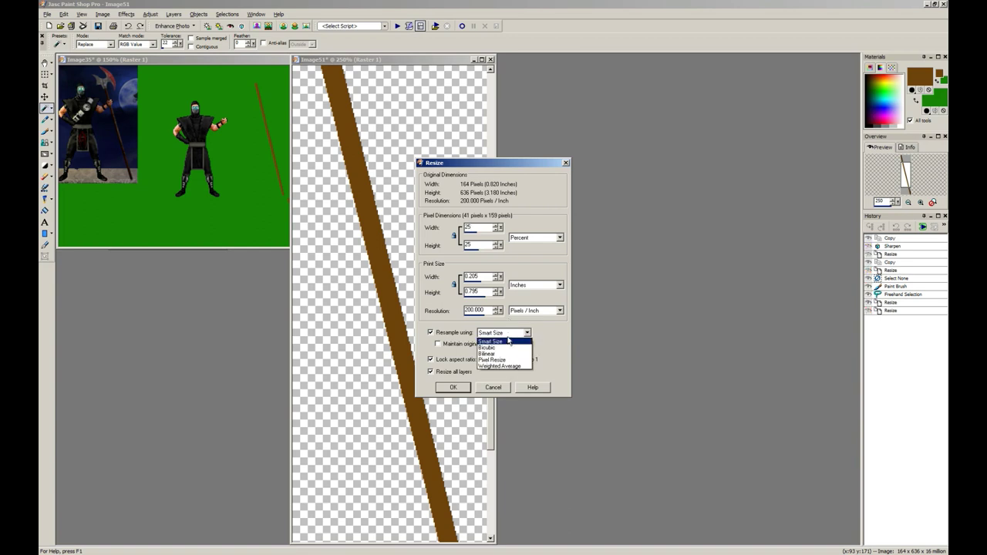
click(497, 367)
click(453, 387)
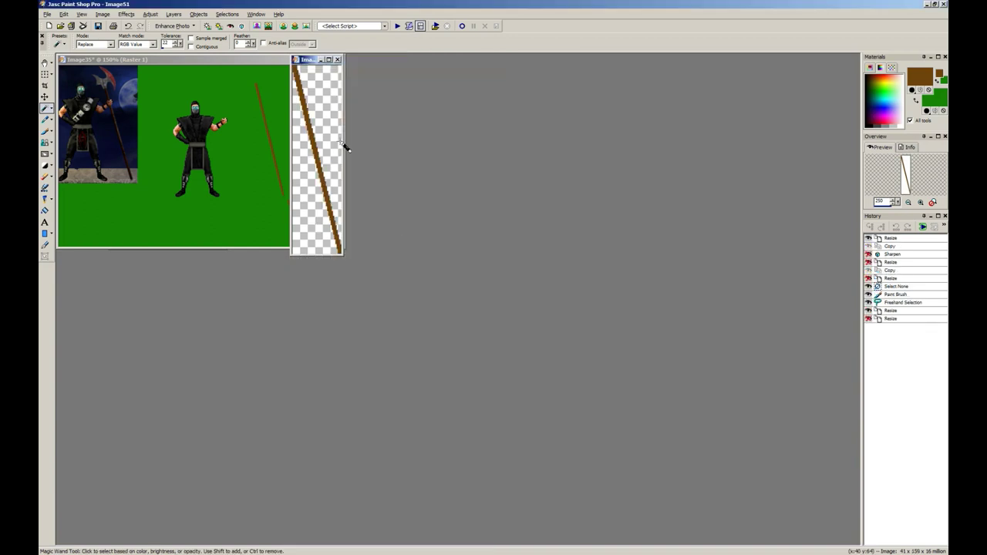
scroll(341, 147, up, 5)
scroll(334, 150, up, 1)
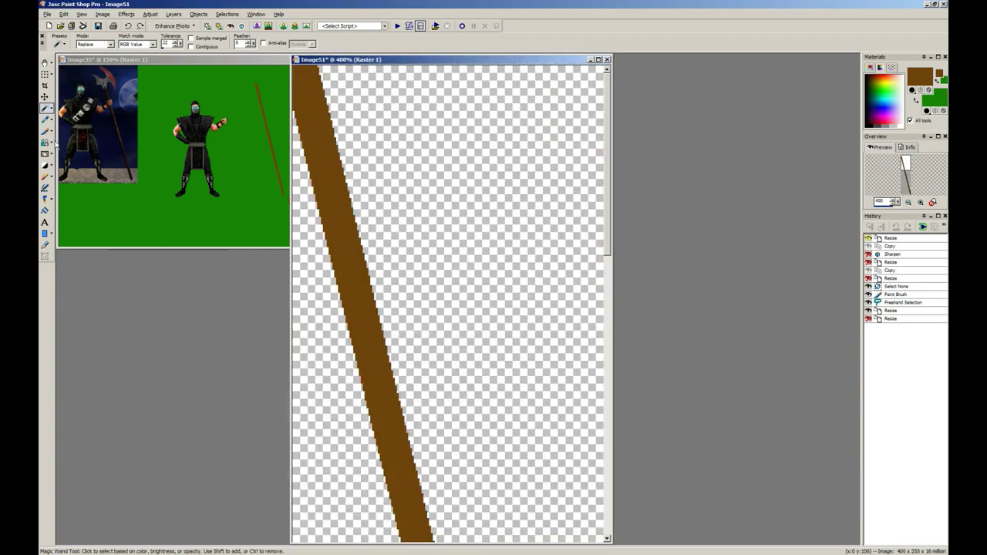
Step: Compare the pasted staff in the sprite image with the weapon handle of the reference character
click(123, 160)
scroll(199, 214, up, 5)
scroll(236, 185, down, 4)
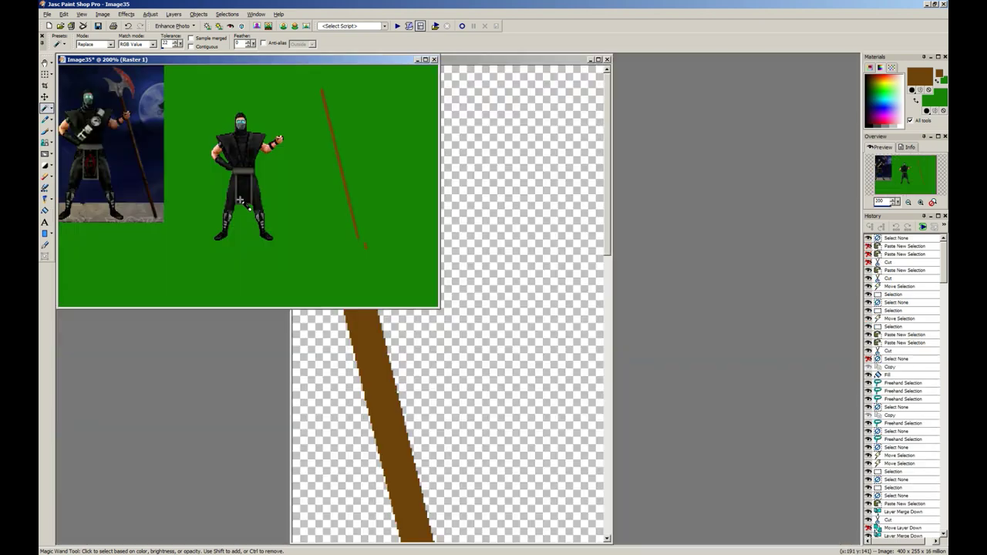
scroll(251, 205, up, 3)
scroll(244, 219, down, 4)
scroll(150, 135, up, 4)
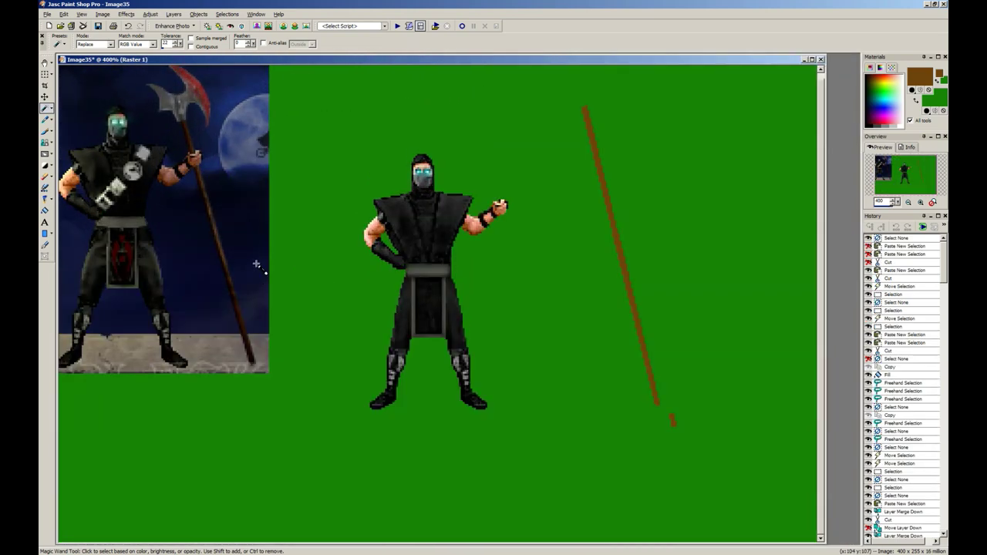
scroll(342, 330, down, 5)
Step: Select the whole brown staff in the enlarged staff image with the Magic Wand
click(443, 265)
scroll(327, 155, down, 3)
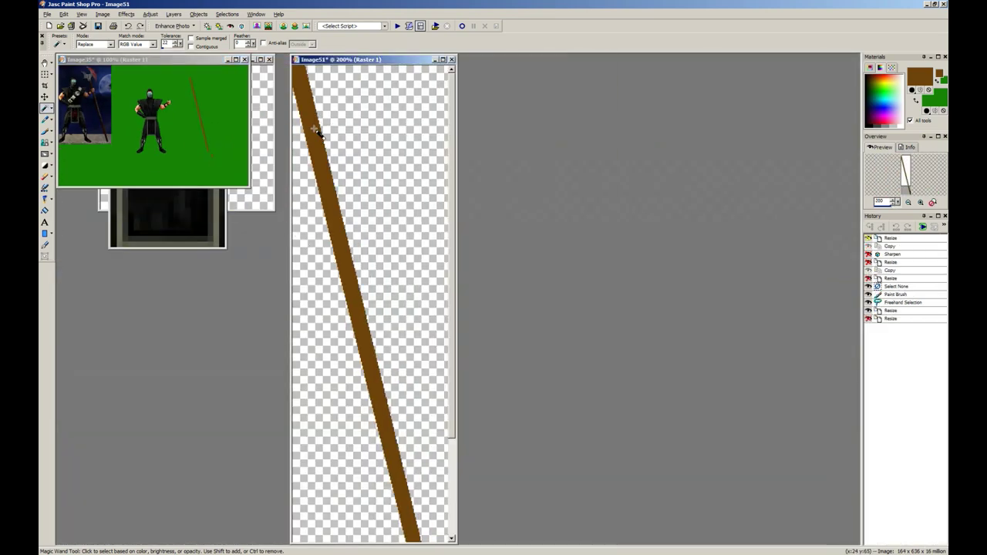
scroll(327, 177, up, 3)
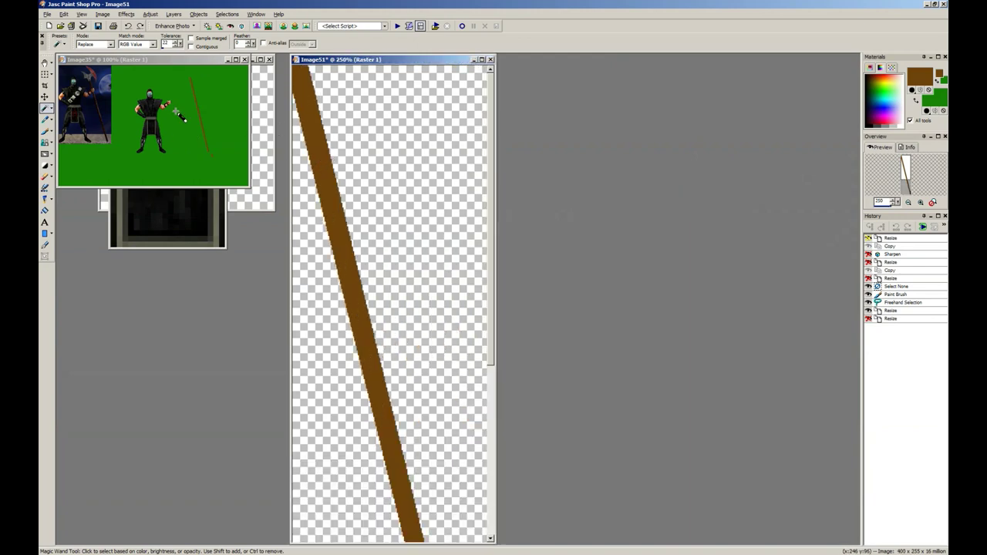
click(314, 121)
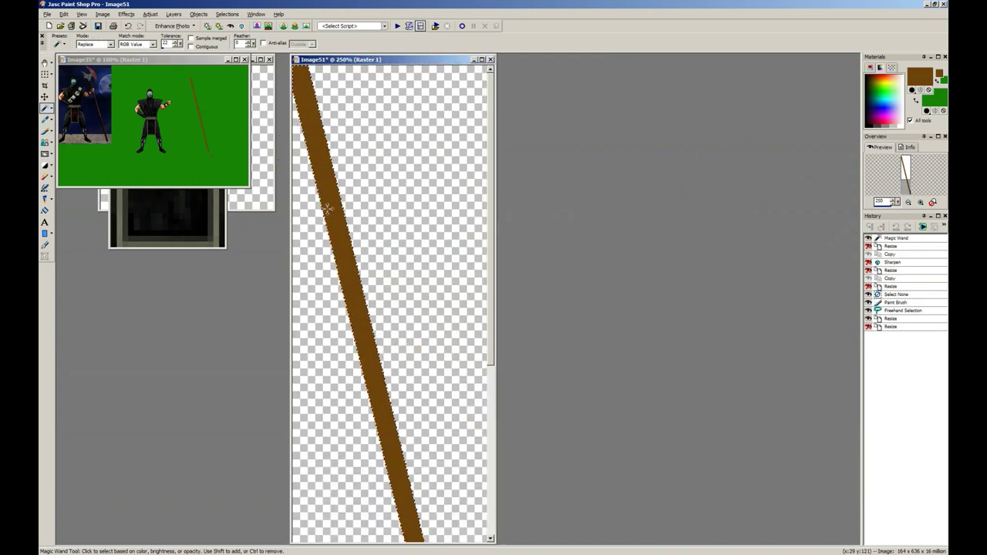
Step: Sample the dark brown of the reference character's weapon handle and flood fill the selected staff with it
click(116, 128)
scroll(331, 298, up, 6)
key(f)
scroll(365, 305, up, 2)
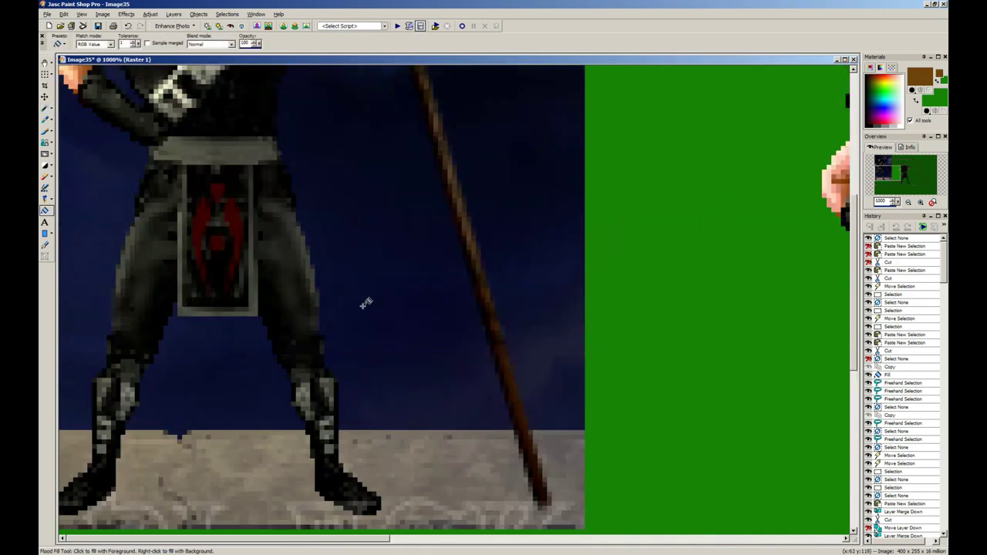
ctrl+click(509, 377)
scroll(385, 210, down, 8)
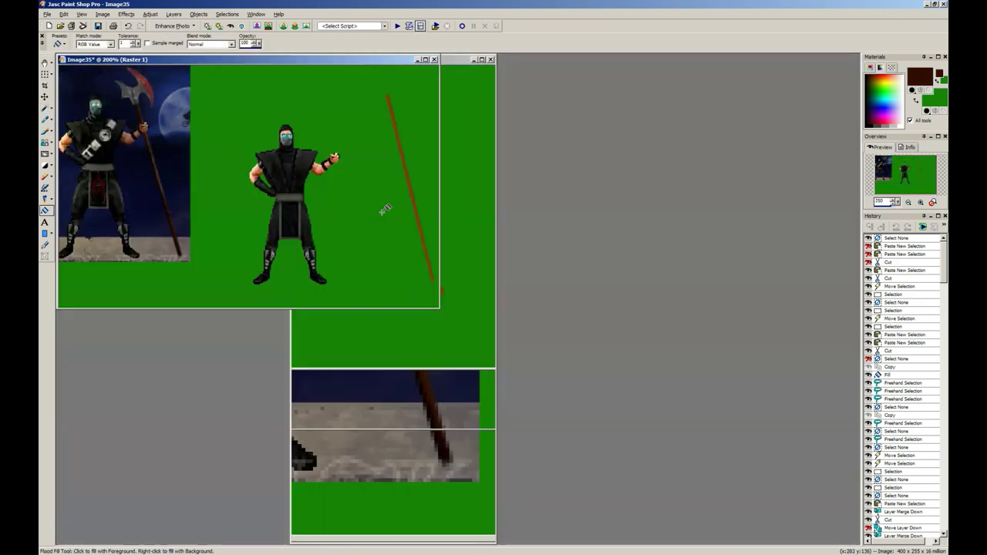
click(359, 215)
scroll(360, 244, down, 1)
scroll(360, 244, up, 2)
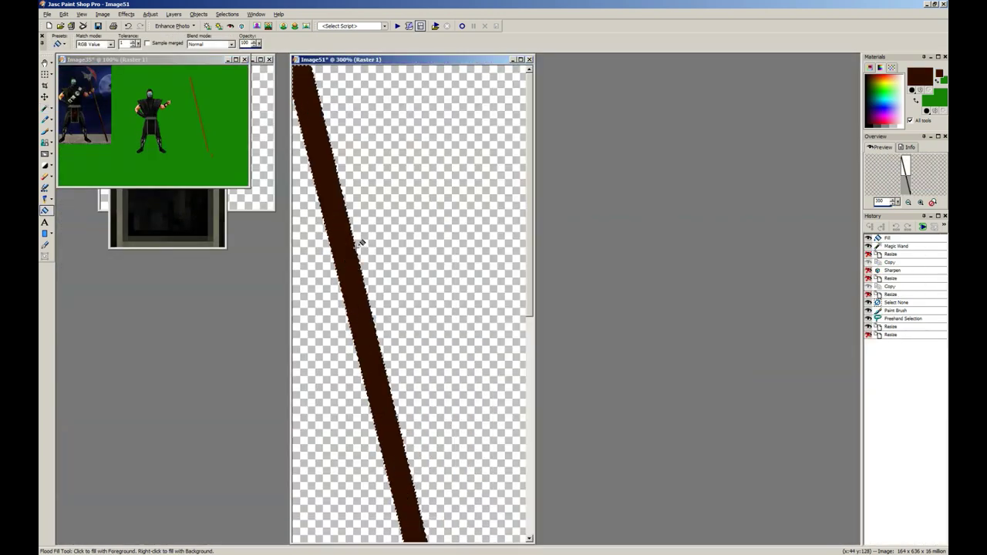
Step: Switch to the Dodge Brush and make a first dab beside the upper right edge of the staff
click(51, 155)
click(76, 155)
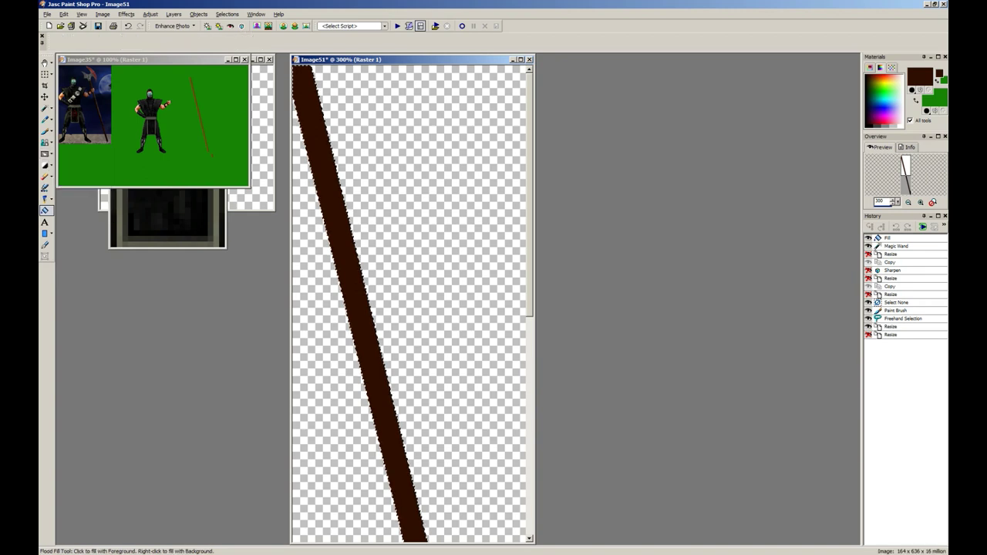
scroll(287, 150, up, 1)
scroll(367, 115, down, 1)
click(361, 112)
scroll(358, 107, up, 2)
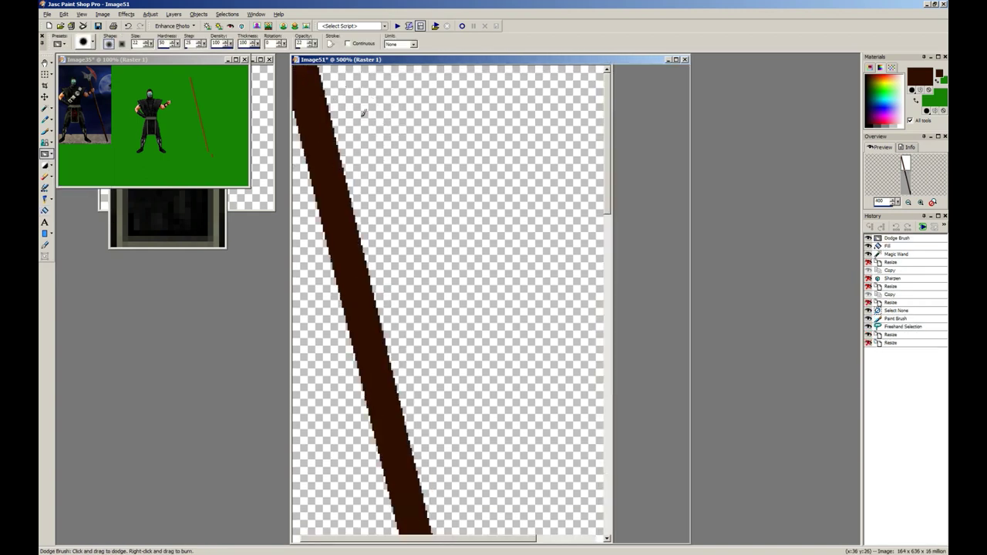
Step: Try lightening the right edge of the staff's upper half with Dodge Brush strokes, and undo the last strokes
mouse_move(345, 115)
mouse_down()
mouse_move(334, 91)
mouse_move(347, 139)
mouse_up()
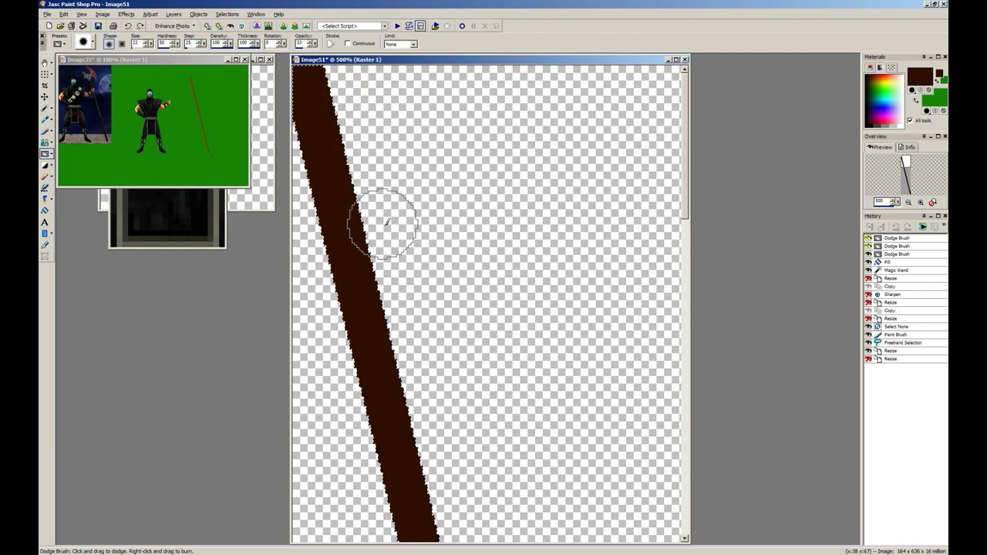
mouse_move(354, 146)
mouse_down()
mouse_move(327, 68)
mouse_move(410, 331)
mouse_up()
scroll(410, 339, down, 2)
mouse_move(333, 148)
mouse_down()
mouse_move(339, 189)
mouse_move(355, 162)
mouse_up()
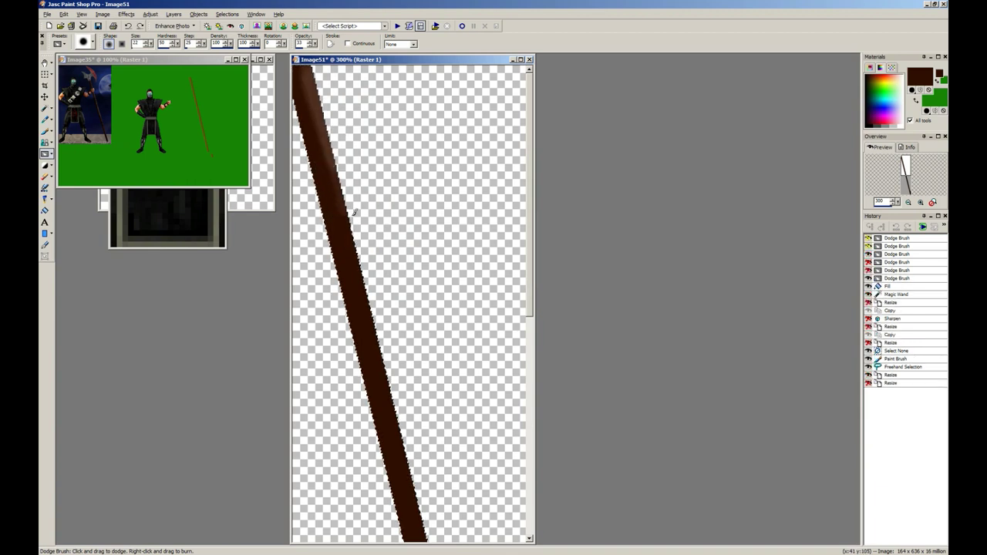
mouse_move(369, 270)
mouse_down()
mouse_move(329, 124)
mouse_move(347, 169)
mouse_up()
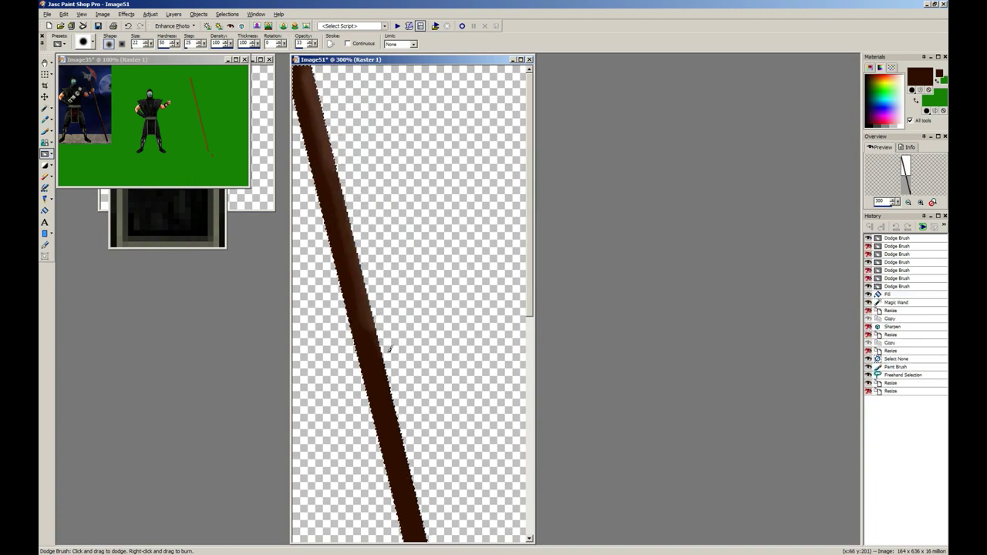
drag(390, 350, 393, 372)
scroll(445, 357, up, 1)
scroll(447, 249, down, 1)
key(ctrl+z)
key(ctrl+z)
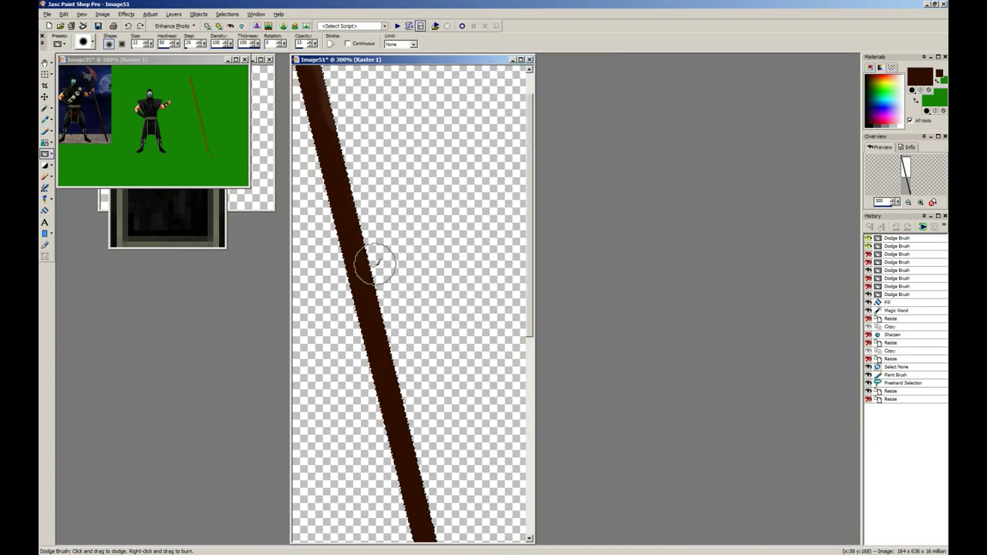
Step: Try extending the dodged highlight along the right edge through the middle of the staff
scroll(370, 247, down, 1)
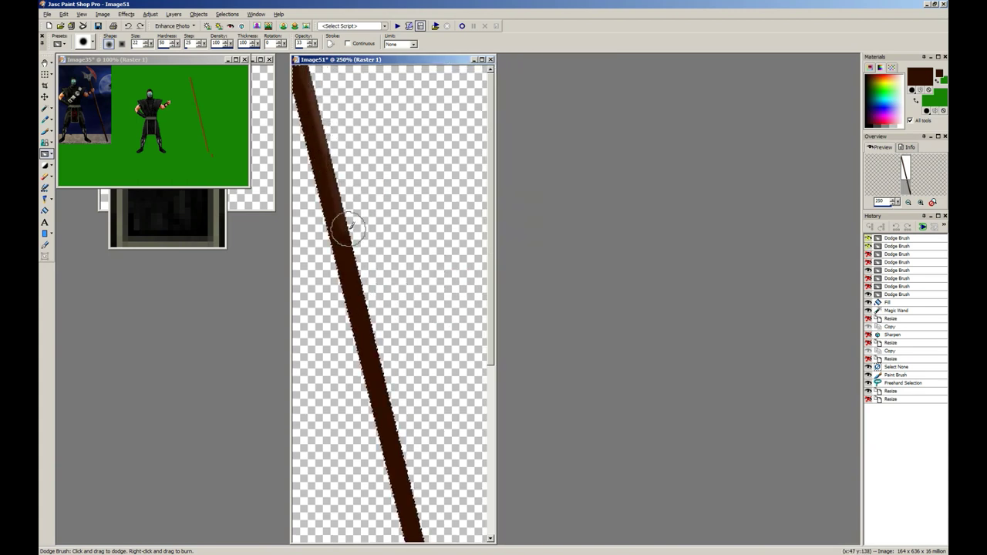
drag(349, 225, 378, 353)
scroll(377, 353, up, 1)
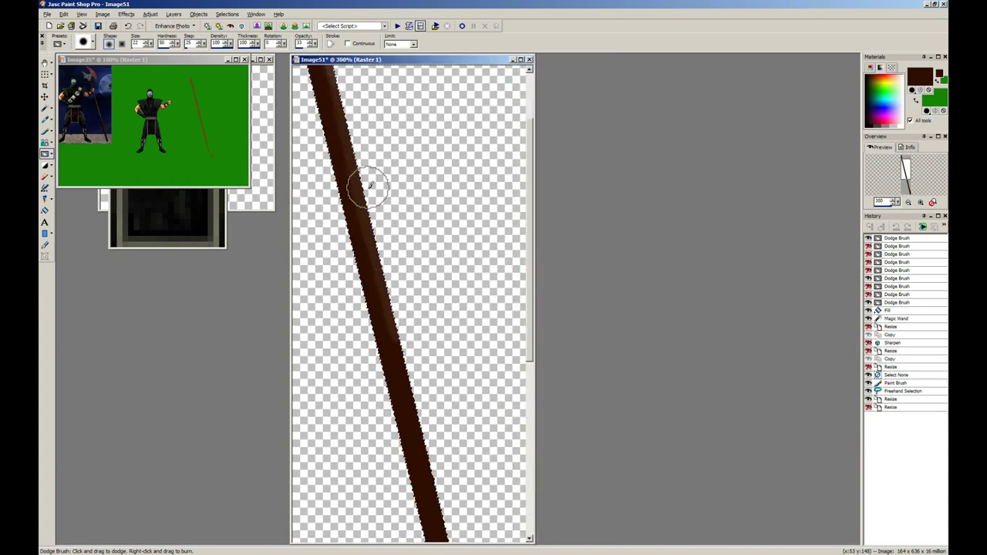
scroll(408, 316, down, 1)
scroll(407, 316, up, 2)
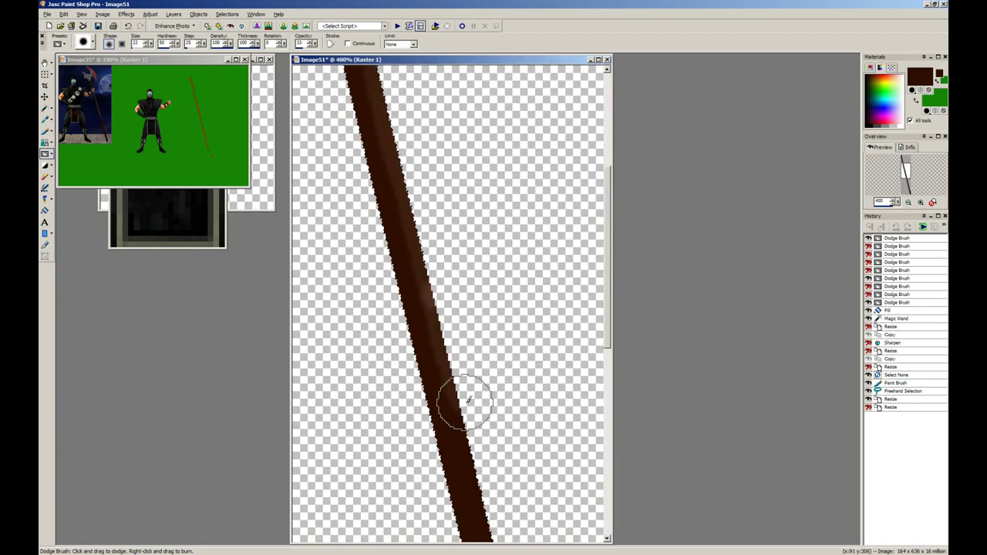
scroll(468, 400, up, 1)
mouse_move(522, 291)
mouse_down()
mouse_move(475, 170)
mouse_move(489, 164)
mouse_up()
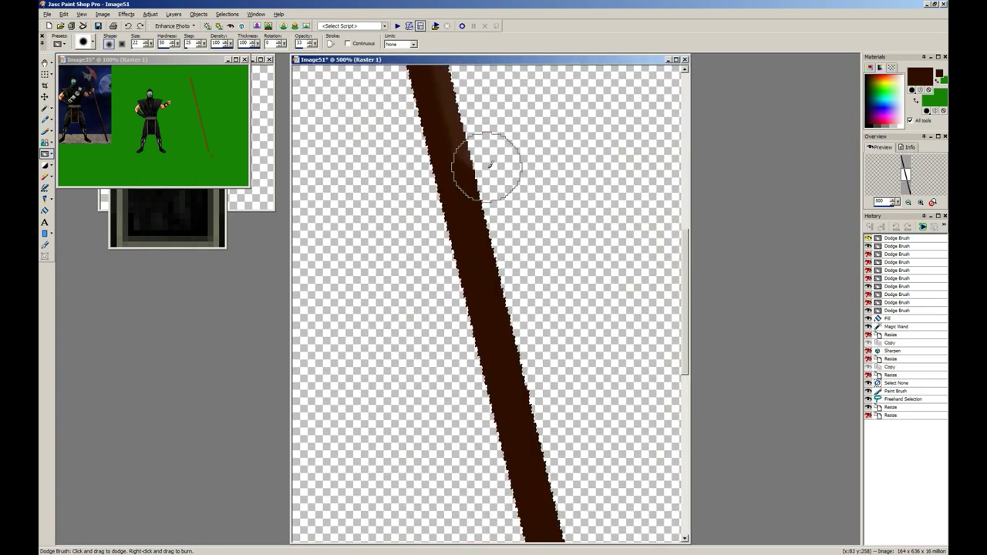
drag(507, 308, 470, 165)
scroll(469, 165, down, 3)
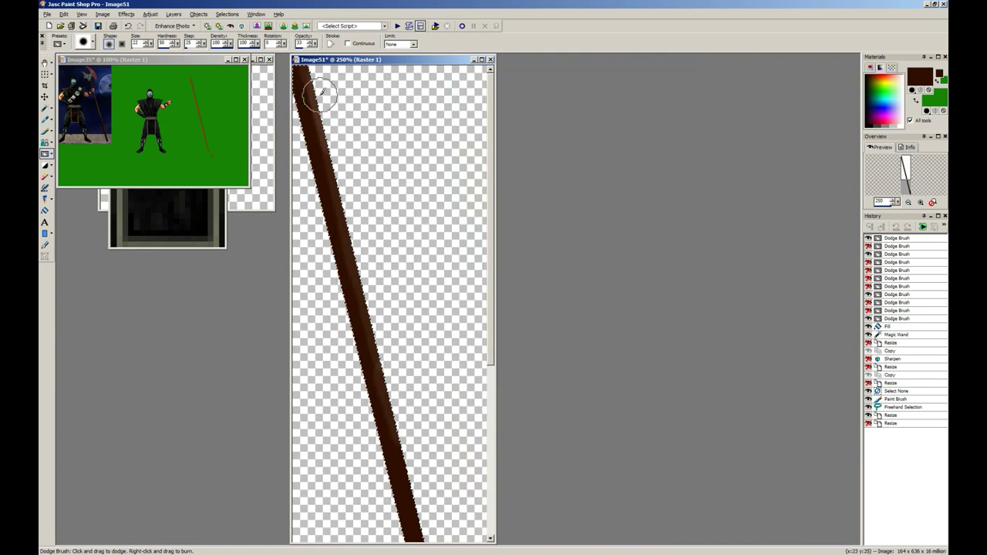
Step: Try dodging a continuous highlight down the staff's right edge from its upper end towards its lower end
mouse_move(322, 91)
mouse_down()
mouse_move(316, 77)
mouse_move(351, 232)
mouse_up()
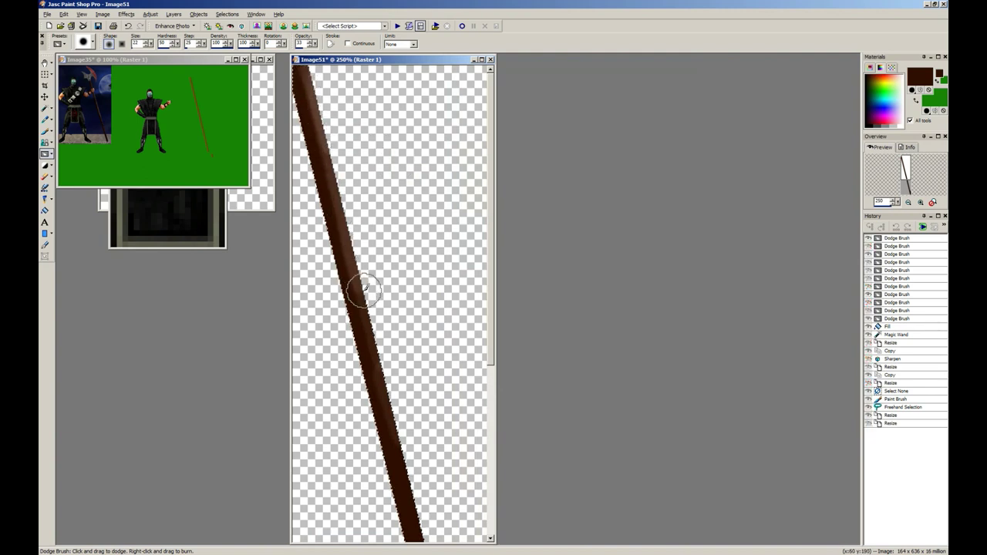
drag(364, 290, 382, 357)
scroll(416, 445, up, 1)
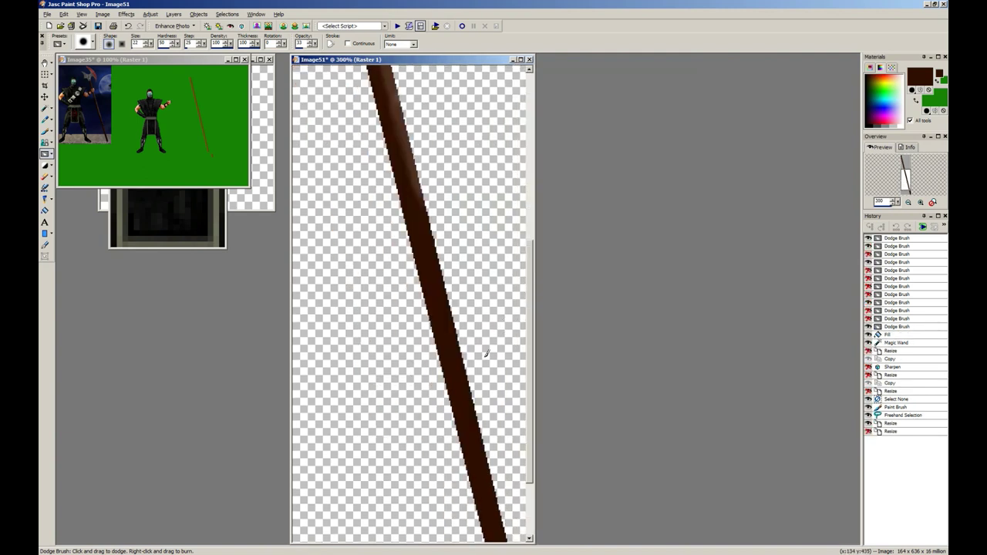
drag(425, 196, 440, 290)
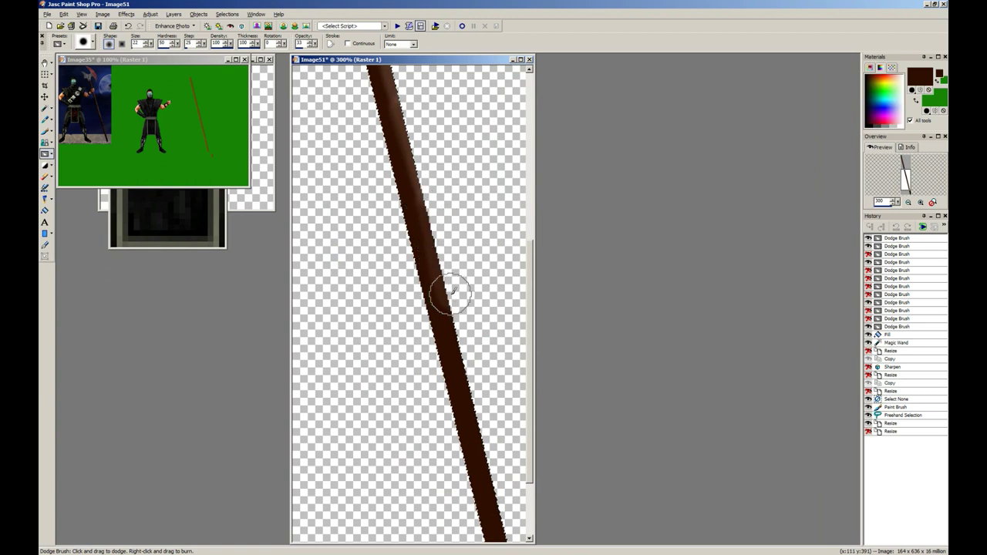
drag(466, 356, 487, 452)
scroll(509, 397, up, 1)
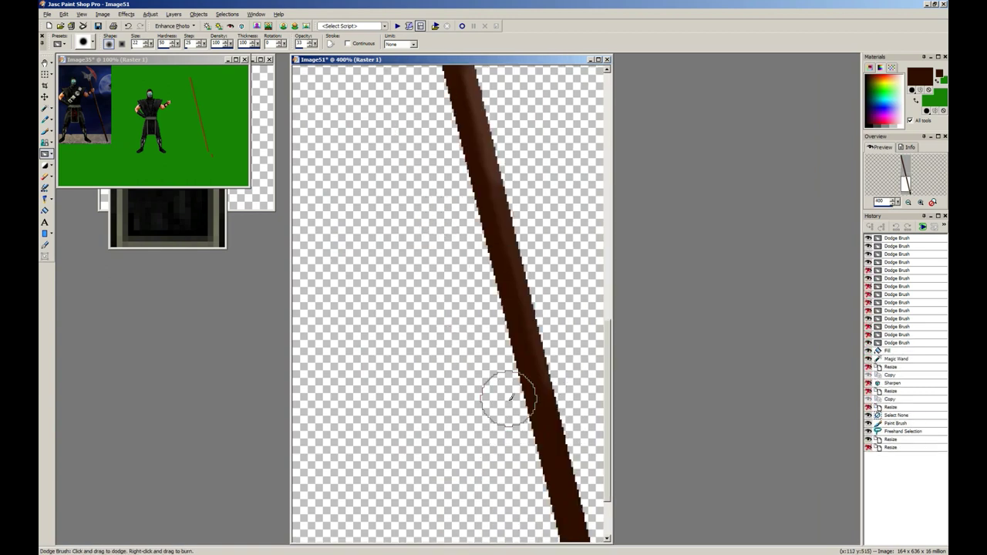
drag(539, 293, 580, 536)
scroll(625, 369, up, 1)
drag(639, 269, 676, 459)
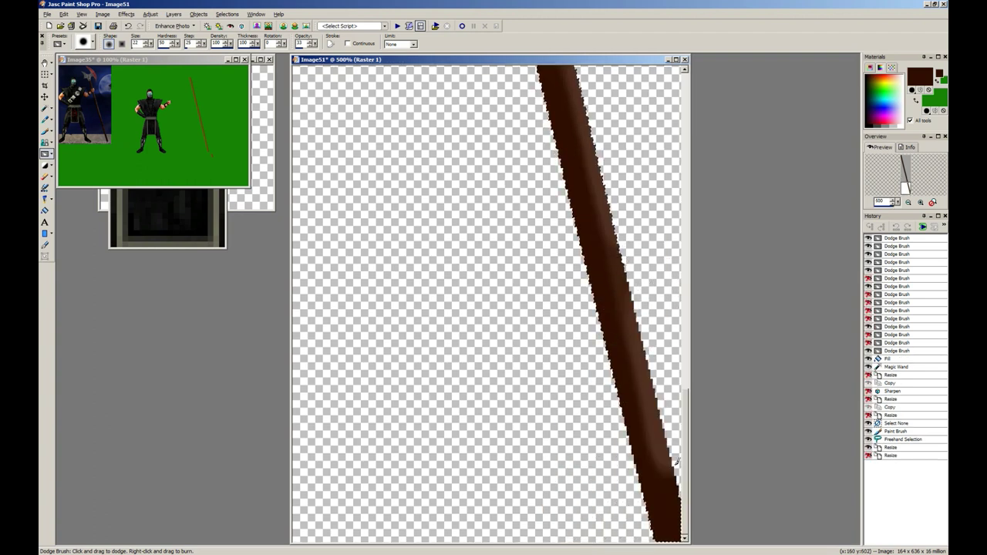
Step: Try dodging the right edge at the very bottom of the staff, undoing and repeating the strokes
drag(706, 530, 706, 534)
key(ctrl+z)
mouse_move(681, 419)
mouse_down()
mouse_move(701, 519)
mouse_move(683, 491)
mouse_up()
key(ctrl+z)
key(ctrl+z)
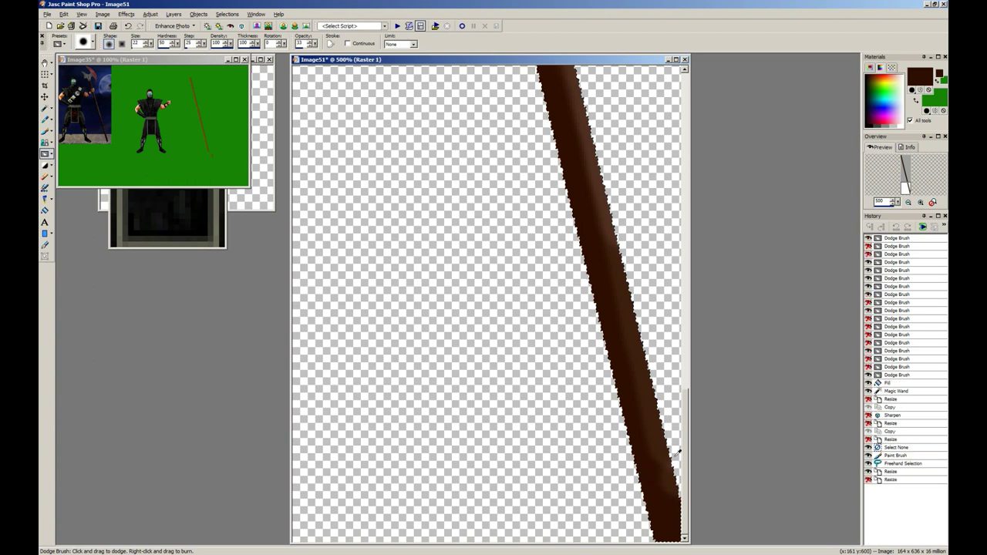
drag(676, 452, 687, 513)
scroll(650, 452, down, 1)
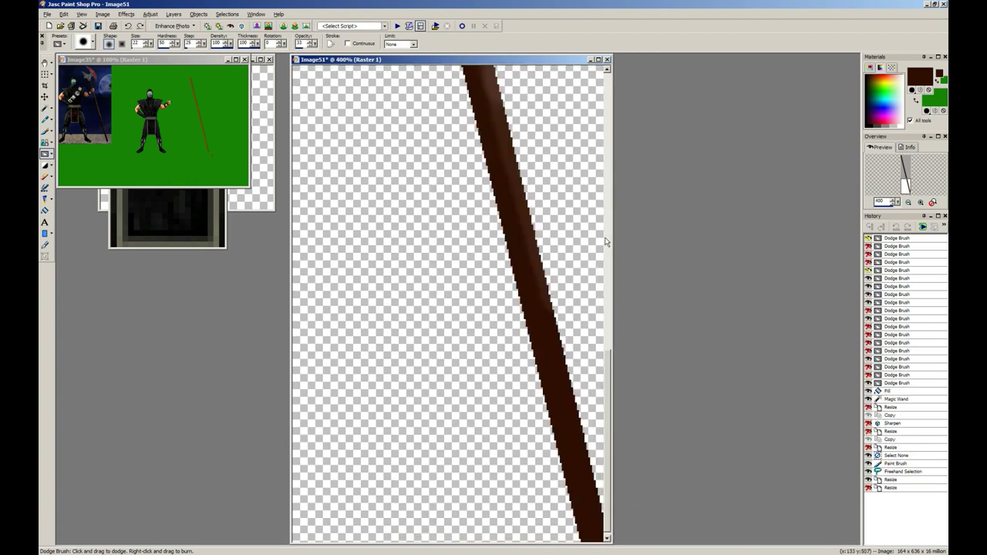
Step: Try reworking the highlight on the middle and upper end of the staff, and undo the dodge strokes
scroll(529, 155, down, 1)
mouse_move(478, 237)
mouse_down()
mouse_move(451, 258)
mouse_move(500, 448)
mouse_move(481, 325)
mouse_move(444, 181)
mouse_up()
scroll(444, 180, down, 1)
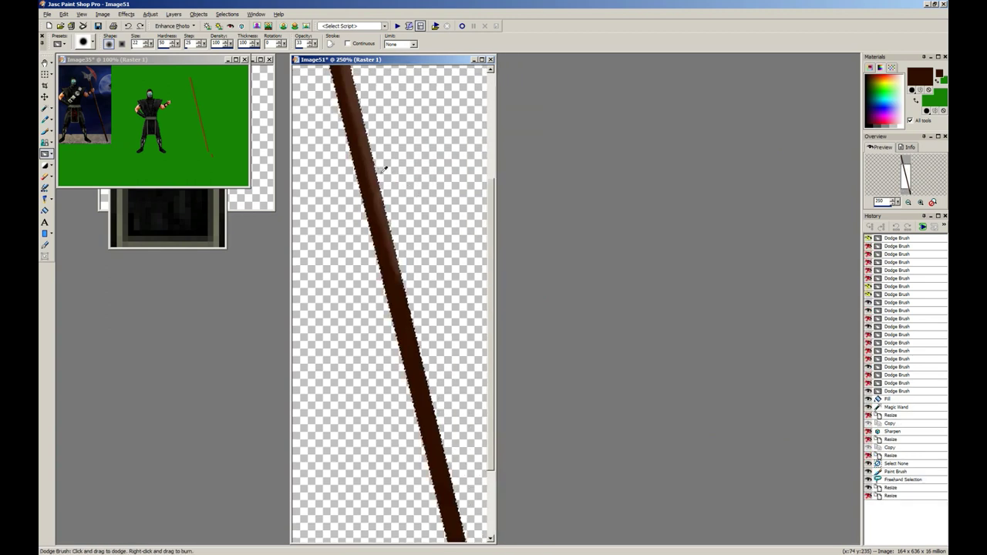
scroll(362, 166, down, 1)
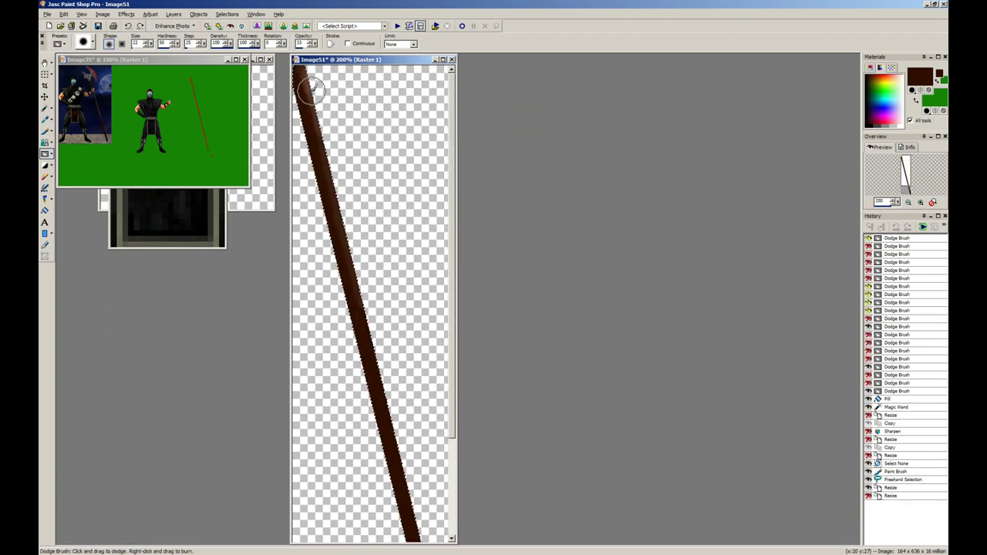
drag(312, 91, 308, 88)
key(ctrl+z)
key(ctrl+z)
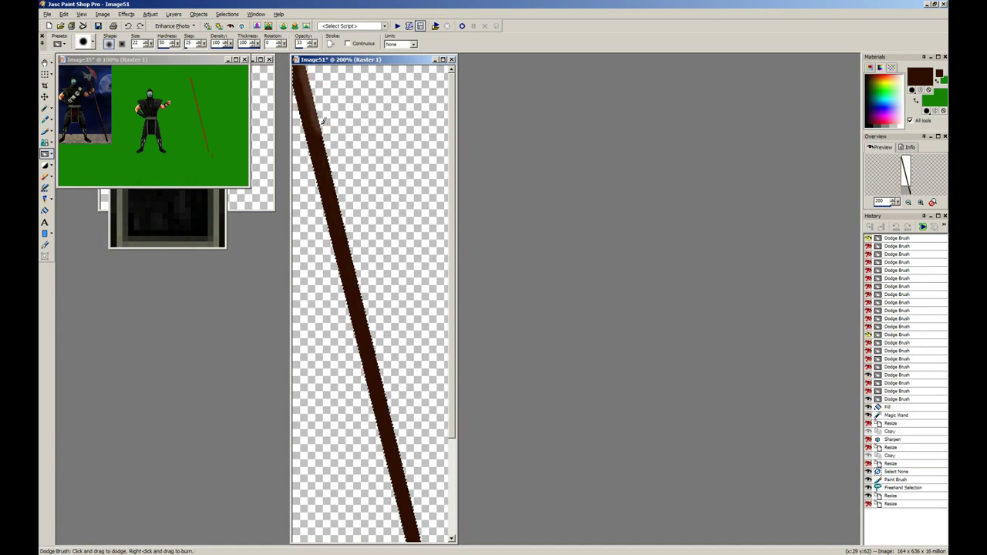
Step: Try lightening the staff's right edge just below its upper end at closer zoom, and undo the strokes
drag(323, 121, 321, 143)
scroll(337, 146, up, 5)
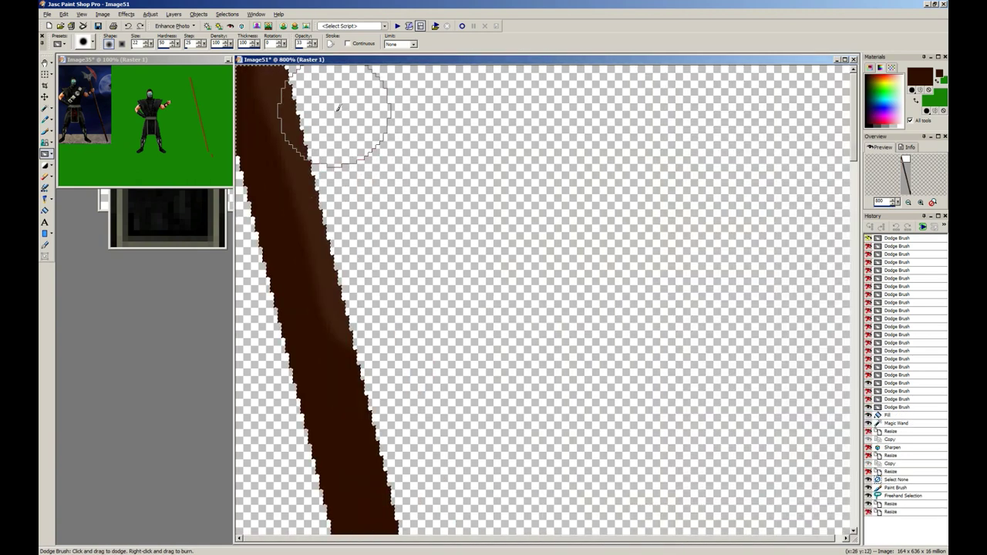
mouse_move(337, 108)
mouse_down()
mouse_move(298, 99)
mouse_move(282, 136)
mouse_move(360, 333)
mouse_move(374, 429)
mouse_move(401, 462)
mouse_move(440, 455)
mouse_move(432, 432)
mouse_up()
scroll(374, 268, down, 4)
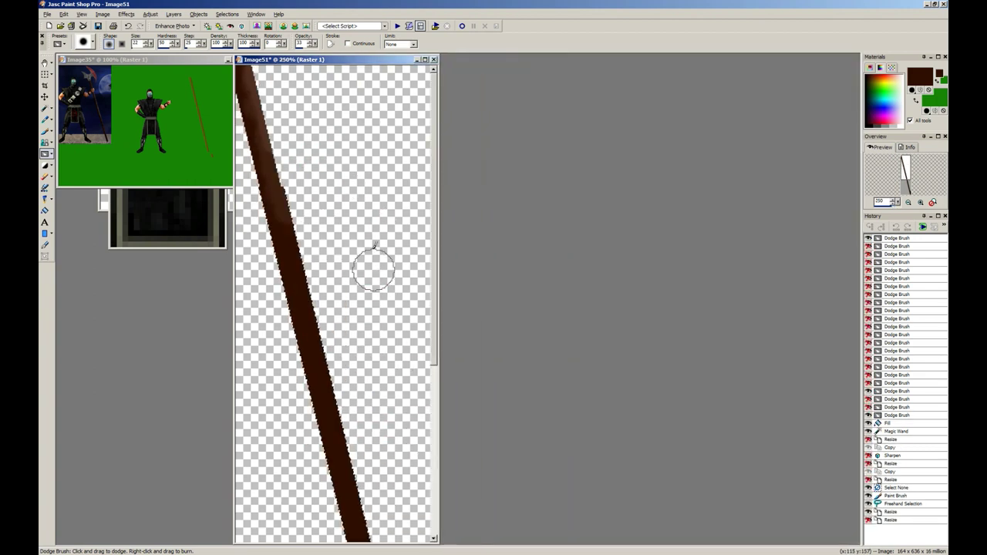
key(ctrl+z)
key(ctrl+z)
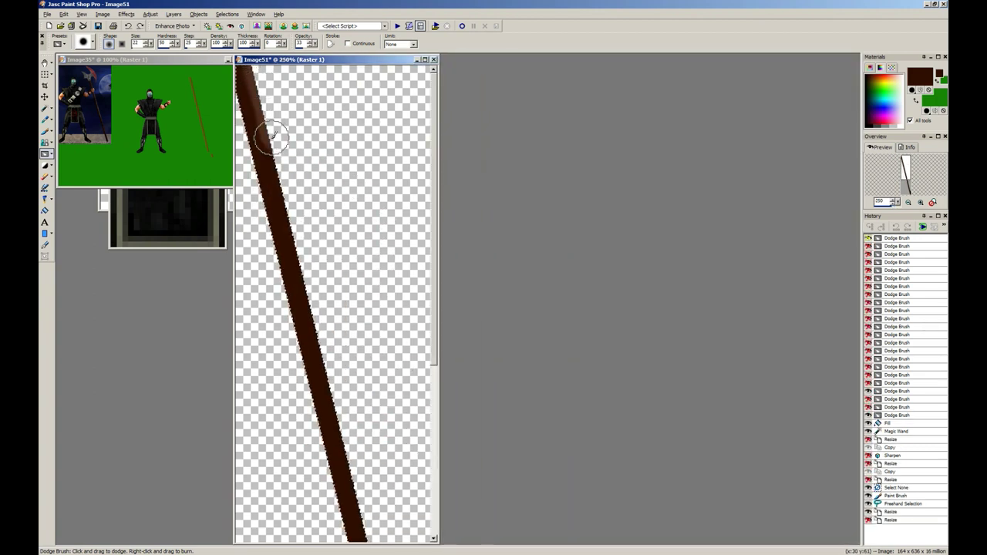
Step: Dodge an even highlight along the staff's right edge from near its upper end down to its lower end
drag(272, 138, 284, 188)
drag(292, 229, 311, 296)
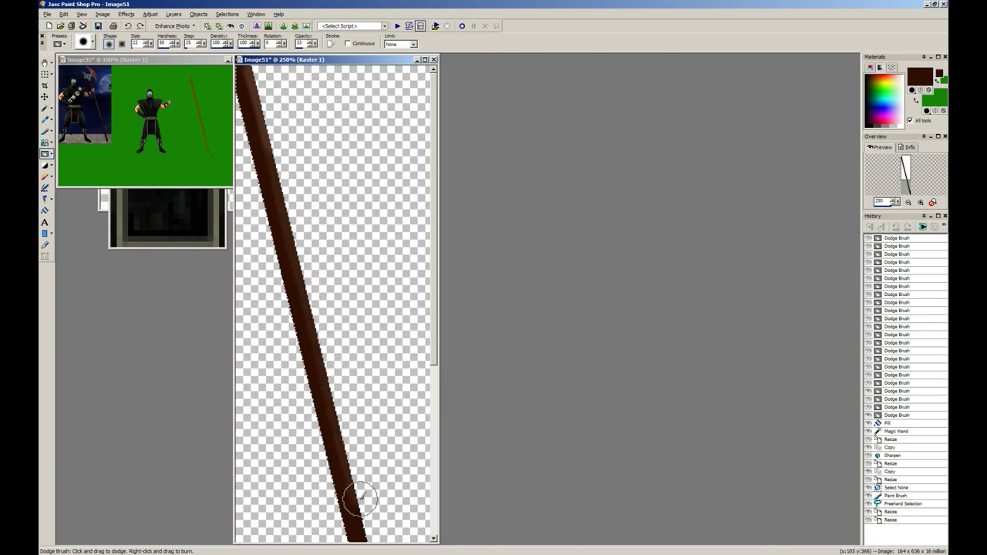
drag(366, 515, 370, 518)
scroll(420, 481, up, 1)
scroll(478, 474, down, 2)
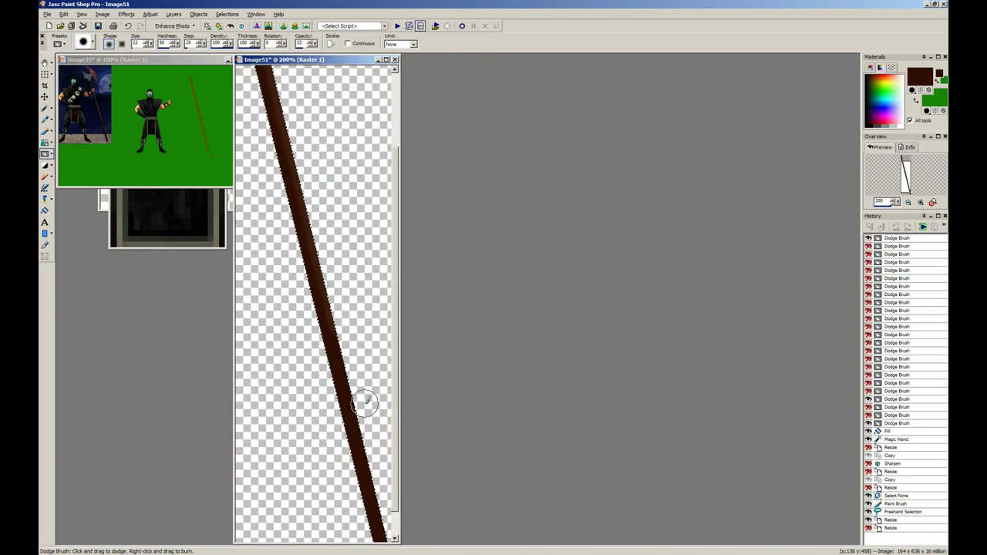
scroll(384, 387, up, 1)
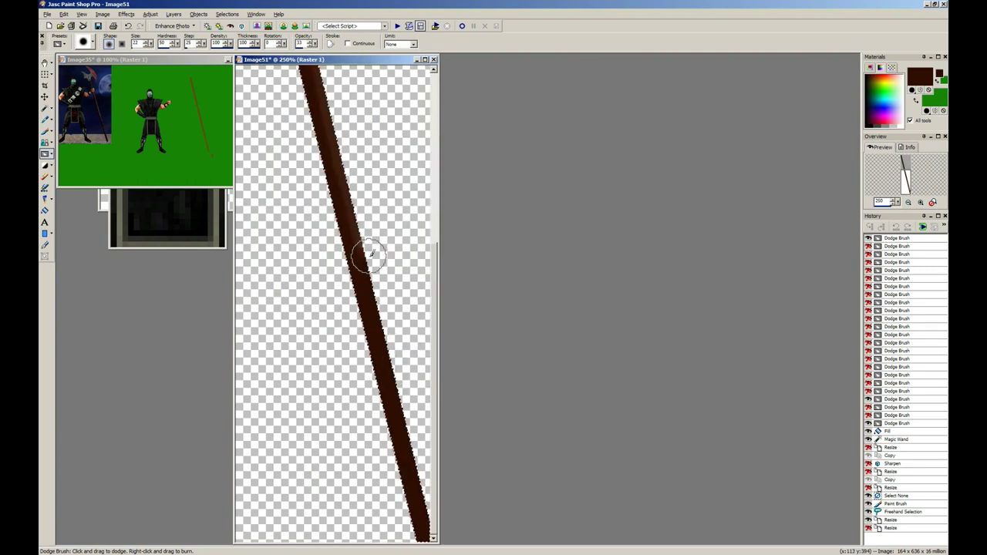
drag(382, 300, 390, 344)
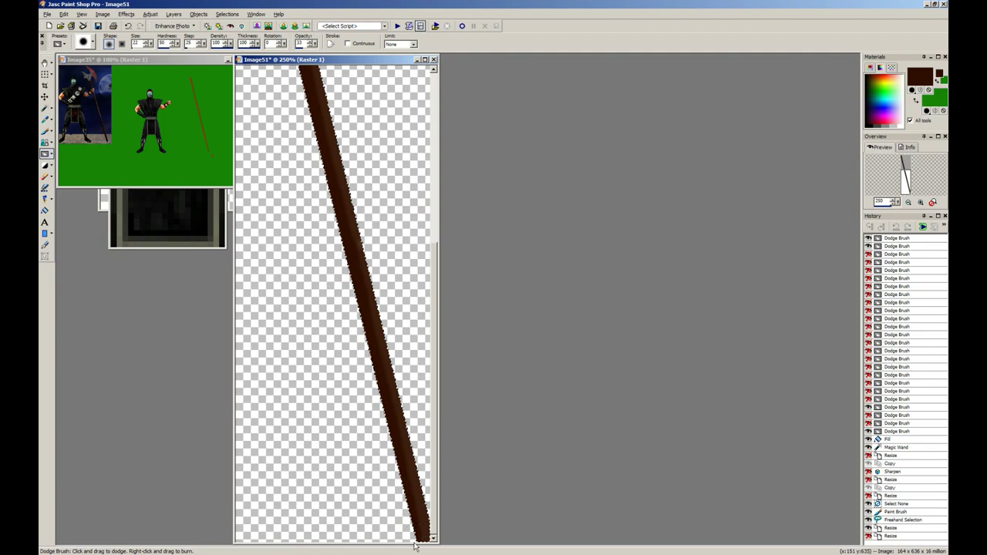
Step: Shade the left edge of the staff's lower part with the Dodge Brush, undoing the first attempt and repeating the strokes
drag(402, 502, 387, 450)
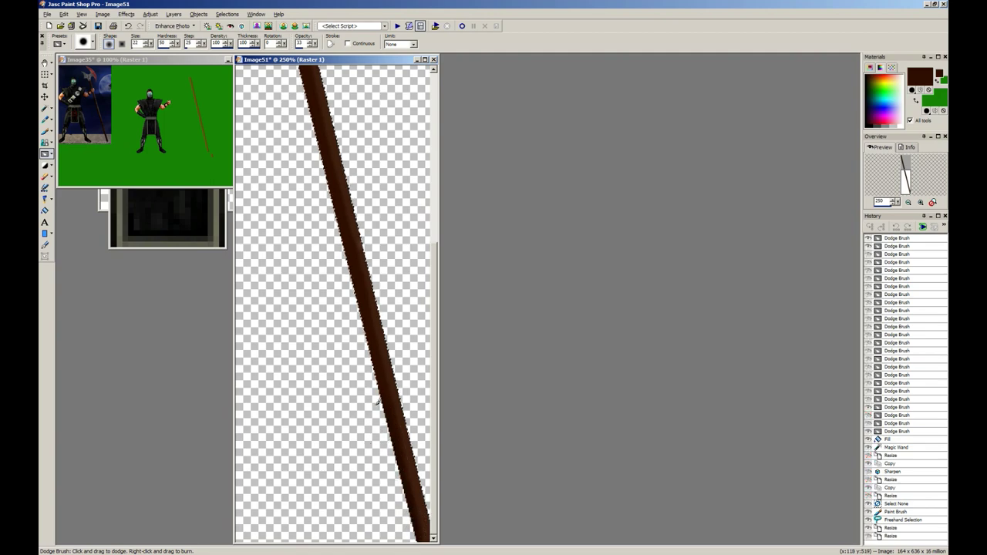
scroll(378, 401, up, 8)
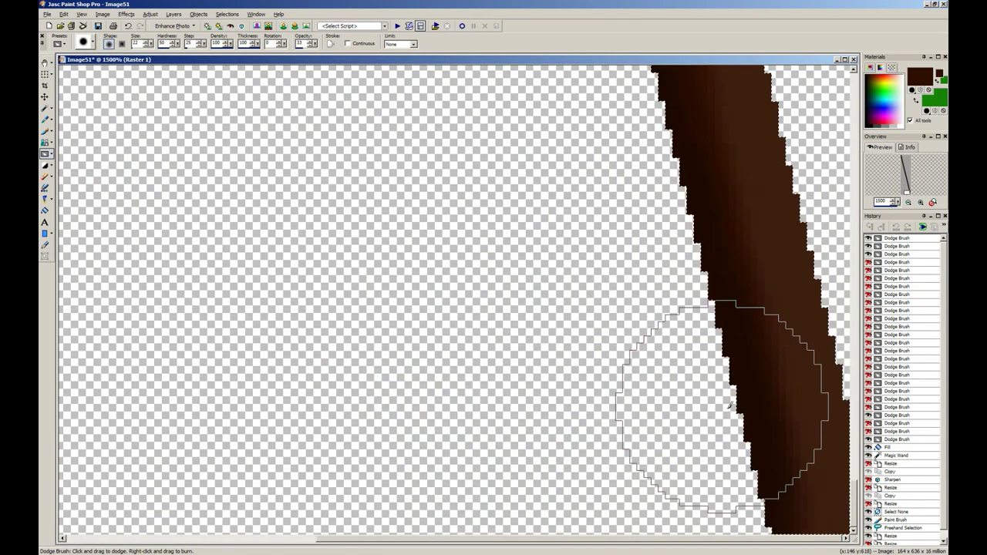
key(ctrl+z)
drag(684, 272, 728, 374)
scroll(685, 436, down, 4)
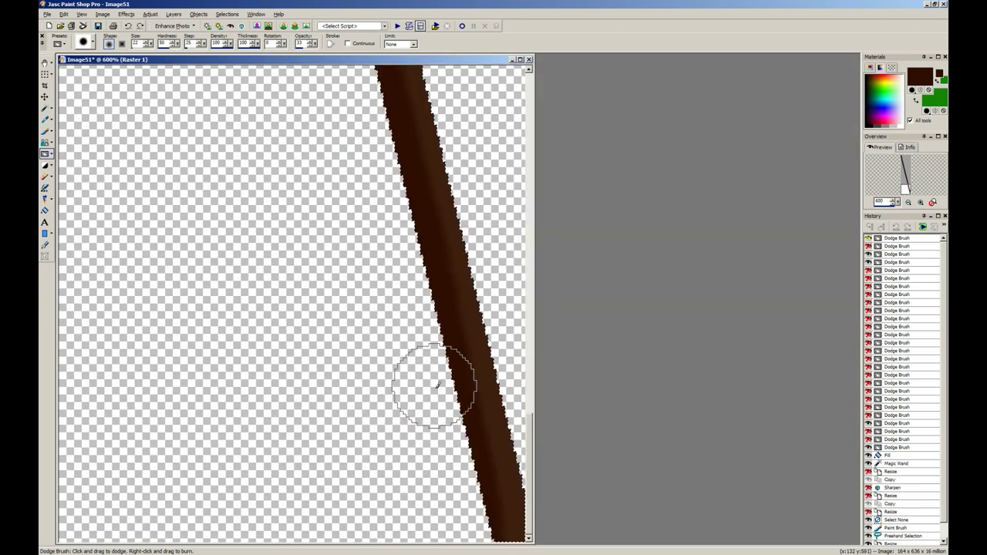
drag(481, 552, 397, 247)
scroll(395, 276, down, 2)
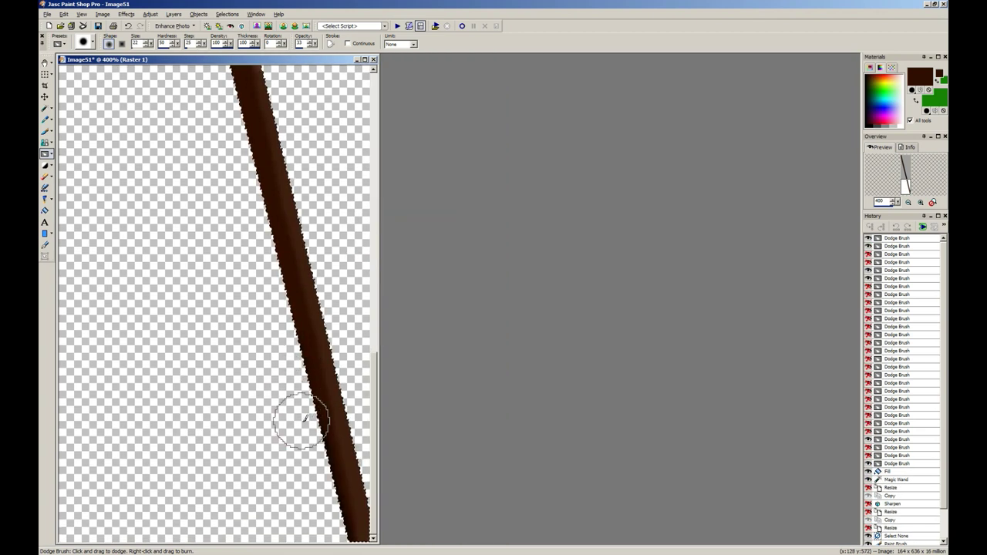
Step: Shade the staff's left edge with the Dodge Brush from its lower part up to the upper end, evening out the tone
drag(265, 259, 249, 198)
scroll(250, 199, down, 2)
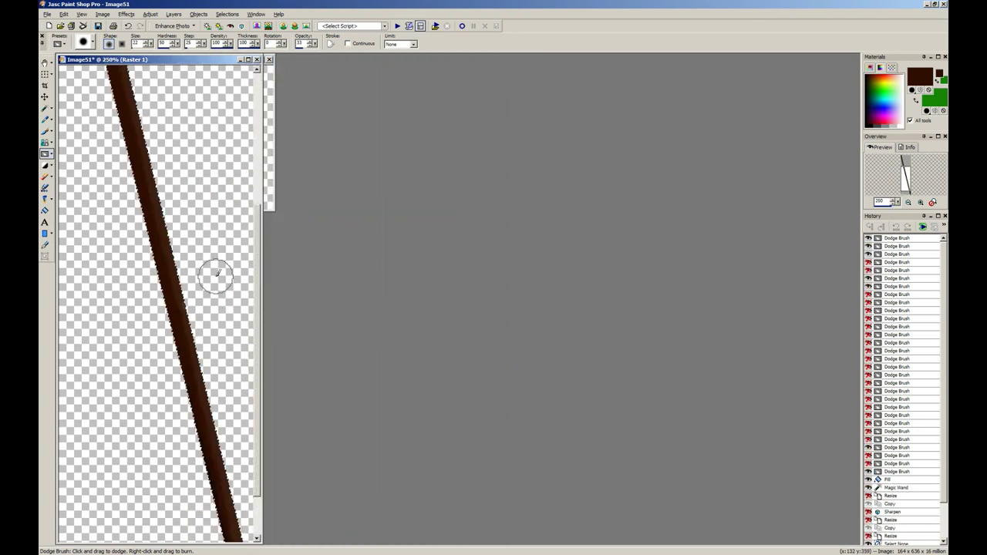
drag(135, 193, 122, 150)
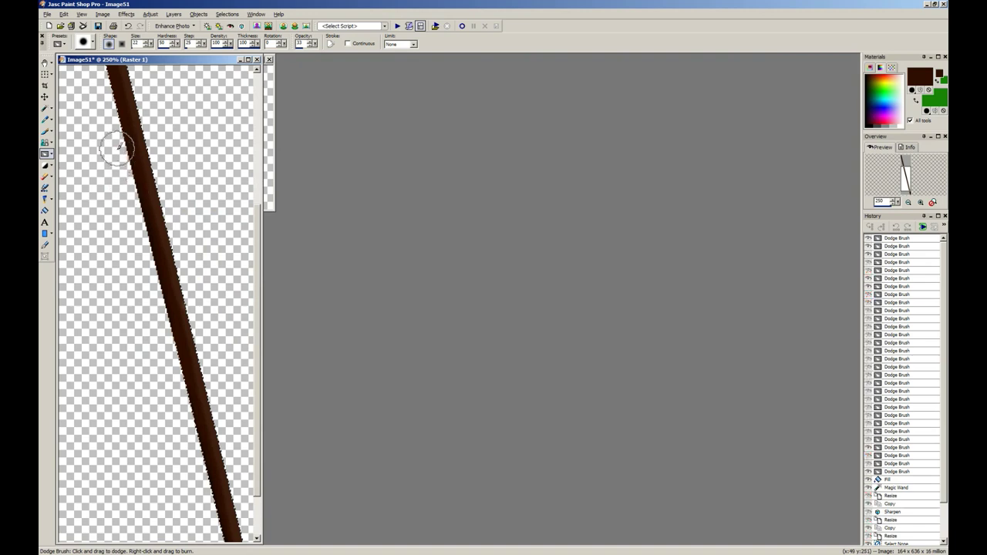
scroll(119, 146, down, 2)
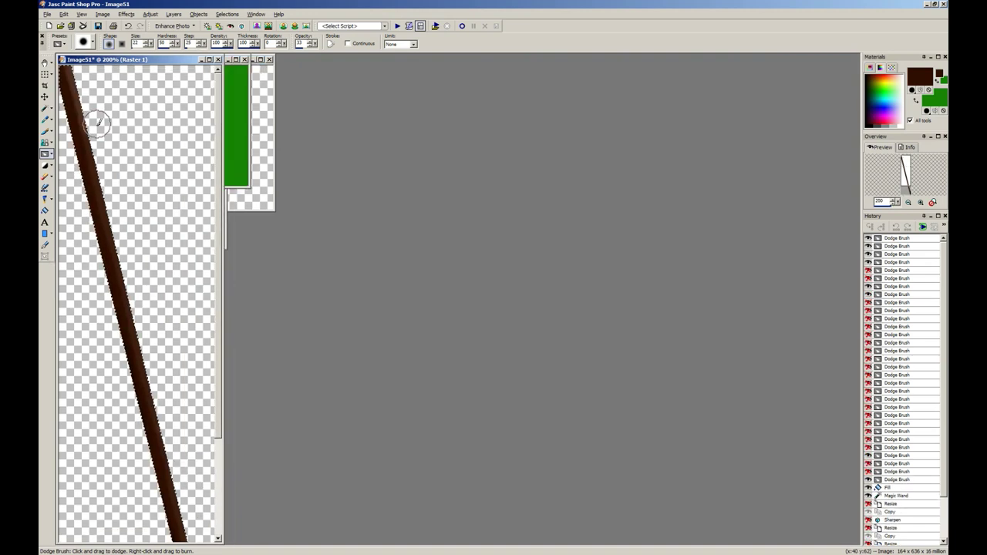
drag(62, 113, 61, 86)
right_click(57, 100)
click(64, 93)
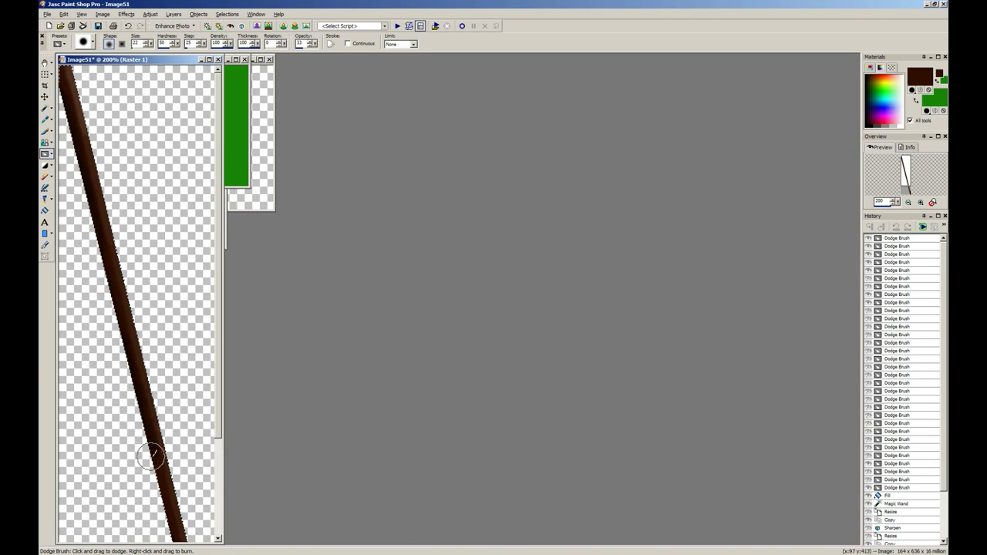
drag(151, 456, 153, 469)
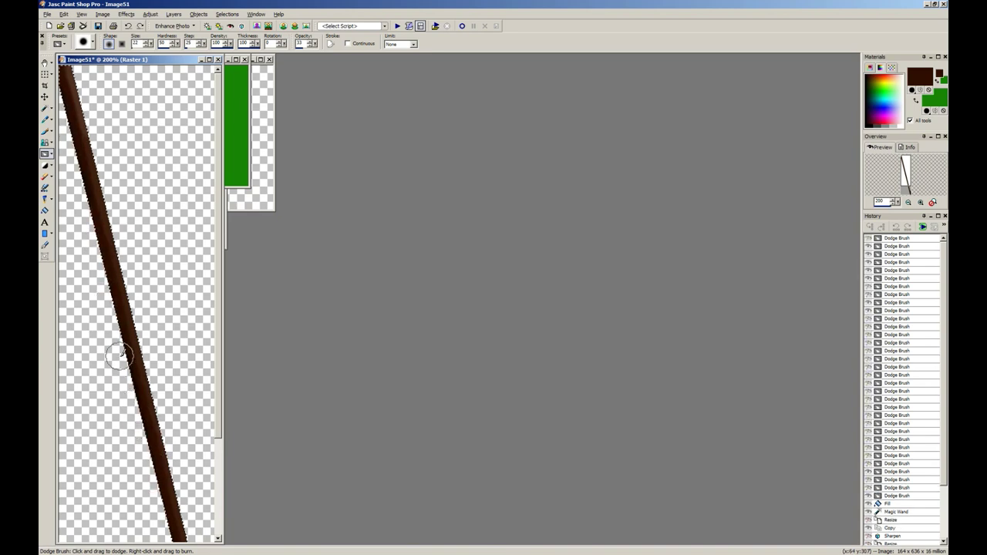
drag(76, 189, 73, 185)
Step: Deselect the staff, resize its image to 25 percent and copy it
scroll(73, 185, down, 1)
key(s)
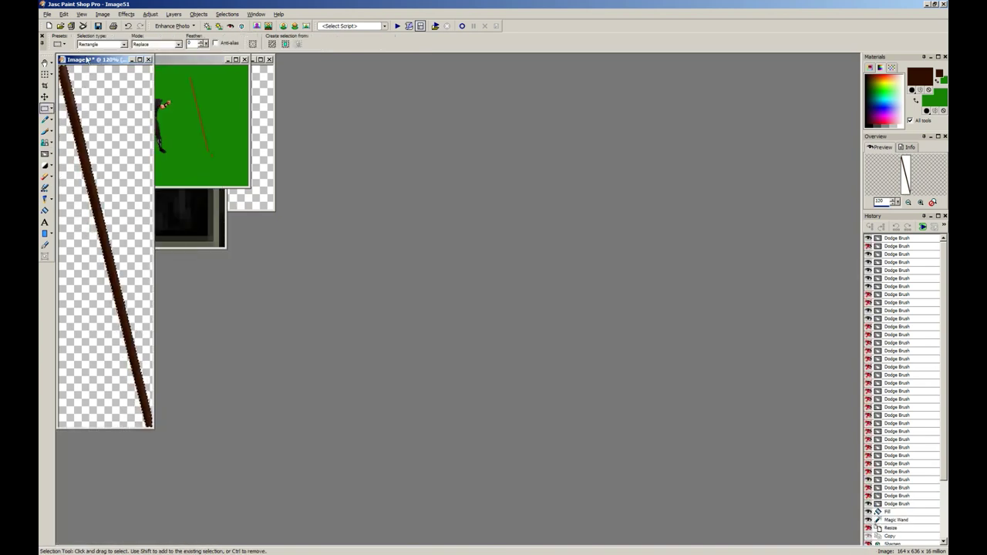
scroll(115, 110, down, 1)
scroll(134, 109, up, 2)
drag(120, 69, 442, 56)
key(ctrl+d)
key(shift+s)
key(Return)
key(ctrl+c)
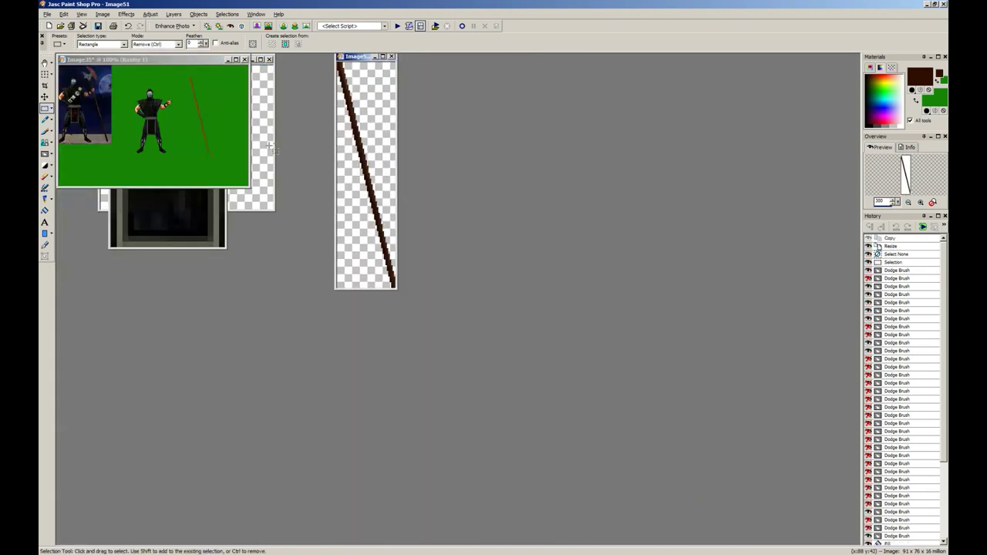
Step: Paste the staff beside the reference character's scythe and apply Brightness/Contrast with the last used settings
click(204, 140)
scroll(288, 218, up, 5)
key(ctrl+e)
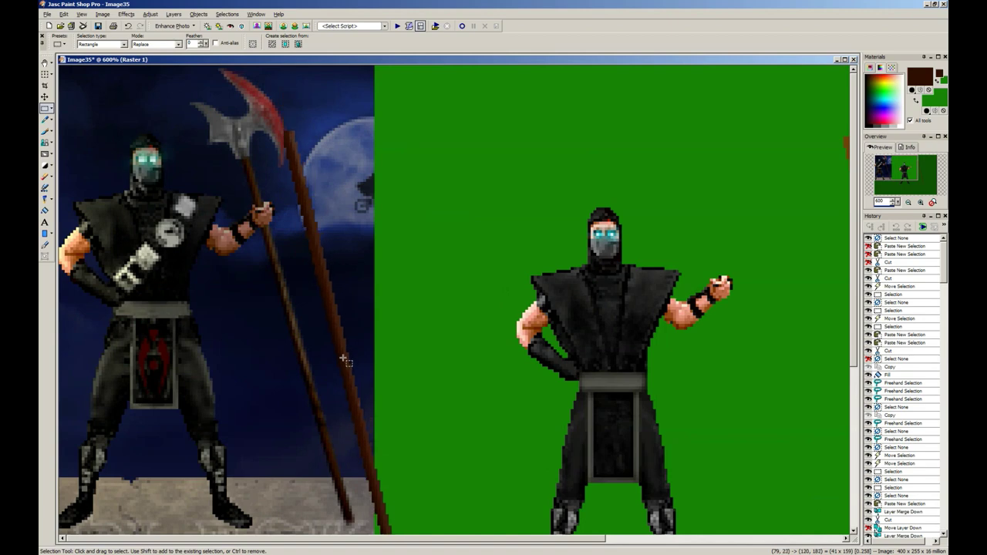
click(318, 322)
key(shift+b)
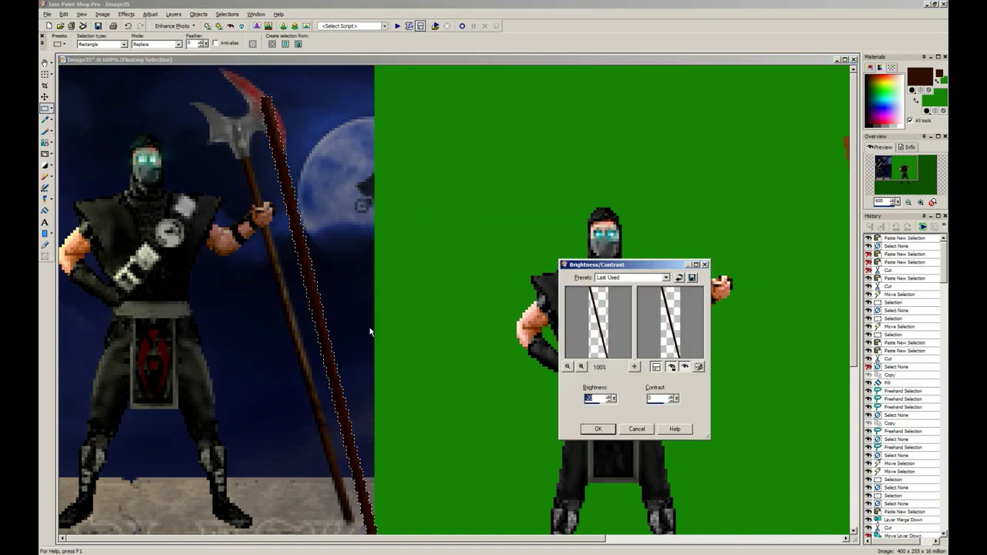
key(Return)
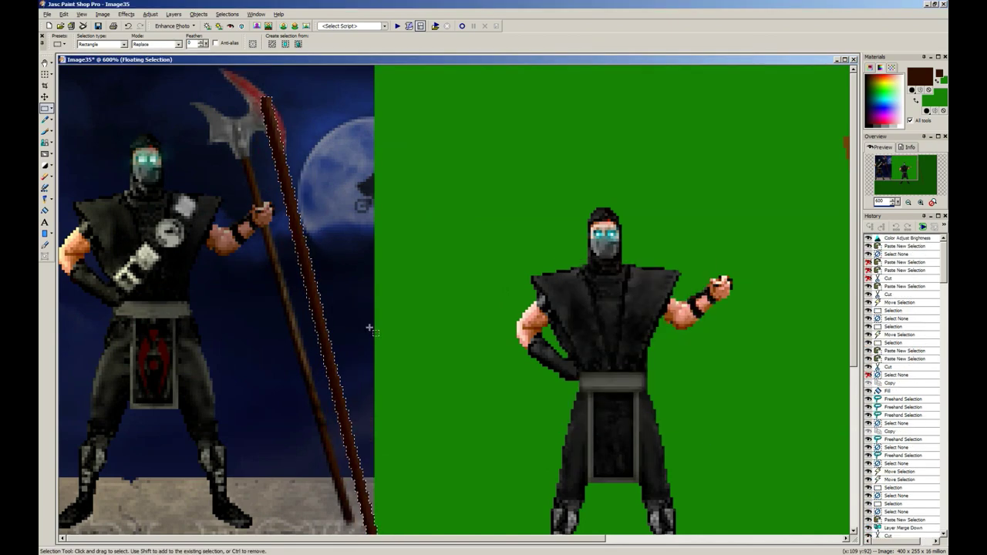
Step: Undo the brightness change and the pasted staff in the sprite image, and undo the resize of the staff image
scroll(316, 276, down, 3)
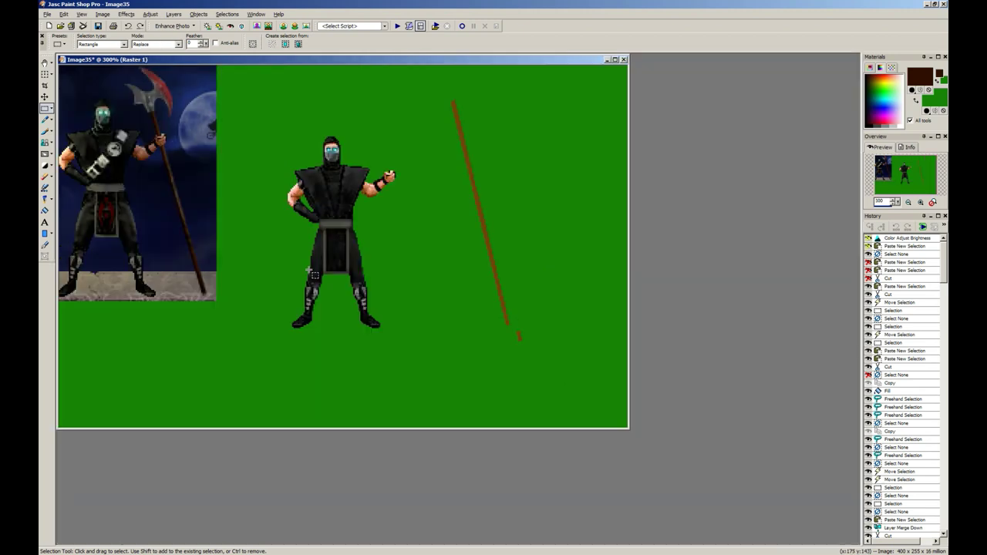
scroll(436, 229, down, 4)
click(371, 198)
scroll(371, 198, up, 3)
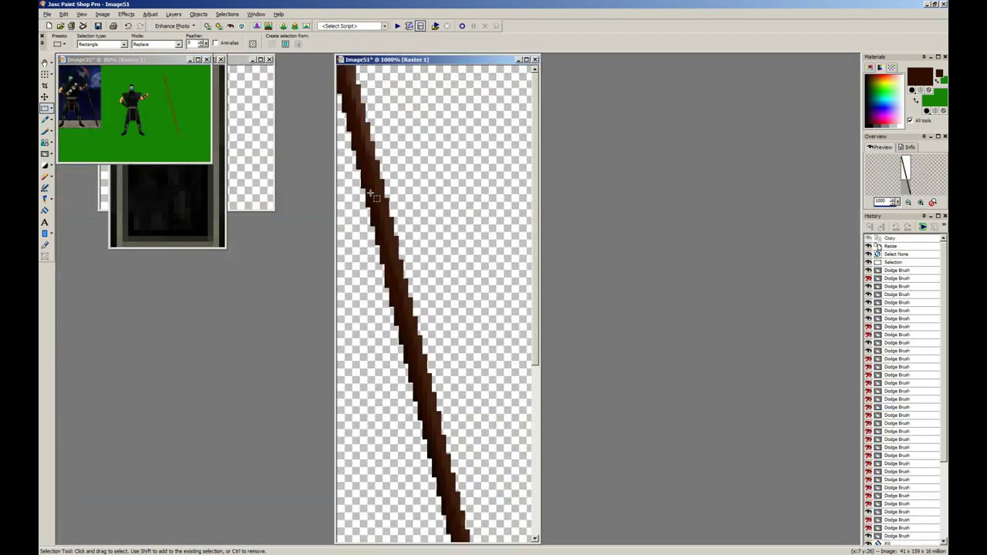
scroll(391, 191, down, 1)
scroll(393, 192, up, 4)
Step: Select only the staff by selecting the whole image and subtracting the transparent background with the Magic Wand
click(47, 110)
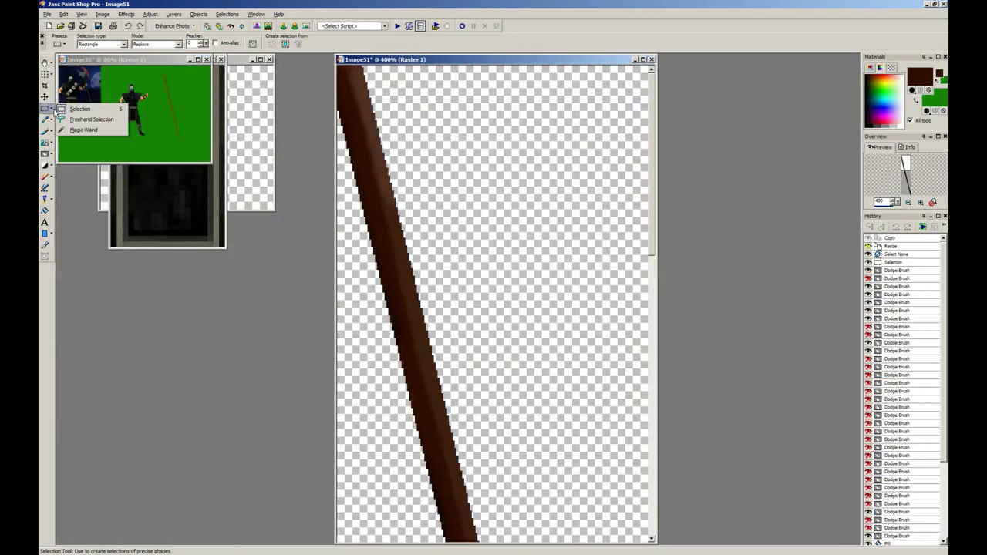
click(61, 130)
key(ctrl+a)
ctrl+click(517, 141)
scroll(463, 151, down, 4)
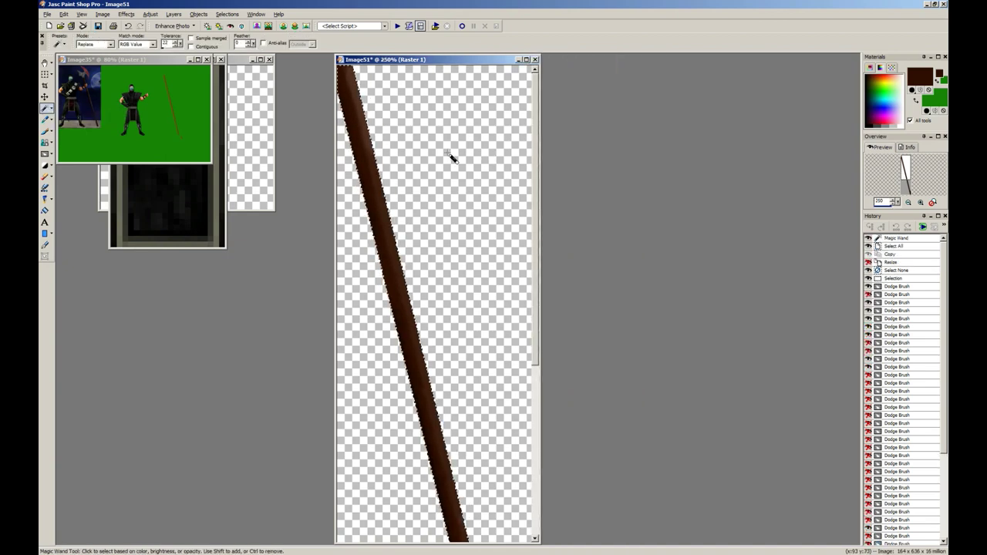
scroll(411, 229, up, 4)
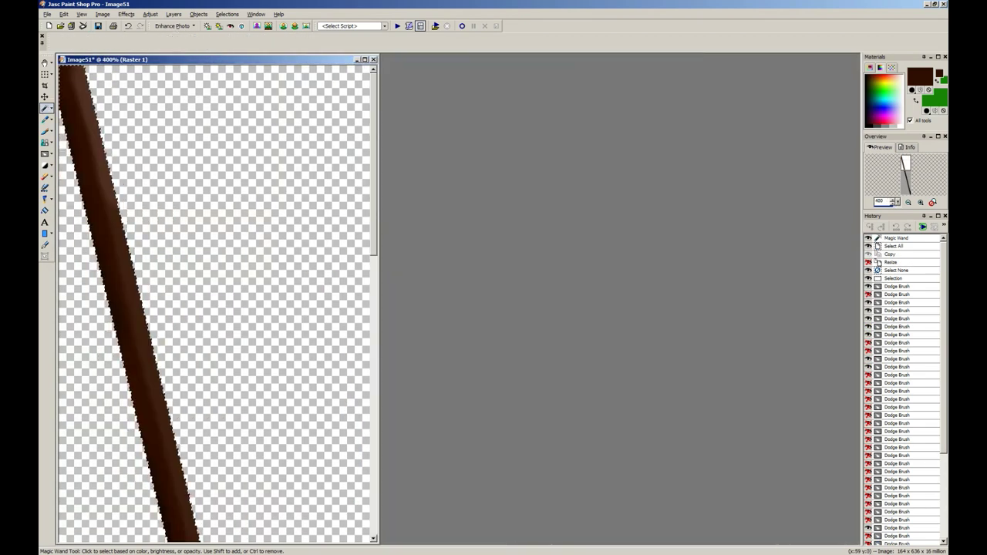
Step: Set up the Paint Brush with a cloudy textured tip of size 255 and a medium brown foreground color
click(45, 131)
drag(109, 59, 371, 65)
click(86, 43)
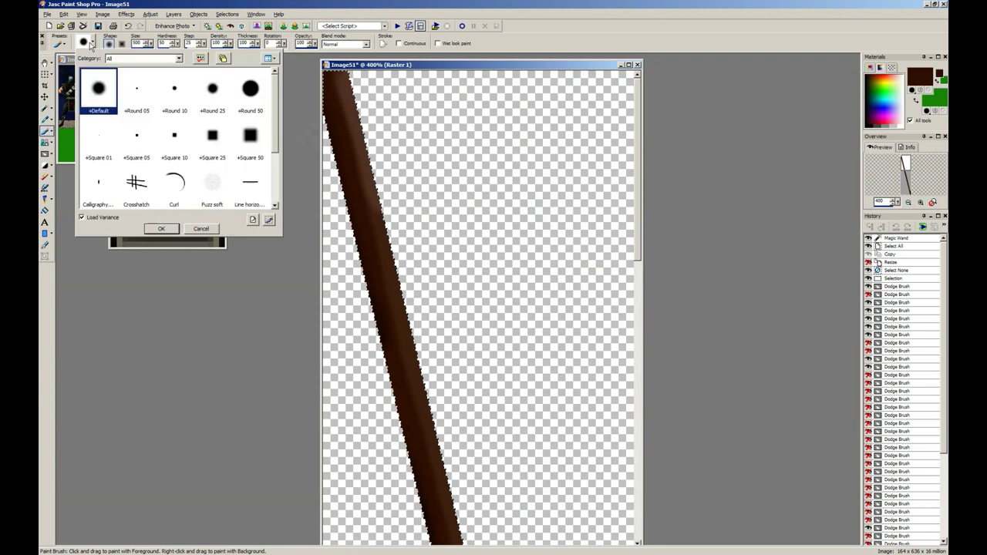
scroll(190, 160, down, 1)
scroll(189, 160, down, 1)
scroll(190, 161, up, 2)
click(47, 133)
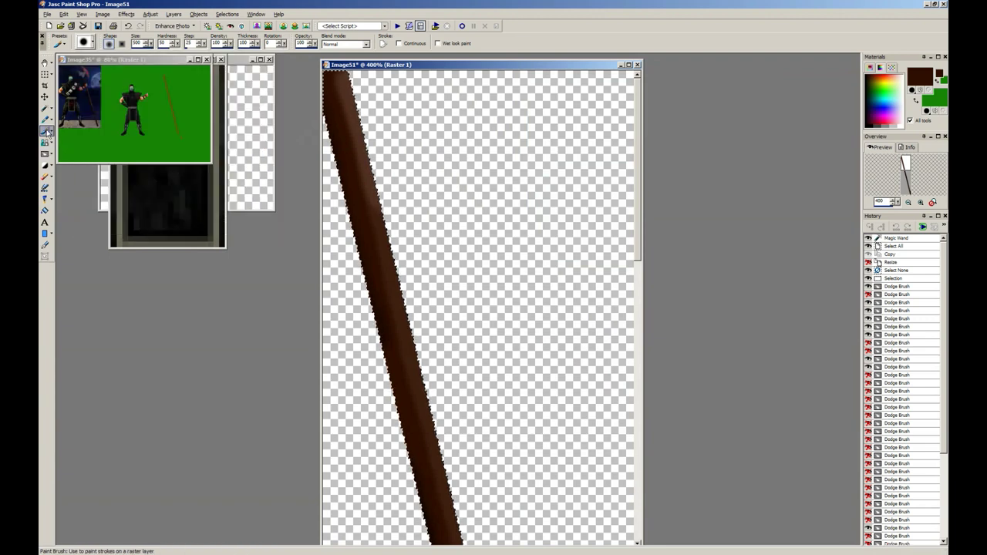
click(84, 43)
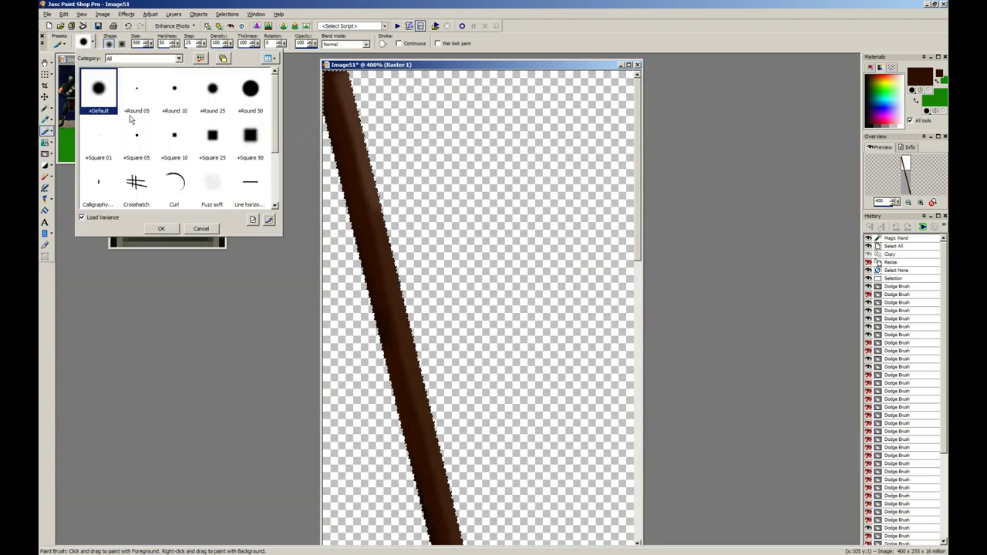
scroll(183, 114, down, 3)
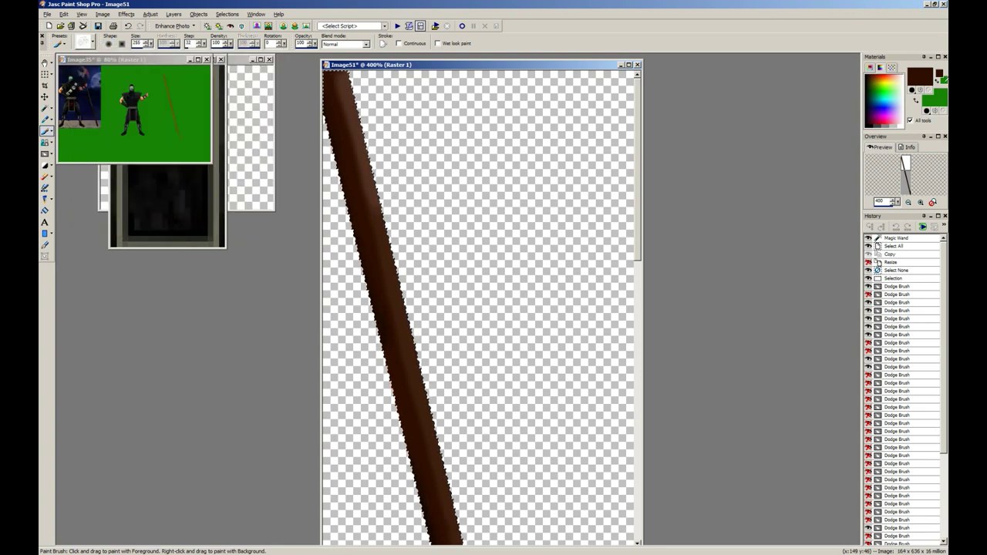
click(879, 75)
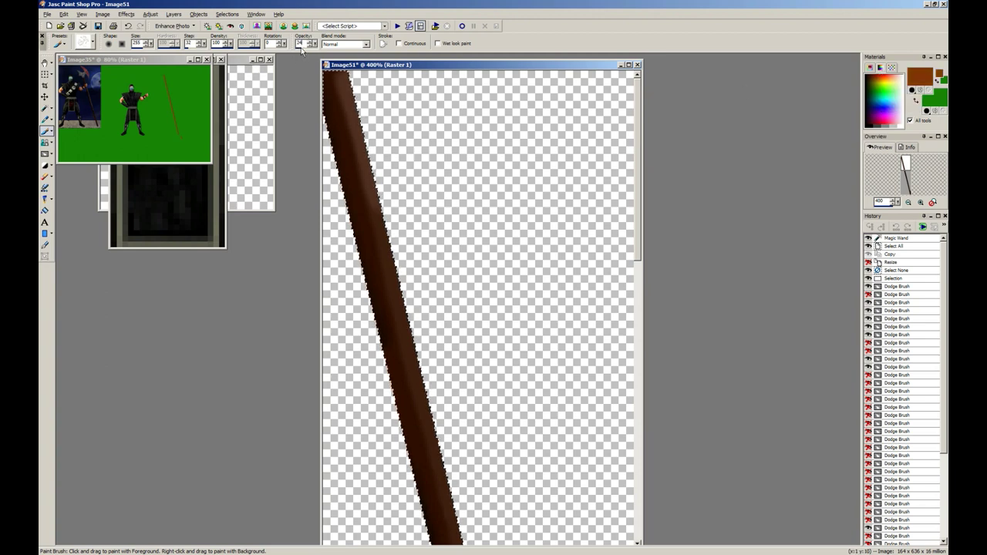
Step: Try the cloudy brown brush on the staff and over the sprite image, and undo the test strokes
click(379, 231)
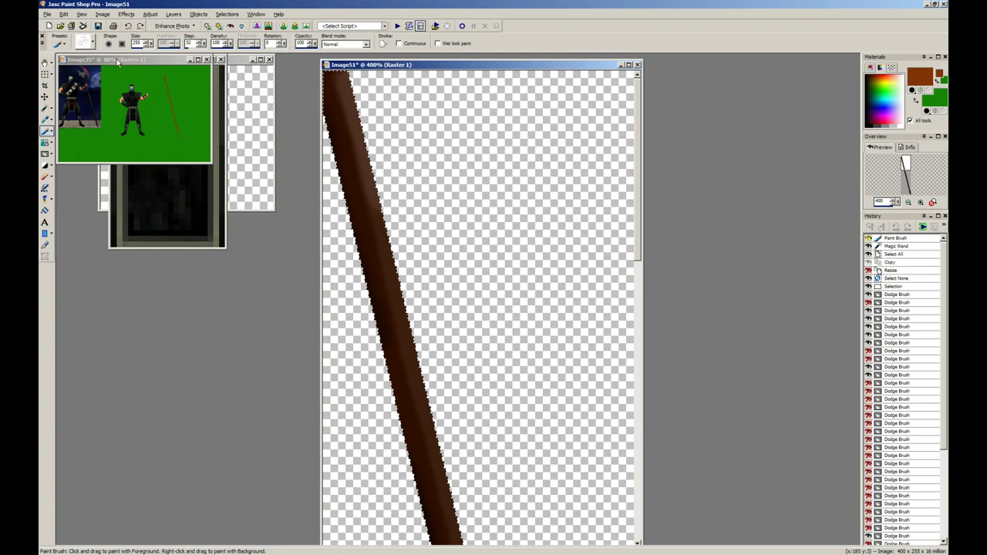
click(118, 60)
scroll(120, 69, up, 5)
click(156, 162)
click(136, 185)
click(147, 166)
click(129, 215)
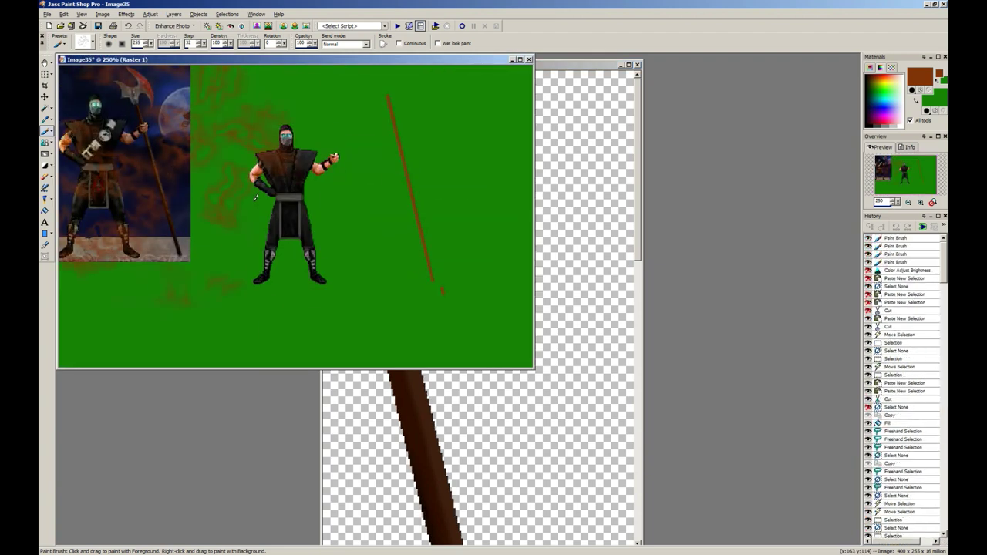
click(258, 196)
click(267, 175)
key(ctrl+z)
key(ctrl+z)
key(ctrl+z)
key(ctrl+z)
key(ctrl+z)
key(ctrl+z)
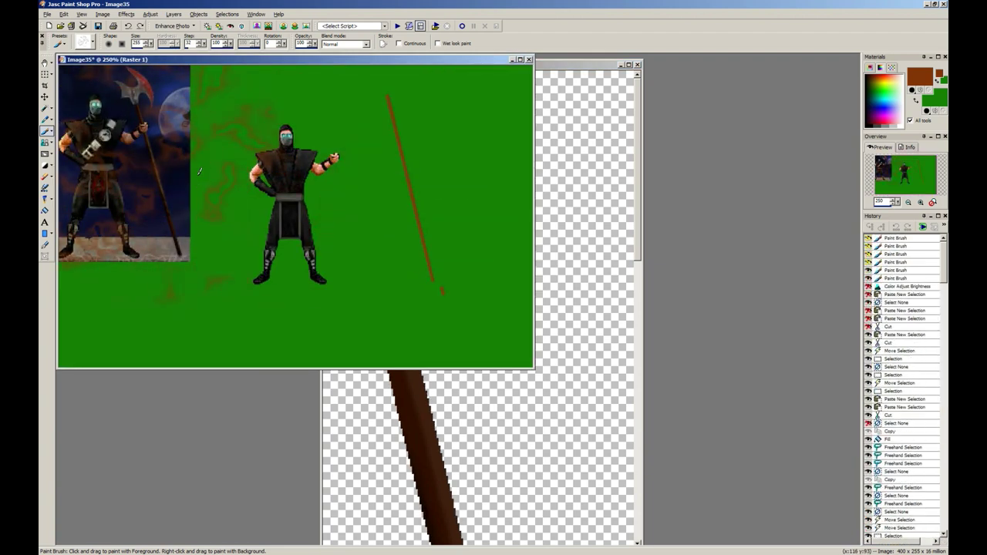
Step: Paint mottled brown texture along the selected staff with the cloudy brush
scroll(199, 171, down, 3)
click(458, 66)
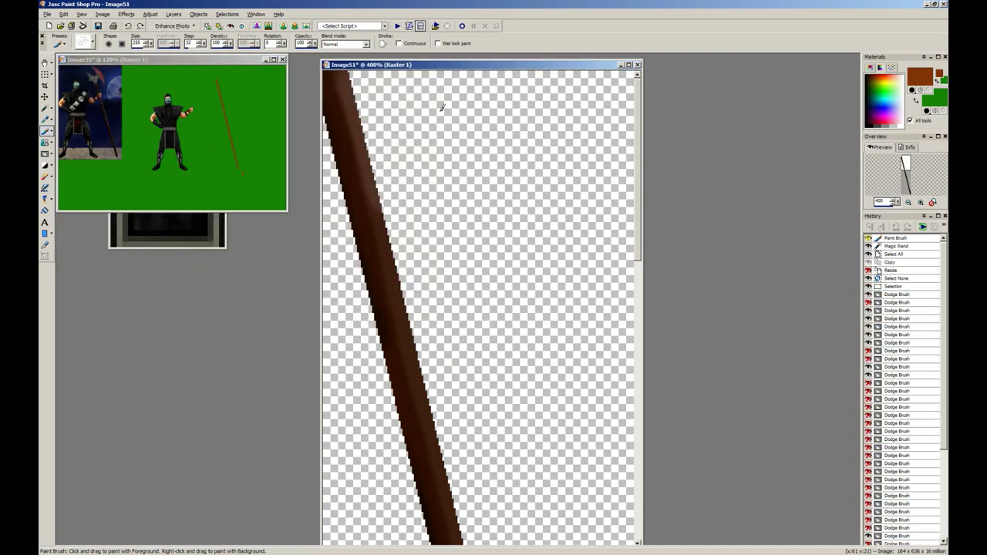
scroll(440, 106, down, 3)
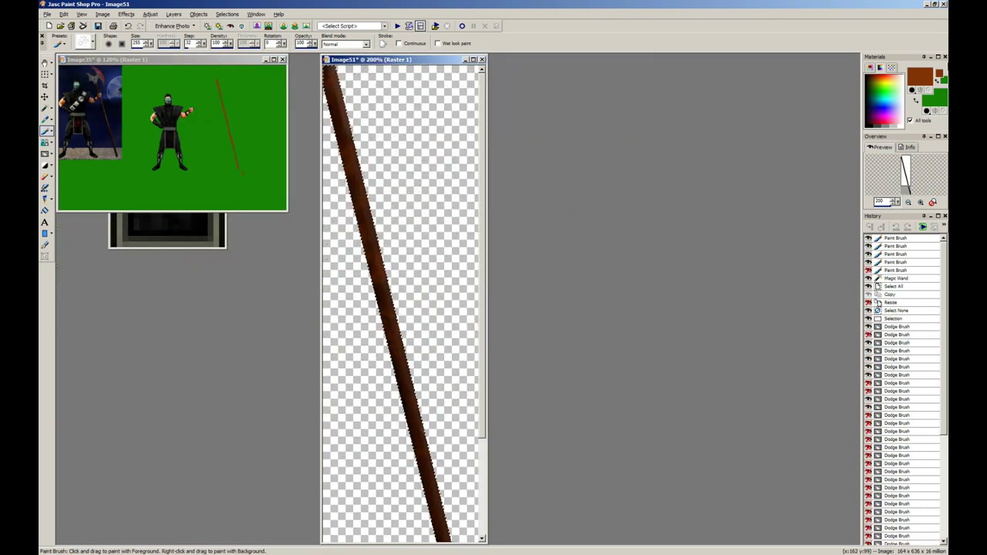
Step: Pick a brighter orange-brown foreground color and brush more mottled texture over the staff
right_click(917, 80)
click(879, 75)
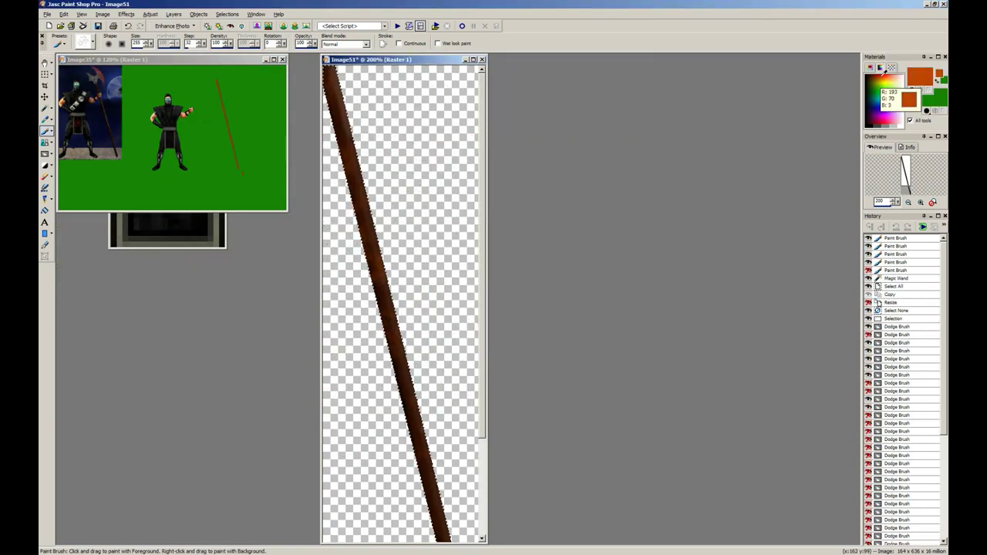
scroll(389, 318, down, 2)
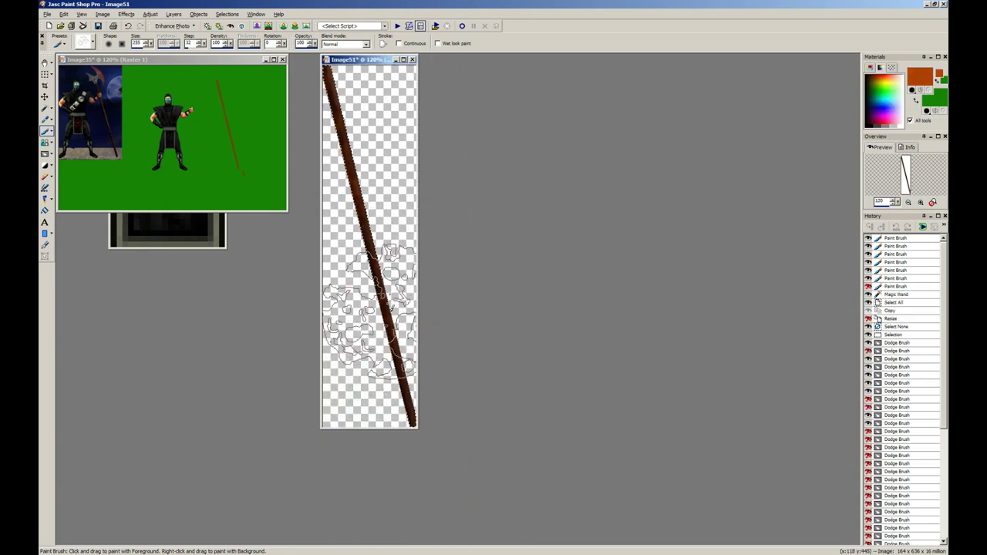
scroll(451, 221, up, 4)
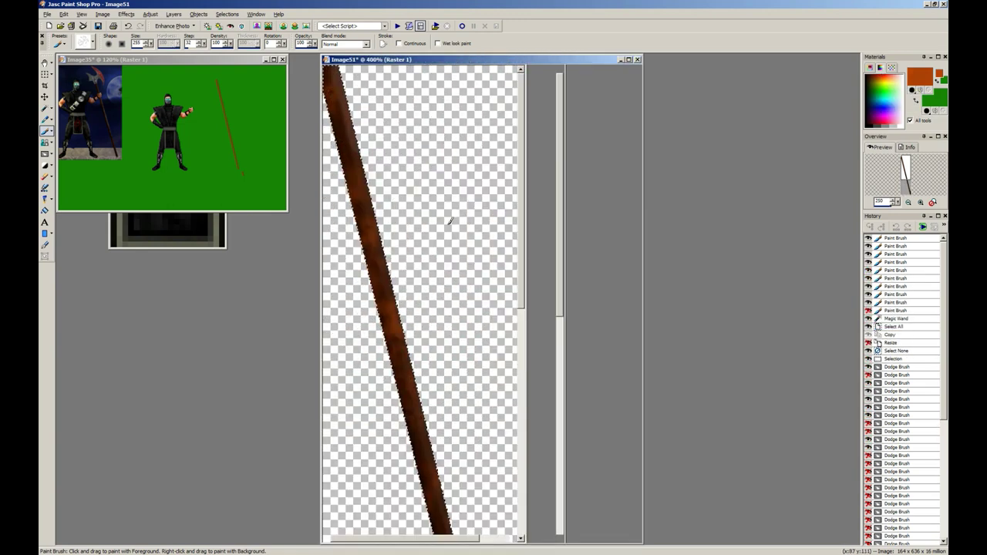
Step: Deselect and shrink the staff image to 25 percent, and undo the resize together with the latest brush strokes
key(s)
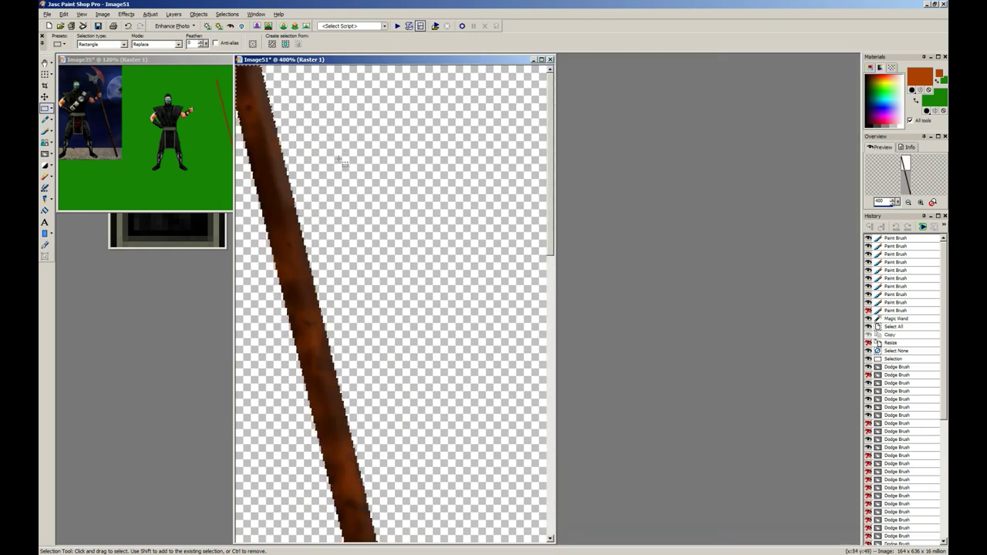
key(ctrl+d)
key(shift+s)
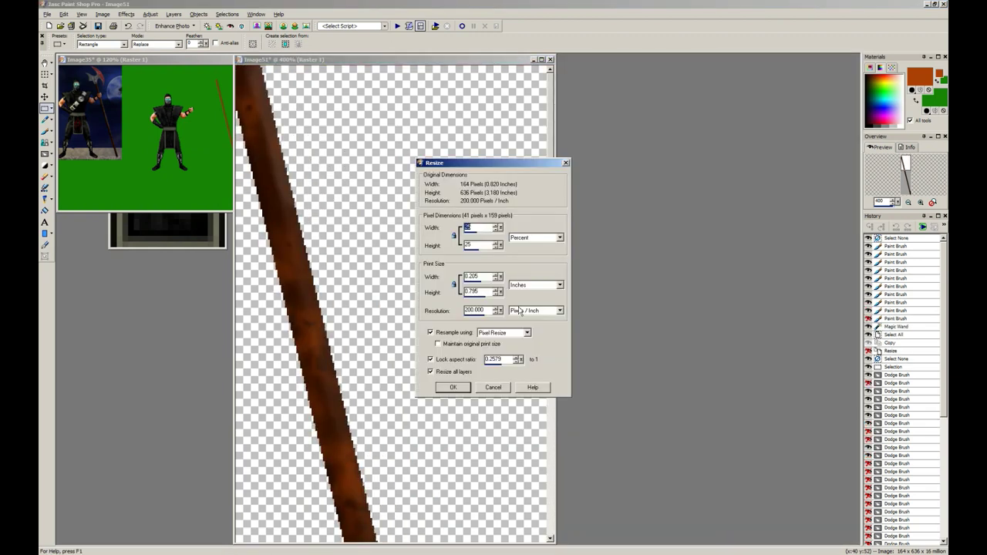
key(Return)
scroll(508, 334, up, 2)
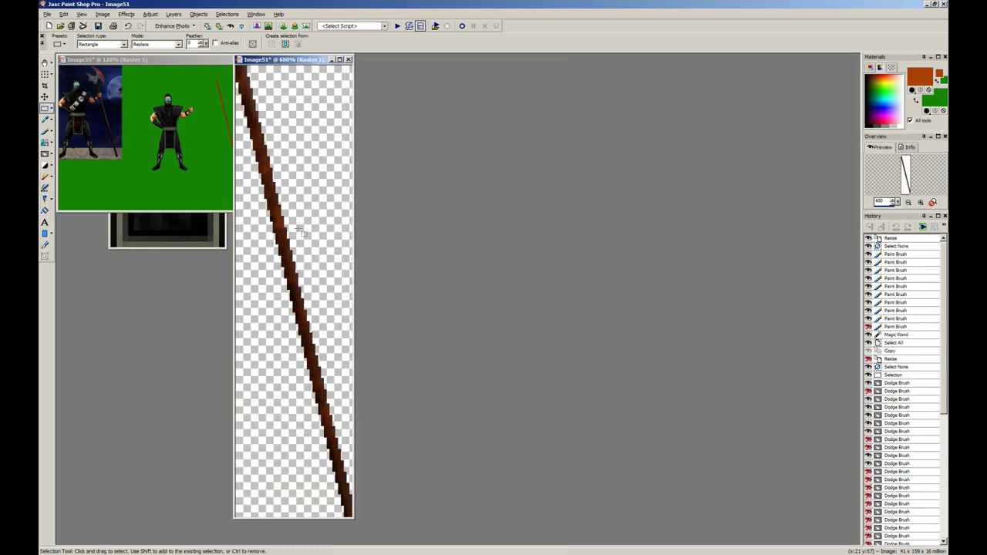
key(ctrl+z)
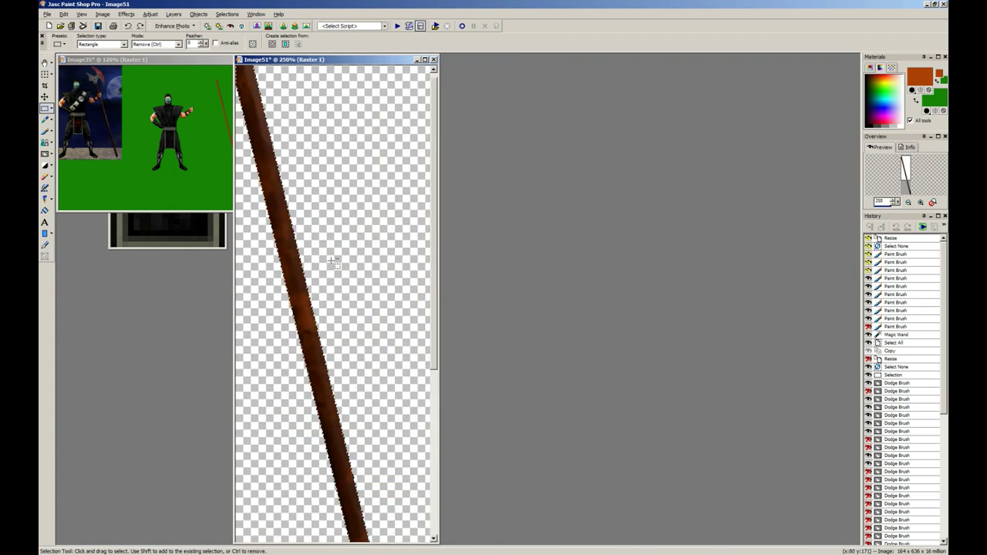
scroll(332, 261, down, 3)
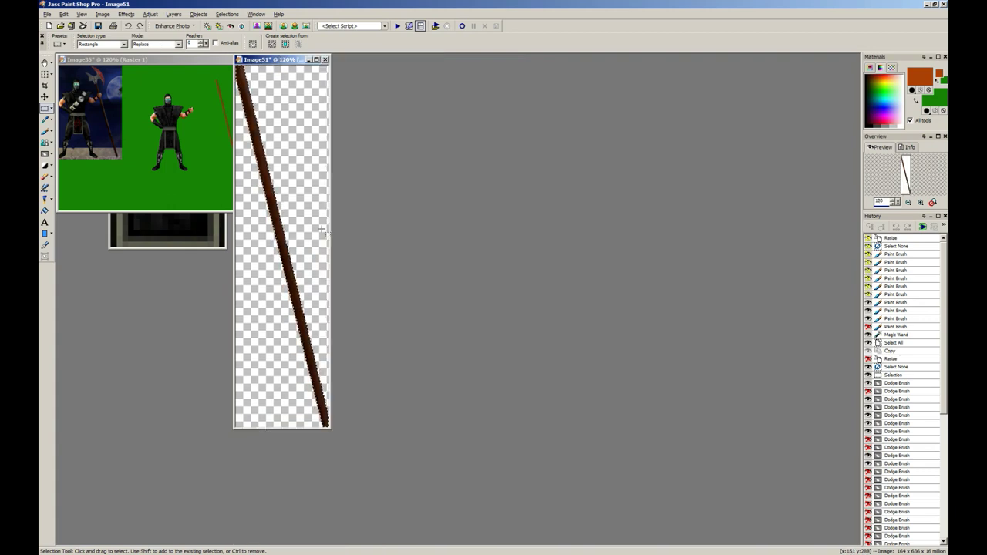
Step: Deselect and resize the staff image to 25 percent, copy the staff and switch to the sprite image
key(shift+s)
key(Return)
key(ctrl+alt+z)
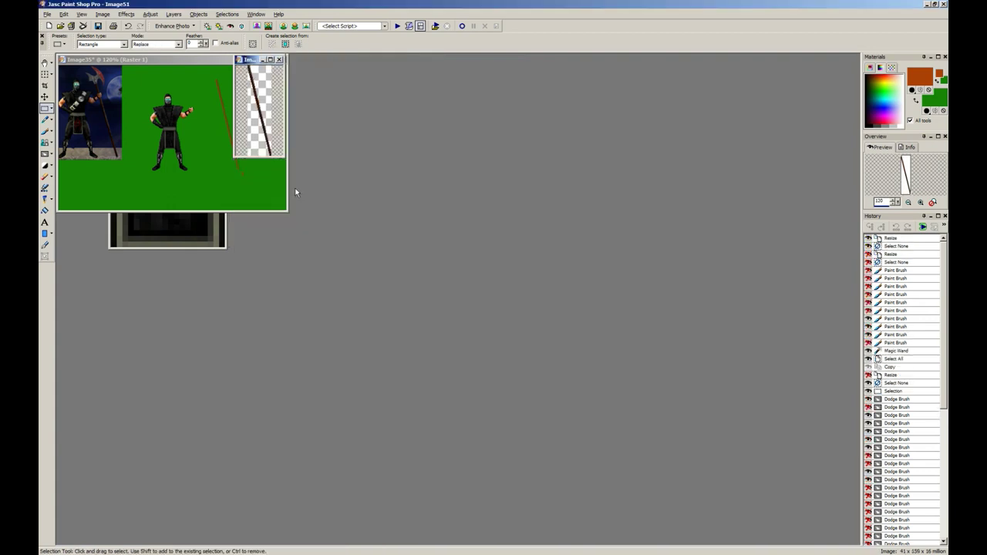
scroll(301, 196, up, 5)
key(ctrl+c)
click(145, 155)
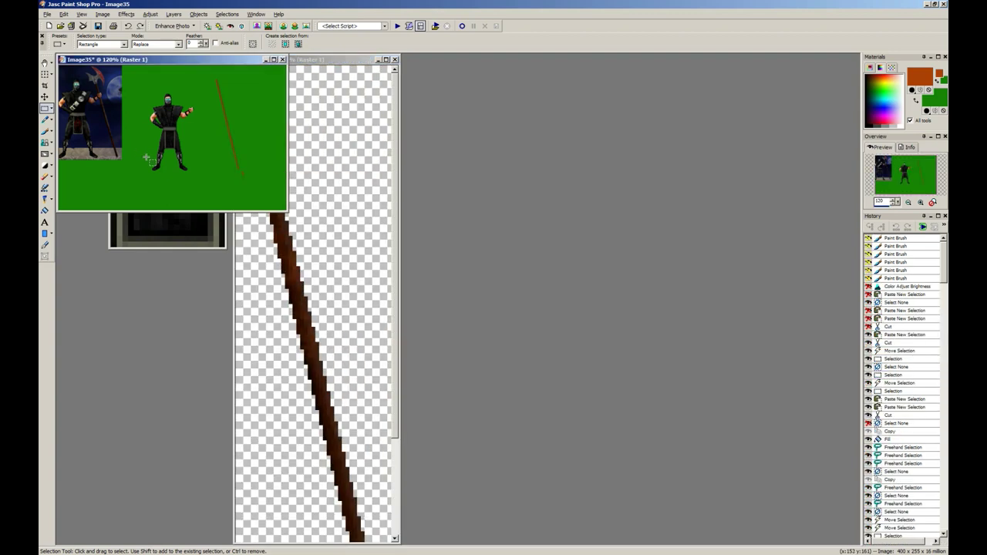
Step: Paste the copied staff into the sprite image, between the ninja's raised hand and the flat brown staff
scroll(148, 158, up, 4)
key(ctrl+e)
click(538, 260)
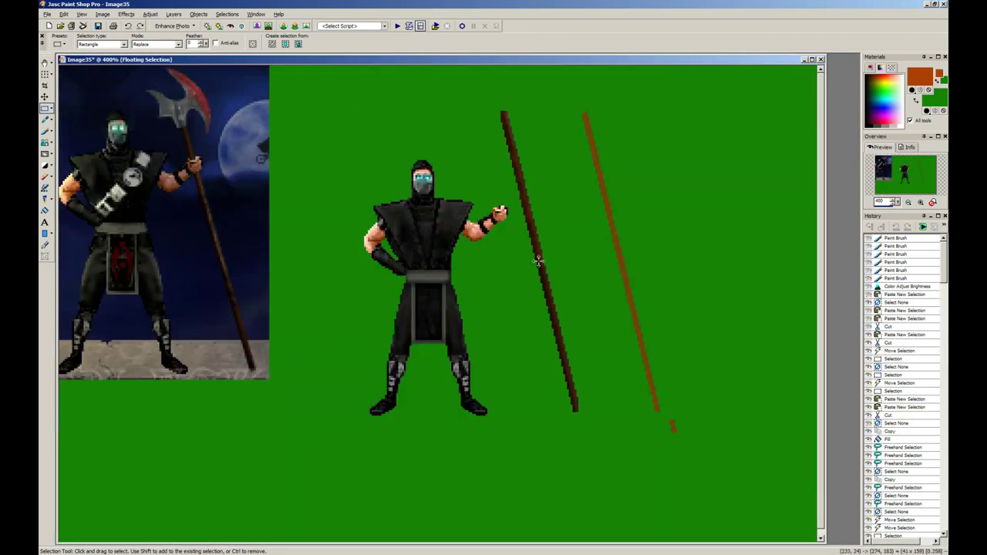
scroll(567, 275, up, 1)
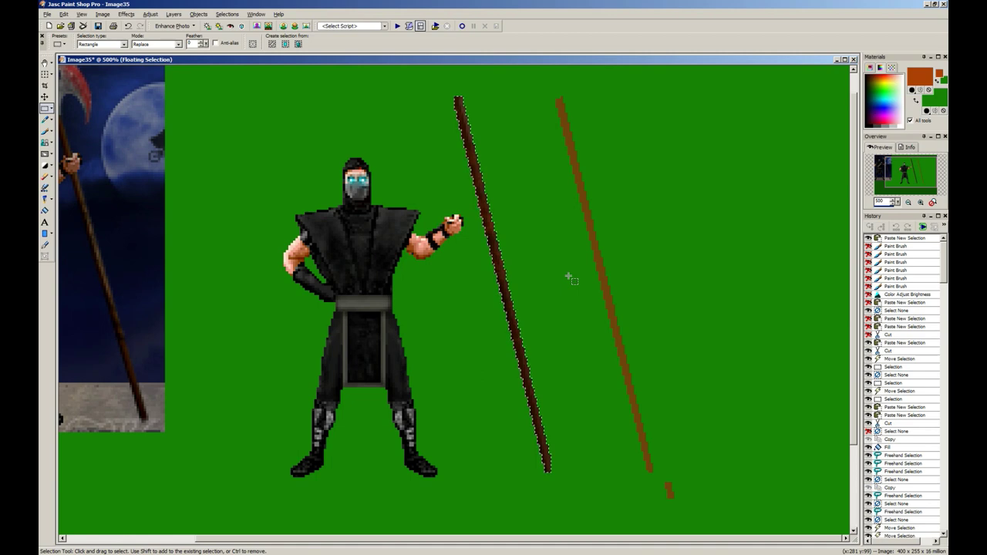
scroll(571, 279, up, 3)
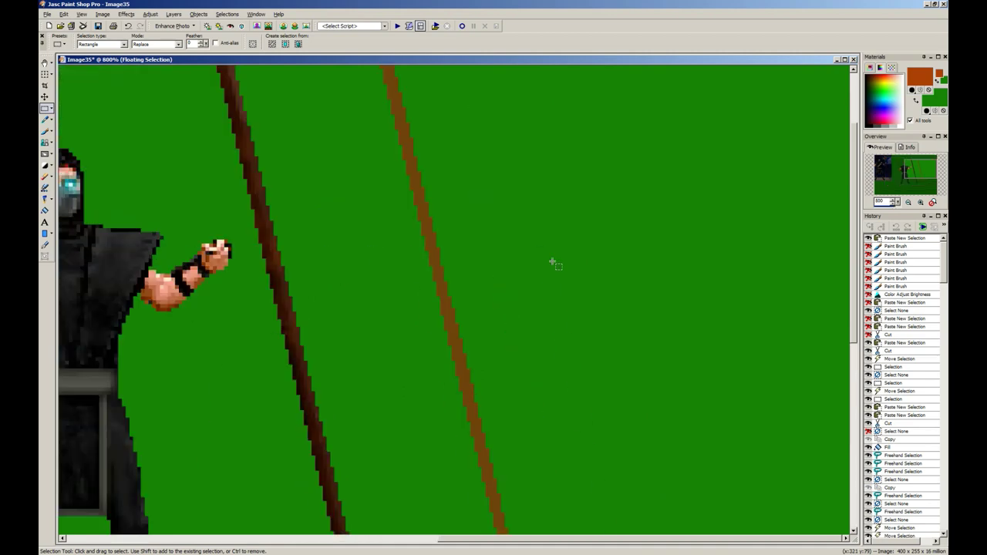
Step: Try adjusting the brightness of the pasted staff, and undo the adjustment together with the paste
key(alt)
key(shift+b)
key(Return)
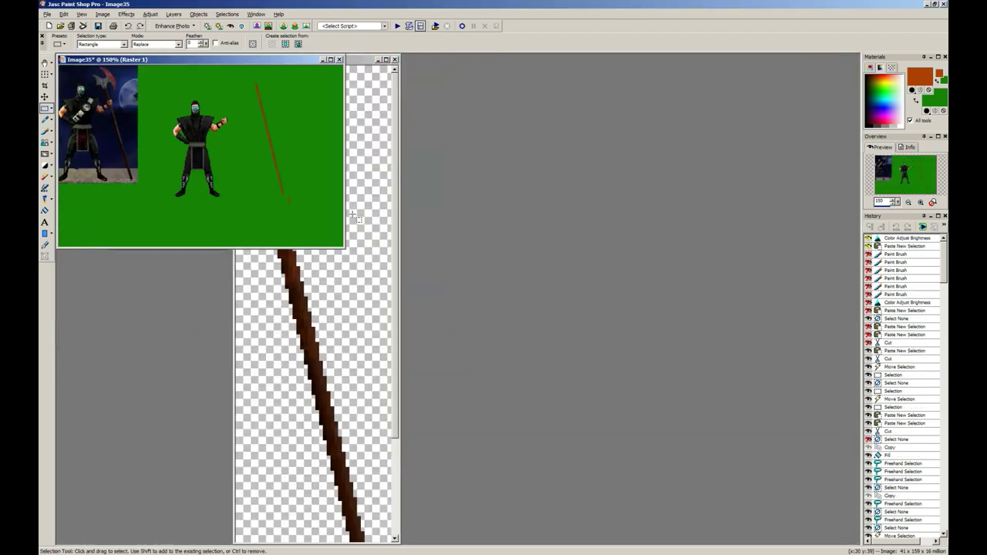
right_click(344, 236)
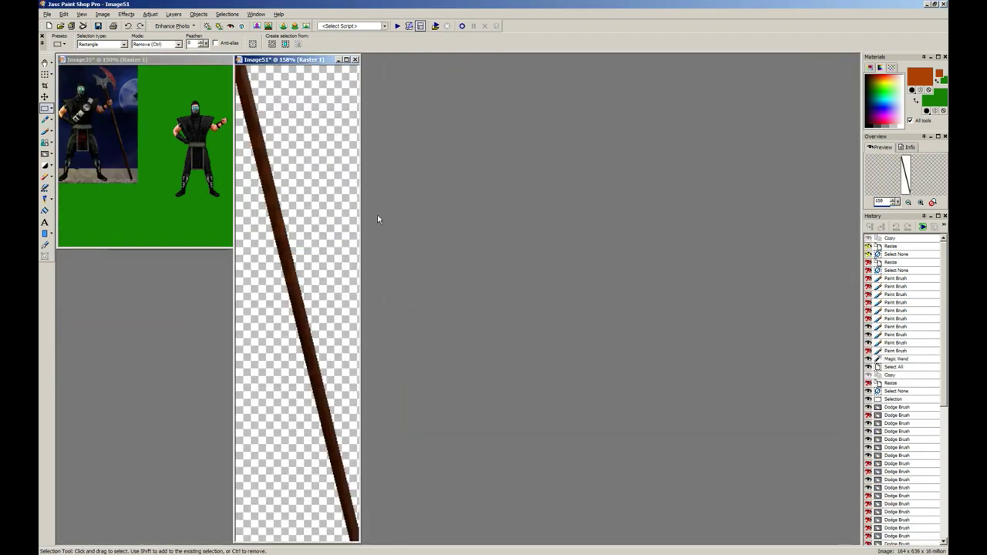
Step: Undo the staff image's 25 percent resize and deselection, and sample a dark brown foreground color from the reference weapon's handle
key(ctrl+z)
key(ctrl+z)
key(ctrl+z)
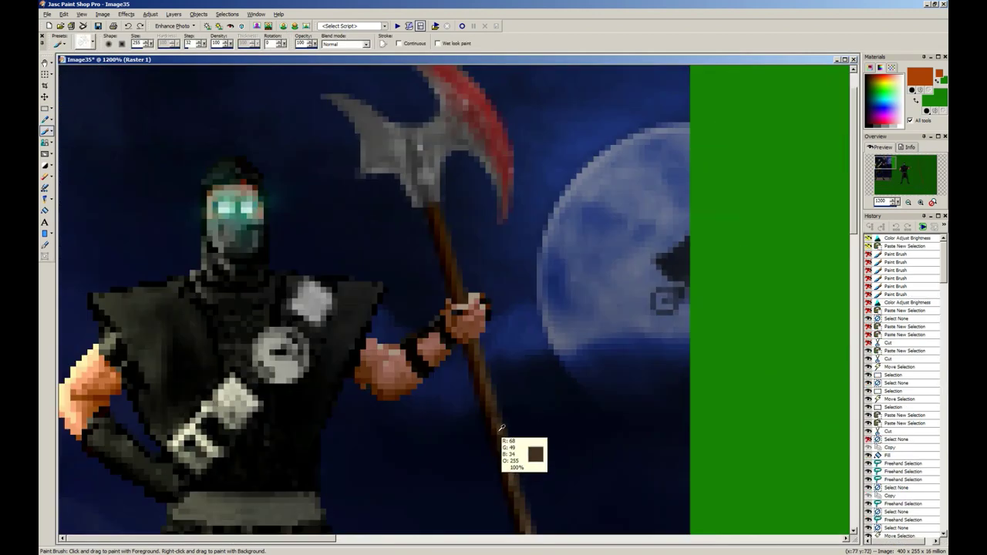
ctrl+click(486, 393)
scroll(444, 319, down, 2)
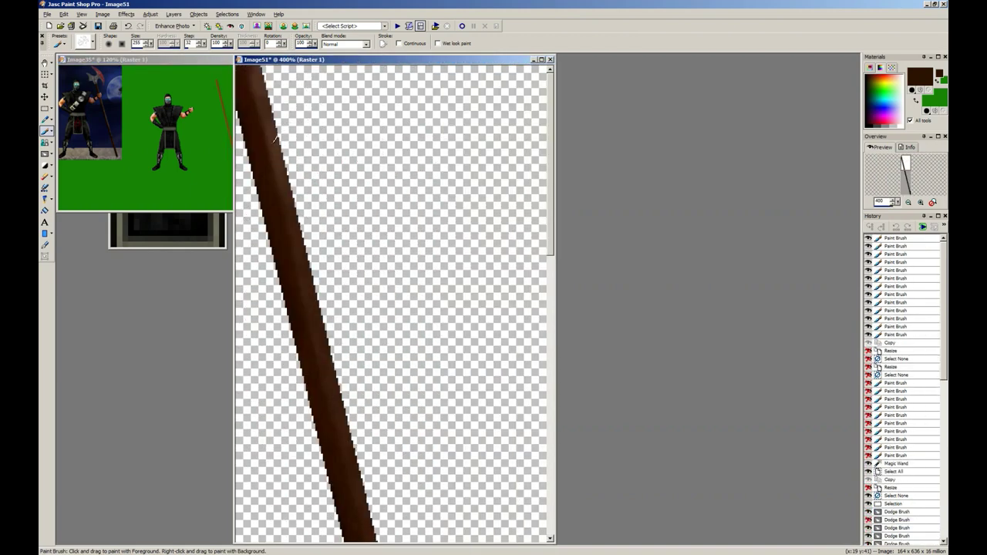
Step: Brush dark brown texture along the whole length of the selected staff
scroll(275, 139, down, 1)
drag(275, 139, 292, 223)
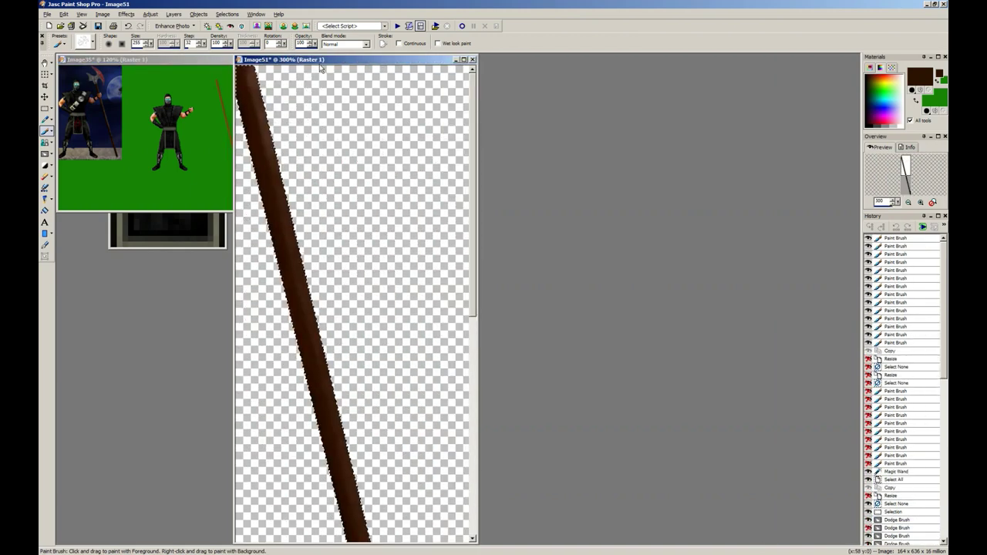
mouse_move(294, 183)
mouse_down()
mouse_move(325, 299)
mouse_move(340, 417)
mouse_up()
scroll(282, 267, down, 1)
drag(282, 266, 316, 367)
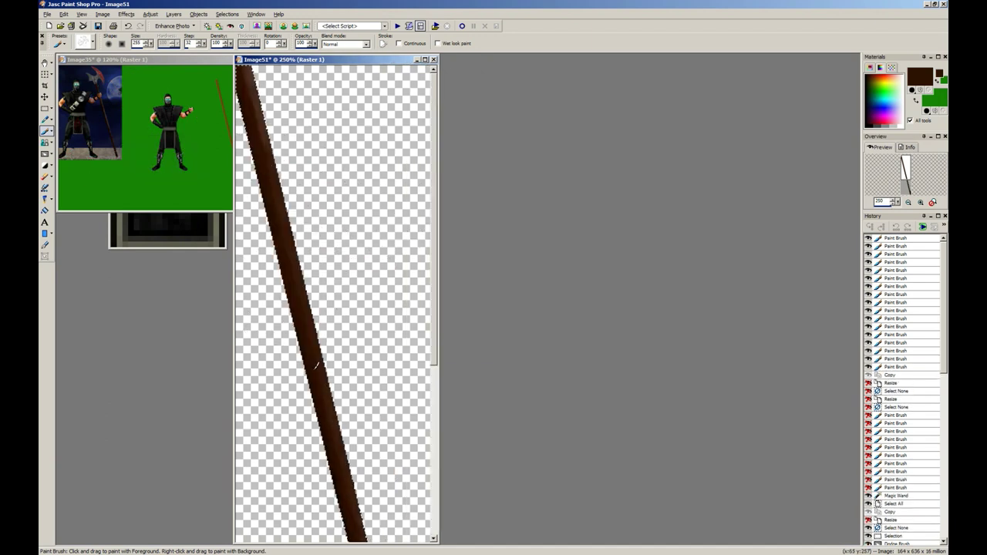
scroll(316, 366, down, 3)
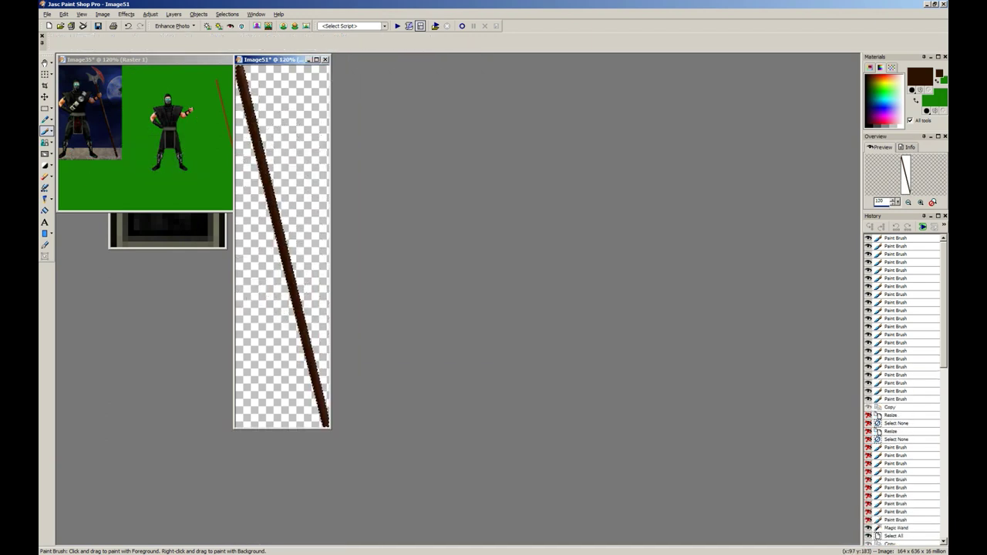
Step: Deselect the staff and resize its image to 25 percent with Smart Size resampling
key(s)
scroll(316, 176, up, 7)
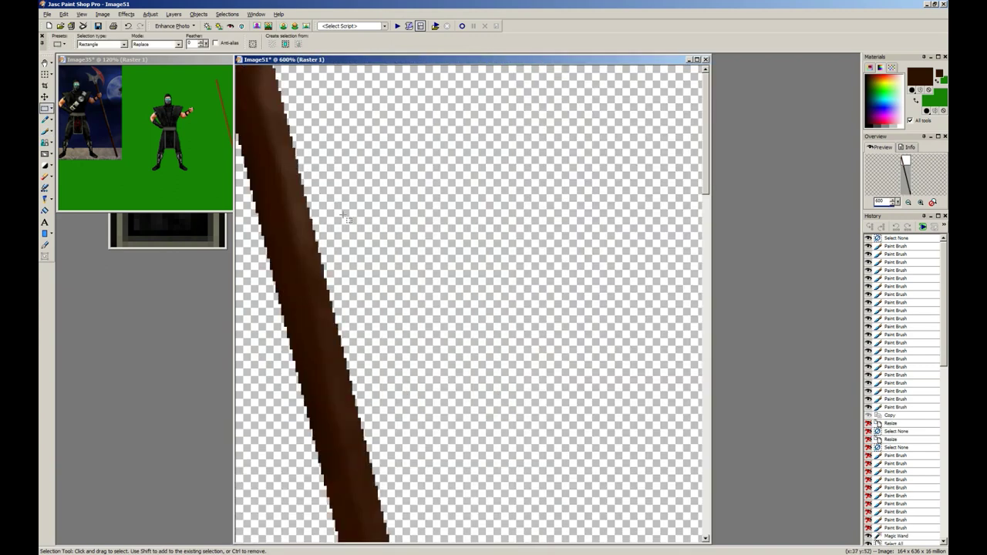
scroll(319, 246, down, 2)
key(shift+s)
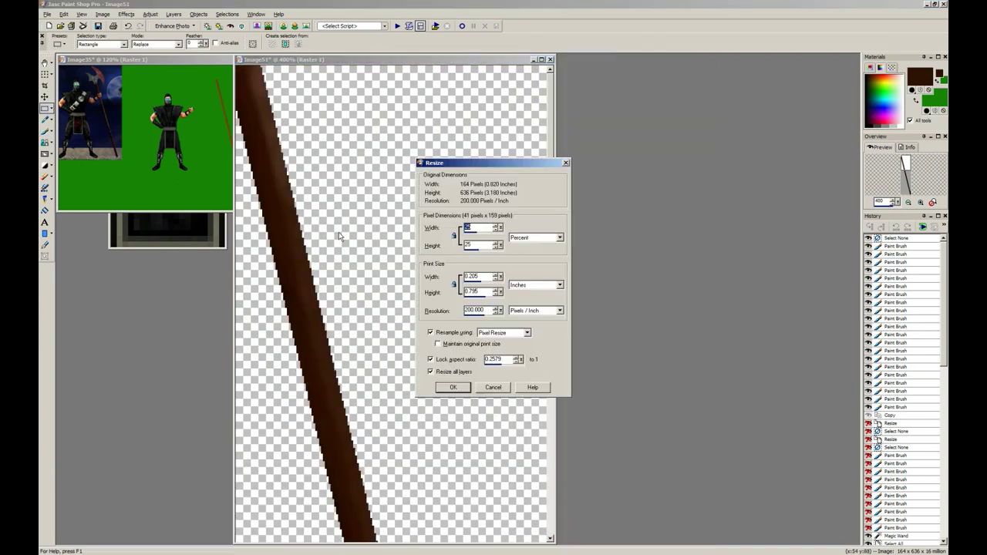
click(497, 343)
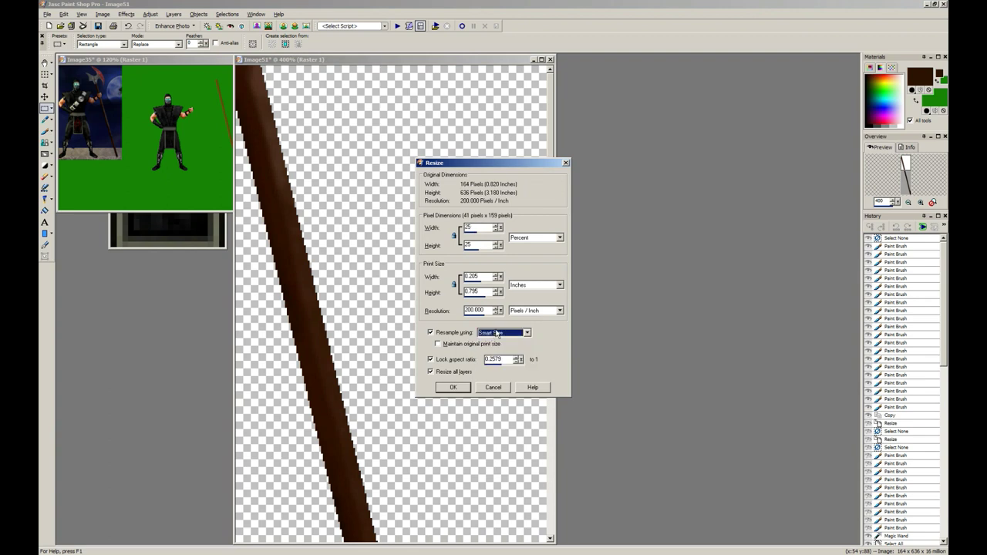
key(Return)
Step: Sharpen and copy the reduced staff, and paste it into the sprite image as a floating selection
scroll(334, 273, up, 4)
key(ctrl+c)
click(197, 184)
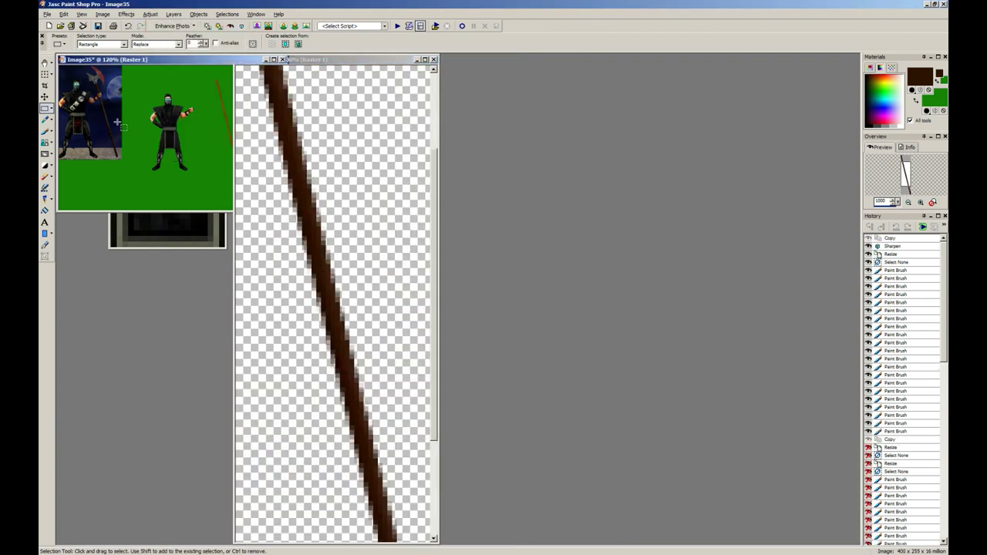
scroll(196, 193, up, 5)
key(ctrl+e)
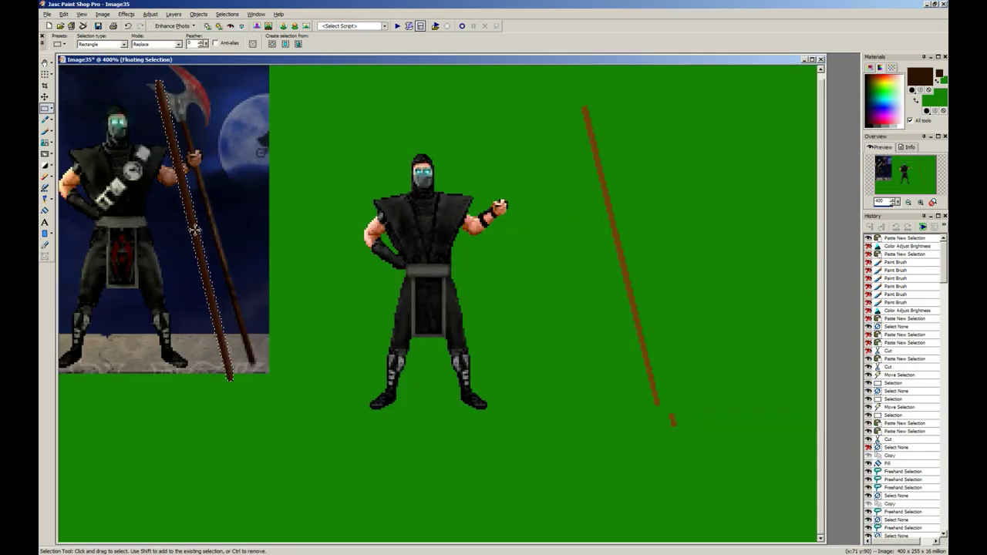
Step: Move the pasted staff from the reference picture to the raised hand of the fighter on the green background
click(196, 216)
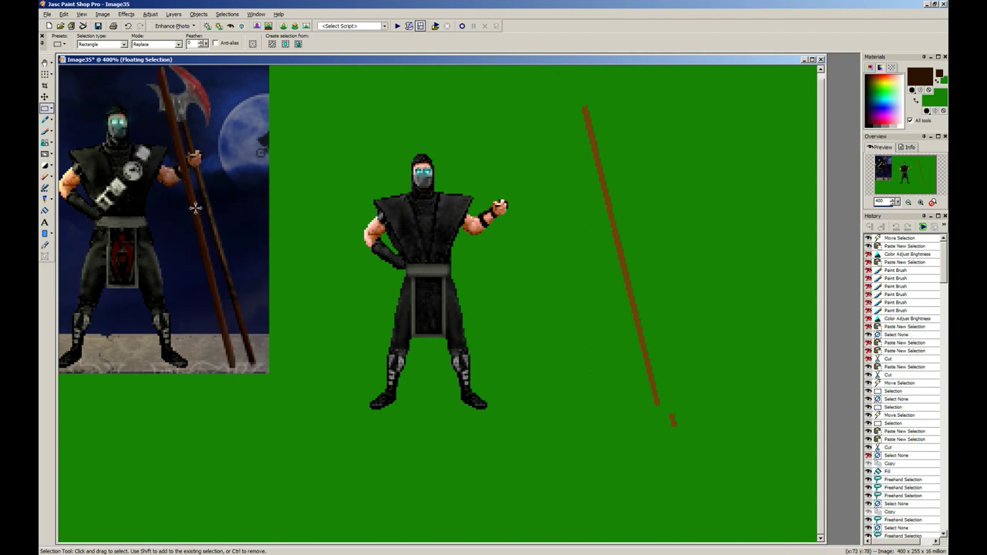
drag(196, 208, 513, 265)
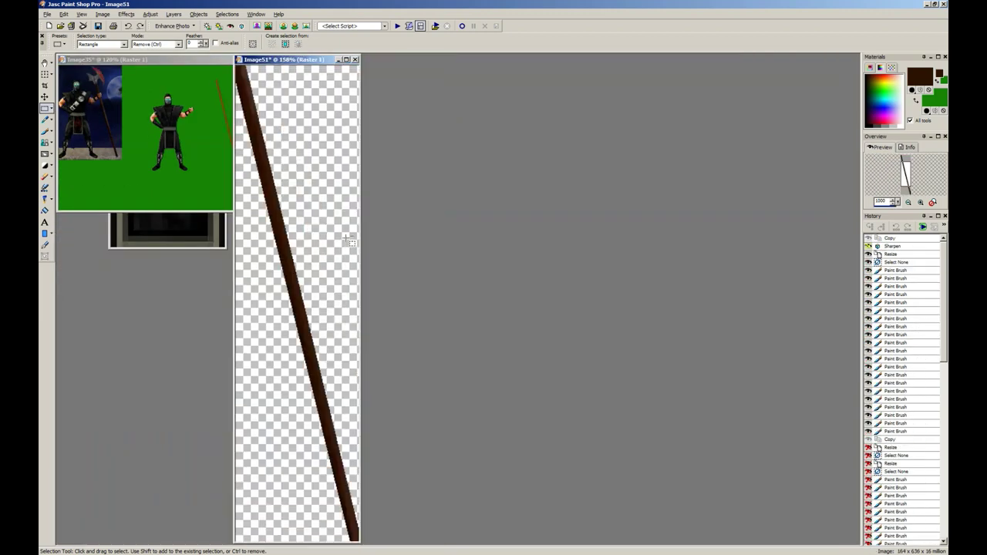
Step: Resize the staff image to 25 percent with Smart Size and try the pasted copy beside the fighter's raised hand
key(shift+s)
click(493, 332)
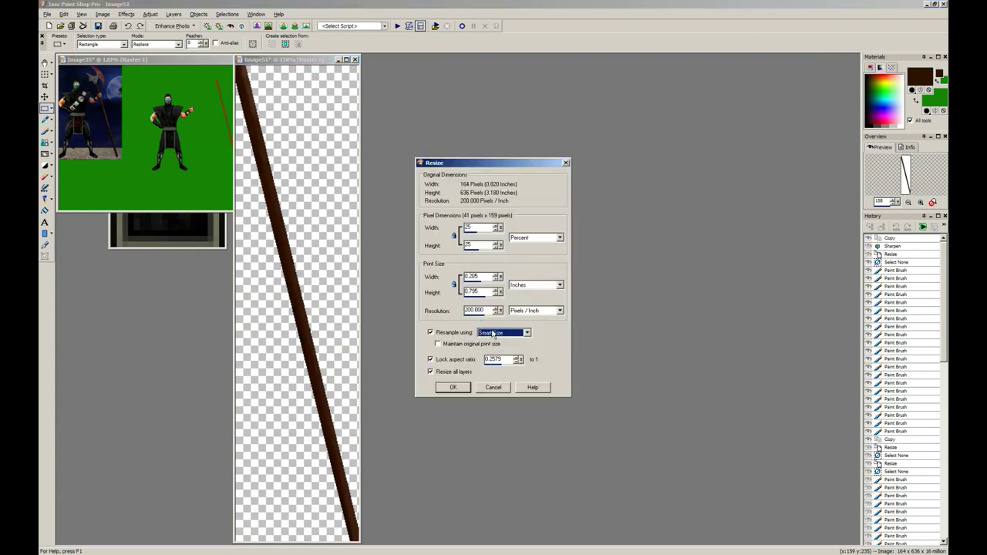
key(Return)
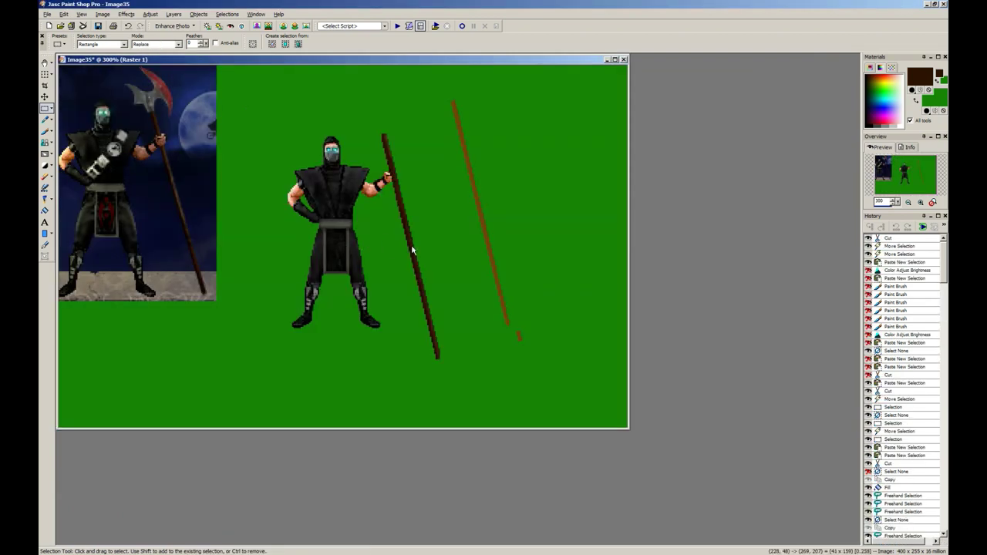
drag(412, 242, 423, 231)
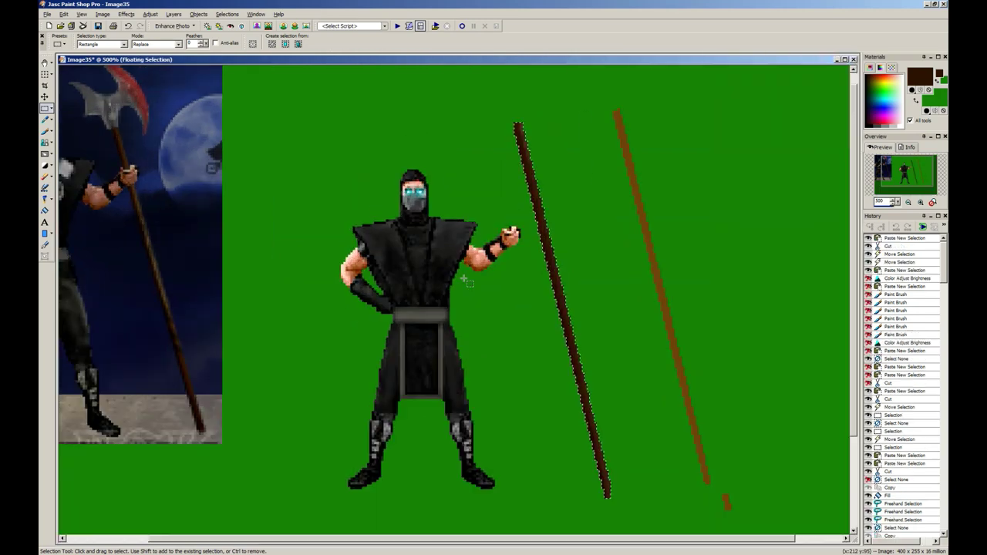
drag(575, 314, 548, 306)
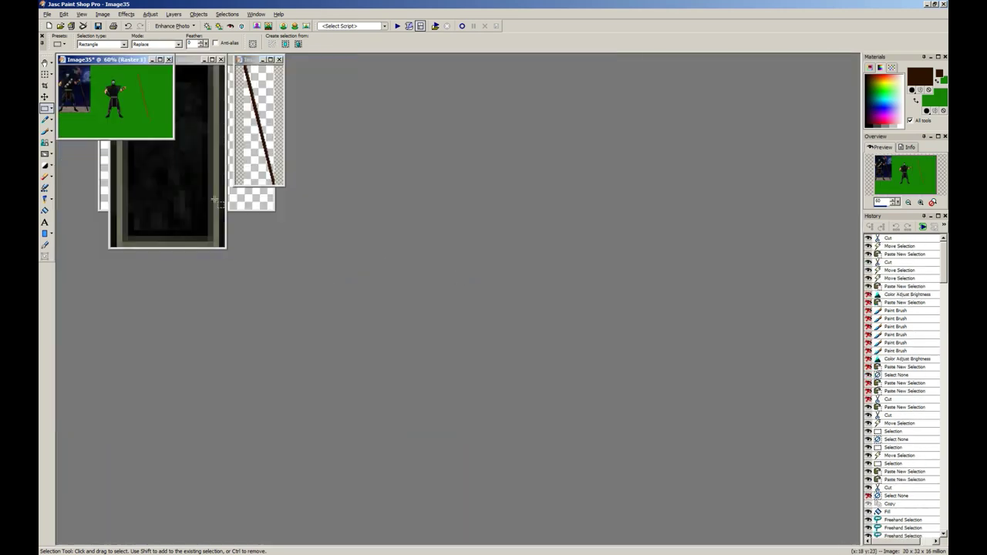
Step: Undo the staff image's resize and lighten the staff's right edge along its whole length with the Dodge brush
click(297, 146)
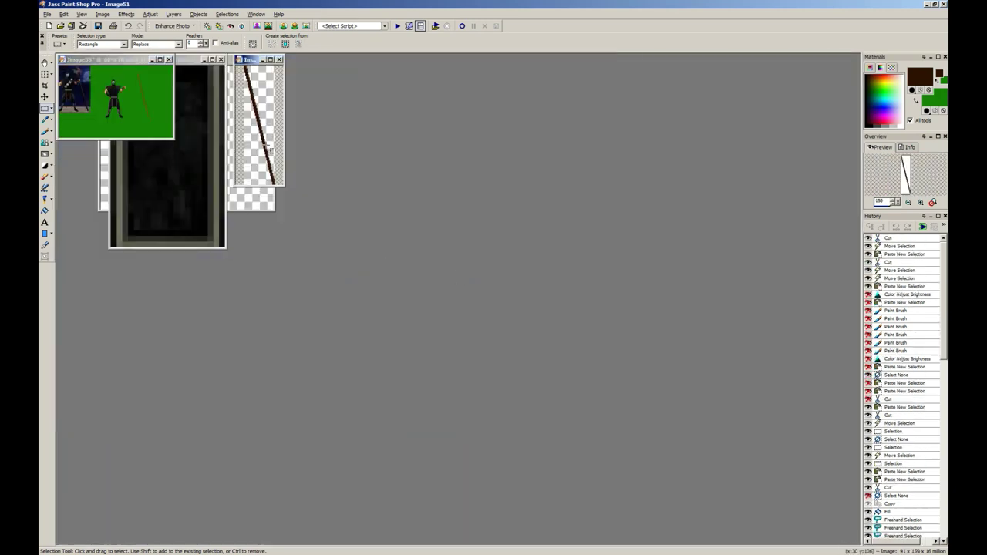
scroll(295, 144, up, 5)
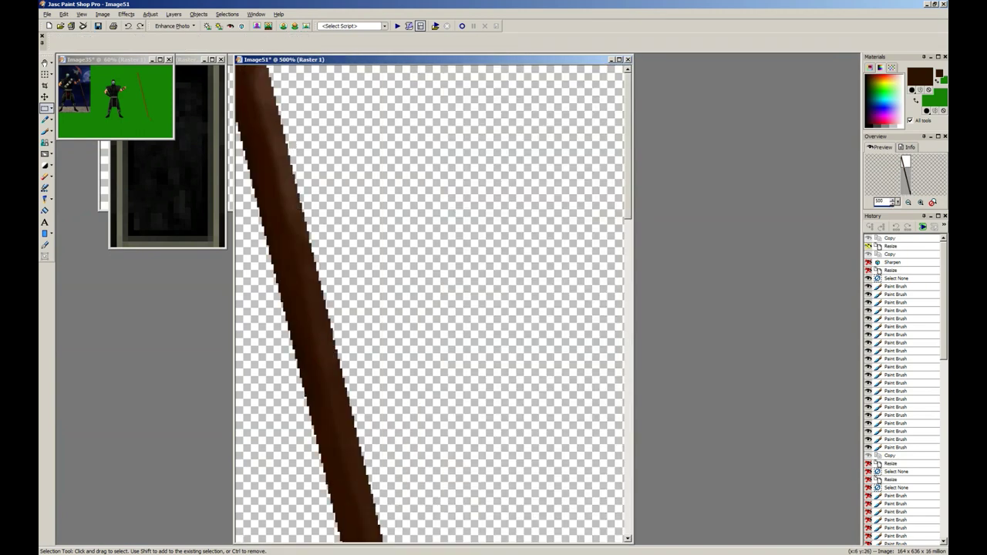
click(45, 153)
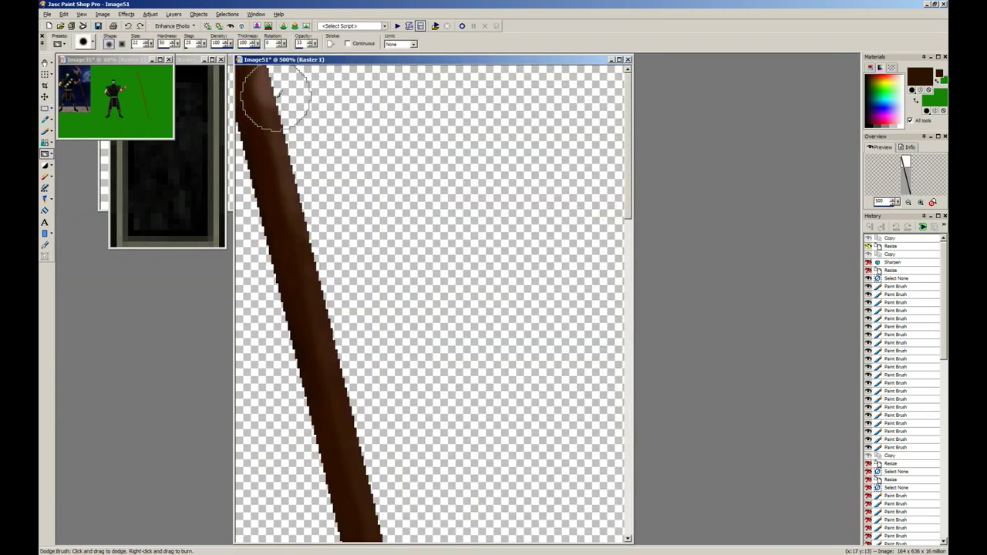
drag(279, 109, 325, 206)
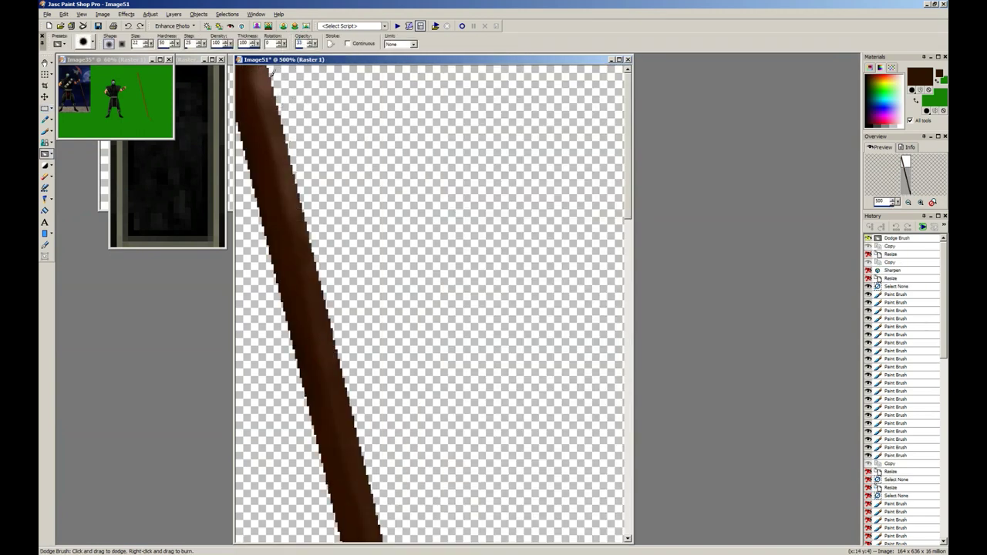
drag(271, 71, 315, 293)
scroll(414, 399, up, 1)
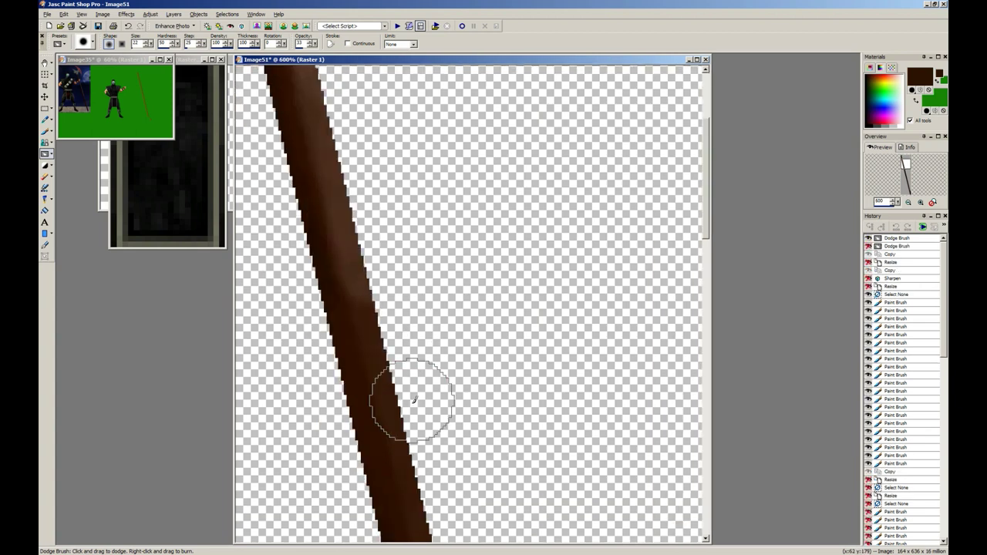
drag(370, 249, 415, 473)
scroll(441, 288, up, 1)
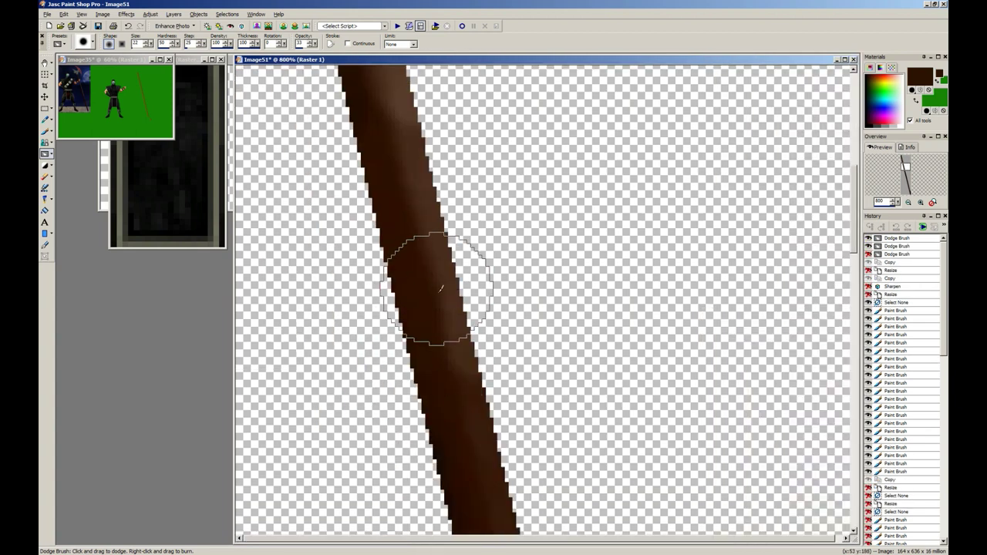
mouse_move(431, 137)
mouse_down()
mouse_move(506, 408)
mouse_move(488, 374)
mouse_up()
scroll(489, 375, down, 1)
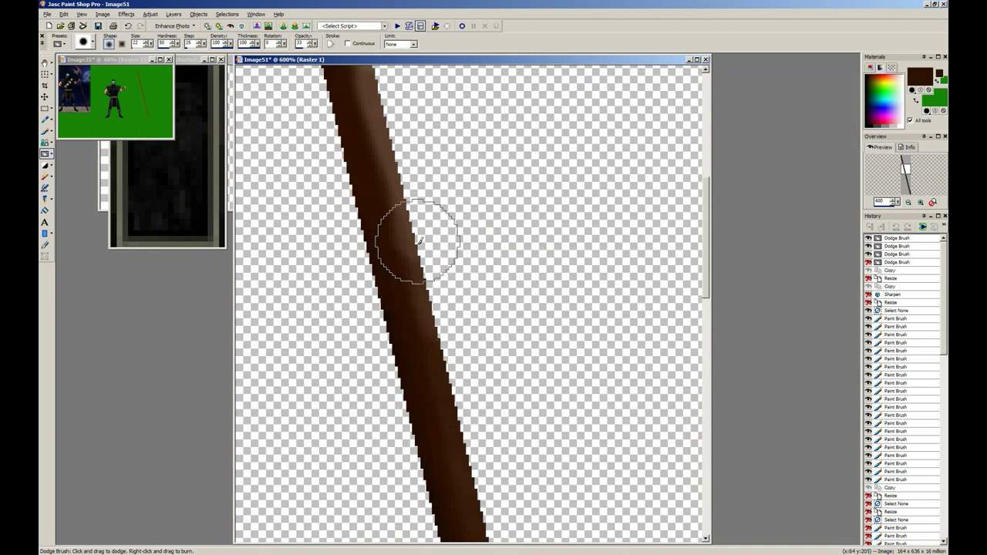
drag(430, 202, 476, 444)
scroll(476, 444, down, 1)
scroll(403, 301, down, 1)
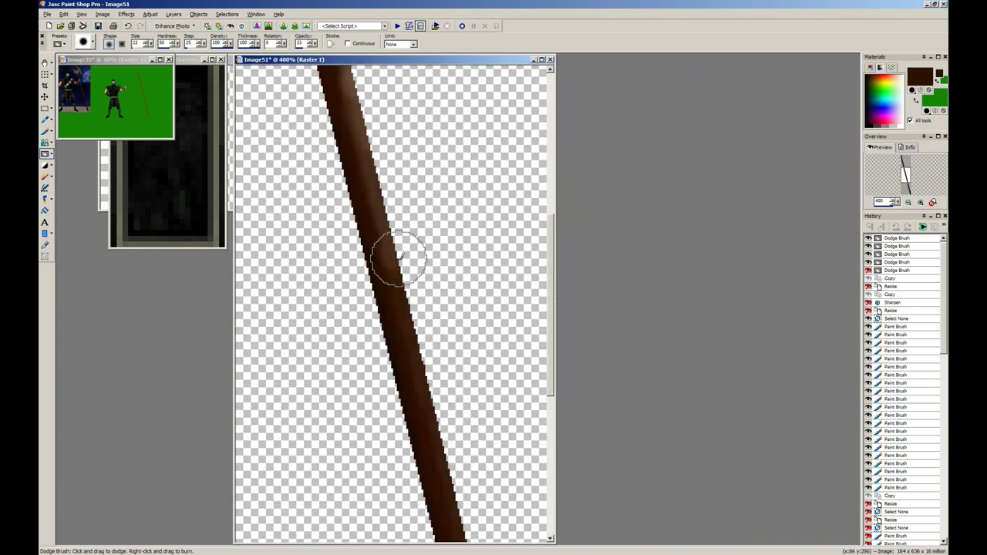
drag(401, 256, 452, 507)
drag(554, 437, 564, 437)
drag(560, 381, 563, 500)
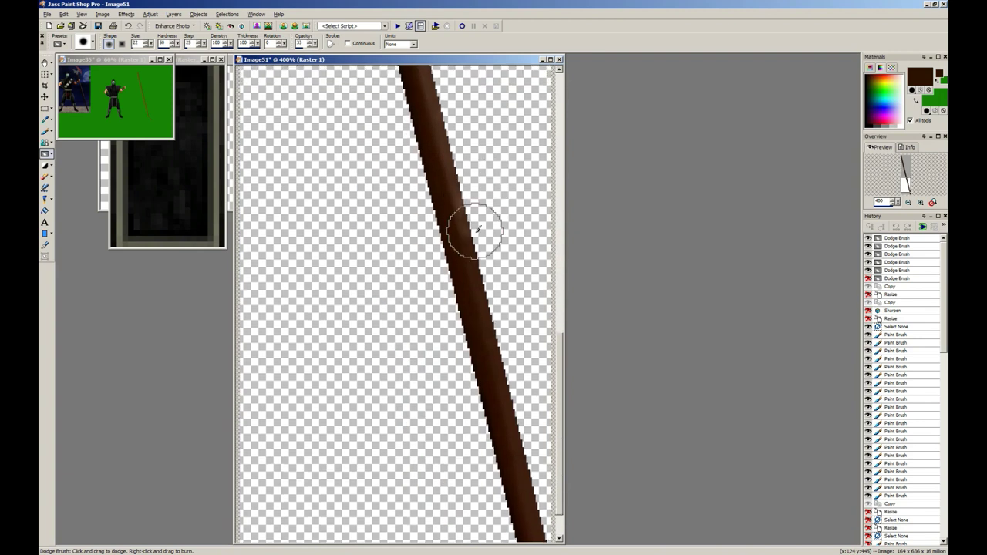
drag(477, 229, 523, 422)
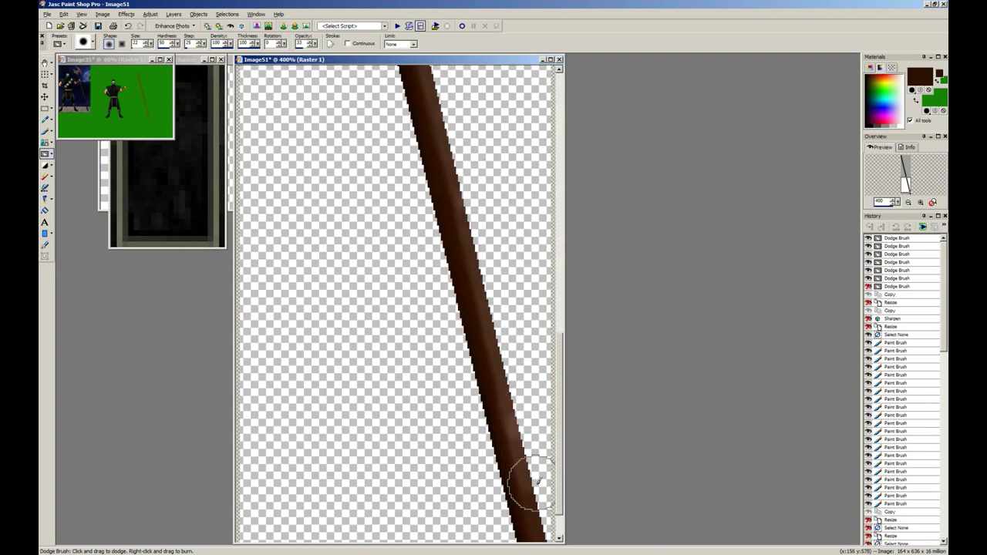
drag(556, 551, 557, 549)
scroll(537, 380, down, 2)
Step: Resize the highlighted staff image to 25 percent, copy it, and return to the fighter image
key(shift+s)
key(Return)
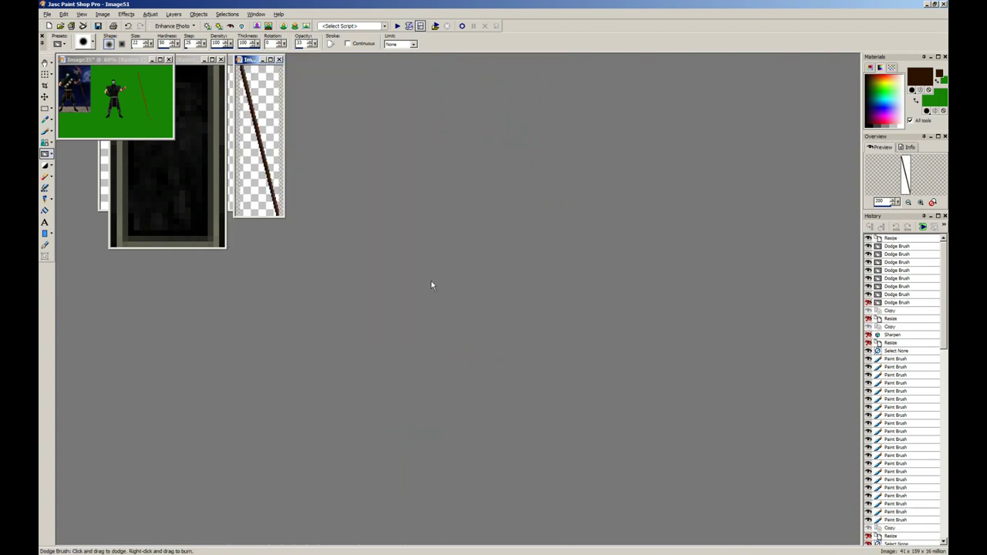
scroll(429, 281, up, 4)
click(45, 108)
key(ctrl+c)
click(115, 98)
scroll(116, 98, up, 4)
Step: Try the pasted staff over the reference picture and beside the fighter's raised hand, cutting it out each time
key(ctrl+e)
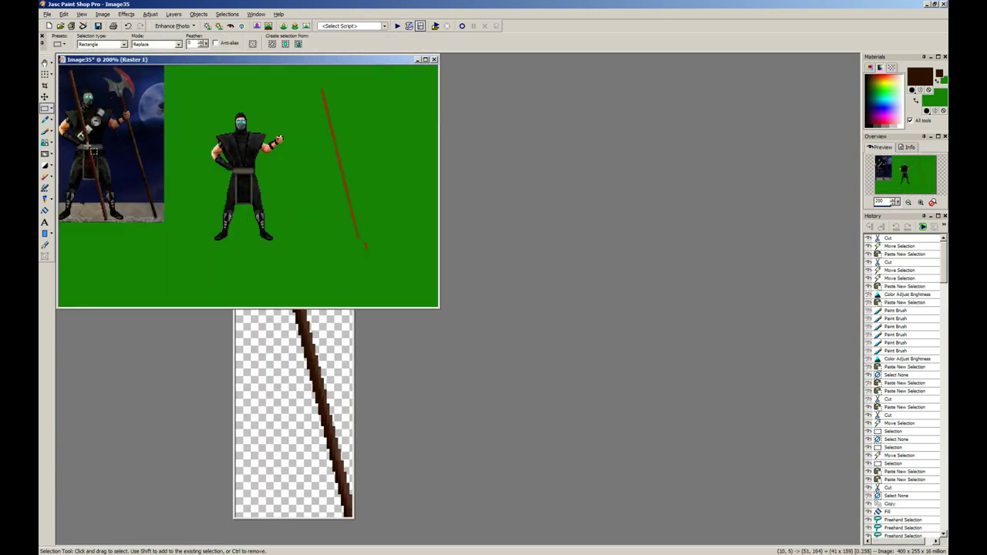
click(88, 145)
scroll(88, 145, up, 1)
key(ctrl+x)
key(ctrl+e)
drag(414, 242, 437, 210)
key(ctrl+x)
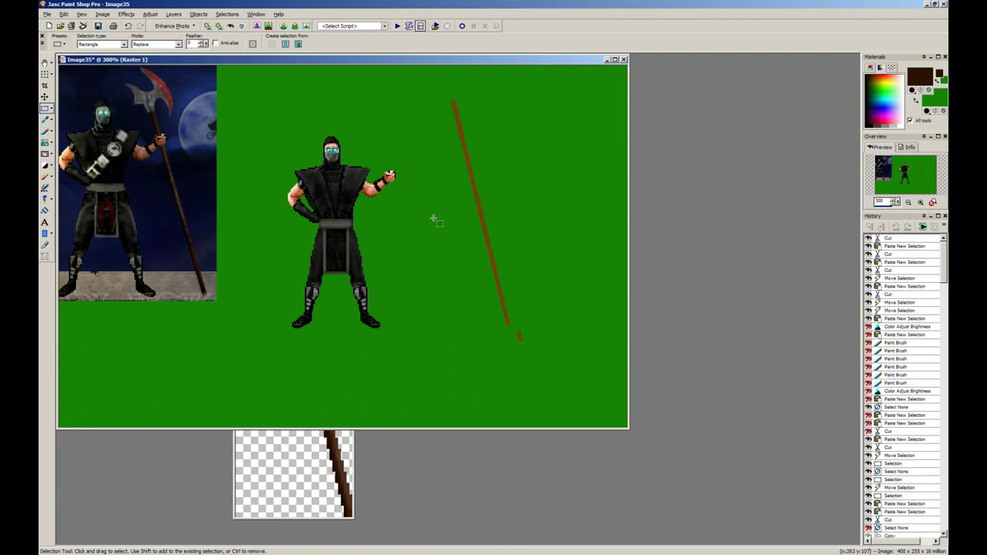
Step: Add a new raster layer and paste the staff onto it across the fighter's raised hand
key(alt+l)
key(Return)
key(Return)
key(ctrl+e)
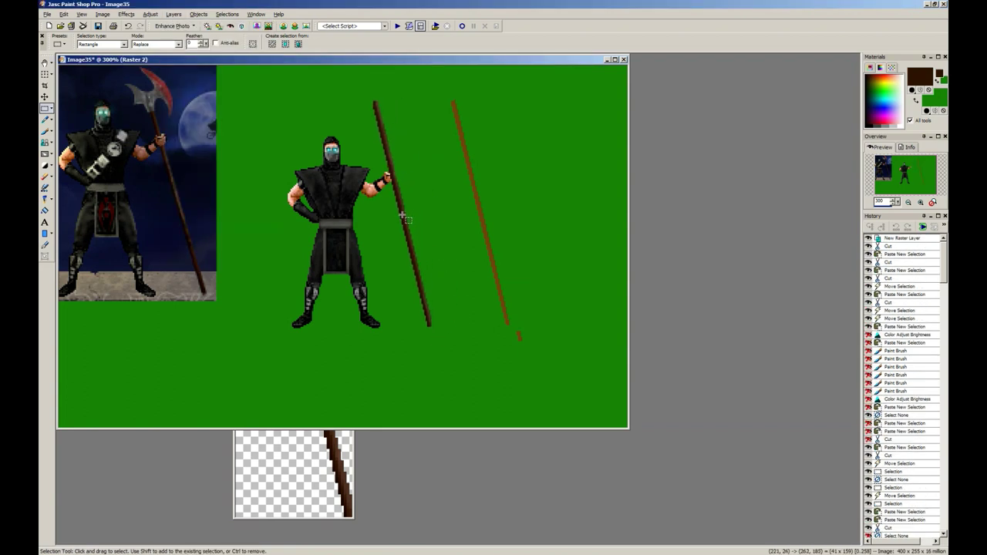
click(400, 220)
click(438, 227)
scroll(437, 226, up, 2)
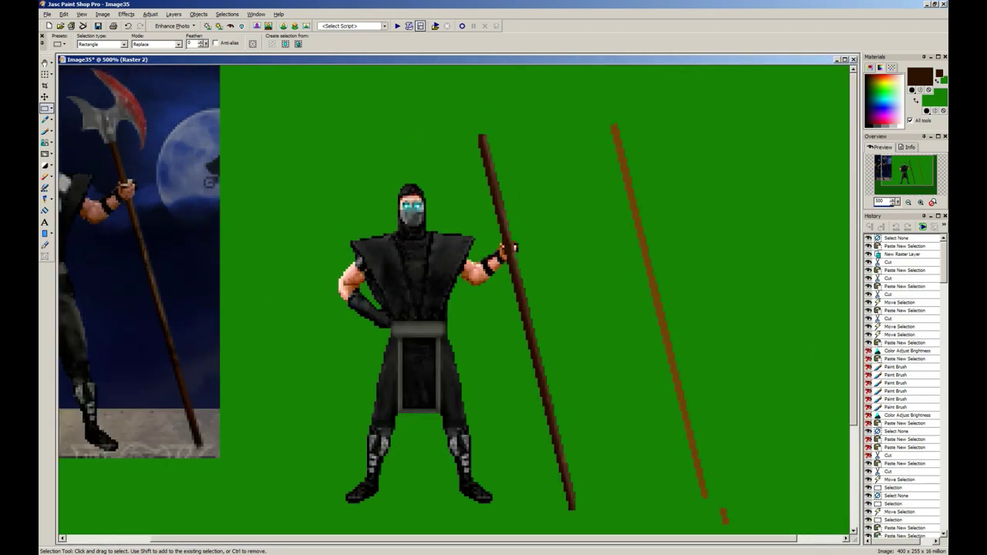
Step: Move the staff off the hand to the free green area between the fighter and the plain brown line
drag(518, 279, 580, 278)
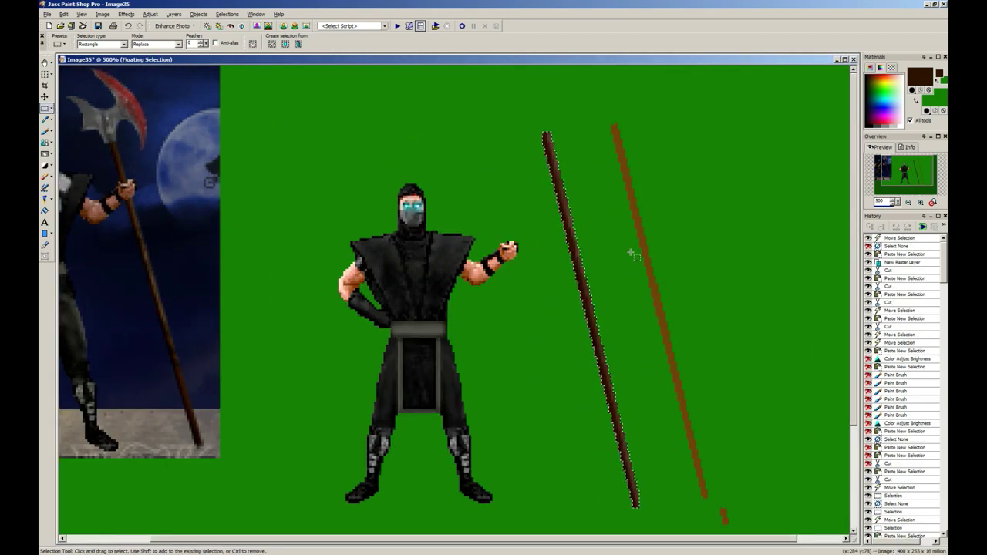
click(619, 290)
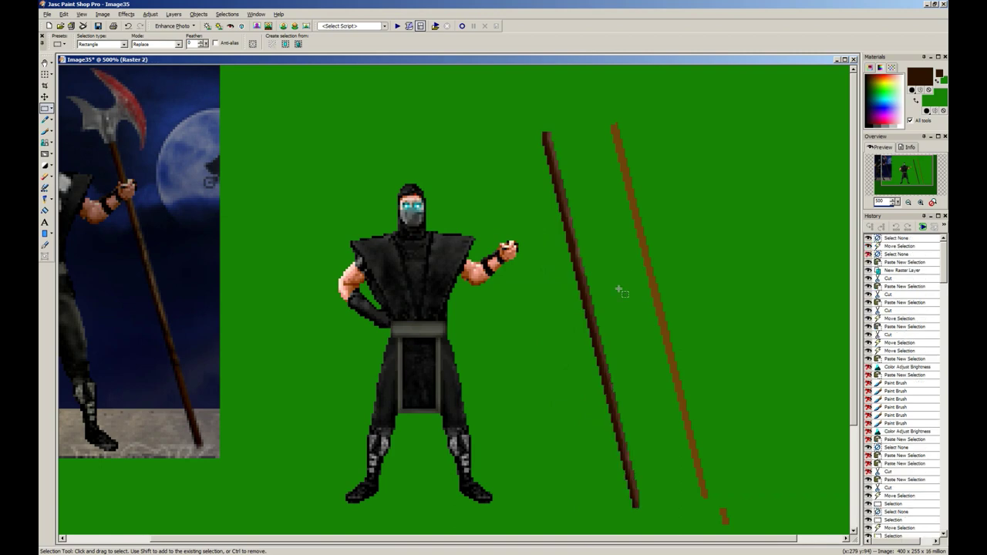
Step: Try trimming the staff's left edge by cutting a point-to-point selection drawn along it, and undo the cut
click(52, 109)
click(64, 110)
drag(63, 111, 57, 110)
click(51, 109)
click(65, 120)
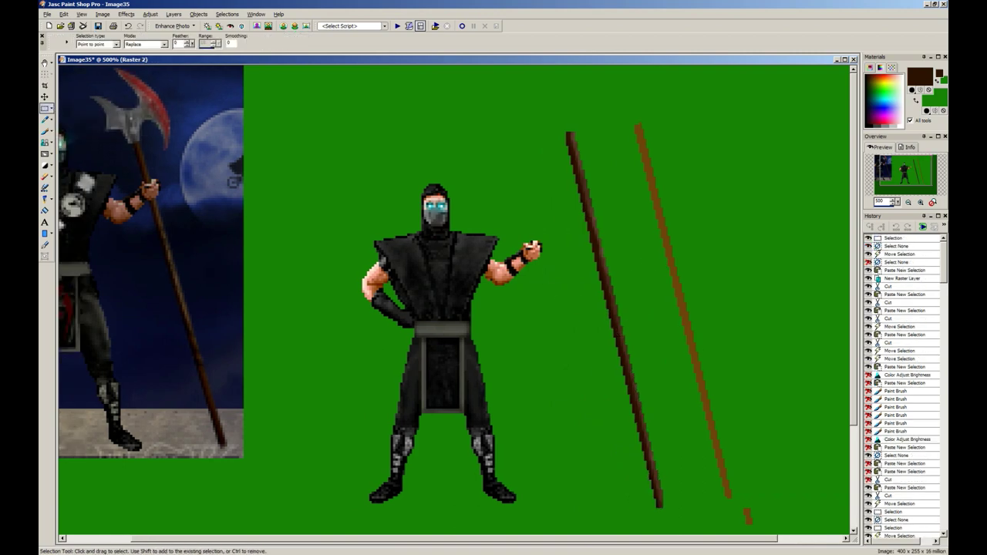
scroll(540, 130, down, 1)
click(524, 108)
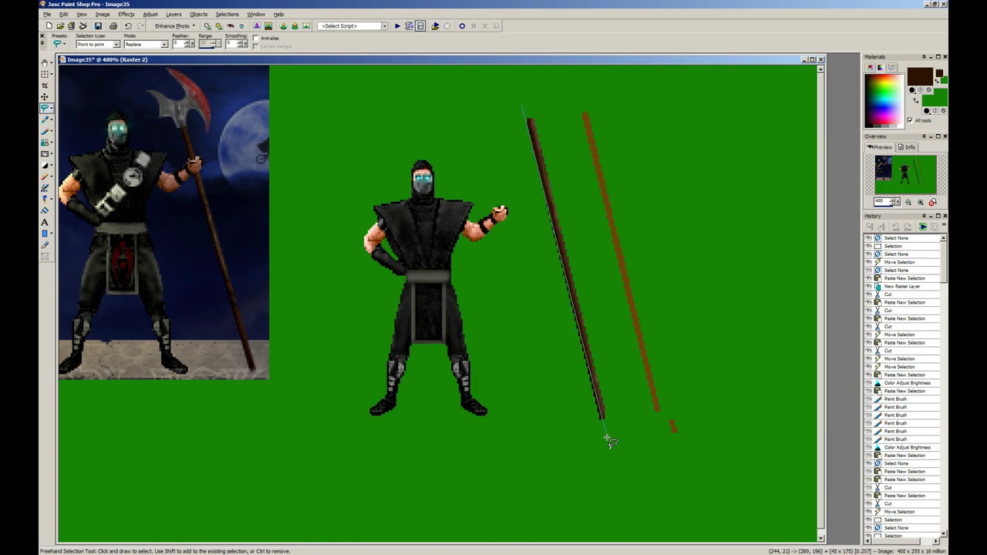
click(606, 437)
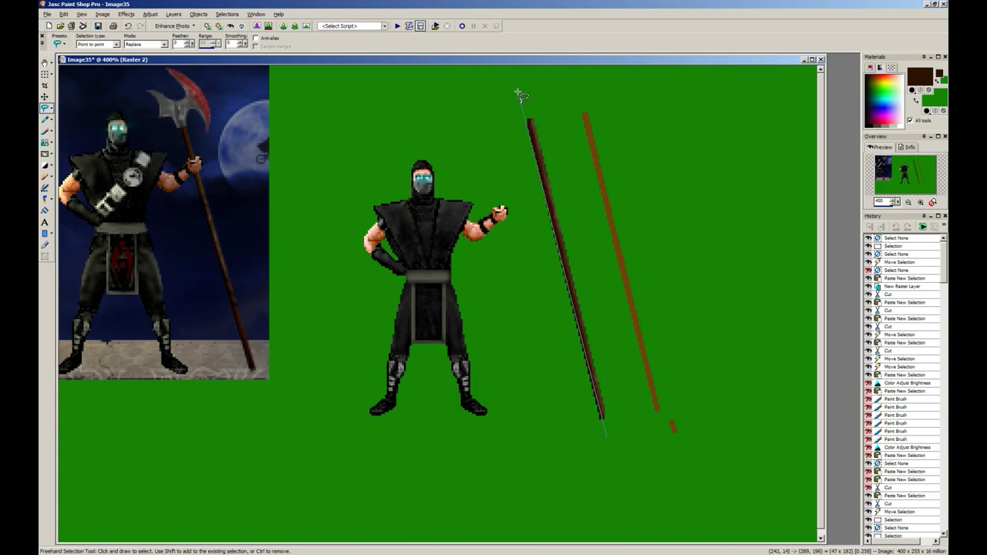
double_click(577, 472)
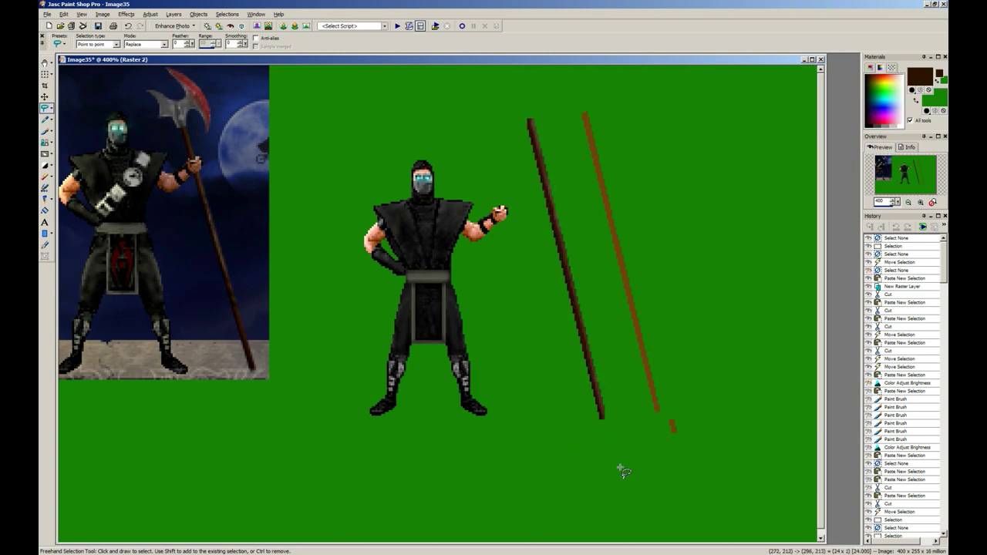
key(ctrl+x)
key(ctrl+d)
key(ctrl+z)
key(ctrl+z)
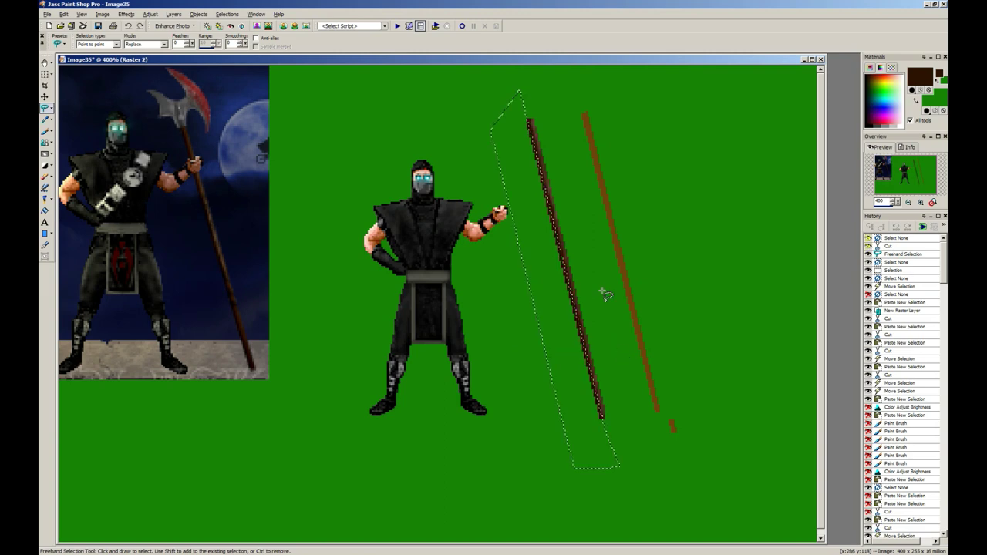
Step: Move the staff back across the fighter's raised hand and deselect it
key(ctrl+d)
key(s)
key(ctrl+z)
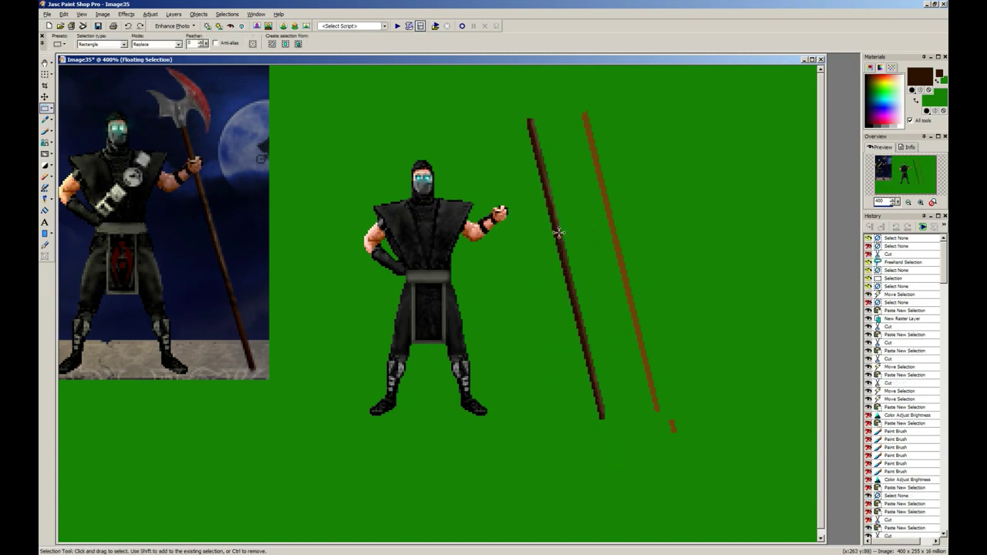
drag(558, 232, 506, 229)
key(ctrl+d)
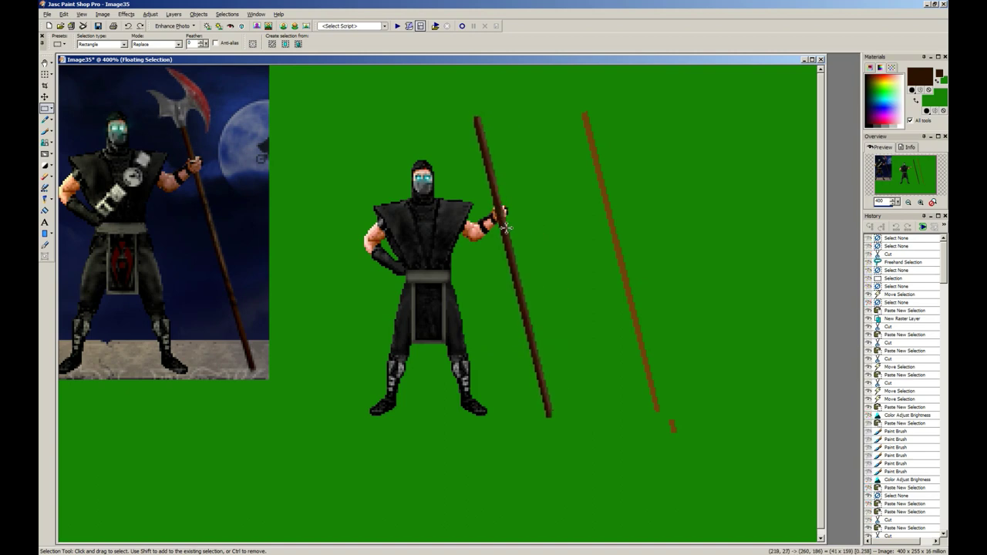
Step: Select the staff pixels covering the fighter's fist with the Freehand selection and cut them out so the fingers wrap the staff
click(51, 109)
click(70, 120)
scroll(506, 299, up, 5)
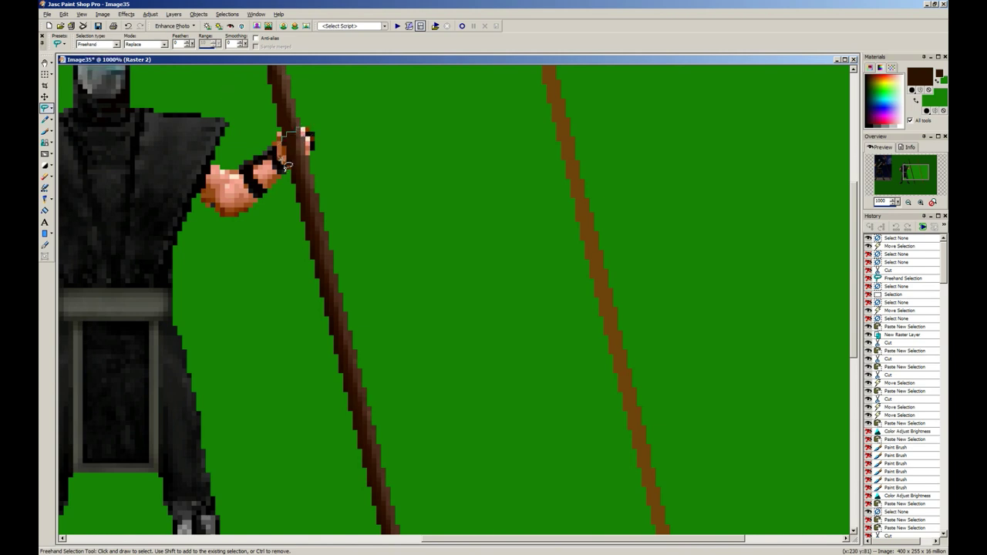
mouse_move(280, 160)
mouse_down()
mouse_move(317, 129)
mouse_move(297, 161)
mouse_up()
key(ctrl+x)
key(ctrl+d)
key(ctrl+x)
key(ctrl+d)
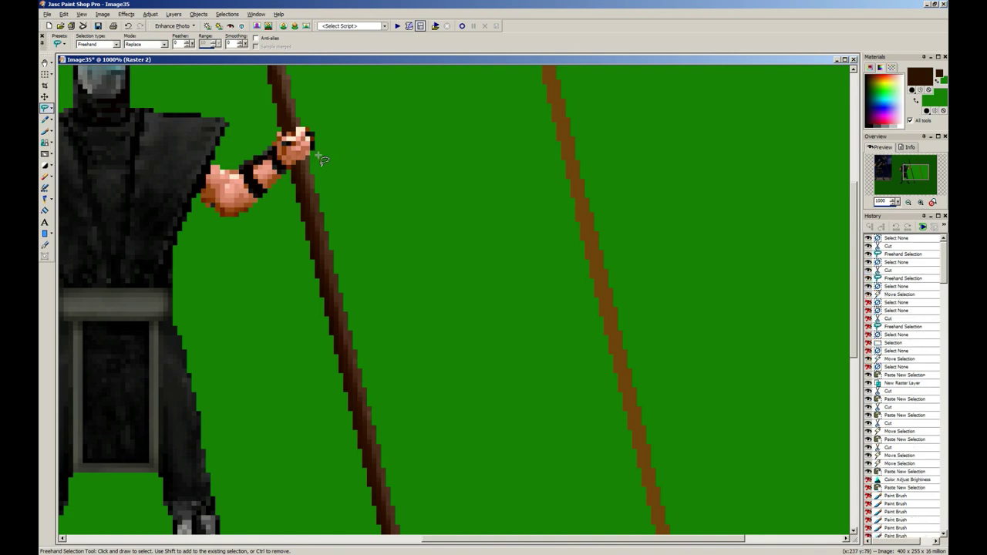
Step: Undo the last cut of staff pixels over the fighter's fist, returning to the freehand selection that preceded it
scroll(313, 155, down, 6)
scroll(502, 243, up, 10)
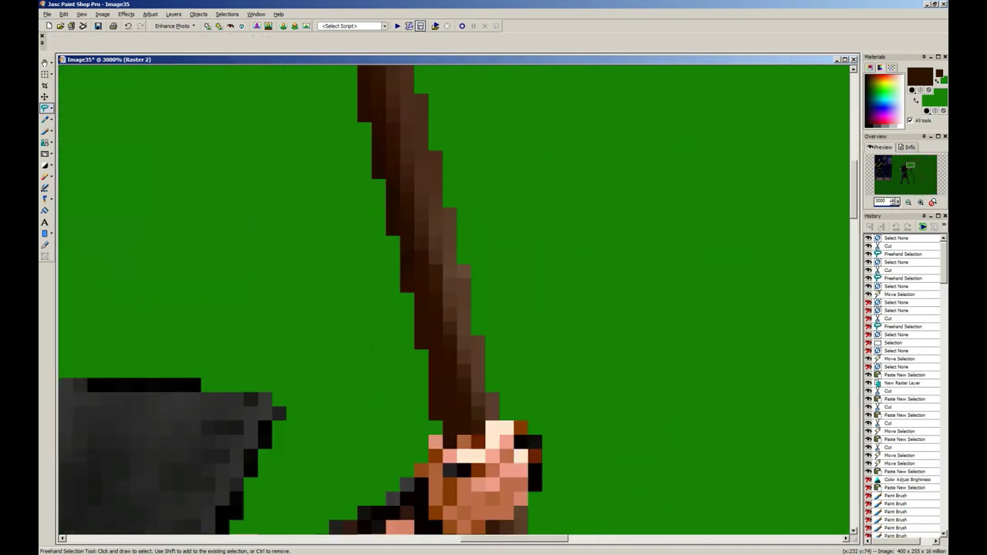
key(b)
key(ctrl+z)
key(ctrl+z)
key(ctrl+z)
key(ctrl+z)
key(ctrl+z)
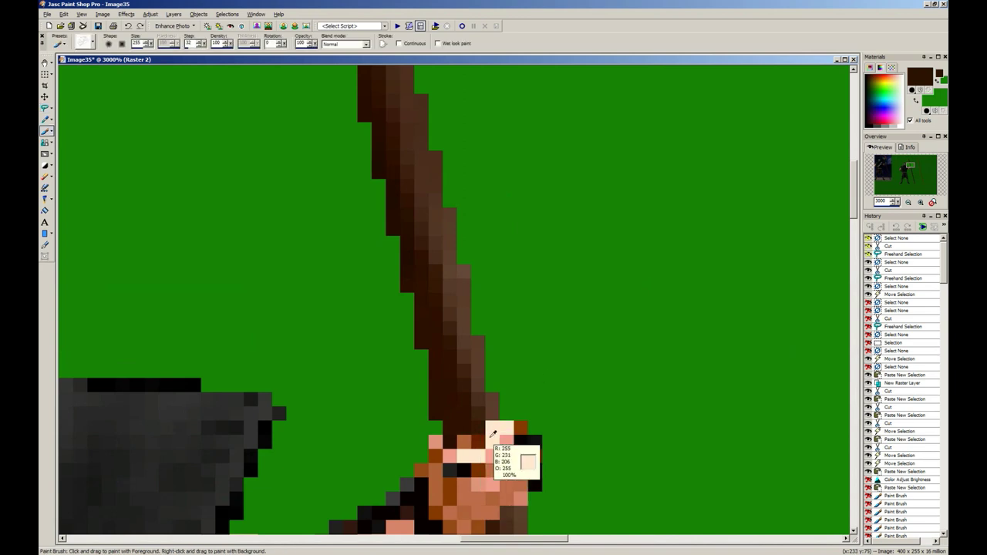
Step: Subtract a small rectangle above the fingers from the selection, cut the remaining staff pixels over the fist, and deselect
key(s)
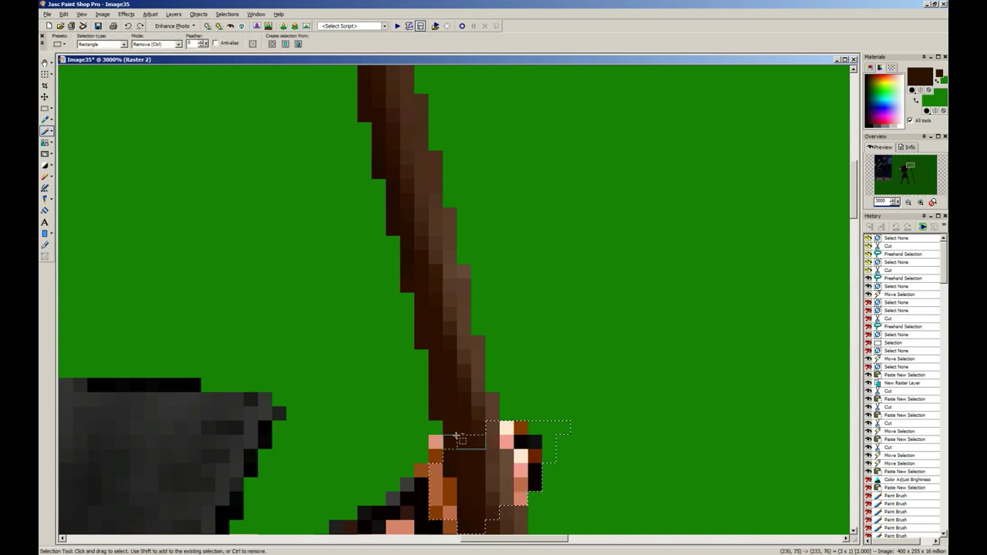
drag(455, 437, 483, 447)
key(ctrl+x)
scroll(509, 401, down, 1)
key(ctrl+d)
scroll(497, 369, up, 1)
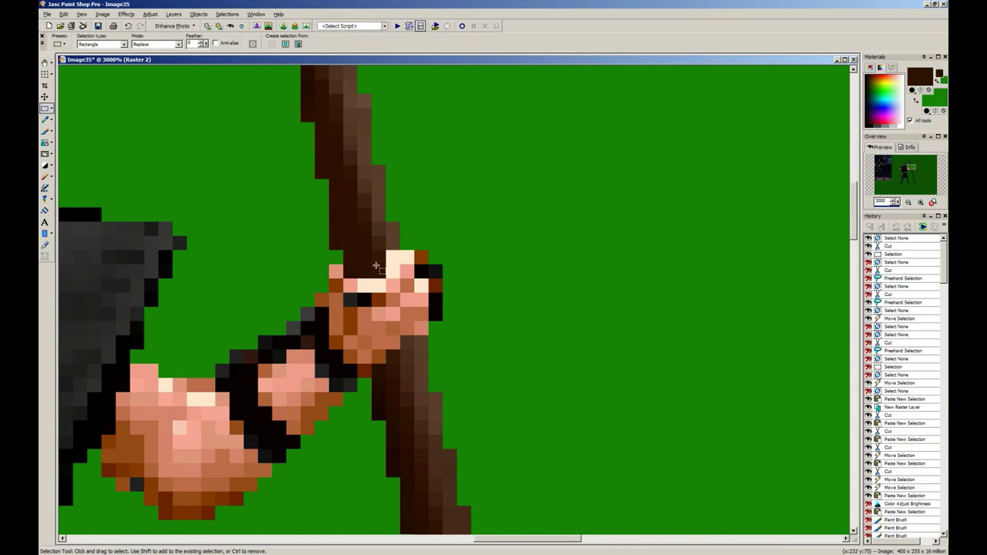
Step: Cut out the leftover staff pixels along the top edge of the fist with small rectangular selections, then deselect
drag(376, 266, 385, 277)
key(ctrl+x)
key(ctrl+d)
scroll(361, 277, down, 3)
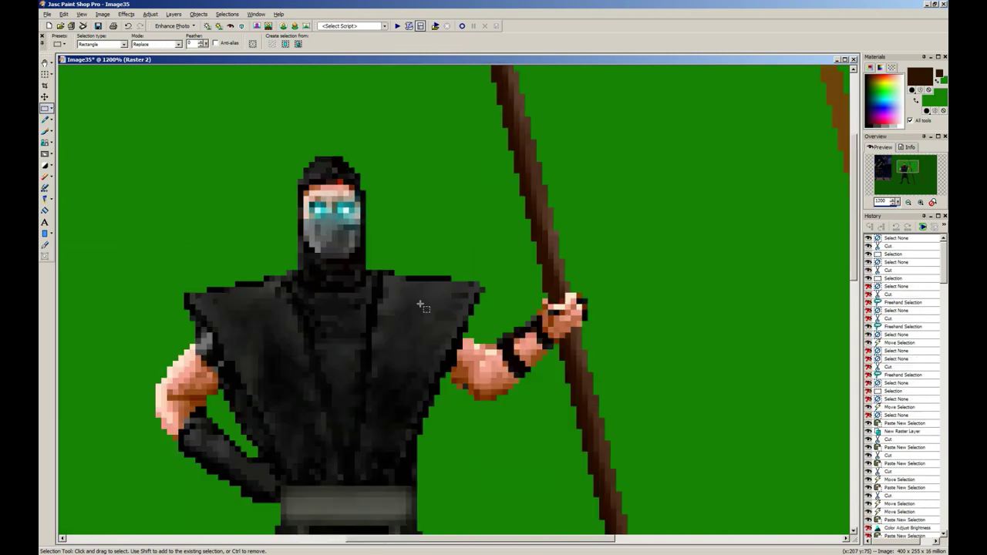
key(ctrl+x)
key(ctrl+d)
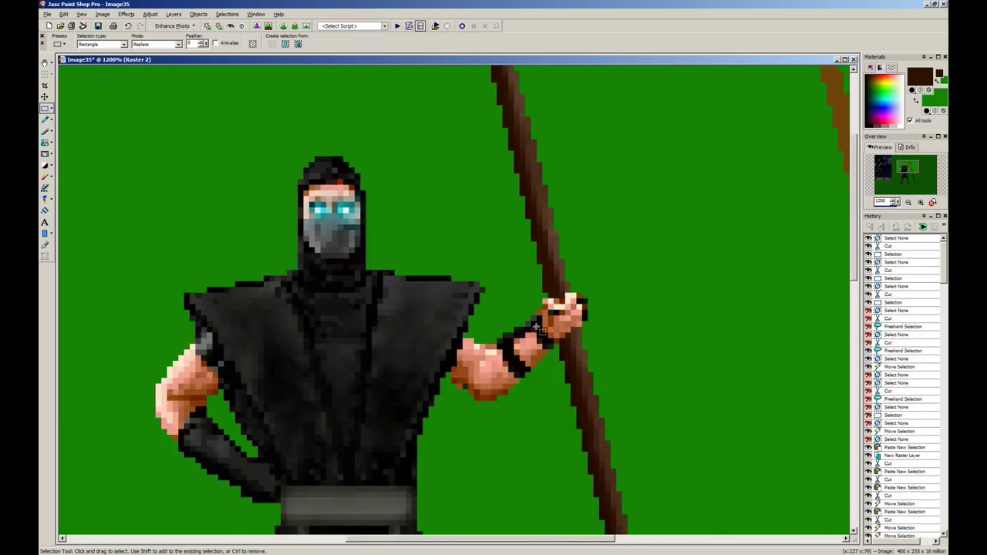
Step: Cut away stray staff pixels along the lower edge of the fist in small rectangular pieces, deselecting after each cut
drag(582, 331, 546, 330)
key(ctrl+x)
key(ctrl+d)
key(ctrl+x)
key(ctrl+d)
key(ctrl+x)
key(ctrl+d)
key(ctrl+x)
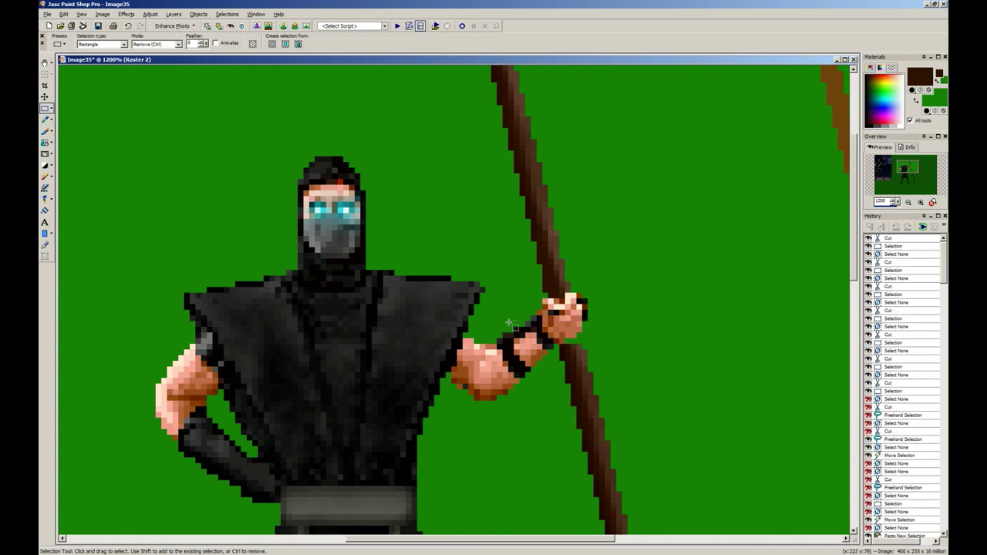
key(ctrl+d)
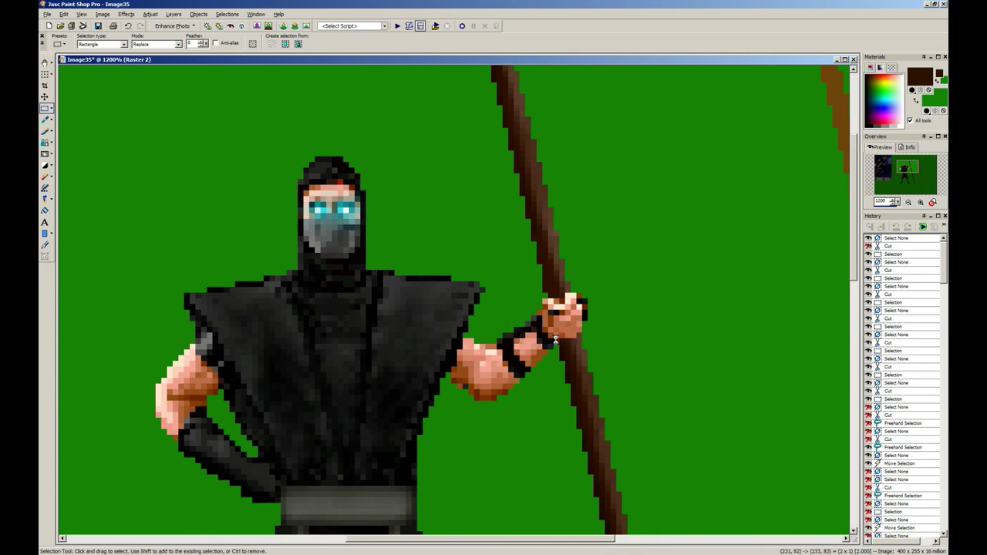
Step: Move the enlarged staff image's window clear of the sprite image and return to the sprite
scroll(555, 339, down, 9)
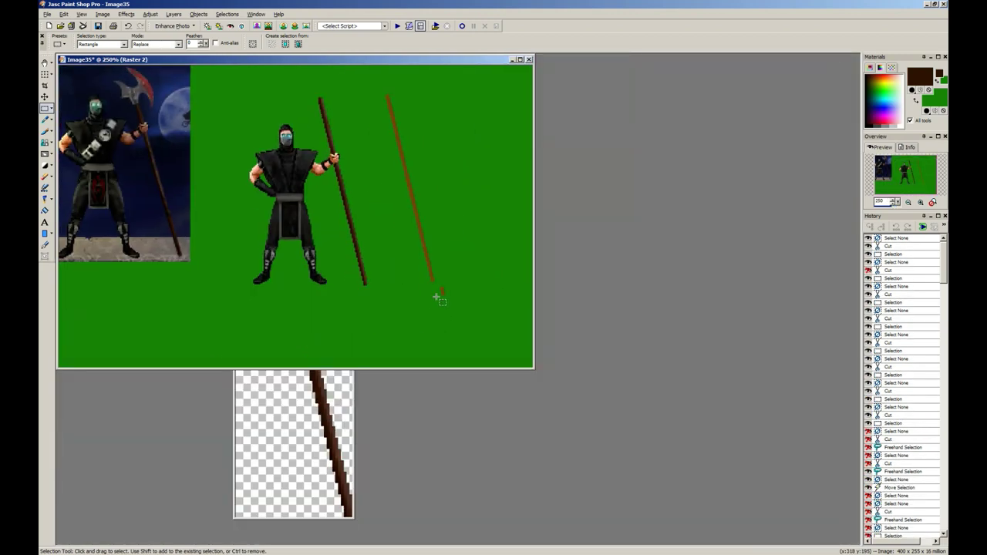
scroll(437, 298, down, 2)
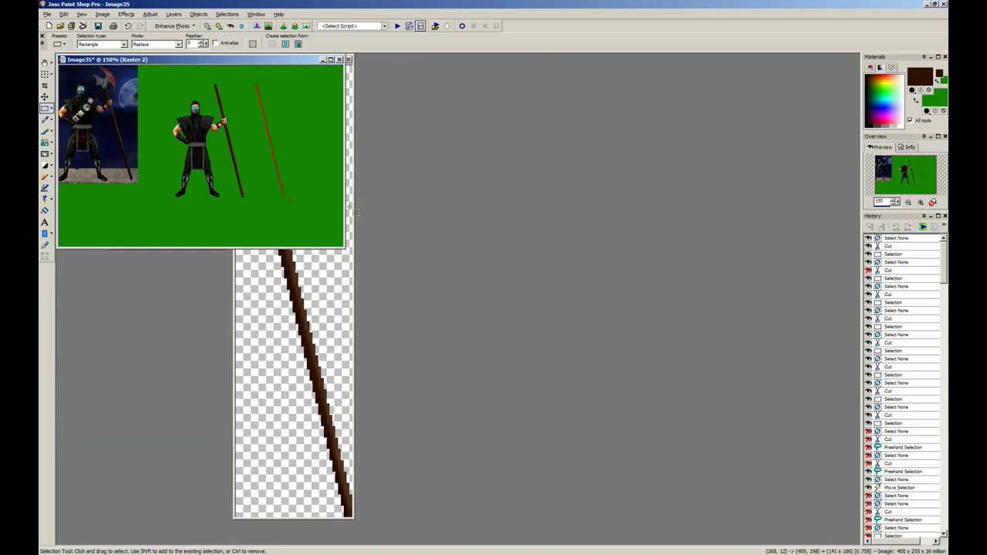
scroll(223, 198, up, 3)
scroll(375, 135, down, 2)
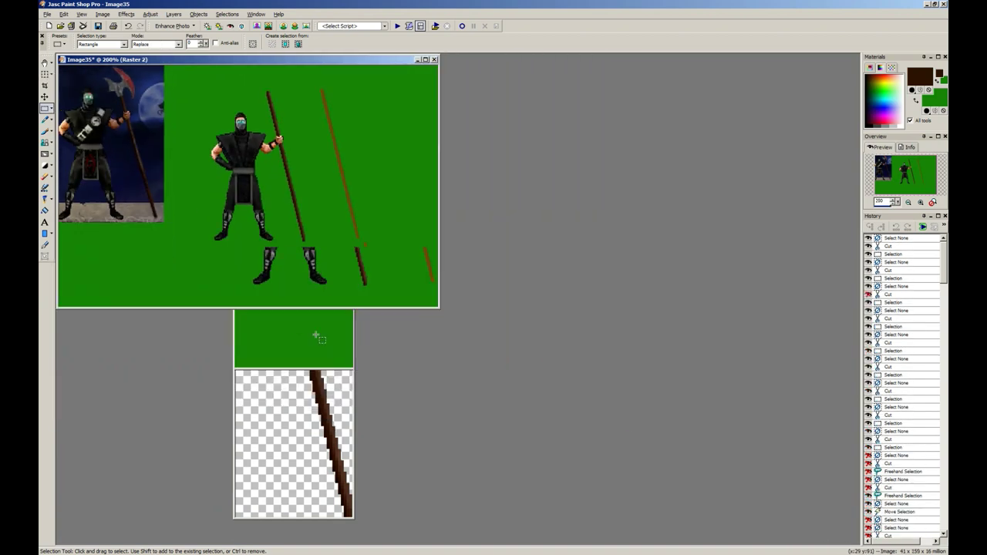
click(317, 337)
scroll(282, 185, up, 2)
scroll(282, 185, down, 2)
scroll(281, 185, up, 3)
scroll(284, 189, up, 1)
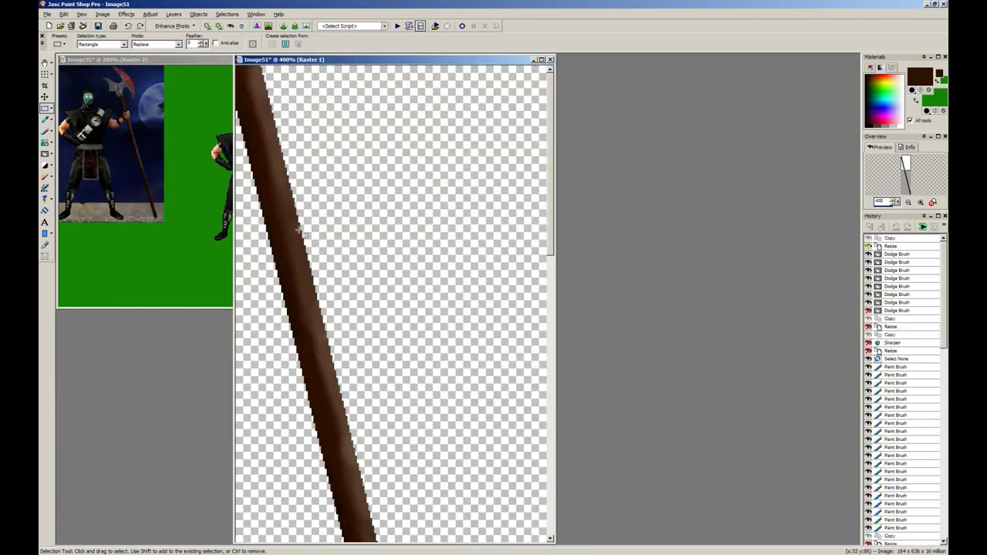
drag(291, 62, 620, 80)
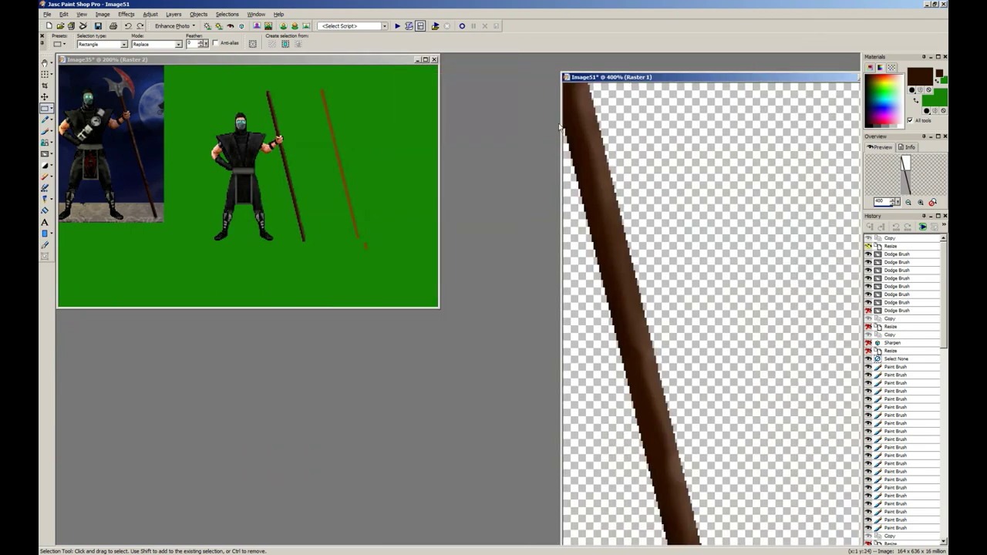
click(360, 184)
scroll(360, 184, up, 3)
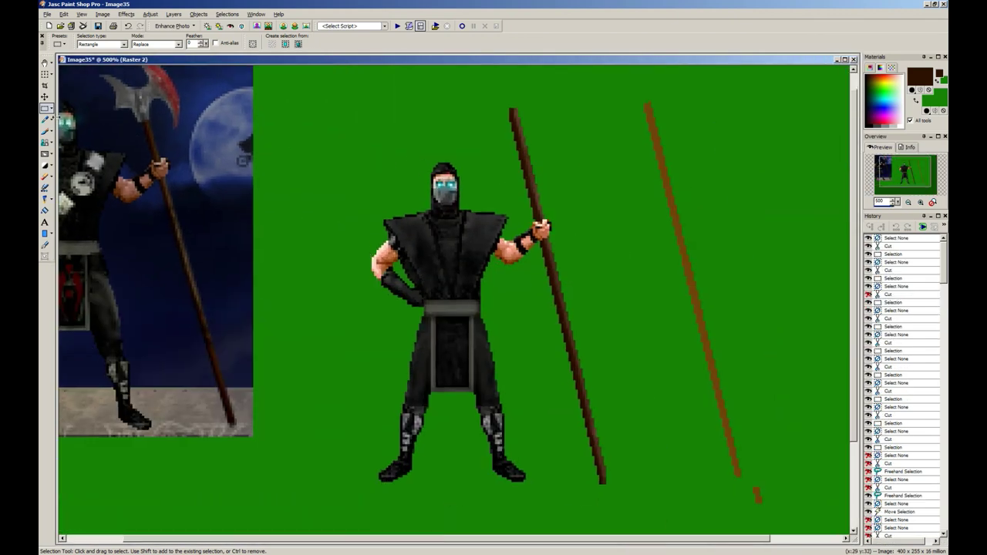
Step: Merge the staff layer down onto the fighter's layer
click(49, 108)
click(49, 109)
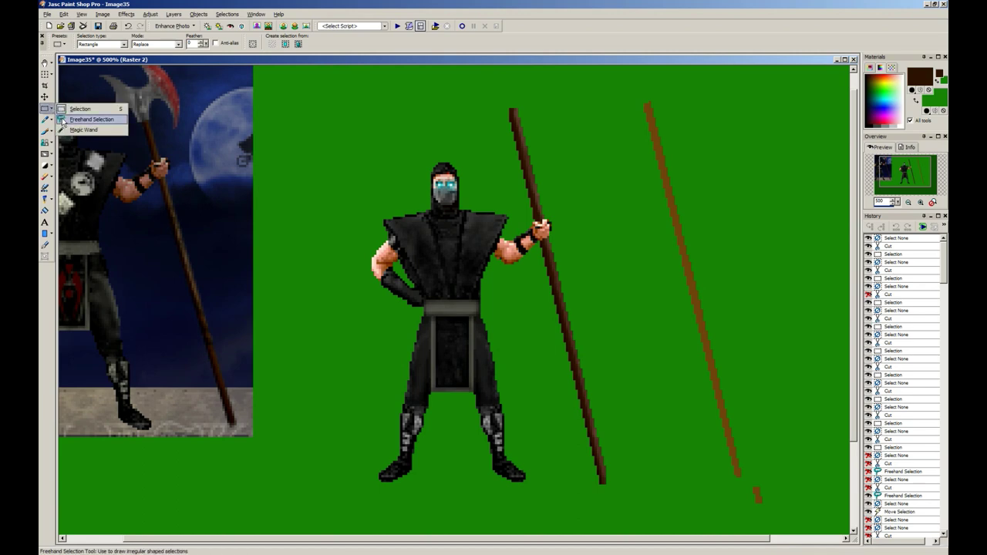
click(91, 119)
scroll(545, 264, up, 3)
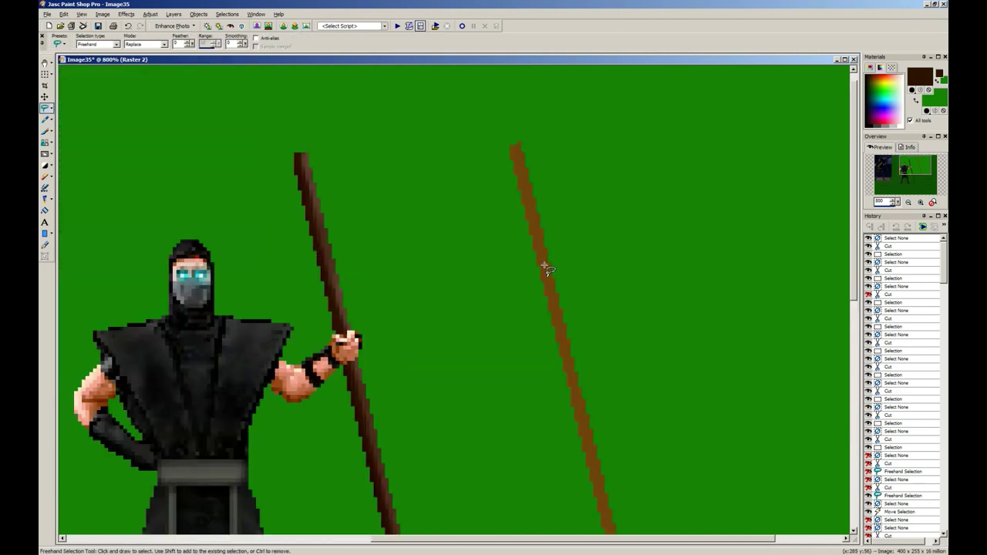
scroll(353, 180, down, 5)
key(alt+l)
key(m)
key(d)
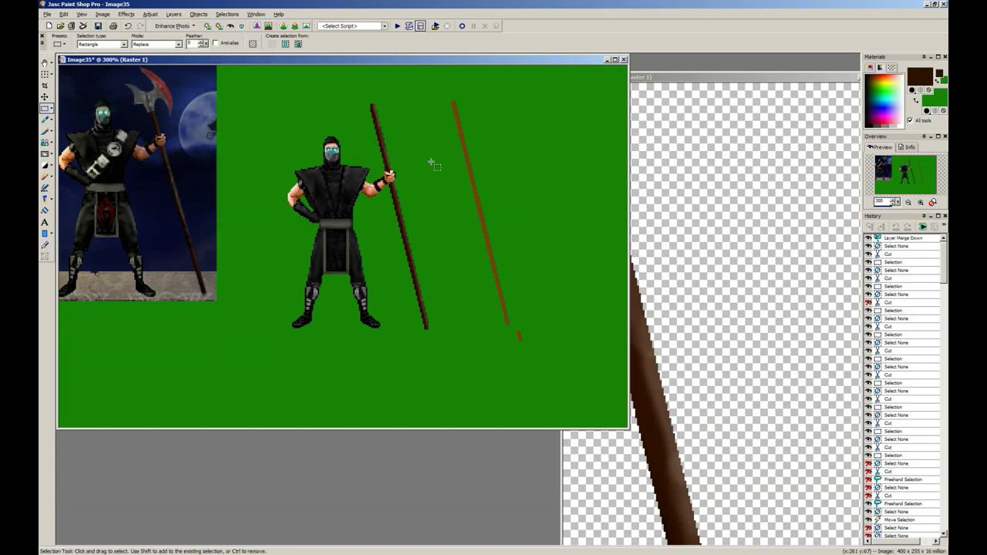
Step: Select the plain brown line and its loose fragment with a rectangle, cut them out, and deselect
drag(445, 78, 596, 358)
key(ctrl+x)
key(ctrl+d)
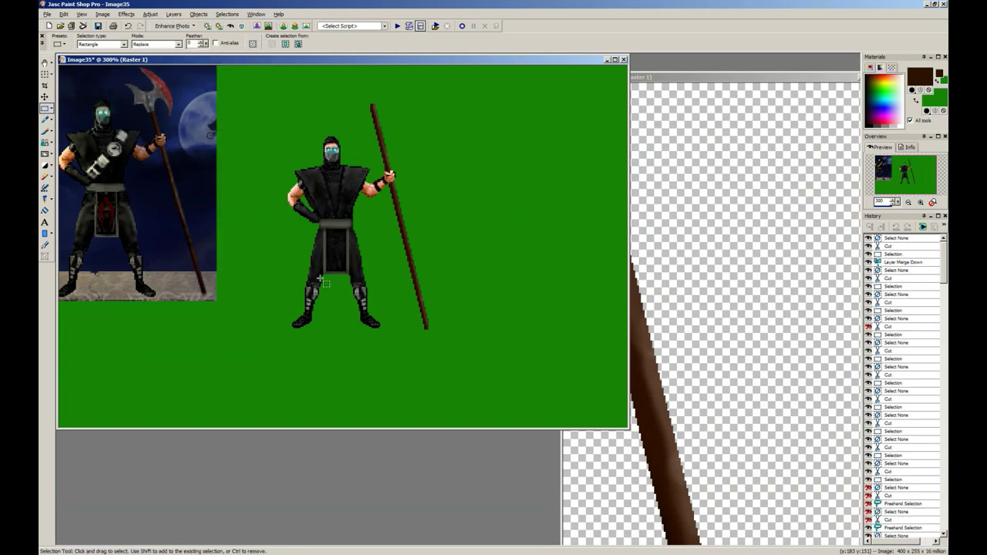
Step: Outline a curved scythe blade extending from the upper end of the staff with the Freehand selection
click(52, 109)
click(88, 119)
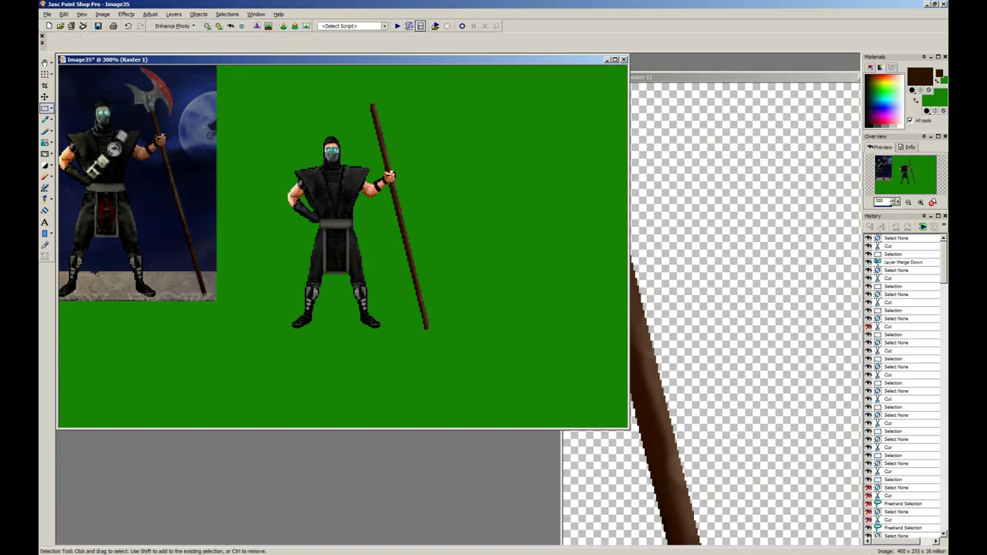
scroll(244, 157, up, 3)
scroll(232, 131, up, 2)
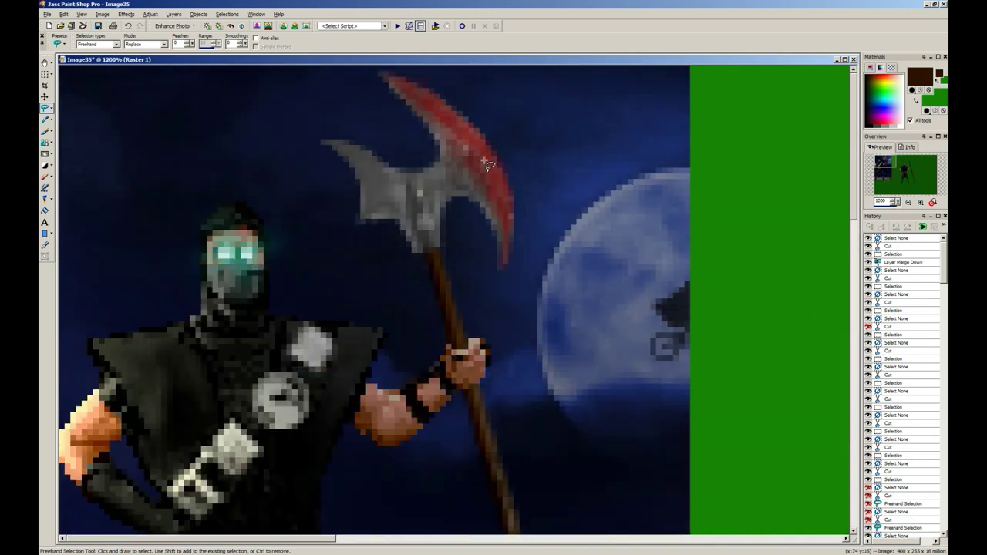
scroll(431, 110, down, 3)
scroll(353, 257, up, 4)
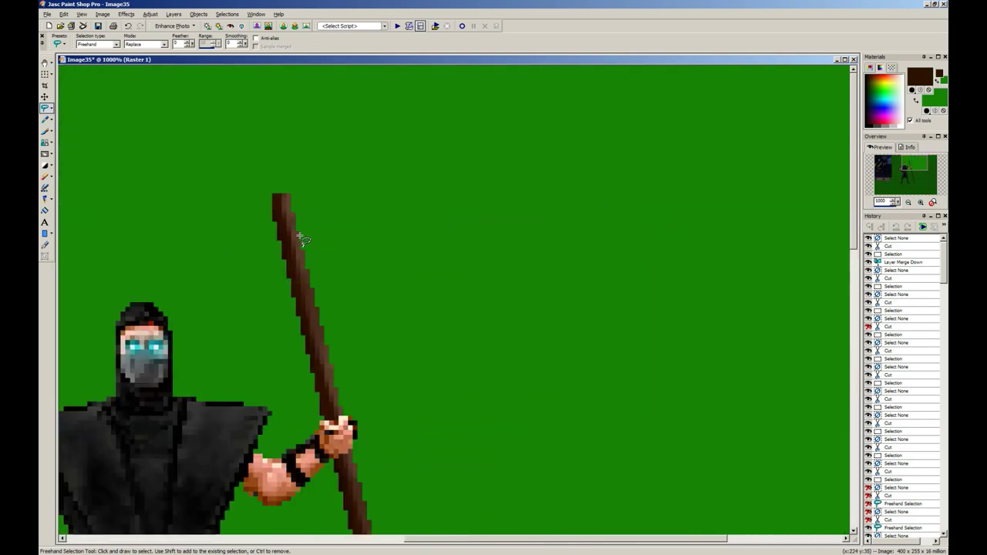
drag(337, 195, 341, 193)
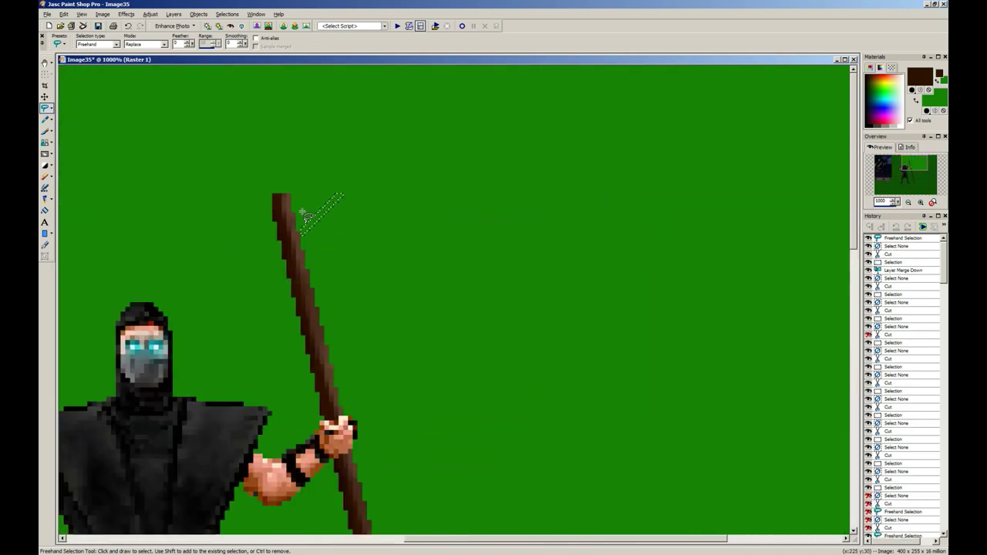
click(299, 233)
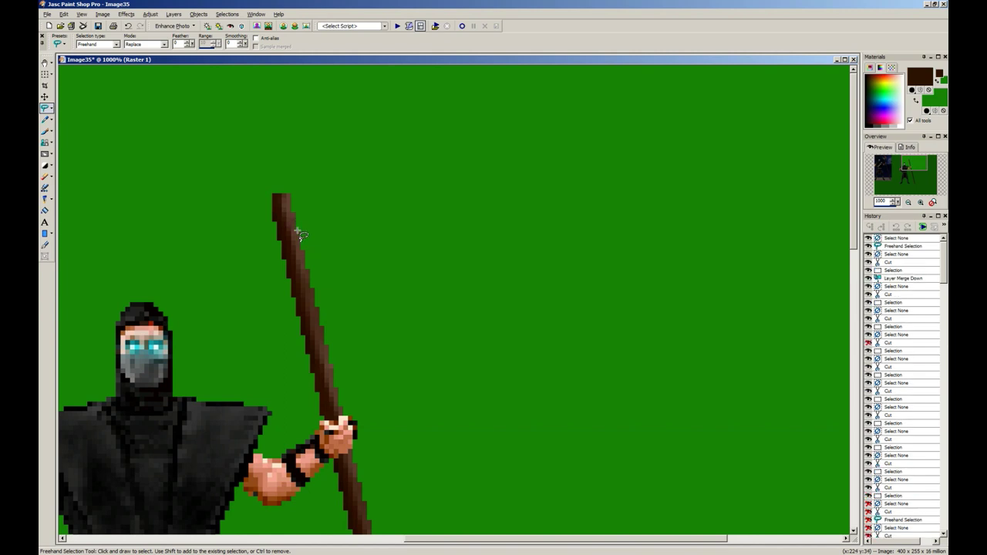
drag(342, 185, 381, 174)
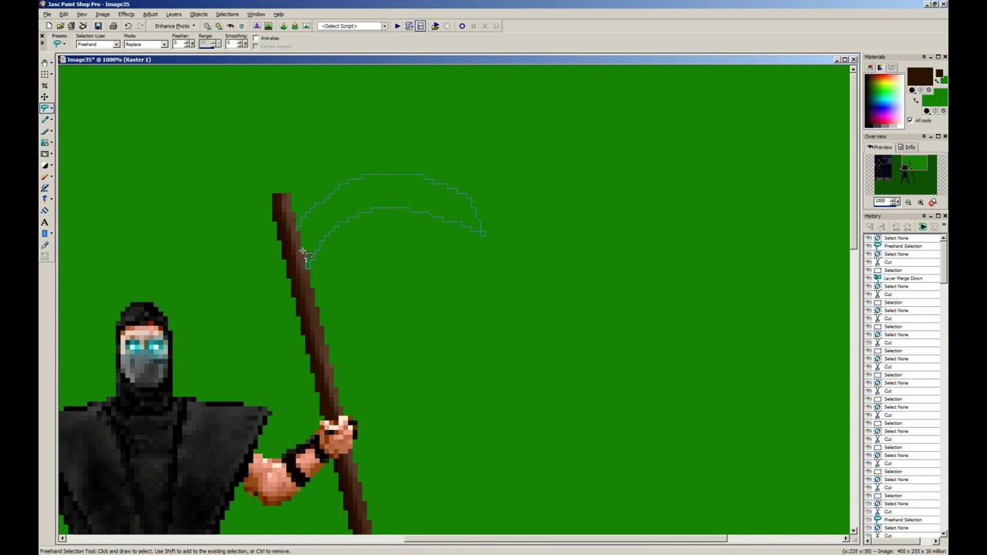
drag(306, 234, 306, 236)
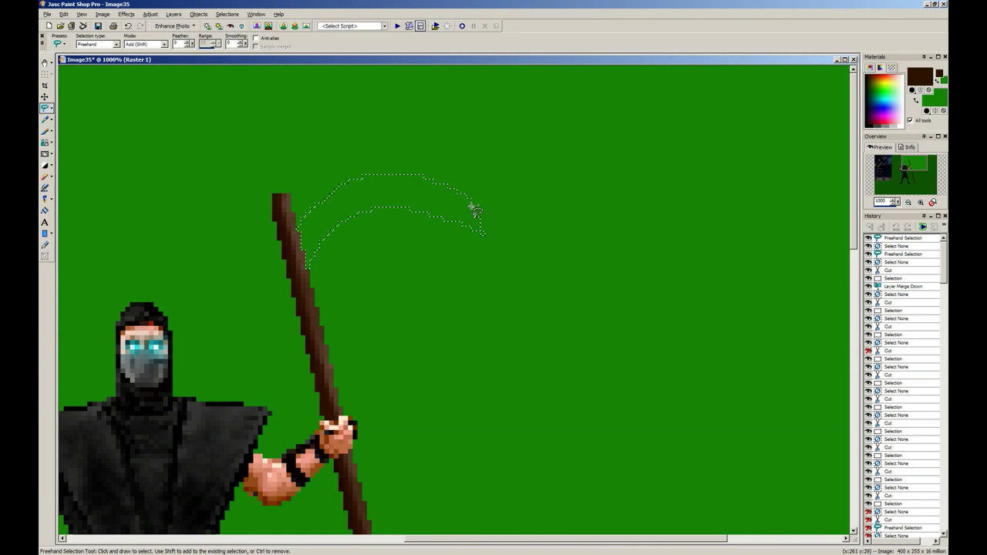
Step: Refine the blade selection by extending its tip and smoothing the underside of the curve with added and removed areas
drag(490, 236, 461, 223)
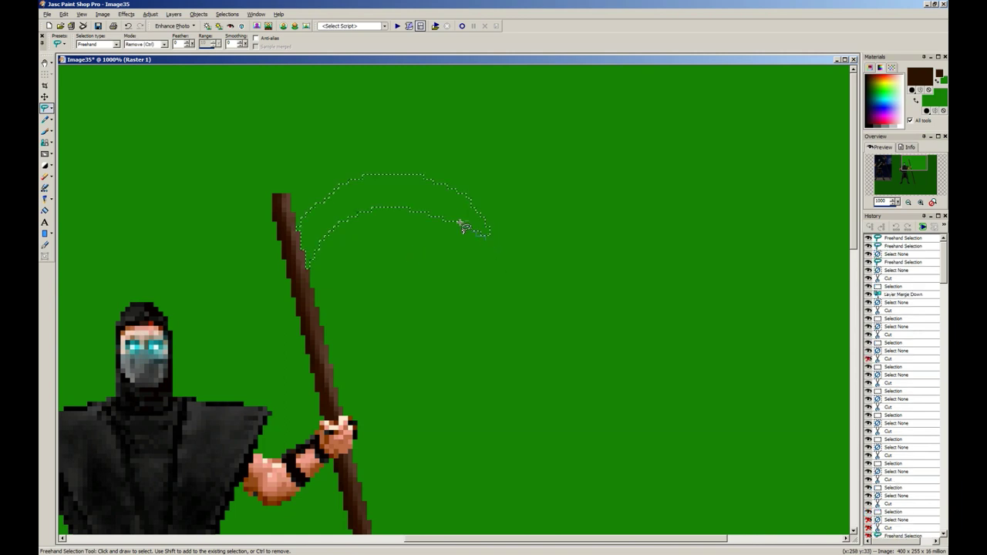
drag(406, 205, 378, 214)
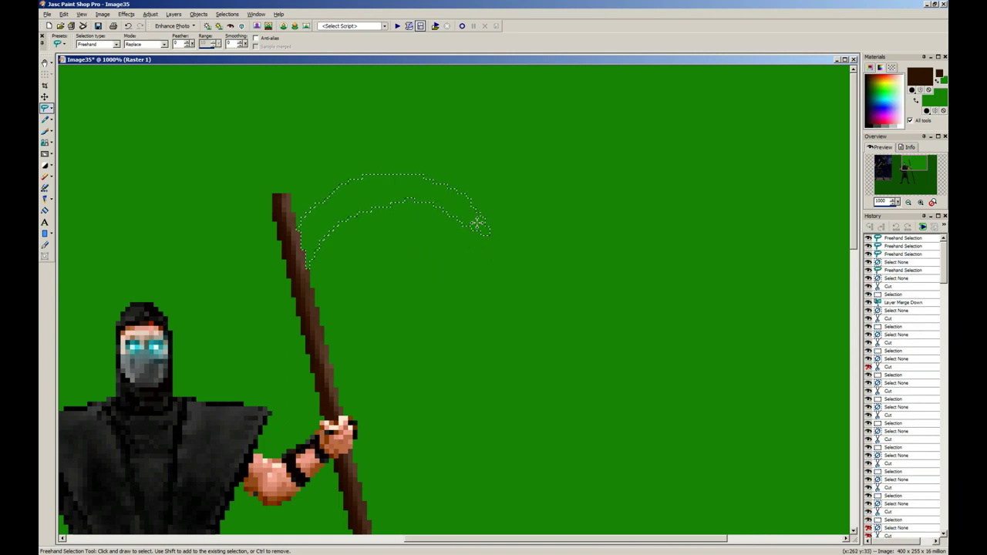
scroll(452, 231, up, 1)
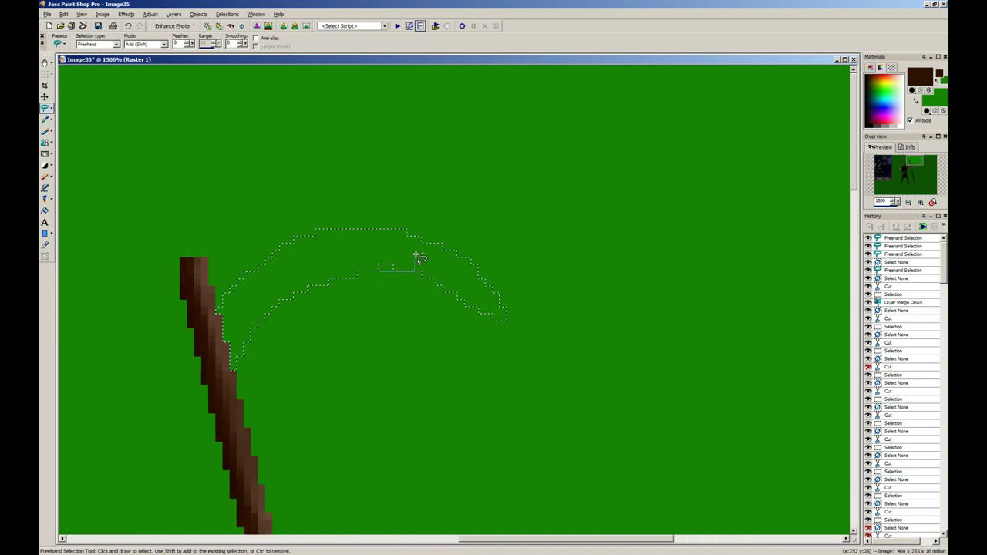
drag(419, 259, 421, 270)
Step: Flood fill the blade selection with a flat medium grey and deselect it
key(f)
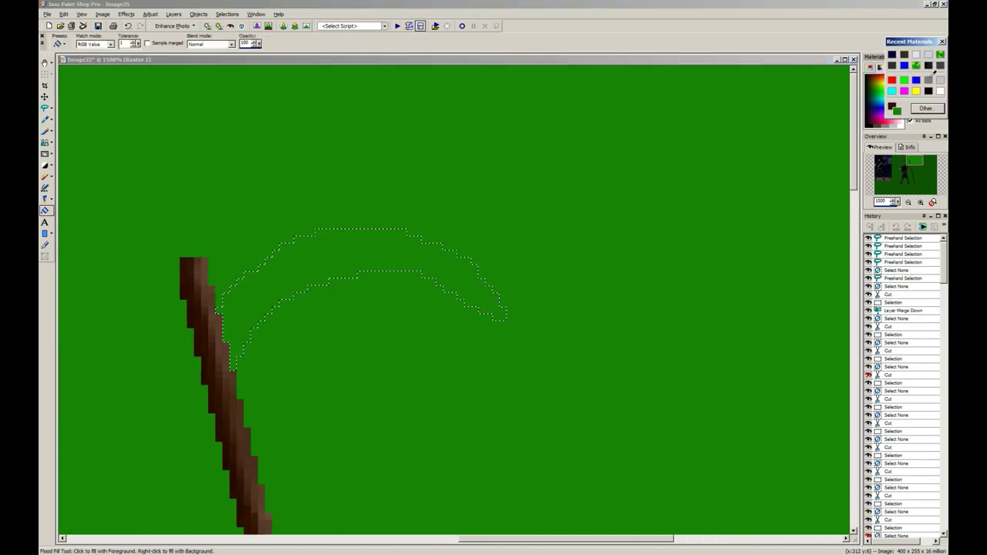
click(326, 251)
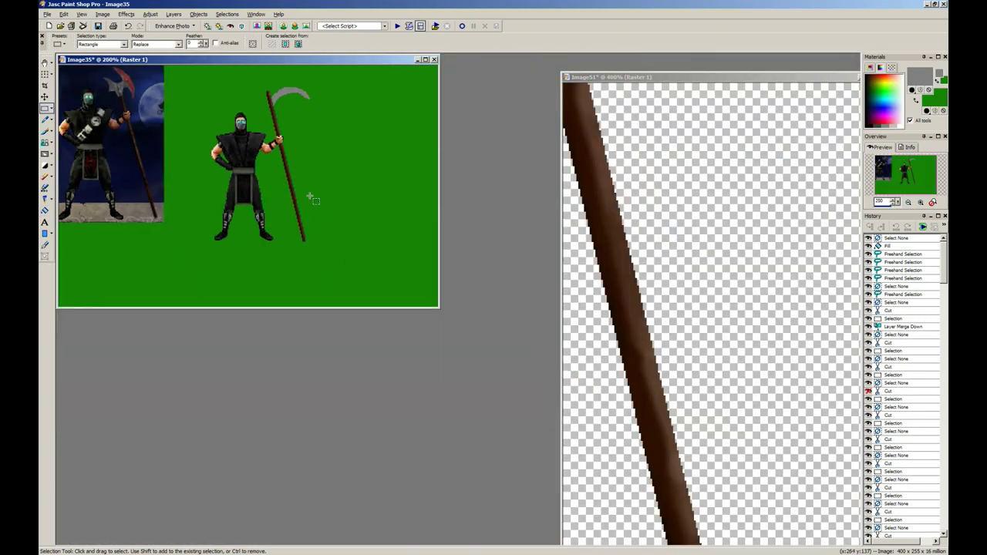
scroll(310, 196, down, 1)
scroll(306, 194, up, 3)
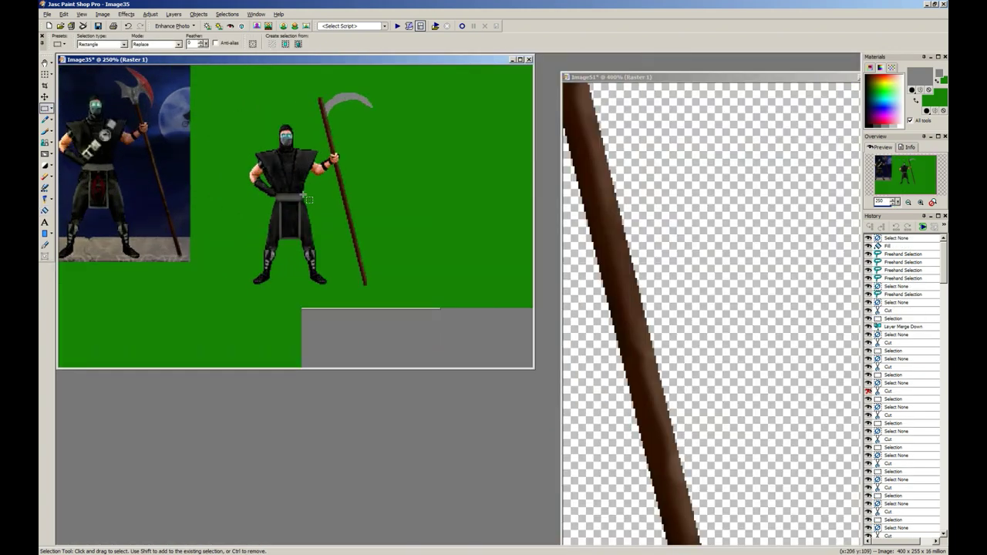
Step: Trim the upper edge of the grey blade by cutting a thin Freehand selection along it, and deselect
click(51, 112)
click(73, 115)
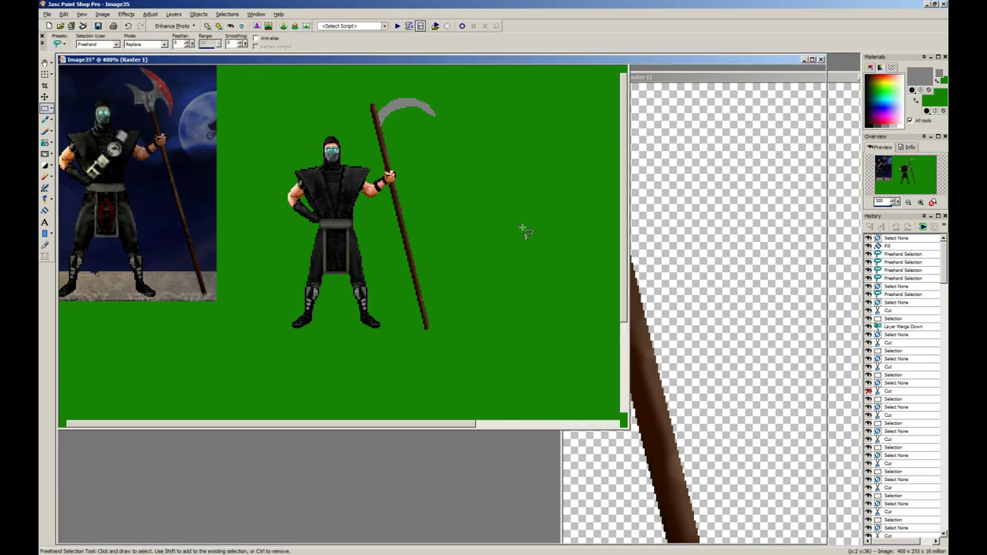
scroll(509, 239, up, 5)
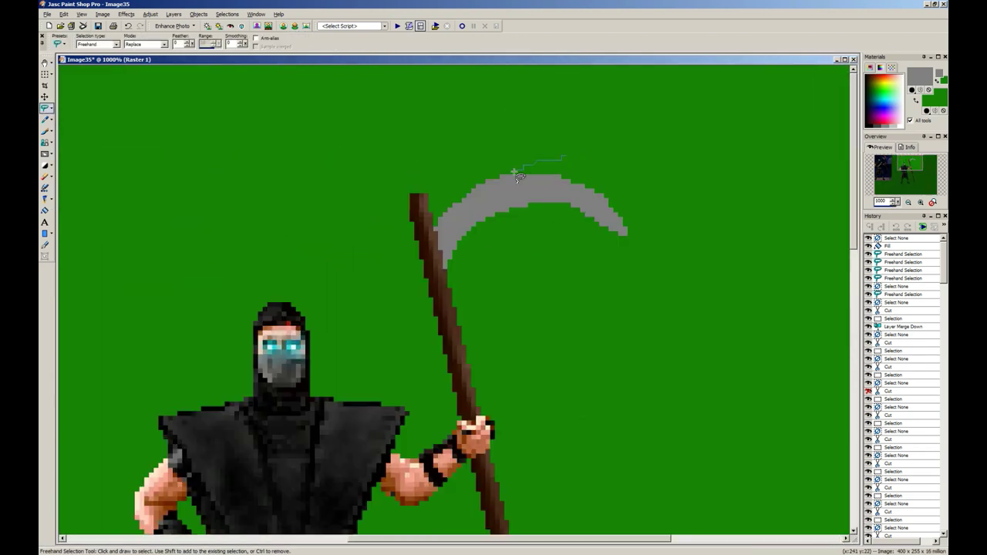
drag(497, 185, 500, 189)
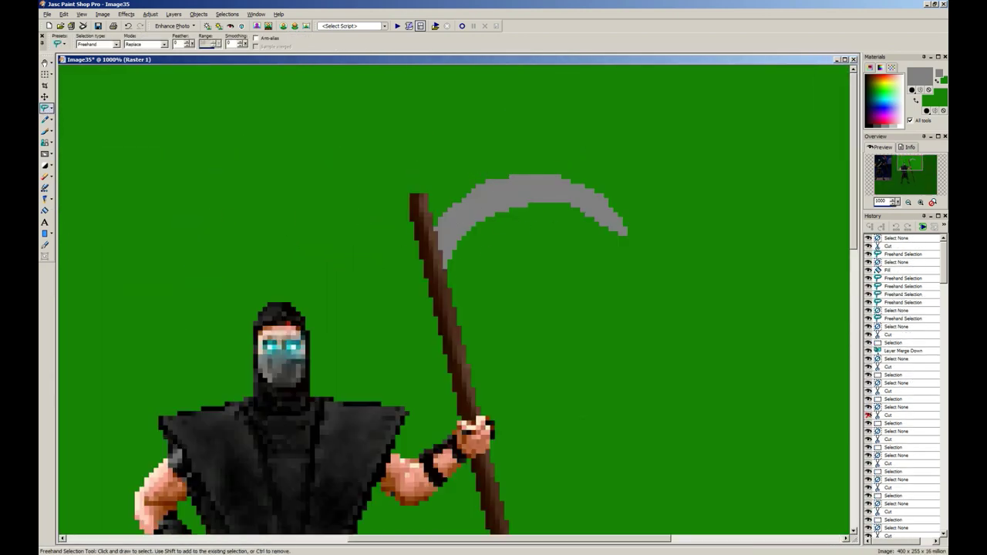
Step: Select the grey blade with the Magic Wand and lighten its upper outer edge using the Dodge brush at size 11
click(52, 112)
click(73, 128)
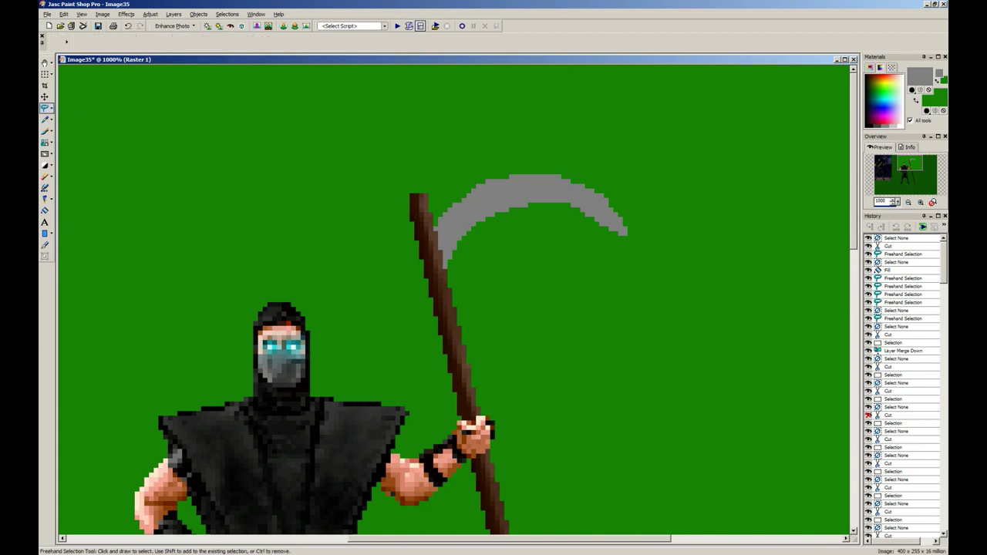
click(510, 199)
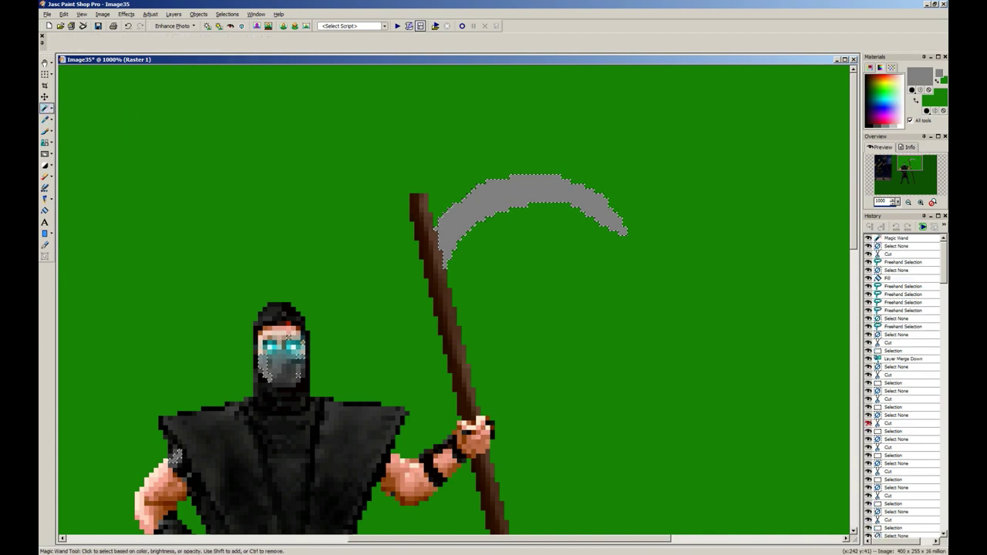
click(44, 154)
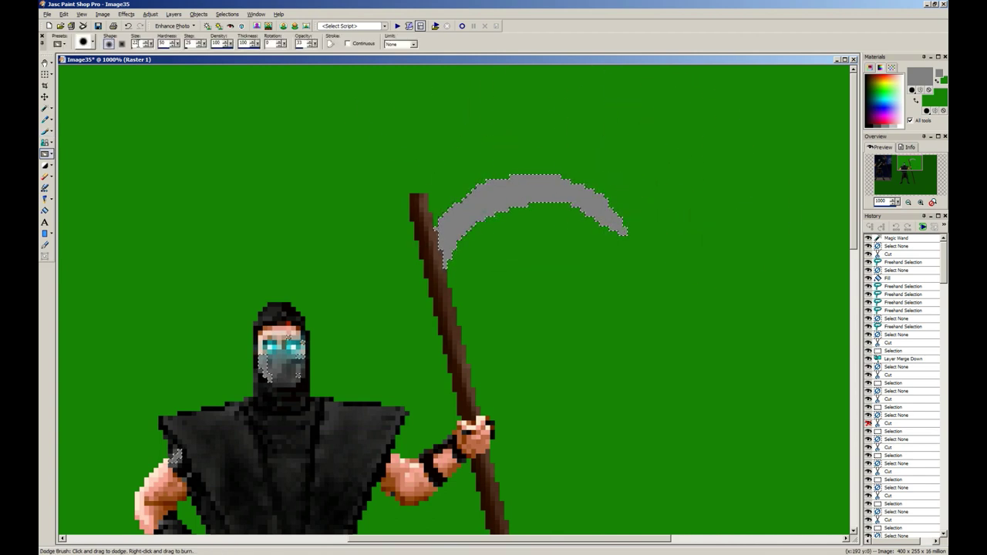
drag(138, 47, 134, 47)
mouse_move(623, 198)
mouse_down()
mouse_move(540, 160)
mouse_move(502, 159)
mouse_move(430, 219)
mouse_move(461, 184)
mouse_move(494, 174)
mouse_move(569, 164)
mouse_move(619, 172)
mouse_up()
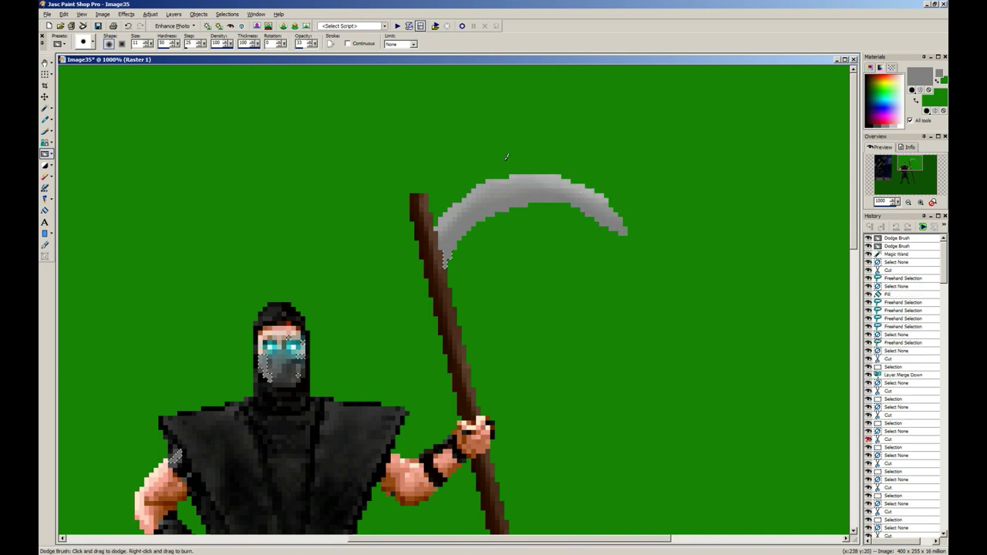
mouse_move(506, 156)
mouse_down()
mouse_move(436, 210)
mouse_move(550, 161)
mouse_move(655, 205)
mouse_up()
mouse_move(609, 177)
mouse_down()
mouse_move(483, 166)
mouse_move(429, 214)
mouse_up()
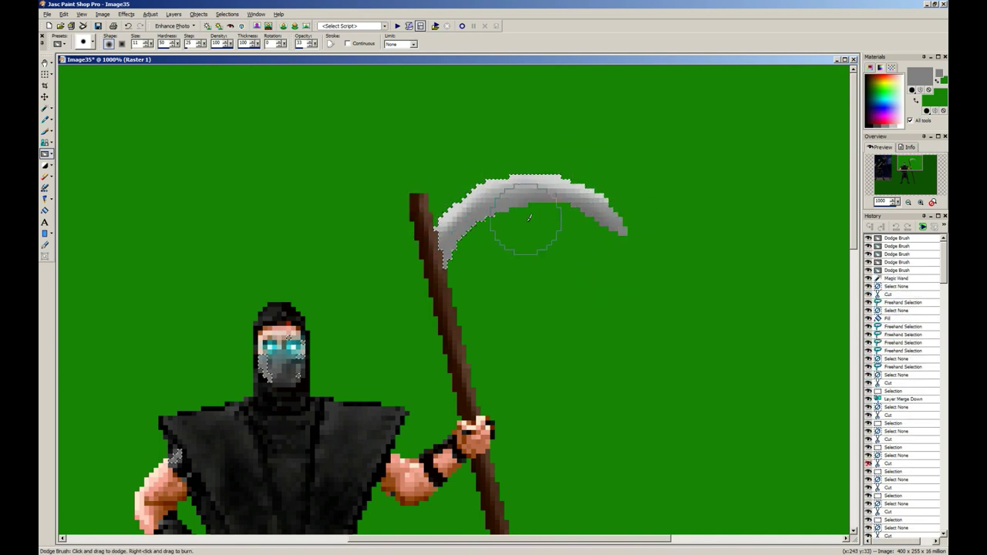
Step: Burn the underside of the blade along its inner curve, from the staff out to the tip
mouse_move(488, 251)
mouse_down()
mouse_move(481, 258)
mouse_move(482, 250)
mouse_up()
drag(580, 230, 582, 235)
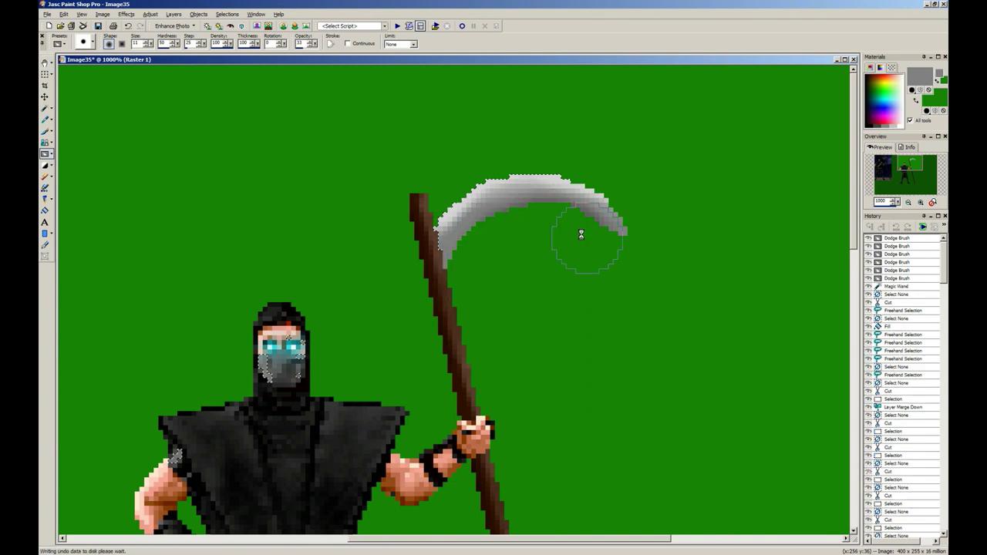
click(460, 273)
drag(562, 229, 591, 241)
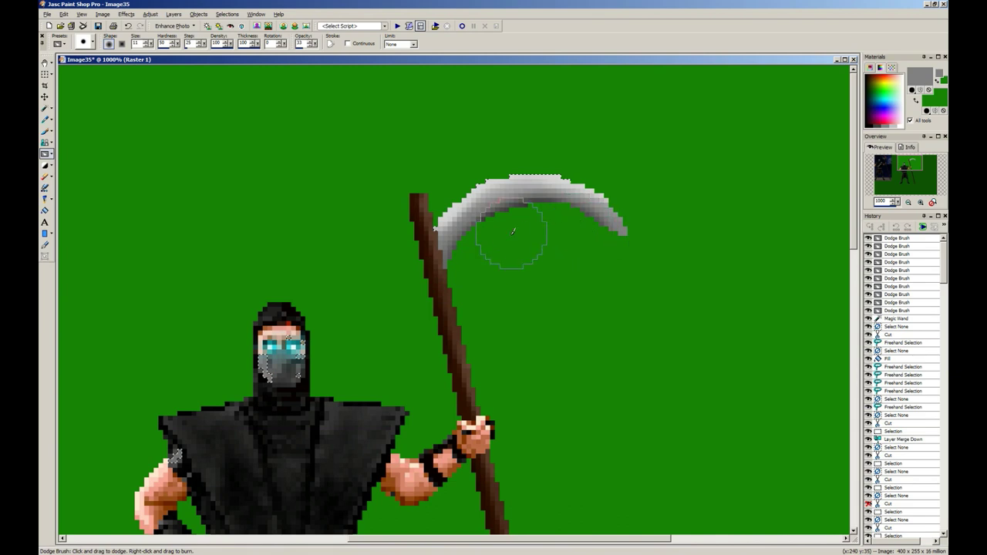
drag(512, 230, 476, 255)
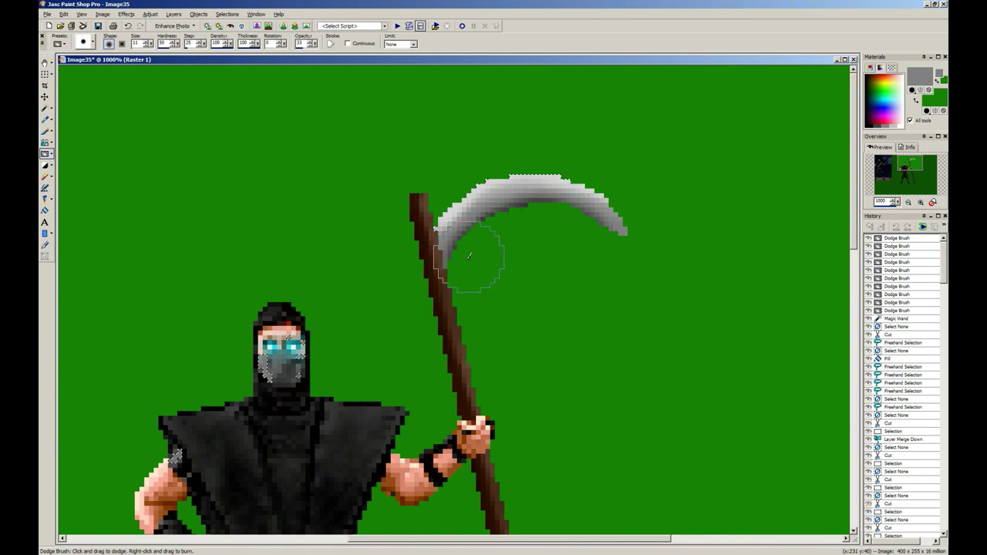
drag(578, 229, 613, 249)
click(615, 247)
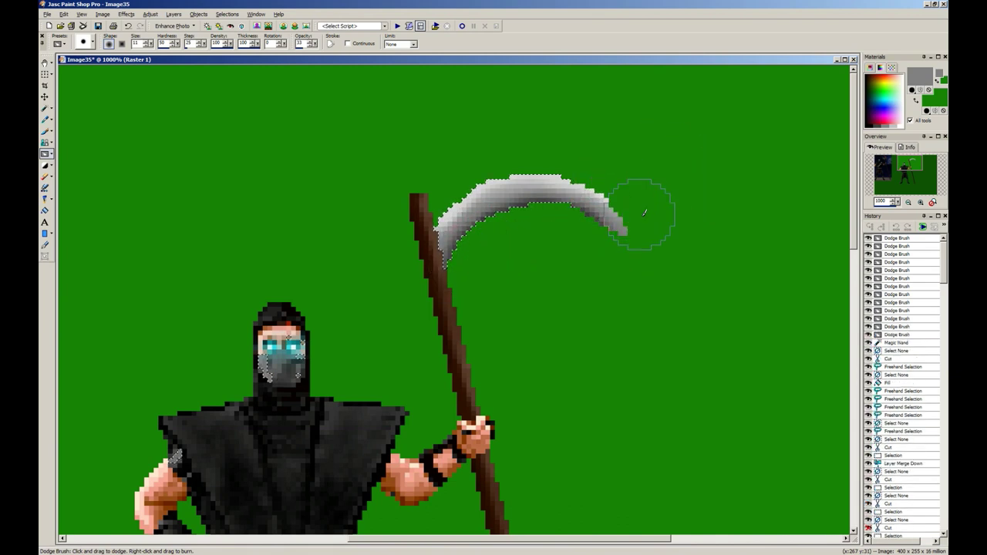
Step: Brighten the blade's outer edge with further dodge strokes from the tip back to the staff, and deselect
mouse_move(645, 212)
mouse_down()
mouse_move(659, 236)
mouse_move(629, 190)
mouse_move(611, 179)
mouse_move(627, 200)
mouse_move(597, 169)
mouse_move(437, 191)
mouse_up()
scroll(430, 200, down, 6)
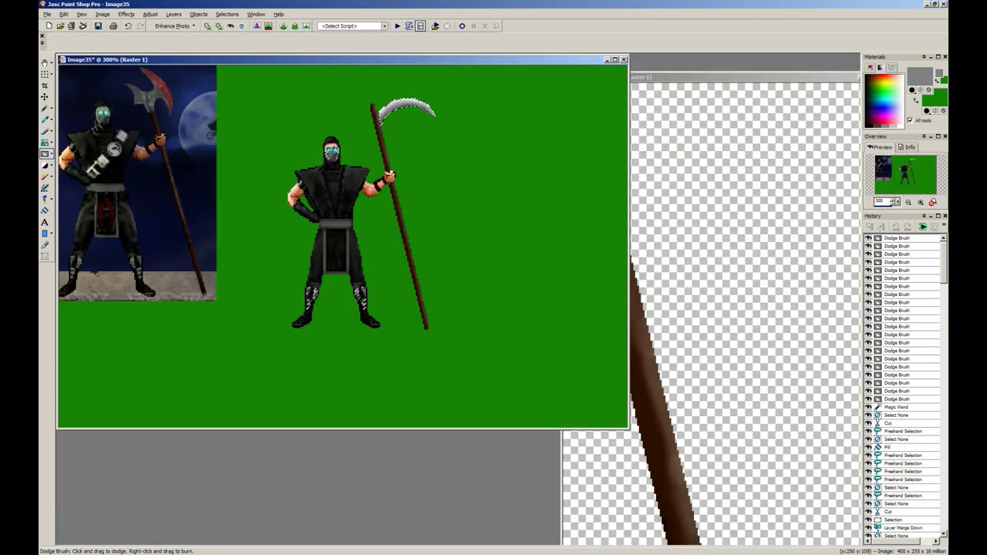
scroll(239, 151, down, 4)
key(s)
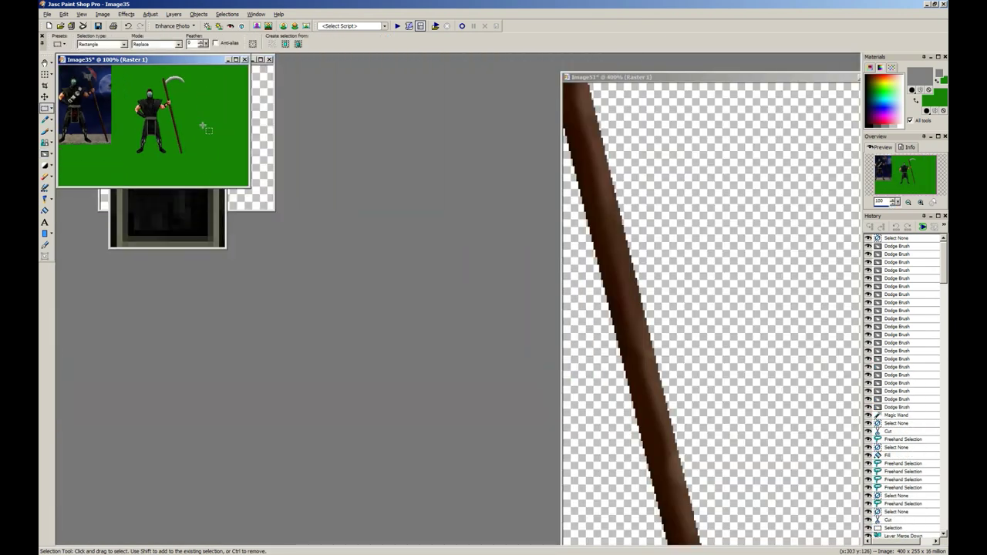
Step: Restore the blade selection, burn its inner edge near the staff once more, and deselect
scroll(204, 127, up, 9)
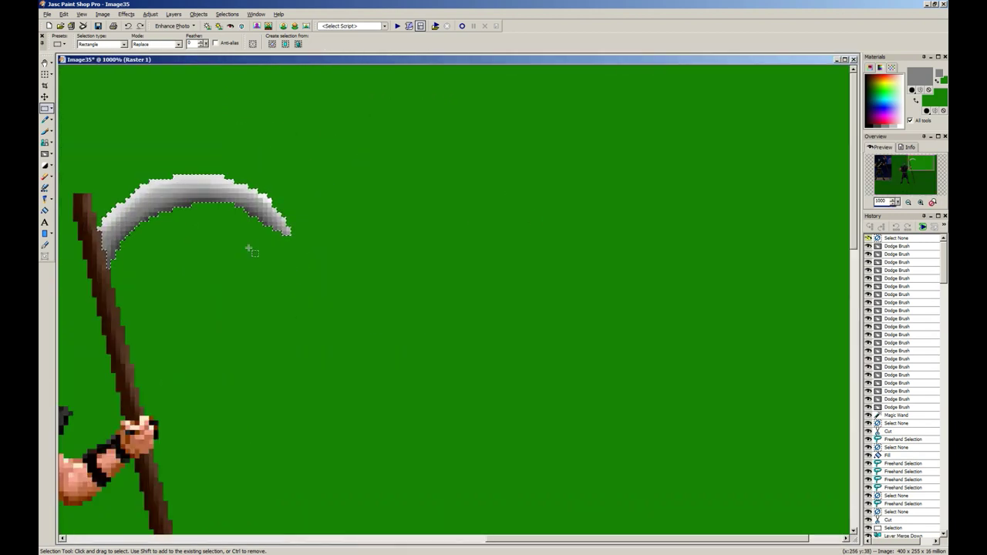
key(ctrl+z)
key(j)
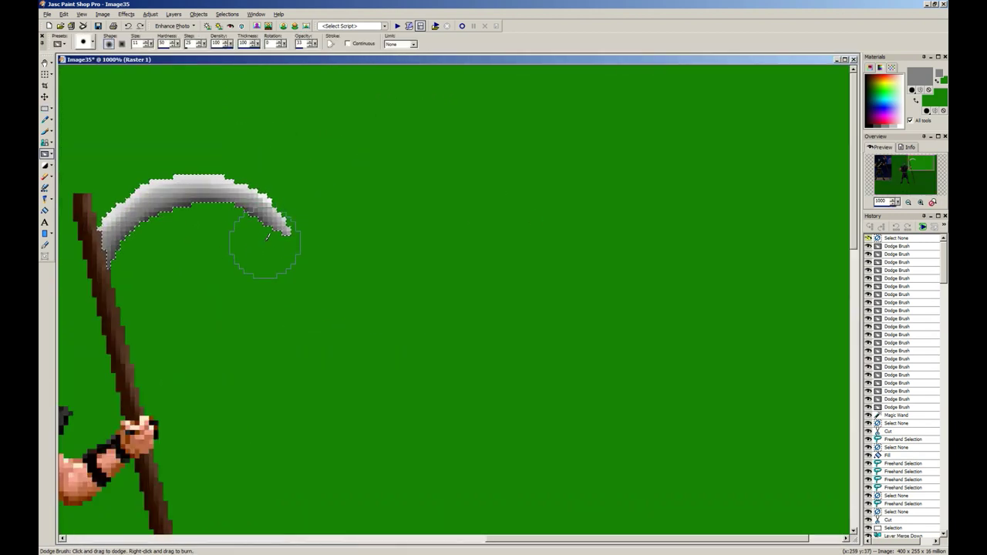
drag(182, 219, 137, 253)
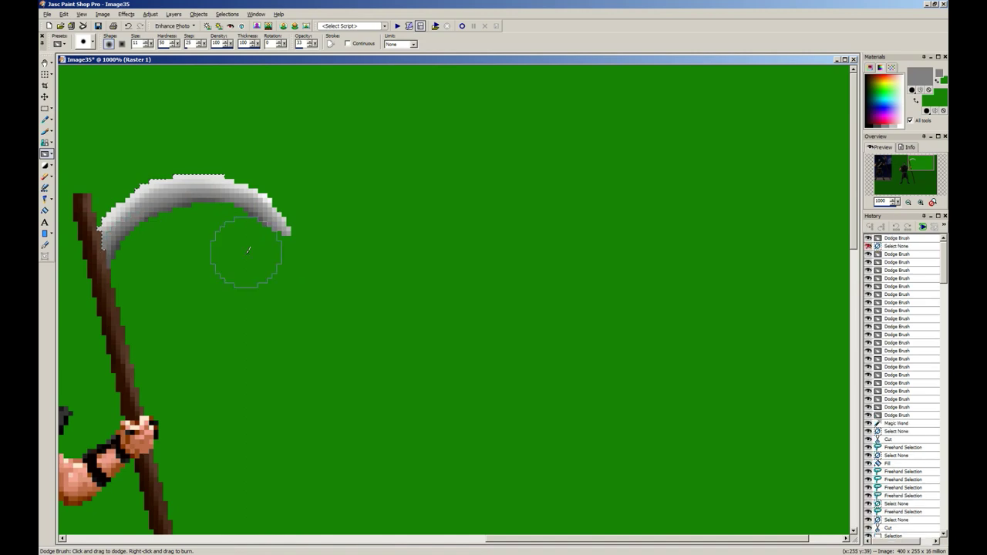
scroll(248, 232, down, 4)
key(s)
key(ctrl+d)
scroll(337, 178, down, 5)
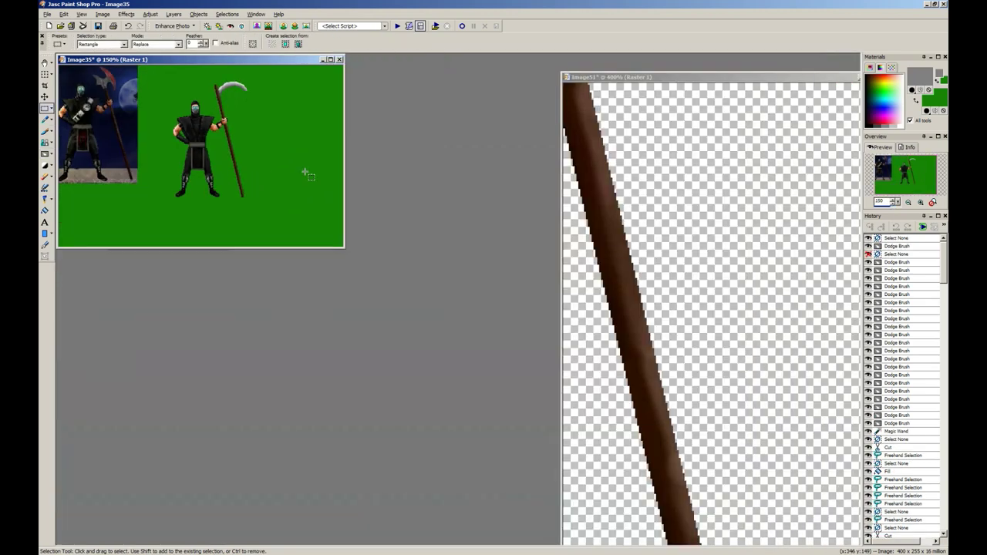
scroll(132, 67, down, 1)
Step: Compare the scythe sprite with the reference figure and mark the red emblem on the reference's loincloth with a rectangular selection
drag(132, 59, 266, 279)
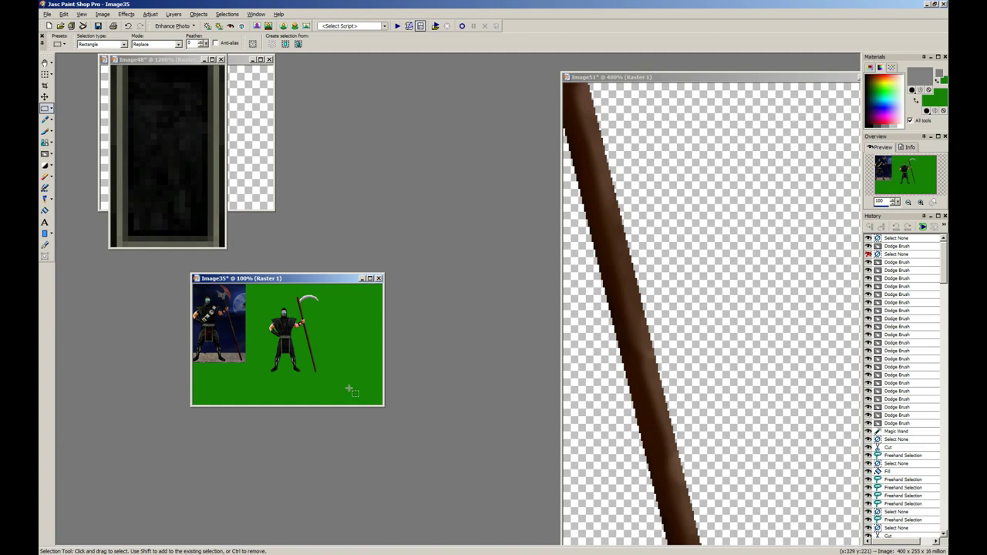
scroll(370, 347, up, 5)
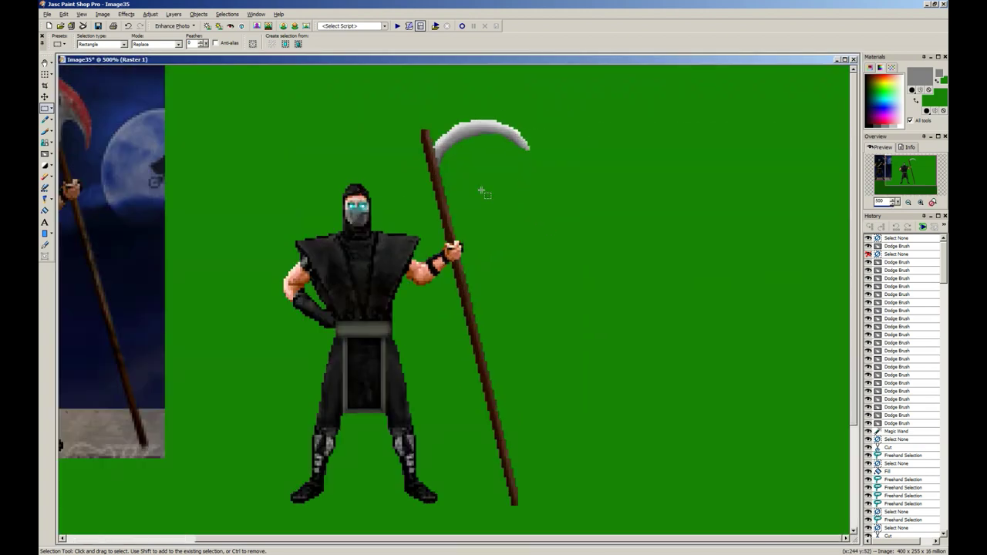
scroll(342, 278, down, 1)
scroll(339, 280, down, 1)
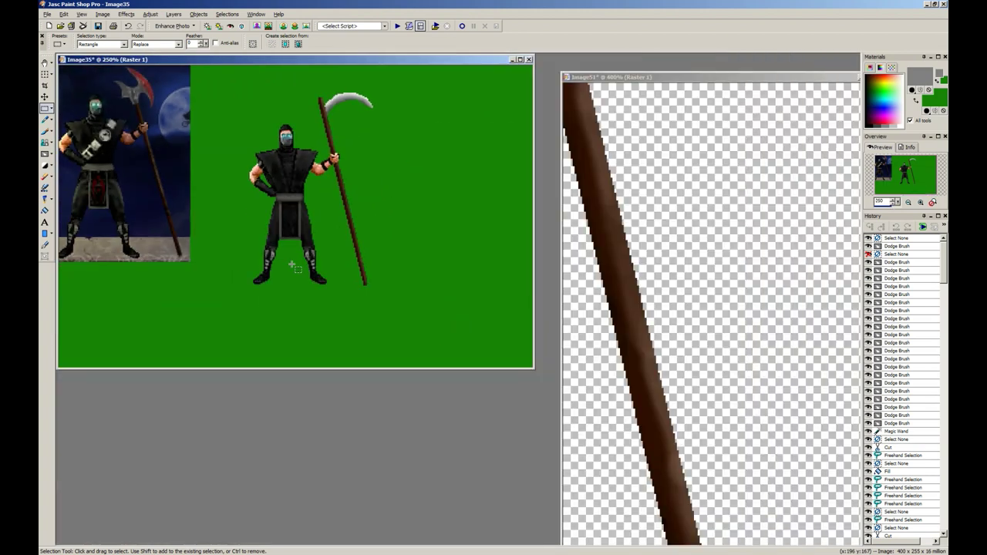
scroll(193, 256, up, 1)
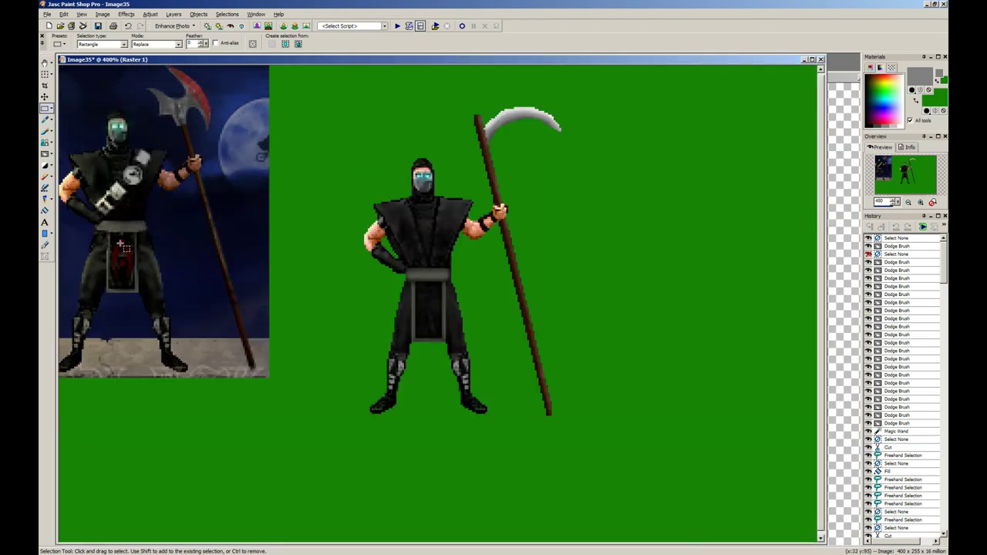
drag(109, 242, 138, 290)
Step: Switch to Firefox for the red Brotherhood of Shadow logo, and paste it as a new image in Paint Shop Pro
right_click(106, 553)
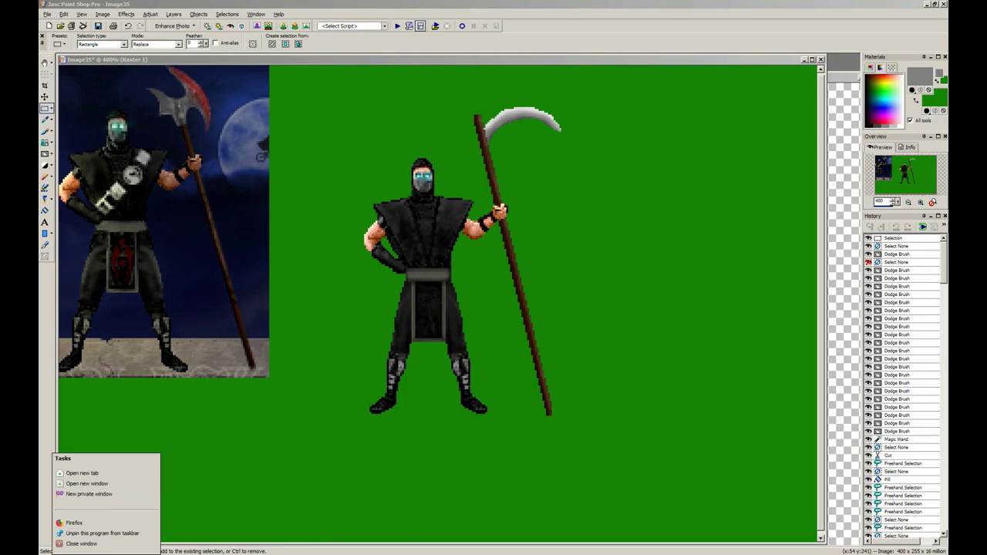
click(107, 553)
click(106, 554)
click(412, 9)
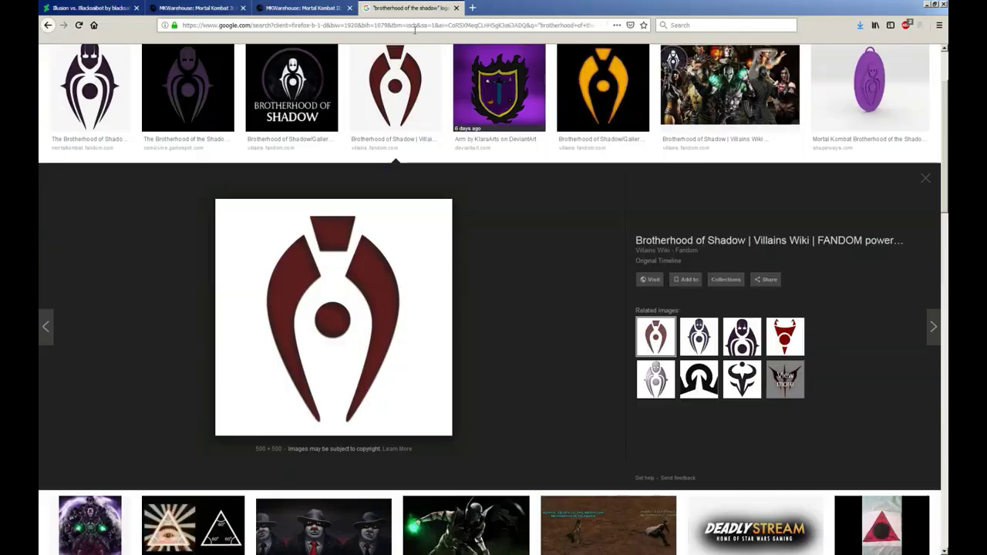
key(alt+Tab)
key(ctrl+v)
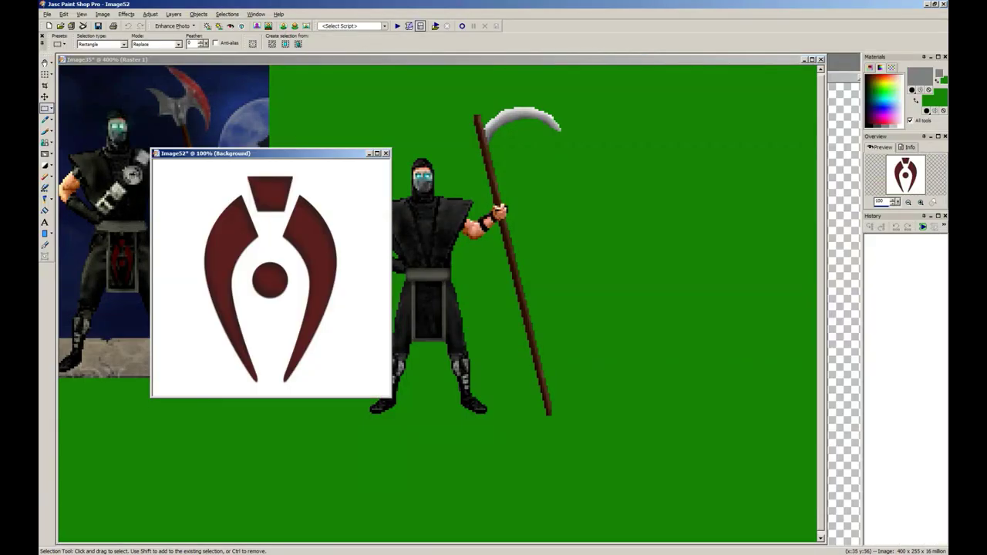
Step: Select the logo's red shapes with the Magic Wand at tolerance 55 and paste a copy of them as a new image
click(52, 109)
click(52, 109)
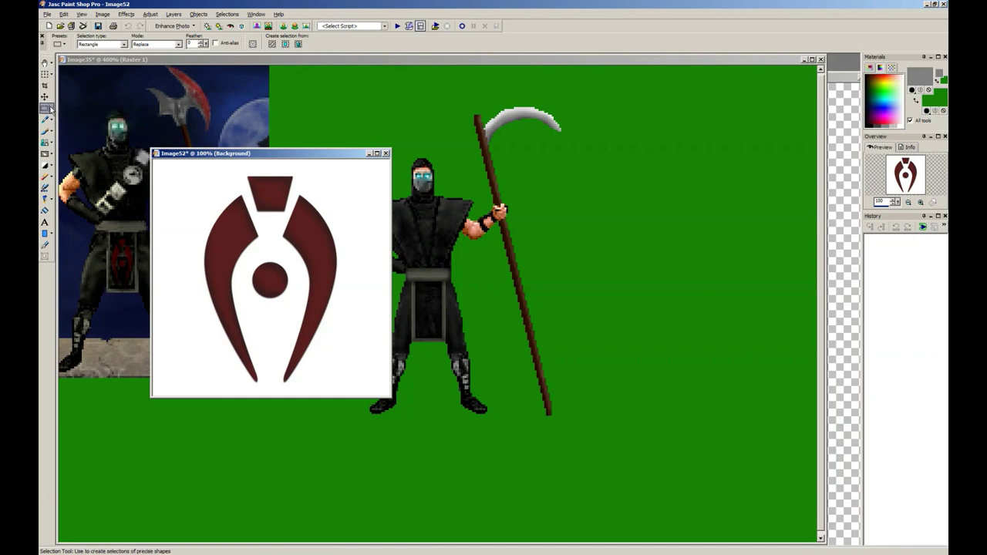
click(53, 108)
click(77, 131)
scroll(307, 227, up, 1)
scroll(307, 224, up, 1)
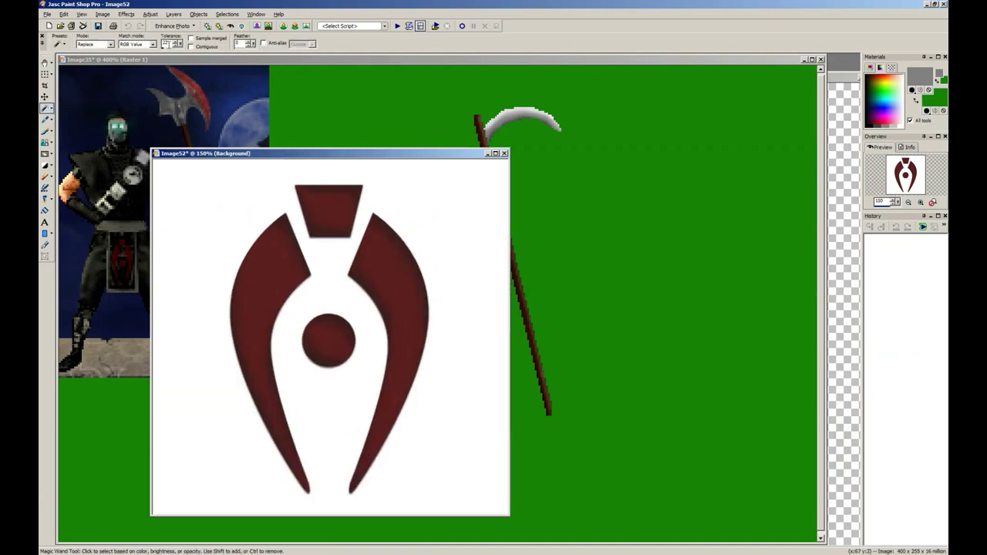
click(265, 273)
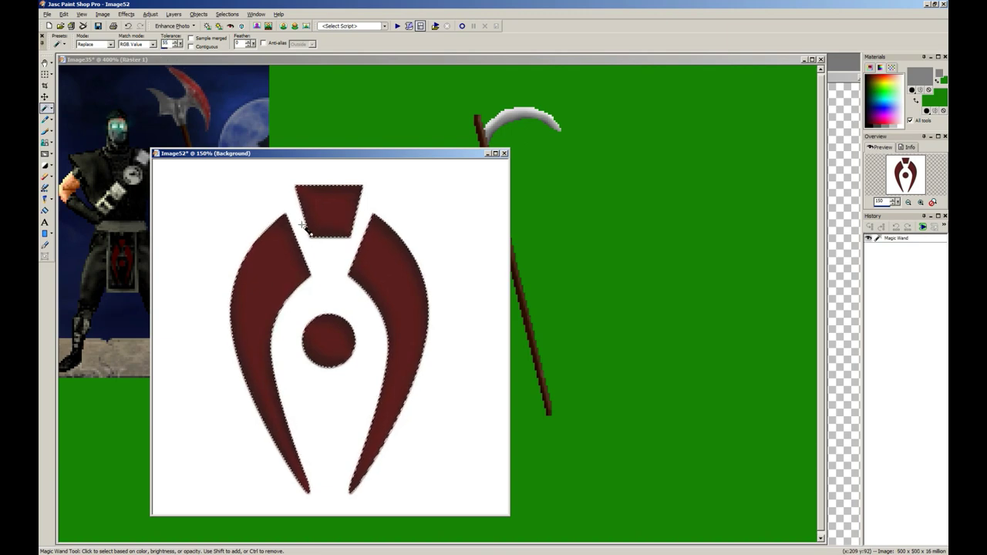
scroll(357, 298, down, 3)
scroll(234, 219, up, 2)
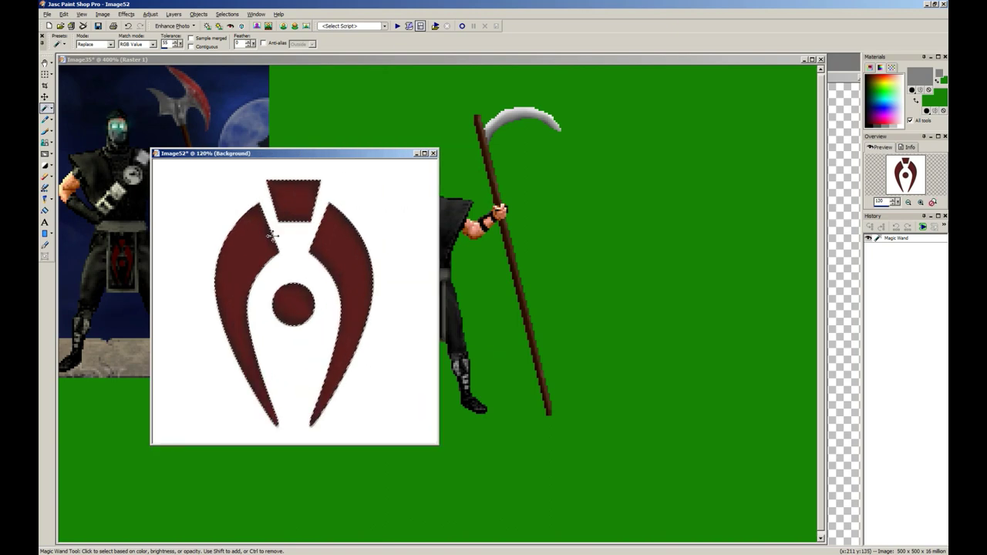
key(ctrl+c)
key(ctrl+v)
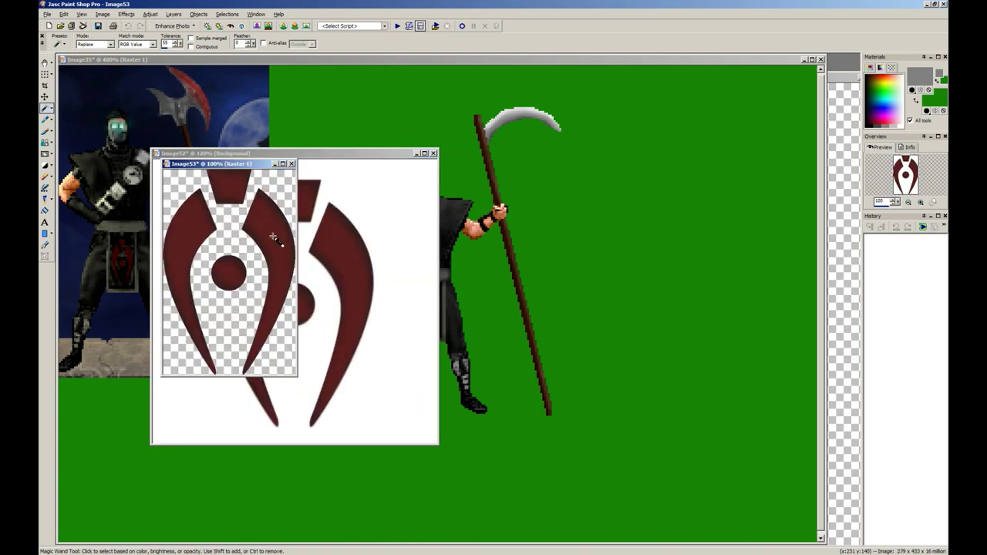
Step: Colorize the cut-out logo with hue 0 and saturation 200, and apply a Brightness/Contrast adjustment to deepen the red
key(shift+l)
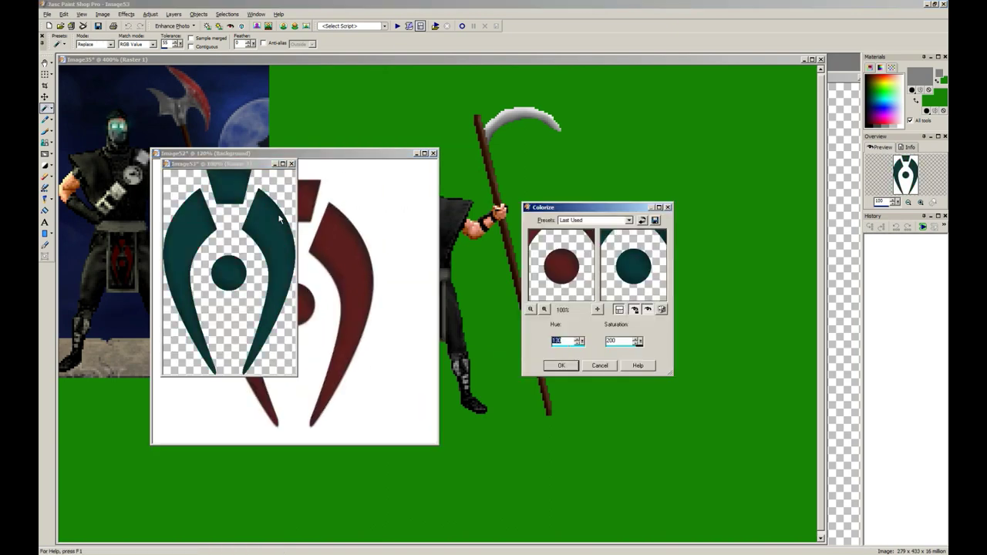
text(0)
key(Return)
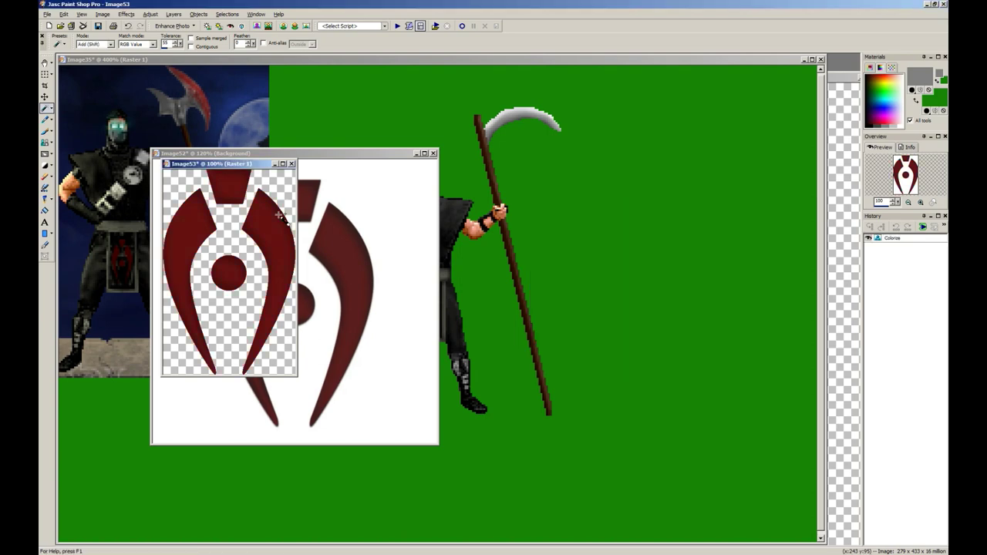
key(shift+b)
key(Return)
key(s)
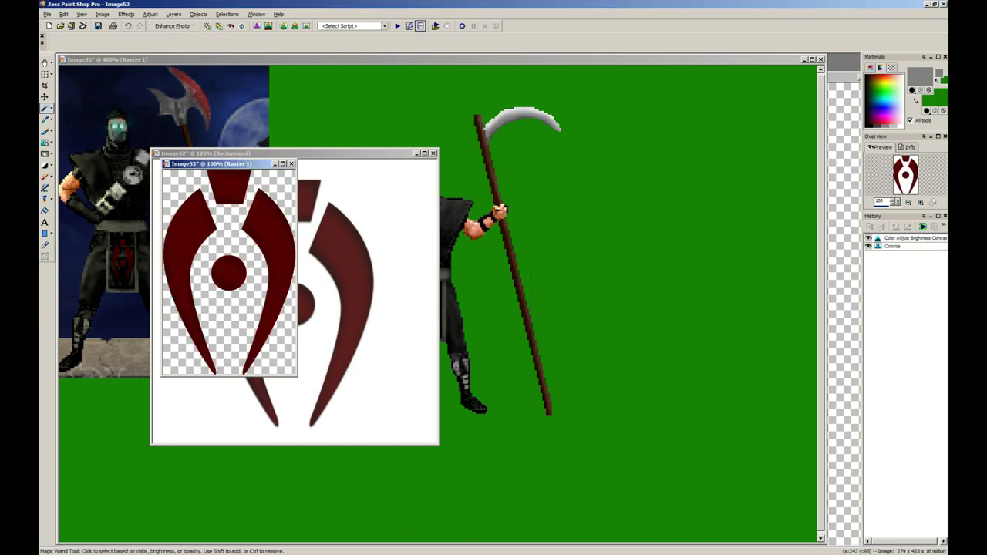
Step: Move the original logo image clear of the sprite and measure the sprite's front cloth panel with a rectangular selection
drag(361, 154, 781, 181)
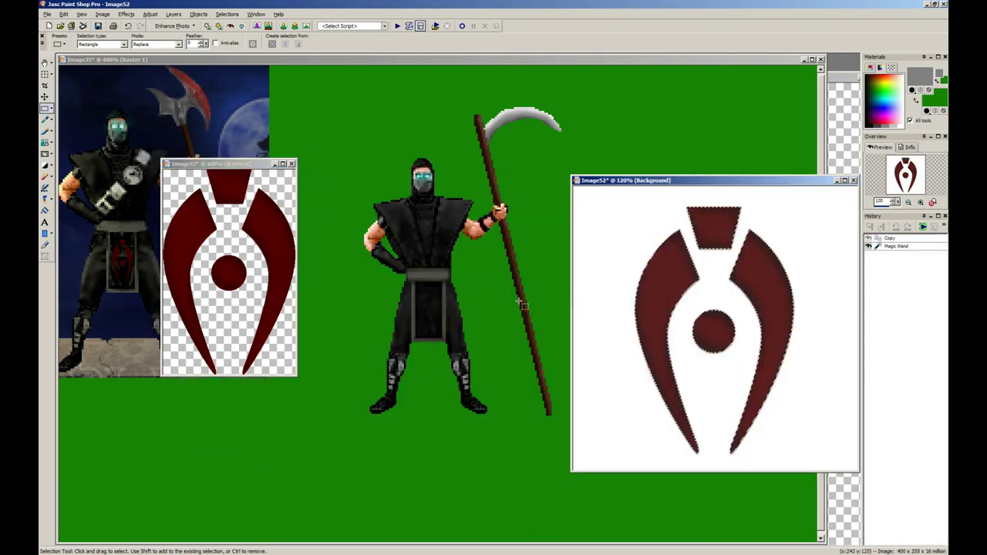
click(451, 319)
scroll(441, 325, up, 2)
scroll(449, 299, up, 1)
drag(433, 180, 488, 295)
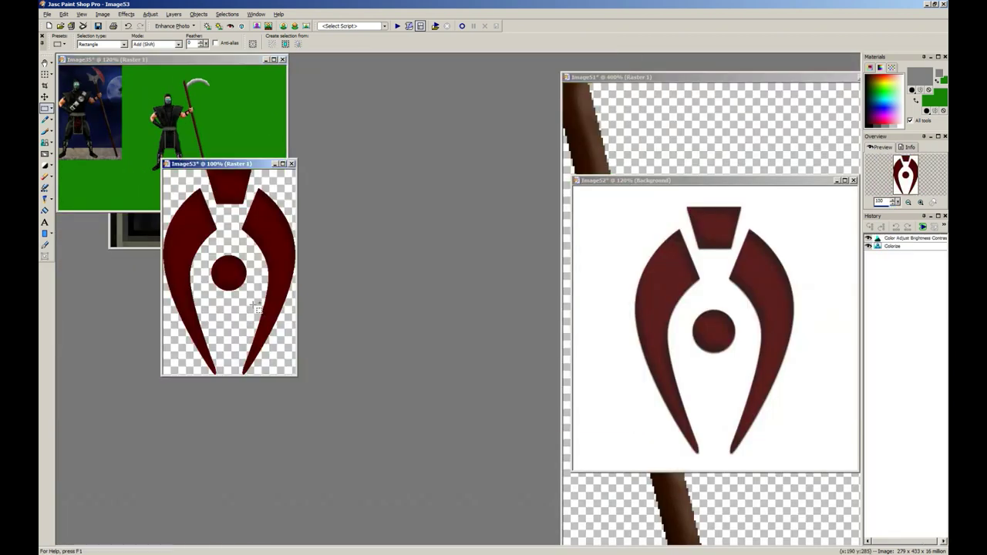
Step: Resize the cut-out red emblem to 12 by 27 pixels with the aspect ratio unlocked, using Smart Size resampling
key(shift+s)
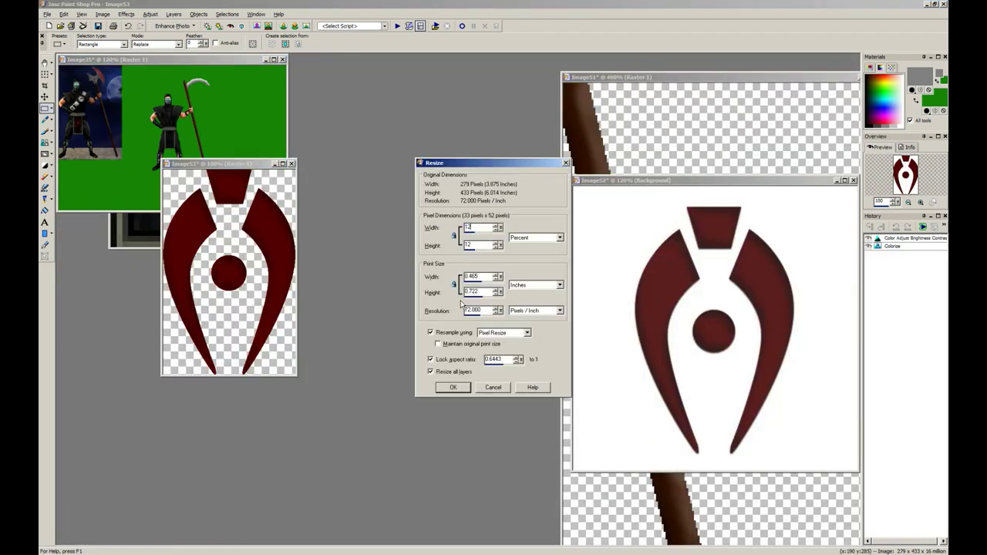
click(536, 237)
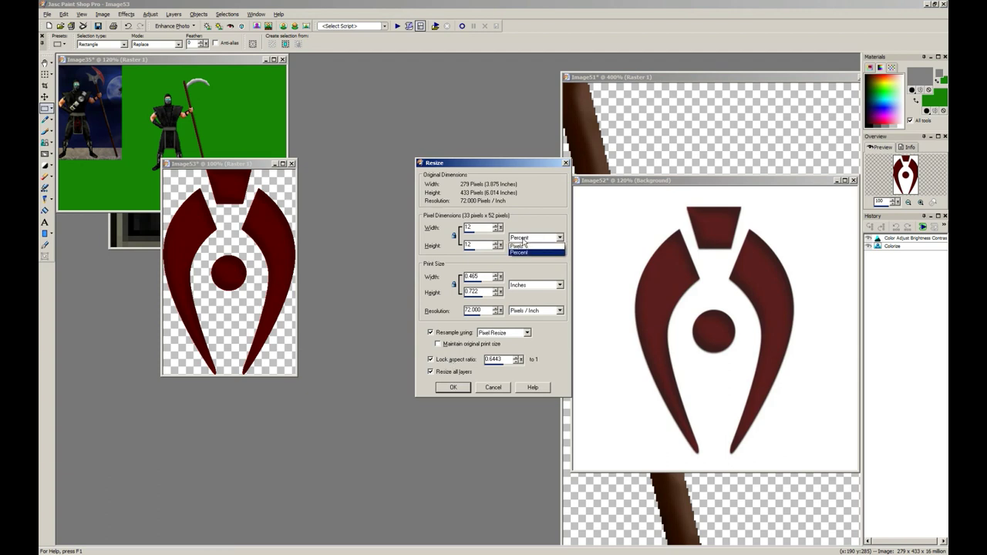
click(532, 248)
text(12)
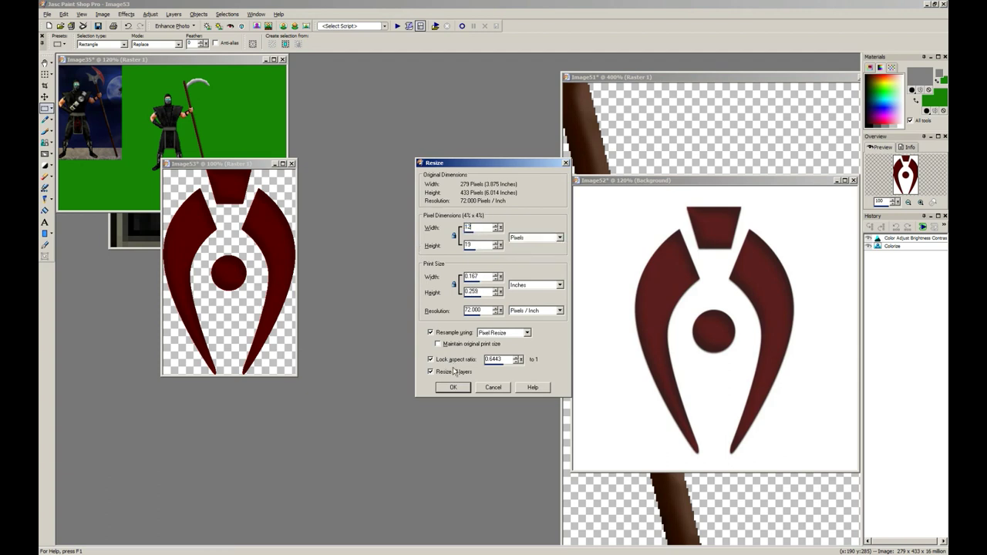
click(453, 362)
text(27)
key(Return)
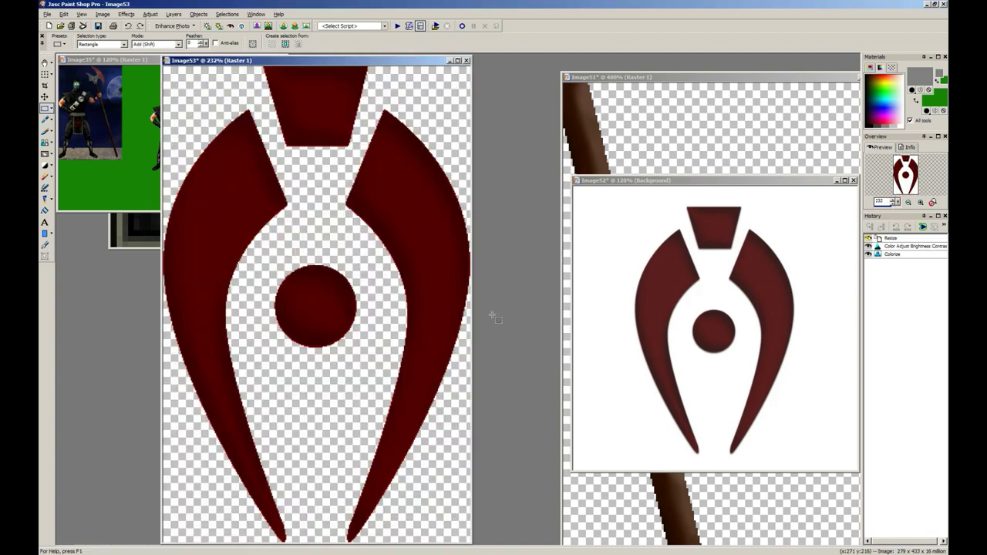
key(shift+s)
click(500, 335)
click(495, 341)
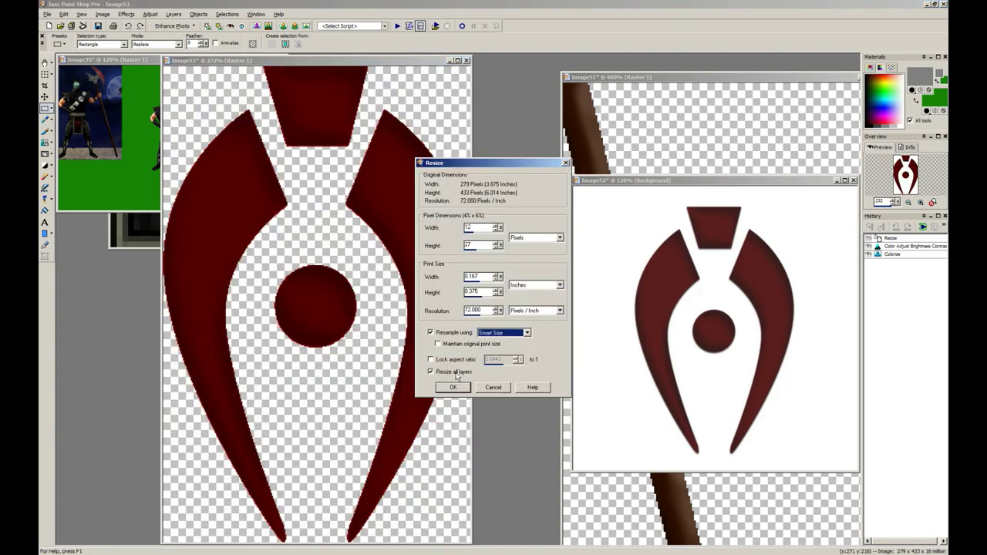
click(445, 388)
Step: Sharpen the shrunken emblem and copy it
scroll(445, 389, up, 4)
click(150, 14)
click(225, 132)
key(ctrl+c)
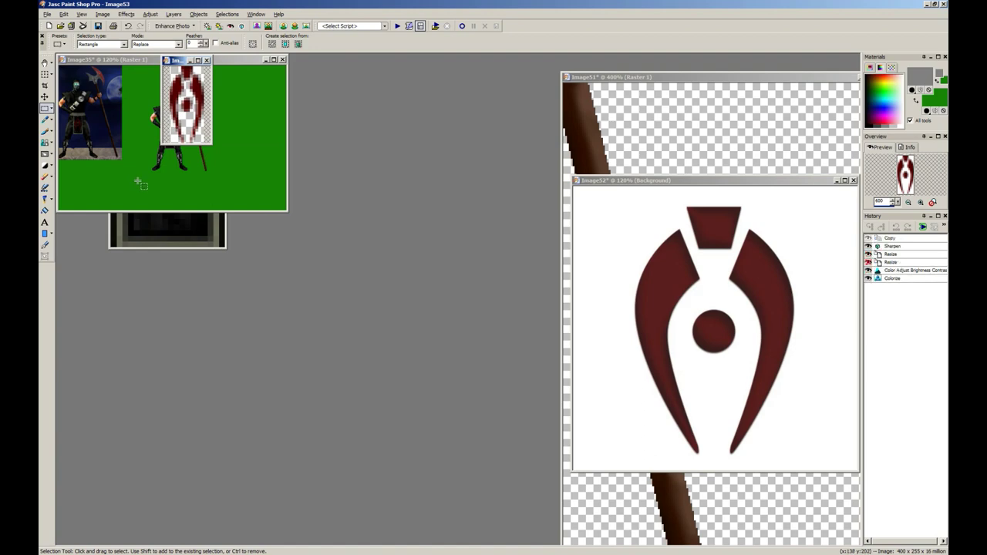
Step: Paste the emblem as a selection onto the ninja sprite's front cloth panel, deselect it, and move the sprite image away from the other windows
click(137, 181)
scroll(137, 181, up, 5)
scroll(444, 345, up, 2)
key(ctrl+e)
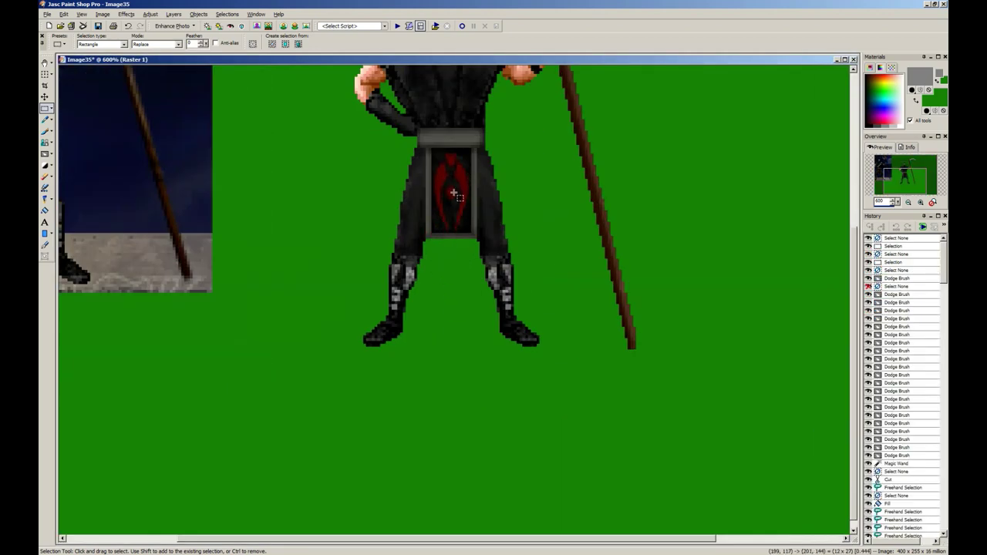
click(456, 194)
key(ctrl+d)
scroll(491, 357, down, 6)
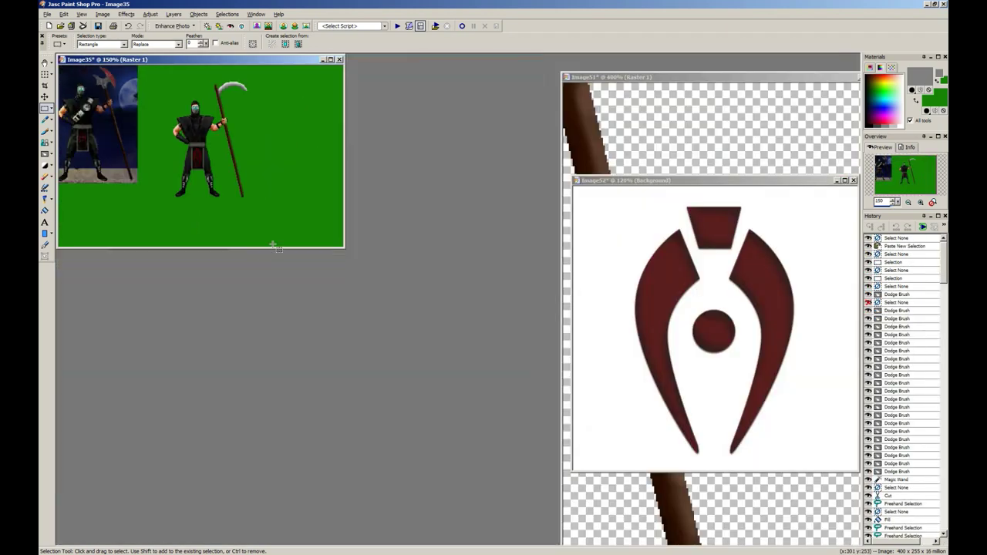
scroll(217, 162, down, 1)
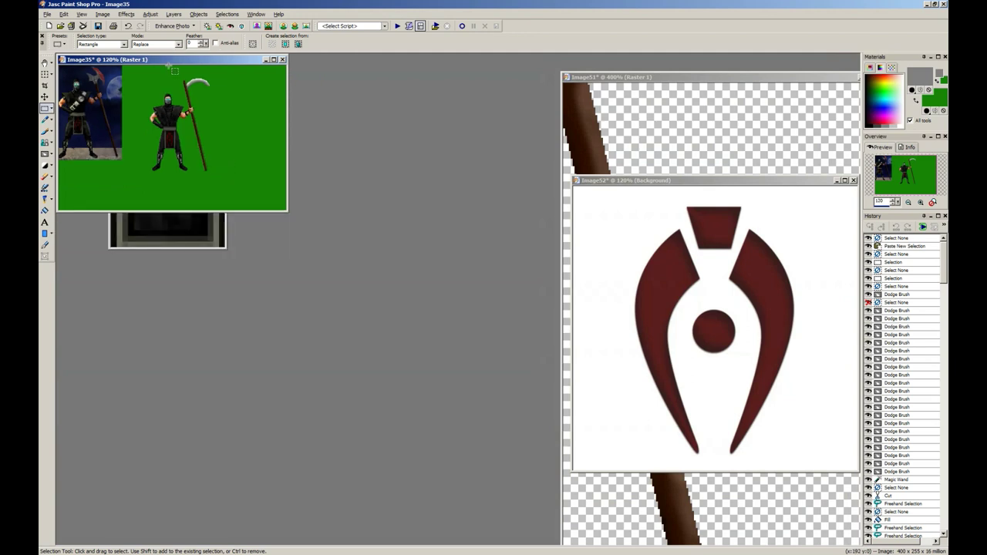
drag(168, 61, 311, 271)
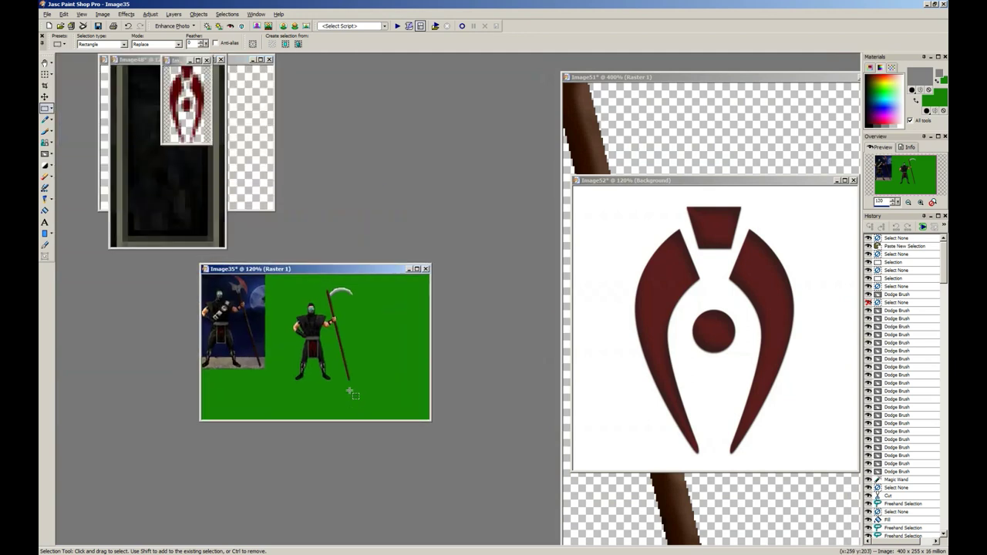
Step: Bring back the floating selection around the pasted emblem, darken it with a Brightness/Contrast adjustment, and deselect it
key(ctrl+e)
scroll(333, 366, up, 3)
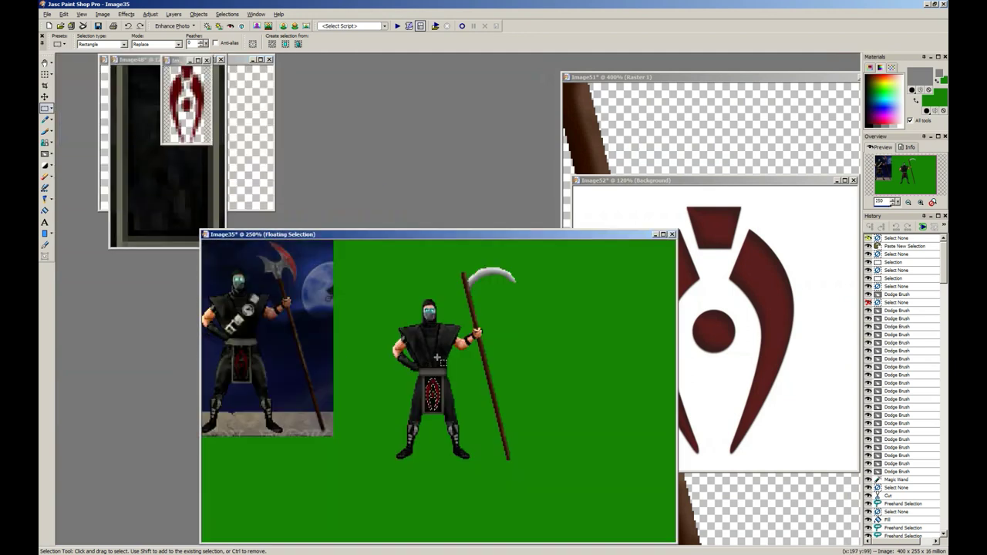
key(shift+b)
key(Return)
key(ctrl+d)
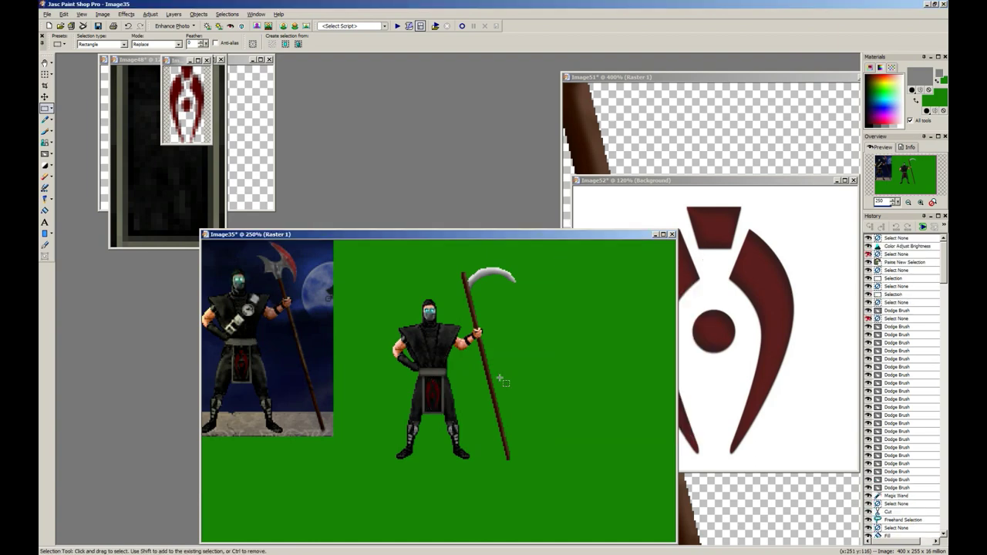
Step: Select the ninja sprite together with its scythe and reposition it lower and further from the reference picture on the green background
scroll(501, 379, down, 3)
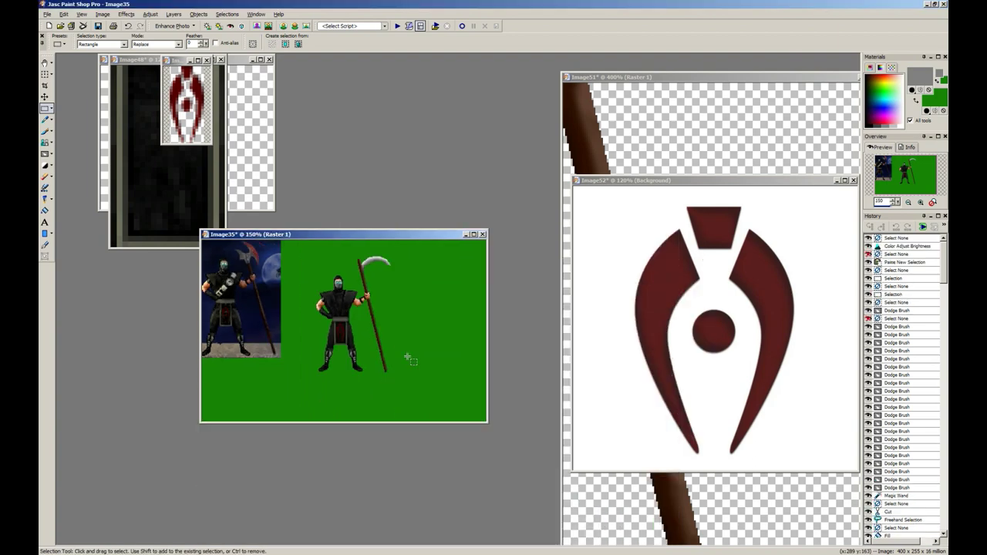
drag(374, 358, 296, 248)
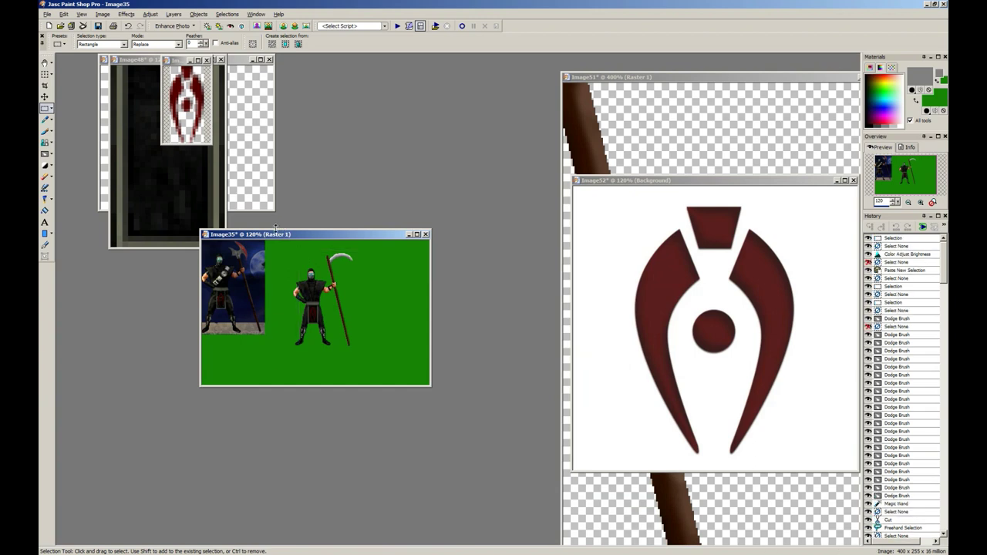
drag(318, 289, 326, 309)
key(ctrl+d)
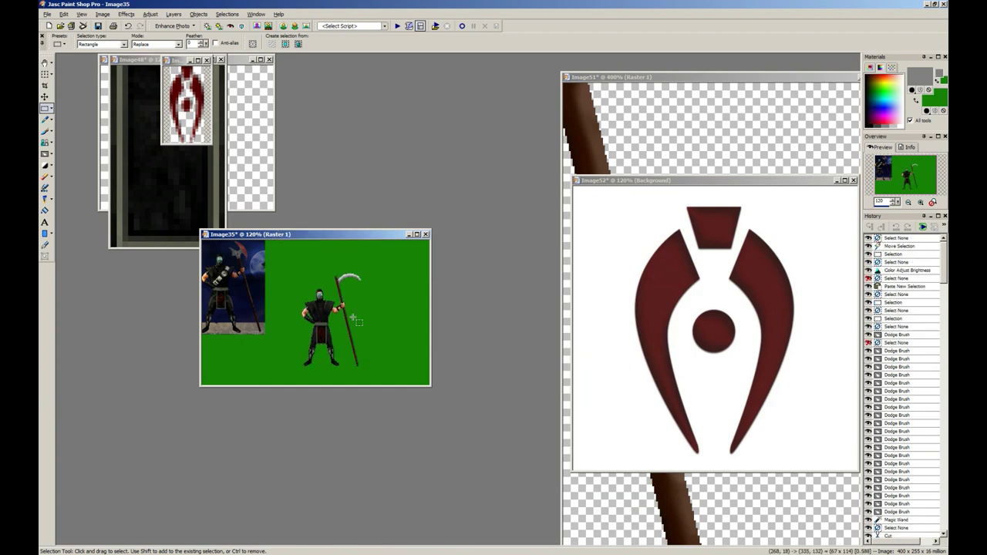
drag(392, 249, 271, 383)
key(ctrl+d)
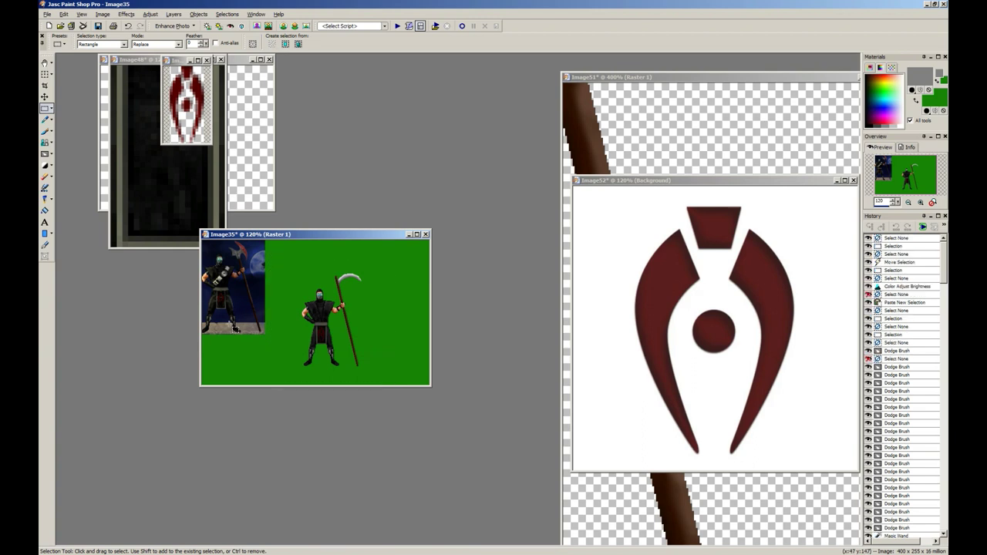
scroll(325, 321, down, 1)
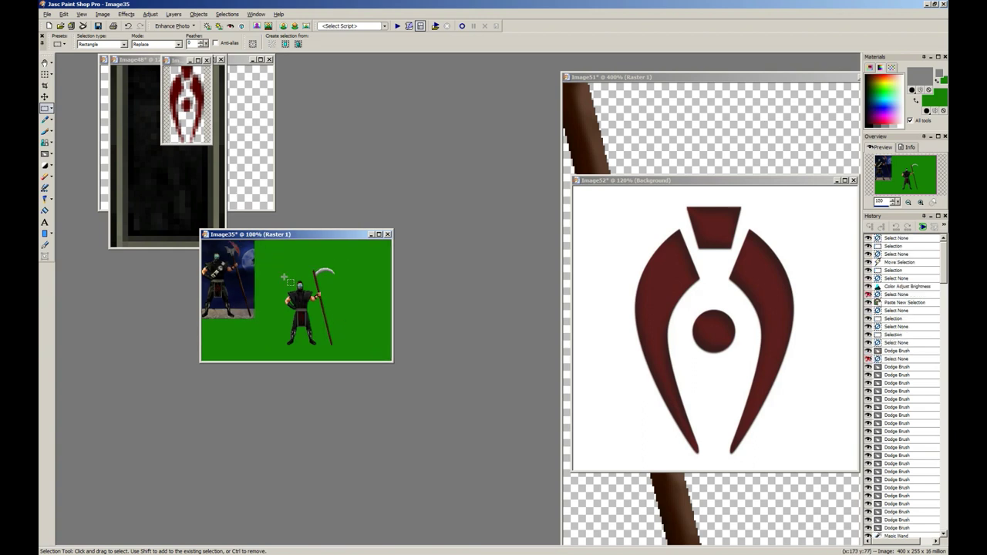
mouse_move(278, 262)
mouse_down()
mouse_move(355, 361)
mouse_move(347, 317)
mouse_move(285, 241)
mouse_up()
key(ctrl+d)
scroll(359, 306, up, 4)
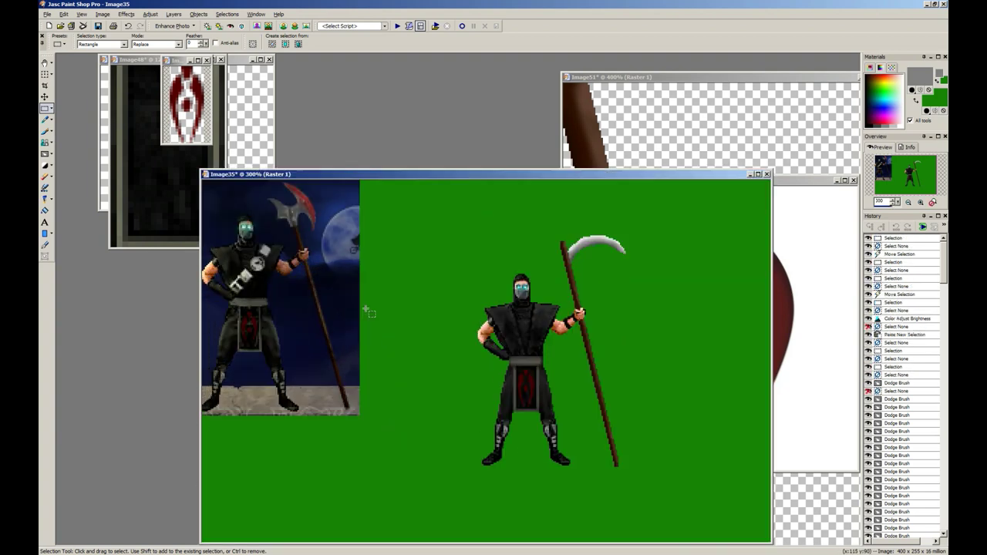
key(ctrl+d)
Step: Select the whole sprite with a rectangular selection and move it about 12 pixels closer to the reference picture
scroll(417, 313, up, 1)
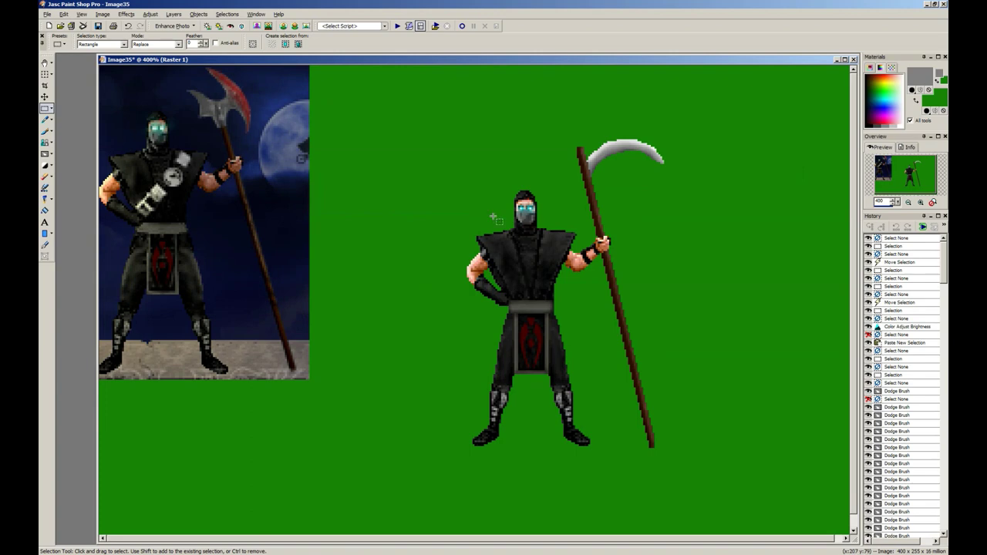
mouse_move(407, 120)
mouse_down()
mouse_move(767, 419)
mouse_move(815, 489)
mouse_up()
drag(679, 363, 633, 363)
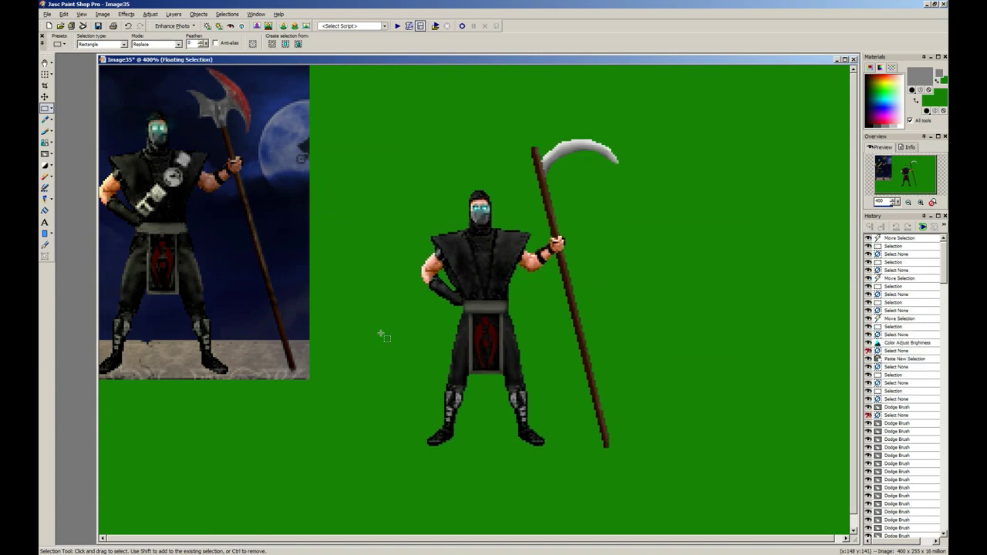
click(383, 335)
scroll(325, 332, down, 1)
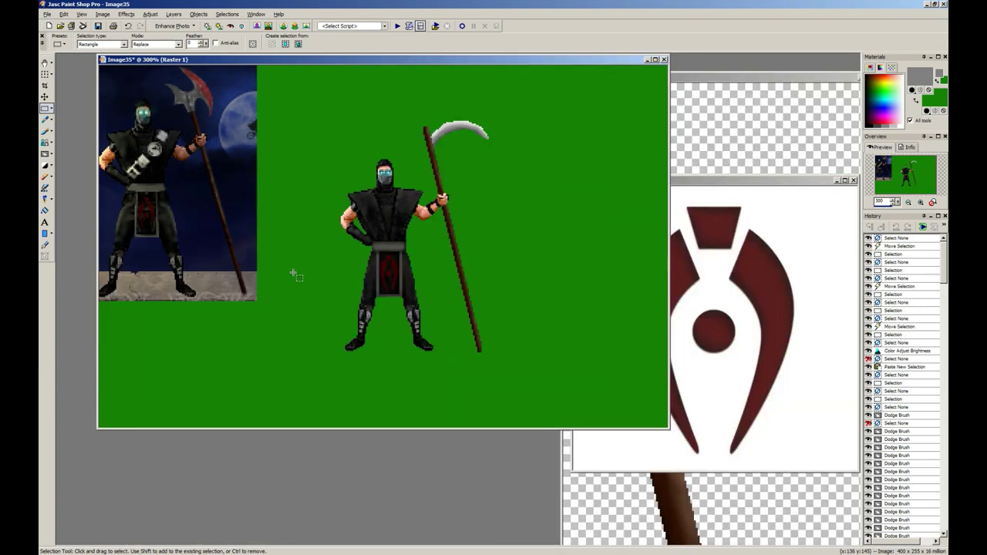
scroll(296, 275, down, 4)
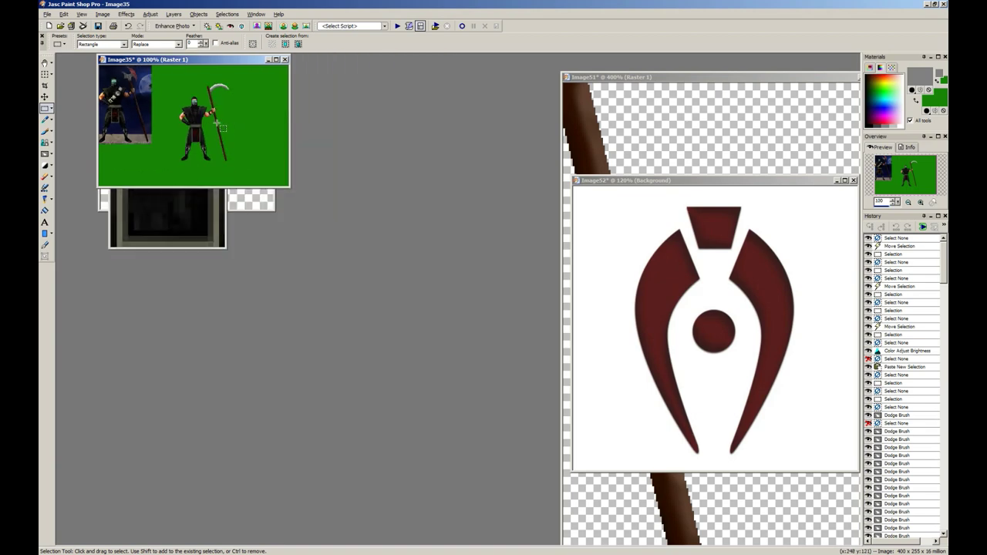
Step: Move the sprite image clear of the leftover working images and close them all without saving, including the logo and the scythe staff
drag(205, 61, 246, 272)
click(202, 70)
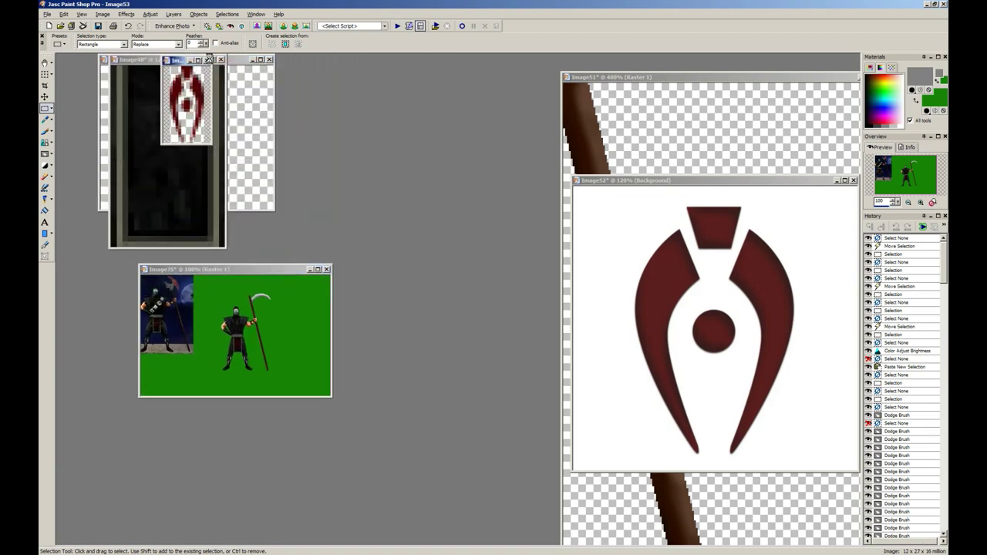
click(221, 61)
click(494, 299)
click(269, 59)
click(494, 299)
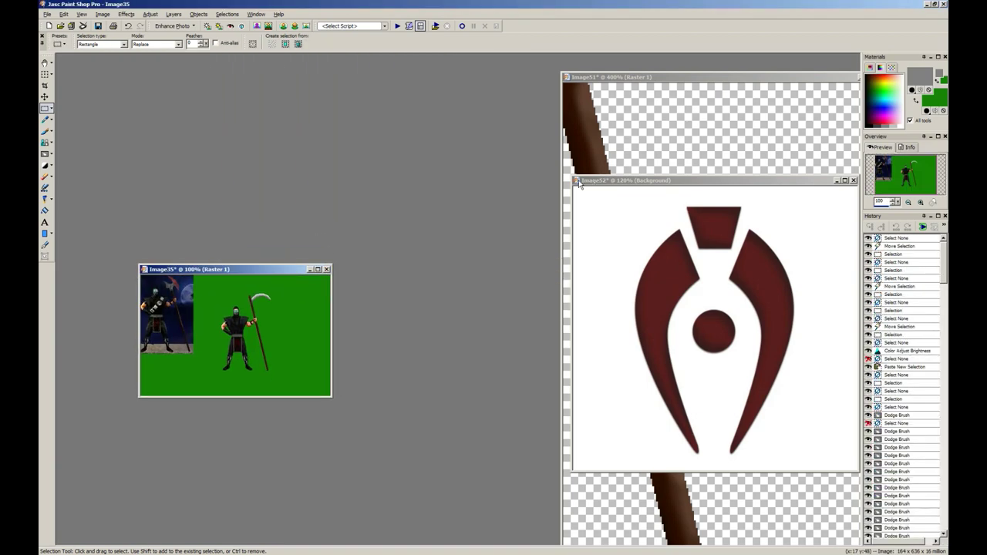
double_click(577, 181)
key(n)
double_click(566, 78)
key(n)
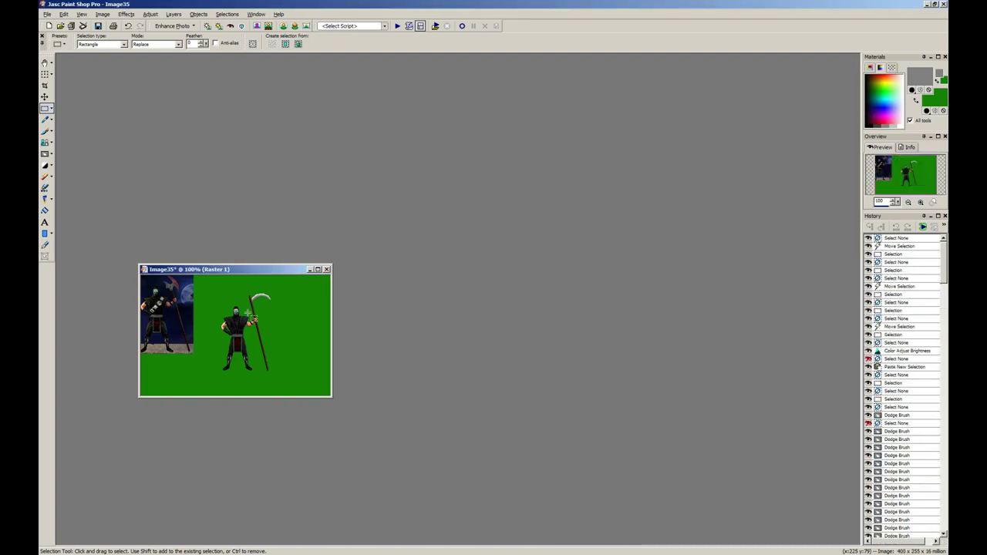
scroll(249, 312, up, 4)
scroll(284, 322, up, 1)
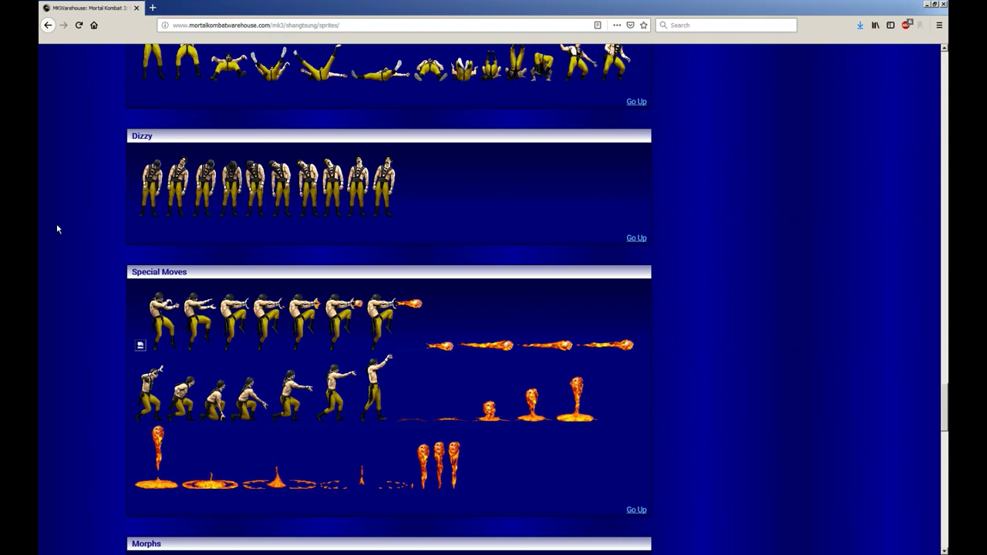
Step: Capture the kneeling Shang Tsung pose with outstretched arm from MKWarehouse's Special Moves sprites in Firefox, and paste it as a new image in Paint Shop Pro
scroll(291, 391, down, 2)
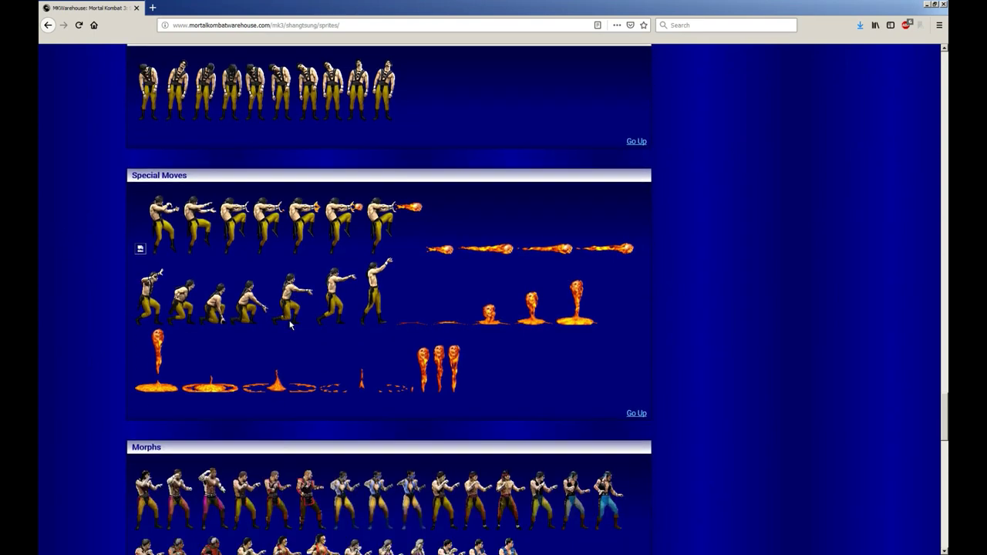
key(alt+Tab)
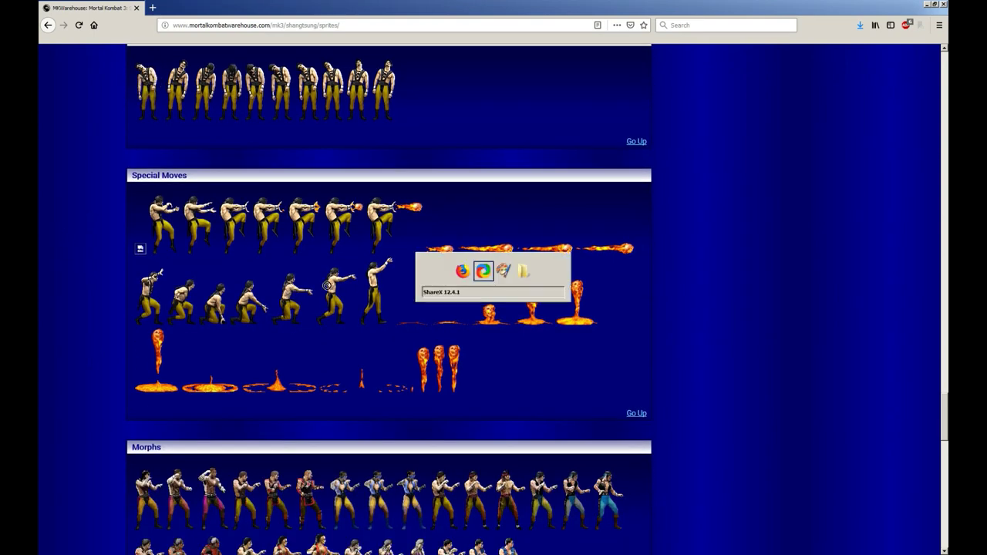
key(alt+Tab)
key(alt+Tab)
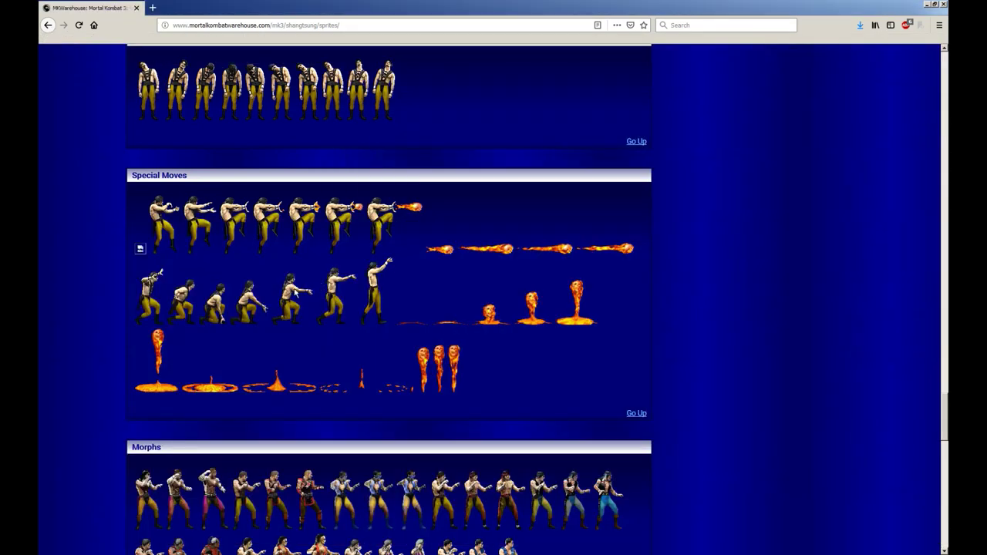
key(alt+Tab)
key(ctrl+v)
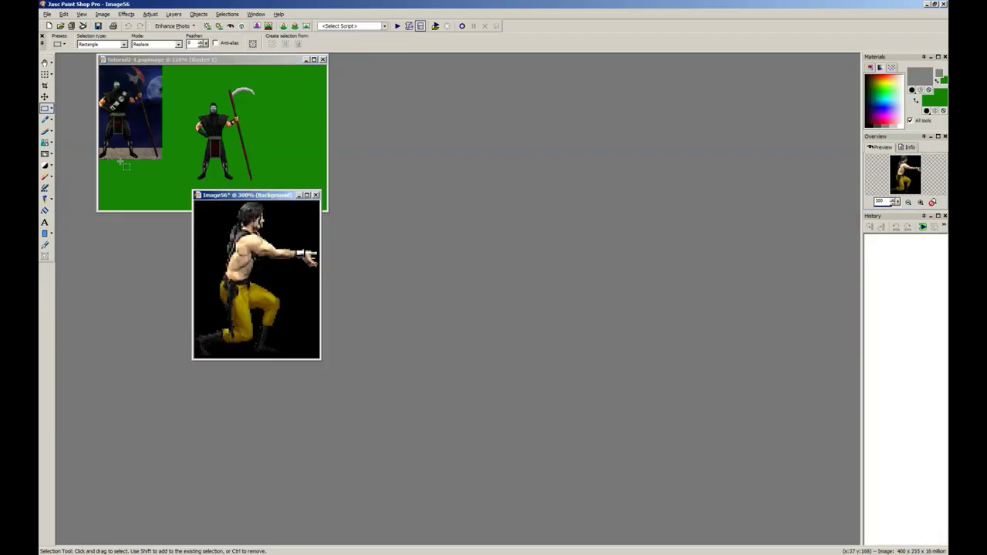
Step: Select only the kneeling figure by subtracting the black background with the Magic Wand at tolerance 1, and copy it
click(50, 110)
click(84, 130)
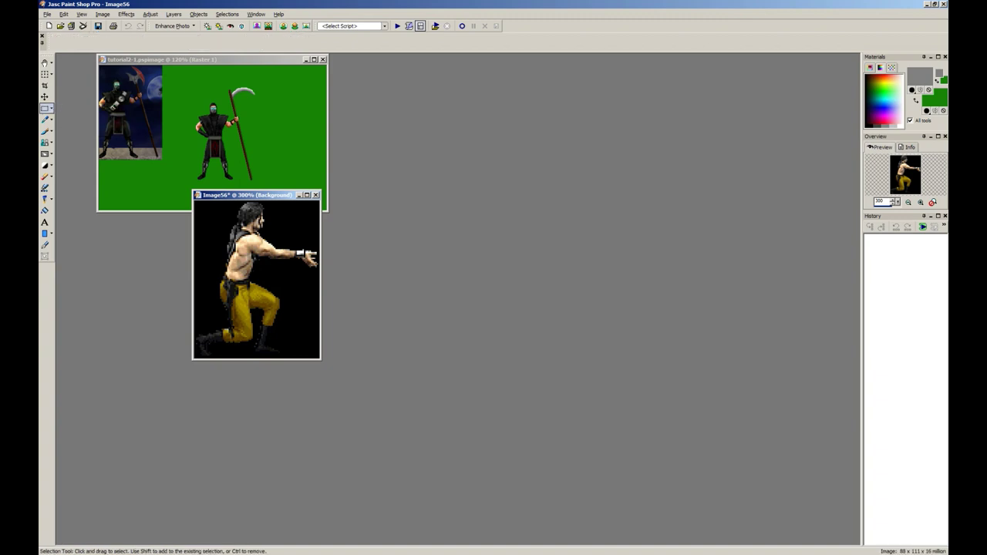
key(ctrl+a)
ctrl+click(310, 223)
scroll(310, 225, up, 2)
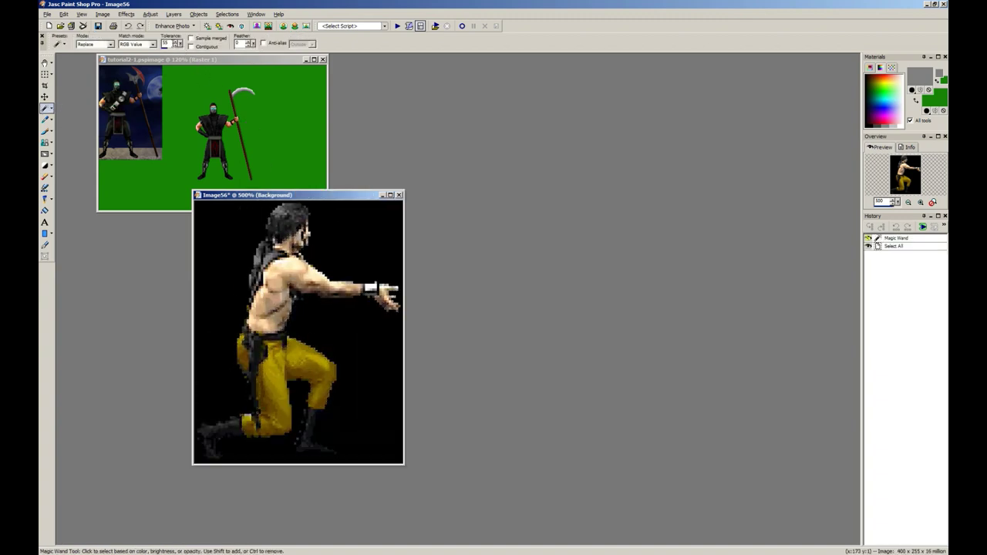
key(ctrl+a)
ctrl+click(359, 246)
key(ctrl+c)
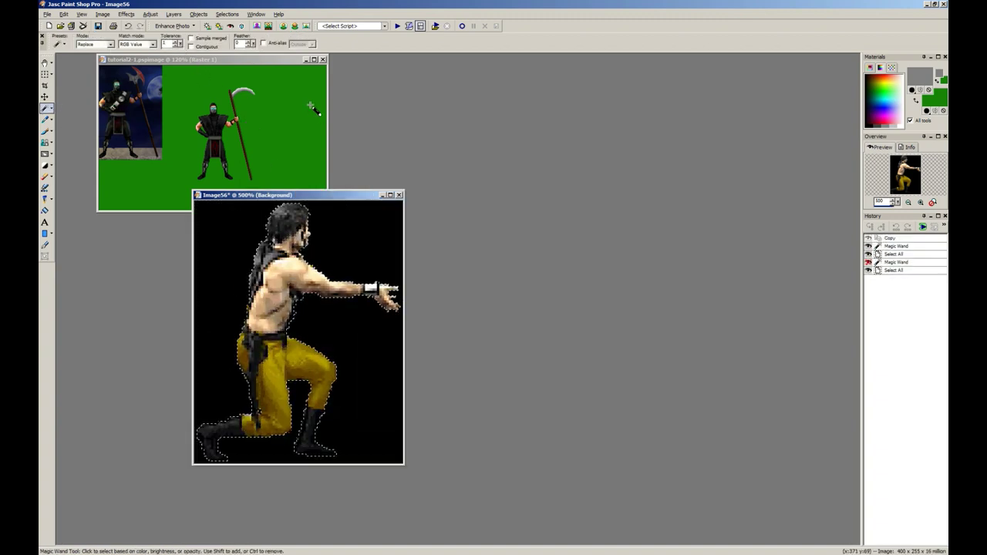
Step: Close the finished ninja sprite image and create a new 400 × 255 pixel image with a dark blue background
click(323, 59)
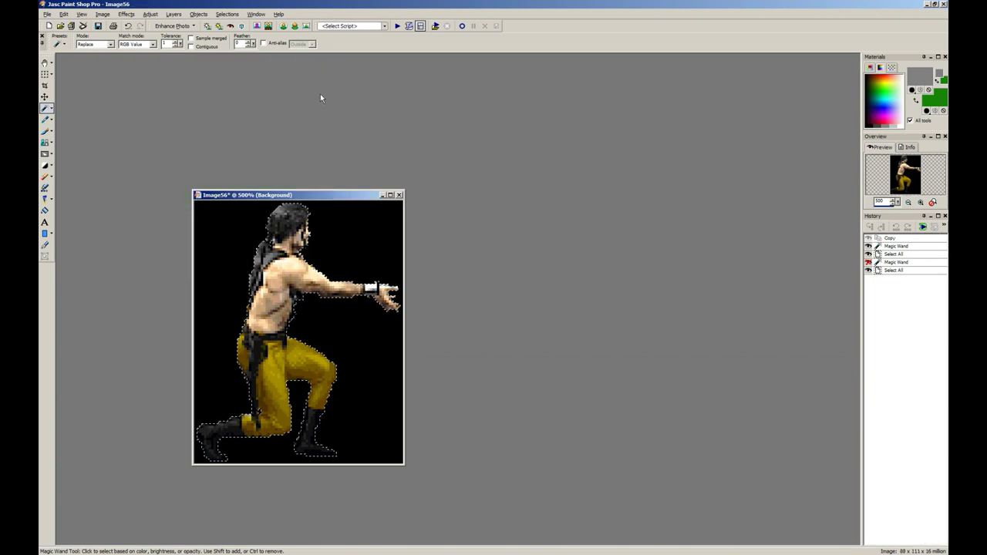
key(alt+f)
key(Return)
key(Return)
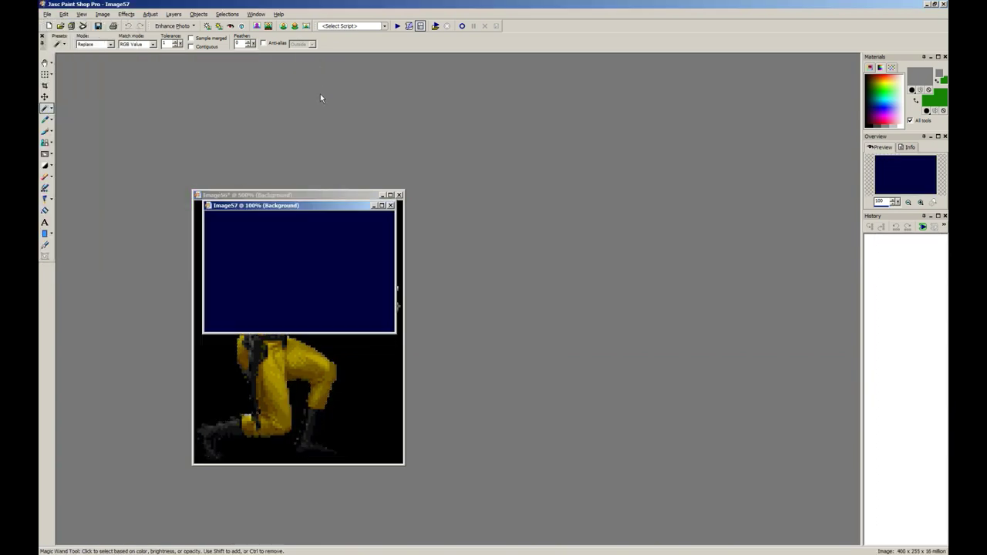
Step: Remove the trial paste of the kneeling figure from the dark blue canvas and flood-fill the whole canvas with green
scroll(335, 231, up, 1)
key(ctrl+e)
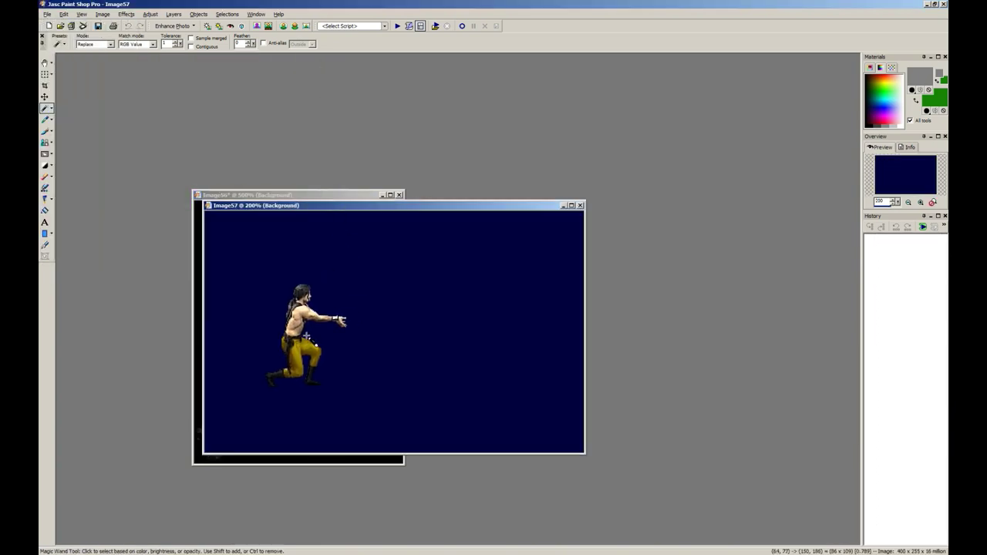
key(ctrl+x)
key(f)
click(431, 267)
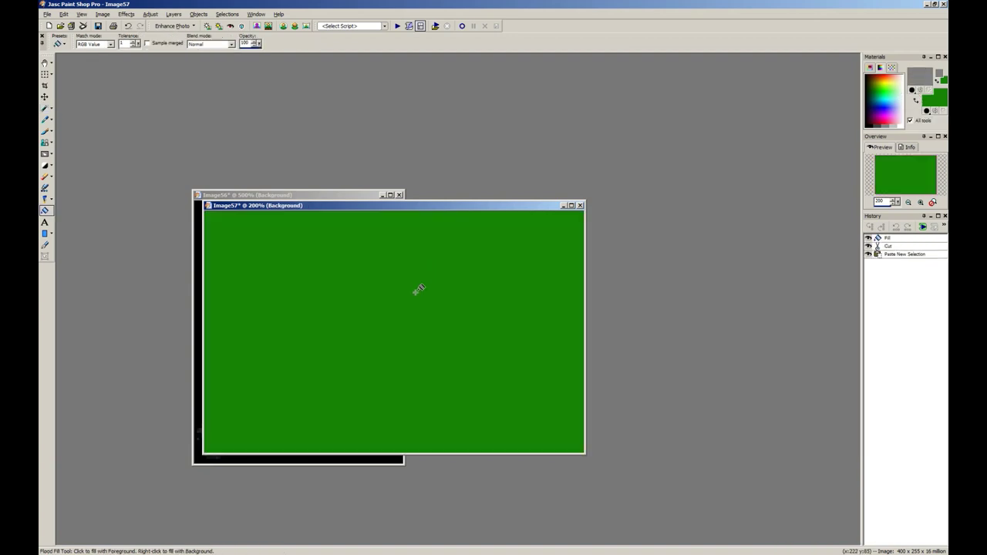
key(alt+l)
key(r)
key(ctrl+e)
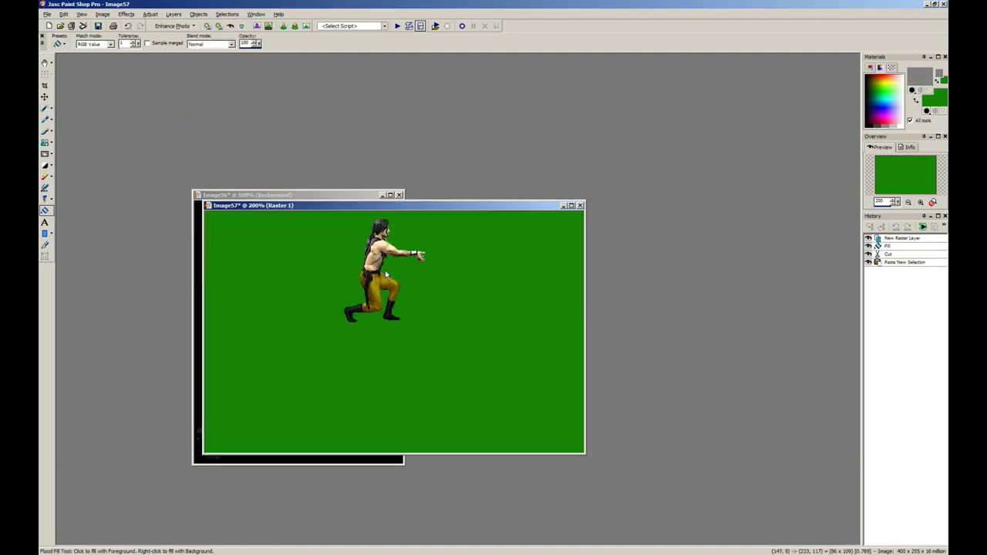
click(336, 292)
key(ctrl+z)
key(shift+b)
key(Escape)
key(ctrl+z)
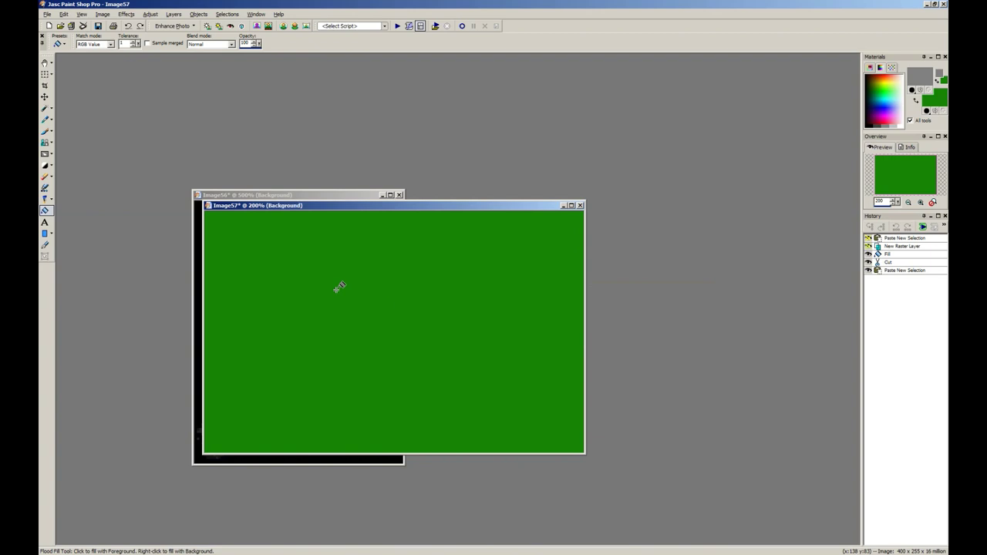
Step: Darken the green background by applying the Brightness/Contrast adjustment three times
key(shift+b)
key(Return)
key(shift+b)
key(Return)
key(shift+b)
key(Return)
Step: Add a new raster layer and place the copied kneeling figure on it in the canvas's upper-left area, deselected
key(alt+l)
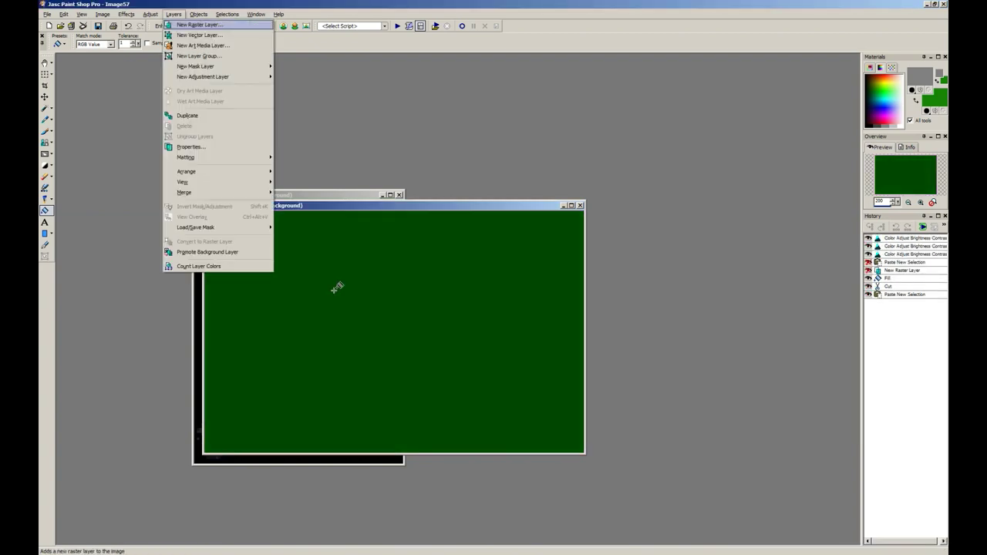
key(n)
key(Return)
key(ctrl+e)
click(281, 296)
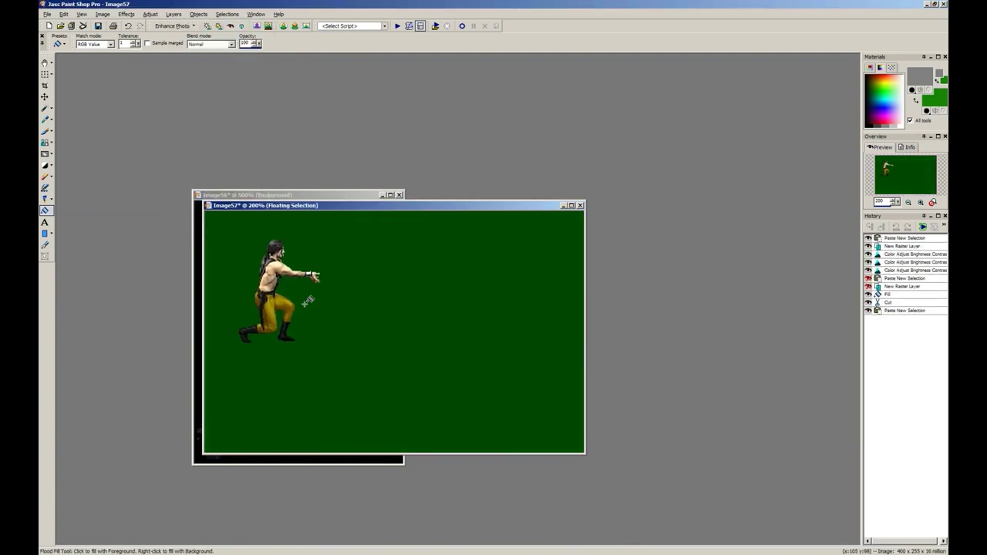
key(ctrl+d)
Step: Move the kneeling figure's source image aside to uncover the green sprite canvas
key(s)
scroll(347, 332, up, 1)
drag(347, 198, 211, 123)
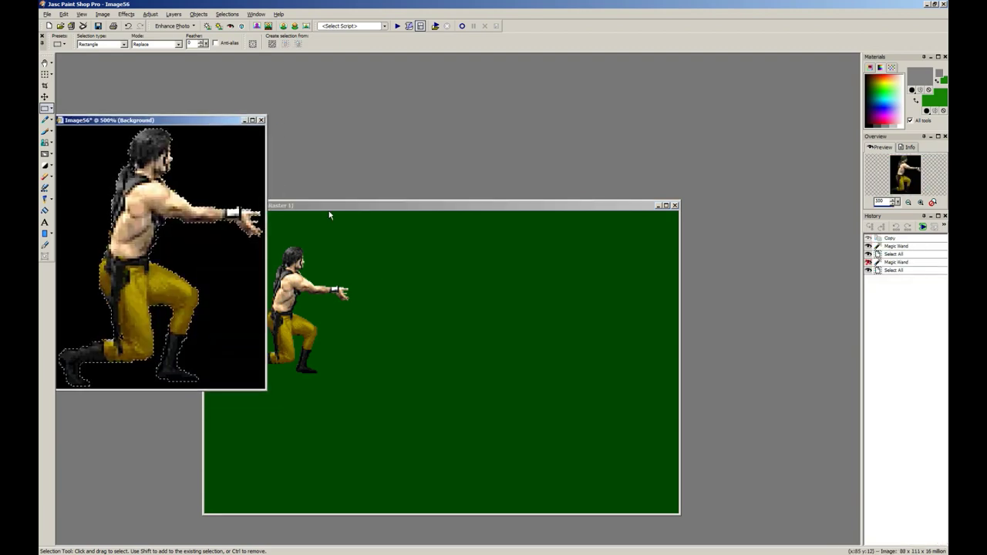
click(328, 214)
Step: Search Google Images in a new Firefox tab for "mk4 quan chi"
click(122, 553)
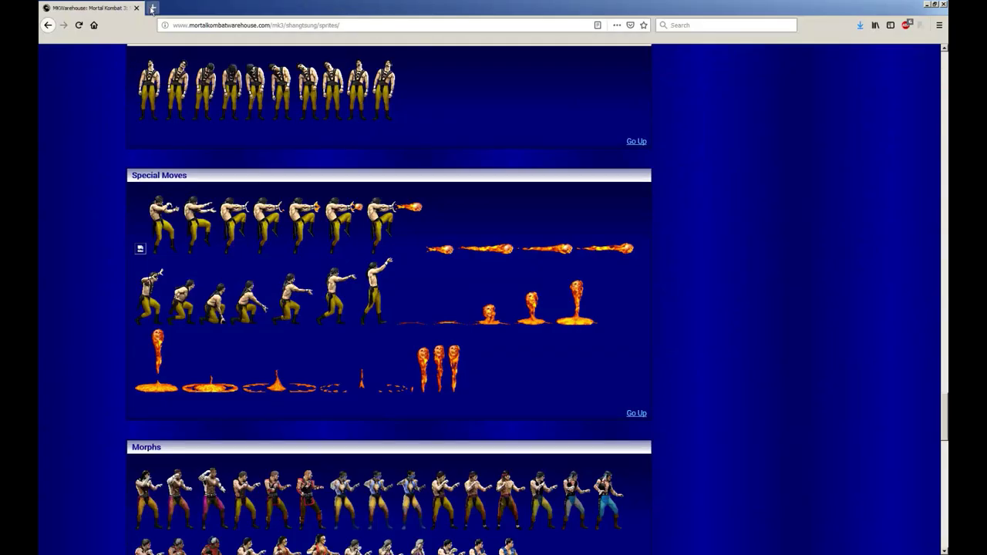
click(153, 8)
text(mk4 quan chi)
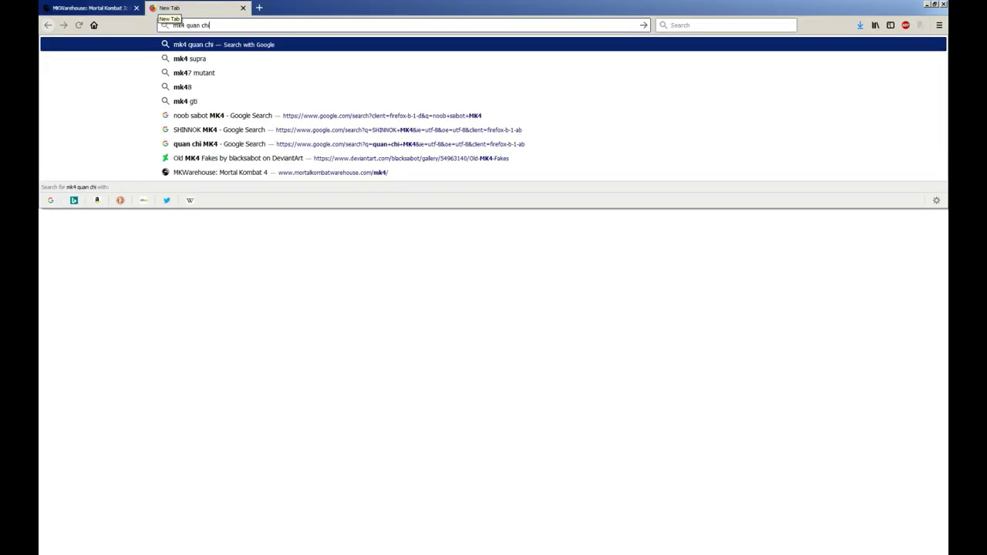
key(Return)
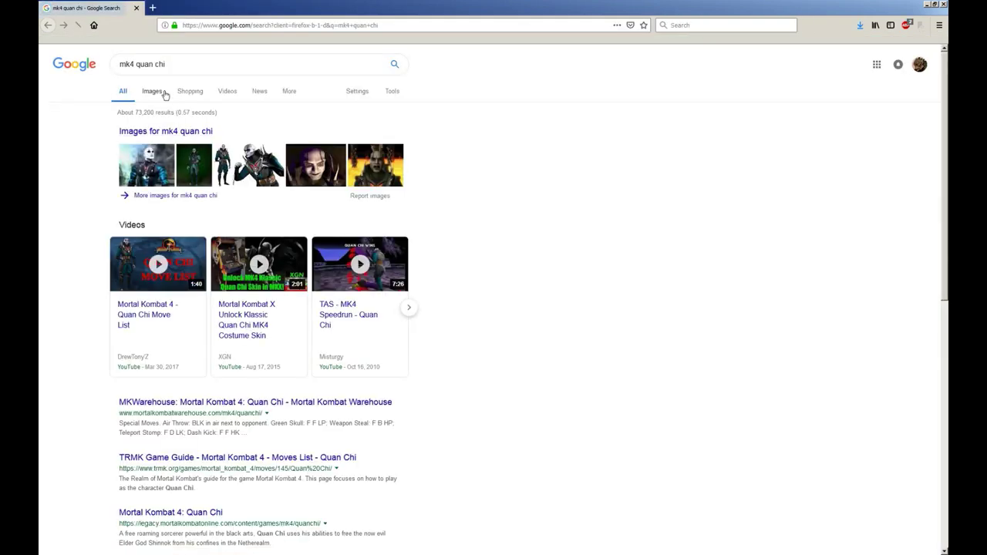
click(165, 94)
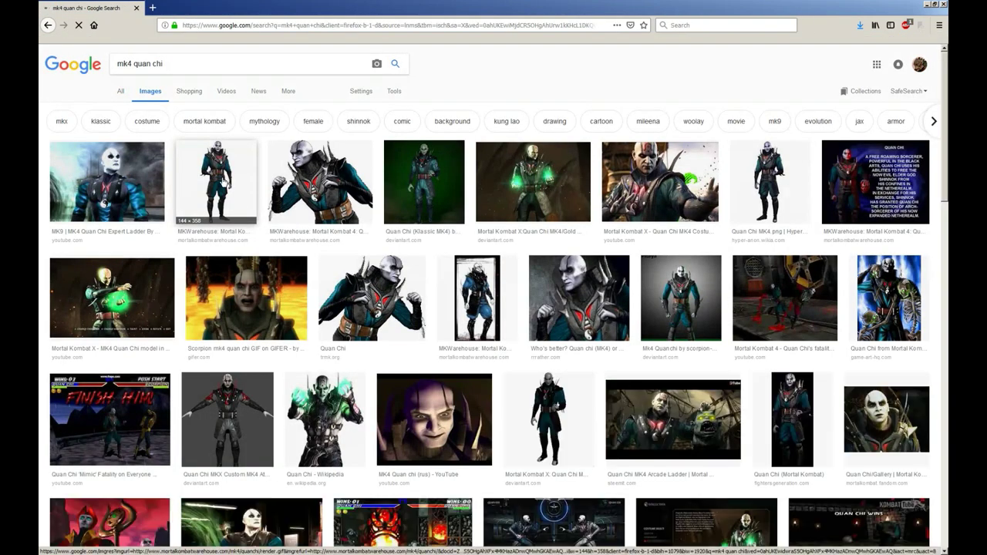
Step: Find the full-length 416 × 1000 Quan Chi MK4.png render, copy it, and paste it as a new image in Paint Shop Pro
click(224, 189)
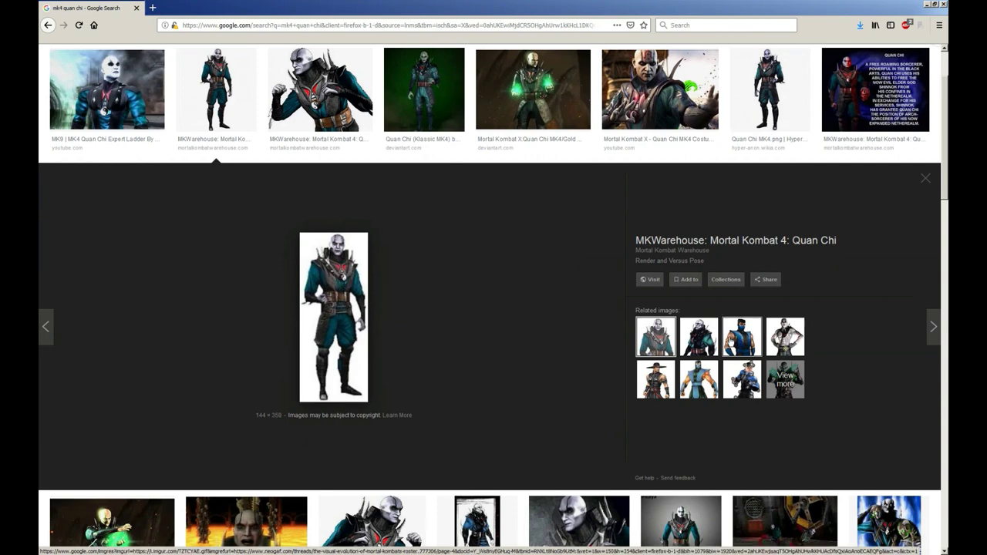
scroll(542, 280, up, 2)
click(773, 207)
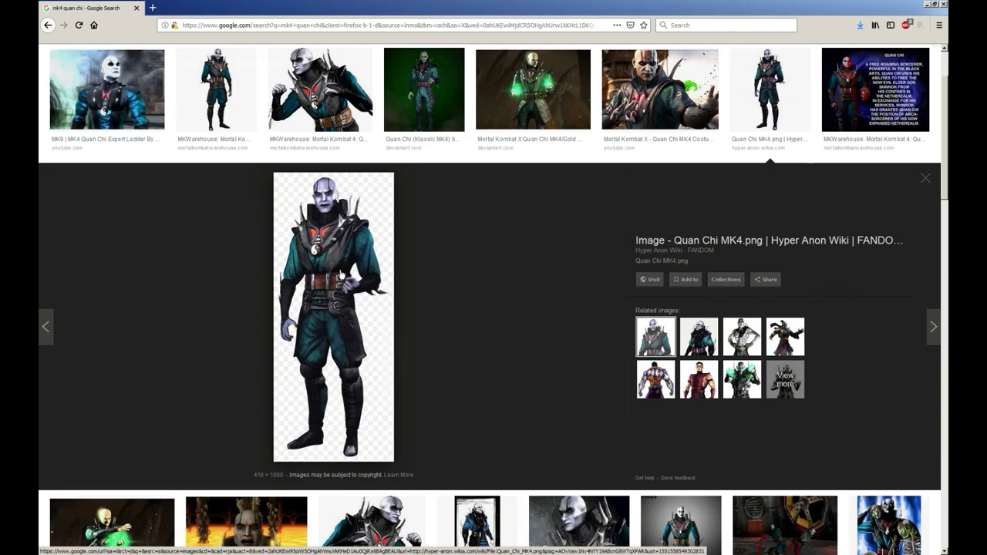
key(alt+Tab)
key(alt+Tab)
key(alt+Tab)
key(ctrl+v)
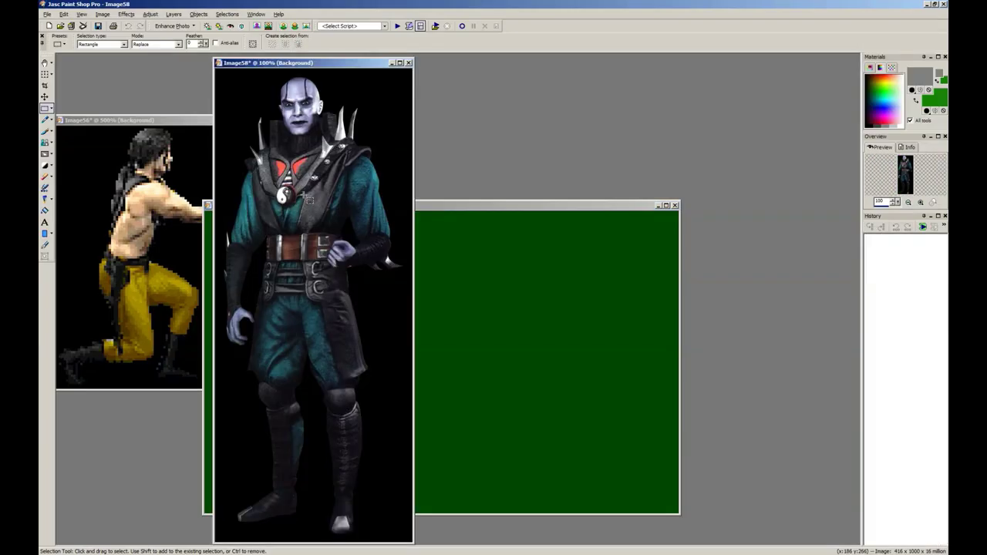
Step: Isolate Quan Chi by subtracting the black background with the Magic Wand, and paste the figure as a new transparent image
click(51, 109)
click(77, 128)
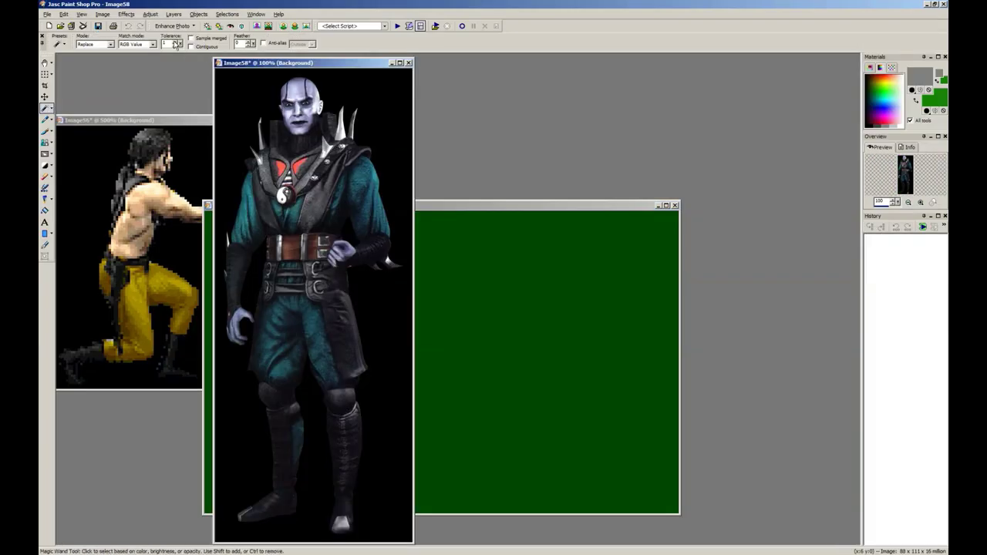
ctrl+click(245, 99)
key(ctrl+c)
scroll(276, 185, down, 2)
key(ctrl+v)
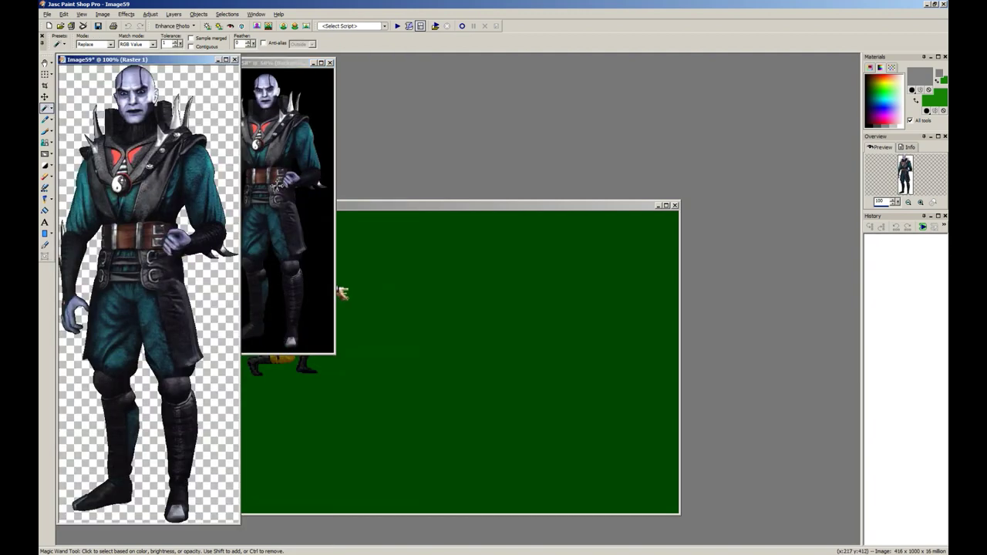
Step: Resize the isolated Quan Chi image to 250 pixels high with the aspect ratio locked, and copy it
key(shift+s)
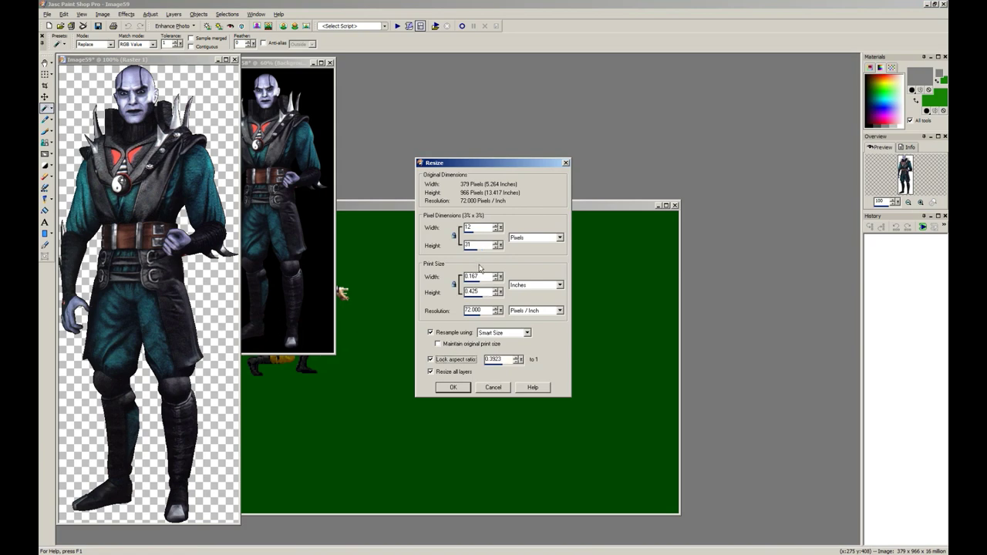
text(250)
key(Return)
key(ctrl+c)
Step: Place the resized Quan Chi at the far right of the green canvas, deselect it, and close its separate resized image
click(449, 308)
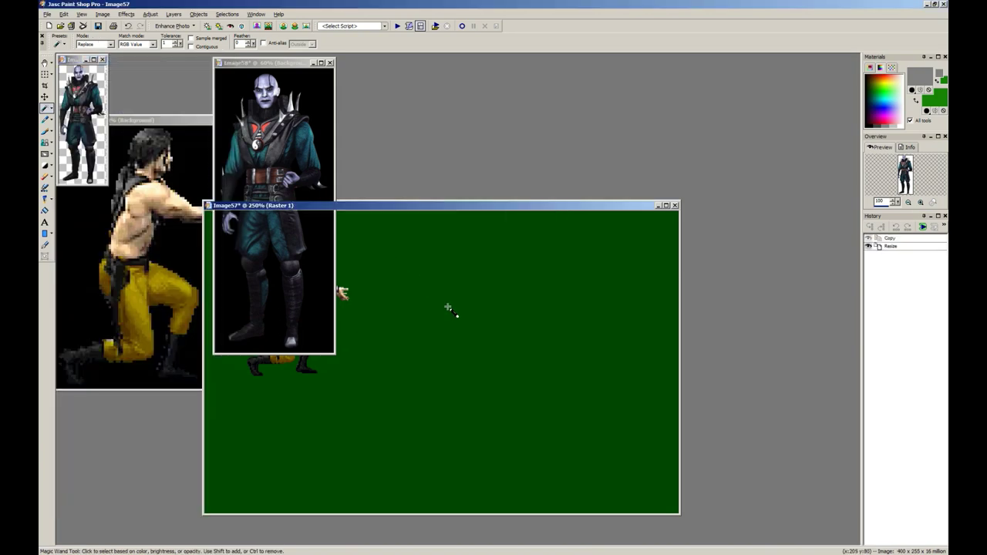
key(ctrl+e)
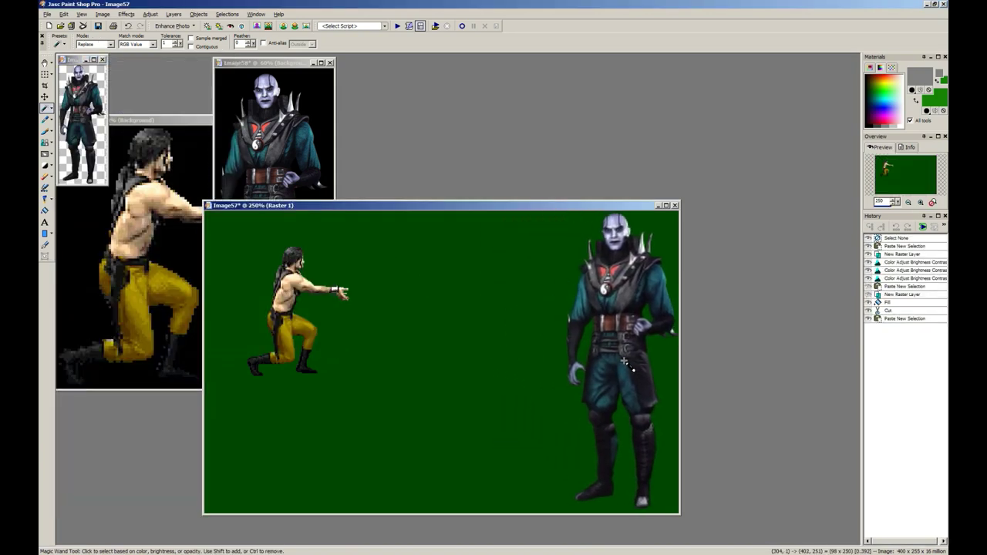
click(593, 360)
key(ctrl+d)
key(s)
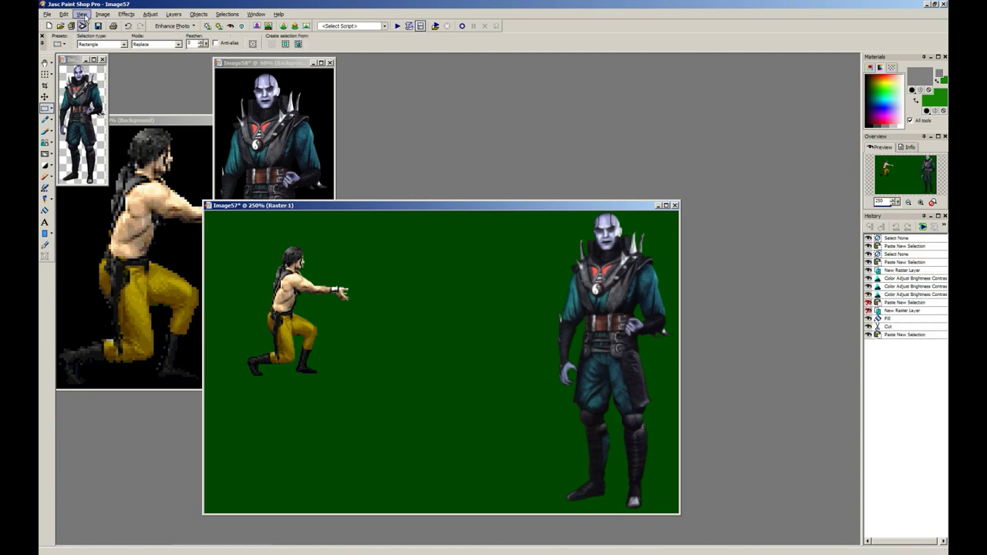
click(102, 60)
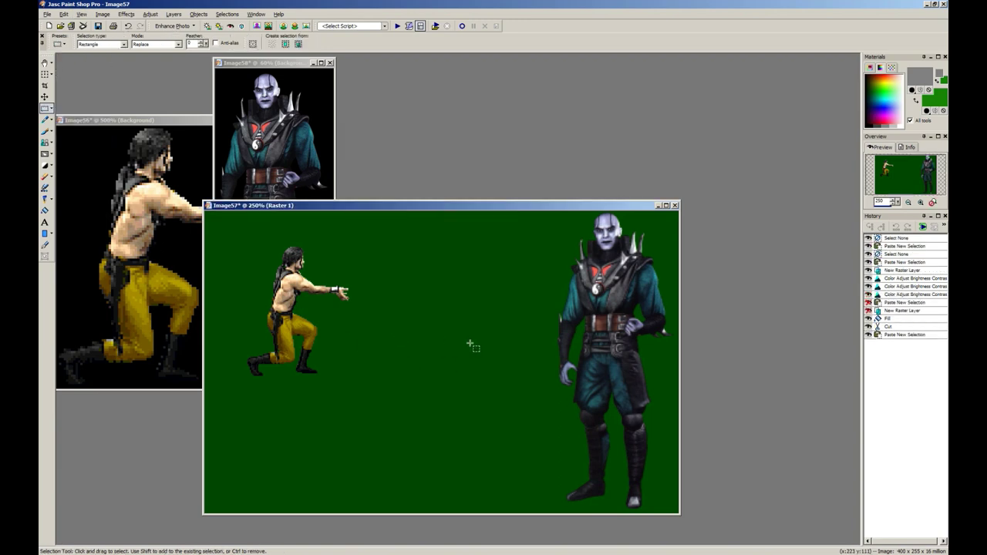
Step: Set up the Freehand Selection tool for working on the kneeling figure
click(52, 108)
click(67, 119)
scroll(316, 310, up, 2)
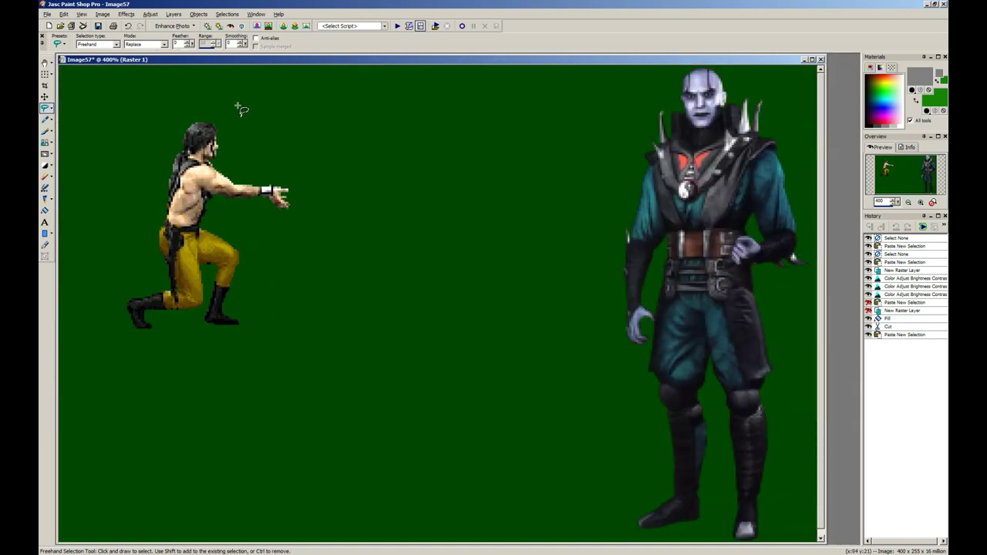
scroll(240, 109, down, 2)
key(alt+Tab)
key(alt+Tab)
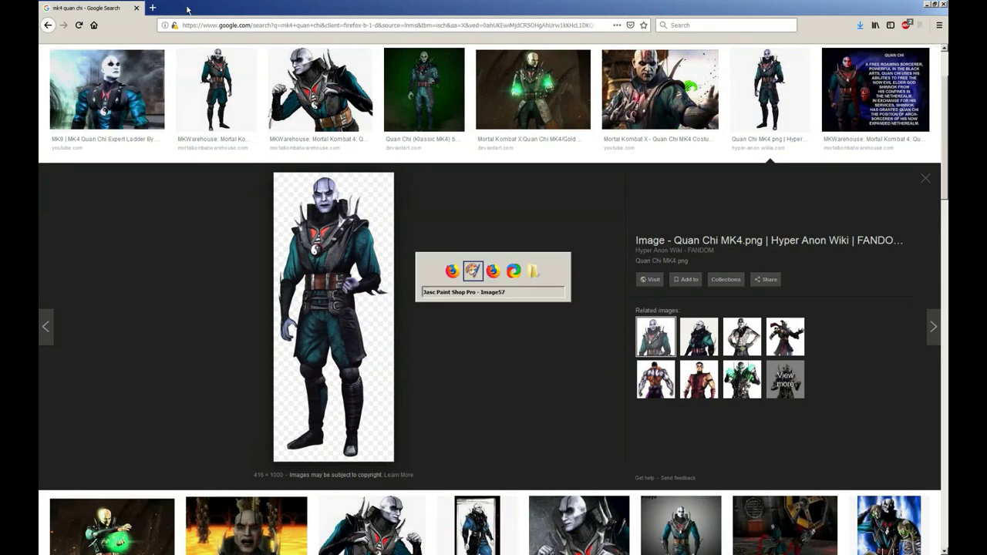
key(alt+Tab)
key(Tab)
key(ctrl+Tab)
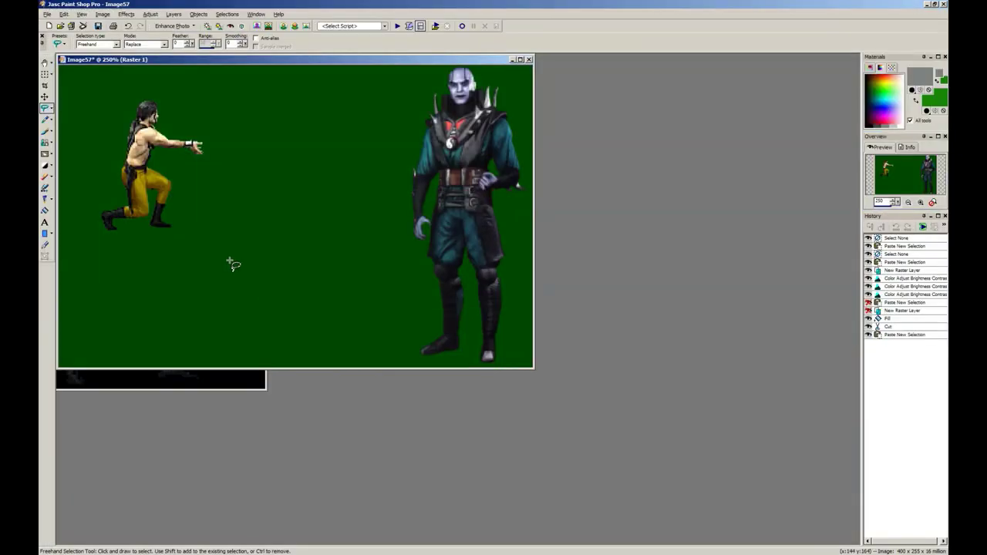
Step: Trim the edge pixels beneath the lower fingers of the kneeling figure's outstretched hand with a freehand selection, then deselect
scroll(247, 241, up, 2)
scroll(247, 241, up, 1)
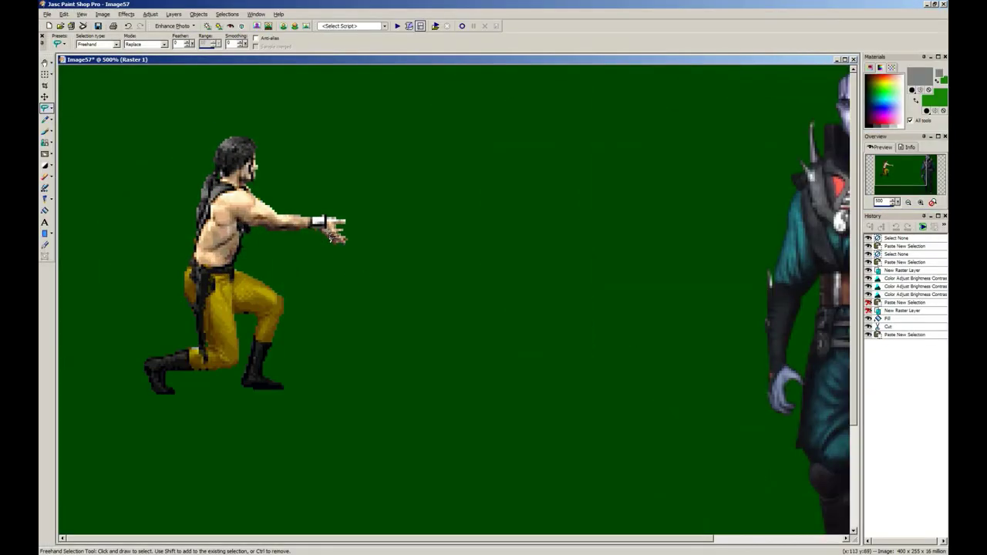
scroll(337, 238, up, 1)
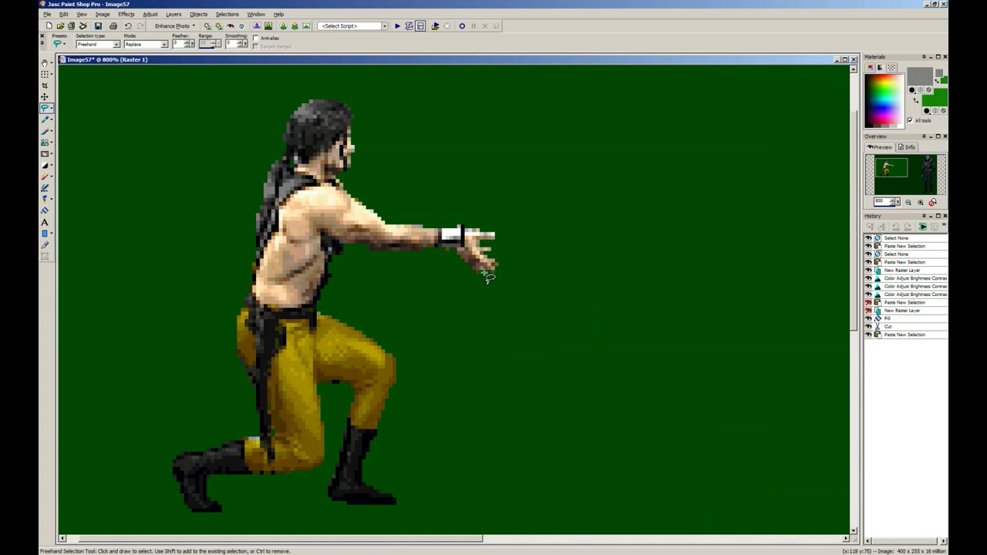
mouse_move(461, 255)
mouse_down()
mouse_move(449, 248)
mouse_move(490, 275)
mouse_up()
key(ctrl+x)
key(ctrl+d)
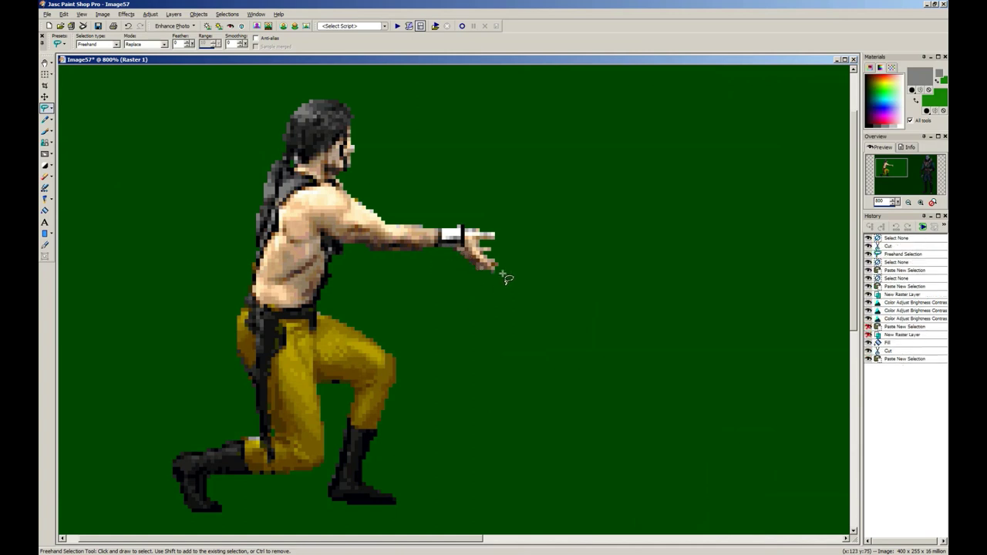
Step: Cut away the short middle finger of the kneeling figure's outstretched hand with a freehand selection, then deselect
scroll(490, 278, down, 4)
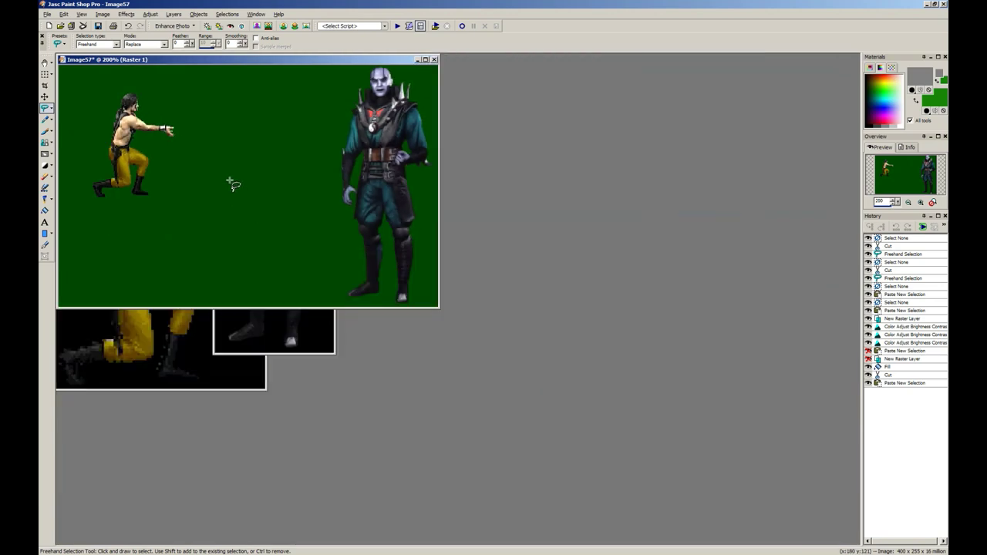
scroll(231, 184, up, 5)
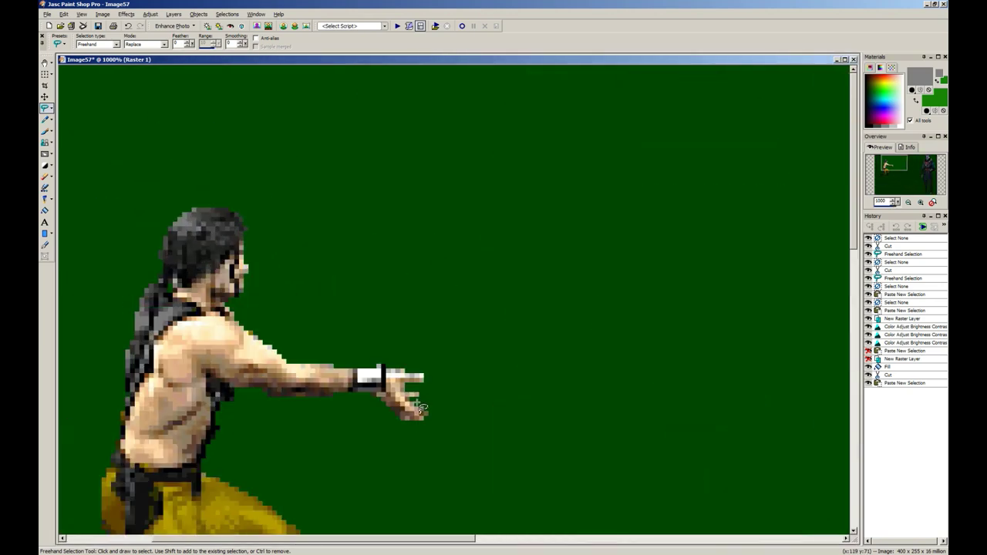
drag(411, 395, 439, 392)
key(ctrl+x)
key(ctrl+d)
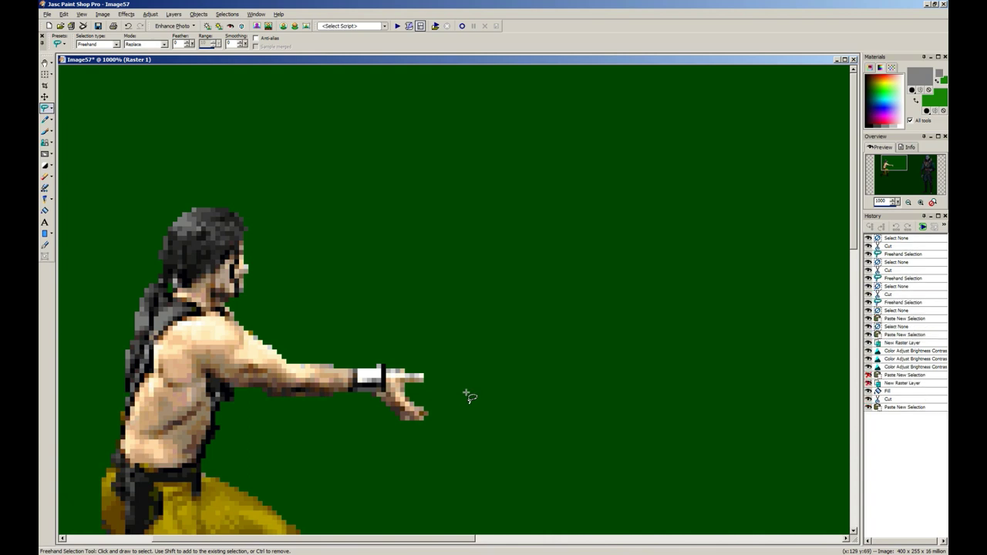
Step: Look through the Shang Tsung sprites on MKWarehouse in Firefox, from Special Moves back up past Running and Walking
scroll(457, 376, down, 2)
scroll(397, 315, down, 2)
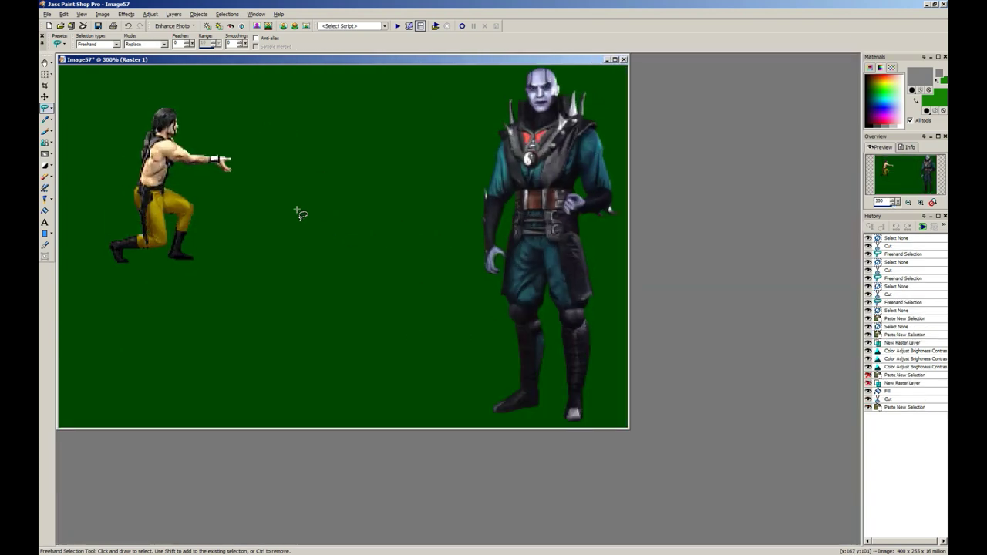
scroll(188, 119, down, 1)
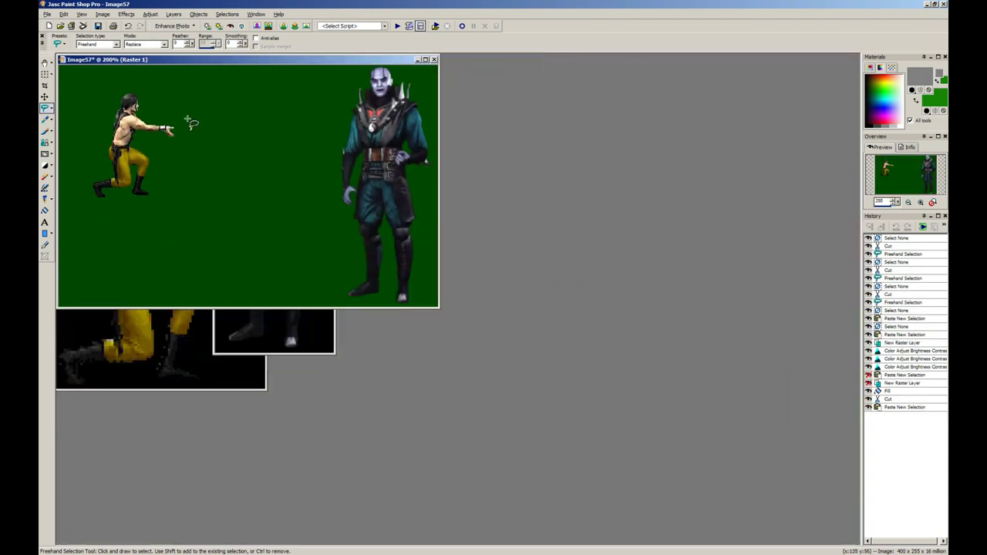
key(alt+Tab)
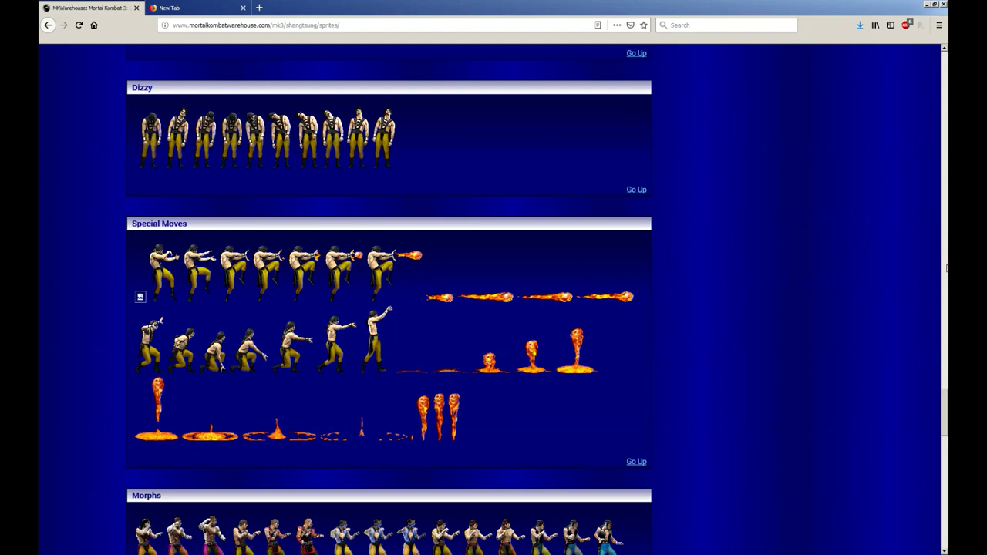
drag(946, 412, 946, 138)
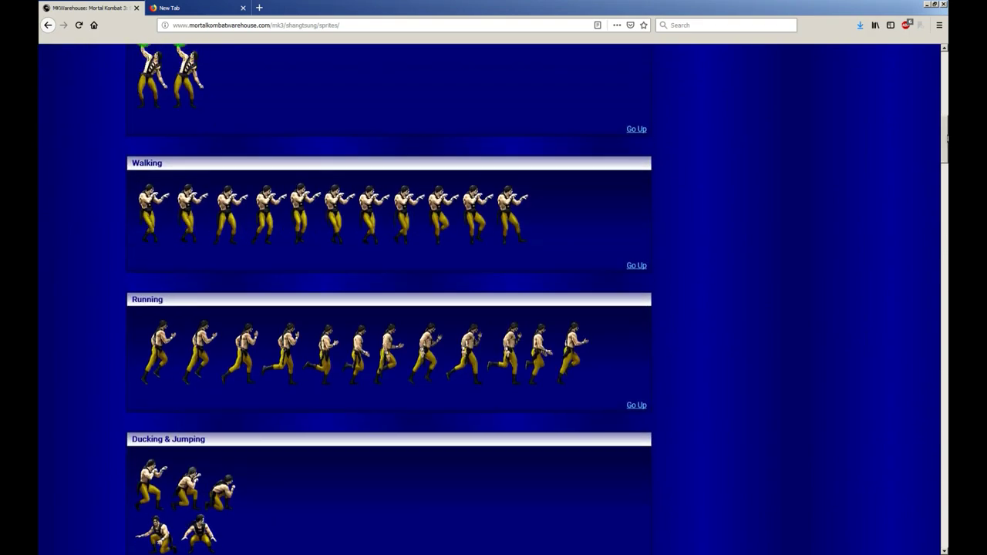
scroll(728, 176, up, 9)
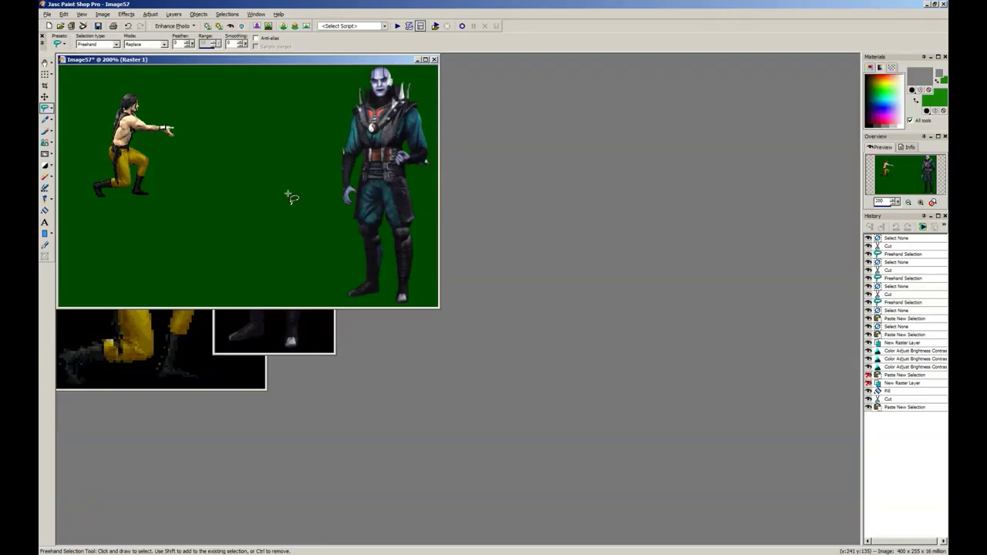
Step: Paste the standing Shang Tsung sprite as a new image and outline its outstretched forearm and hand with a freehand selection
key(ctrl+v)
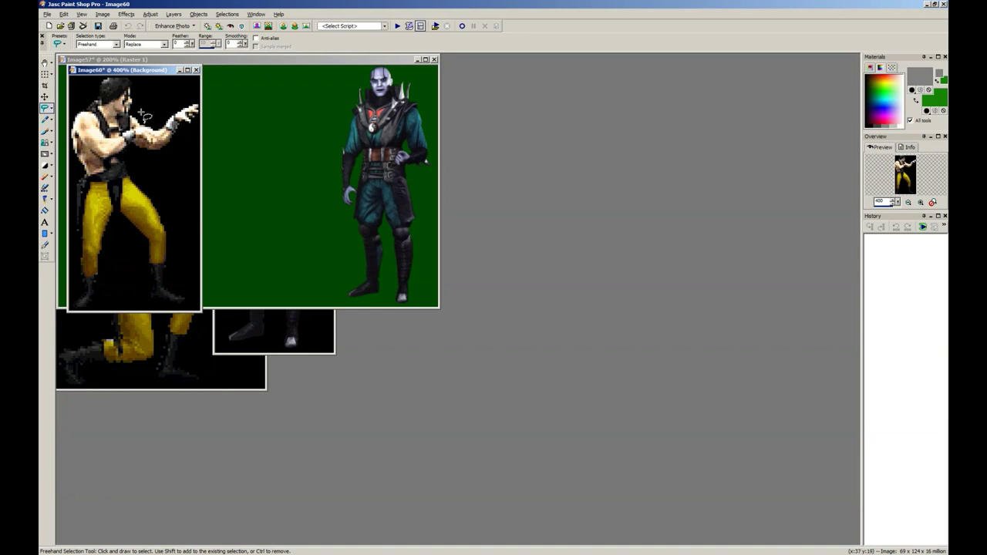
scroll(141, 113, up, 3)
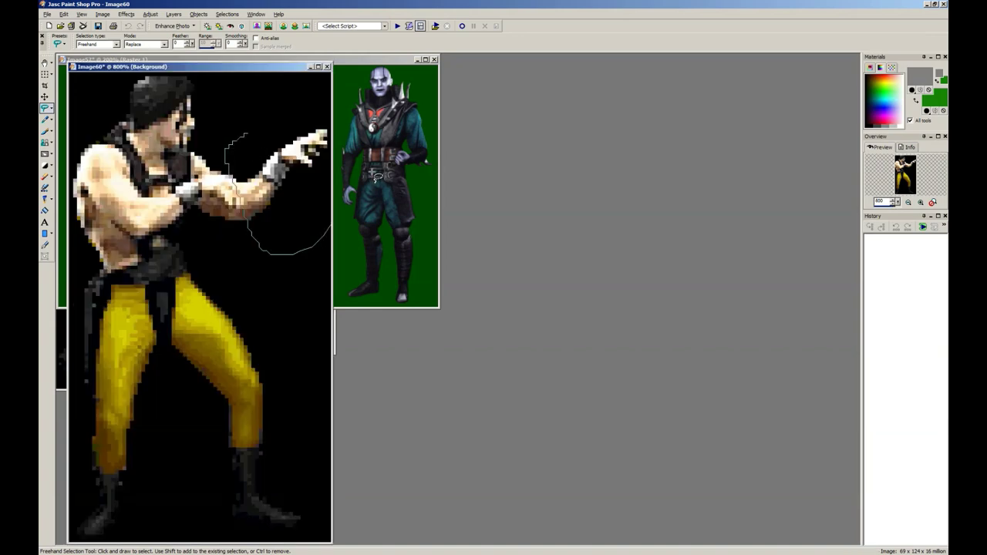
drag(371, 171, 303, 83)
Step: Remove the black background from the forearm selection with the Magic Wand and paste the forearm onto the green canvas near the kneeling figure
click(51, 109)
click(80, 129)
ctrl+click(316, 138)
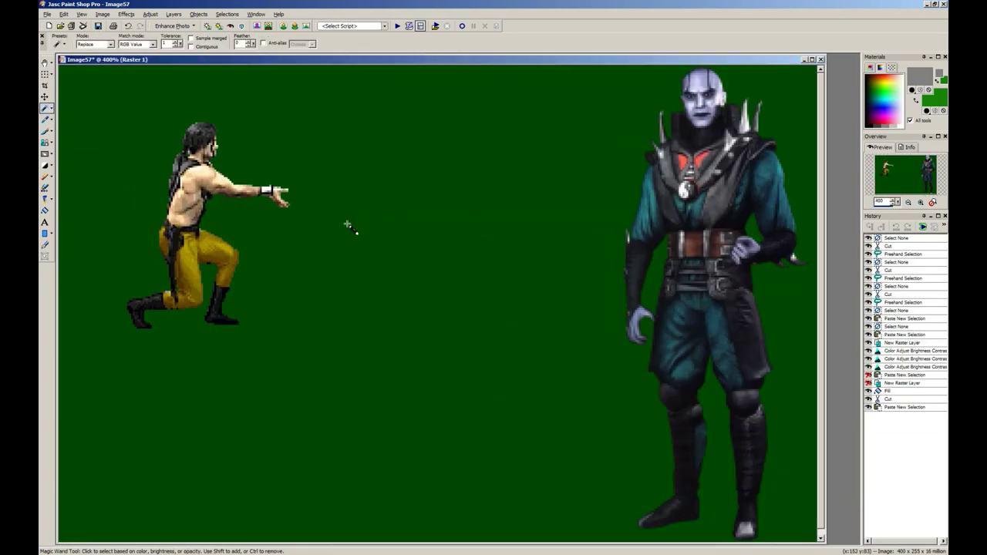
key(ctrl+e)
click(339, 165)
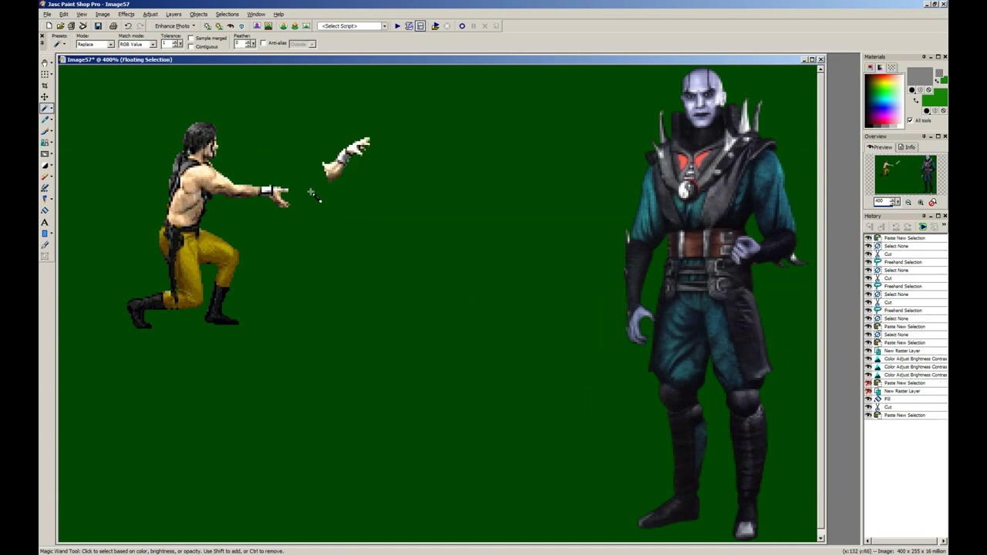
Step: Select the kneeling figure with a rectangular selection and move it so its shoulder lines up with the pasted forearm
key(s)
drag(137, 115, 298, 283)
mouse_move(220, 216)
mouse_down()
mouse_move(337, 226)
mouse_move(318, 220)
mouse_up()
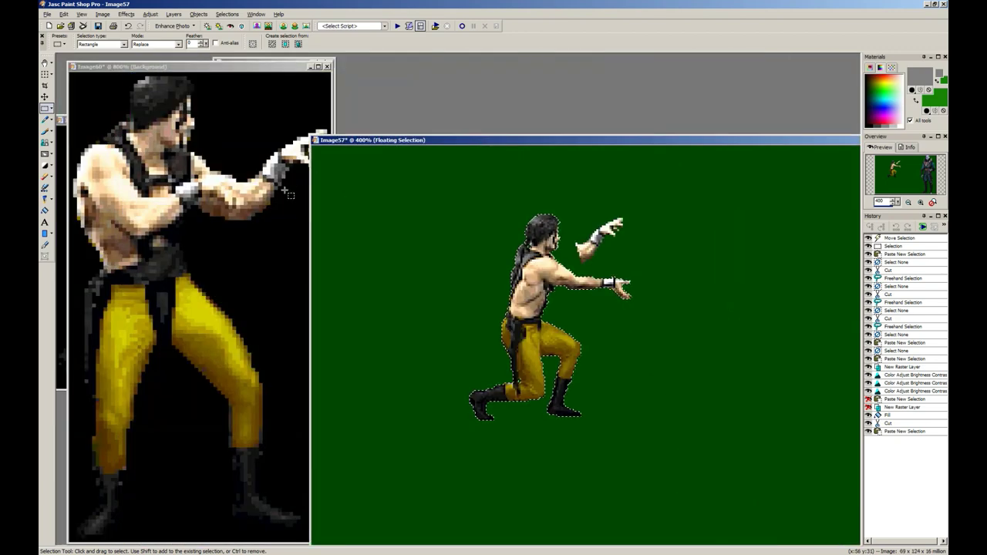
click(289, 195)
click(711, 258)
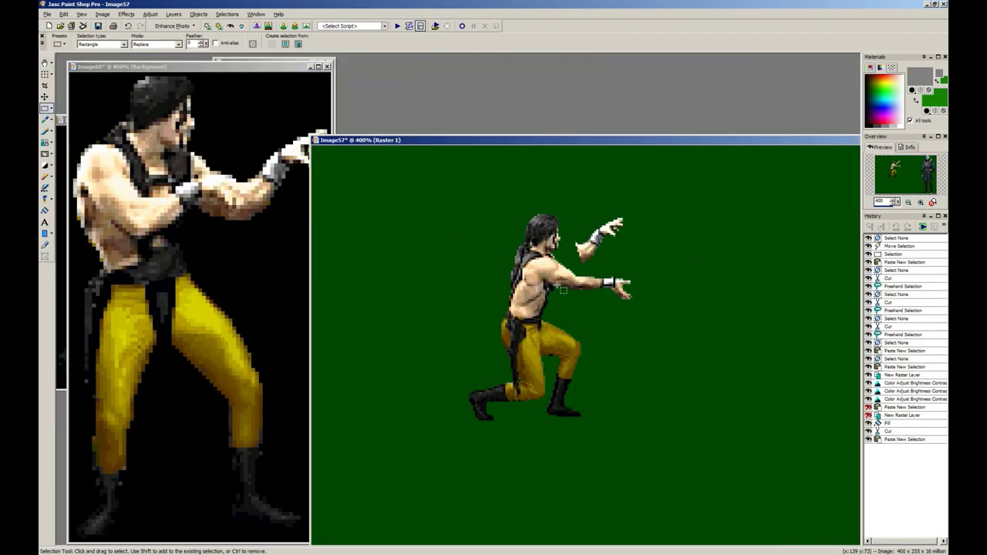
drag(543, 289, 554, 276)
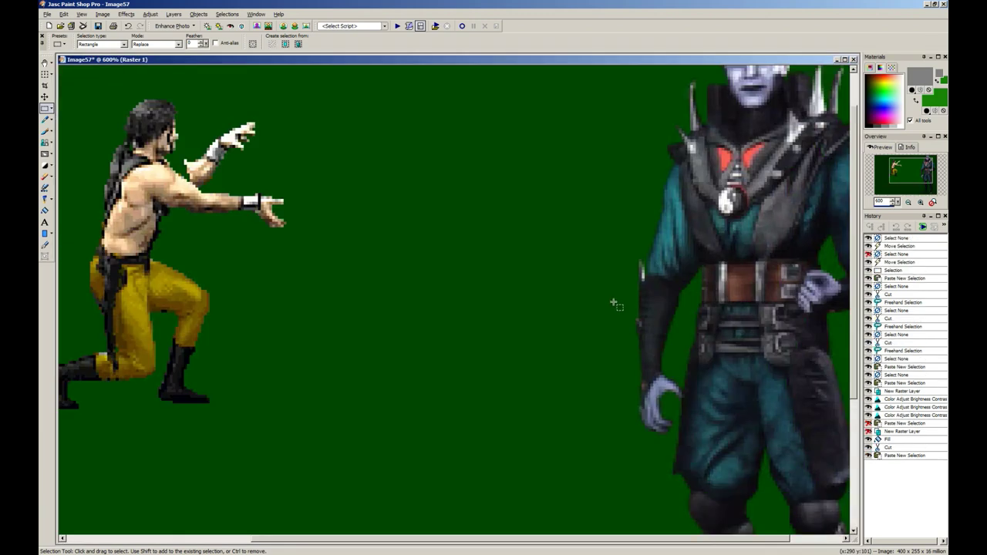
Step: Switch the Paint Brush to the Default brush tip
scroll(360, 255, up, 5)
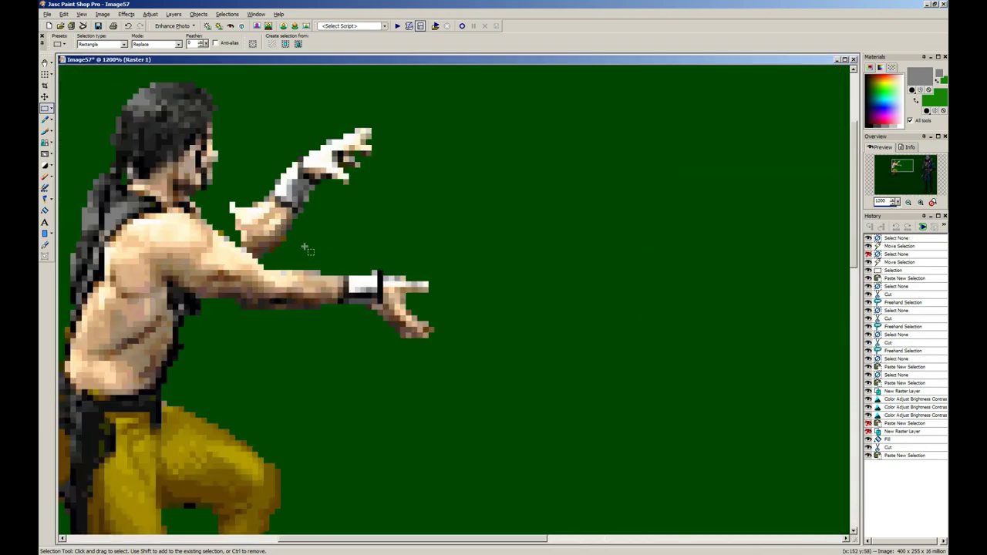
key(s)
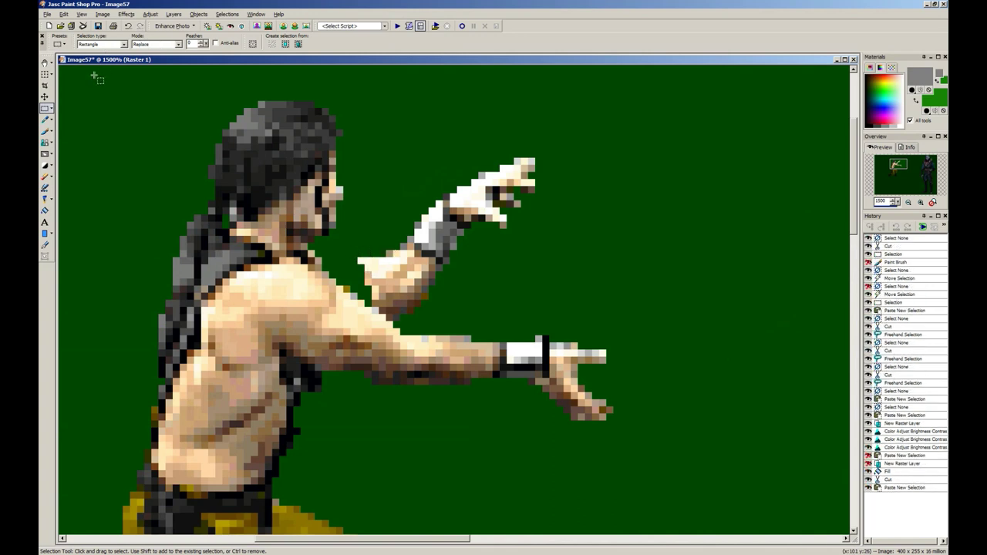
key(b)
click(89, 41)
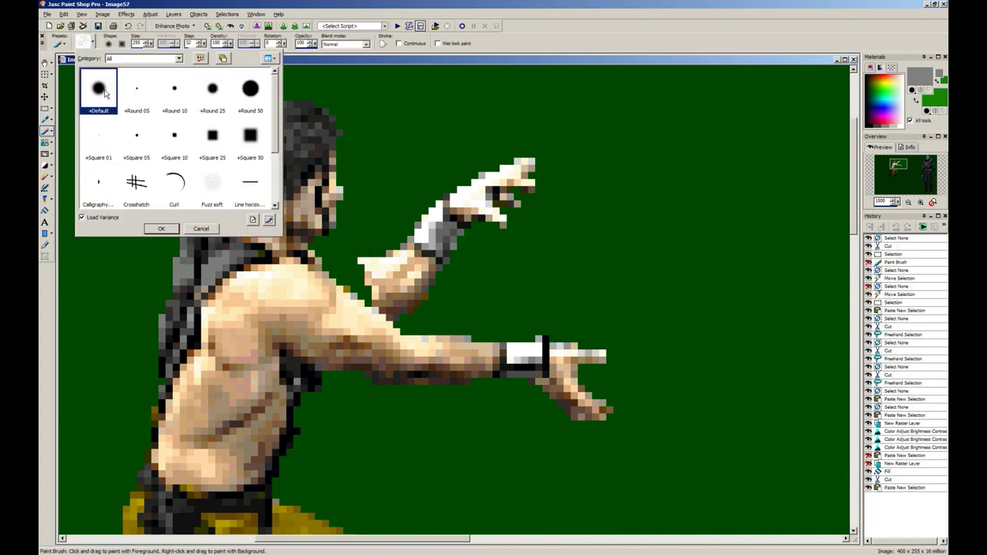
double_click(102, 87)
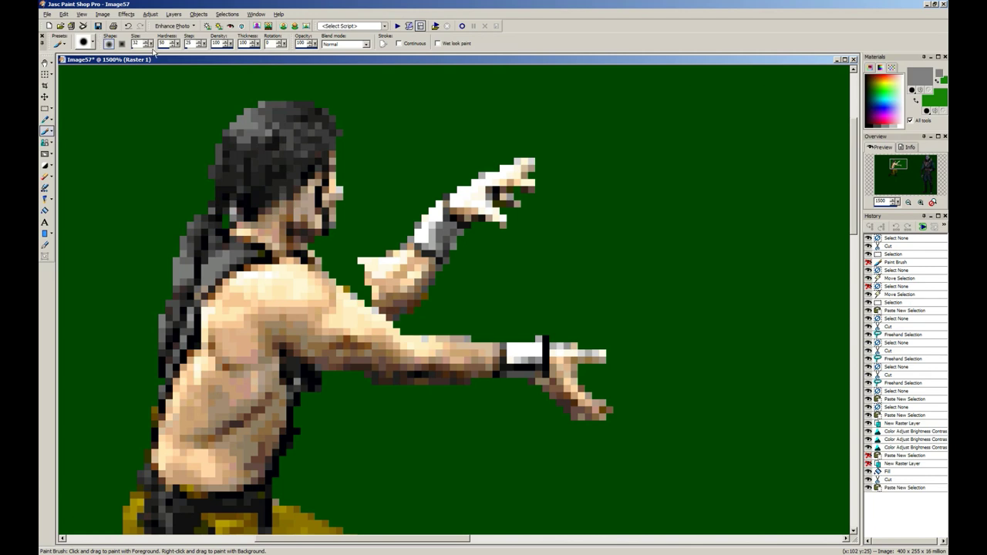
Step: Fill a thin strip bridging the shoulder and the raised forearm with grey, then fill the enclosed gap beneath it with grey
key(s)
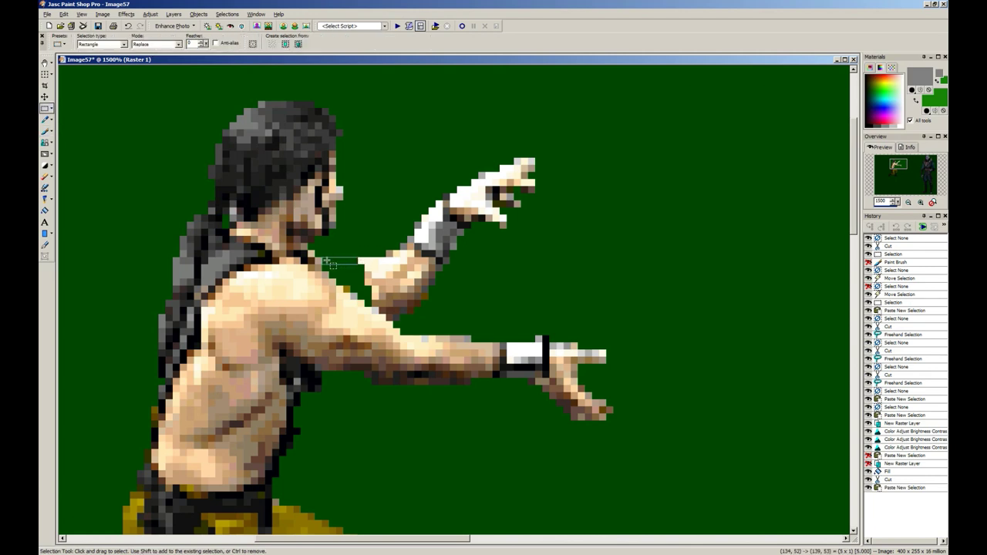
drag(326, 260, 325, 261)
key(f)
click(341, 261)
key(ctrl+d)
key(s)
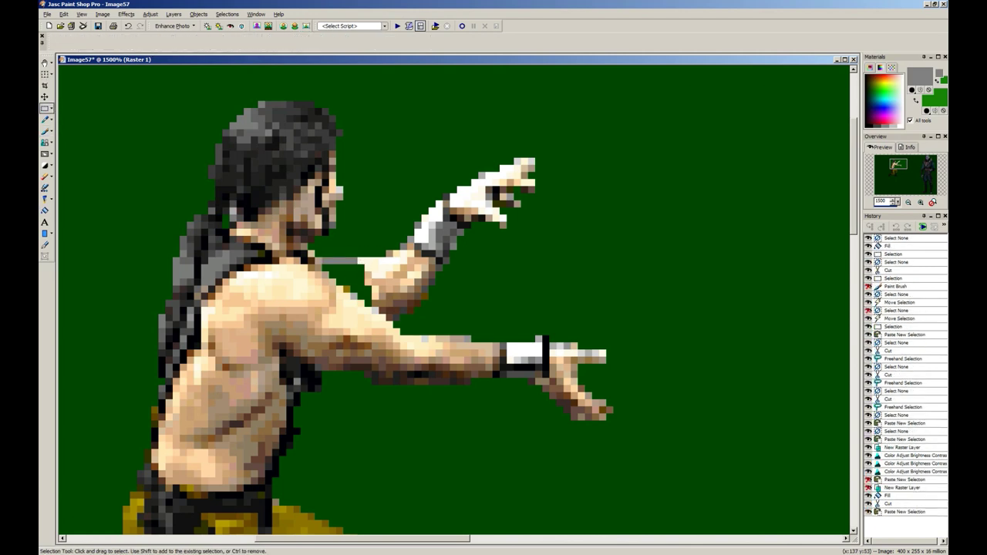
key(f)
click(349, 267)
Step: Sample a tan skin colour from the raised forearm and recolour the grey upper-arm patch with it
key(b)
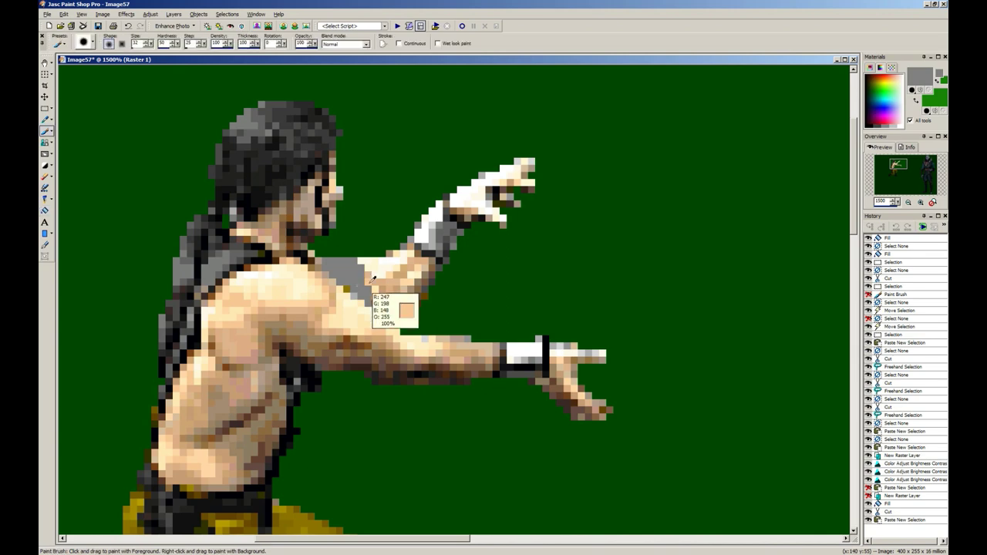
ctrl+click(372, 267)
click(354, 268)
key(ctrl+z)
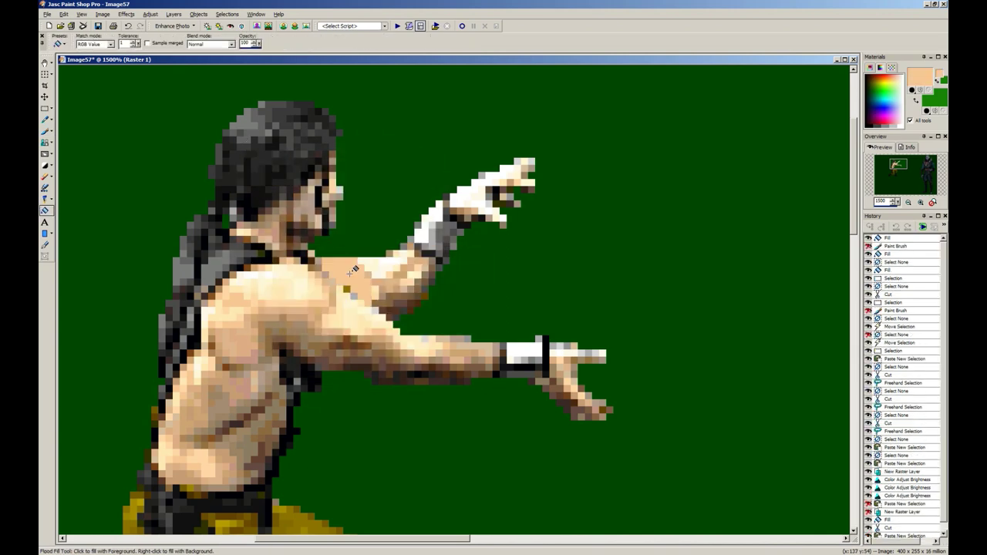
Step: Close the standing Shang Tsung image without saving its changes
key(s)
scroll(355, 263, down, 3)
scroll(355, 263, down, 4)
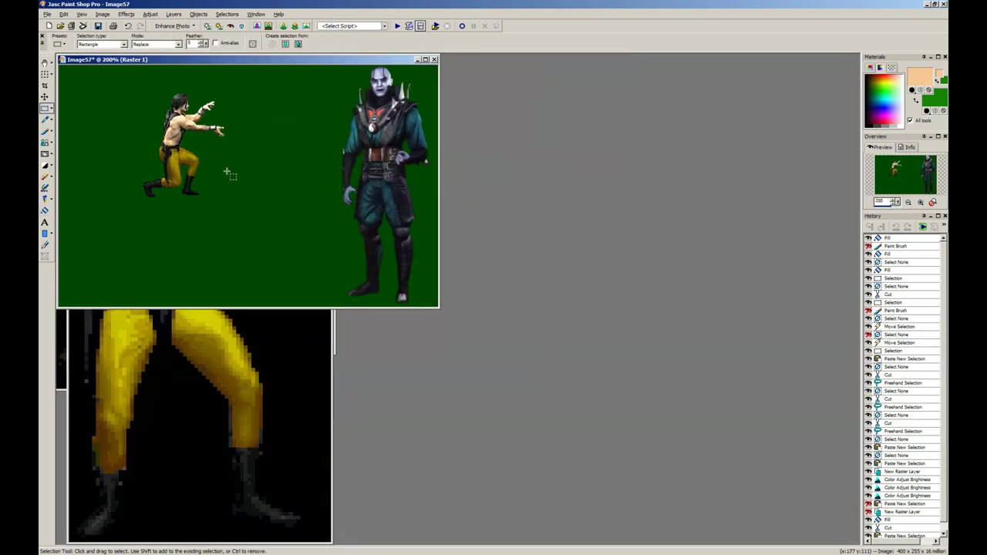
scroll(228, 173, down, 1)
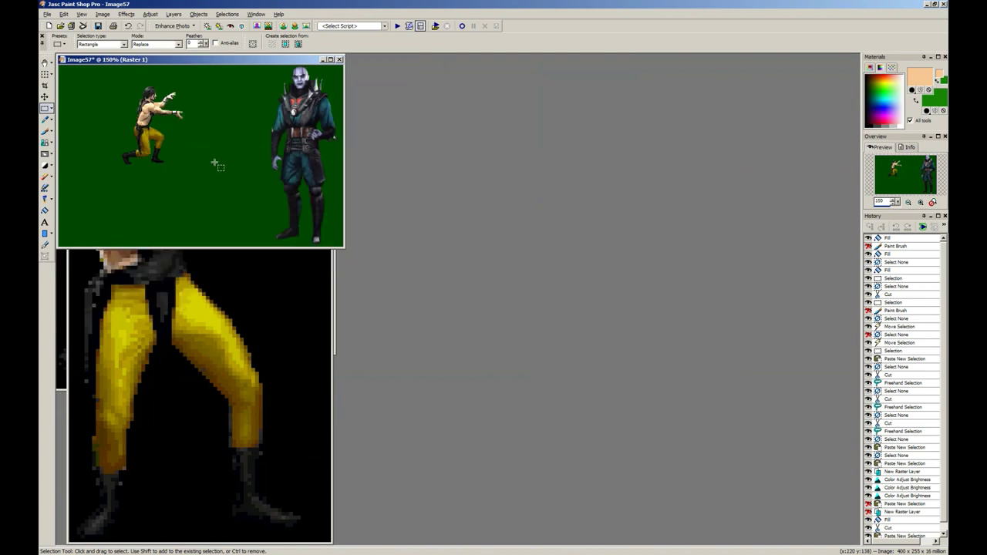
scroll(187, 155, up, 3)
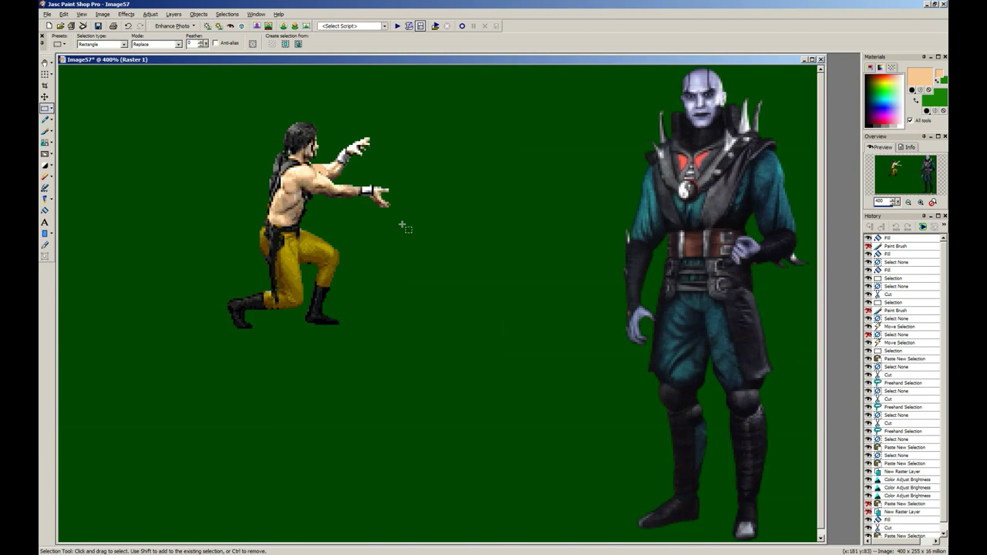
scroll(401, 226, down, 4)
click(327, 67)
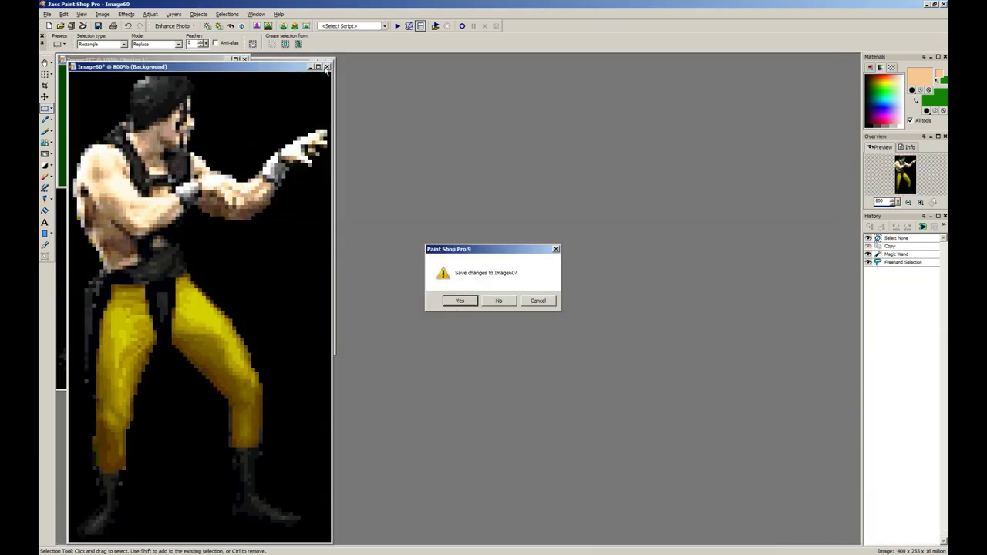
key(n)
scroll(182, 148, up, 1)
scroll(184, 150, down, 1)
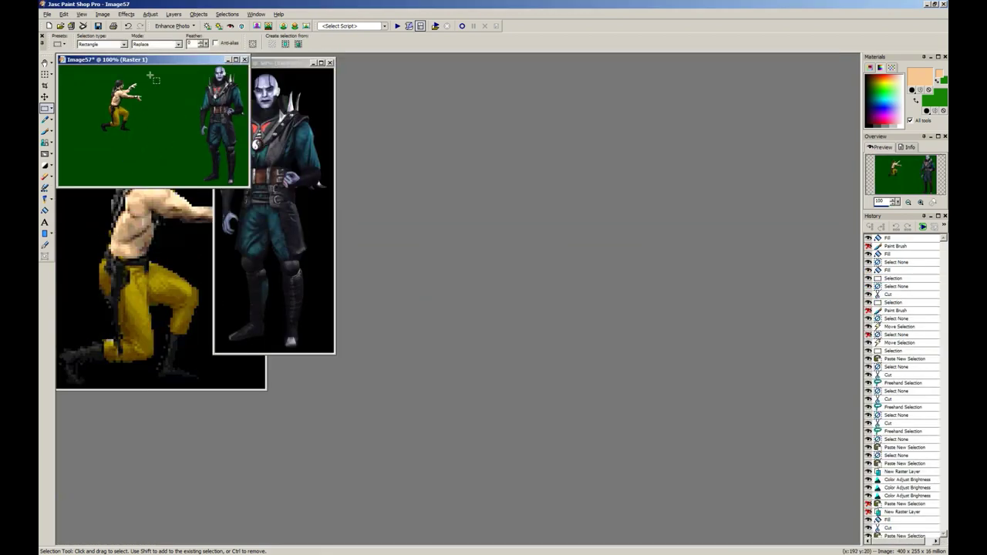
Step: Undo the upper-arm fills and the last figure adjustment, then reposition the kneeling figure against the raised forearm and deselect
drag(148, 61, 220, 223)
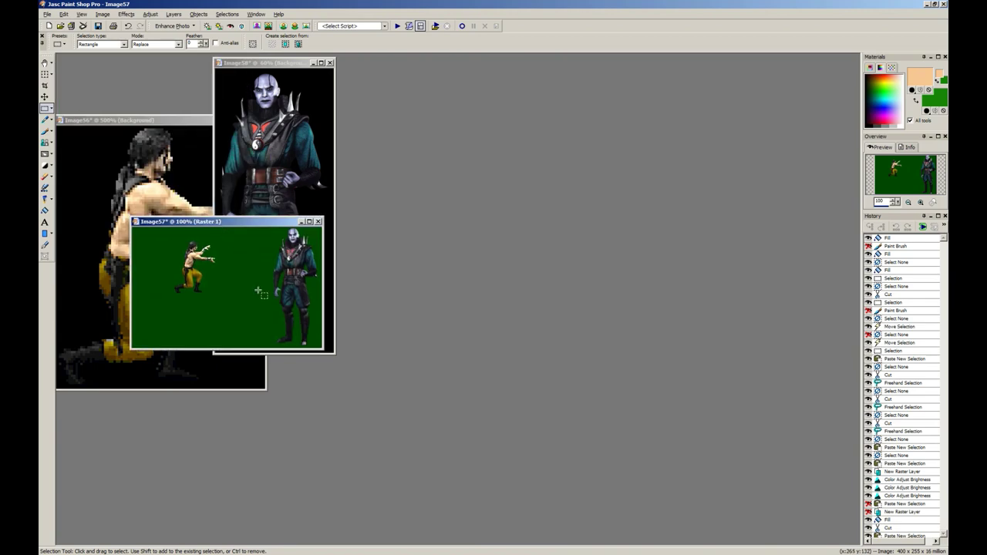
scroll(258, 291, up, 5)
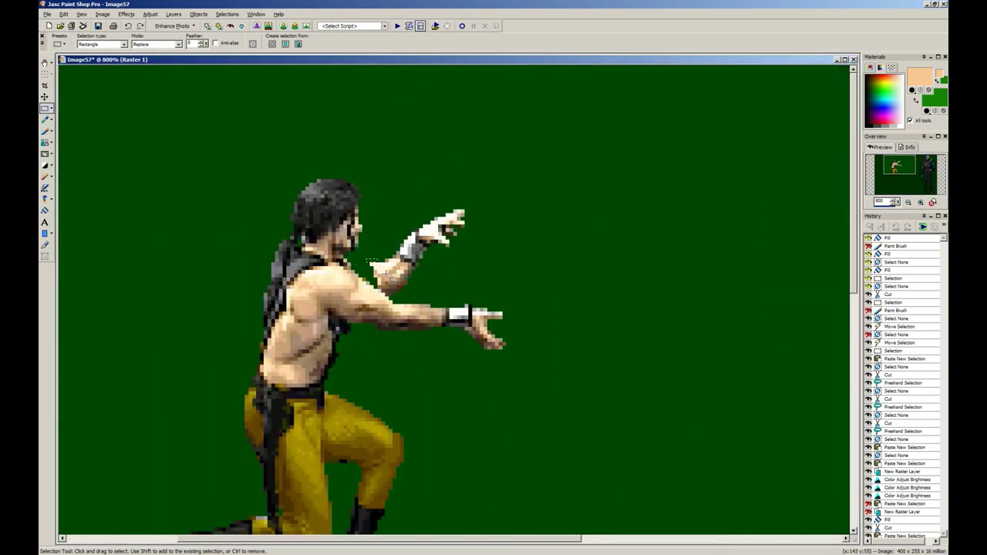
key(ctrl+z)
key(ctrl+z)
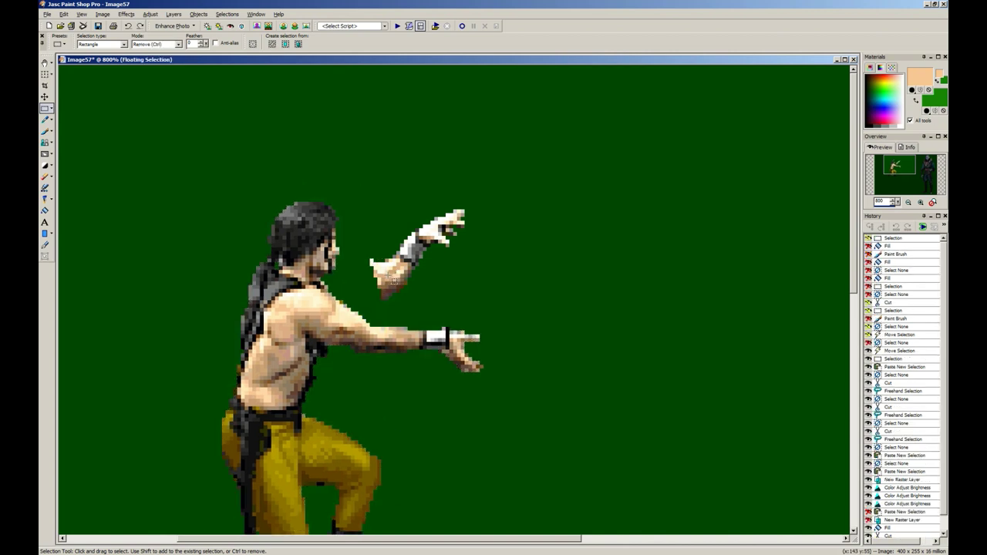
drag(316, 331, 308, 299)
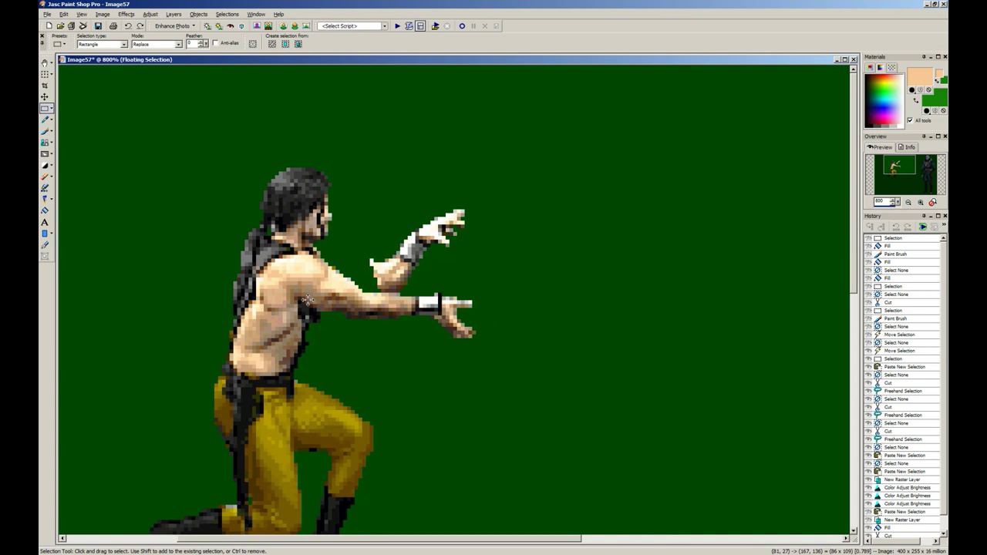
click(477, 266)
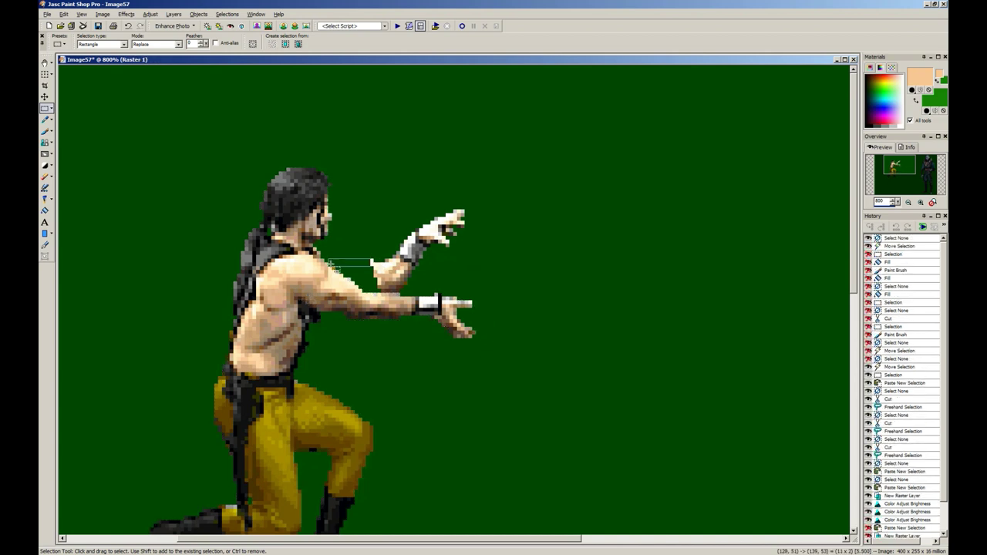
Step: Fill a thin strip bridging the shoulder and the raised forearm with cyan, then fill the enclosed gap beneath it with cyan
key(f)
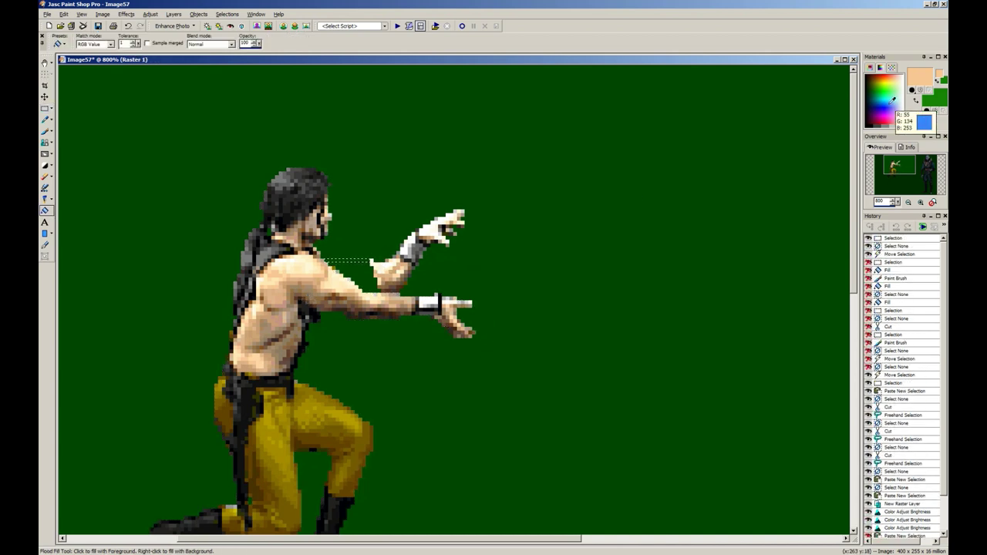
click(888, 96)
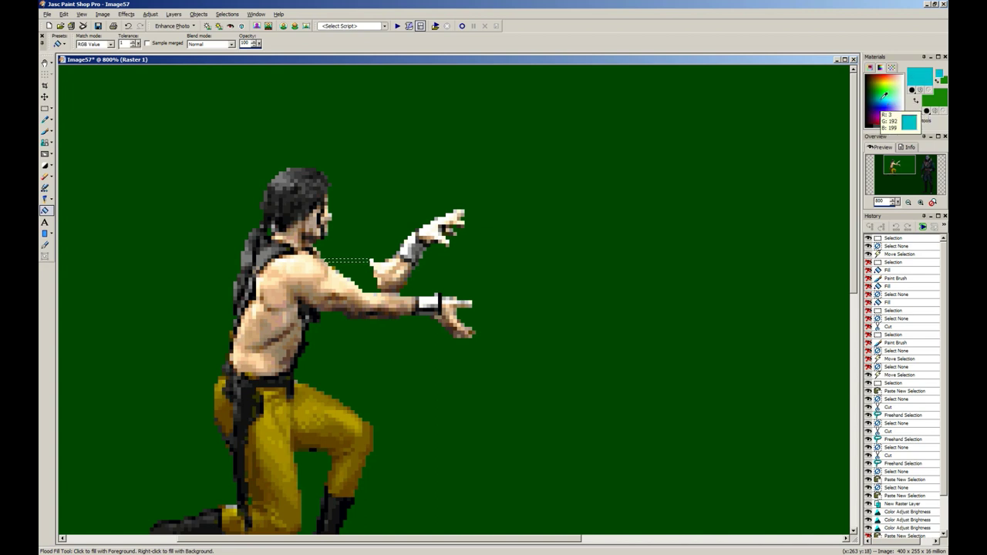
click(354, 261)
click(366, 274)
key(s)
click(367, 274)
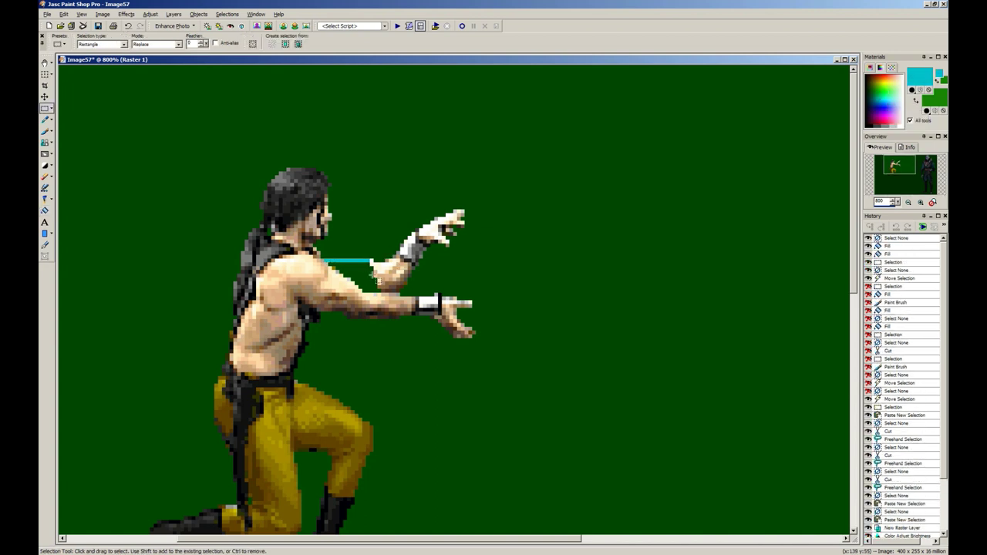
key(f)
click(365, 275)
key(s)
Step: Cut away a strip about 11 by 3 pixels along the cyan patch's upper edge, then deselect
scroll(378, 291, down, 7)
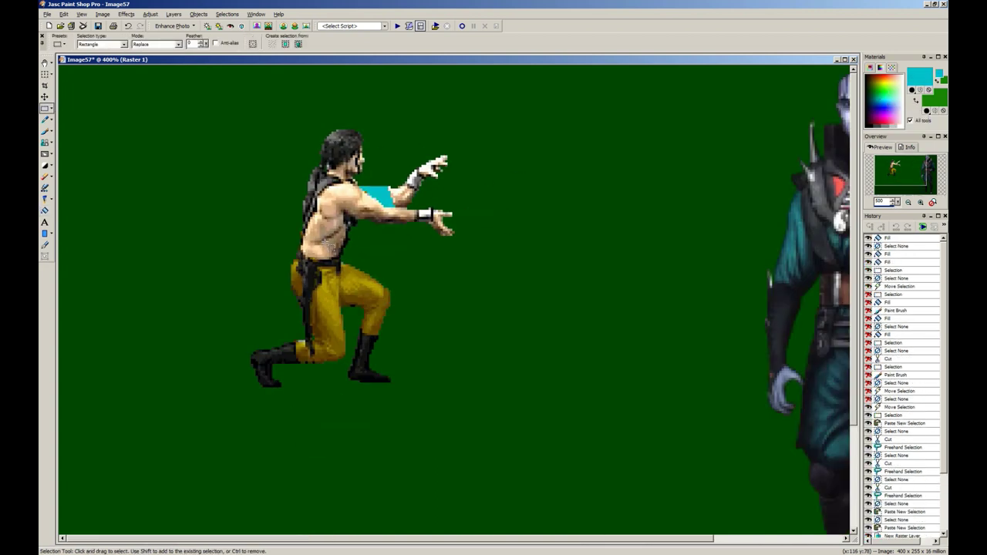
scroll(248, 177, up, 5)
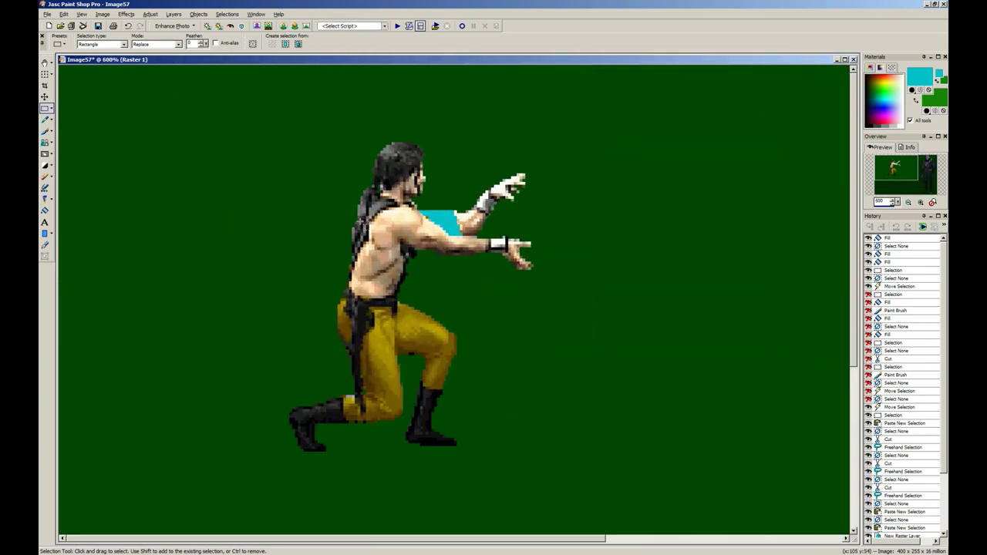
drag(471, 198, 432, 209)
click(457, 215)
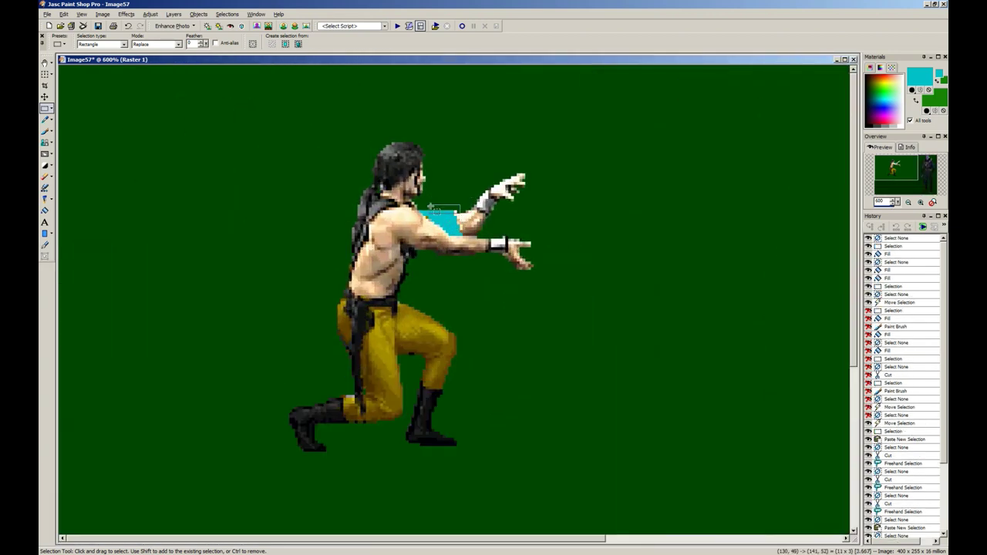
Step: Close the image holding the original kneeling Shang Tsung sprite on black
scroll(334, 177, down, 4)
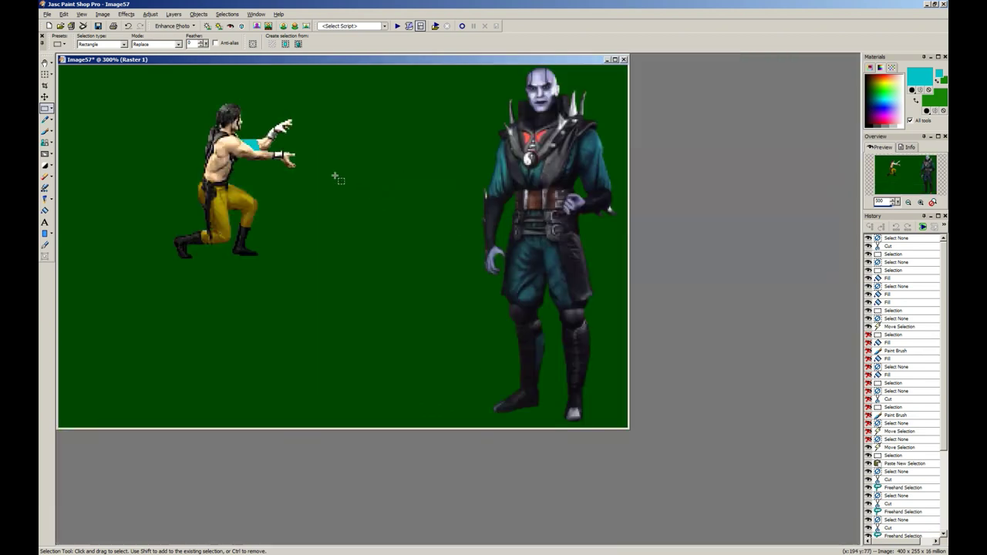
scroll(262, 206, down, 2)
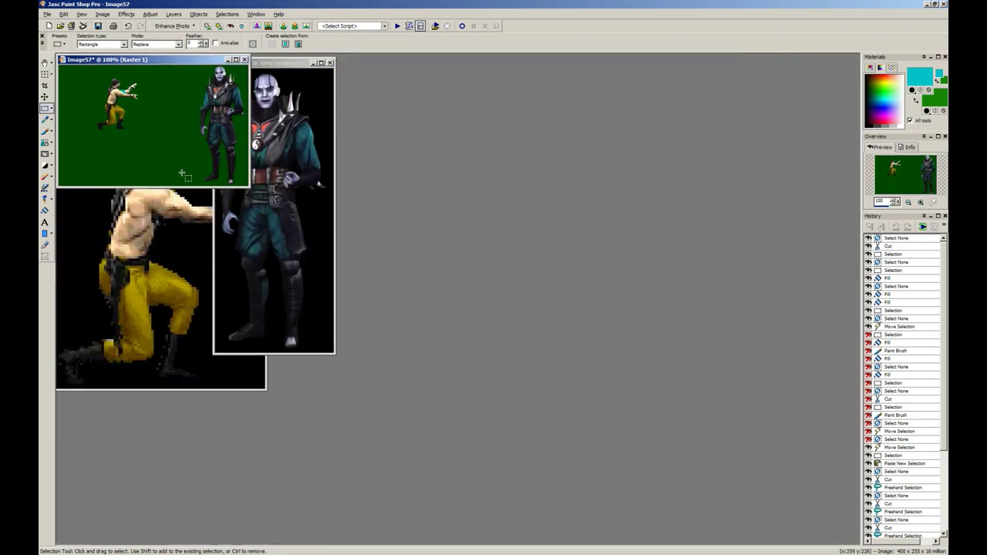
click(182, 212)
click(261, 121)
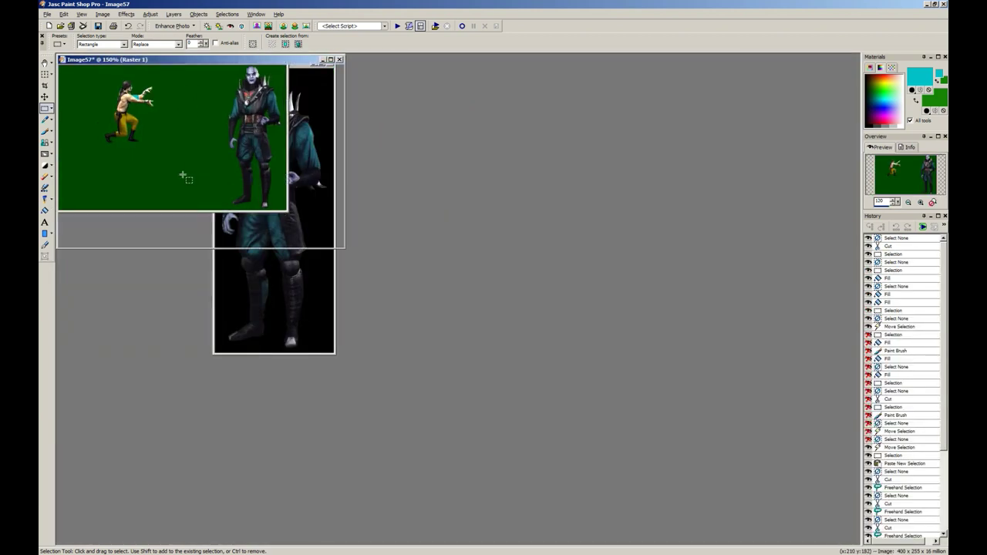
scroll(199, 193, up, 3)
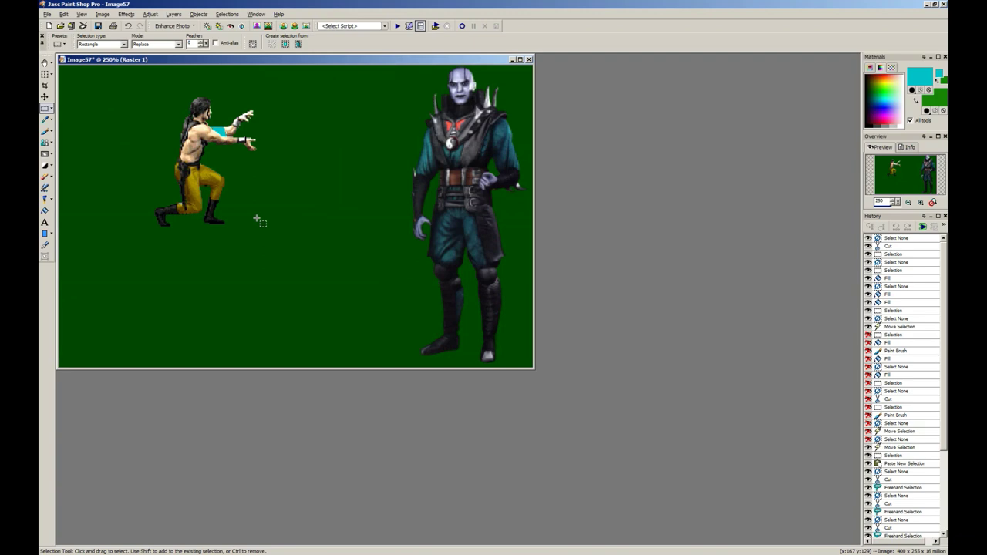
Step: Select the ponytail hanging behind the kneeling figure's neck and back with a freehand outline, cut it away, and deselect
scroll(257, 219, up, 3)
click(51, 109)
click(87, 120)
scroll(472, 250, up, 4)
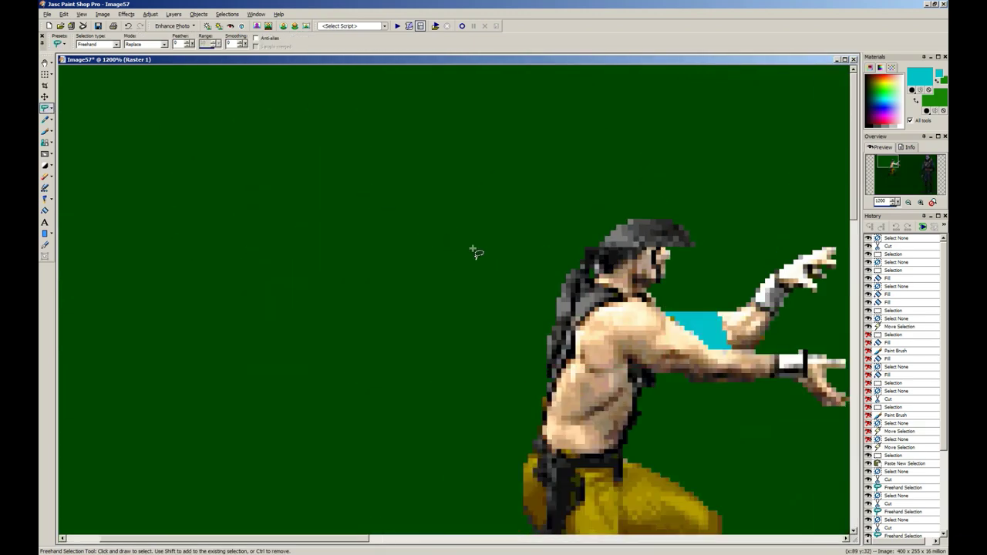
scroll(473, 249, up, 2)
scroll(435, 284, down, 2)
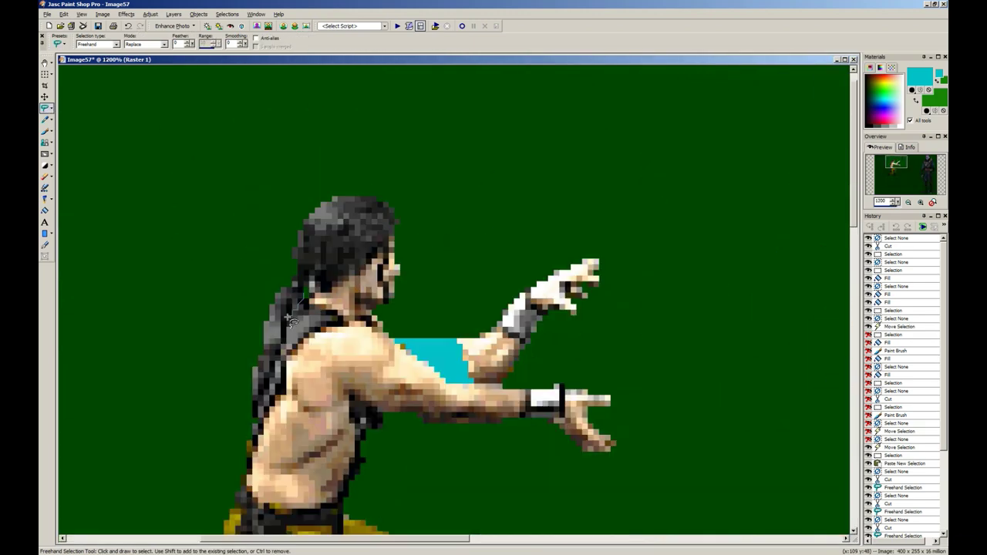
mouse_move(264, 377)
mouse_down()
mouse_move(174, 338)
mouse_move(199, 224)
mouse_up()
mouse_move(270, 296)
mouse_down()
mouse_move(205, 267)
mouse_move(305, 285)
mouse_up()
key(ctrl+z)
key(ctrl+d)
key(ctrl+x)
key(ctrl+d)
Step: Cut away the leftover hair pixels at the nape of the neck, then deselect
drag(296, 280, 299, 279)
key(ctrl+x)
key(ctrl+d)
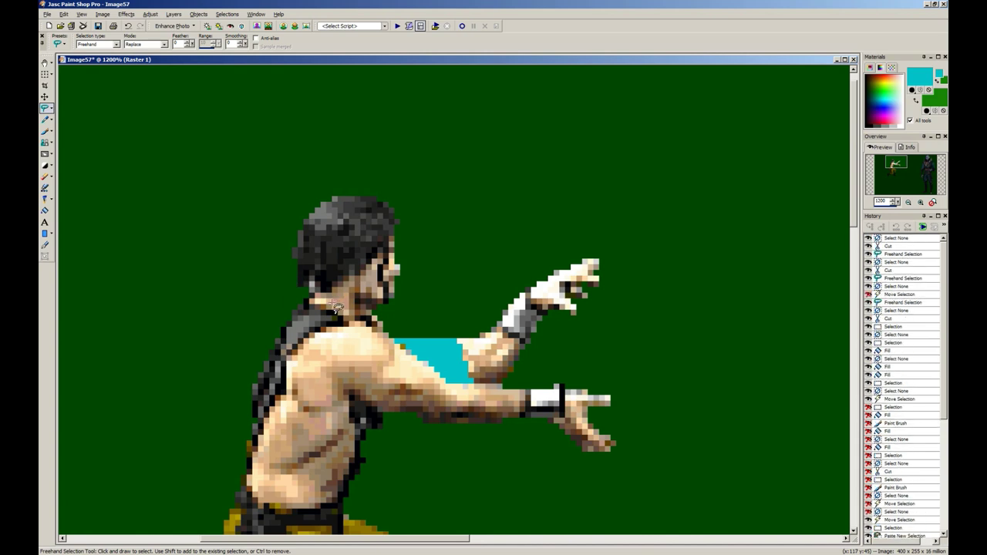
mouse_move(349, 319)
mouse_down()
mouse_move(359, 121)
mouse_move(349, 316)
mouse_up()
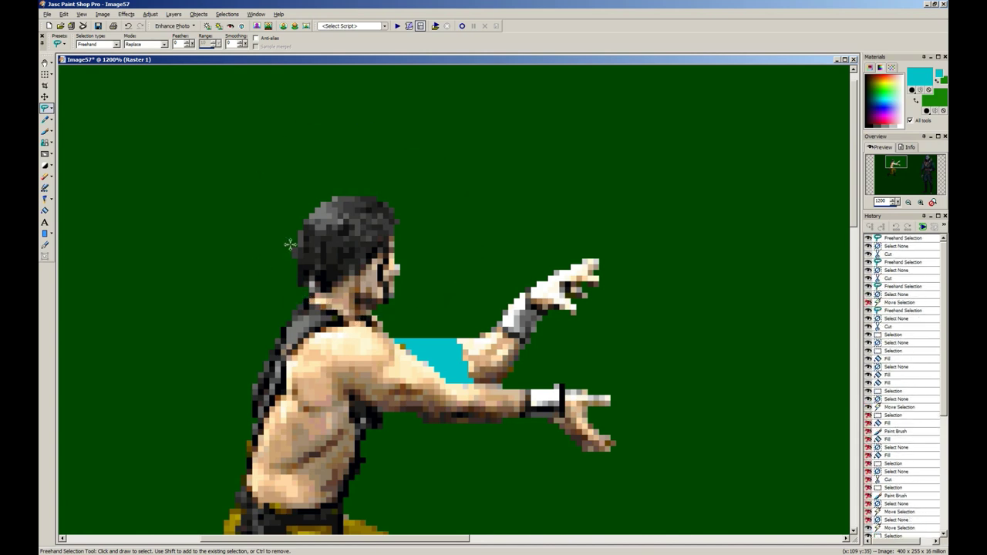
key(shift+b)
text(555)
key(Return)
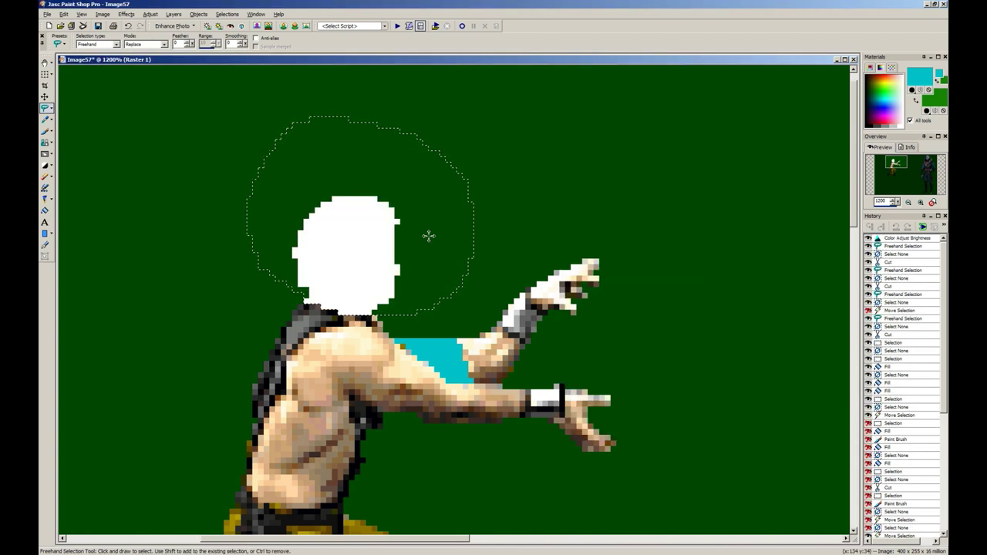
key(ctrl+z)
key(ctrl+d)
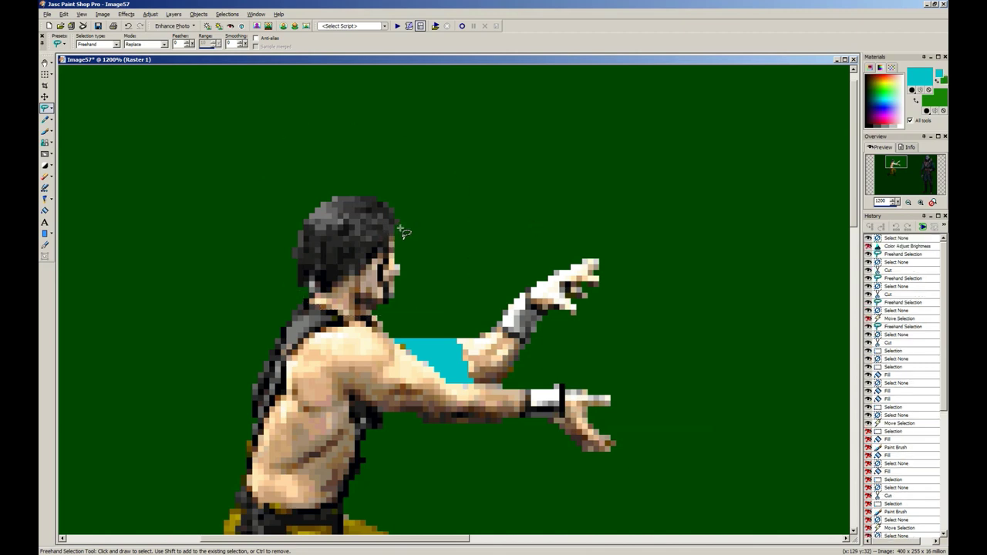
Step: Trim the hair outline along the crown, forehead and back of the head with freehand cuts to slim the head shape
mouse_move(385, 212)
mouse_down()
mouse_move(340, 207)
mouse_move(363, 128)
mouse_move(436, 204)
mouse_up()
key(ctrl+x)
key(ctrl+d)
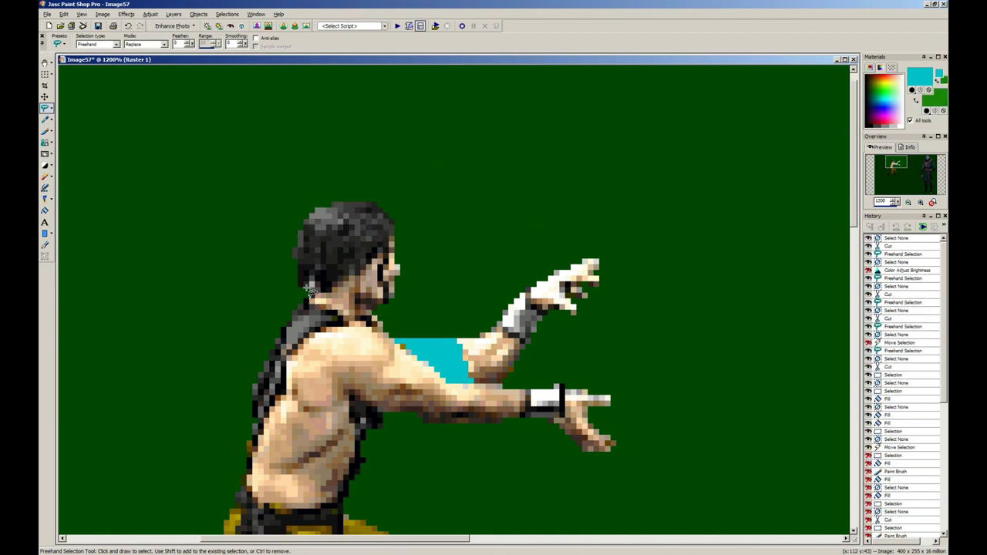
drag(291, 273, 293, 276)
key(ctrl+x)
key(ctrl+d)
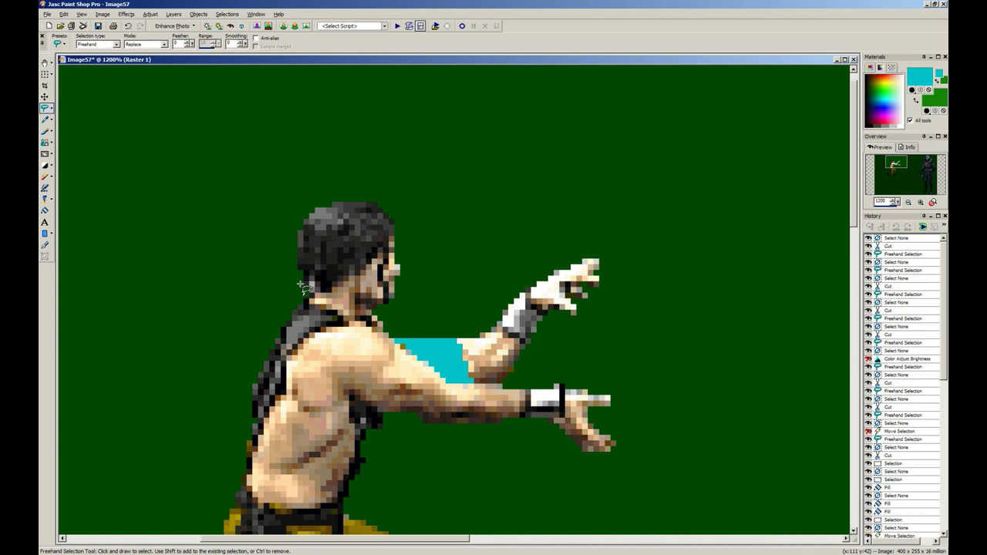
Step: Outline the whole head freehand and blank it to solid white with a brightness of 255
mouse_move(315, 302)
mouse_down()
mouse_move(450, 282)
mouse_move(263, 137)
mouse_move(220, 235)
mouse_up()
key(shift+b)
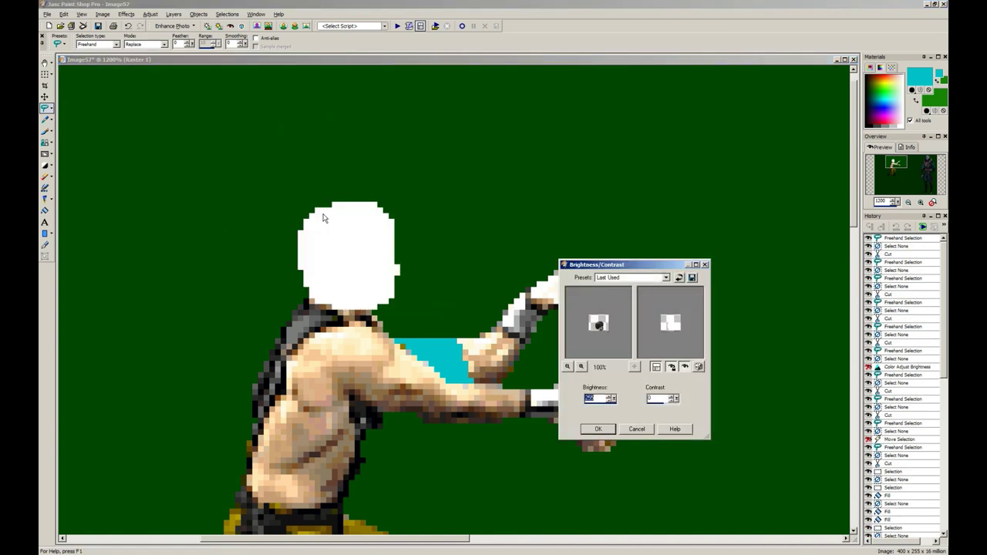
key(Return)
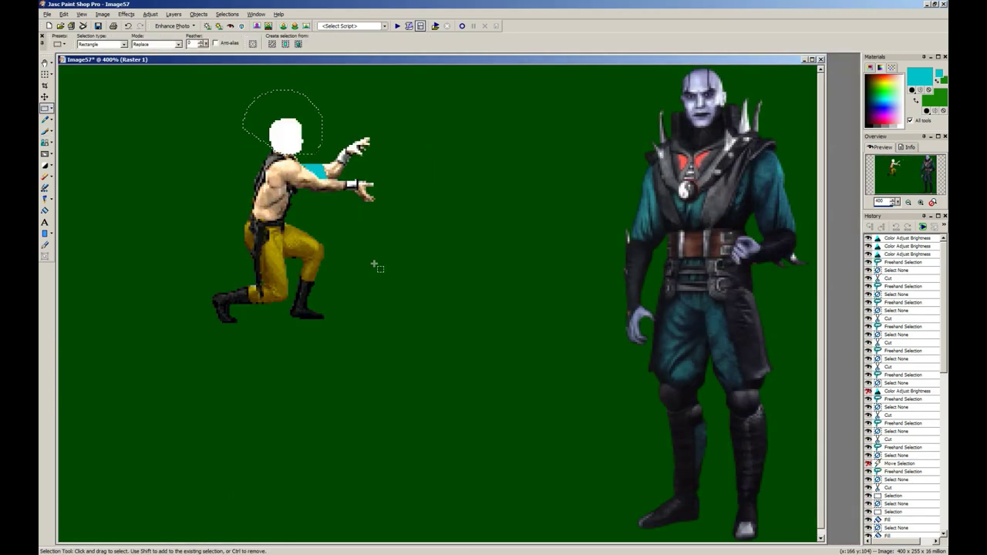
Step: Select both forearms up to the wrists with freehand outlines, then subtract the green background from the selection with the Magic Wand
click(51, 109)
click(80, 119)
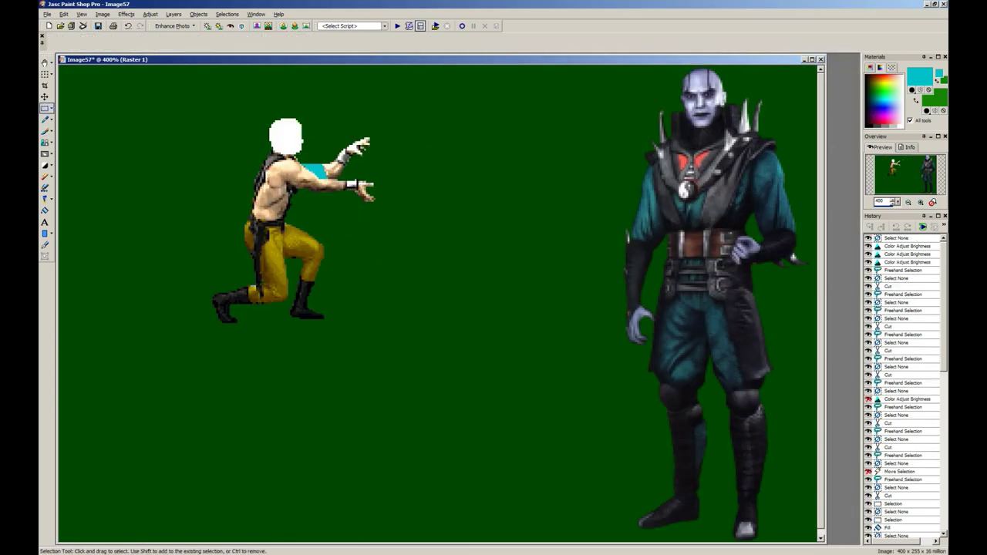
scroll(411, 272, up, 4)
scroll(596, 252, down, 2)
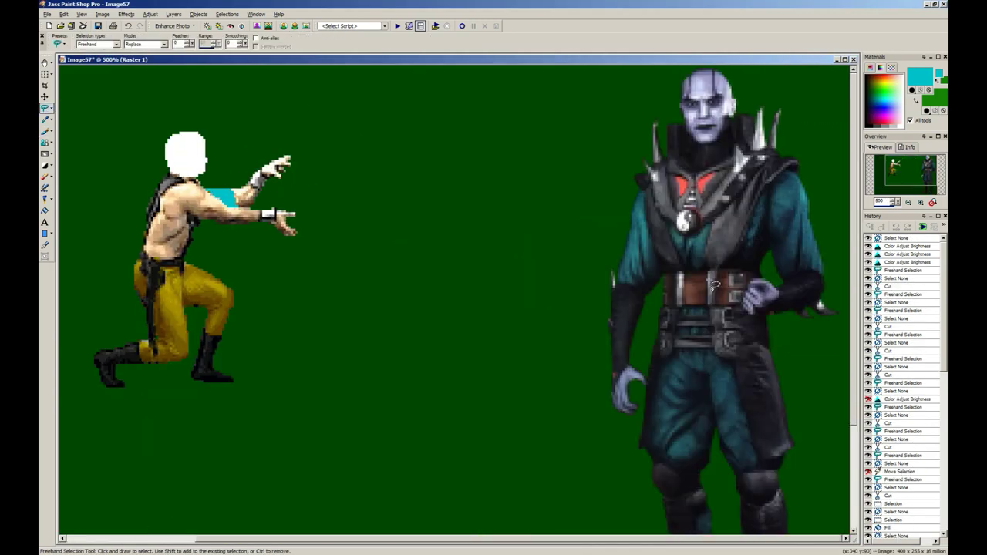
scroll(348, 237, up, 2)
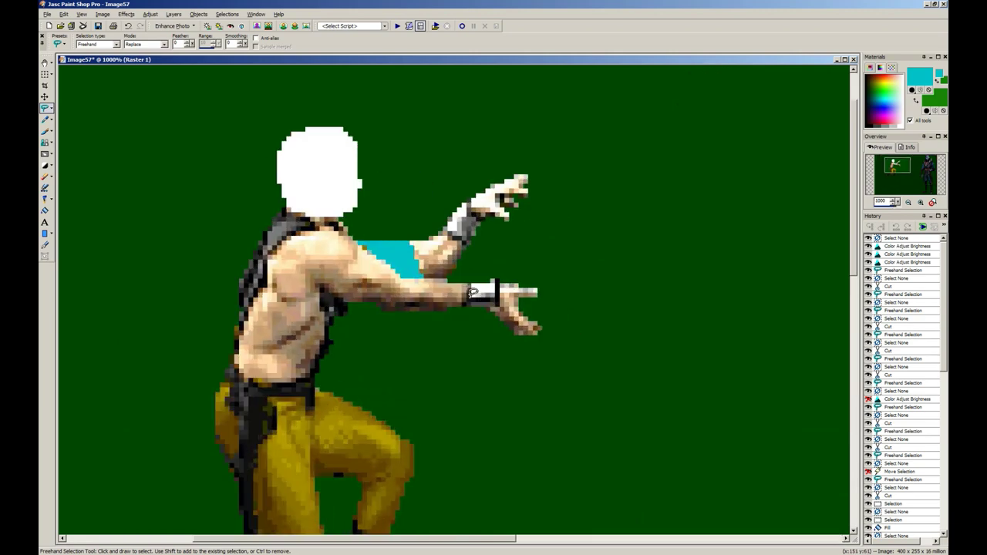
mouse_move(487, 231)
mouse_down()
mouse_move(468, 207)
mouse_move(404, 209)
mouse_up()
mouse_move(414, 244)
mouse_down()
mouse_move(493, 258)
mouse_move(500, 297)
mouse_move(444, 332)
mouse_move(417, 297)
mouse_move(441, 276)
mouse_move(451, 275)
mouse_move(435, 285)
mouse_move(461, 276)
mouse_move(461, 266)
mouse_up()
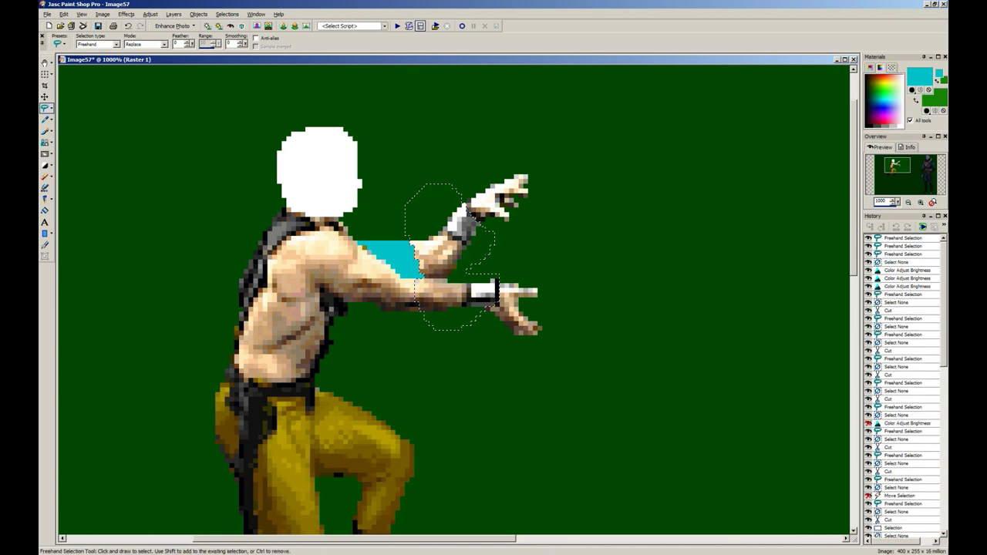
click(45, 108)
click(77, 125)
ctrl+click(208, 166)
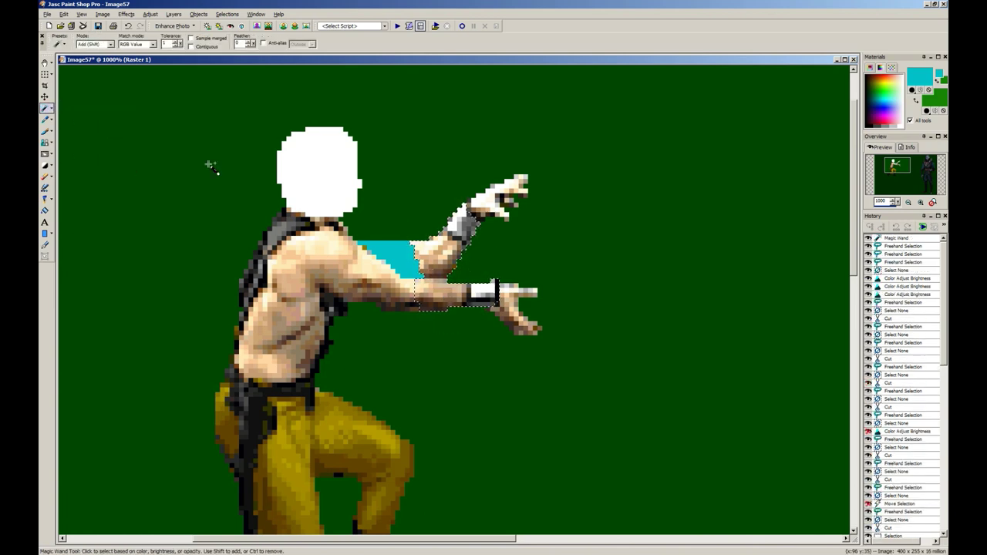
Step: Turn the selected forearms into dark gauntlets by colorizing with saturation 0 and setting brightness to -50, then deselect
key(shift+l)
key(Tab)
text(0)
key(Return)
key(shift+b)
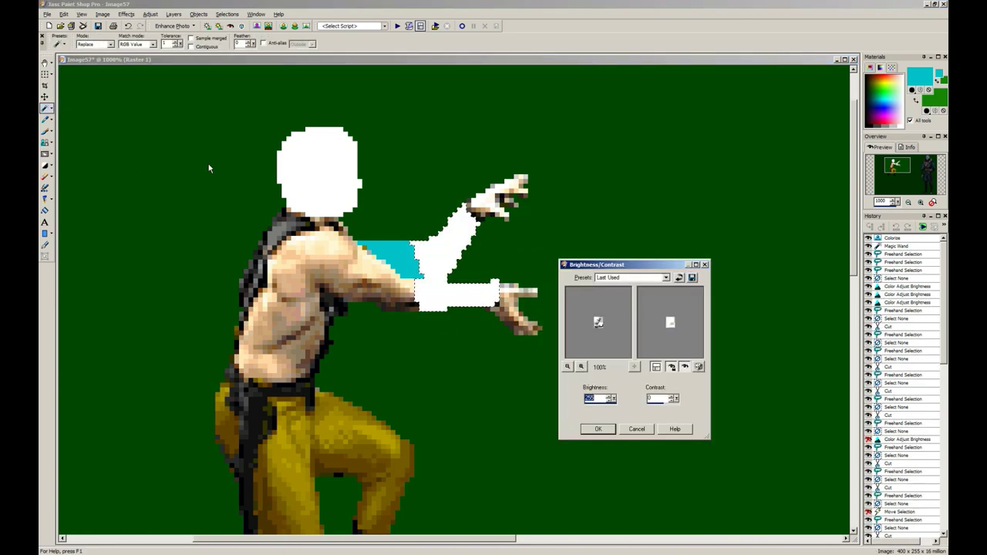
text(-50)
key(Return)
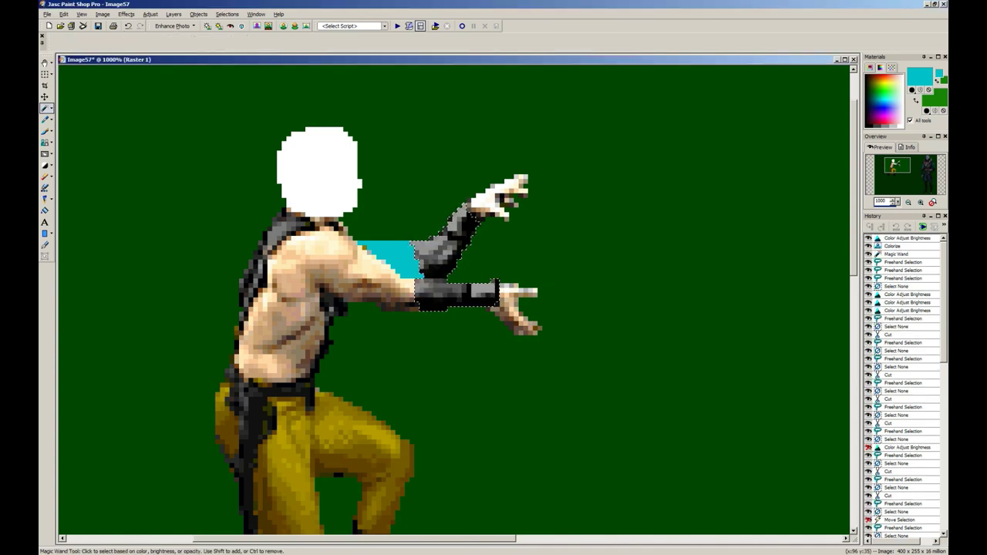
key(s)
scroll(219, 165, down, 5)
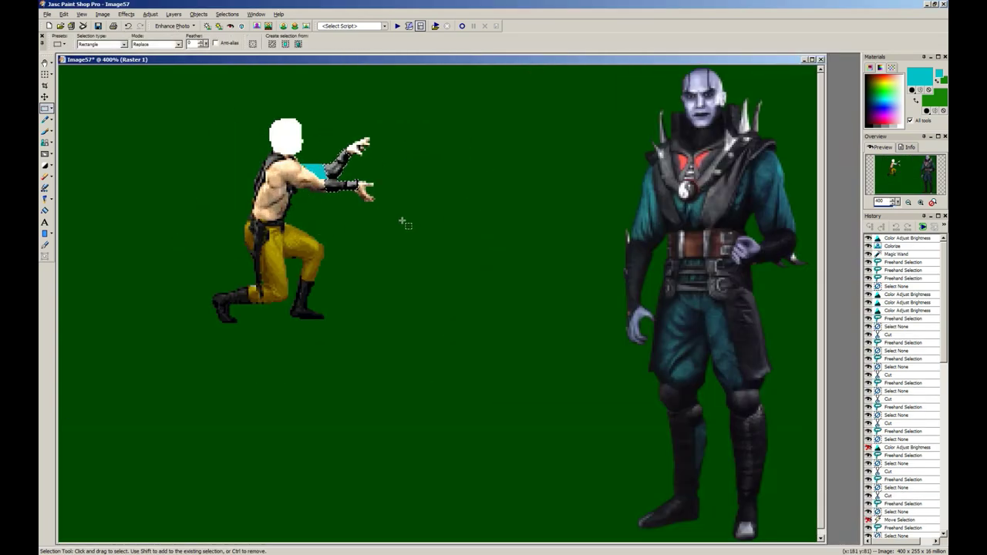
right_click(373, 215)
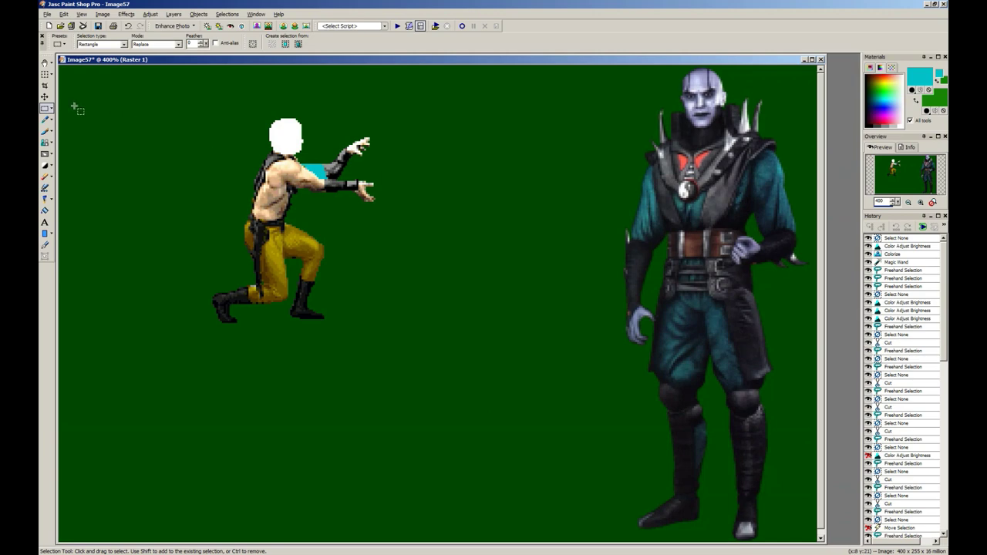
Step: Select the near upper arm from the shoulder to the dark gauntlet with a freehand outline, leaving out the cyan patch
click(51, 109)
click(91, 120)
scroll(298, 177, down, 2)
scroll(345, 204, up, 4)
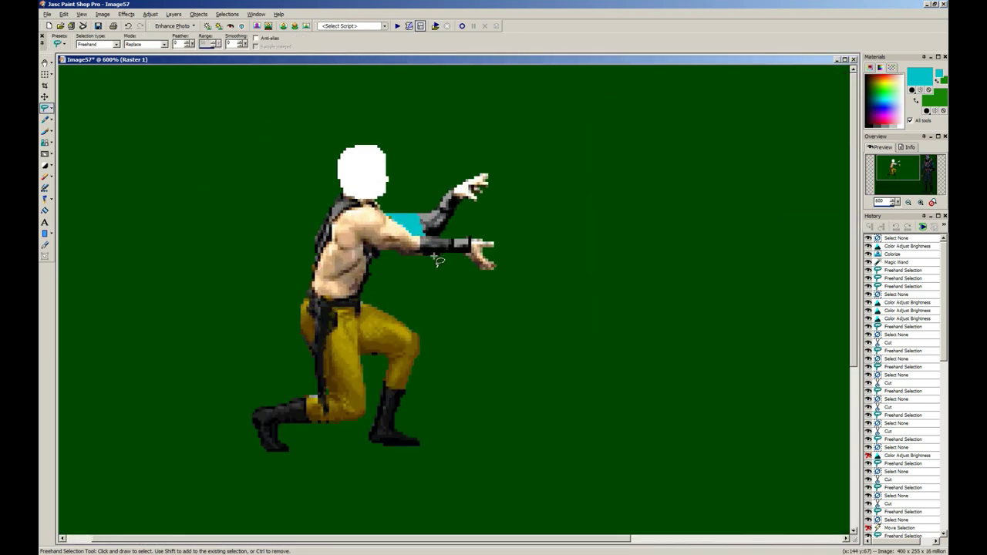
scroll(438, 261, up, 4)
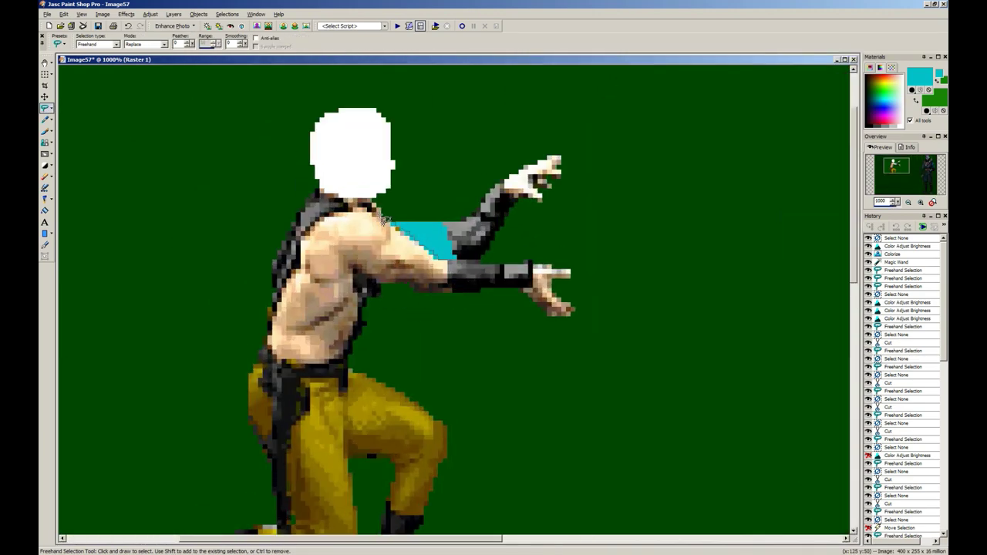
mouse_move(383, 220)
mouse_down()
mouse_move(361, 247)
mouse_move(445, 327)
mouse_move(451, 266)
mouse_up()
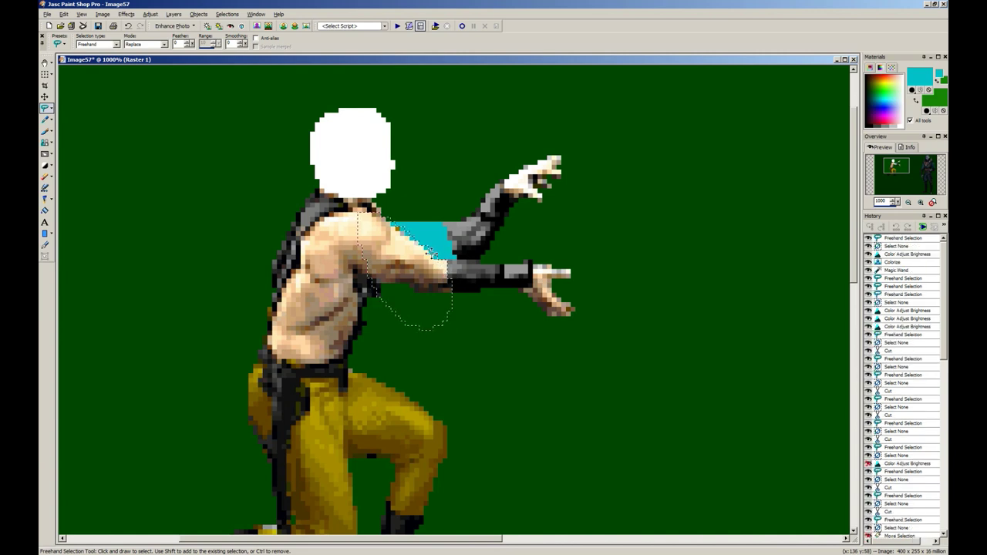
key(shift+l)
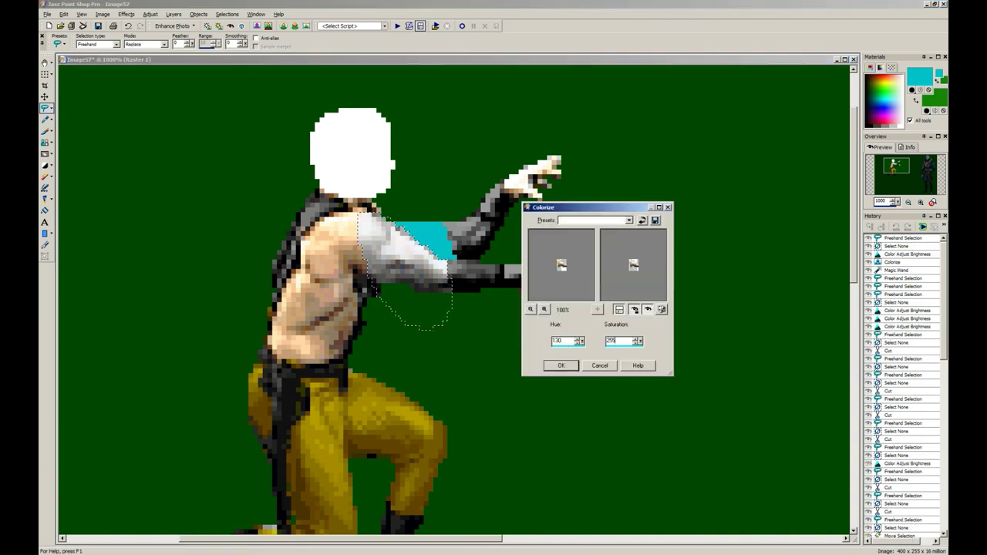
key(Return)
key(ctrl+z)
key(shift+l)
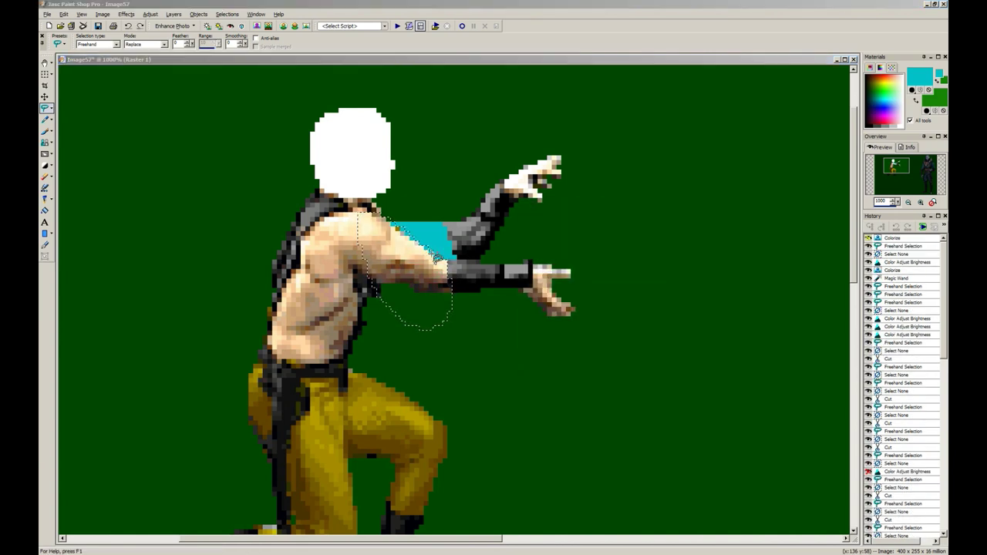
text(120)
key(Return)
scroll(632, 251, down, 3)
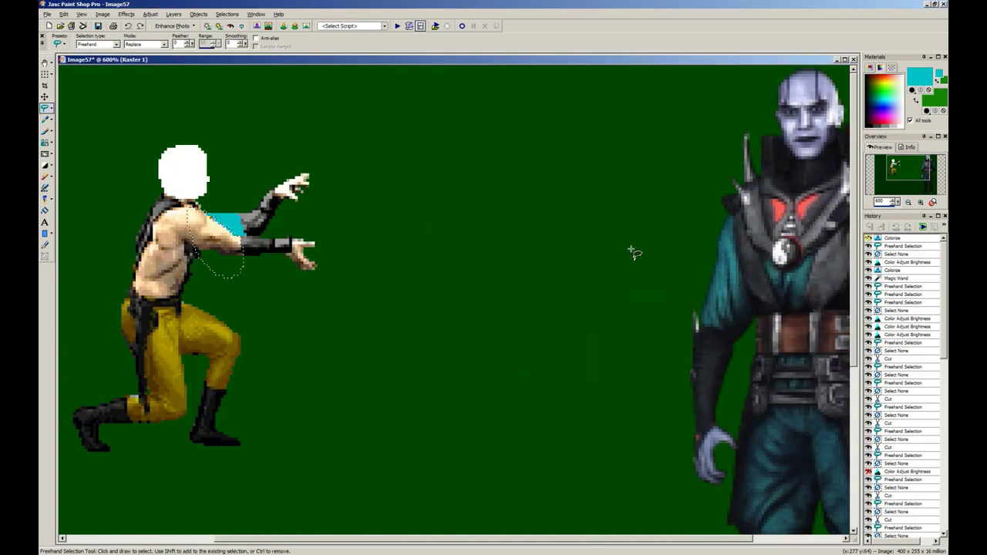
Step: Colorize the selected upper arm teal with hue 125 and saturation 200, then darken it with brightness -20
key(shift+l)
text(130)
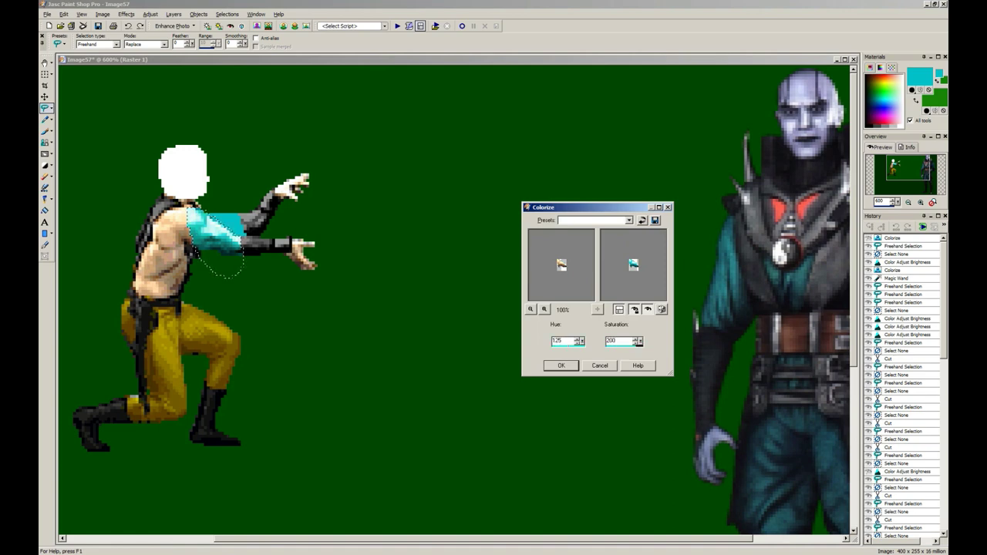
key(Return)
key(shift+b)
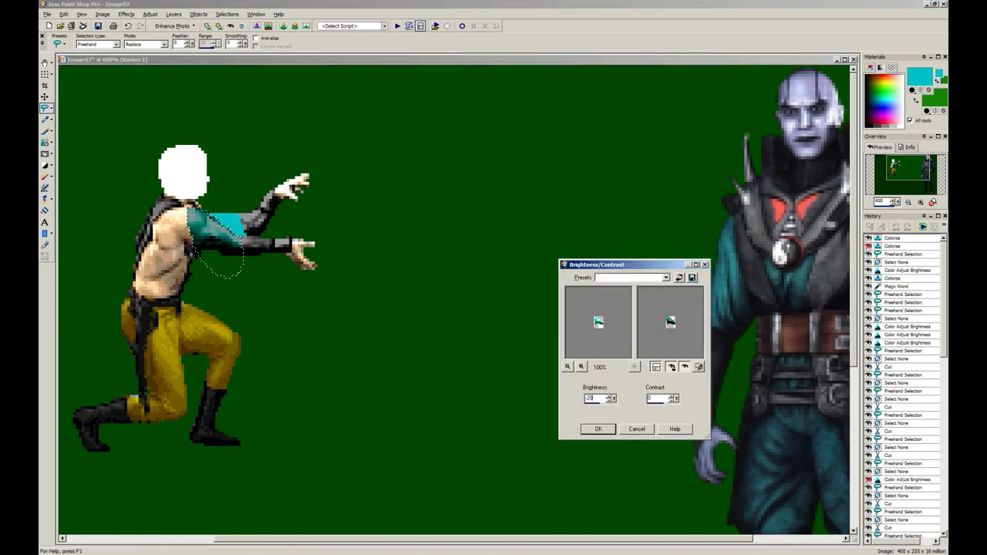
key(Return)
key(s)
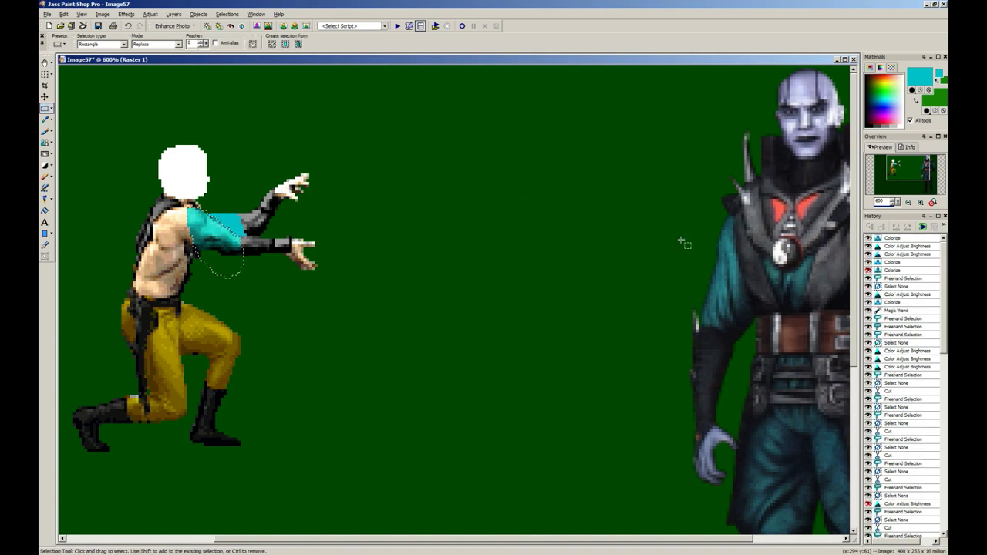
Step: Try colorizing the upper arm with hue 120 and saturation 150, and compare it against the render's trousers
key(shift+l)
text(1)
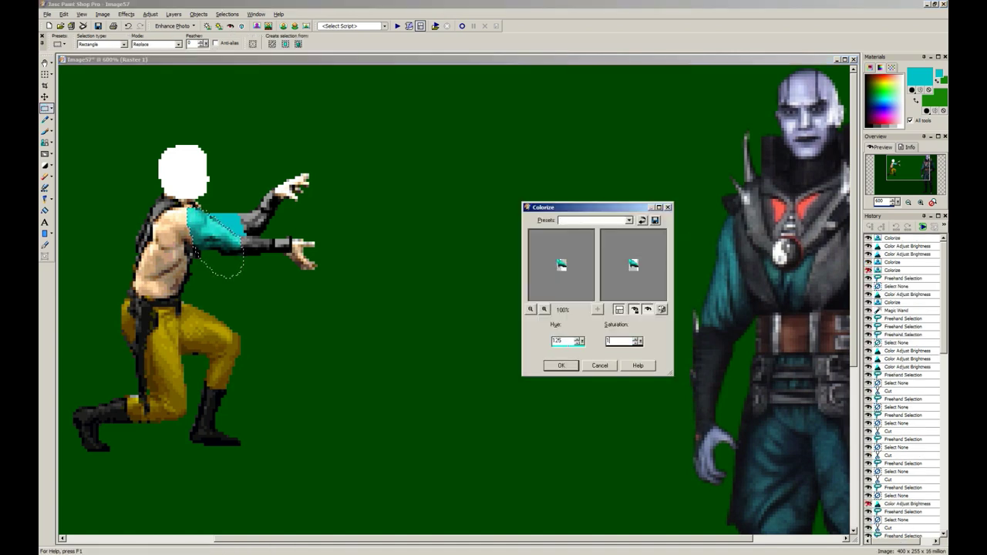
text(00)
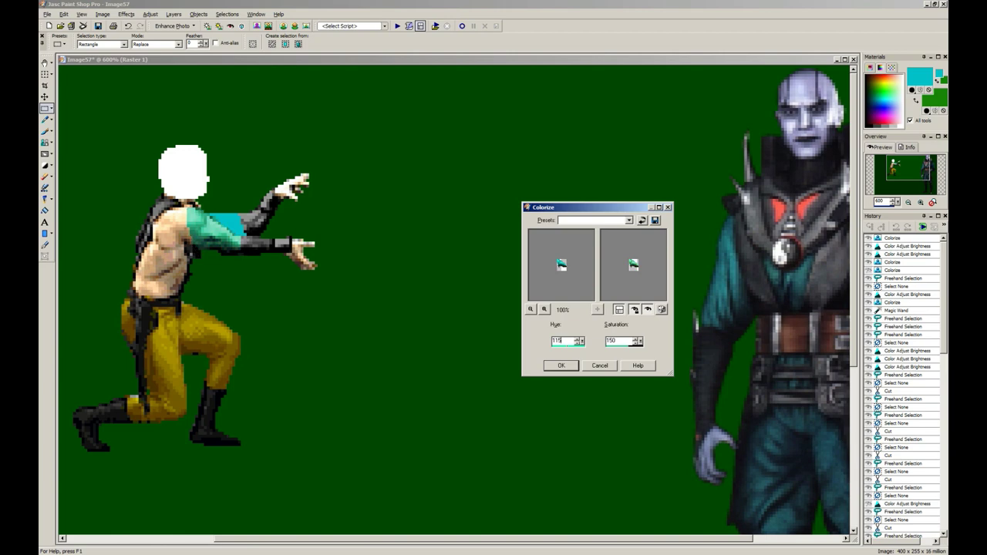
key(BackSpace)
key(BackSpace)
text(20)
key(Return)
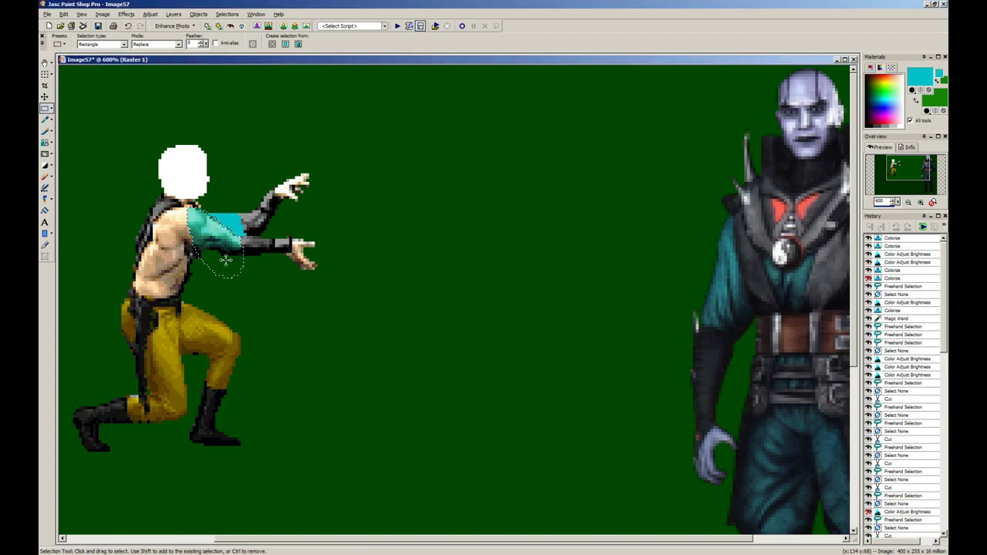
drag(226, 260, 795, 486)
key(ctrl+z)
Step: Colorize the upper arm with hue 125 and saturation 150, then check it against the render's trousers and restore its position
key(shift+l)
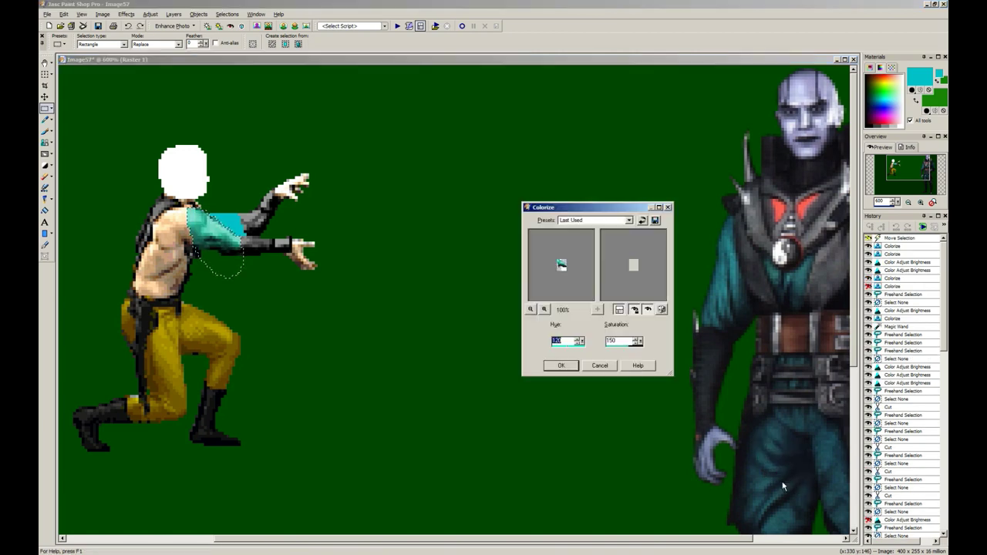
key(BackSpace)
key(Return)
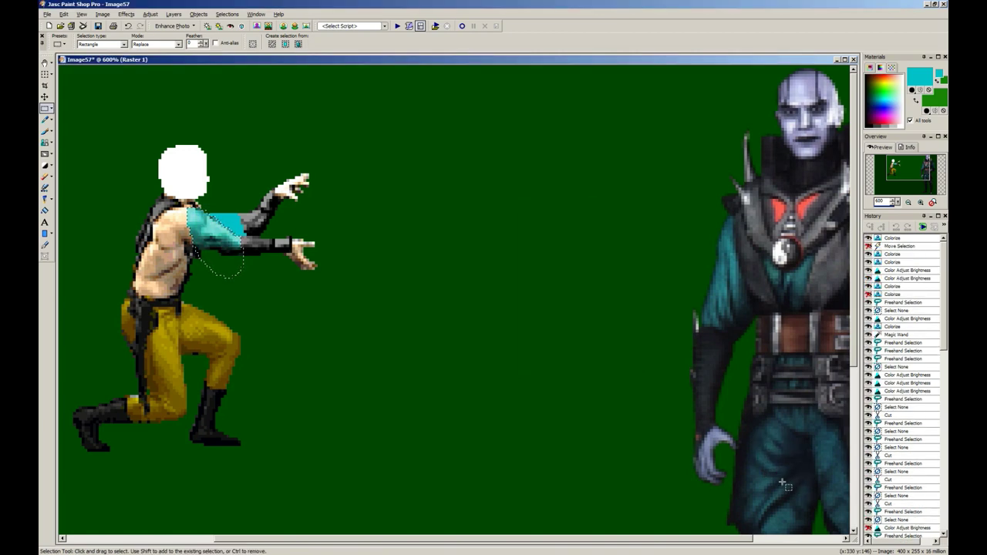
drag(234, 253, 784, 506)
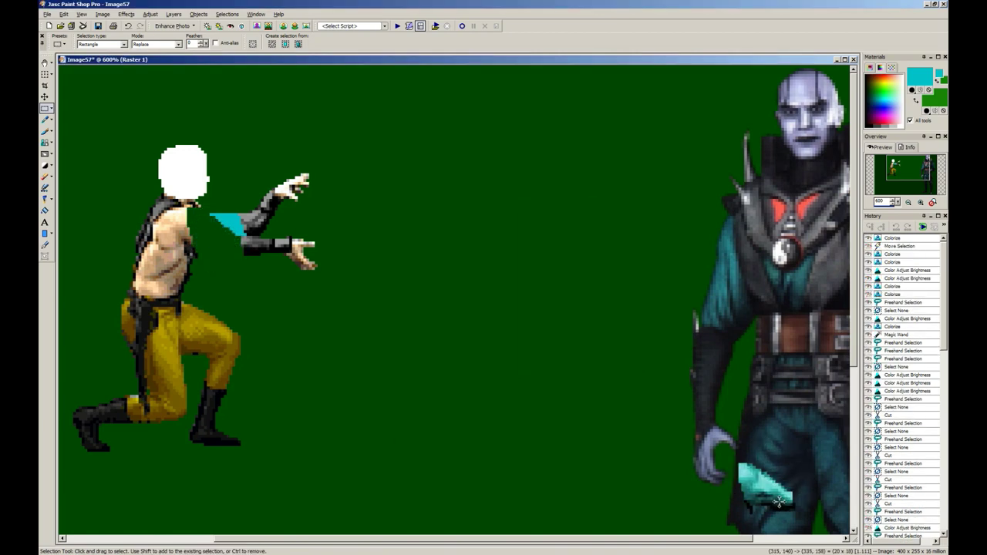
key(ctrl+z)
Step: Colorize the selected upper arm again with saturation 150, then compare it against the render's trousers and return it to the body
key(shift+l)
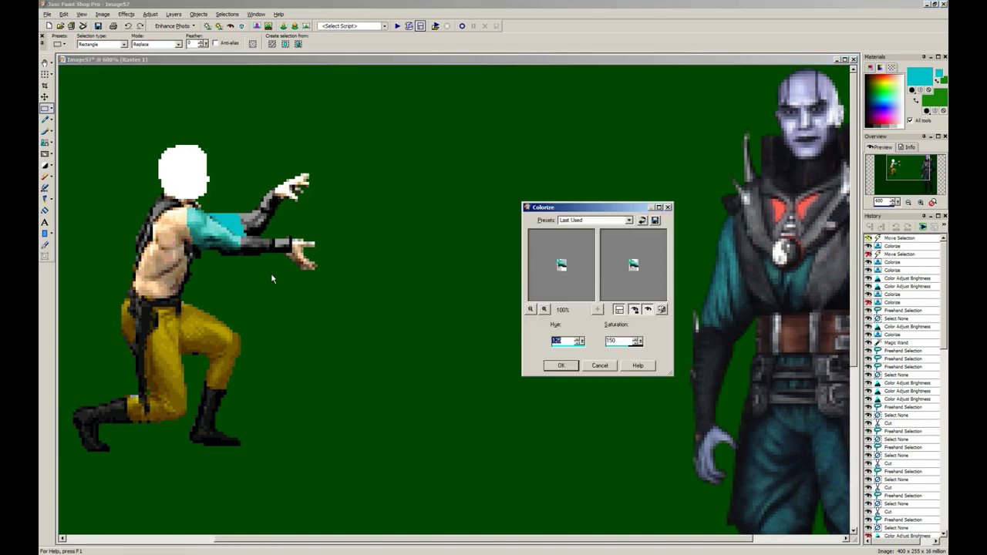
key(Return)
drag(231, 271, 779, 491)
key(ctrl+z)
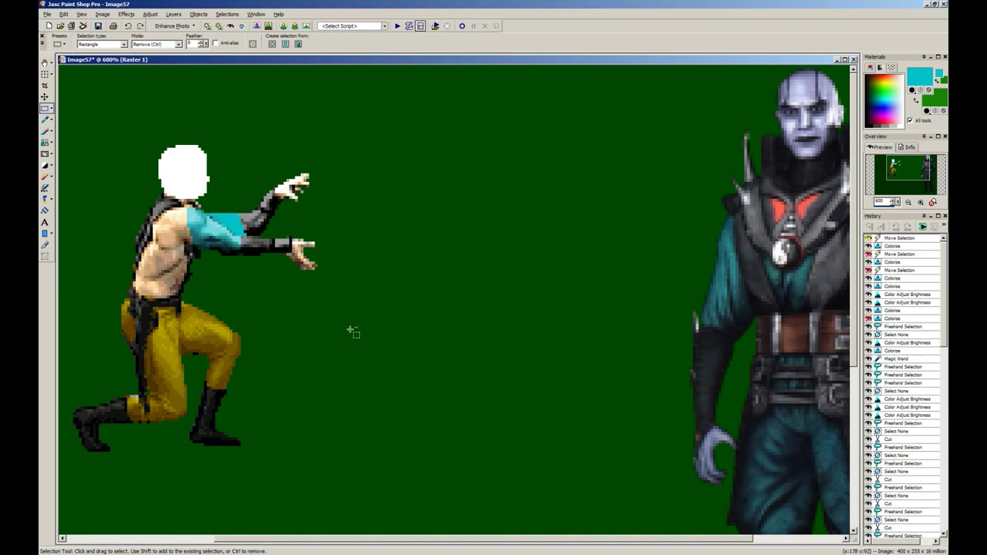
Step: Darken the upper arm and colorize it with hue 130 and saturation 150
key(shift+b)
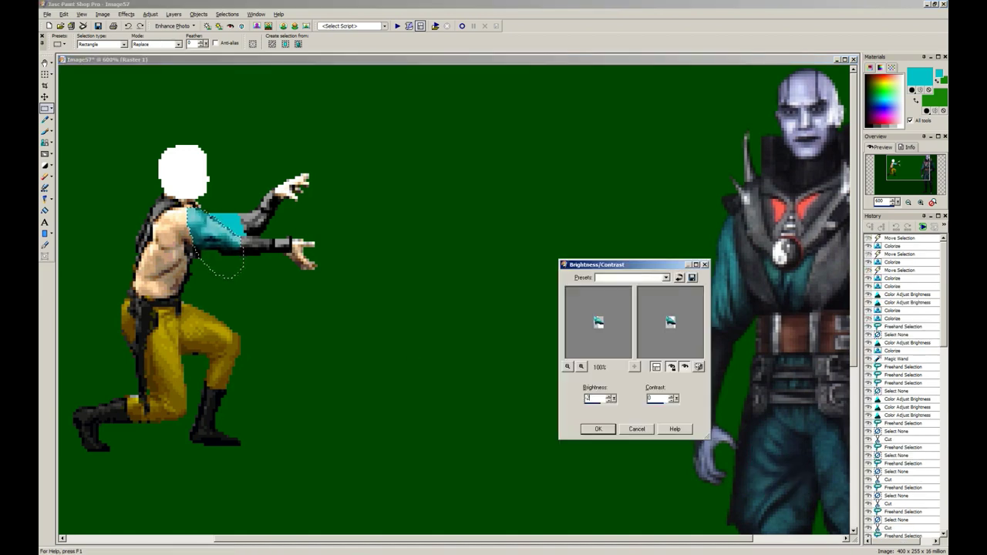
key(Return)
key(shift+l)
key(Return)
key(shift+l)
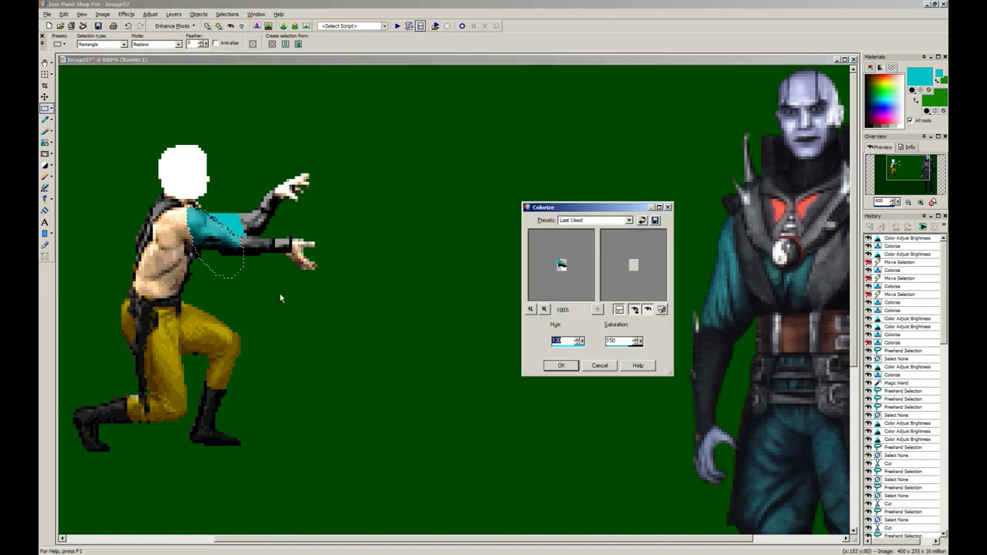
key(Return)
Step: Compare the upper arm with the render's trousers, restore its position and clear the selection
drag(205, 241, 772, 487)
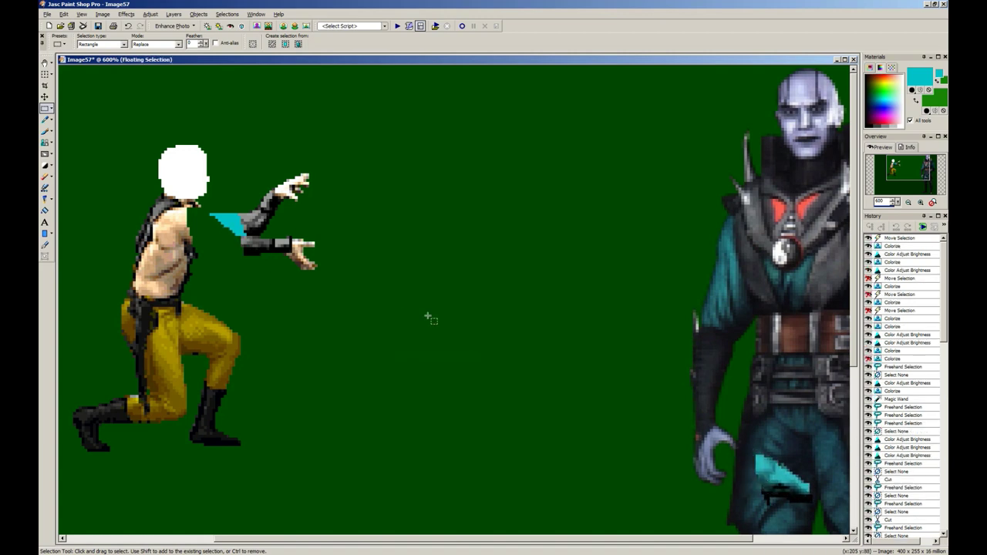
key(ctrl+z)
key(ctrl+d)
scroll(162, 221, down, 4)
scroll(163, 223, down, 1)
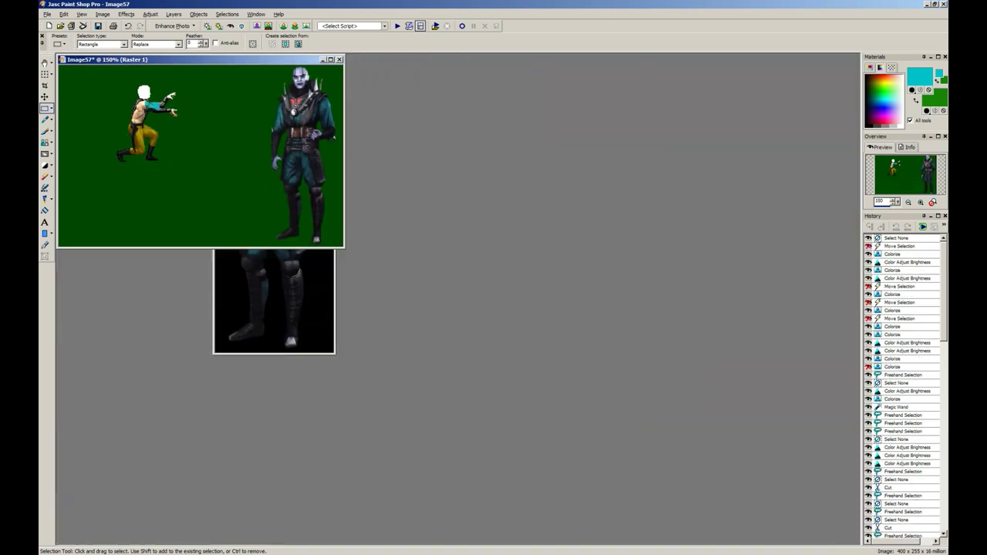
Step: Select both mustard-coloured legs and the boots below the belt with a freehand outline
click(51, 108)
click(86, 119)
scroll(392, 271, up, 2)
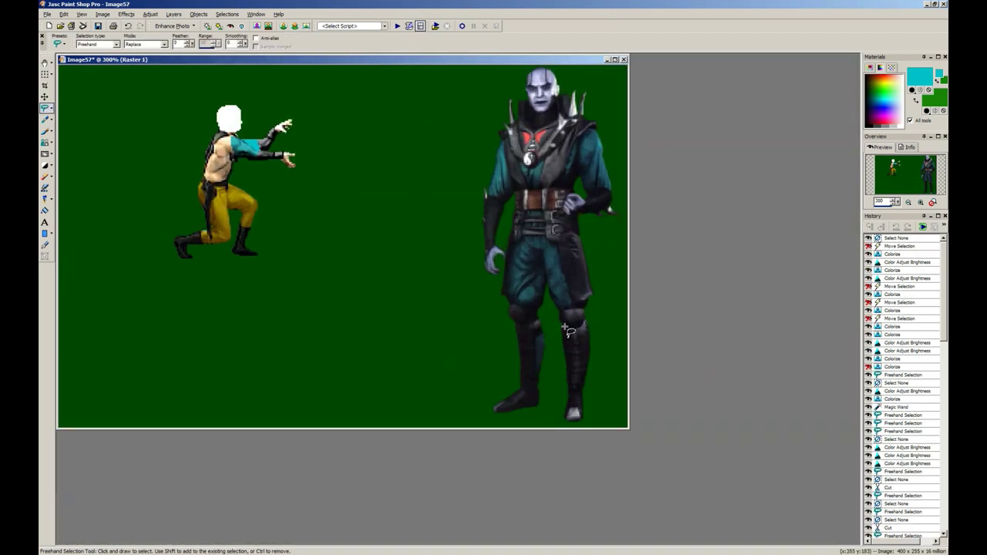
scroll(455, 314, up, 2)
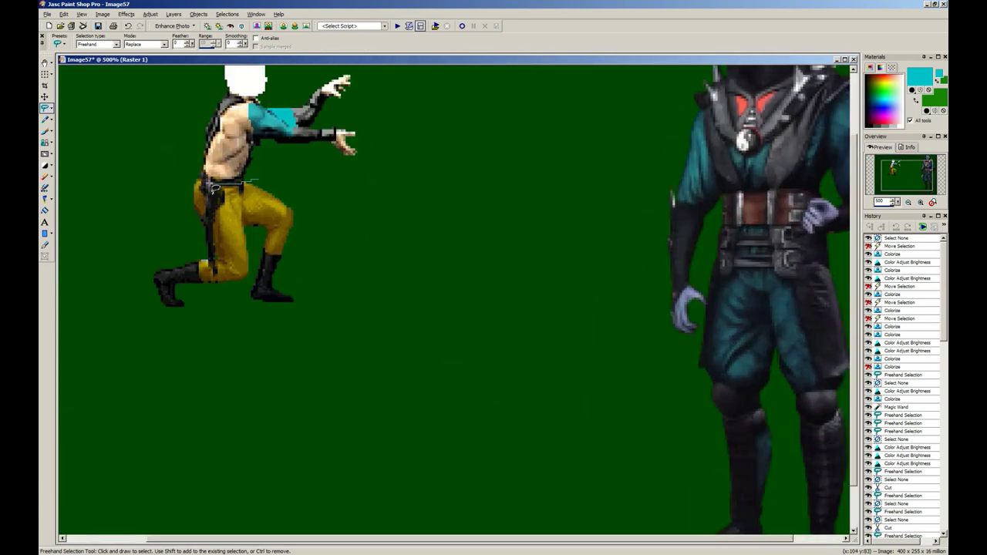
mouse_move(210, 183)
mouse_down()
mouse_move(434, 367)
mouse_move(374, 179)
mouse_up()
Step: Colorize the selected legs teal with hue 130 and saturation 150, darken and recolorize them, then clear the selection
key(shift+l)
key(Return)
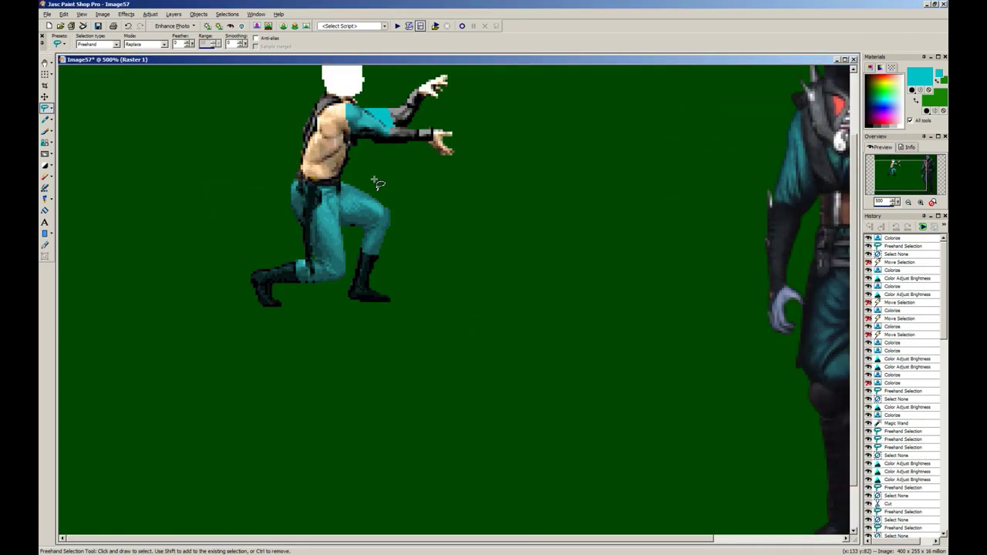
key(shift+l)
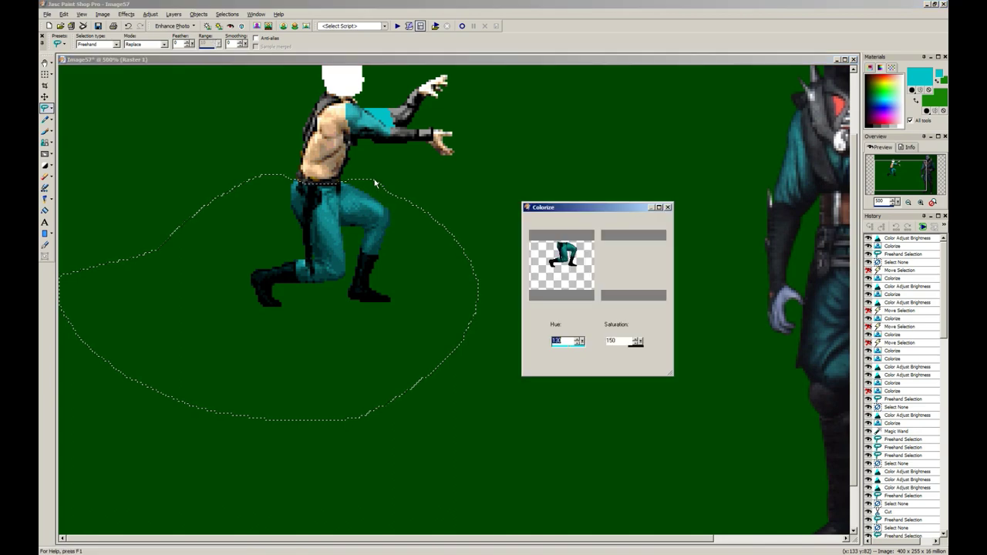
key(Return)
scroll(376, 182, down, 2)
key(ctrl+d)
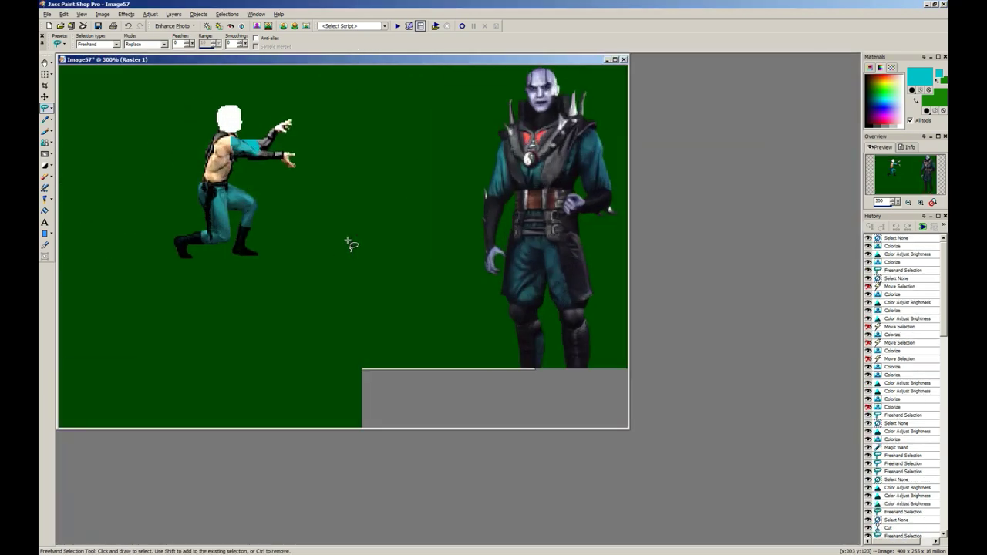
Step: Examine the recoloured legs and arm beside the render, at actual size and close up
key(s)
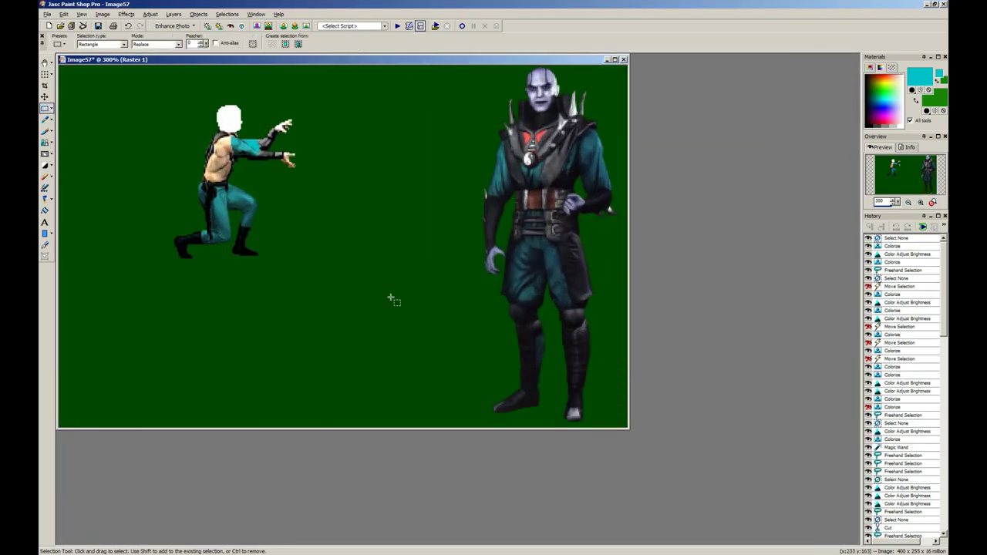
scroll(391, 297, down, 3)
drag(142, 65, 320, 286)
scroll(332, 306, down, 1)
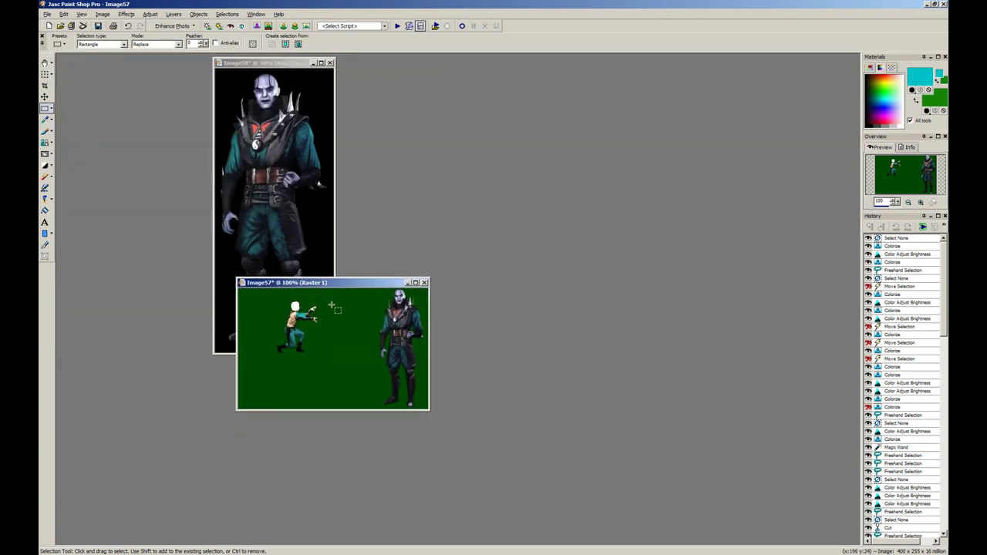
scroll(346, 349, up, 5)
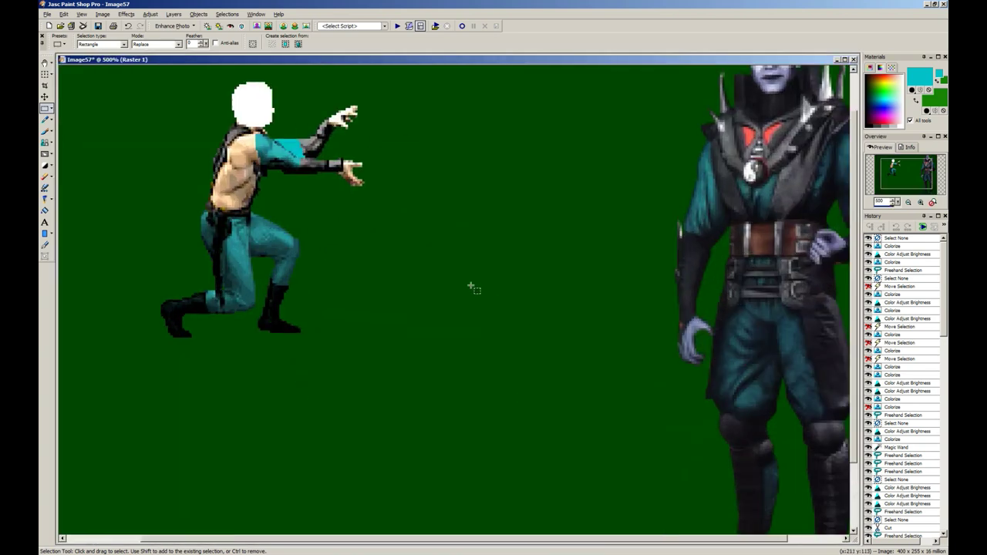
scroll(484, 298, up, 2)
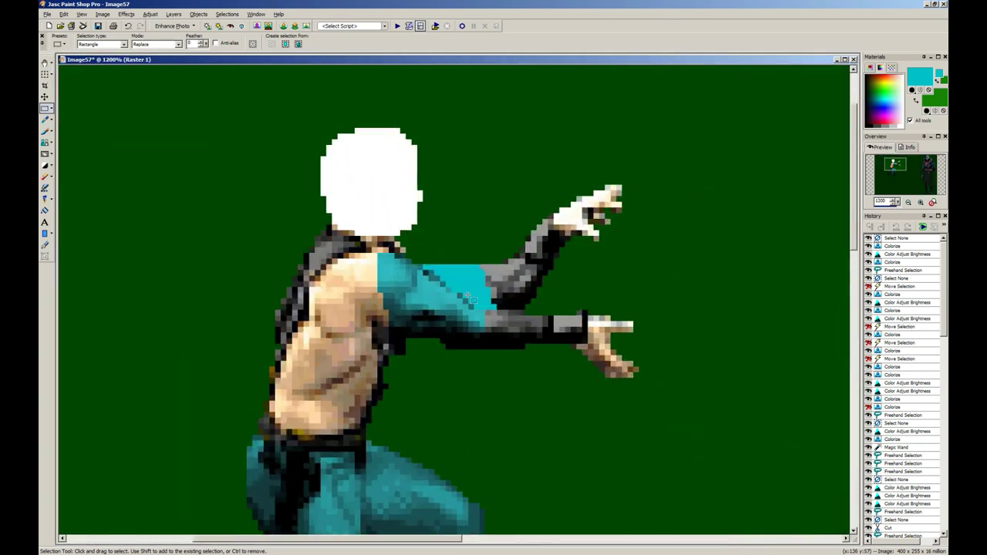
scroll(495, 307, down, 4)
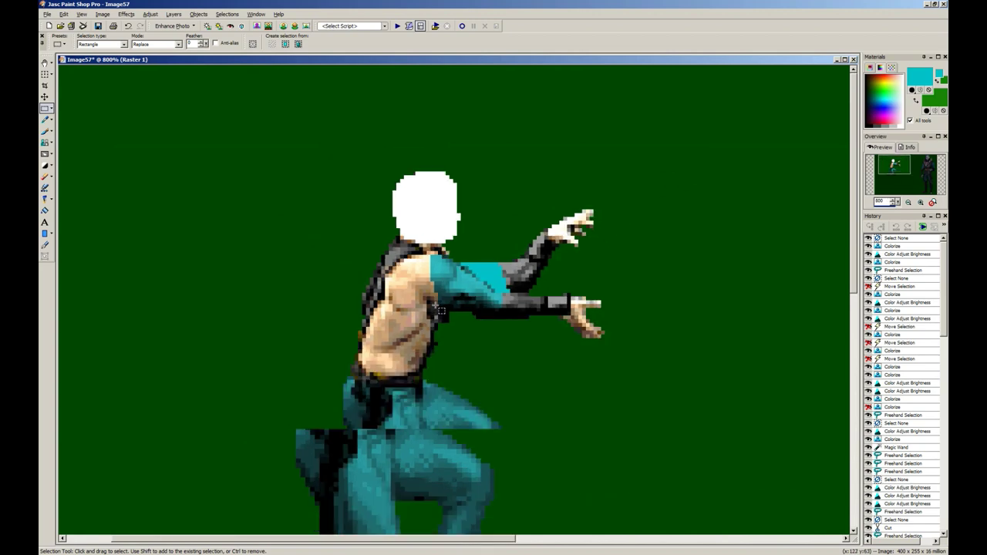
Step: Try colorizing the whole torso teal inside a rectangular selection from the neck to the belt
drag(299, 157, 229, 231)
key(shift+l)
key(Return)
scroll(228, 230, up, 1)
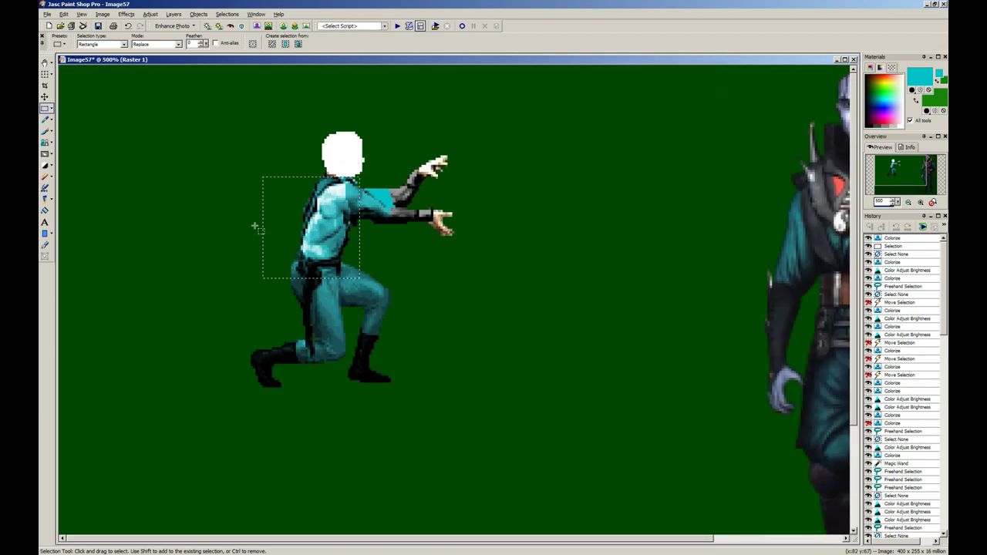
Step: Undo the torso's teal colorizing and set up freehand selection instead
click(47, 108)
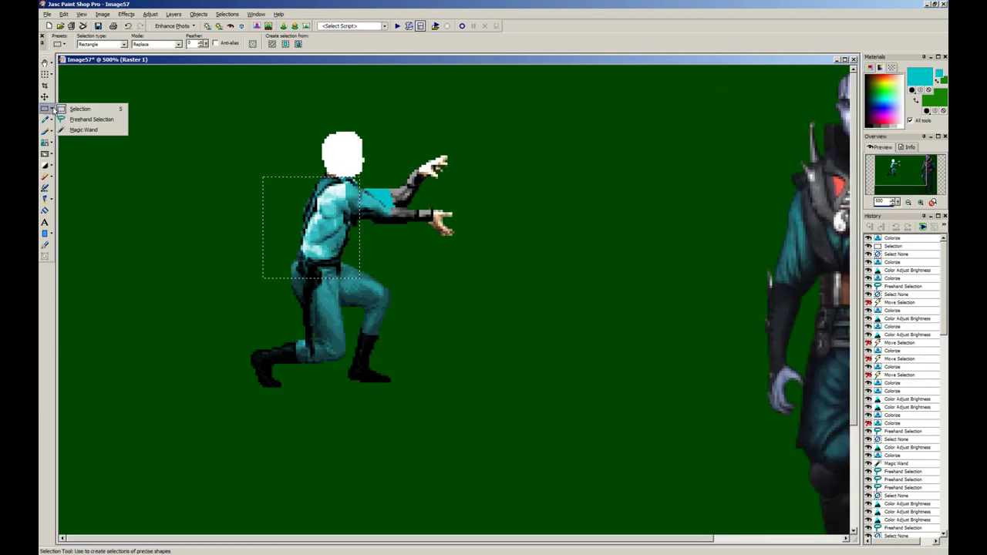
click(85, 118)
scroll(515, 320, up, 3)
right_click(515, 320)
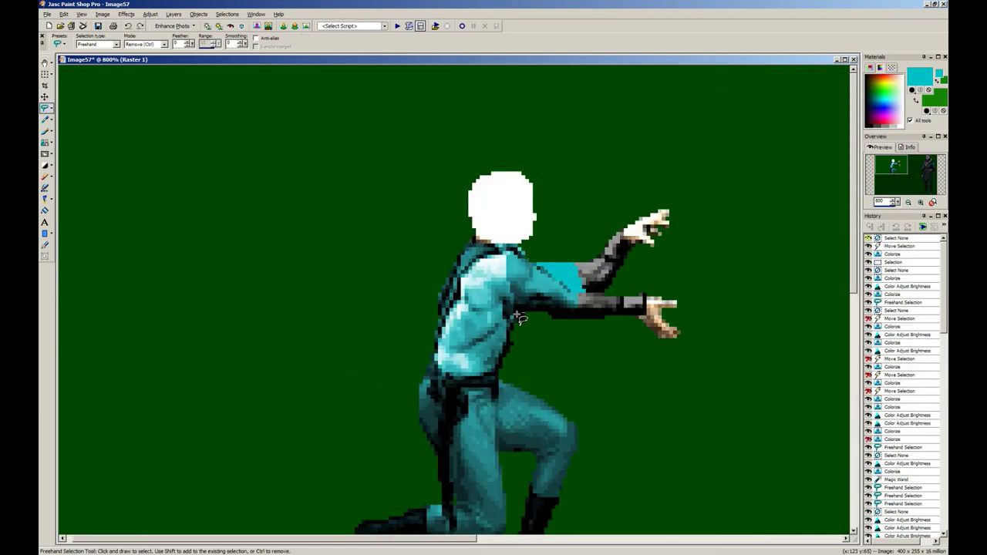
key(ctrl+z)
key(ctrl+z)
key(ctrl+z)
Step: Select the torso from the neck to the belt with a freehand outline, leaving out the teal near arm
right_click(542, 335)
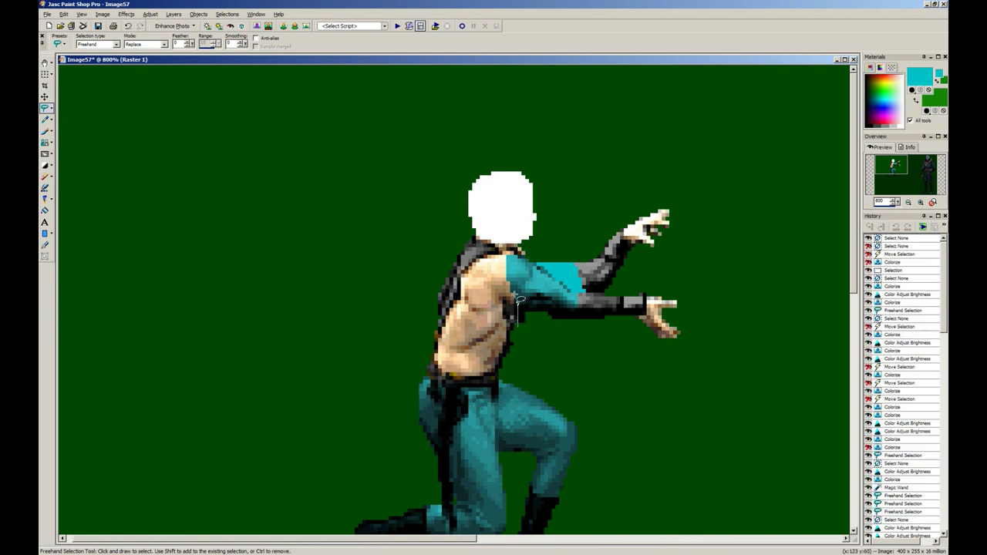
drag(515, 295, 515, 322)
right_click(516, 327)
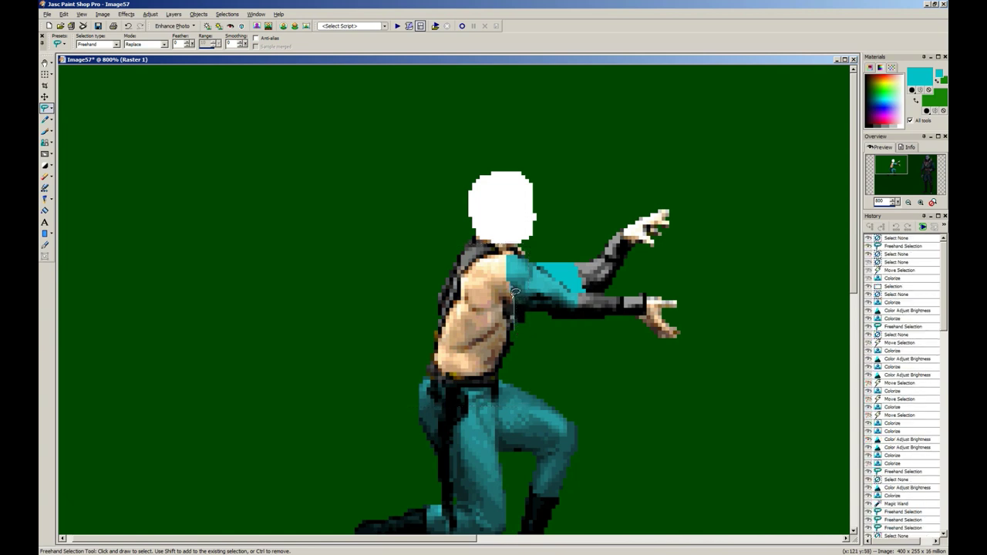
mouse_move(505, 265)
mouse_down()
mouse_move(387, 192)
mouse_move(384, 326)
mouse_up()
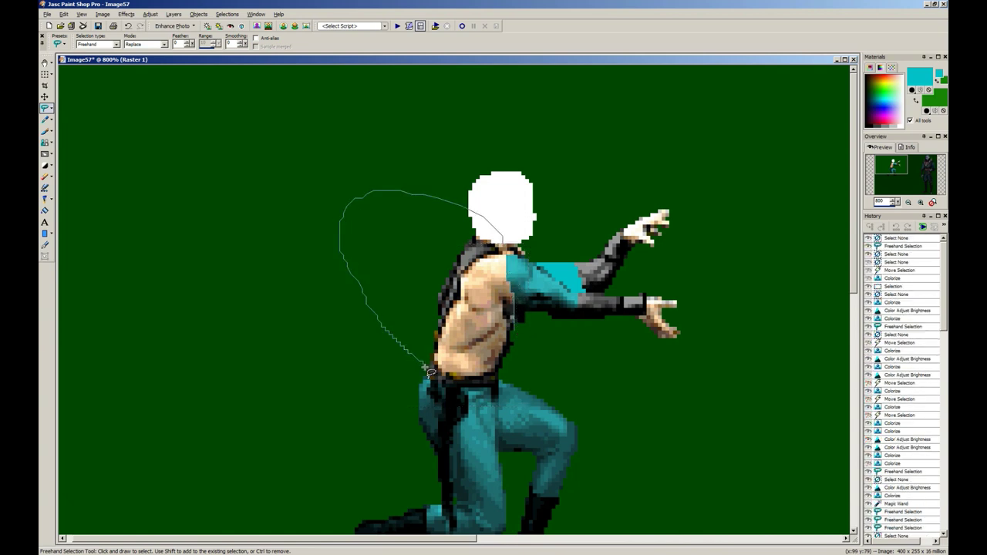
mouse_move(449, 385)
mouse_down()
mouse_move(515, 373)
mouse_move(530, 335)
mouse_up()
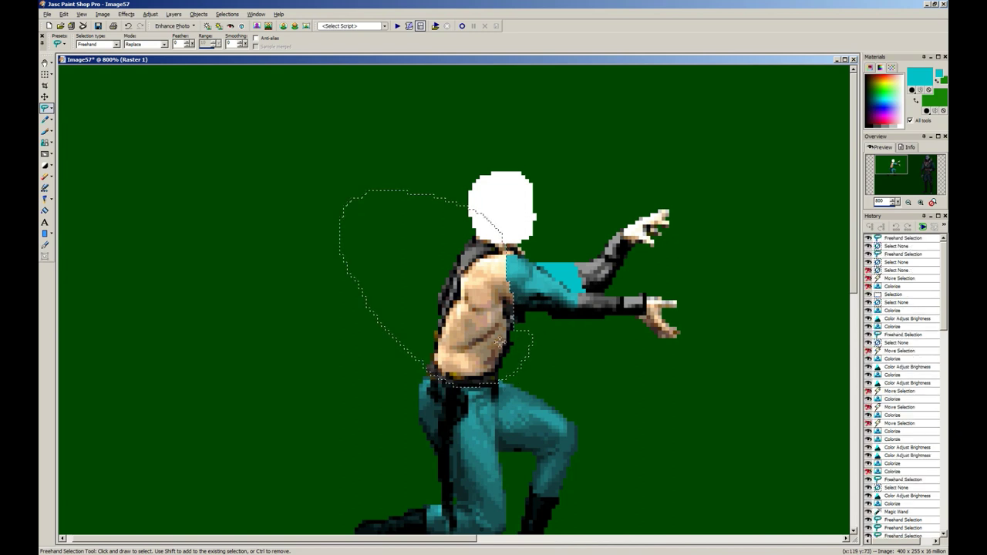
Step: Remove the vest's black and grey tones from the torso selection with the Magic Wand
click(56, 110)
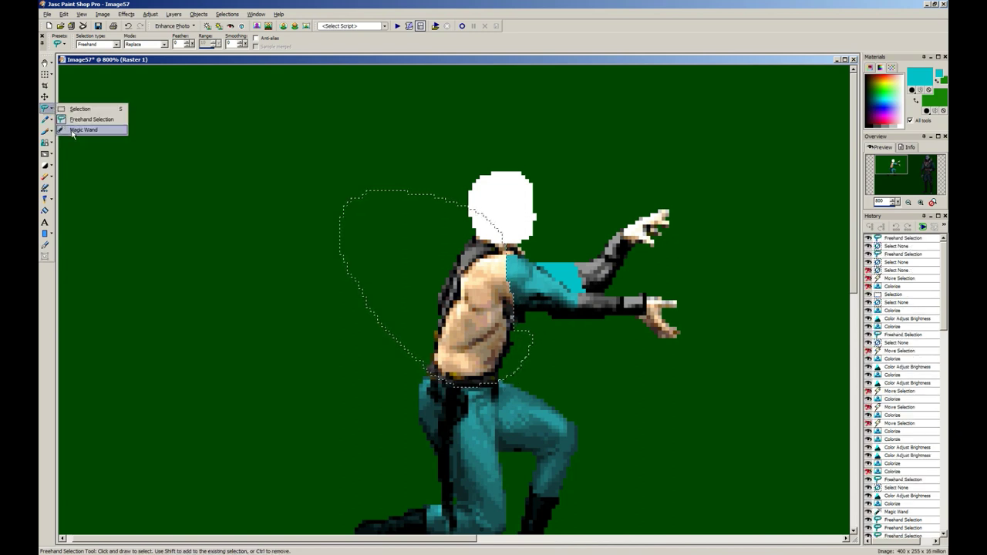
click(81, 128)
click(458, 279)
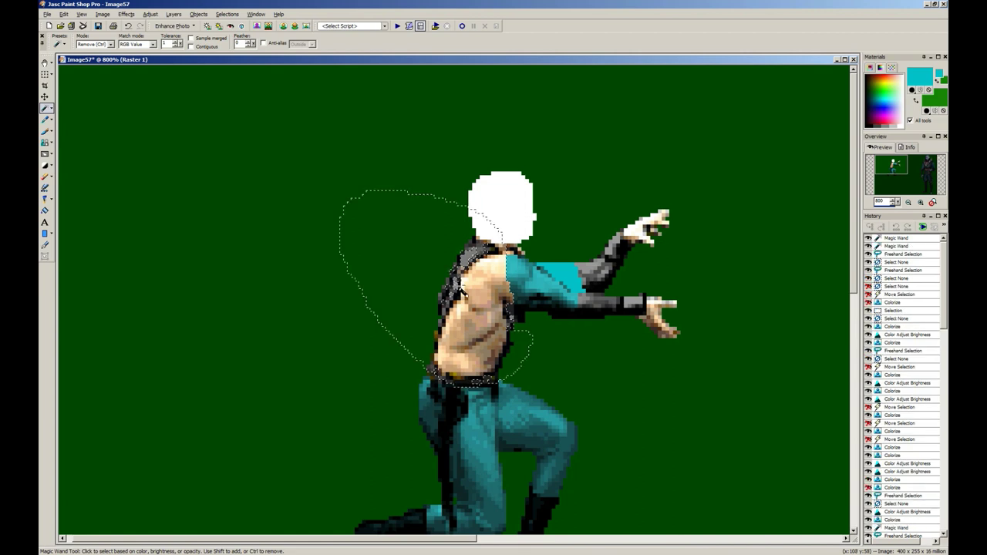
click(462, 251)
click(454, 290)
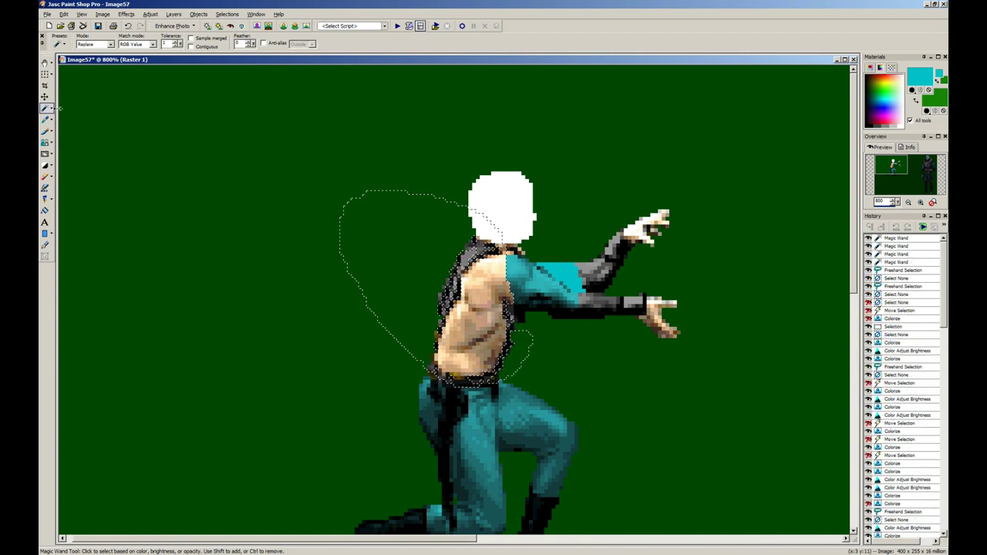
Step: Subtract the rest of the vest along the back from the torso selection with a freehand outline
click(53, 109)
click(81, 118)
mouse_move(502, 240)
mouse_down()
mouse_move(479, 270)
mouse_move(445, 322)
mouse_up()
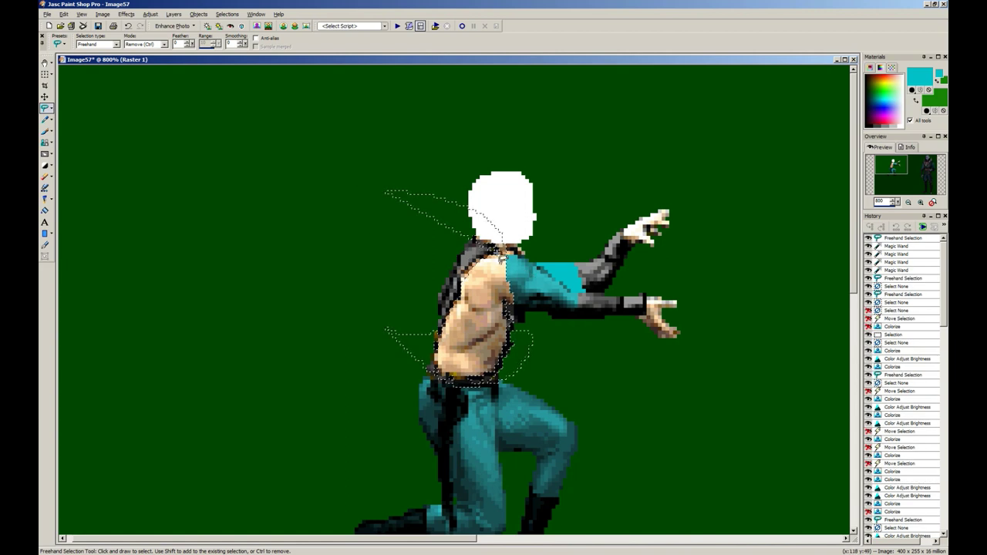
Step: Darken the selected torso and colorize it teal to match the arm, repeat both adjustments, and clear the selection
scroll(464, 310, down, 4)
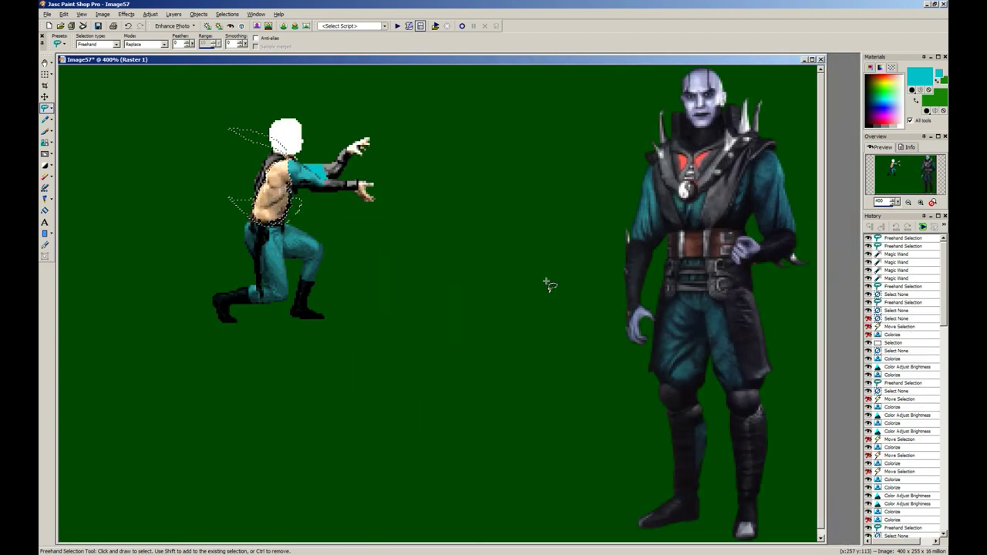
key(shift+b)
key(Return)
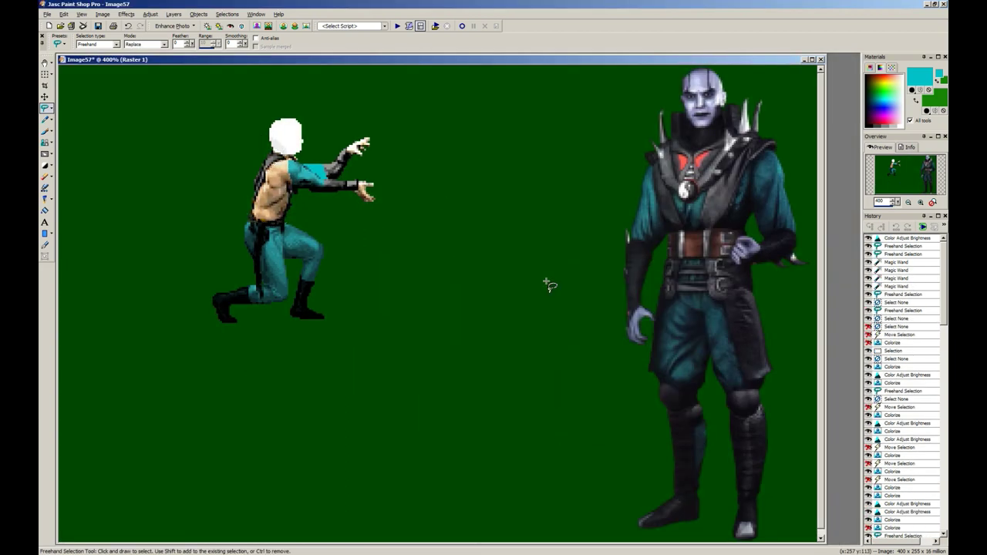
key(shift+l)
key(Return)
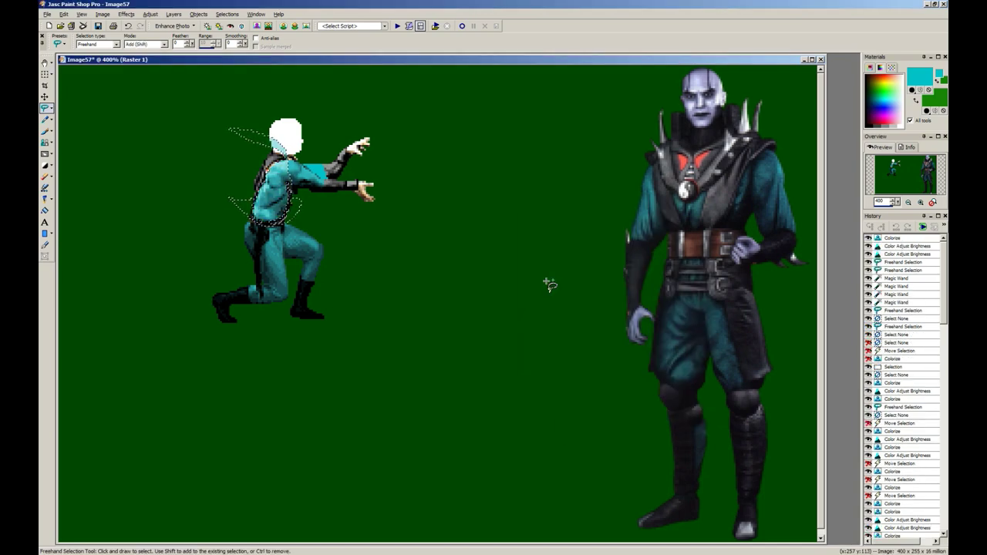
key(shift+l)
key(Return)
key(ctrl+d)
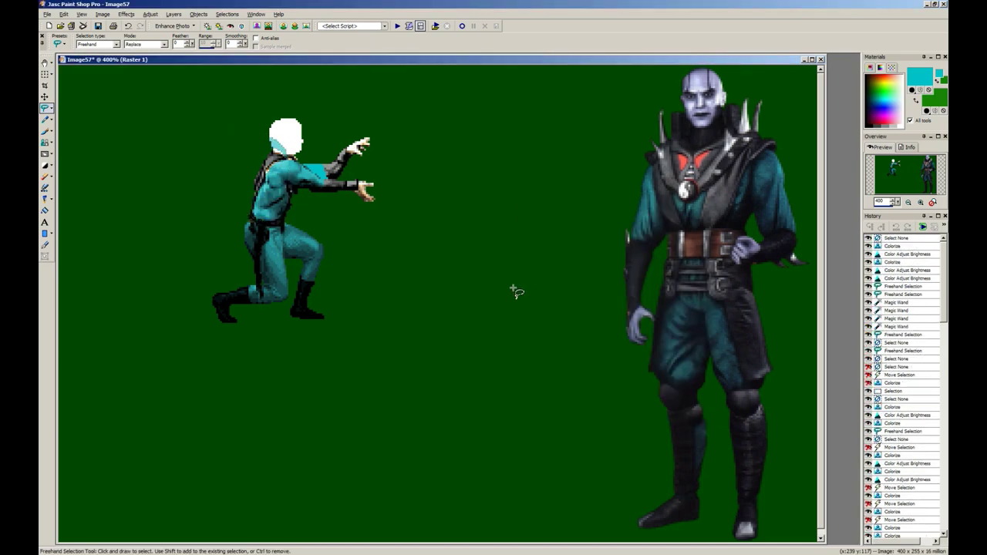
Step: Flood fill the tinted patch on the blank head with the head's own white
scroll(514, 289, up, 3)
key(f)
ctrl+click(423, 237)
click(404, 261)
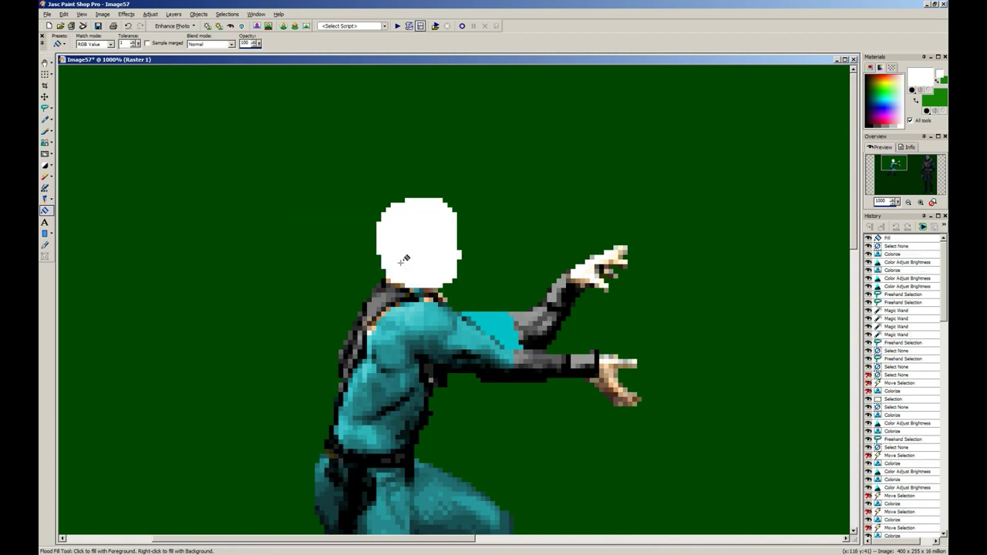
Step: Select the shoulder and upper back beside the vest with a freehand outline, colorize it teal, and clear the selection
key(s)
click(49, 108)
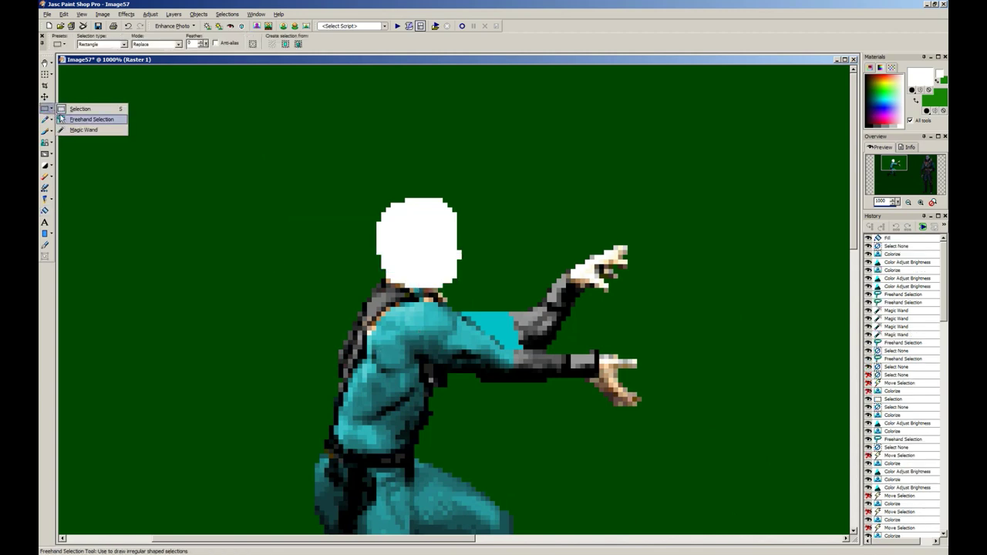
click(78, 117)
mouse_move(392, 303)
mouse_down()
mouse_move(371, 342)
mouse_move(404, 338)
mouse_up()
key(shift+l)
key(Return)
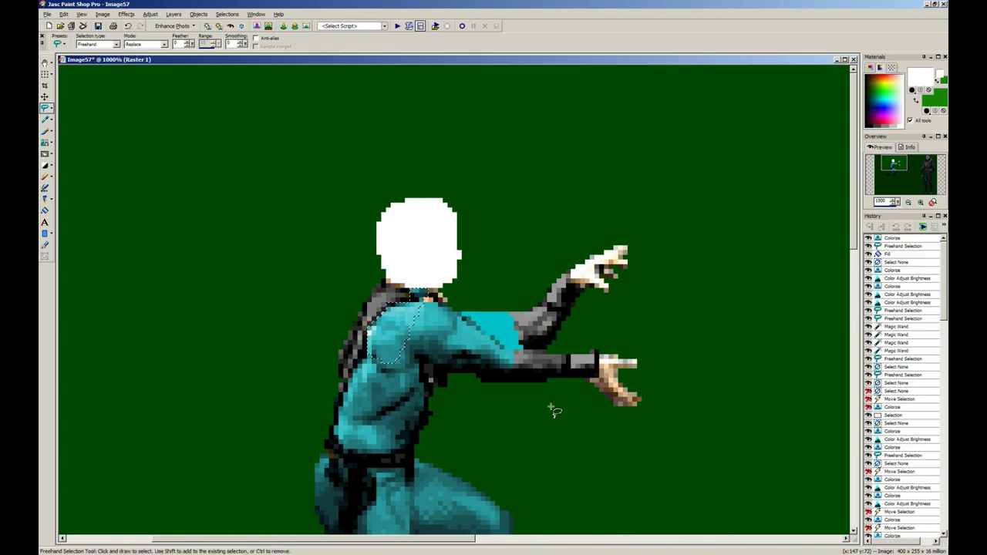
key(ctrl+d)
scroll(463, 324, down, 3)
scroll(401, 266, up, 4)
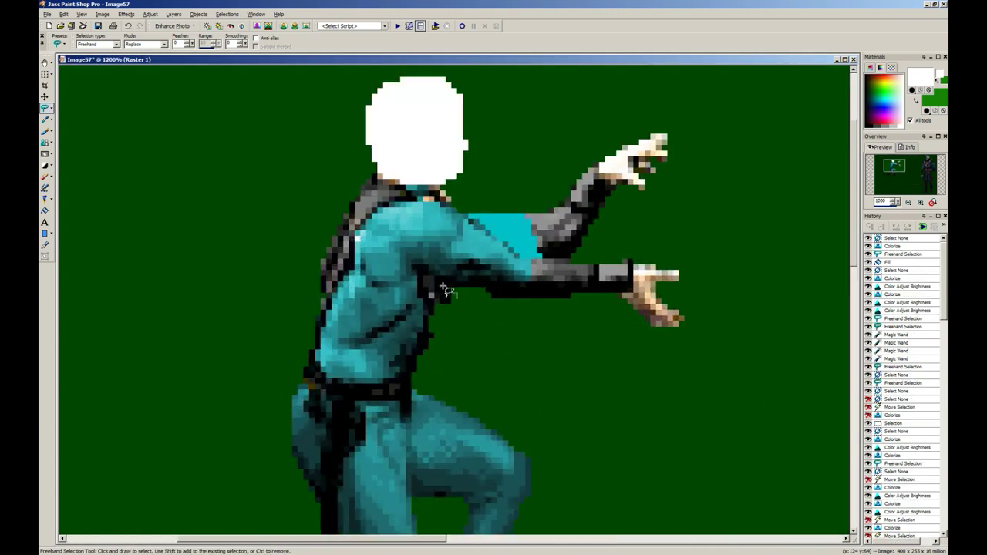
Step: Outline the stray dark pixels under the armpit at the chest edge freehand, cut them away, and clear the selection
mouse_move(444, 287)
mouse_down()
mouse_move(421, 346)
mouse_move(440, 381)
mouse_up()
key(ctrl+x)
key(ctrl+d)
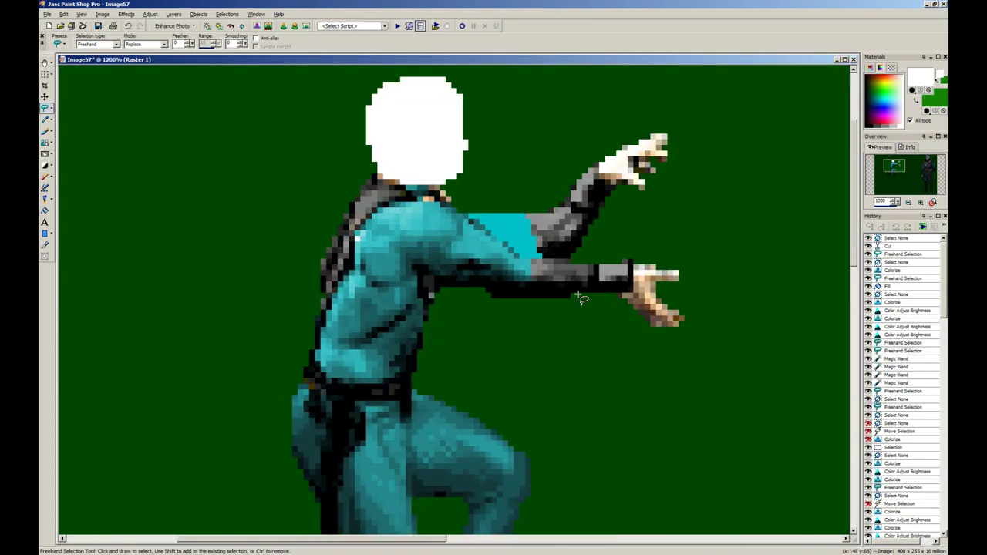
Step: Select the band around the waist just above the black belt with freehand outlines, trimming its upper edge
scroll(406, 293, down, 4)
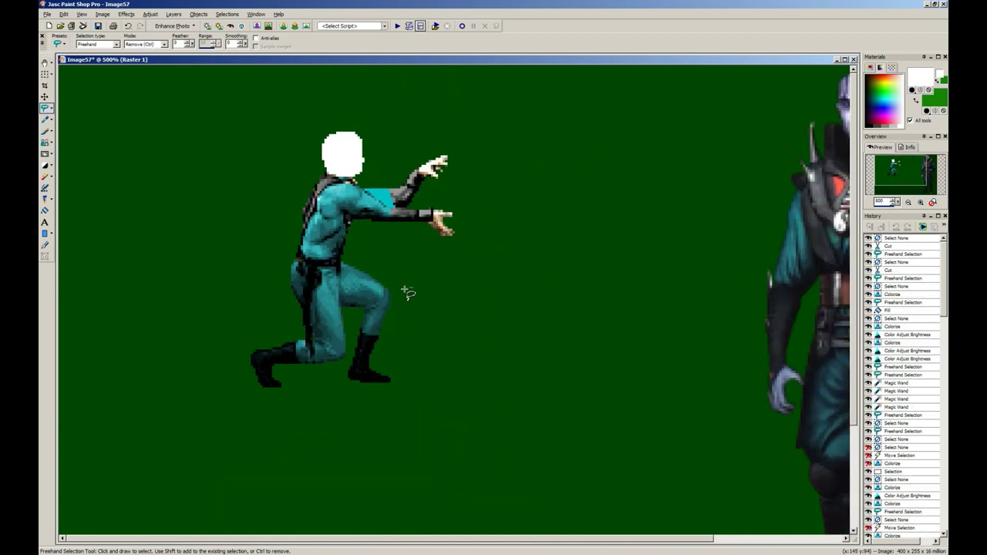
scroll(364, 246, down, 3)
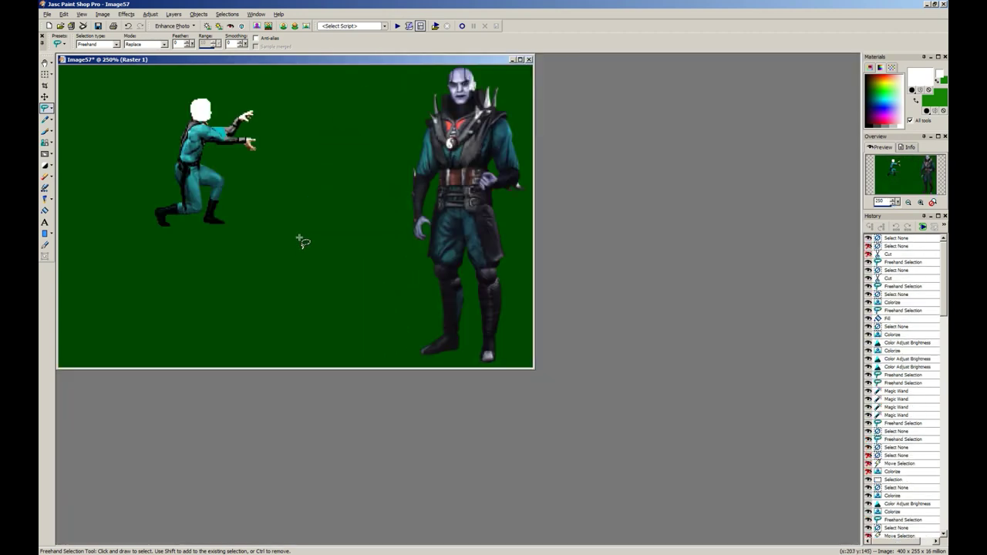
scroll(313, 254, up, 6)
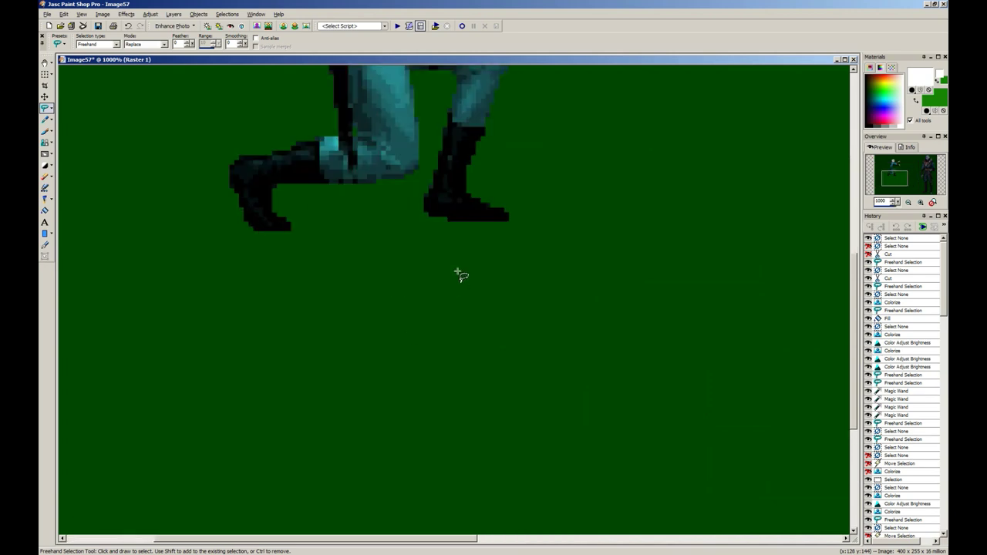
scroll(445, 232, down, 2)
scroll(301, 71, down, 2)
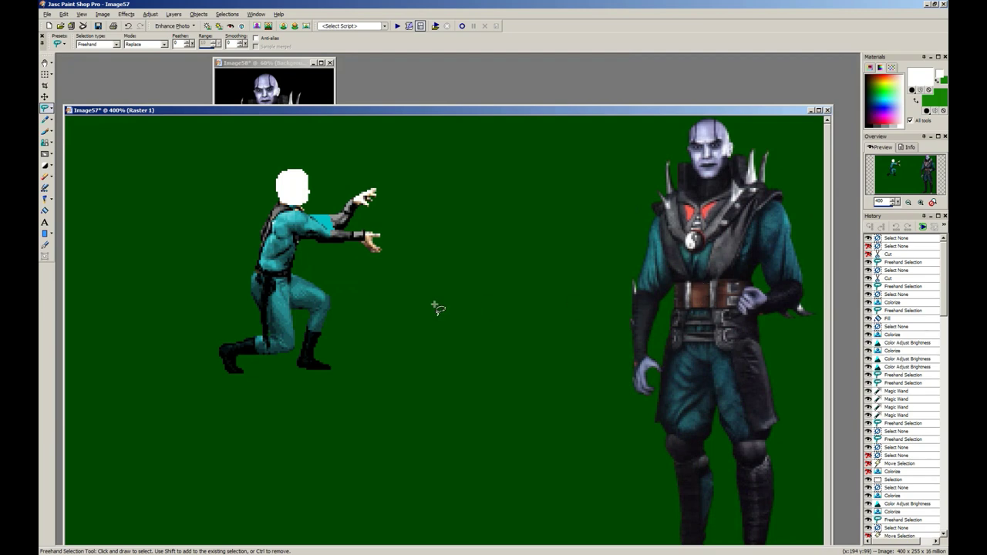
scroll(516, 298, up, 3)
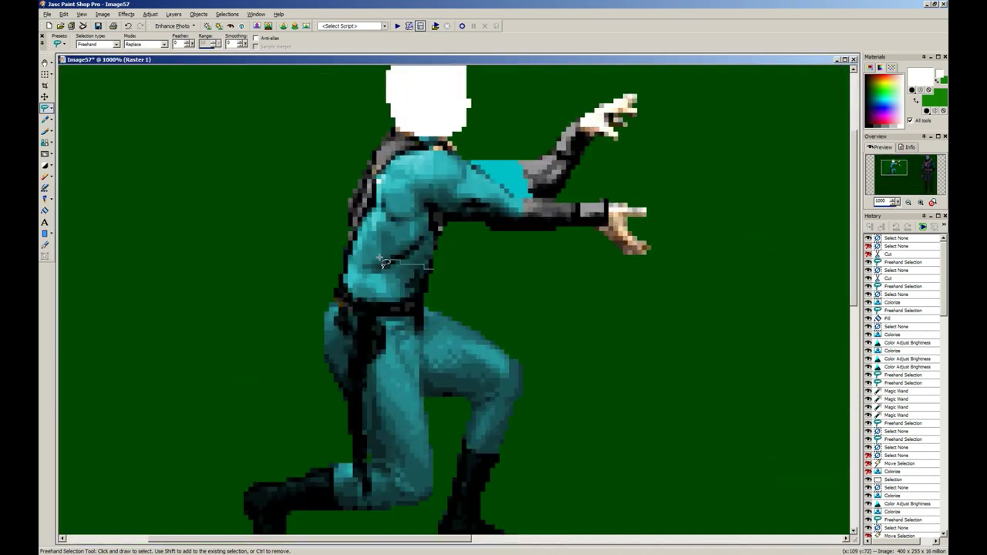
drag(347, 256, 345, 272)
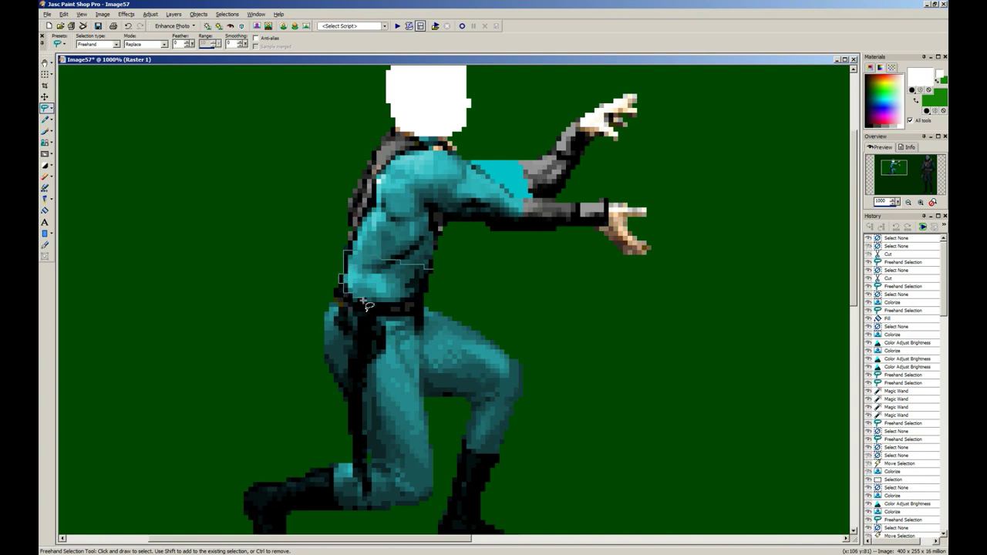
drag(368, 306, 425, 301)
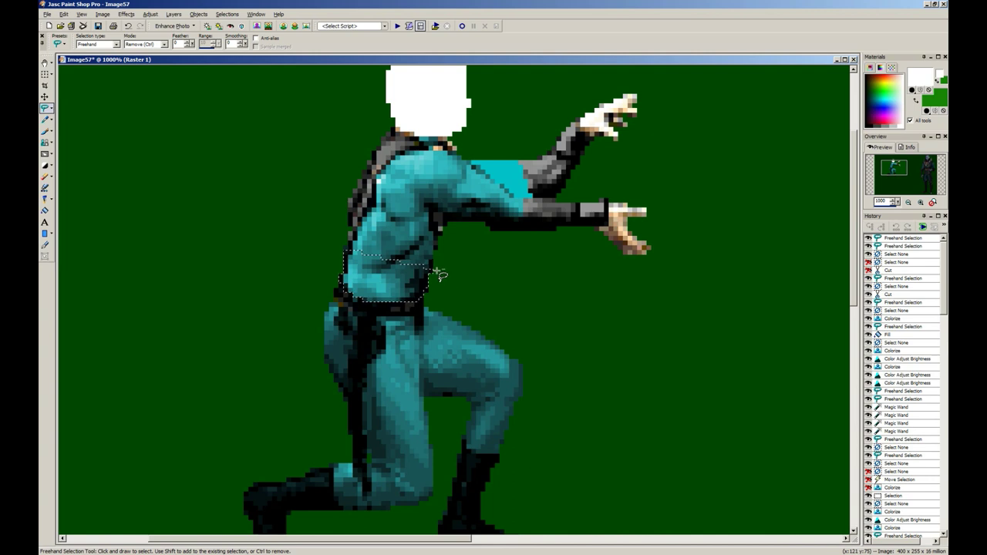
drag(356, 257, 507, 216)
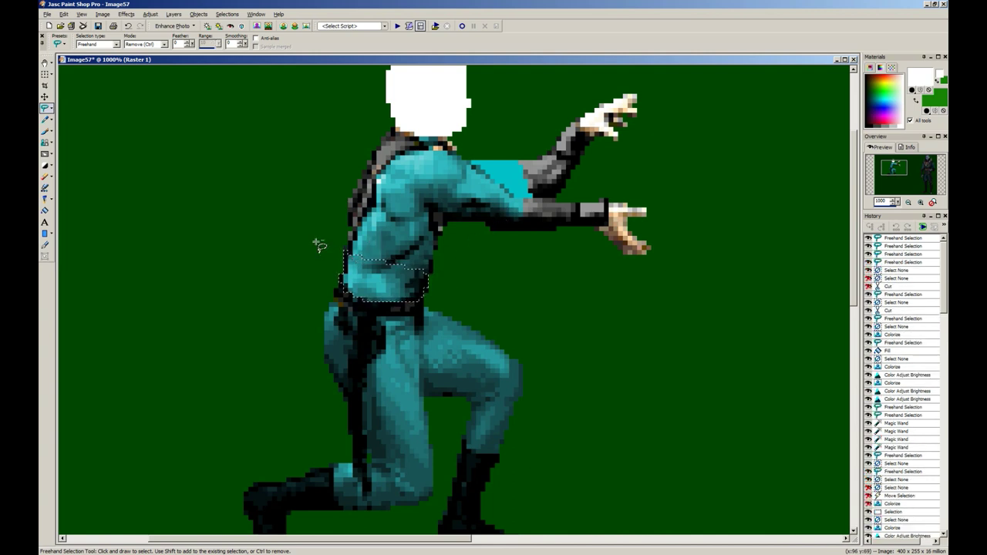
Step: Set the Paint Brush to size 4 and sample the brown of the wide belt on Quan Chi's render
click(46, 131)
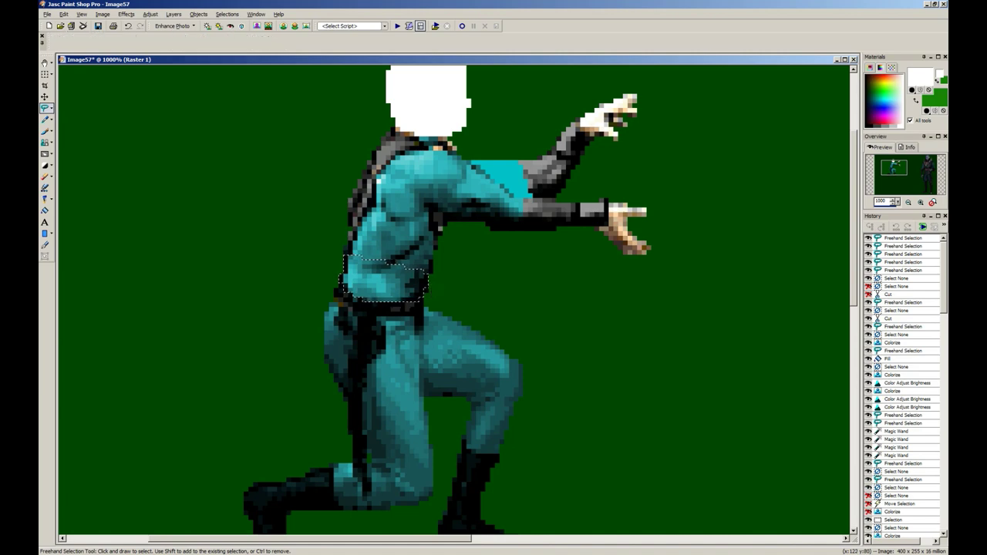
scroll(579, 277, down, 4)
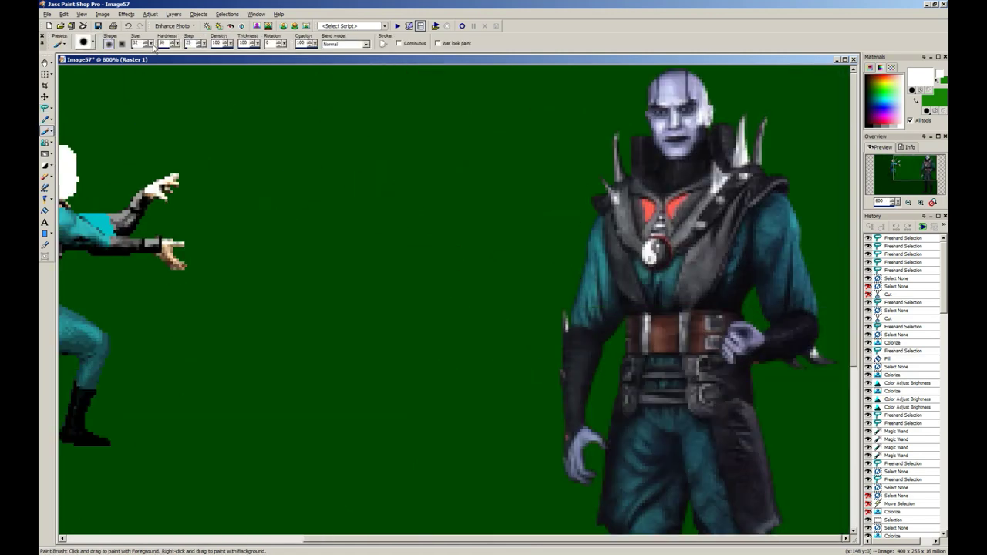
scroll(473, 296, down, 1)
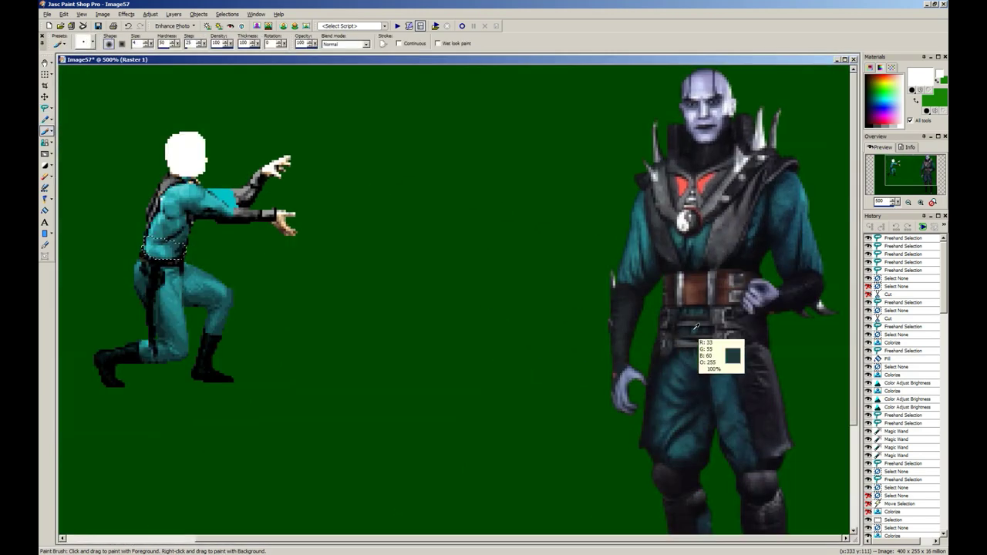
ctrl+click(697, 289)
scroll(232, 242, up, 1)
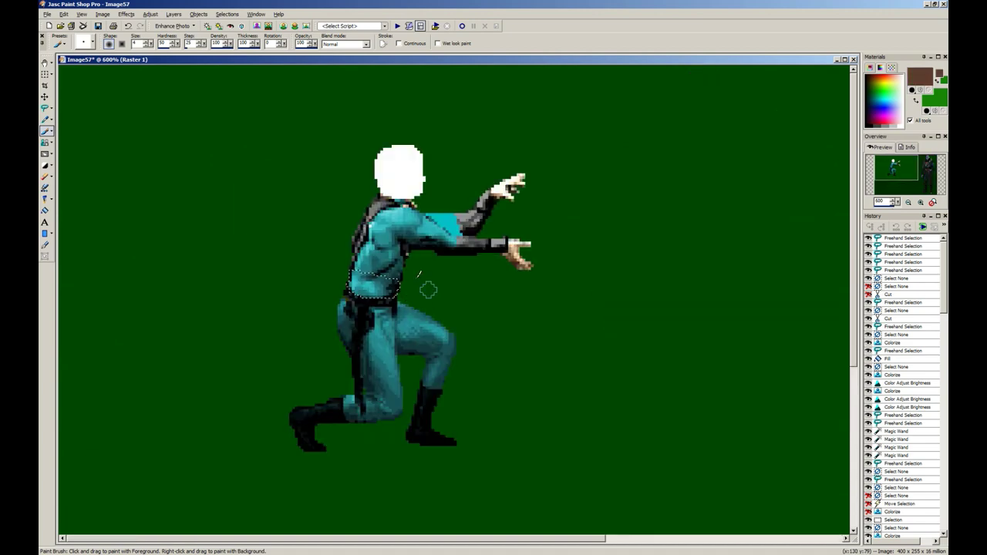
Step: Paint the selected waist band brown, extending the selection with small rectangles to fill out its back edge and lower front corner
mouse_move(482, 276)
mouse_down()
mouse_move(451, 291)
mouse_move(294, 258)
mouse_move(346, 292)
mouse_move(308, 264)
mouse_up()
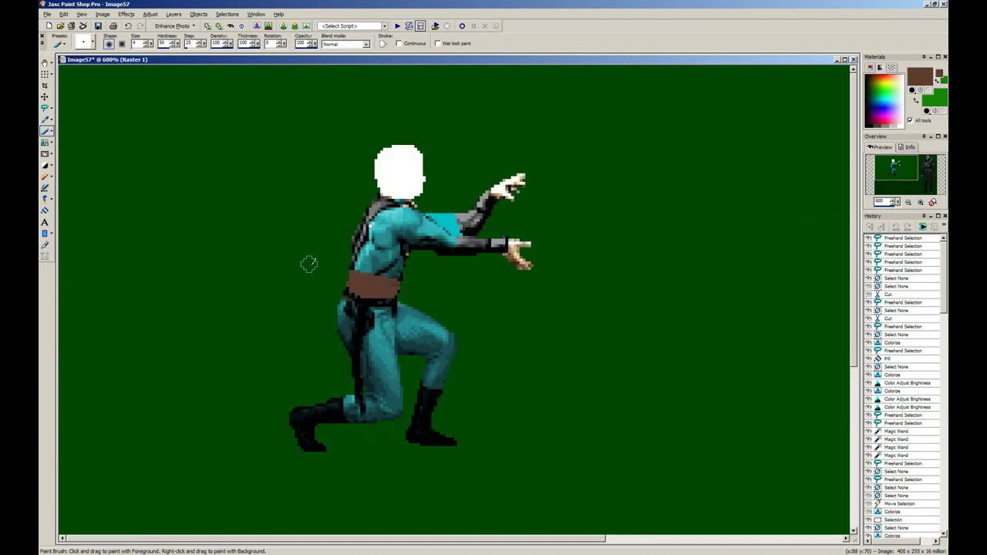
scroll(327, 276, up, 5)
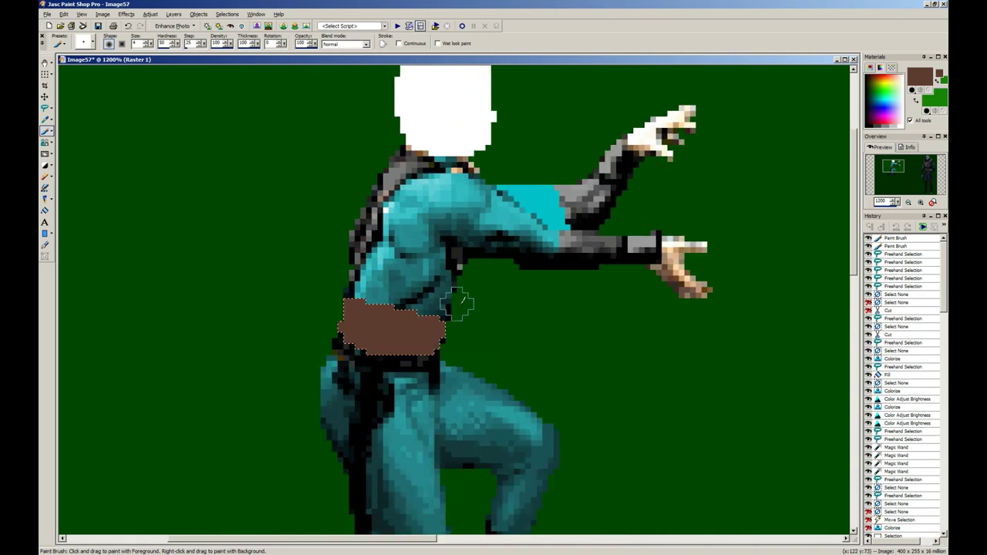
key(s)
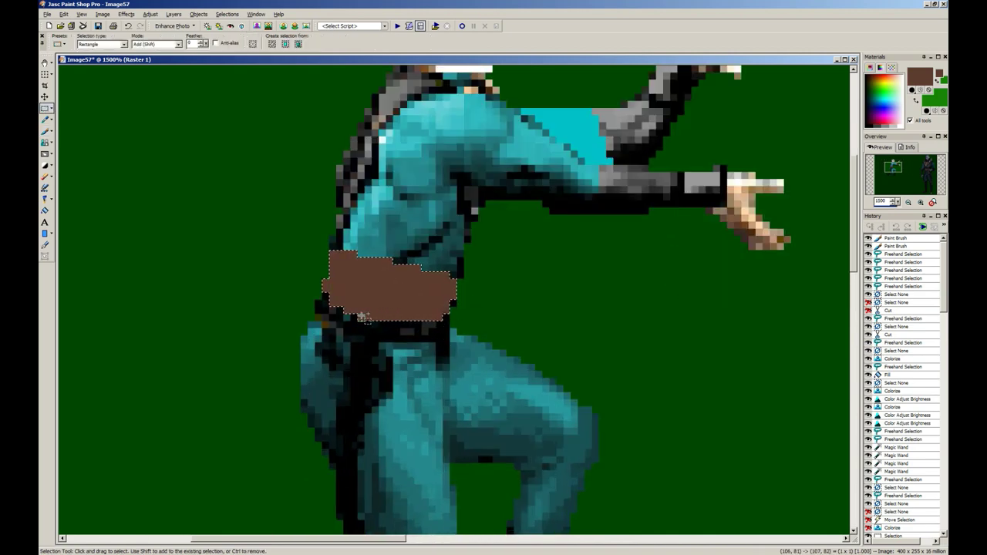
mouse_move(364, 315)
mouse_down()
mouse_move(320, 306)
mouse_move(324, 295)
mouse_move(319, 315)
mouse_move(315, 298)
mouse_move(335, 305)
mouse_move(264, 291)
mouse_up()
key(b)
key(s)
key(b)
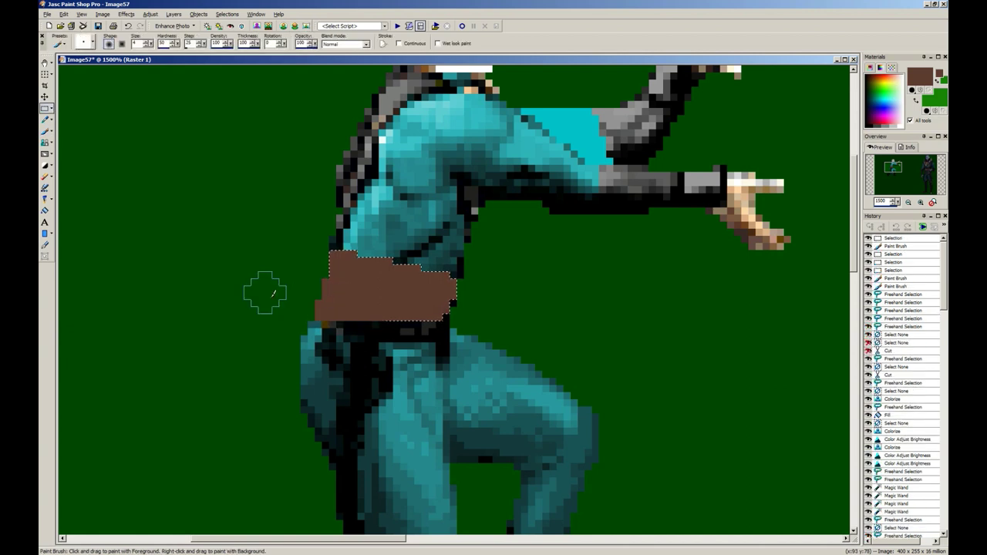
key(s)
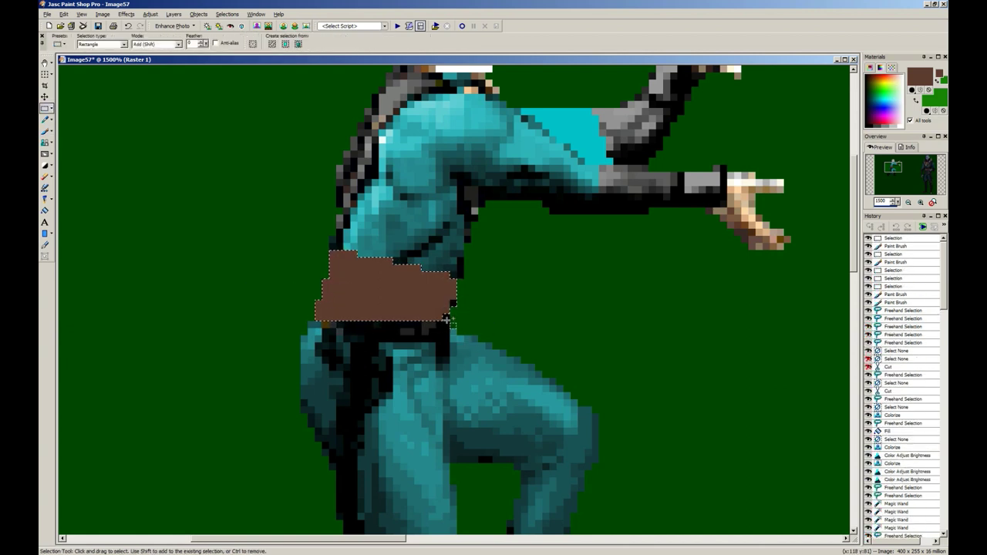
key(b)
click(468, 306)
scroll(411, 296, down, 3)
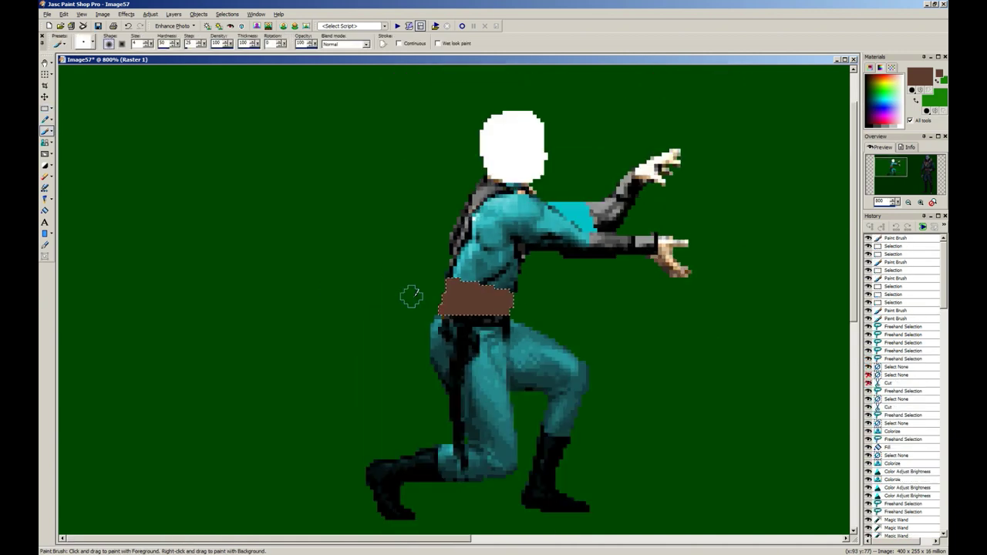
scroll(479, 302, up, 2)
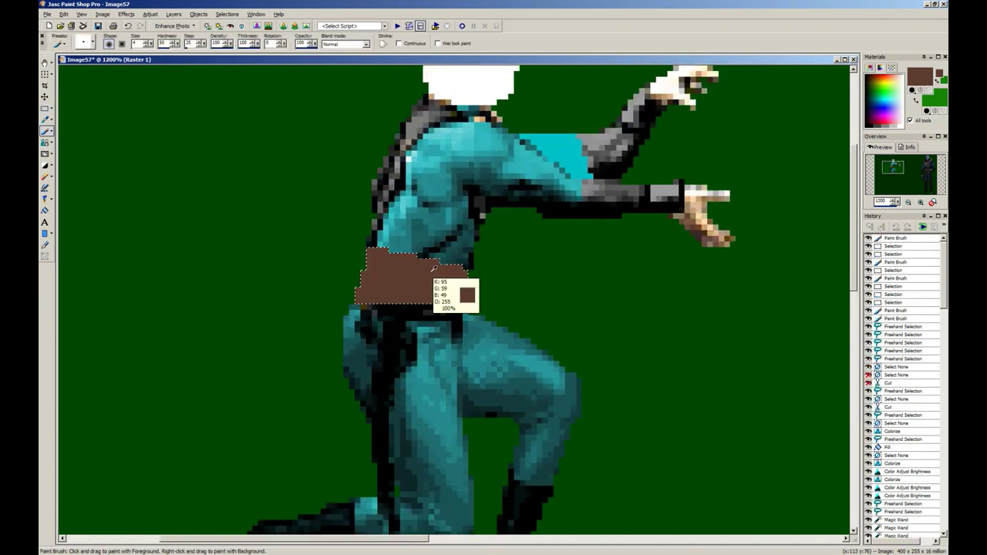
Step: Undo the brown waist painting and subtract rectangles along the top of the waist selection to straighten its edge
key(ctrl+z)
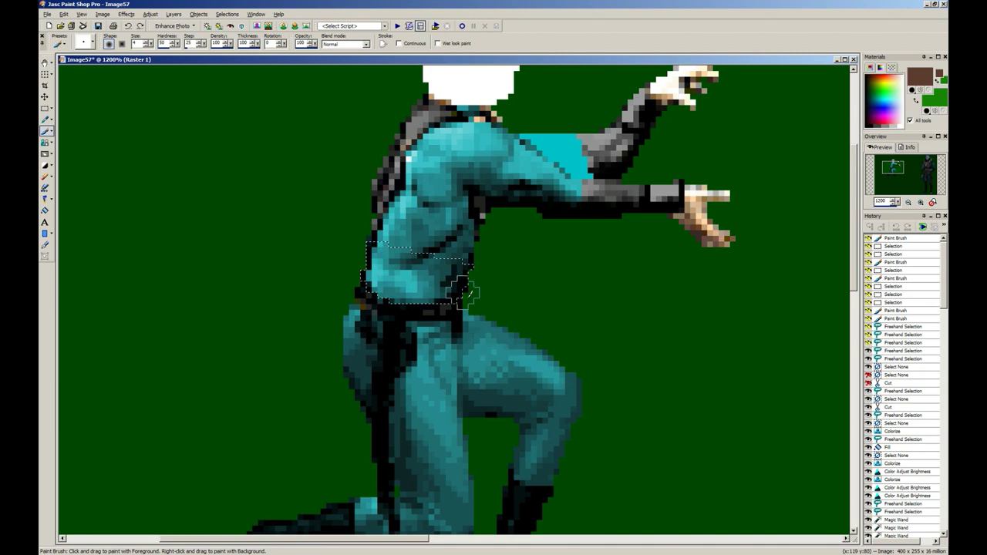
key(s)
drag(333, 209, 424, 251)
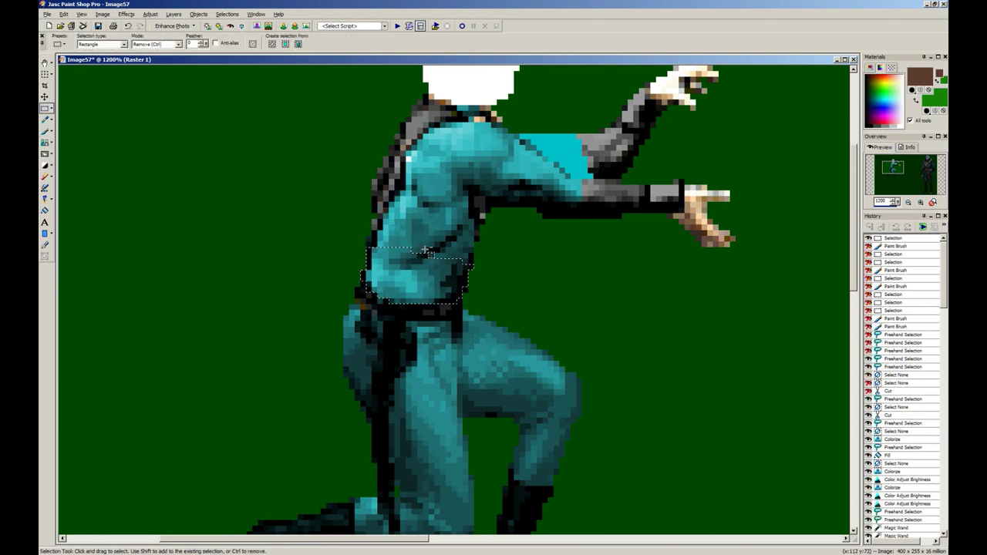
click(306, 212)
scroll(412, 263, down, 2)
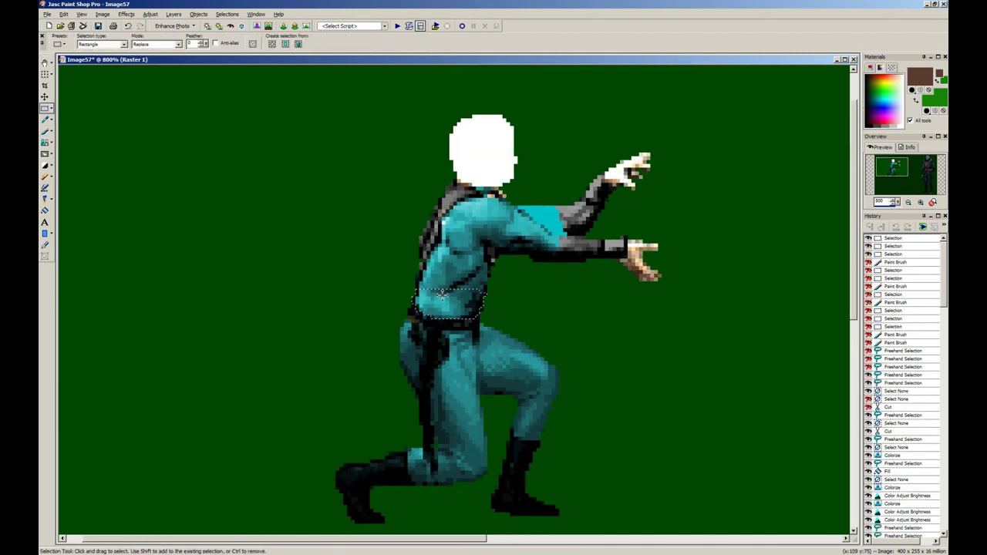
Step: Add small rectangles to the waist selection along the back and at the front corners to even out its outline
key(b)
scroll(484, 307, up, 3)
key(s)
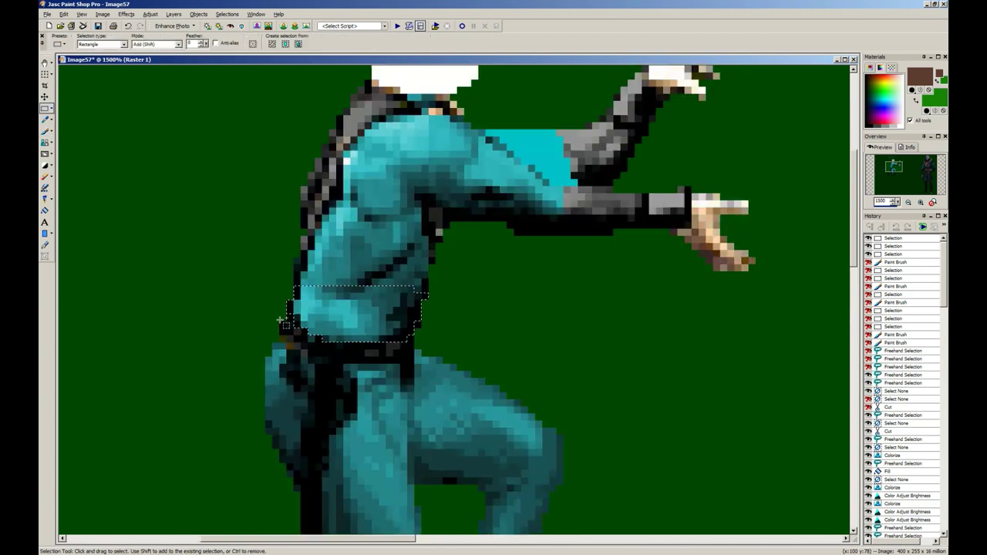
drag(280, 320, 312, 322)
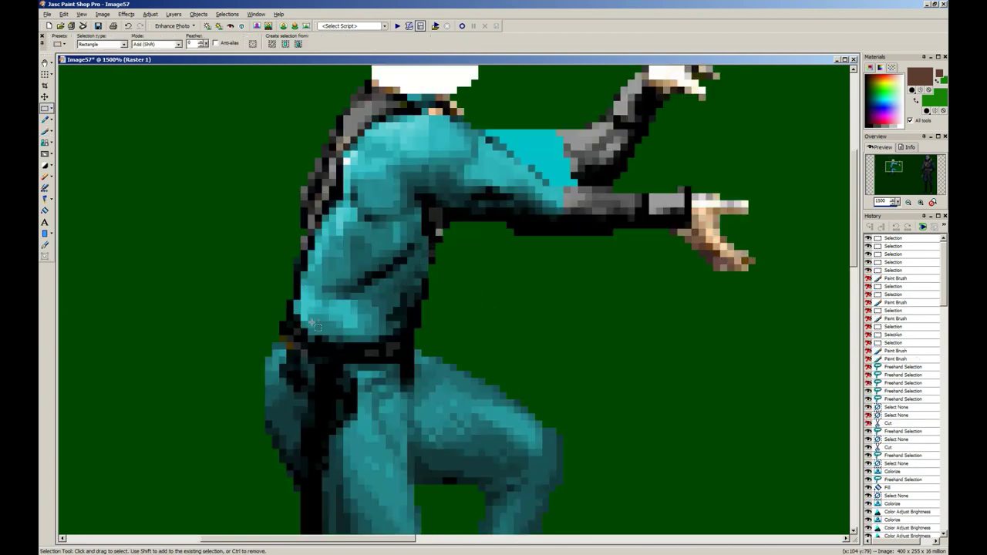
click(420, 336)
drag(412, 341, 408, 336)
drag(427, 292, 395, 282)
scroll(445, 295, down, 4)
scroll(444, 284, down, 1)
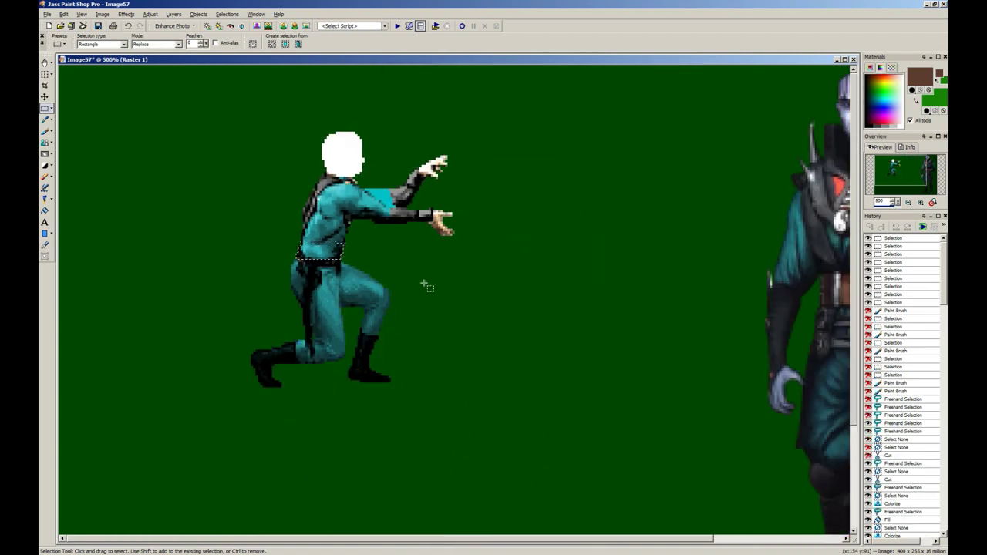
scroll(428, 287, down, 1)
Step: Set the brush size to 444, paint the whole waist selection brown, and clear the selection
key(b)
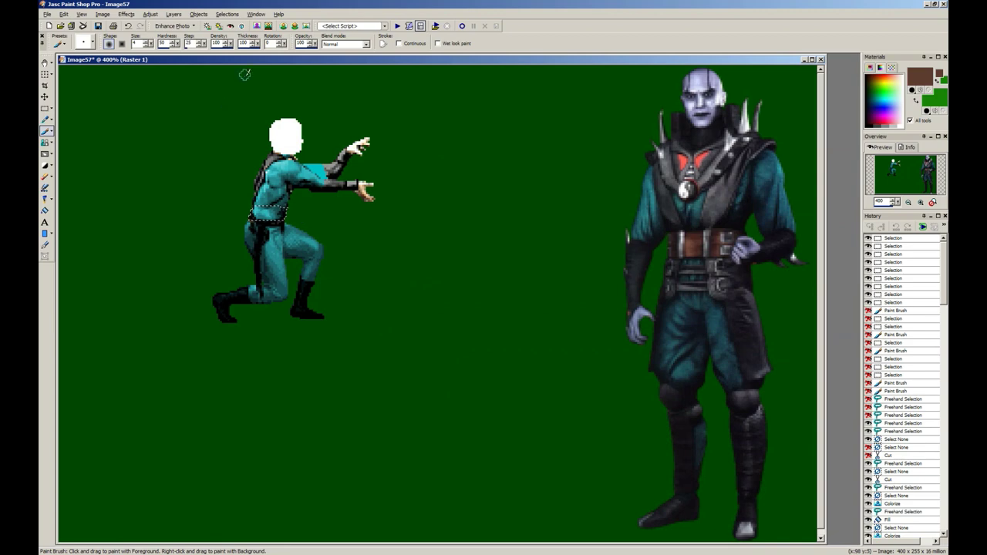
click(139, 43)
text(44)
click(276, 219)
scroll(210, 208, down, 3)
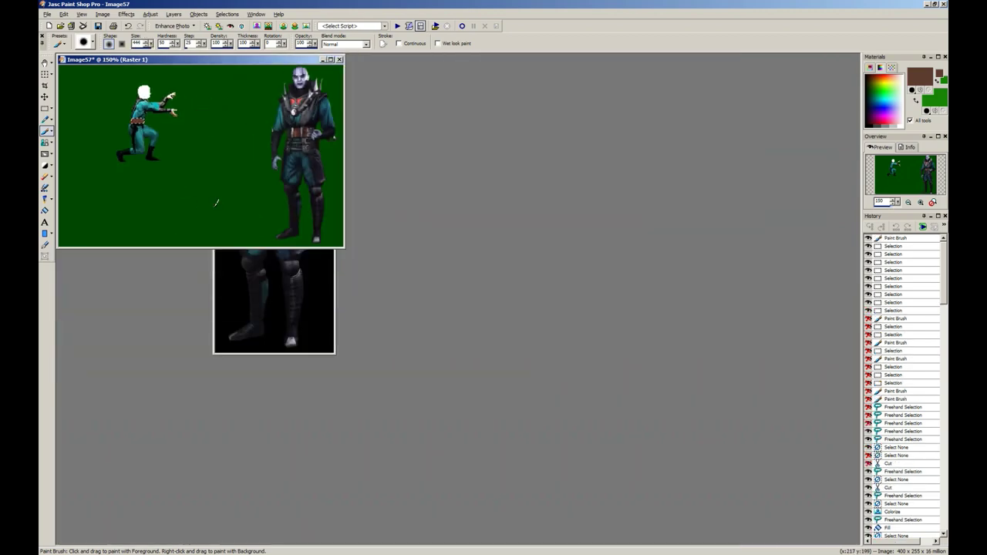
key(s)
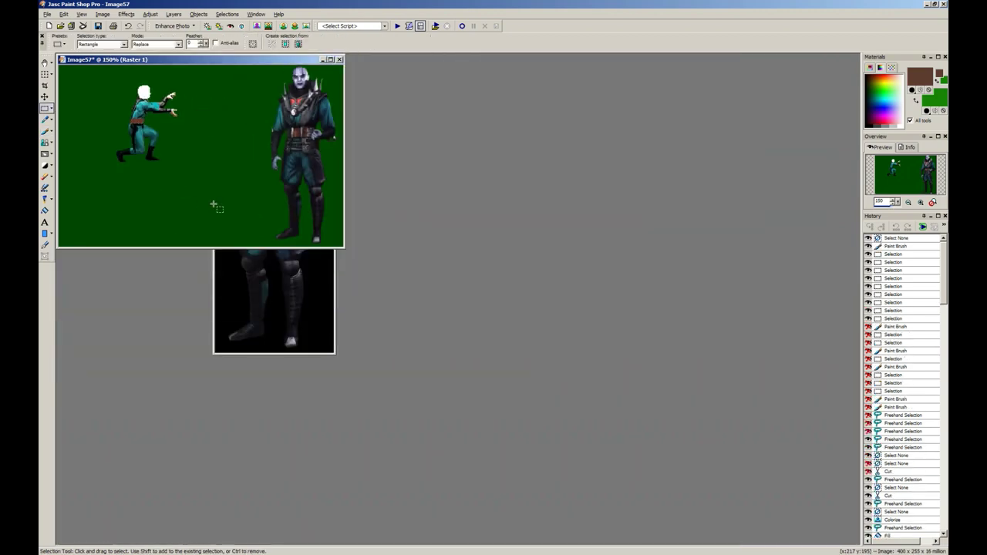
Step: Undo the brown fill, add the upper front corner to the waist selection, repaint it brown, and clear the selection
scroll(213, 207, up, 4)
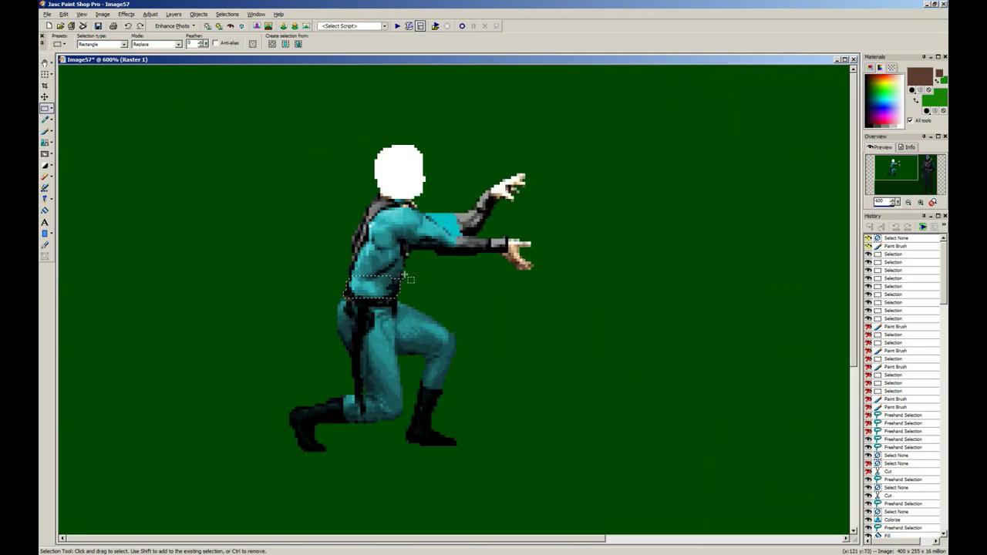
shift+drag(404, 275, 391, 281)
key(b)
click(309, 278)
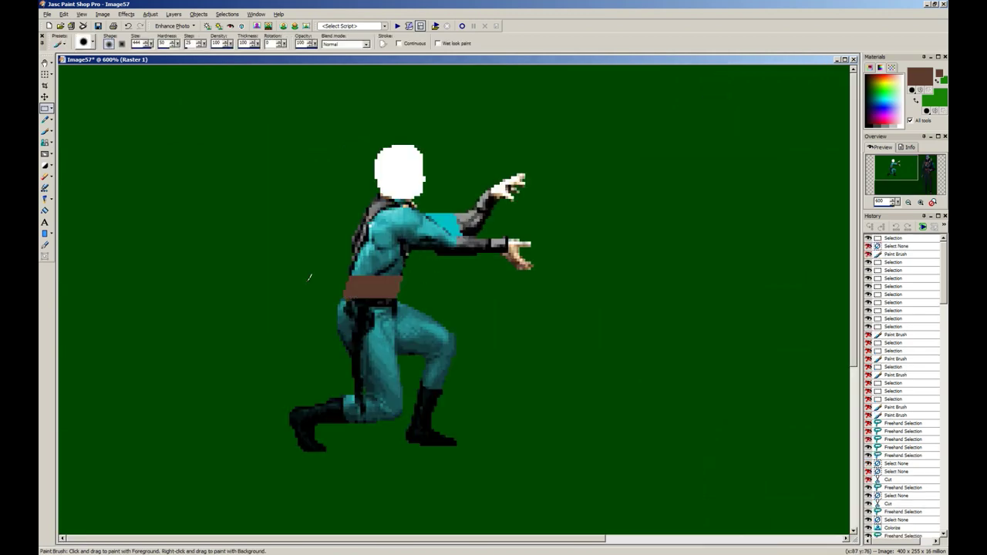
scroll(309, 277, down, 5)
key(s)
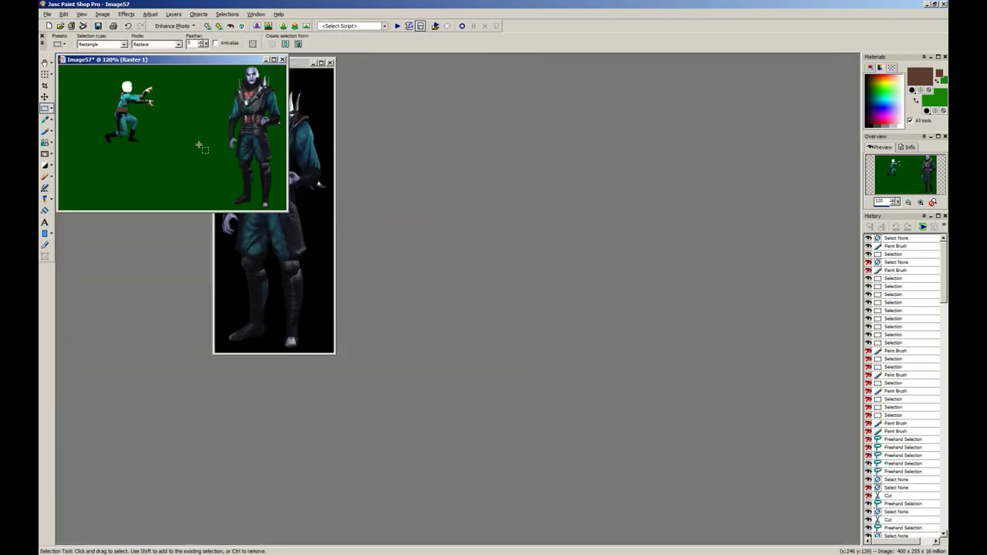
scroll(164, 80, down, 1)
drag(135, 61, 222, 174)
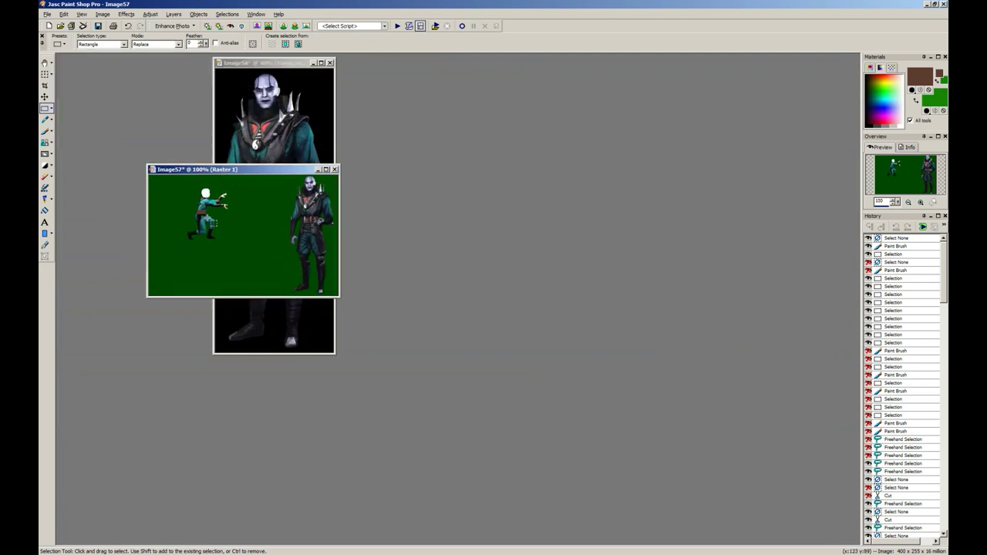
Step: Undo the repaint, subtract a strip from the top of the waist selection to make the belt narrower, and paint it brown again
scroll(249, 238, up, 5)
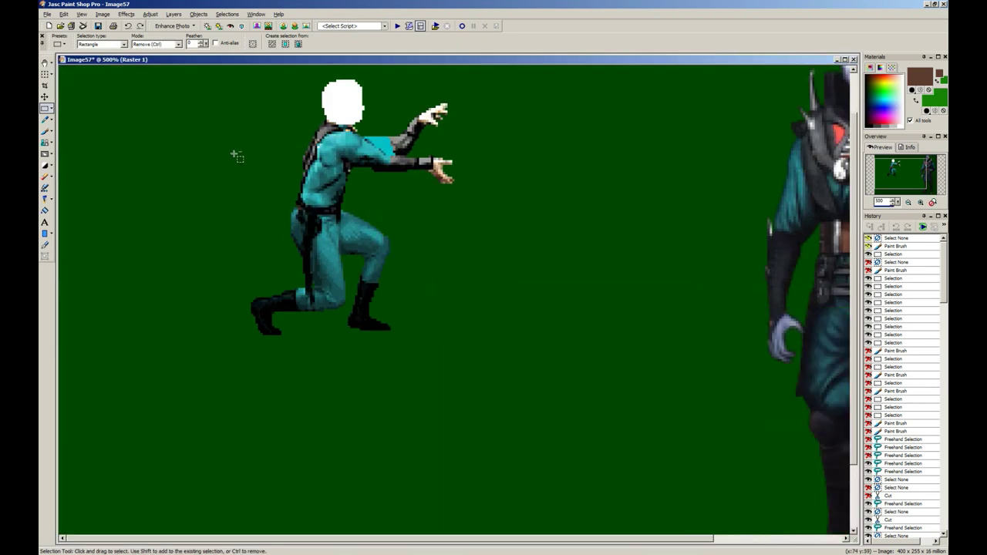
drag(239, 160, 371, 190)
key(b)
click(235, 185)
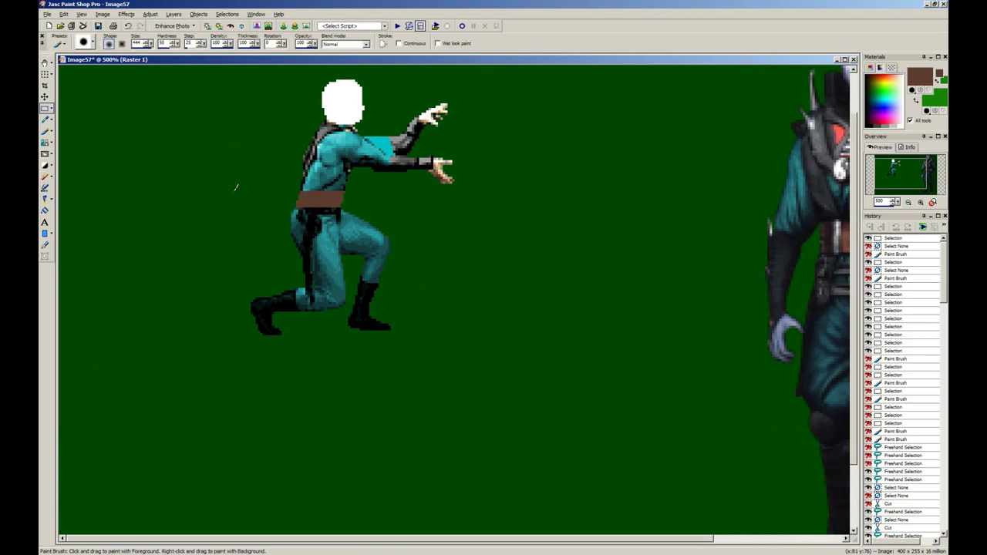
Step: Clear the belt selection and compare the sprite's waist and legs with the Quan Chi render
scroll(260, 189, down, 5)
key(s)
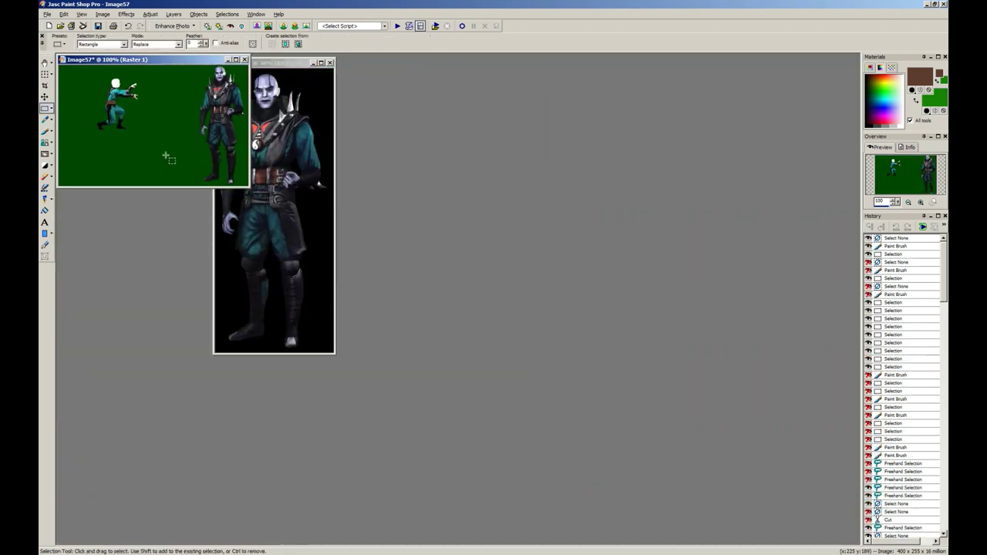
scroll(166, 157, up, 4)
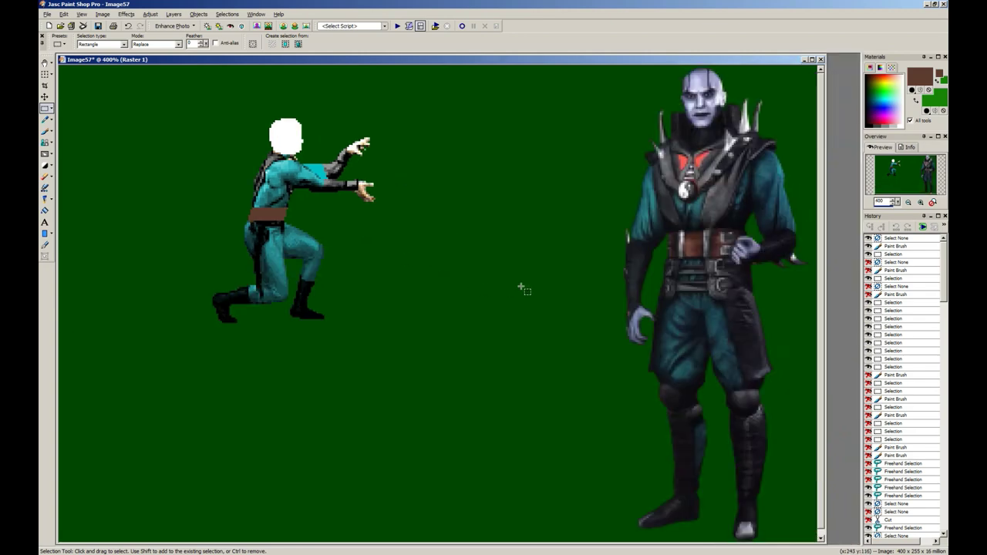
scroll(432, 273, up, 2)
scroll(402, 273, down, 2)
scroll(374, 306, up, 2)
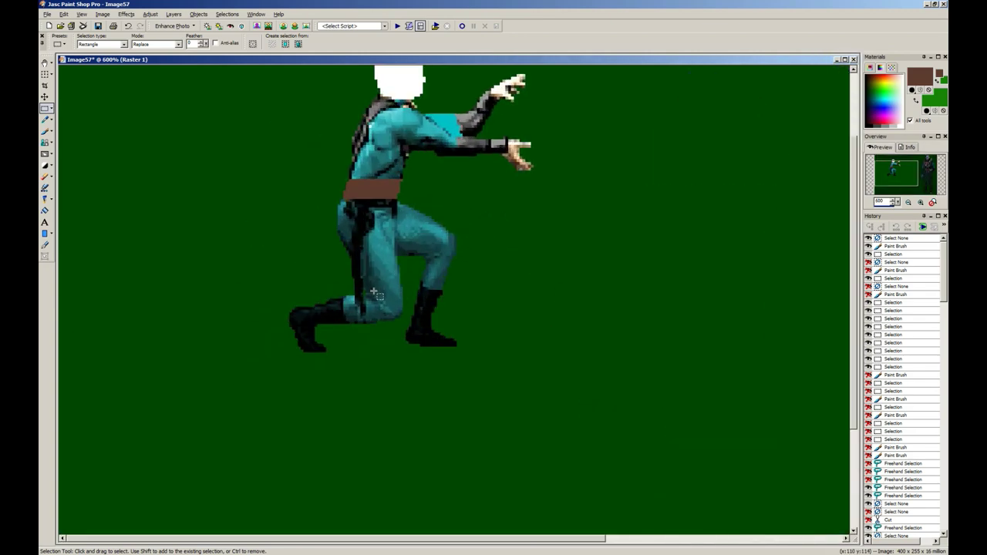
Step: Cut away the loose black strip hanging behind the kneeling thigh using several small freehand selections
scroll(374, 292, up, 1)
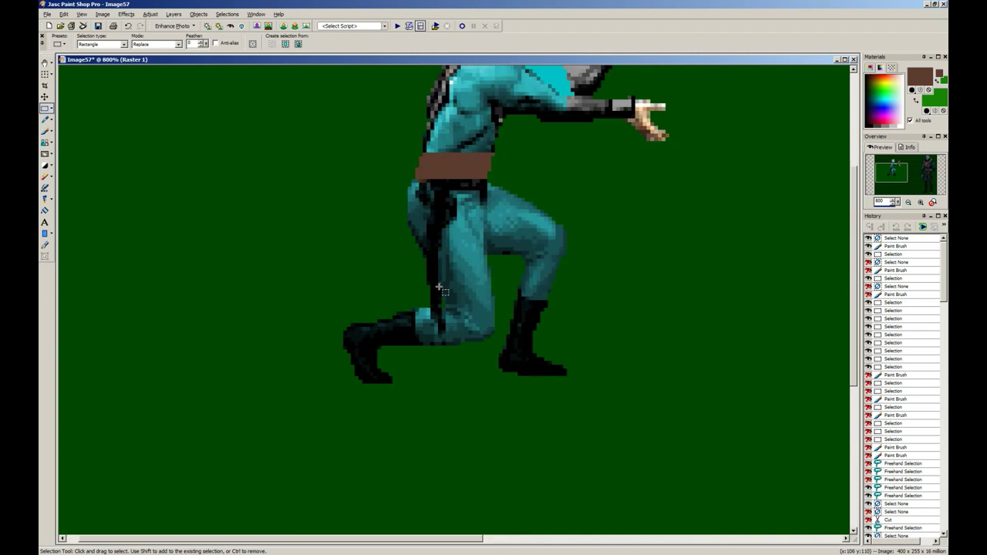
click(52, 109)
click(81, 120)
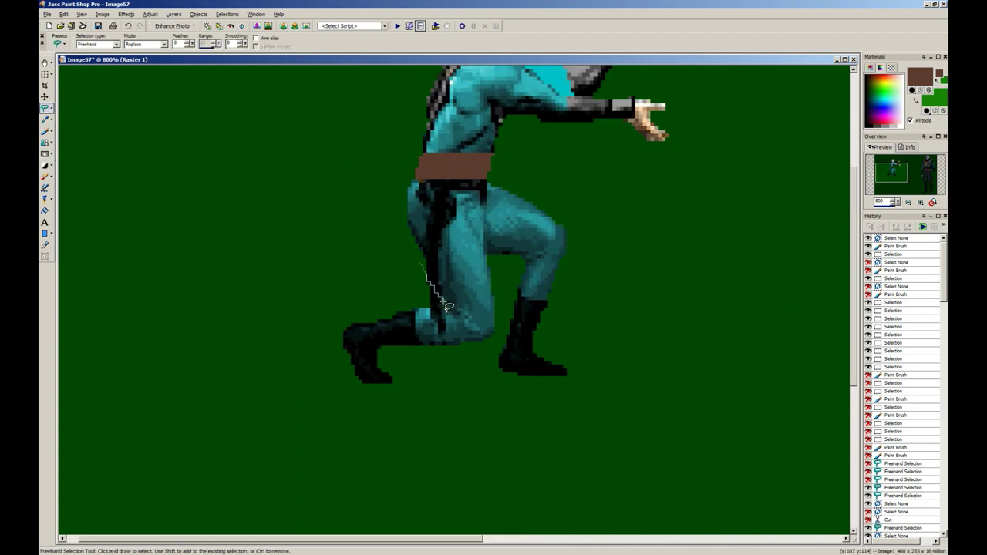
mouse_move(449, 307)
mouse_down()
mouse_move(346, 283)
mouse_move(478, 318)
mouse_up()
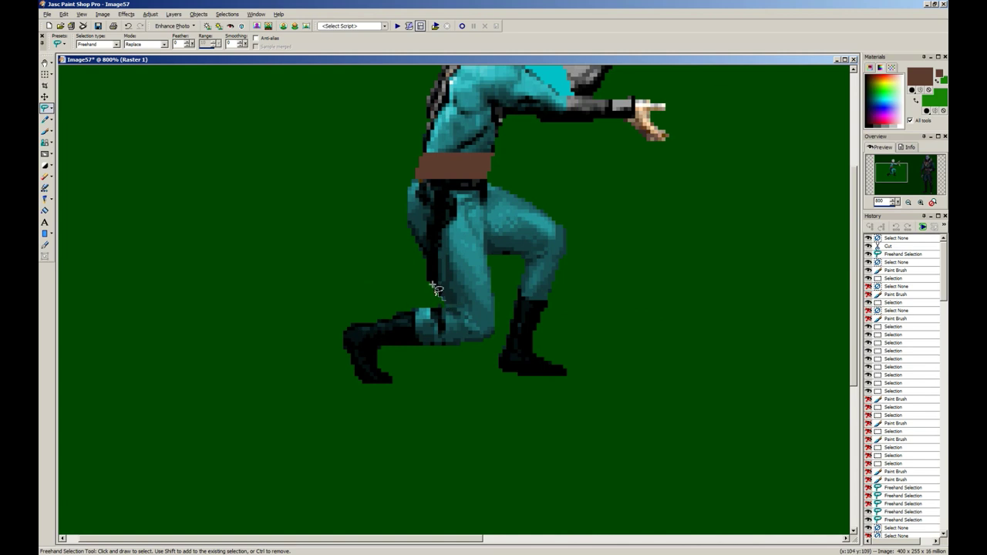
mouse_move(433, 285)
mouse_down()
mouse_move(422, 262)
mouse_move(399, 289)
mouse_move(446, 307)
mouse_move(419, 259)
mouse_move(490, 310)
mouse_move(450, 313)
mouse_move(374, 277)
mouse_up()
key(ctrl+x)
key(ctrl+d)
key(ctrl+x)
key(ctrl+d)
key(ctrl+x)
key(ctrl+d)
Step: Draw a freehand selection around the hips and kneeling thigh below the belt, extending it along the thigh's front edge
scroll(463, 296, down, 4)
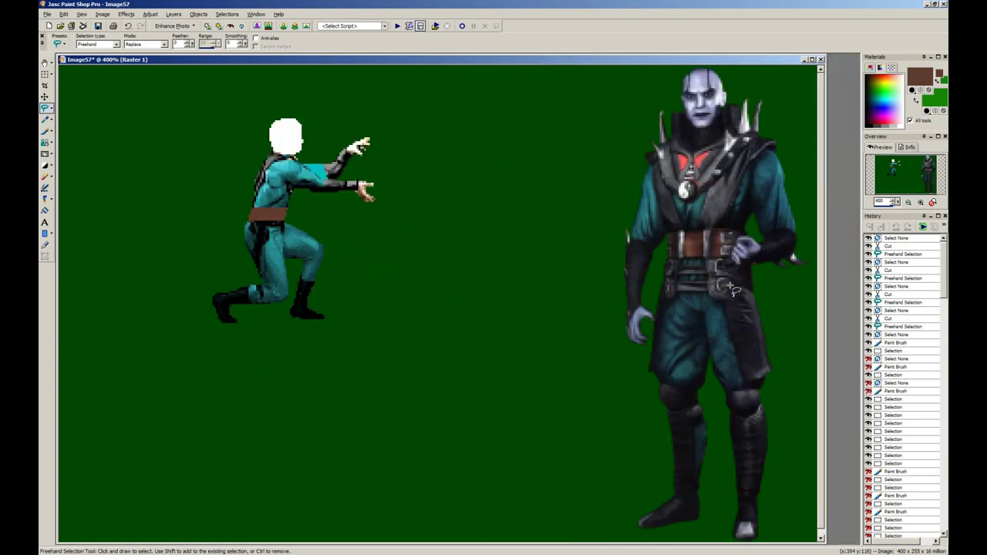
scroll(405, 297, up, 1)
scroll(446, 299, down, 1)
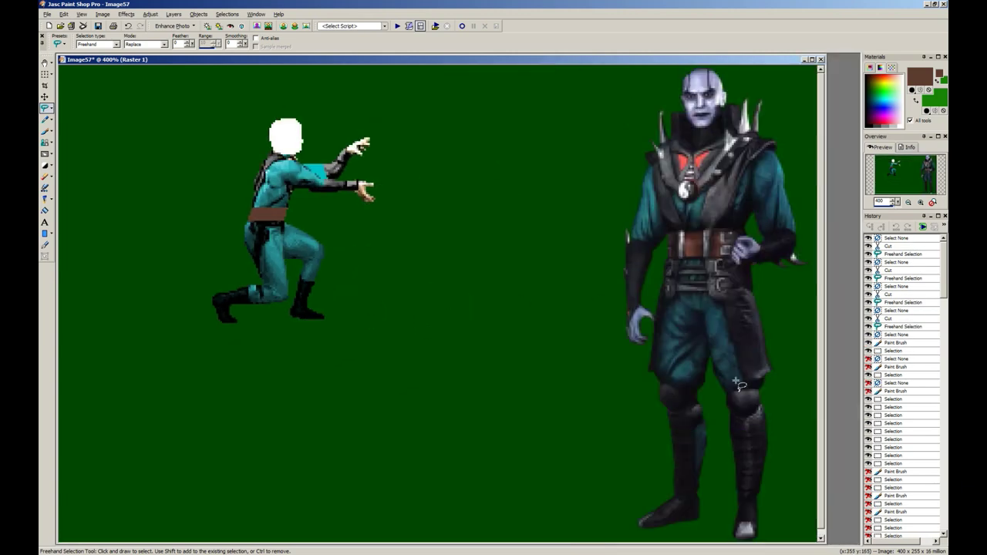
scroll(352, 273, up, 3)
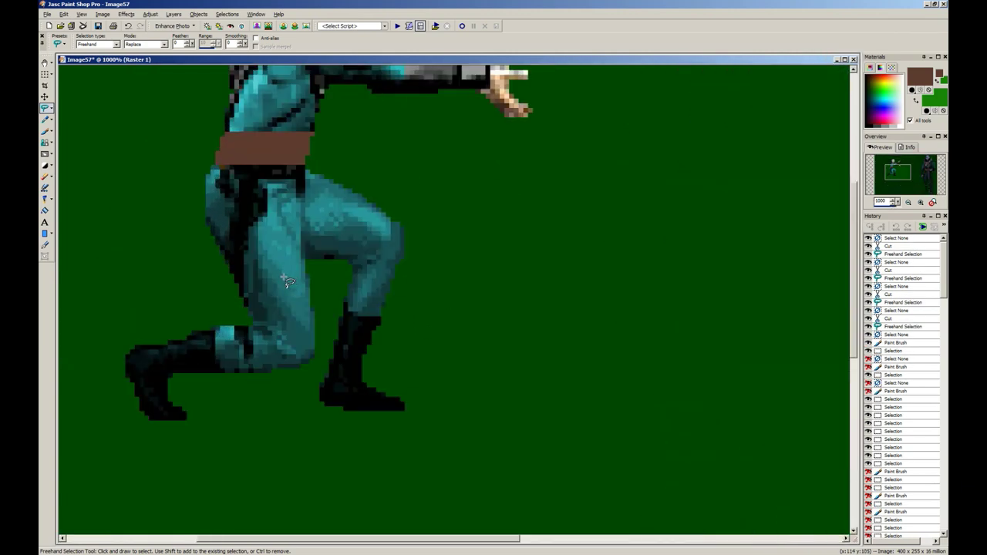
mouse_move(296, 314)
mouse_down()
mouse_move(190, 245)
mouse_move(202, 168)
mouse_move(293, 169)
mouse_move(301, 253)
mouse_up()
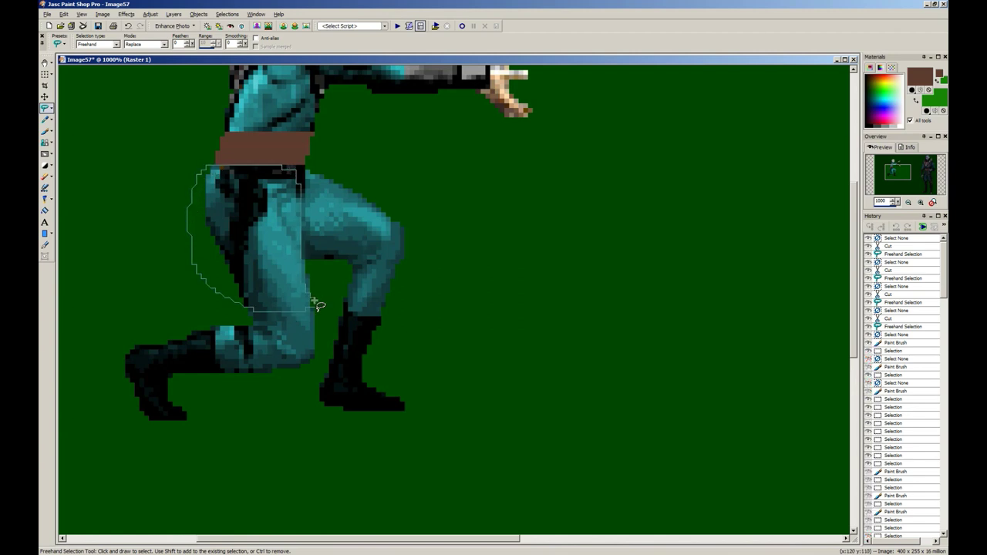
drag(316, 303, 309, 309)
scroll(308, 310, down, 2)
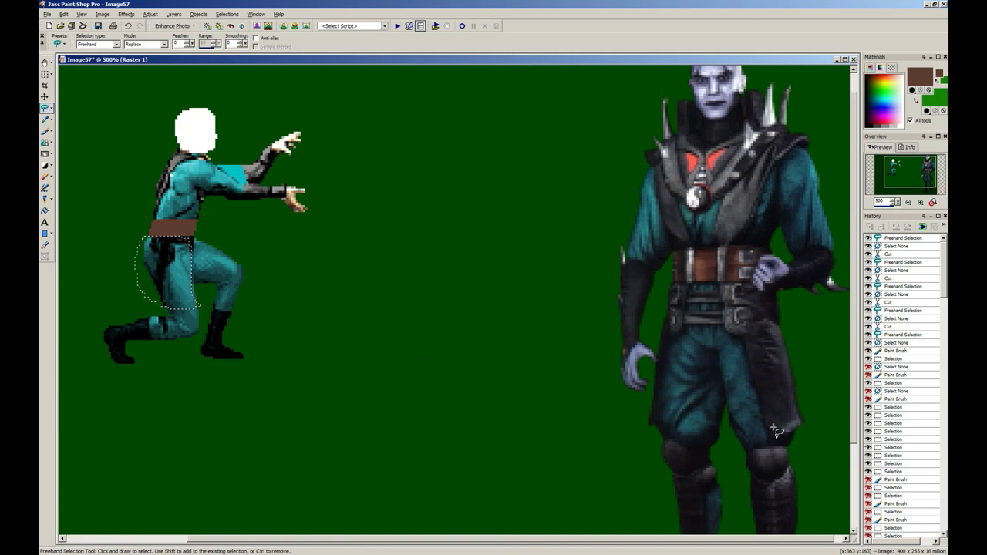
scroll(489, 353, down, 3)
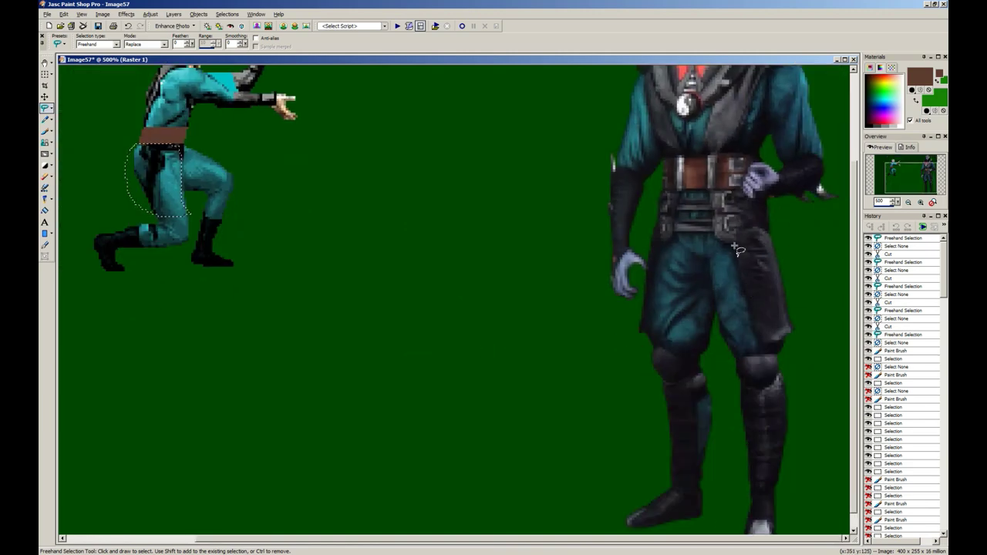
scroll(327, 275, up, 3)
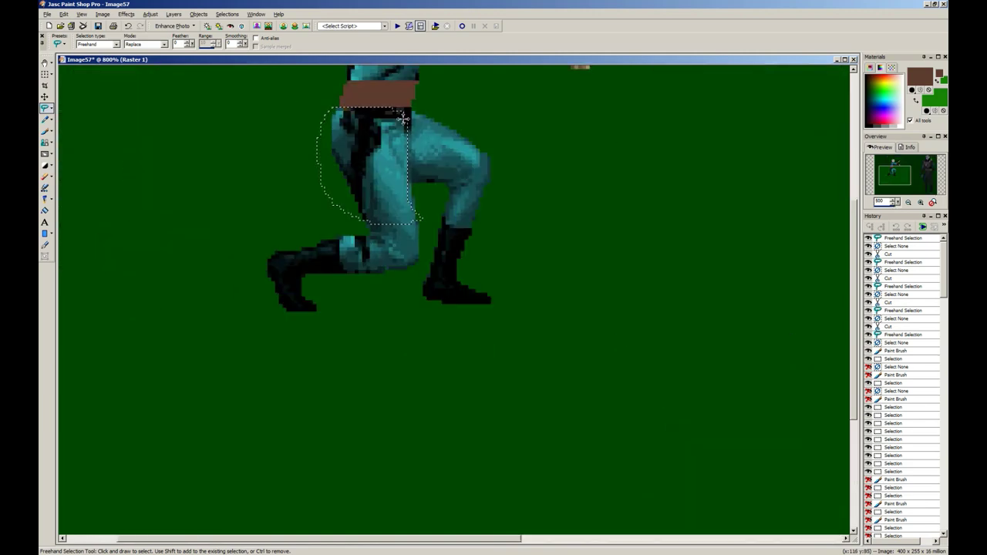
key(shift)
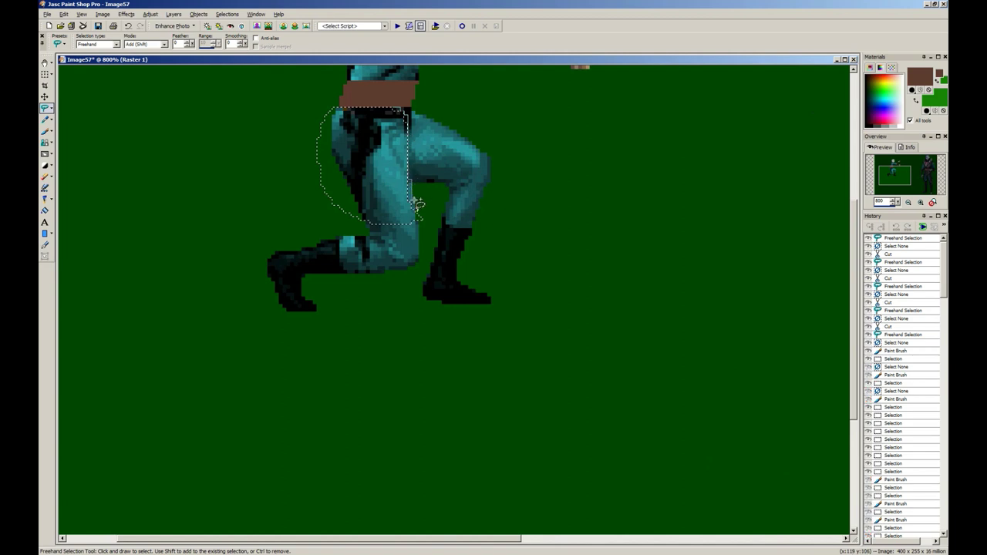
drag(417, 203, 415, 212)
Step: Colorize the selected thigh with hue 0 and saturation 0, and subtract the green background from the selection with the Magic Wand
key(shift+l)
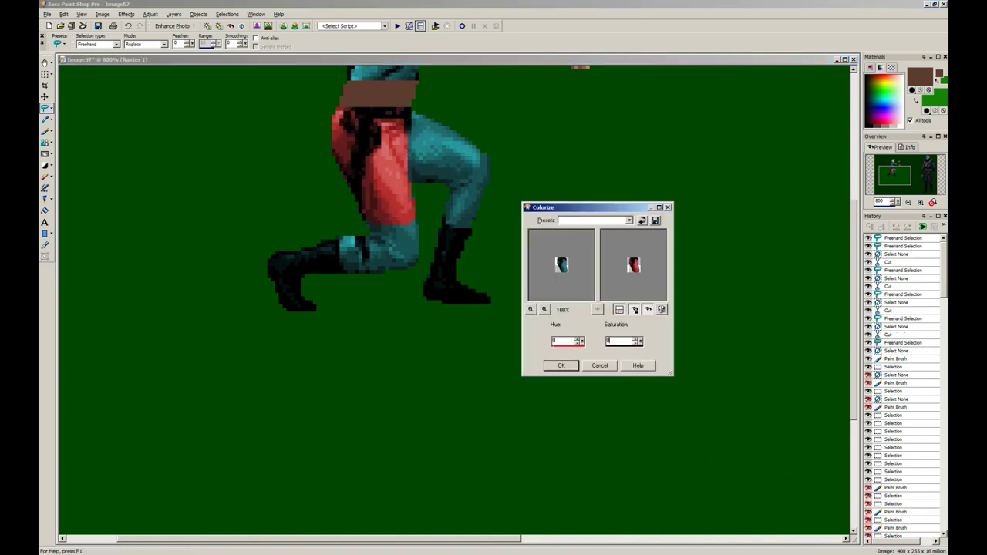
key(Return)
click(52, 108)
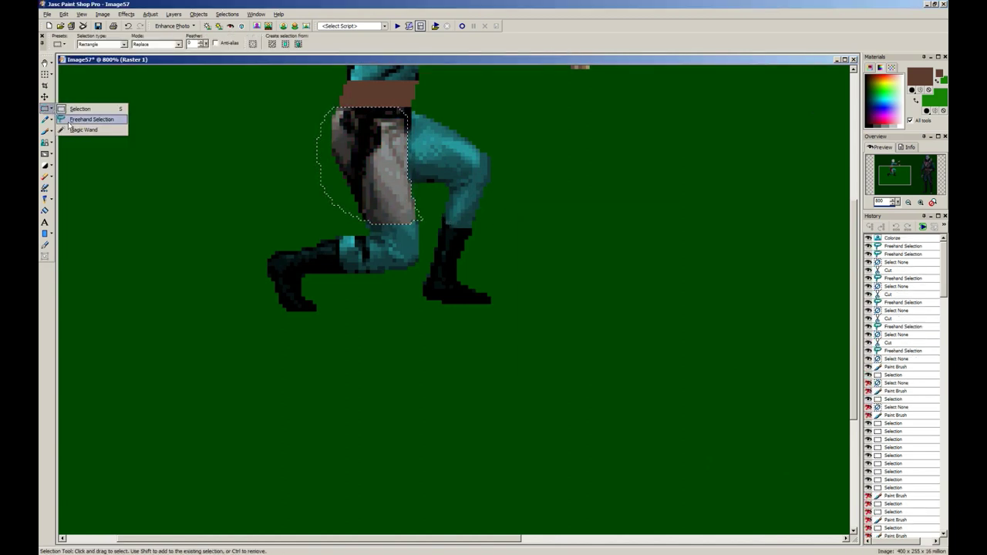
click(84, 130)
ctrl+click(230, 178)
Step: Paint the selected thigh black with a size 22 brush at 40 opacity, and clear the selection
key(b)
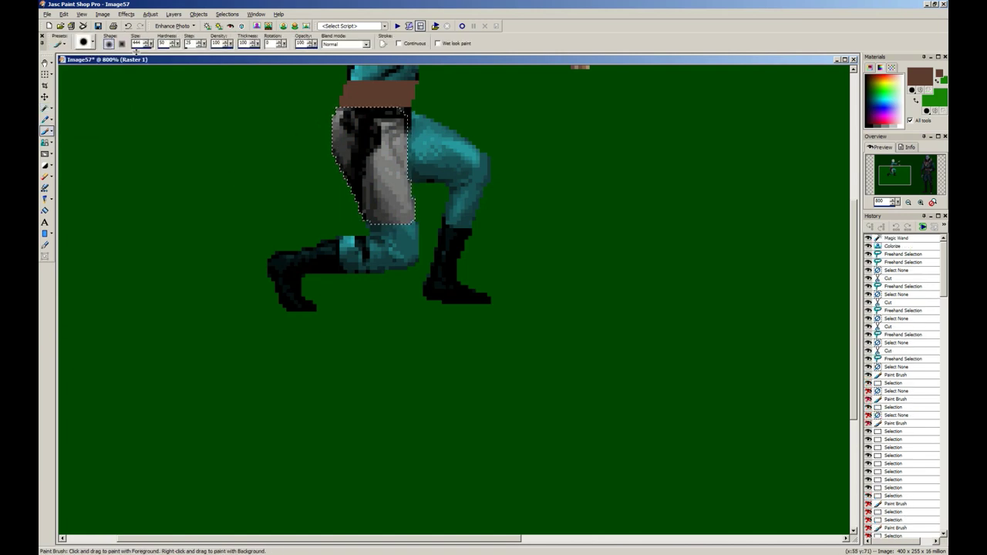
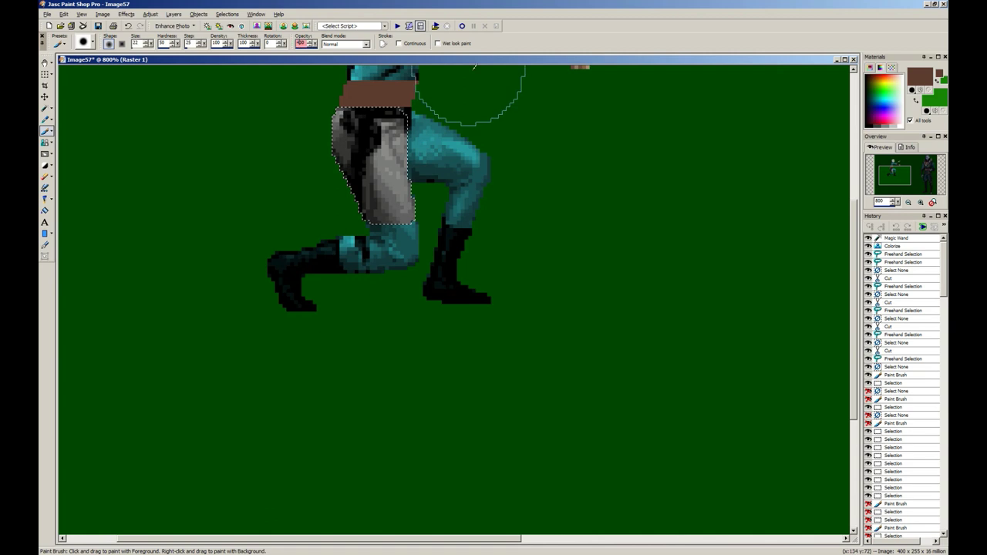
right_click(930, 72)
click(929, 83)
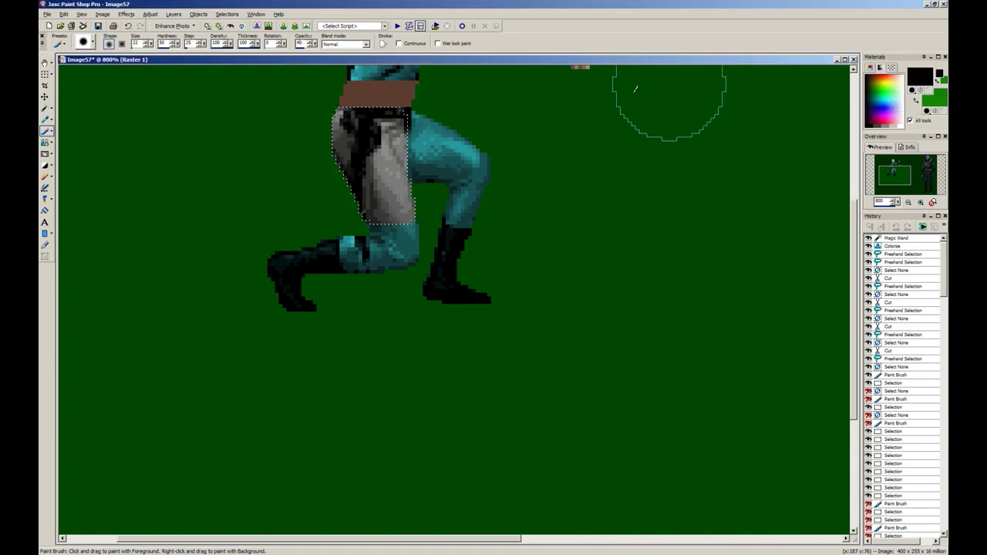
drag(406, 182, 380, 148)
mouse_move(384, 203)
mouse_down()
mouse_move(405, 131)
mouse_move(411, 230)
mouse_move(323, 115)
mouse_up()
drag(429, 225, 408, 145)
scroll(419, 302, down, 3)
key(s)
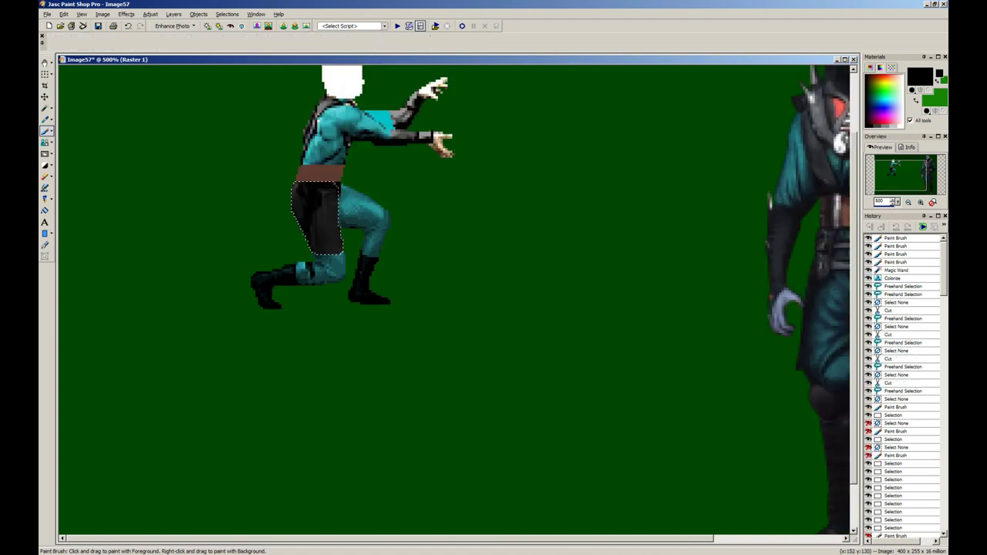
right_click(421, 308)
Step: Compare the coat's length with the render, and undo back to the teal thigh with its freehand selection
scroll(368, 266, up, 3)
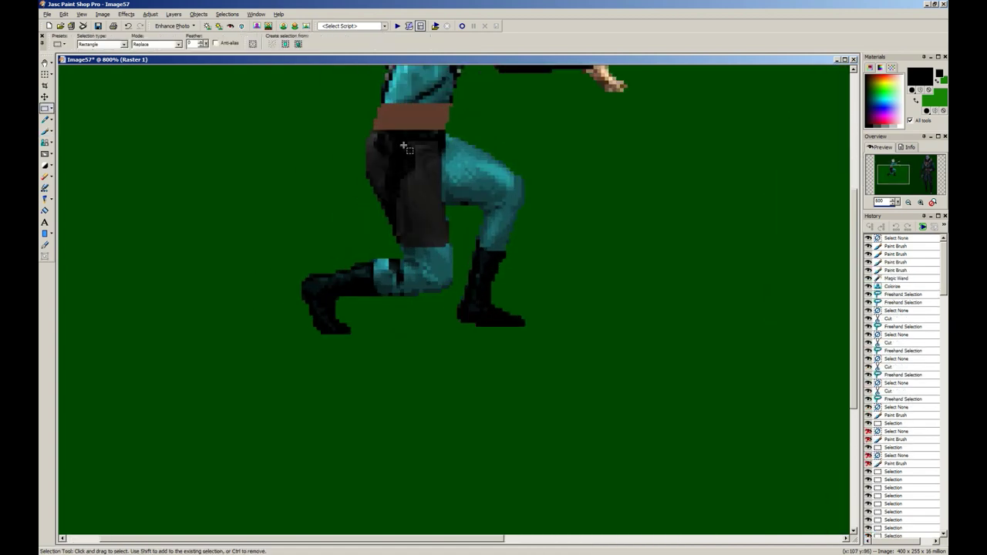
scroll(402, 145, down, 5)
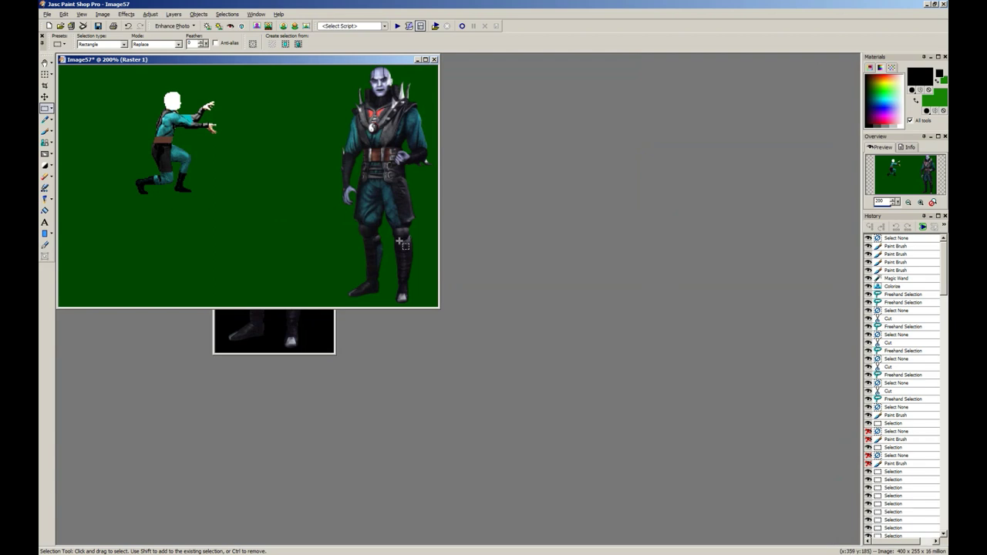
scroll(403, 244, up, 2)
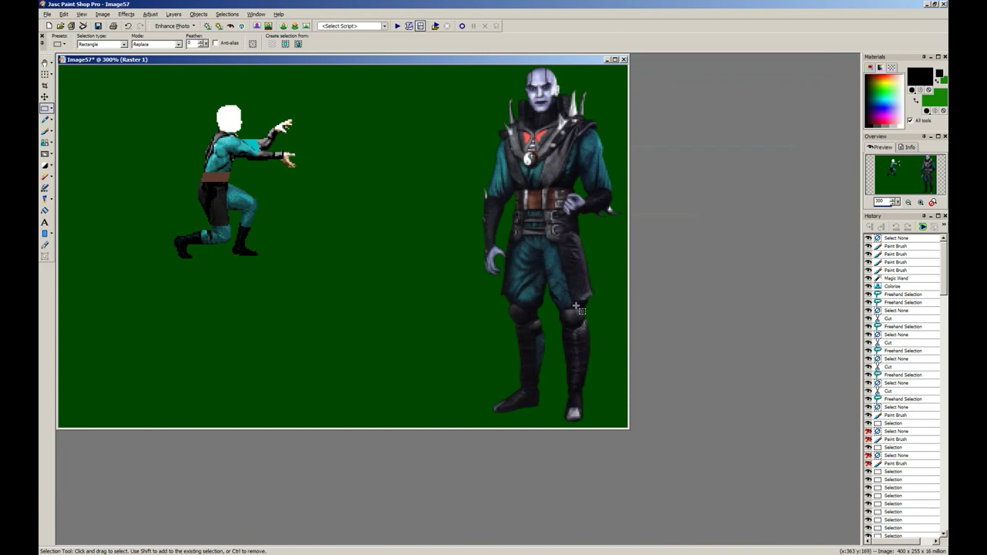
scroll(576, 307, up, 5)
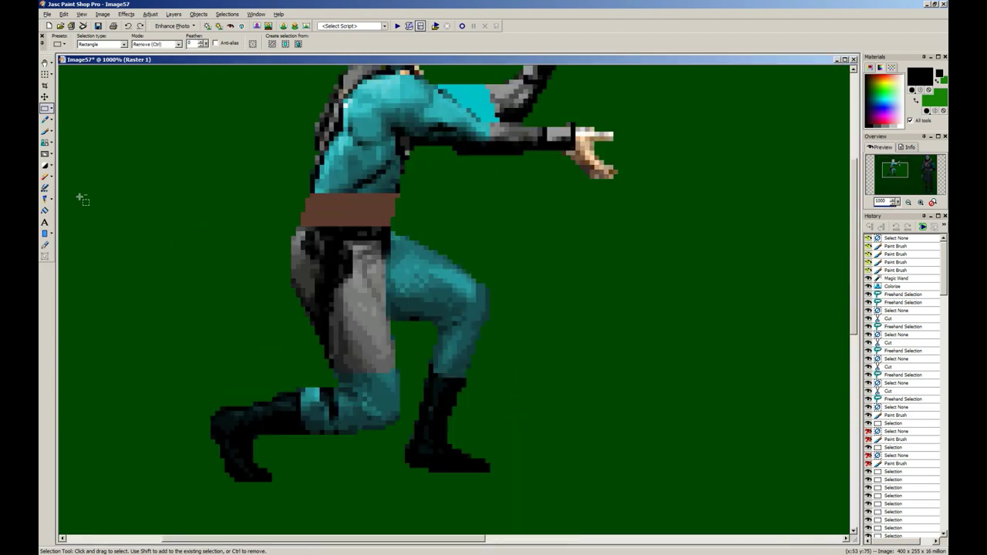
key(ctrl+z)
key(ctrl+z)
key(ctrl+alt+z)
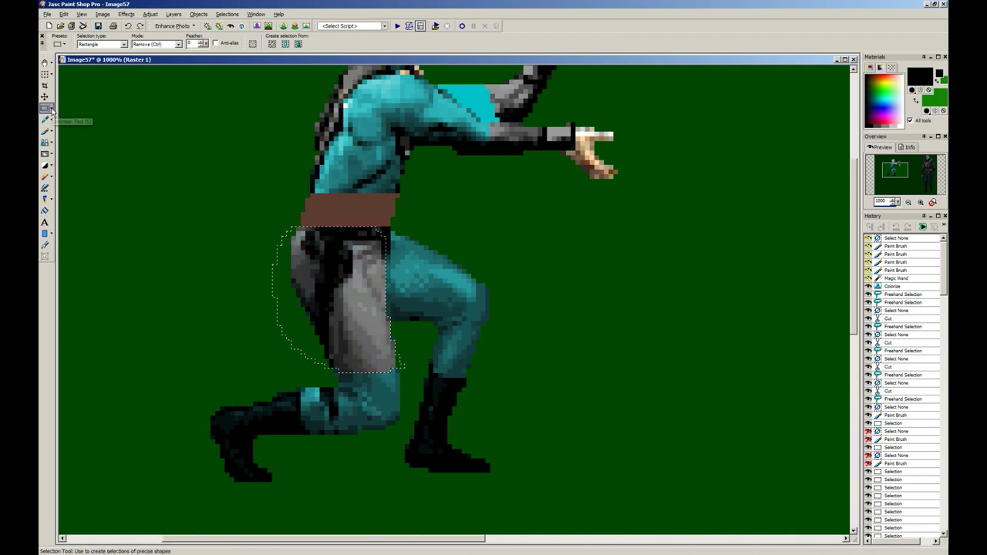
Step: Extend the freehand thigh selection down in a curve toward the knee, and subtract the green background with the Magic Wand
click(51, 111)
click(73, 118)
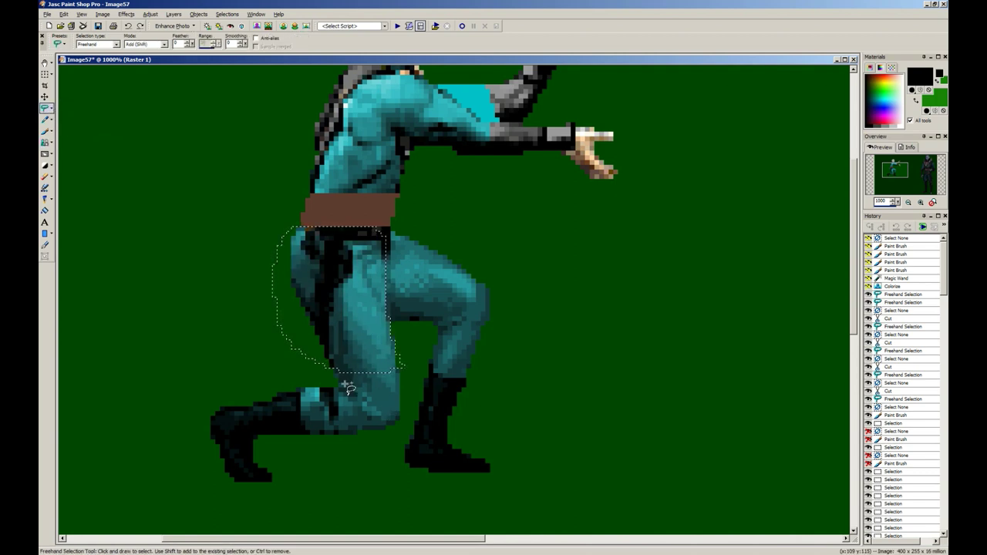
mouse_move(382, 403)
mouse_down()
mouse_move(407, 378)
mouse_move(402, 360)
mouse_move(327, 367)
mouse_up()
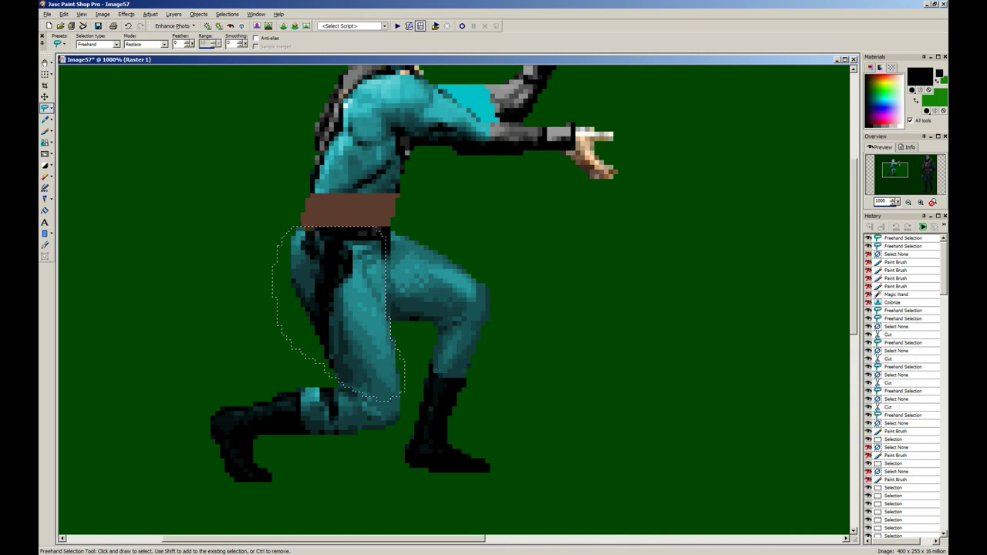
click(51, 110)
click(71, 132)
ctrl+click(211, 225)
Step: Darken the selected thigh with the last-used Brightness/Contrast settings and colorize it with hue 0 and saturation 0
key(shift+b)
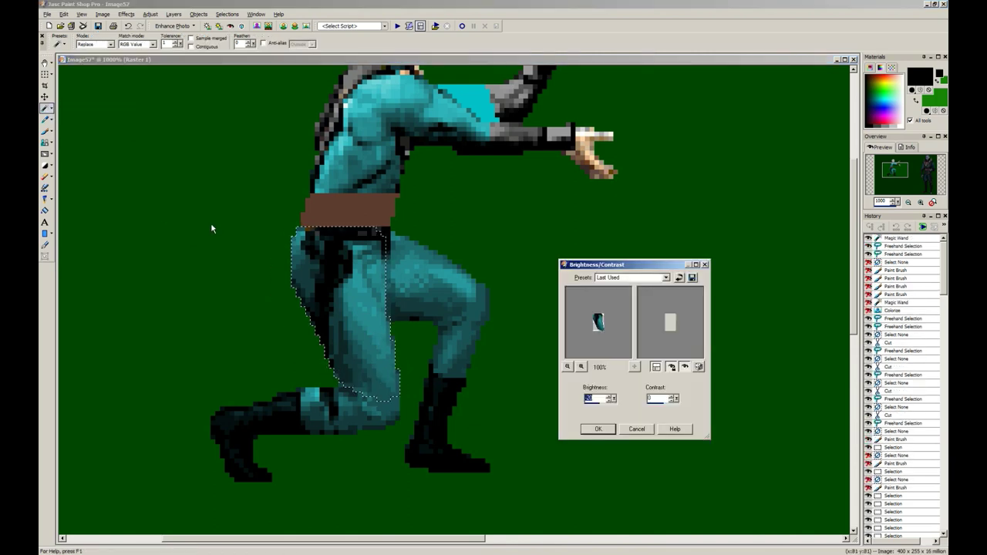
key(Return)
key(b)
key(shift+l)
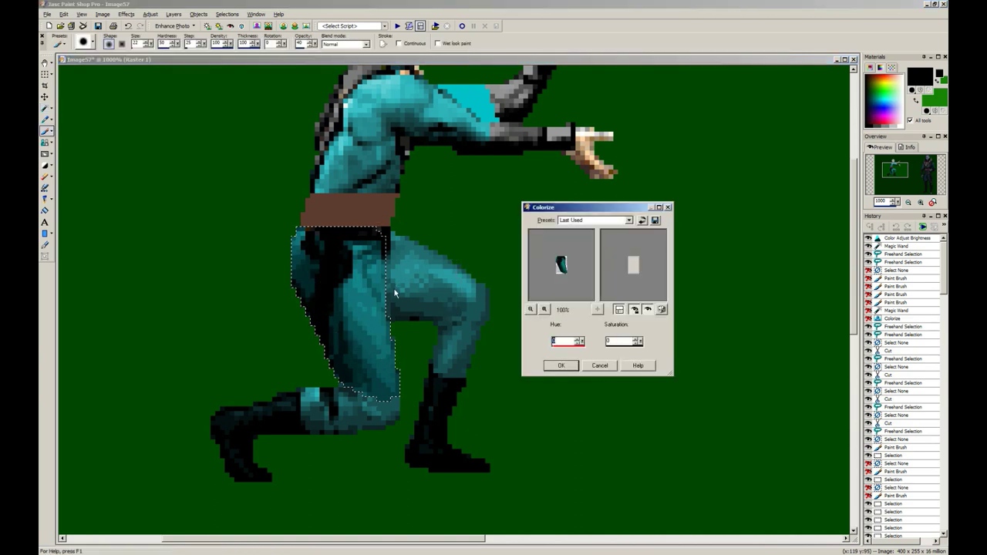
key(Return)
Step: Paint over the selected coat skirt in black with the size 22 brush at 40 opacity, and clear the selection
drag(388, 334, 373, 317)
mouse_move(387, 353)
mouse_down()
mouse_move(389, 265)
mouse_move(306, 269)
mouse_move(293, 251)
mouse_move(304, 263)
mouse_up()
drag(373, 268, 368, 261)
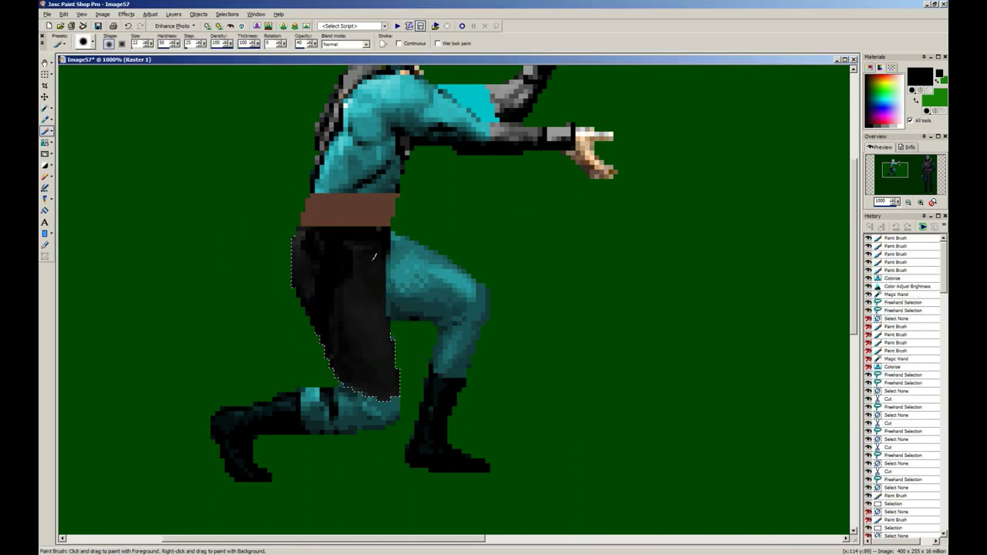
scroll(285, 256, down, 5)
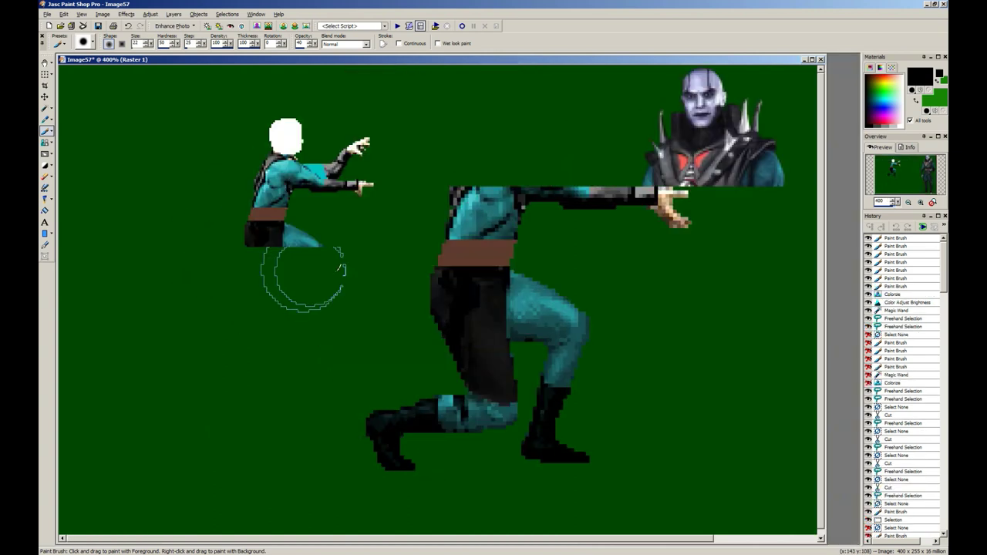
key(s)
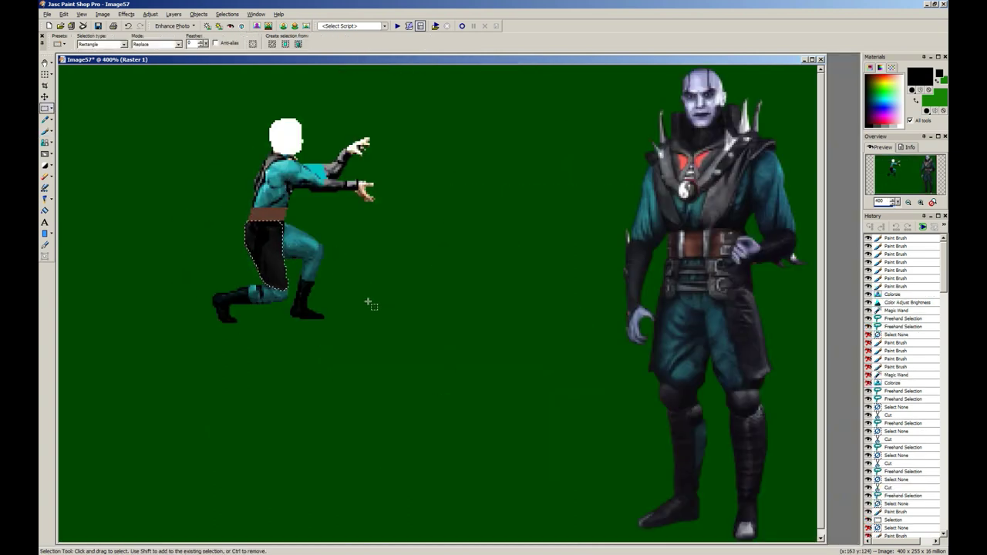
click(369, 303)
Step: Copy a small strip of pixels at the knee, paste it along the coat's lower edge, and clear the selection
scroll(364, 303, up, 5)
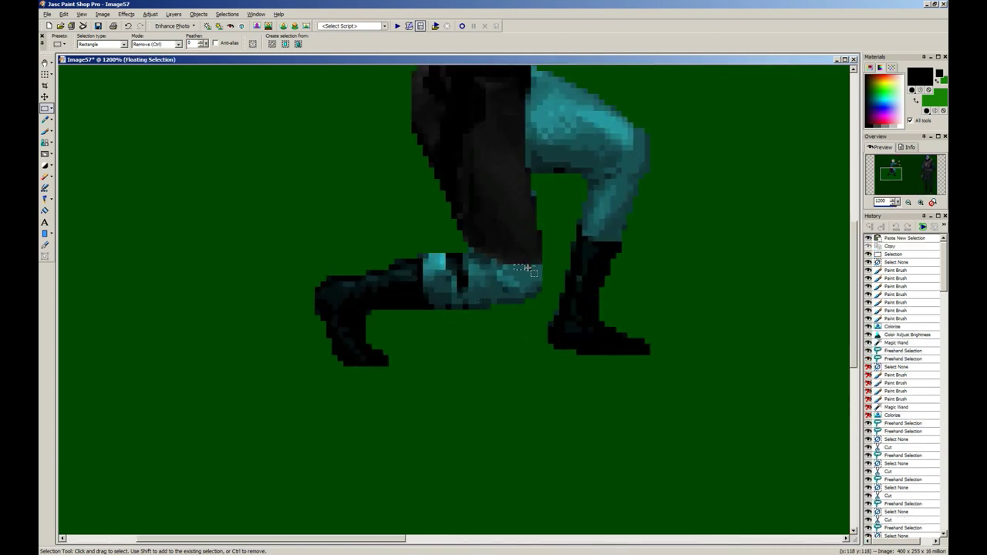
scroll(488, 305, down, 2)
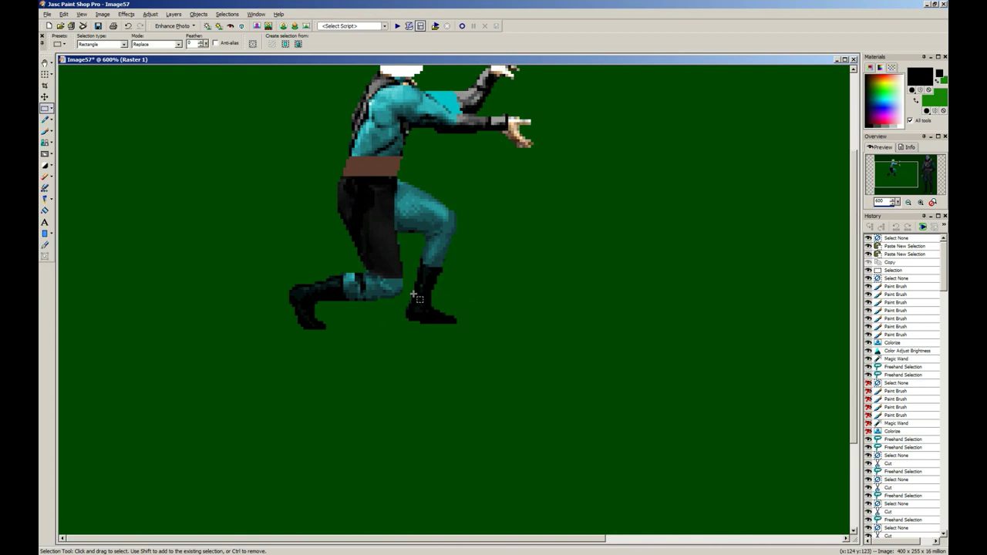
scroll(417, 297, down, 1)
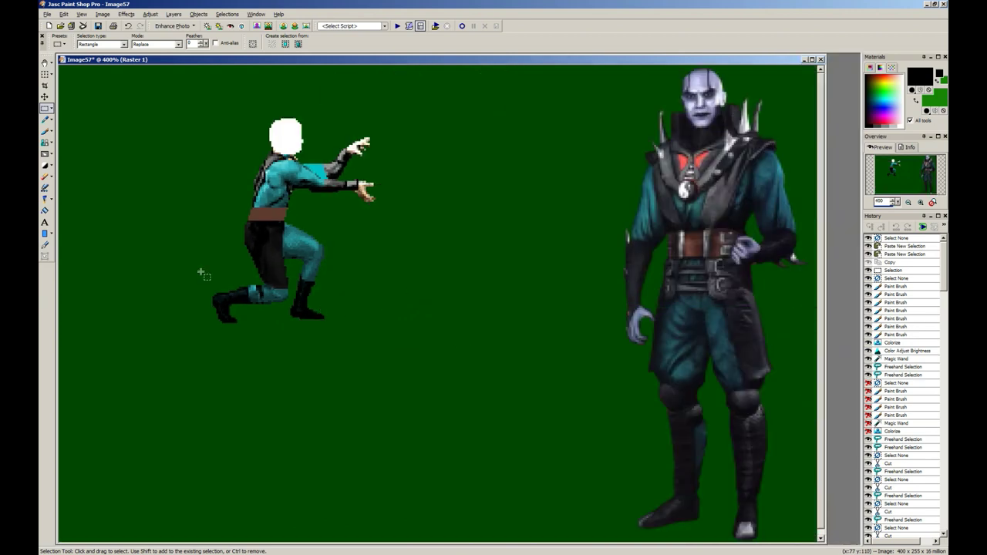
Step: Select the kneeling leg's knee, shin and boot below the coat with a freehand outline, and colorize it with hue 0 and saturation 0
click(51, 110)
click(84, 117)
scroll(397, 306, up, 3)
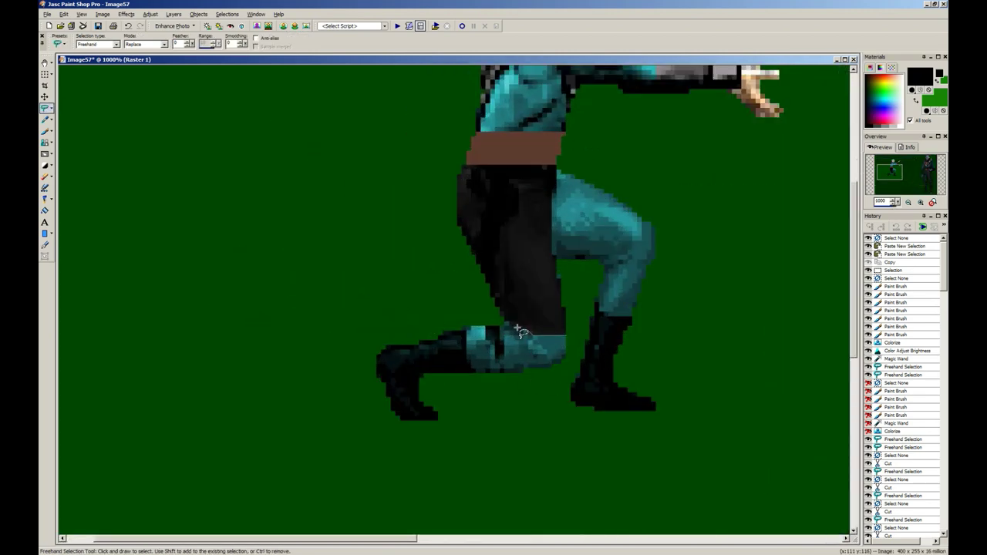
drag(521, 333, 539, 465)
key(shift+l)
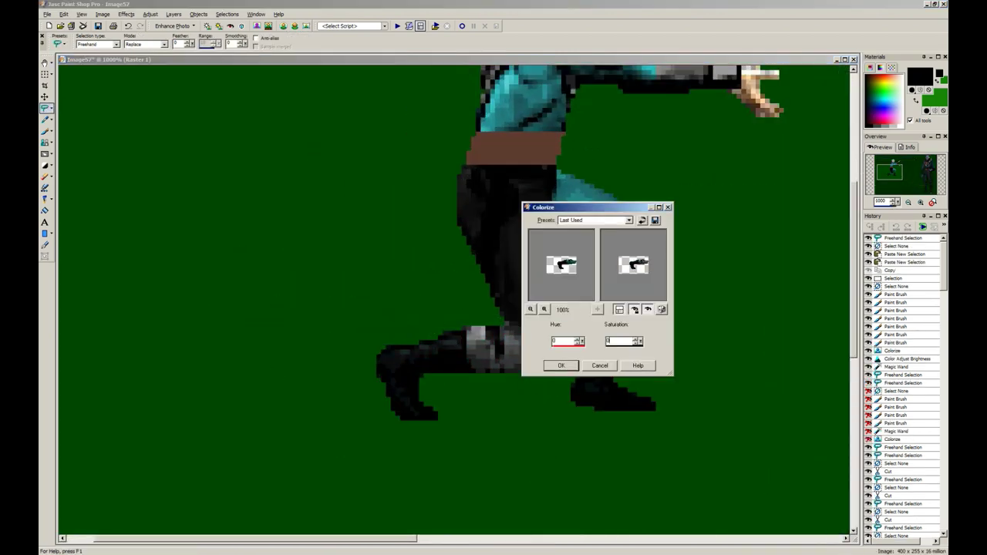
key(Escape)
scroll(540, 417, down, 4)
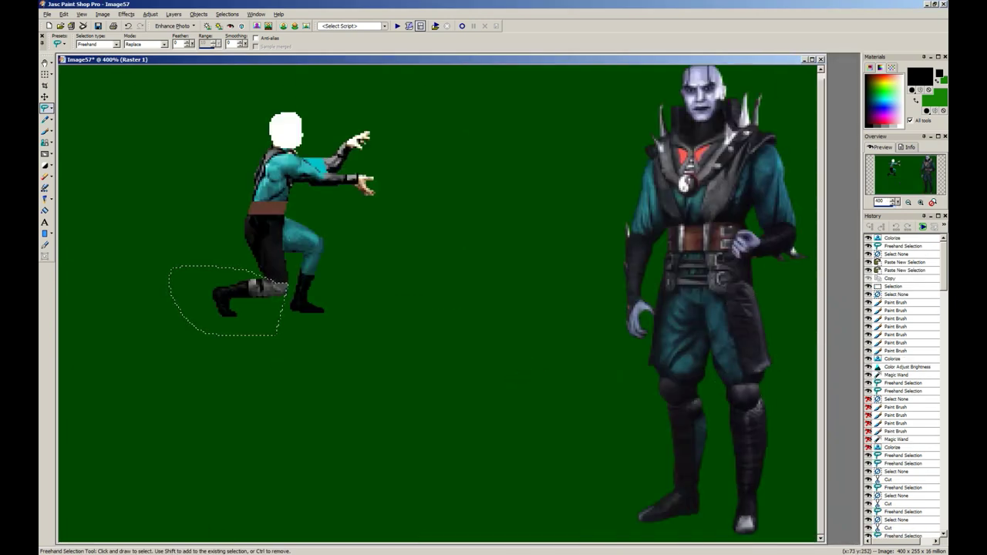
key(shift+l)
Step: Switch to Firefox and run a Google image search for "MK4 quan chi skull"
key(alt+Tab)
click(259, 8)
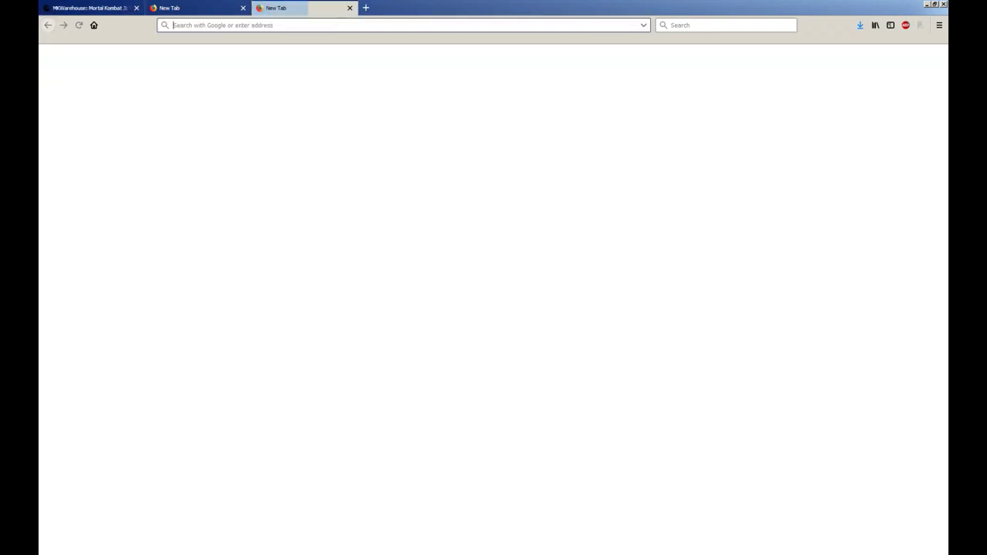
text(MK4 quan chi skull)
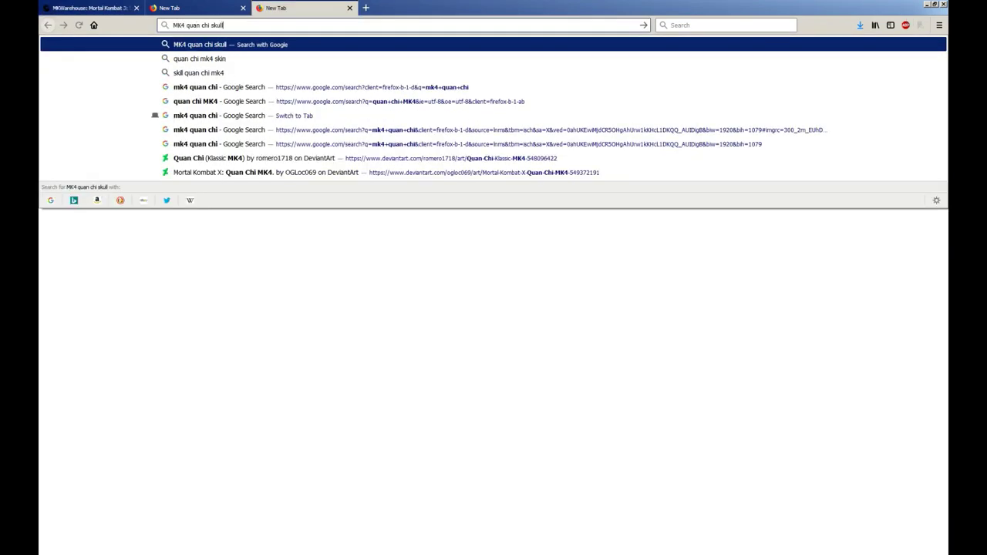
key(Return)
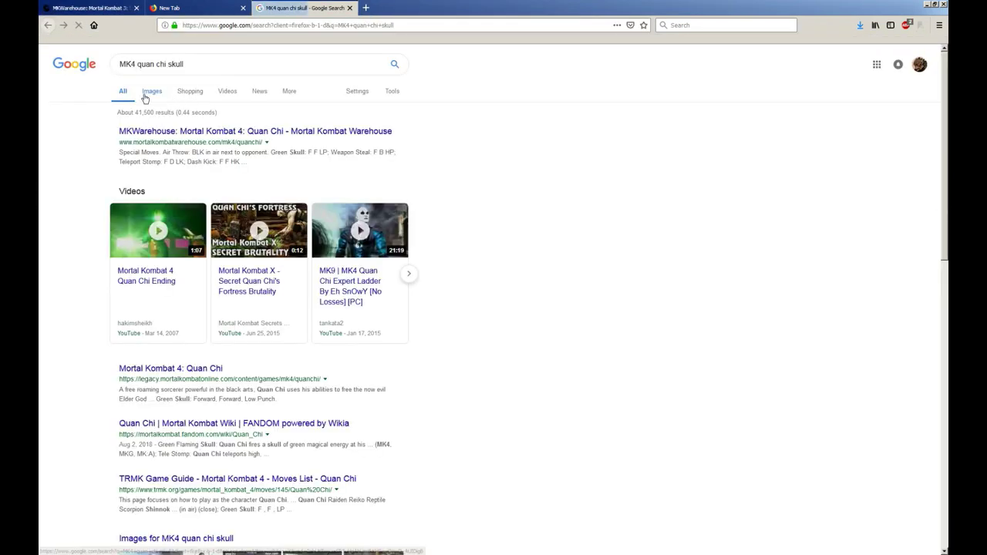
click(123, 91)
Step: Change the image search query to "MK4 quan chi moves" to find in-game reference pictures, and start refining the query
double_click(174, 64)
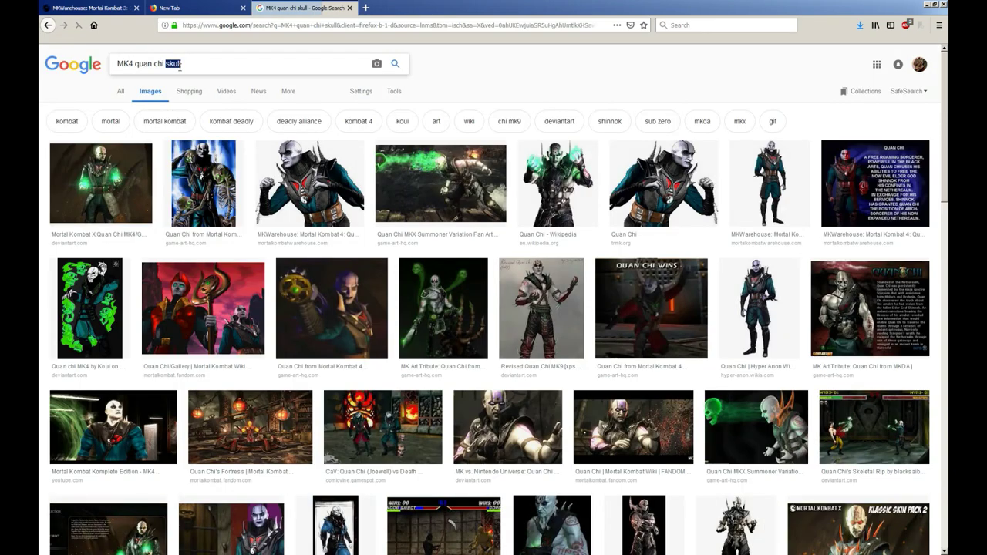
text(moves)
key(Return)
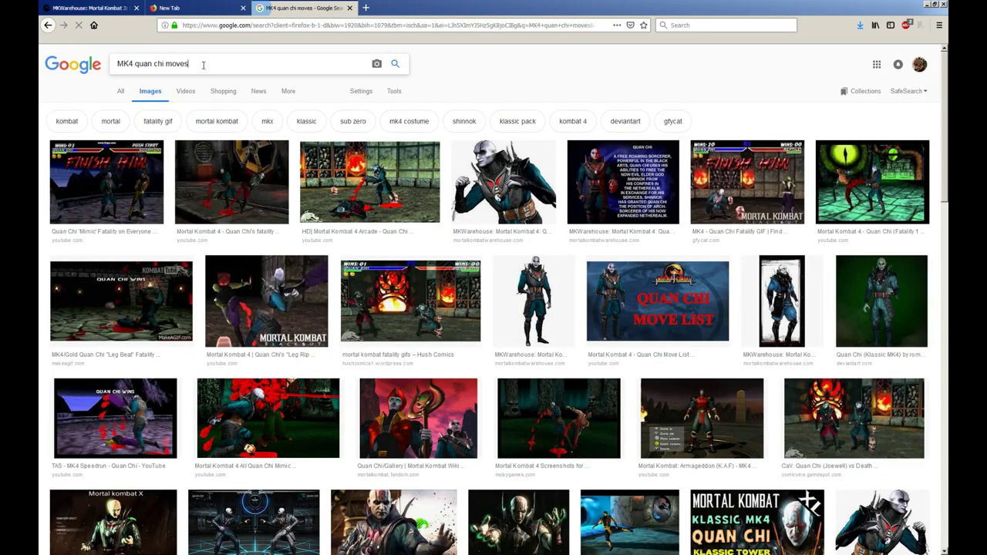
key(BackSpace)
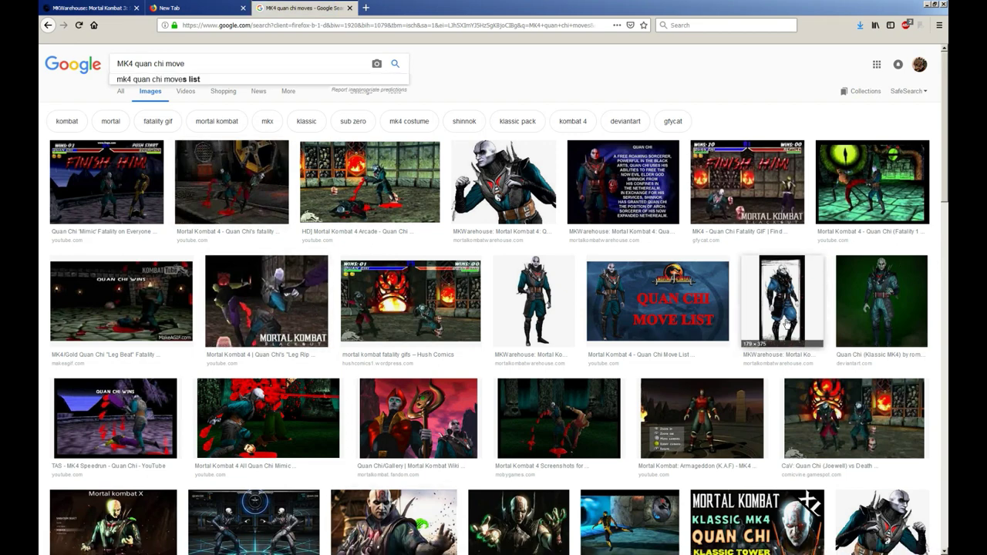
Step: Open the Quan Chi sketch for reference, switch to Paint Shop Pro and undo the grey Colorize on the kneeling sprite's rear lower leg
click(771, 342)
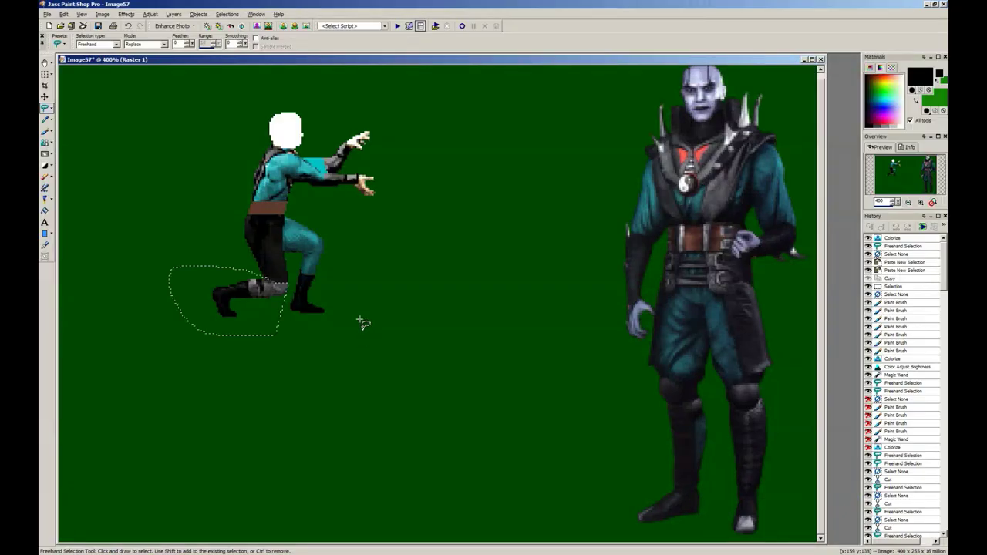
scroll(289, 304, up, 3)
key(ctrl+z)
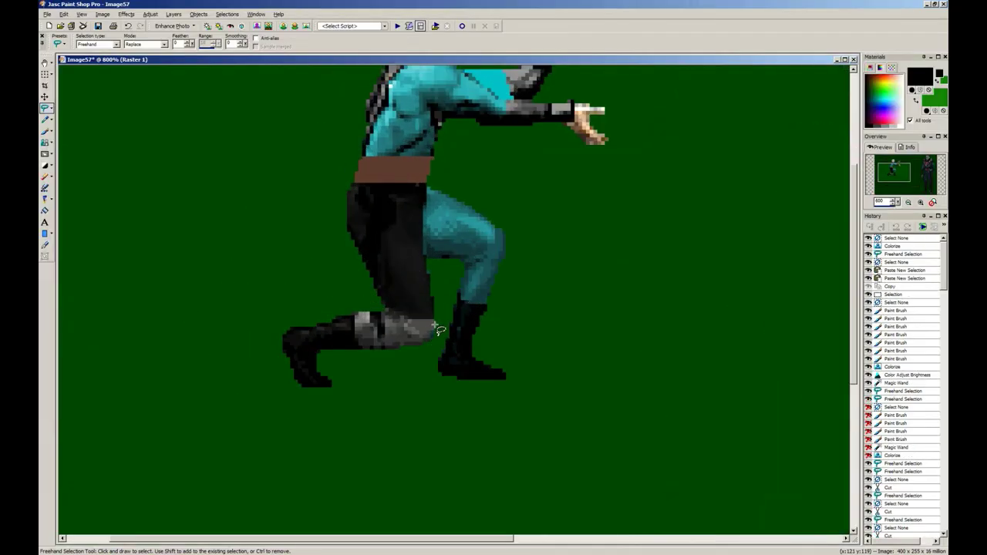
drag(432, 340, 433, 336)
click(454, 309)
key(ctrl+z)
key(ctrl+z)
key(ctrl+z)
key(ctrl+z)
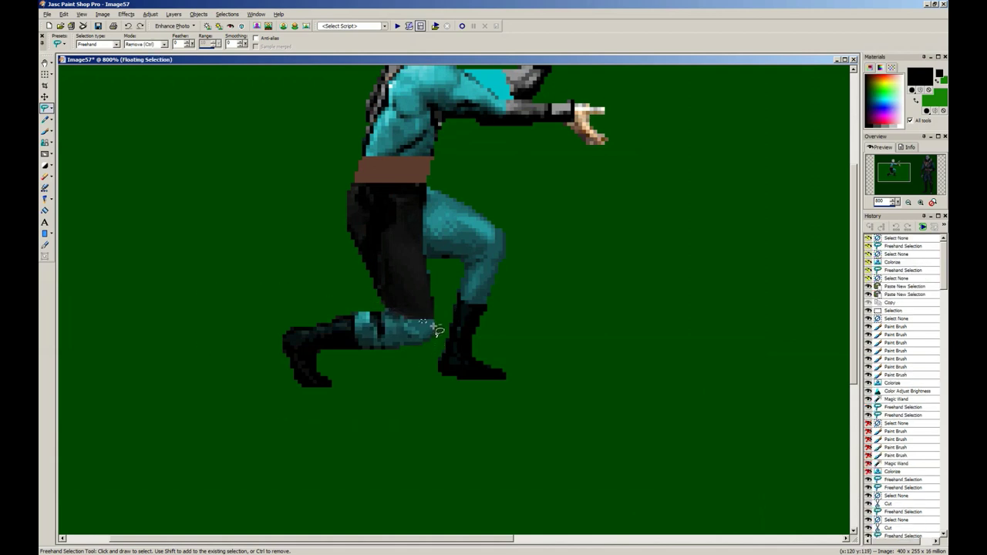
key(ctrl+z)
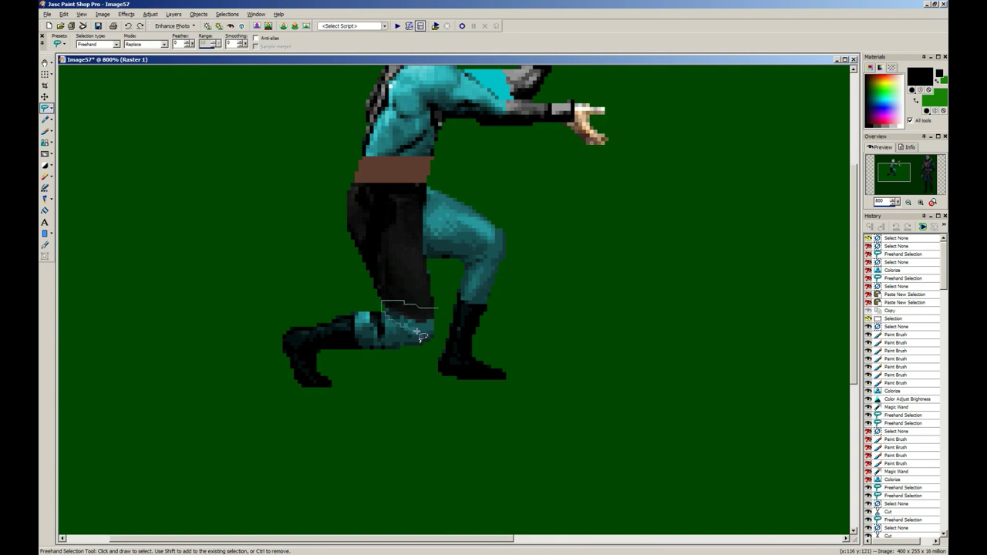
Step: Try to colorize the area where the black cloth meets the rear knee to grey
drag(417, 331, 437, 322)
key(shift+l)
key(Return)
scroll(436, 320, up, 1)
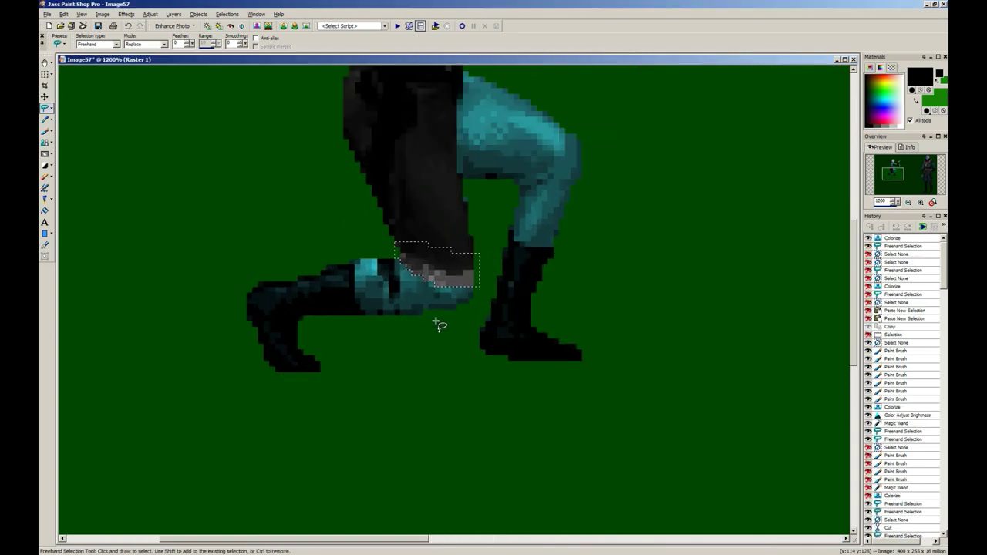
key(ctrl+z)
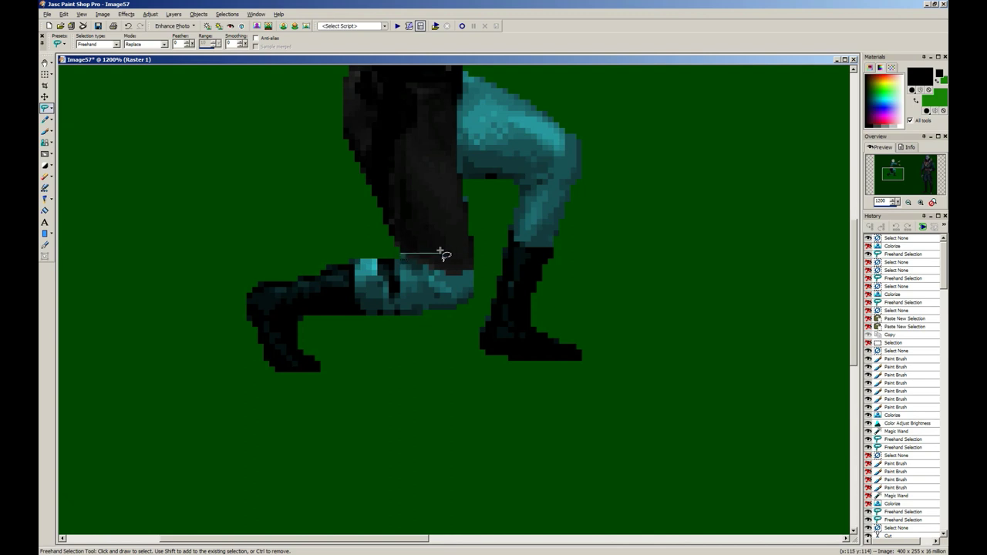
Step: Paint the lower edge of the black cloth and the dark spots on the rear knee with teal sampled from the knee
mouse_move(472, 255)
mouse_down()
mouse_move(454, 277)
mouse_move(401, 256)
mouse_up()
key(b)
ctrl+click(462, 286)
mouse_move(474, 259)
mouse_down()
mouse_move(413, 259)
mouse_move(472, 265)
mouse_up()
mouse_move(471, 264)
mouse_down()
mouse_move(428, 269)
mouse_move(463, 271)
mouse_up()
key(s)
right_click(439, 303)
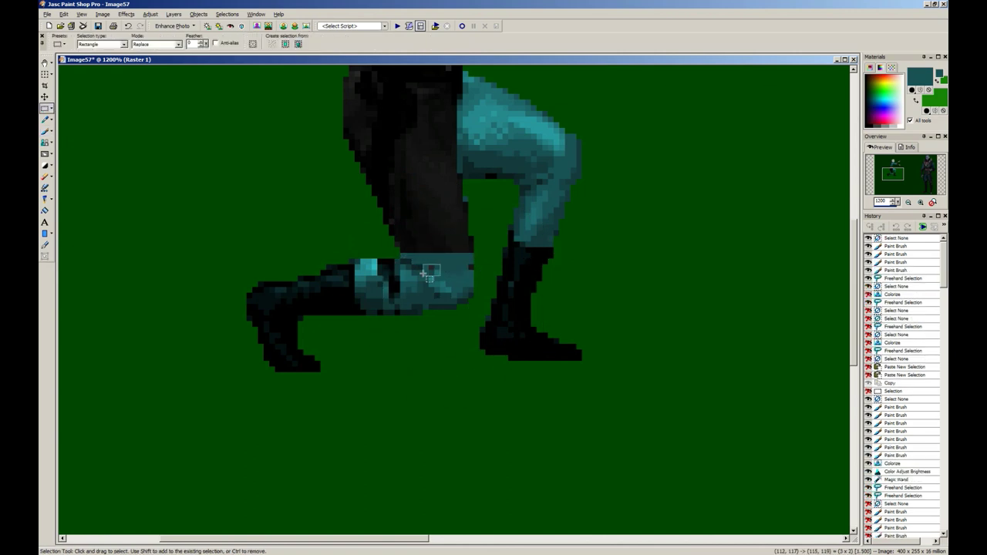
key(b)
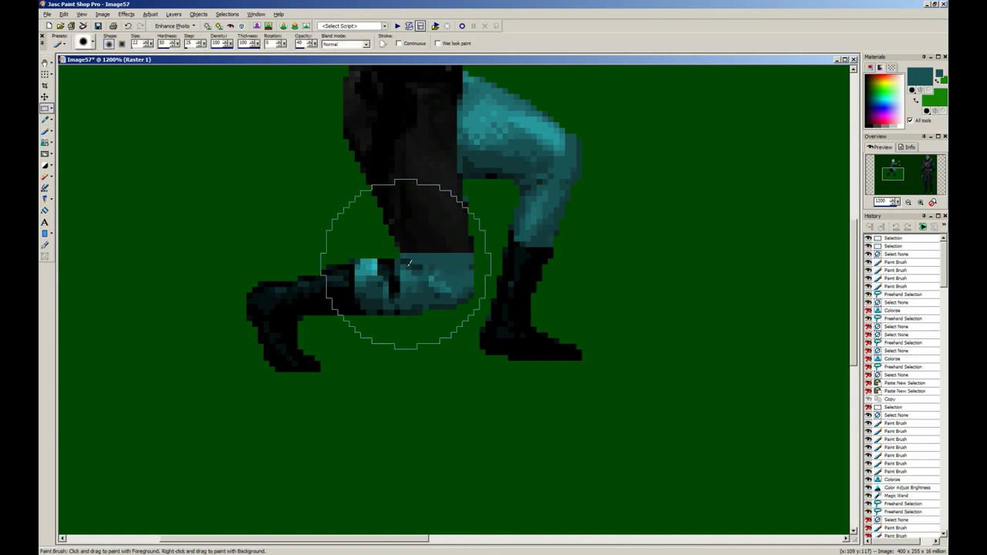
click(44, 109)
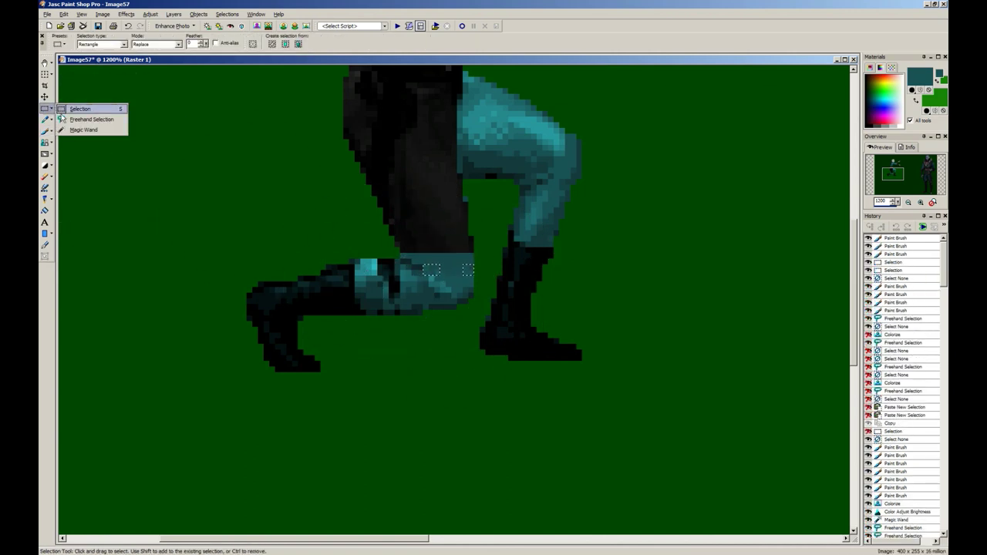
click(63, 120)
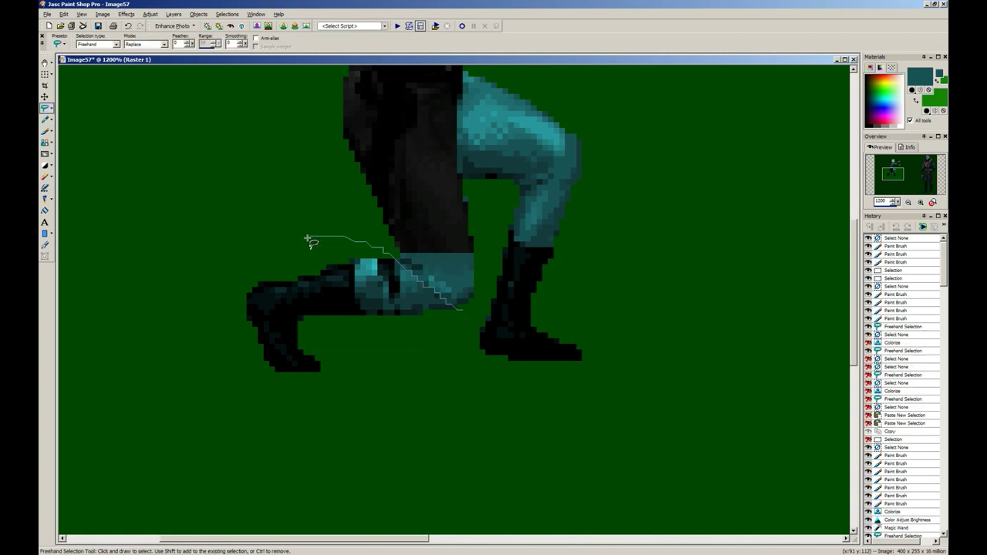
mouse_move(311, 242)
mouse_down()
mouse_move(209, 374)
mouse_move(424, 401)
mouse_up()
key(shift+l)
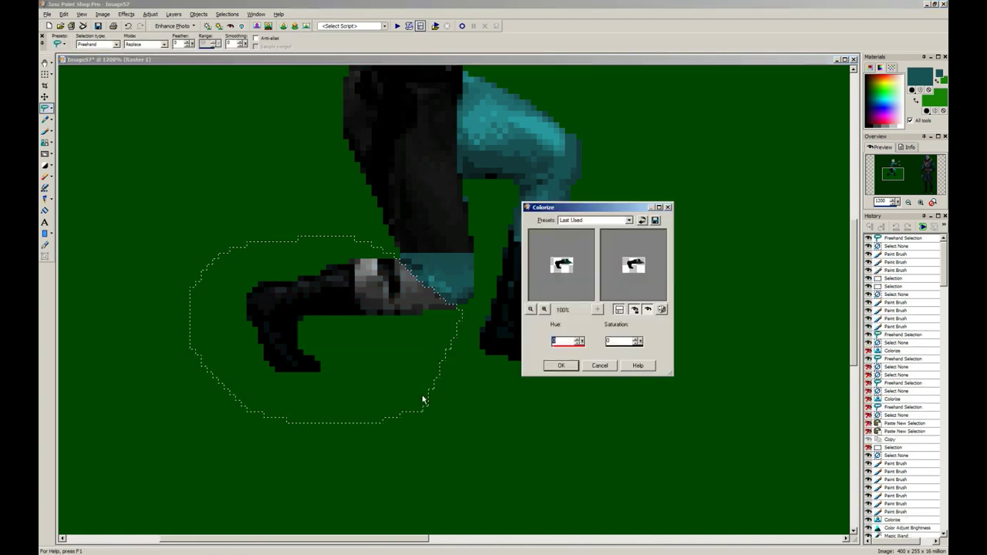
key(Escape)
scroll(634, 374, down, 3)
scroll(233, 264, up, 3)
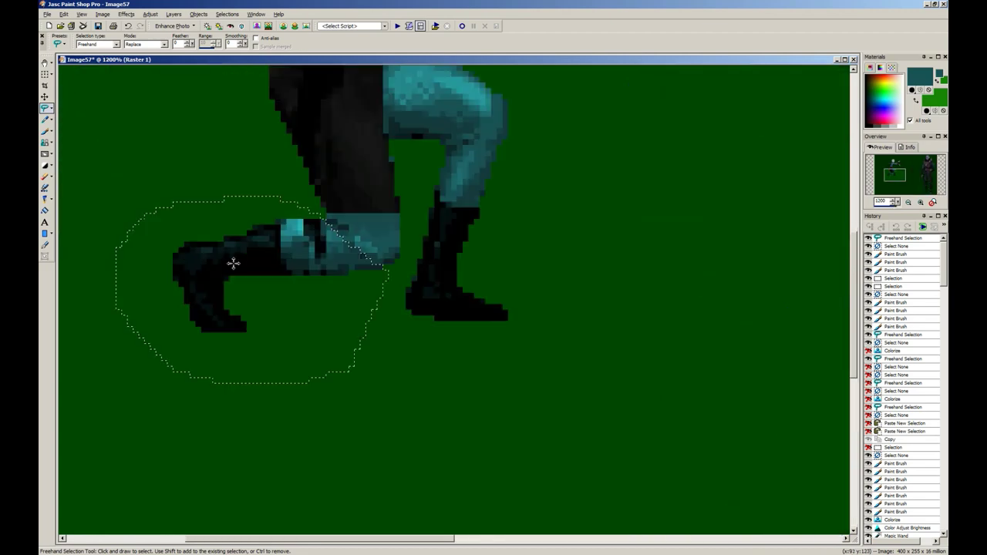
key(ctrl+d)
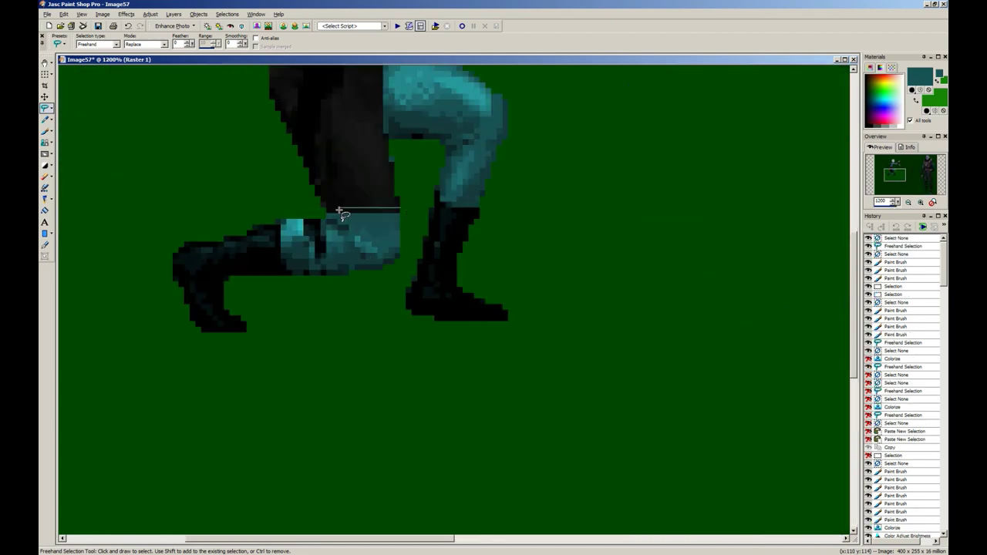
Step: Check the Quan Chi sketch, and paint a band across the lower end of the black cloth teal, excluding the green background
scroll(341, 215, down, 5)
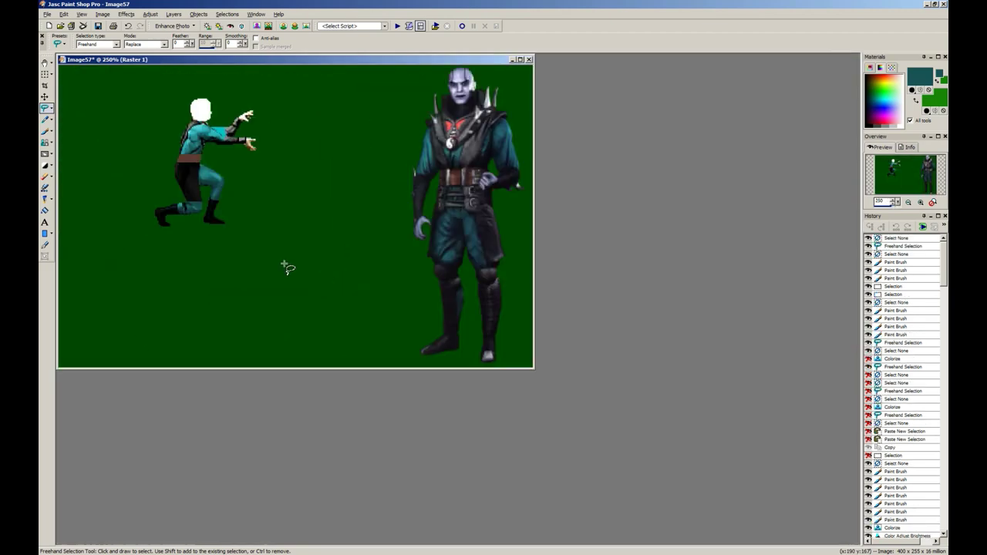
key(alt+Tab)
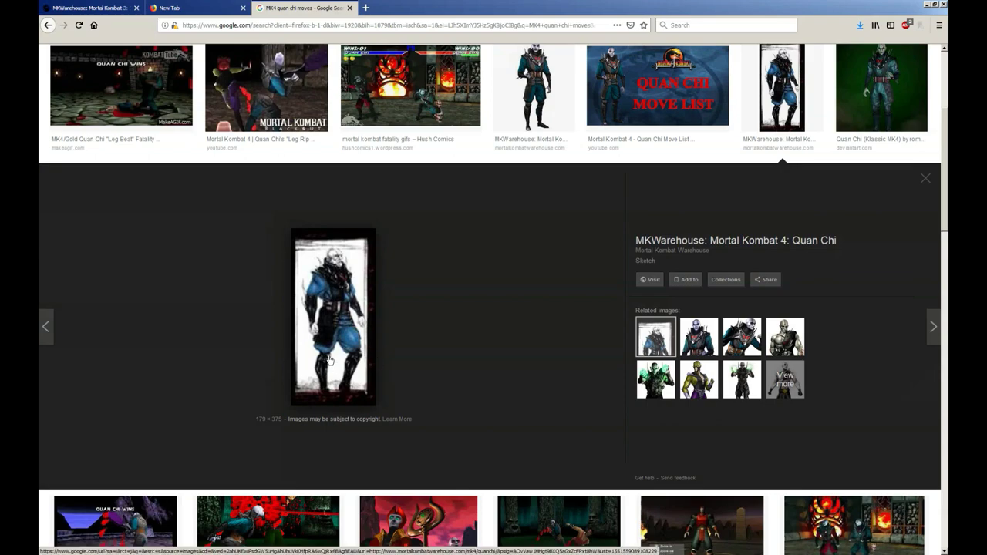
key(alt+Tab)
scroll(337, 280, up, 4)
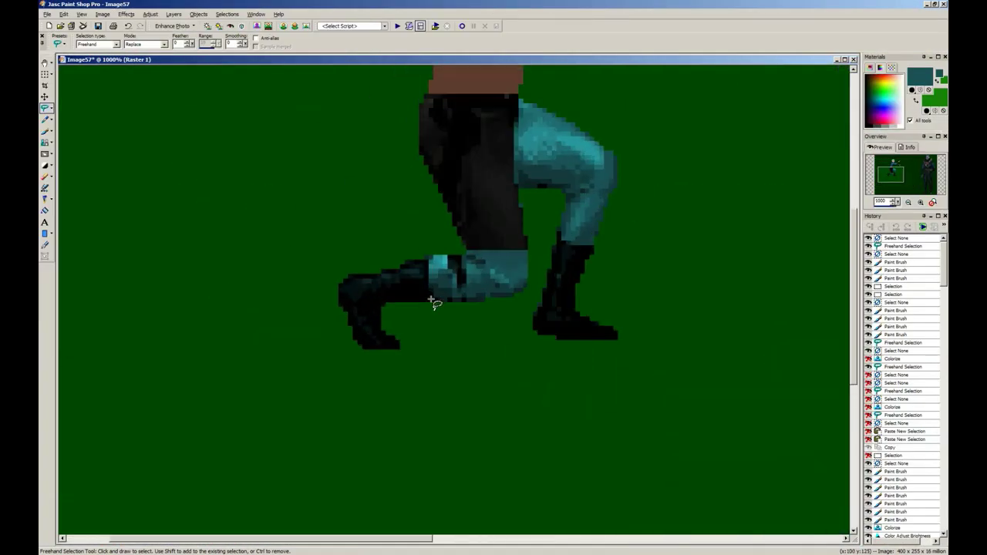
key(s)
mouse_move(490, 307)
mouse_down()
mouse_move(438, 295)
mouse_move(426, 306)
mouse_up()
key(b)
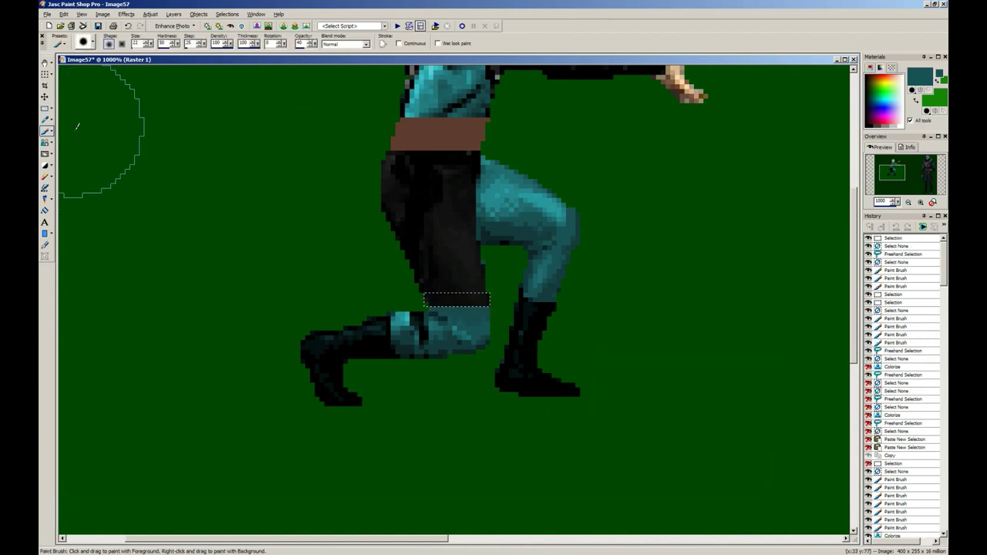
mouse_move(52, 111)
click(83, 130)
ctrl+click(462, 297)
key(b)
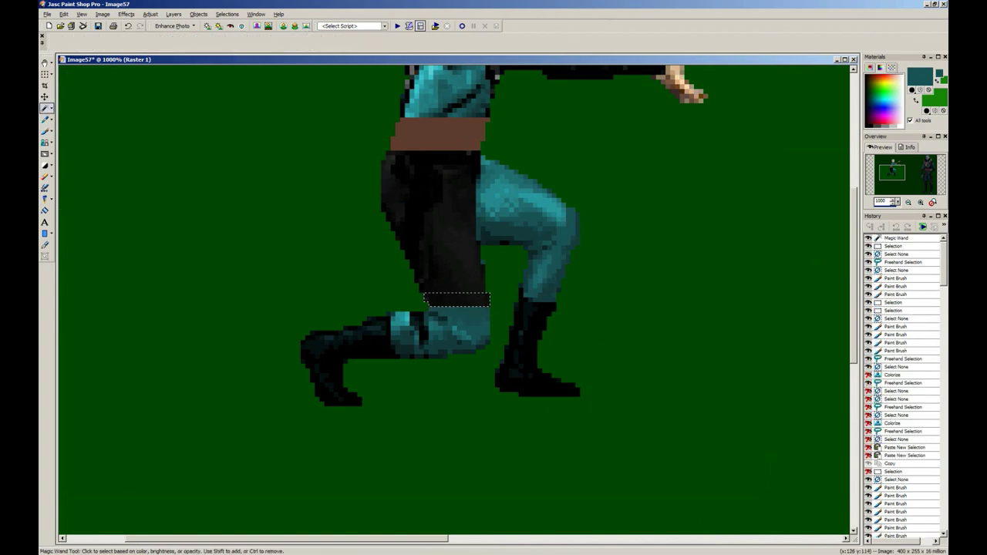
drag(514, 310, 352, 287)
key(s)
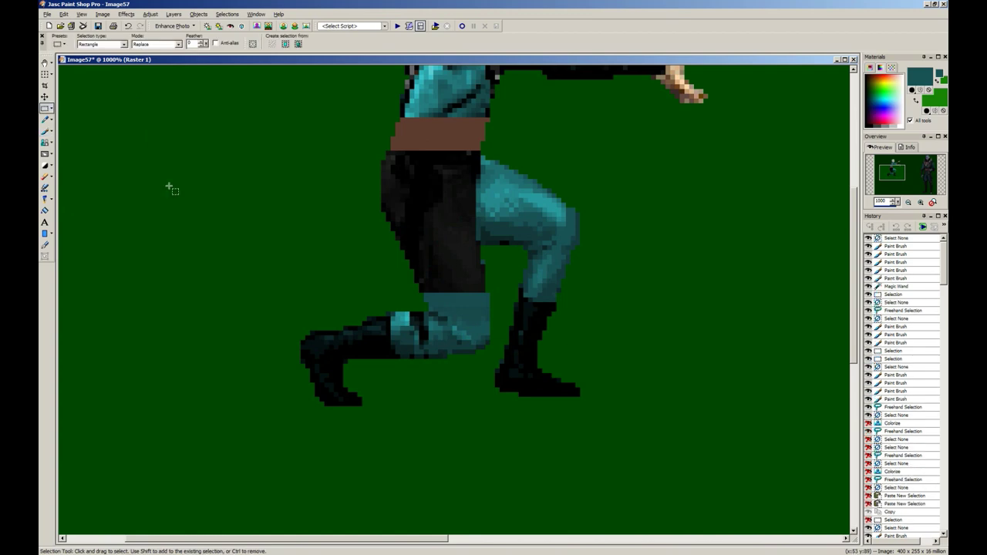
Step: Compare the sprite's rear leg with the knee guards, boots and teal calf patch on the large reference figure
click(52, 110)
click(82, 119)
scroll(406, 258, down, 6)
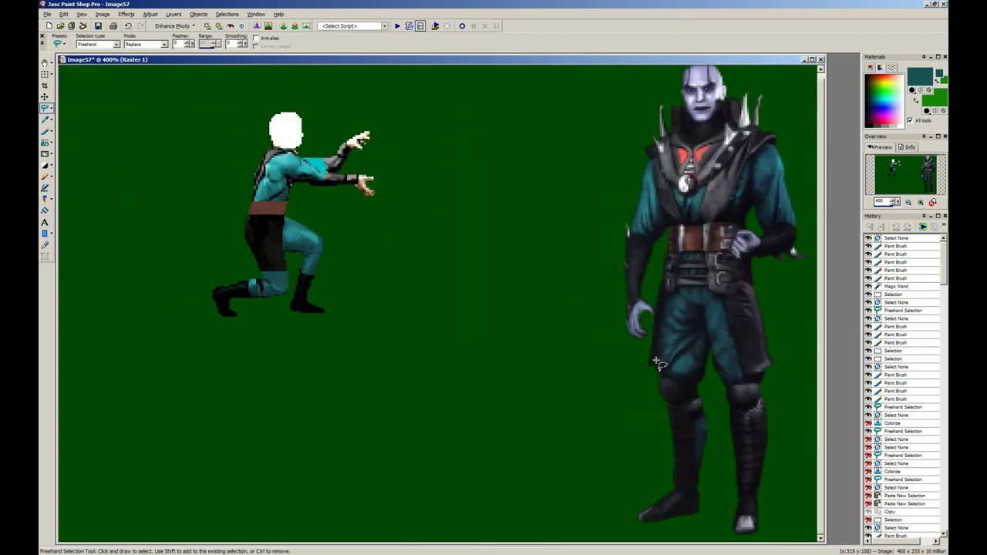
scroll(655, 408, up, 3)
scroll(331, 255, down, 3)
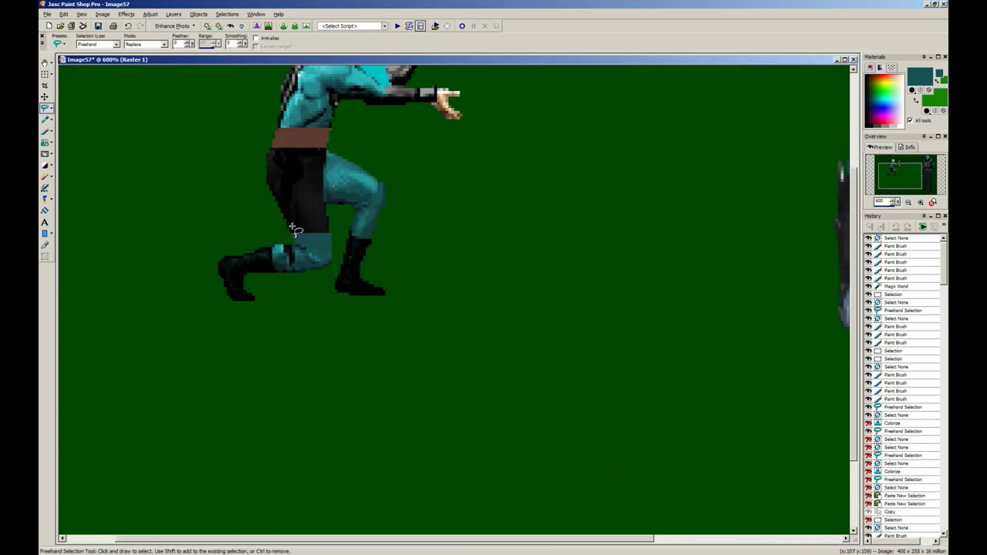
scroll(779, 392, up, 3)
scroll(734, 387, up, 1)
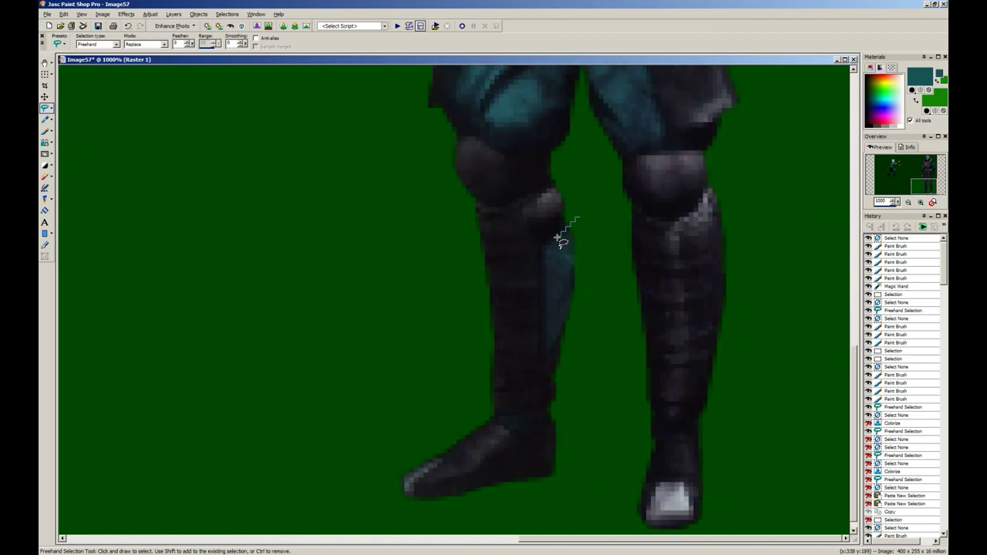
drag(545, 316, 590, 313)
right_click(608, 284)
Step: Colorize the rear knee and boot to grey with a freehand selection that leaves out the upper strip behind the knee
scroll(609, 286, down, 3)
scroll(353, 277, up, 4)
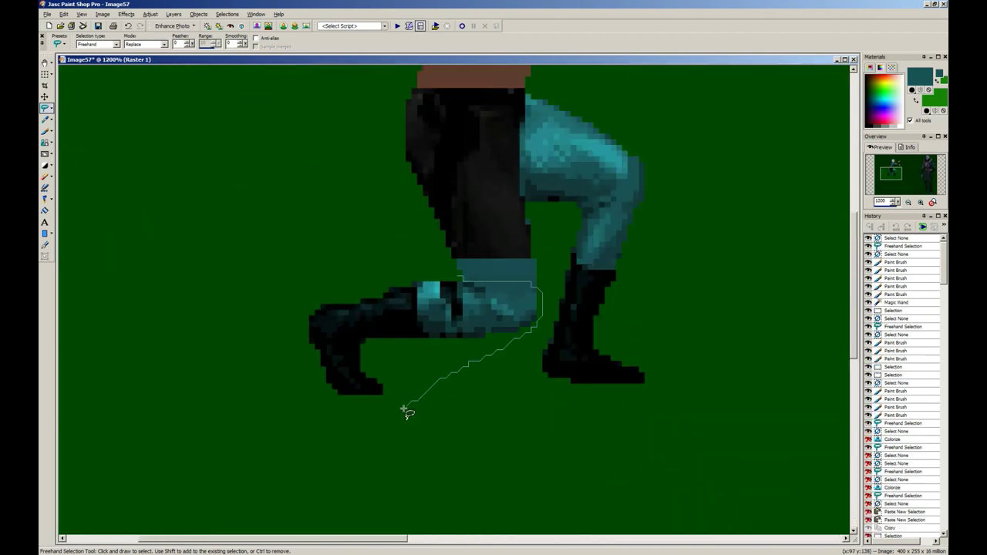
mouse_move(403, 408)
mouse_down()
mouse_move(363, 276)
mouse_move(476, 276)
mouse_up()
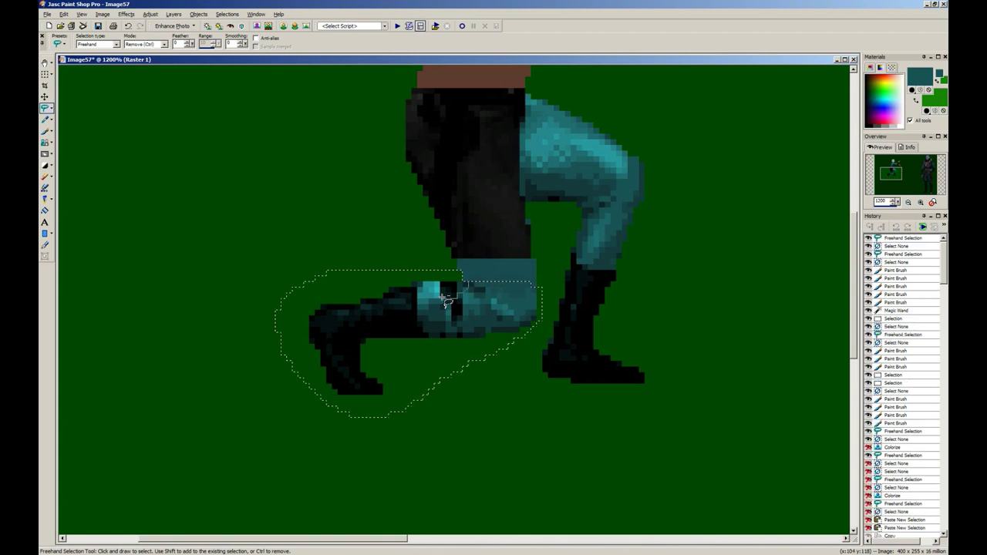
drag(398, 266, 473, 302)
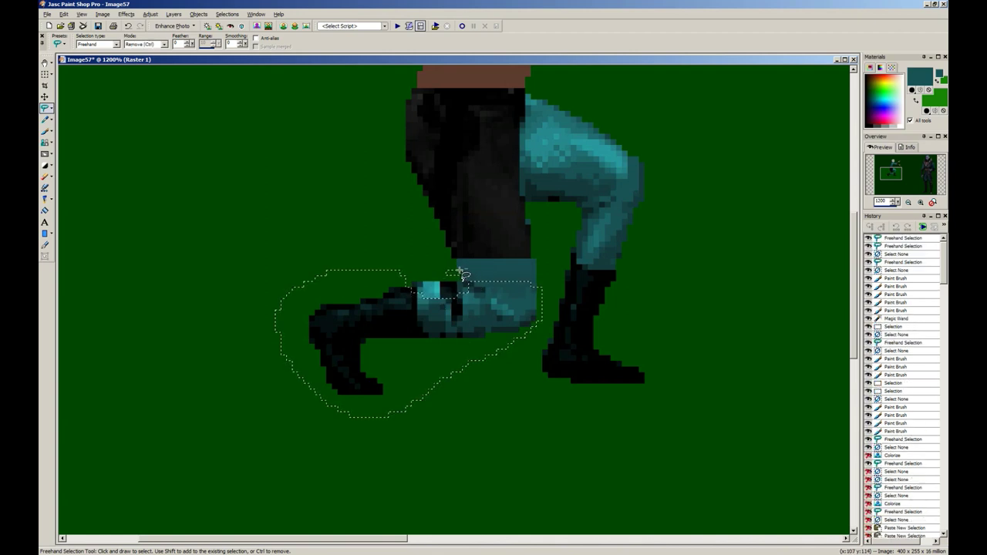
drag(421, 268, 468, 286)
key(shift+l)
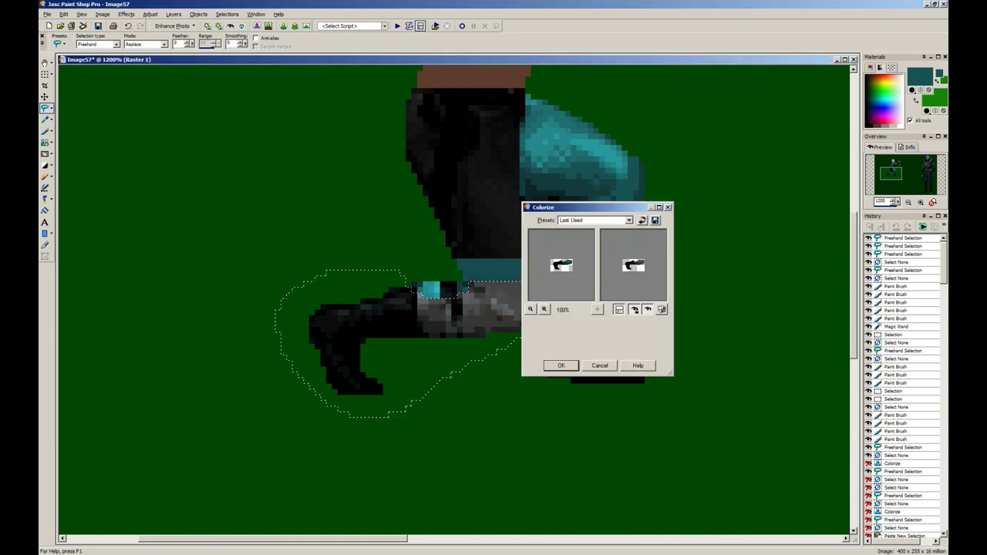
click(560, 365)
Step: Exclude the green background from the selection and darken the grey rear knee and boot with black sampled from the boot
click(46, 131)
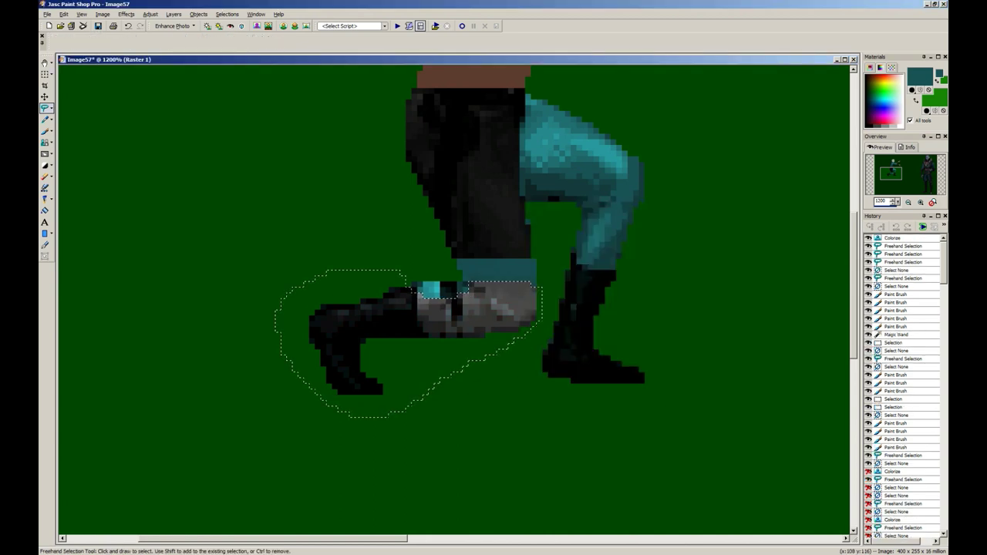
click(52, 109)
click(71, 131)
ctrl+click(256, 205)
key(b)
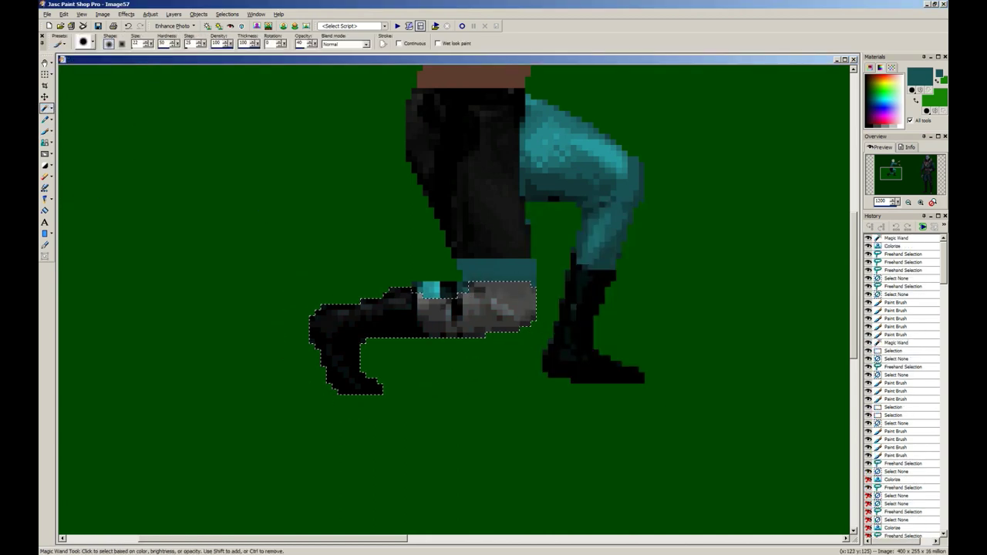
drag(416, 309, 482, 304)
key(ctrl+z)
ctrl+click(377, 317)
mouse_move(404, 333)
mouse_down()
mouse_move(542, 293)
mouse_move(493, 315)
mouse_move(424, 320)
mouse_move(427, 306)
mouse_move(504, 316)
mouse_up()
click(540, 295)
click(506, 314)
key(s)
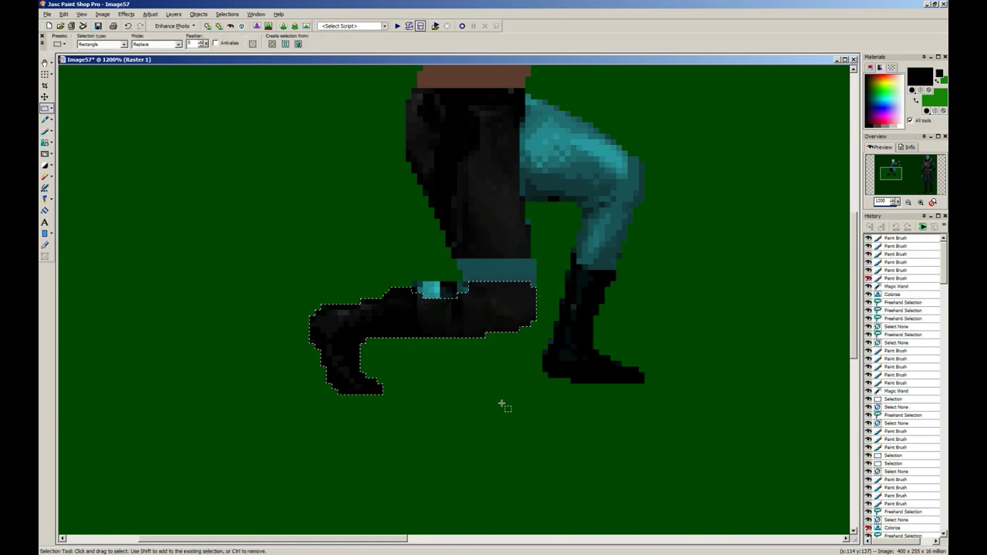
key(ctrl+d)
Step: Even out the bright and black patches in the strip behind the rear knee with teal sampled from the band above
mouse_move(414, 285)
mouse_down()
mouse_move(467, 286)
mouse_move(425, 296)
mouse_up()
key(b)
ctrl+click(489, 273)
click(439, 283)
click(407, 282)
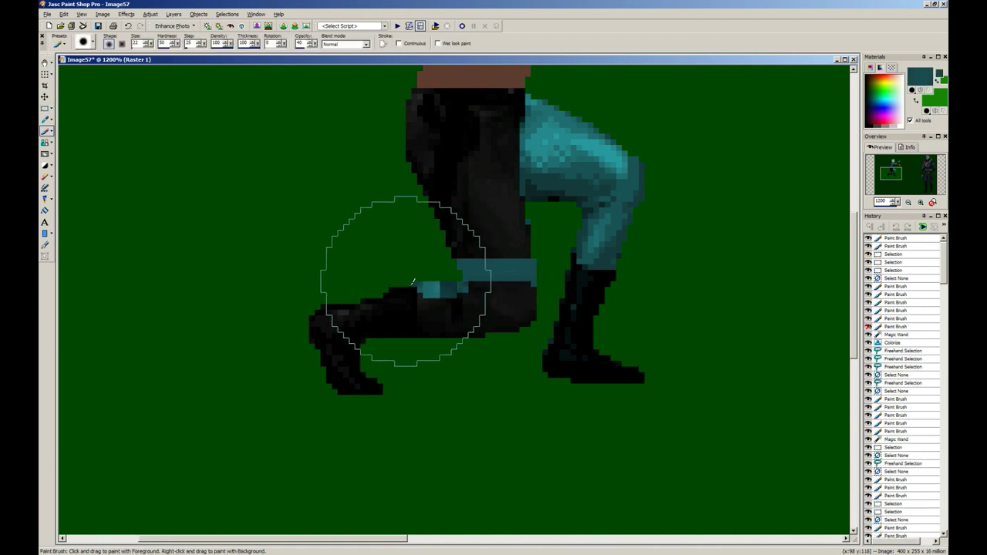
click(421, 288)
click(447, 298)
click(441, 308)
key(s)
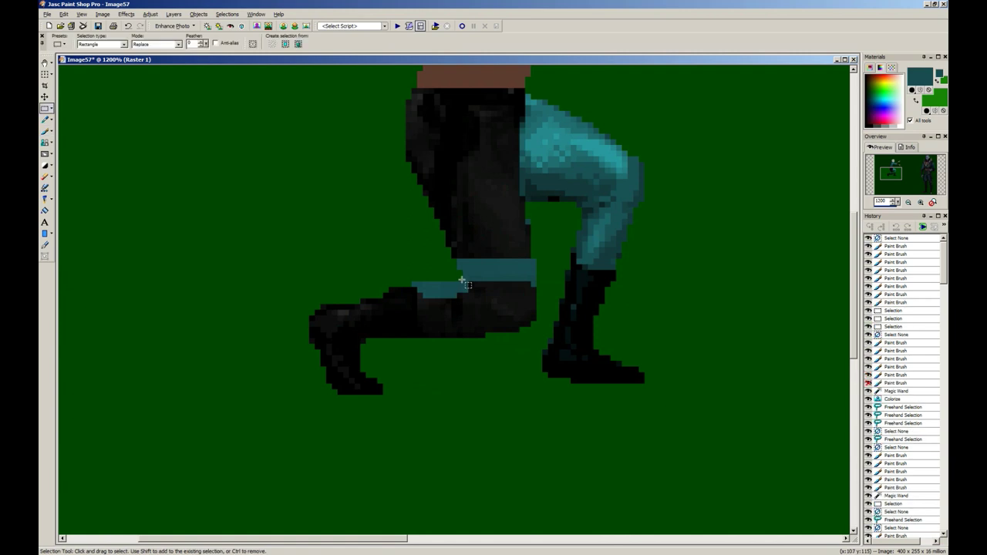
Step: Trim the outer end of the teal strip behind the rear knee by moving a small selection
drag(414, 281, 434, 286)
click(417, 269)
click(463, 303)
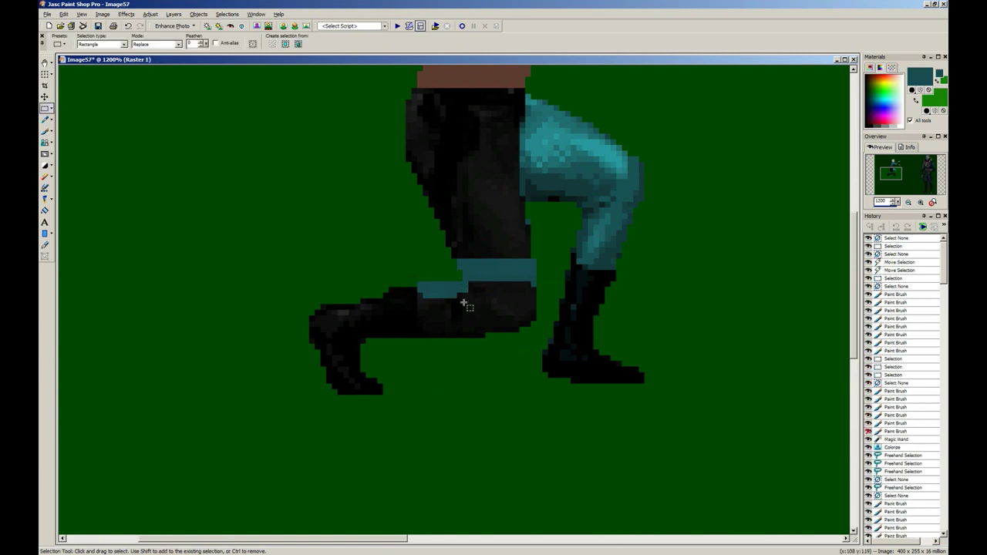
Step: Move the Image57 window away from the other image, and select and cut both figures from its green canvas
scroll(466, 306, down, 5)
scroll(278, 276, down, 2)
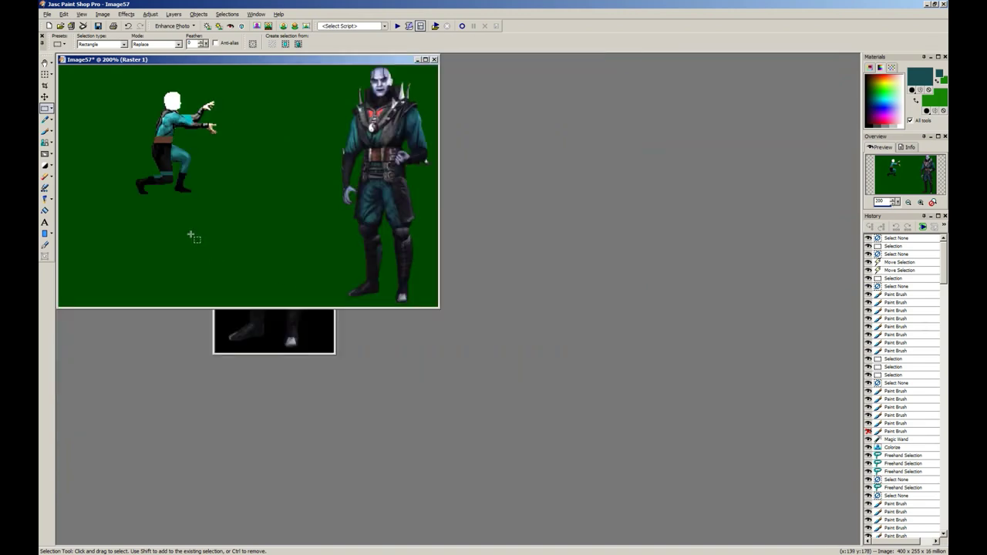
drag(168, 64, 369, 288)
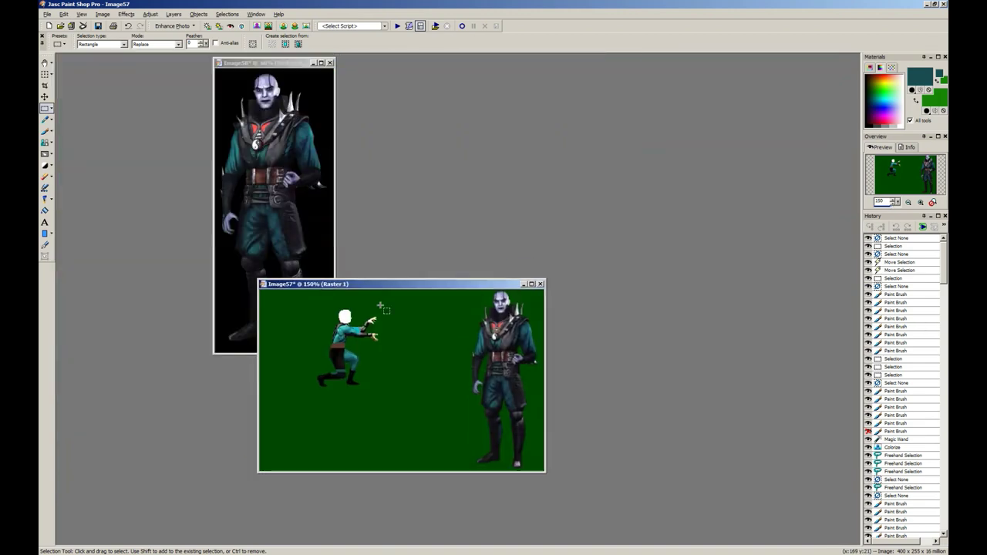
drag(445, 443, 266, 291)
click(476, 423)
key(ctrl+x)
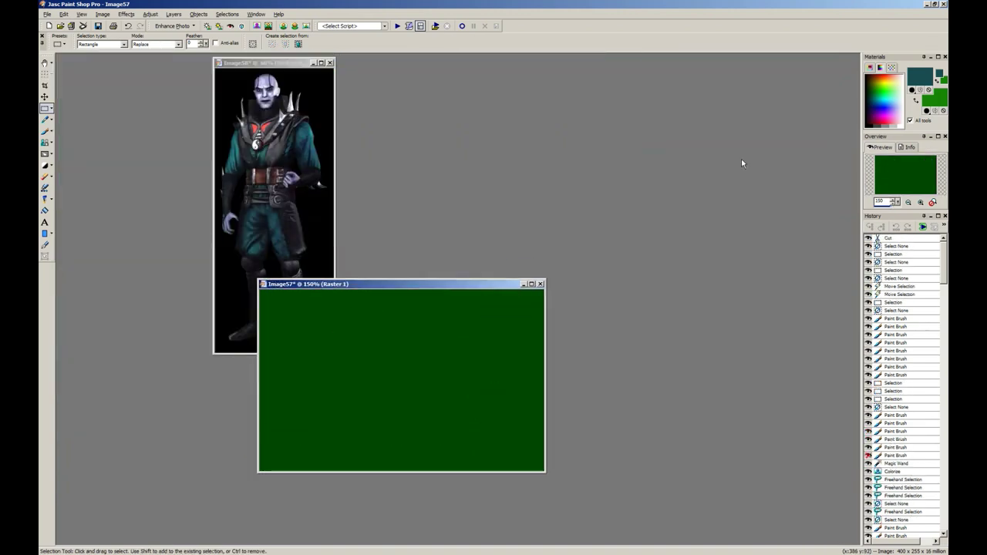
Step: Try a dark red fill as the background of the emptied canvas and merge the layers
key(f)
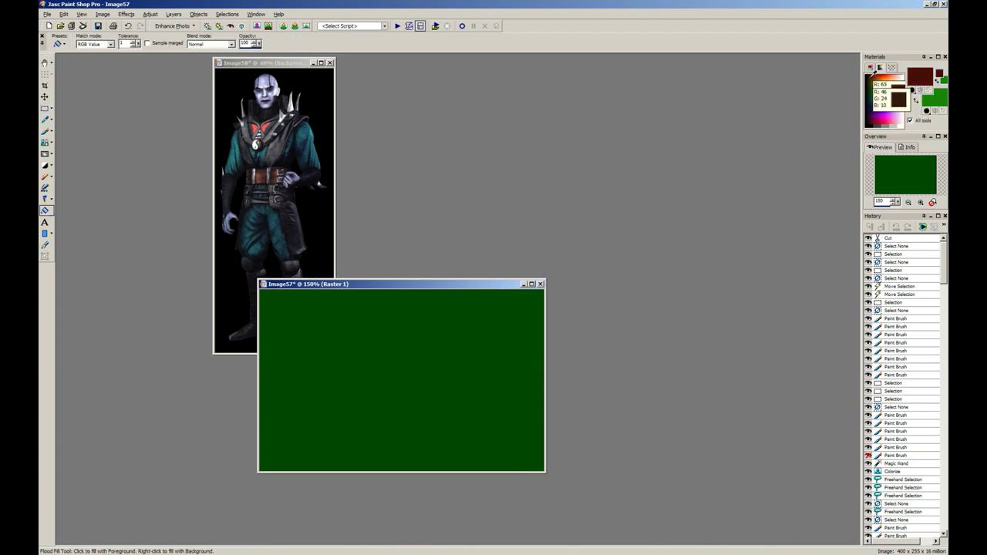
click(477, 362)
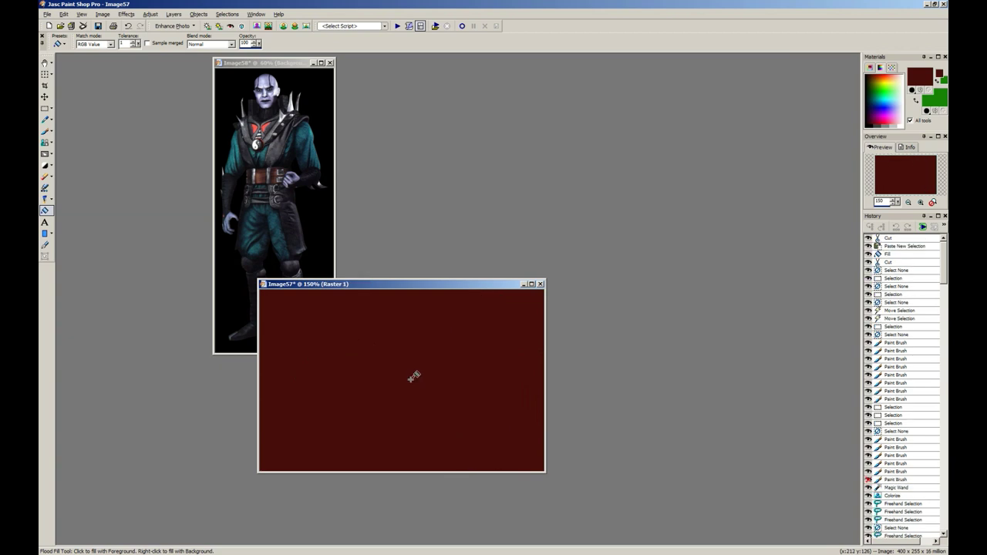
key(alt+l)
key(Return)
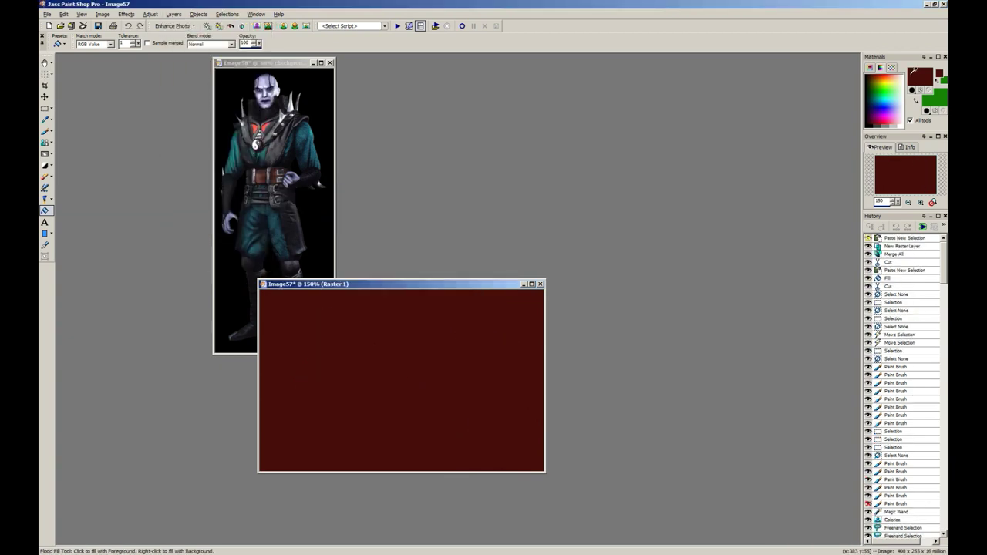
Step: Fill the canvas with a dark olive-brown, adjust its brightness, and paste both figures back onto it
click(881, 77)
click(440, 302)
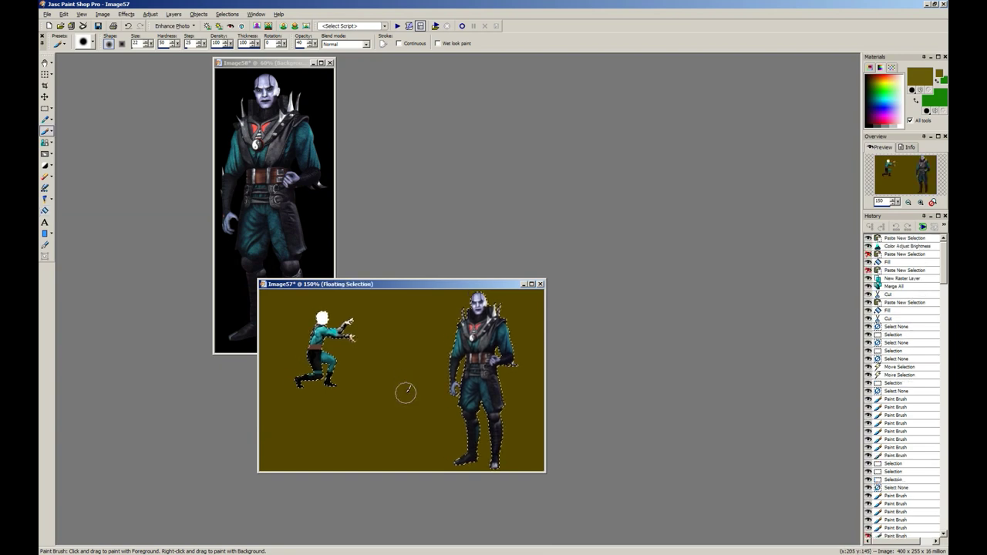
key(shift+b)
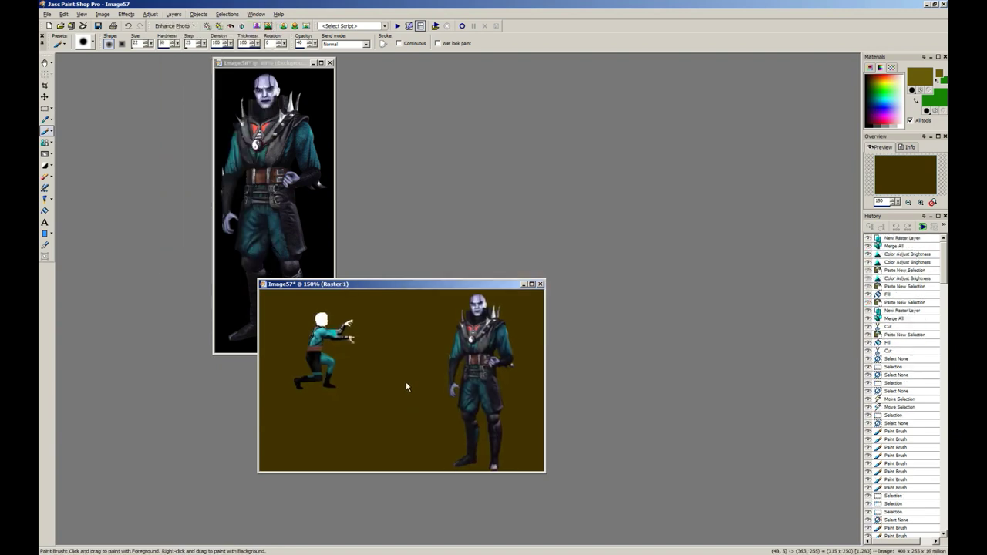
click(404, 380)
key(ctrl+d)
Step: Outline the kneeling sprite's front knee, shin and boot with a freehand selection
key(s)
scroll(366, 361, up, 2)
scroll(367, 362, up, 4)
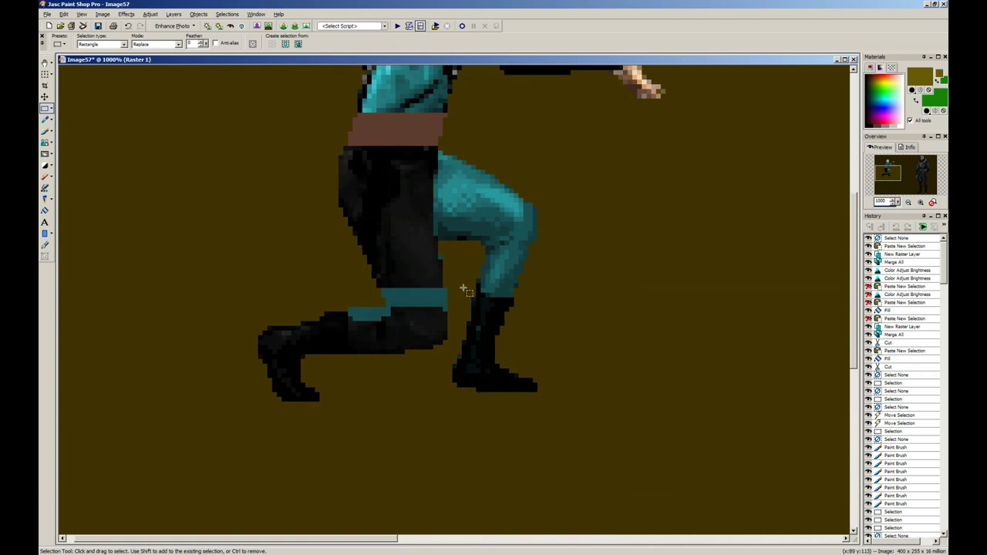
click(52, 108)
click(83, 117)
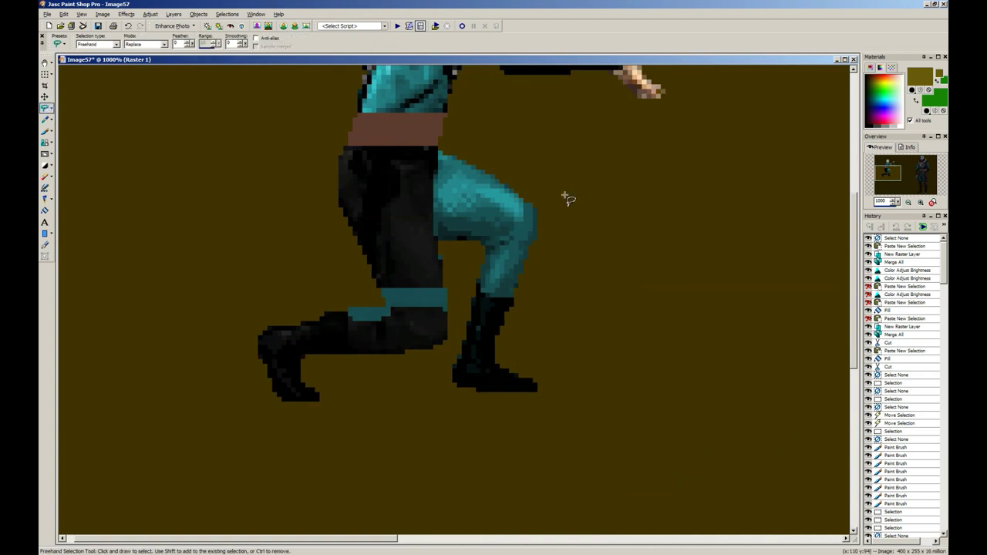
scroll(527, 217, down, 4)
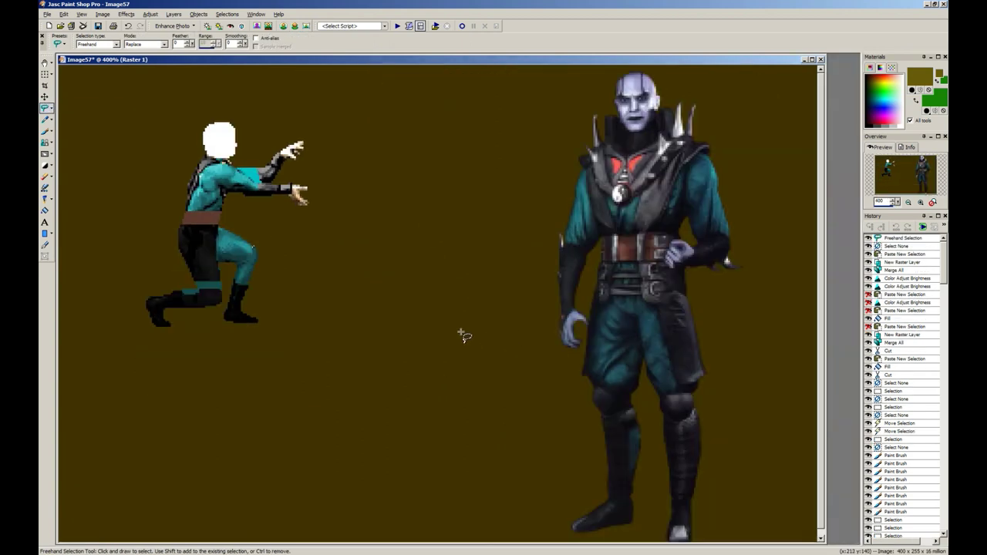
scroll(462, 337, up, 3)
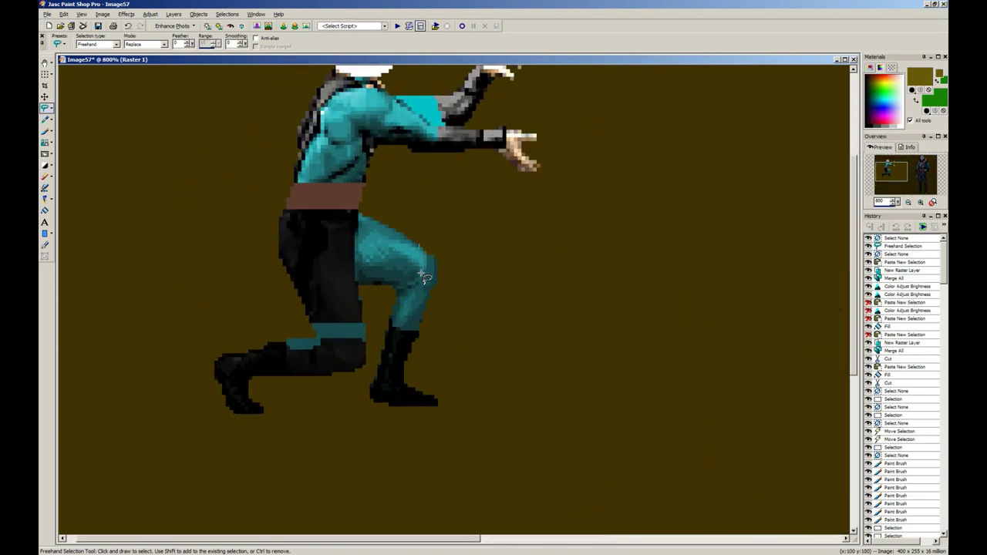
drag(424, 276, 411, 298)
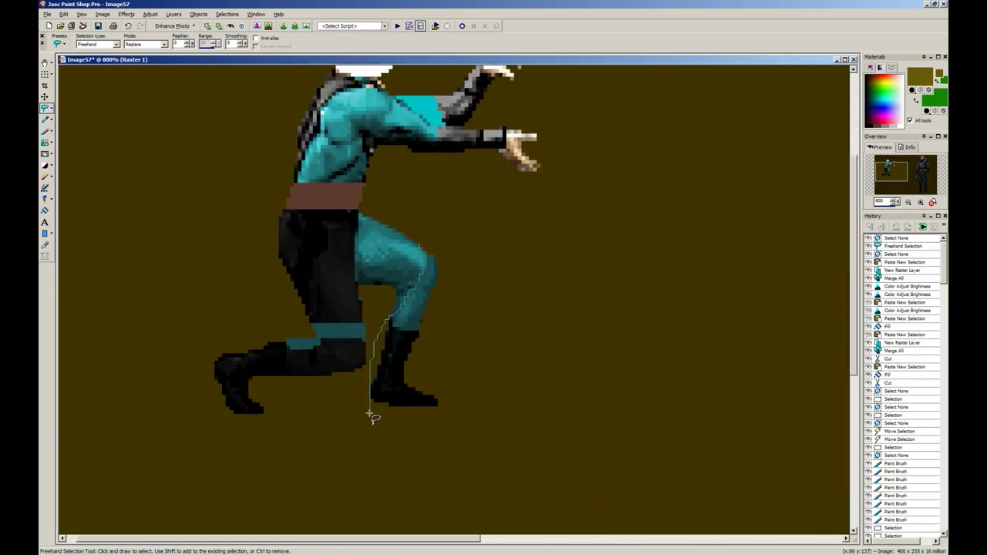
drag(372, 417, 425, 322)
scroll(414, 310, up, 1)
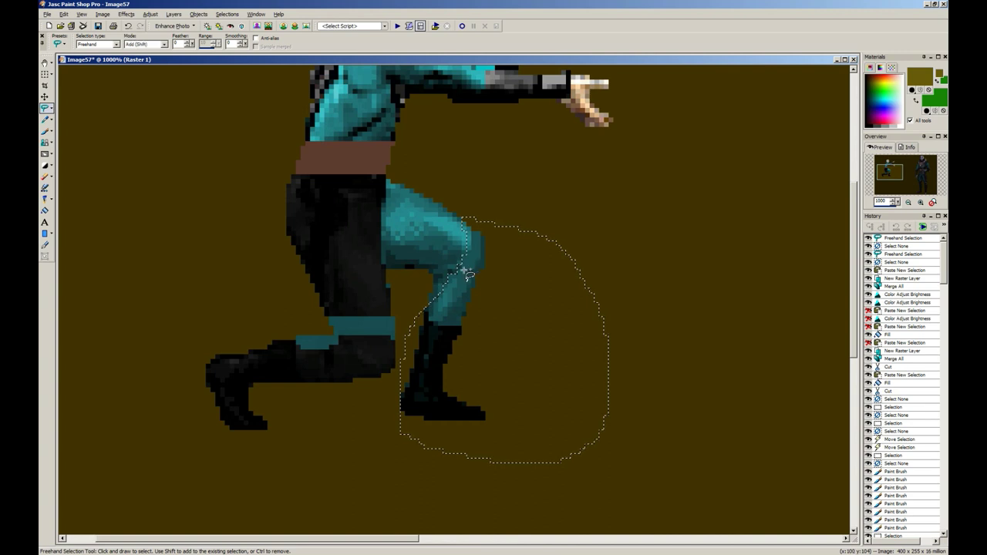
Step: Refine the selection to follow the thigh's underside and leave out a strip of calf behind the shin
mouse_move(441, 283)
mouse_down()
mouse_move(461, 307)
mouse_move(453, 297)
mouse_move(438, 296)
mouse_move(437, 309)
mouse_move(408, 301)
mouse_move(452, 276)
mouse_move(431, 273)
mouse_move(462, 296)
mouse_up()
scroll(558, 346, down, 4)
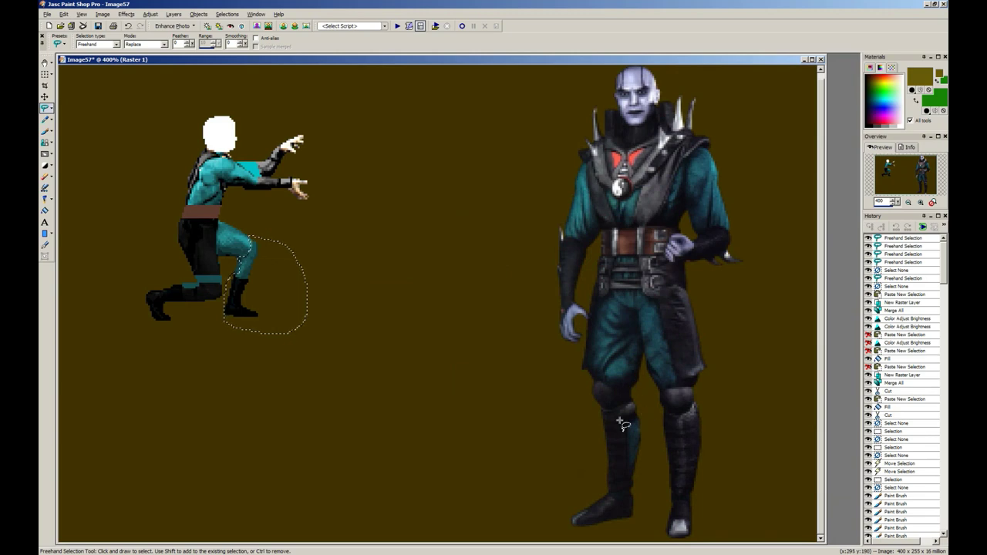
scroll(604, 432, up, 4)
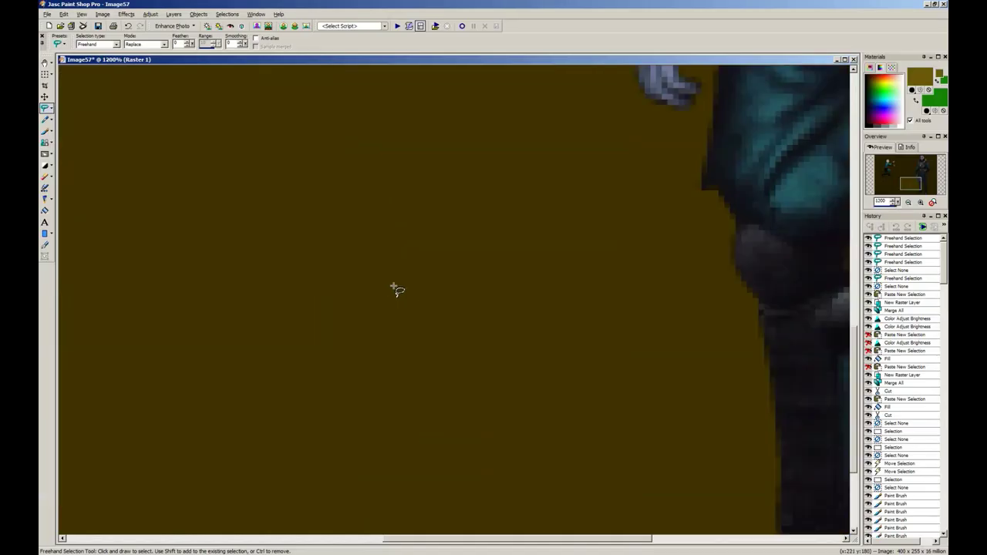
scroll(370, 284, down, 4)
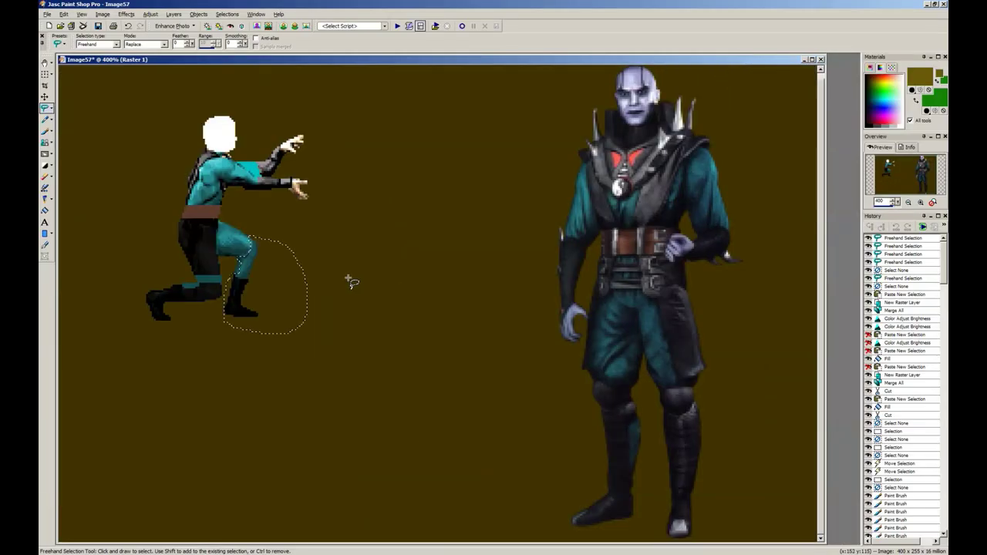
scroll(351, 281, up, 5)
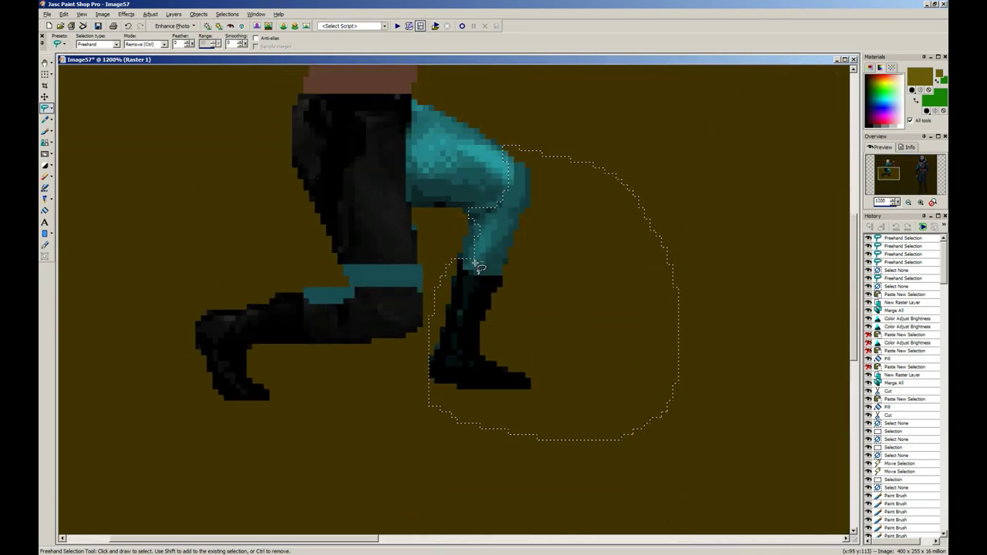
drag(465, 319, 445, 343)
drag(440, 248, 443, 245)
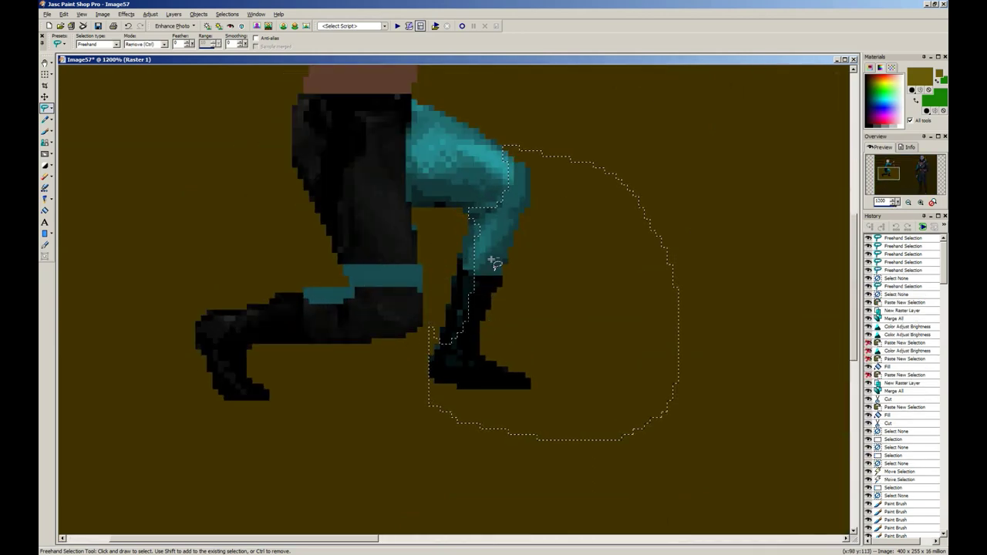
Step: Colorize the selected knee and shin to grey, and move them with the boot onto empty background beside the sprite
key(shift+l)
key(Return)
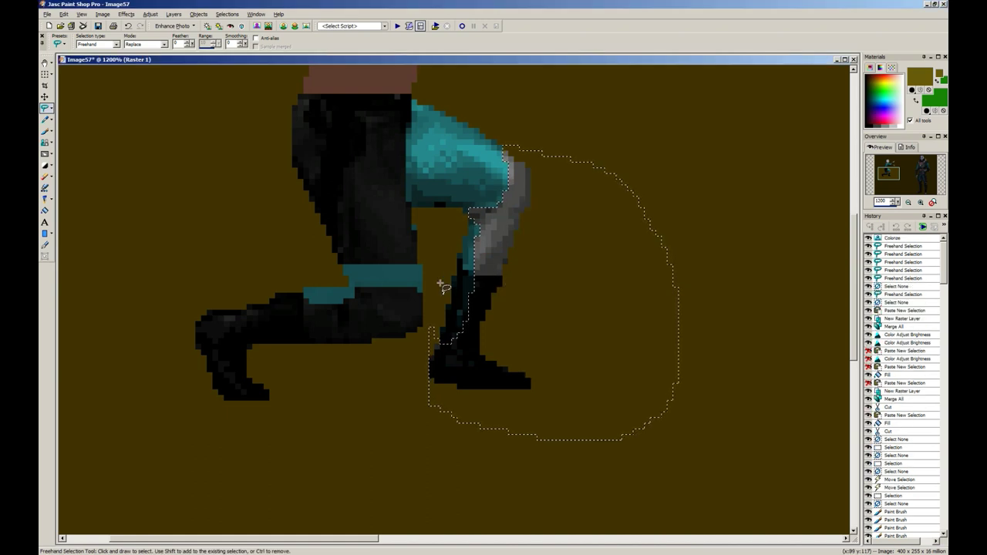
drag(494, 238, 670, 283)
key(ctrl+d)
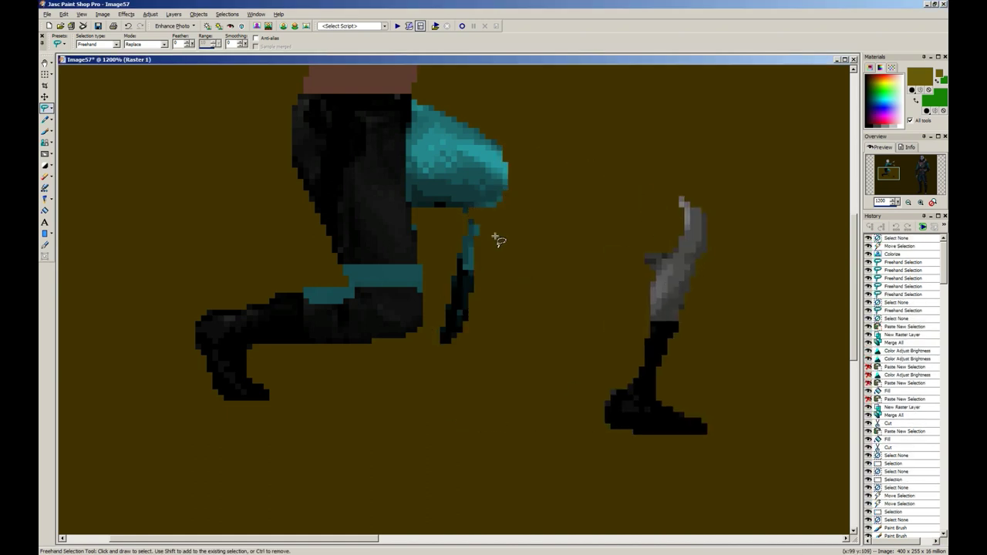
Step: Select only the leftover calf strip without its background and paint it teal sampled from the rear knee's band
drag(497, 387, 505, 215)
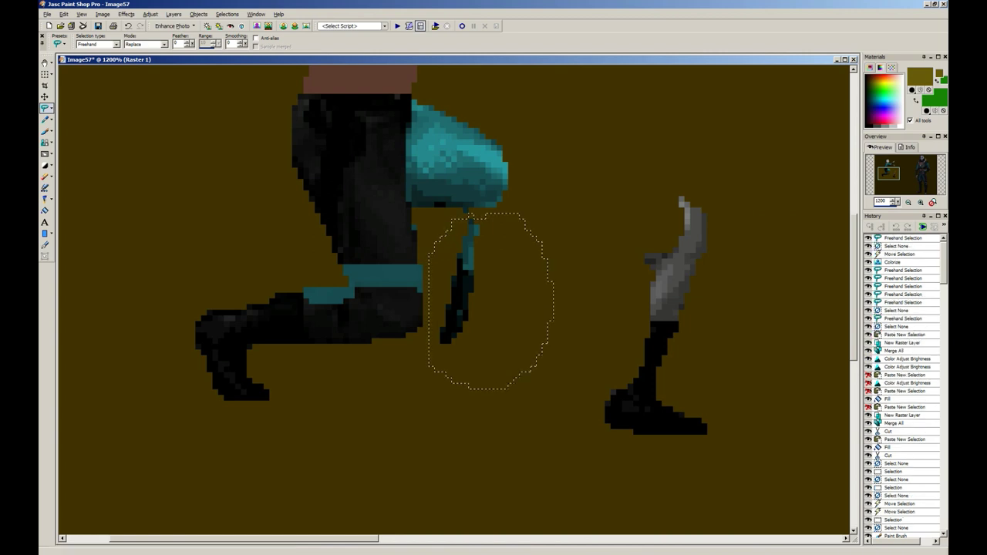
click(52, 110)
click(77, 133)
ctrl+click(116, 169)
click(45, 131)
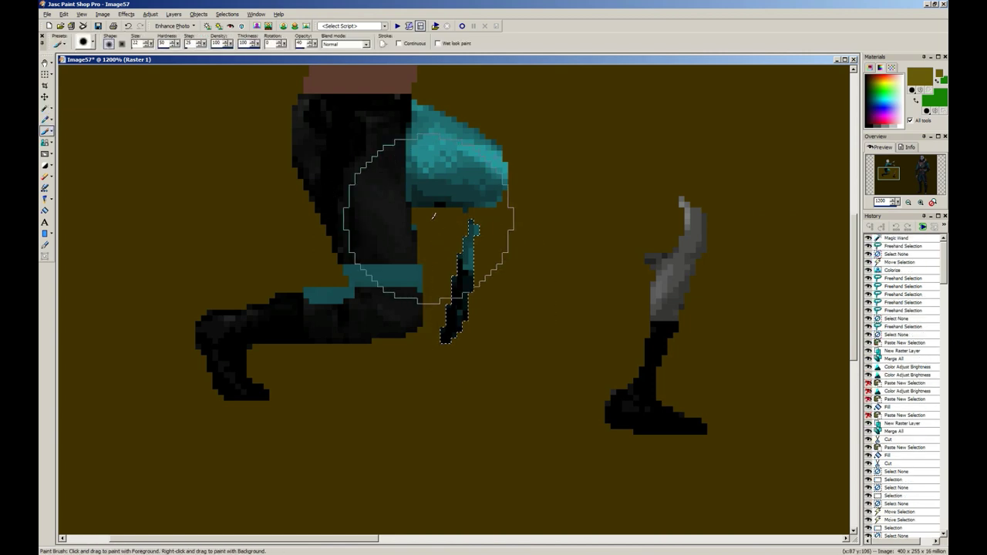
ctrl+click(407, 274)
mouse_move(480, 241)
mouse_down()
mouse_move(450, 368)
mouse_move(468, 299)
mouse_up()
click(482, 270)
click(486, 270)
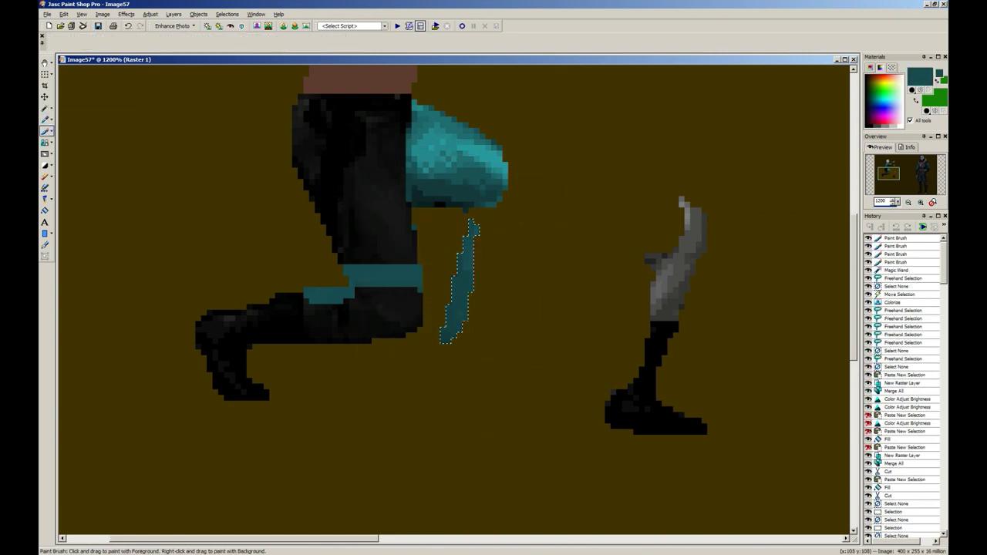
Step: Move the detached grey knee, shin and boot back into place against the front thigh
key(s)
mouse_move(578, 150)
mouse_down()
mouse_move(696, 403)
mouse_move(511, 363)
mouse_move(515, 331)
mouse_up()
key(ctrl+d)
scroll(446, 386, down, 2)
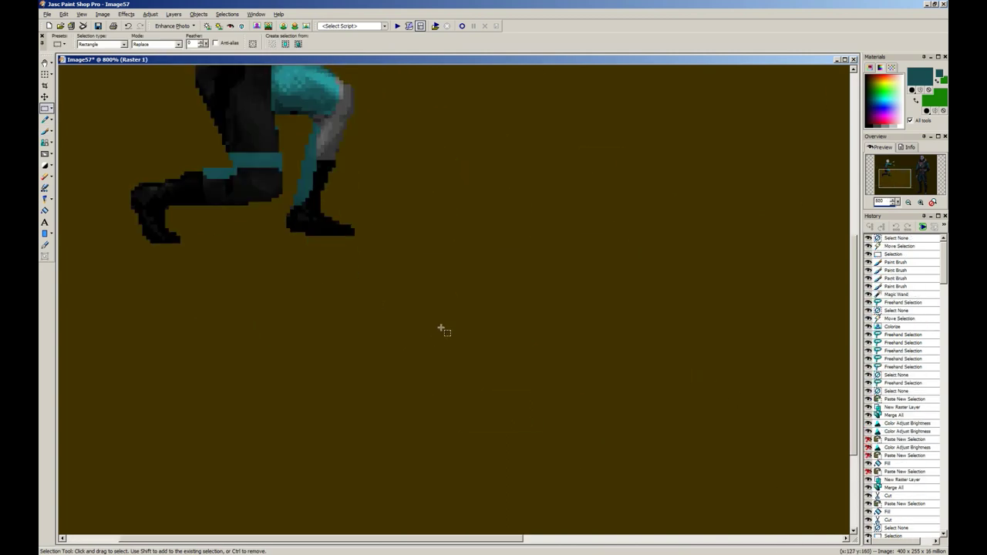
Step: Reselect the front lower leg and darken its grey knee and shin with black sampled from the boot
scroll(422, 302, up, 1)
scroll(417, 279, down, 1)
scroll(432, 214, up, 1)
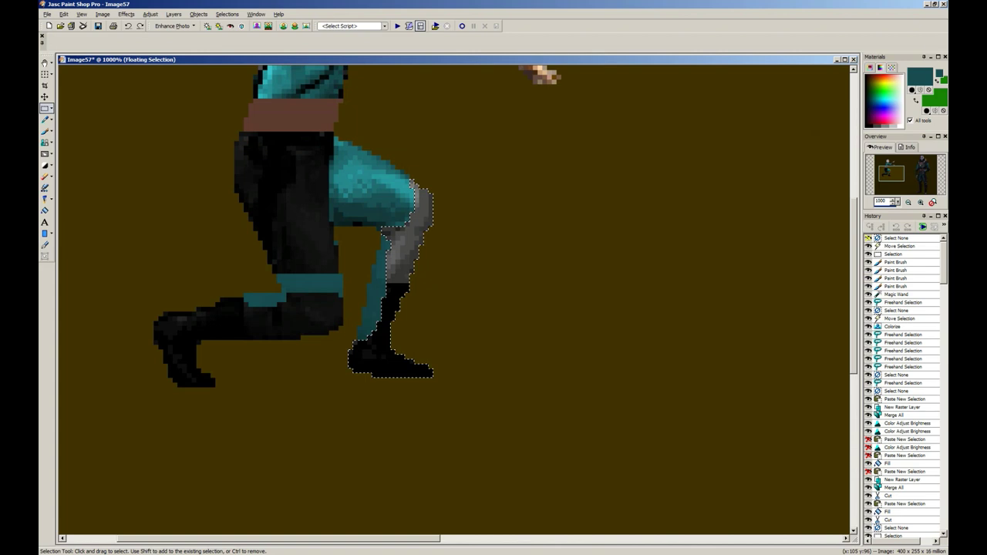
key(b)
ctrl+click(363, 348)
drag(405, 263, 440, 162)
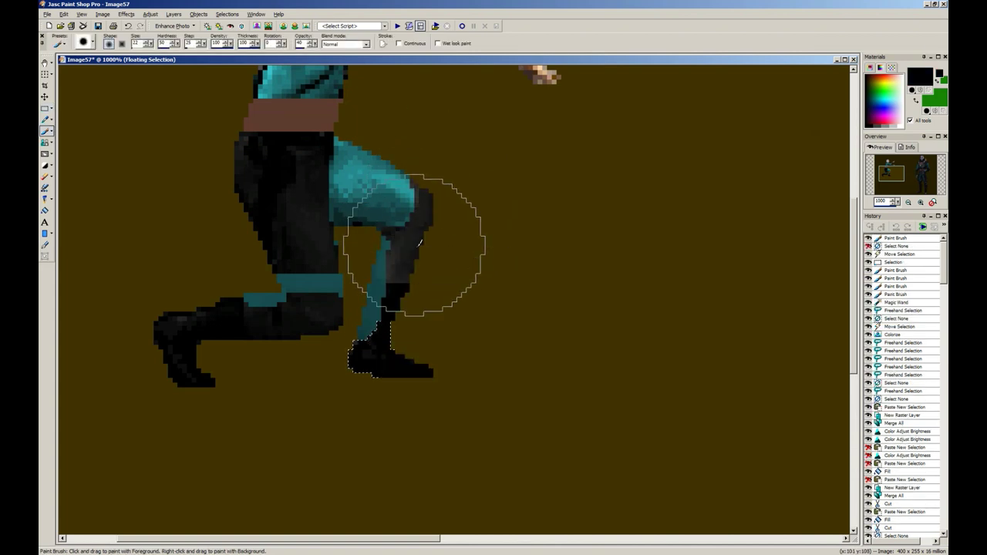
drag(415, 245, 412, 256)
mouse_move(412, 258)
mouse_down()
mouse_move(430, 220)
mouse_move(412, 270)
mouse_move(455, 239)
mouse_up()
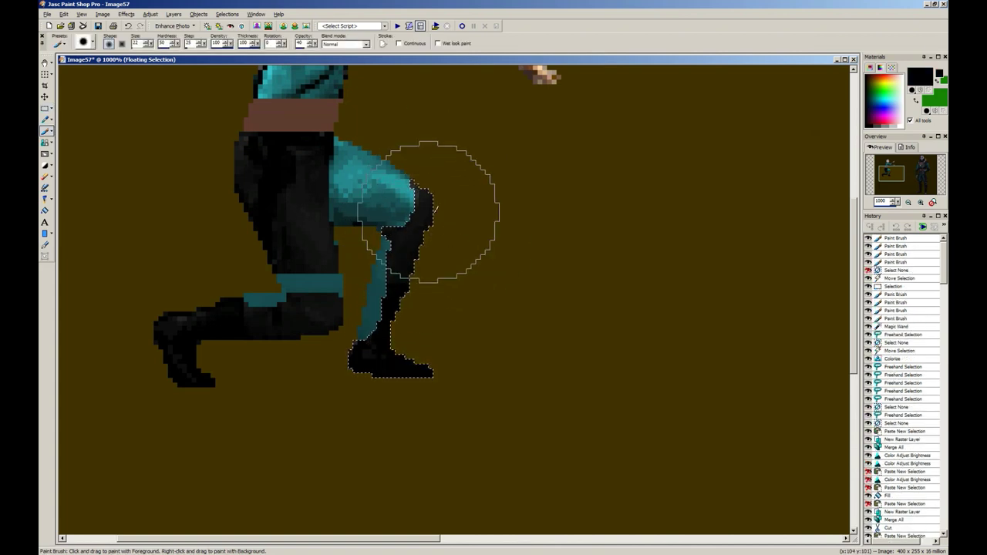
key(s)
right_click(445, 270)
scroll(444, 270, down, 3)
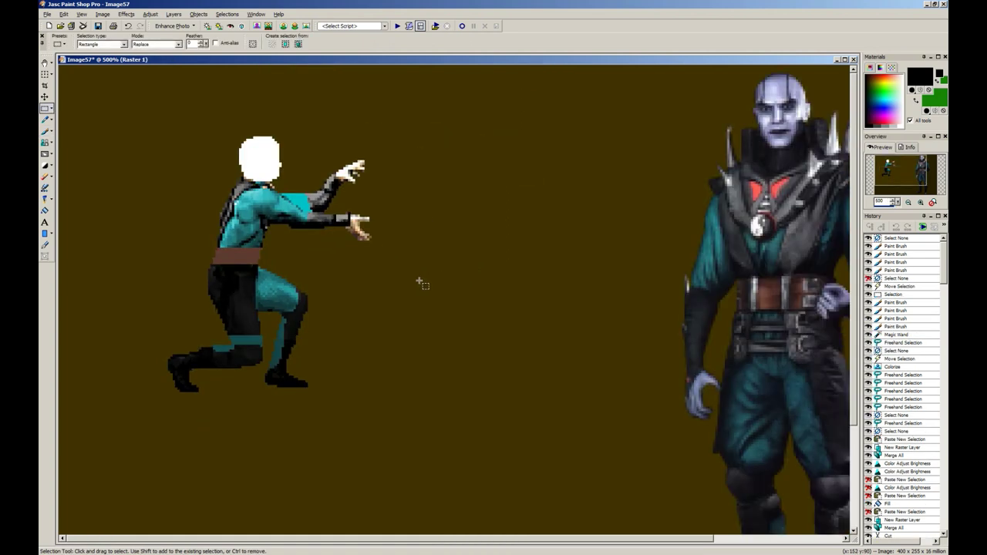
Step: Select the small dark corner where the thigh meets the top of the front knee and paint it with sampled teal
scroll(420, 283, up, 6)
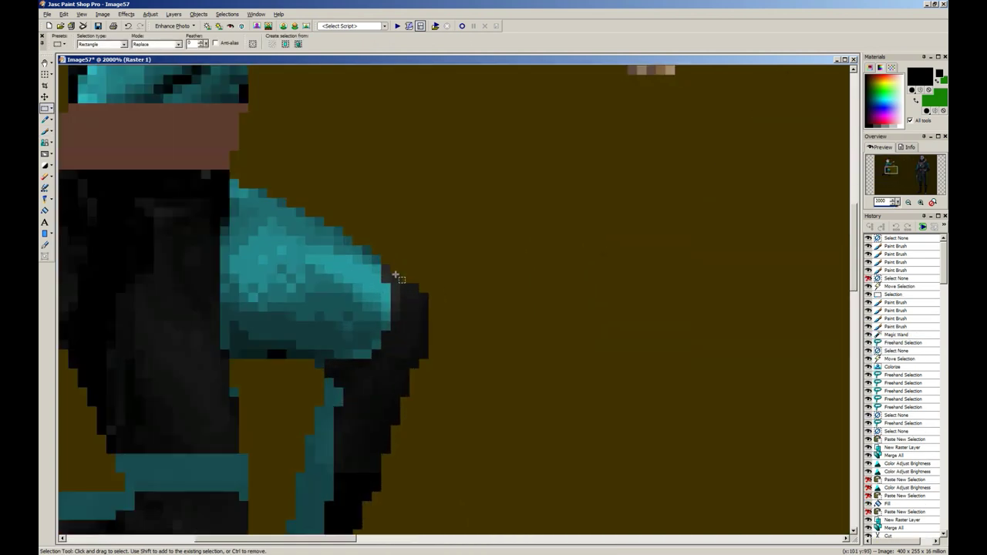
mouse_move(396, 275)
mouse_down()
mouse_move(398, 289)
mouse_move(388, 287)
mouse_up()
key(b)
ctrl+click(360, 295)
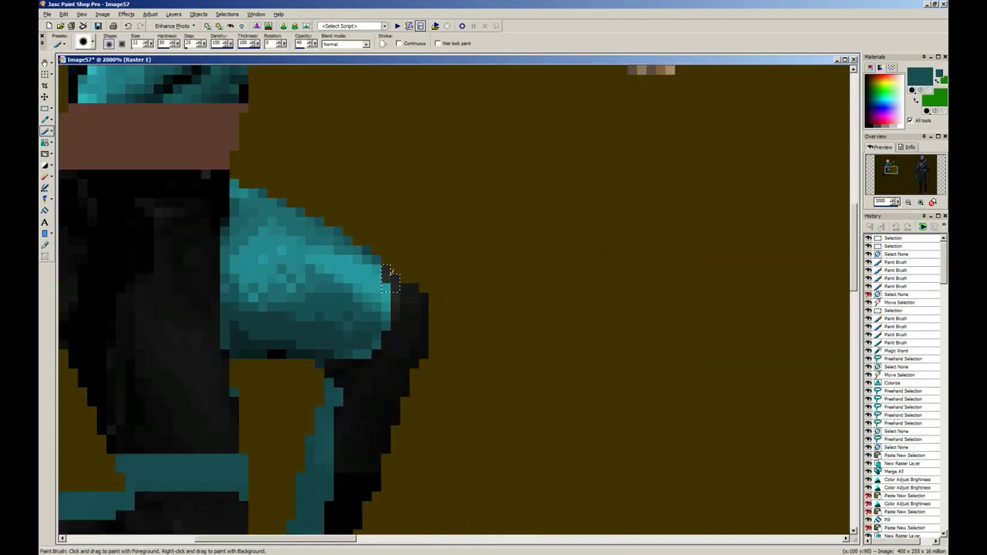
key(ctrl+d)
Step: Copy a 3 x 1 pixel black patch from the front boot and paste it over the stray teal pixels at the ankle
key(s)
scroll(451, 363, down, 2)
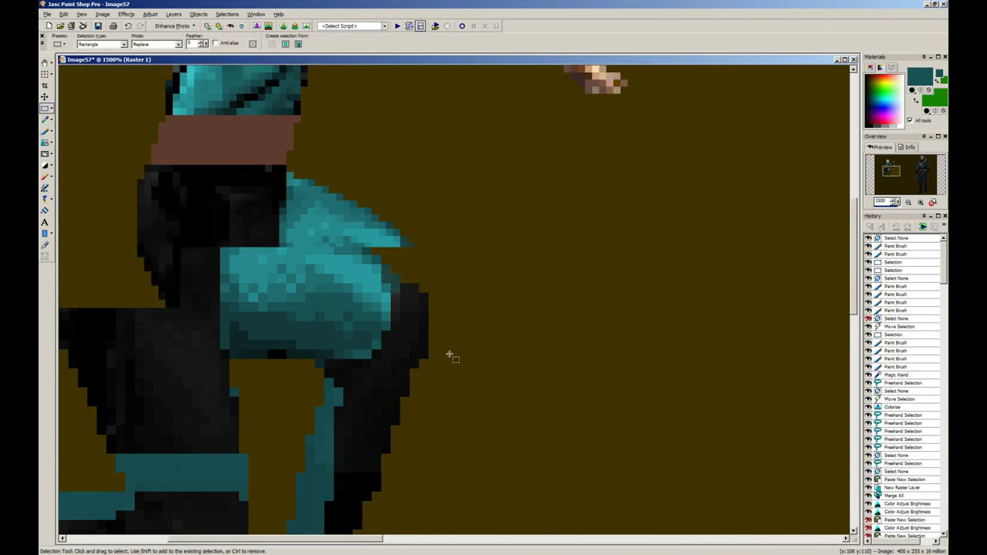
scroll(416, 336, up, 1)
drag(414, 339, 416, 338)
key(ctrl+c)
key(ctrl+e)
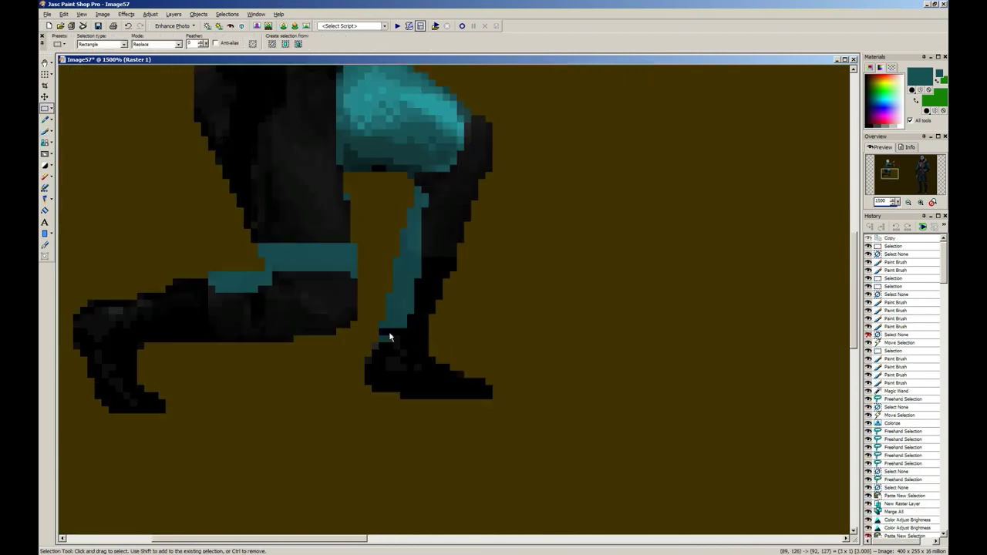
click(389, 336)
key(ctrl+e)
click(390, 334)
key(ctrl+d)
Step: Compare the sprite's recoloured boots with the ankles and boots of the standing reference figure
scroll(454, 329, down, 7)
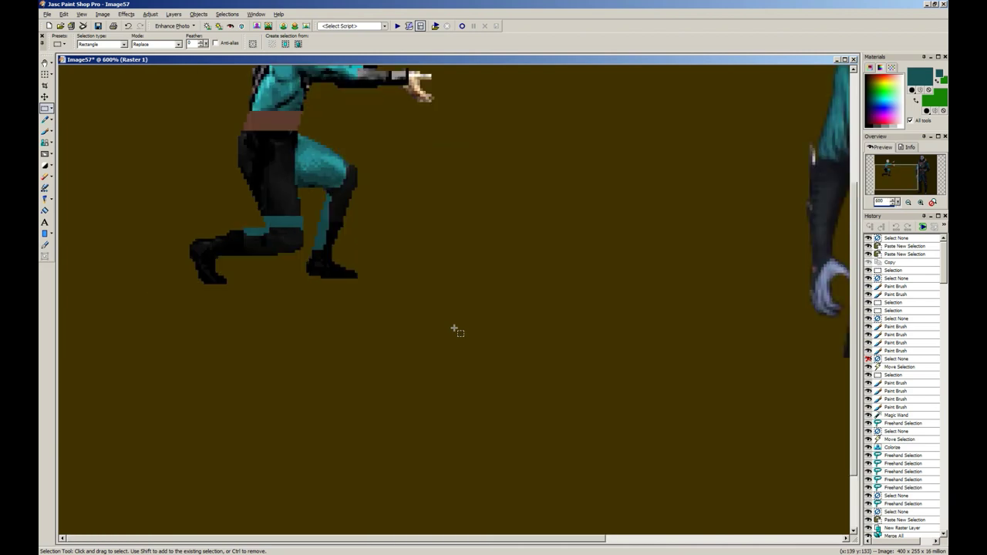
scroll(500, 390, up, 9)
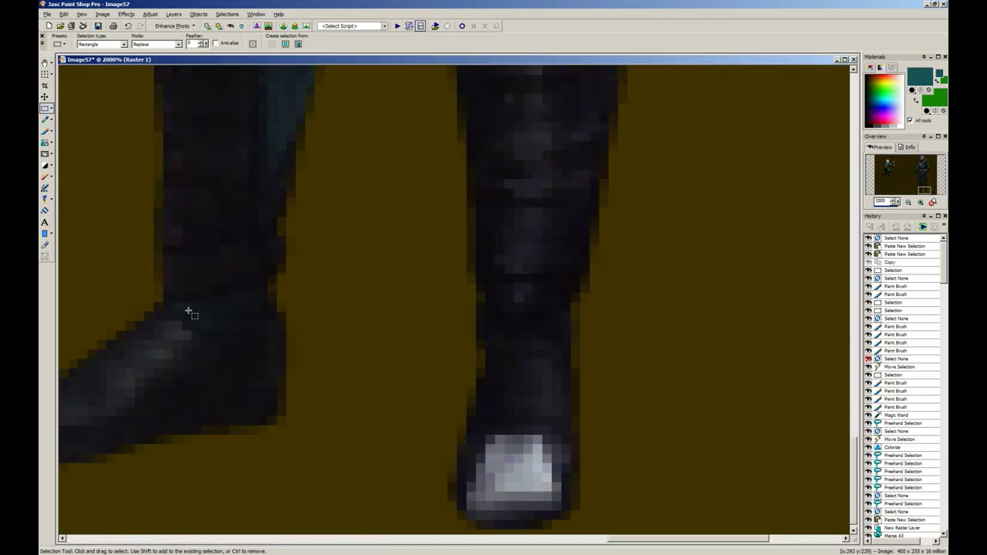
drag(241, 328, 248, 327)
click(277, 302)
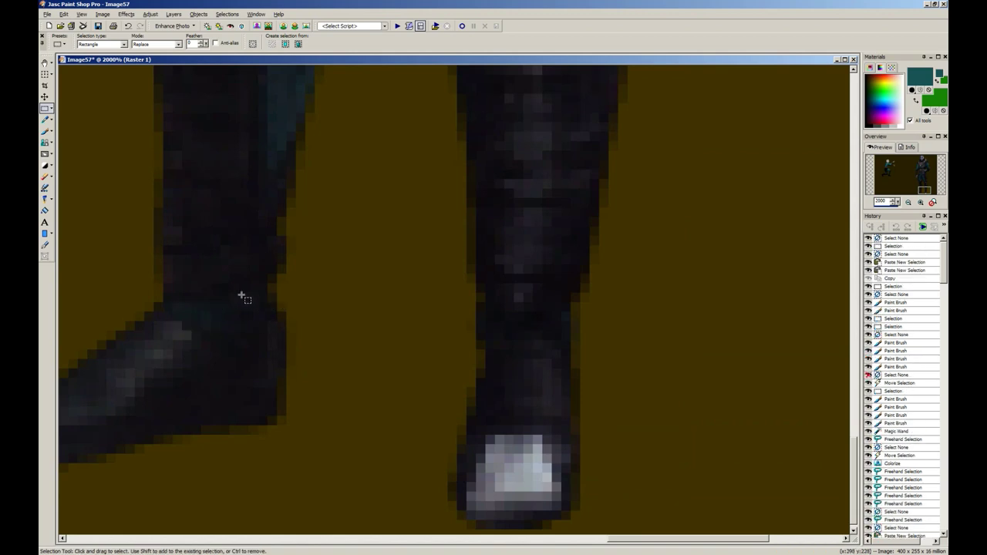
key(ctrl+d)
Step: Switch to Firefox and preview the MKWarehouse Mortal Kombat 4 Quan Chi render in the image results
scroll(302, 293, down, 3)
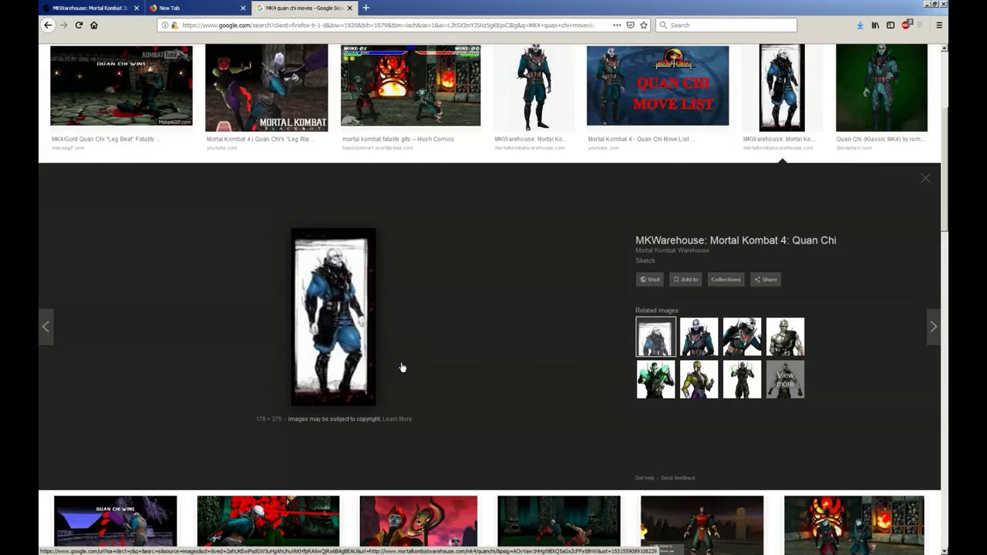
scroll(431, 332, up, 1)
scroll(466, 295, up, 3)
click(551, 271)
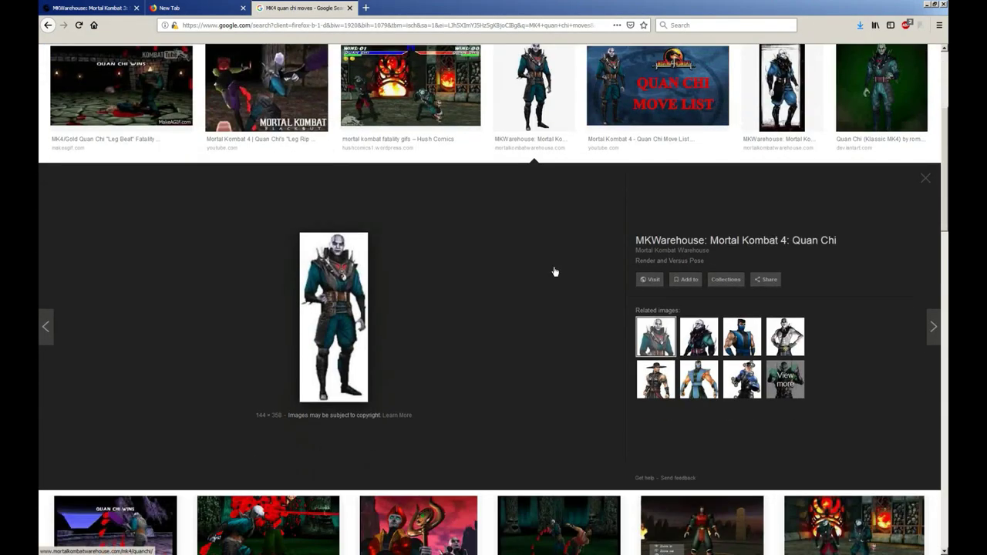
Step: Switch back to Paint Shop Pro and examine the teal ankle area above the boots in the standing reference image
scroll(473, 294, up, 2)
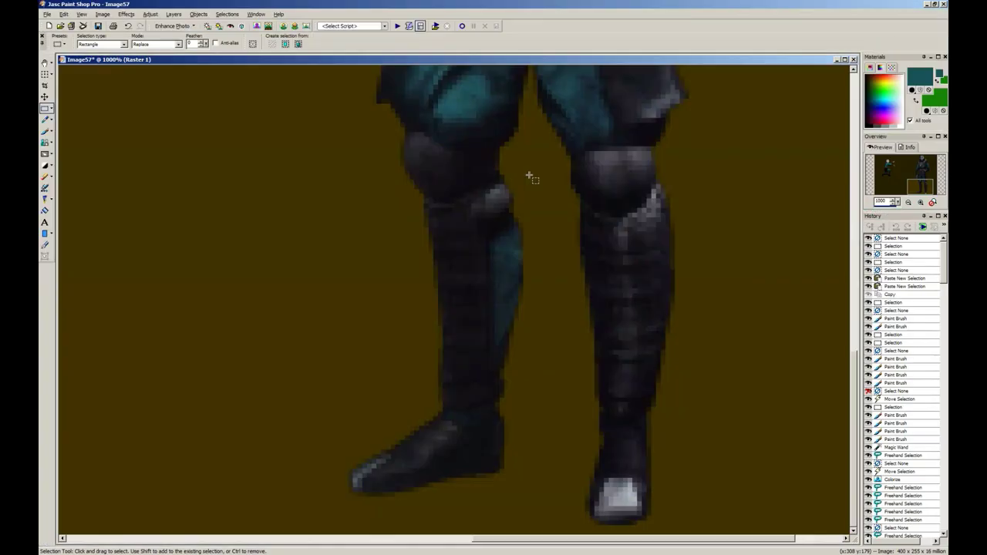
scroll(529, 176, down, 3)
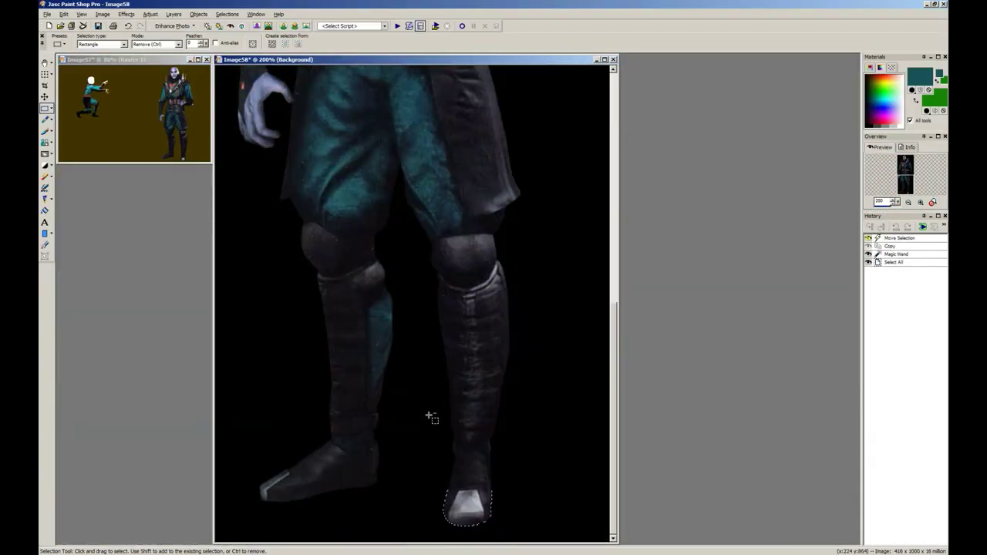
scroll(430, 414, up, 2)
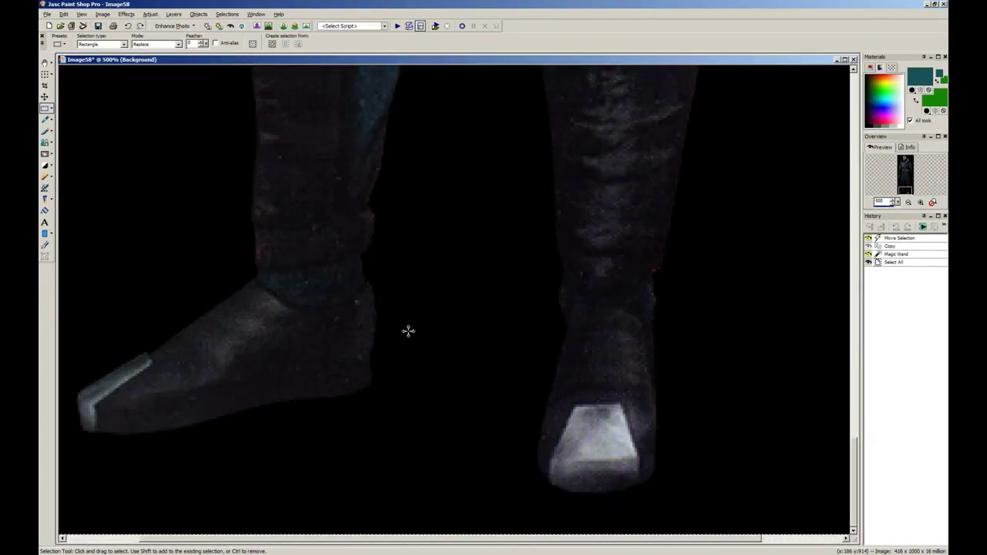
click(52, 108)
click(81, 120)
scroll(348, 271, up, 1)
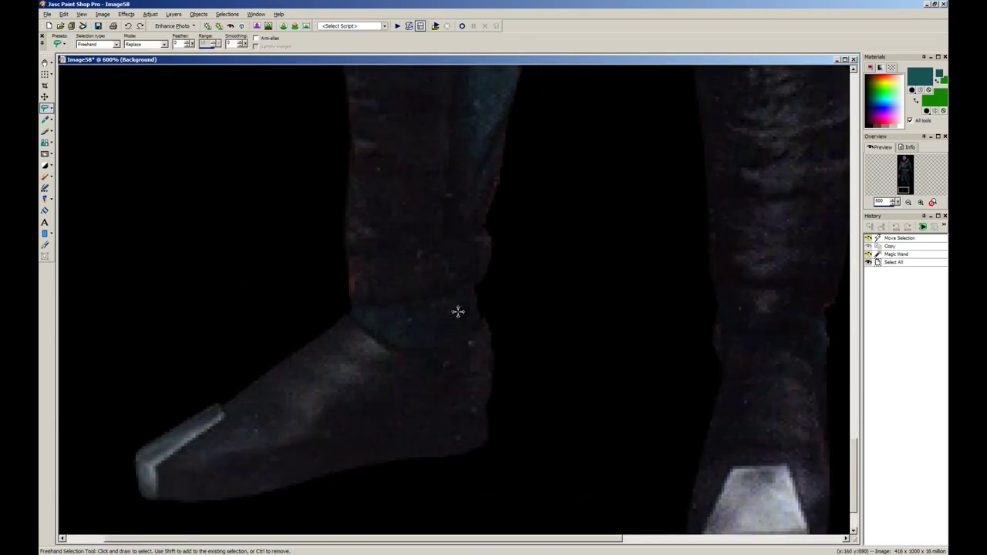
drag(465, 294, 398, 324)
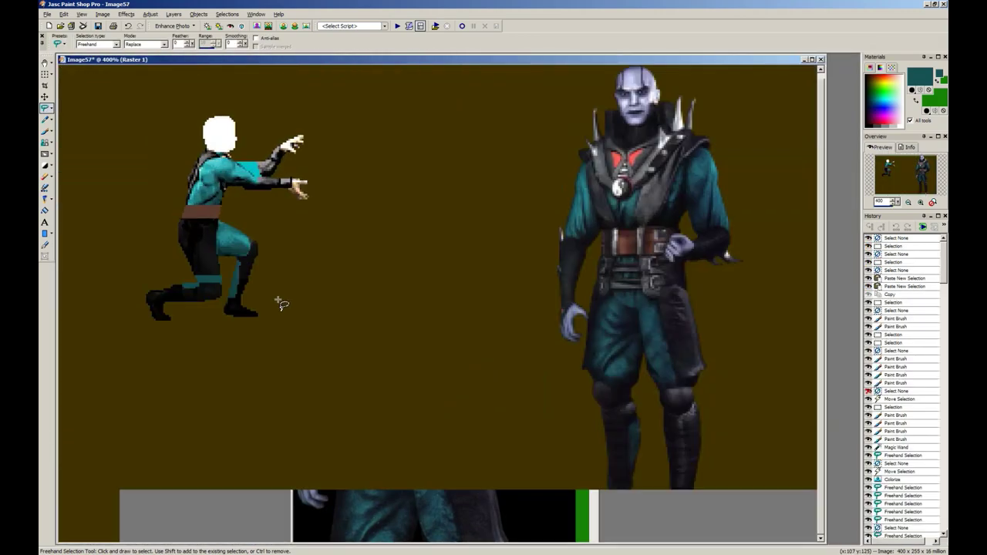
scroll(413, 301, up, 3)
scroll(472, 281, up, 2)
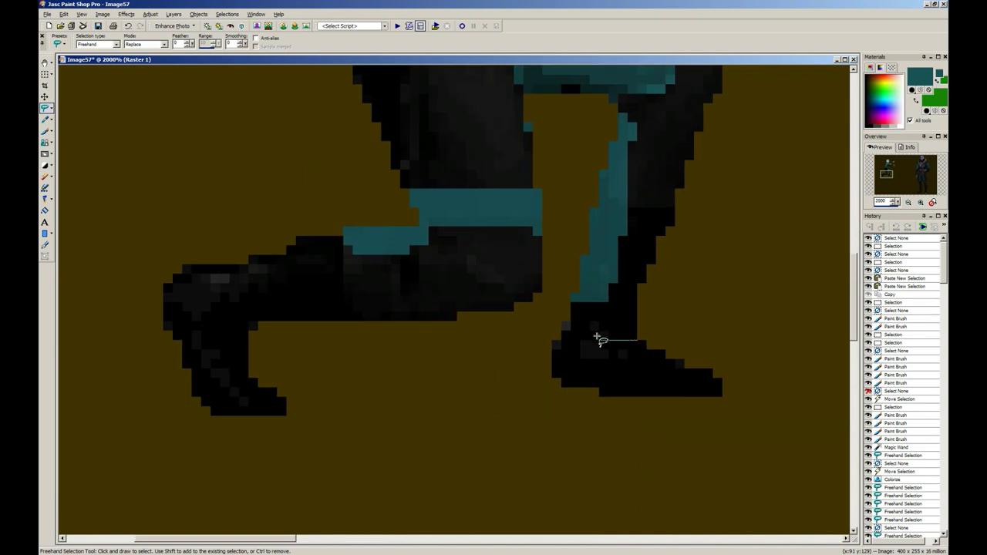
mouse_move(552, 324)
mouse_down()
mouse_move(588, 354)
mouse_move(625, 343)
mouse_up()
drag(626, 342, 636, 333)
right_click(642, 335)
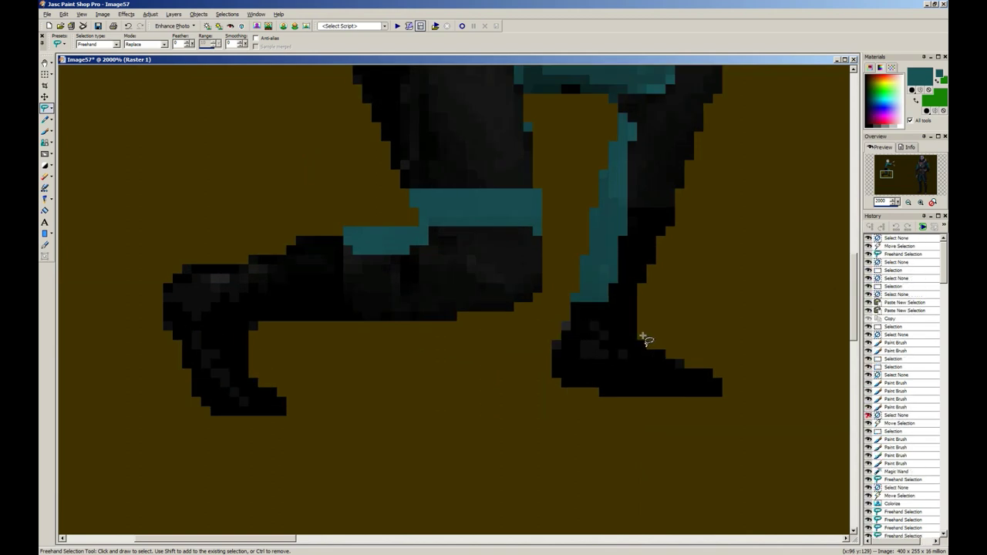
Step: Select a band around the front boot's ankle, remove the background from the selection, and paint the band dark teal
mouse_move(550, 329)
mouse_down()
mouse_move(601, 344)
mouse_move(644, 333)
mouse_up()
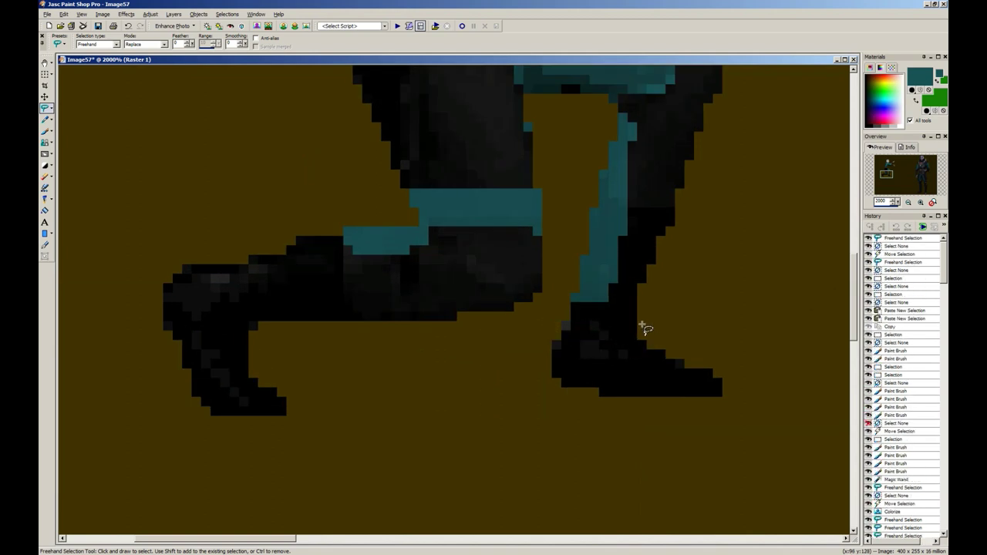
key(b)
drag(561, 330, 637, 339)
click(52, 109)
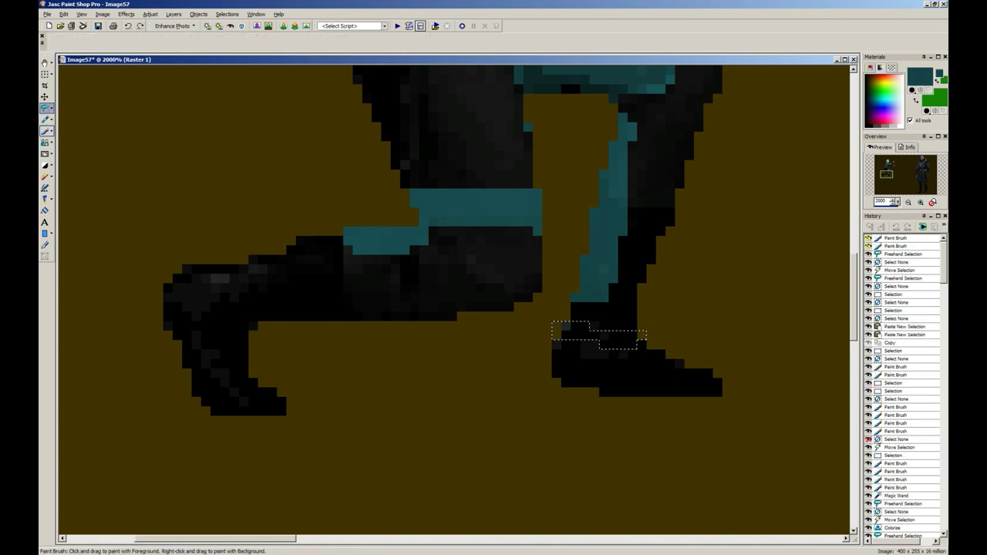
click(84, 130)
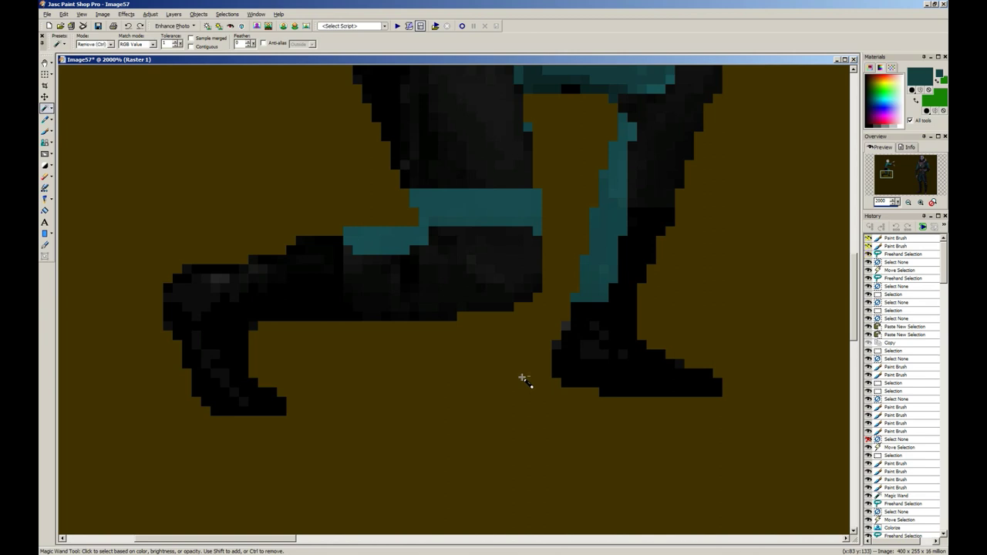
ctrl+click(522, 377)
key(b)
click(670, 332)
drag(670, 332, 592, 325)
click(593, 325)
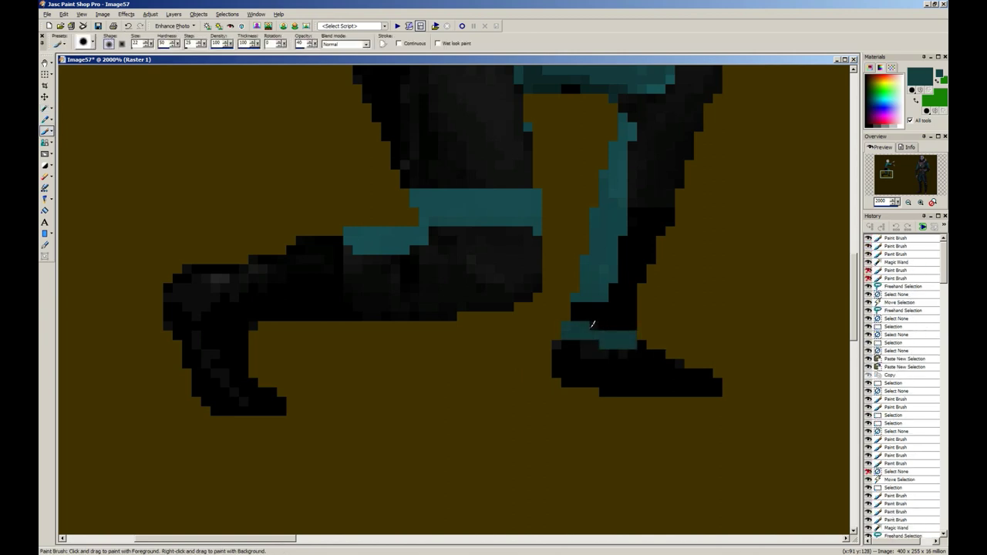
Step: Select a narrow freehand band around the rear boot's ankle and paint it in the same dark teal
key(s)
scroll(592, 324, down, 9)
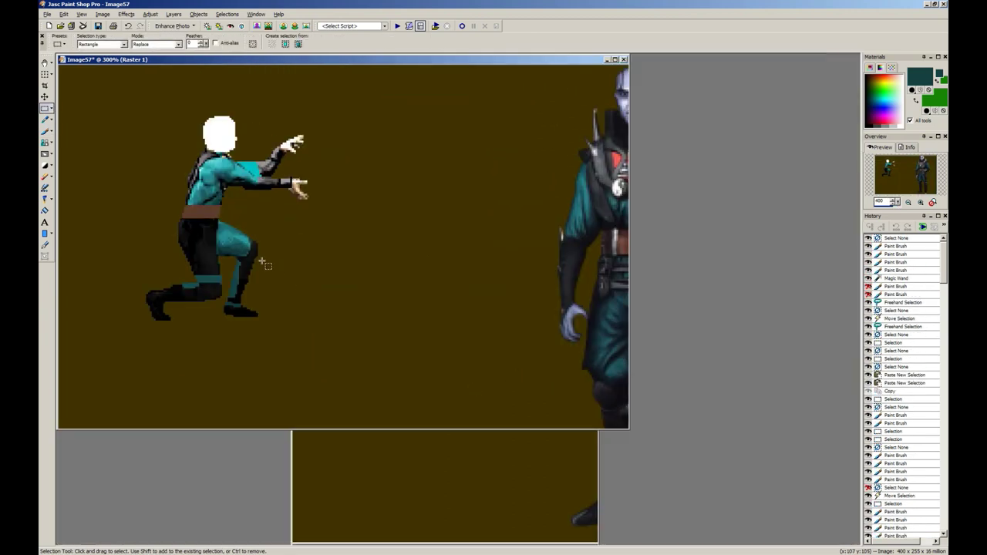
scroll(264, 265, down, 4)
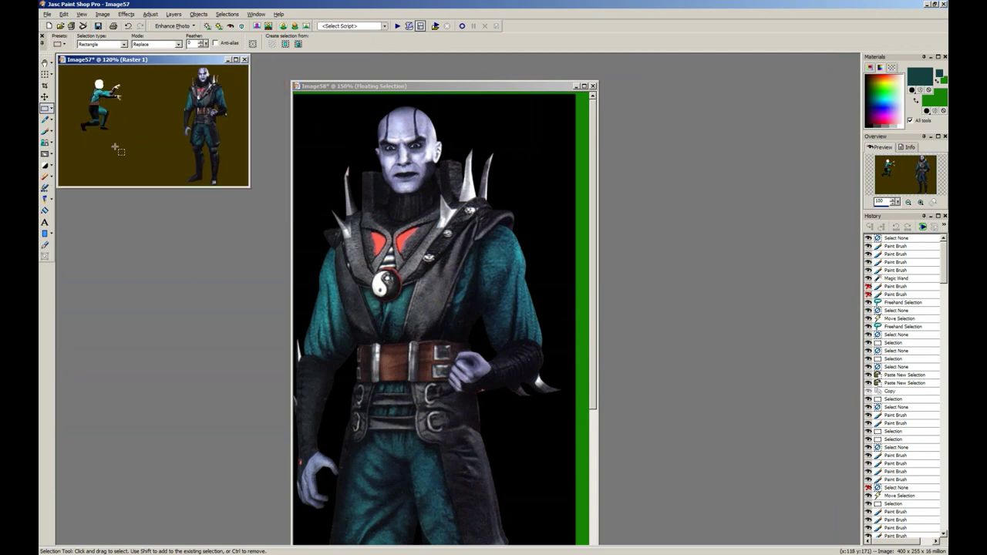
scroll(115, 148, up, 4)
key(s)
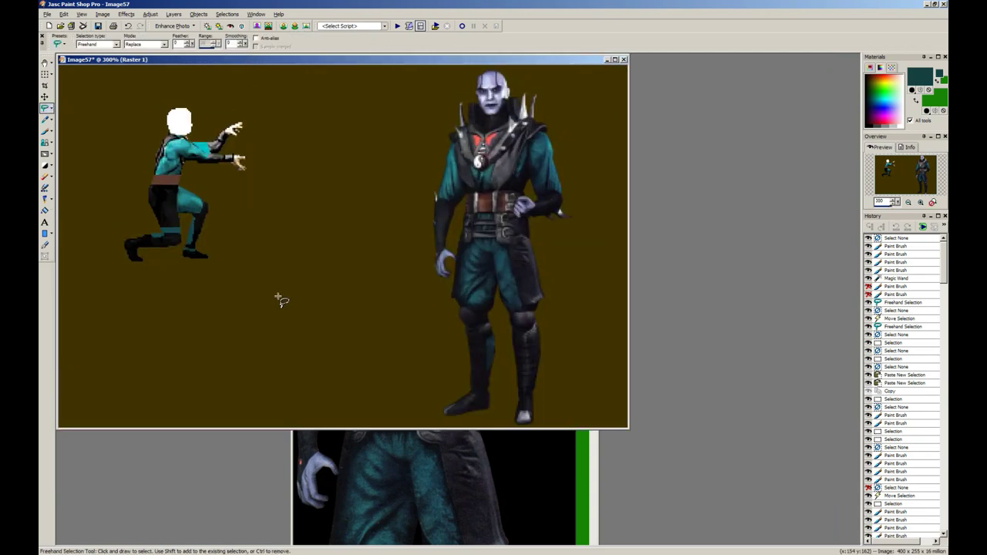
scroll(277, 300, up, 8)
mouse_move(313, 216)
mouse_down()
mouse_move(321, 265)
mouse_move(330, 261)
mouse_move(324, 210)
mouse_up()
key(b)
click(315, 284)
click(314, 283)
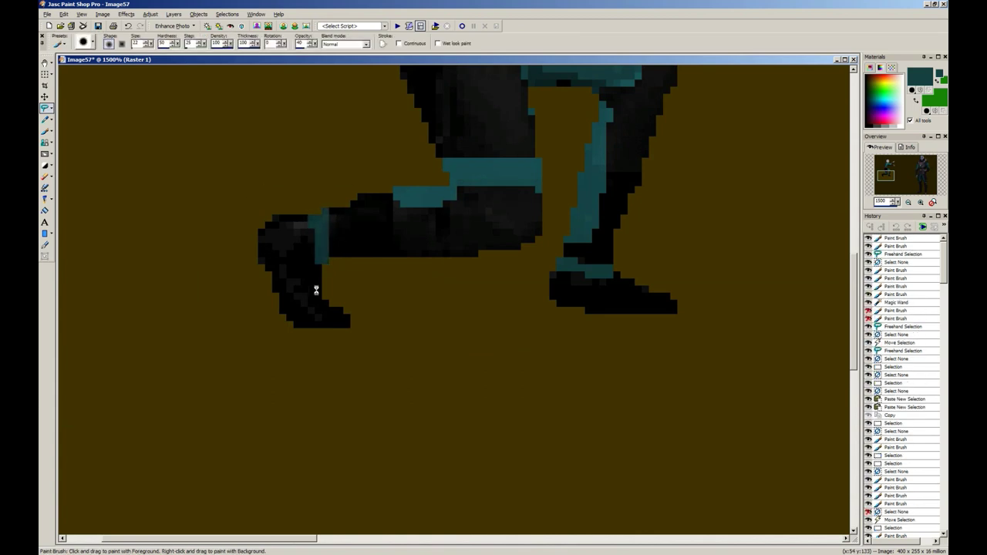
click(315, 236)
click(314, 236)
click(328, 291)
key(s)
click(409, 333)
Step: Copy a piece of the teal stripe on top of the rear calf and paste it to extend the stripe towards the ankle
scroll(410, 333, down, 10)
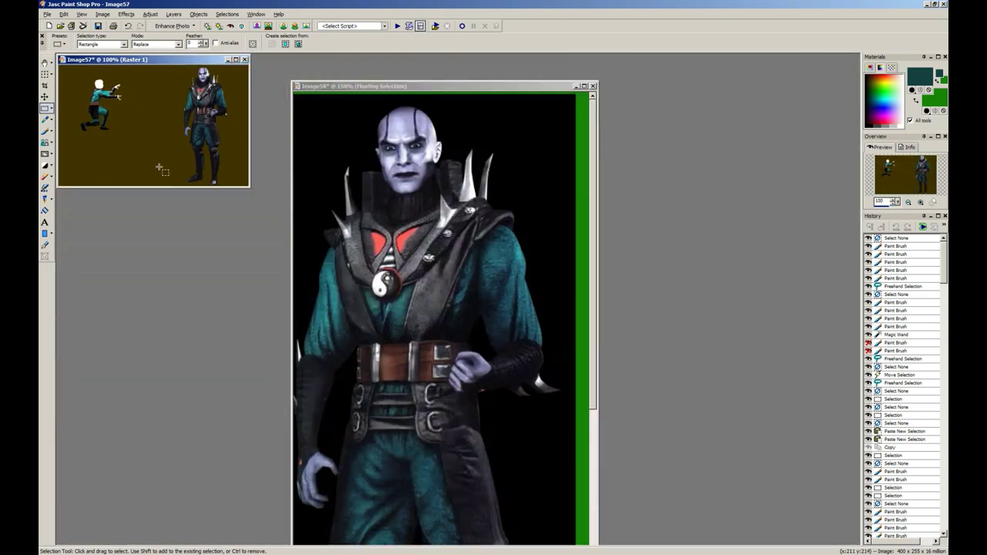
scroll(162, 179, up, 1)
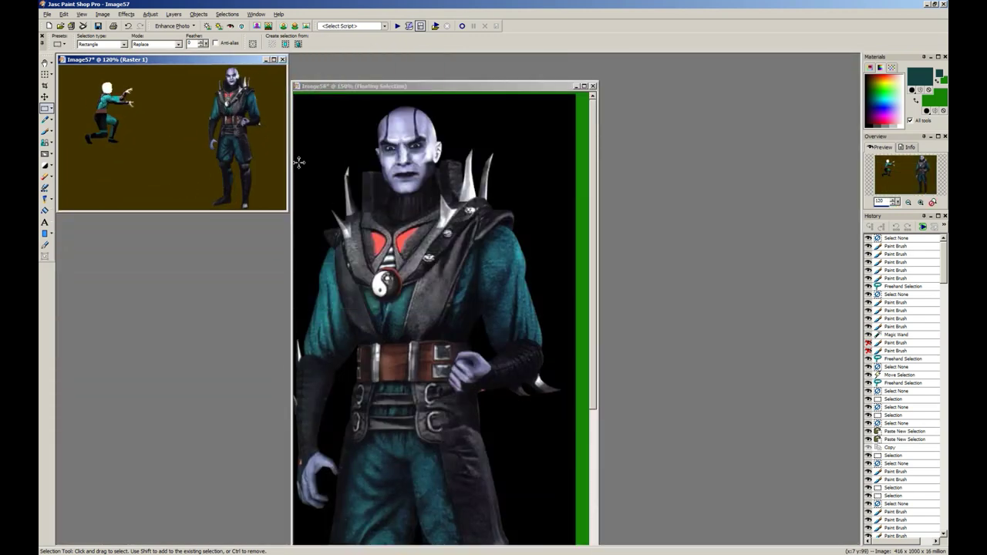
scroll(165, 206, up, 4)
scroll(179, 226, up, 3)
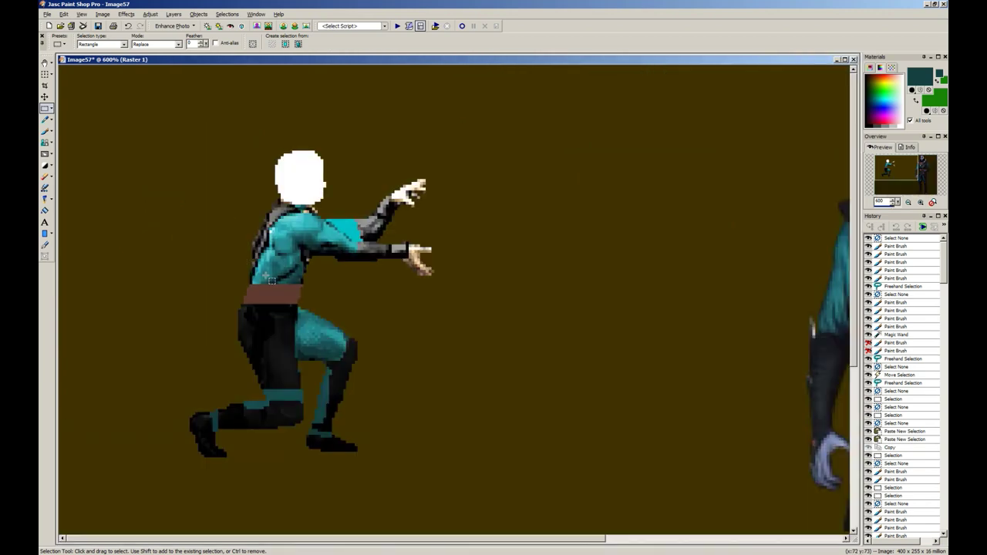
scroll(323, 326, up, 3)
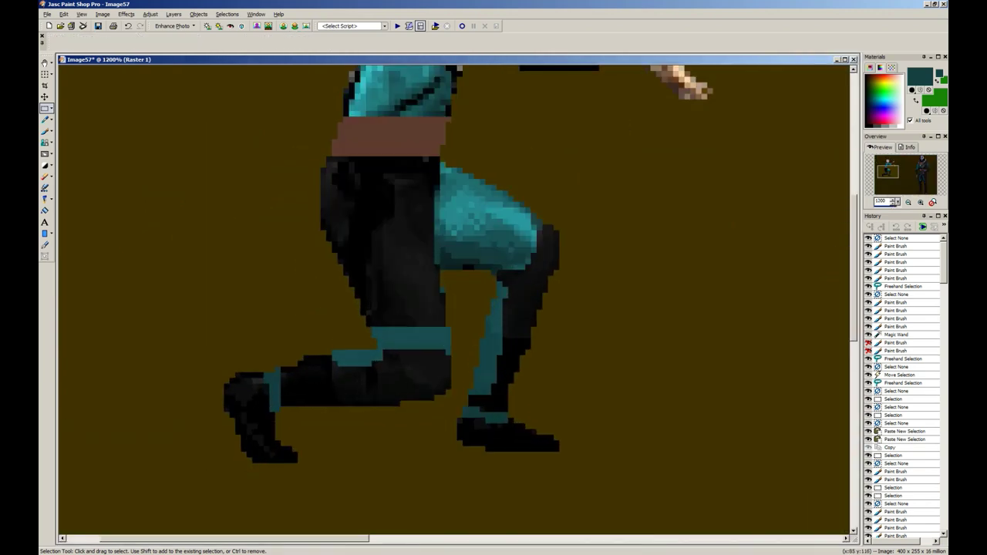
key(b)
key(s)
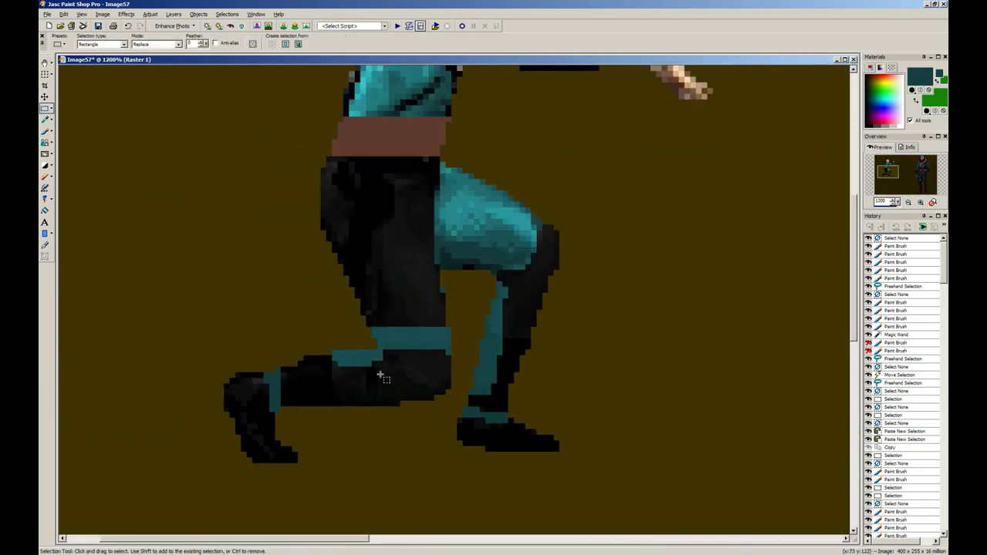
drag(347, 357, 324, 364)
key(ctrl+c)
key(ctrl+e)
click(319, 361)
key(ctrl+d)
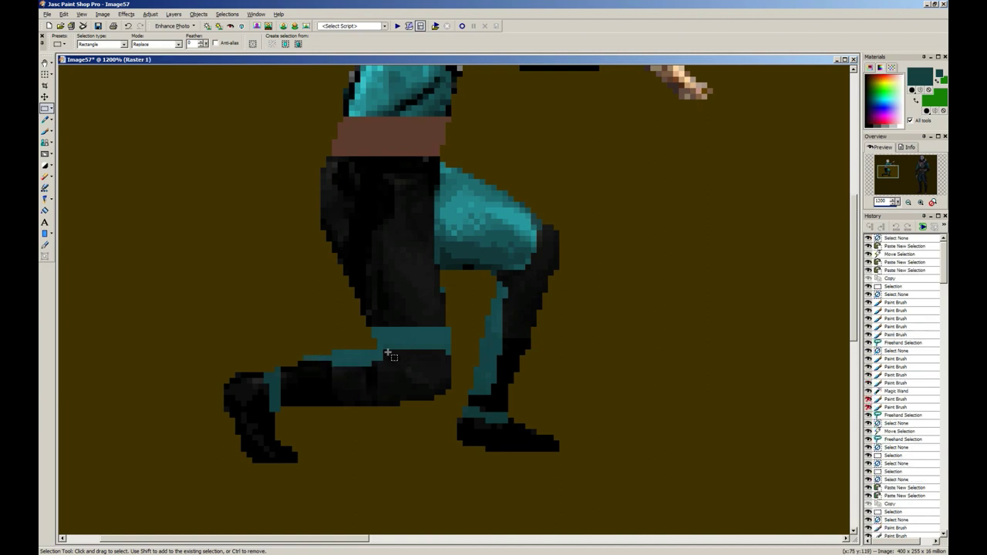
Step: With a 1-pixel brush at 100 opacity, paint the lower edge of the rear leg's teal knee band in sampled near-black
click(45, 131)
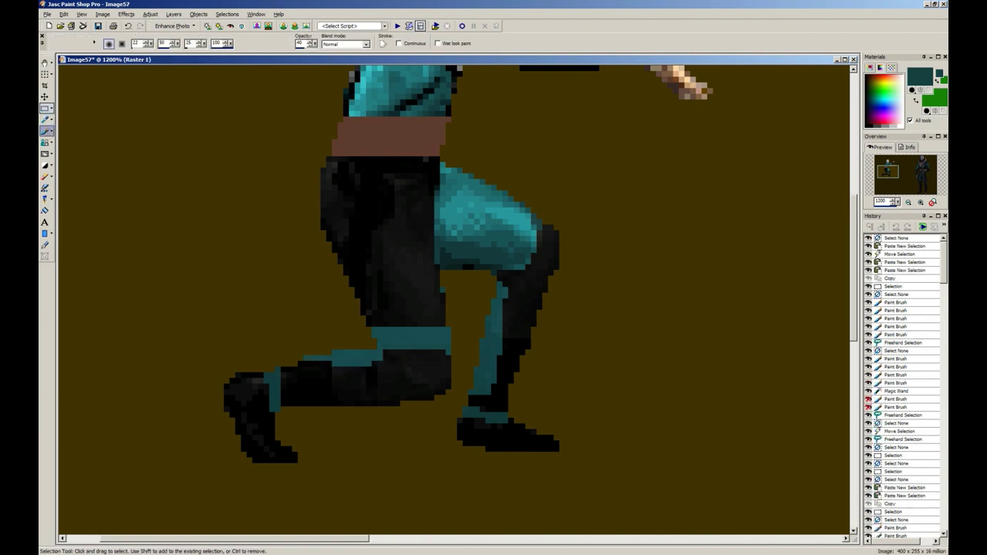
text(1)
drag(304, 44, 265, 47)
text(100)
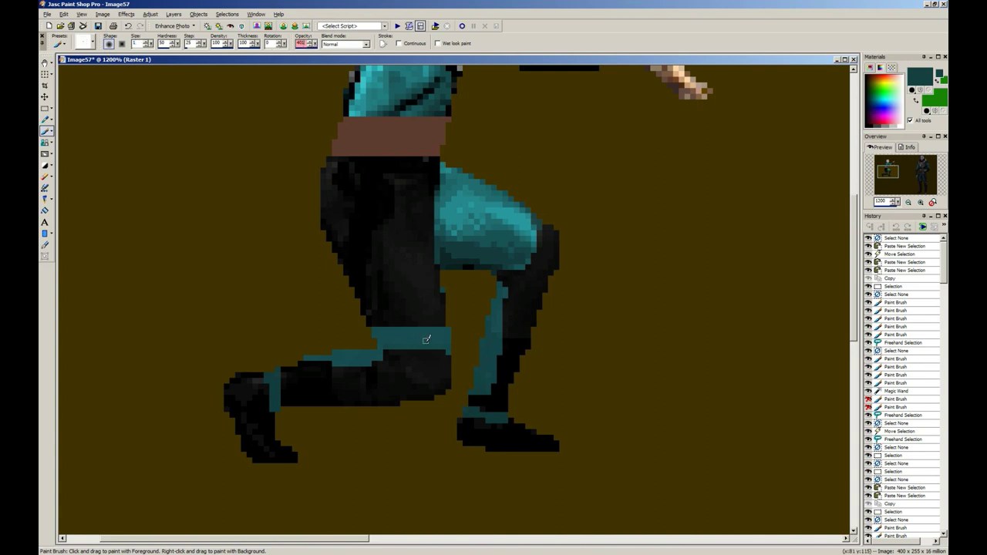
ctrl+click(387, 354)
drag(385, 347, 418, 345)
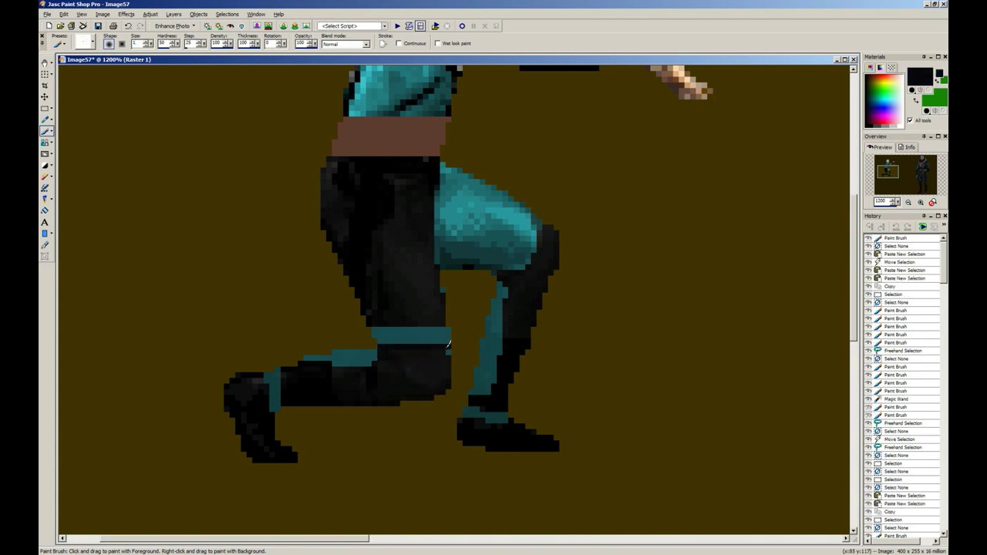
click(448, 351)
scroll(429, 289, down, 6)
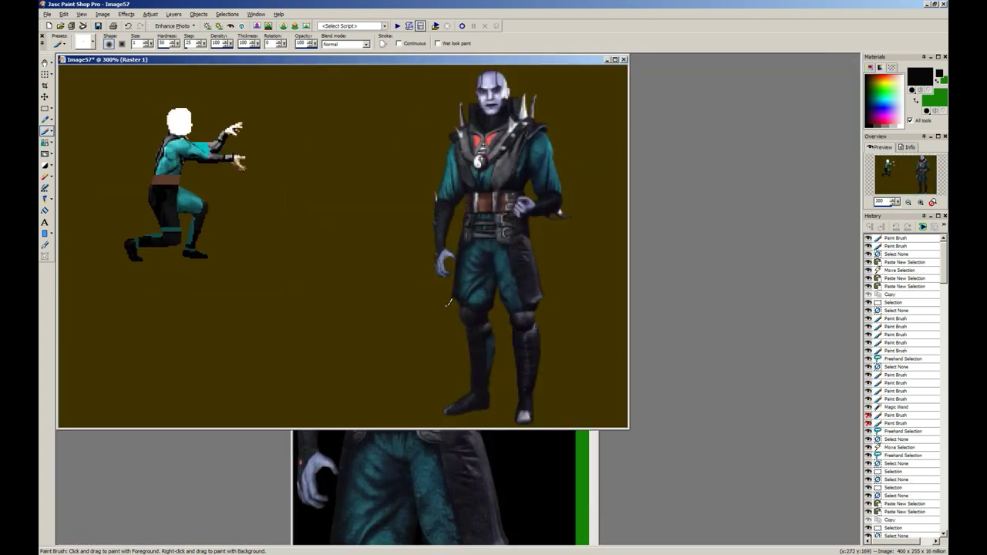
Step: Copy a small dark patch from the inner edge of the rear thigh and paste it over the stray teal pixels there
key(s)
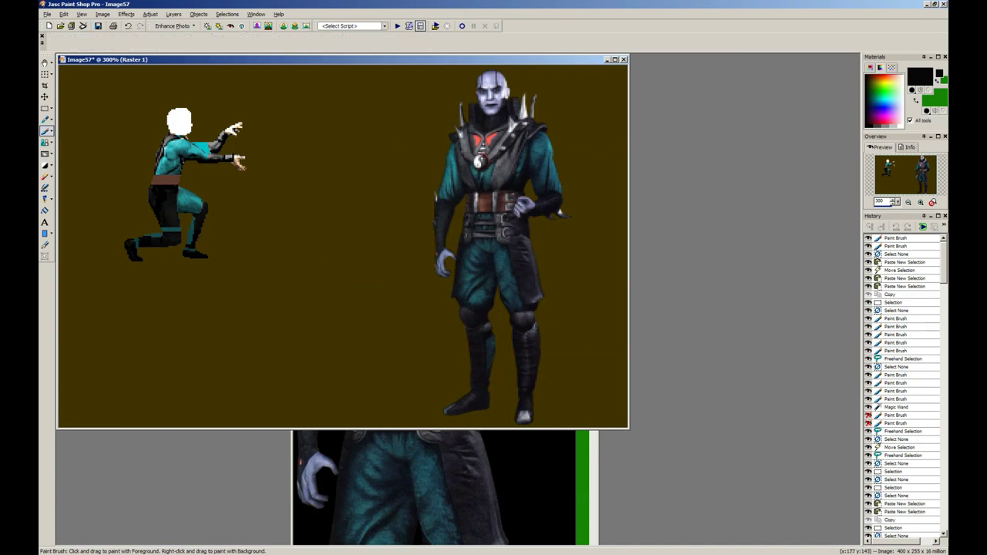
scroll(229, 260, up, 7)
scroll(483, 397, up, 1)
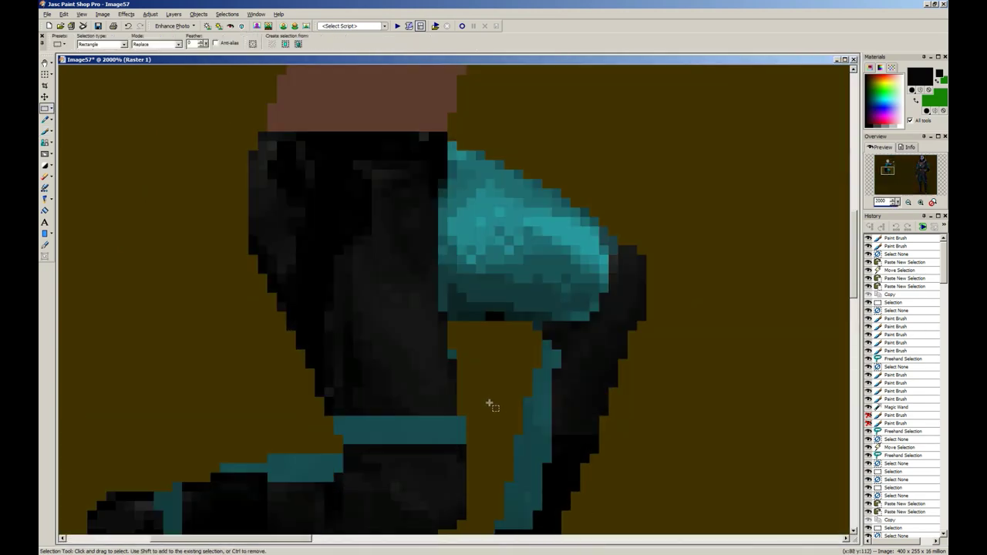
drag(448, 368, 454, 362)
key(ctrl+c)
key(ctrl+e)
click(456, 359)
right_click(456, 358)
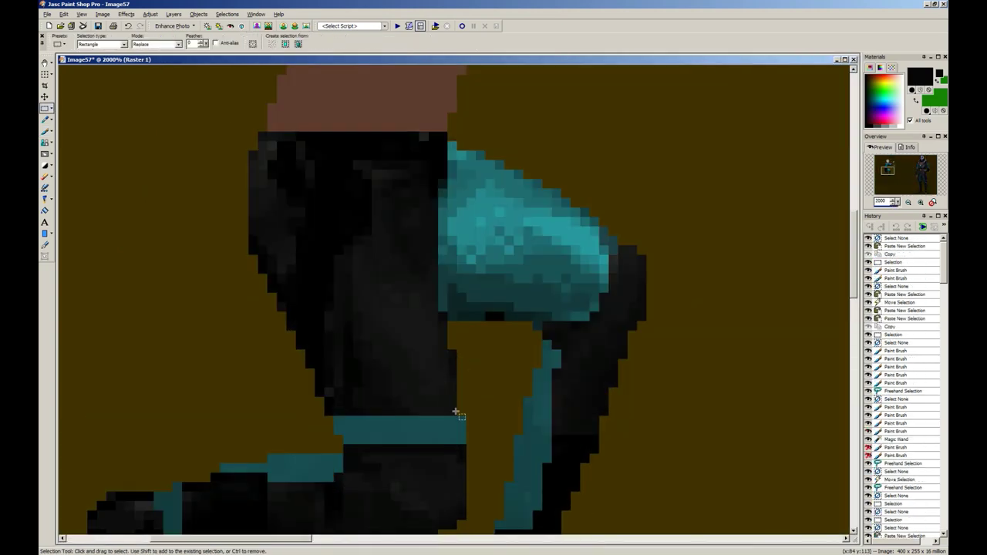
Step: Copy a dark patch from the thigh just above the rear knee and paste it at the teal knee band's upper edge
drag(456, 413, 451, 409)
key(ctrl+c)
key(ctrl+e)
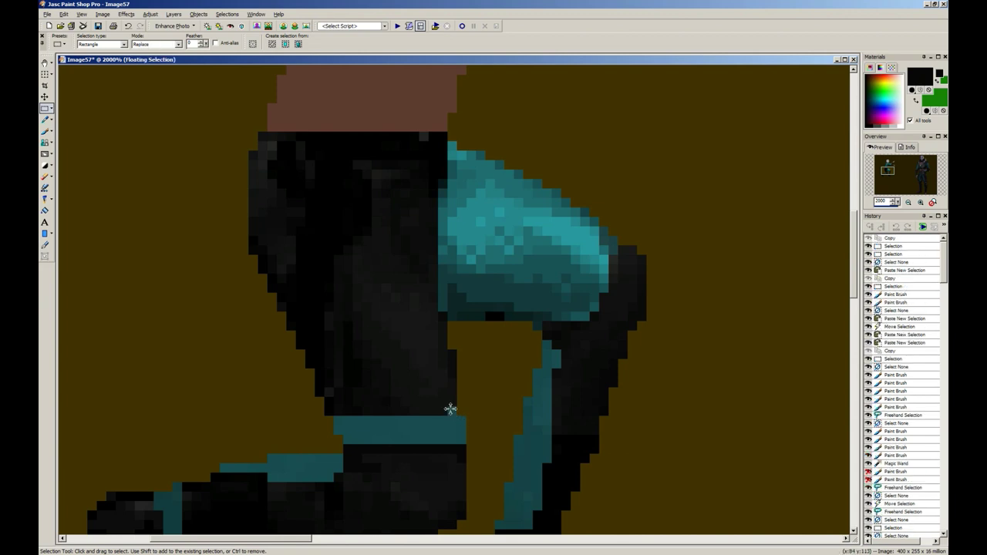
click(360, 419)
right_click(360, 418)
Step: Compare the whole kneeling sprite with the standing Quan Chi figure in both images
scroll(359, 354, down, 8)
scroll(259, 264, down, 1)
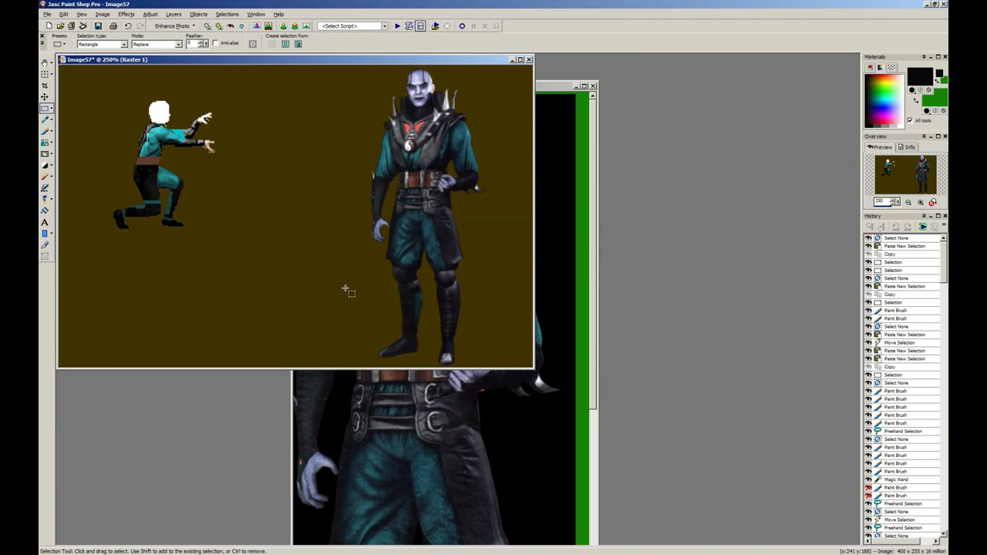
scroll(346, 290, down, 1)
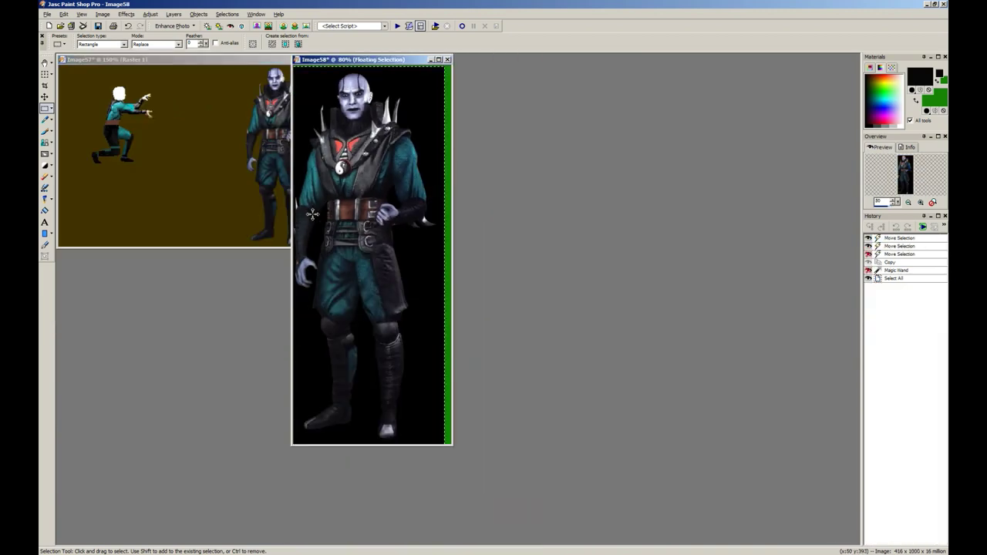
scroll(226, 133, up, 1)
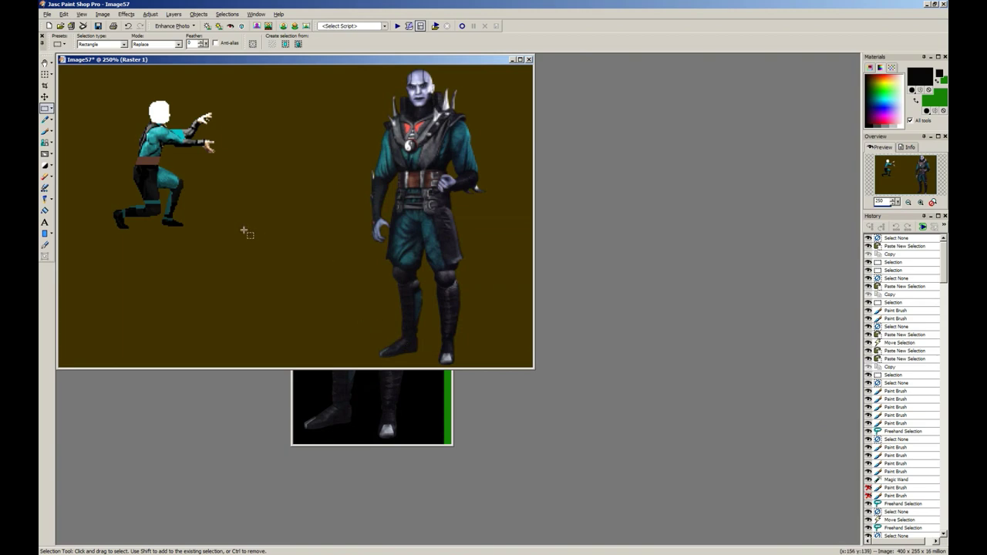
scroll(245, 232, up, 2)
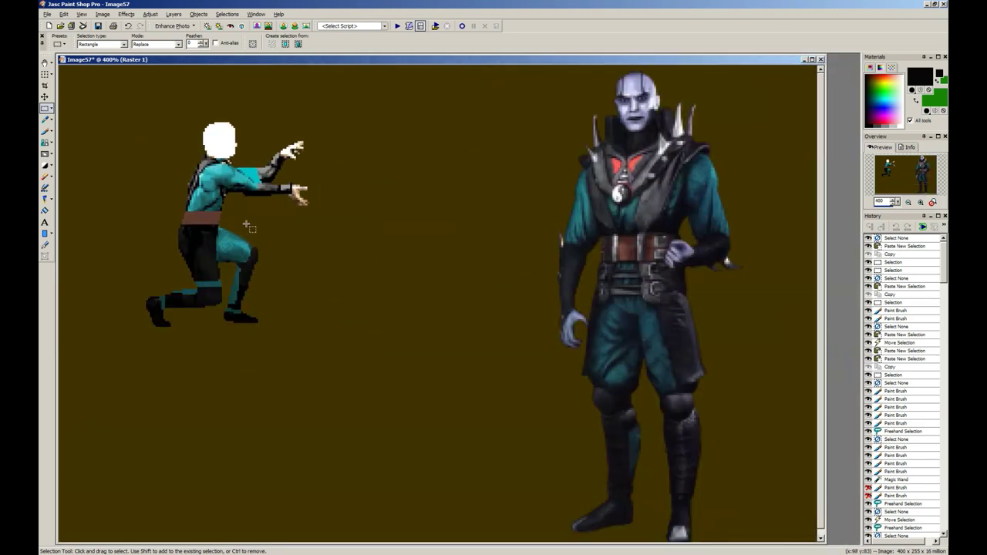
scroll(269, 229, down, 3)
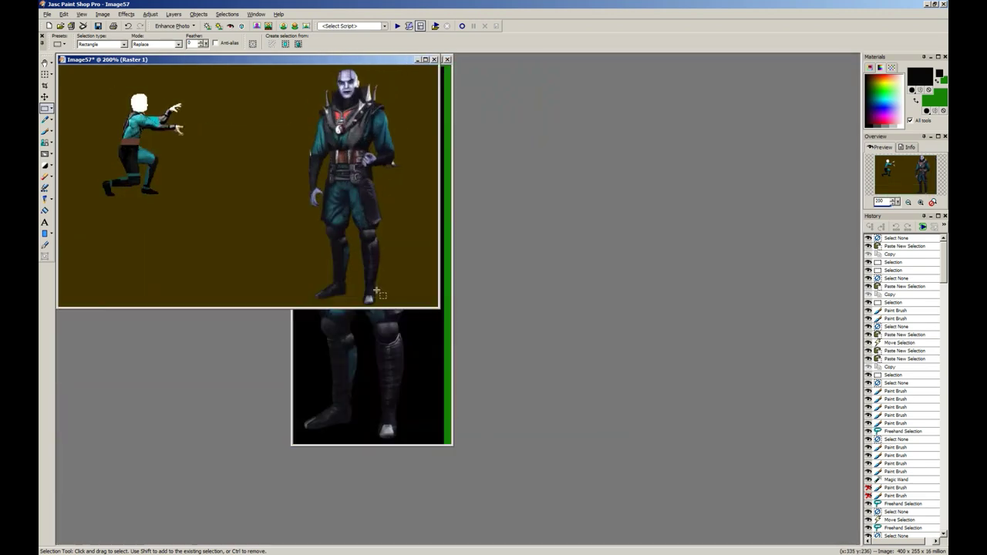
scroll(265, 183, up, 3)
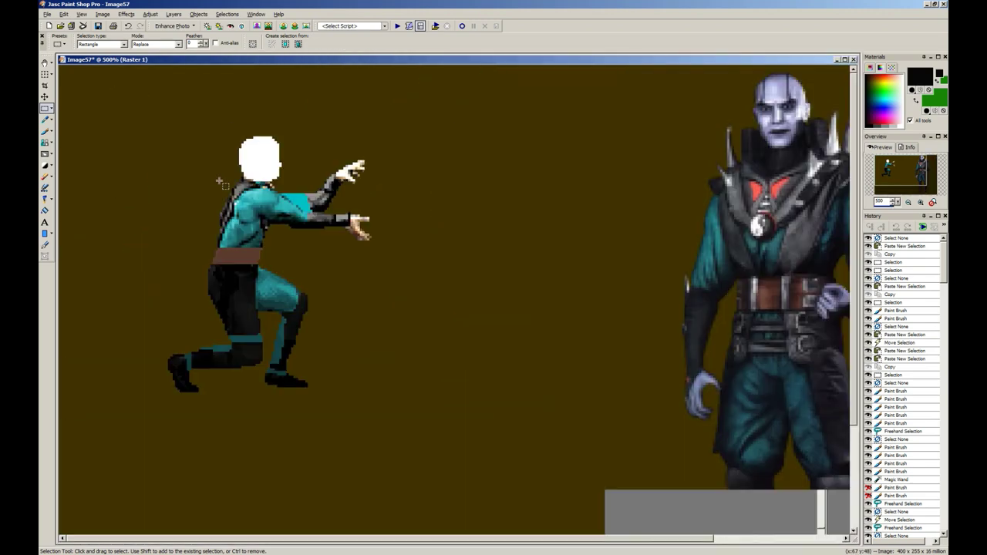
Step: Select the rear edge of the torso's back from the neck towards the waist with Freehand Selection and colorize it grey
click(50, 109)
click(77, 117)
scroll(465, 318, up, 3)
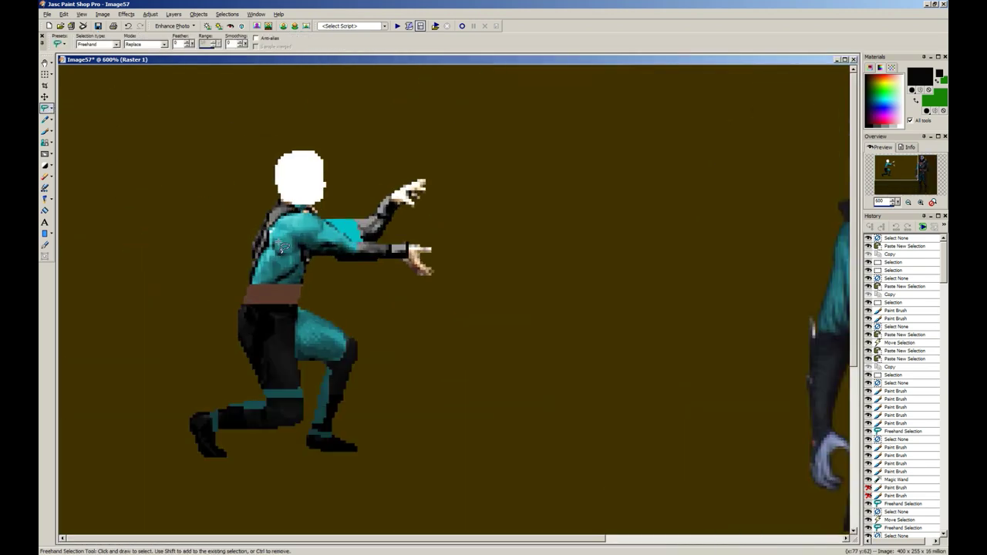
mouse_move(465, 318)
mouse_down()
mouse_move(421, 337)
mouse_move(389, 408)
mouse_move(367, 424)
mouse_move(318, 317)
mouse_move(365, 286)
mouse_move(417, 281)
mouse_move(453, 295)
mouse_up()
key(shift+l)
key(Return)
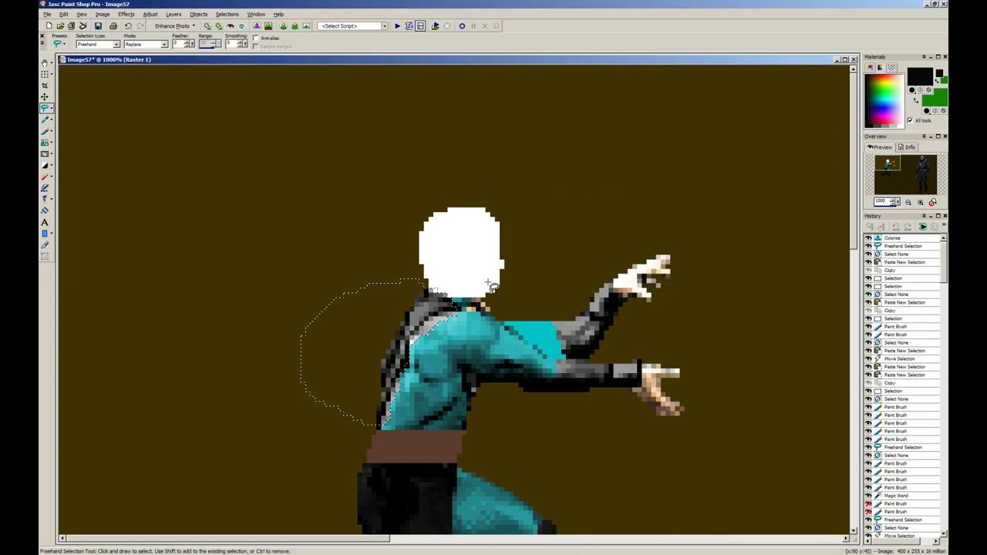
Step: Extend the back selection at the neck and down to the belt, and colorize the added pixels grey
mouse_move(441, 300)
ctrl+mouse_down()
mouse_move(455, 296)
mouse_move(440, 276)
ctrl+mouse_up()
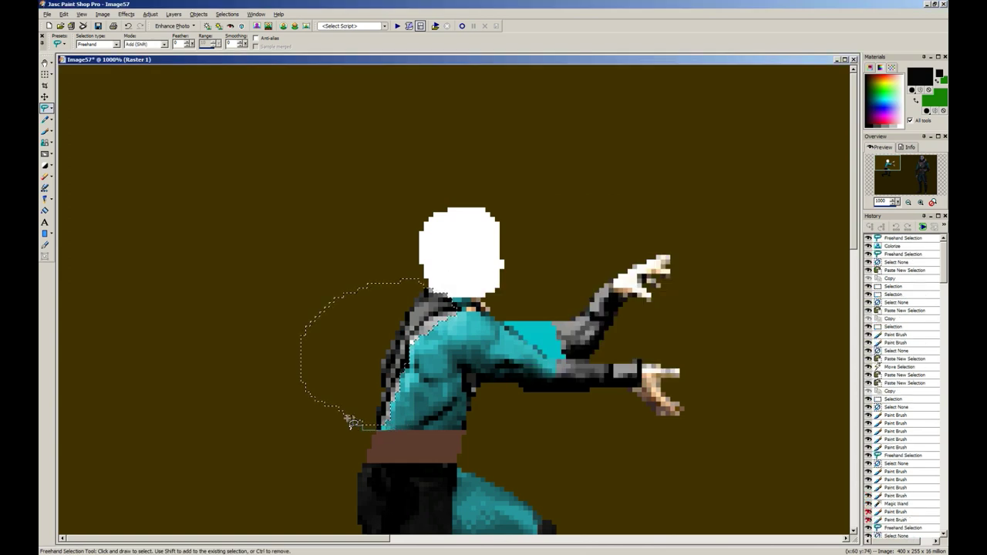
mouse_move(351, 422)
mouse_down()
mouse_move(413, 400)
mouse_move(399, 404)
mouse_move(395, 437)
mouse_move(353, 421)
mouse_move(395, 398)
mouse_move(400, 432)
mouse_up()
key(shift+l)
key(Return)
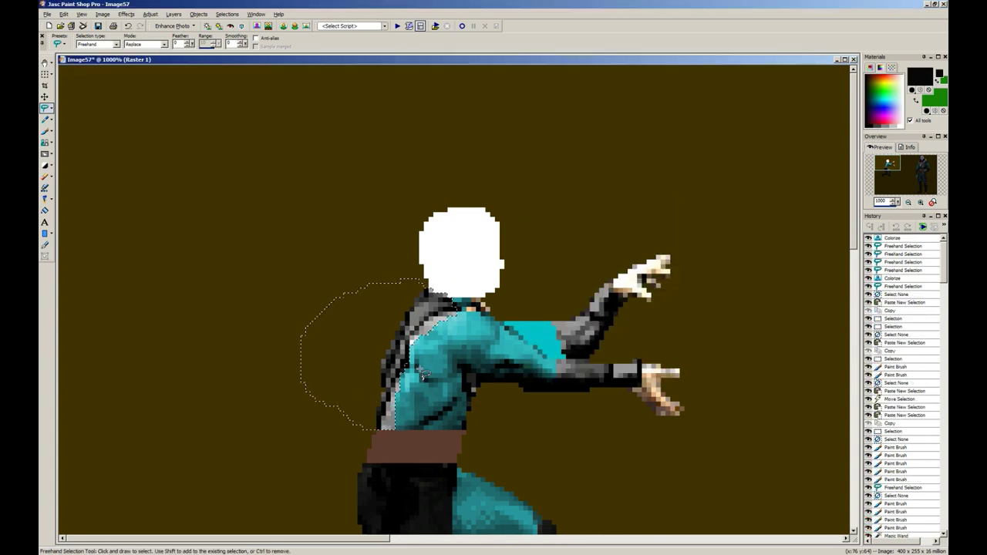
Step: Remove the brown background from the back selection with the Magic Wand
click(46, 110)
click(81, 128)
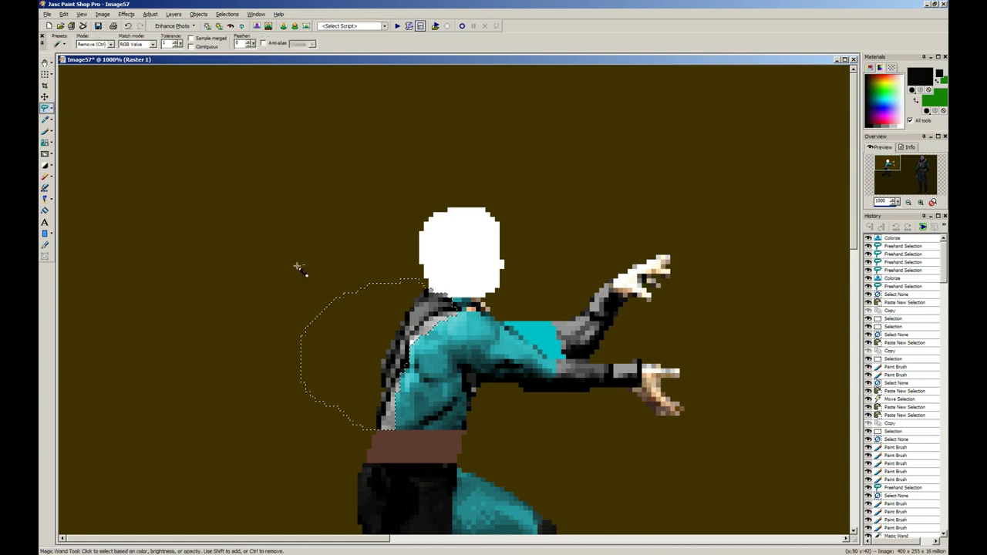
click(298, 268)
Step: Darken the grey back strip from shoulder to belt with repeated strokes of a 5-pixel black brush at 20 opacity
key(b)
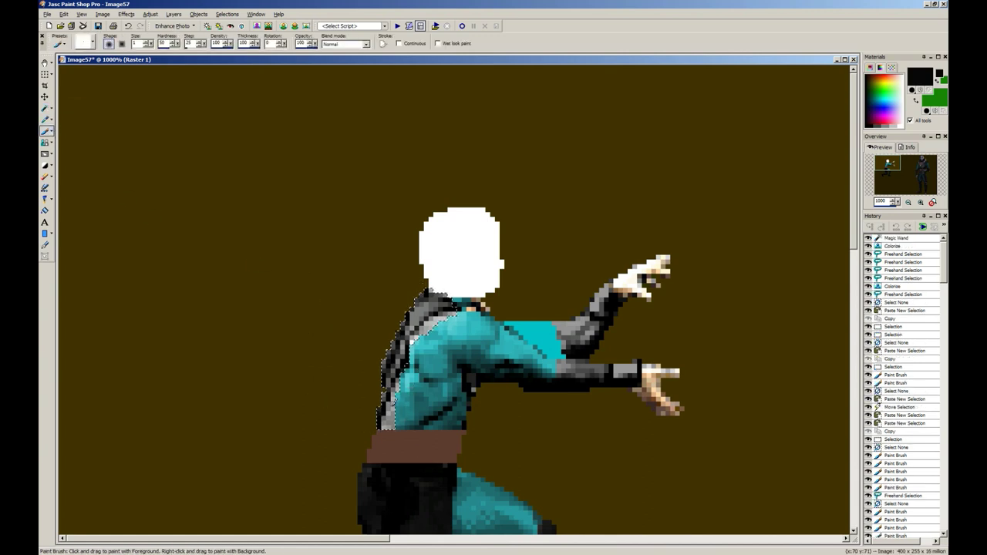
drag(406, 395, 391, 428)
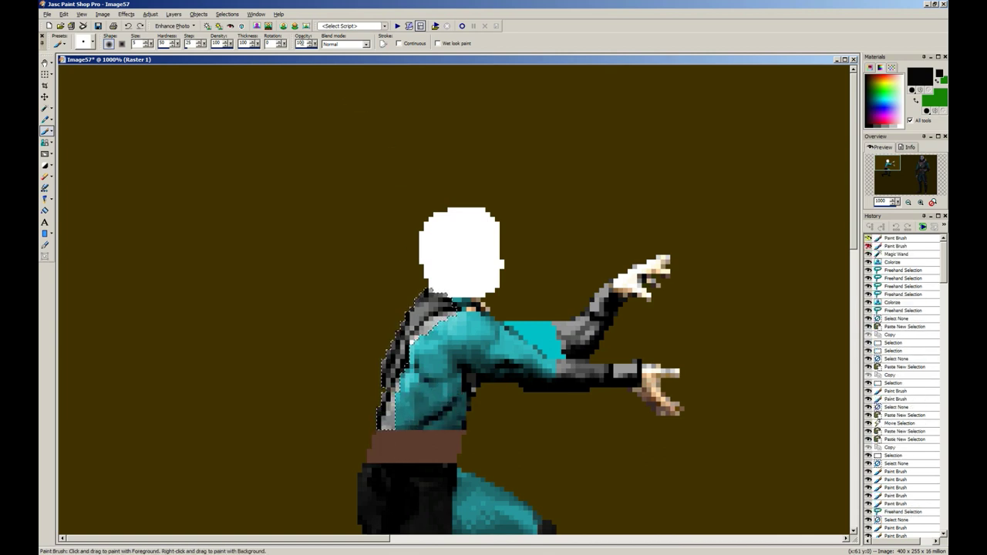
drag(457, 318, 445, 318)
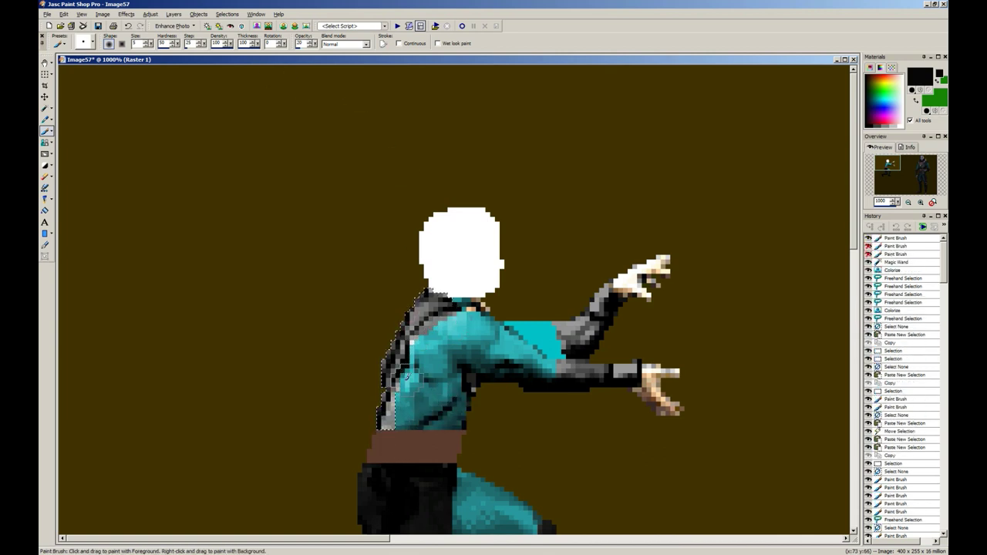
drag(407, 376, 398, 395)
drag(410, 348, 399, 386)
drag(391, 382, 386, 422)
drag(434, 325, 409, 351)
drag(425, 330, 404, 376)
drag(464, 314, 438, 324)
mouse_move(407, 386)
mouse_down()
mouse_move(397, 424)
mouse_move(454, 320)
mouse_move(403, 392)
mouse_move(400, 426)
mouse_move(401, 389)
mouse_move(393, 424)
mouse_up()
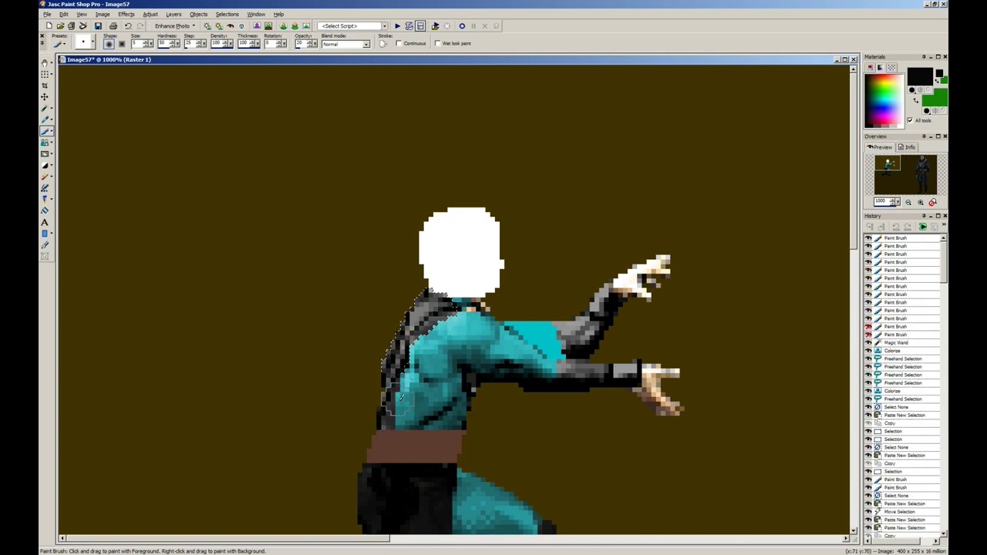
drag(458, 313, 449, 321)
scroll(409, 305, down, 4)
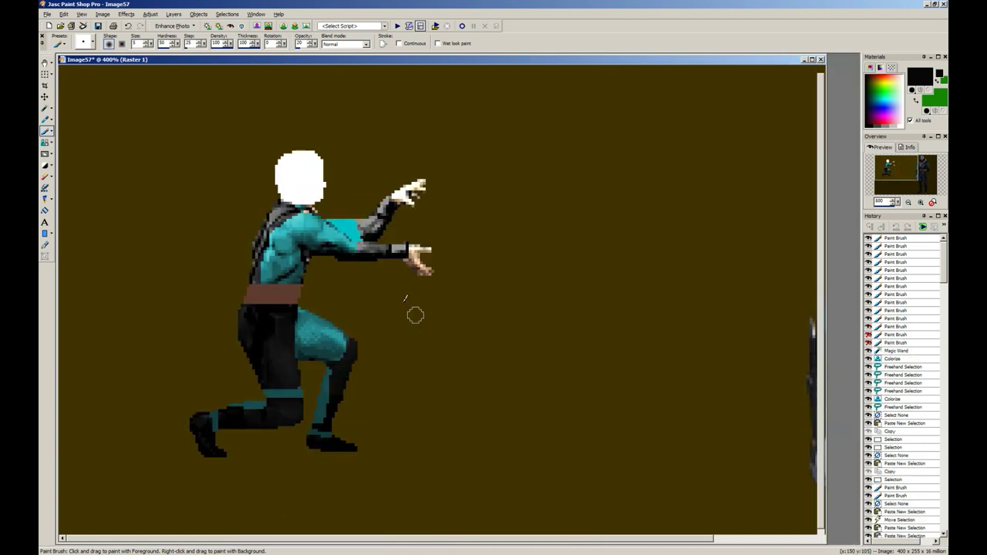
scroll(386, 285, down, 2)
scroll(264, 223, up, 1)
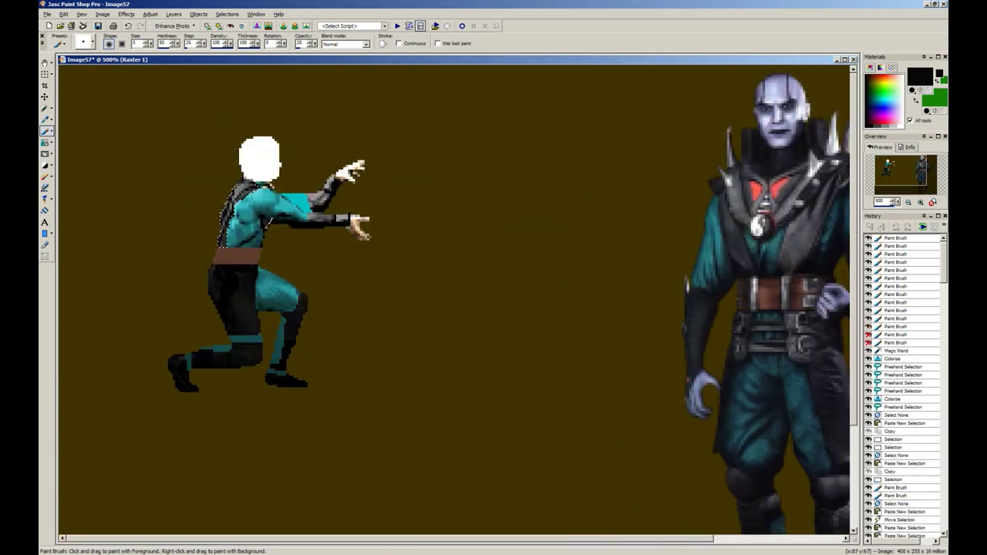
Step: Try selecting a teal strip of the torso beside the grey back with Freehand Selection and colorizing it grey
click(52, 110)
click(81, 119)
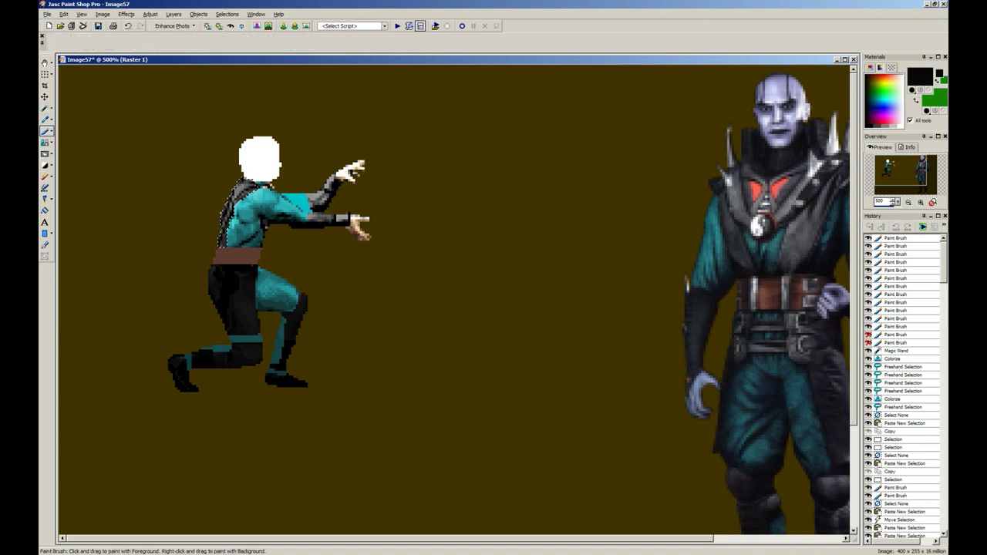
scroll(401, 315, up, 4)
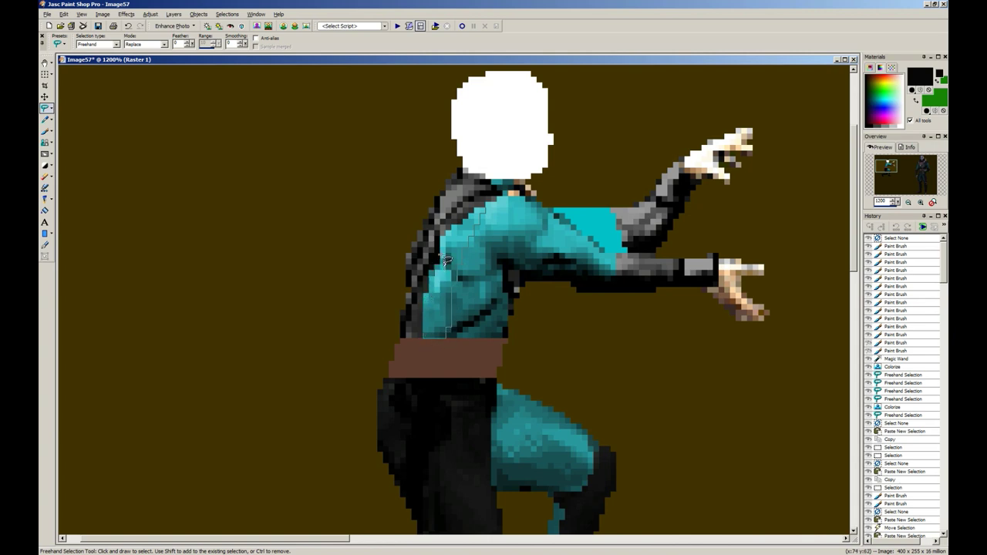
mouse_move(446, 241)
mouse_down()
mouse_move(440, 254)
mouse_move(442, 231)
mouse_up()
shift+drag(434, 267, 432, 273)
key(shift+l)
key(Return)
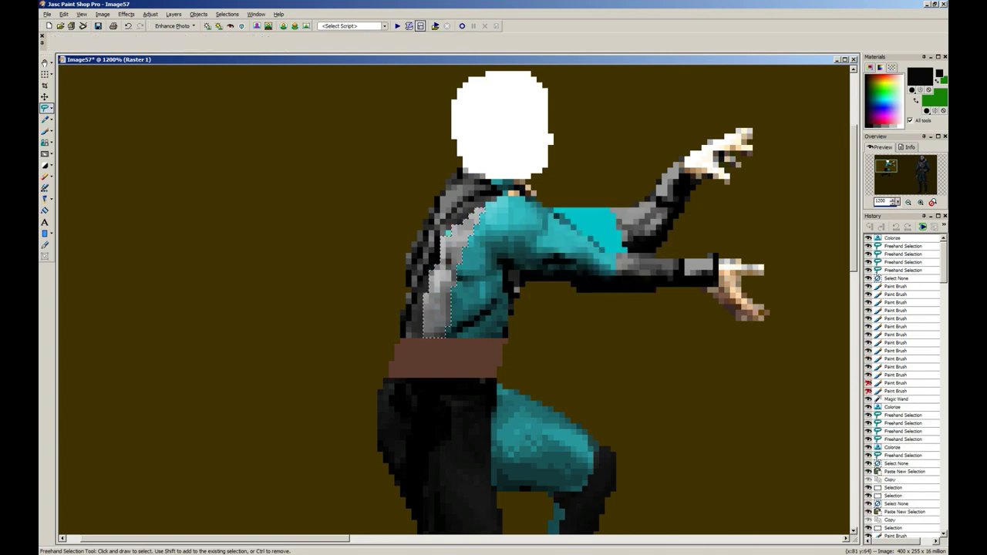
Step: Undo the strip's grey colorizing, add the missed pixel to the selection and colorize the strip again
key(b)
key(ctrl+z)
key(s)
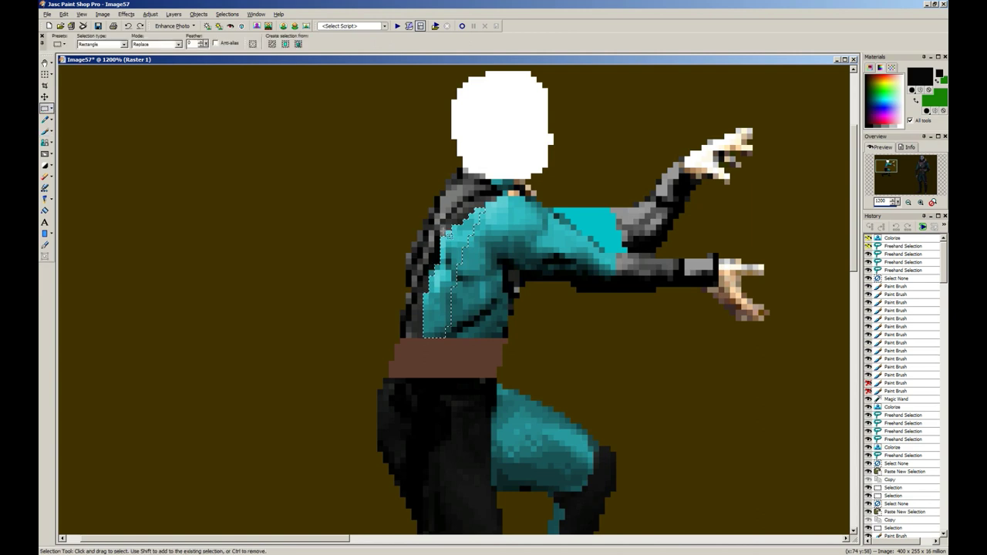
key(alt)
key(b)
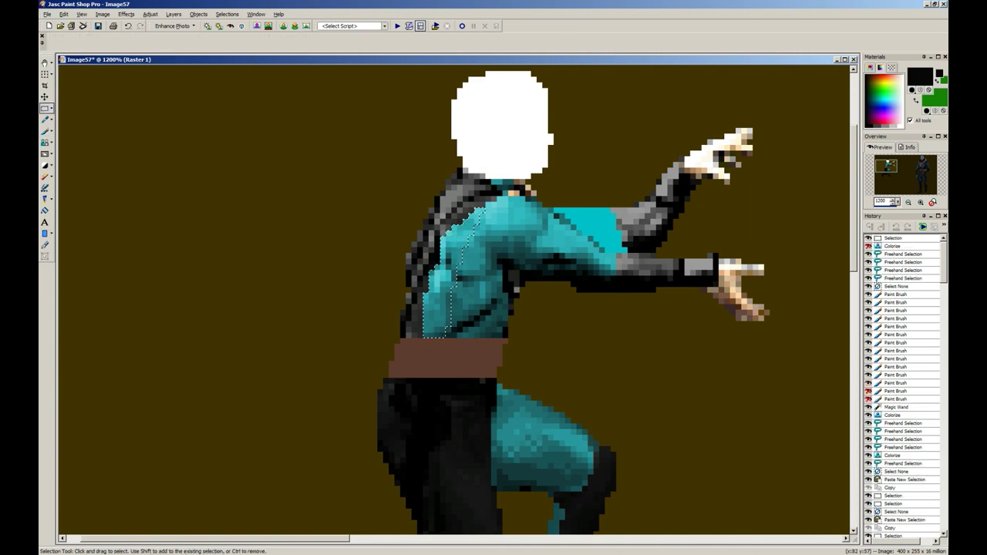
key(shift+l)
key(Return)
Step: Try darkening the widened grey strip from shoulder to belt with a 5-pixel black brush at 20 opacity
mouse_move(475, 216)
mouse_down()
mouse_move(438, 330)
mouse_move(479, 213)
mouse_move(460, 233)
mouse_move(466, 219)
mouse_move(437, 311)
mouse_move(486, 194)
mouse_move(440, 328)
mouse_move(439, 309)
mouse_move(481, 213)
mouse_move(444, 325)
mouse_up()
drag(490, 207, 430, 356)
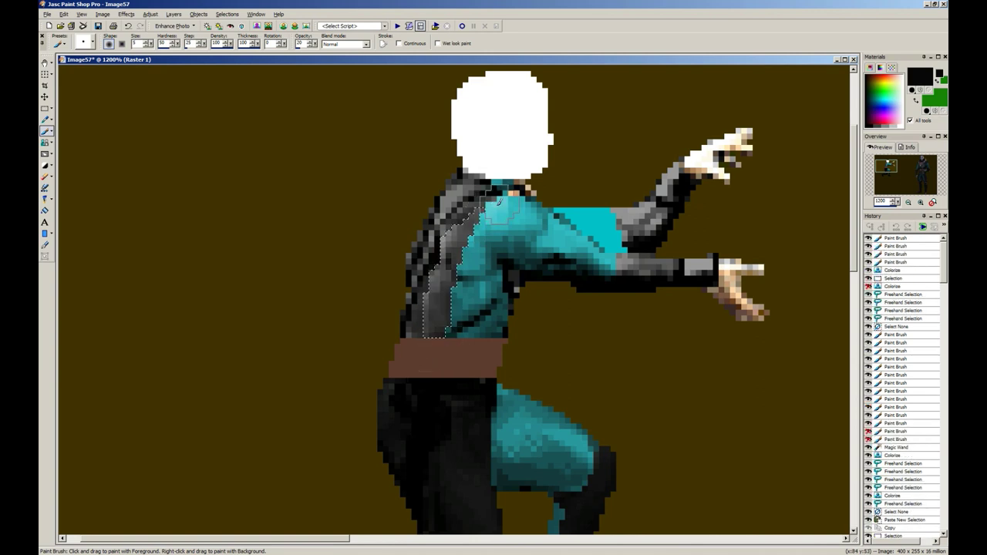
drag(495, 205, 446, 323)
drag(497, 194, 446, 331)
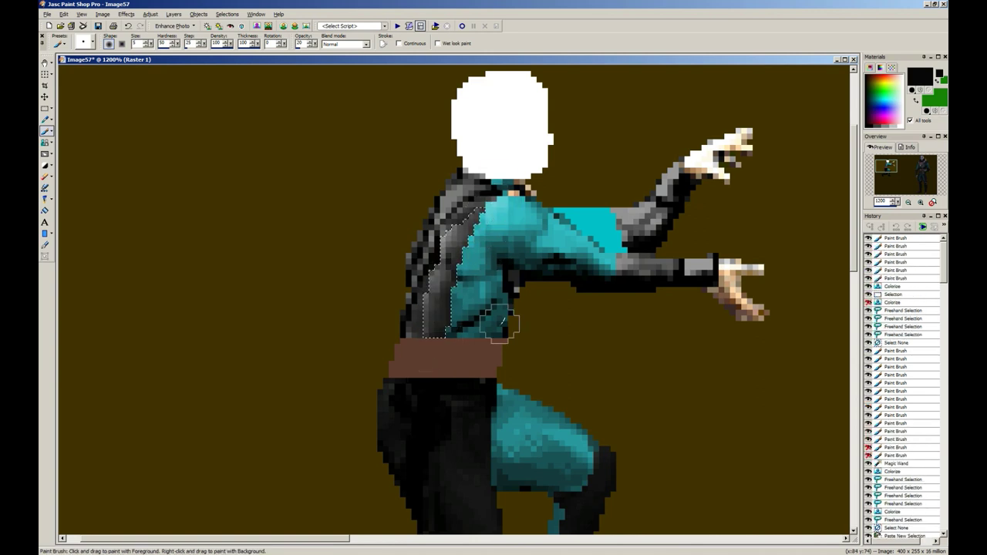
Step: Compare the widened grey strip with the standing figure, and undo its shading, colorizing and selection
scroll(505, 320, down, 3)
key(s)
scroll(242, 221, down, 4)
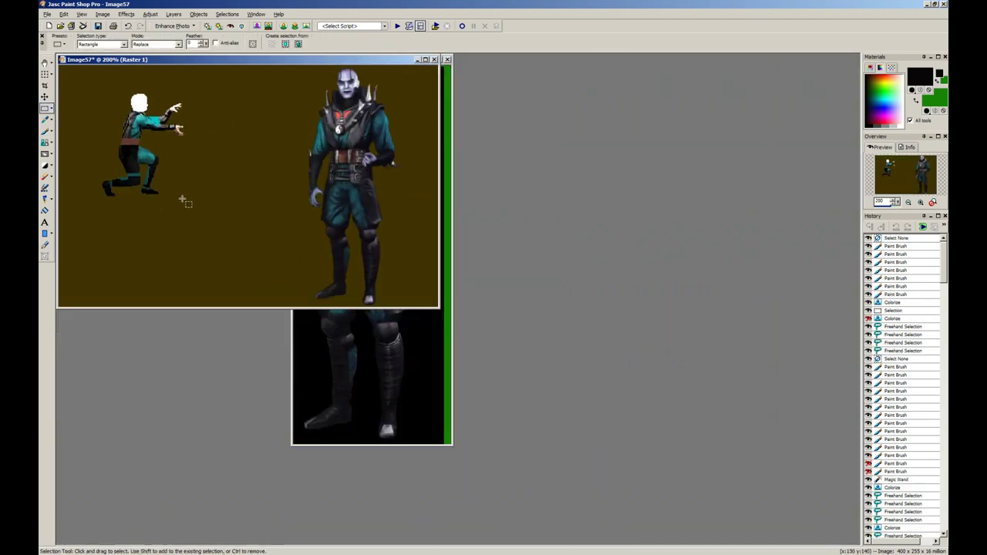
scroll(164, 190, up, 3)
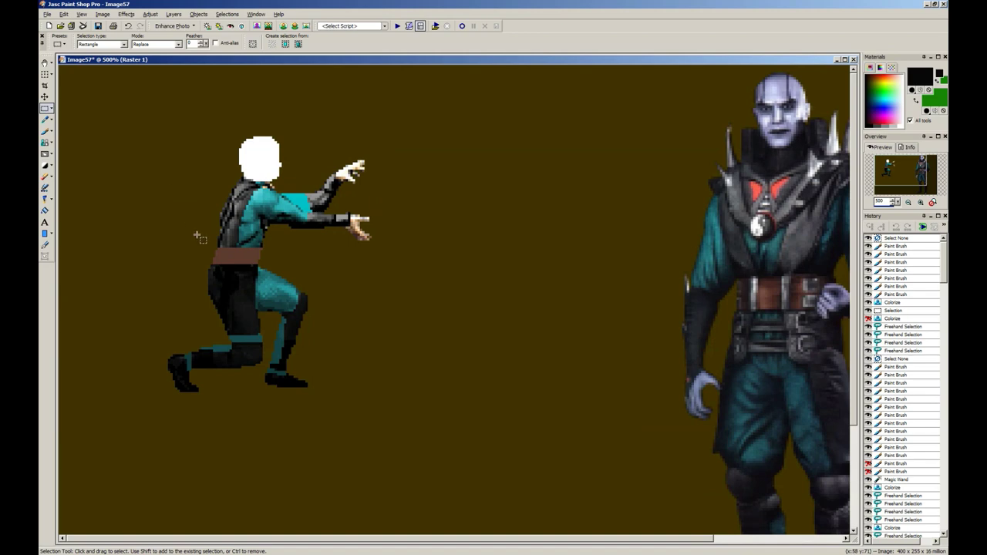
scroll(202, 243, down, 2)
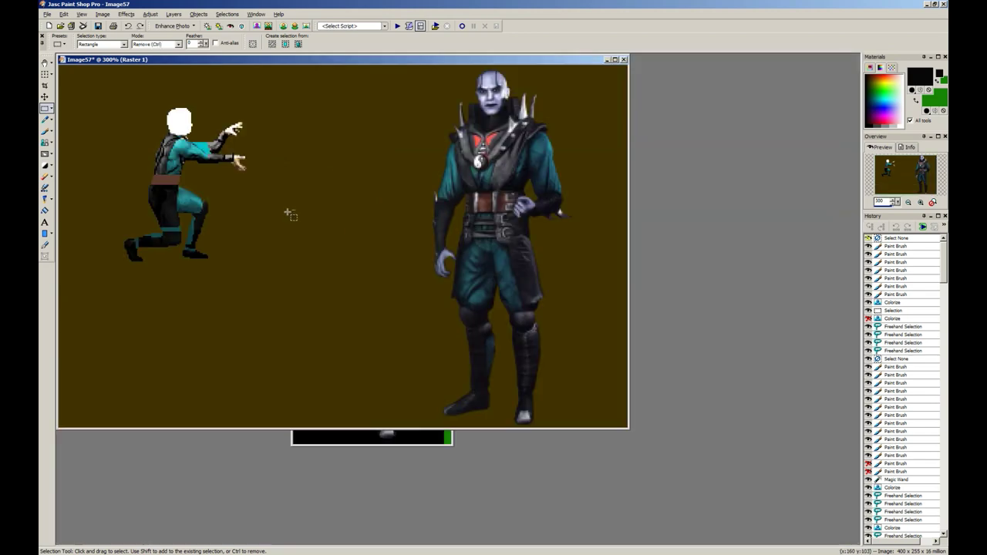
key(ctrl)
scroll(277, 212, up, 4)
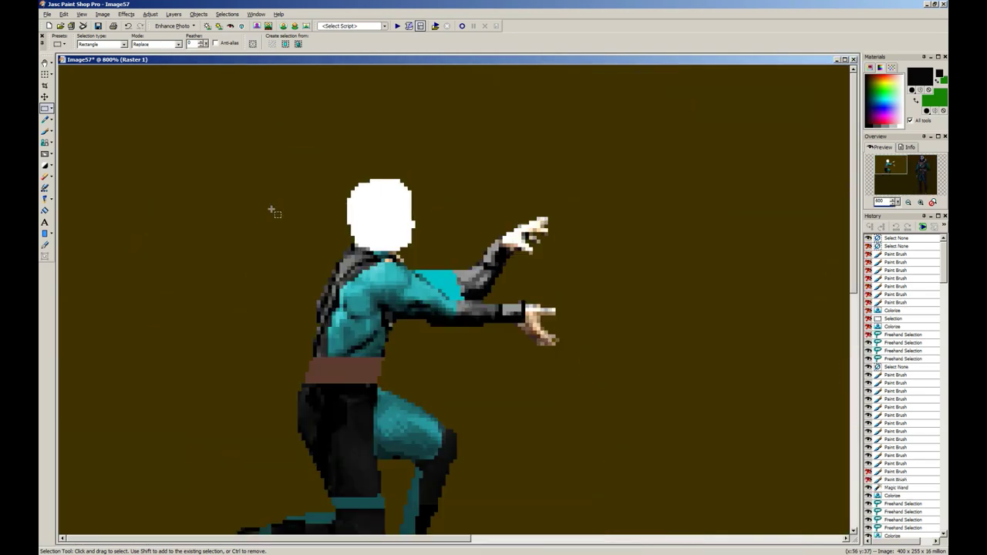
Step: Touch up the outer edge of the lower back in black with a 1-pixel brush at 100 opacity
key(b)
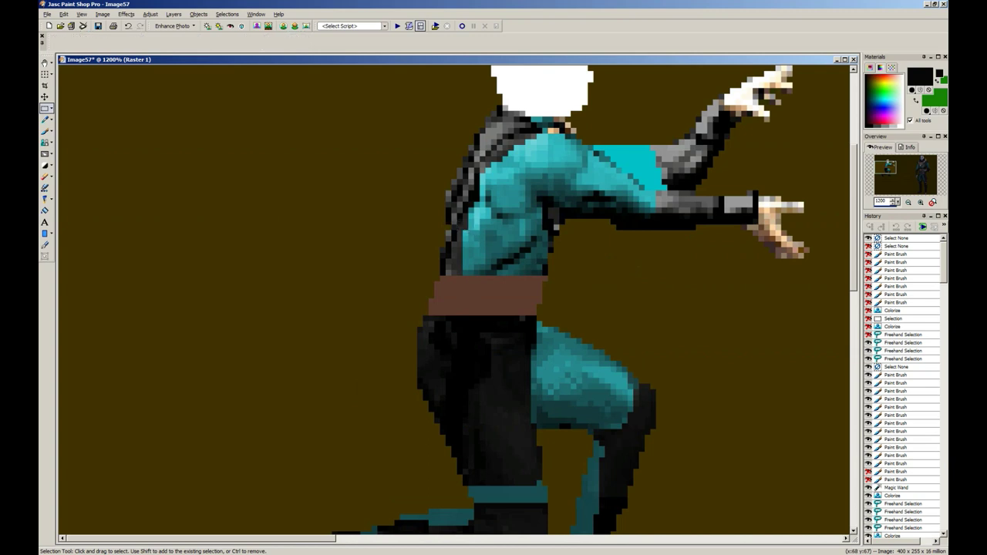
key(b)
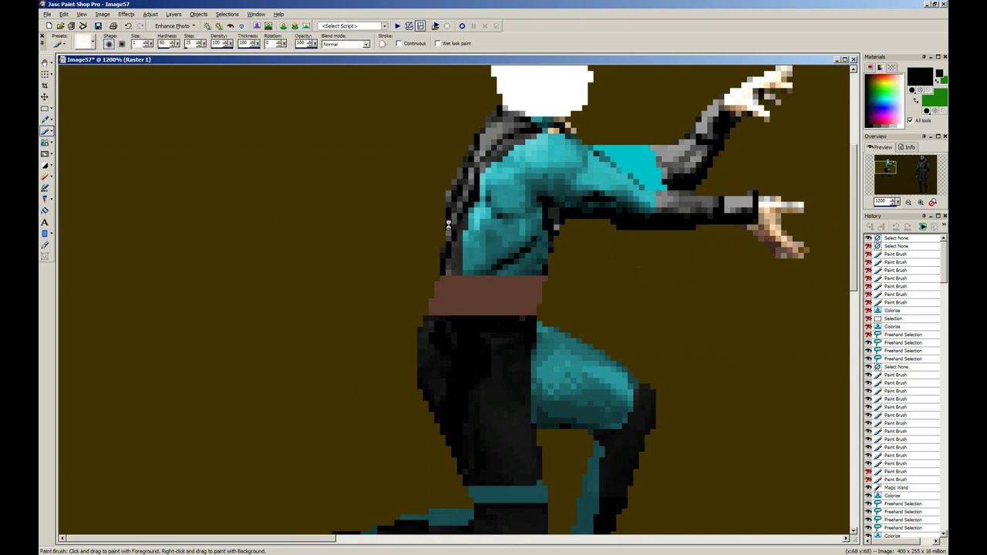
scroll(416, 247, down, 5)
key(s)
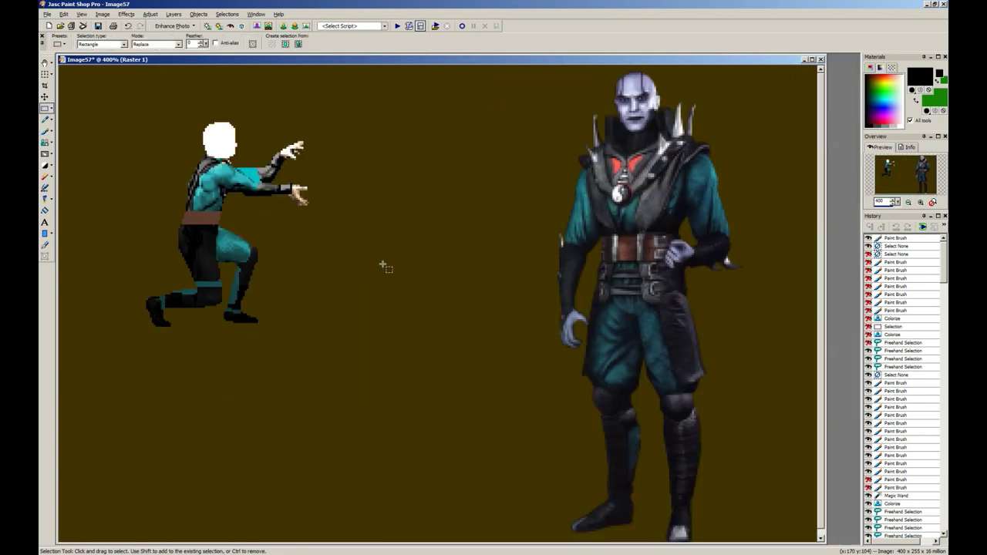
scroll(383, 265, up, 4)
scroll(451, 321, up, 4)
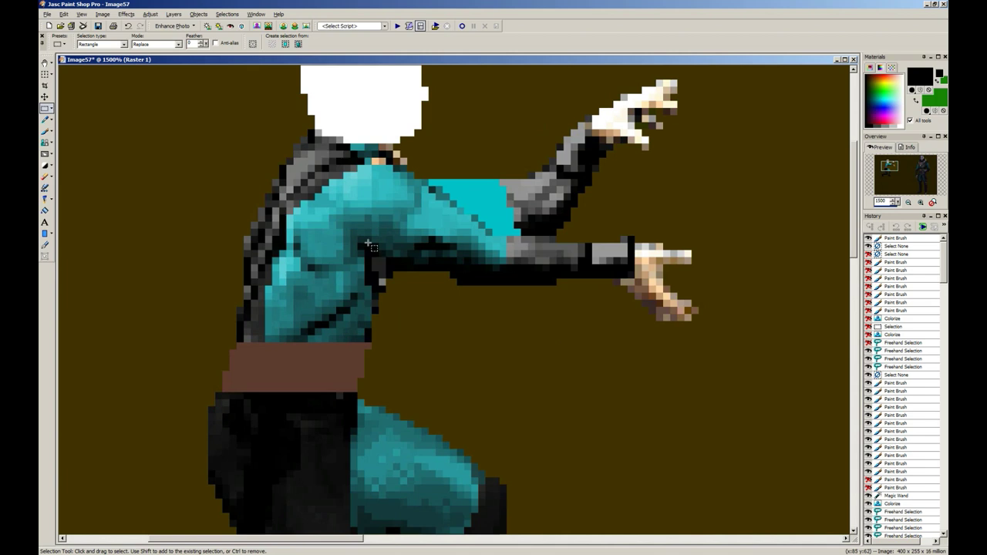
mouse_move(352, 237)
mouse_down()
mouse_move(390, 302)
mouse_move(377, 312)
mouse_move(369, 251)
mouse_move(382, 270)
mouse_up()
drag(383, 288, 388, 274)
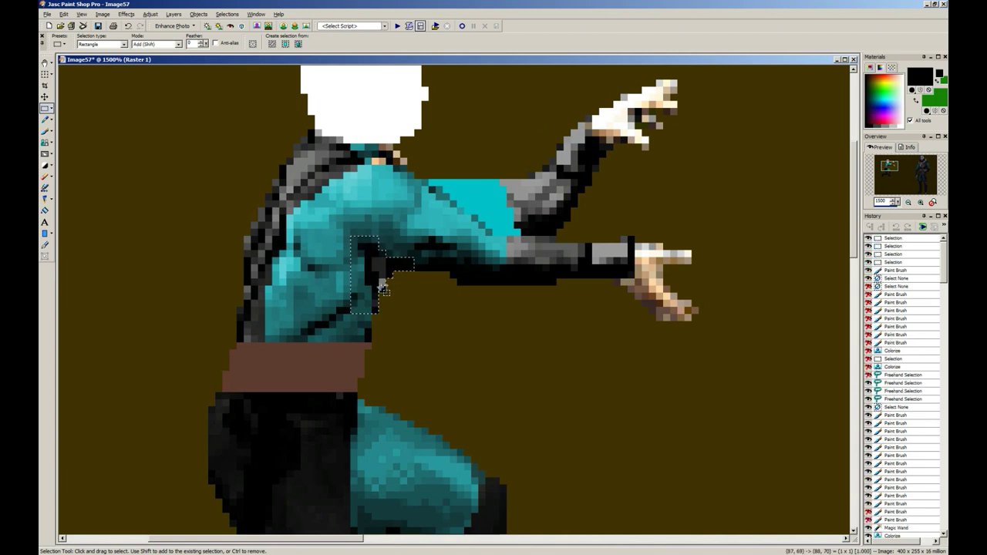
key(b)
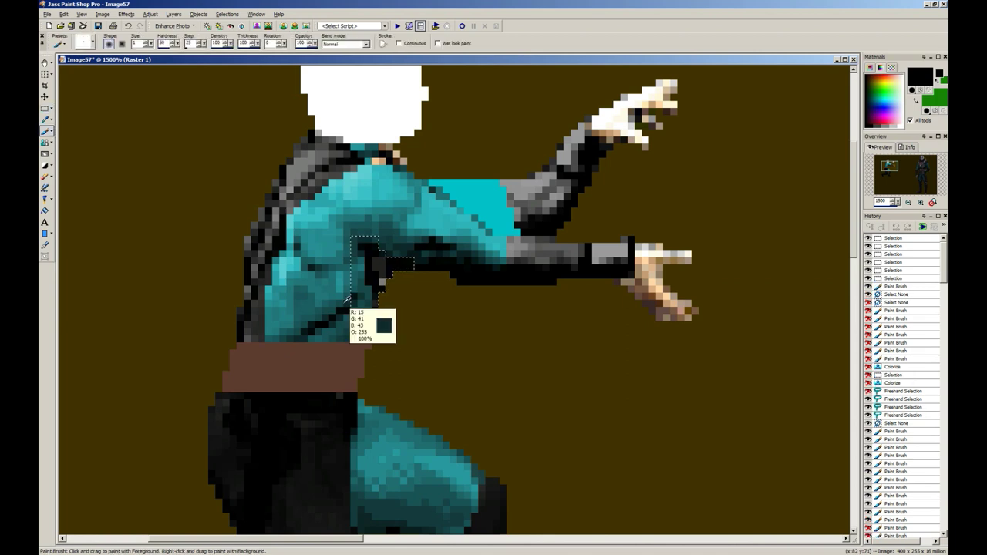
ctrl+click(301, 293)
key(ctrl+z)
key(ctrl+z)
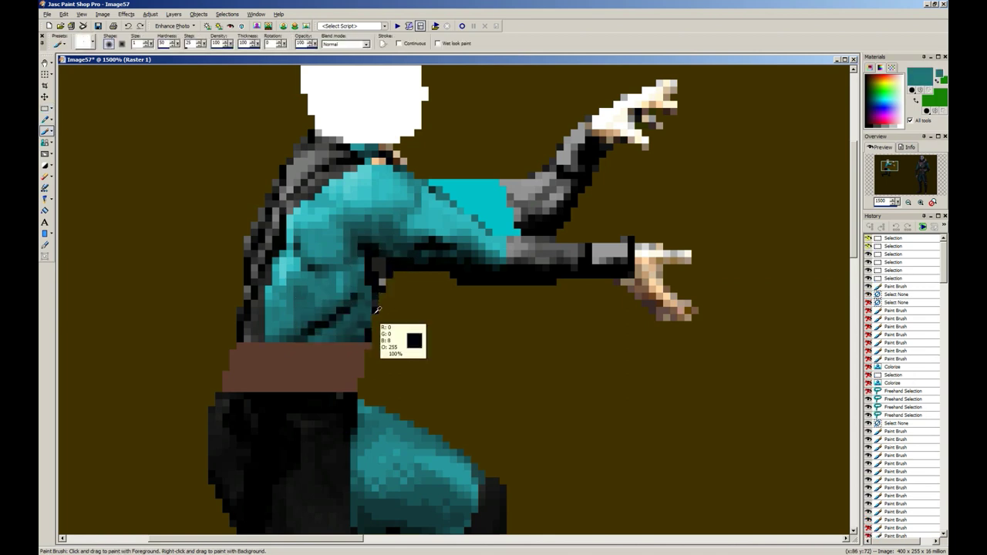
key(ctrl+z)
key(ctrl+z)
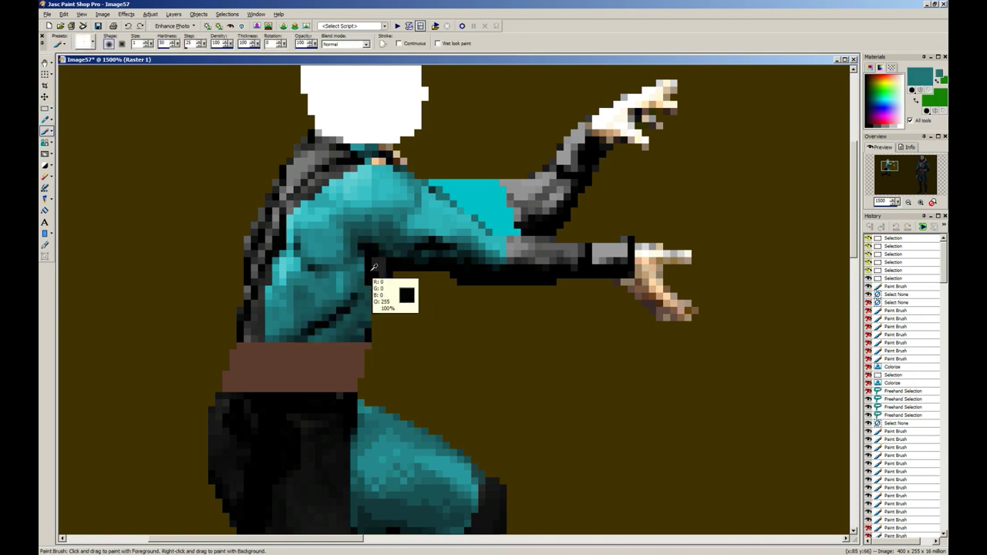
Step: Select the dark armpit, front torso edge and underside of the front upper arm, excluding the brown background with the Magic Wand
key(s)
key(ctrl+d)
drag(360, 247, 469, 341)
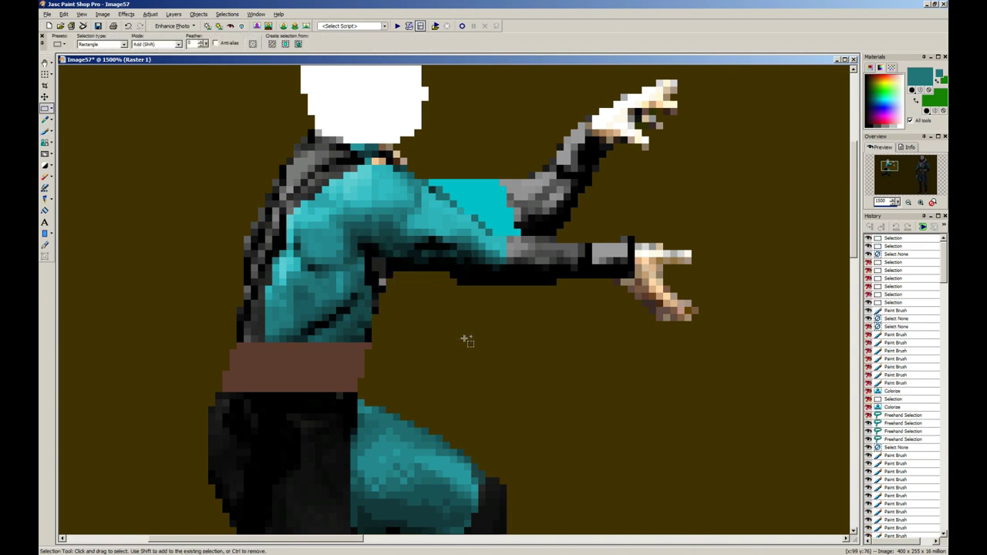
click(45, 108)
click(77, 128)
click(409, 308)
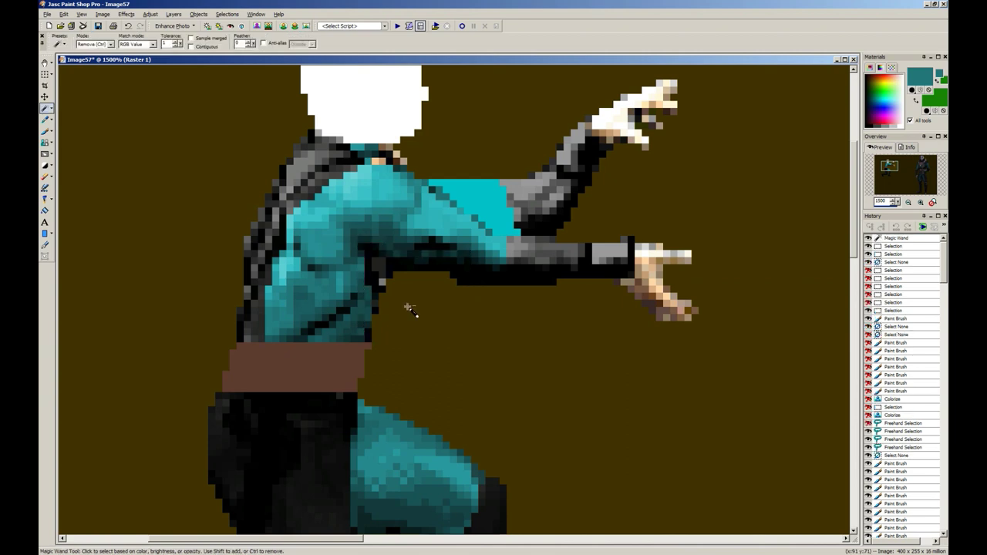
Step: Colorize the selected armpit, front torso edge and underside of the upper arm with hue 130 and saturation 154
key(shift+l)
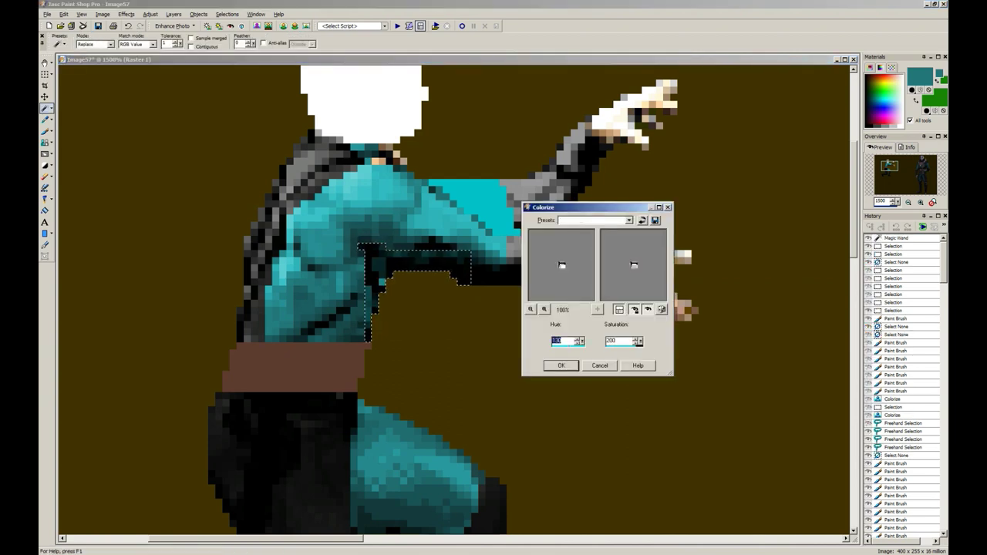
text(0)
key(Tab)
text(0)
key(Return)
key(shift+l)
key(Tab)
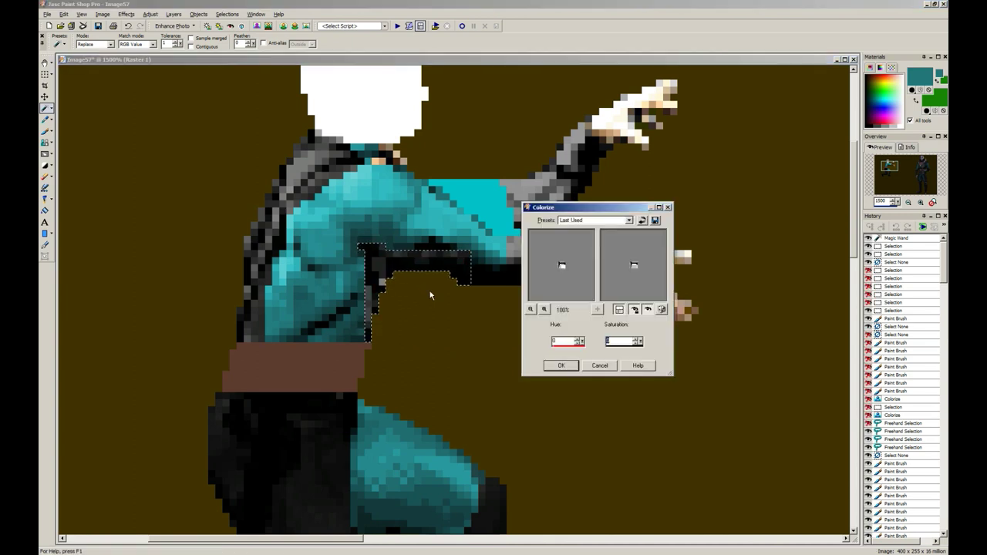
key(shift+Tab)
text(154)
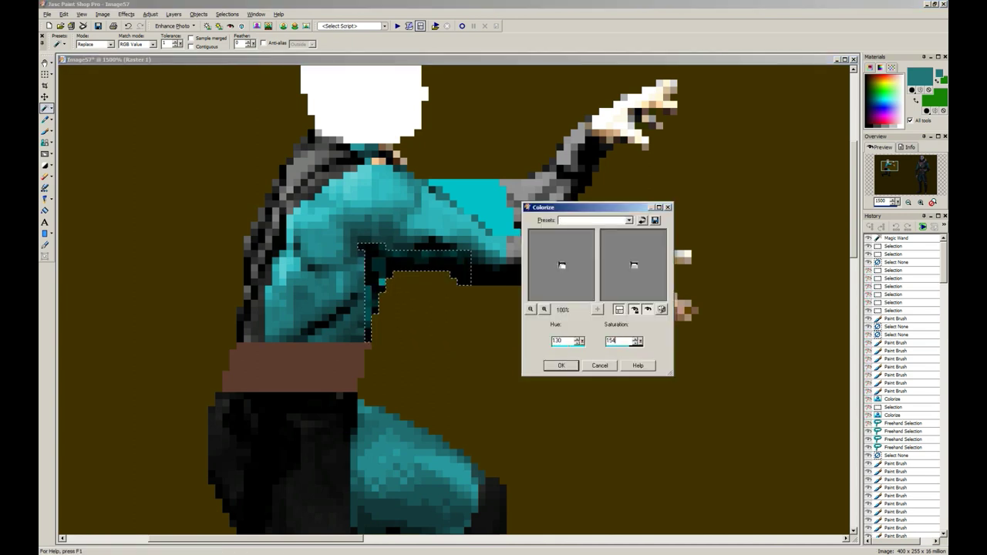
key(Return)
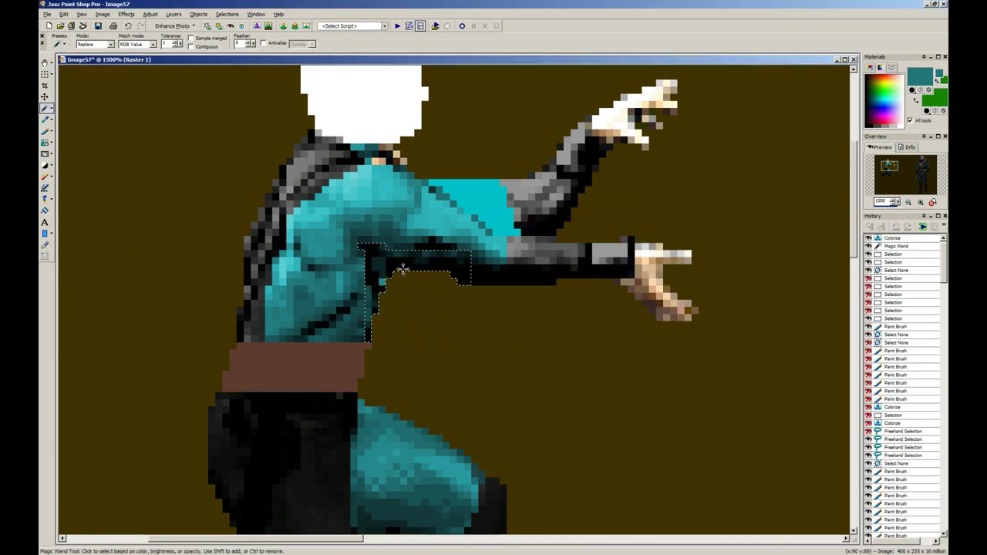
Step: Touch up the armpit in dark teal with a 1-pixel brush at 100 opacity and clear the selection
key(F4)
key(b)
click(375, 251)
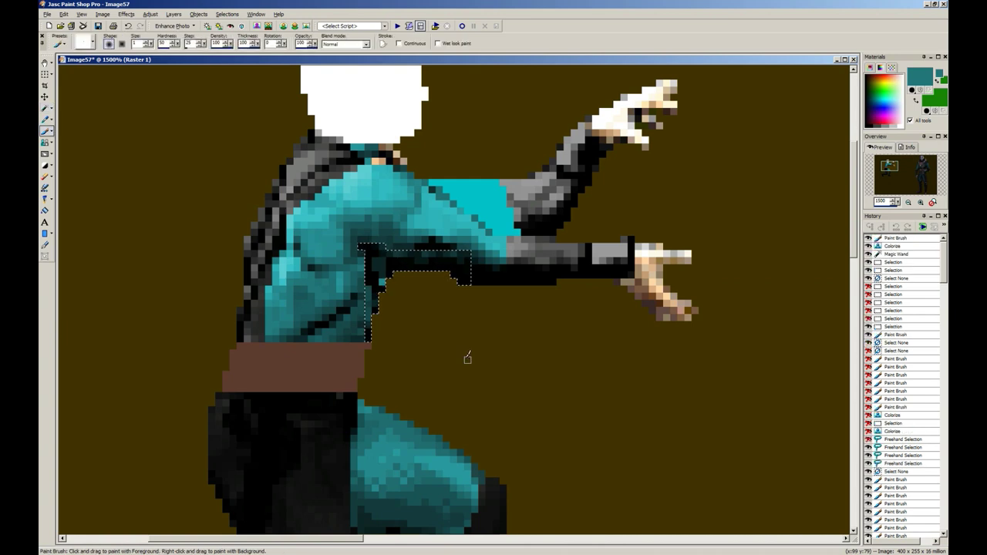
scroll(467, 357, down, 5)
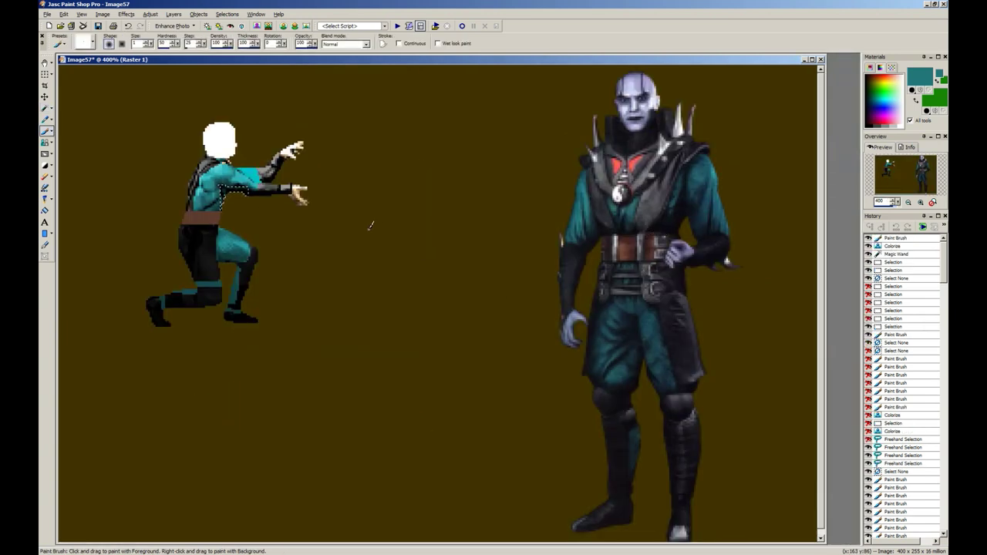
key(s)
key(ctrl+d)
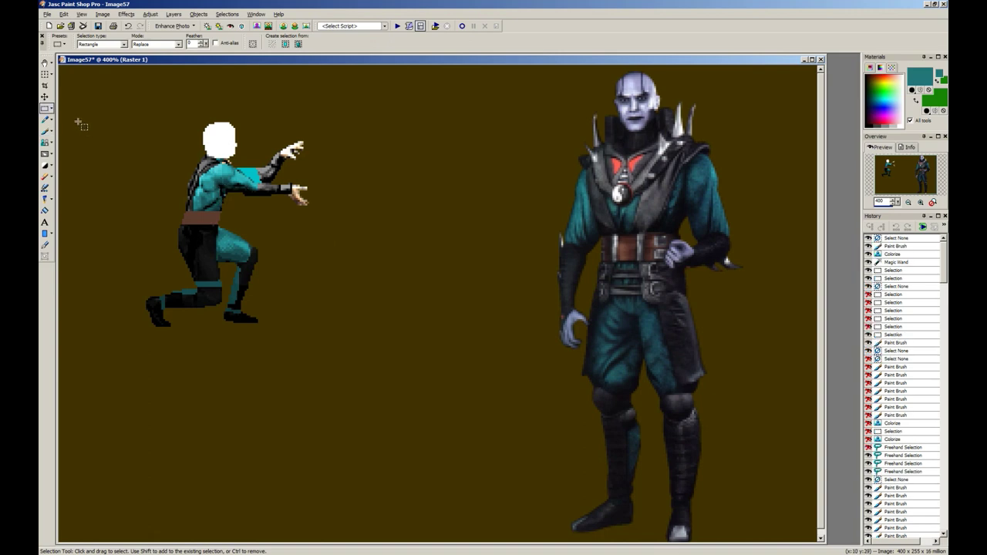
Step: Select the front edge of the torso from the armpit down to the belt with the Freehand Selection
click(49, 114)
click(87, 117)
scroll(308, 264, up, 5)
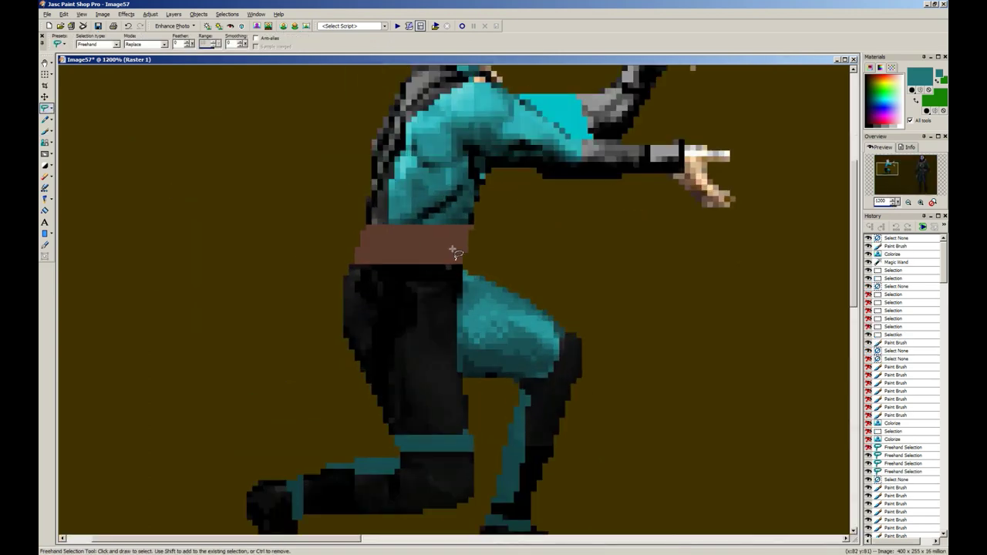
mouse_move(426, 290)
mouse_down()
mouse_move(424, 301)
mouse_move(449, 234)
mouse_move(421, 301)
mouse_move(478, 286)
mouse_move(465, 226)
mouse_move(445, 225)
mouse_up()
key(ctrl+d)
key(ctrl+d)
key(ctrl)
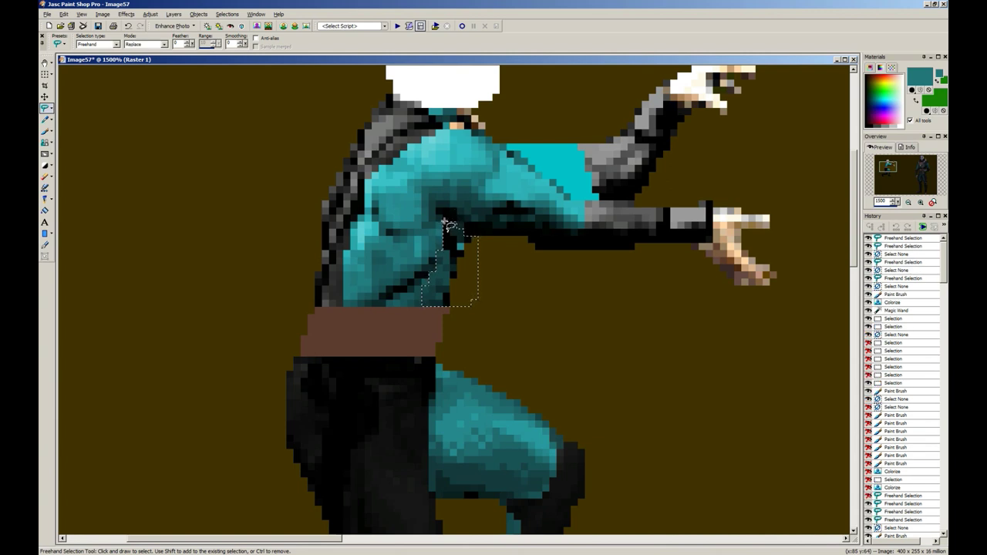
Step: Turn the selected front torso edge grey, darken it with brightness -30, and clear the selection
key(shift+b)
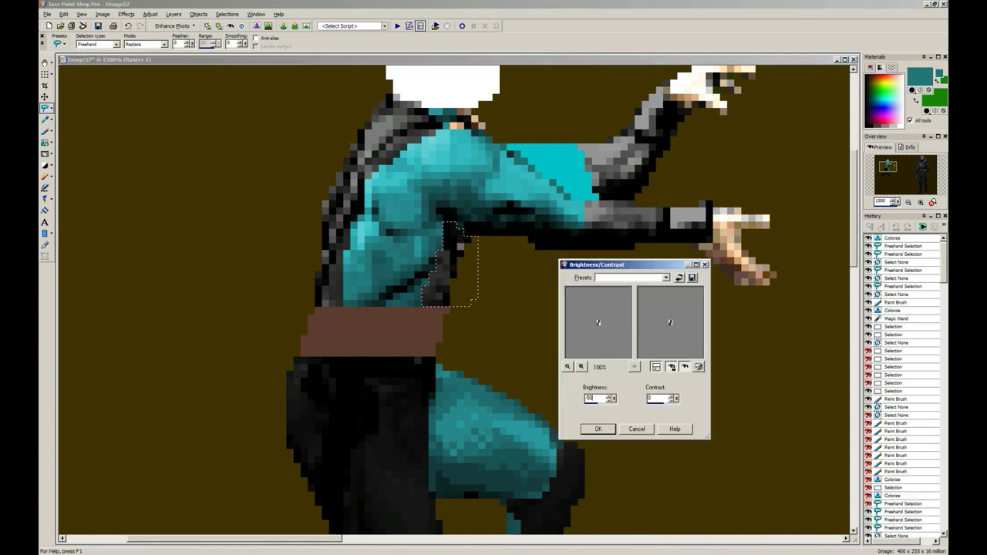
text(0)
key(Return)
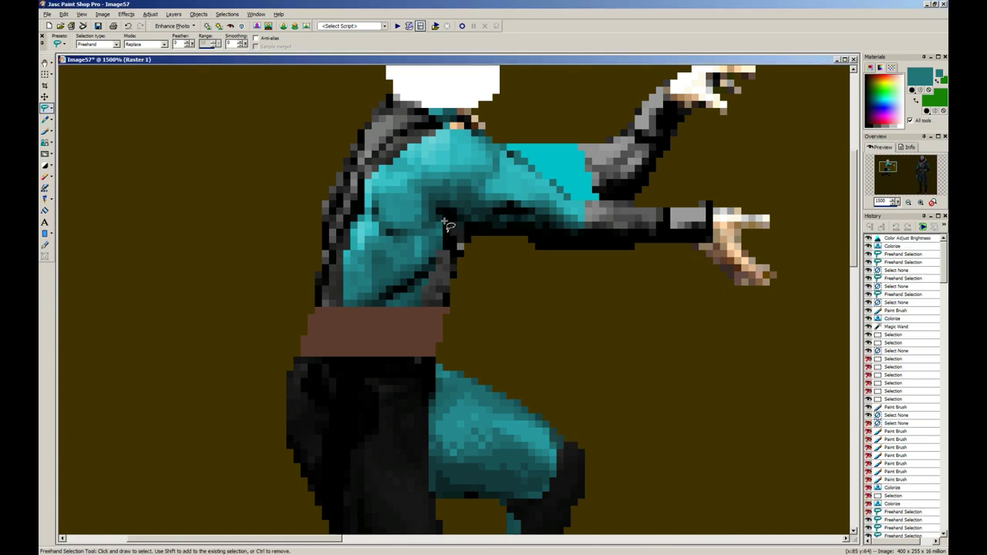
key(shift+b)
text(3-)
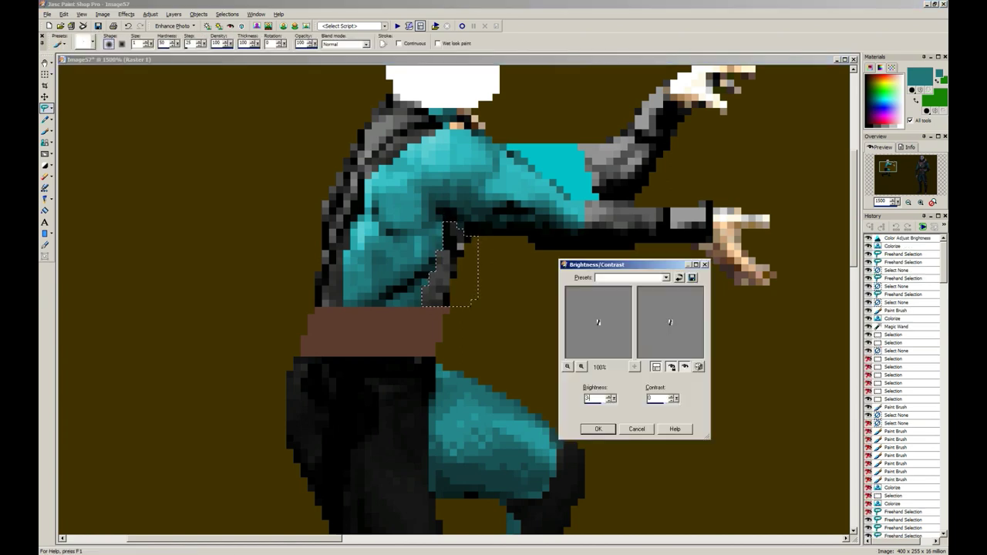
text(3)
key(BackSpace)
text(-30)
key(Return)
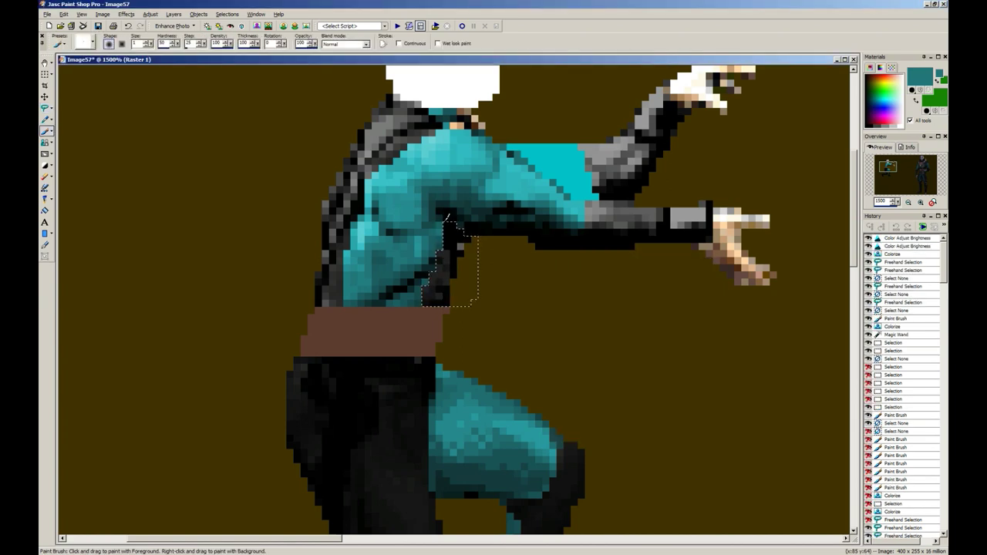
scroll(650, 384, down, 5)
key(b)
key(ctrl+d)
key(s)
Step: Select the narrow neck strip between the white head and the shoulder with the Freehand Selection
scroll(309, 255, down, 4)
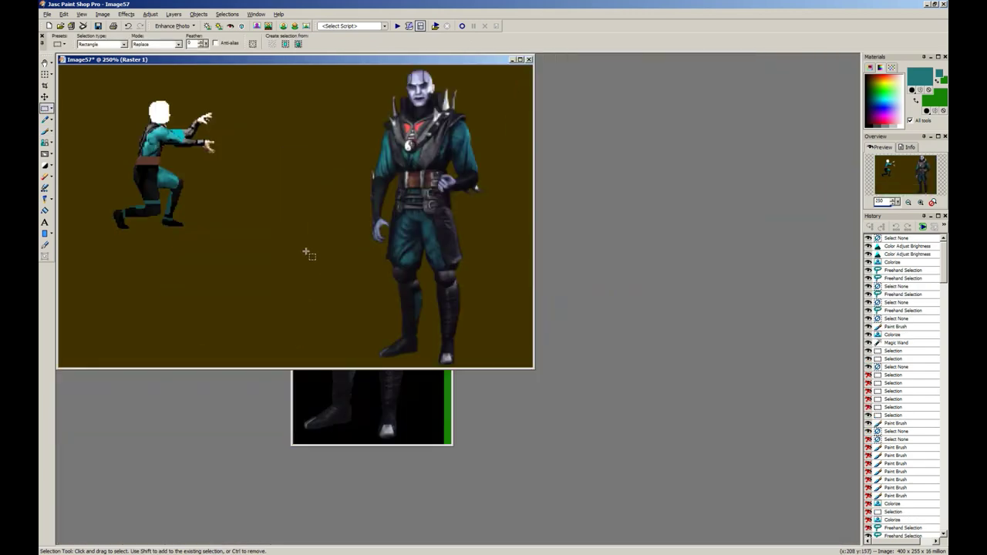
scroll(276, 219, up, 4)
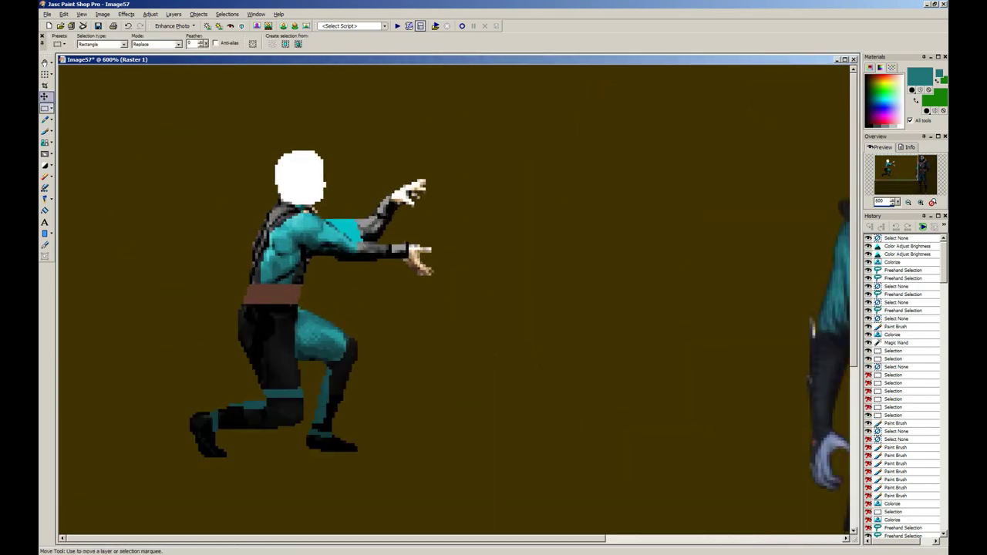
click(49, 109)
click(62, 120)
scroll(327, 223, down, 2)
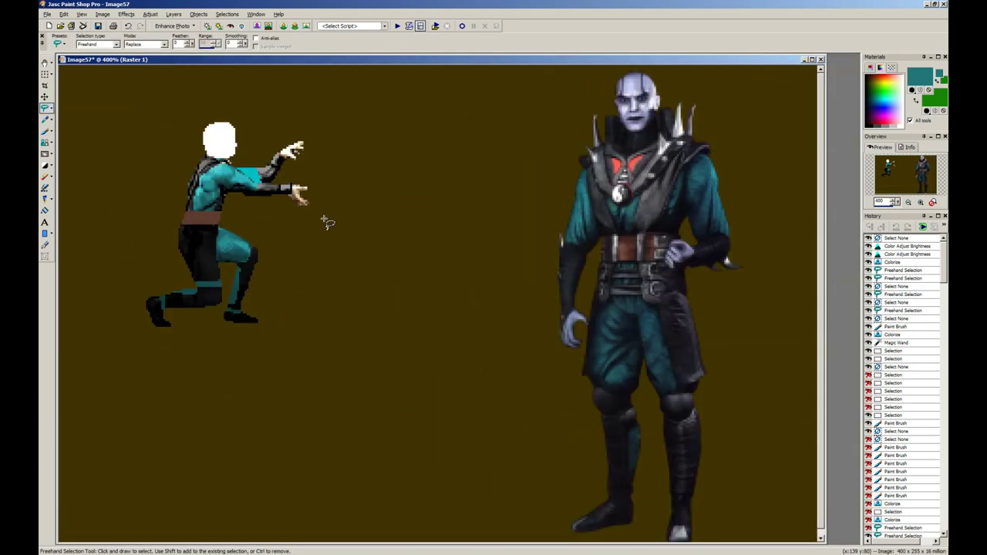
scroll(453, 245, up, 4)
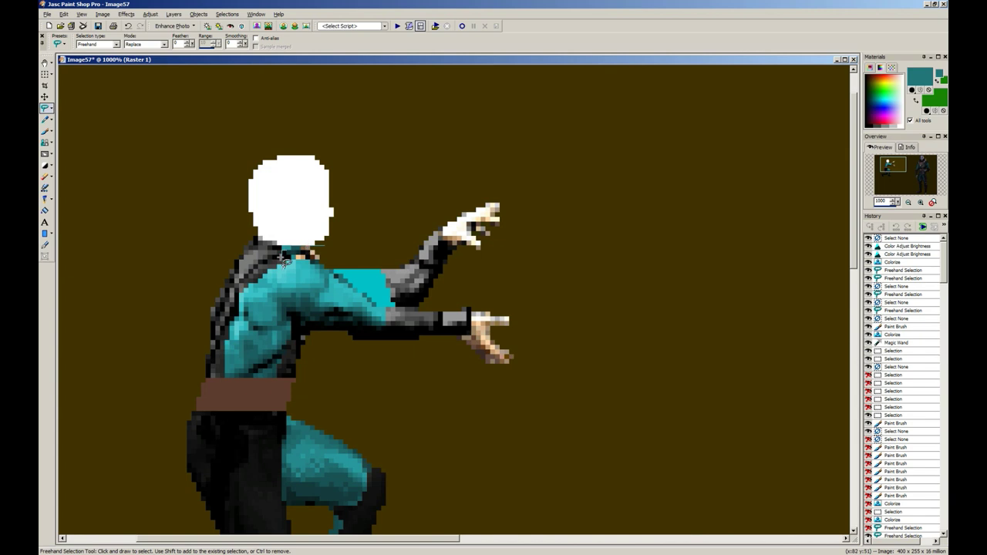
mouse_move(286, 262)
mouse_down()
mouse_move(324, 266)
mouse_move(340, 255)
mouse_up()
key(shift)
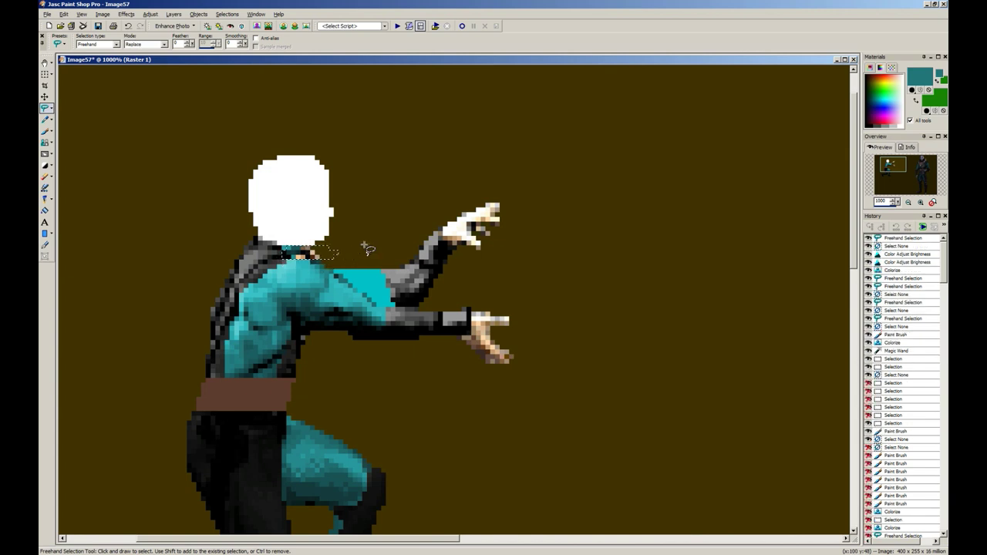
scroll(367, 248, up, 2)
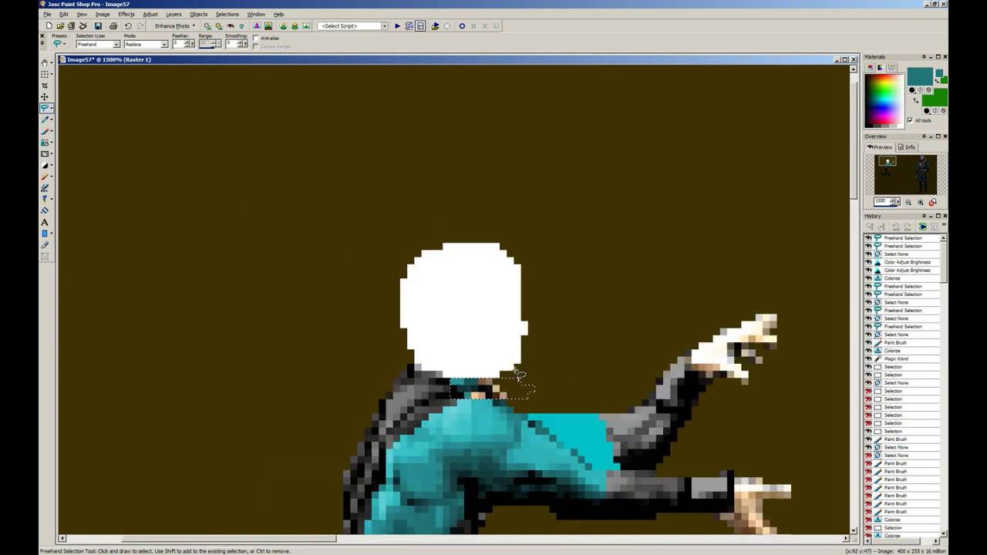
Step: Colorize the selected neck strip grey and exclude the brown background from the selection with the Magic Wand
key(shift+l)
key(Return)
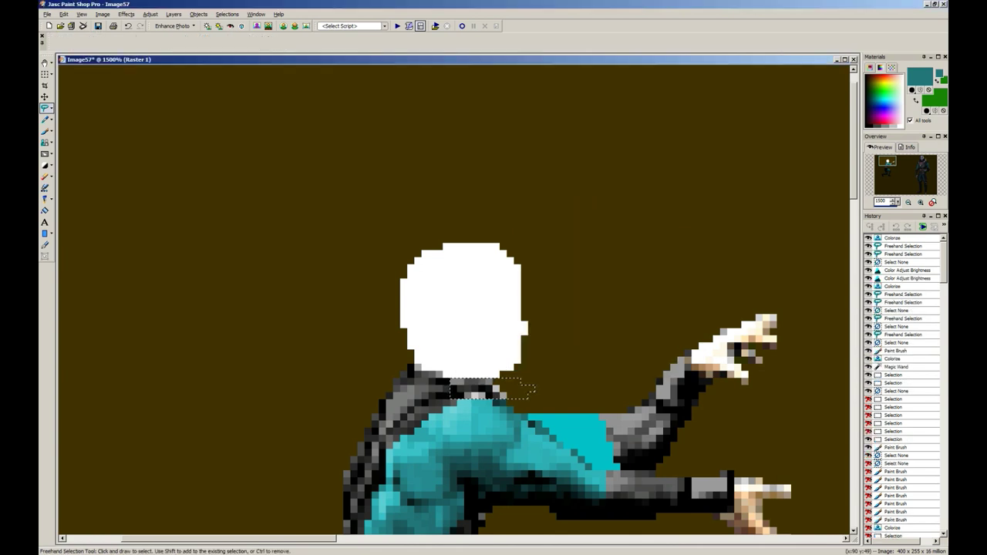
key(b)
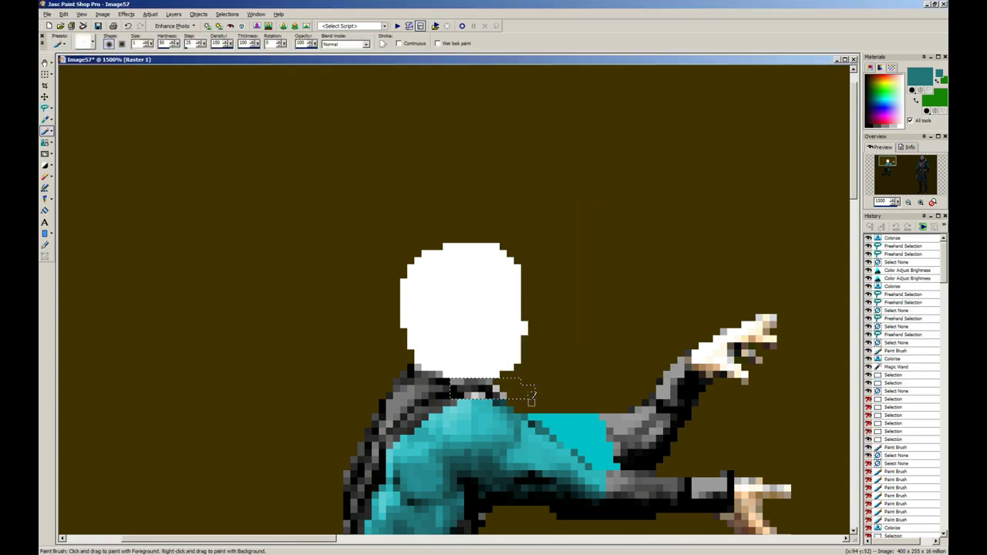
click(52, 109)
click(77, 127)
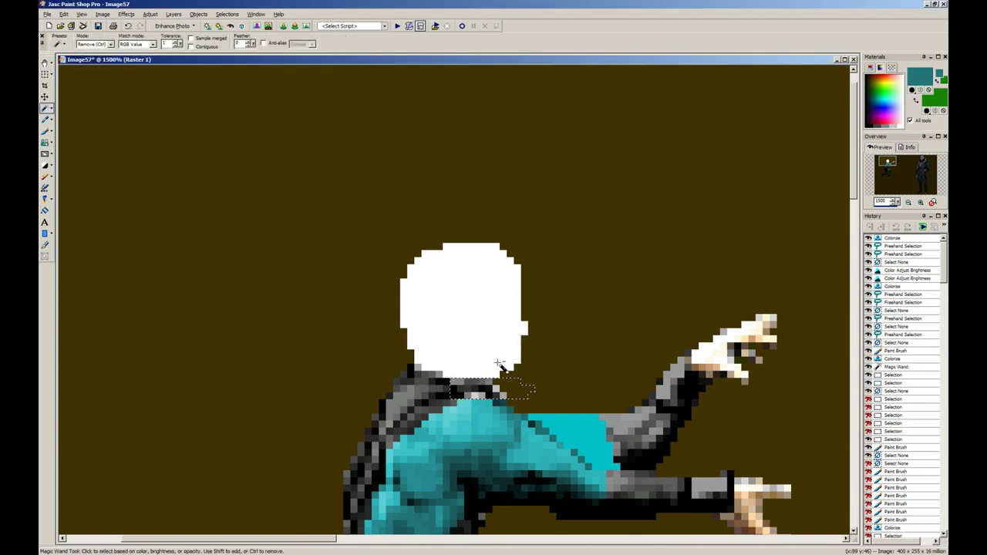
Step: Undo the teal stroke on the neck strip, shade it with a 5-pixel black brush at 33 opacity, and deselect
key(b)
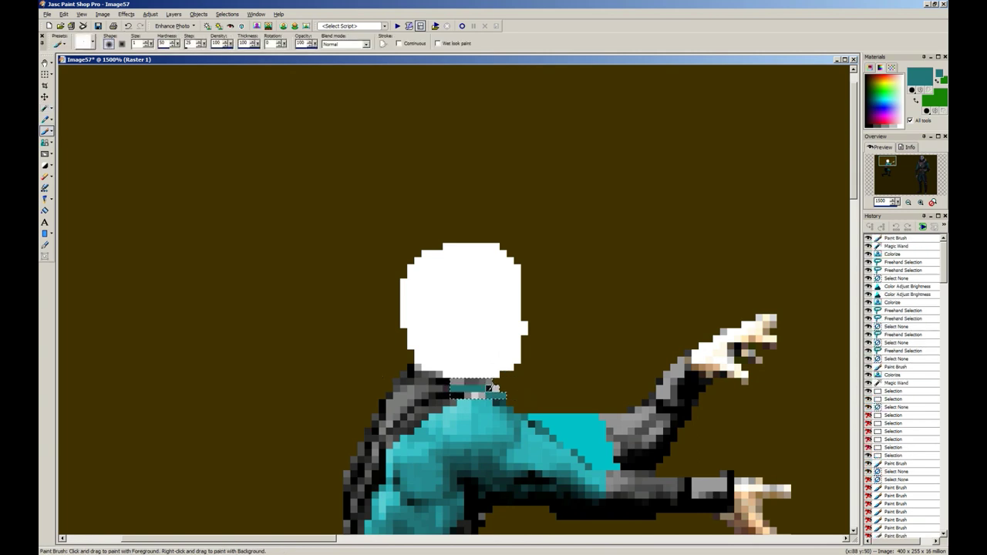
key(ctrl+z)
key(f)
ctrl+click(444, 395)
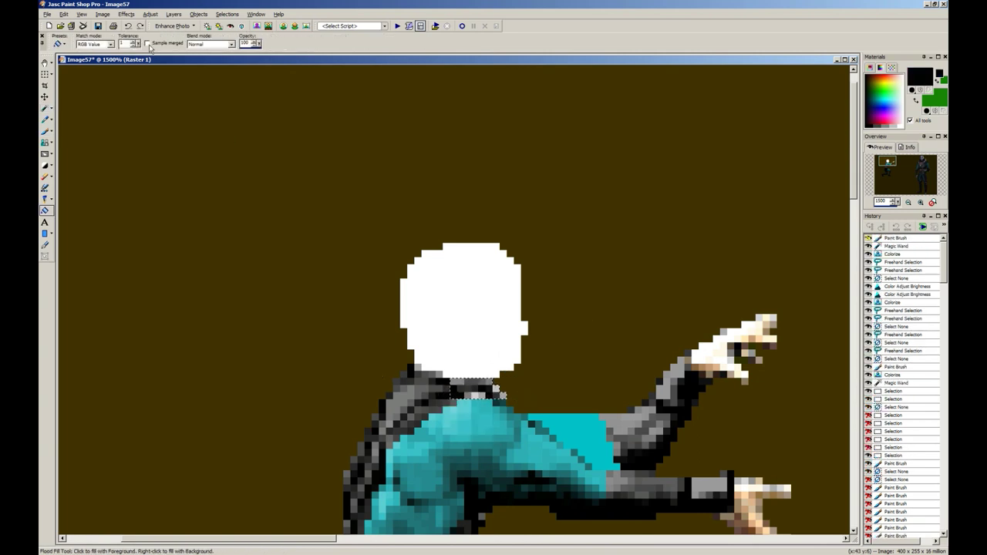
click(44, 131)
text(b)
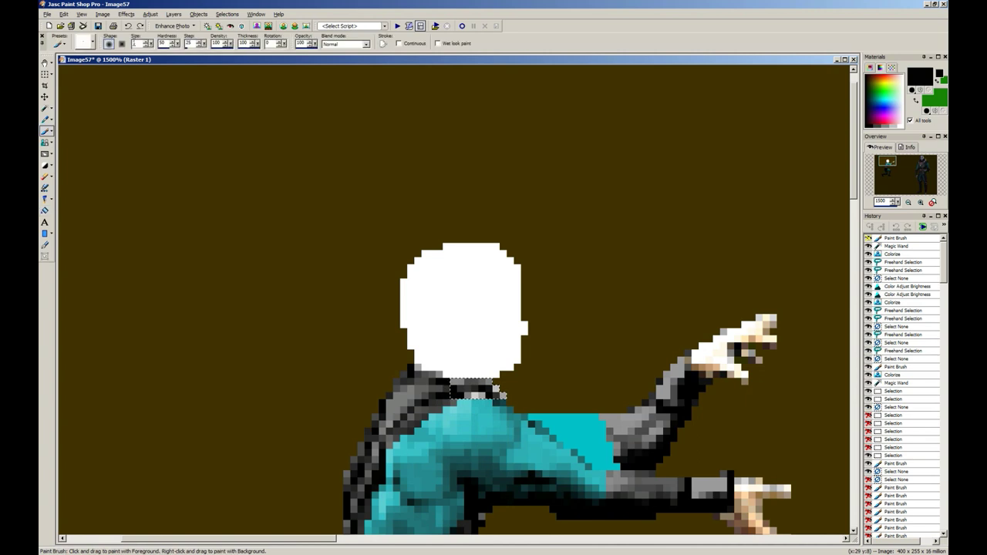
text(5)
mouse_move(517, 395)
mouse_down()
mouse_move(475, 381)
mouse_move(455, 267)
mouse_move(526, 386)
mouse_move(446, 384)
mouse_move(530, 387)
mouse_up()
key(ctrl+z)
text(33)
scroll(451, 333, down, 3)
key(s)
Step: Select the small grey patch just below the armpit on the torso's front edge
scroll(434, 337, down, 4)
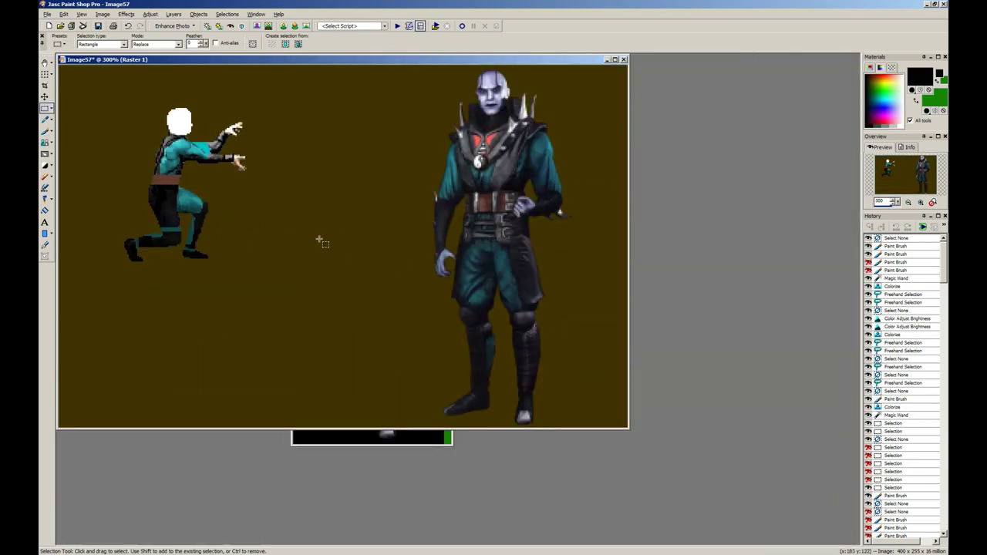
scroll(250, 212, up, 4)
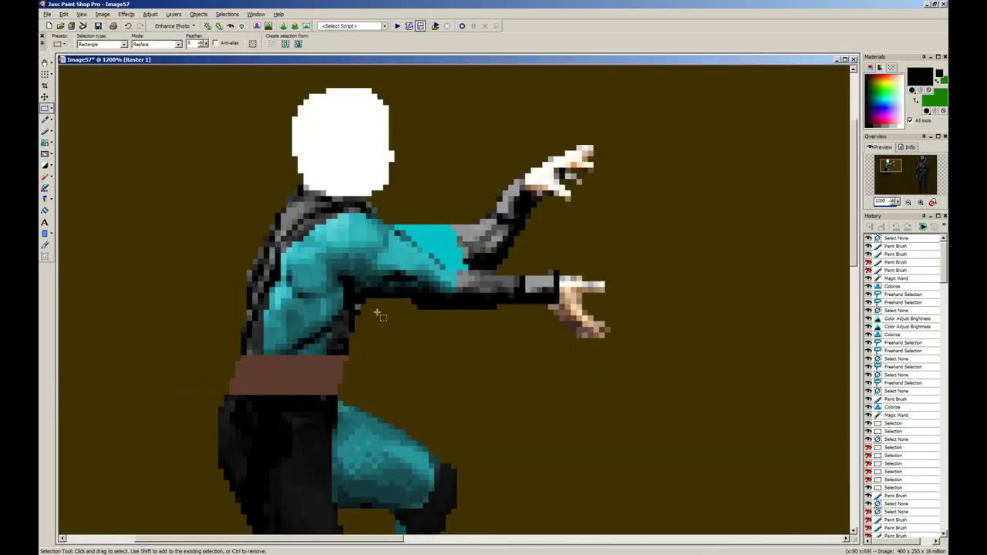
drag(360, 307, 357, 306)
key(shift+b)
key(Return)
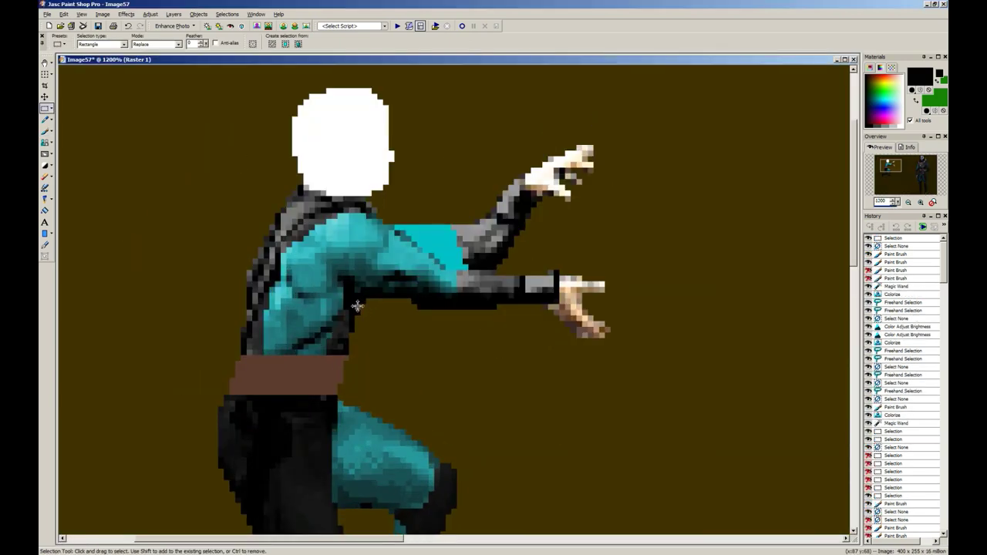
key(shift+b)
key(Escape)
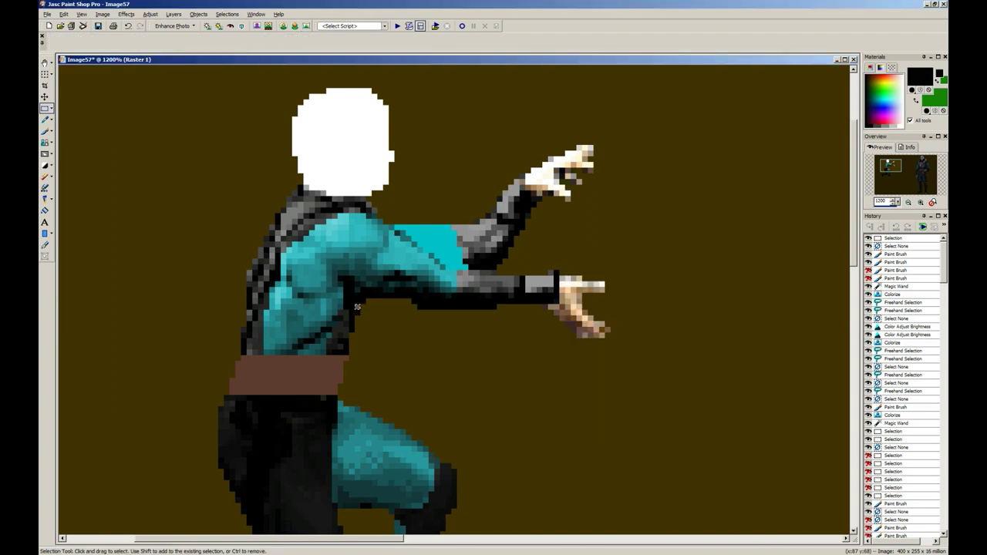
Step: Darken the selected patch below the armpit with the 5-pixel black brush at 33 opacity and clear the selection
key(b)
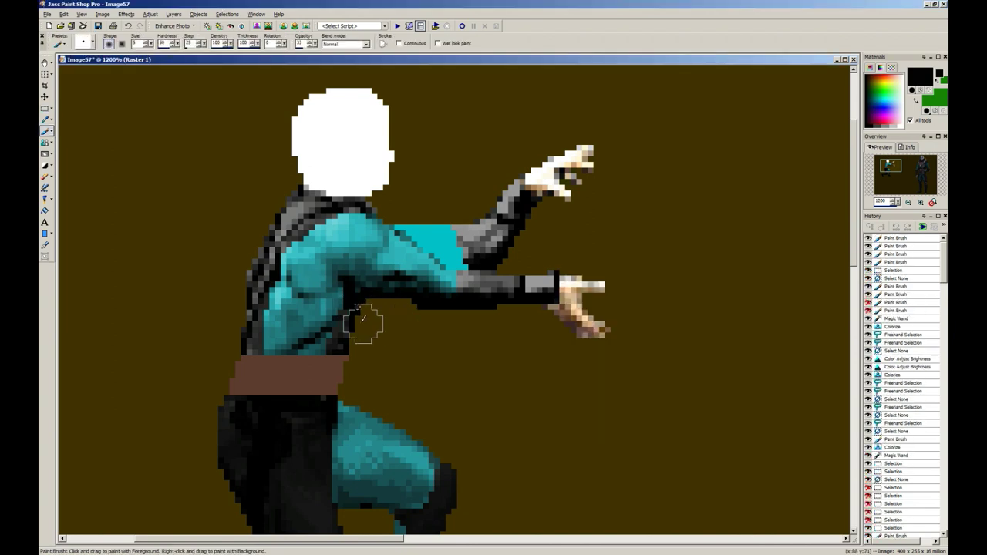
key(s)
key(ctrl+d)
scroll(375, 307, down, 8)
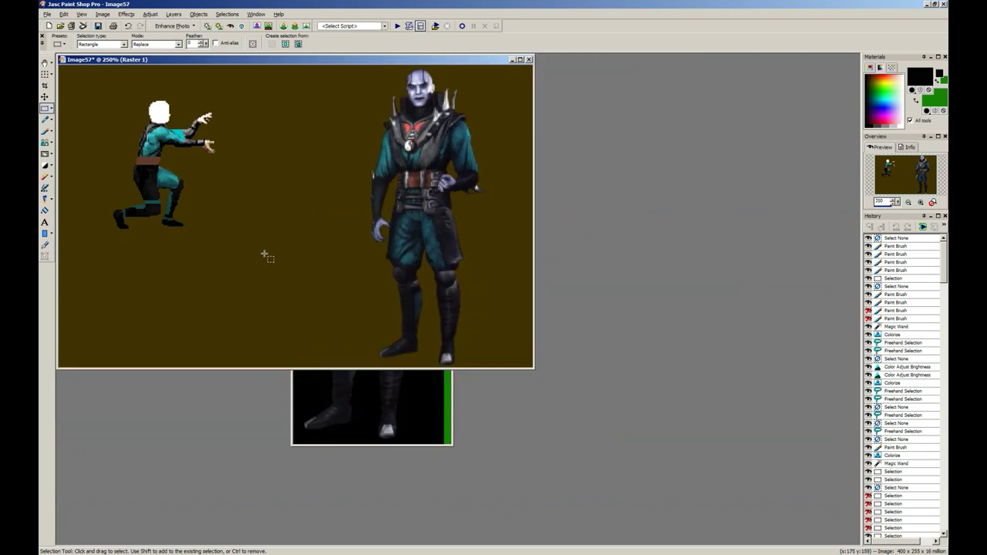
scroll(264, 256, down, 2)
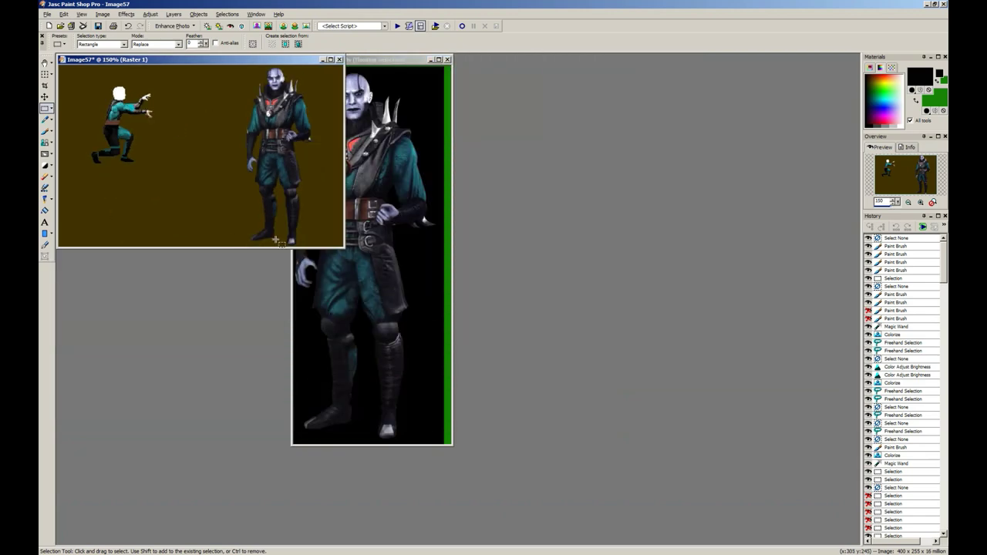
scroll(275, 240, up, 3)
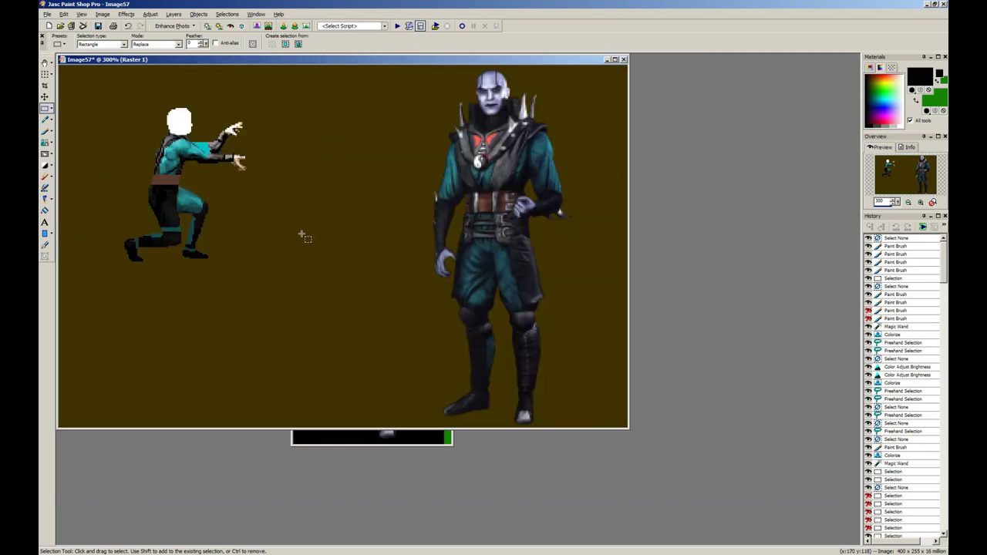
scroll(302, 237, up, 3)
scroll(380, 239, up, 4)
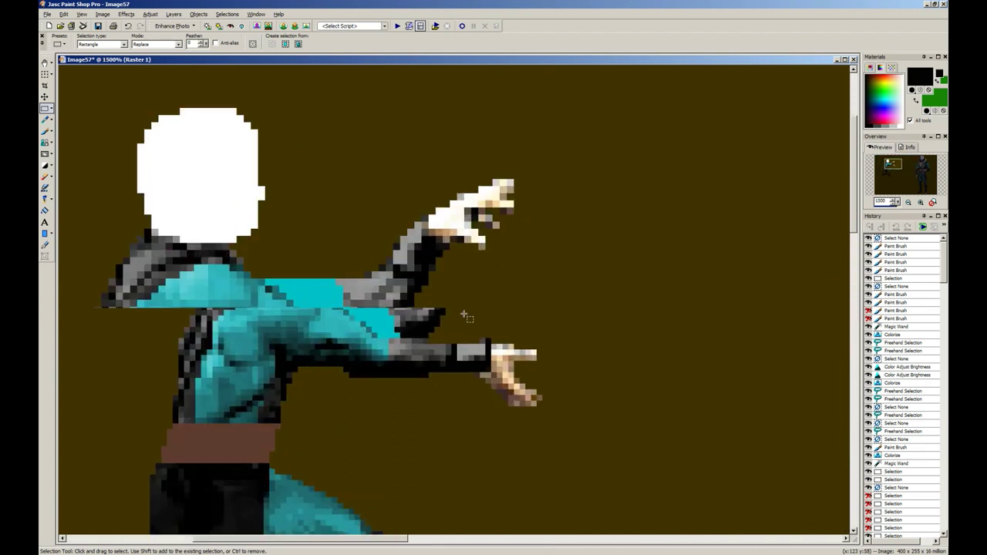
click(52, 108)
click(81, 129)
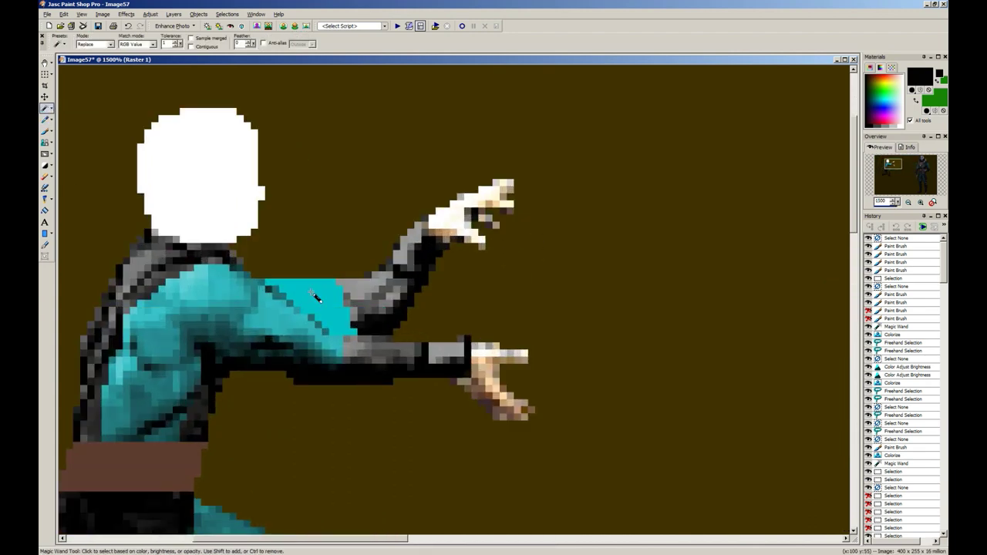
Step: Switch to the browser, copy a standing punch sprite from the Shang Tsung sprites page, and paste it into Paint Shop Pro as a new image
key(alt+Tab)
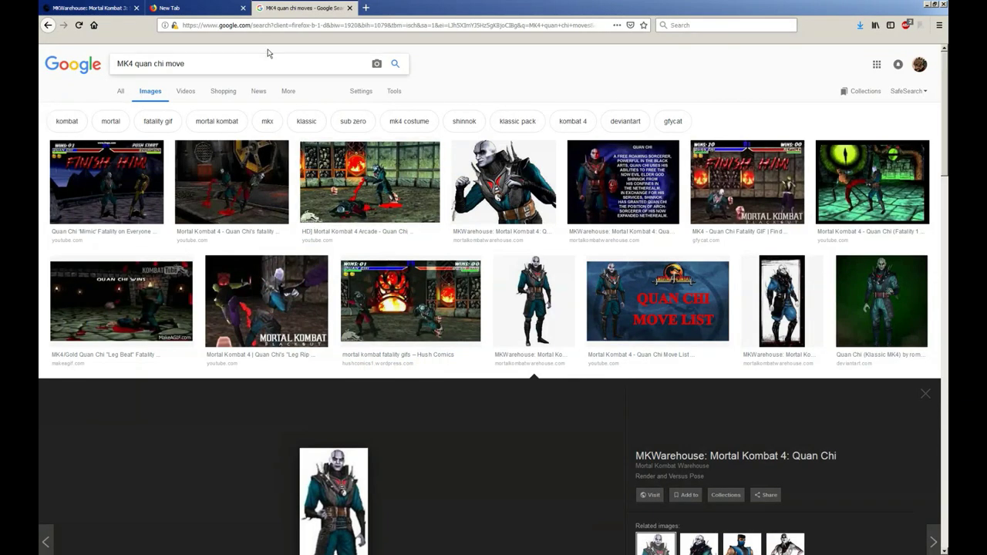
click(215, 7)
click(115, 8)
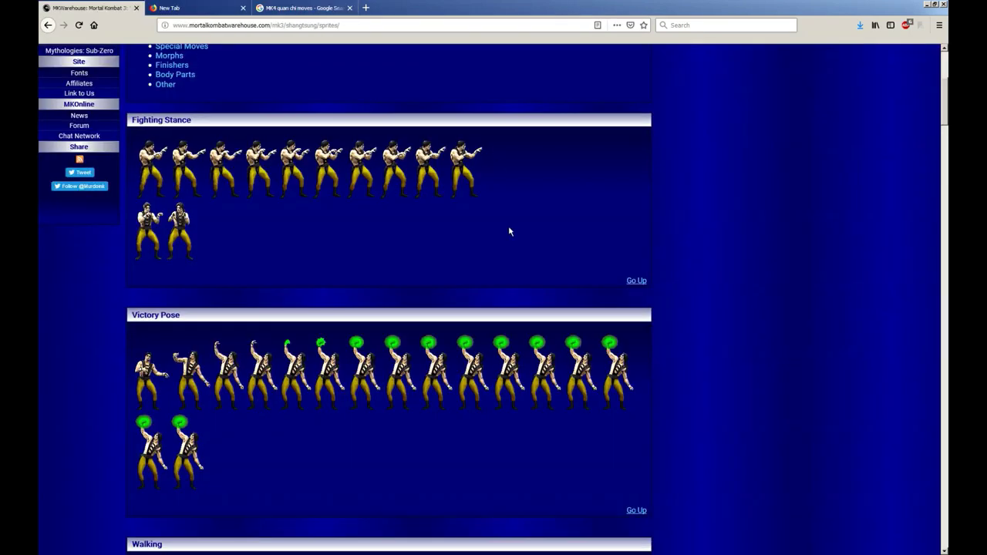
scroll(532, 289, down, 2)
scroll(524, 286, down, 15)
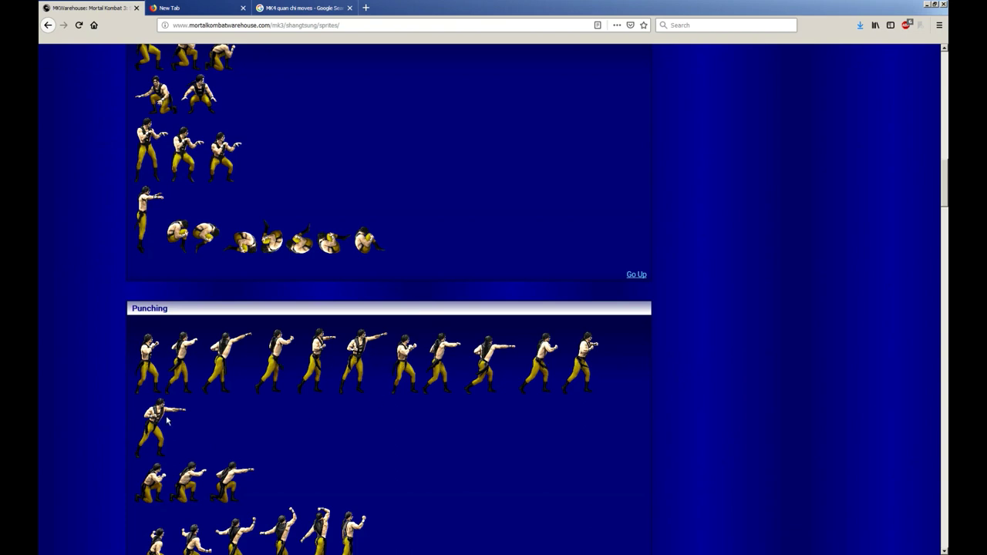
key(alt+Tab)
key(ctrl+v)
scroll(372, 255, up, 10)
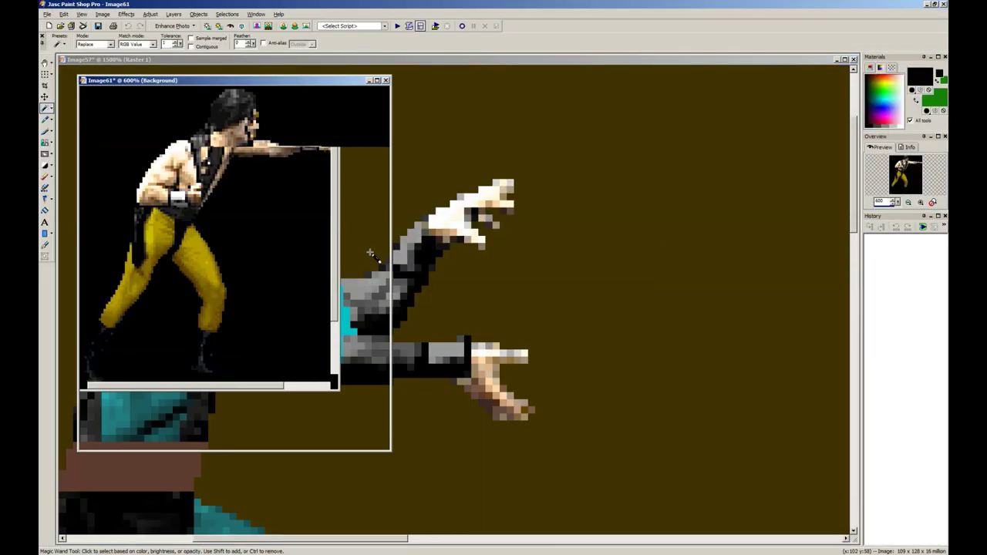
Step: Select a 12 x 8 pixel block of the punching sprite's extended upper arm and move its window clear of the kneeling sprite
key(s)
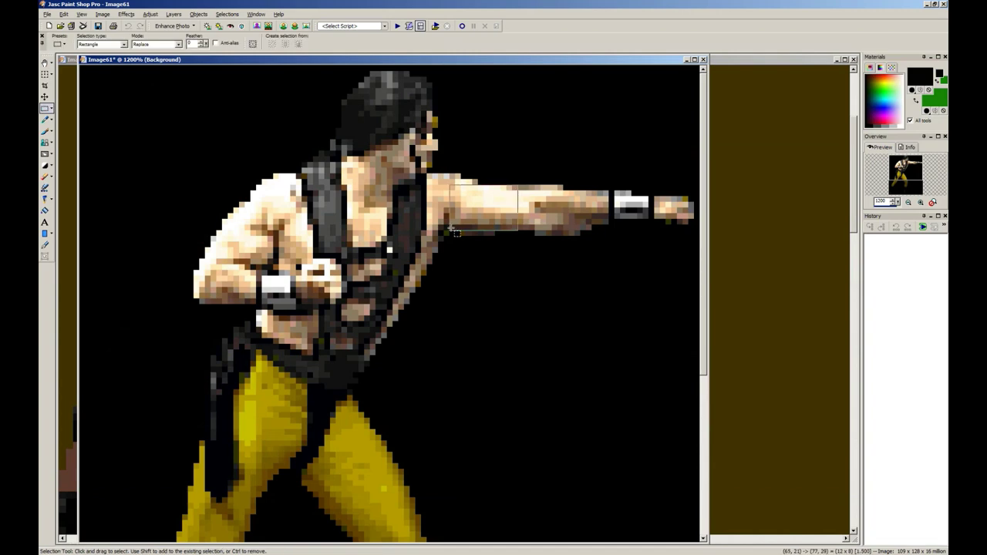
click(493, 222)
double_click(402, 60)
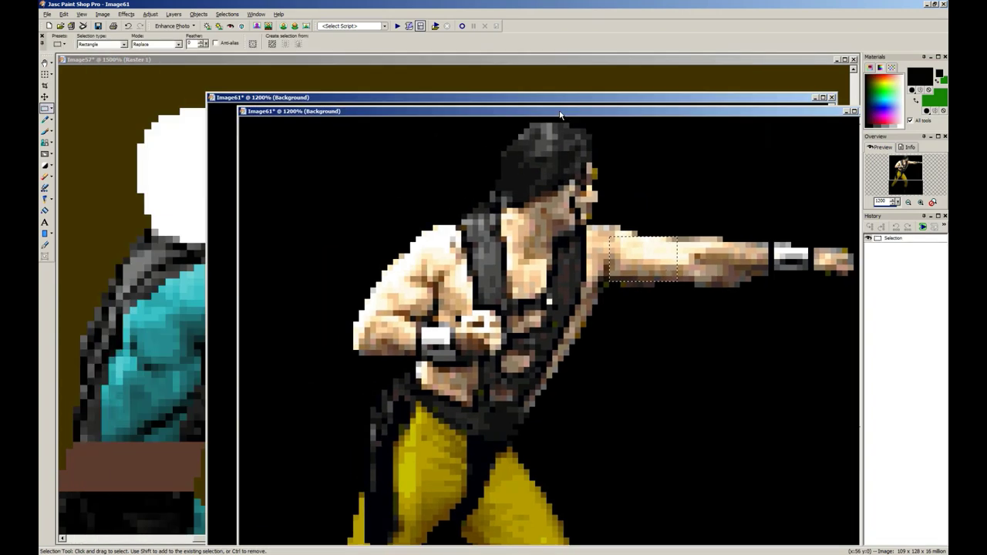
drag(531, 96, 721, 168)
Step: Colorize the selected arm block with hue 130 and saturation 150
key(shift+l)
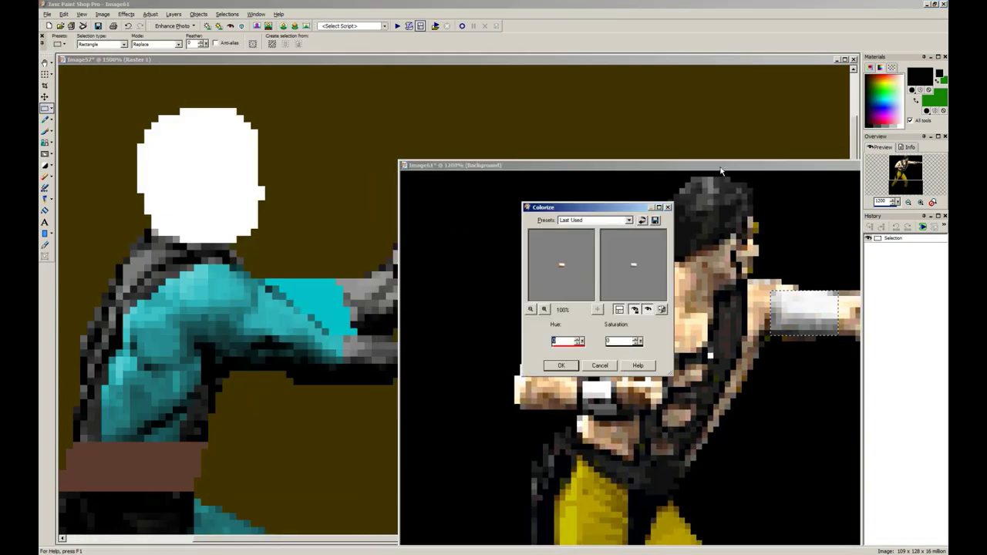
text(130)
key(Tab)
text(150)
key(Return)
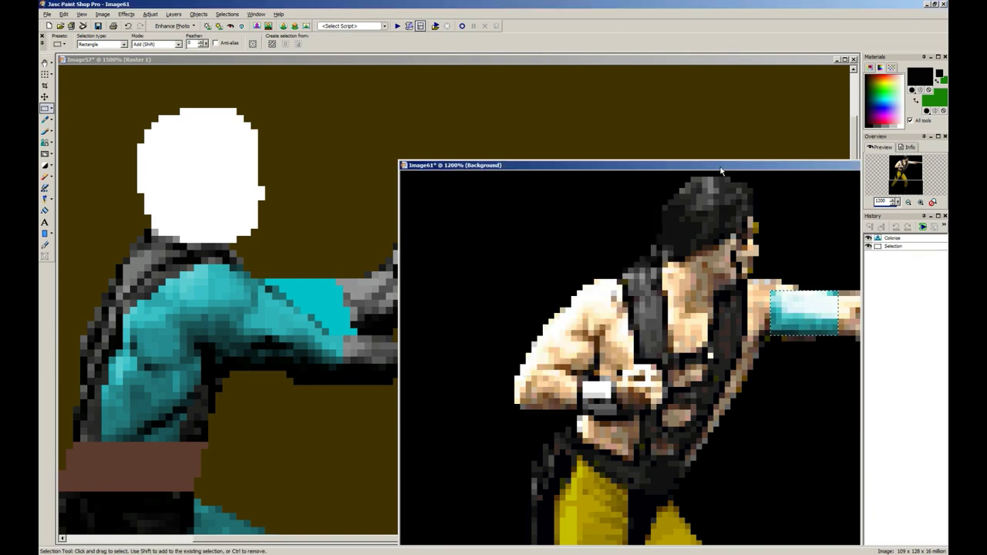
Step: Apply the last-used Brightness/Contrast settings to the arm block and colorize it again with the same values
key(shift+b)
key(Return)
key(shift+l)
key(Return)
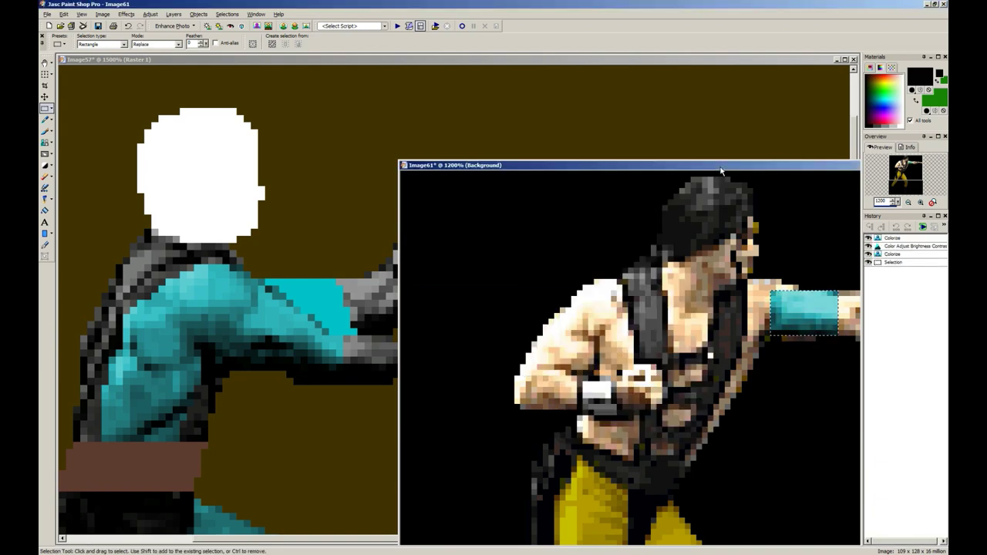
Step: Copy the teal arm block and try pasting it over the flat teal upper arm in the kneeling sprite's image
key(ctrl+c)
click(326, 360)
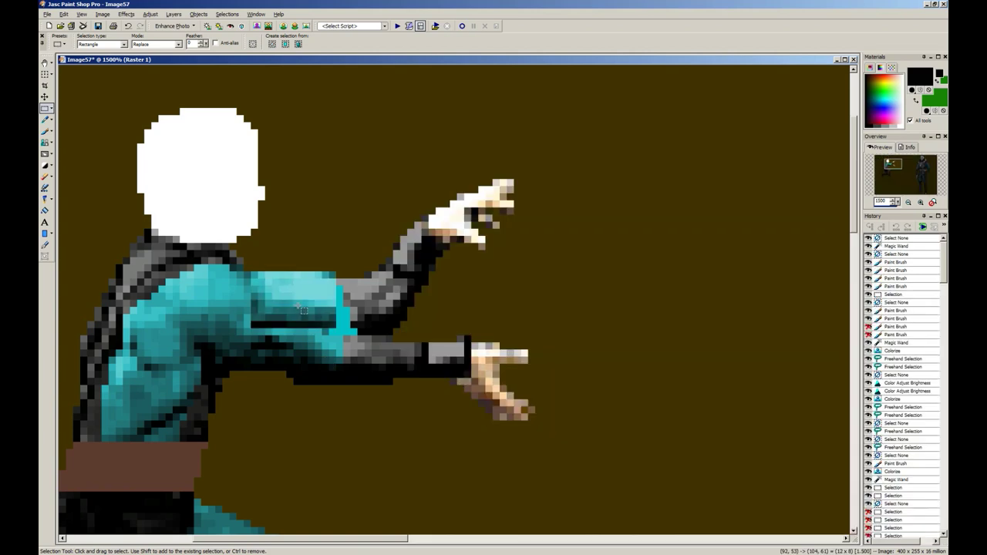
key(ctrl+e)
click(312, 311)
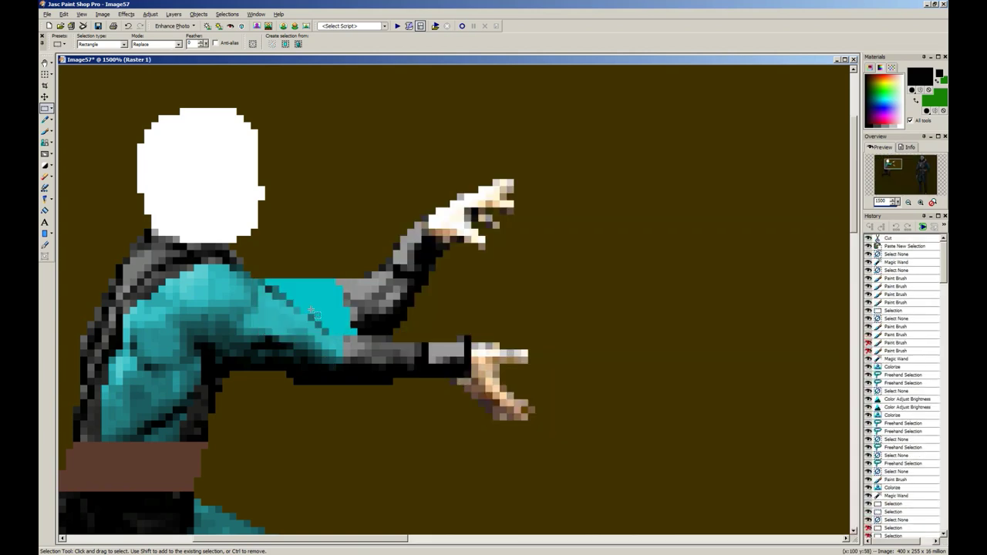
Step: Add a new raster layer, paste the teal block onto it over the flat far upper arm, and deselect
key(alt+l)
key(Return)
key(Return)
key(ctrl+e)
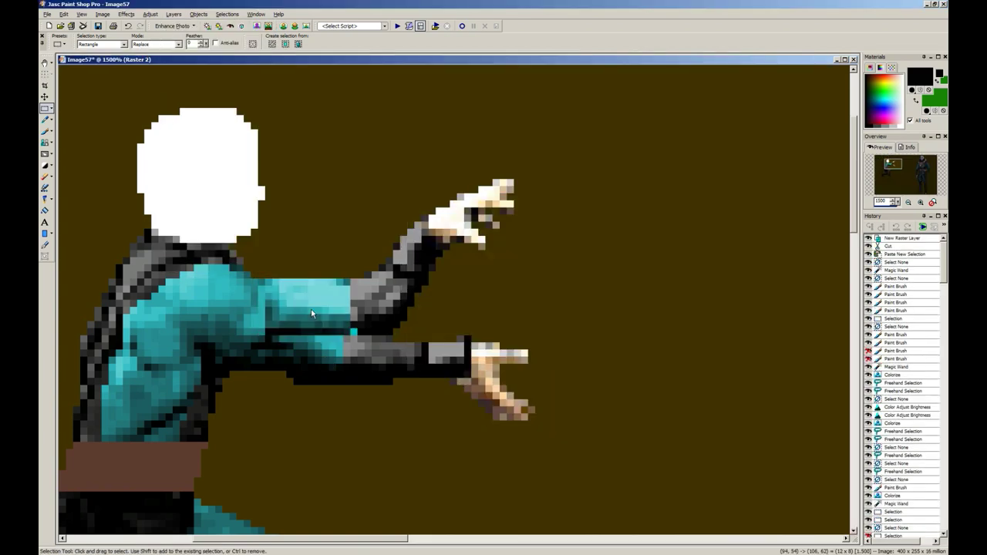
key(ctrl+e)
click(317, 312)
key(ctrl+d)
Step: Erase the parts of the pasted block that overlap the near arm and the grey glove, undoing unwanted eraser strokes
key(x)
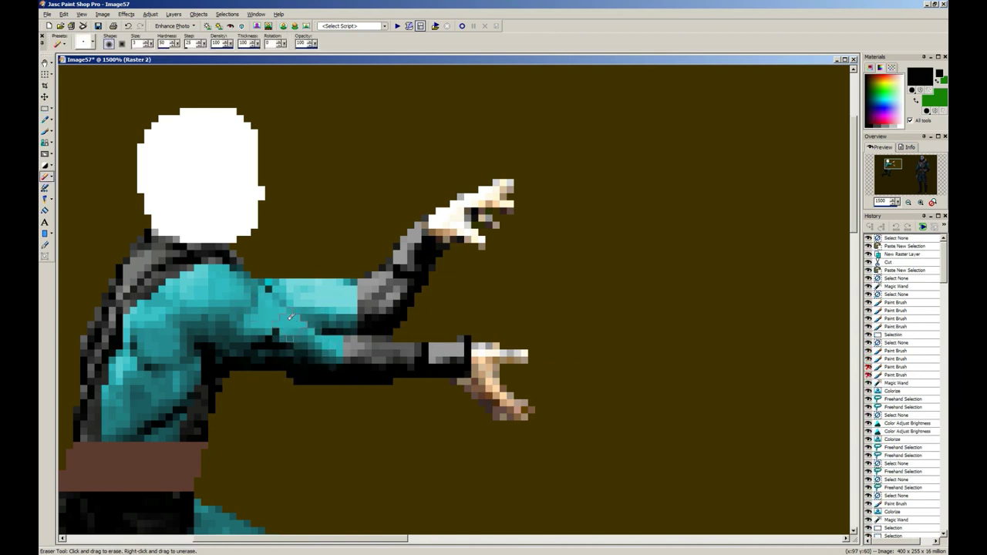
mouse_move(355, 279)
mouse_down()
mouse_move(356, 307)
mouse_move(343, 291)
mouse_move(355, 304)
mouse_move(342, 276)
mouse_move(364, 308)
mouse_up()
key(ctrl+z)
key(ctrl+z)
Step: Merge the pasted arm layer down into the sprite layer
key(s)
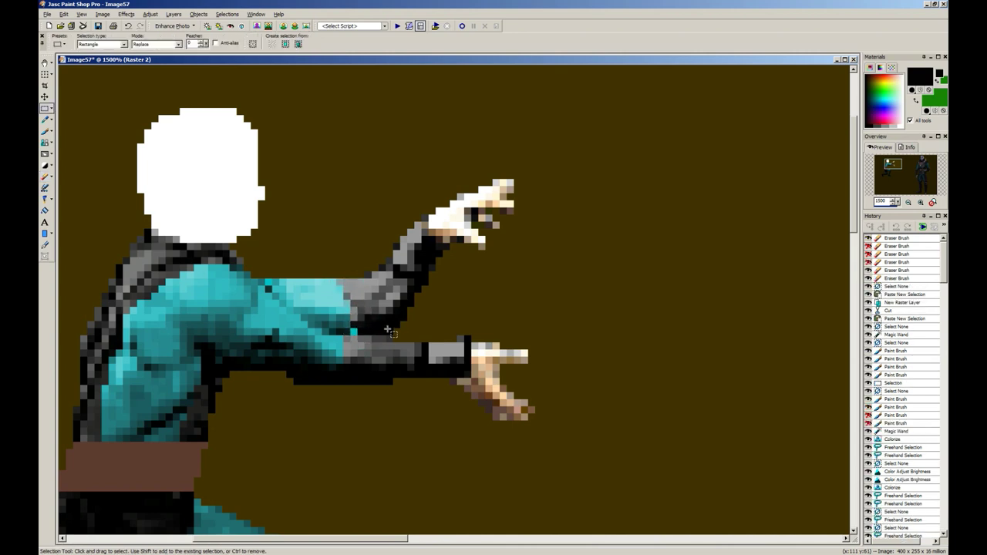
key(alt+l)
key(m)
key(Return)
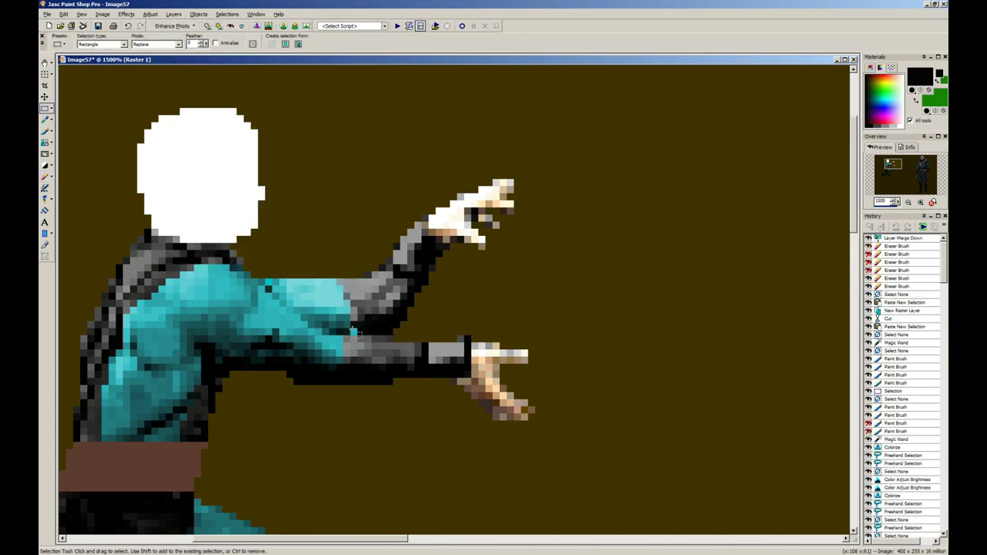
Step: Copy a small dark teal patch from the far arm's underside, paste it over the leftover bright pixel beside the glove, and deselect
drag(354, 331, 341, 329)
key(ctrl+c)
key(ctrl+e)
click(354, 330)
key(ctrl+d)
Step: Outline the far upper arm between the shoulder and the grey glove with a freehand selection
scroll(354, 332, down, 11)
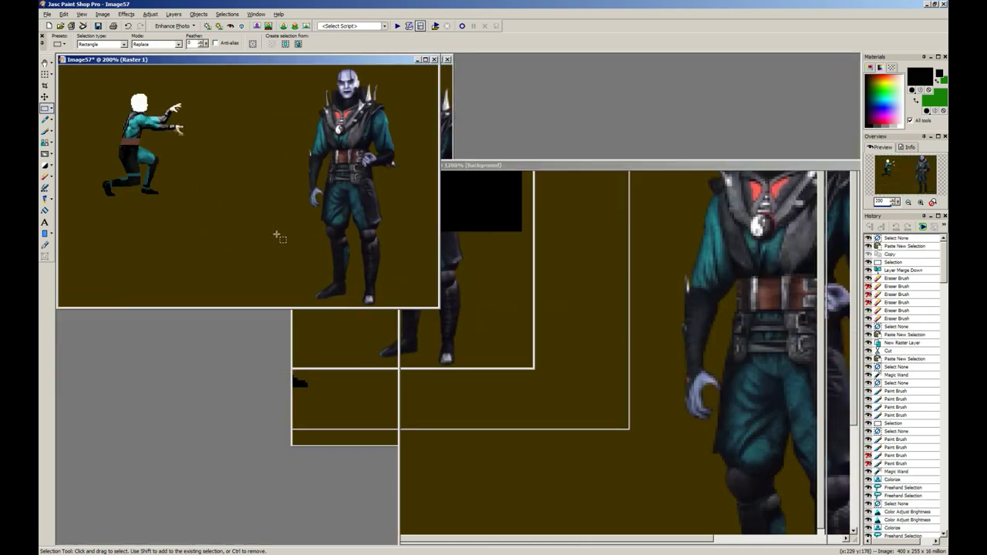
scroll(211, 195, down, 1)
scroll(208, 193, up, 3)
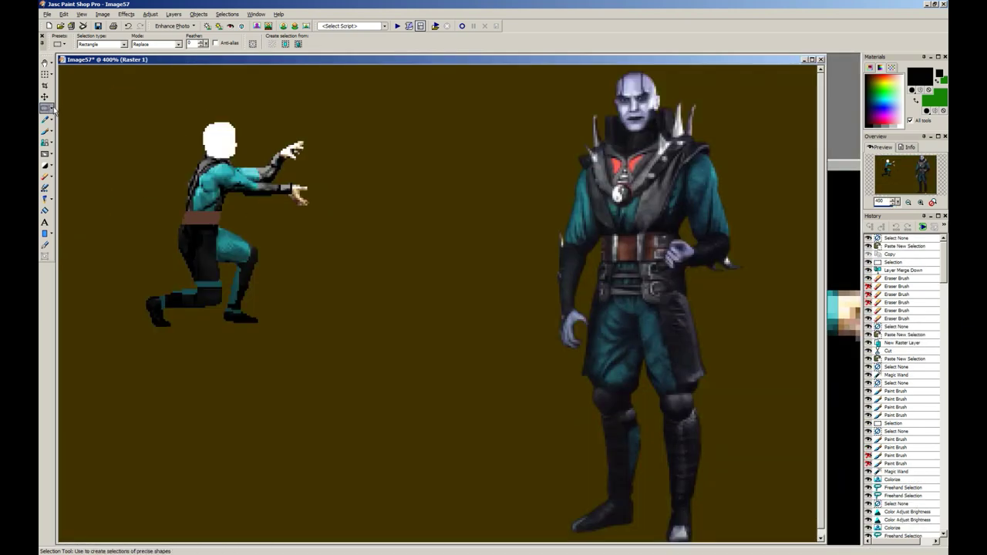
click(51, 109)
click(71, 120)
scroll(413, 269, up, 2)
scroll(416, 274, up, 4)
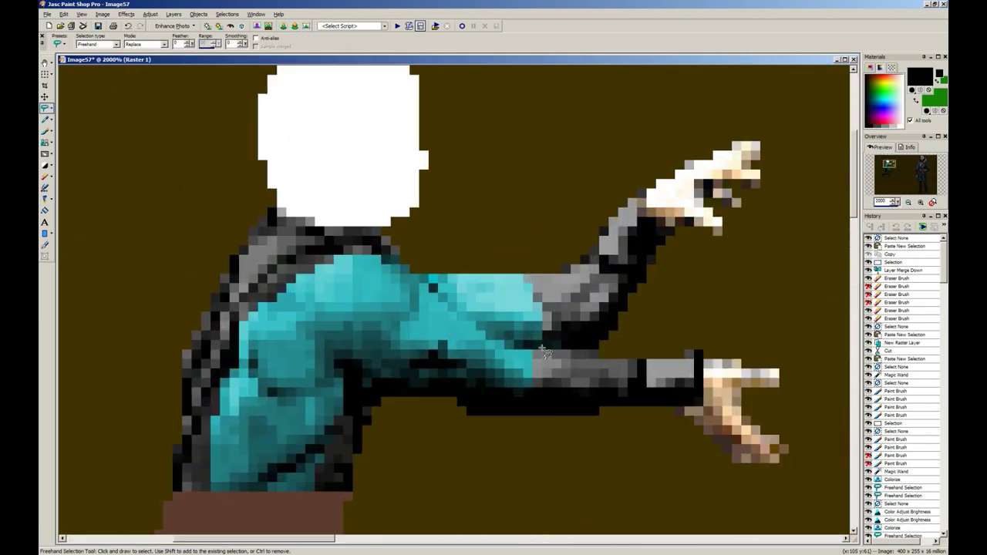
drag(524, 274, 428, 268)
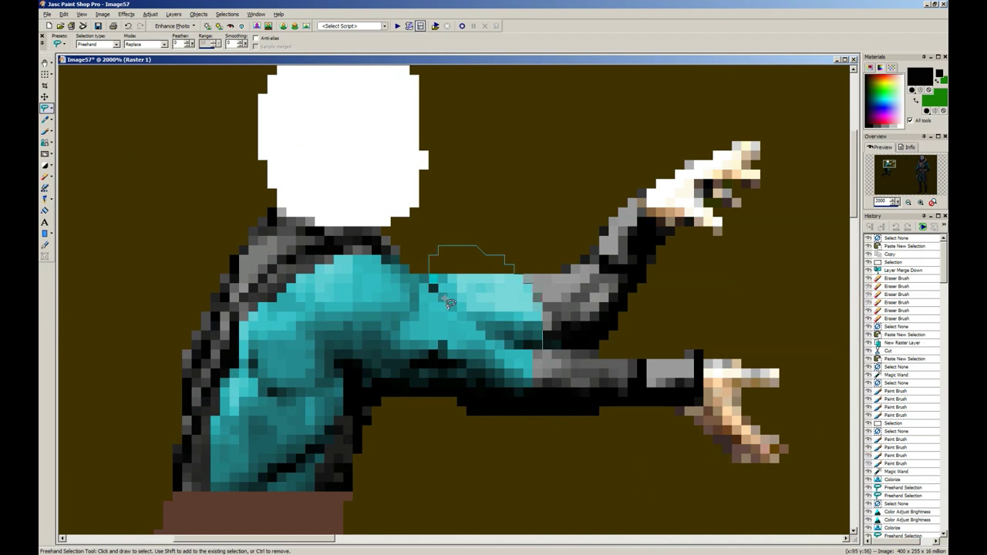
mouse_move(449, 303)
mouse_down()
mouse_move(489, 337)
mouse_move(543, 347)
mouse_up()
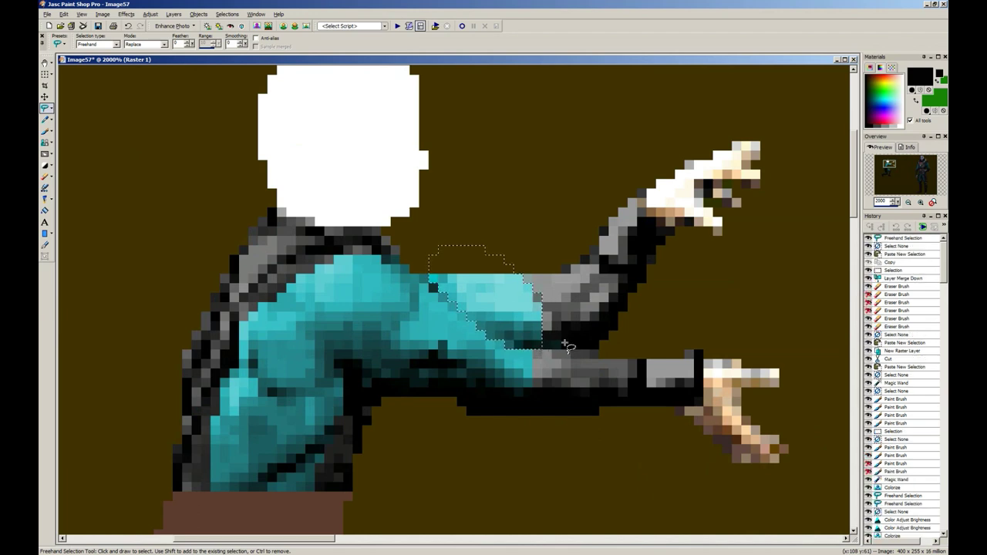
Step: Darken the selected far upper arm with the last-used Brightness/Contrast settings, try a second pass, and undo that pass
key(shift+b)
key(Return)
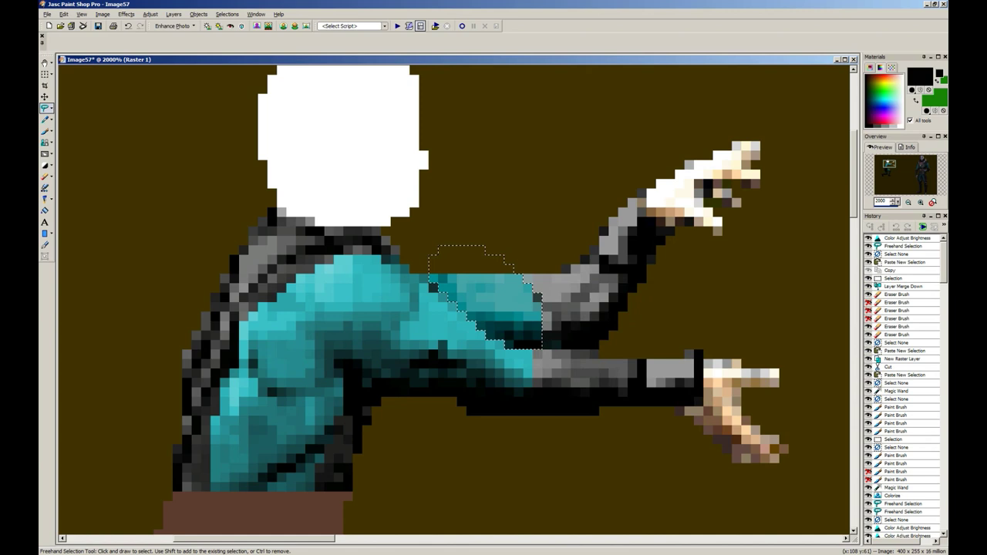
key(b)
key(shift+b)
key(Return)
key(ctrl+z)
Step: Set brightness to -20 on the selected far upper arm, colorize it with the last-used values, and clear the selection
key(shift+b)
text(-)
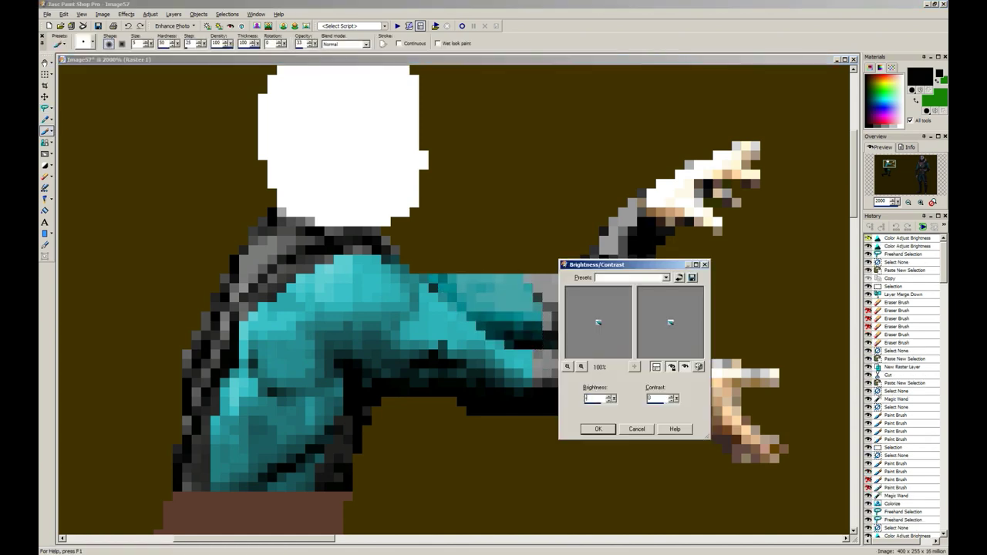
text(20)
key(Return)
key(shift+l)
key(Return)
key(s)
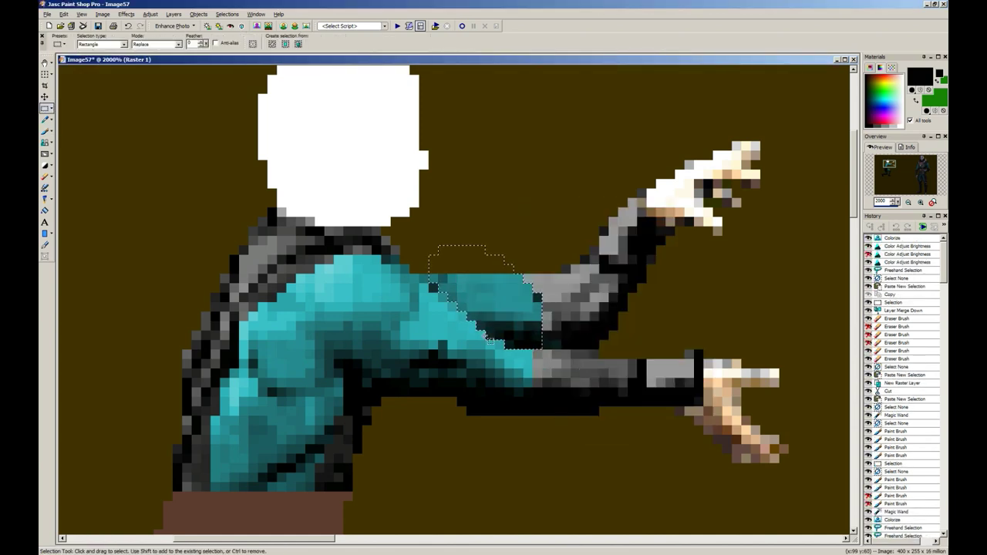
scroll(484, 336, down, 4)
click(367, 269)
scroll(384, 255, down, 3)
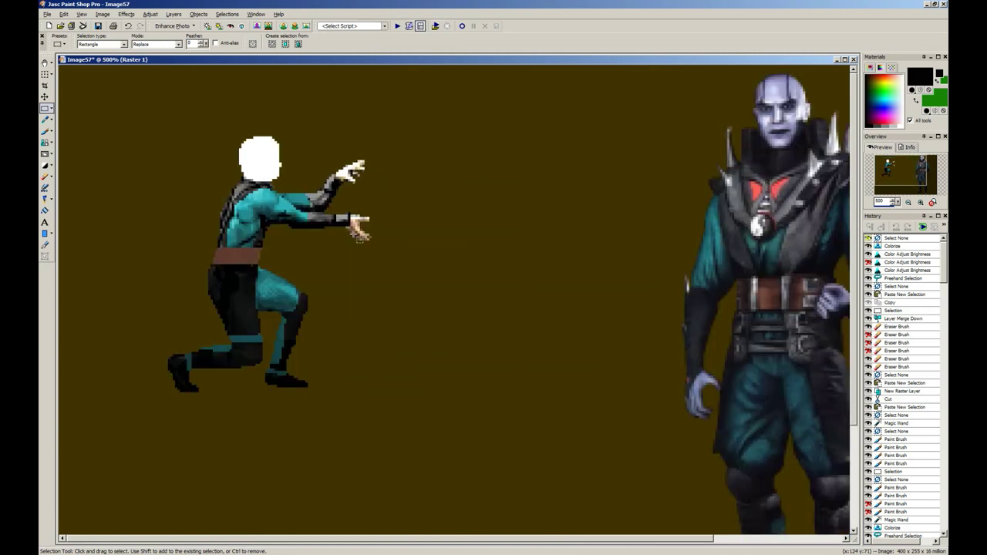
key(shift+l)
text(135)
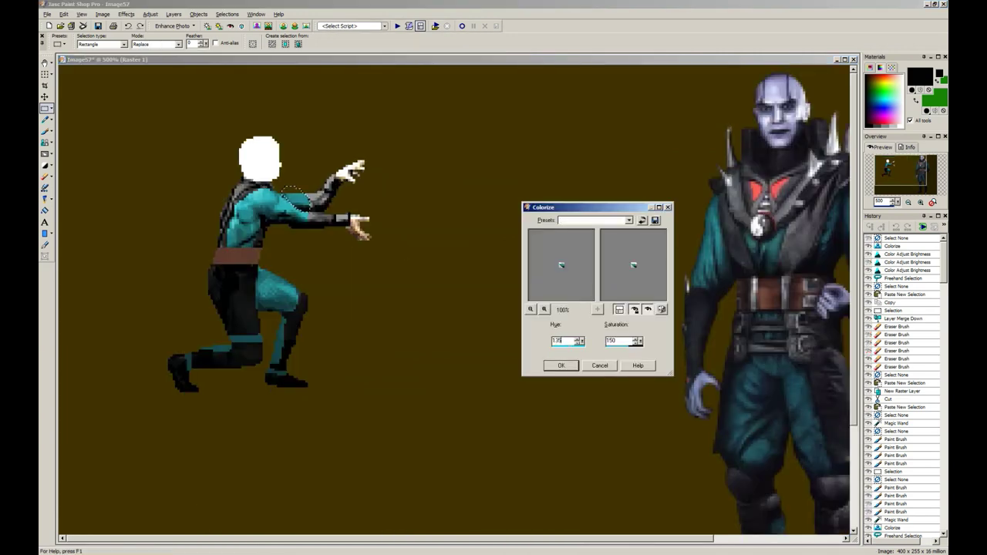
key(Escape)
key(shift+l)
text(1)
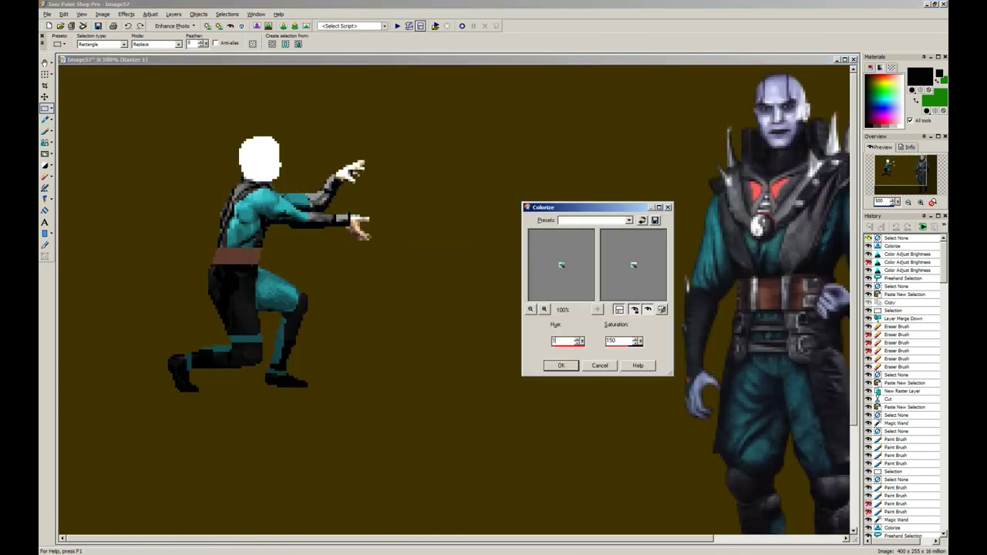
key(Escape)
Step: Apply Colorize to the selected far upper arm once more, deselect, and check the whole sprite against the reference figure
key(shift+l)
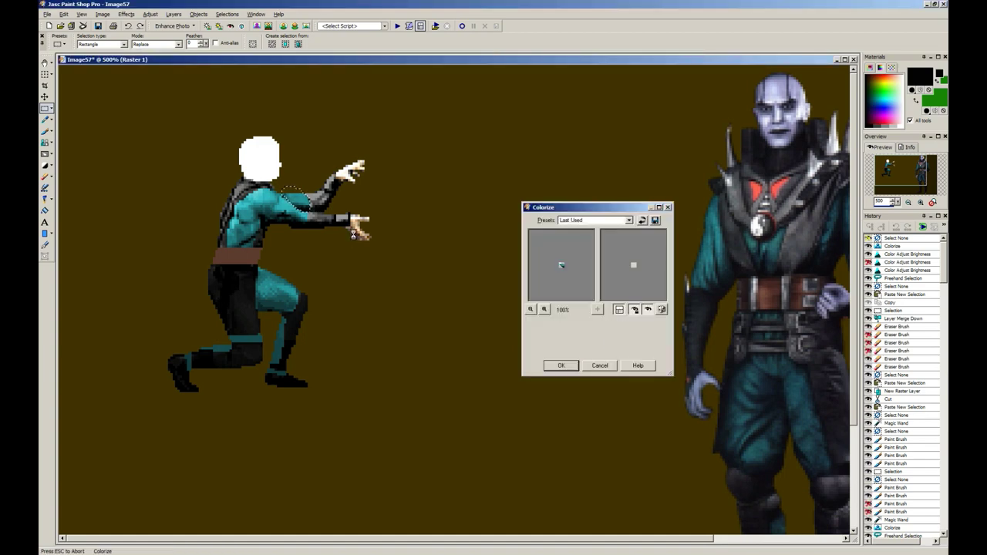
key(Return)
key(ctrl+d)
scroll(271, 213, down, 6)
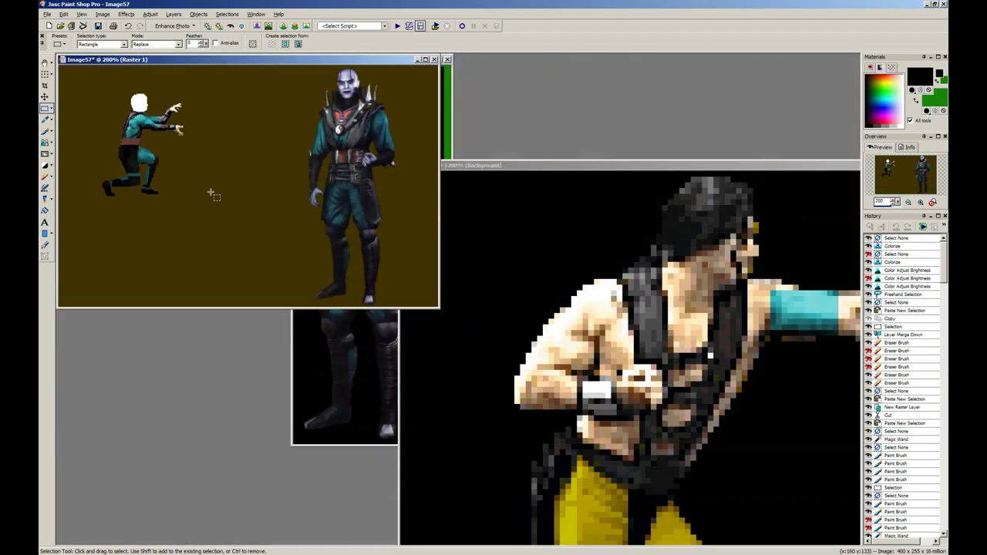
scroll(162, 176, down, 1)
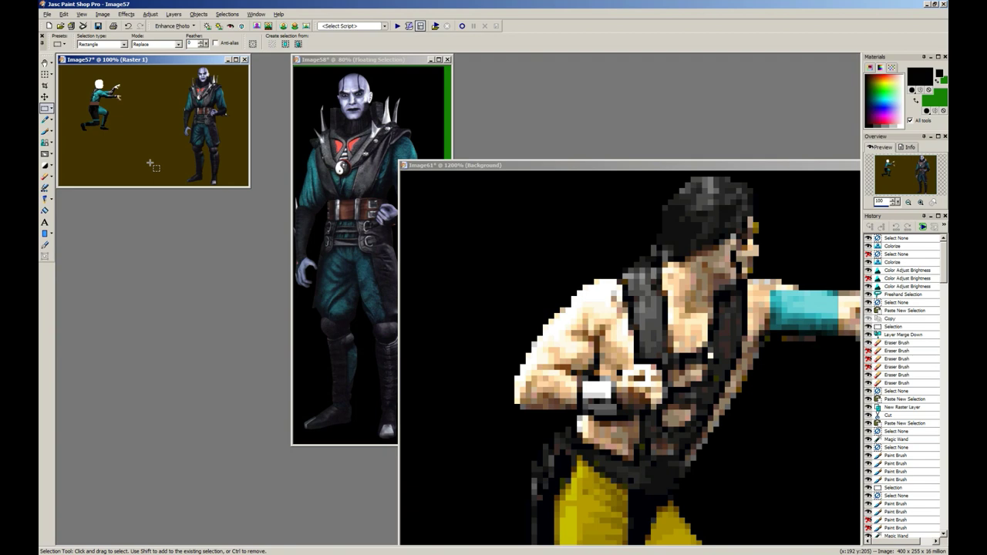
scroll(185, 180, up, 4)
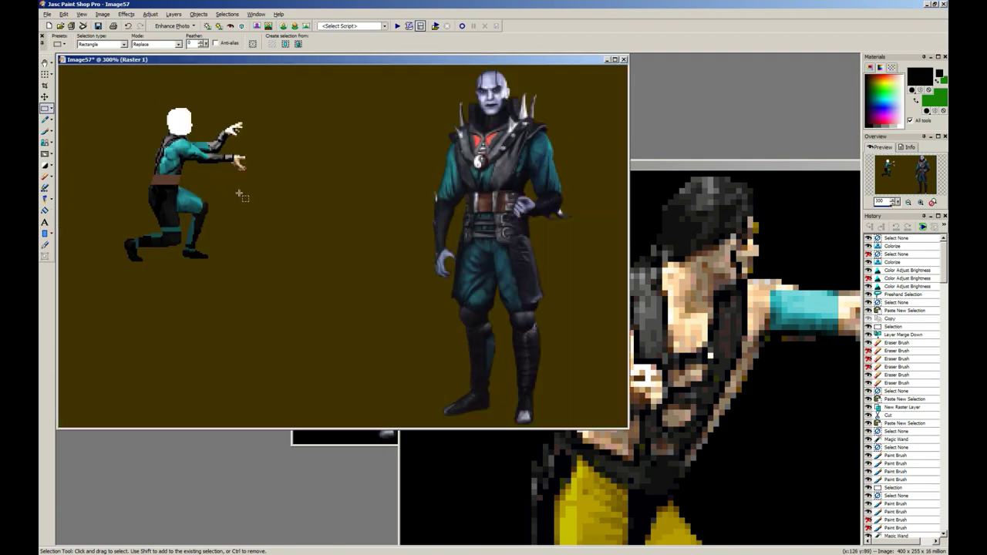
Step: Select the teal patch of the near arm beside the grey glove and colorize it with hue and saturation at 0
scroll(240, 196, up, 2)
scroll(383, 230, up, 3)
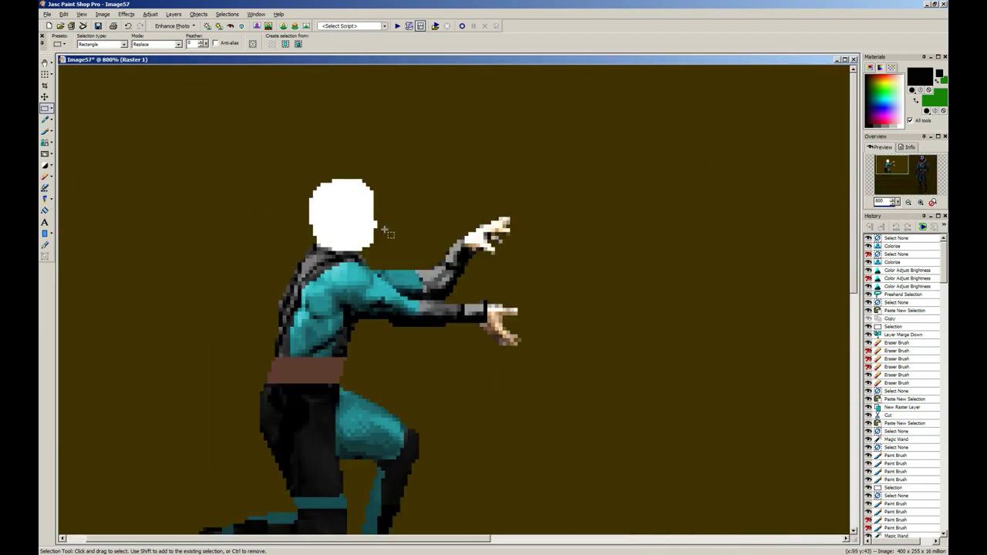
scroll(515, 279, down, 4)
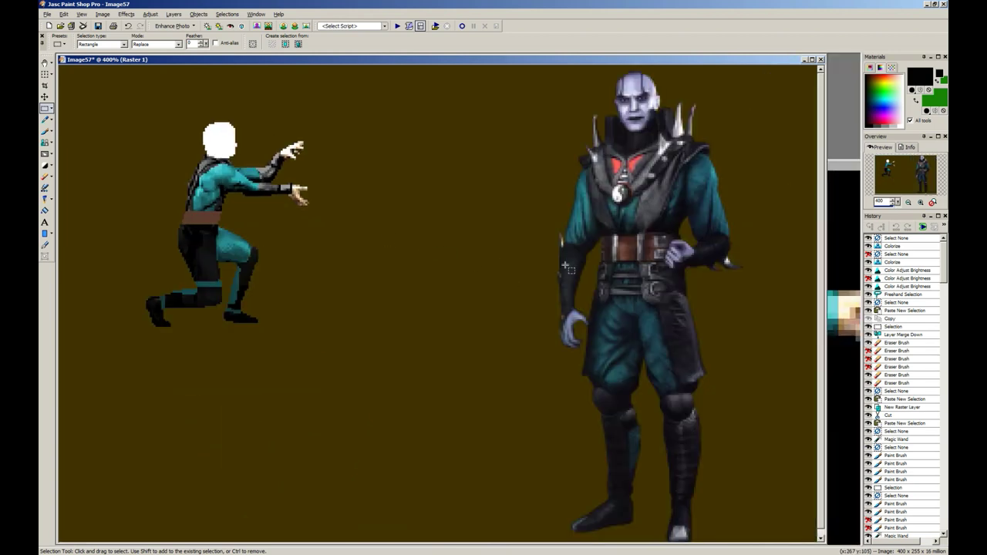
scroll(277, 189, up, 4)
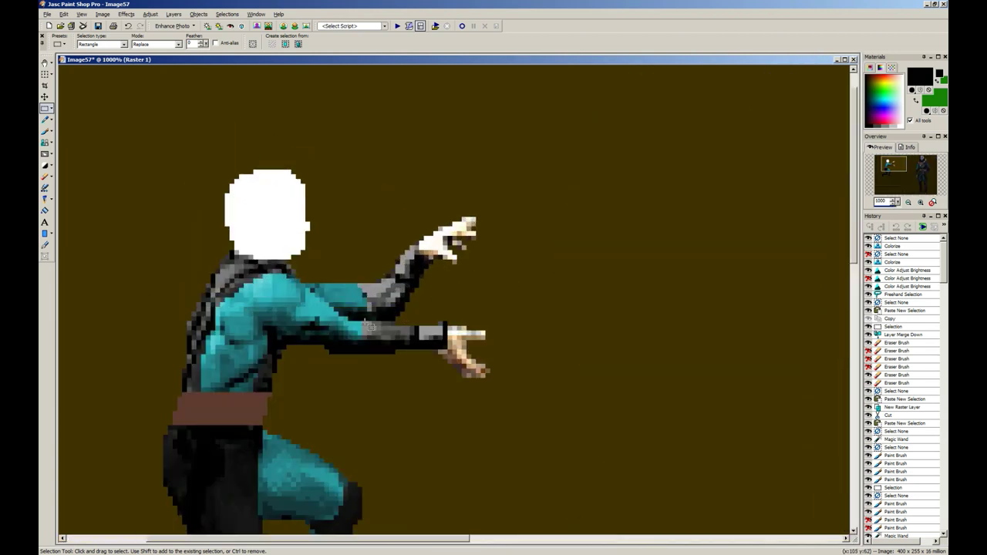
drag(362, 323, 329, 357)
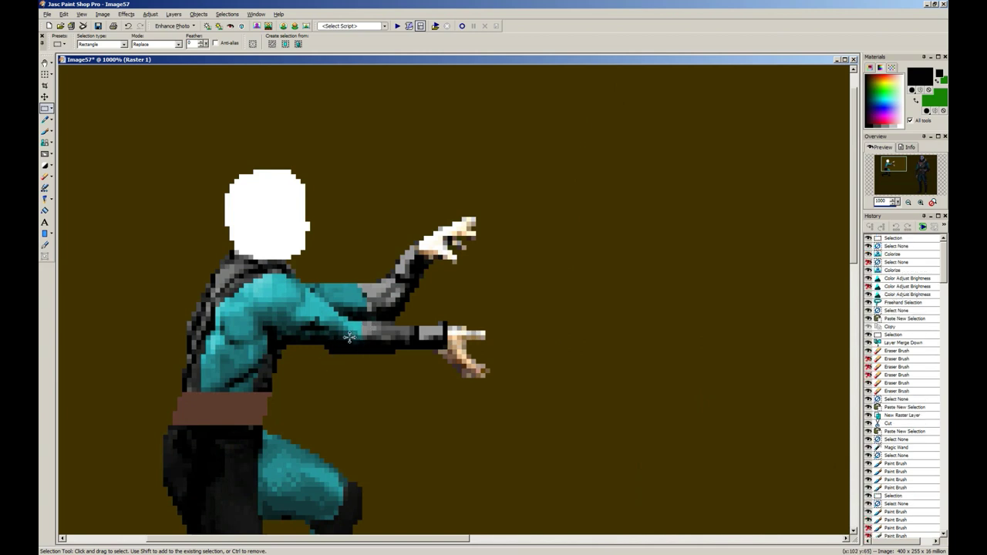
key(shift+l)
text(0)
key(Tab)
text(0)
key(Return)
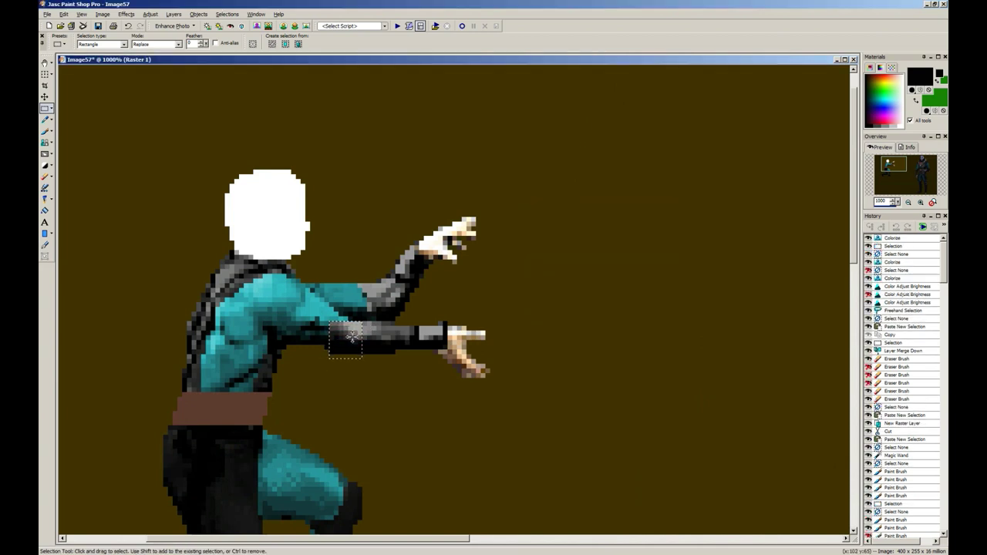
Step: Add the thin strip above the near forearm to the selection, colorize it grey with the same values, and deselect
mouse_move(348, 318)
mouse_down()
mouse_move(332, 325)
mouse_move(349, 323)
mouse_up()
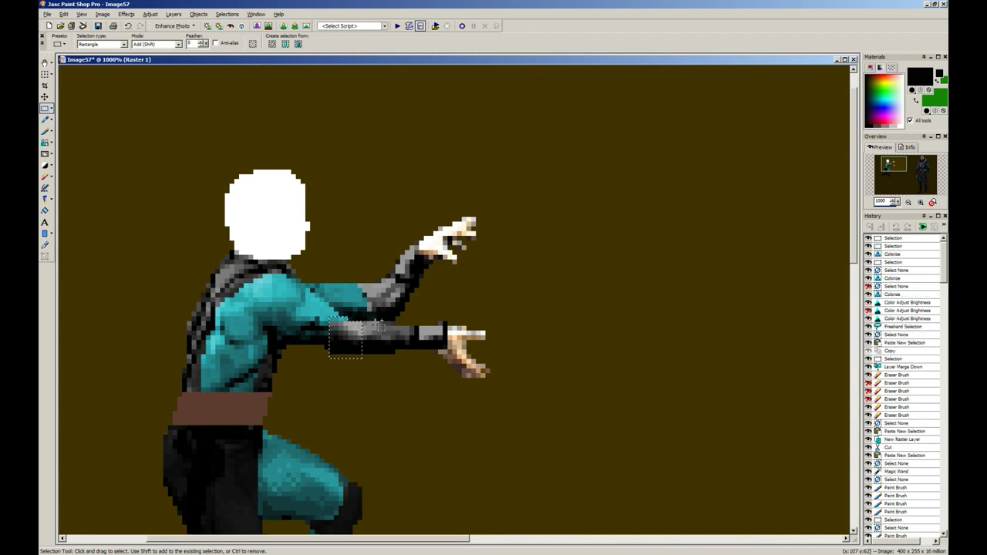
key(shift+l)
key(Return)
key(ctrl+d)
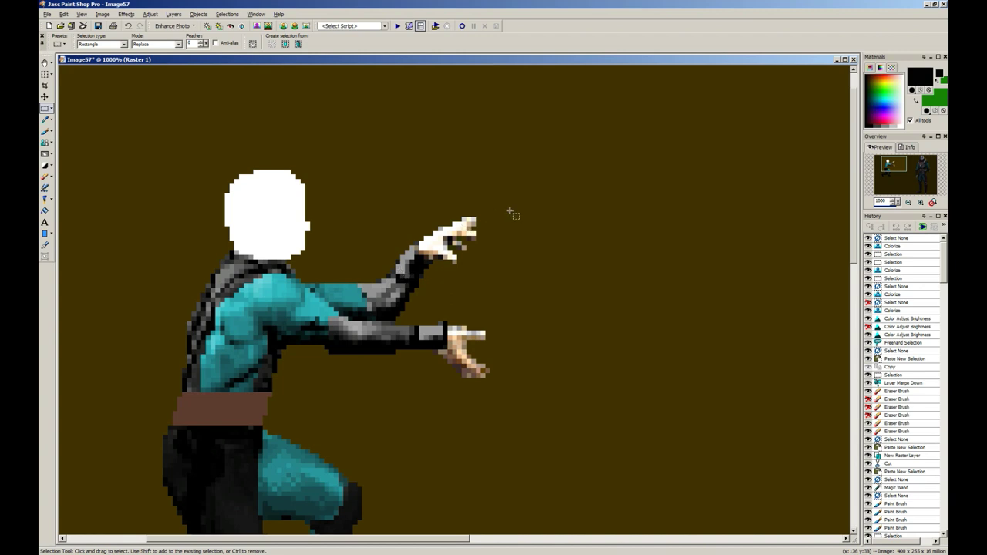
Step: Examine the sprite's arms and gloves at several zoom levels against the standing reference figure
drag(510, 212, 380, 295)
key(ctrl+d)
scroll(397, 277, down, 3)
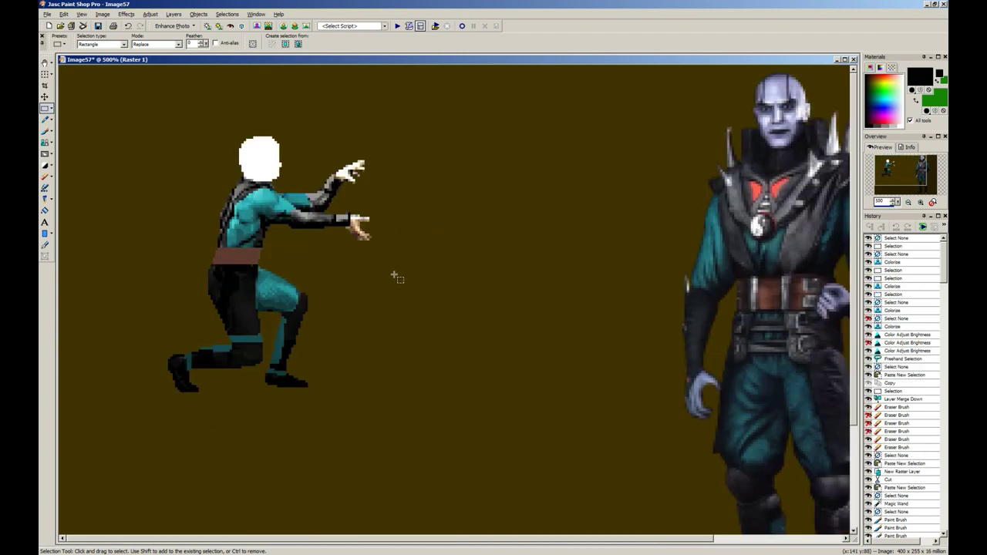
scroll(287, 219, down, 2)
scroll(263, 213, down, 1)
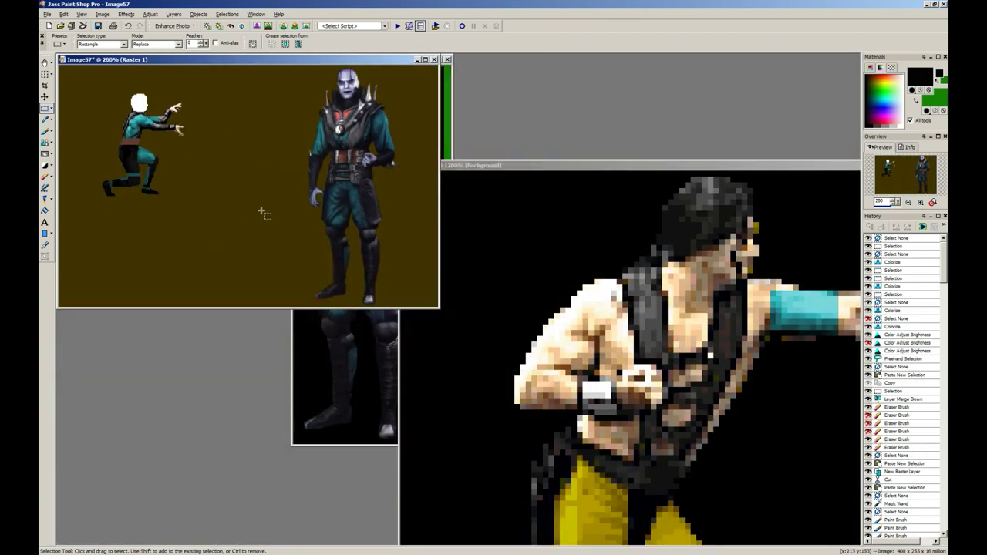
scroll(192, 135, down, 1)
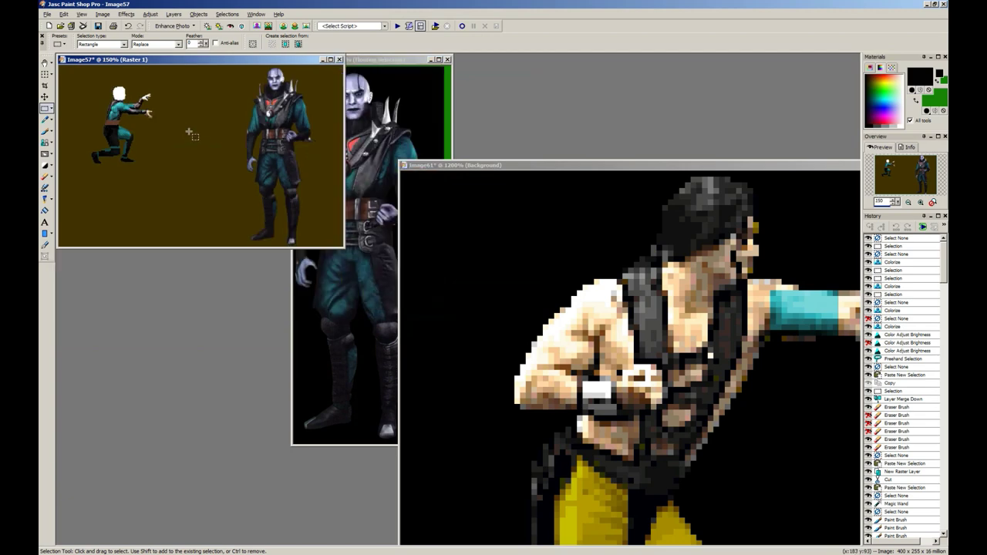
scroll(192, 136, down, 2)
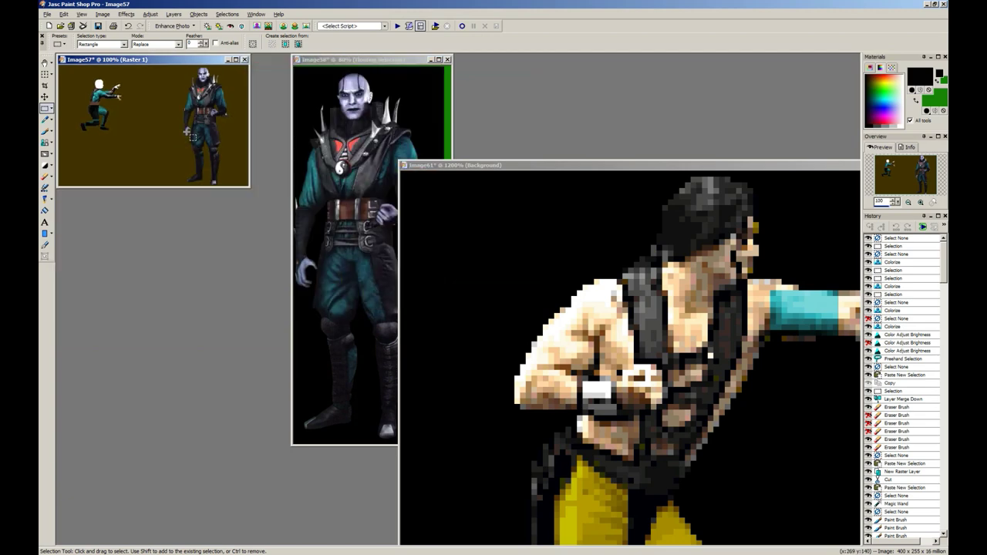
scroll(193, 138, up, 9)
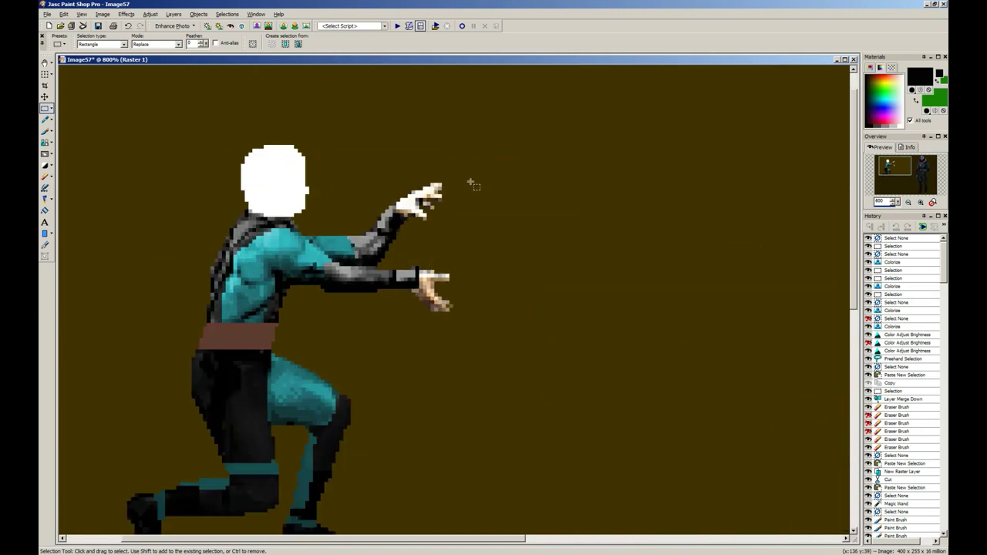
scroll(286, 170, down, 9)
scroll(154, 116, up, 3)
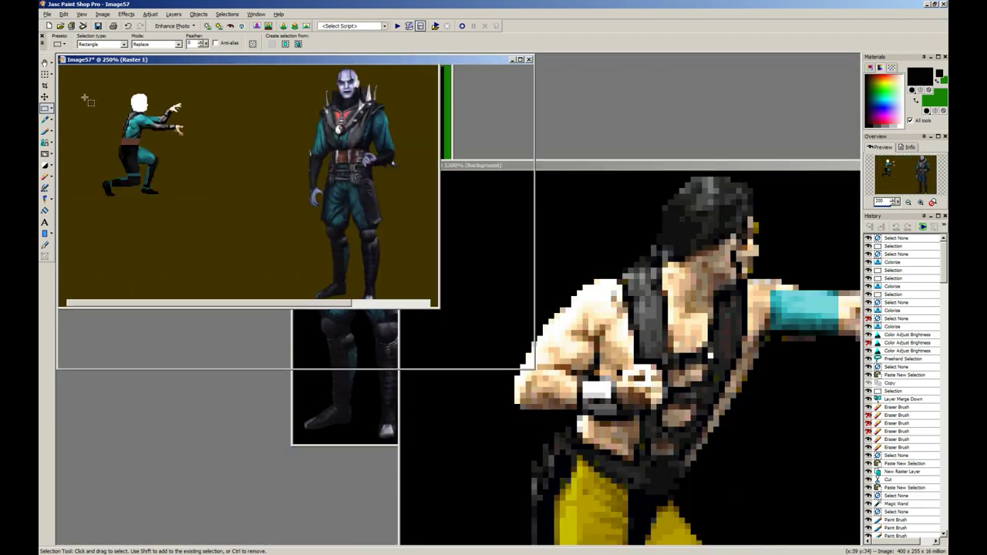
Step: Outline the teal edge between the far sleeve and its glove with a freehand selection and colorize it grey
click(53, 109)
click(115, 117)
scroll(365, 218, up, 5)
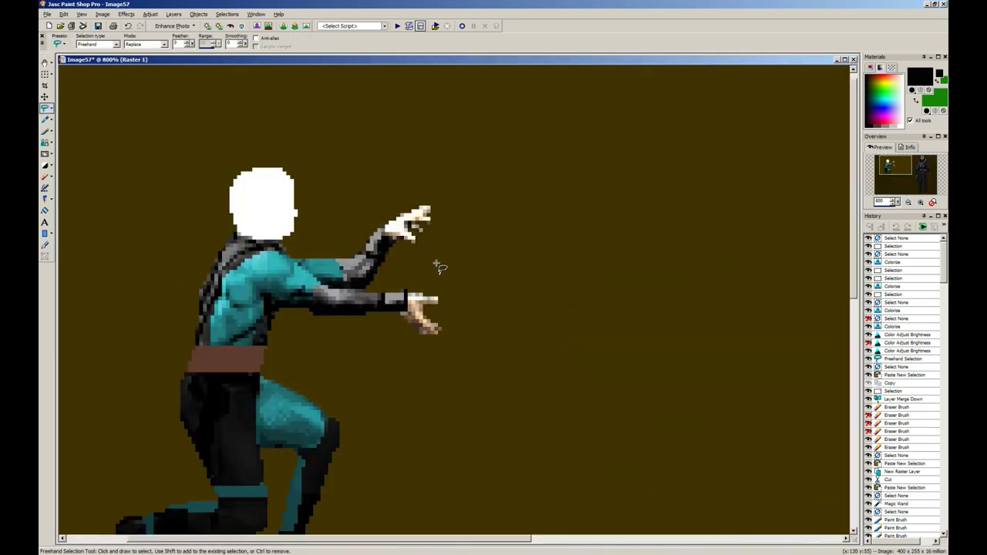
drag(364, 312, 382, 351)
right_click(368, 333)
right_click(384, 351)
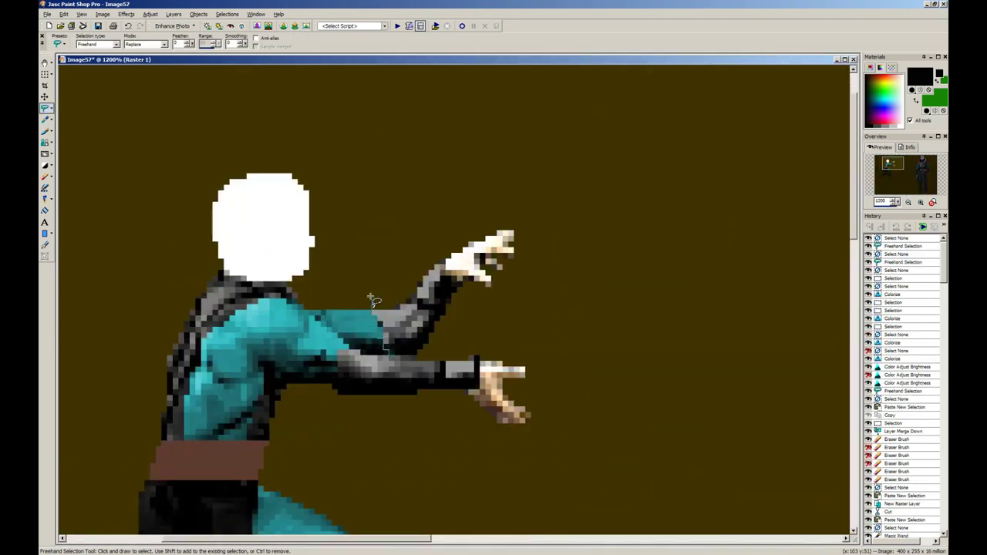
drag(370, 297, 388, 298)
key(shift+l)
key(Return)
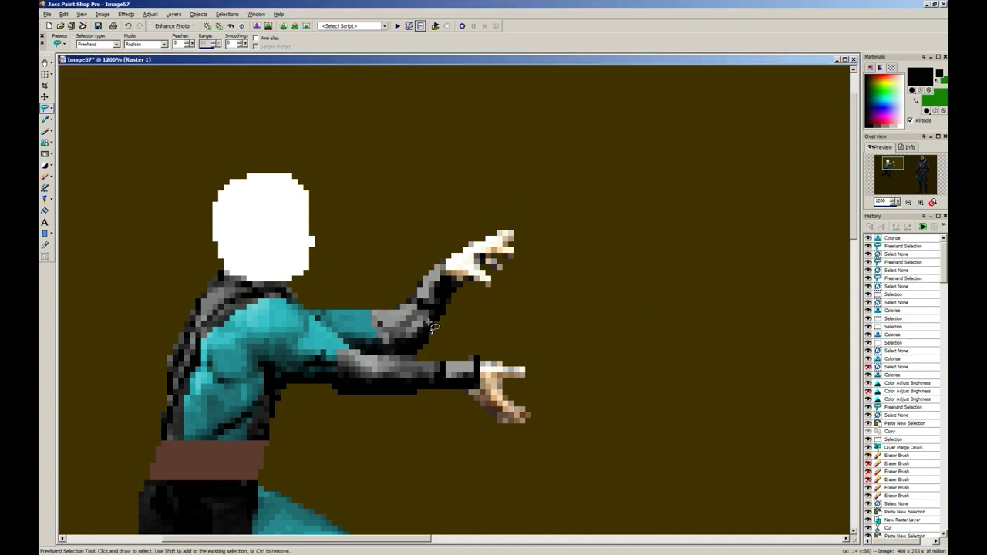
Step: Select the far glove without the background and darken it with semi-transparent black brush strokes
mouse_move(466, 293)
mouse_down()
mouse_move(407, 248)
mouse_move(370, 279)
mouse_move(367, 310)
mouse_move(380, 343)
mouse_move(413, 355)
mouse_move(484, 307)
mouse_up()
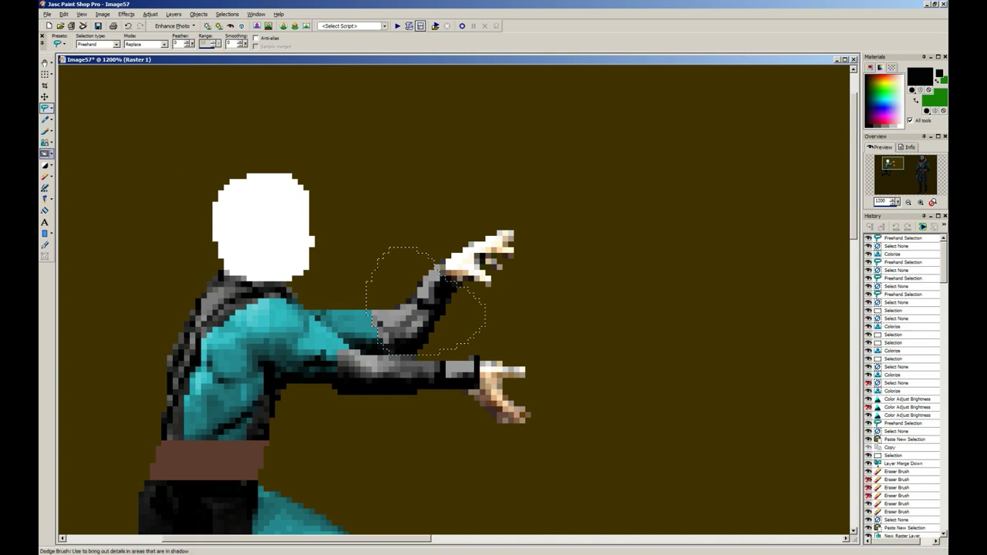
click(51, 109)
click(83, 131)
ctrl+click(414, 211)
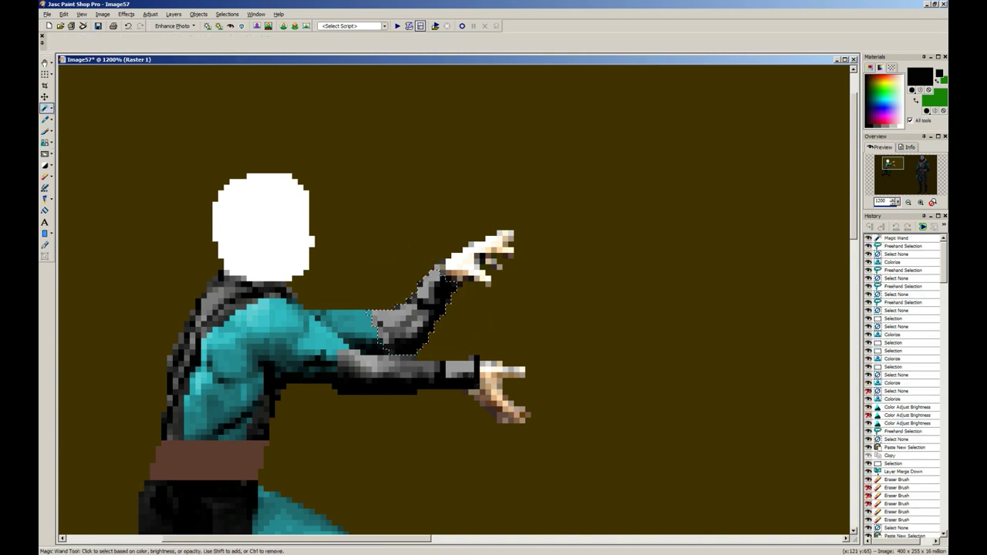
key(b)
right_click(921, 78)
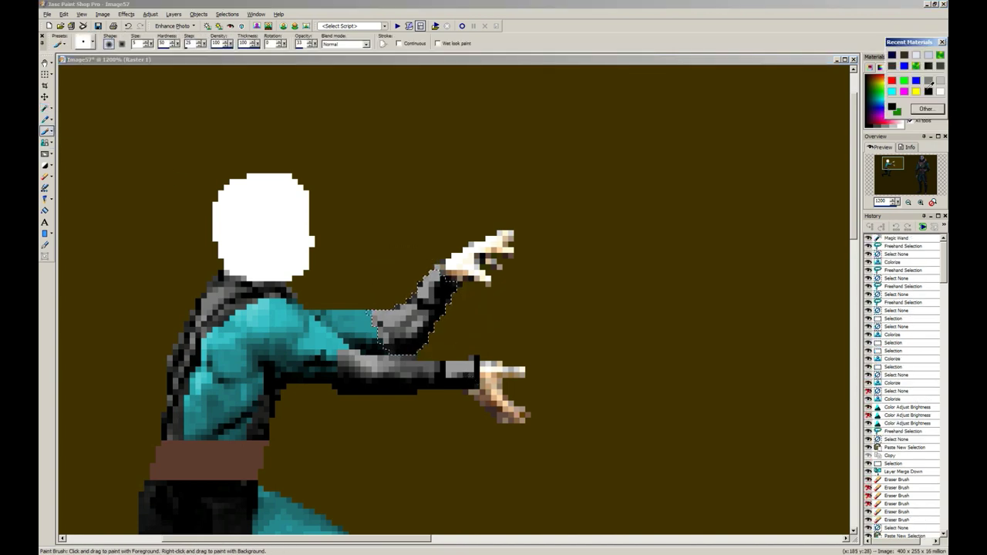
click(928, 88)
mouse_move(455, 279)
mouse_down()
mouse_move(433, 319)
mouse_move(441, 285)
mouse_up()
mouse_move(428, 316)
mouse_down()
mouse_move(413, 338)
mouse_move(383, 343)
mouse_up()
mouse_move(440, 299)
mouse_down()
mouse_move(390, 318)
mouse_move(392, 333)
mouse_move(448, 295)
mouse_move(394, 327)
mouse_move(380, 311)
mouse_move(414, 326)
mouse_move(379, 315)
mouse_up()
drag(384, 318, 401, 327)
Step: Select the near glove and its cuff without the background, darken them with the black brush, and deselect
key(s)
drag(337, 351, 478, 405)
click(51, 109)
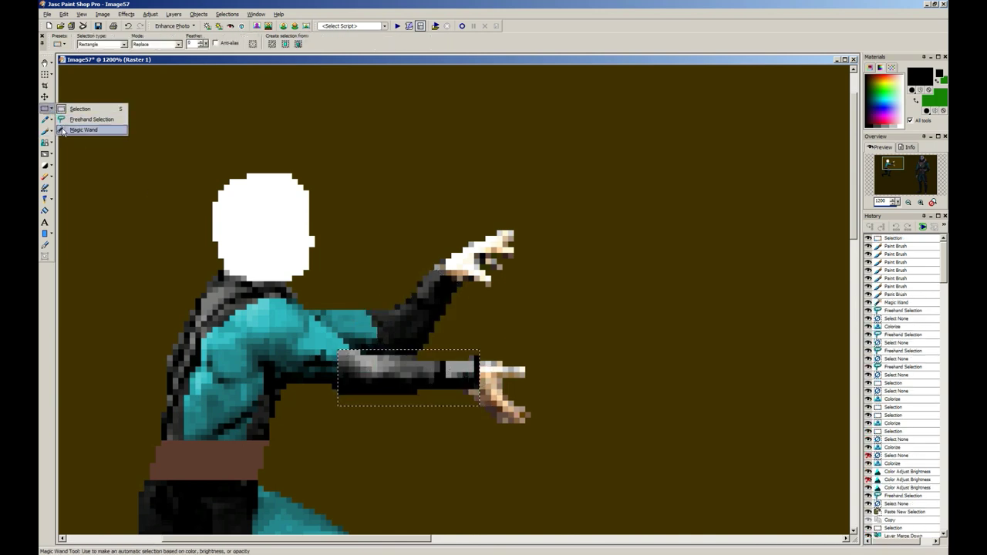
click(85, 129)
ctrl+click(412, 432)
key(b)
key(b)
mouse_move(484, 360)
mouse_down()
mouse_move(344, 362)
mouse_move(458, 380)
mouse_up()
key(s)
key(ctrl+d)
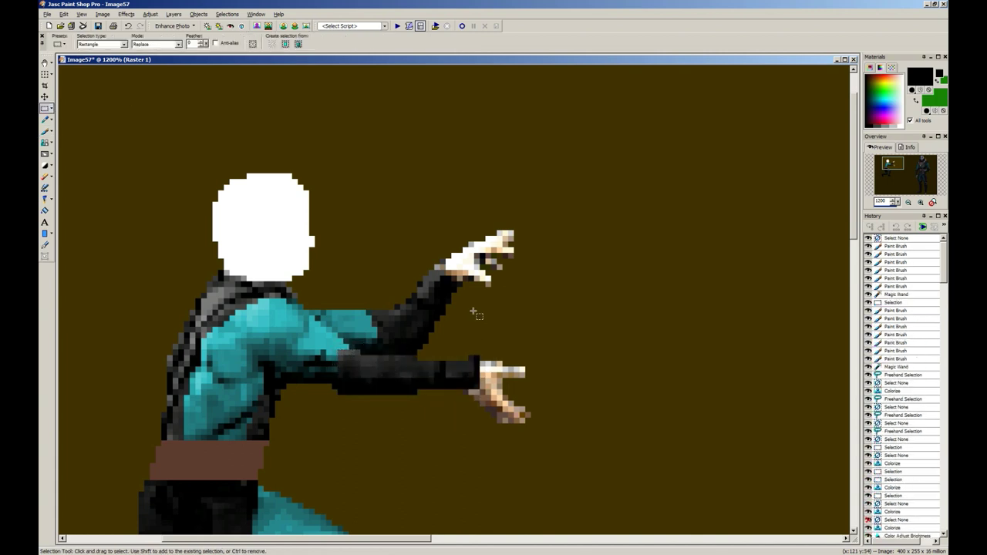
Step: Select the near hand with combined rectangles, colorize it grey with the last-used values, and brighten it
scroll(404, 314, down, 8)
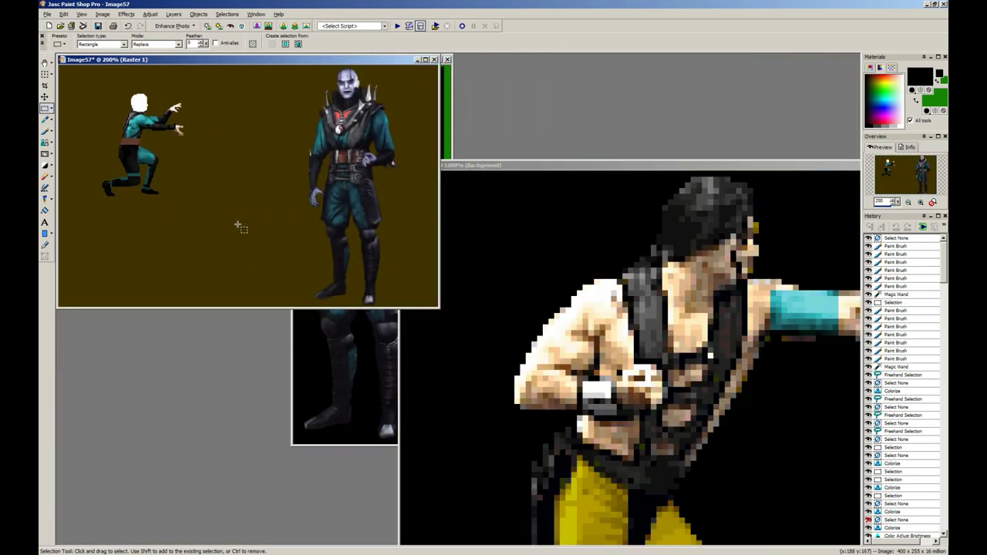
scroll(266, 169, up, 5)
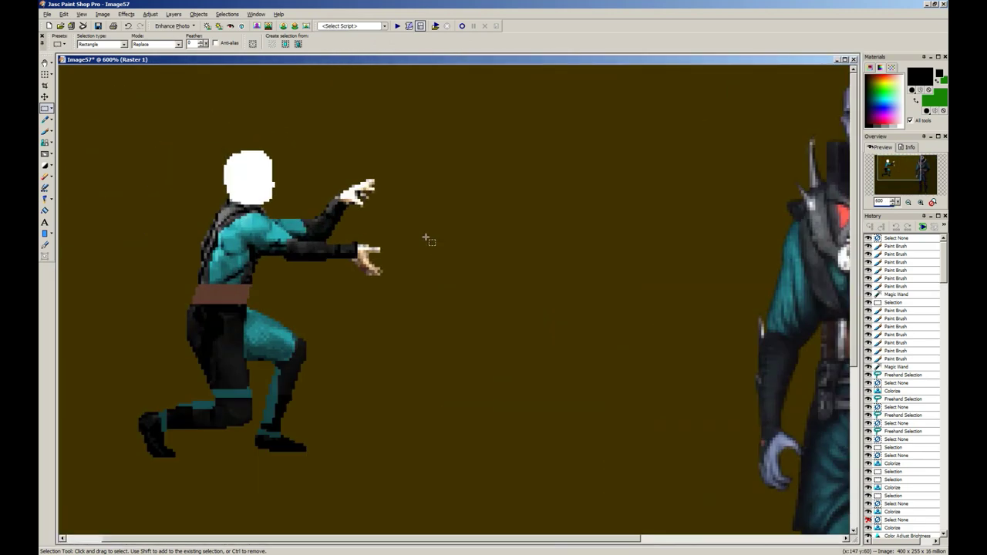
drag(445, 252, 397, 344)
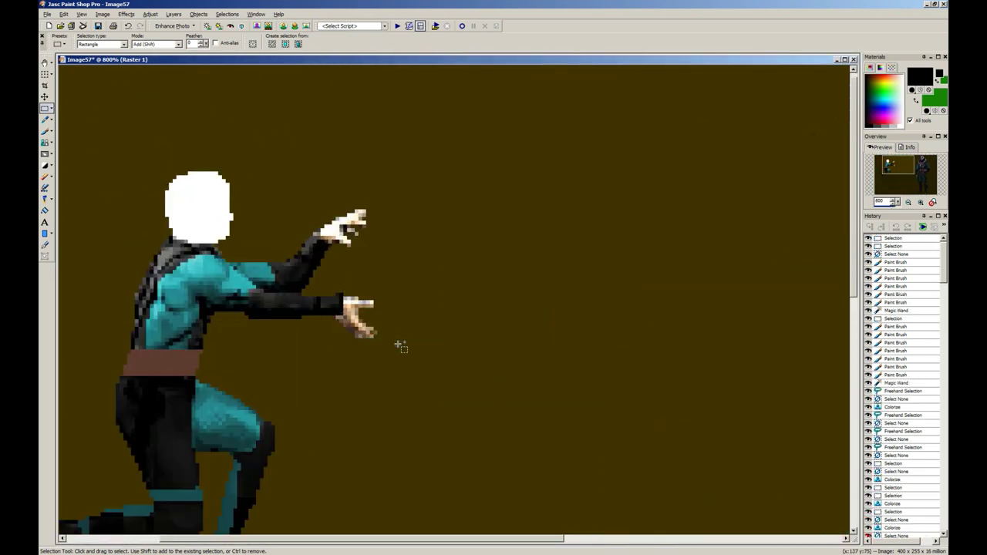
drag(315, 299, 314, 297)
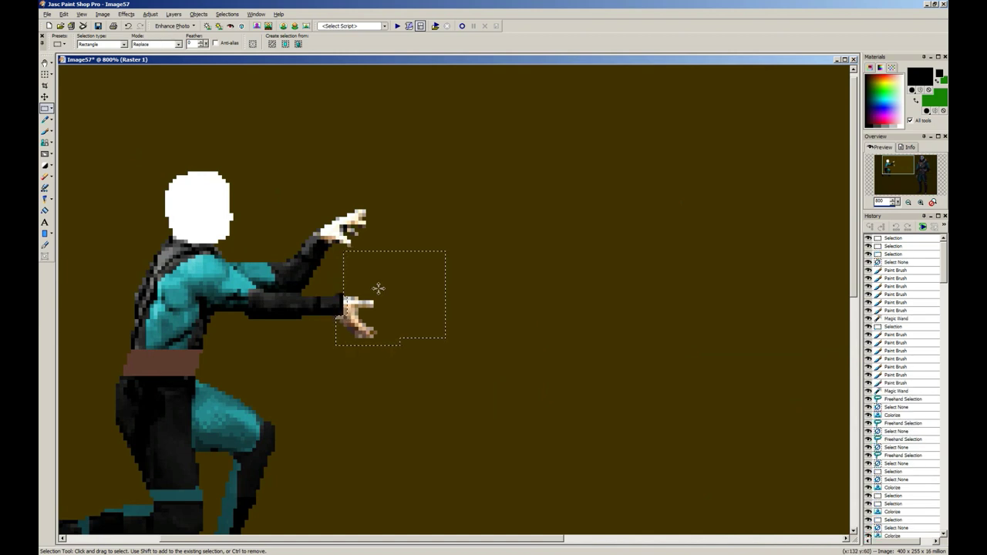
click(367, 328)
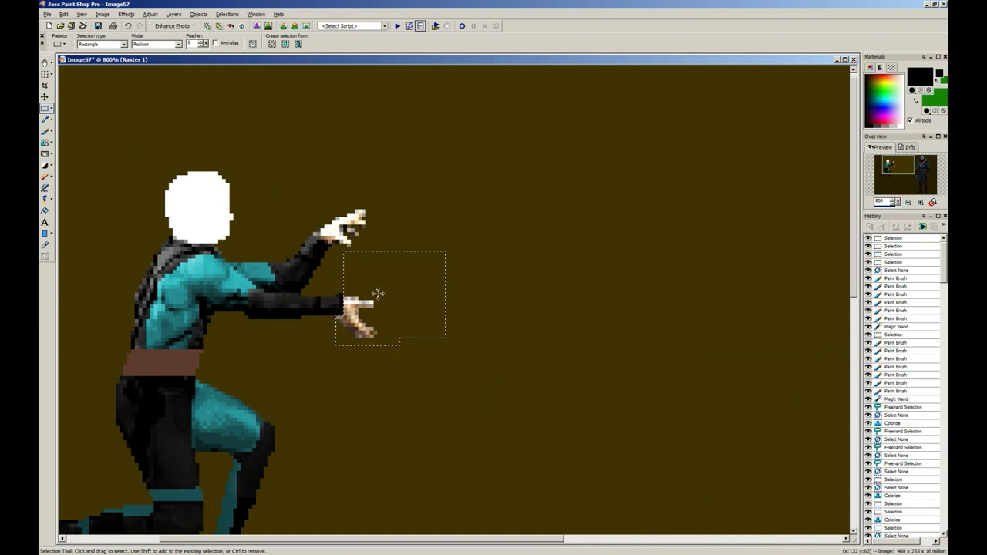
key(shift+l)
key(Return)
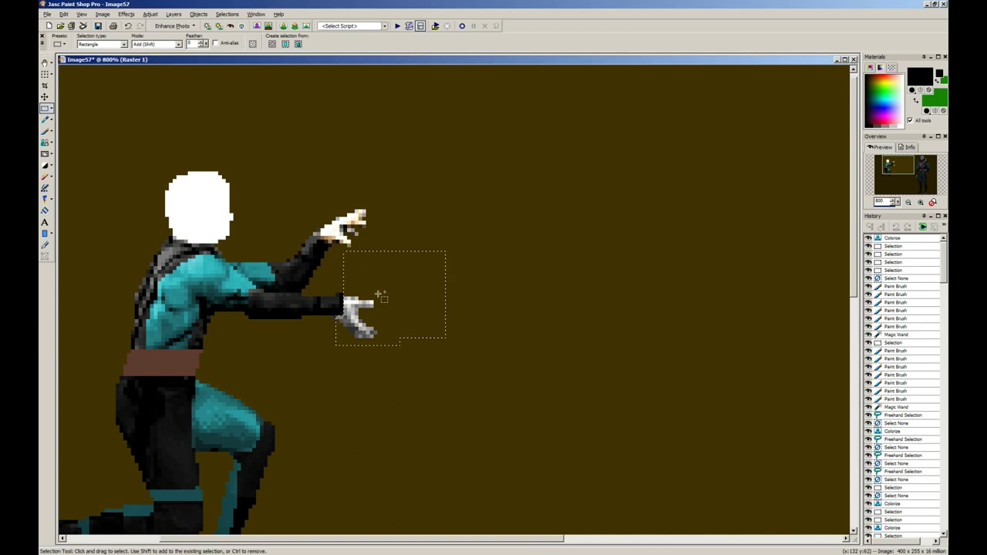
key(shift+b)
key(Return)
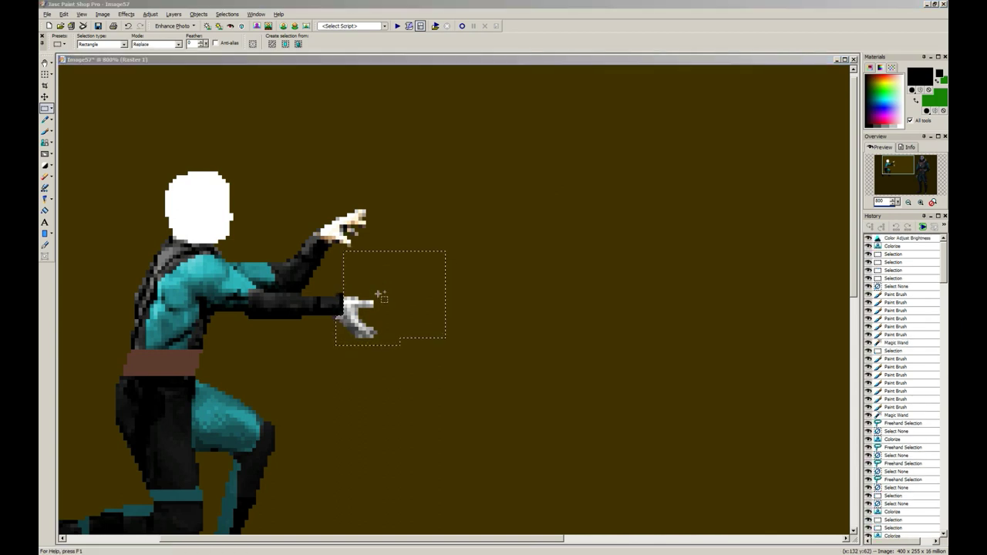
Step: Turn the far hand grey and brighten it like the near one, and move the kneeling sprite lower on the canvas
drag(416, 191, 324, 241)
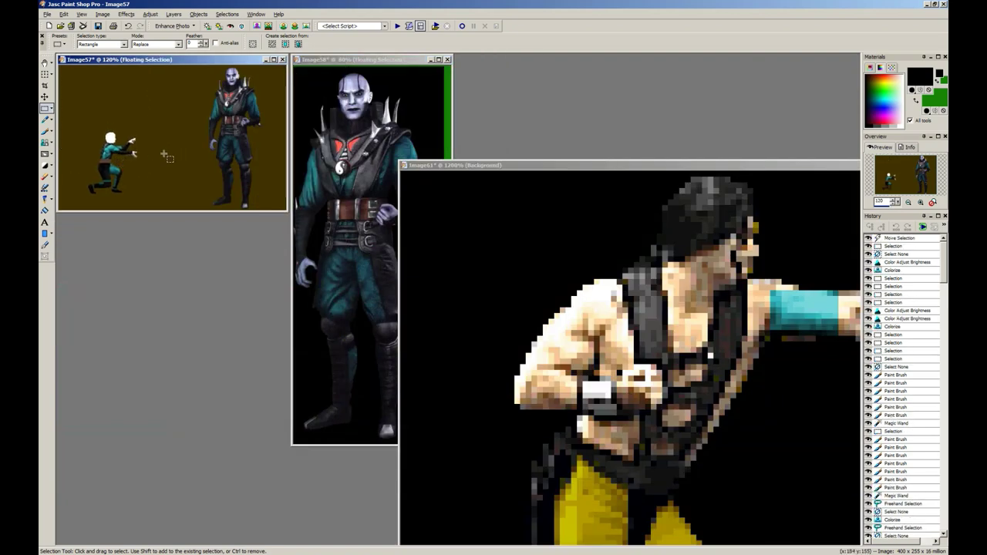
scroll(164, 153, down, 1)
right_click(161, 153)
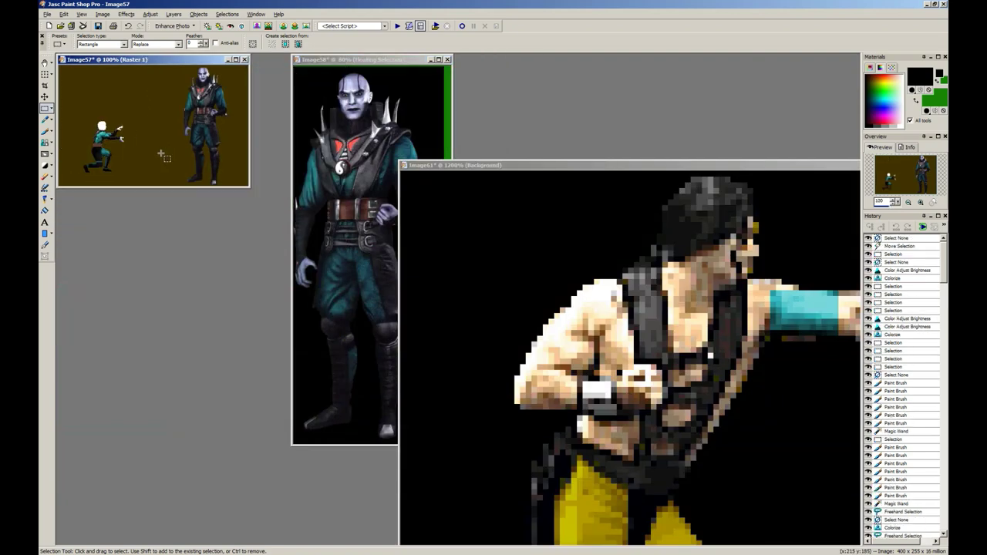
scroll(160, 159, up, 10)
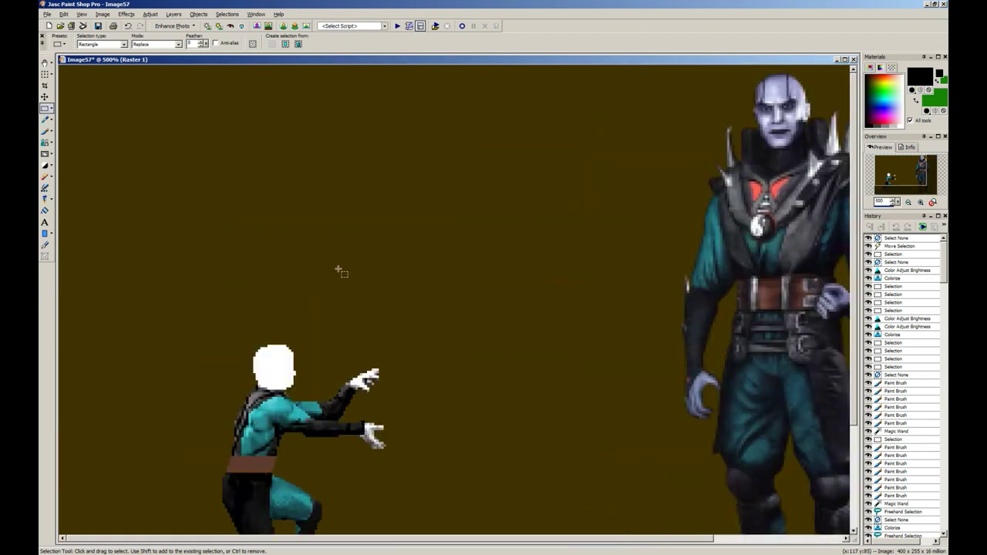
scroll(365, 248, down, 1)
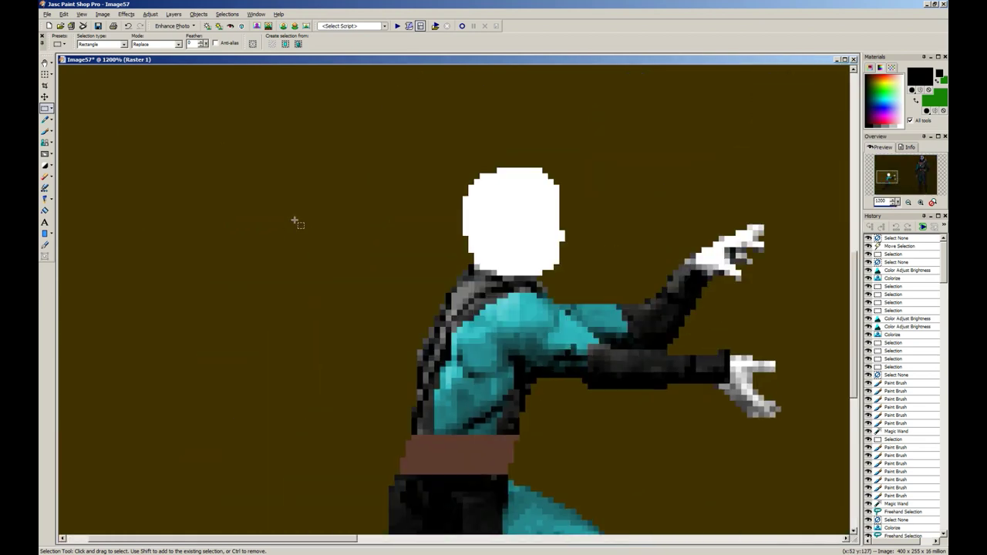
Step: Select the teal torso and both upper sleeves with combined freehand outlines, and exclude the brown background using the Magic Wand
click(52, 109)
click(81, 119)
scroll(374, 270, down, 5)
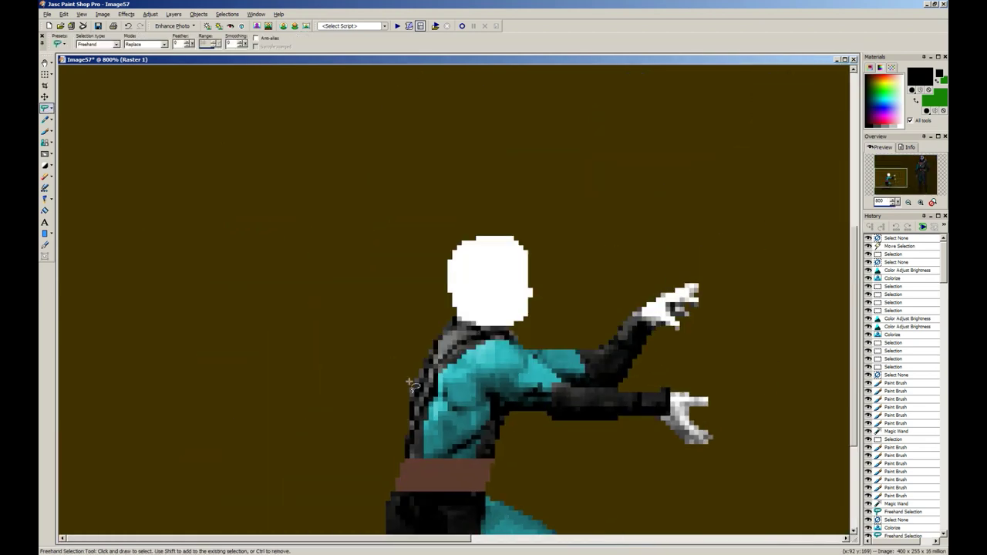
scroll(386, 271, up, 4)
scroll(386, 270, down, 4)
scroll(398, 239, up, 5)
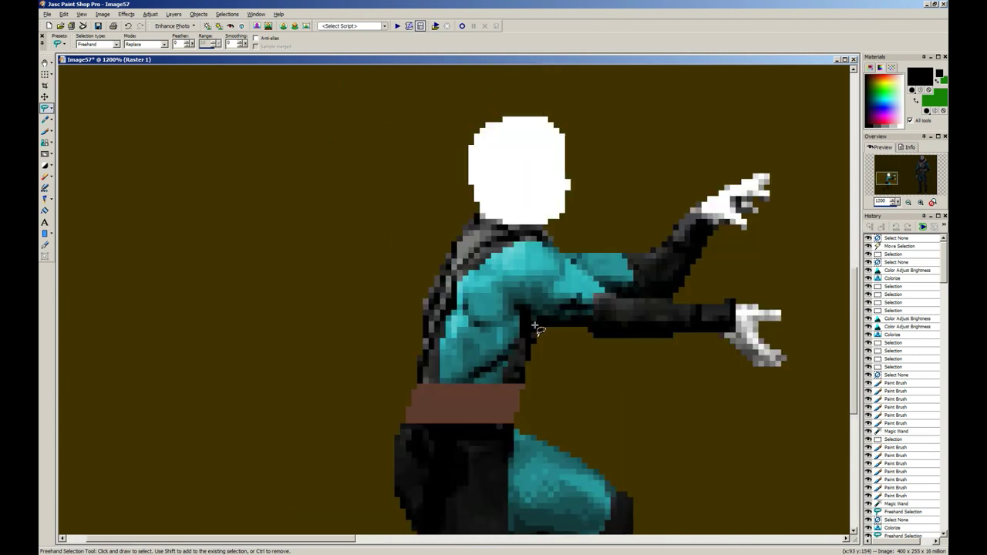
drag(515, 354, 509, 373)
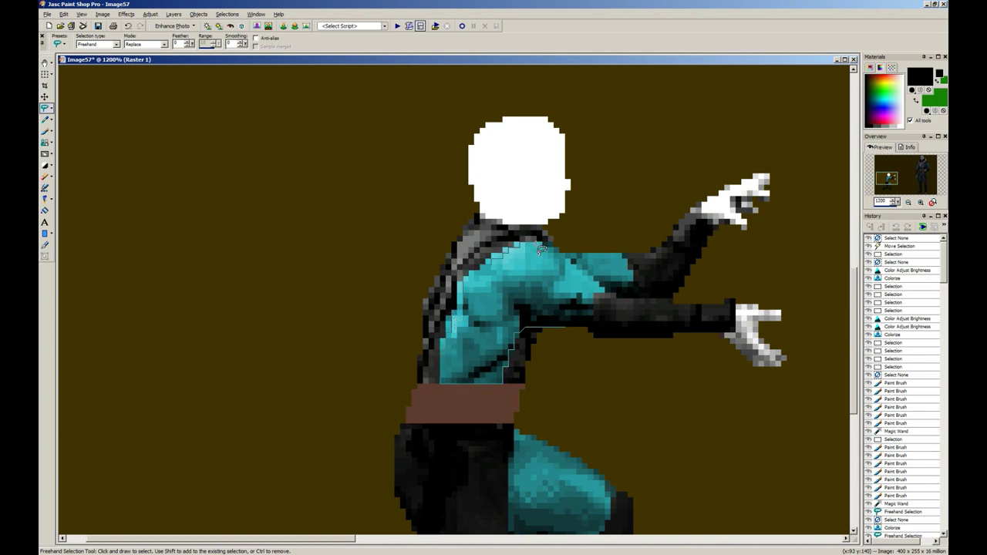
drag(584, 333, 585, 331)
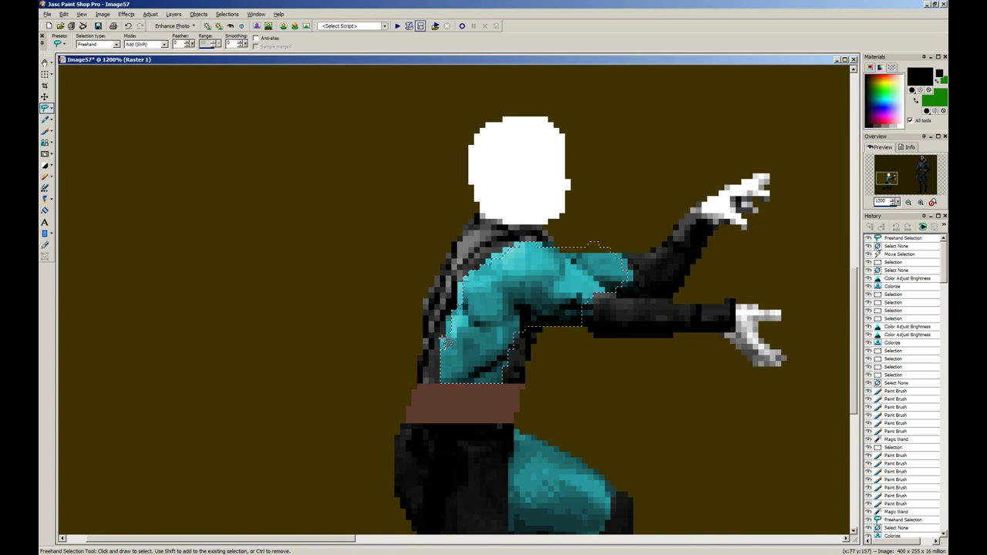
drag(445, 344, 447, 363)
key(shift)
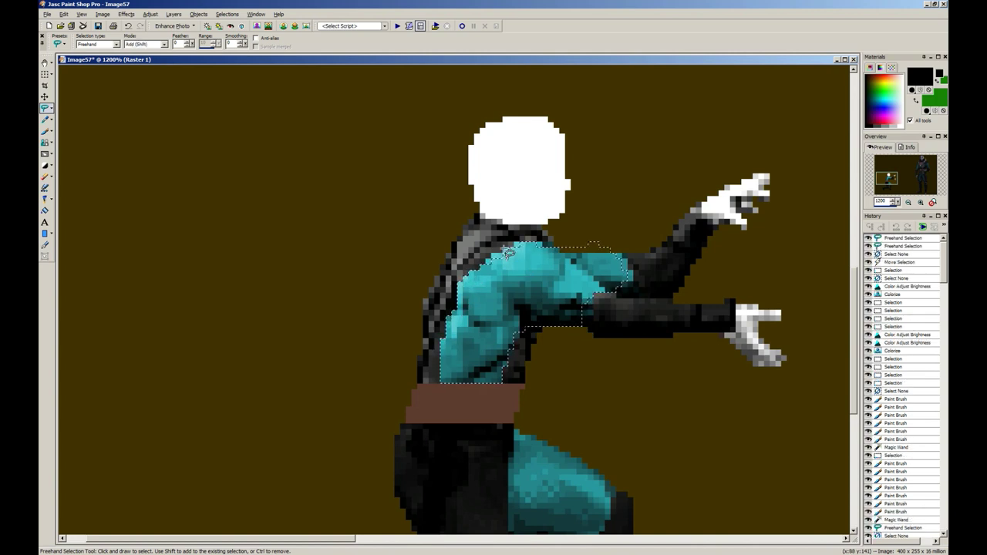
mouse_move(523, 270)
mouse_down()
mouse_move(555, 255)
mouse_move(539, 247)
mouse_move(561, 254)
mouse_up()
click(50, 109)
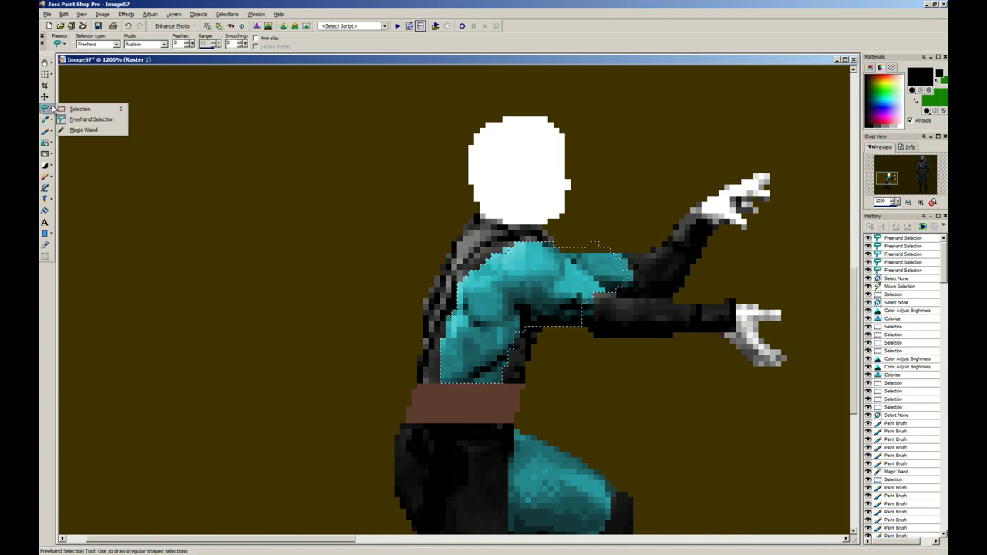
click(78, 129)
Step: Smooth the hard muscle shading on the teal torso and beneath the near arm with a size 2 Soften Brush
click(49, 157)
click(85, 196)
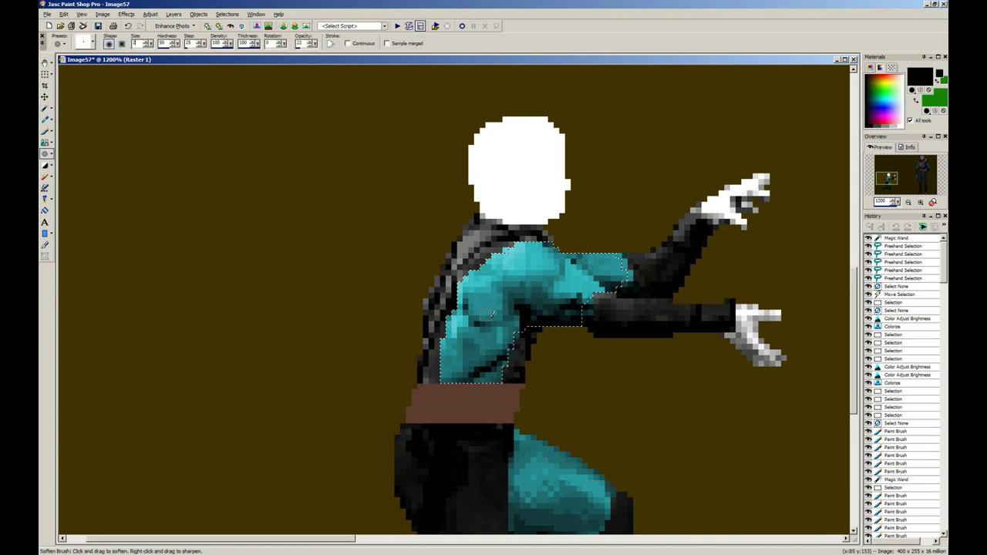
drag(481, 316, 509, 327)
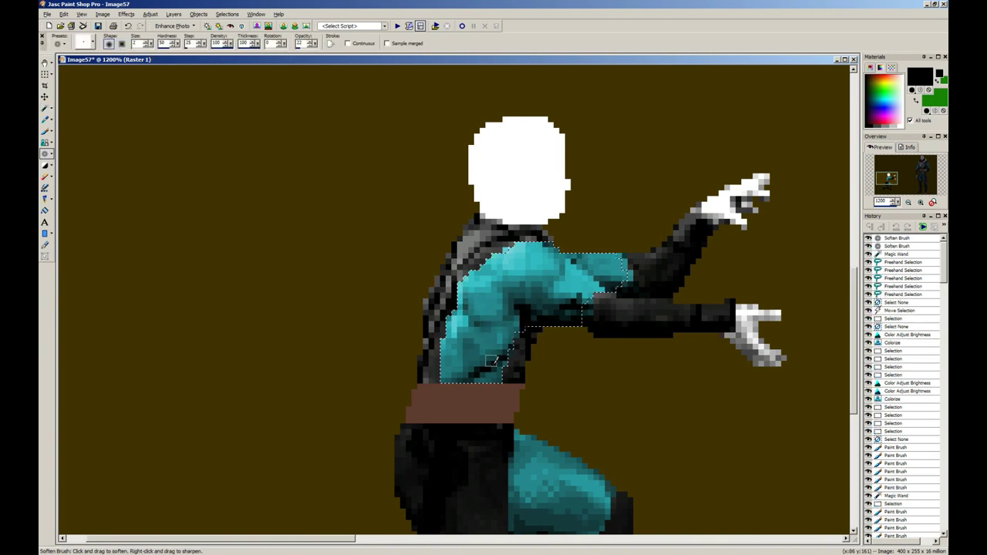
mouse_move(491, 360)
mouse_down()
mouse_move(505, 348)
mouse_move(479, 370)
mouse_up()
mouse_move(488, 367)
mouse_down()
mouse_move(492, 328)
mouse_move(471, 363)
mouse_up()
mouse_move(486, 321)
mouse_down()
mouse_move(480, 334)
mouse_move(499, 356)
mouse_up()
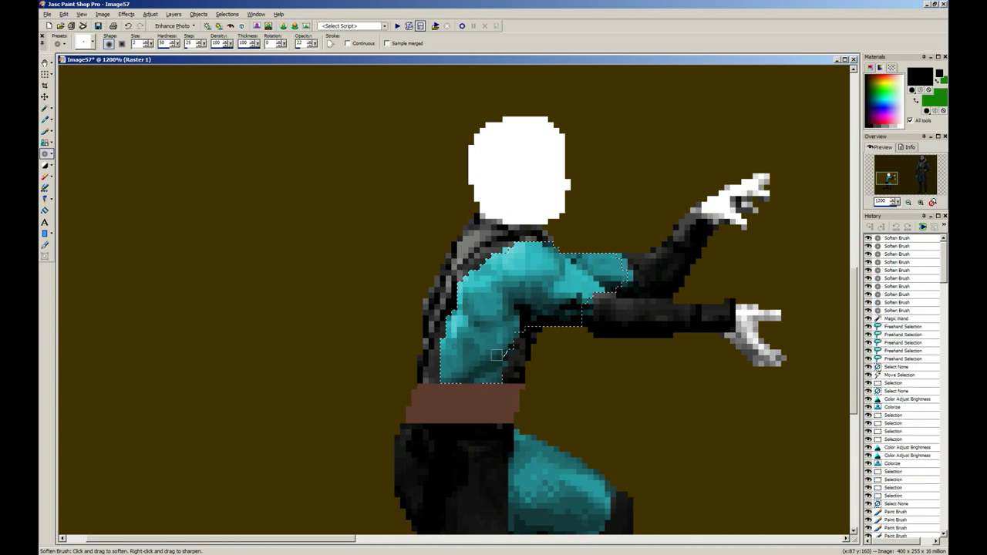
mouse_move(508, 301)
mouse_down()
mouse_move(547, 283)
mouse_move(565, 270)
mouse_move(552, 293)
mouse_move(581, 292)
mouse_move(575, 299)
mouse_move(552, 283)
mouse_move(519, 315)
mouse_up()
click(515, 310)
click(516, 312)
click(519, 310)
click(520, 314)
click(525, 312)
click(515, 314)
click(505, 316)
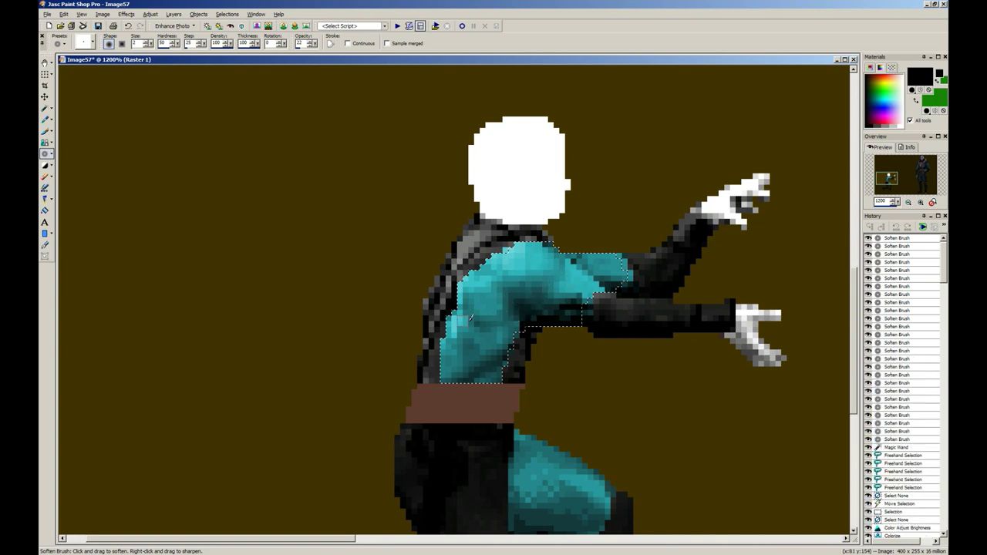
Step: Deselect to compare the softened torso with the standing Quan Chi reference, and restore the selection
key(ctrl+d)
scroll(259, 228, down, 10)
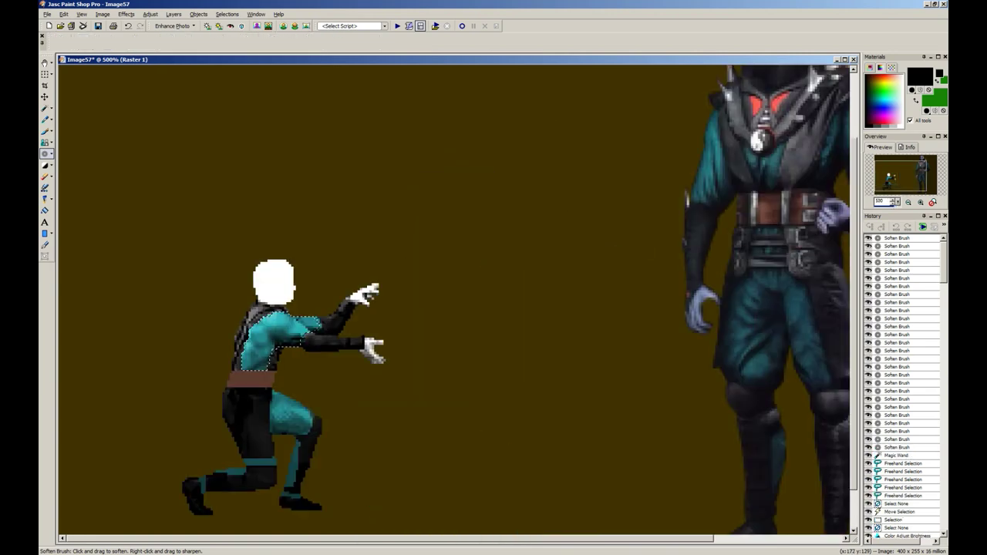
key(s)
scroll(205, 209, down, 3)
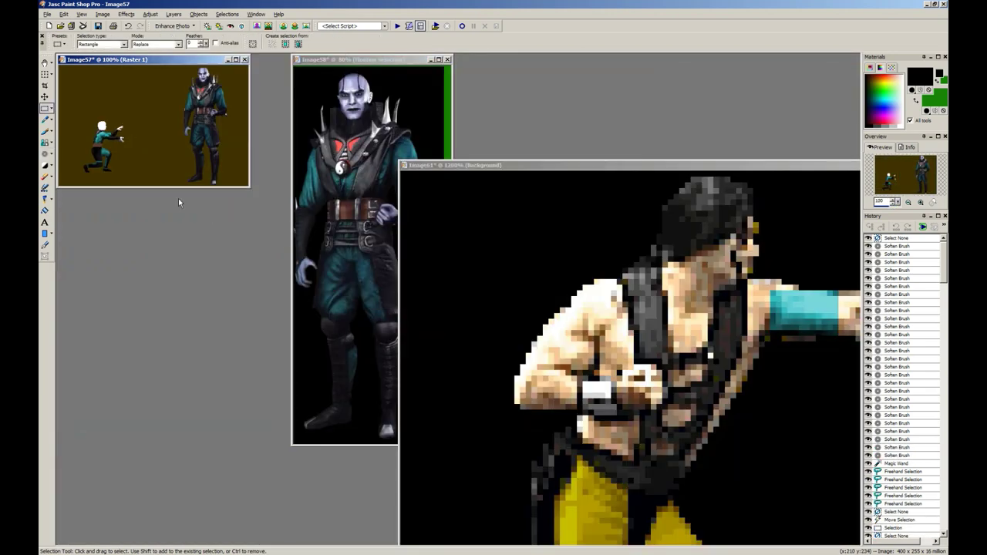
scroll(179, 198, up, 5)
scroll(205, 239, up, 2)
key(b)
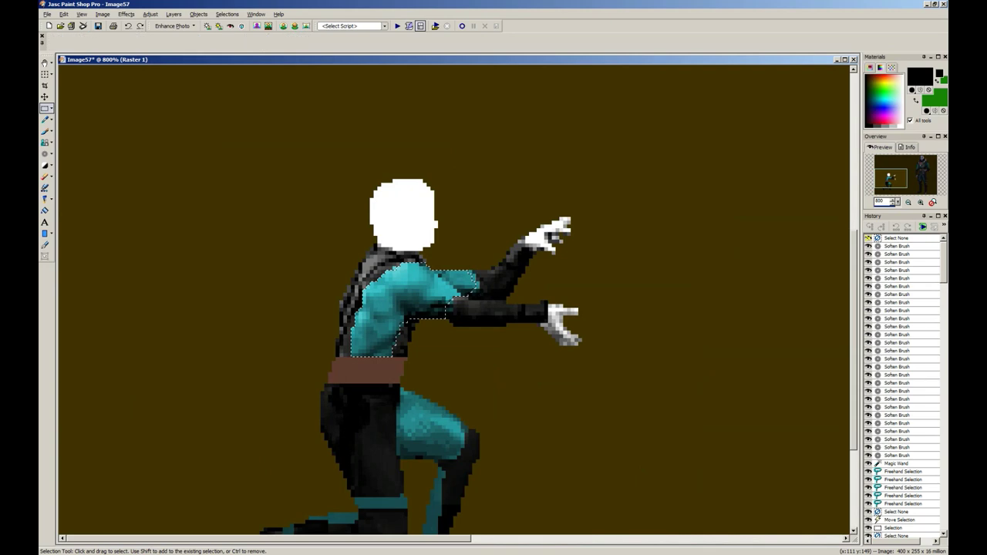
scroll(544, 282, down, 2)
scroll(782, 230, up, 4)
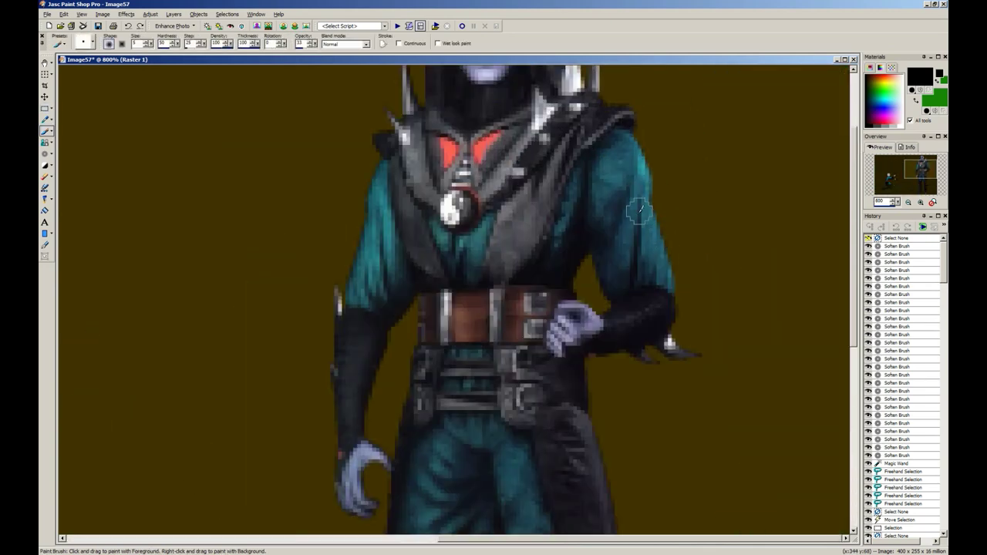
scroll(574, 267, down, 3)
scroll(391, 304, up, 4)
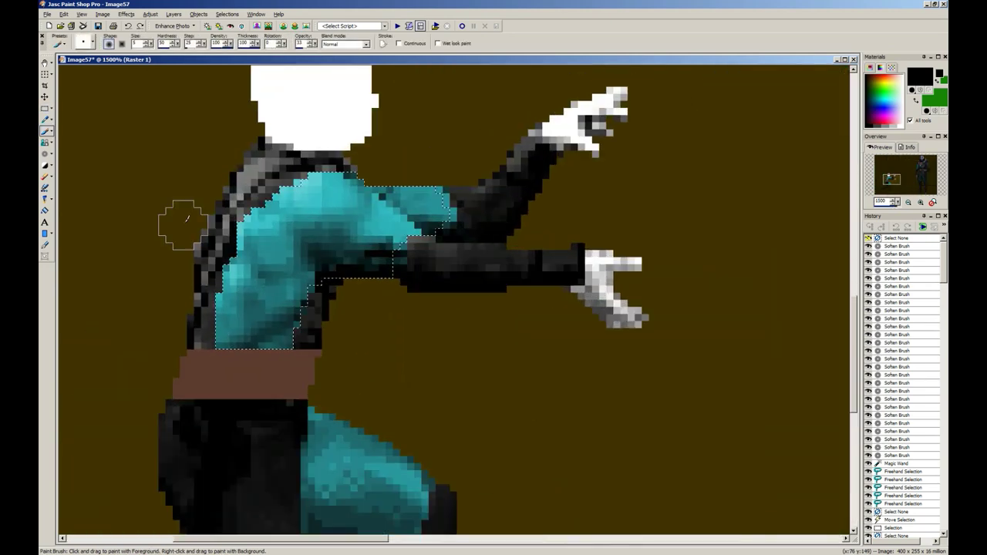
Step: Try painting faint fold shadows on the teal torso with a size 1 brush in dark teal sampled from the underarm shadow
click(51, 155)
key(Escape)
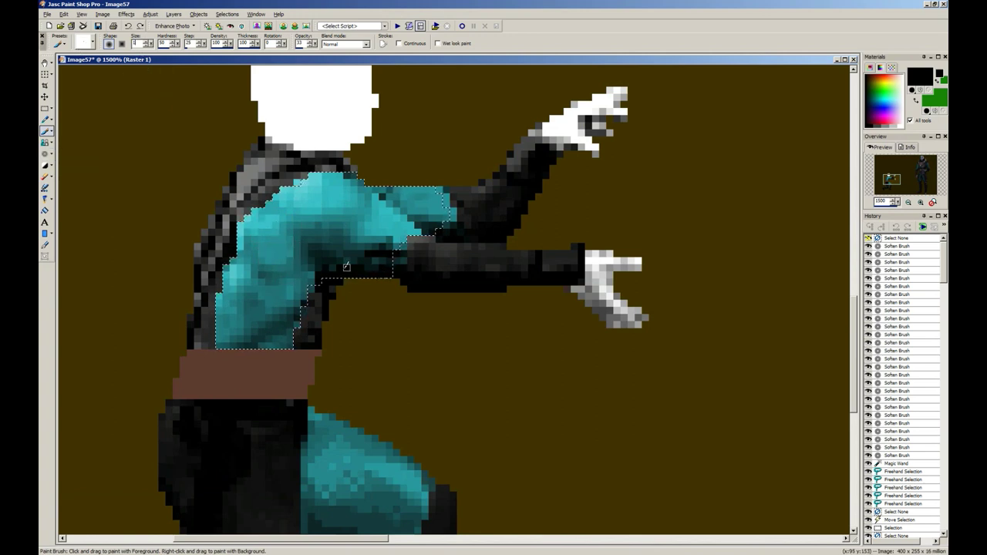
ctrl+click(317, 279)
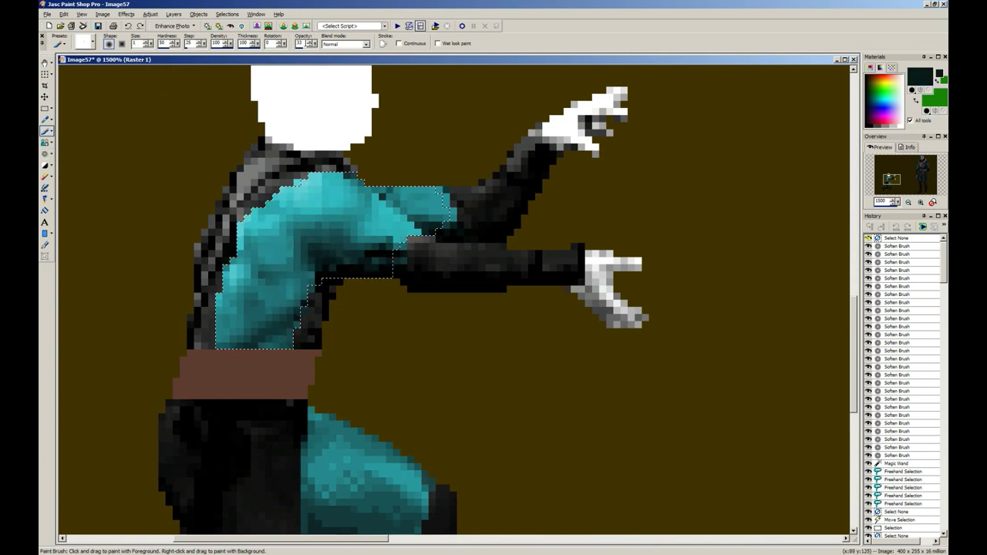
click(289, 301)
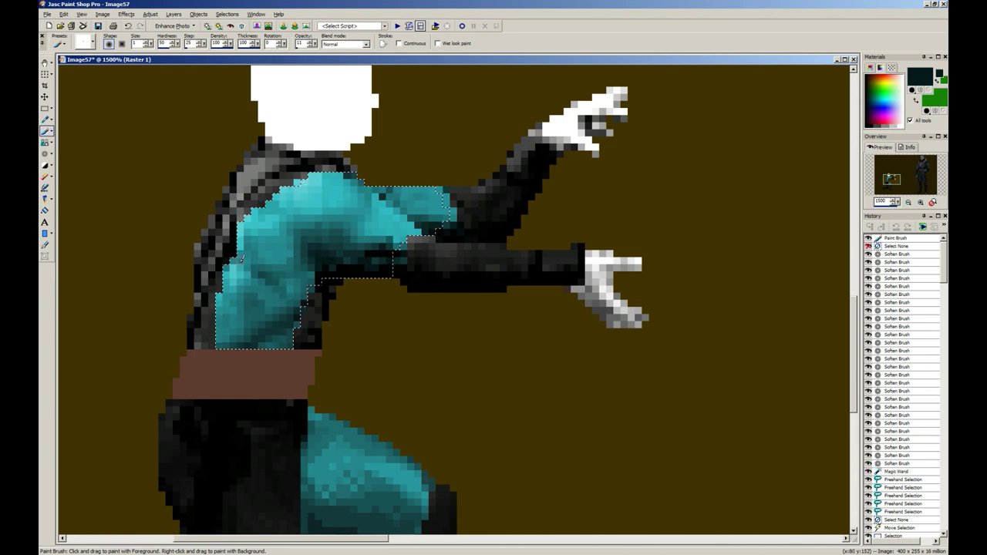
click(287, 302)
click(283, 302)
click(248, 271)
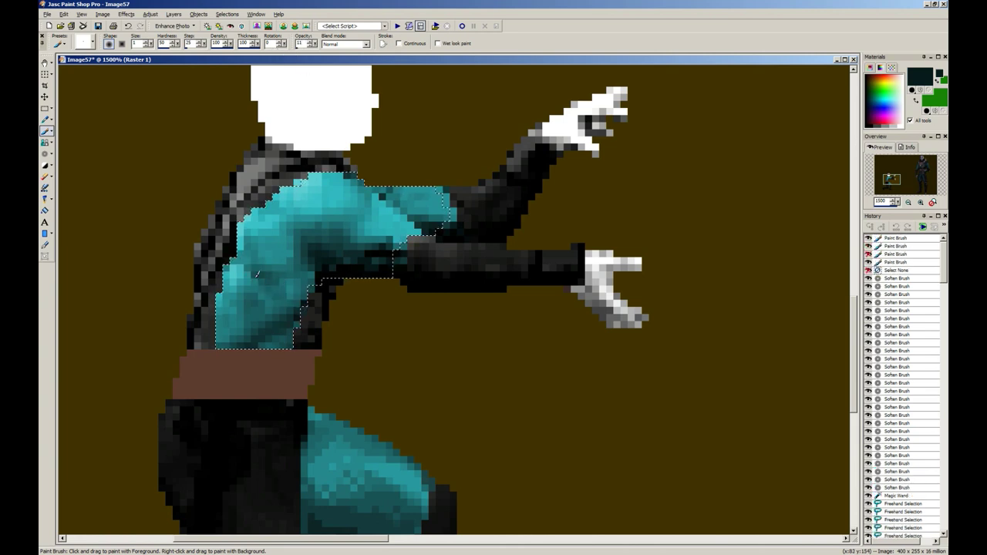
click(244, 270)
click(271, 287)
click(262, 301)
click(254, 310)
click(254, 310)
click(252, 313)
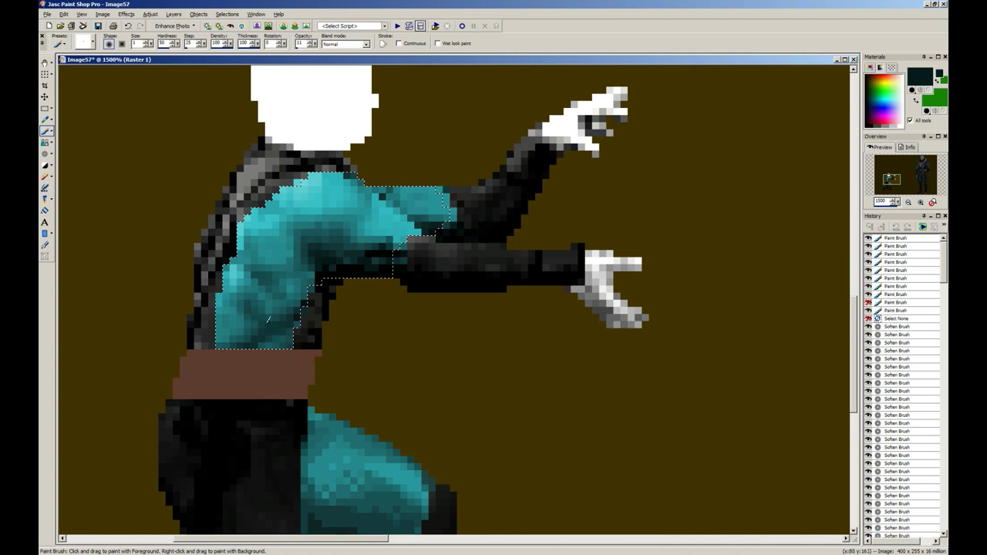
click(251, 316)
click(245, 316)
click(241, 229)
click(256, 234)
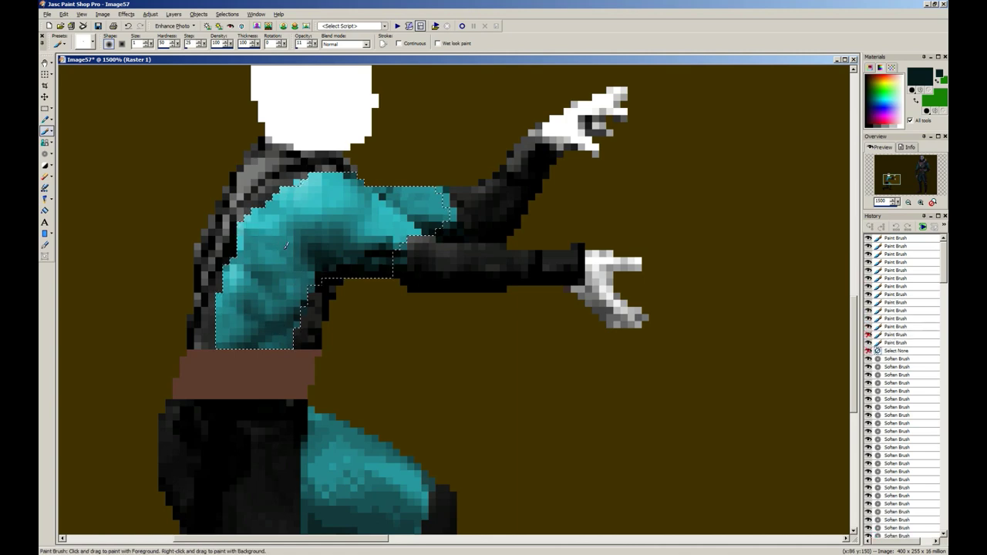
click(245, 233)
click(263, 243)
scroll(339, 280, down, 4)
scroll(415, 272, down, 5)
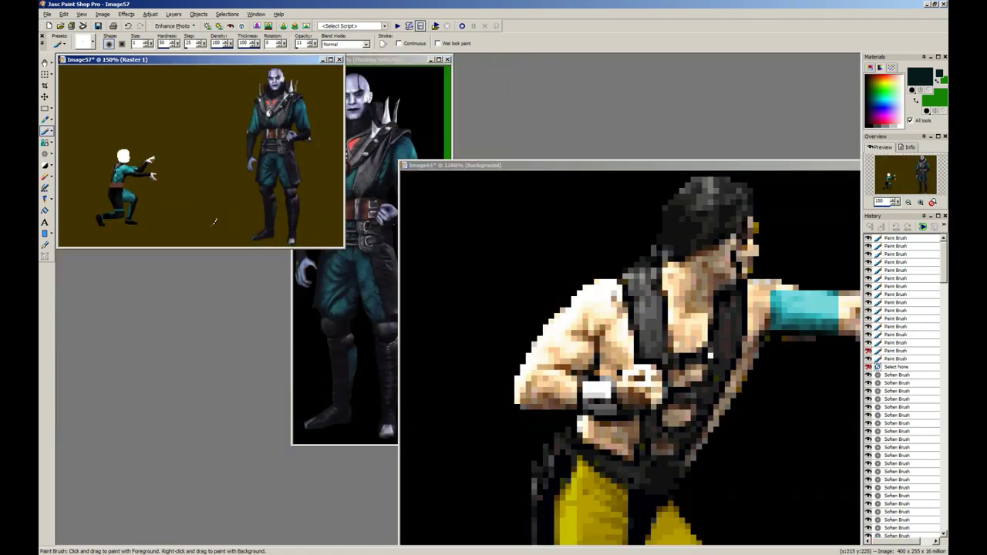
scroll(205, 218, down, 1)
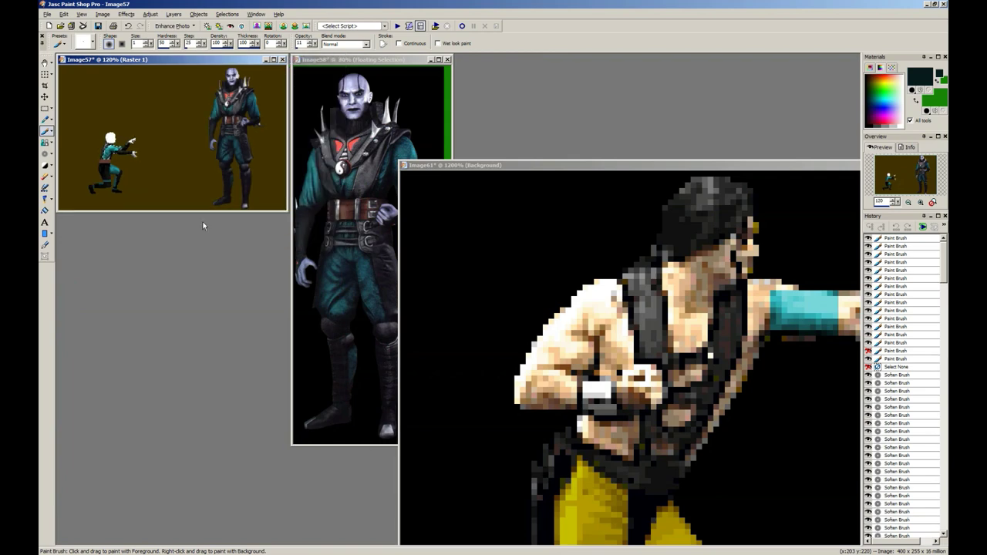
scroll(200, 223, up, 9)
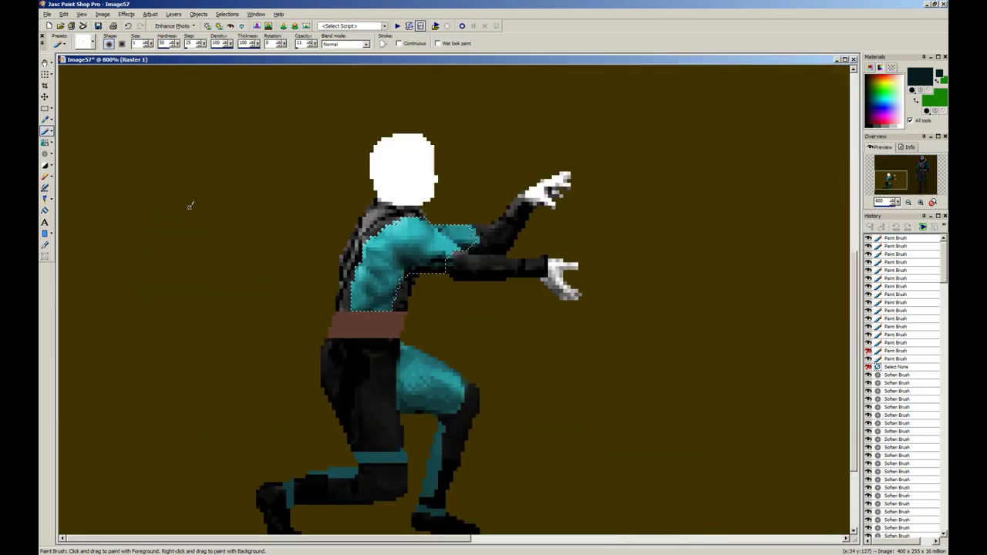
Step: Try adding more cloth folds on the torso and shoulder using dark teal and a light teal sampled from the torso
ctrl+right_click(371, 293)
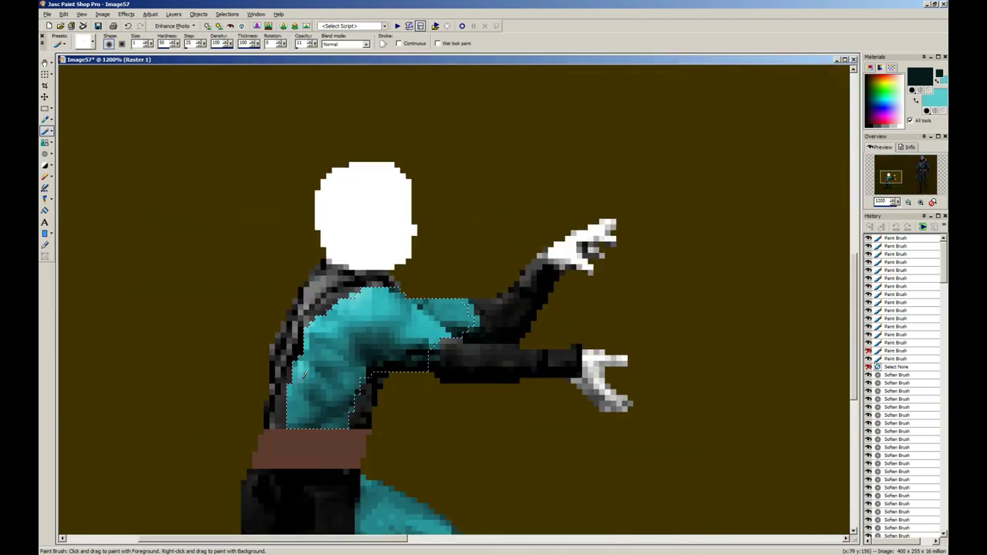
mouse_move(324, 392)
mouse_down()
mouse_move(332, 404)
mouse_move(315, 395)
mouse_move(351, 412)
mouse_up()
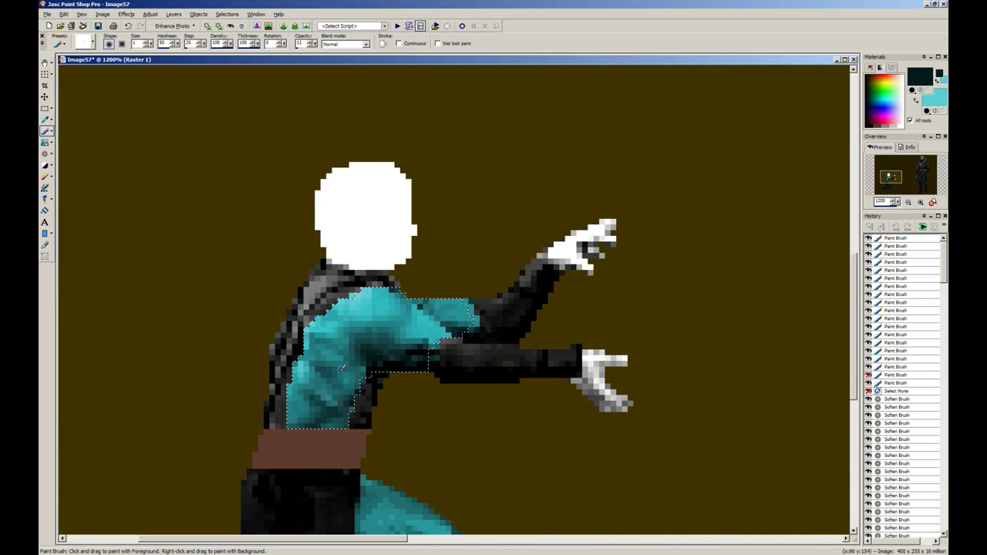
mouse_move(319, 362)
mouse_down()
mouse_move(358, 375)
mouse_move(306, 365)
mouse_move(312, 343)
mouse_move(358, 350)
mouse_move(348, 331)
mouse_move(326, 337)
mouse_move(348, 323)
mouse_move(314, 321)
mouse_move(352, 340)
mouse_move(311, 333)
mouse_up()
mouse_move(360, 308)
mouse_down()
mouse_move(339, 317)
mouse_move(361, 334)
mouse_move(321, 320)
mouse_up()
drag(376, 335, 351, 327)
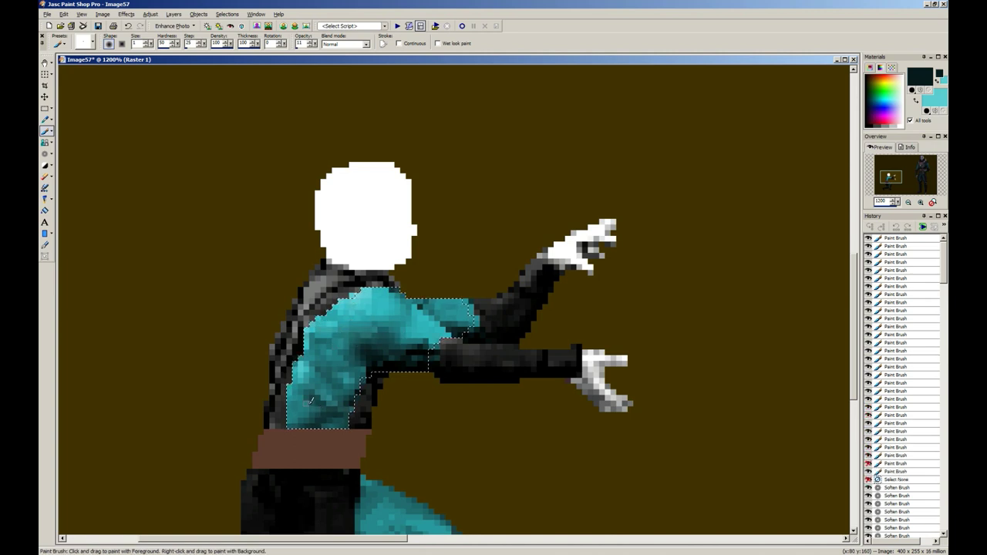
mouse_move(308, 403)
mouse_down()
mouse_move(344, 412)
mouse_move(343, 425)
mouse_up()
Step: Review the painted folds with the selection removed, restore the selection, and undo the fold brush strokes on the torso
key(ctrl+z)
scroll(332, 393, down, 4)
scroll(309, 299, down, 5)
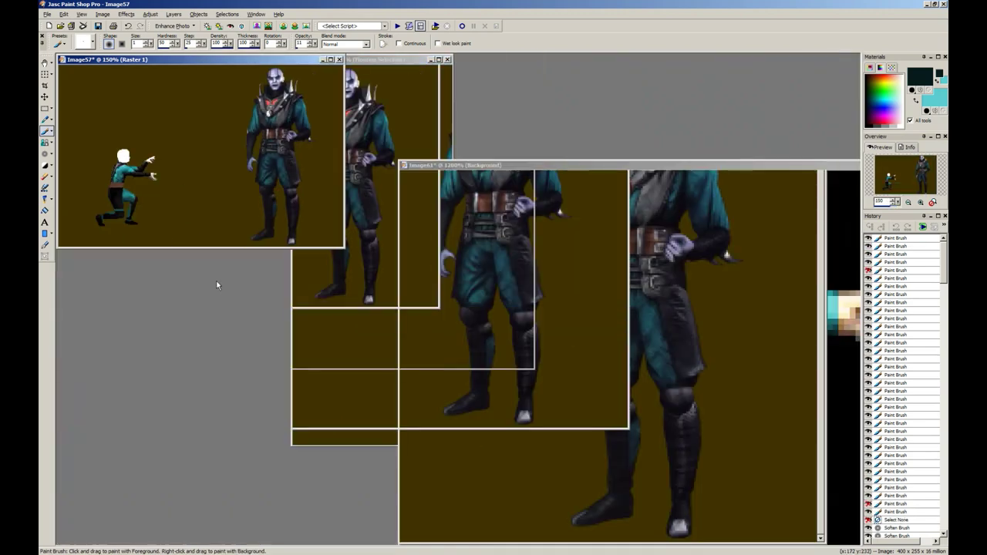
key(s)
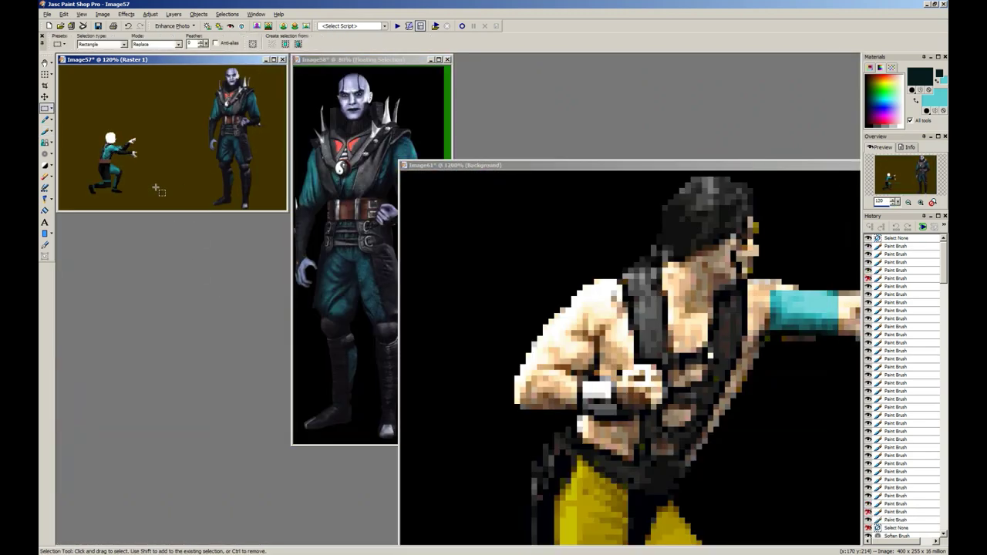
scroll(156, 190, down, 1)
scroll(159, 190, up, 4)
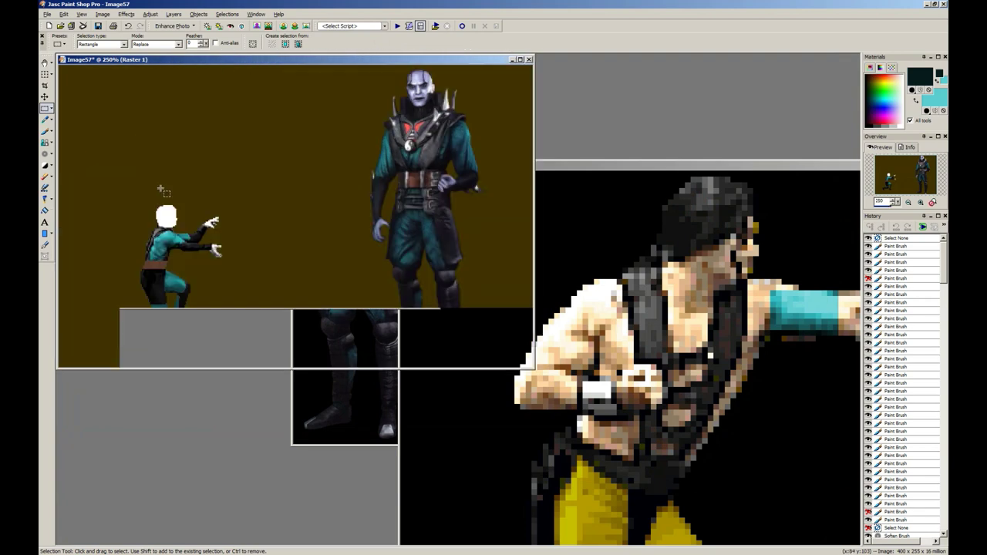
scroll(218, 288, up, 5)
key(b)
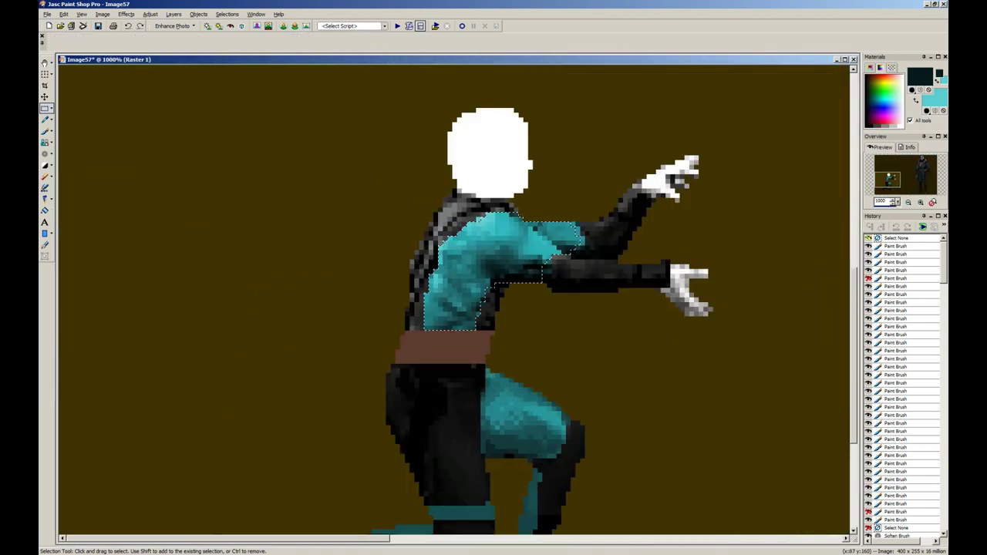
key(b)
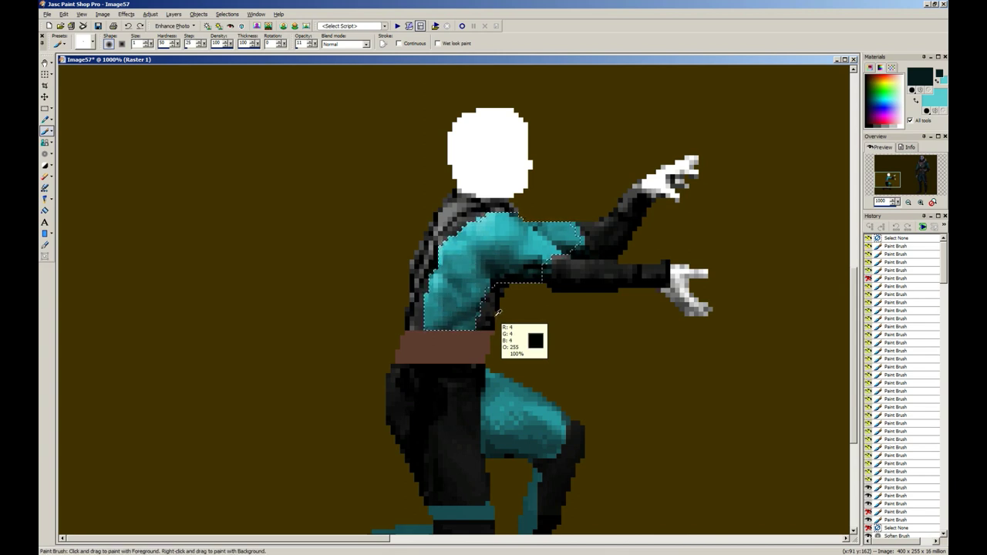
Step: Blend the remaining shading across the teal torso and near upper arm with the Soften Brush enlarged to size 5
click(46, 155)
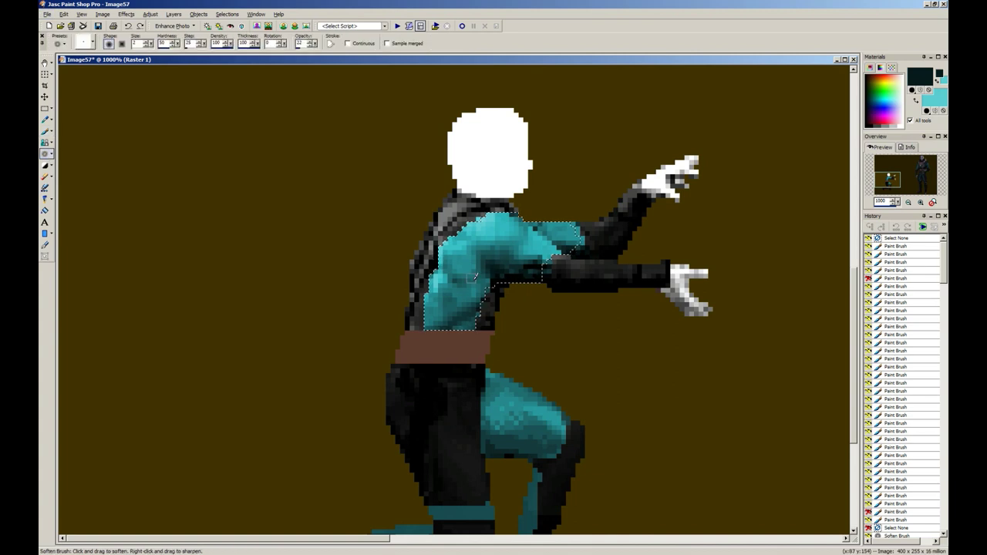
click(461, 267)
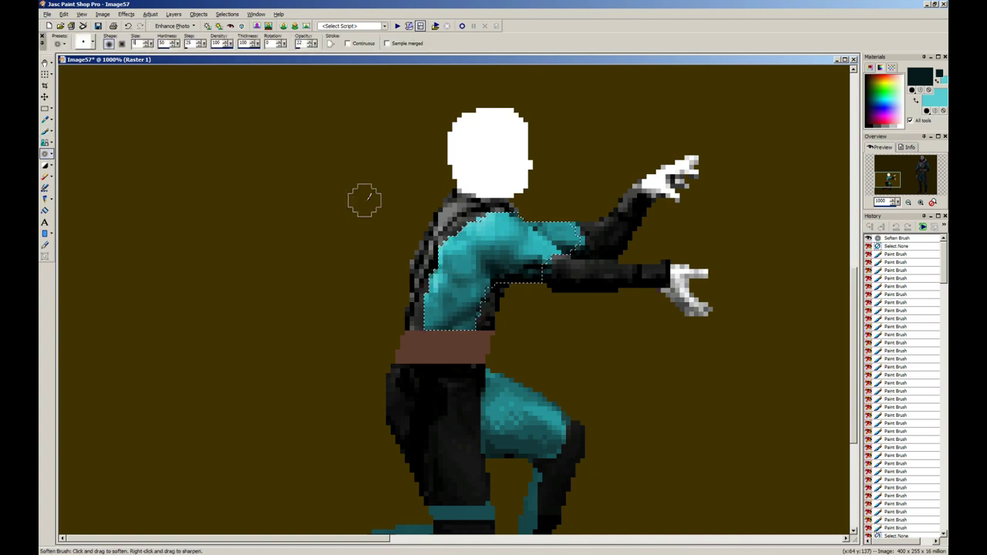
mouse_move(473, 278)
mouse_down()
mouse_move(457, 297)
mouse_move(465, 267)
mouse_move(448, 296)
mouse_move(475, 297)
mouse_up()
click(466, 260)
click(486, 263)
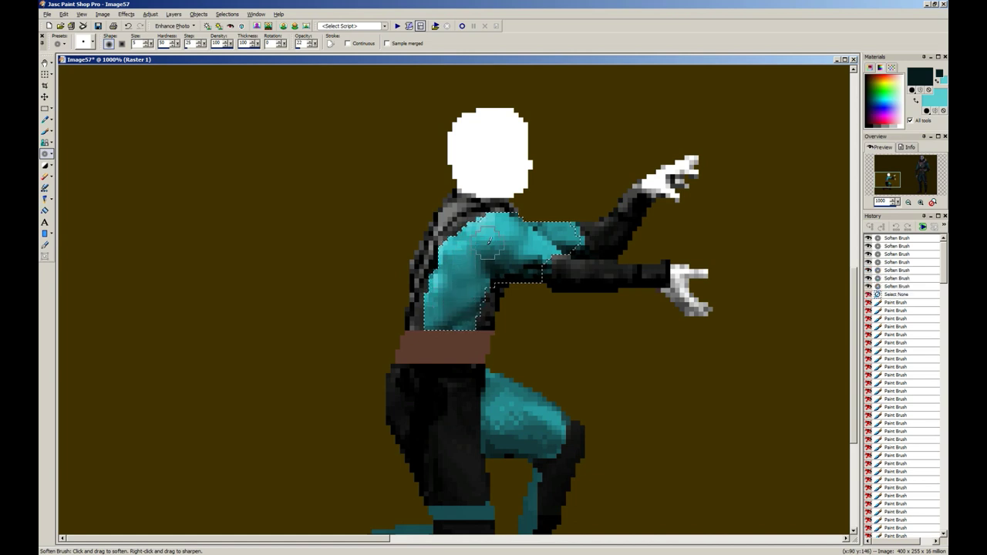
Step: Soften the last shading on the teal shoulder with the Soften Brush and remove the torso selection
click(500, 235)
click(487, 232)
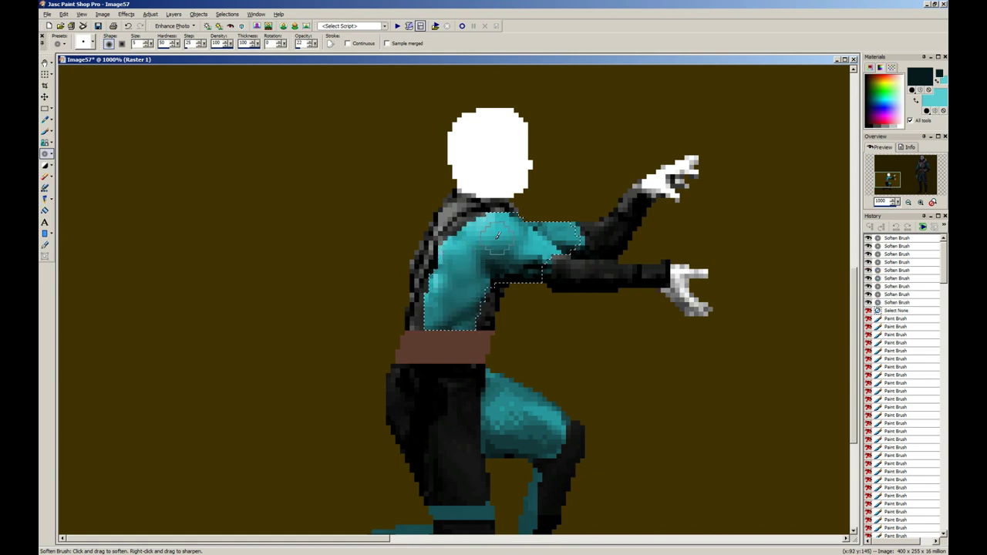
key(b)
key(s)
click(493, 313)
scroll(467, 334, down, 6)
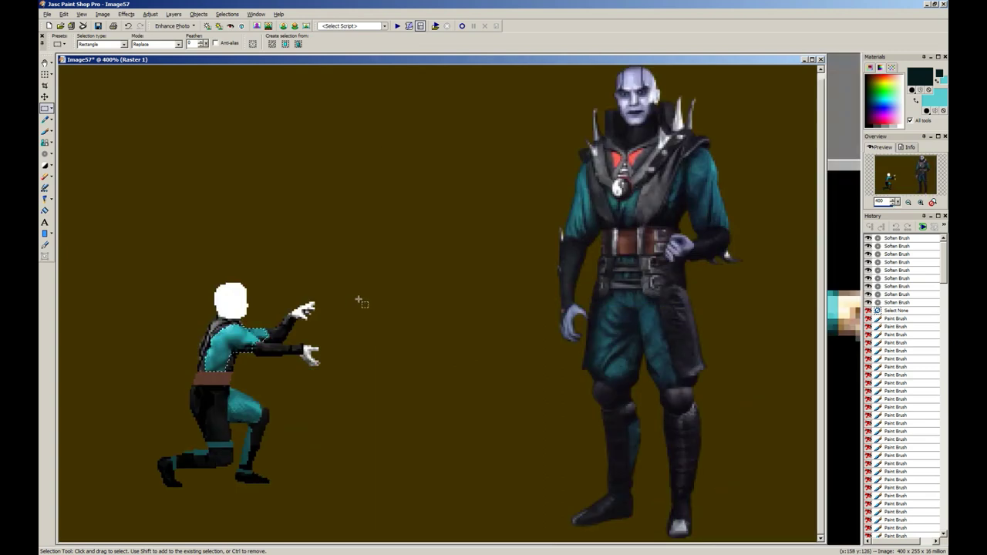
scroll(338, 351, up, 5)
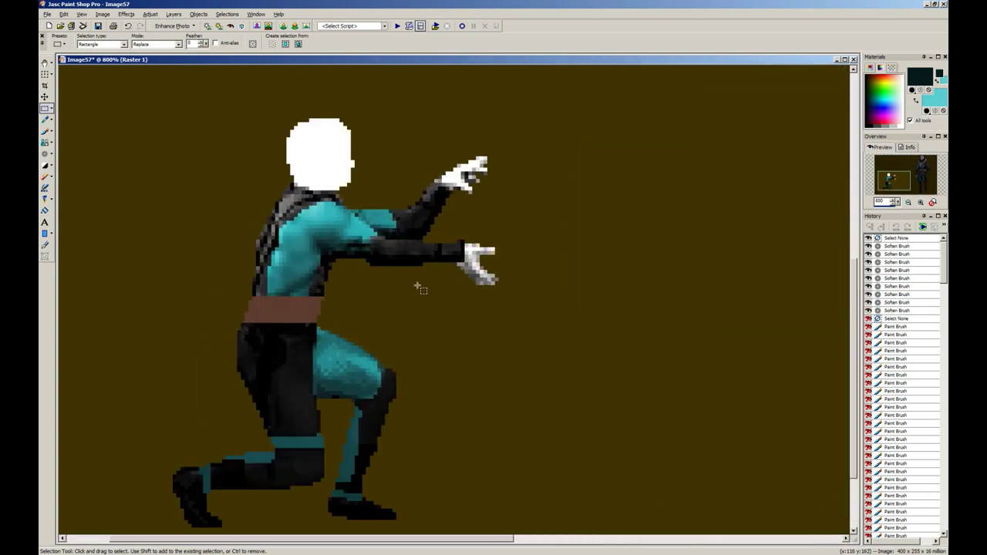
Step: Soften the upper edge of the teal torso and shoulder along the vest using the Soften Brush at size 1
key(F4)
key(b)
key(F4)
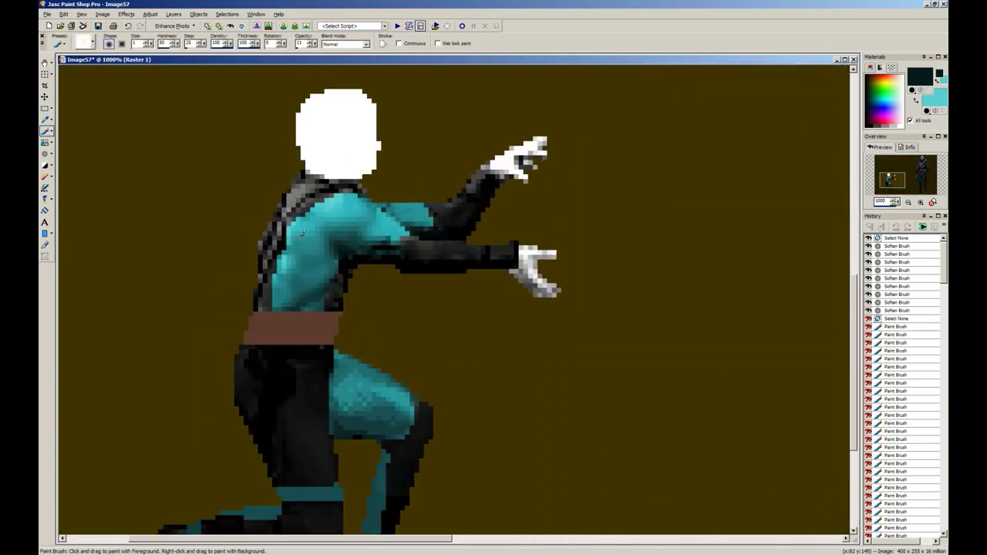
click(46, 154)
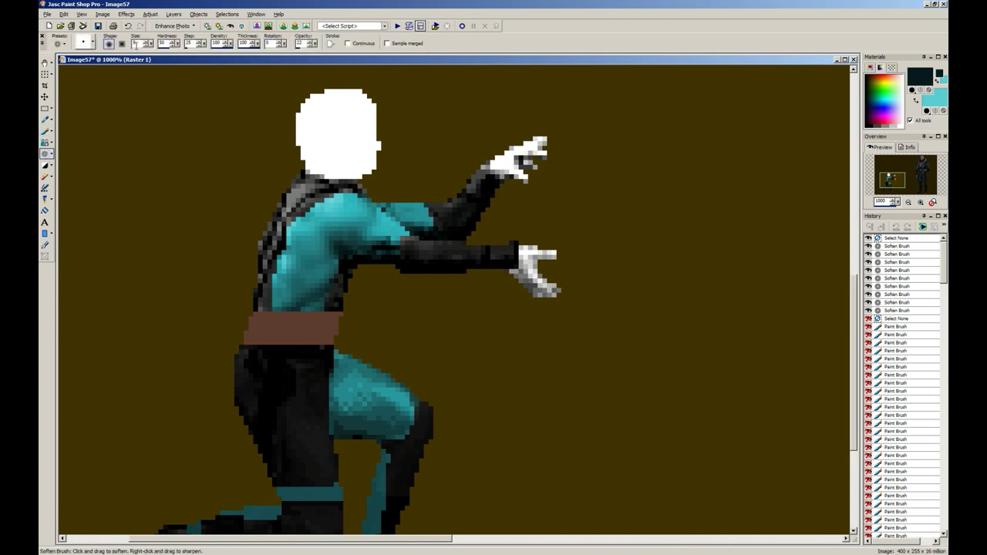
mouse_move(291, 239)
mouse_down()
mouse_move(279, 270)
mouse_move(292, 245)
mouse_up()
drag(296, 239, 301, 230)
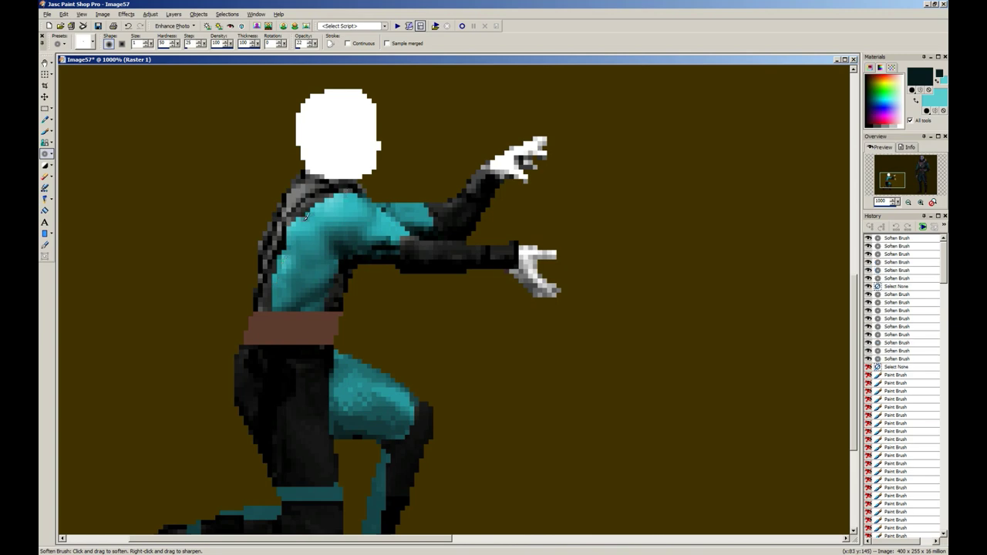
click(343, 199)
click(306, 217)
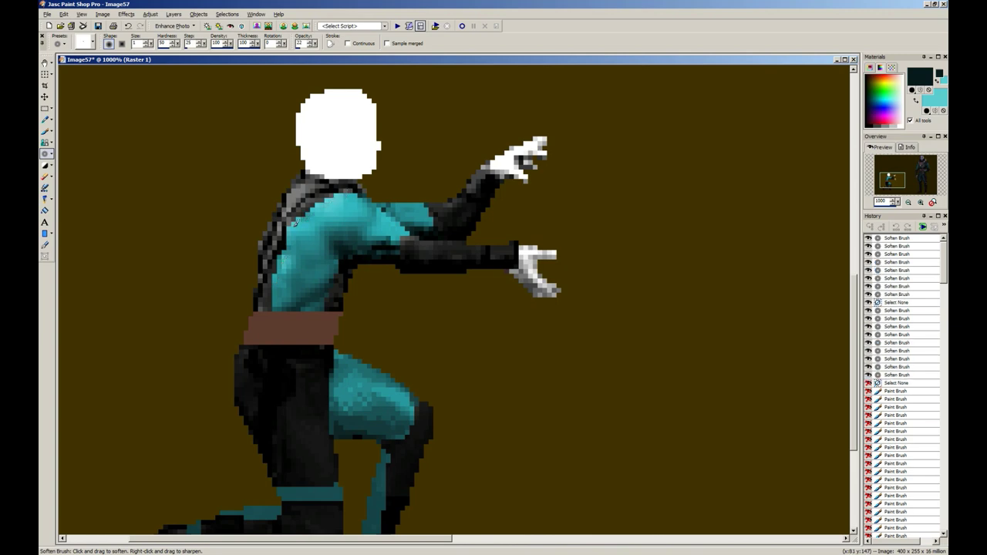
Step: Smooth the shading on the lower teal torso above the belt with the Soften Brush at size 3
scroll(294, 222, down, 8)
scroll(223, 221, down, 1)
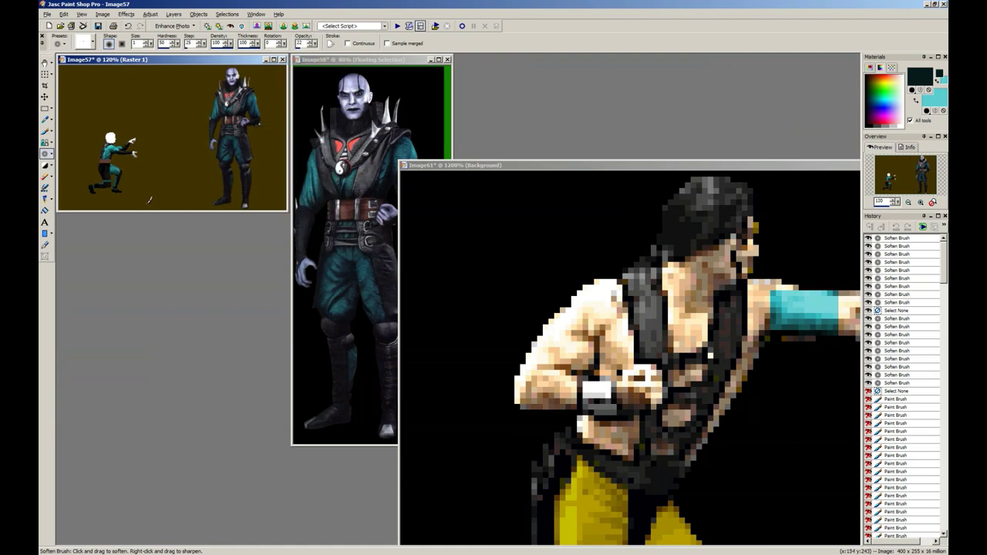
scroll(158, 205, up, 1)
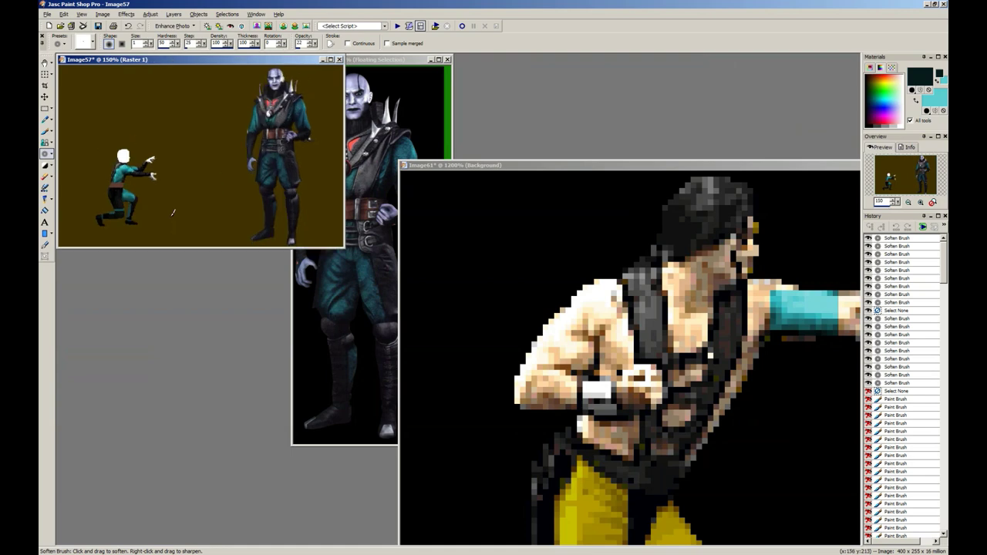
scroll(125, 179, up, 10)
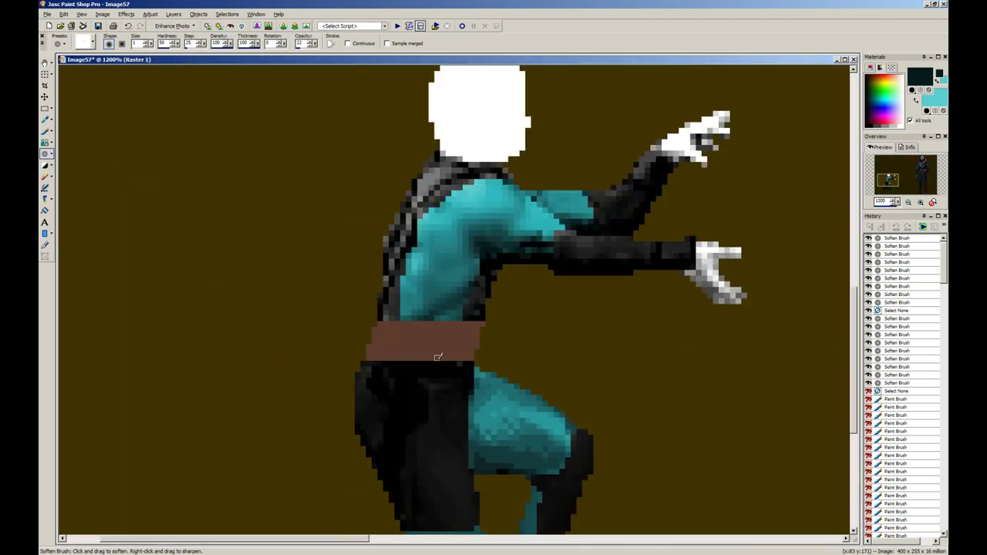
ctrl+click(461, 311)
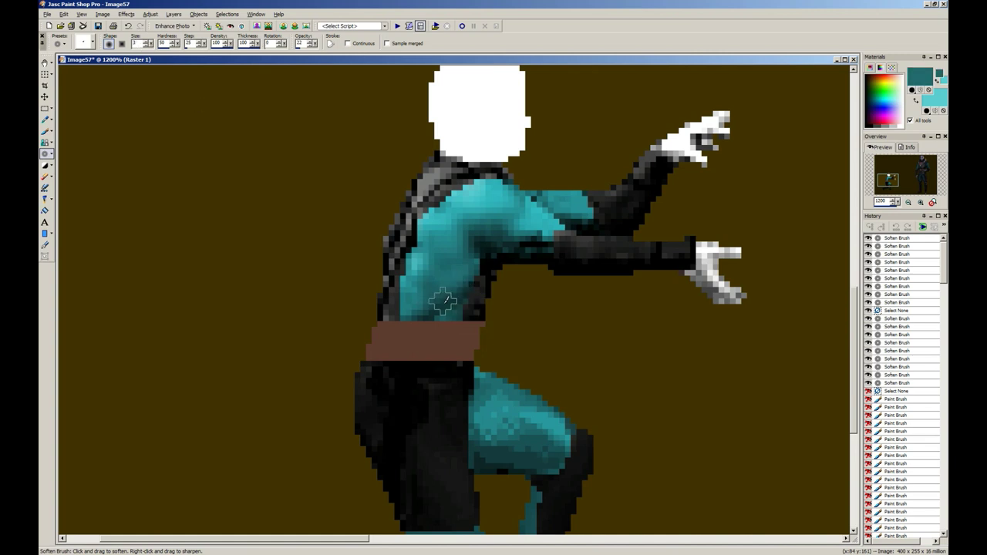
click(444, 302)
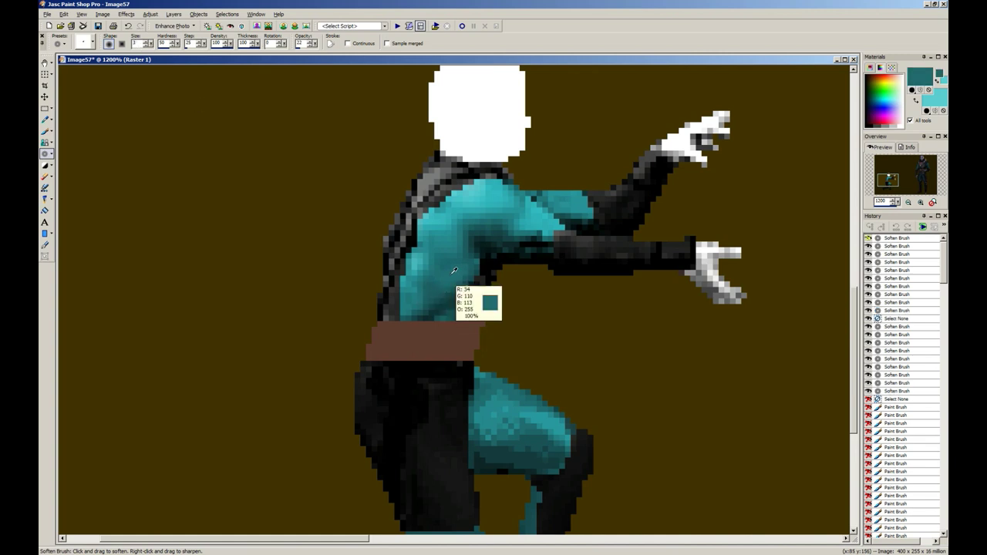
click(439, 307)
click(460, 296)
click(422, 312)
click(454, 301)
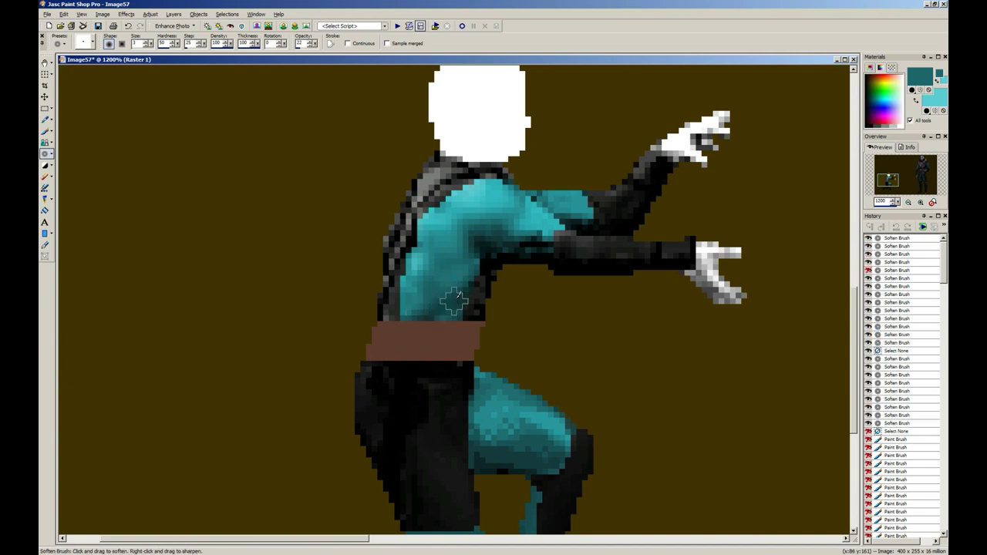
click(422, 314)
click(454, 302)
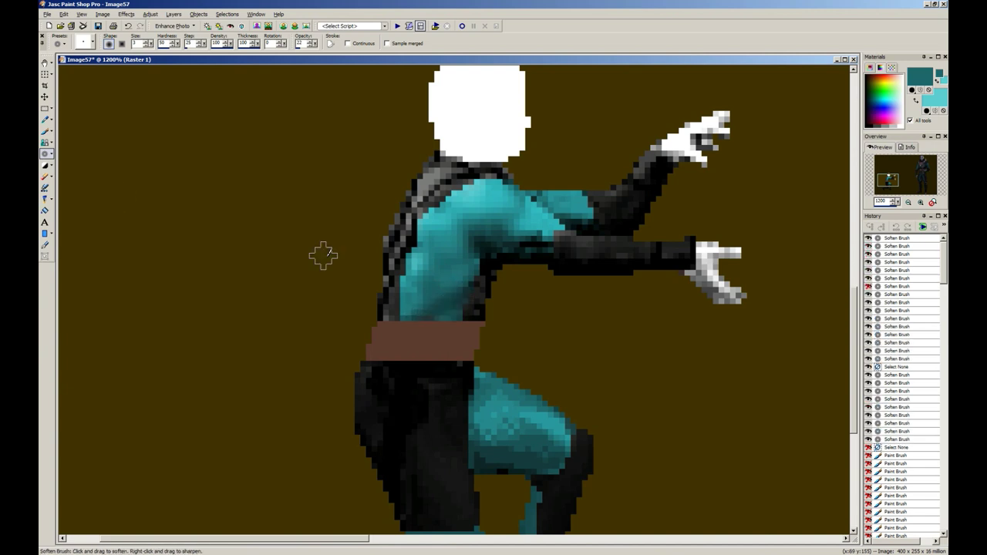
Step: Paint medium-dark teal sampled from the torso over the lower torso above the belt with a size 3 Paint Brush
click(45, 131)
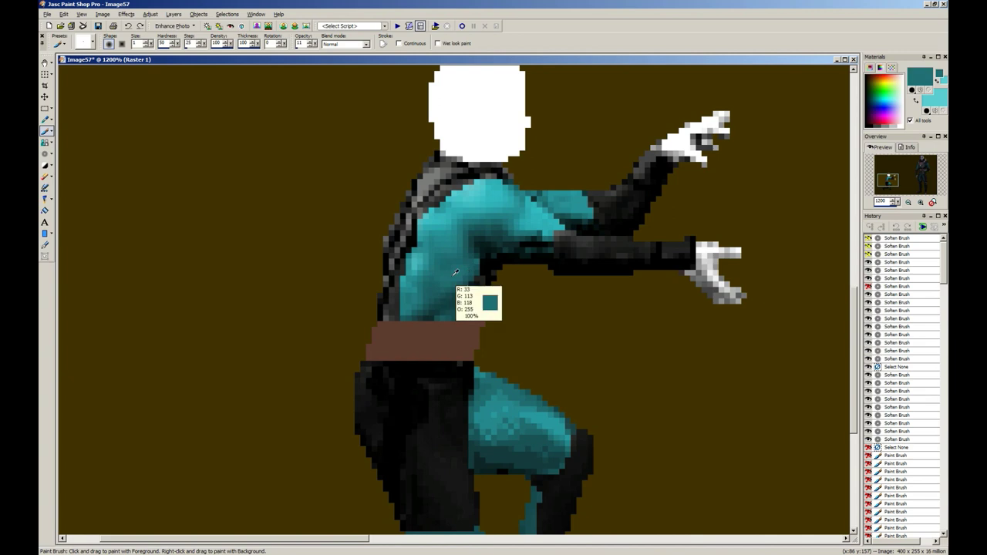
click(424, 306)
click(448, 312)
click(442, 312)
click(460, 290)
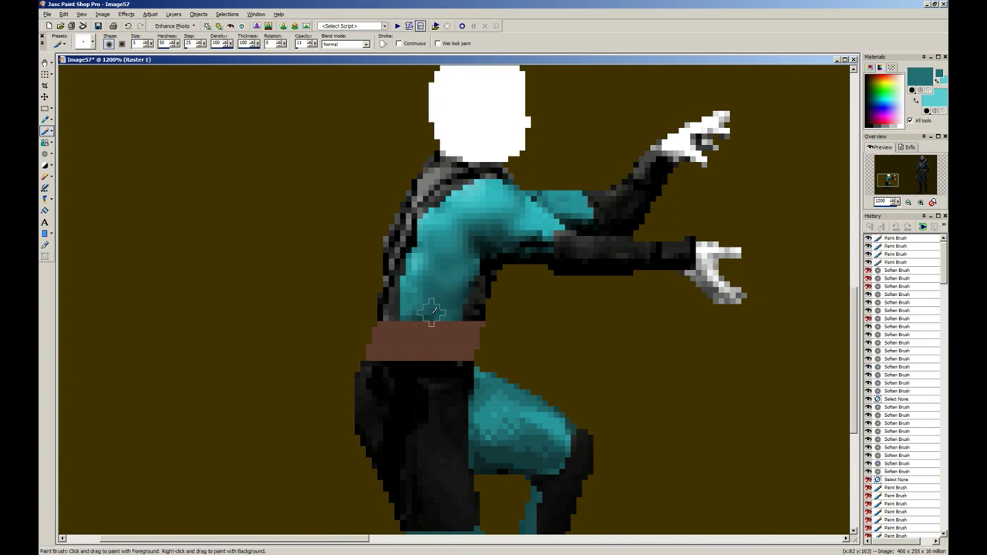
click(430, 312)
click(447, 315)
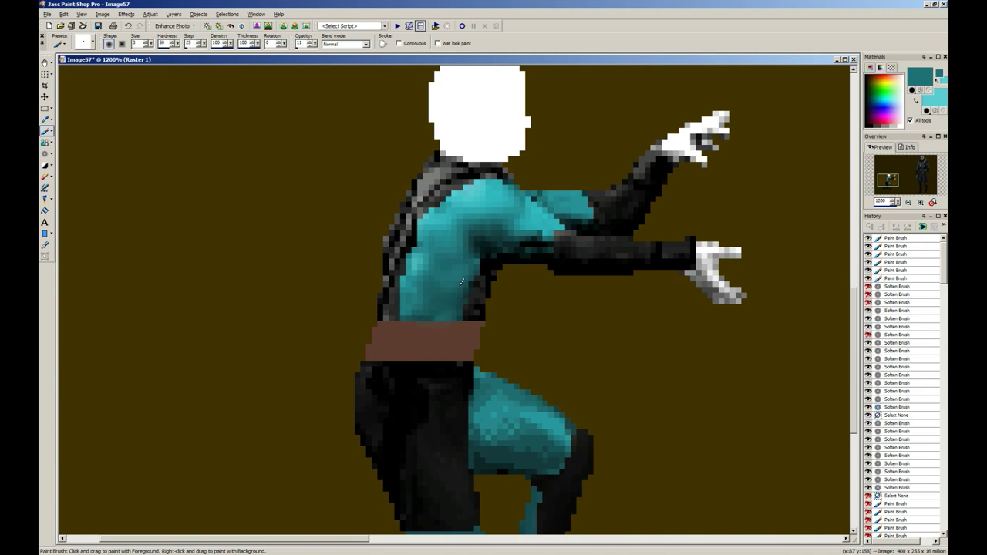
drag(461, 283, 466, 278)
click(421, 312)
Step: Outline the vest edge behind the shoulder with a freehand selection and sample black from the cloth below the belt
scroll(460, 300, down, 1)
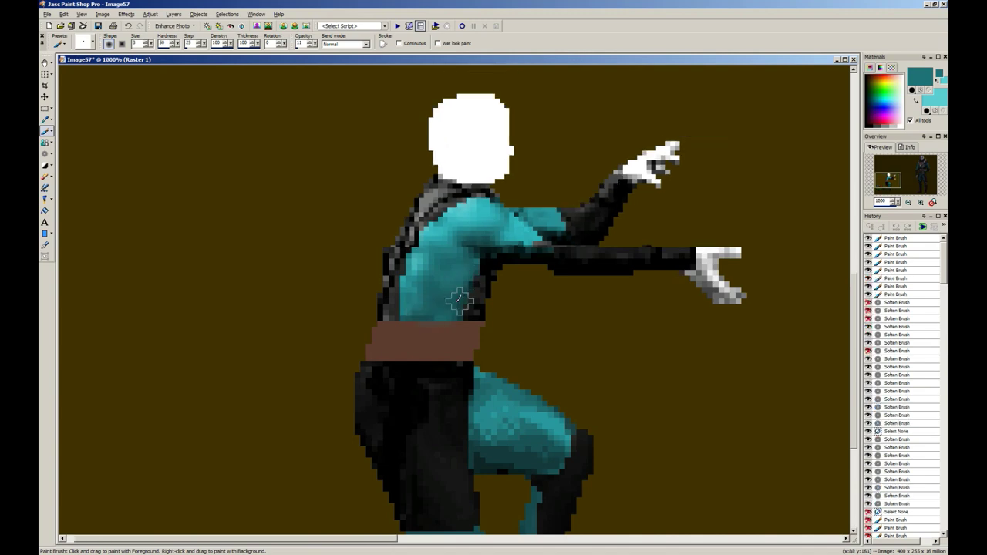
scroll(459, 301, down, 3)
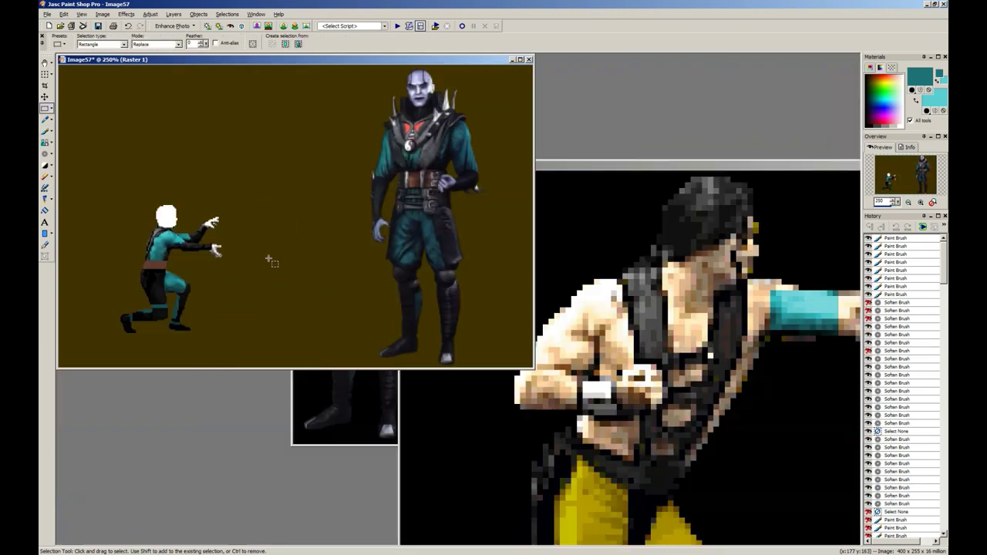
scroll(183, 247, down, 3)
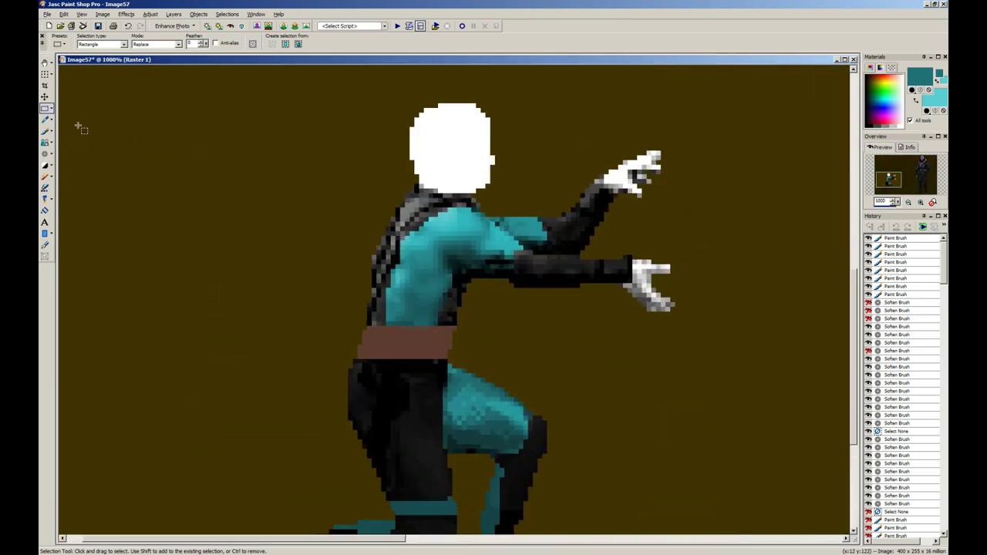
click(49, 109)
click(81, 121)
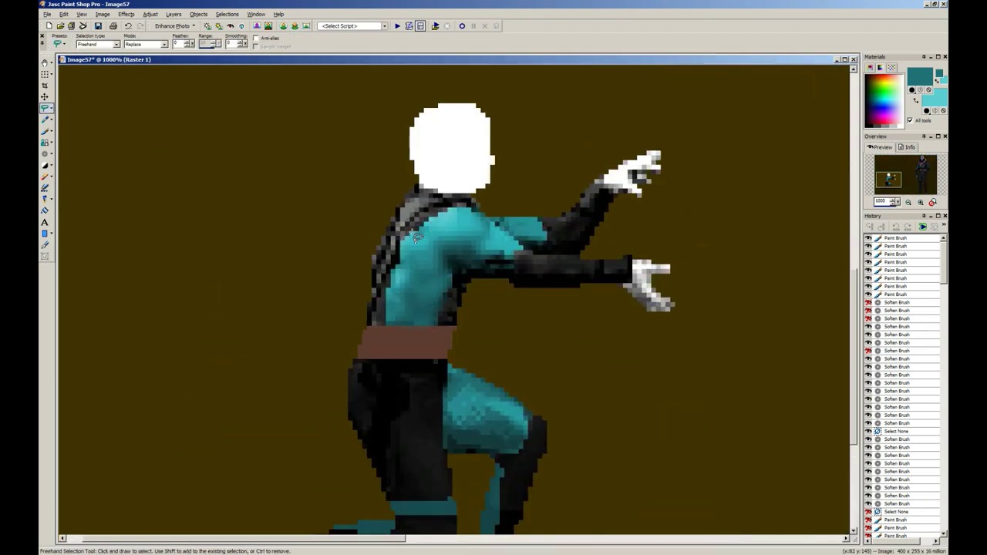
click(425, 219)
mouse_move(400, 253)
mouse_down()
mouse_move(424, 219)
mouse_move(454, 256)
mouse_up()
key(b)
ctrl+click(399, 393)
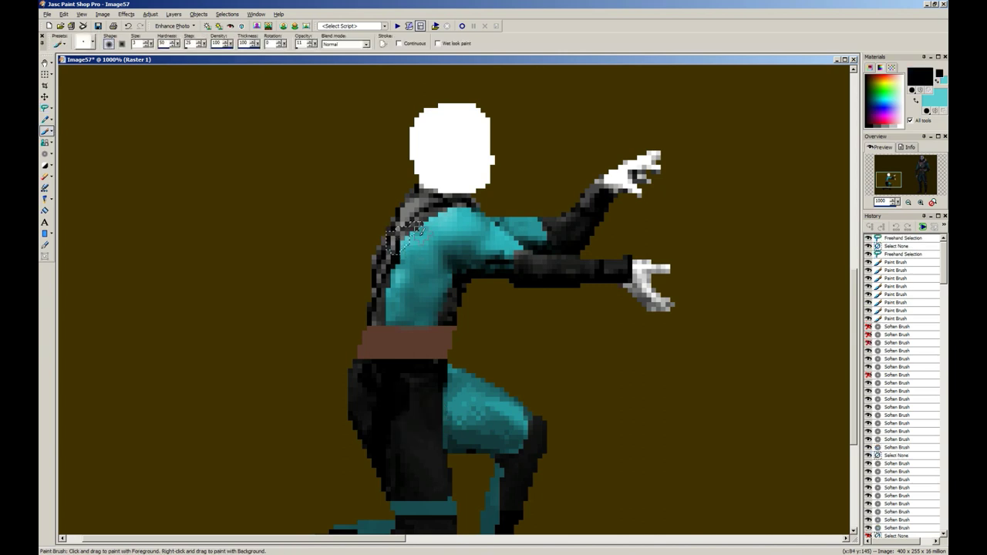
Step: Darken the selected vest edge behind the shoulder with black strokes of the size 3 Paint Brush
drag(396, 247, 413, 231)
mouse_move(413, 232)
mouse_down()
mouse_move(399, 244)
mouse_move(408, 235)
mouse_up()
mouse_move(409, 235)
mouse_down()
mouse_move(400, 245)
mouse_move(410, 233)
mouse_up()
mouse_move(410, 233)
mouse_down()
mouse_move(400, 243)
mouse_move(410, 232)
mouse_up()
mouse_move(410, 233)
mouse_down()
mouse_move(398, 247)
mouse_move(409, 235)
mouse_up()
drag(403, 241, 410, 233)
scroll(415, 237, up, 1)
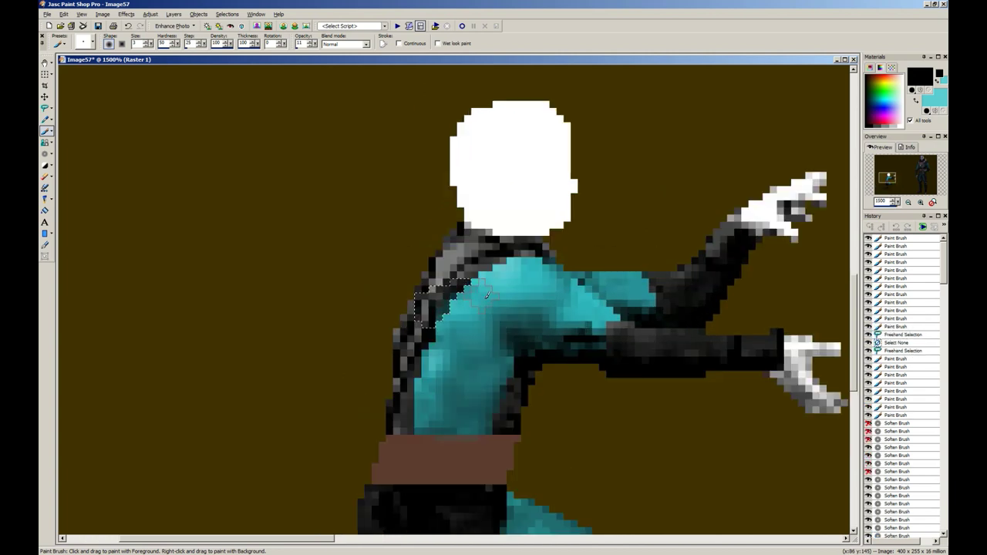
drag(426, 314, 446, 294)
mouse_move(444, 296)
mouse_down()
mouse_move(428, 314)
mouse_move(430, 289)
mouse_up()
Step: Replace the freehand selection with a rectangular one over the darkened vest edge, apply Colorize to it, and deselect
key(ctrl+d)
key(s)
drag(438, 315, 441, 283)
key(shift+l)
key(Return)
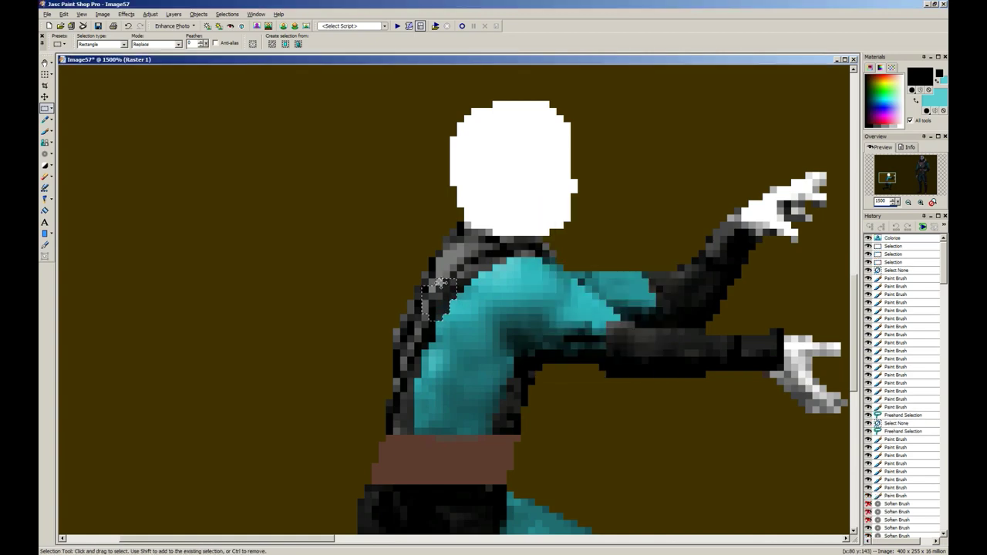
key(ctrl+d)
scroll(352, 249, down, 10)
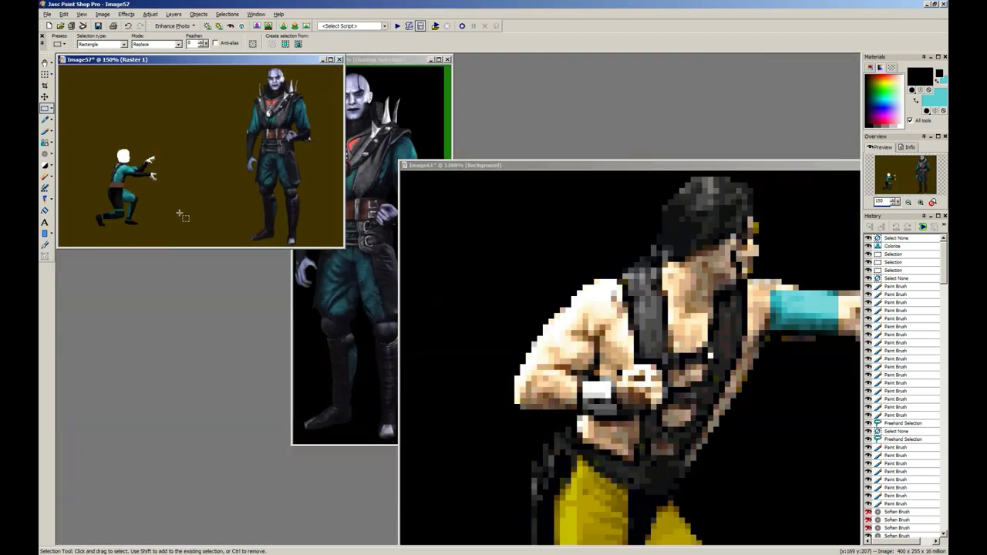
scroll(175, 207, down, 1)
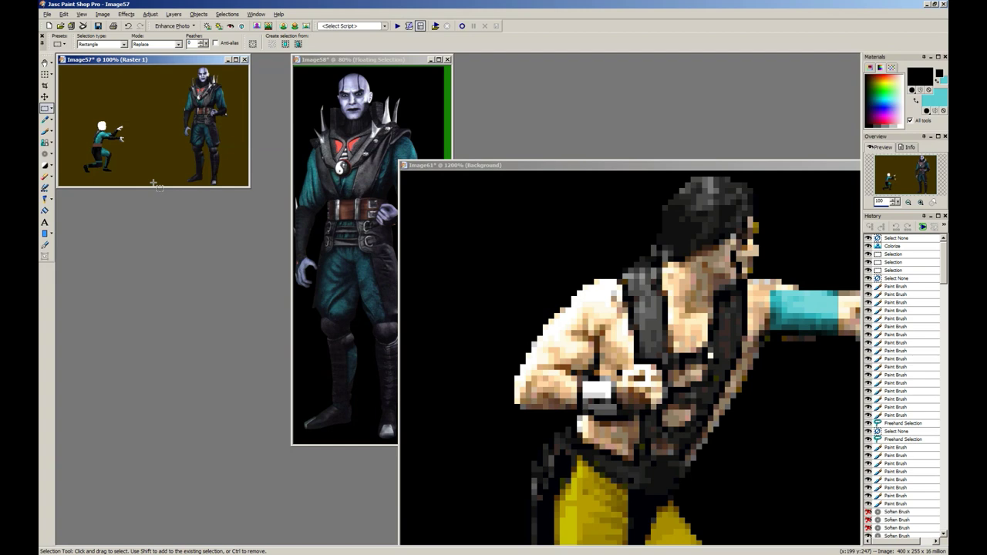
scroll(189, 183, up, 6)
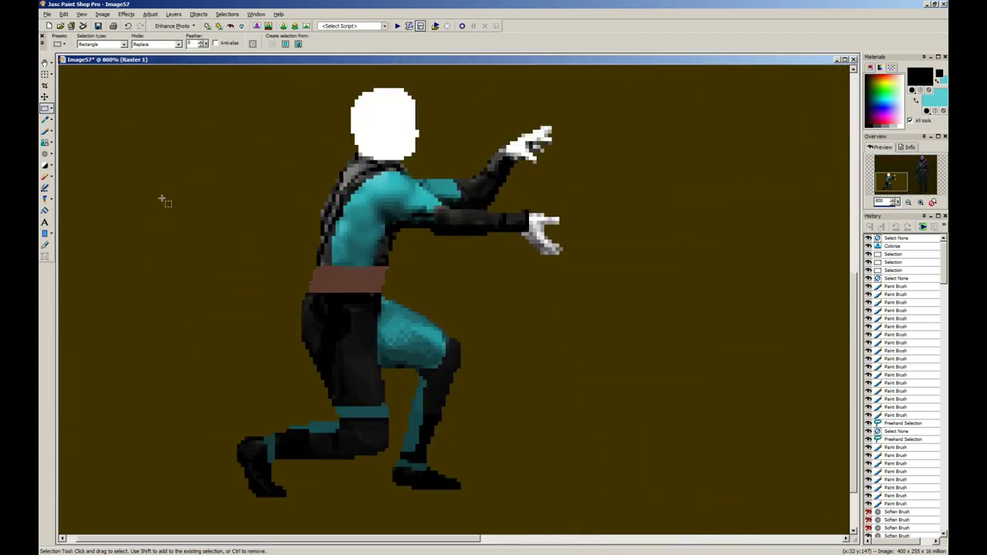
Step: Try shading the teal torso with a size 1 Paint Brush in black at opacity 11
click(51, 165)
click(77, 173)
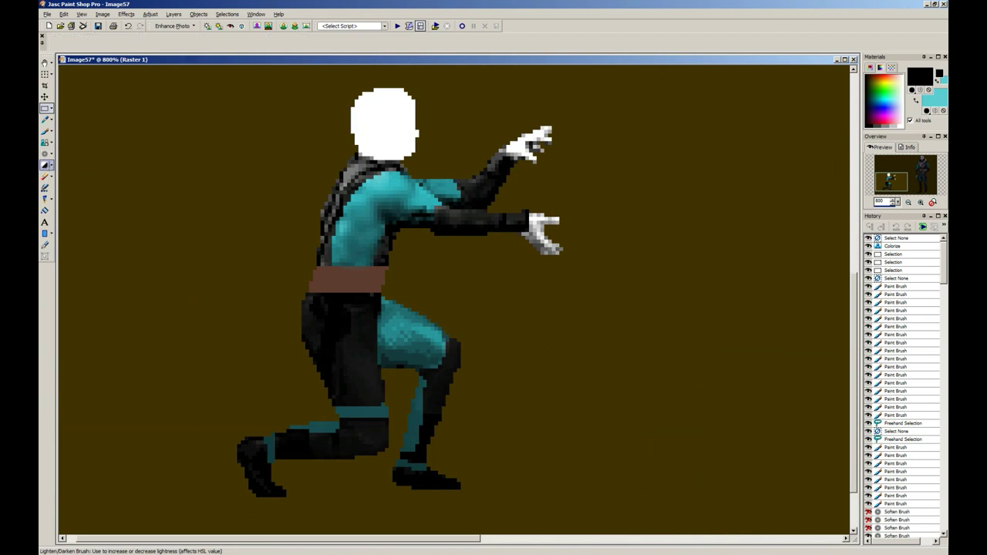
click(45, 131)
ctrl+click(387, 220)
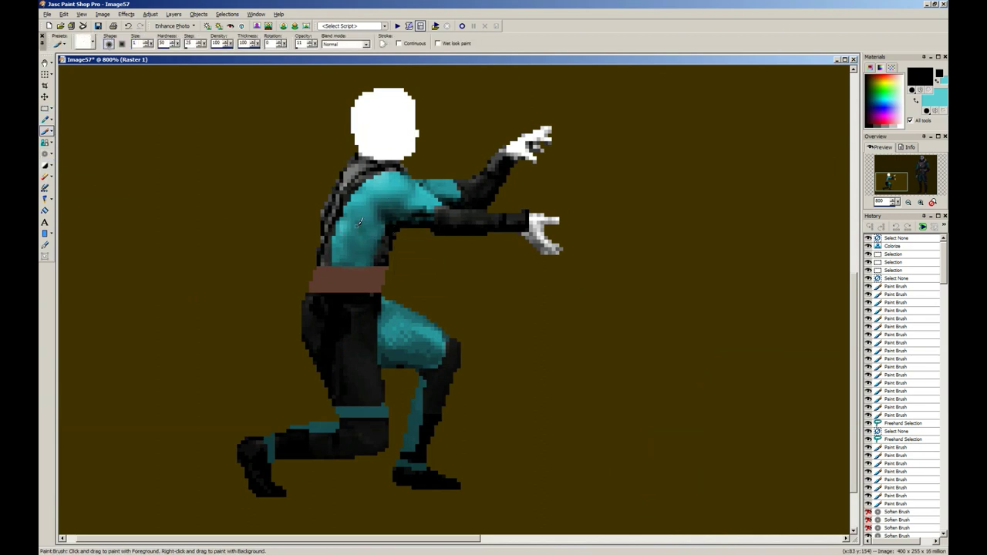
scroll(359, 223, up, 2)
click(327, 264)
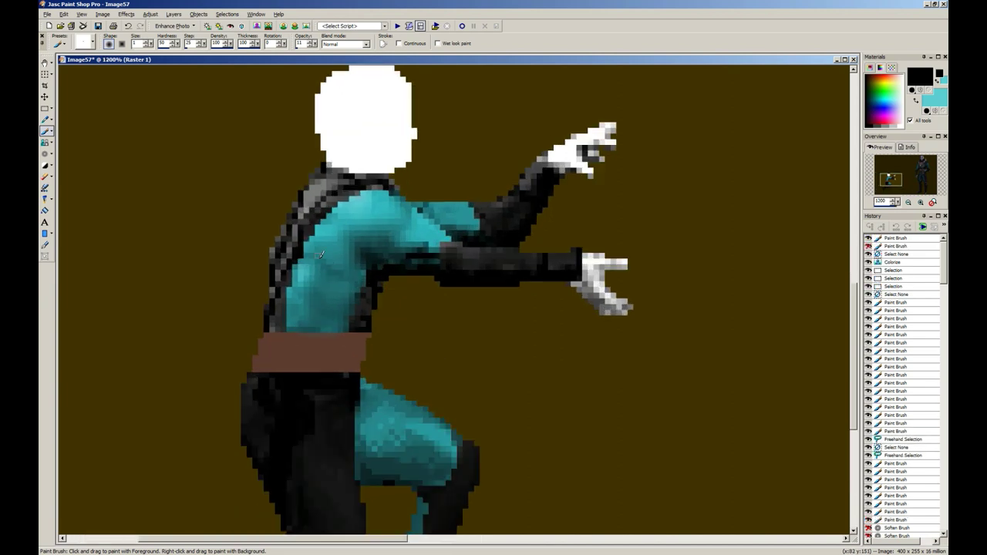
Step: Select the brown belt area by its colour with the Magic Wand
key(s)
drag(369, 333, 250, 371)
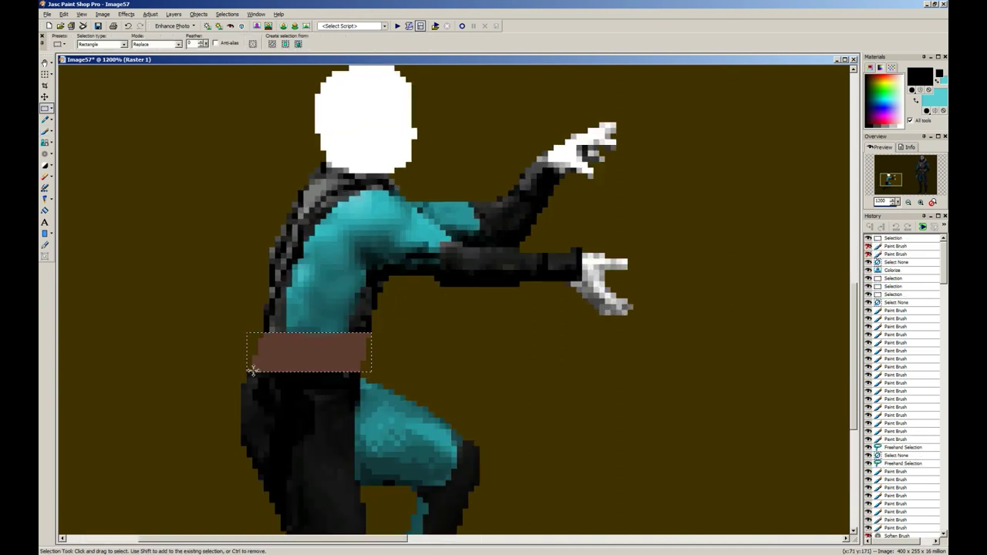
click(52, 108)
click(74, 128)
click(328, 367)
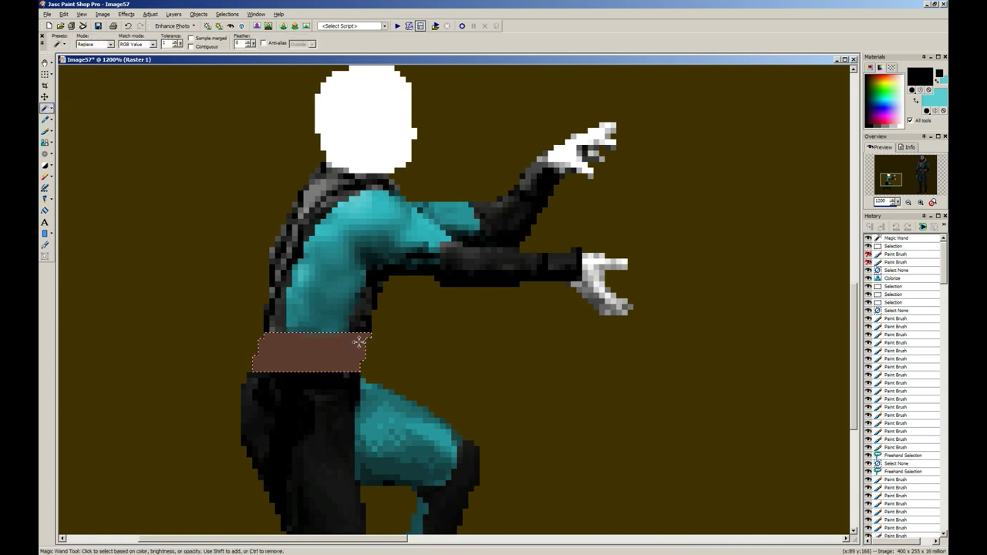
Step: Sample a brown foreground colour and a dark brown background colour from the reference figure's belt for the Paint Brush
scroll(359, 342, down, 5)
key(s)
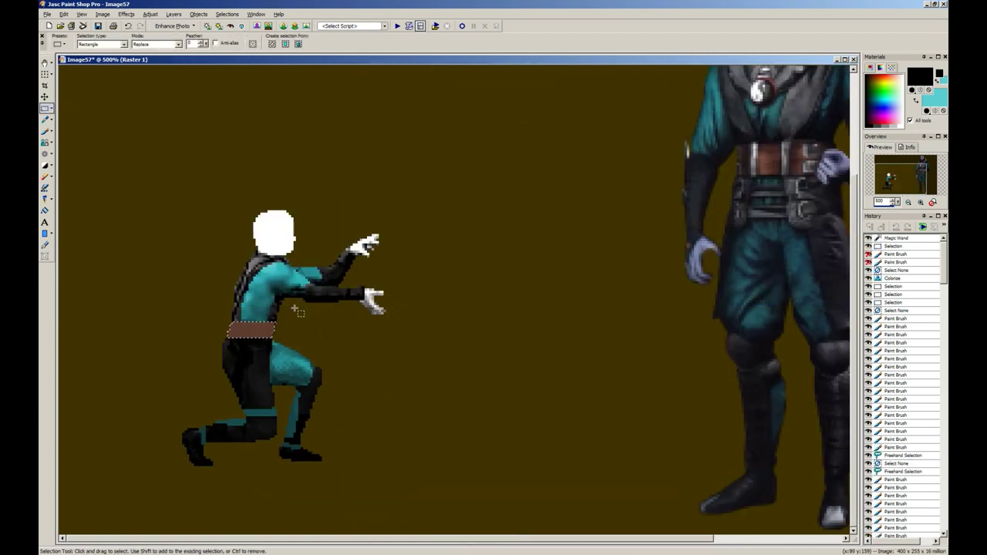
key(F4)
key(b)
key(F4)
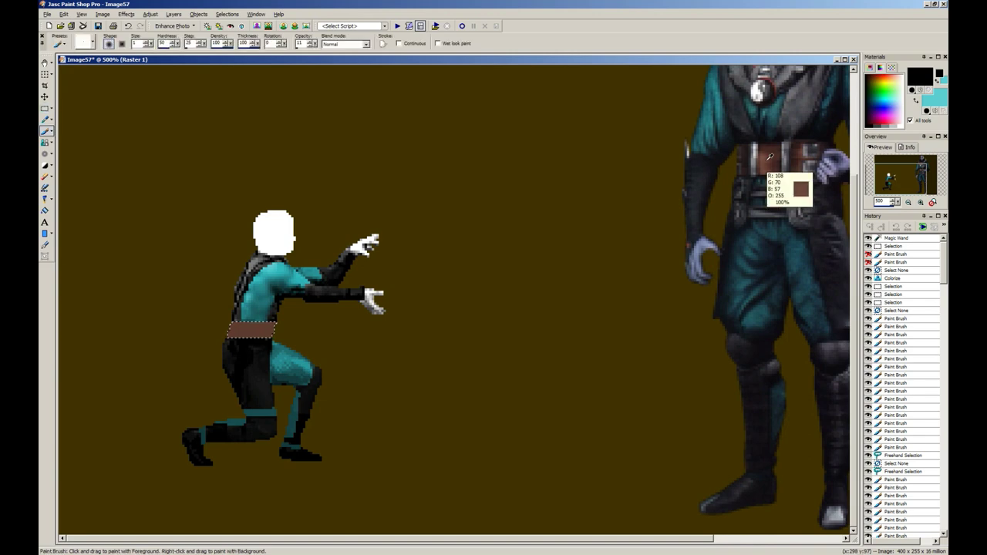
ctrl+click(769, 166)
ctrl+right_click(771, 162)
scroll(250, 287, up, 2)
scroll(251, 287, up, 1)
scroll(594, 262, down, 3)
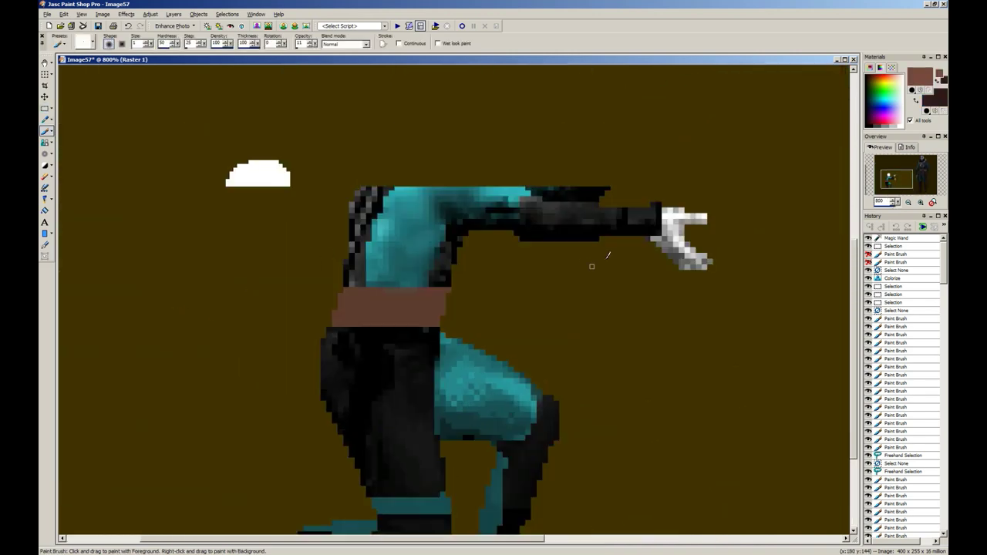
Step: Shade the selected brown belt with a size 12 Paint Brush at opacity 11
scroll(682, 242, up, 2)
scroll(434, 245, down, 2)
scroll(430, 245, down, 4)
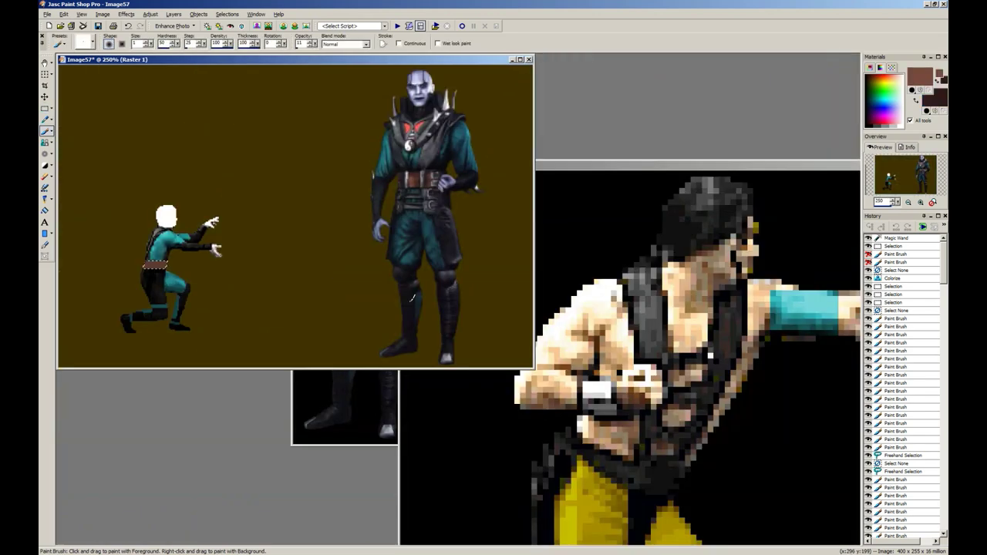
scroll(345, 308, up, 5)
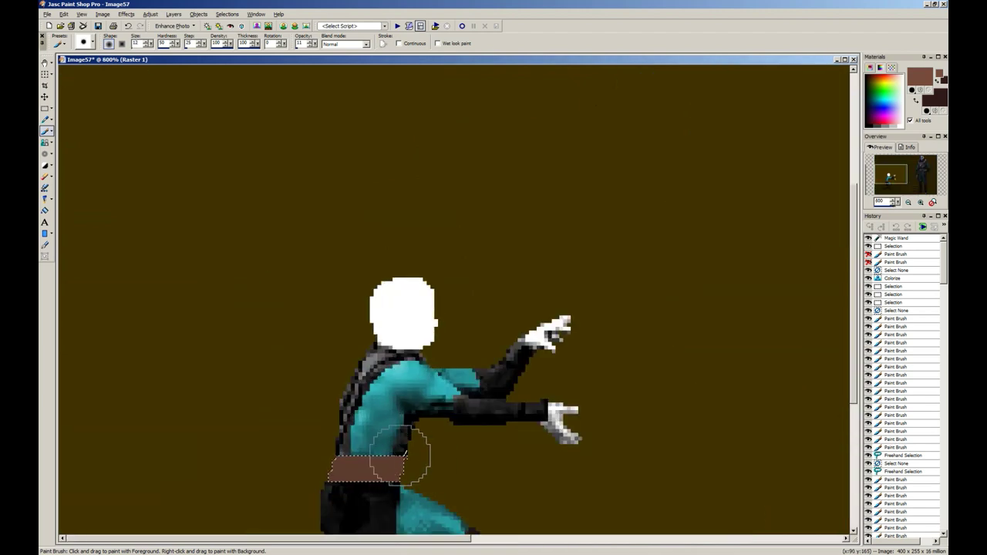
scroll(417, 441, up, 2)
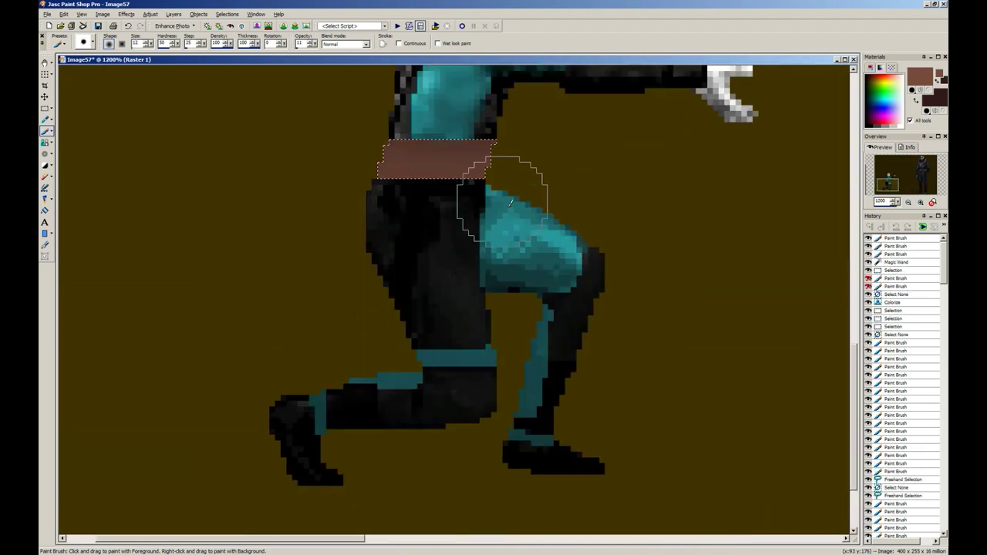
mouse_move(503, 199)
mouse_down()
mouse_move(395, 206)
mouse_move(503, 206)
mouse_move(309, 195)
mouse_move(412, 196)
mouse_up()
mouse_move(412, 195)
mouse_down()
mouse_move(521, 196)
mouse_move(417, 186)
mouse_up()
drag(432, 186, 522, 185)
drag(520, 183, 394, 179)
mouse_move(398, 178)
mouse_down()
mouse_move(519, 168)
mouse_move(360, 162)
mouse_up()
key(ctrl+alt+z)
key(ctrl+alt+z)
key(ctrl+alt+z)
key(ctrl+alt+z)
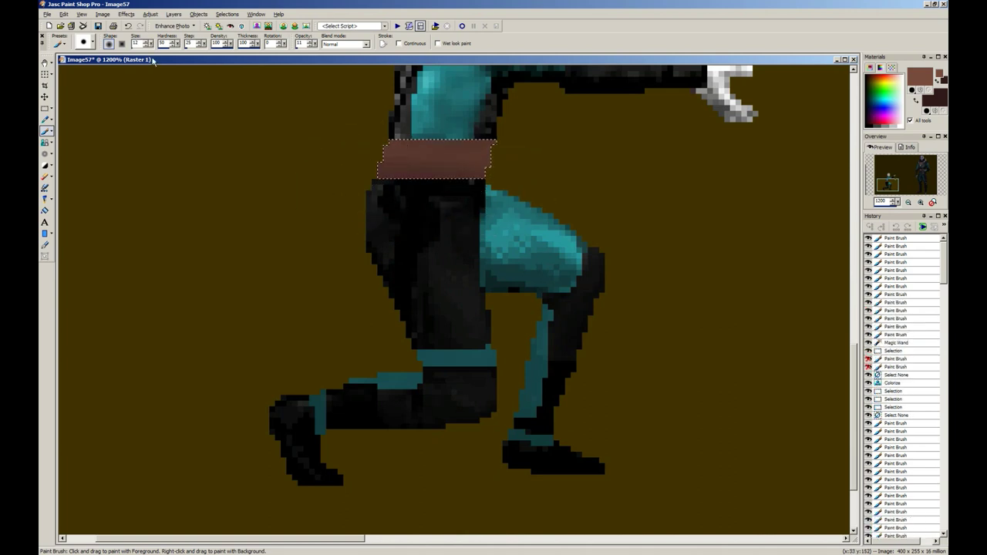
Step: Build up fine horizontal shading across the belt with a size 4 Paint Brush at opacity 11, and deselect it
drag(142, 44, 43, 41)
text(4)
drag(490, 157, 377, 156)
mouse_move(377, 157)
mouse_down()
mouse_move(452, 156)
mouse_move(425, 156)
mouse_up()
key(ctrl+z)
key(ctrl+z)
key(ctrl+z)
key(ctrl+z)
key(ctrl+z)
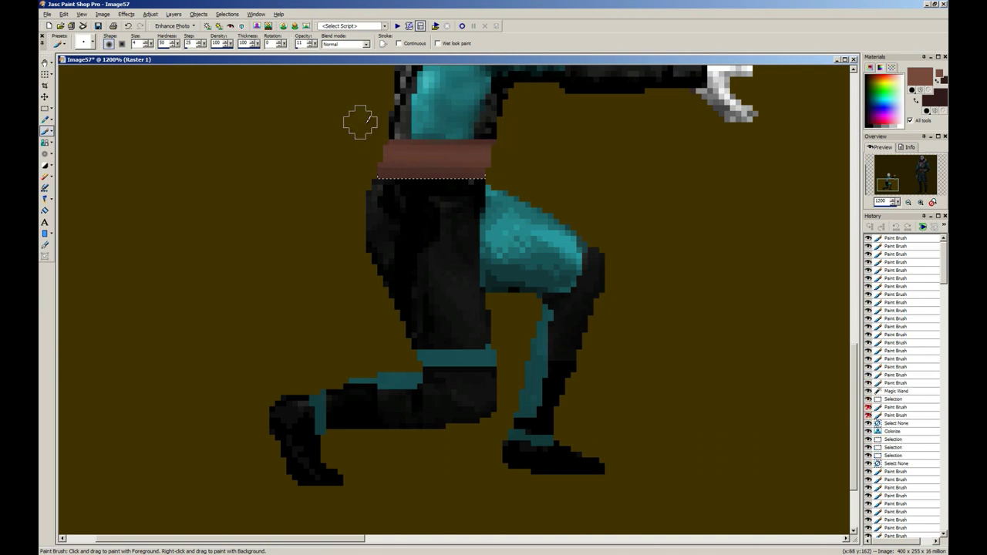
key(ctrl+z)
key(ctrl+z)
key(ctrl+z)
key(ctrl+z)
key(ctrl+z)
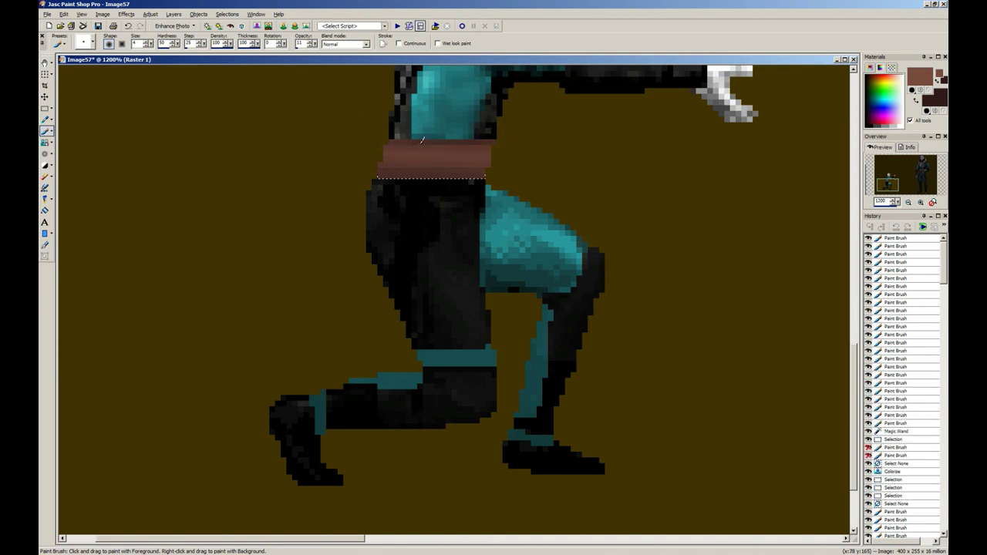
key(ctrl+z)
key(ctrl+z)
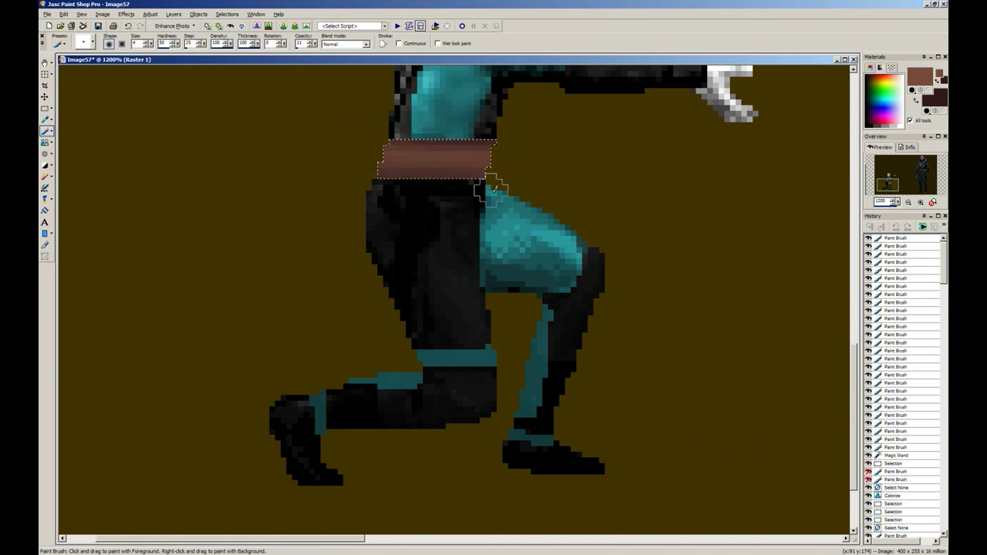
key(ctrl+z)
key(ctrl+z)
key(ctrl+z)
key(ctrl+z)
key(ctrl+z)
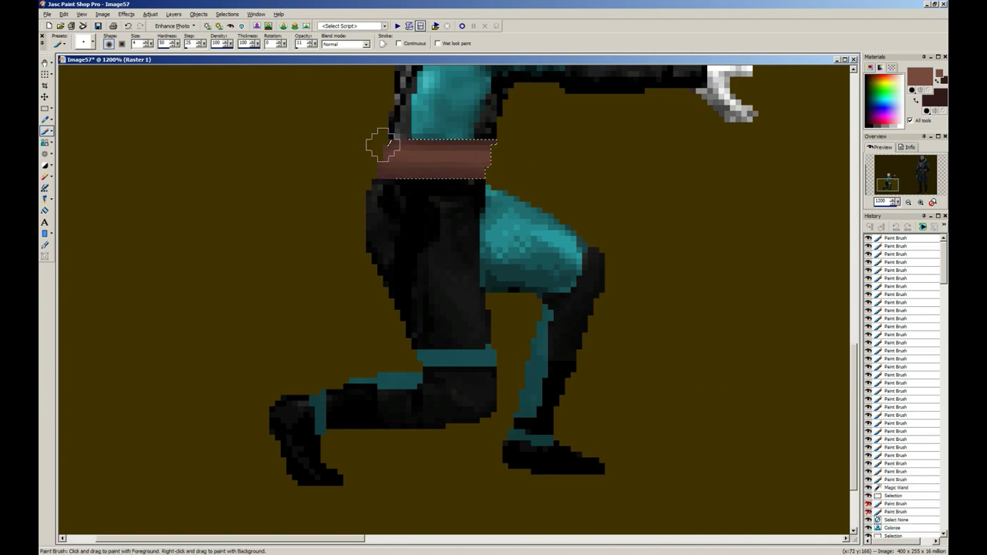
key(ctrl+z)
key(ctrl+z)
key(ctrl+z)
key(ctrl+z)
key(ctrl+z)
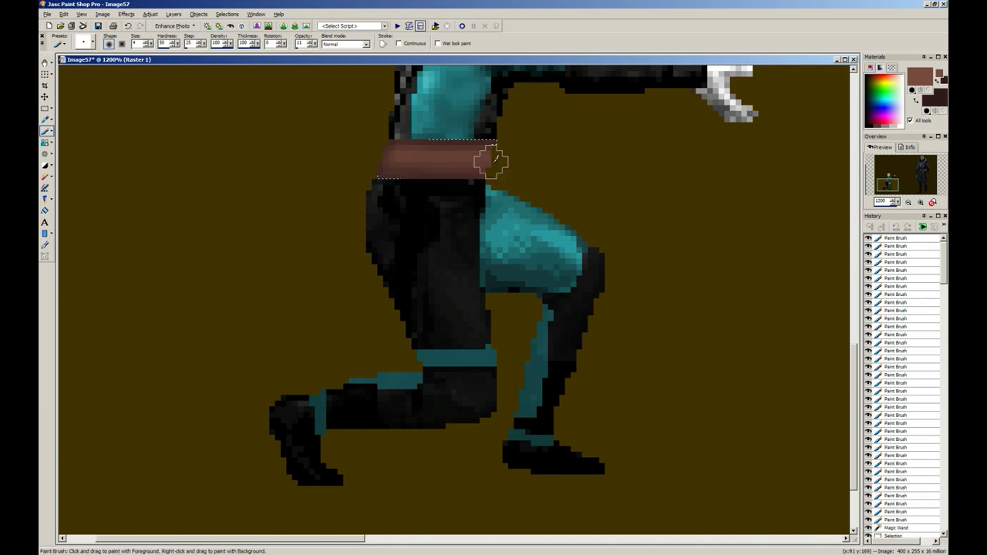
scroll(480, 286, down, 5)
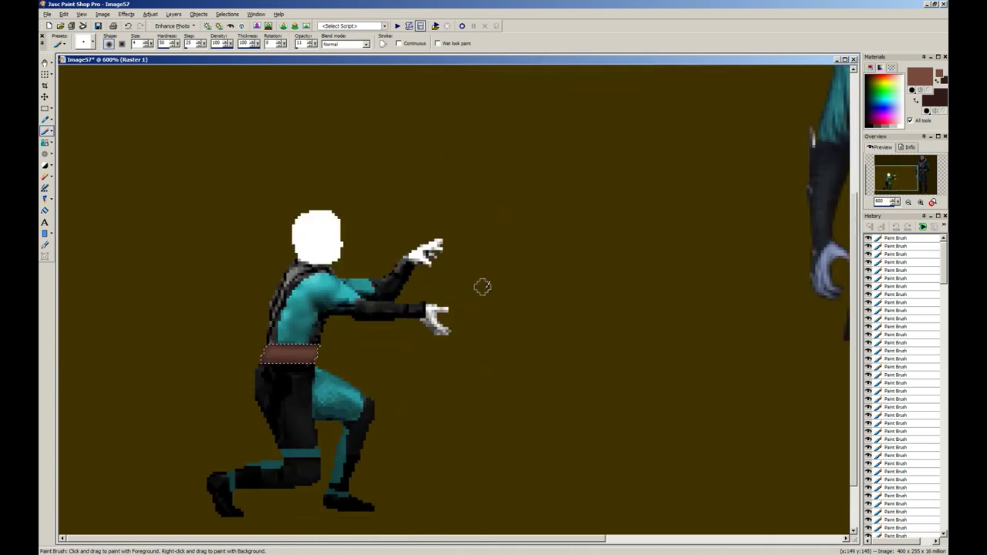
key(s)
right_click(305, 264)
Step: Copy a small rectangular patch of the kneeling sprite's lower glove near the wrist, paste it as a new selection, and deselect
scroll(194, 233, down, 3)
scroll(155, 202, down, 1)
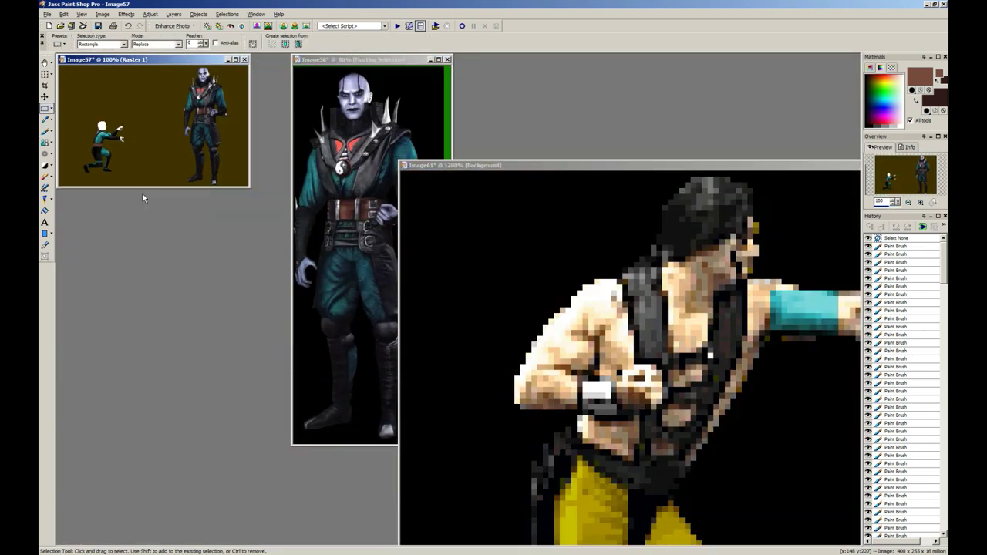
scroll(142, 199, down, 1)
scroll(130, 112, up, 1)
drag(130, 62, 221, 235)
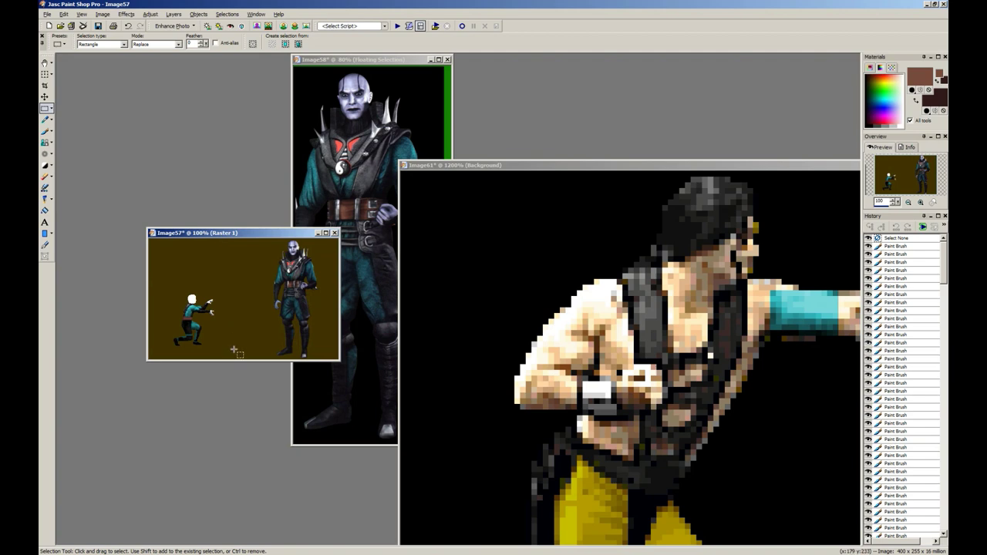
scroll(239, 356, up, 8)
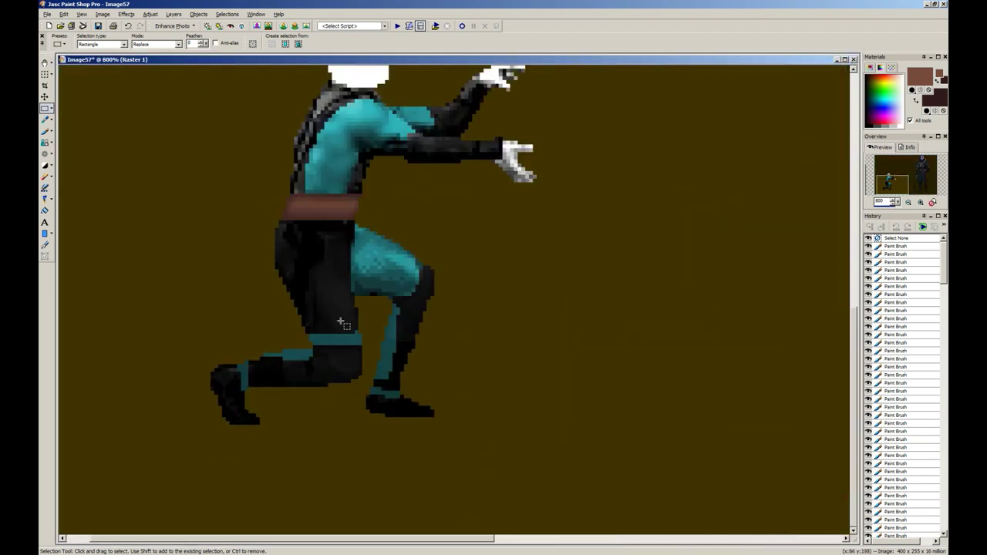
drag(469, 153, 497, 173)
key(ctrl+c)
key(ctrl+e)
key(ctrl+d)
scroll(532, 219, down, 8)
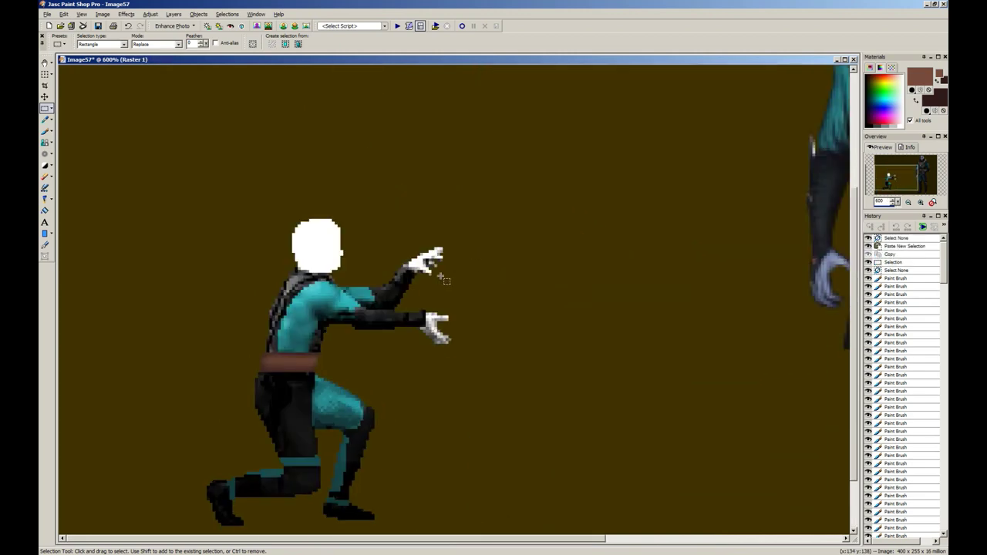
Step: Cut the kneeling sprite and the reference figure off their layer, leaving only the plain background
drag(168, 106, 52, 213)
key(ctrl+d)
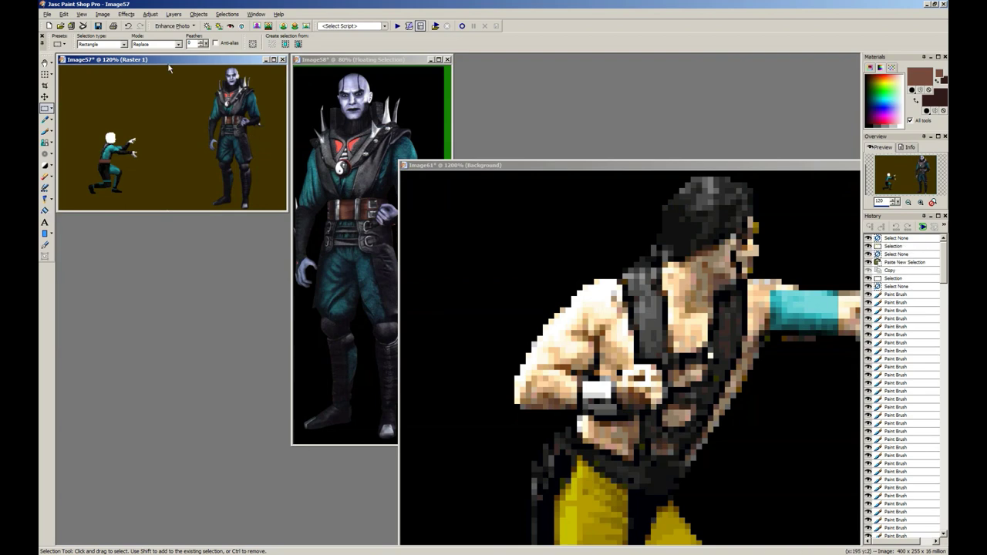
drag(168, 60, 295, 236)
scroll(278, 286, down, 1)
key(ctrl+x)
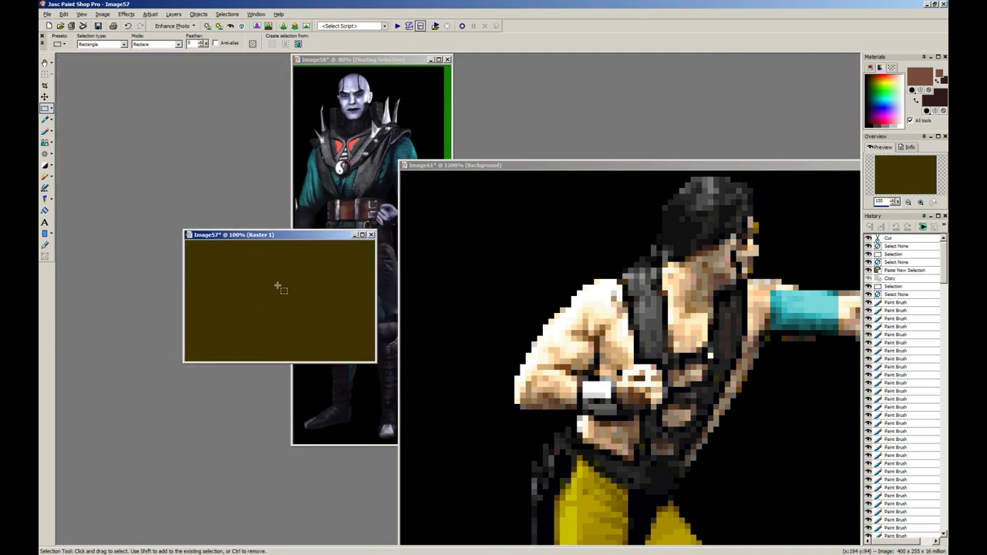
Step: Fill the brown background with purple and darken it using Brightness/Contrast
key(f)
drag(883, 120, 876, 115)
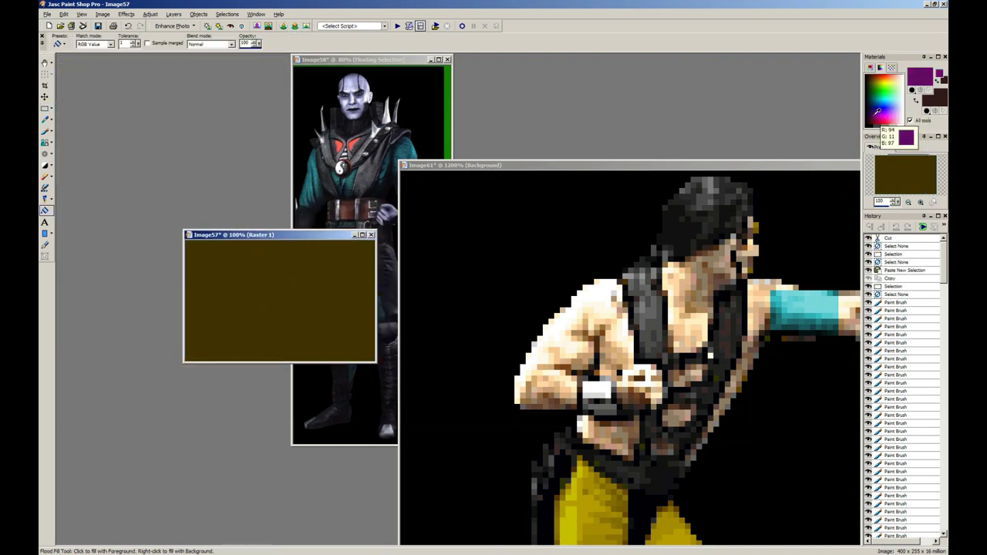
click(309, 293)
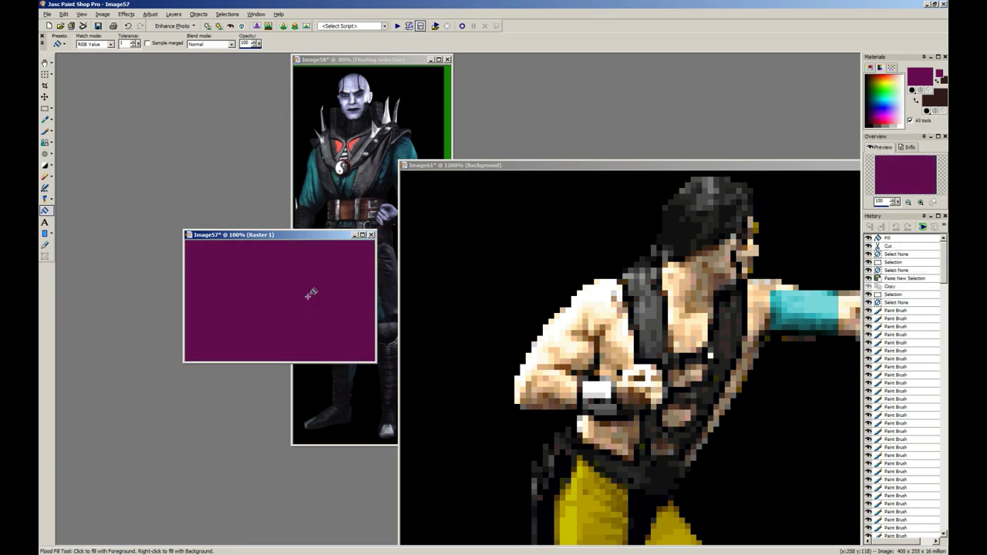
key(shift+b)
key(Return)
key(shift+b)
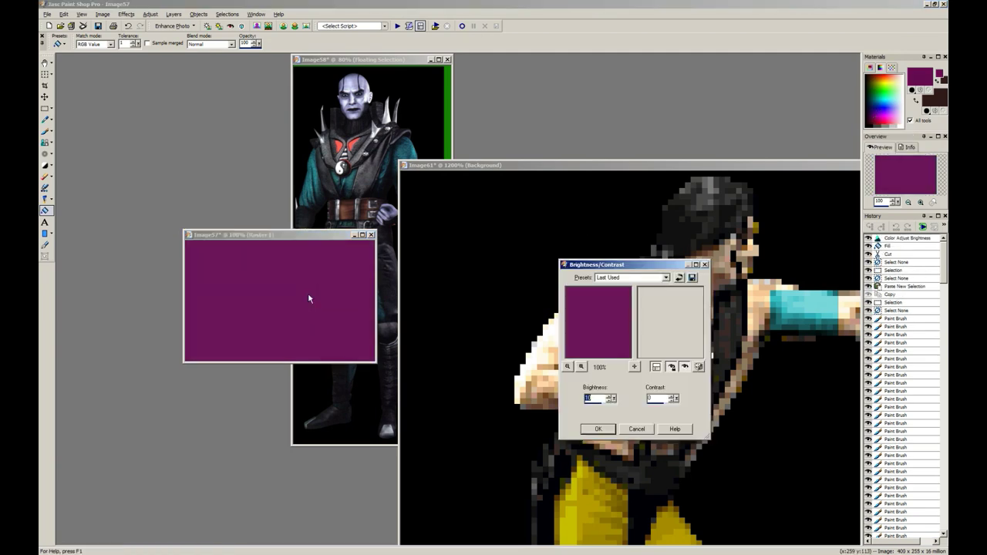
key(Return)
Step: Merge all layers and add a new raster layer above the purple background
key(alt+l)
key(m)
key(a)
key(alt+l)
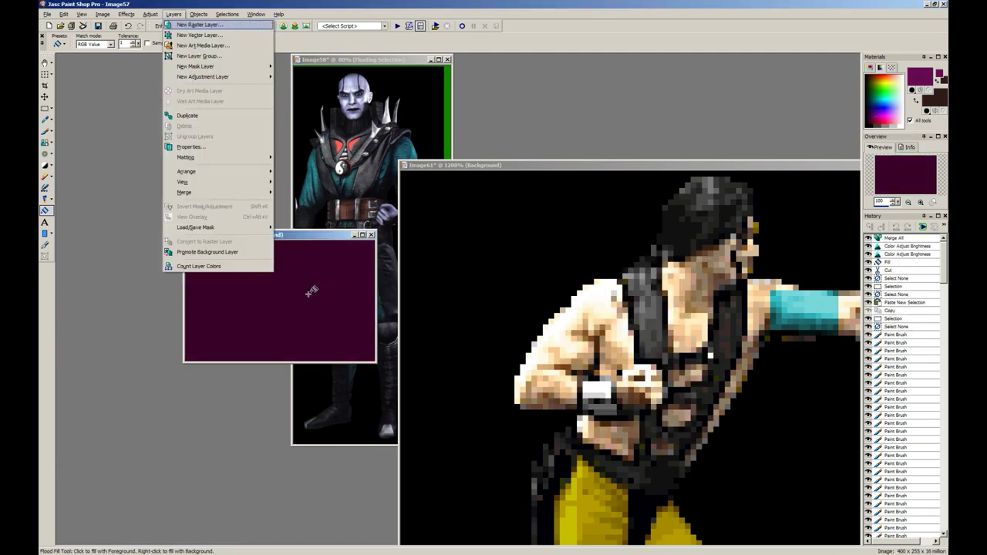
key(Return)
key(Return)
Step: Paste the cut figures onto the new layer as a selection, position them over the background, and deselect
key(ctrl+e)
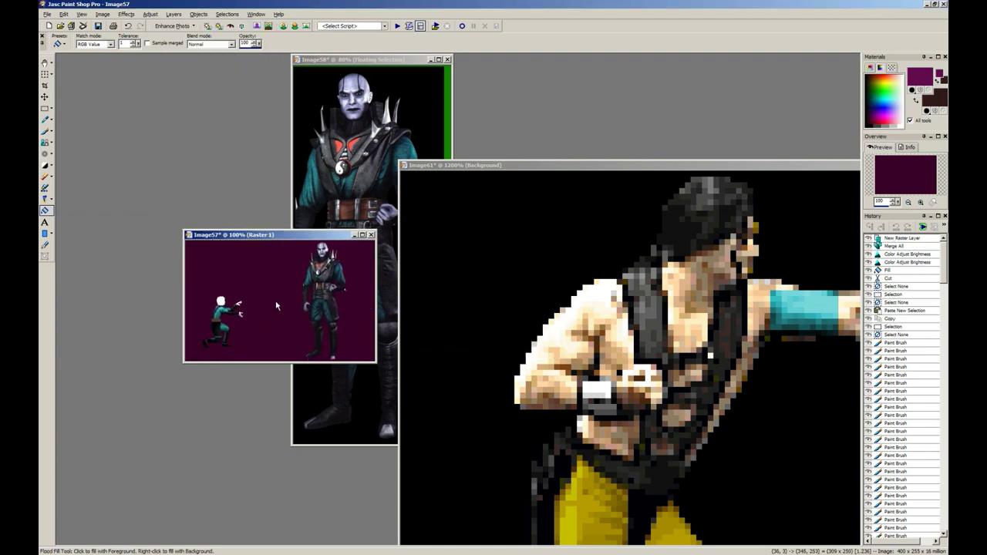
click(278, 305)
key(s)
key(ctrl+d)
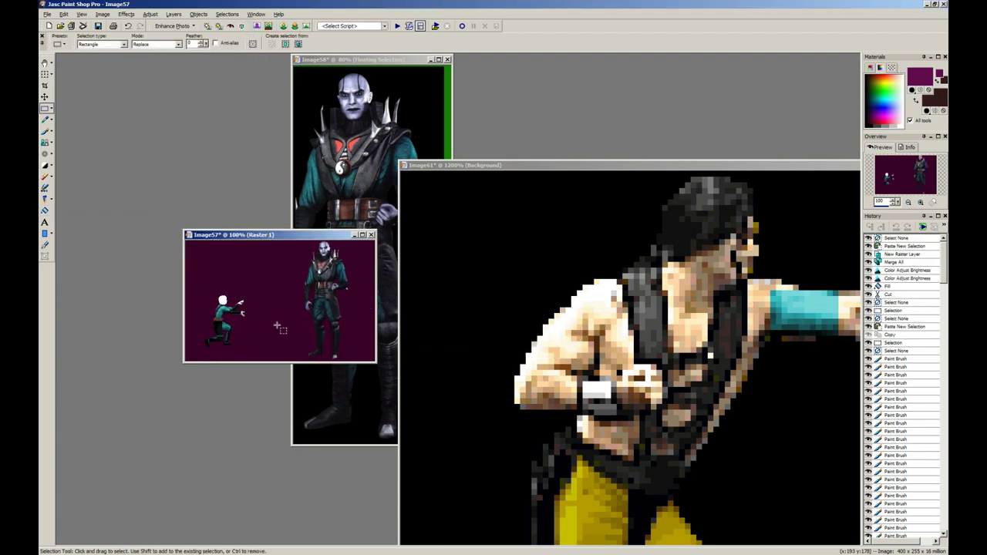
Step: Cut a small selected area from the figures' layer and deselect
scroll(278, 328, up, 1)
scroll(355, 413, up, 1)
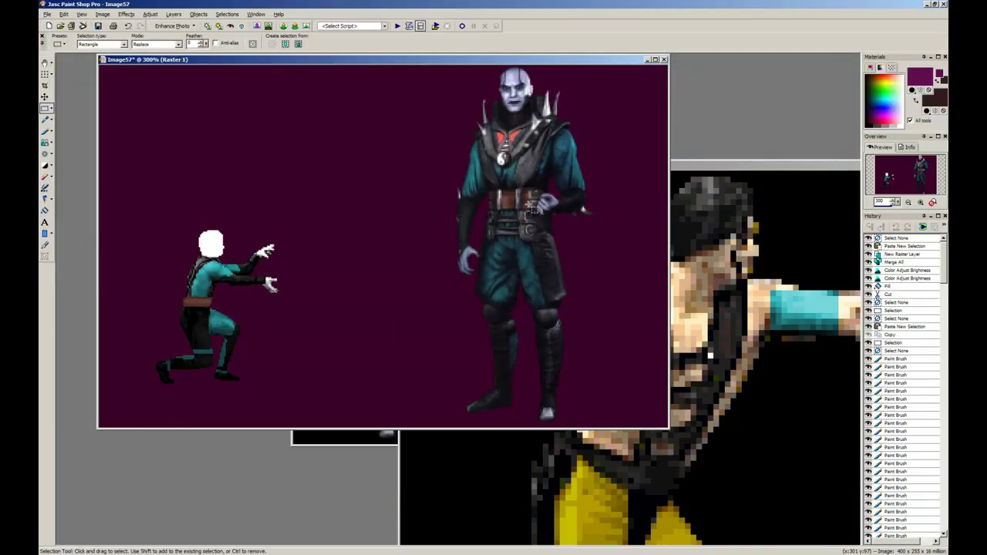
scroll(254, 295, up, 5)
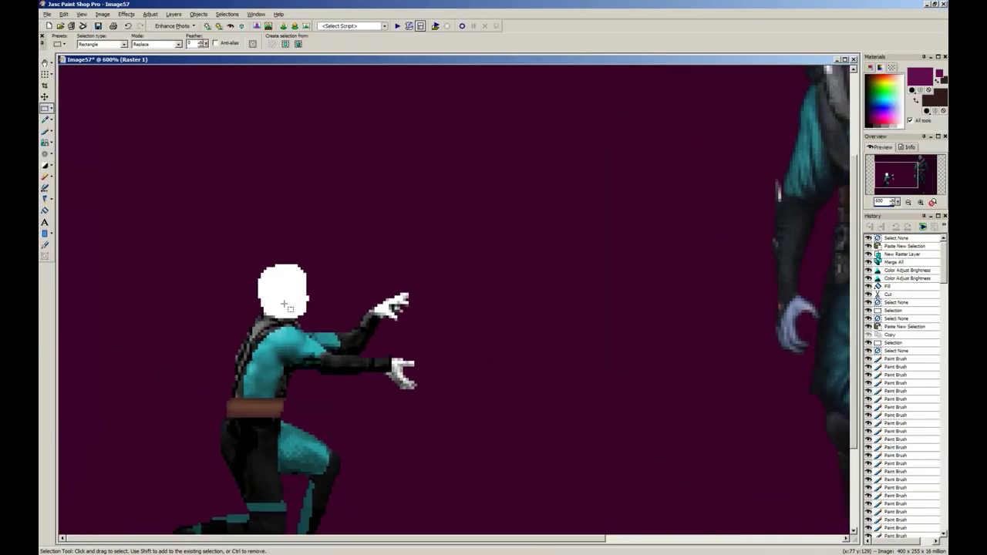
key(ctrl+x)
key(ctrl+d)
Step: Select a small square near the front of the belt, Colorize it to grey for a buckle, and adjust its brightness
drag(404, 311, 376, 323)
key(shift+l)
key(Return)
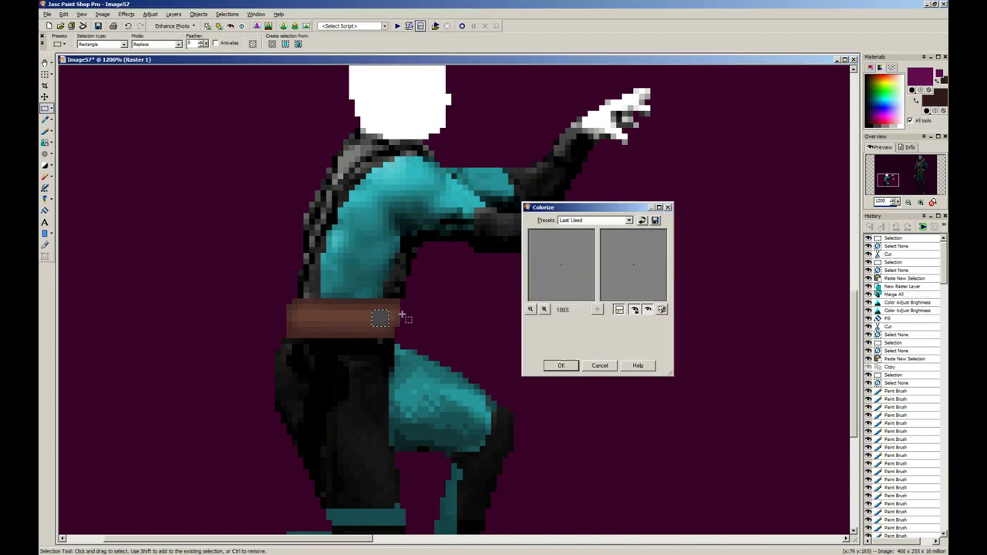
key(alt+a)
key(c)
key(Return)
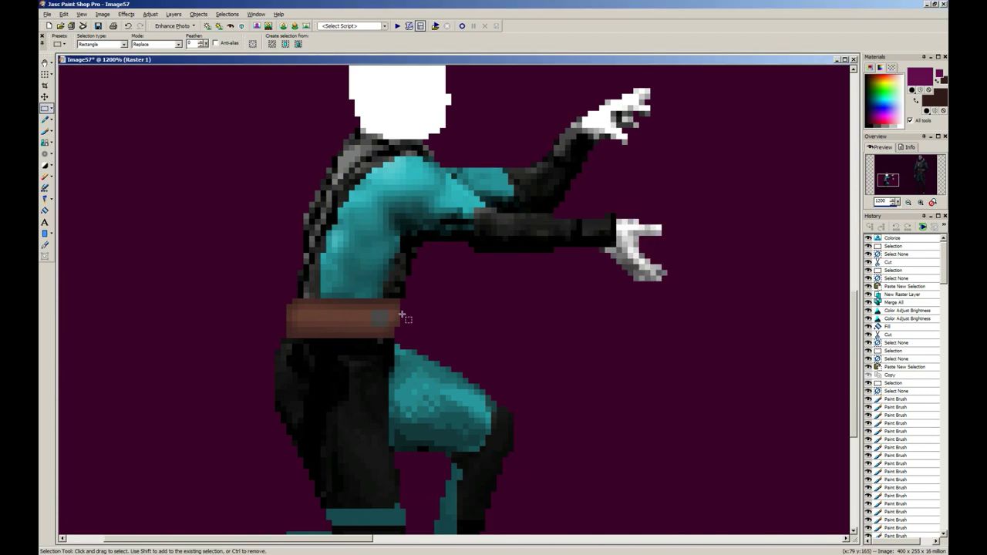
key(shift+b)
key(Return)
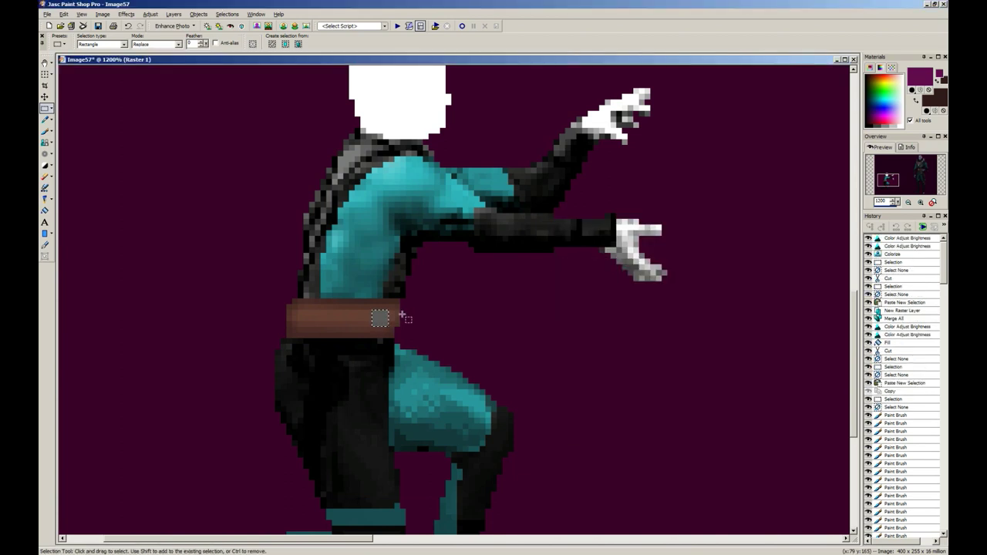
Step: Smooth the grey buckle square with the Soften Brush at size 3 and opacity 22
key(b)
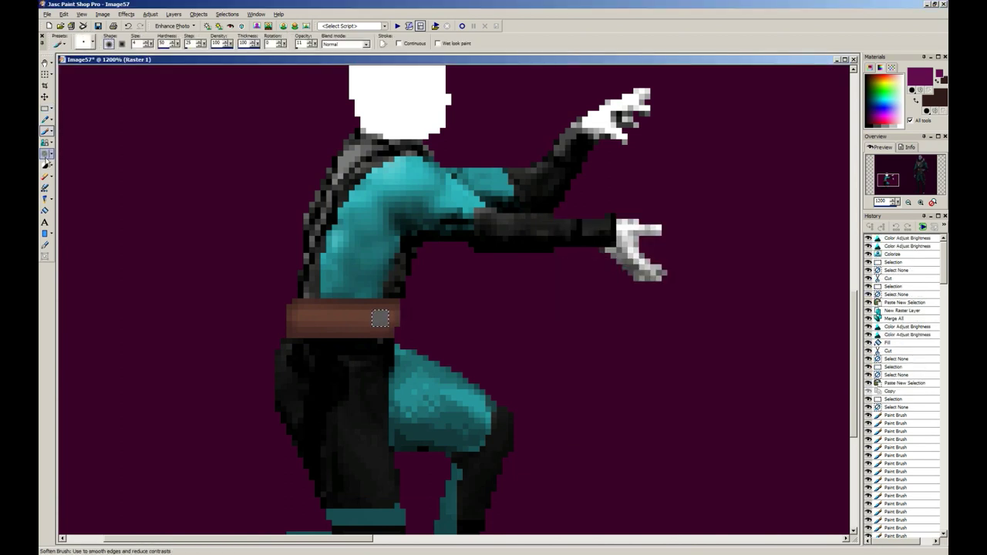
click(45, 154)
click(380, 317)
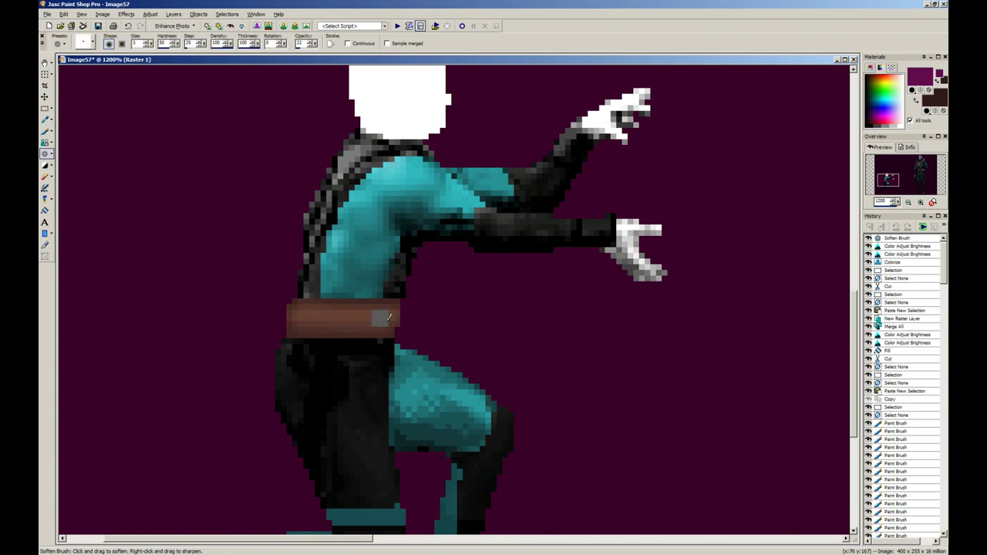
click(381, 318)
click(381, 315)
click(380, 312)
click(380, 313)
click(381, 315)
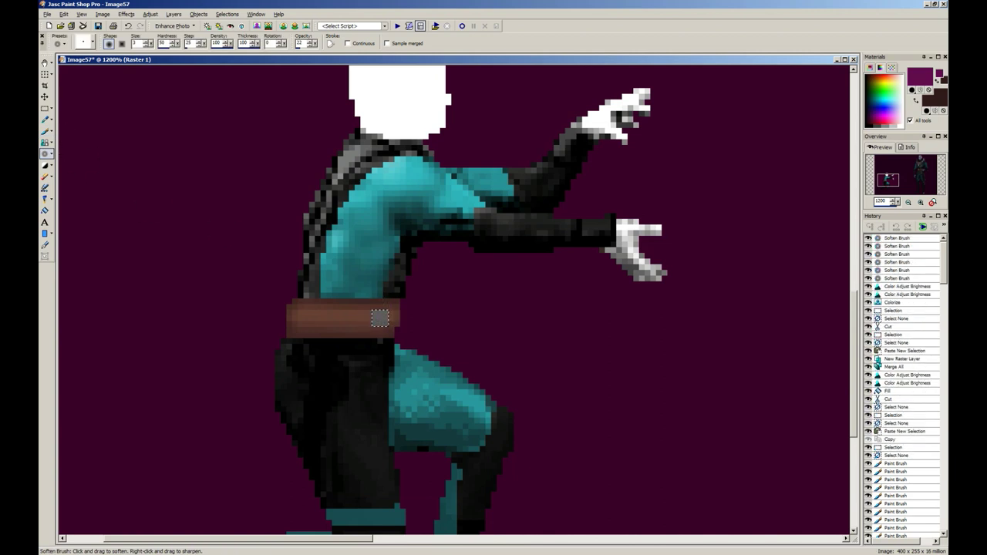
Step: Lighten the buckle square into a metallic highlight with the Dodge Brush at size 4 and opacity 33
click(54, 156)
click(68, 155)
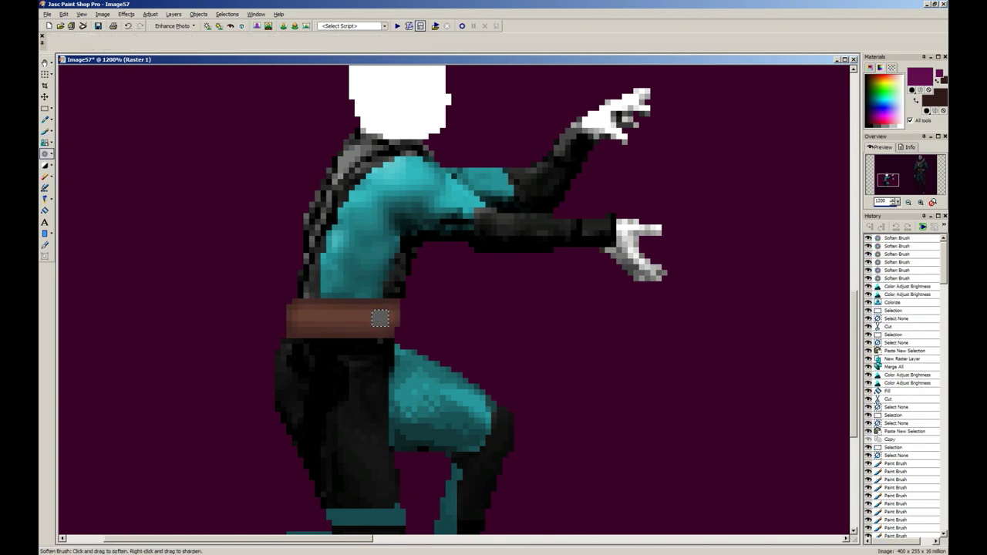
click(380, 317)
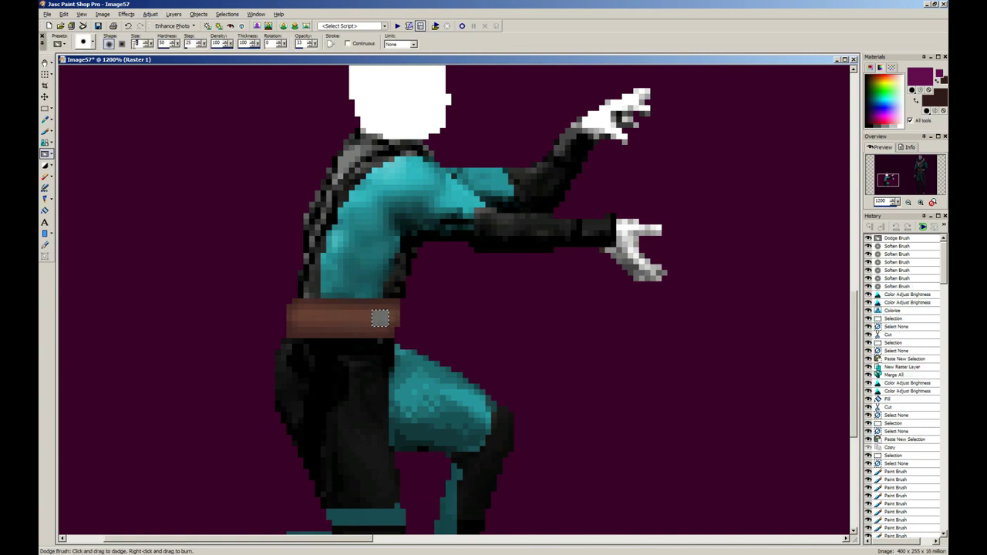
click(378, 316)
click(380, 316)
click(384, 316)
click(388, 316)
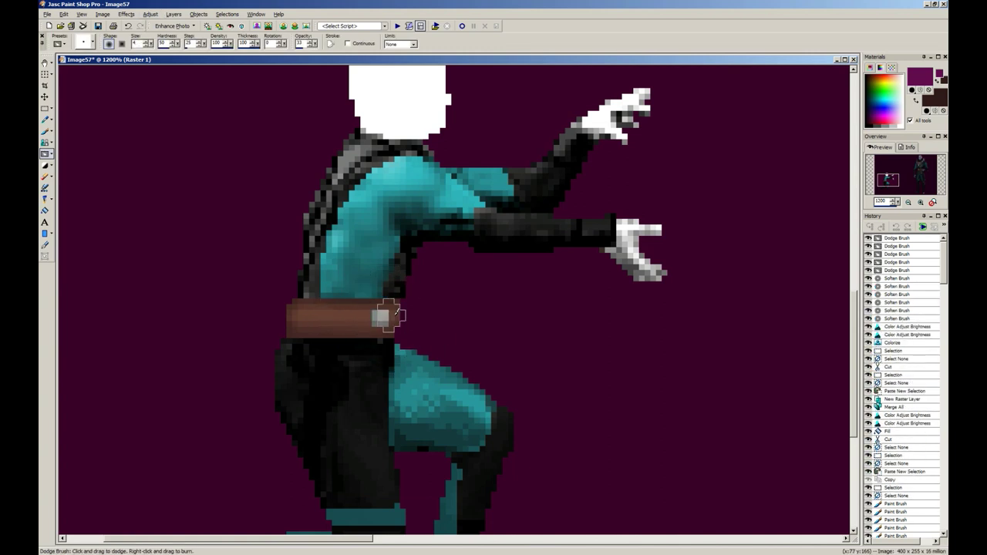
click(379, 319)
click(386, 320)
click(391, 321)
click(383, 321)
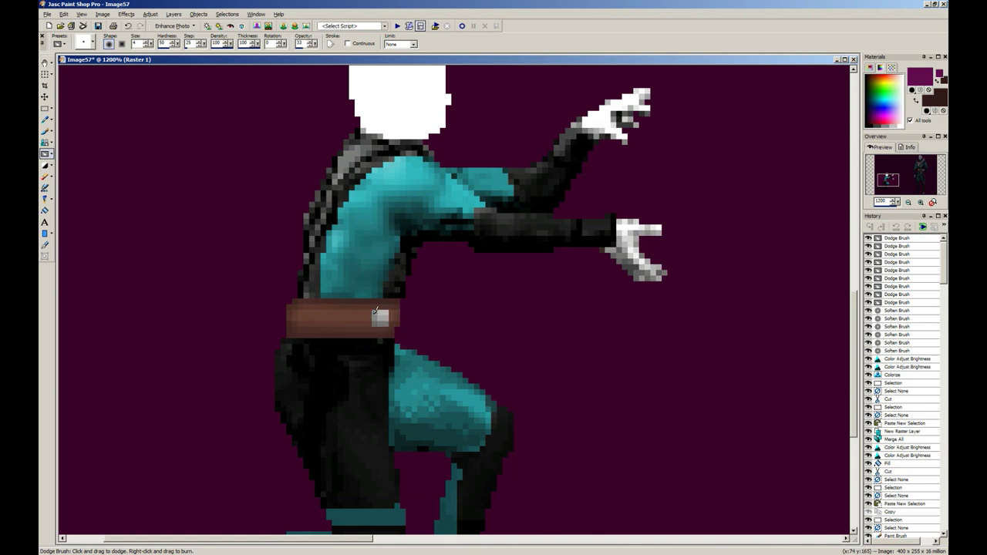
click(377, 316)
click(385, 317)
click(388, 318)
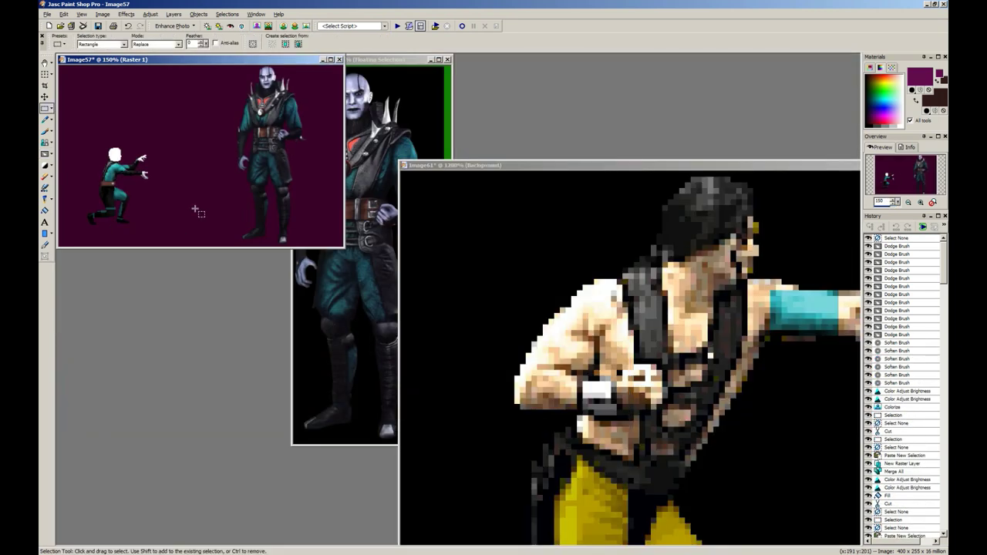
Step: Select the kneeling figure's brown belt with a rectangular selection and copy it into a new image
scroll(231, 208, up, 2)
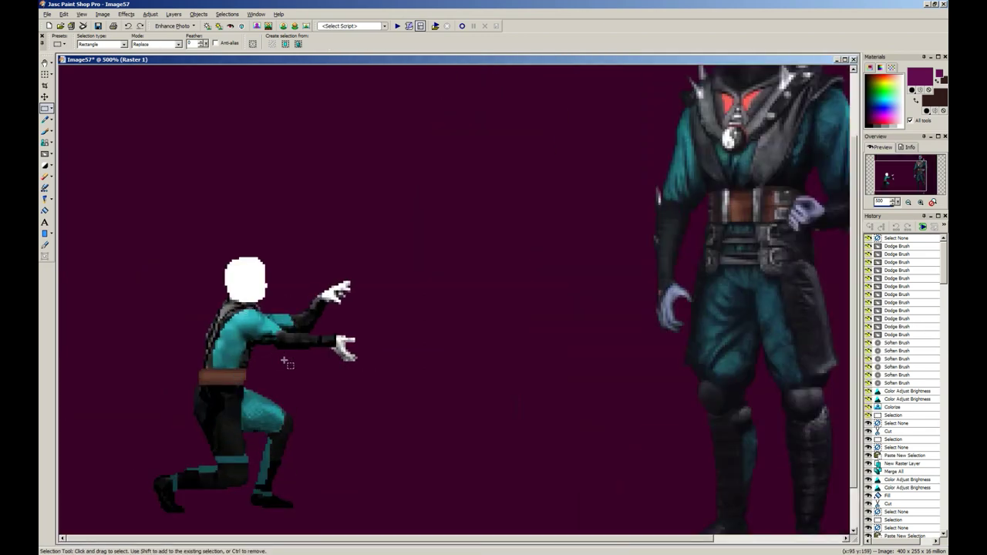
click(45, 108)
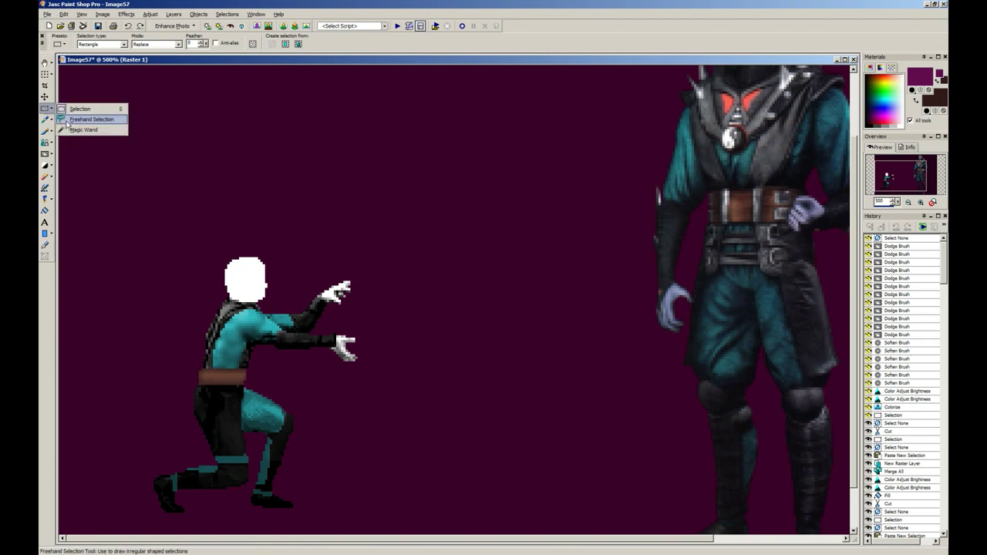
click(77, 119)
scroll(315, 354, down, 1)
key(s)
key(s)
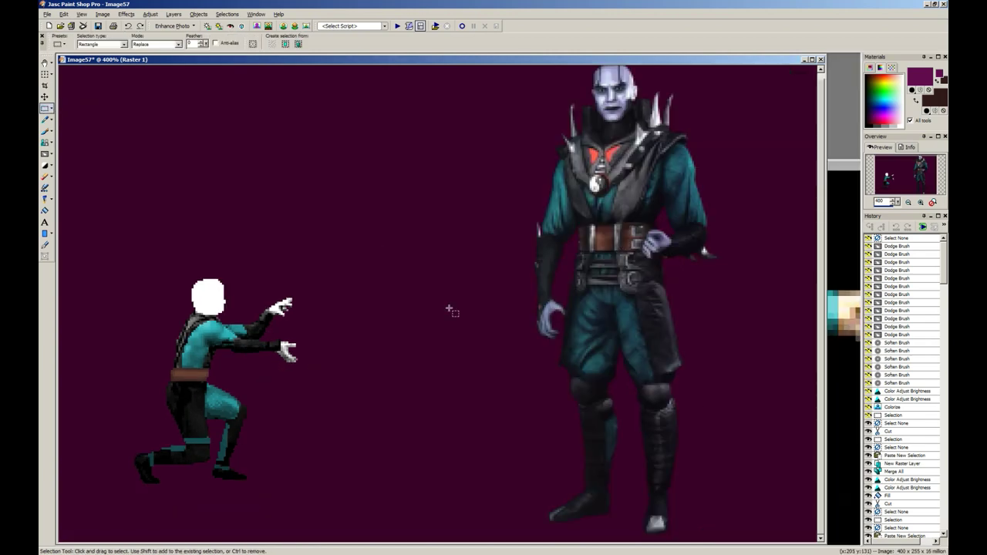
scroll(264, 297, down, 2)
scroll(217, 303, up, 3)
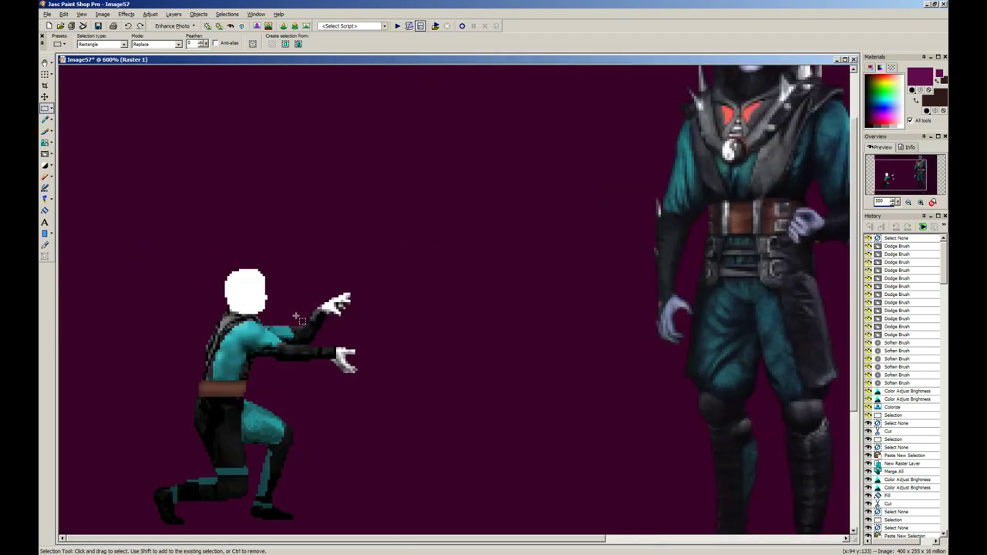
drag(338, 317, 432, 348)
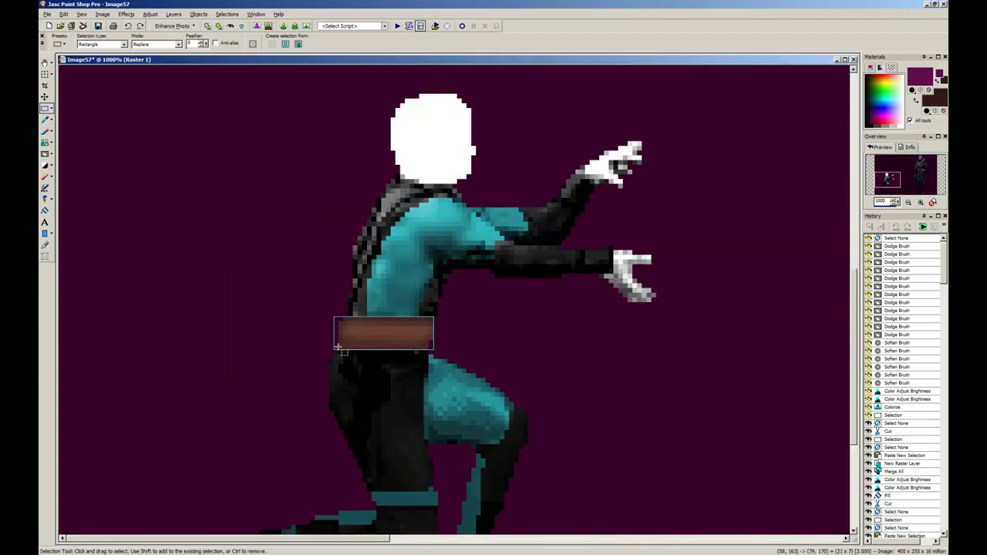
scroll(432, 343, down, 3)
key(ctrl+c)
key(ctrl+v)
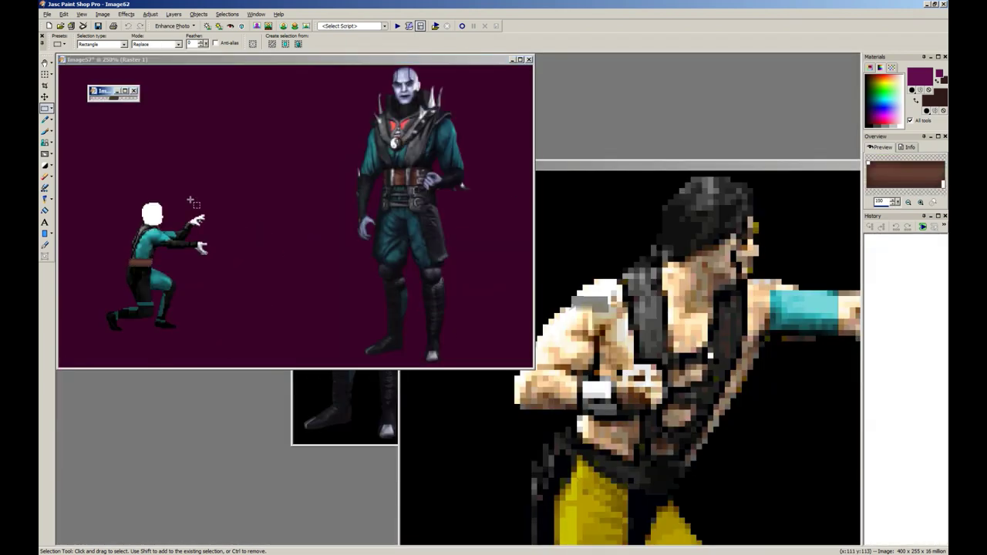
Step: Try enlarging the belt image to 400 percent with Smart Size resampling, then undo the resize
key(shift+s)
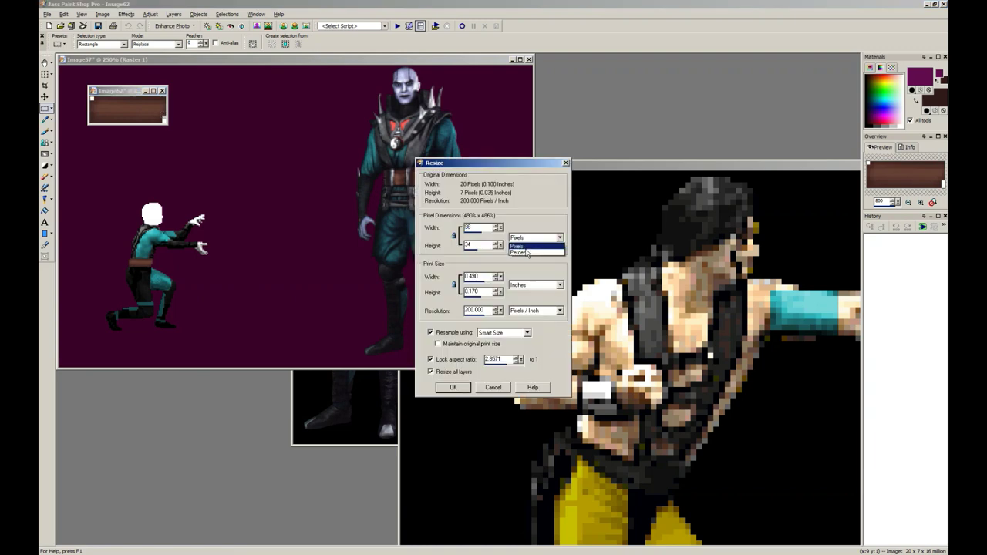
text(2000)
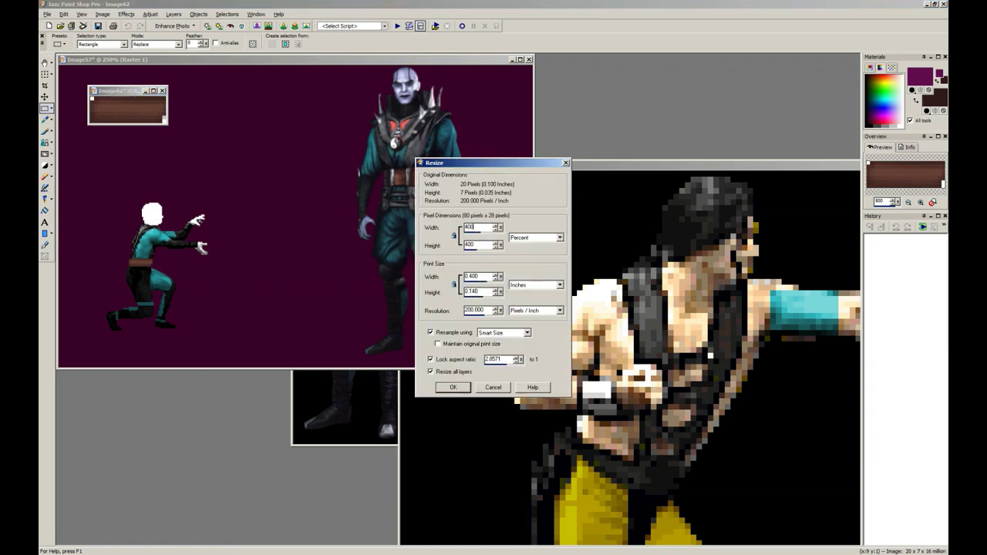
key(Return)
key(ctrl+z)
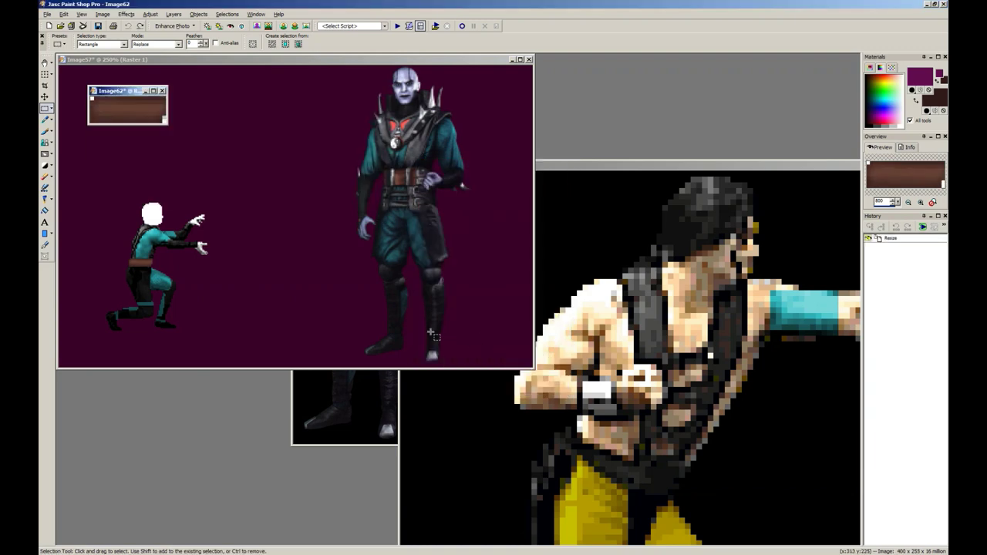
Step: Enlarge the belt image to 400 percent in width and height so its pixel blocks stay sharp
key(shift+s)
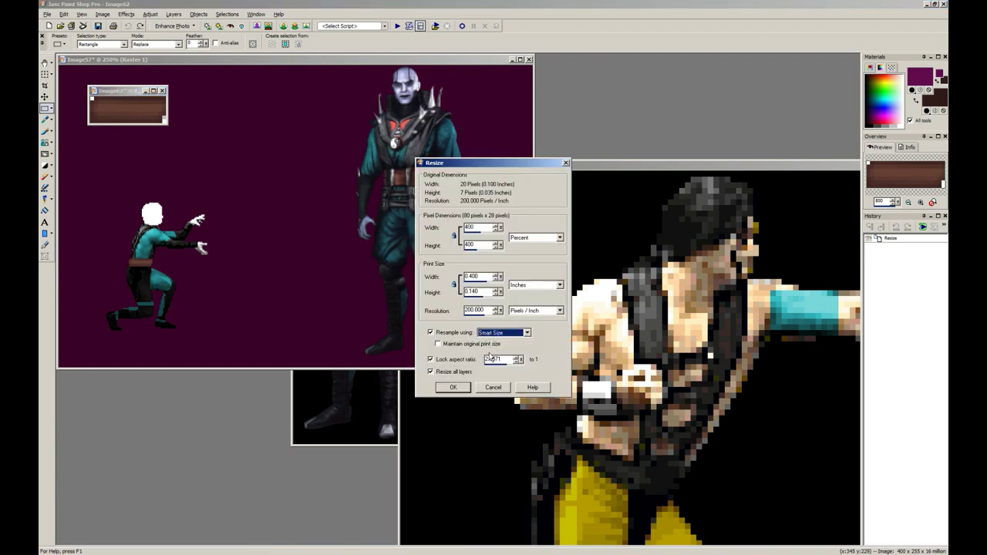
key(Return)
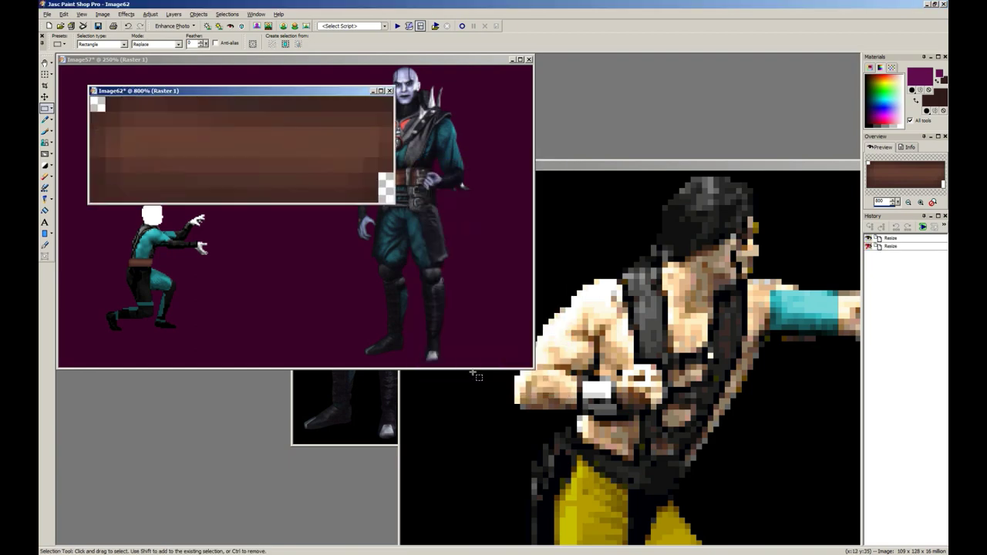
Step: Select a small square near the front end of the enlarged belt and add a second square below it for the buckles
drag(494, 113, 444, 163)
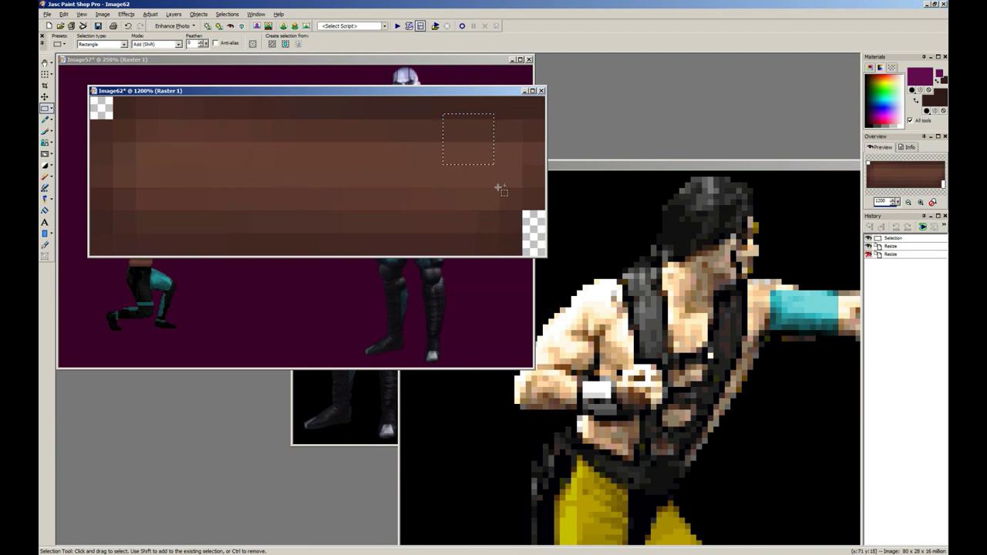
drag(499, 194, 448, 238)
drag(483, 188, 436, 239)
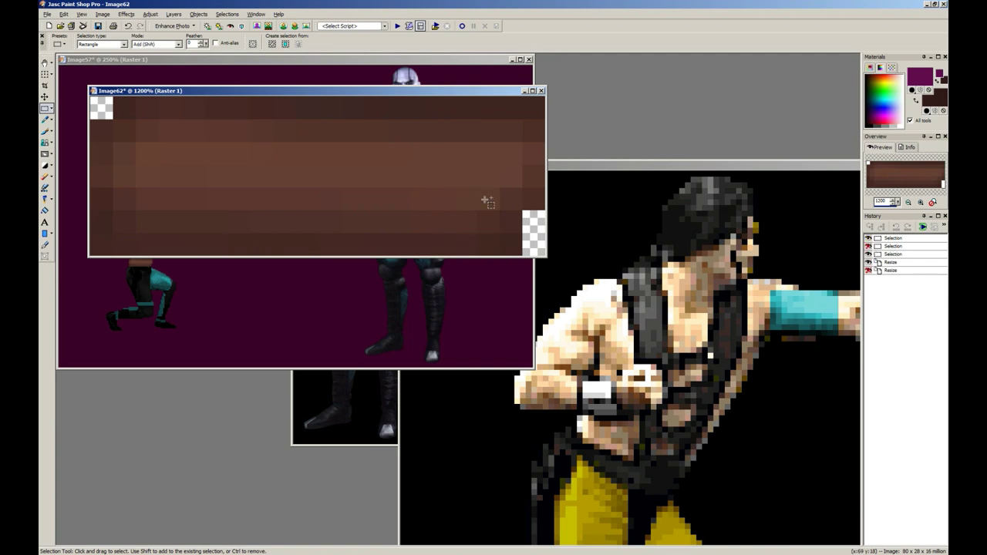